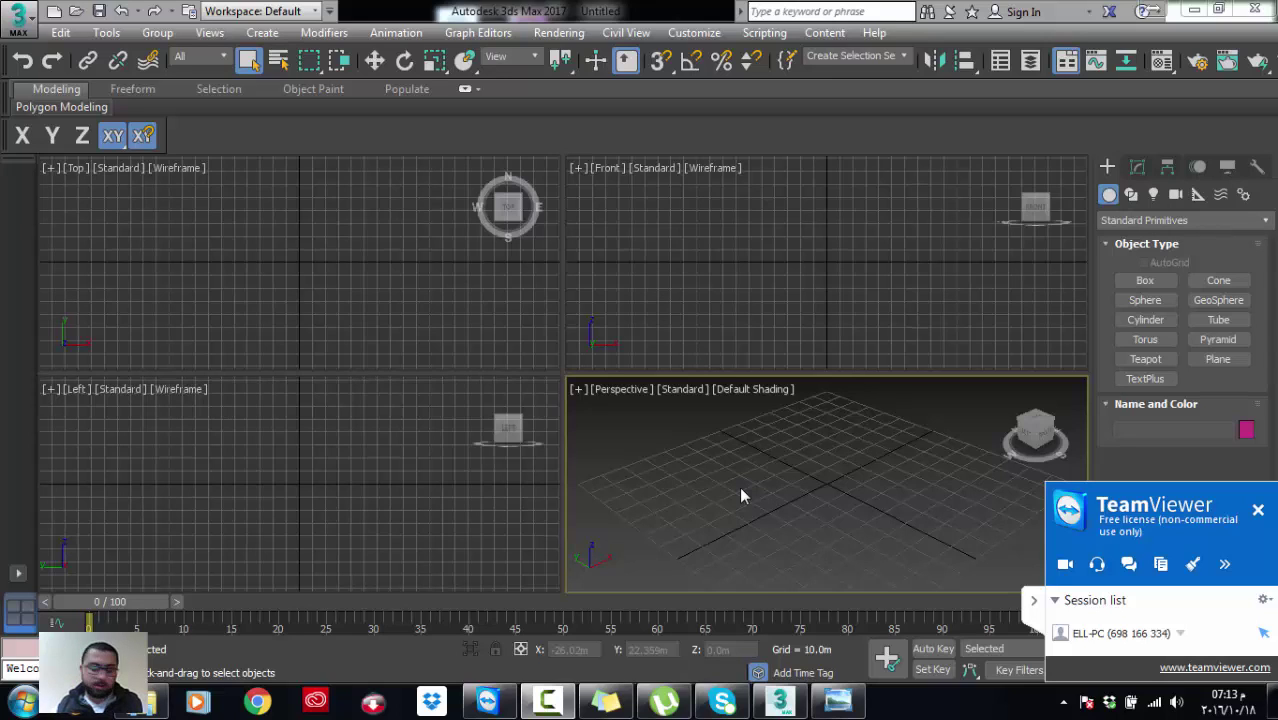
Step: Show the 2.JPG kitchen island reference photo and collapse the TeamViewer panel
click(838, 708)
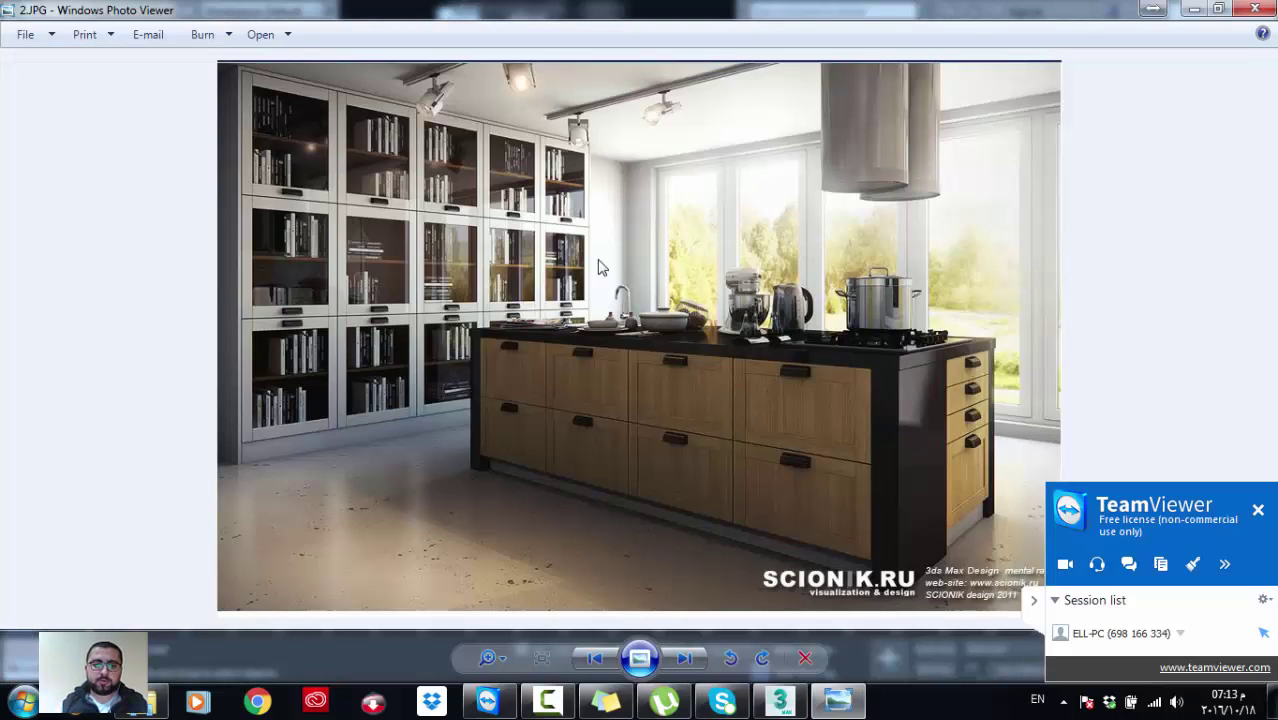
click(1034, 600)
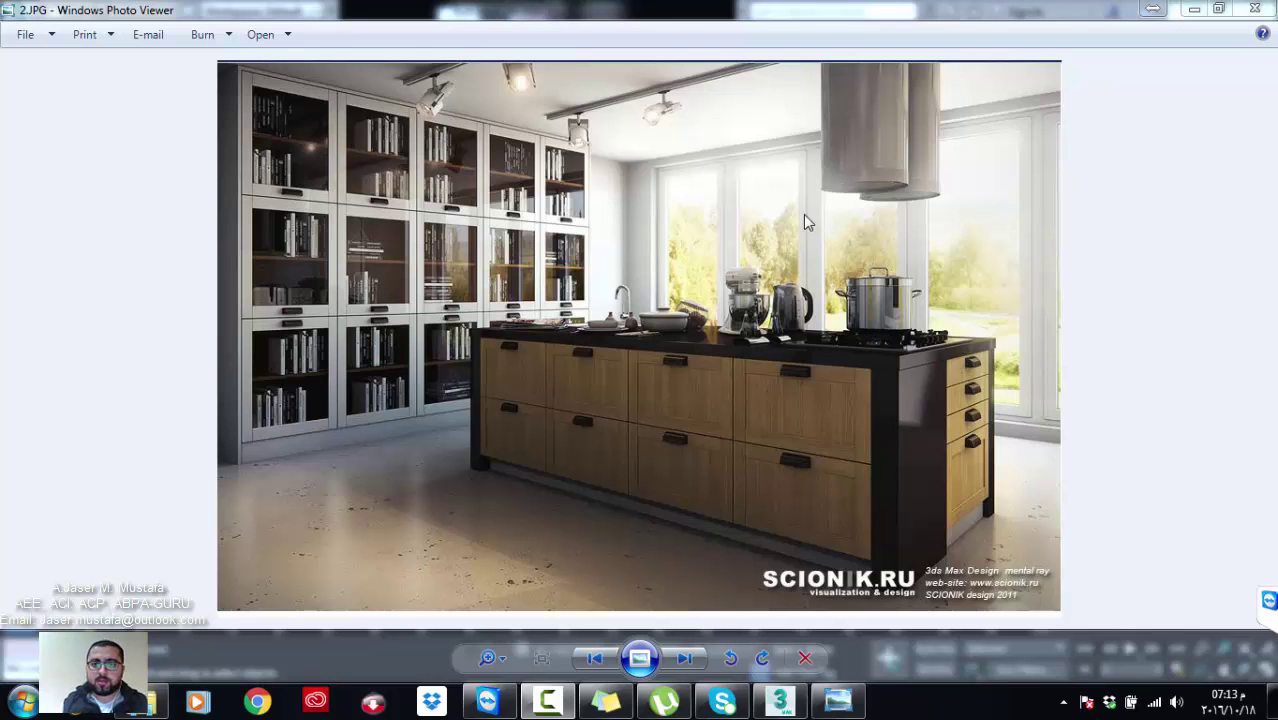
Step: Snap the reference photo to the right half and widen 3ds Max on the left half
double_click(579, 14)
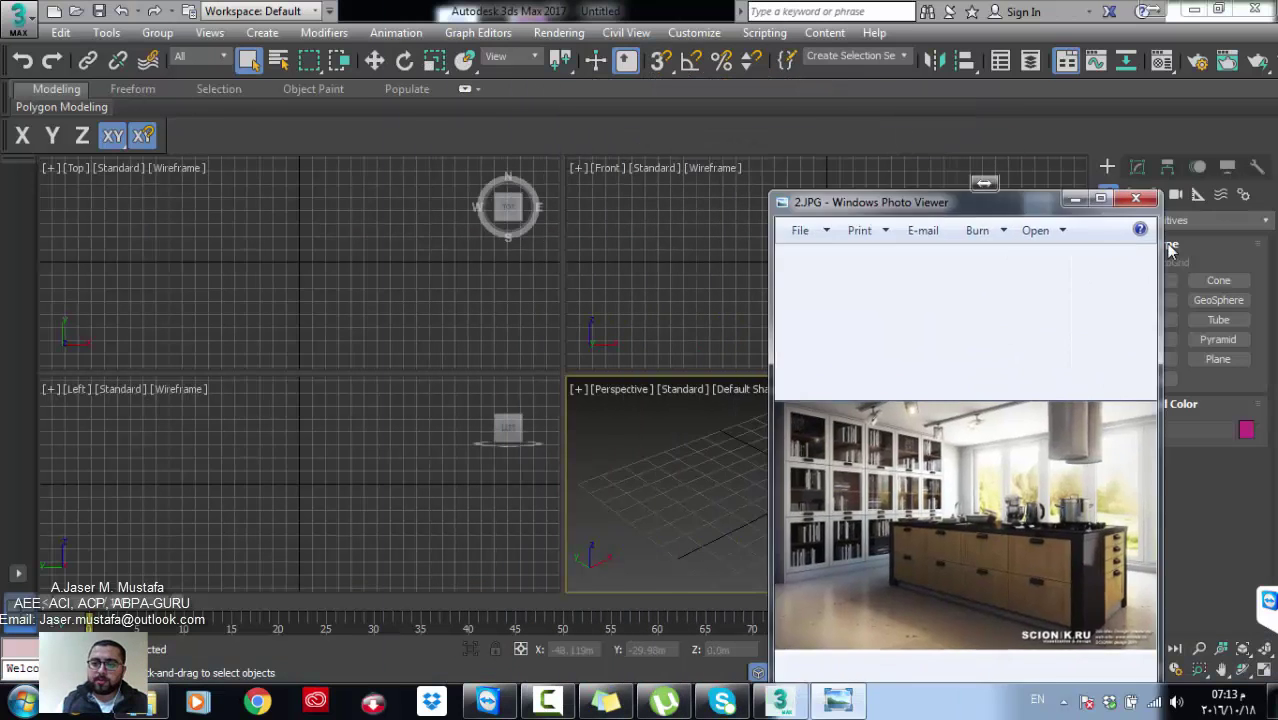
drag(1000, 202, 1277, 220)
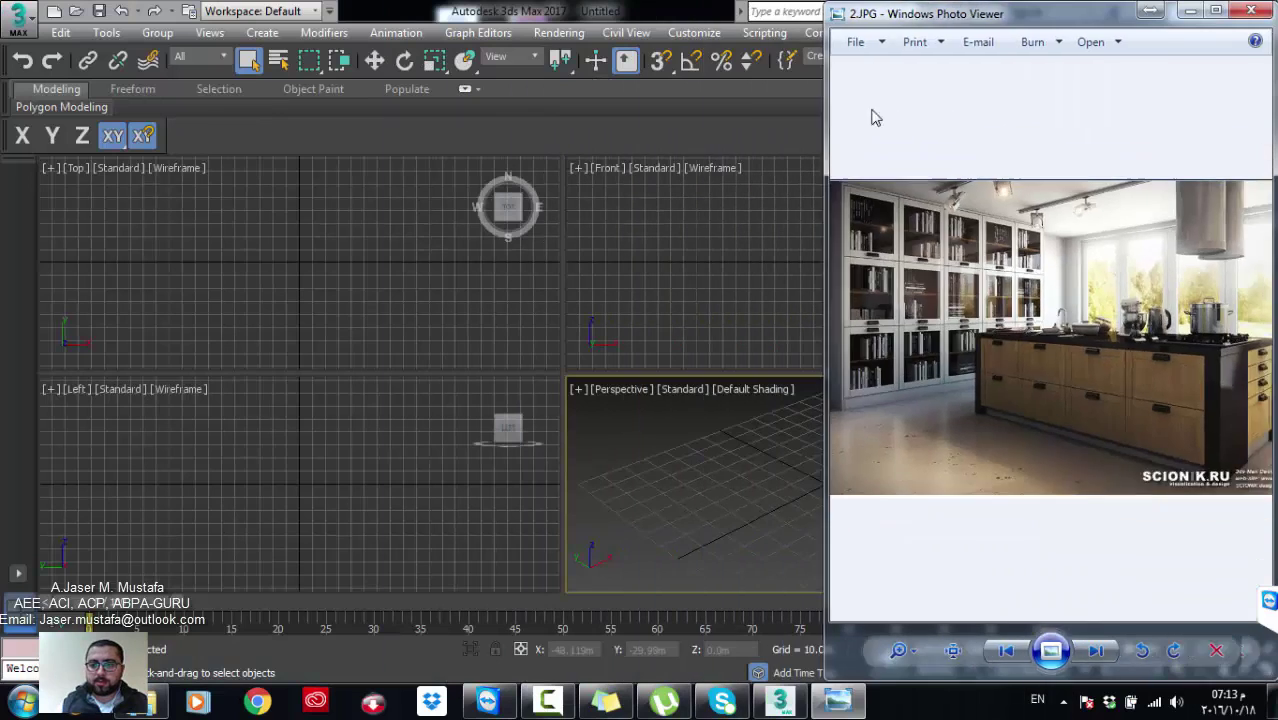
drag(638, 112, 907, 114)
click(606, 171)
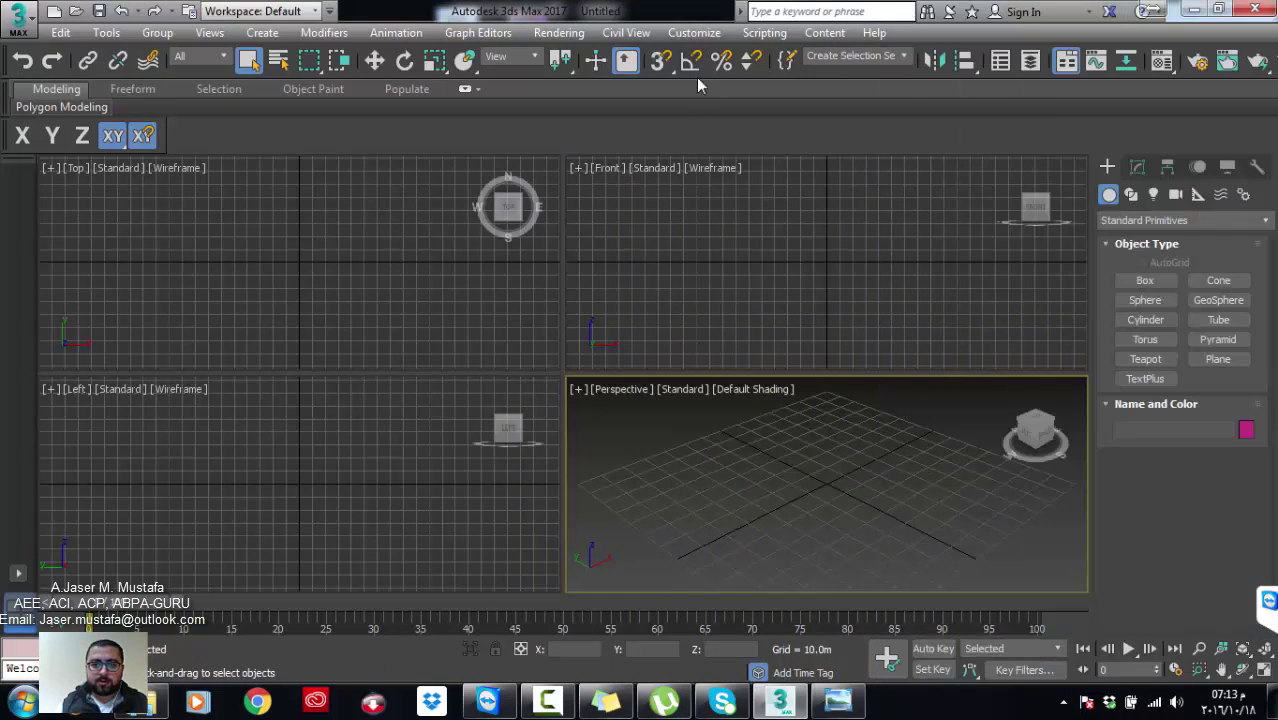
key(super+Left)
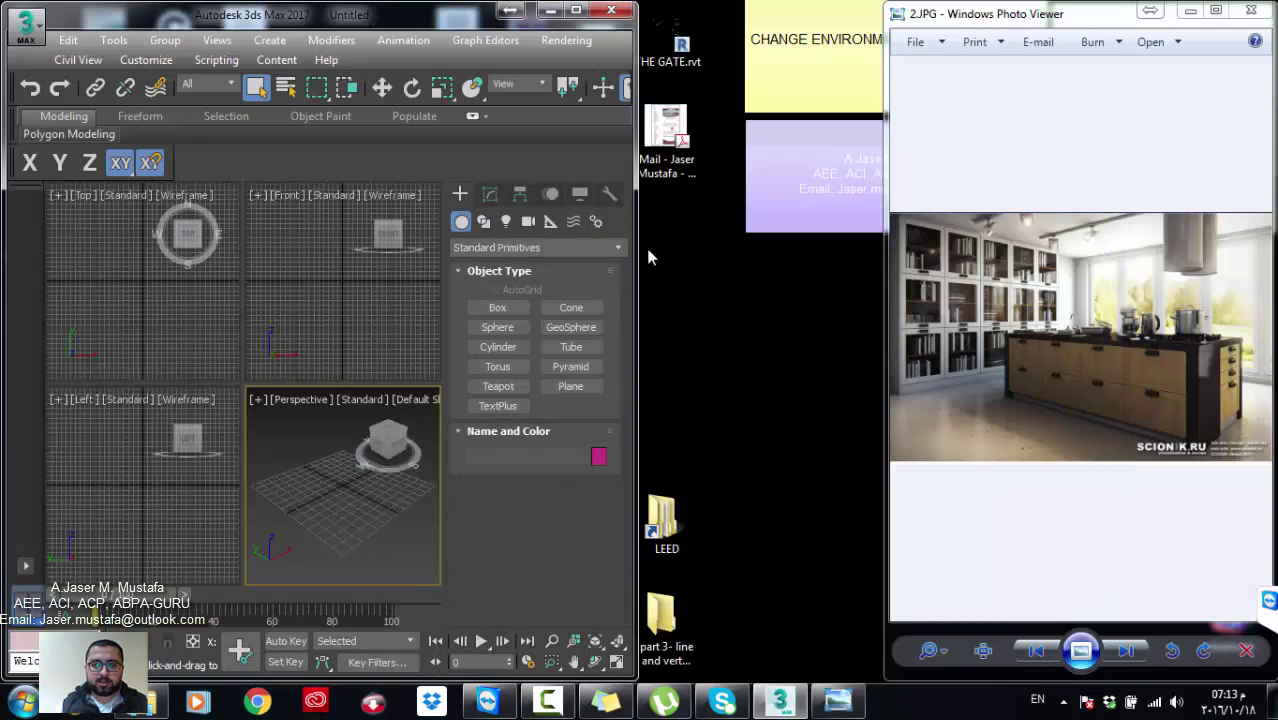
drag(637, 256, 884, 219)
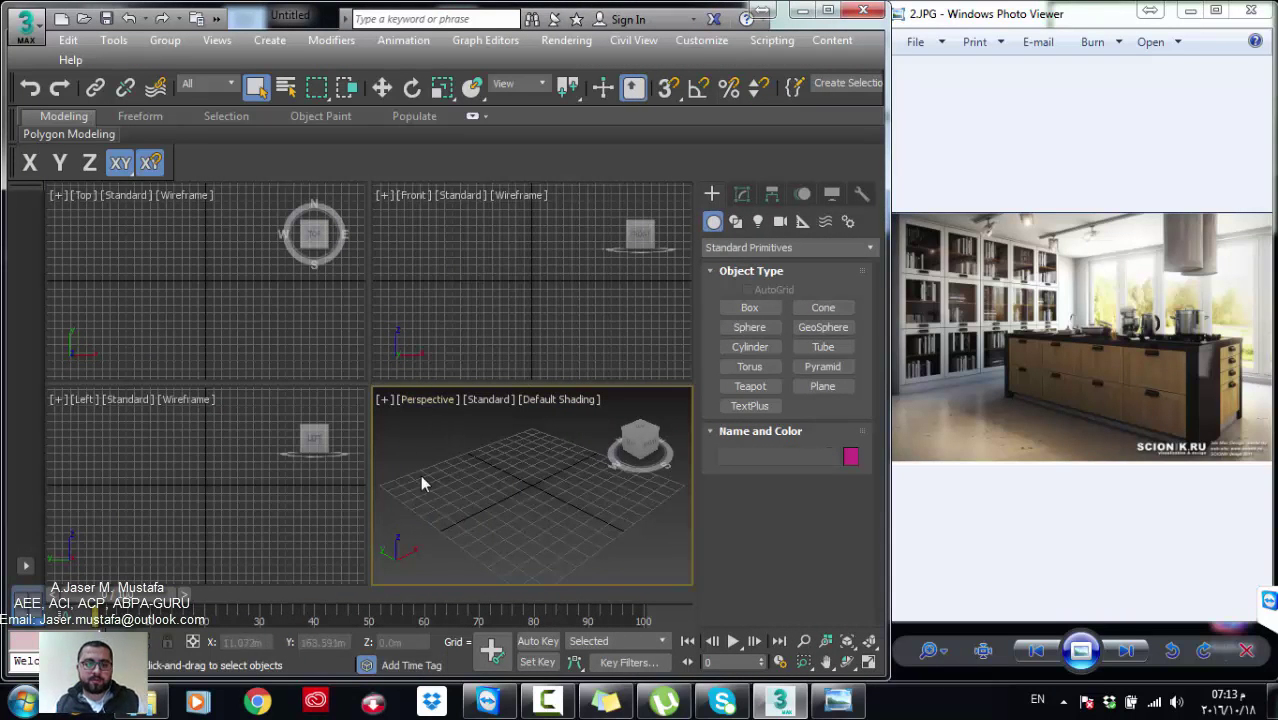
click(439, 334)
Step: Maximize the Front view with Alt+W, preview Extended Primitives, then return to Standard Primitives
key(alt+w)
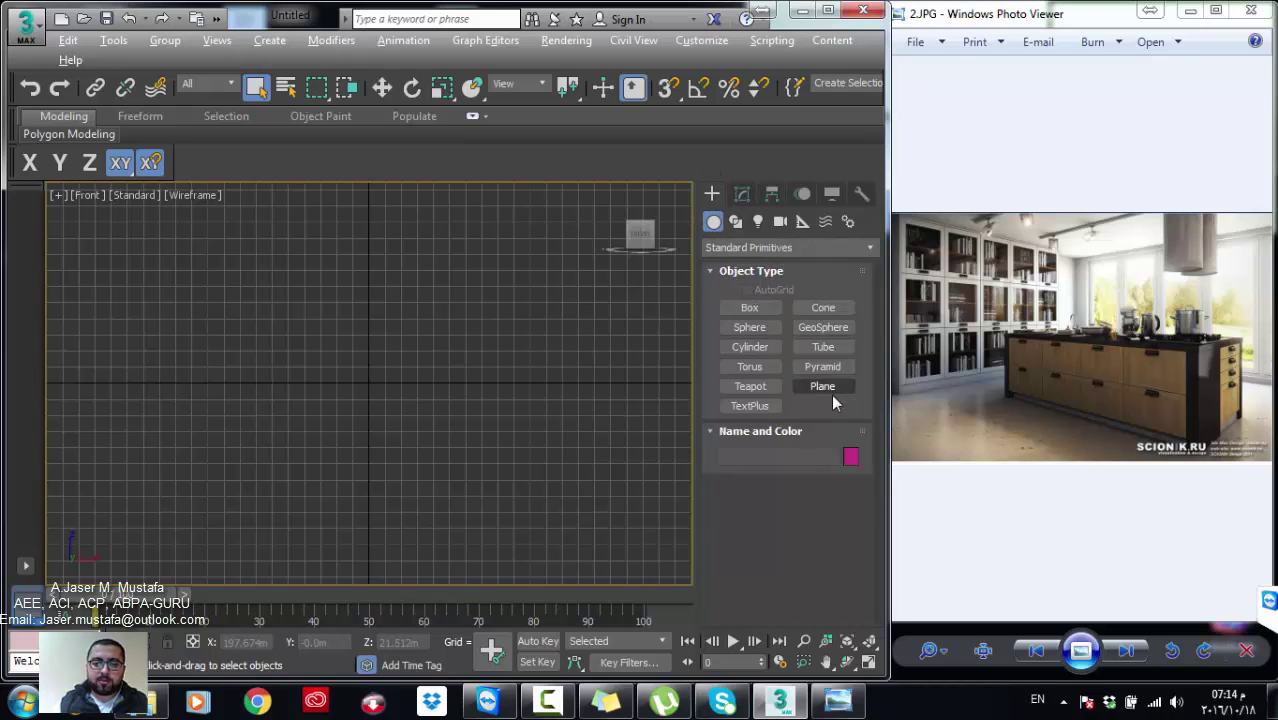
click(755, 247)
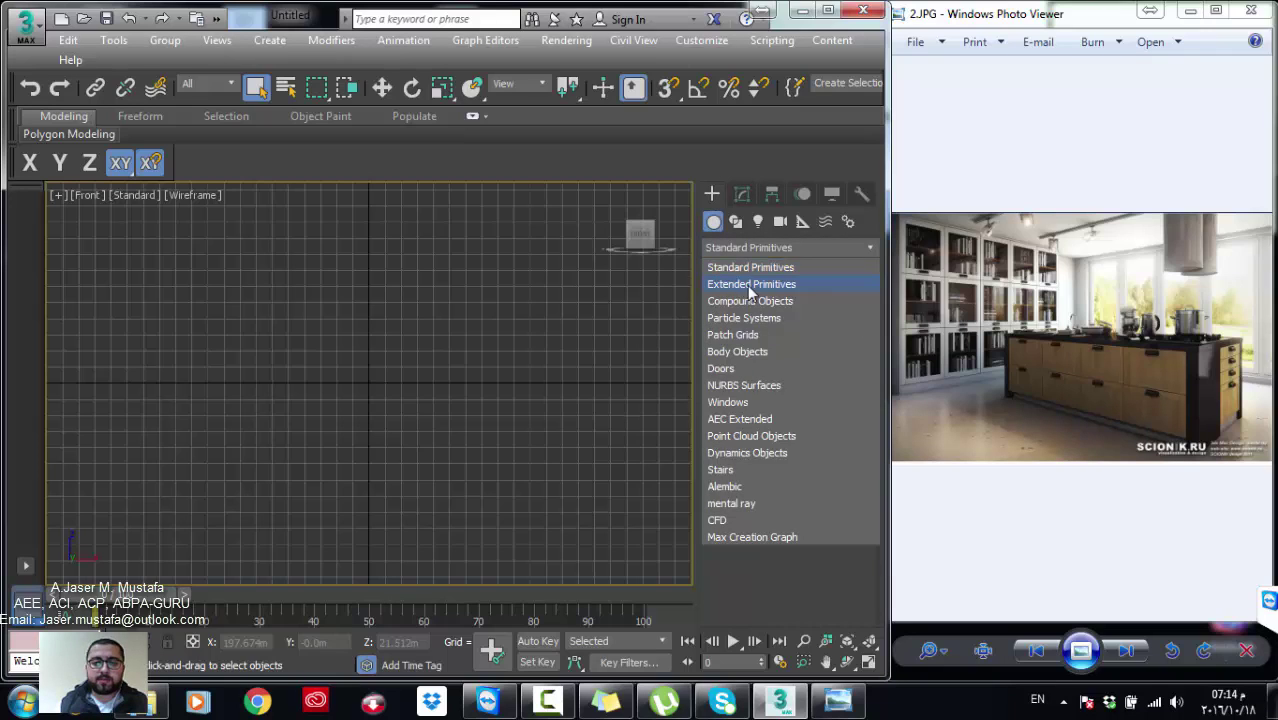
click(745, 284)
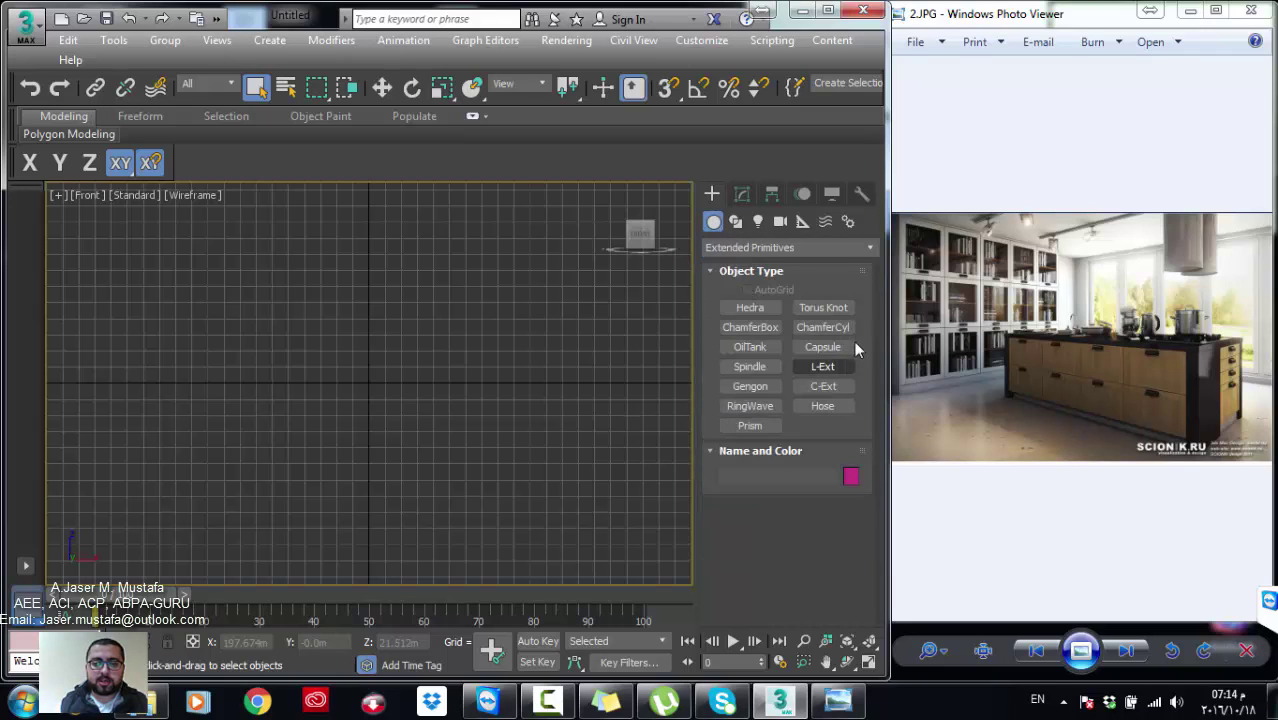
click(747, 247)
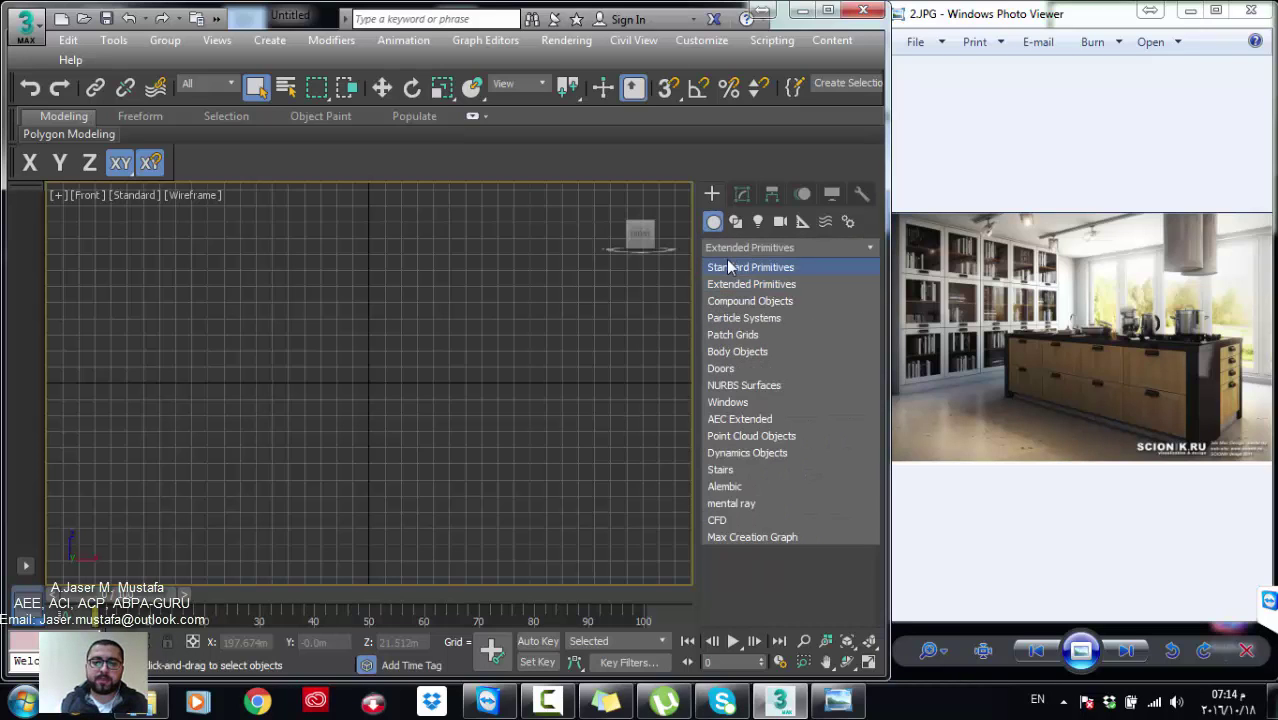
click(752, 263)
click(754, 250)
click(747, 281)
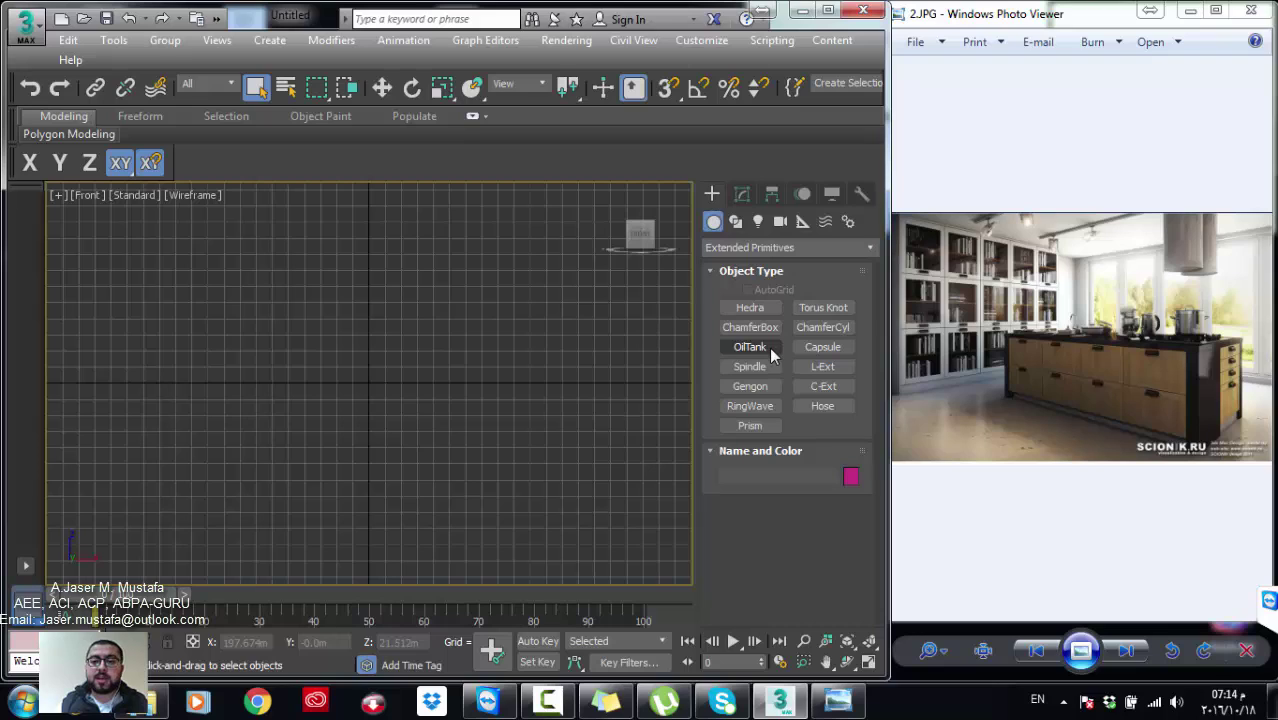
click(750, 246)
click(743, 261)
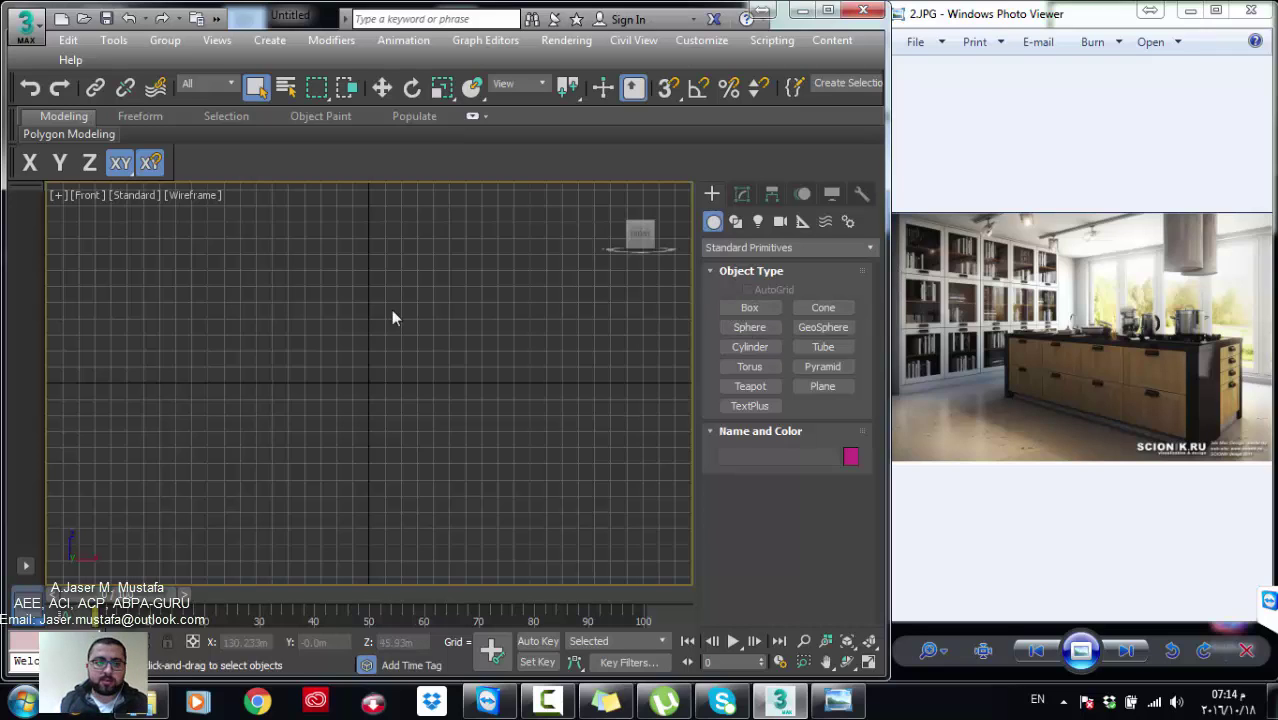
Step: Draw Box001 in the Top view with Default Shading and bring up its parameters
key(t)
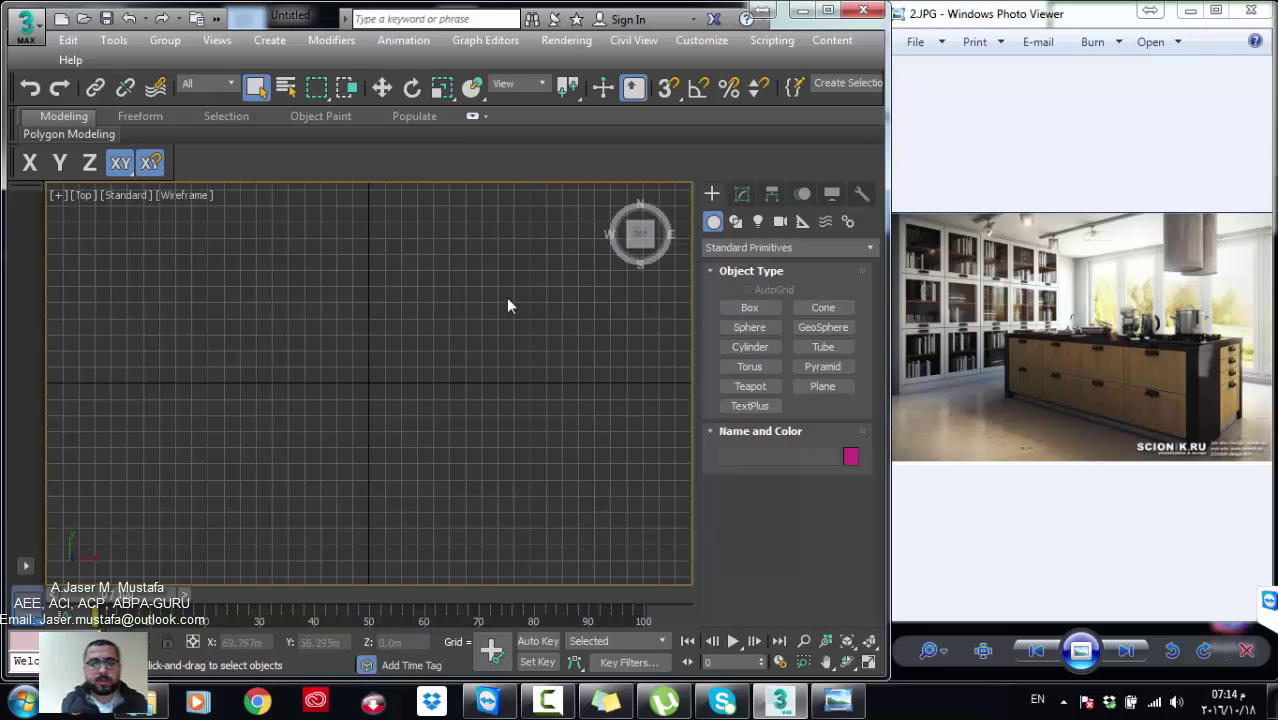
mouse_move(640, 234)
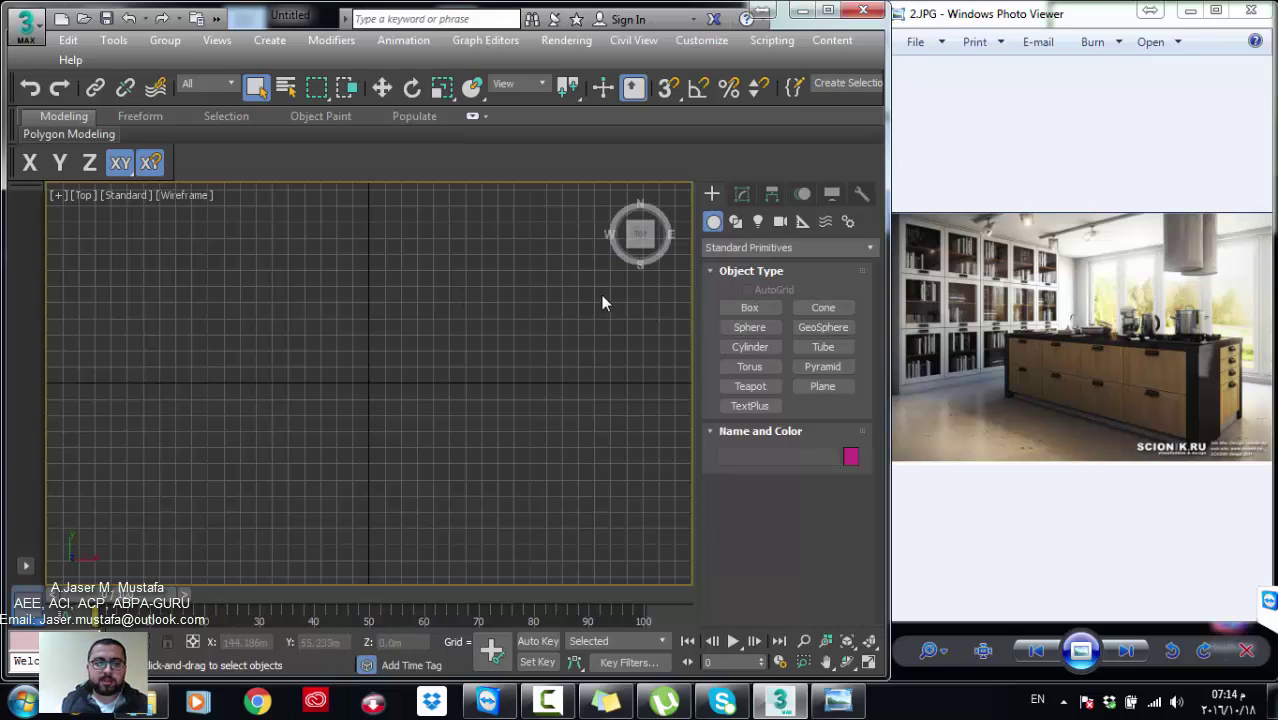
click(752, 310)
drag(349, 354, 503, 434)
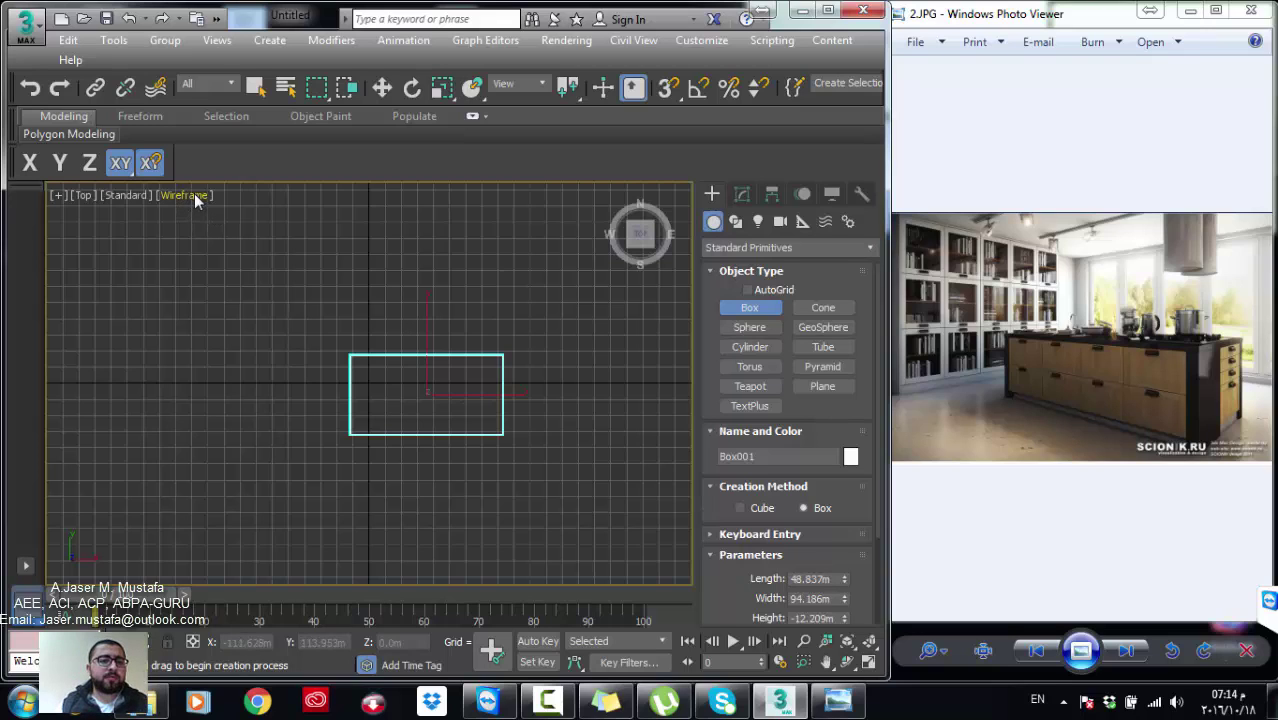
click(172, 195)
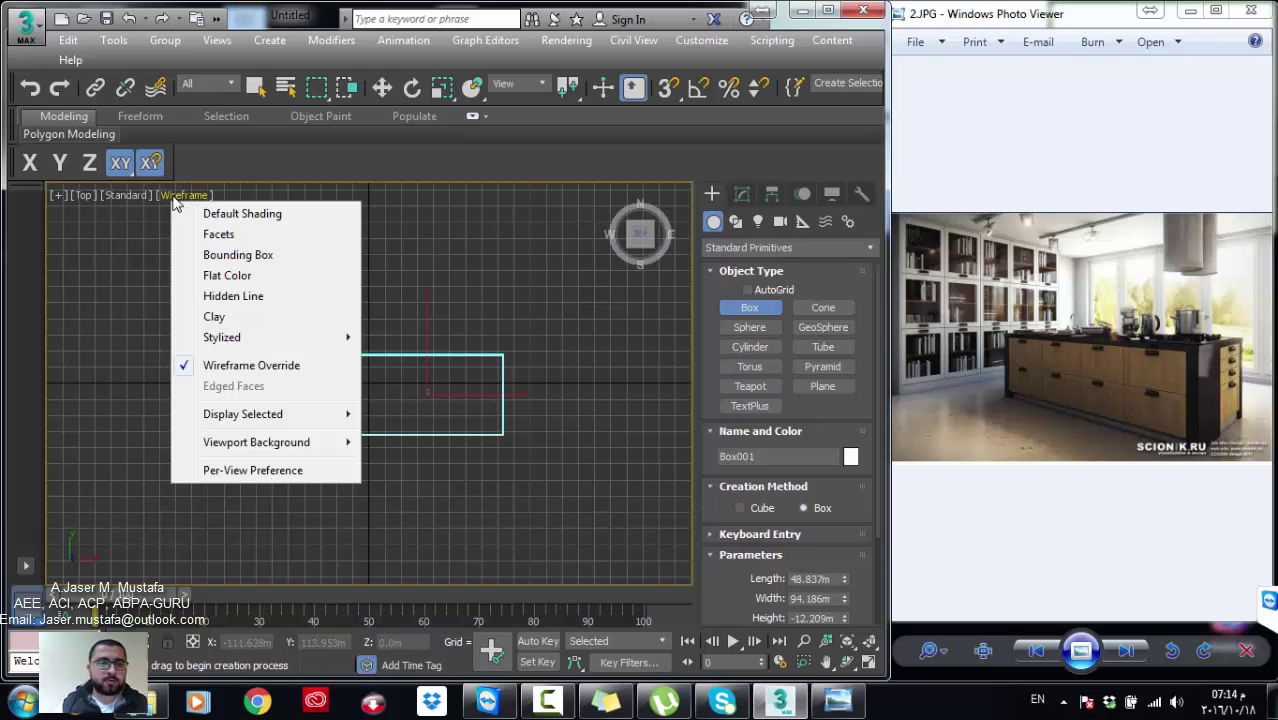
click(245, 215)
middle_drag(404, 441, 373, 436)
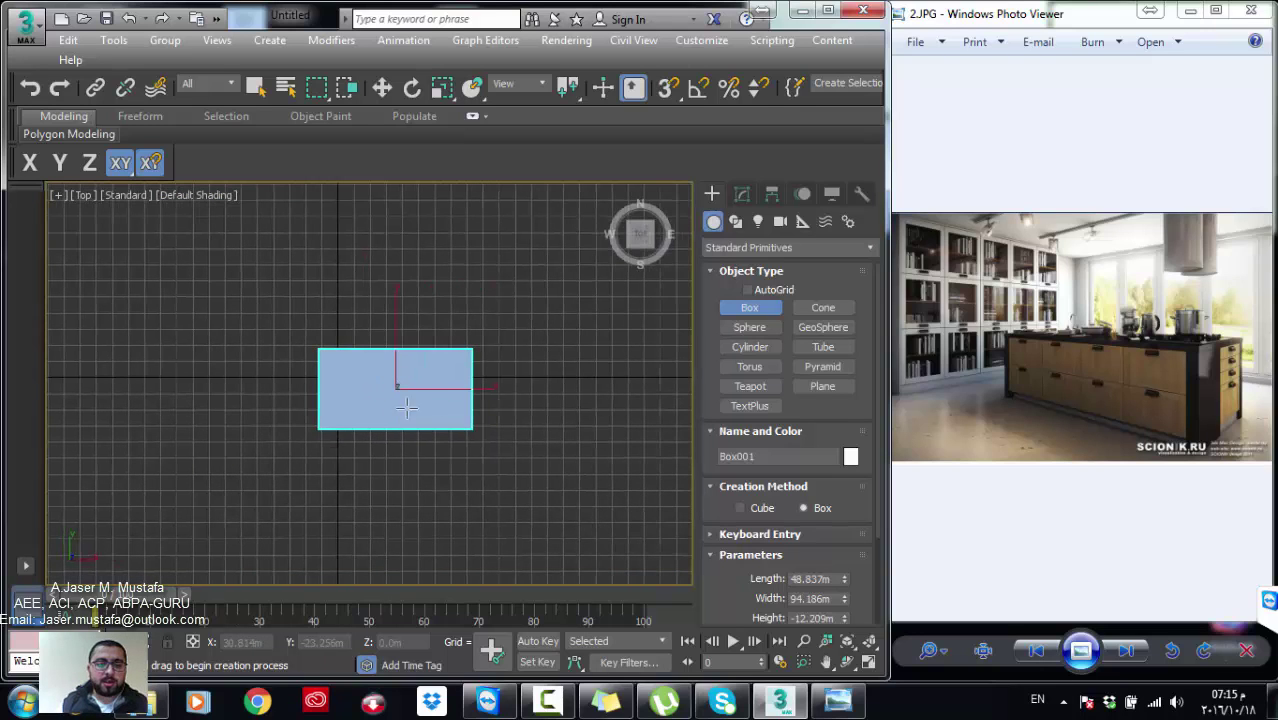
click(739, 197)
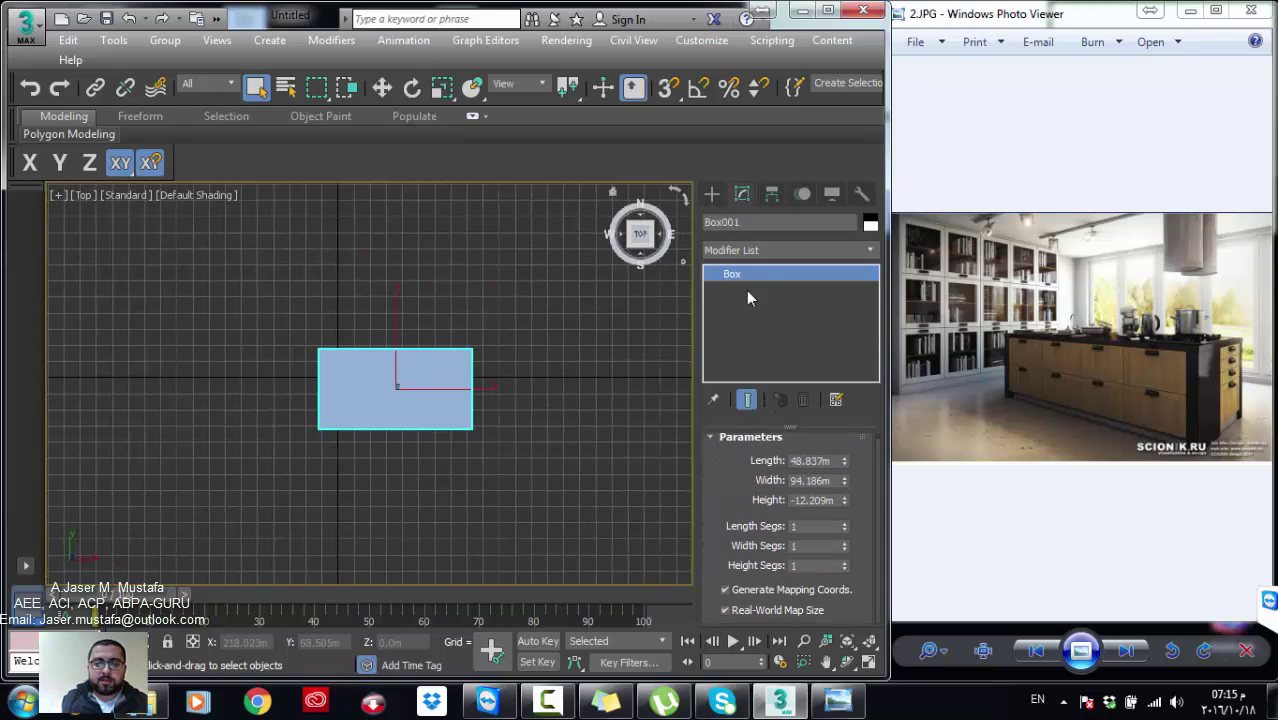
Step: Set Box001's length to 8 m and width to 5 m
double_click(831, 463)
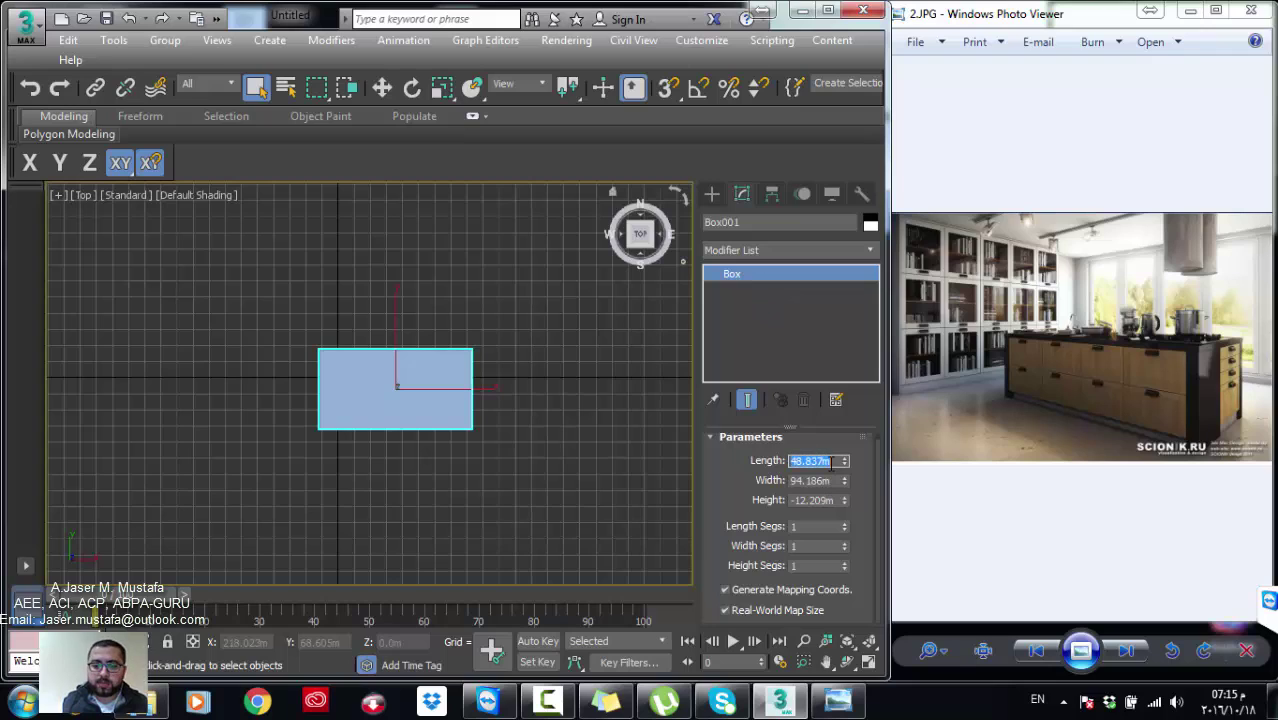
text(8)
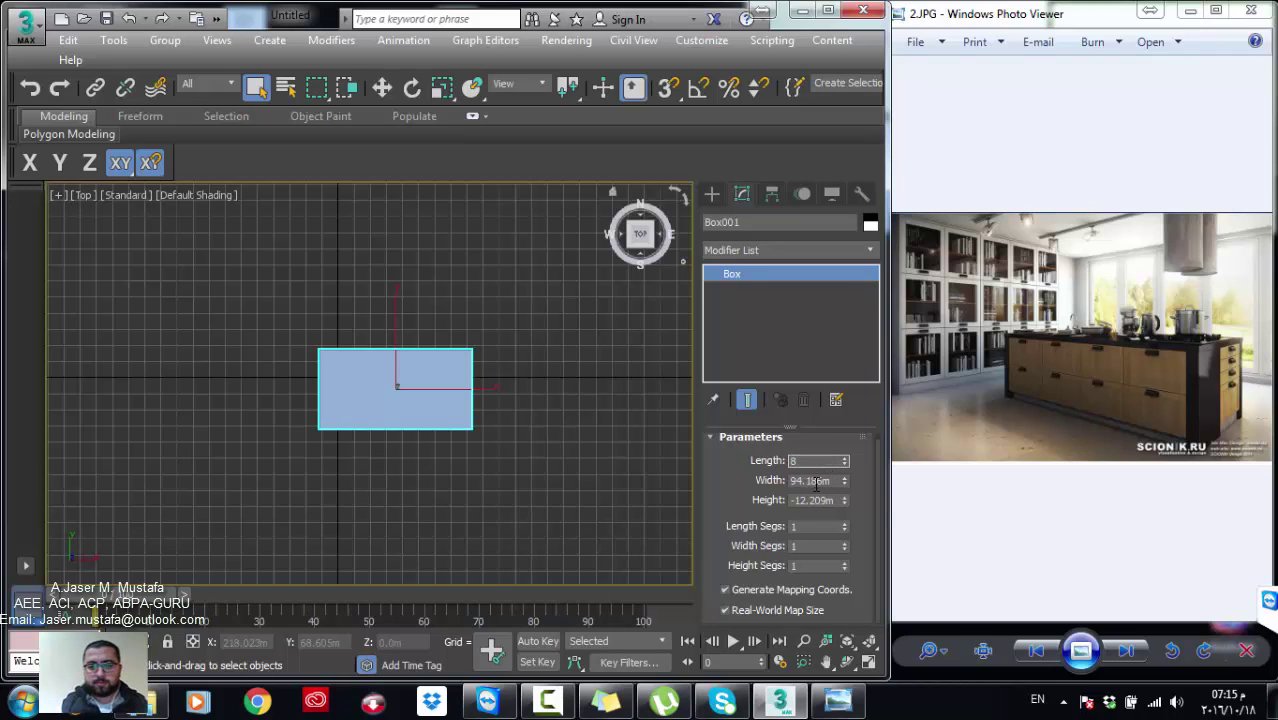
double_click(816, 481)
text(5)
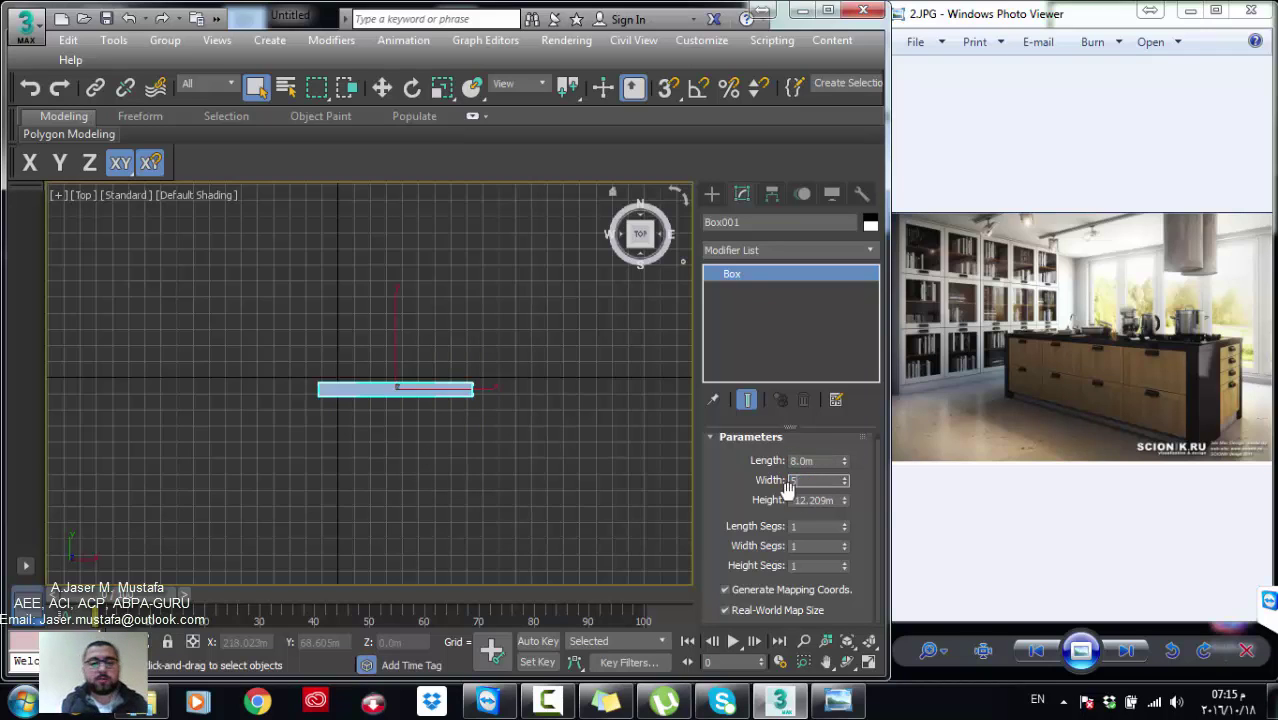
key(Return)
double_click(816, 500)
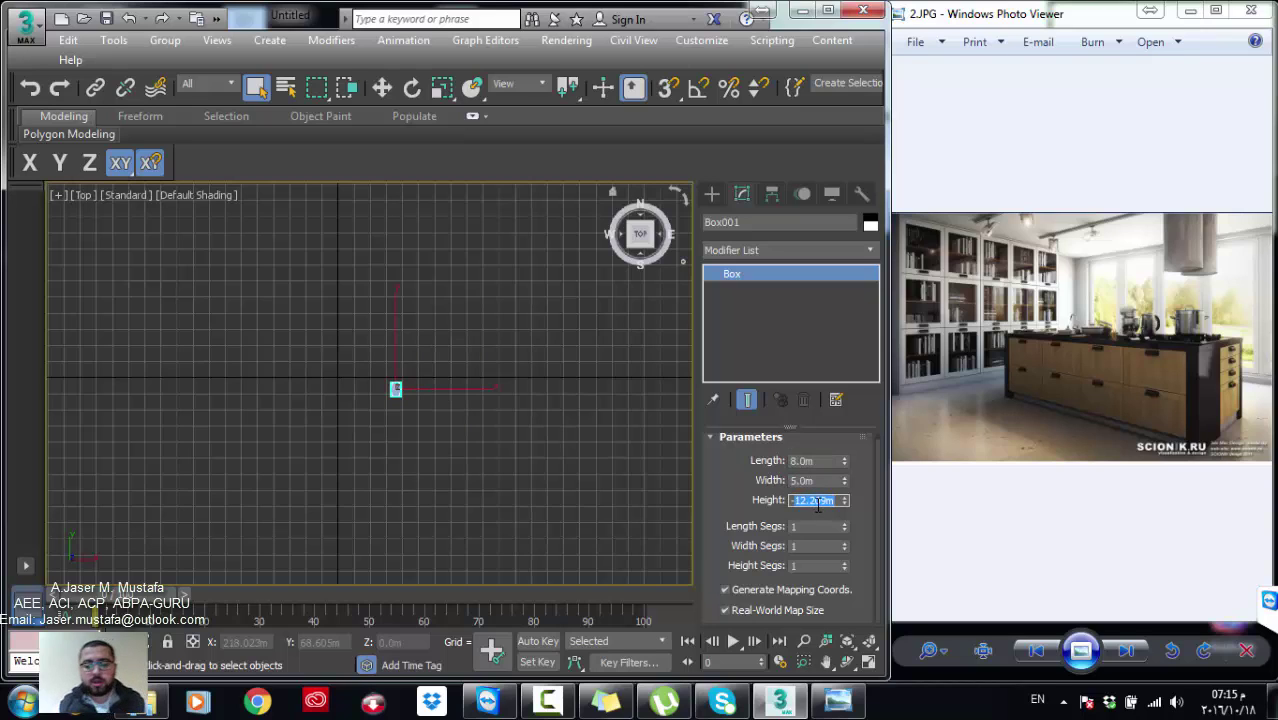
text(-)
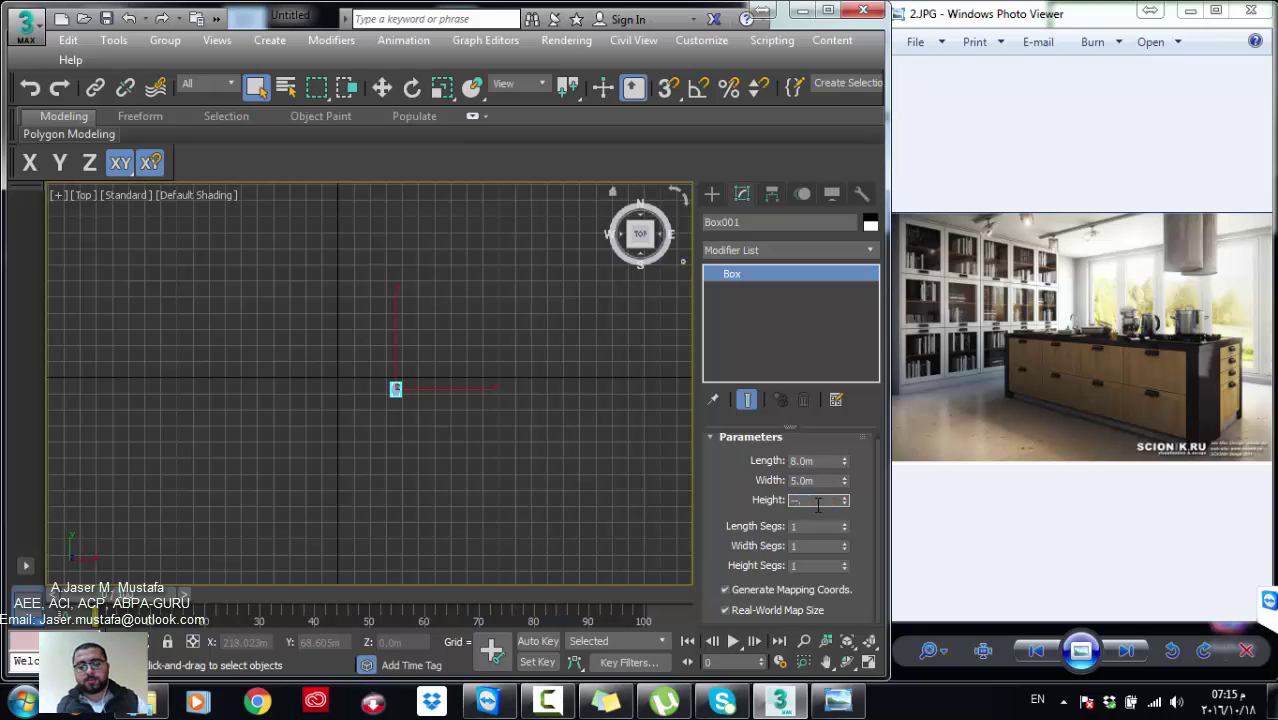
Step: Move Box001 next to the grid origin and frame it in the view
scroll(412, 393, up, 2)
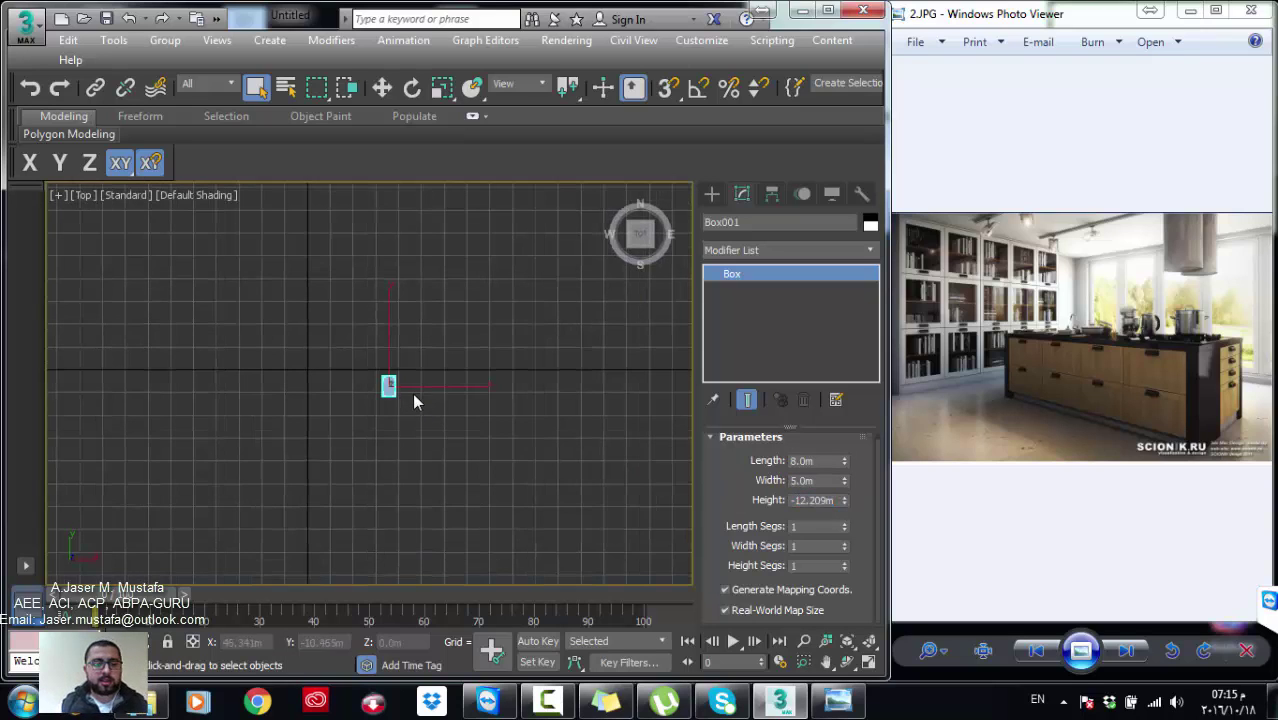
key(w)
drag(424, 367, 349, 355)
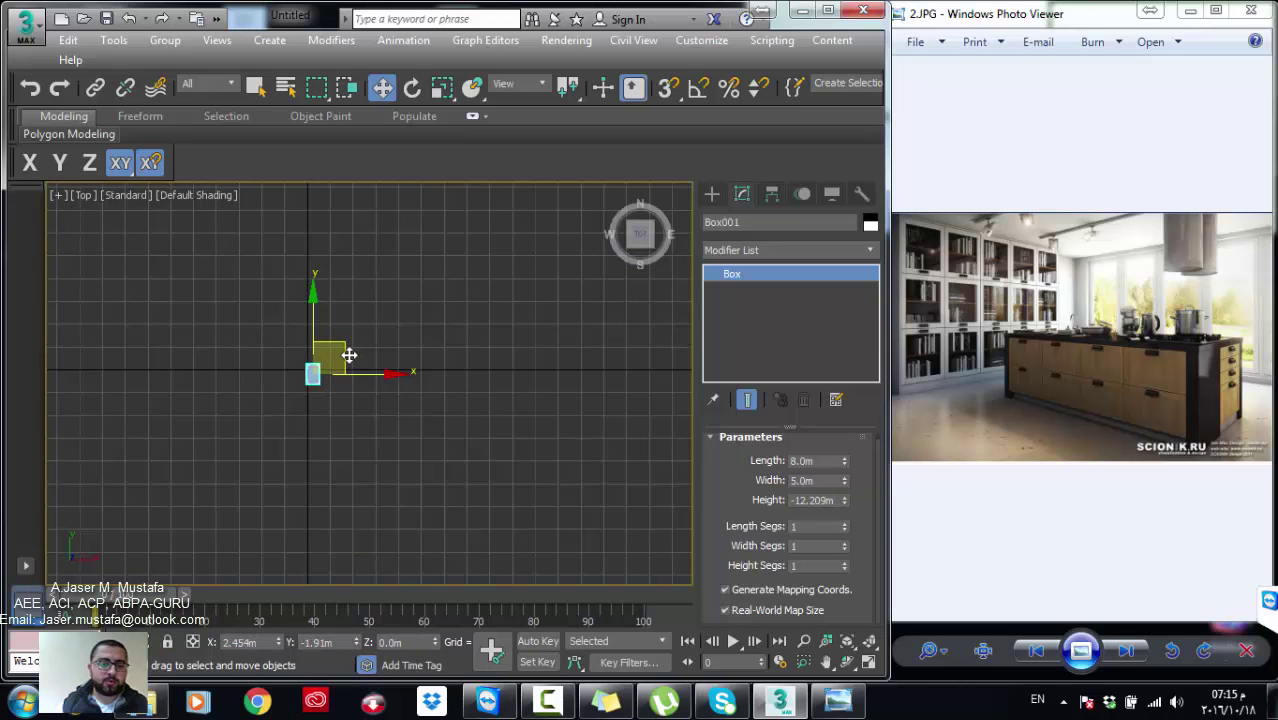
key(z)
scroll(360, 360, down, 2)
scroll(395, 358, down, 1)
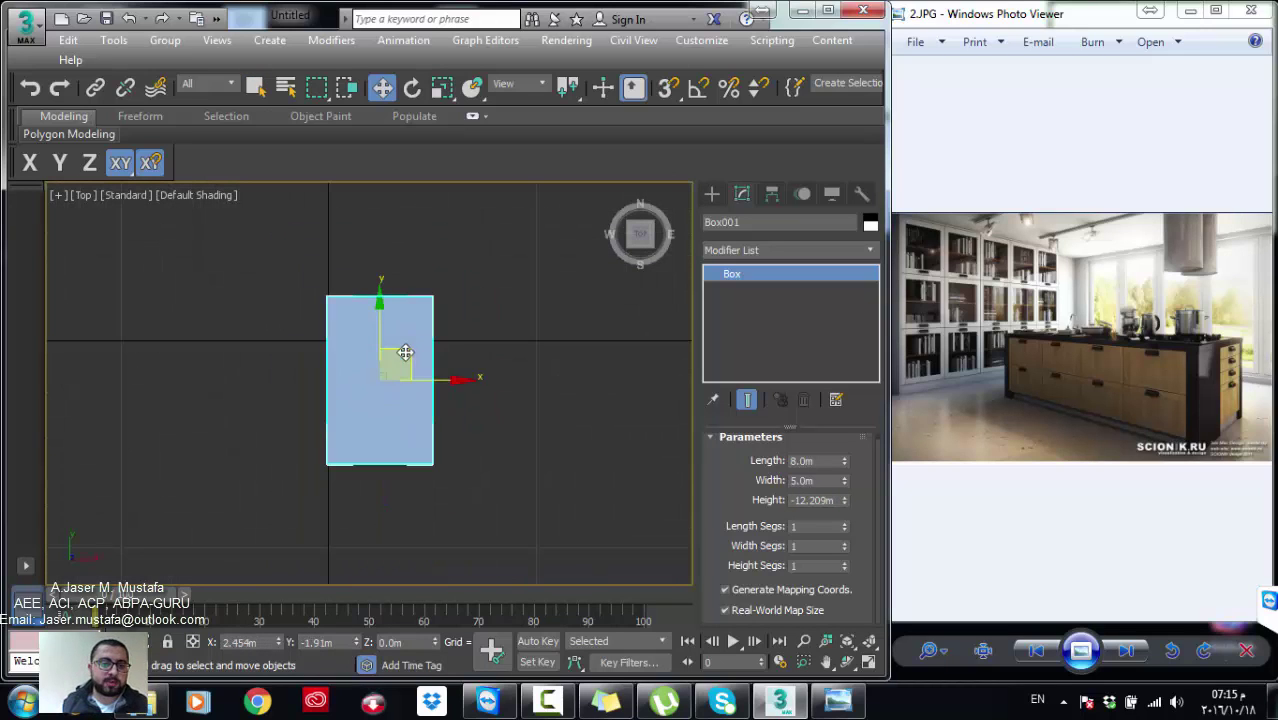
drag(405, 352, 421, 402)
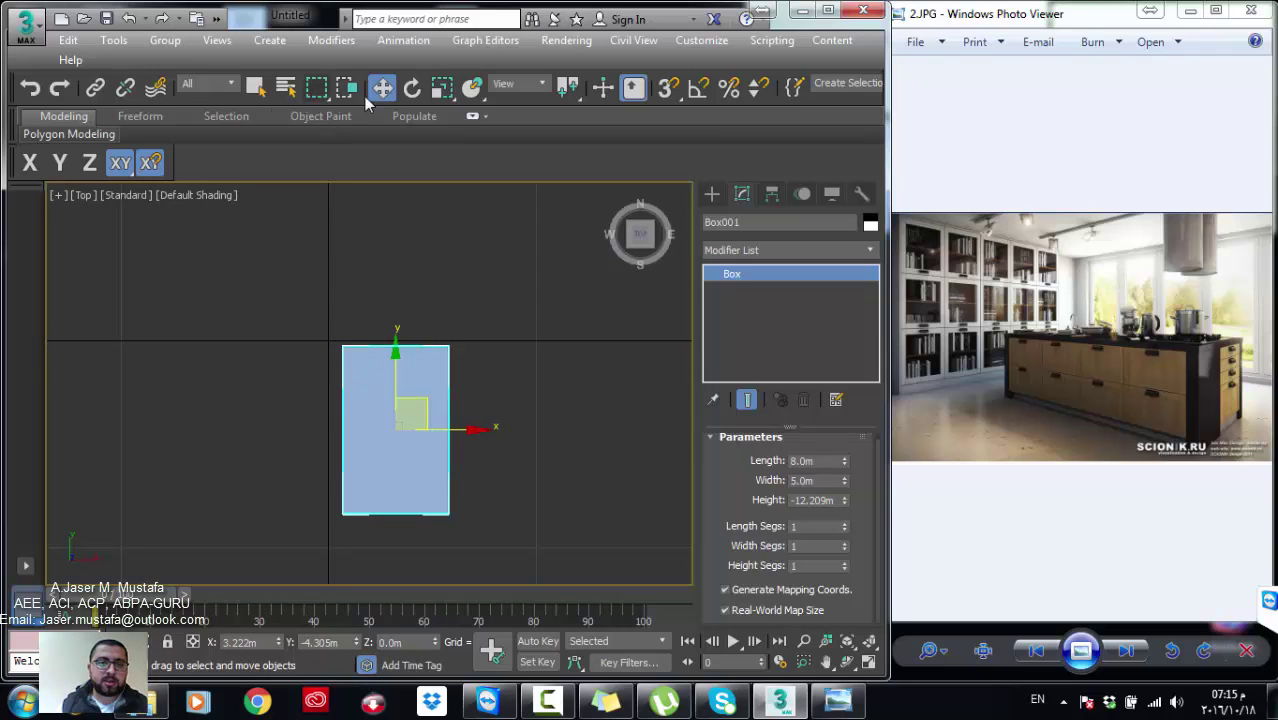
Step: Snap Box001's corner to the grid origin using grid-point snapping, then orbit into 3D
right_click(662, 92)
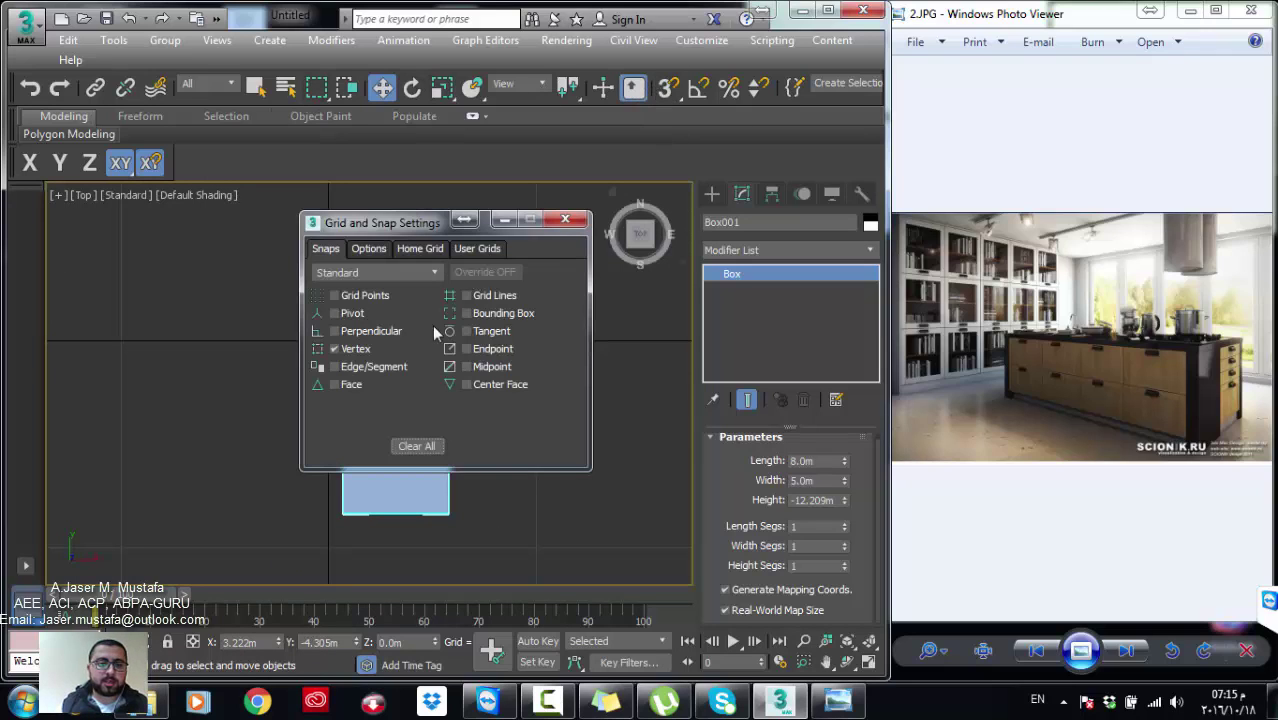
click(359, 299)
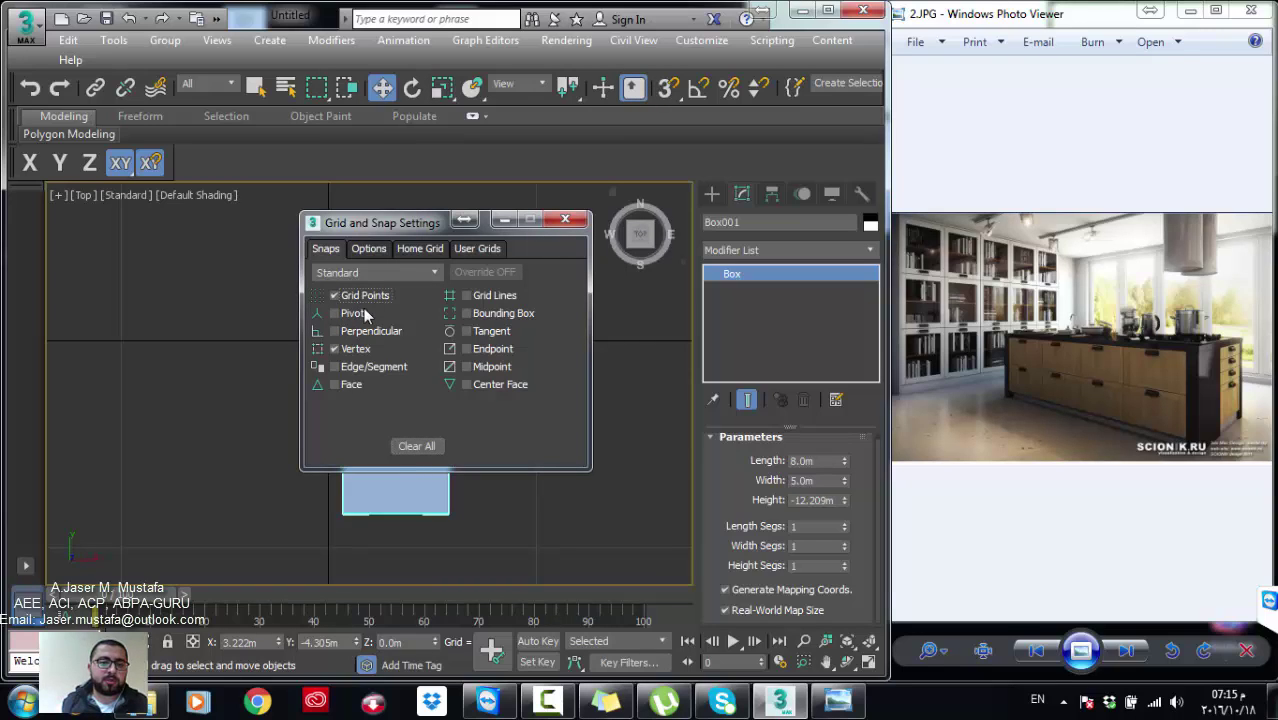
click(565, 220)
click(667, 88)
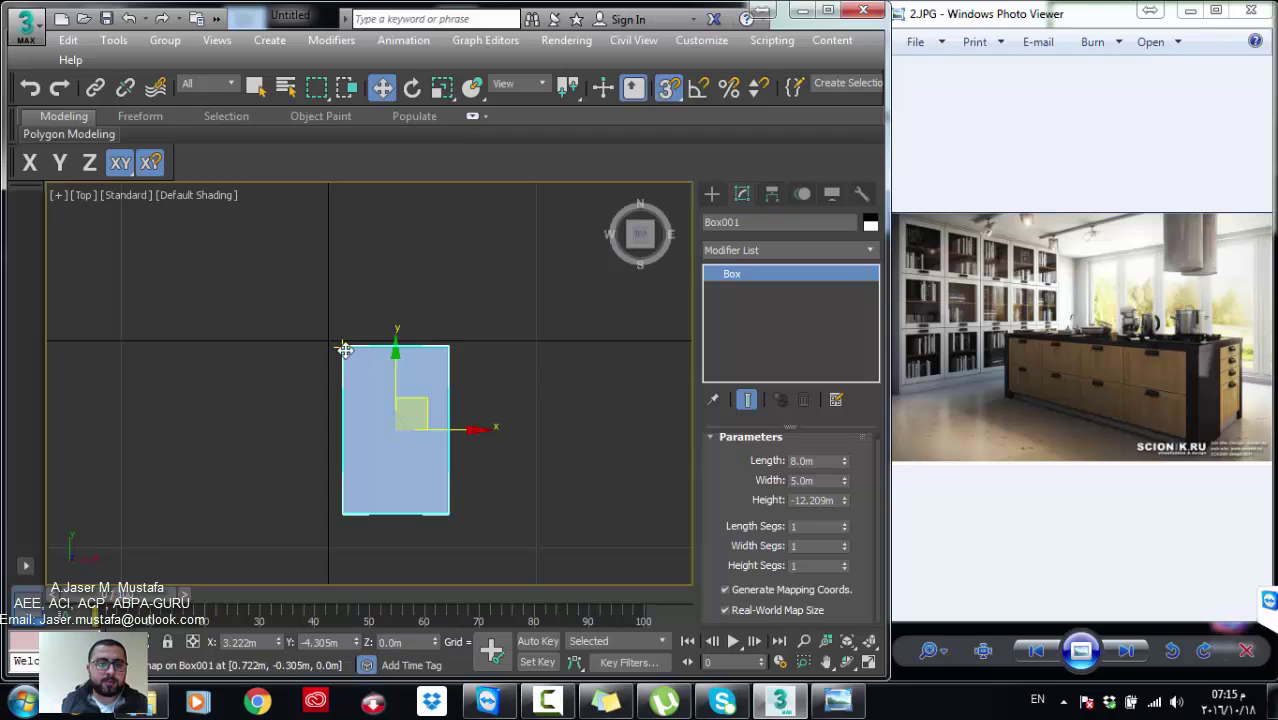
drag(343, 349, 328, 340)
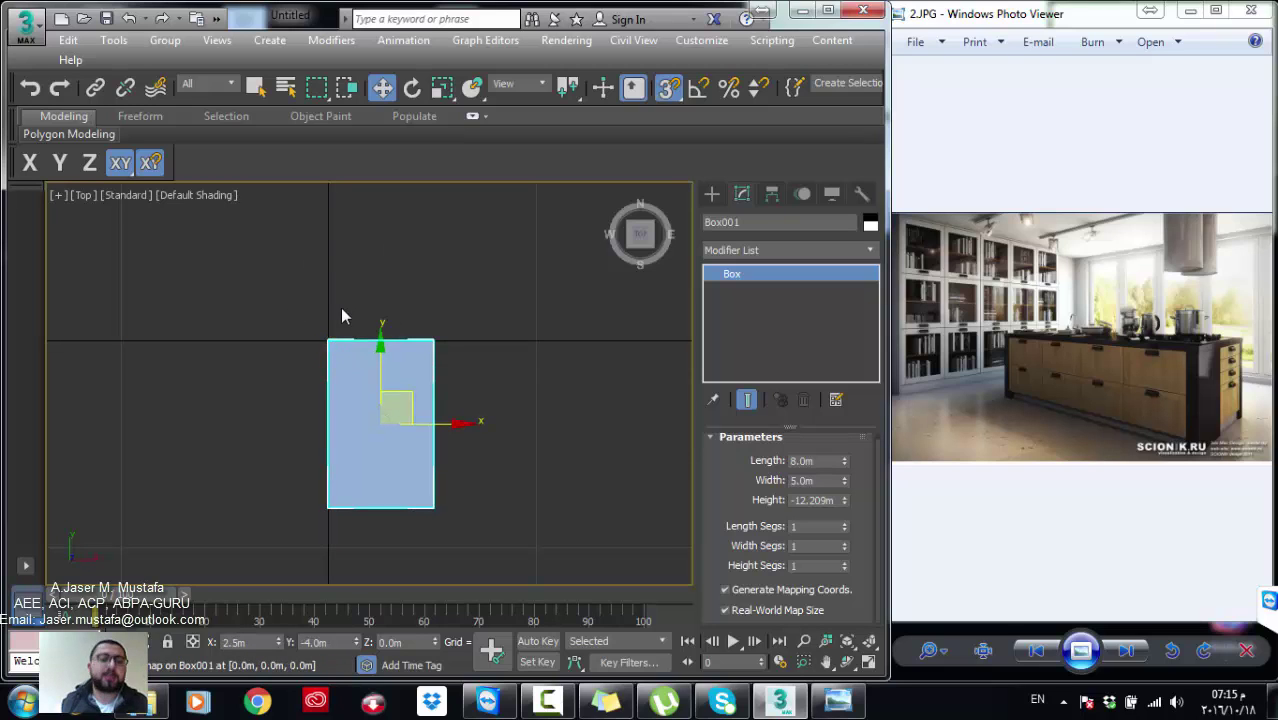
click(660, 88)
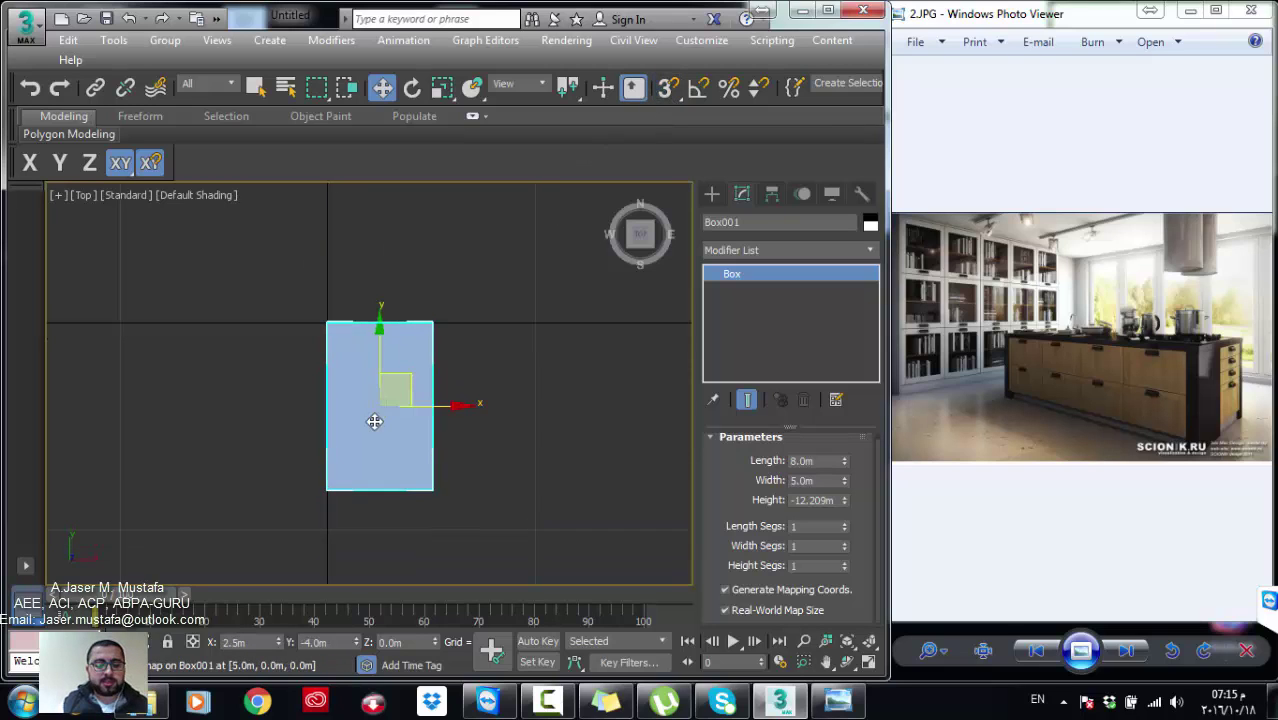
mouse_move(371, 420)
alt+middle_down()
mouse_move(413, 325)
mouse_move(474, 271)
alt+middle_up()
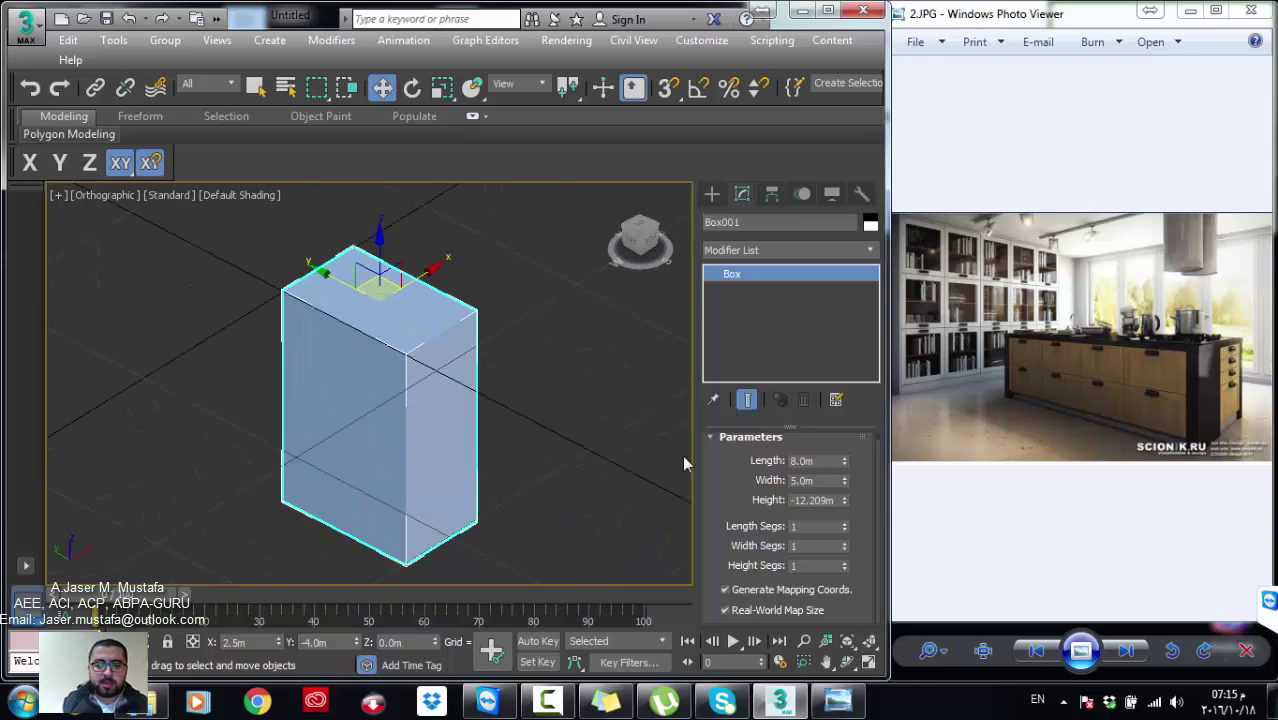
Step: Set Box001's height to -0.3 m to make a thin slab
drag(836, 500, 742, 507)
text(-0.3)
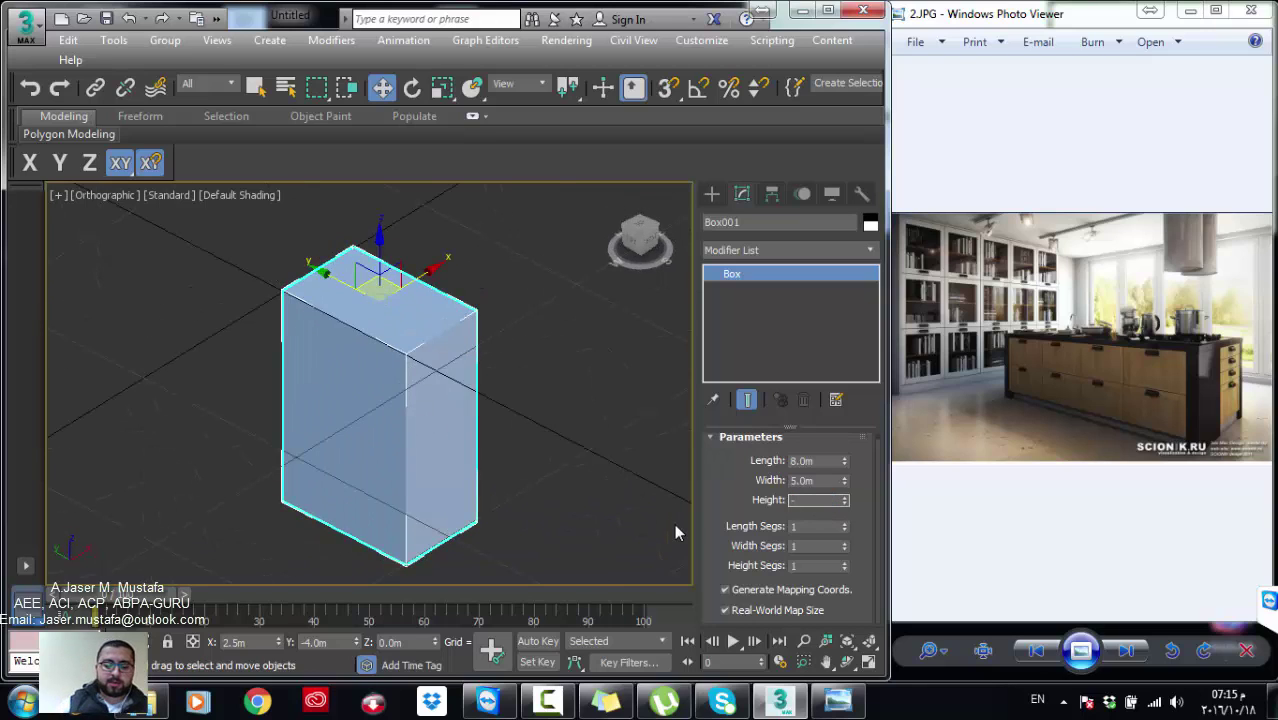
key(Return)
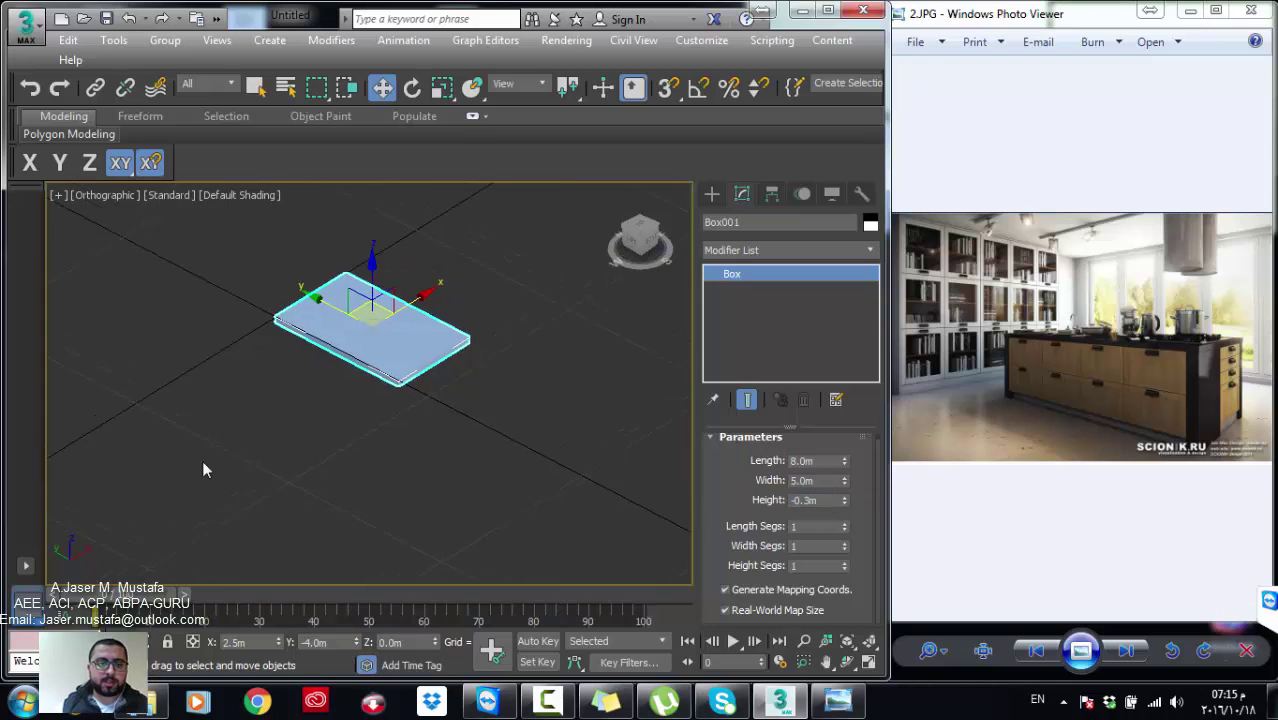
scroll(202, 460, up, 2)
middle_drag(315, 336, 282, 385)
Step: Switch to the Perspective view and orbit around the slab
key(p)
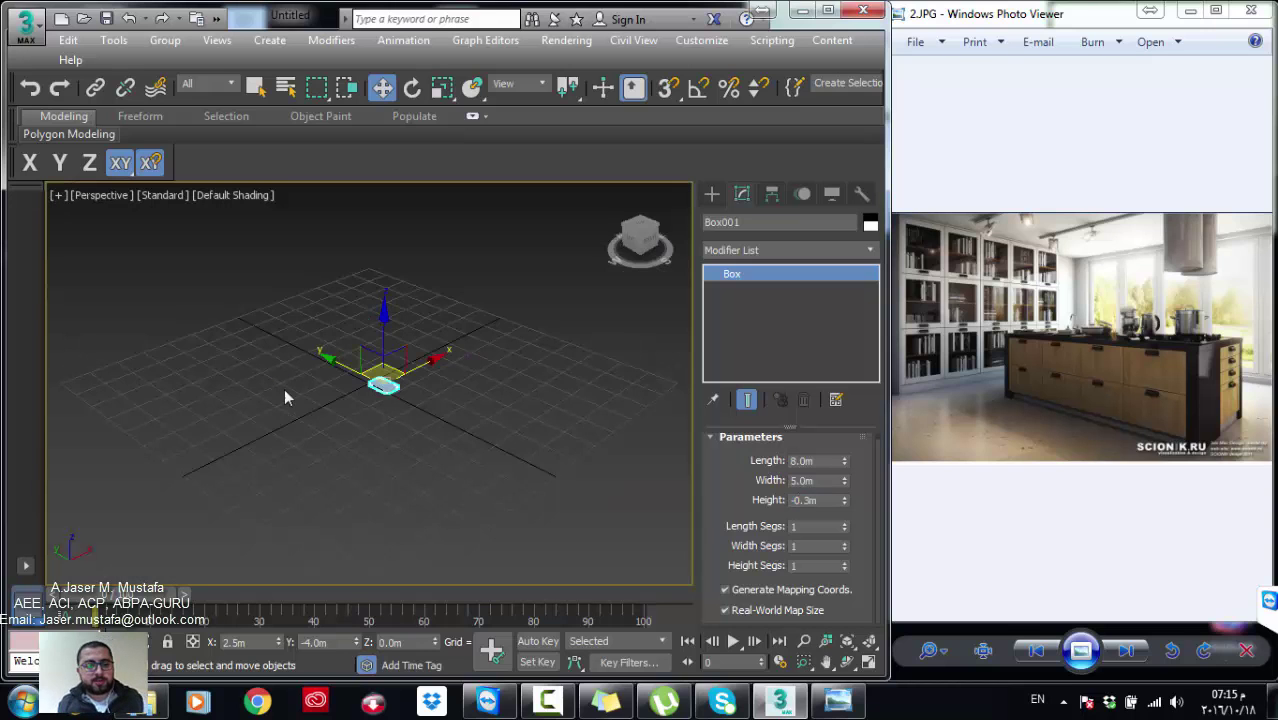
scroll(370, 405, up, 2)
scroll(350, 425, up, 3)
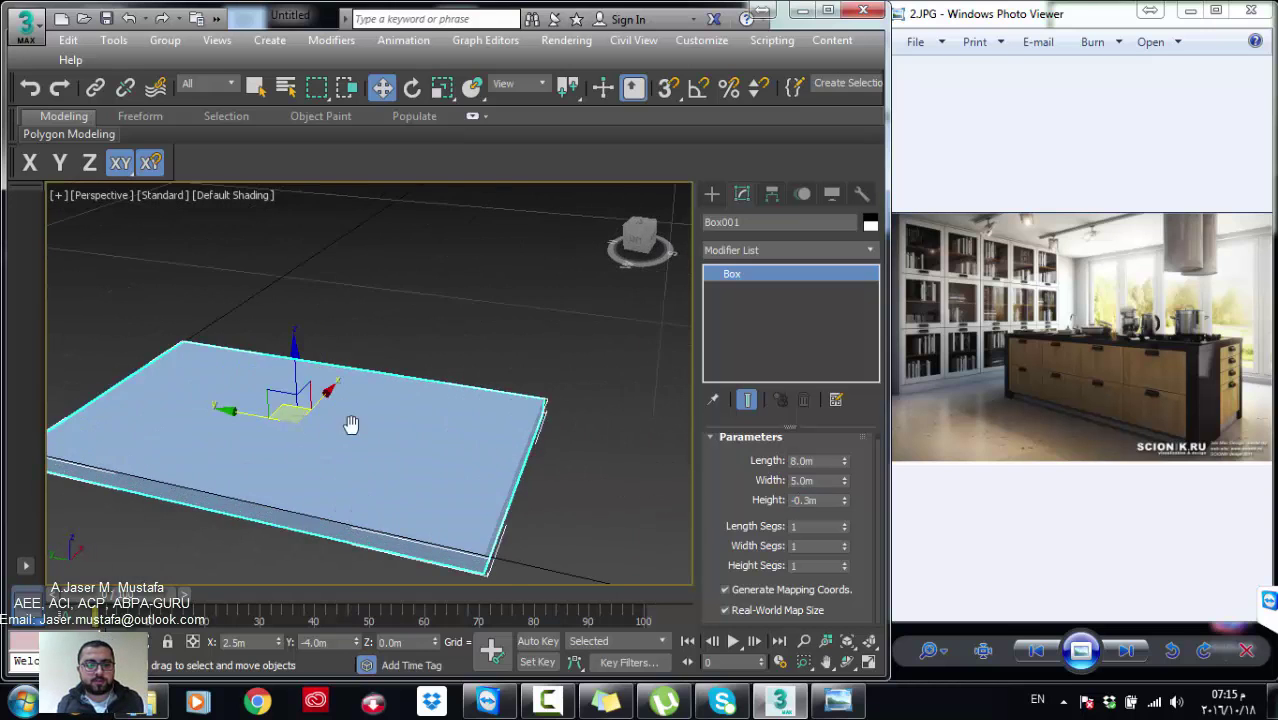
scroll(303, 414, down, 1)
mouse_move(303, 414)
alt+middle_down()
mouse_move(165, 408)
mouse_move(157, 422)
mouse_move(195, 498)
mouse_move(154, 468)
mouse_move(200, 462)
alt+middle_up()
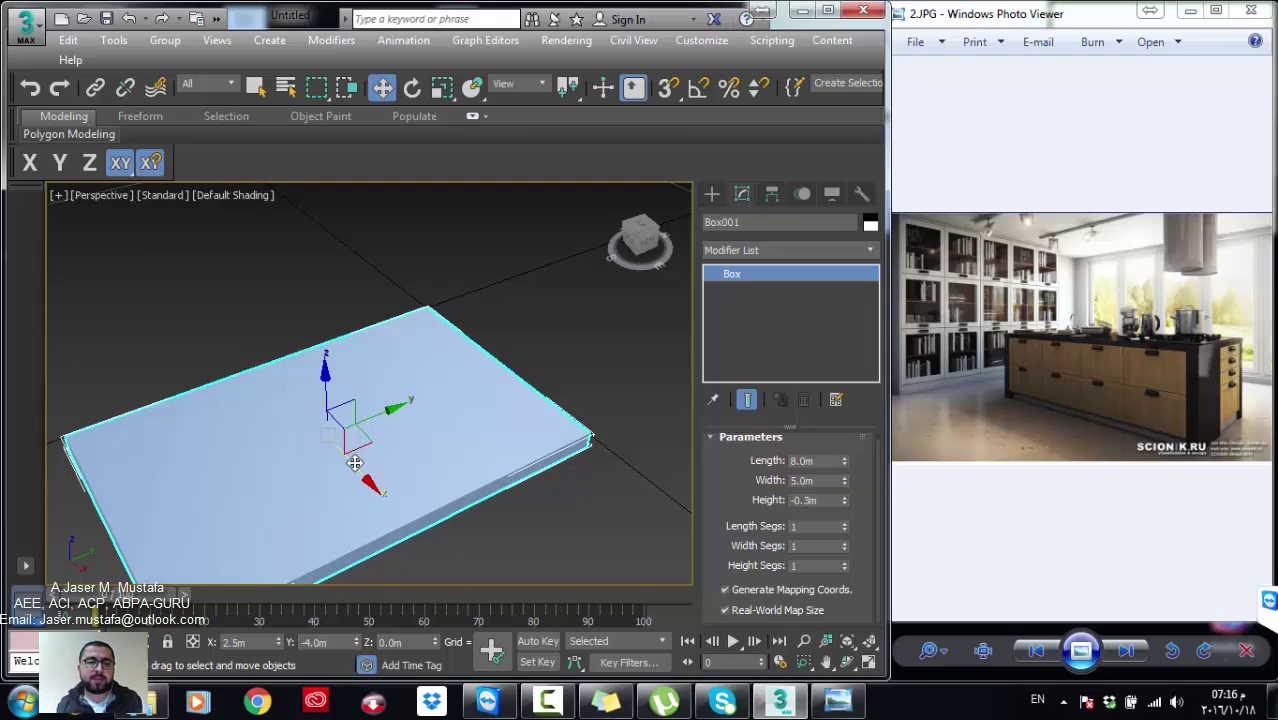
mouse_move(355, 463)
alt+middle_down()
mouse_move(285, 466)
mouse_move(313, 407)
alt+middle_up()
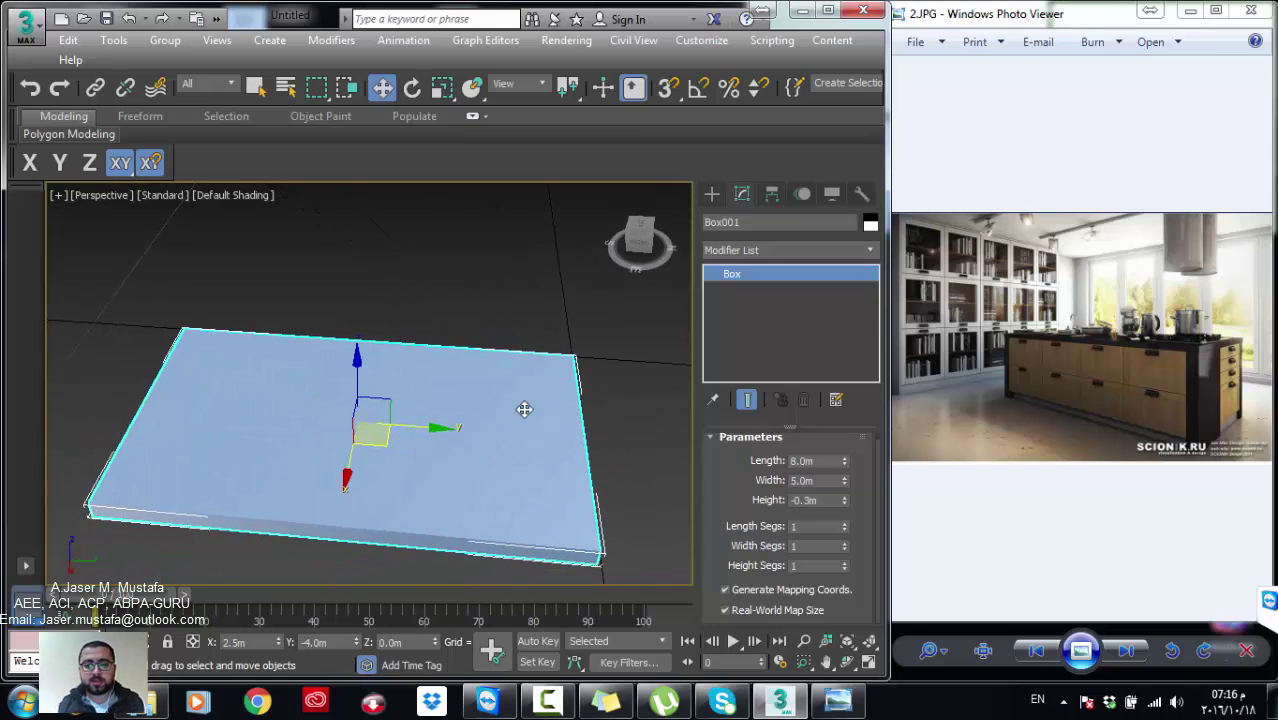
Step: Zoom into the Right view of the slab edge-on and bring up the Splines shapes
click(711, 194)
click(757, 310)
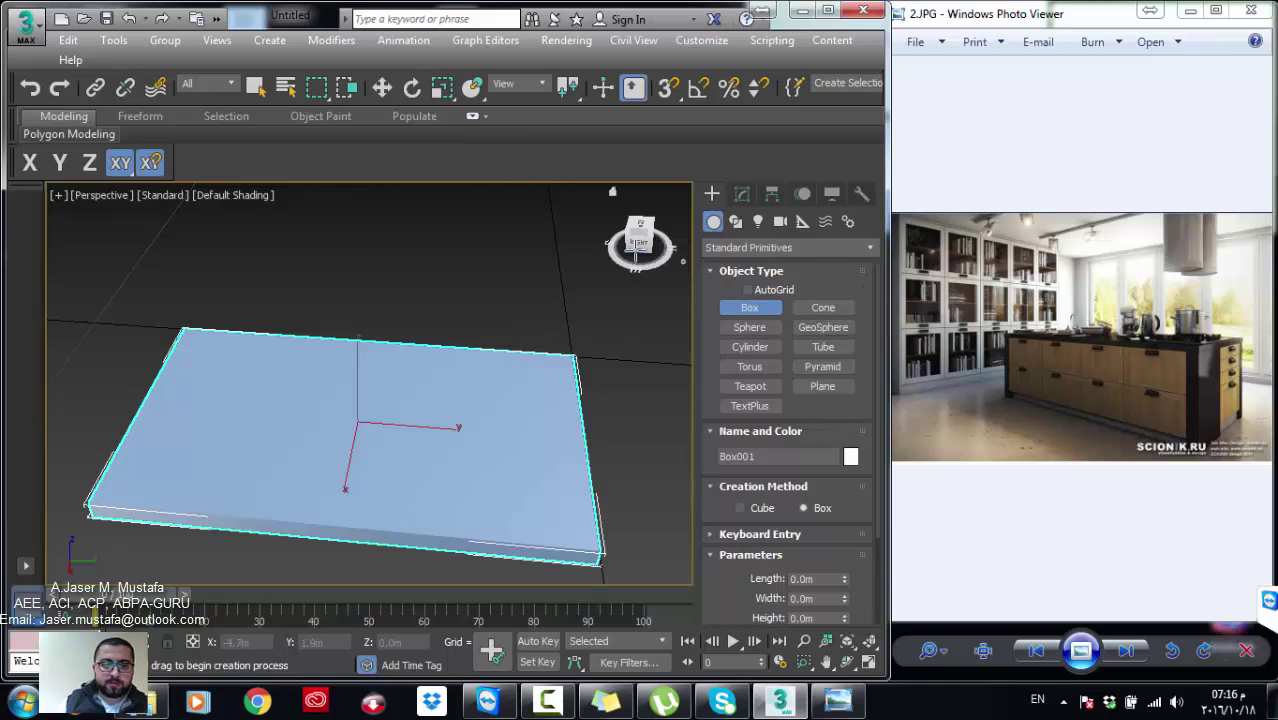
click(638, 243)
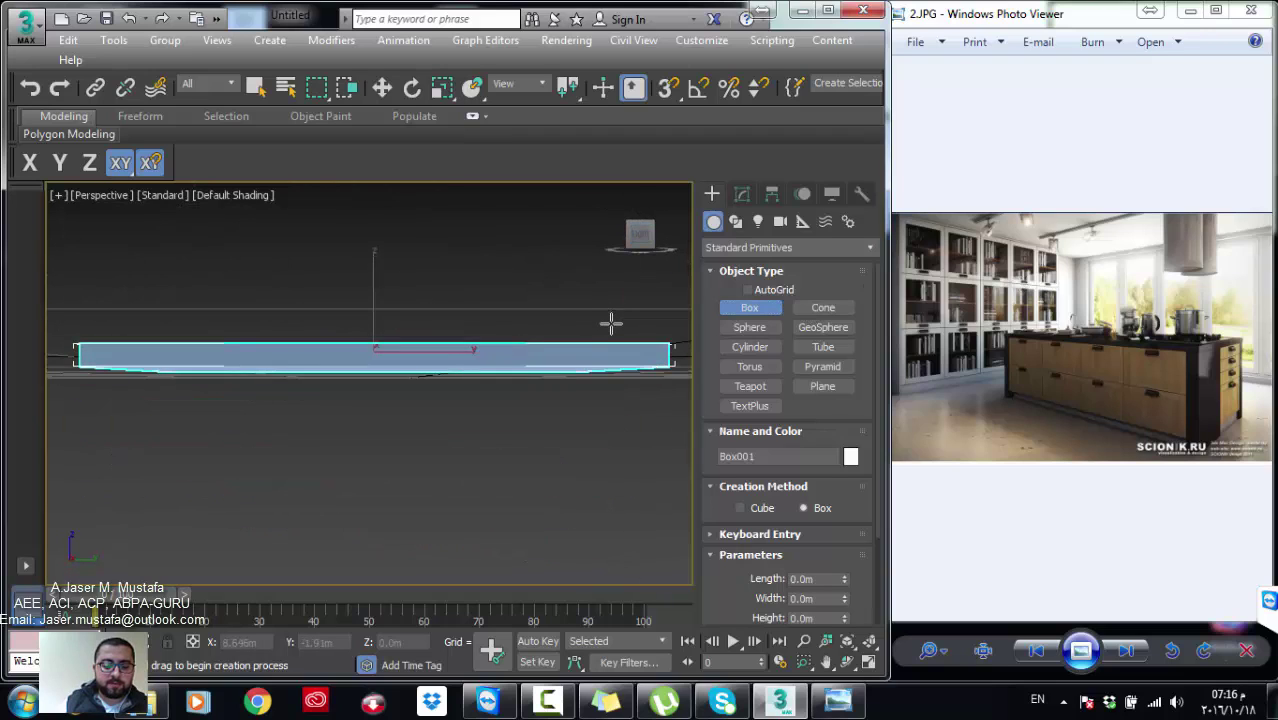
key(v)
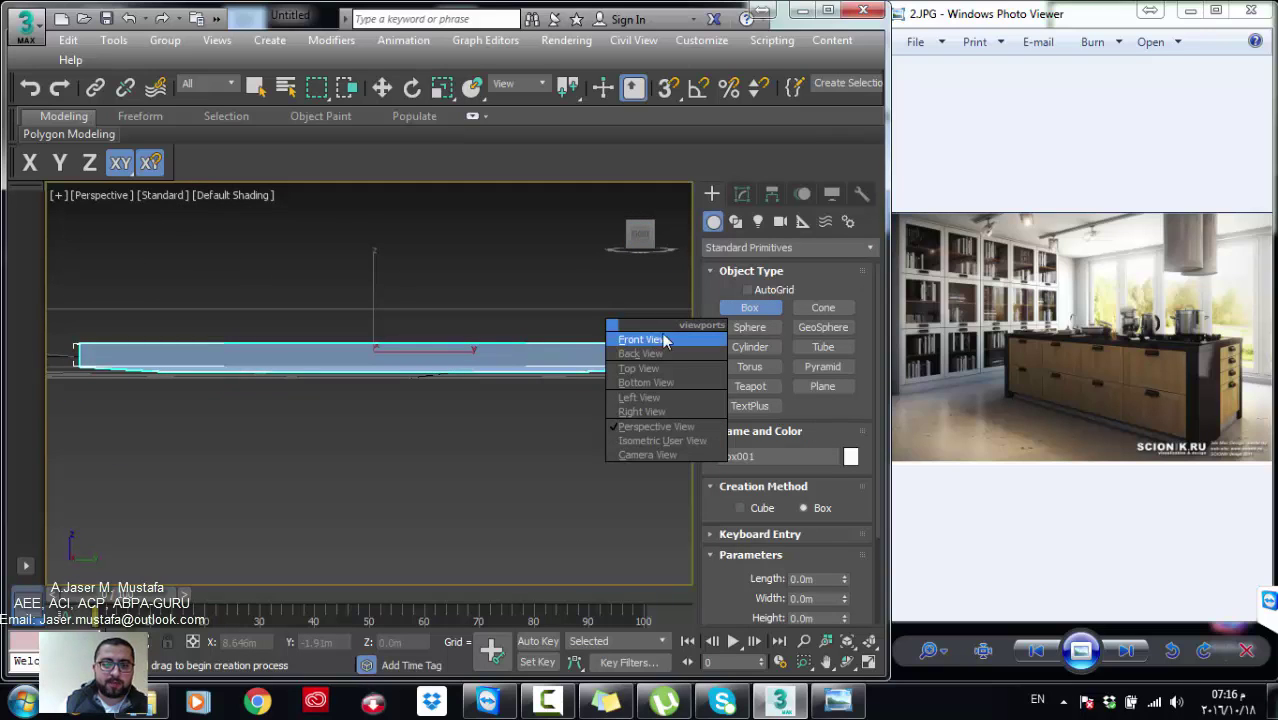
click(641, 411)
scroll(408, 376, up, 2)
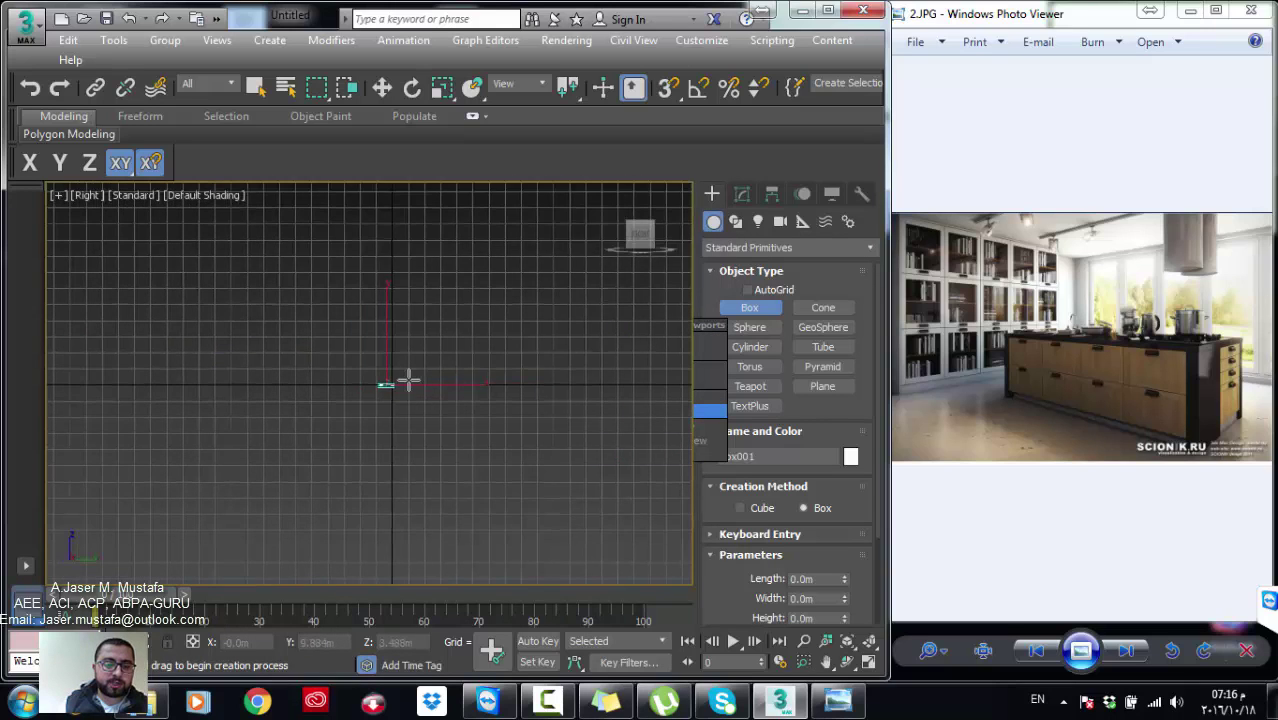
scroll(408, 376, up, 3)
scroll(388, 394, up, 2)
middle_drag(388, 394, 481, 381)
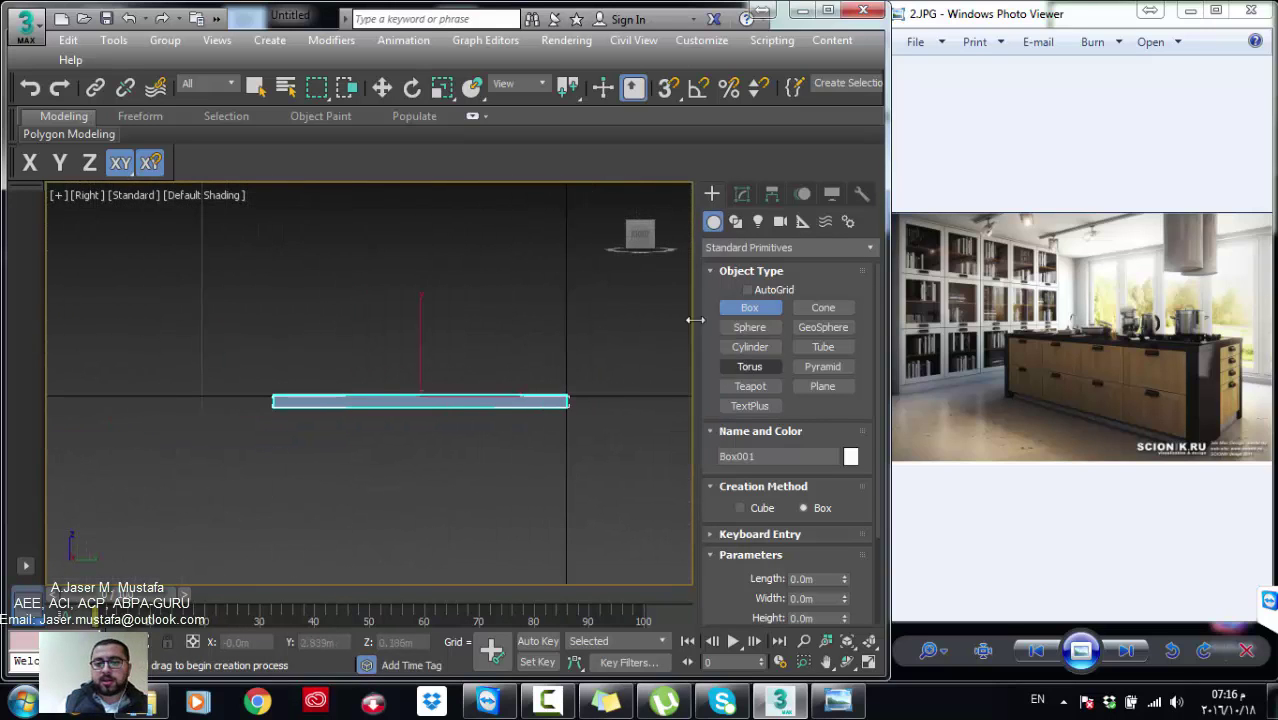
click(735, 221)
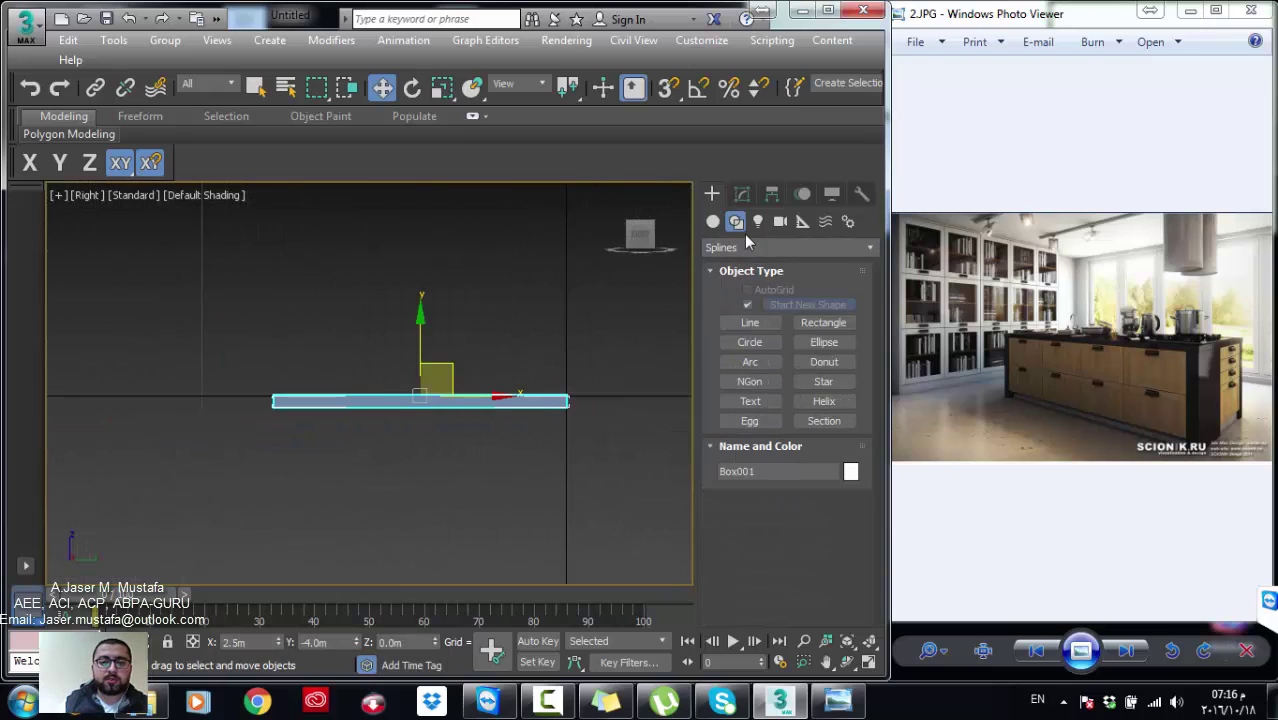
Step: Draw a 7.82 m by 3.719 m rectangle up from the slab's top-left corner
click(823, 322)
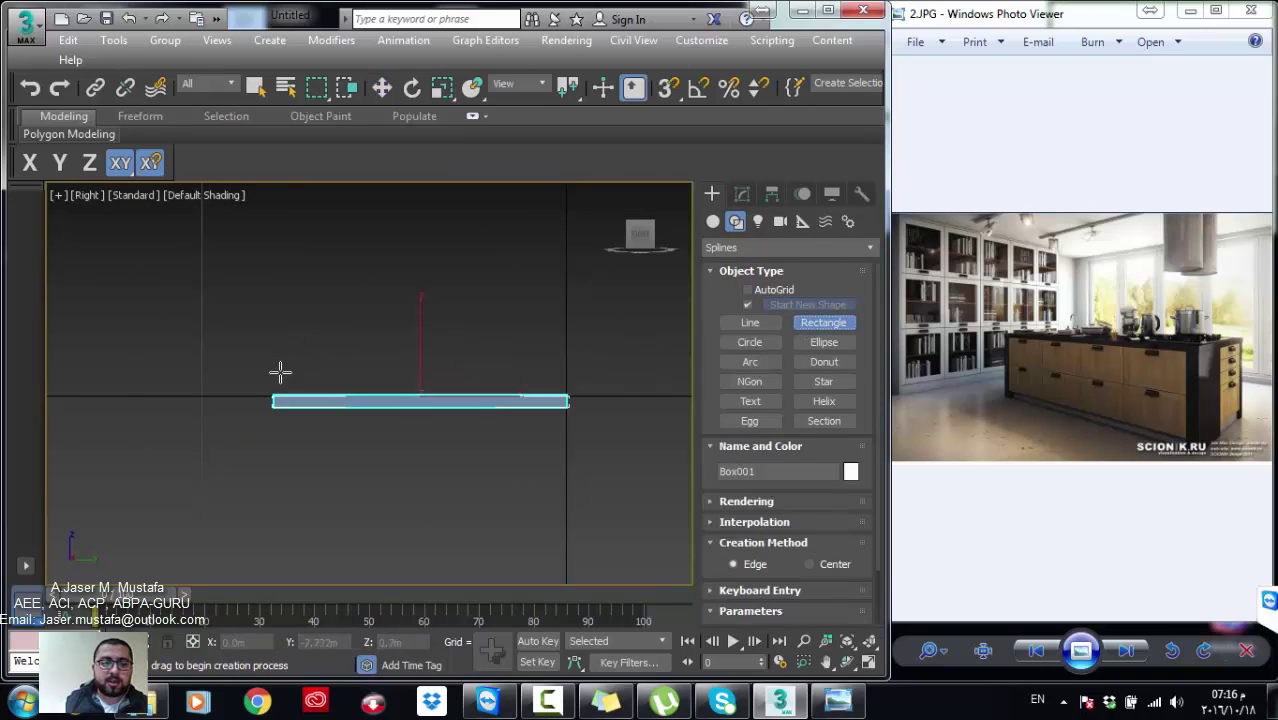
drag(274, 394, 560, 260)
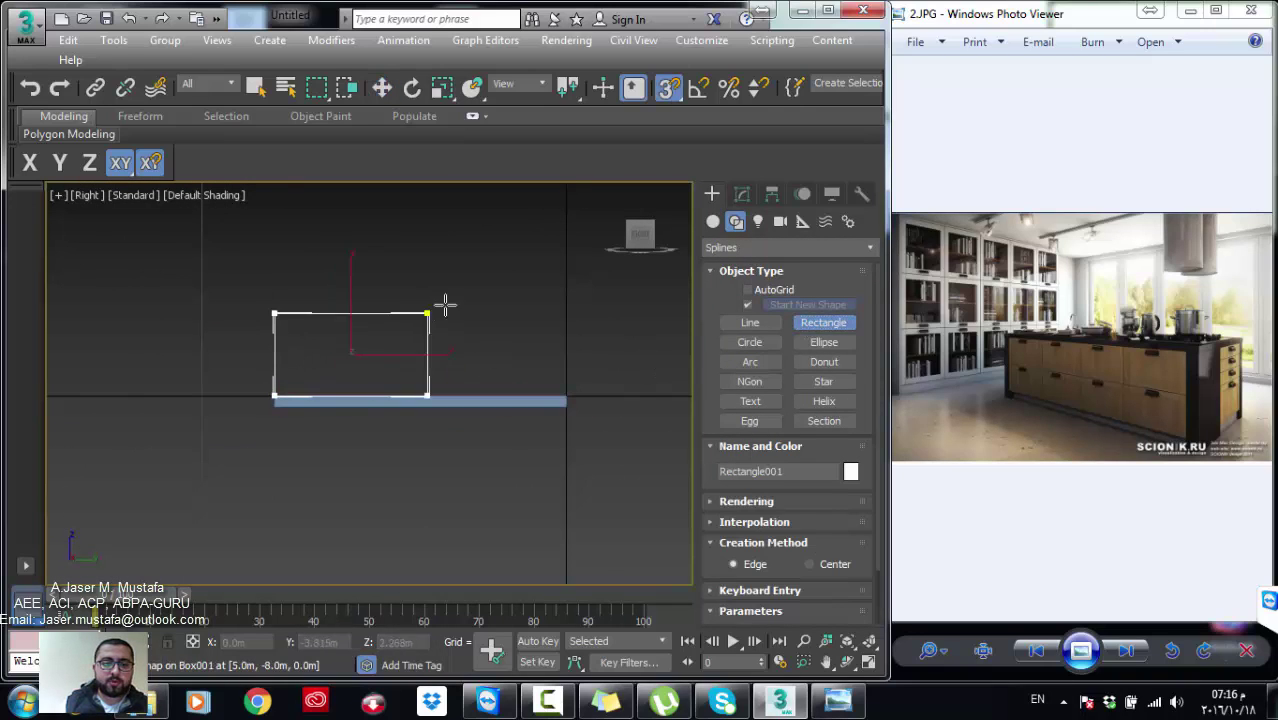
scroll(543, 350, up, 5)
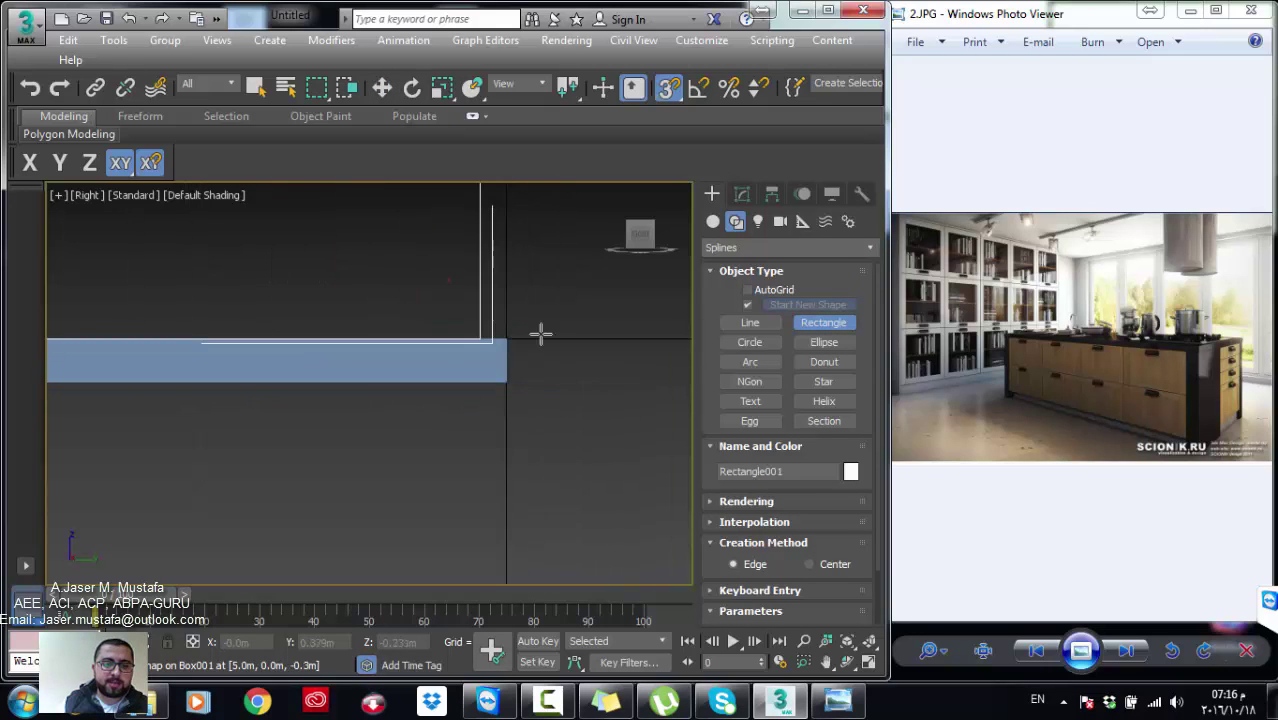
scroll(505, 370, up, 4)
middle_drag(400, 334, 548, 423)
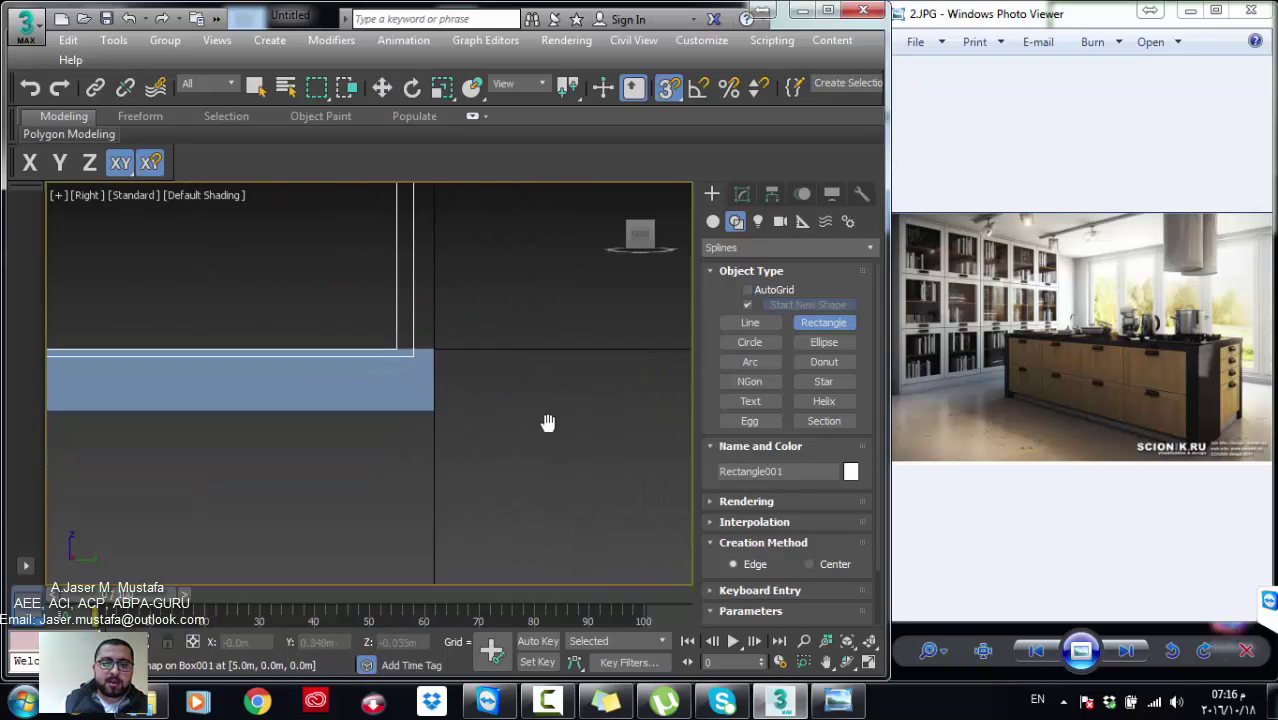
scroll(548, 423, down, 3)
key(w)
Step: Add an Edit Spline modifier to the rectangle and select its right vertical segment
click(774, 252)
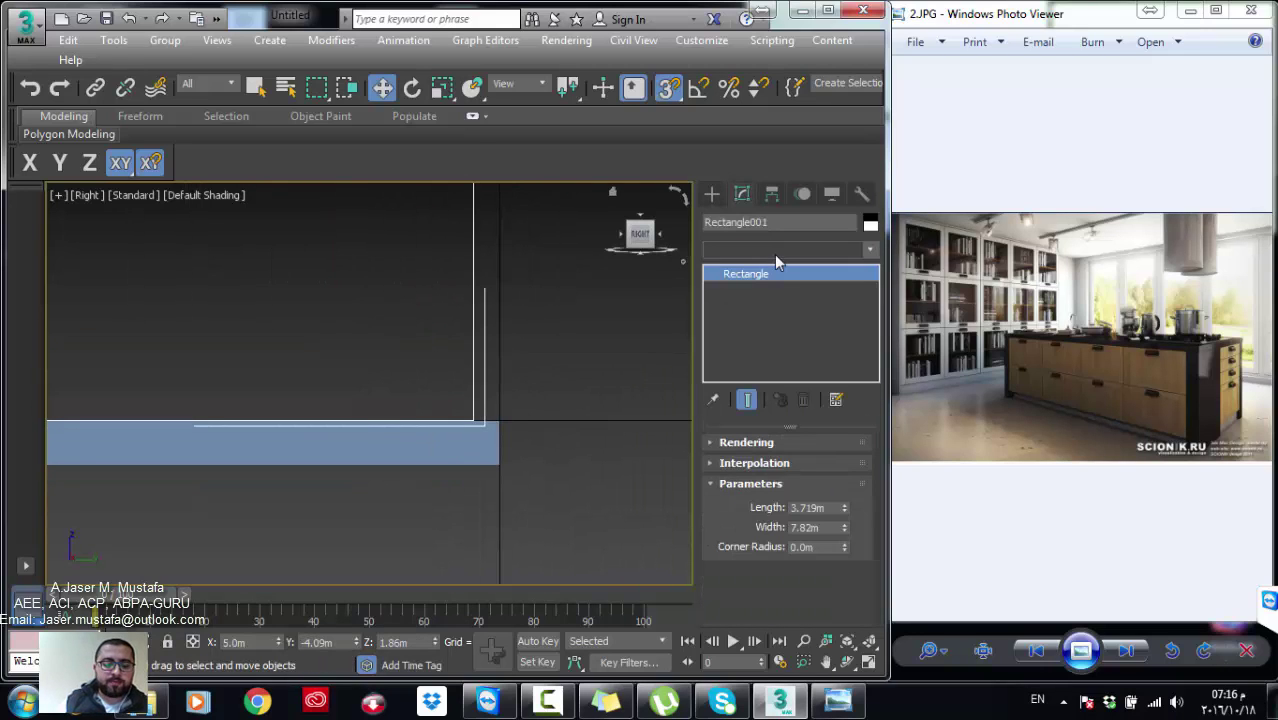
text(esh)
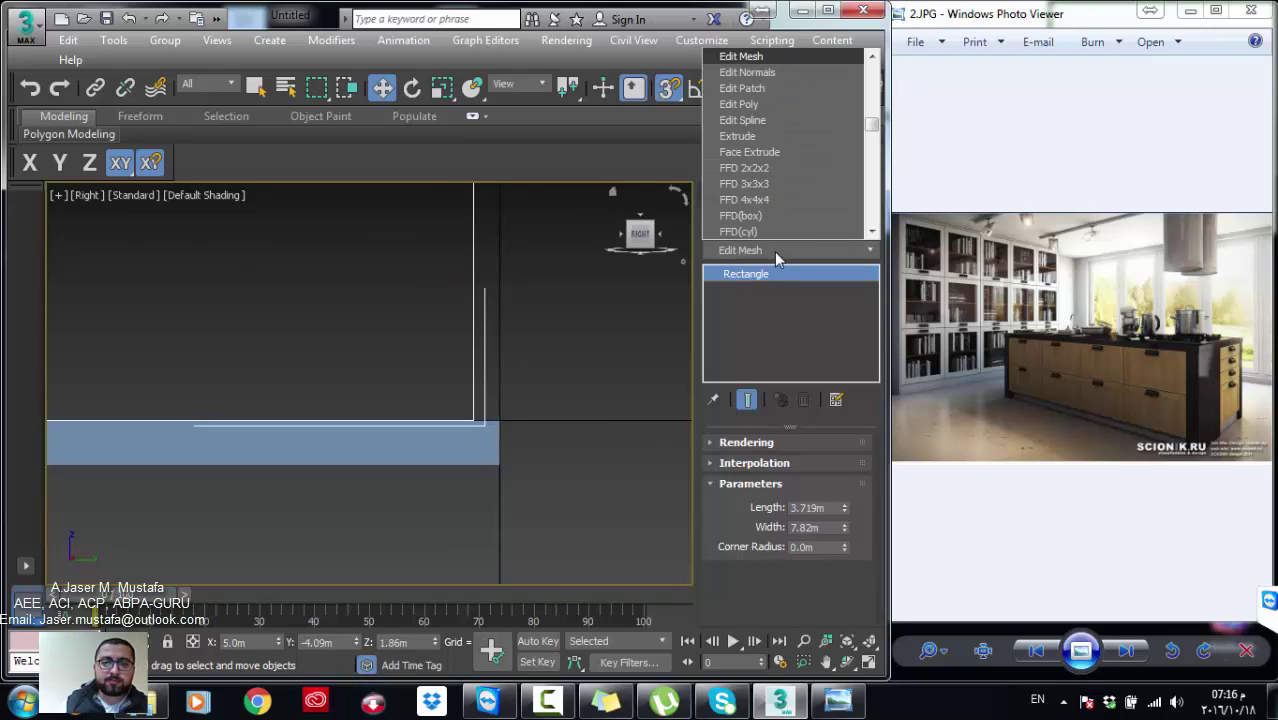
click(744, 121)
key(z)
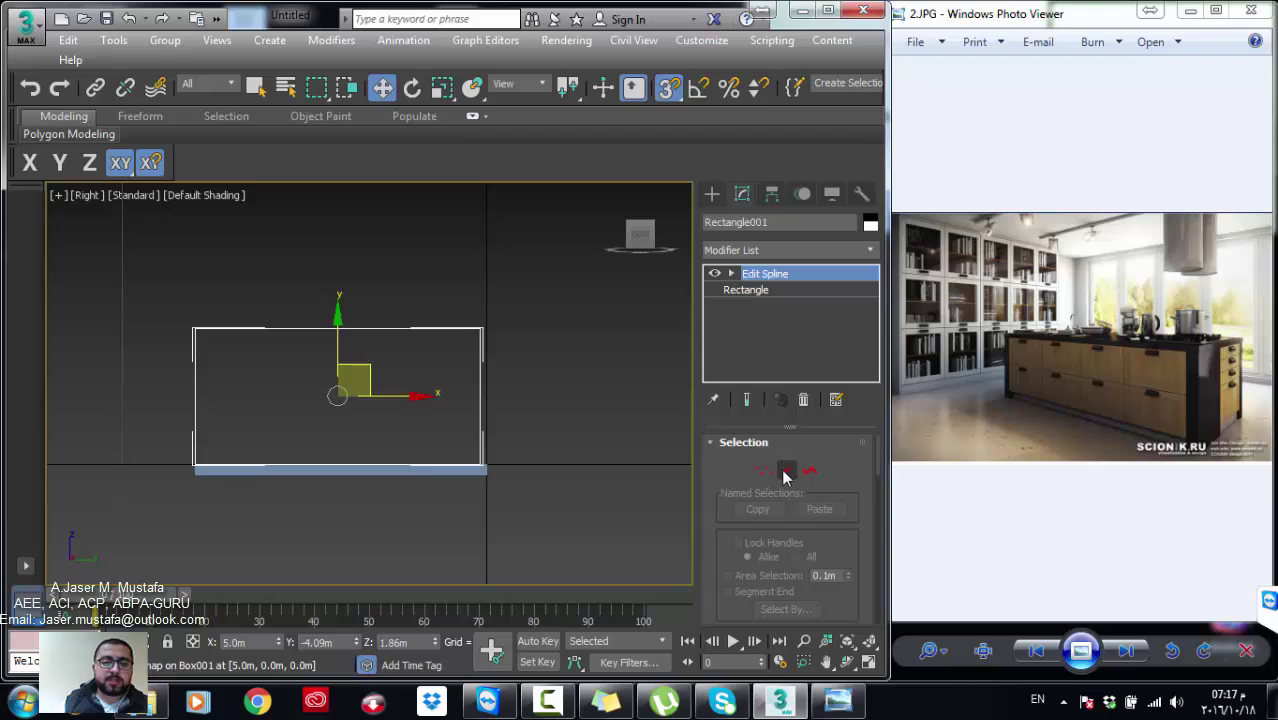
scroll(474, 467, up, 3)
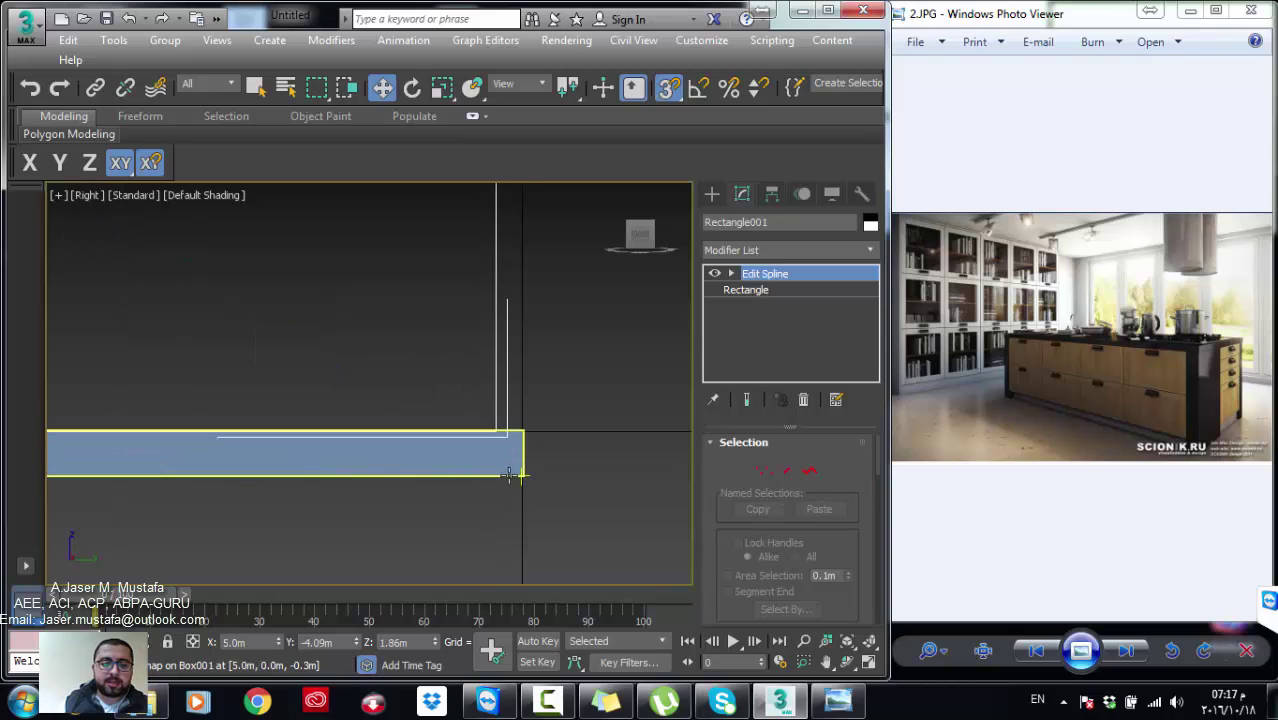
scroll(512, 462, up, 2)
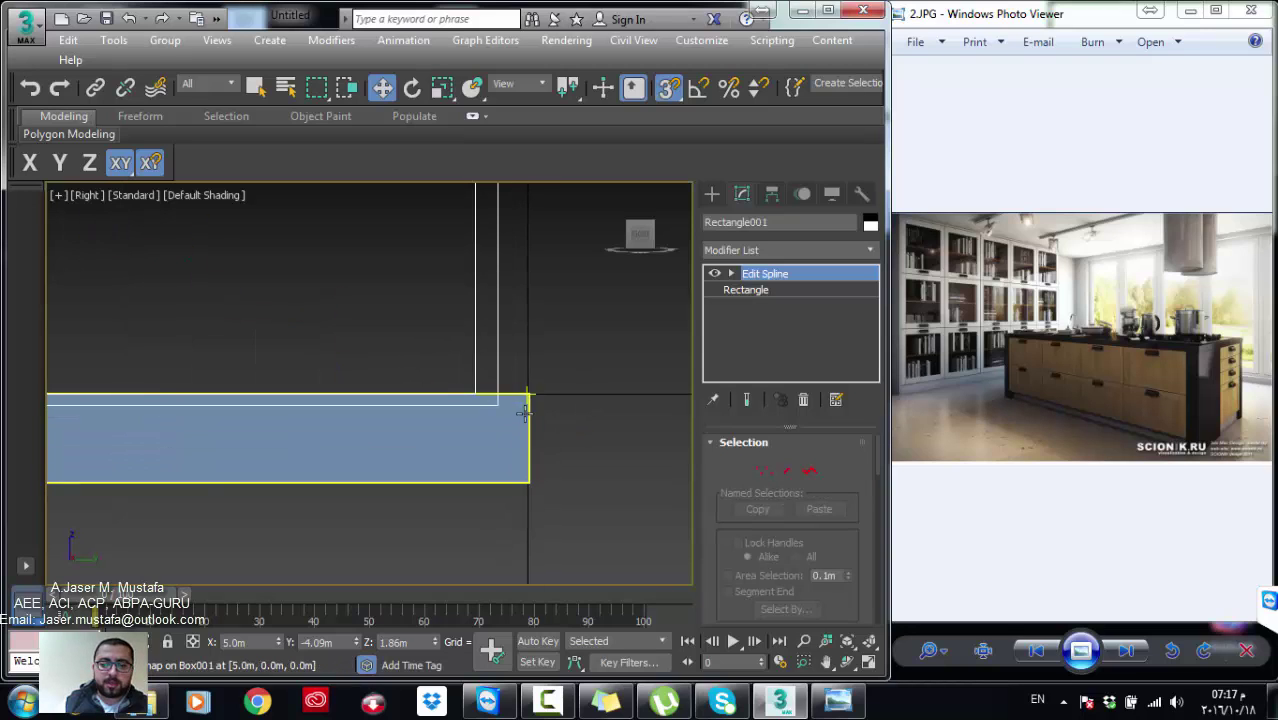
click(787, 471)
scroll(465, 463, down, 2)
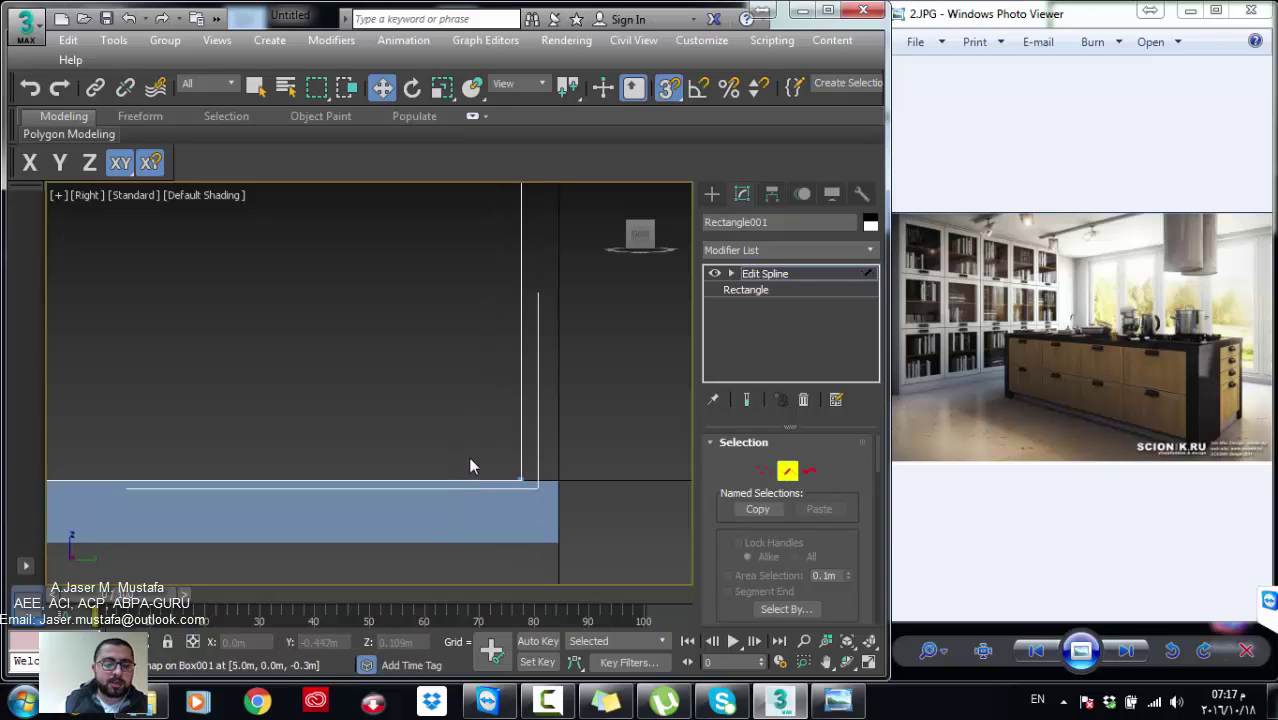
scroll(470, 454, down, 2)
click(500, 383)
Step: Nudge the rectangle's right segment and return to editing the whole shape
scroll(450, 383, down, 2)
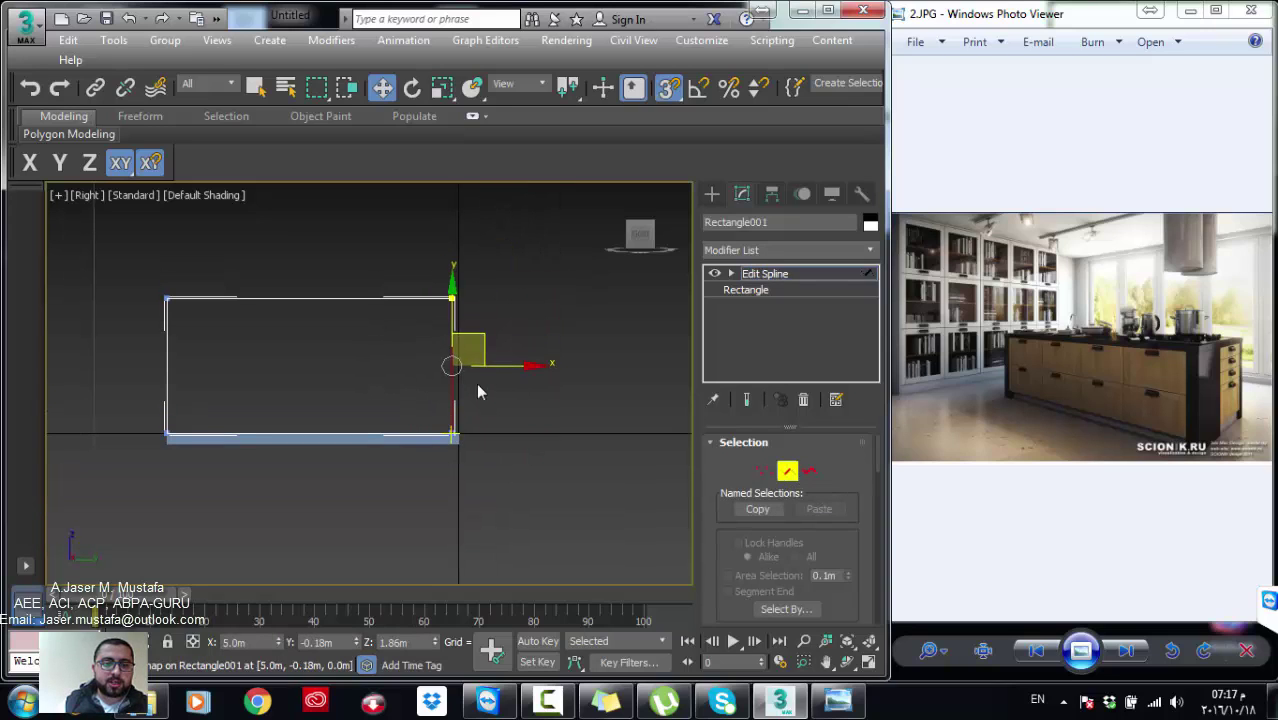
drag(465, 430, 463, 521)
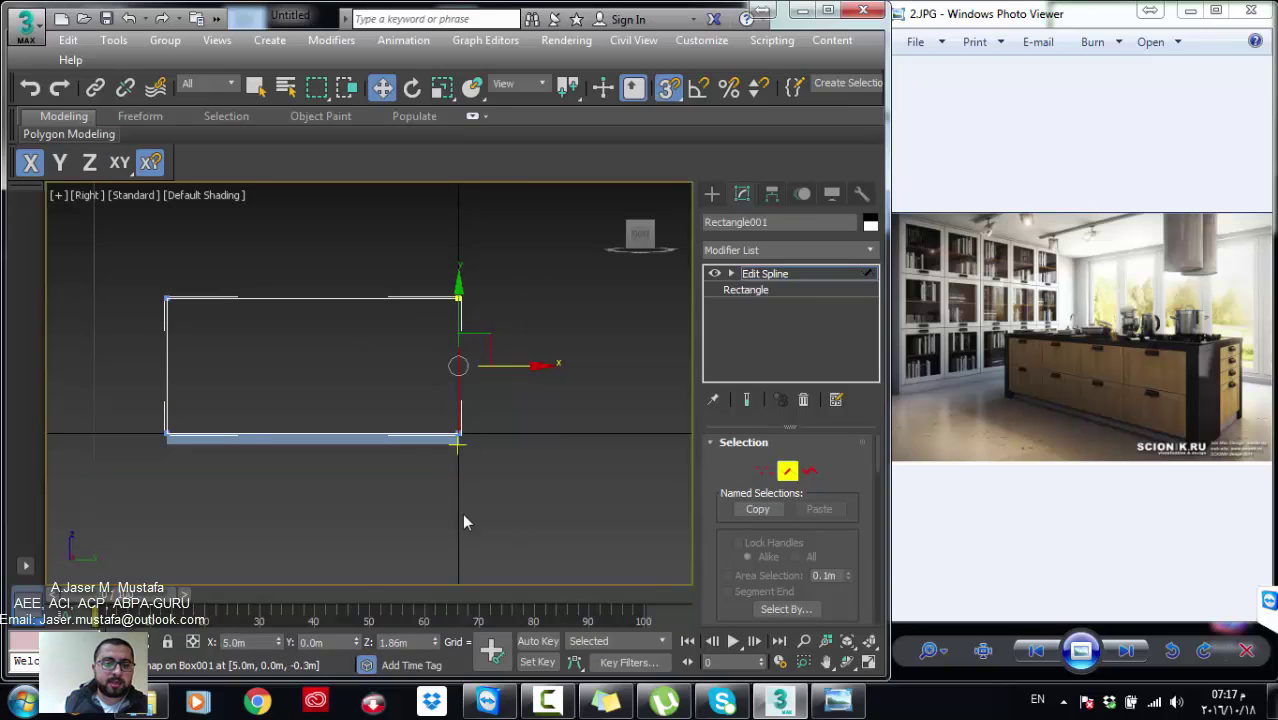
alt+middle_drag(463, 521, 355, 476)
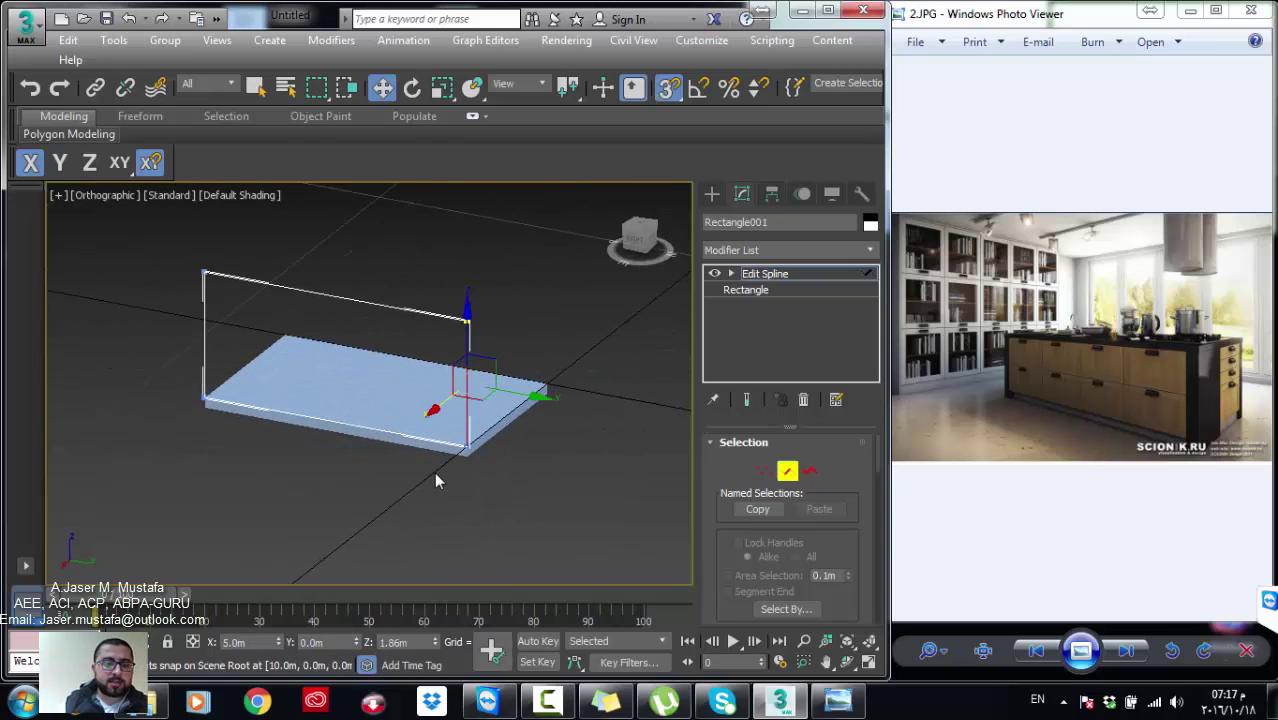
click(762, 274)
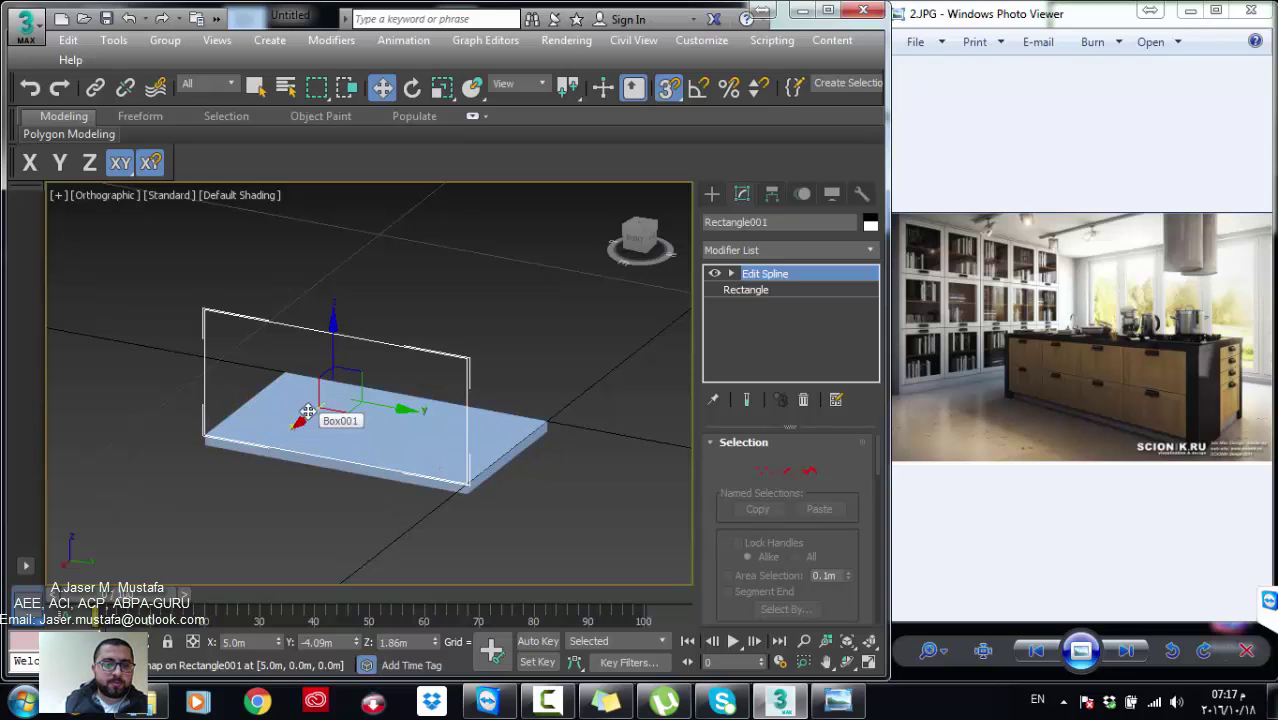
Step: Snap Rectangle001 upright along the slab's back edge, turn snapping off, and switch to scaling
click(152, 164)
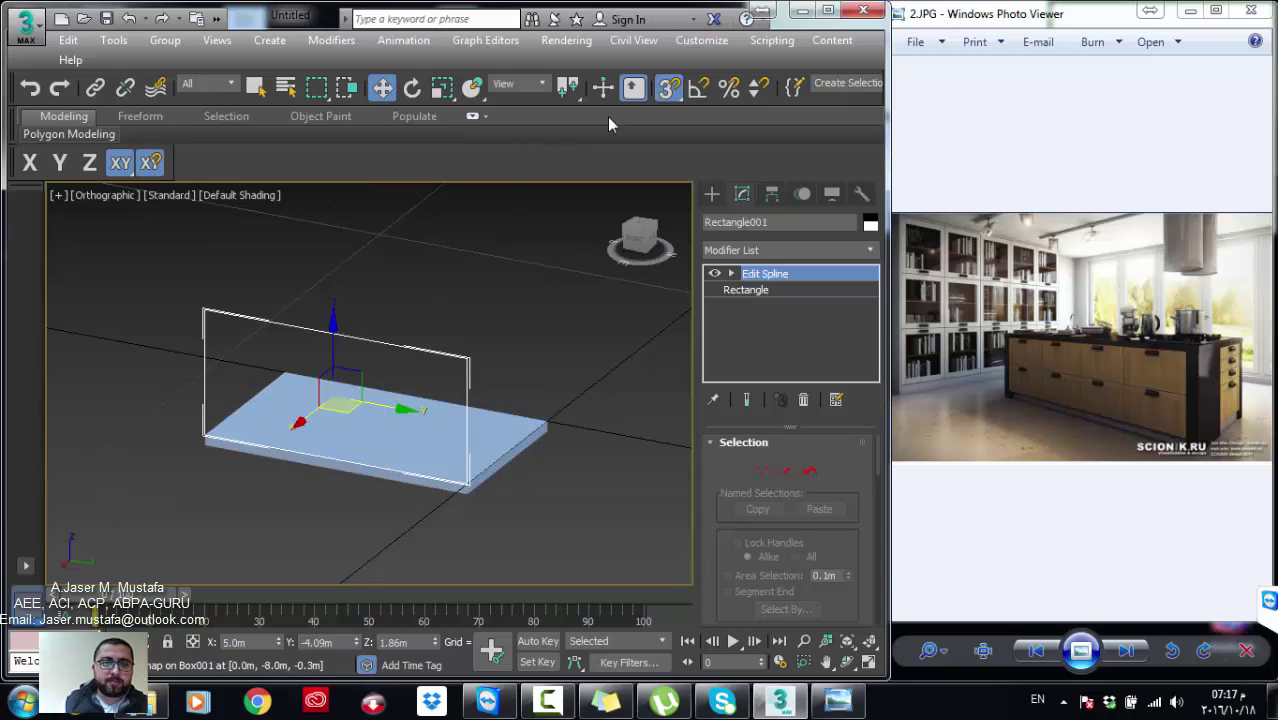
click(668, 88)
drag(310, 415, 545, 422)
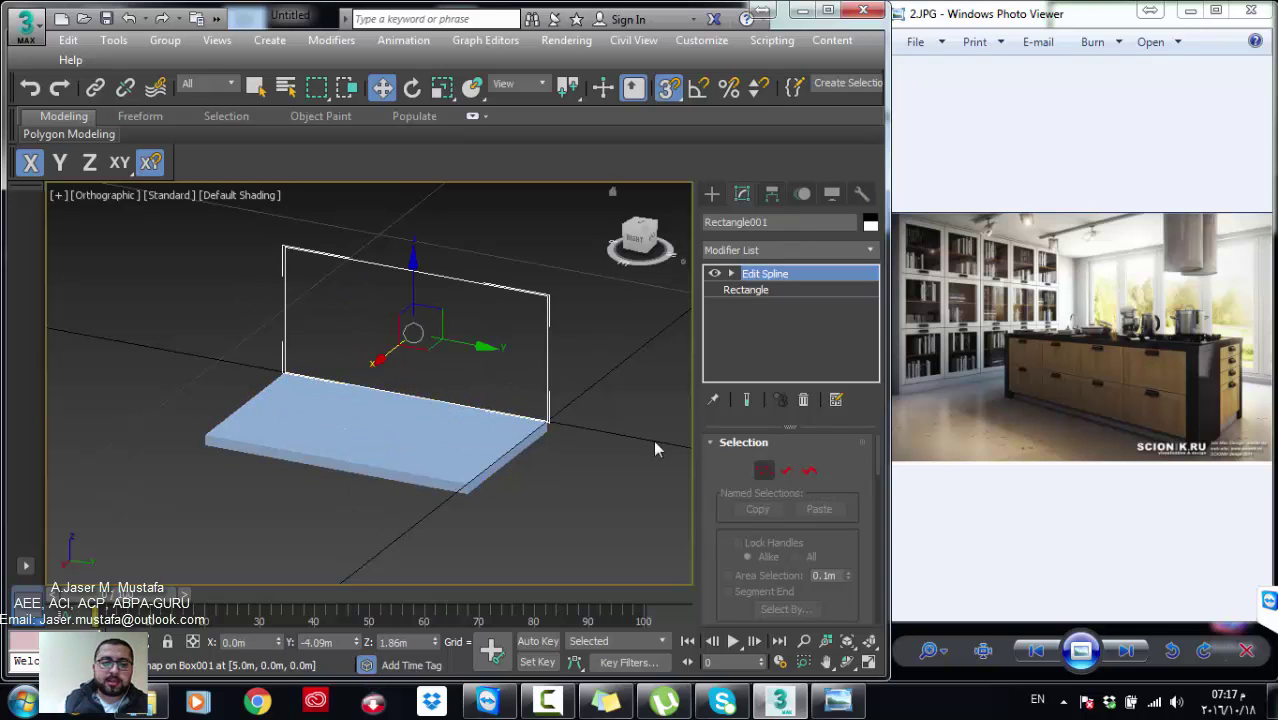
middle_drag(478, 351, 476, 352)
key(s)
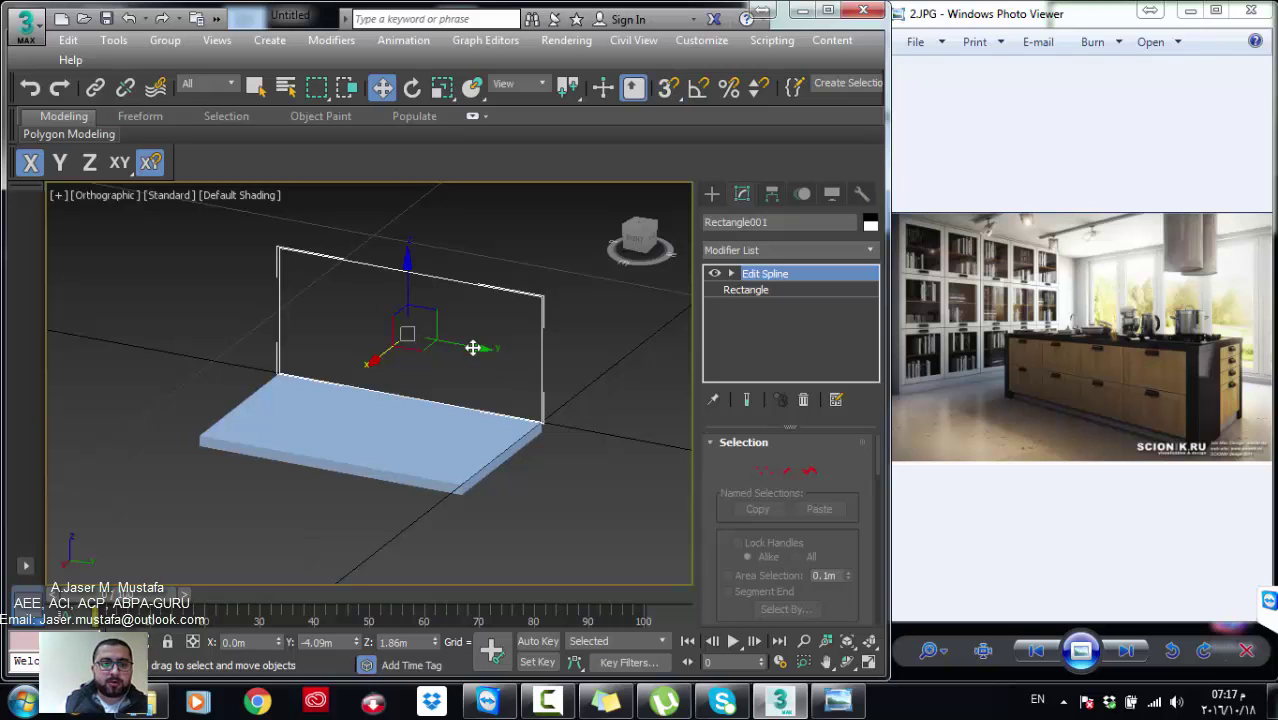
key(r)
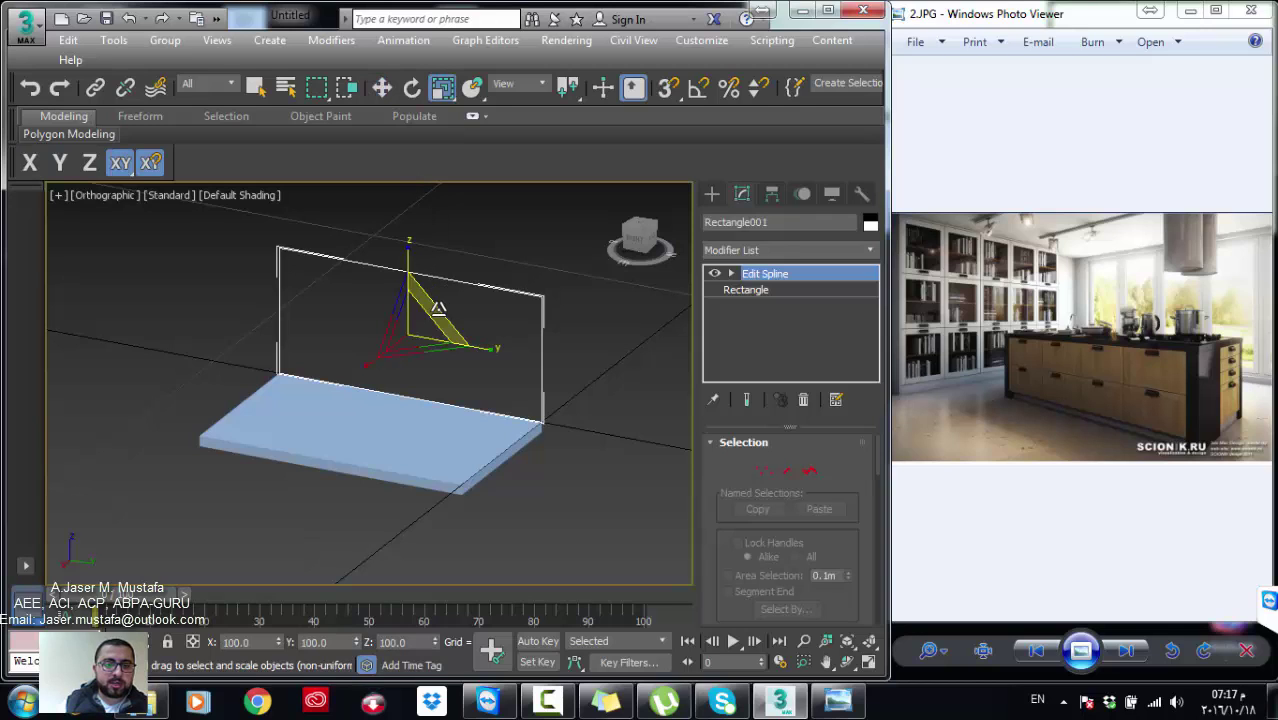
Step: Scale-clone Rectangle001 to 88.045% as an independent Copy named Rectangle002
shift+drag(438, 307, 398, 404)
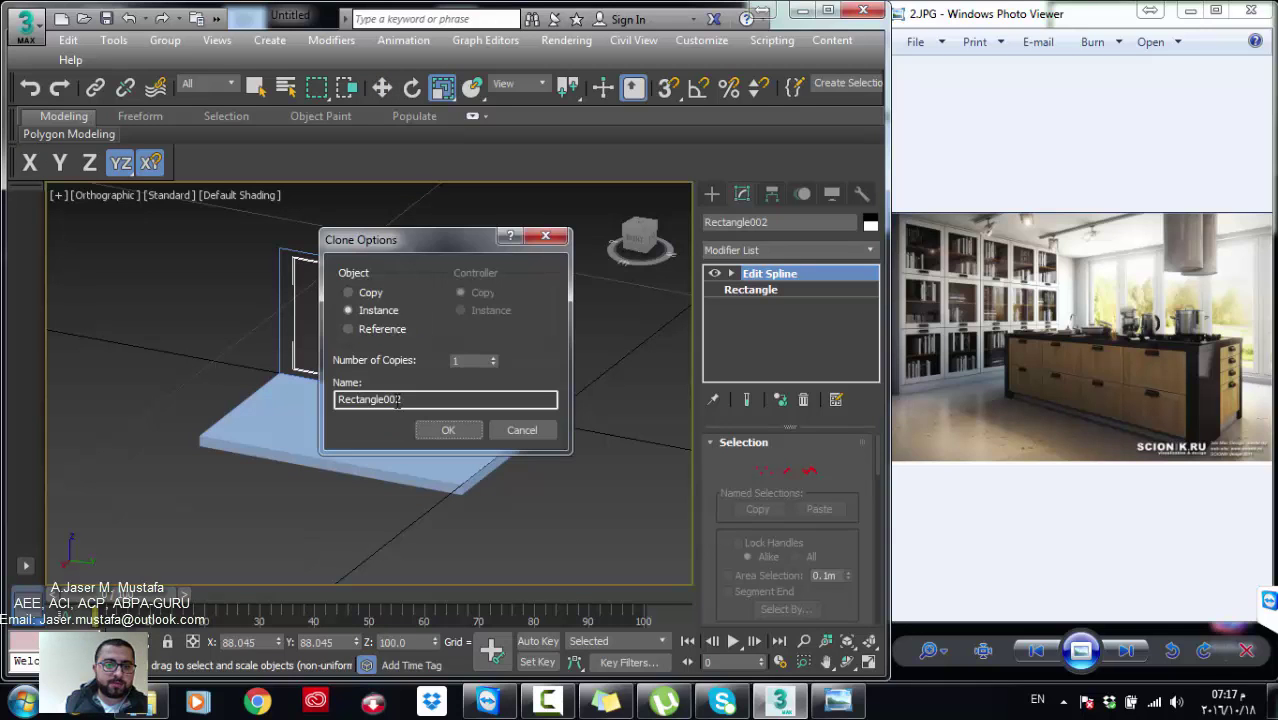
drag(390, 242, 668, 140)
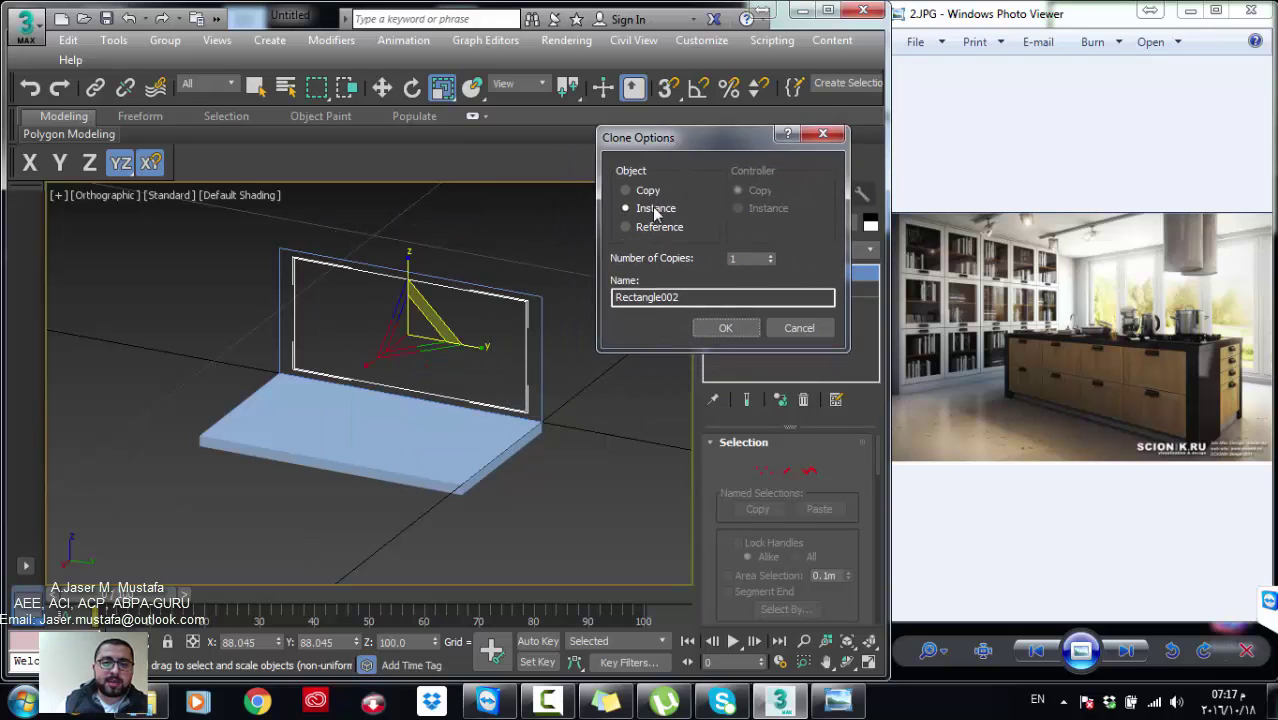
click(646, 192)
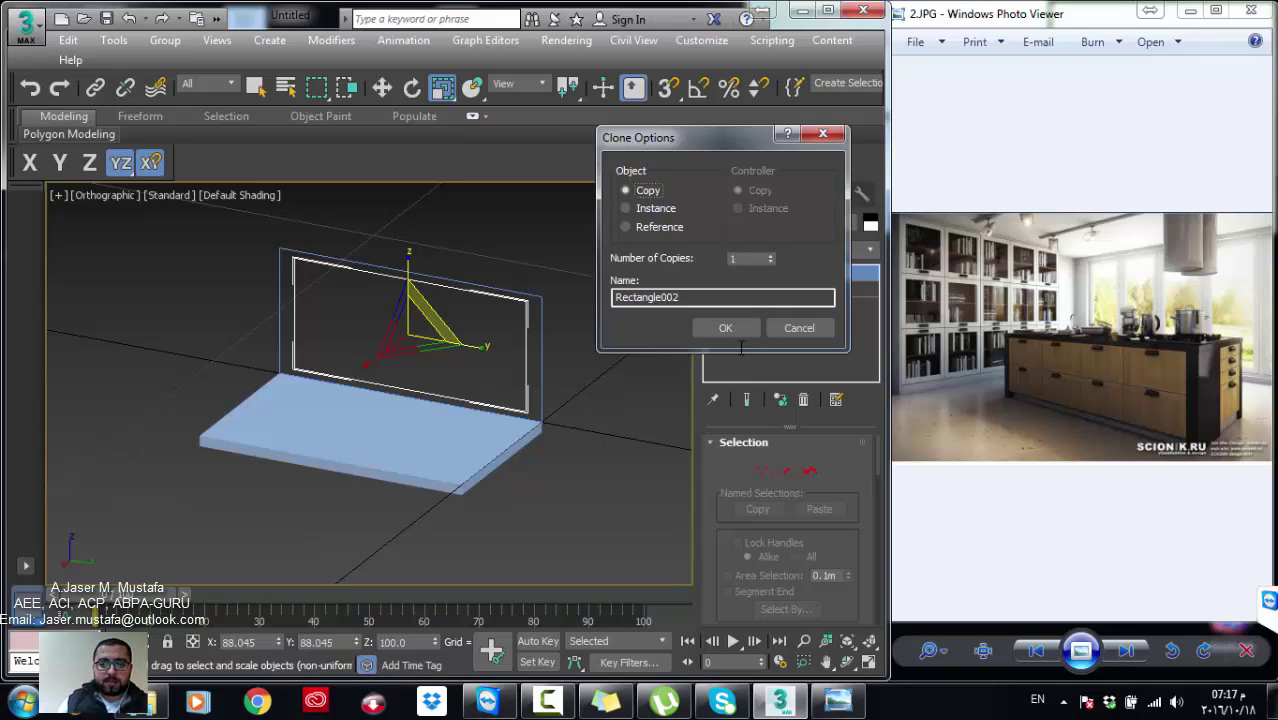
click(726, 328)
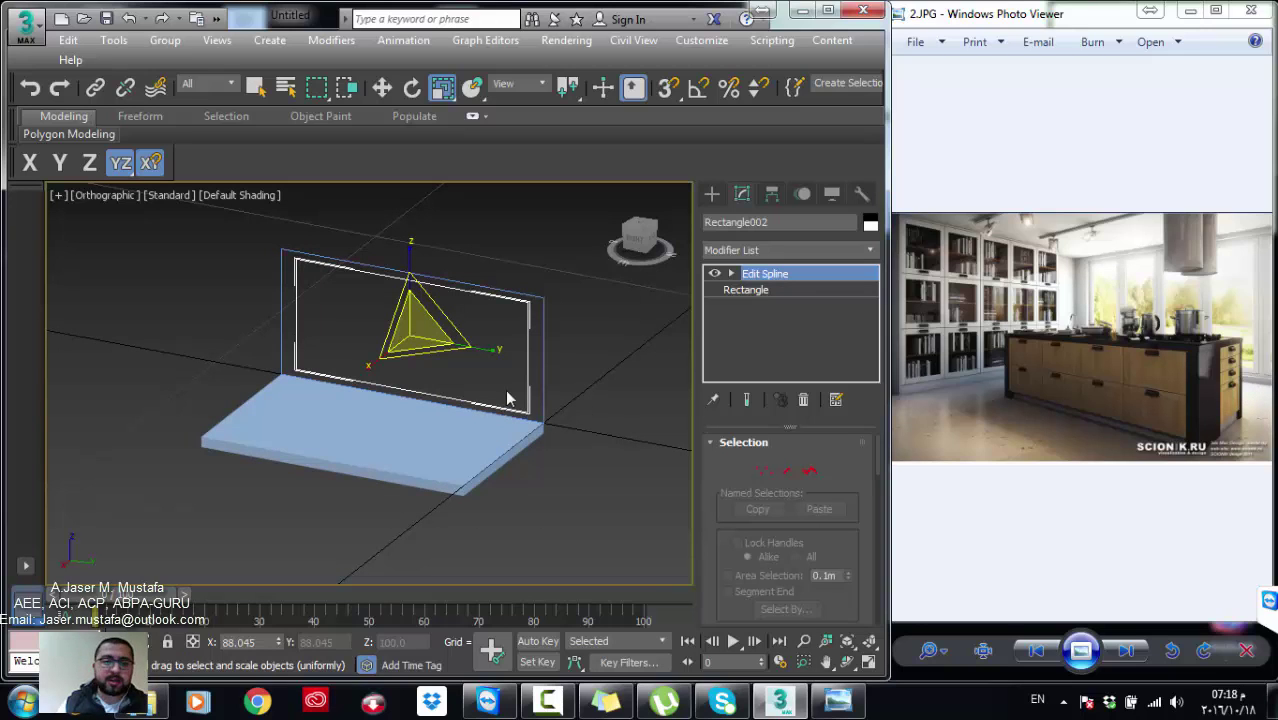
Step: Snap the inner rectangle's left edge onto the outer outline and offset it 0.5 in Y
key(1)
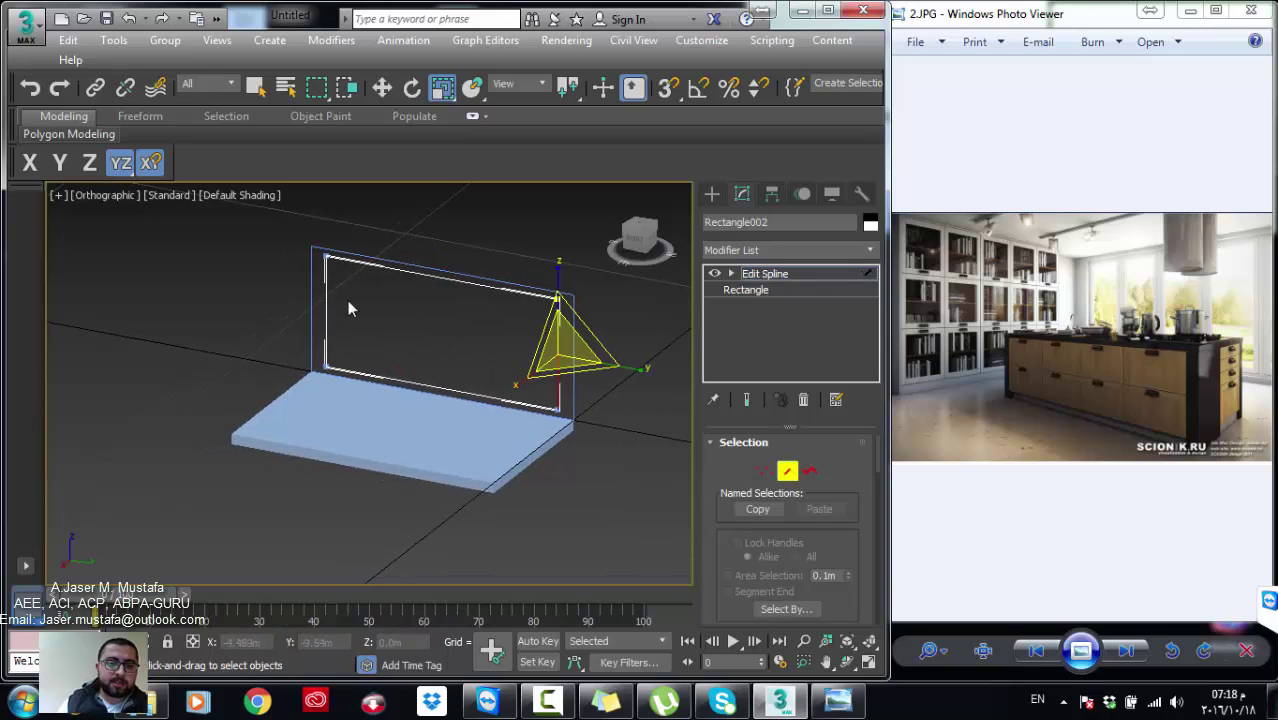
click(327, 312)
key(w)
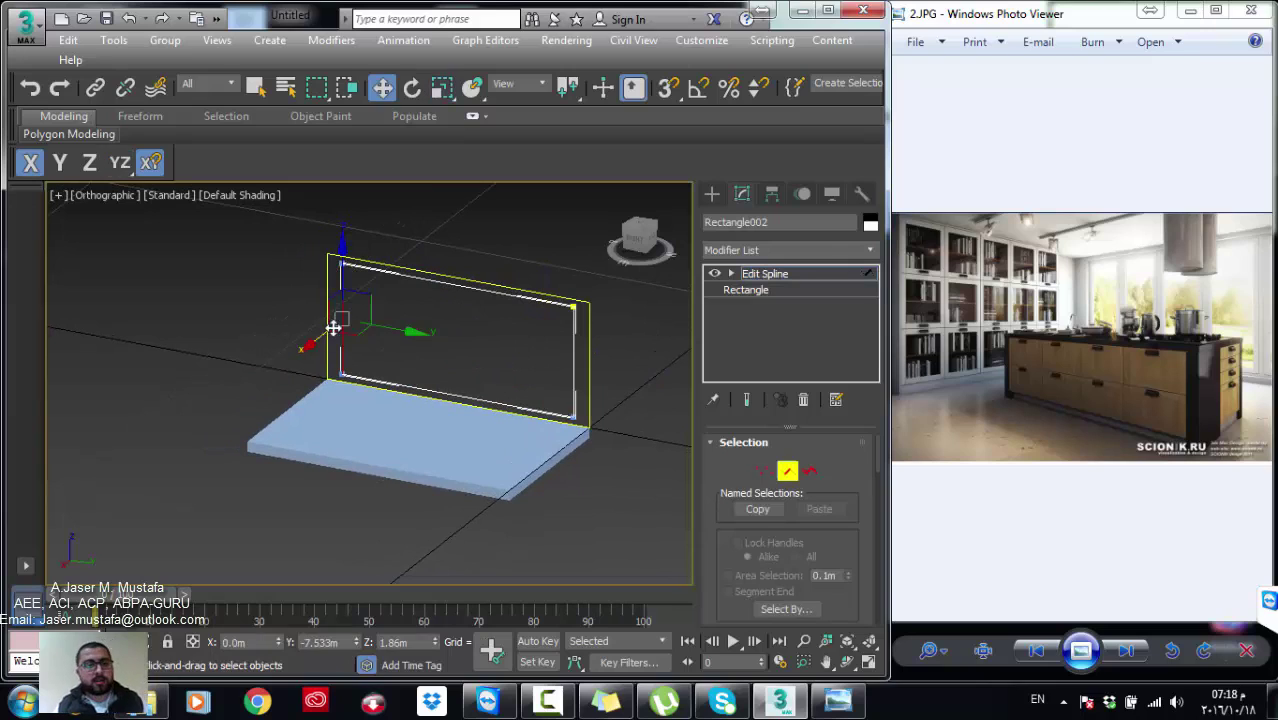
key(s)
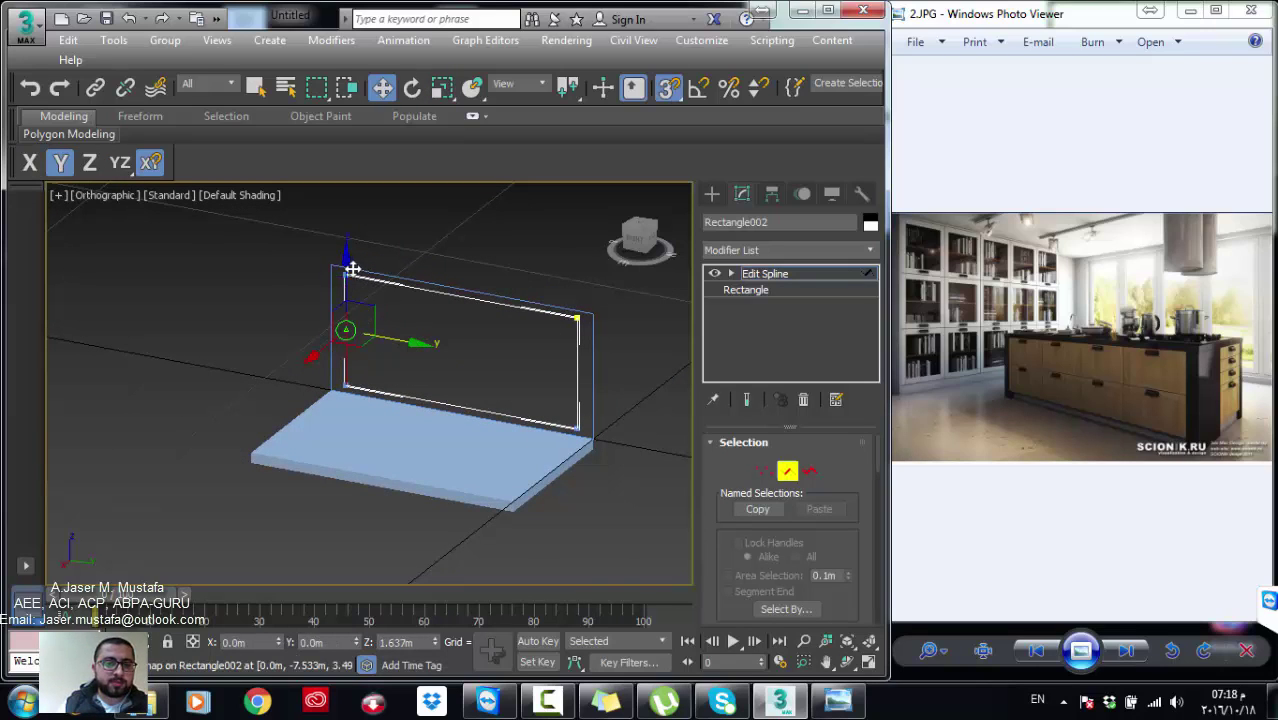
drag(352, 268, 338, 261)
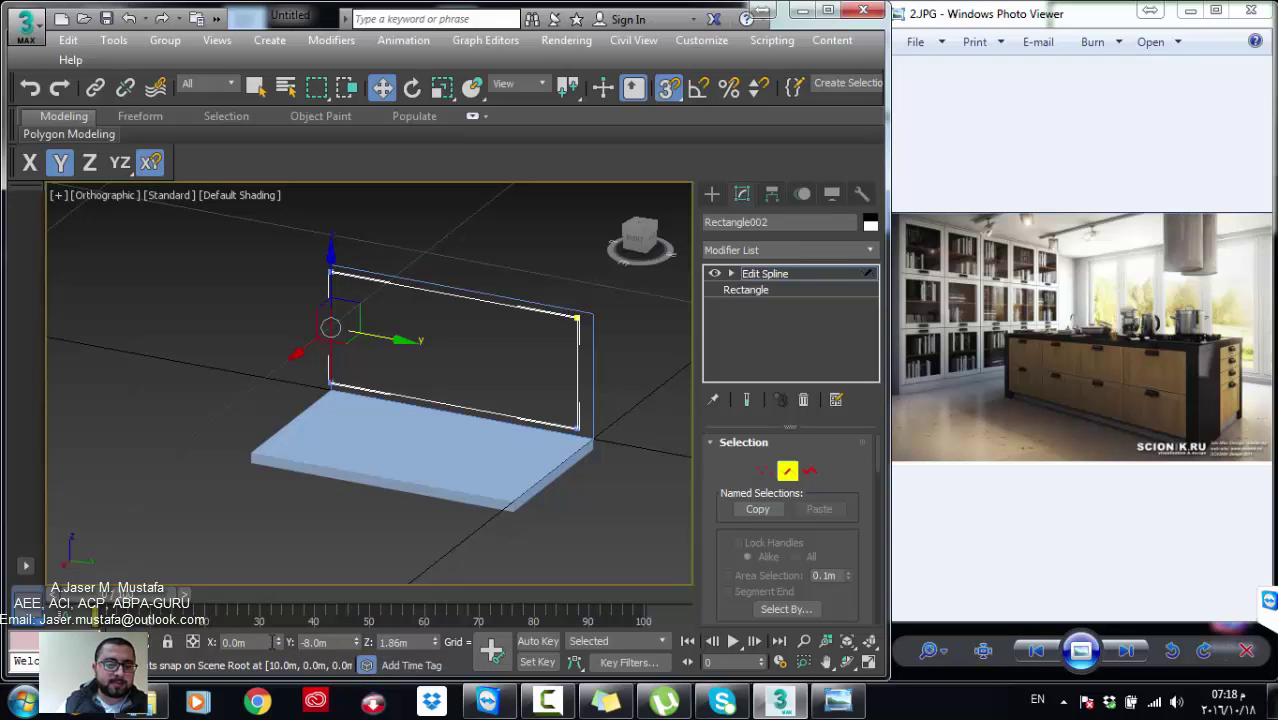
click(193, 641)
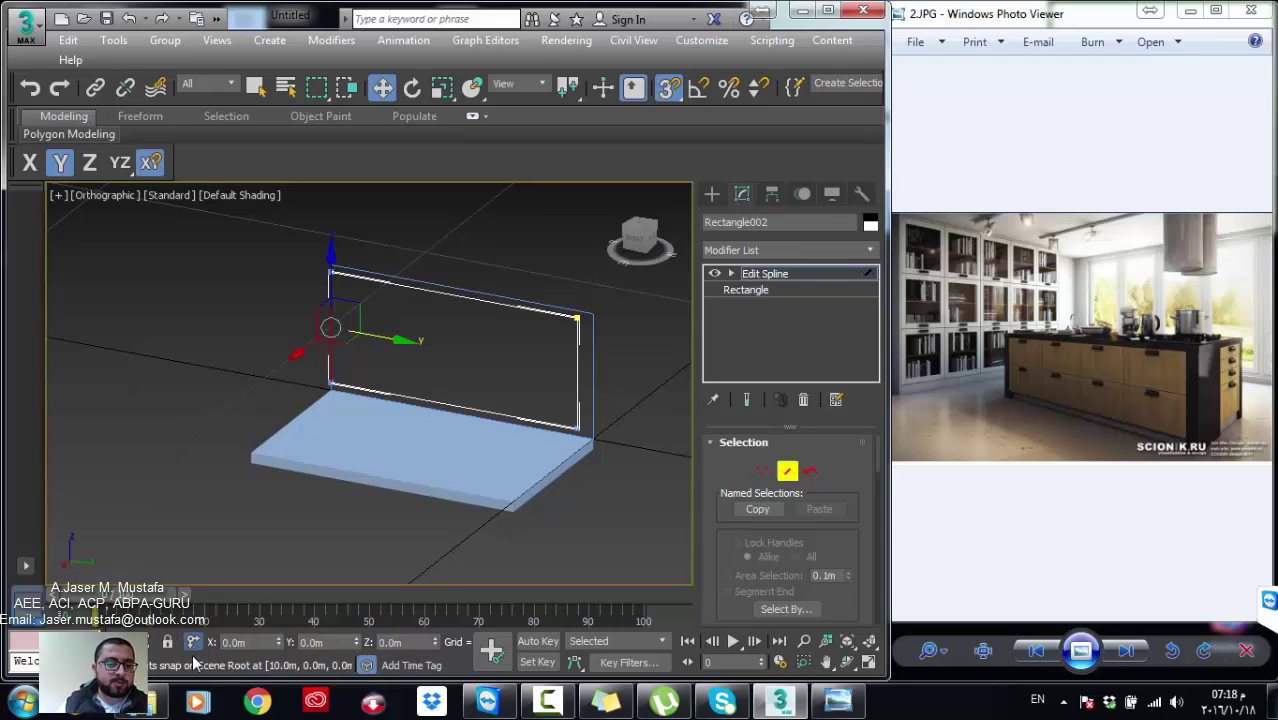
click(320, 642)
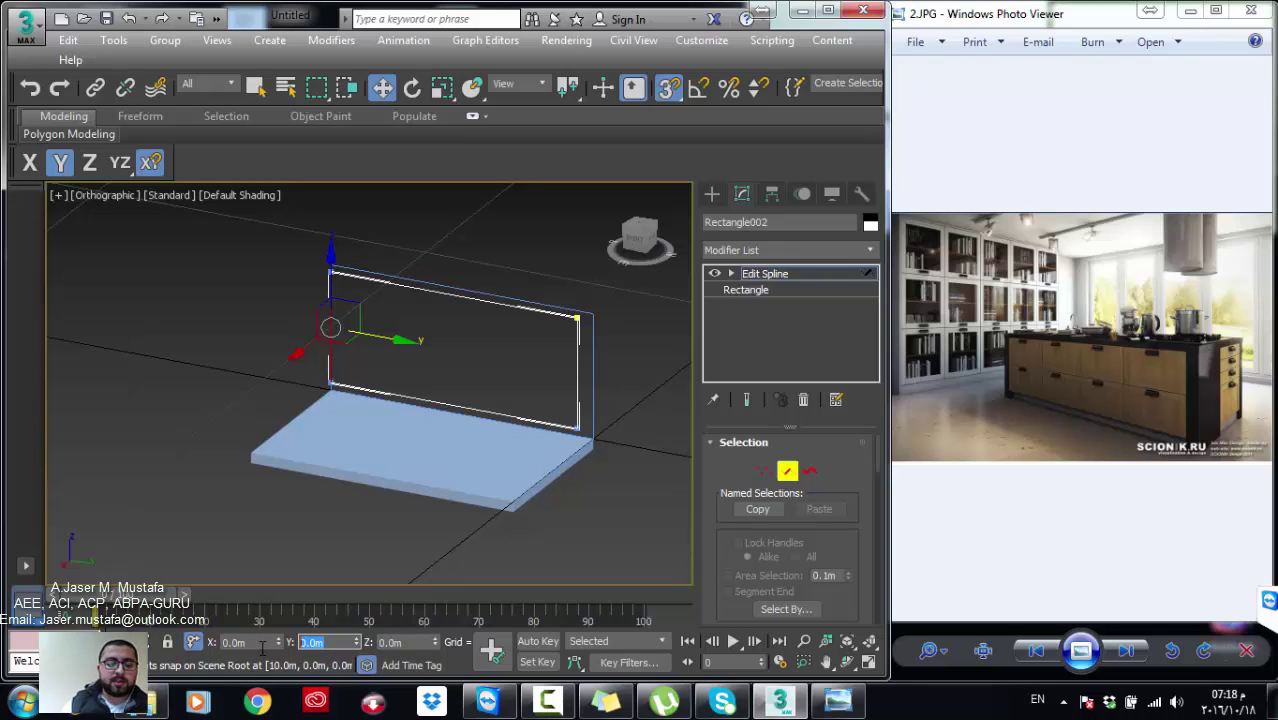
text(0.5)
key(Return)
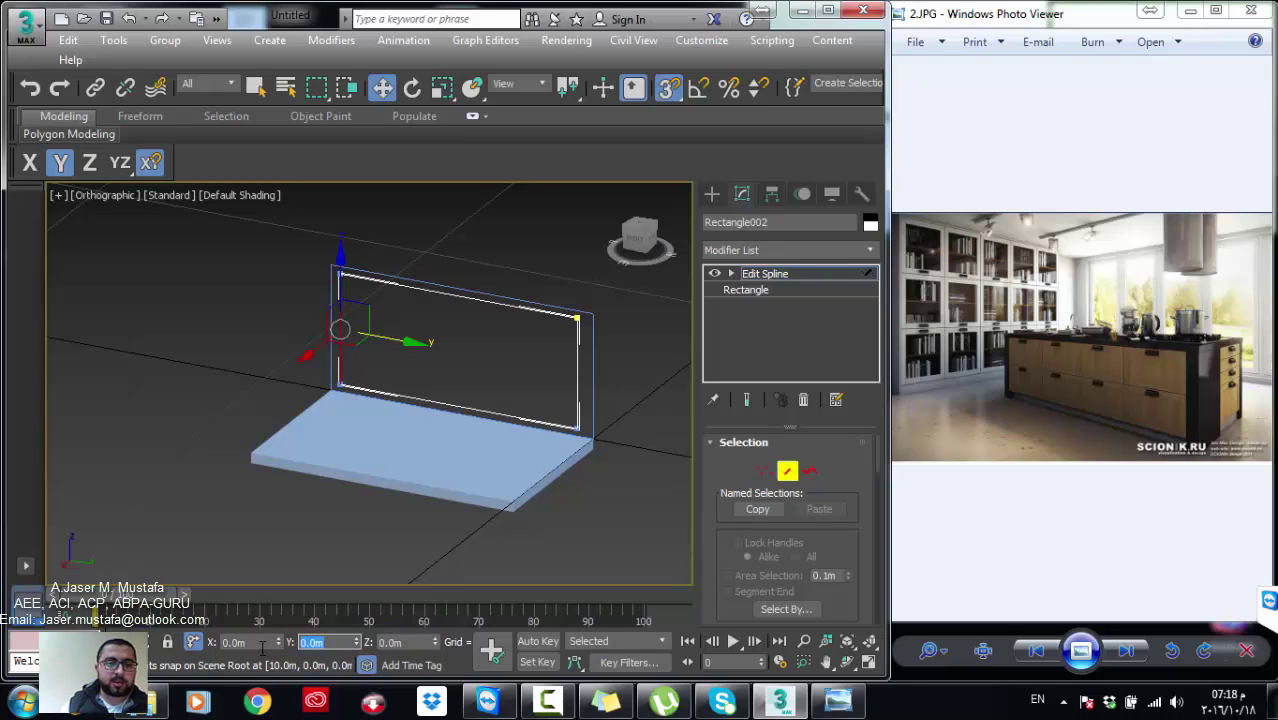
Step: Shift the inner rectangle's left edge 0.6 inward along Y
scroll(345, 278, up, 2)
scroll(351, 275, up, 5)
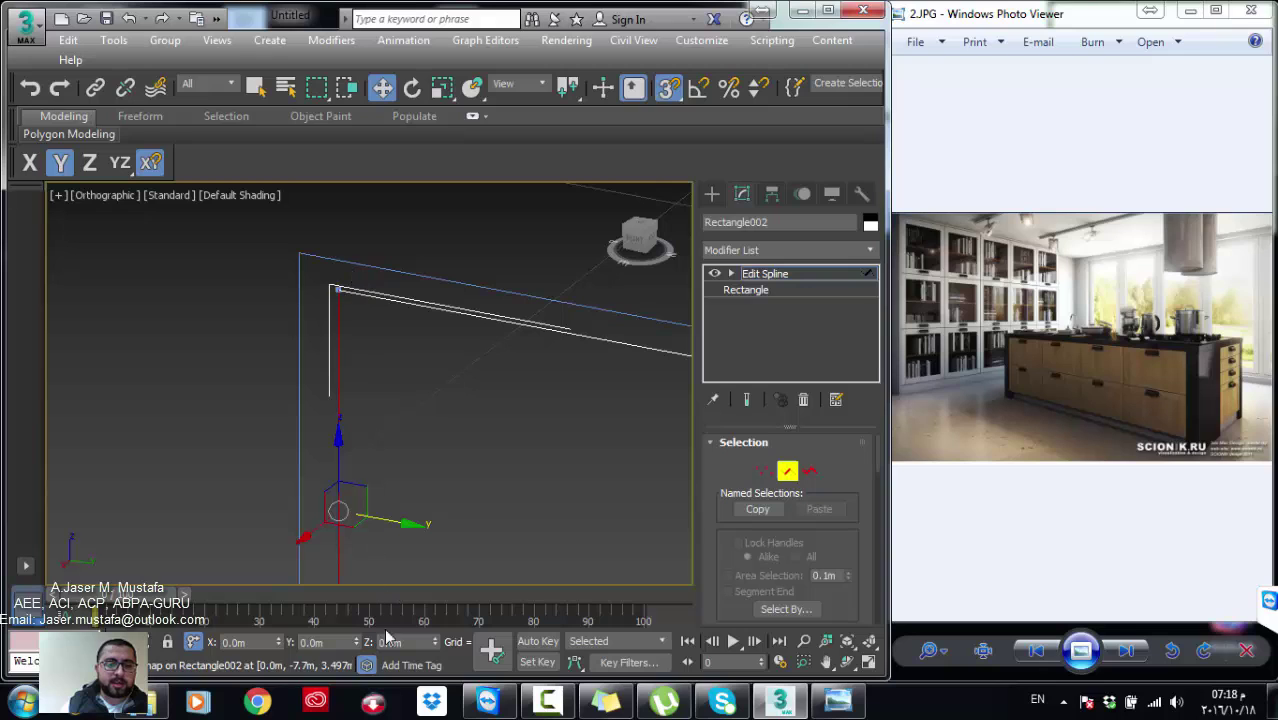
click(325, 641)
text(0.6)
key(Return)
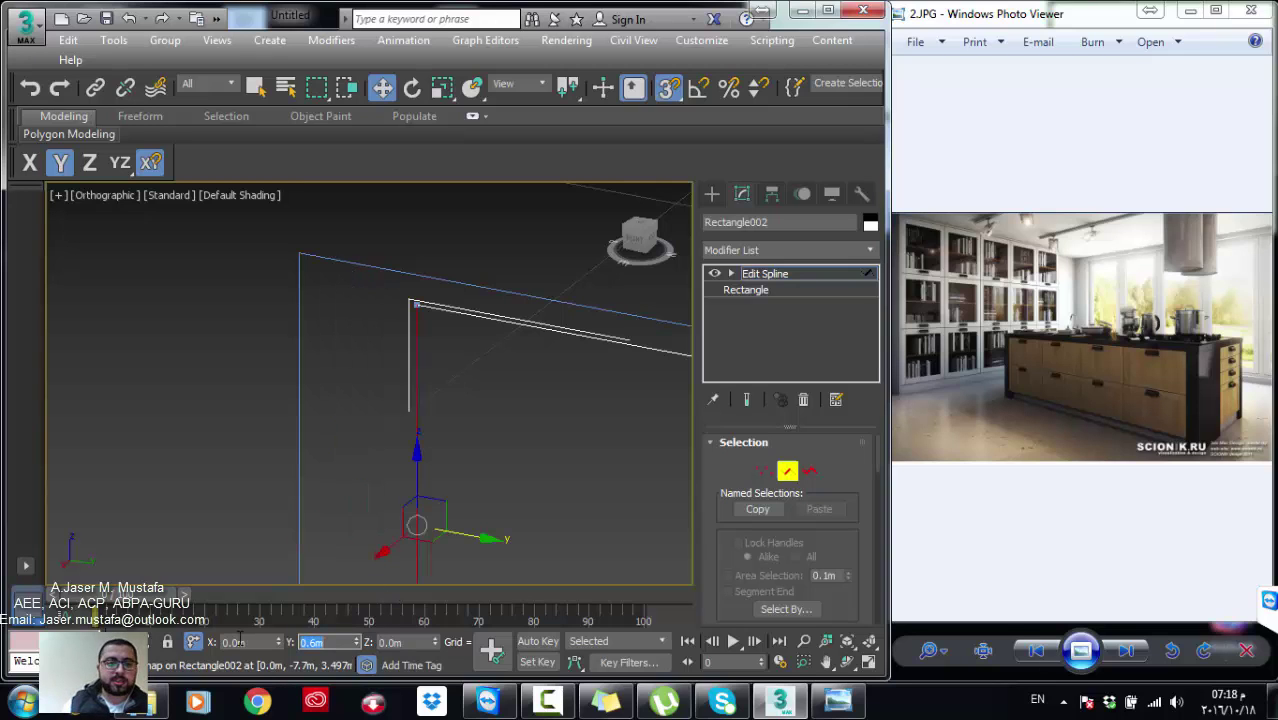
scroll(303, 315, down, 5)
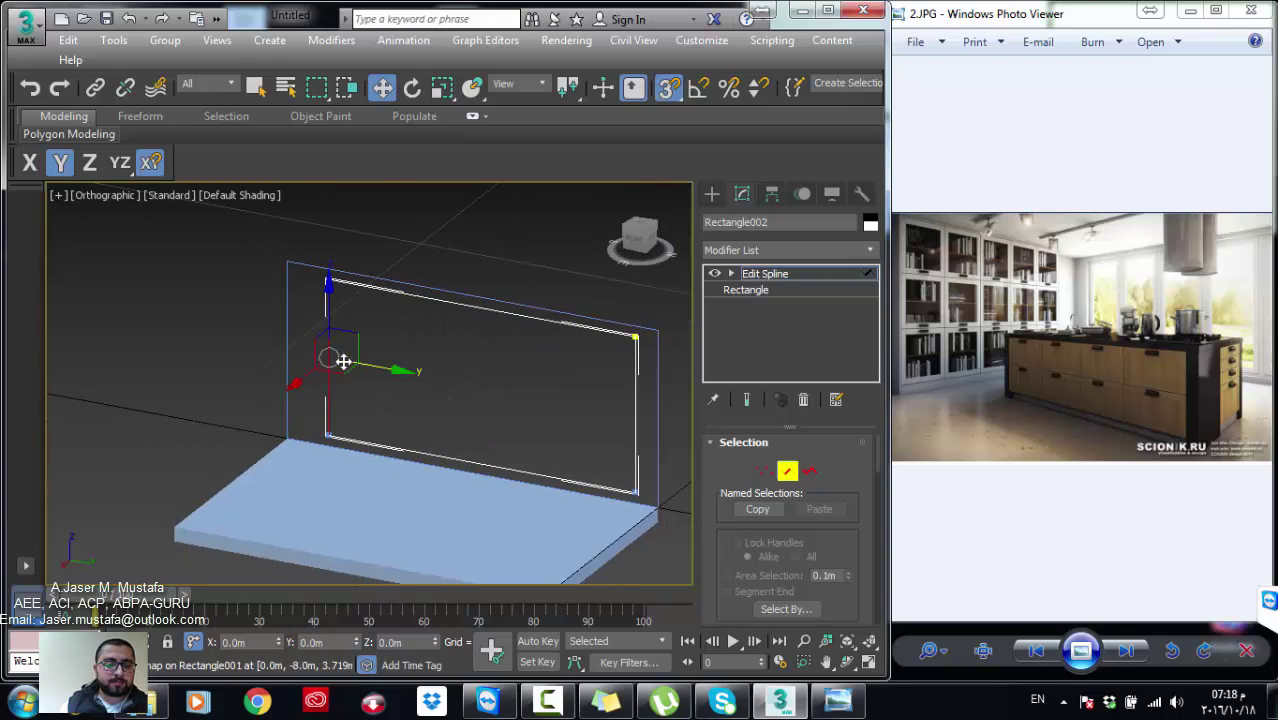
middle_drag(343, 361, 314, 342)
Step: Snap the inner rectangle's right edge onto the outer outline and shift it -0.5 in Y
drag(595, 295, 545, 495)
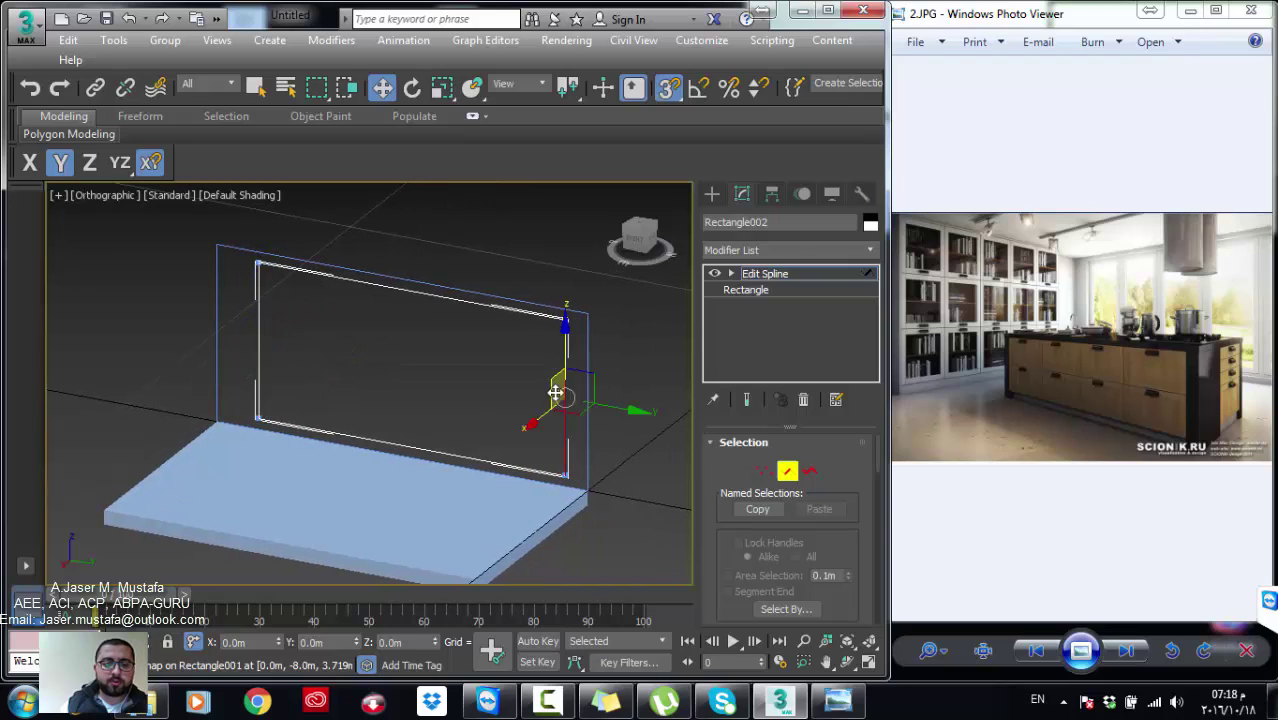
drag(555, 392, 608, 414)
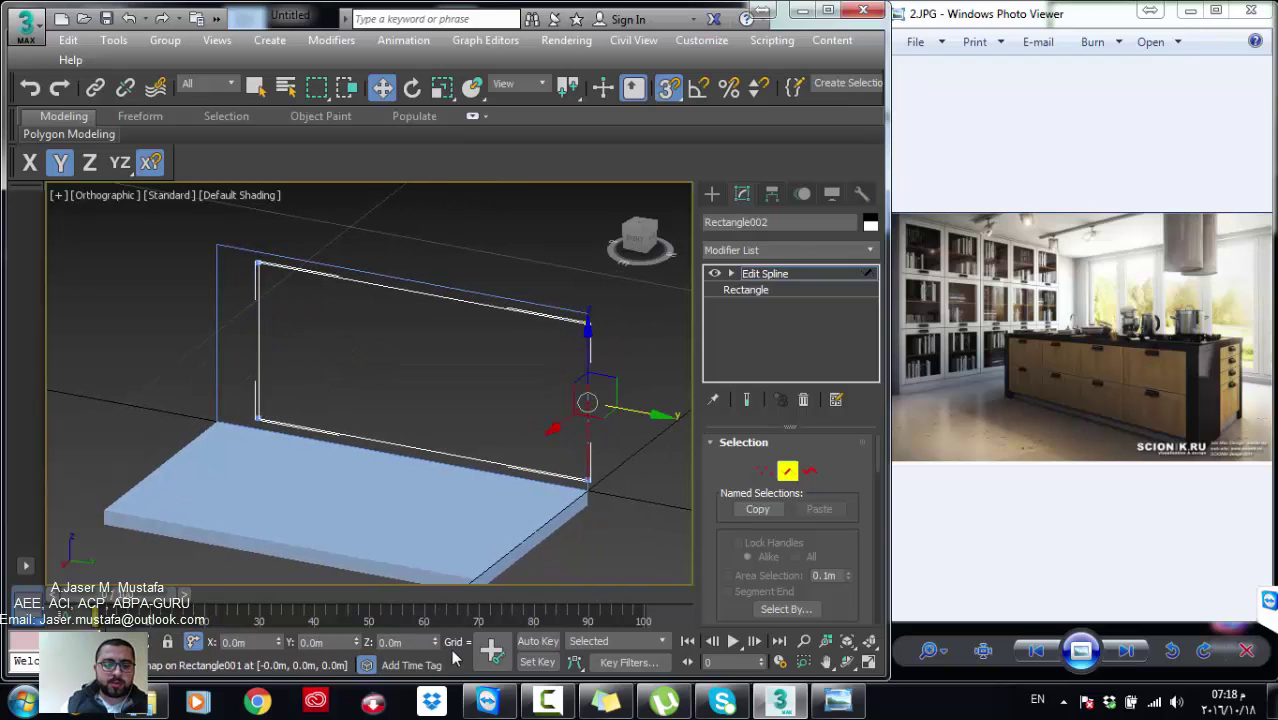
double_click(335, 645)
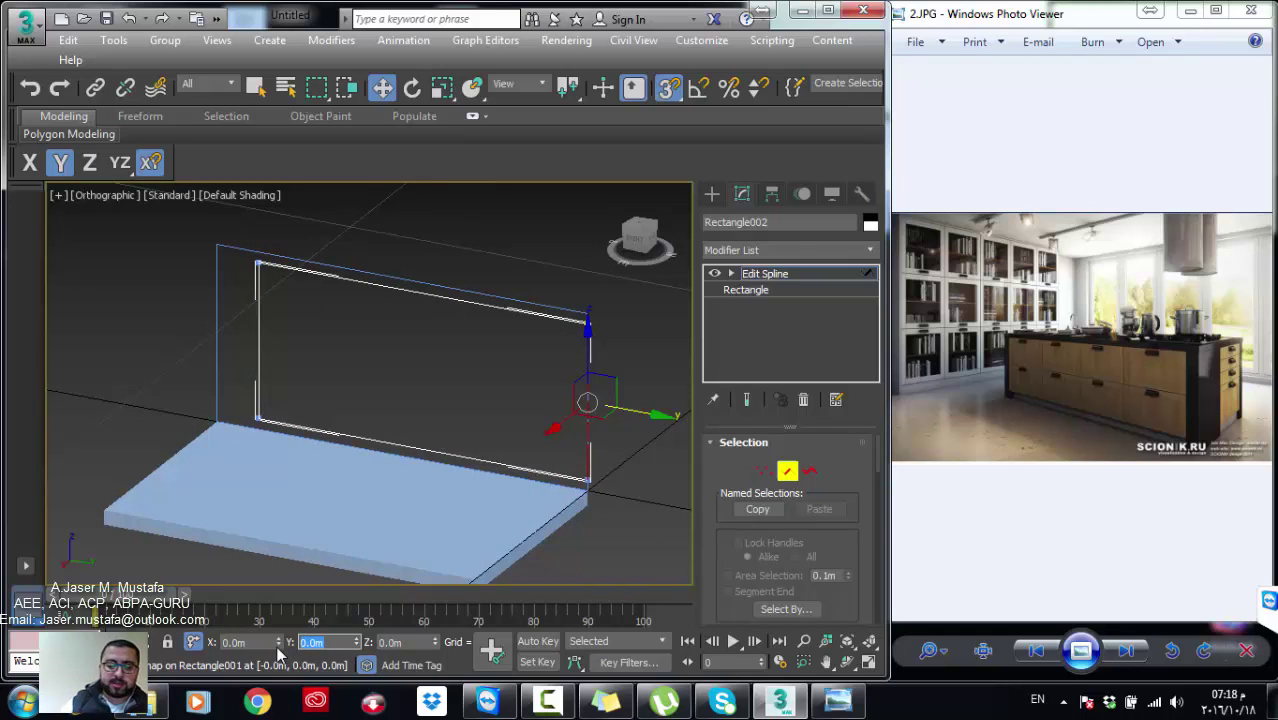
text(-0.5)
key(Return)
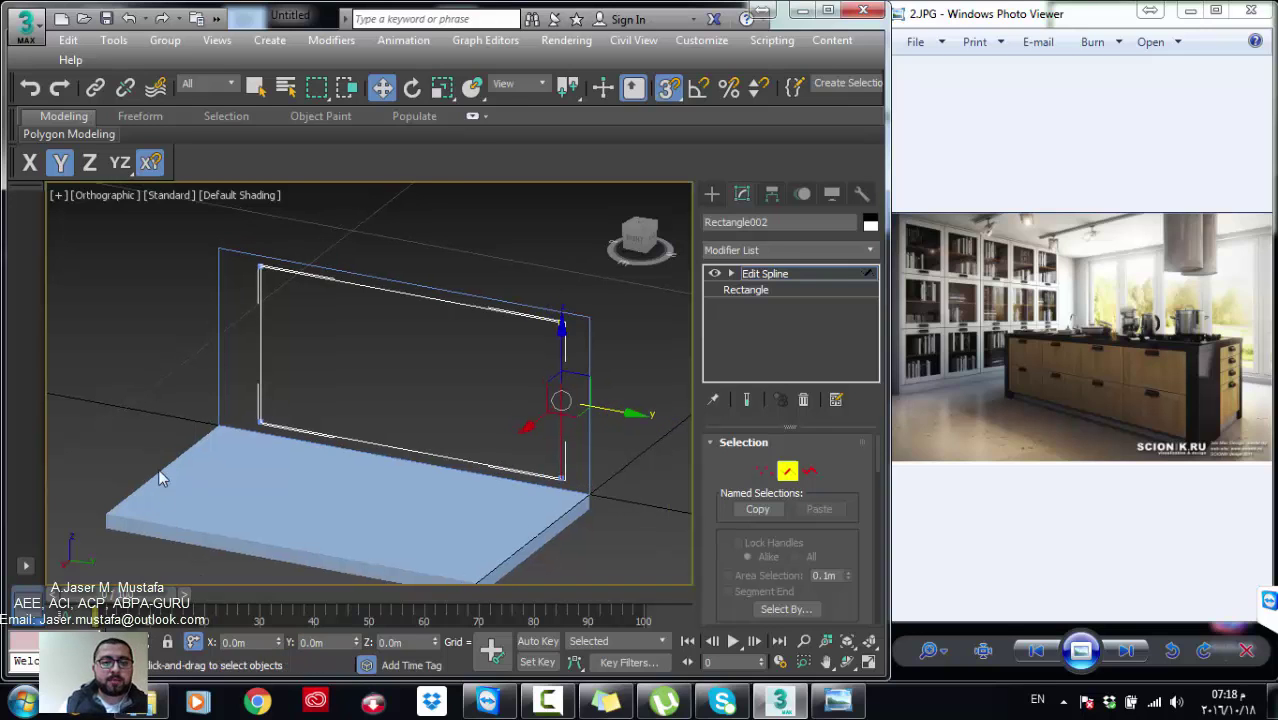
Step: Lower the inner rectangle's top edge by 0.1 and raise its bottom edge by 0.3
click(385, 290)
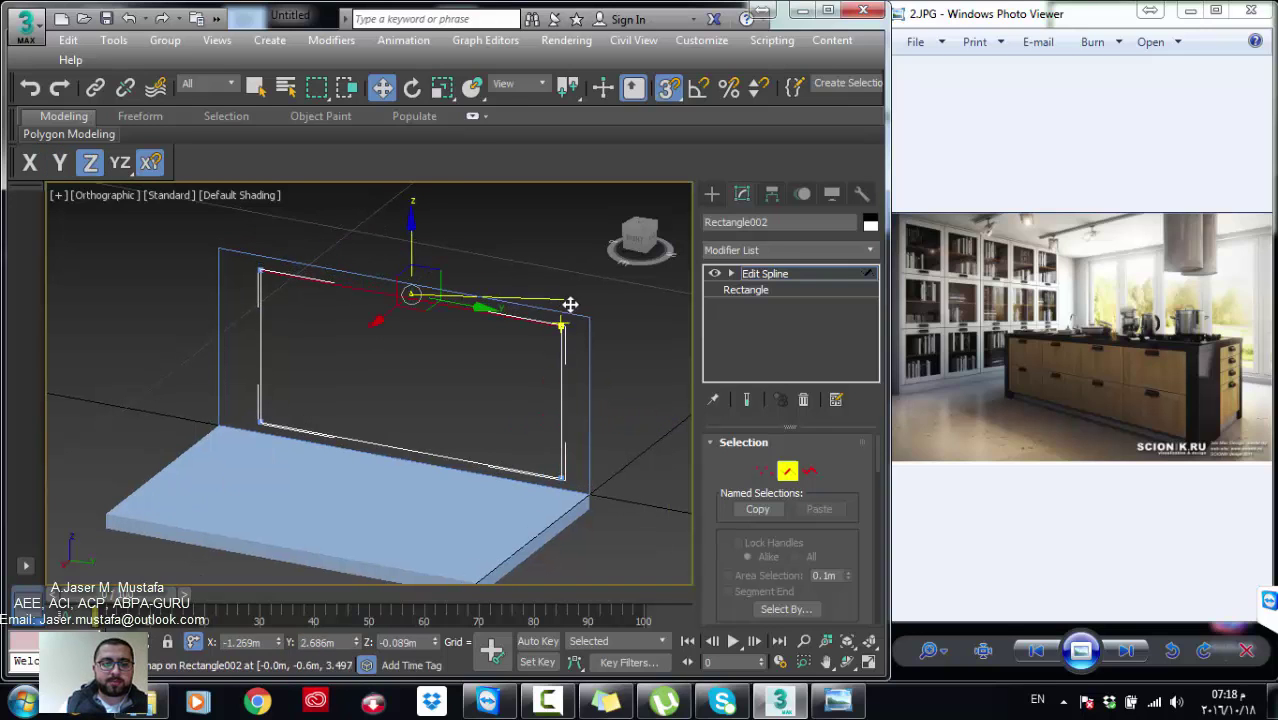
double_click(392, 641)
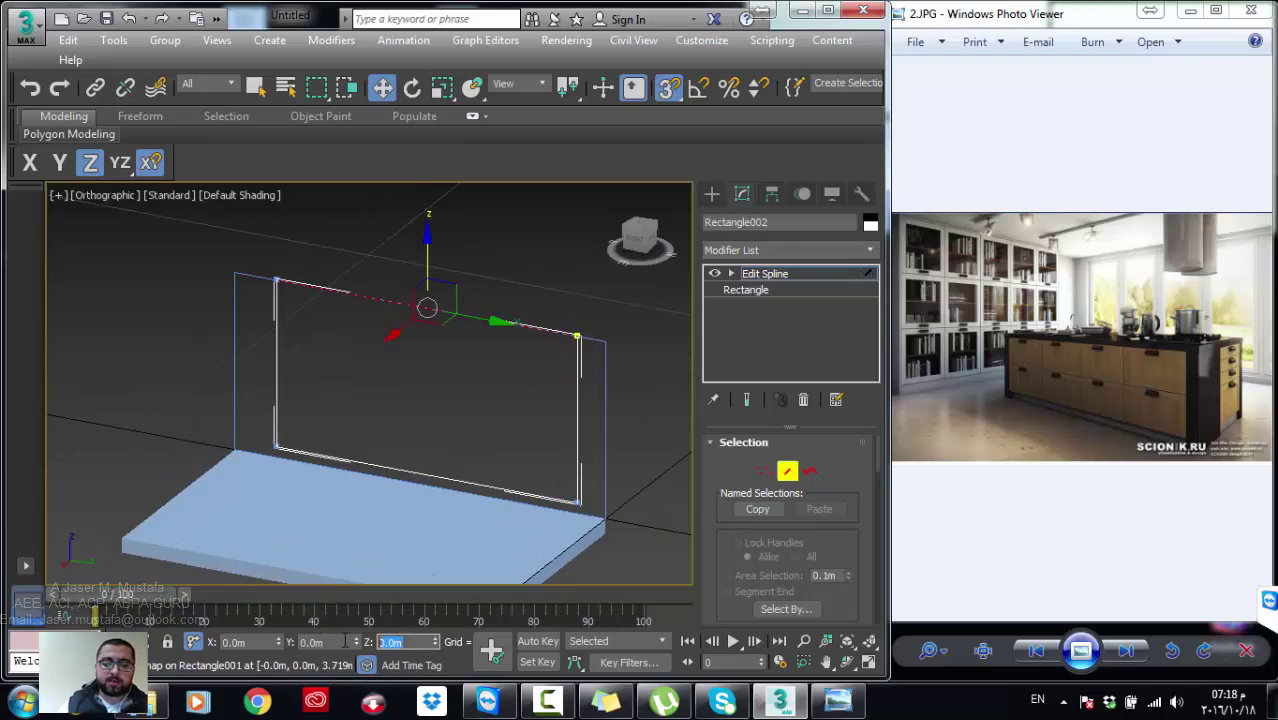
text(-1)
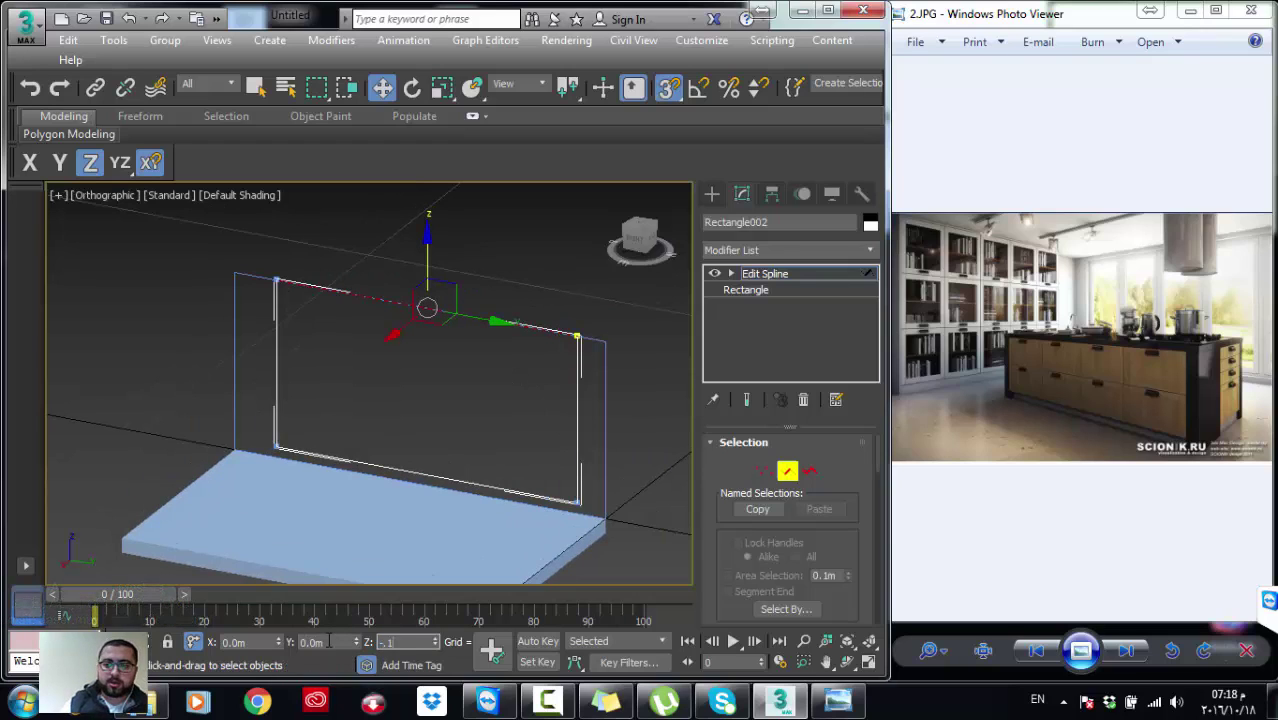
key(Return)
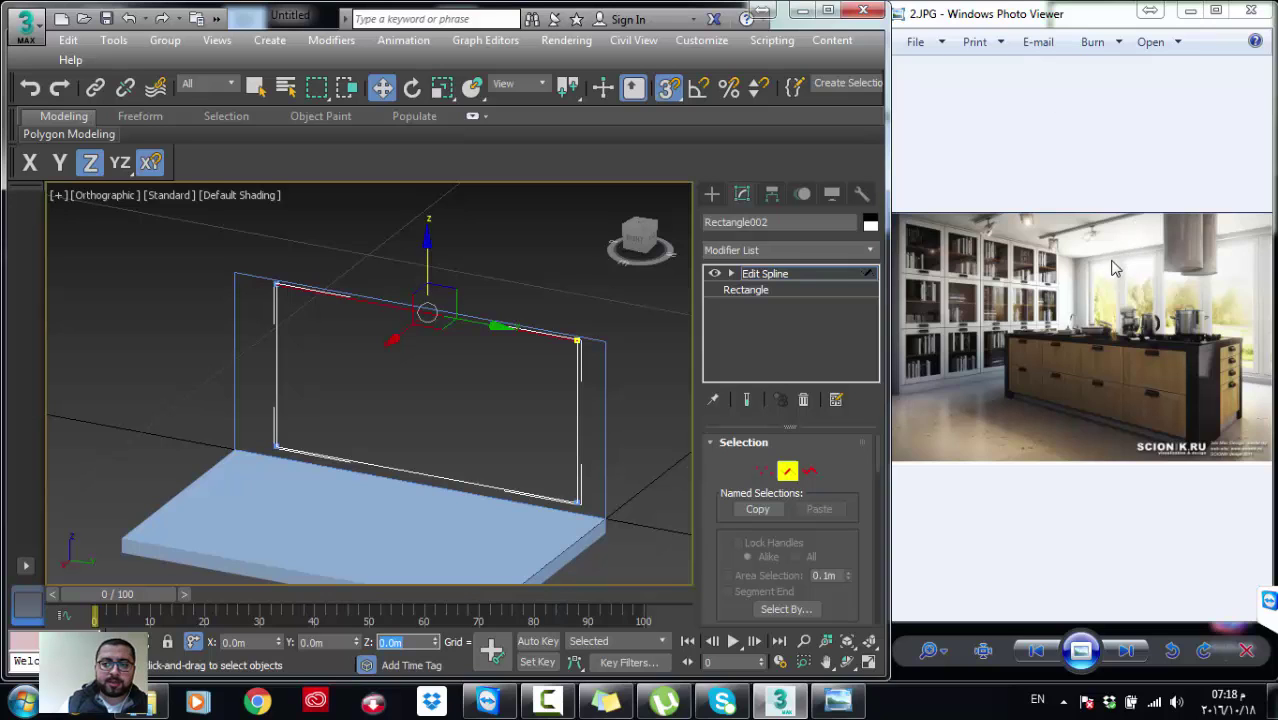
middle_drag(409, 462, 426, 450)
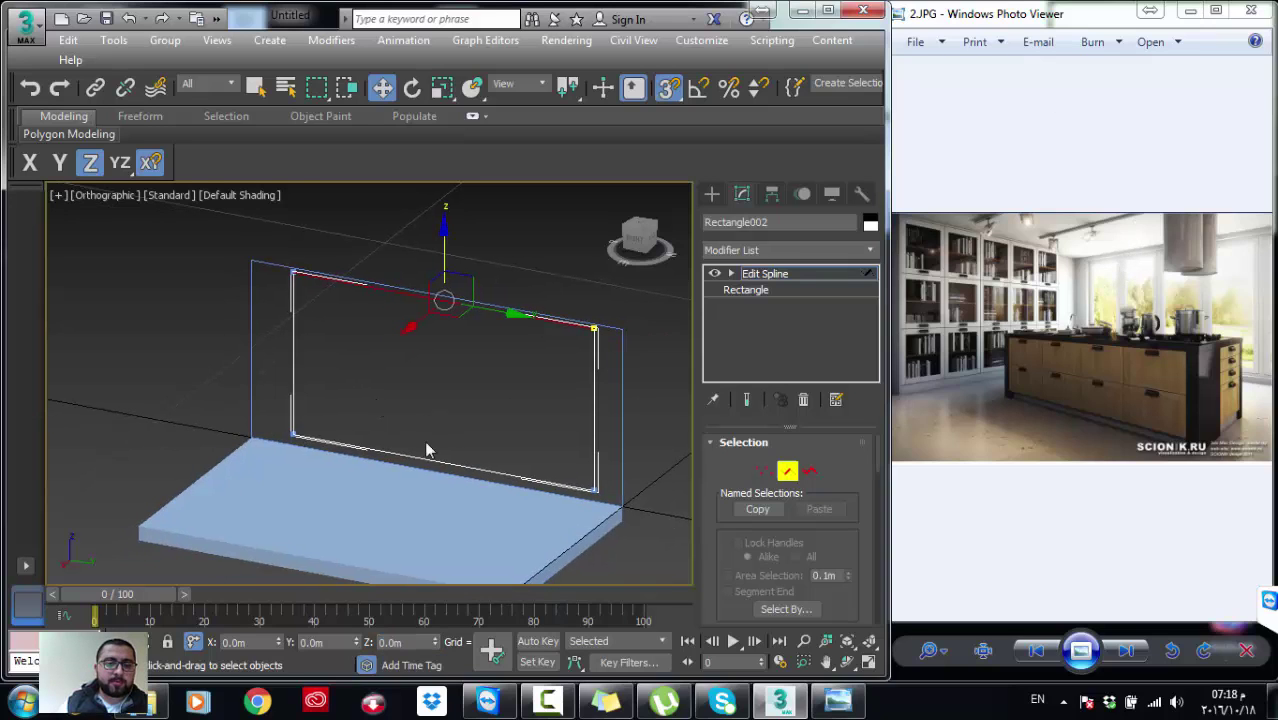
click(426, 452)
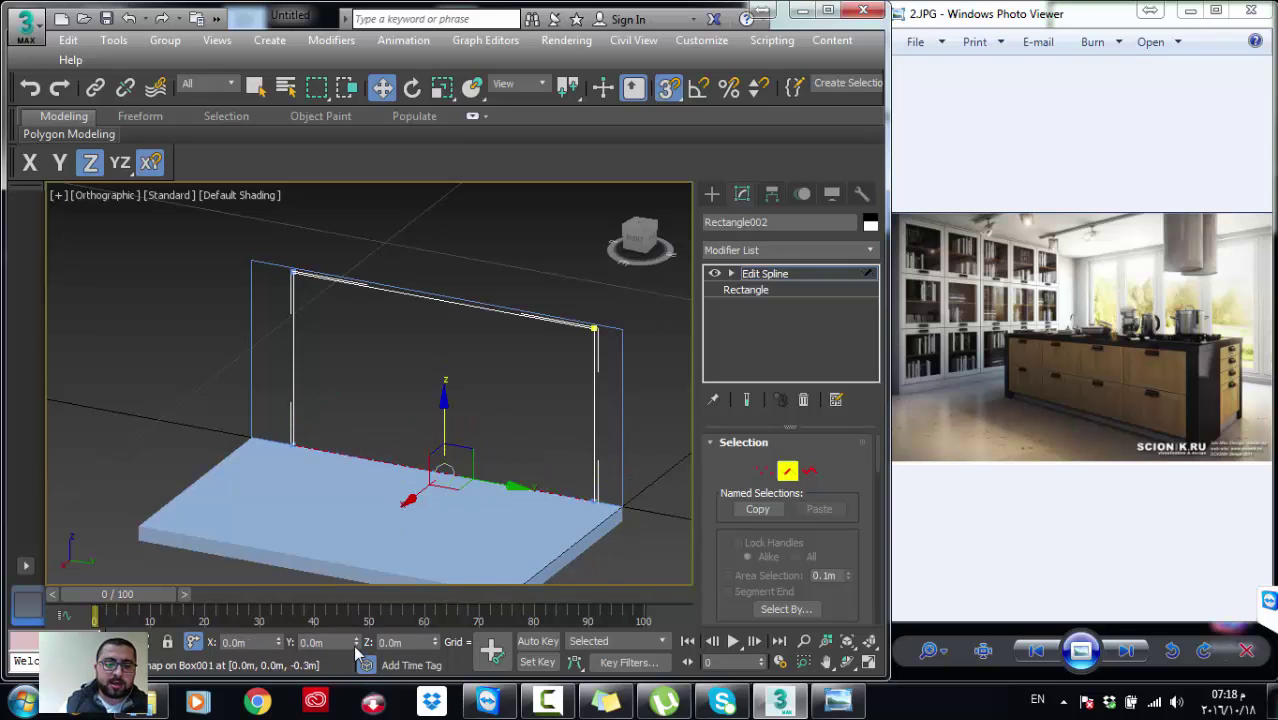
text(0.3)
key(Return)
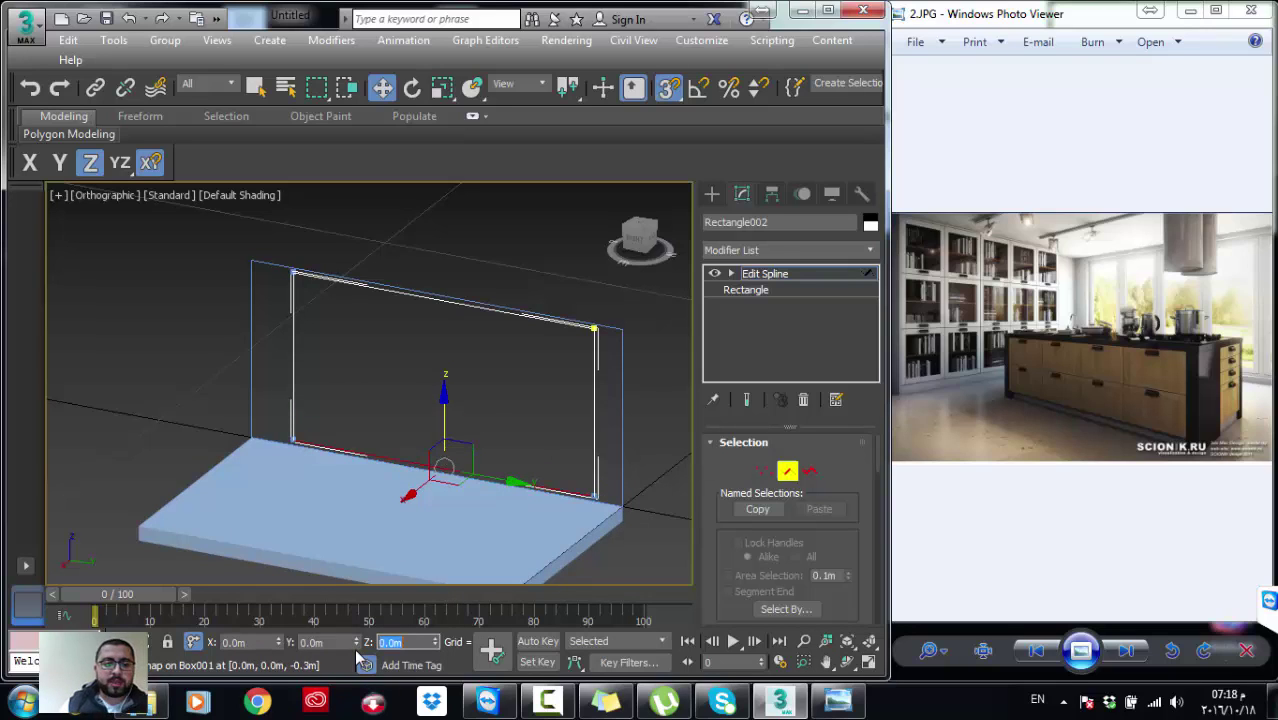
middle_drag(287, 399, 287, 391)
Step: Exit sub-object editing and select the outer Rectangle001 outline
click(795, 276)
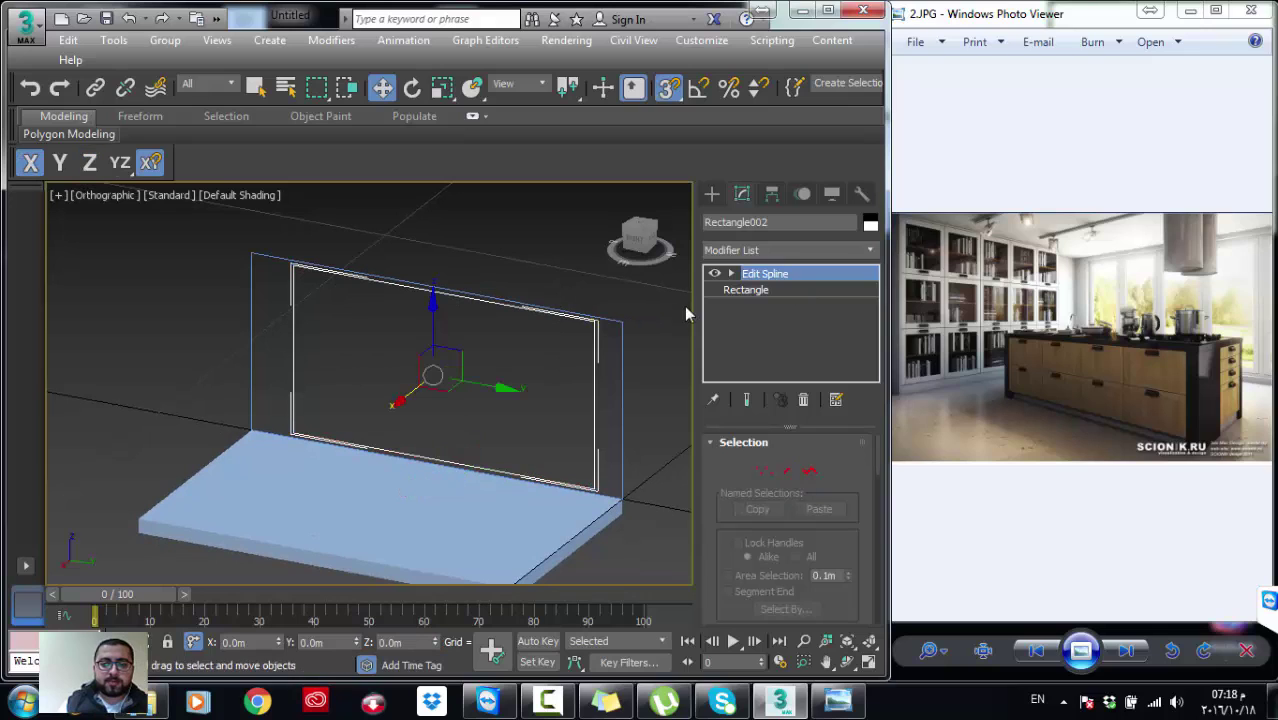
click(621, 434)
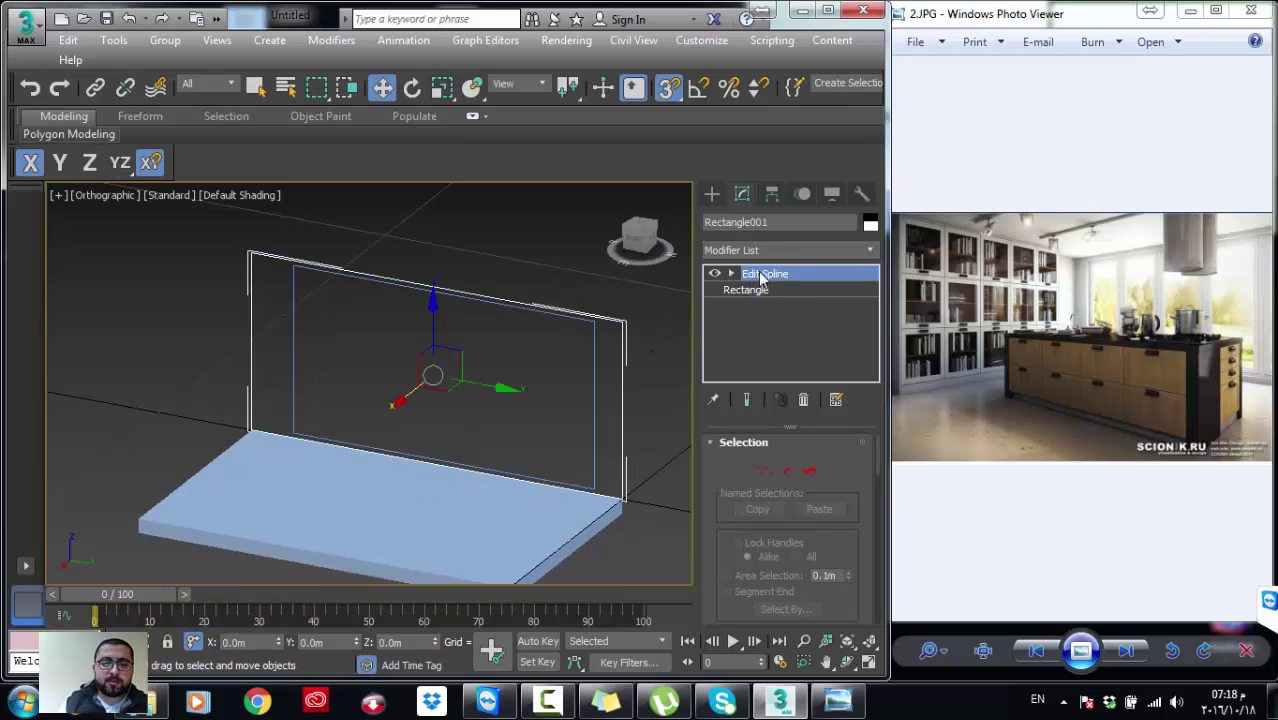
scroll(842, 337, down, 5)
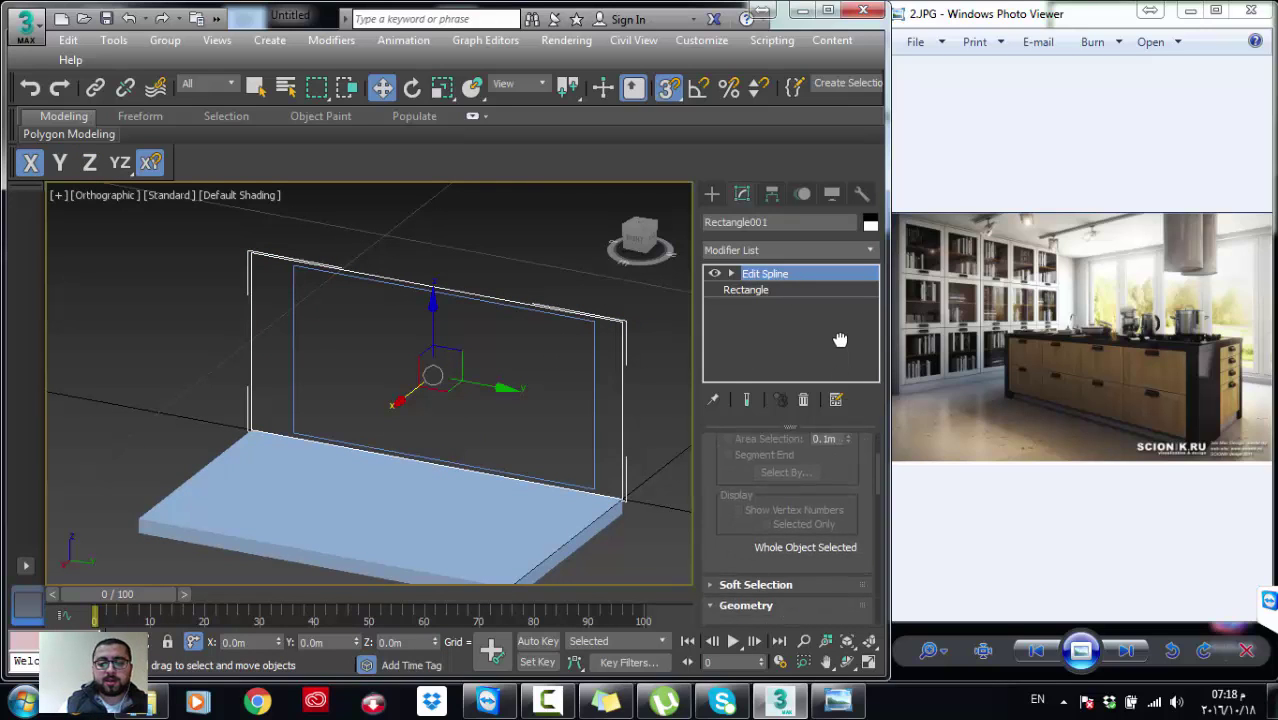
scroll(834, 228, down, 3)
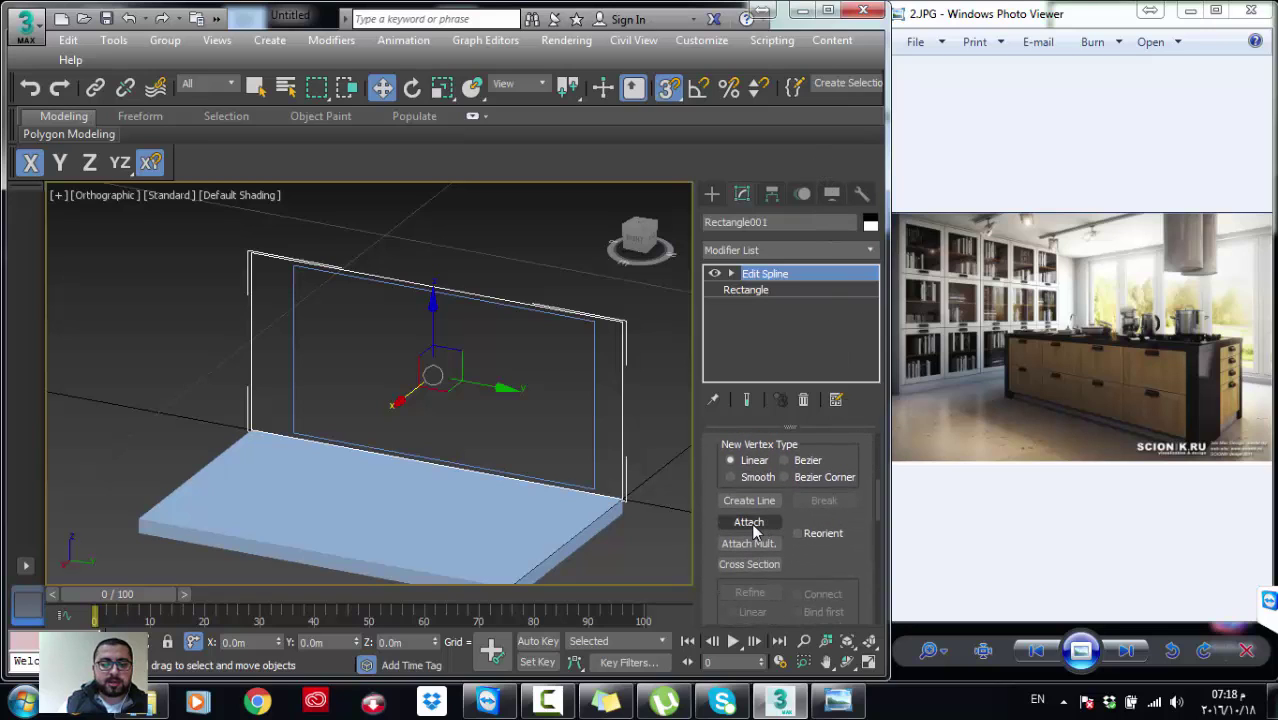
Step: Attach Rectangle002 into Rectangle001, check a rectangle at Spline level, then return to the top level
click(748, 522)
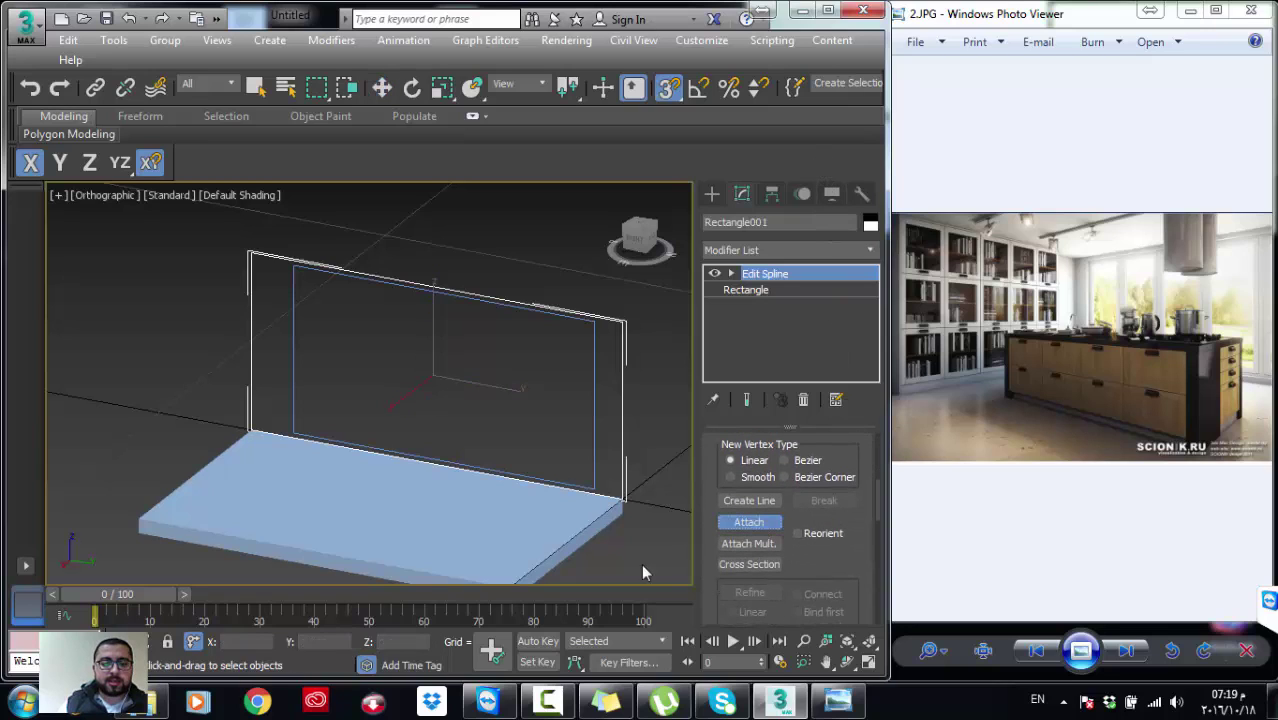
click(590, 458)
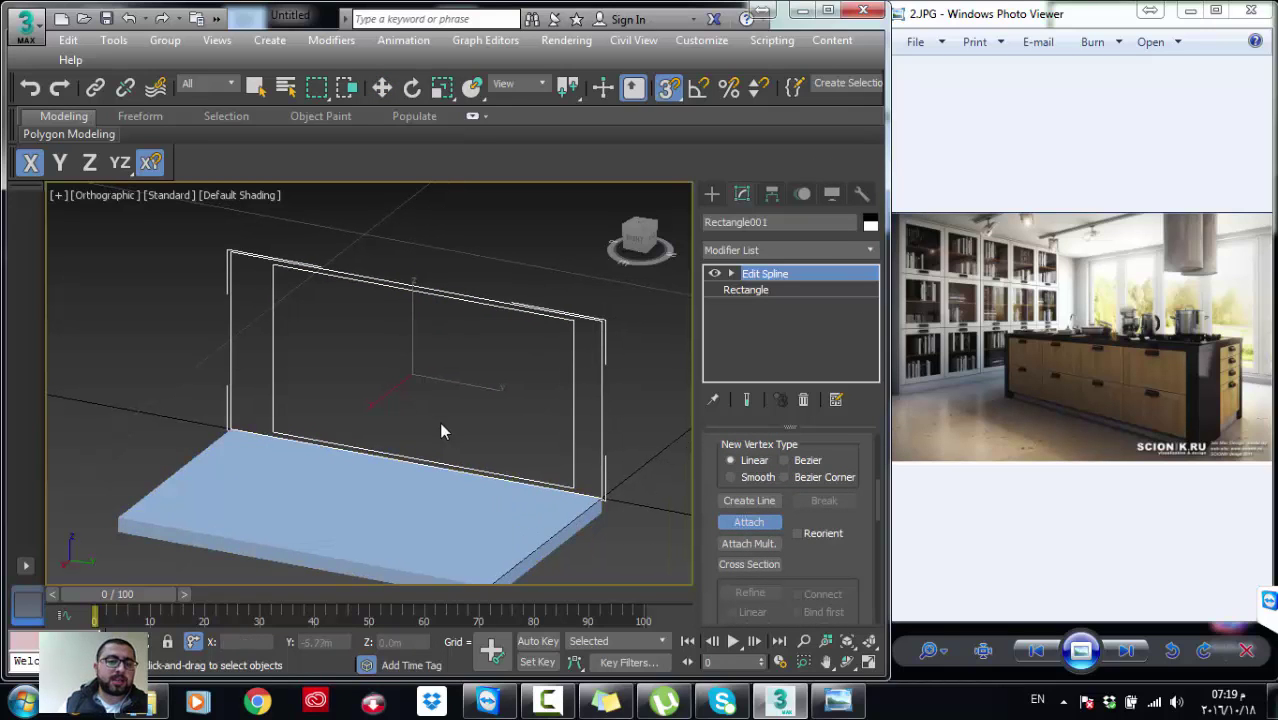
click(731, 274)
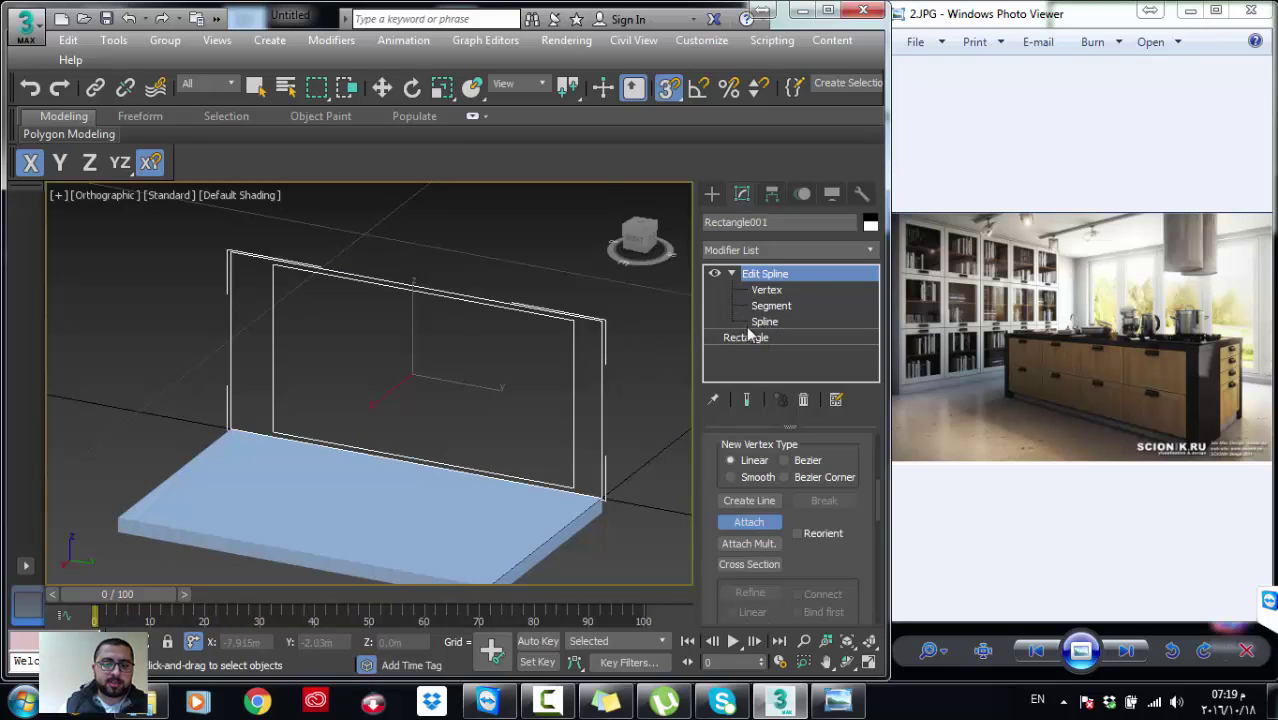
click(752, 326)
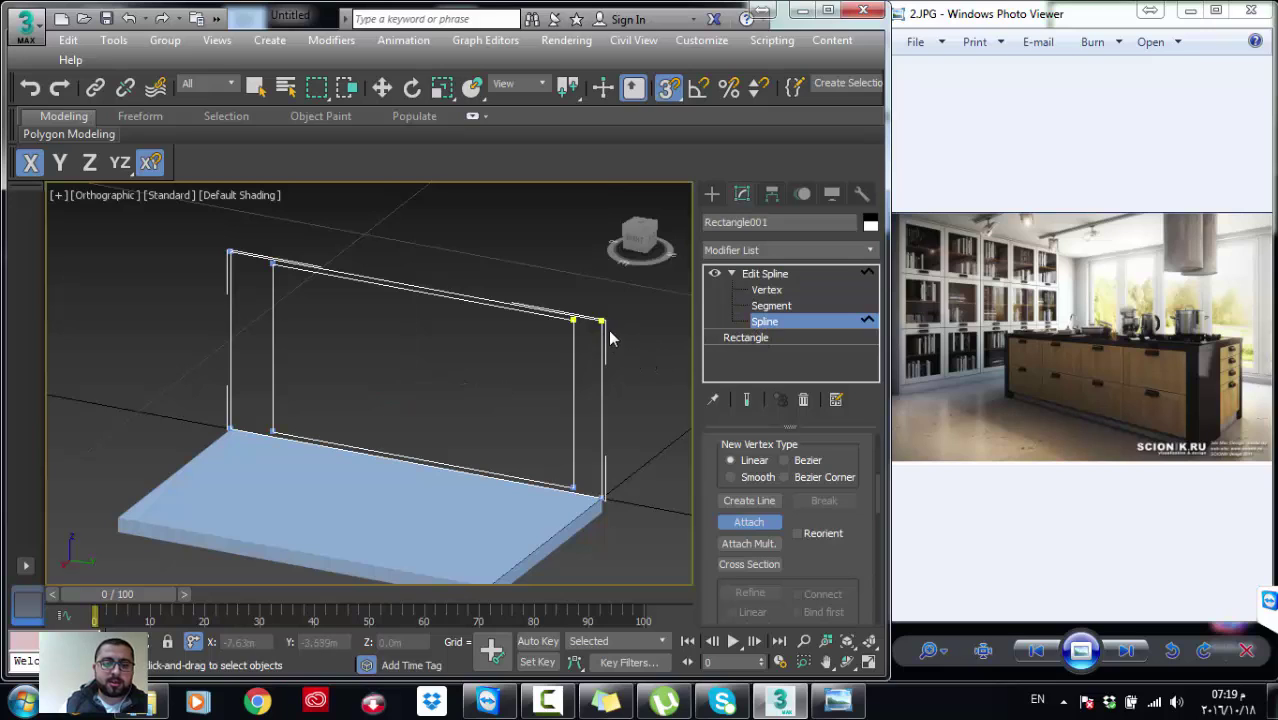
click(750, 521)
key(w)
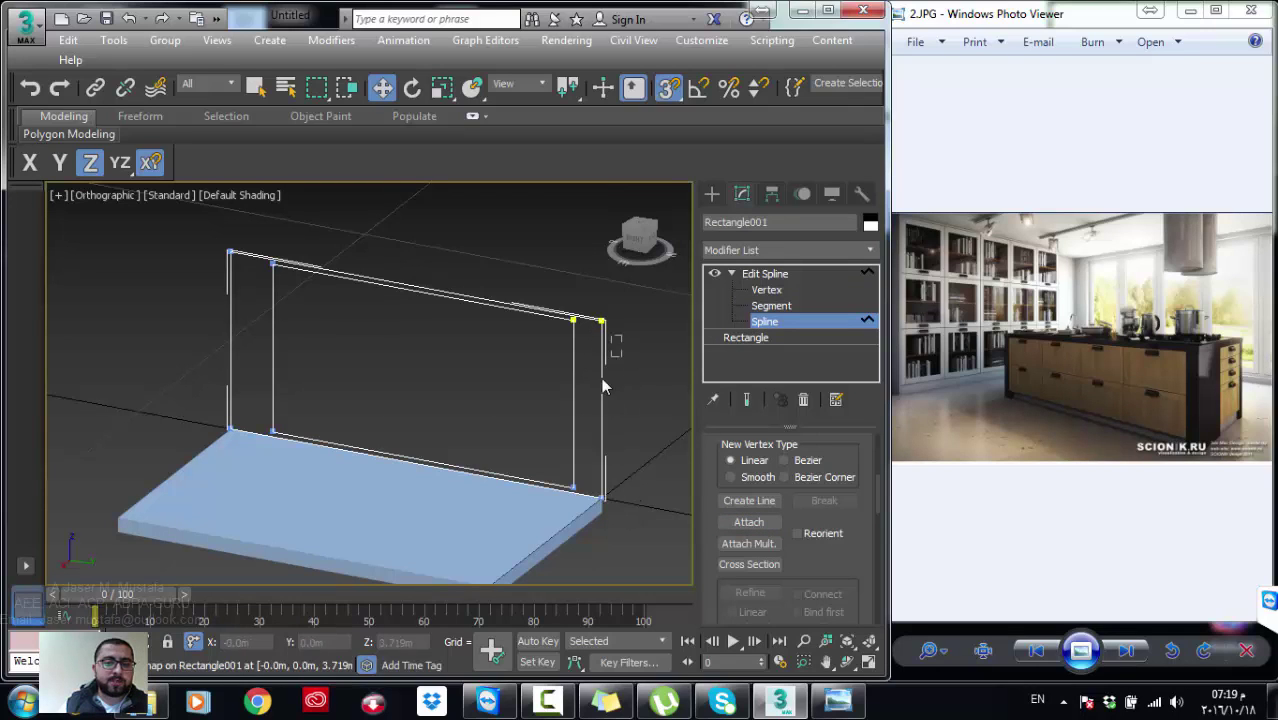
click(602, 385)
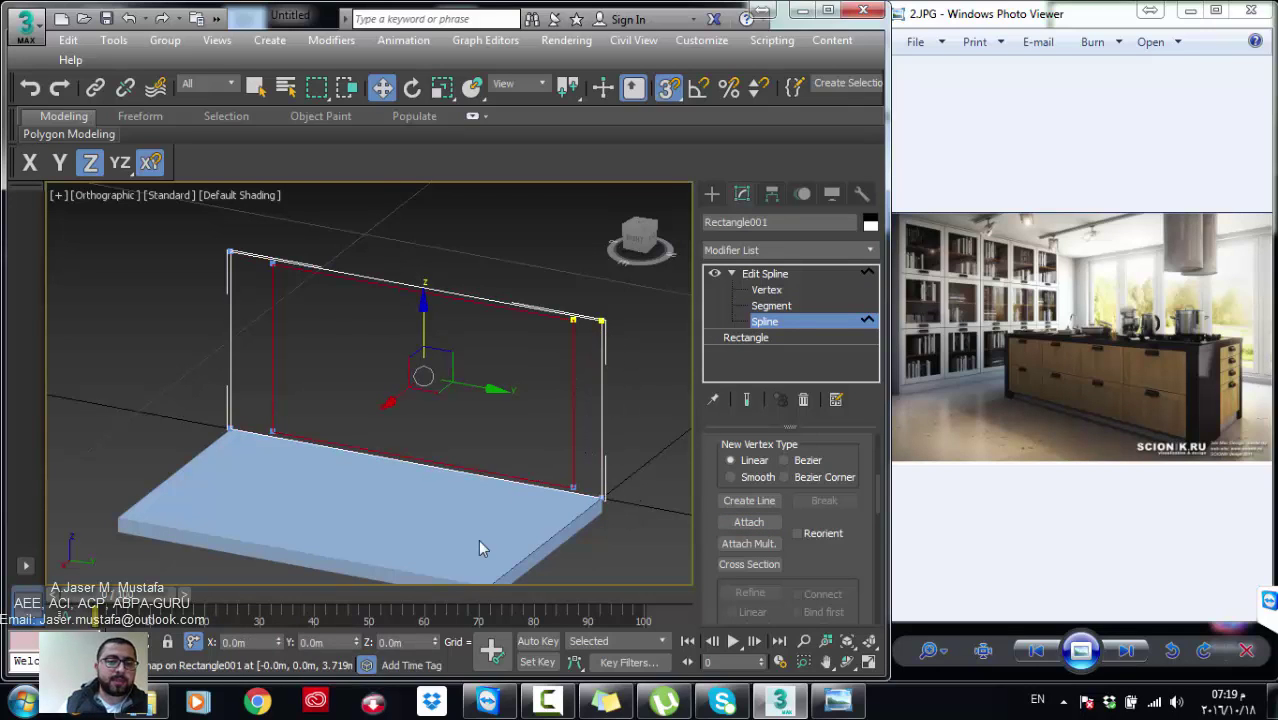
click(785, 305)
click(778, 278)
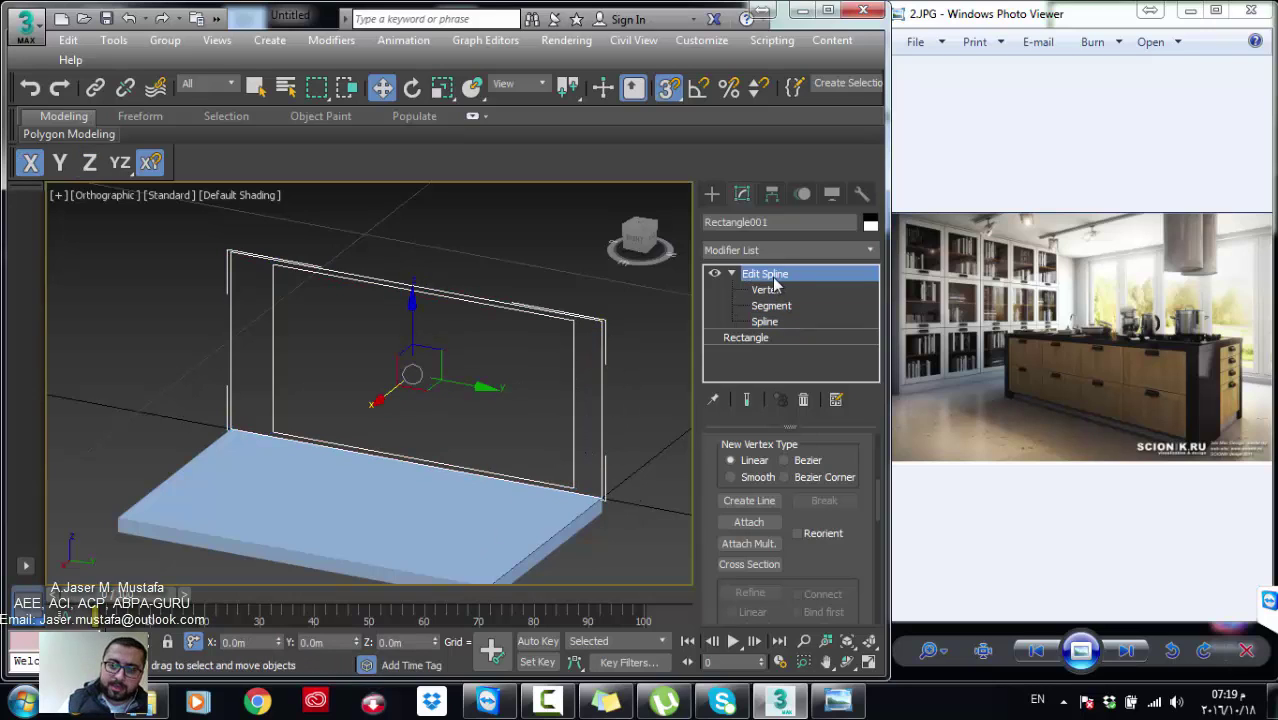
middle_drag(528, 362, 520, 382)
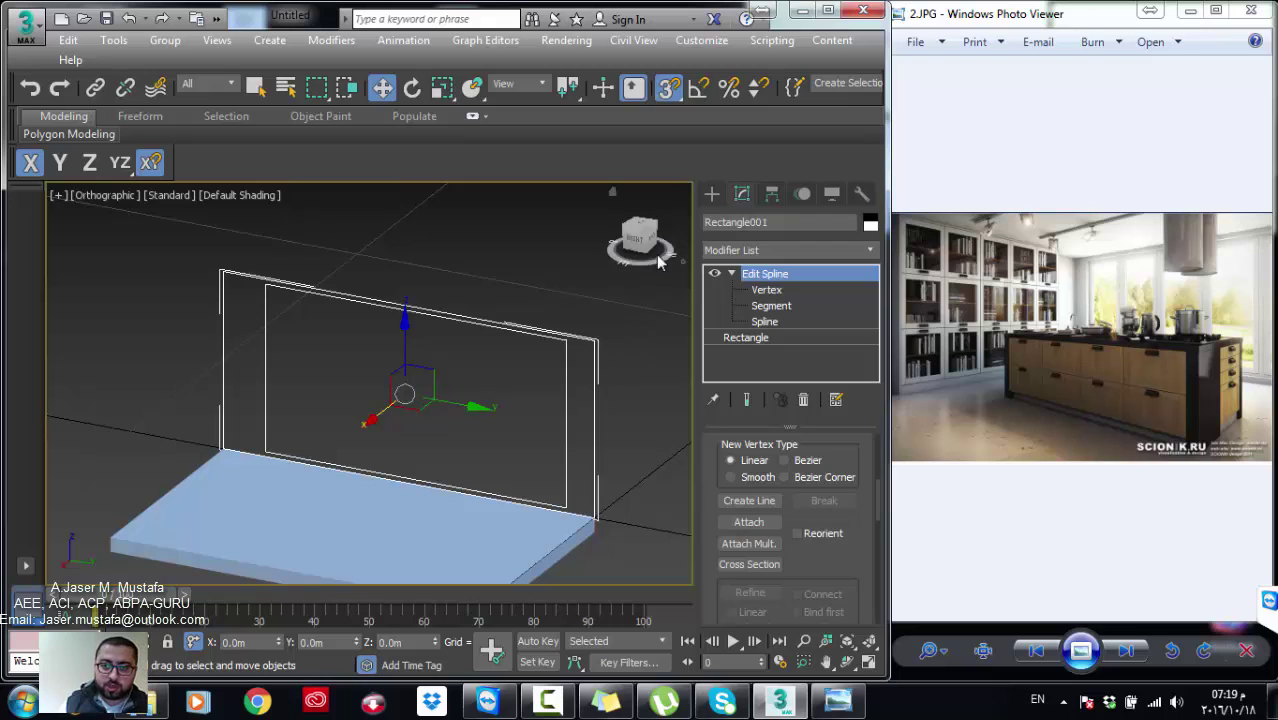
Step: Add an Extrude modifier to Rectangle001 with an Amount of 0.2m
click(757, 251)
key(e)
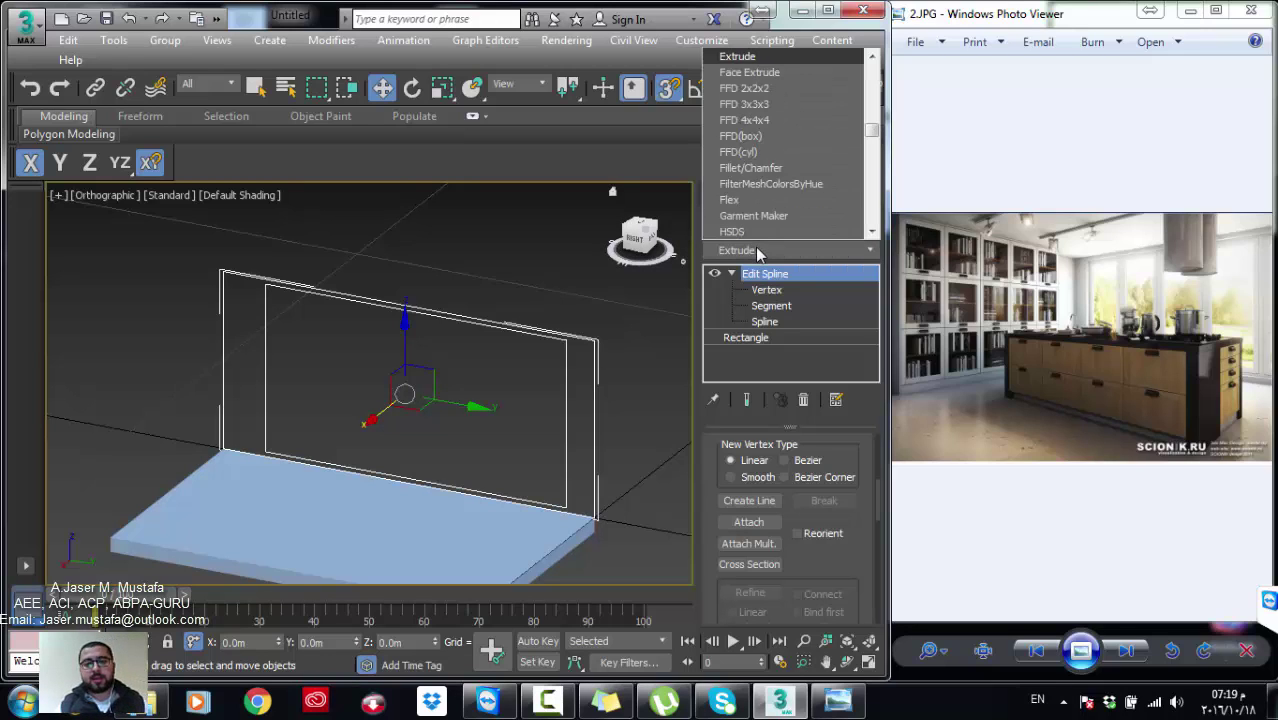
key(Return)
middle_drag(514, 323, 496, 301)
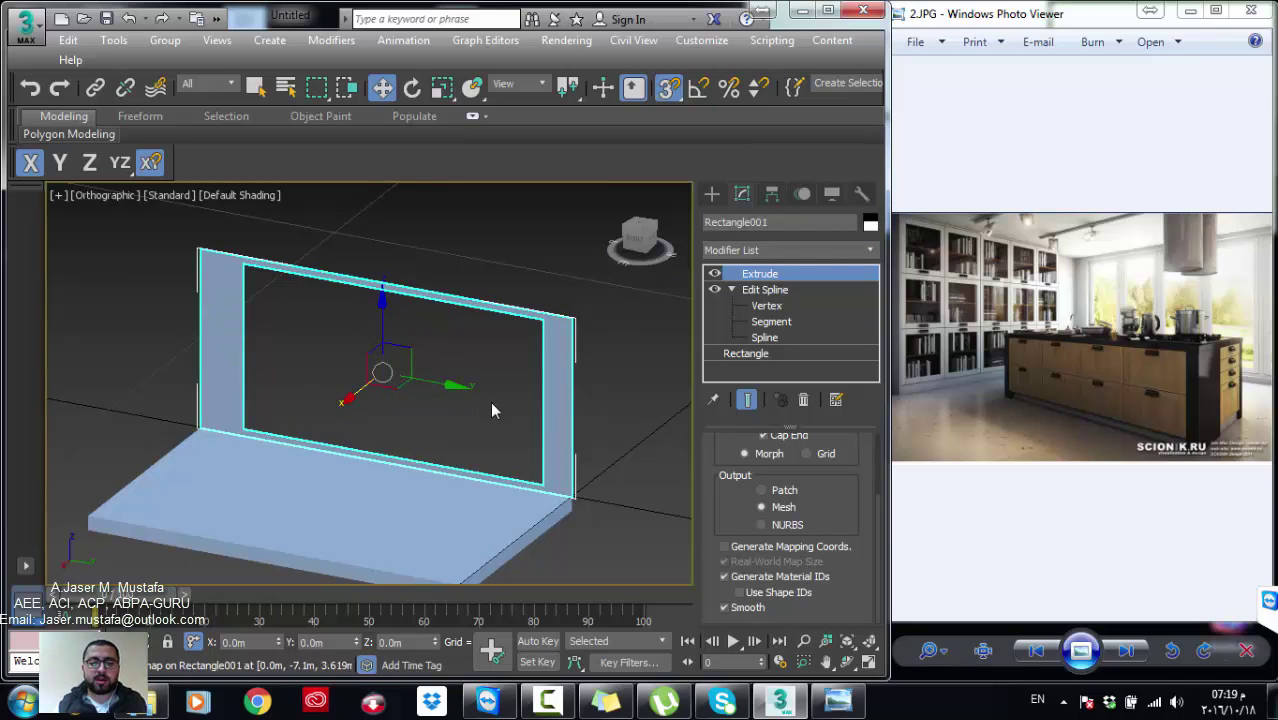
drag(822, 464, 838, 570)
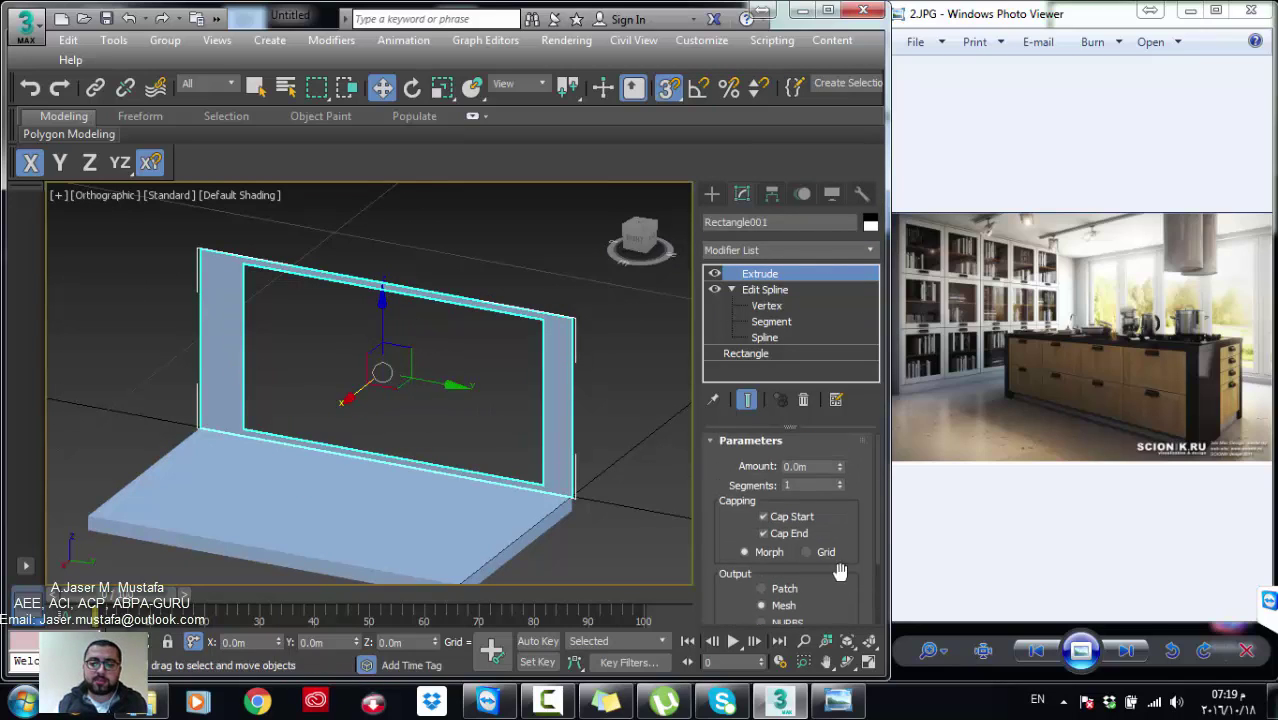
click(816, 467)
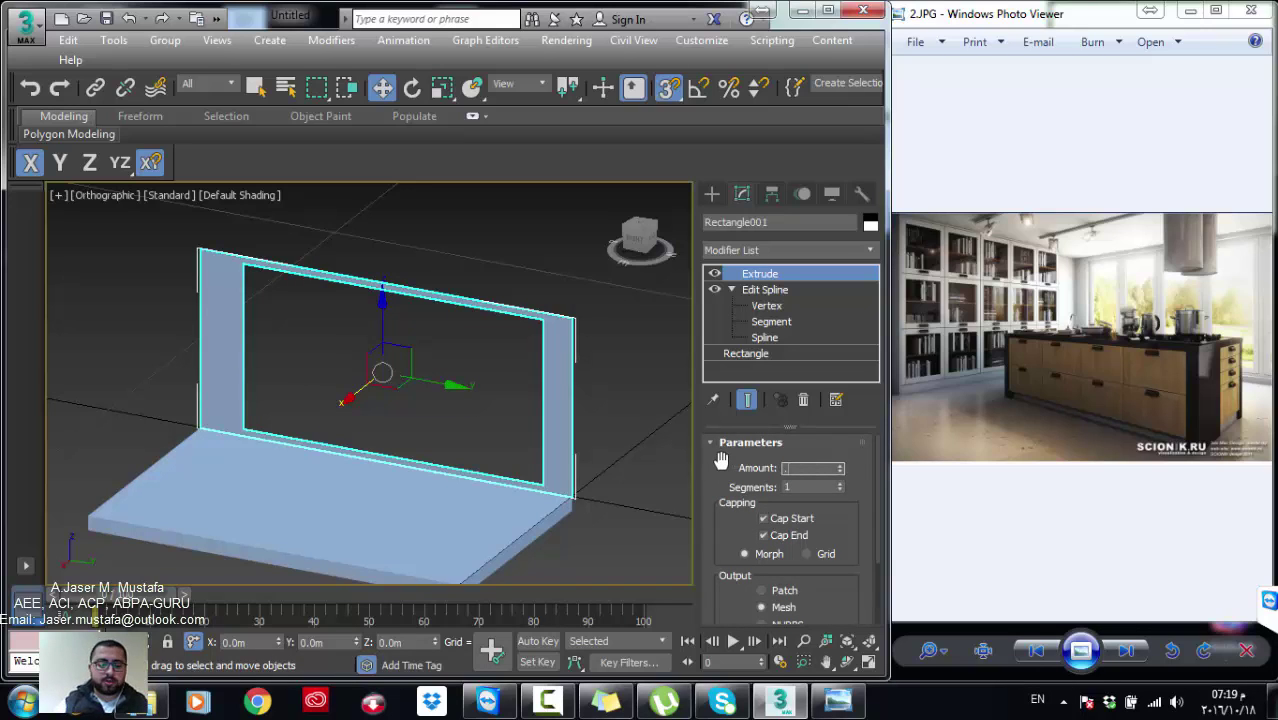
text(0.2)
key(Return)
Step: Switch to Perspective view and zoom out to inspect the extruded frame
scroll(432, 413, up, 2)
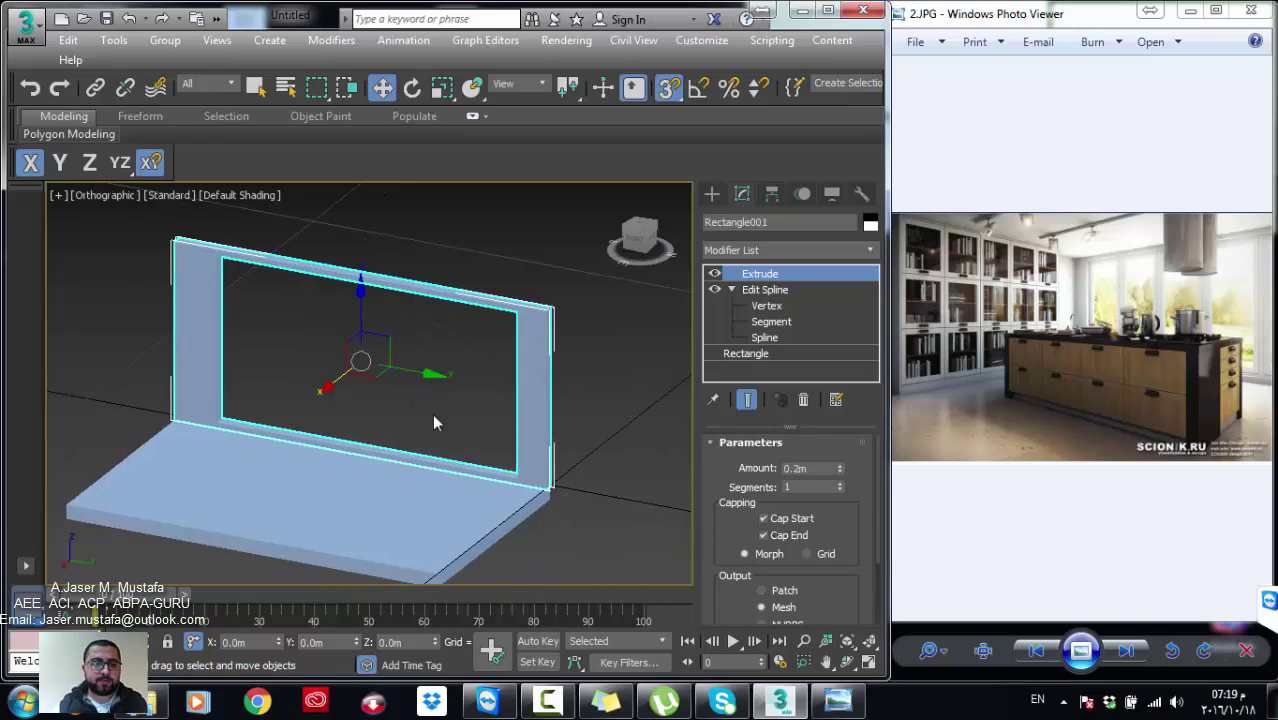
scroll(399, 424, up, 4)
middle_drag(399, 424, 405, 440)
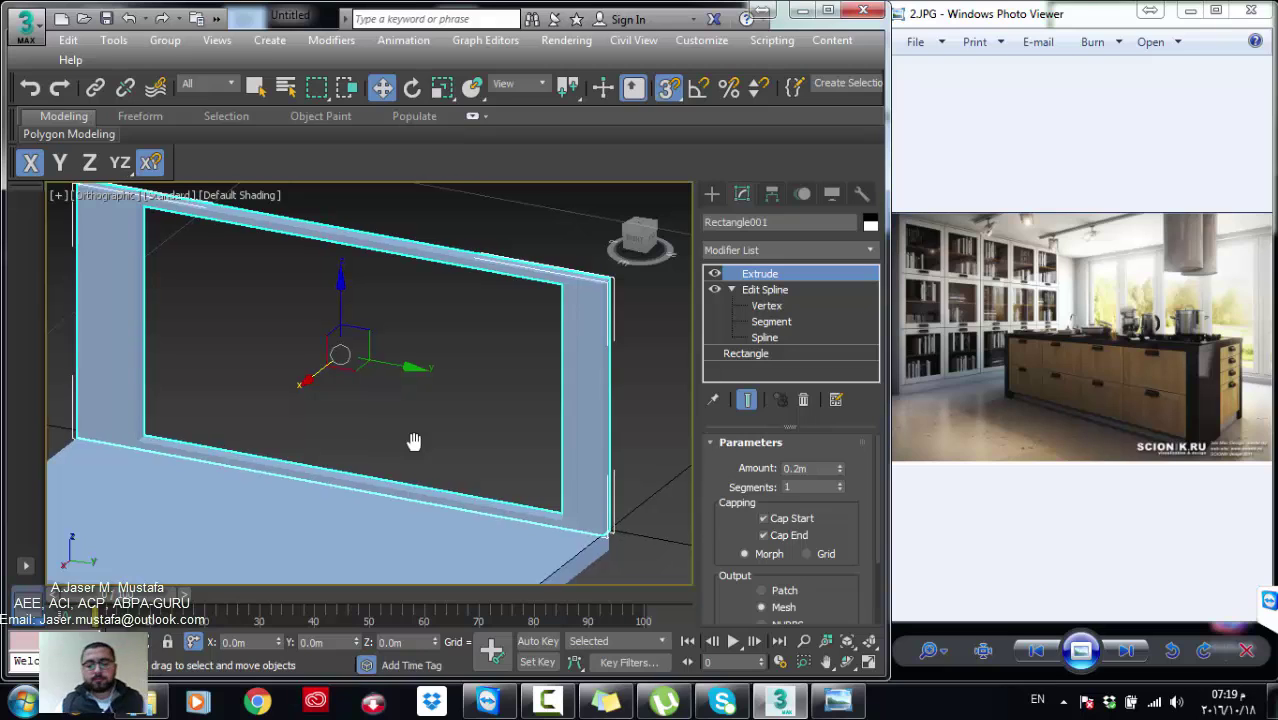
key(p)
scroll(387, 416, down, 2)
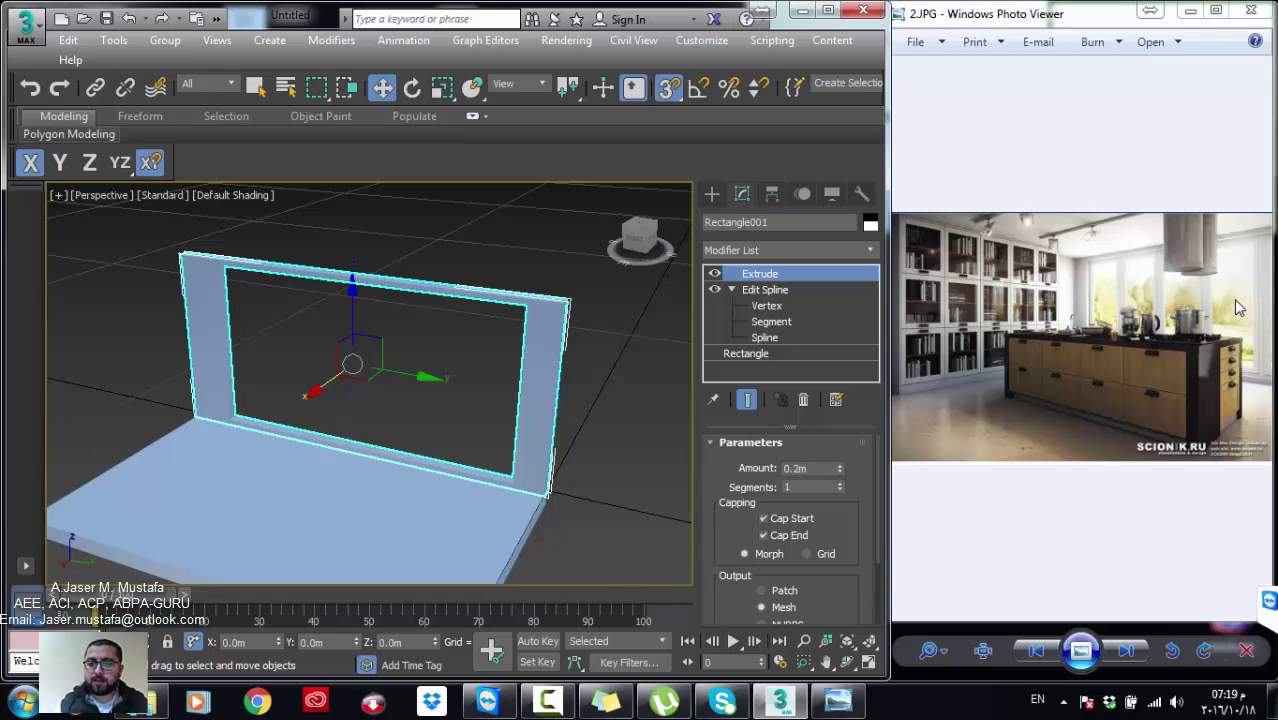
scroll(600, 320, down, 1)
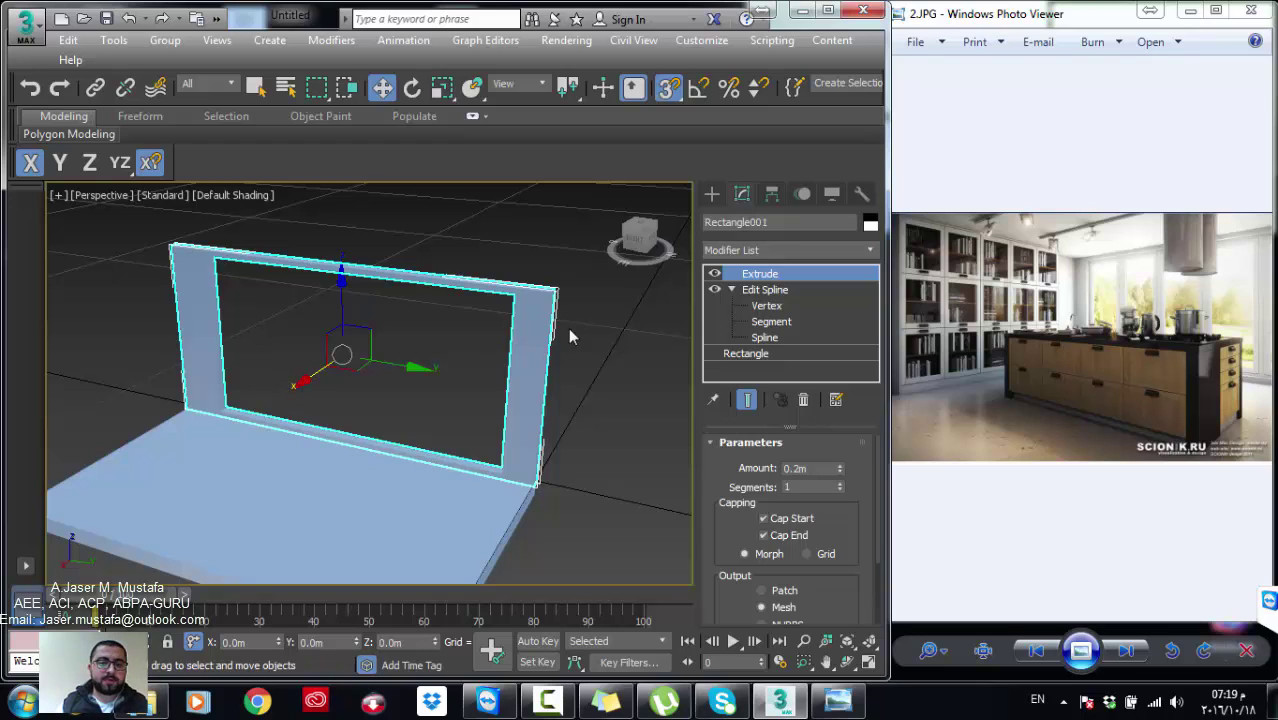
Step: Draw a thin standard-primitive box along the bottom edge of the frame opening
click(709, 197)
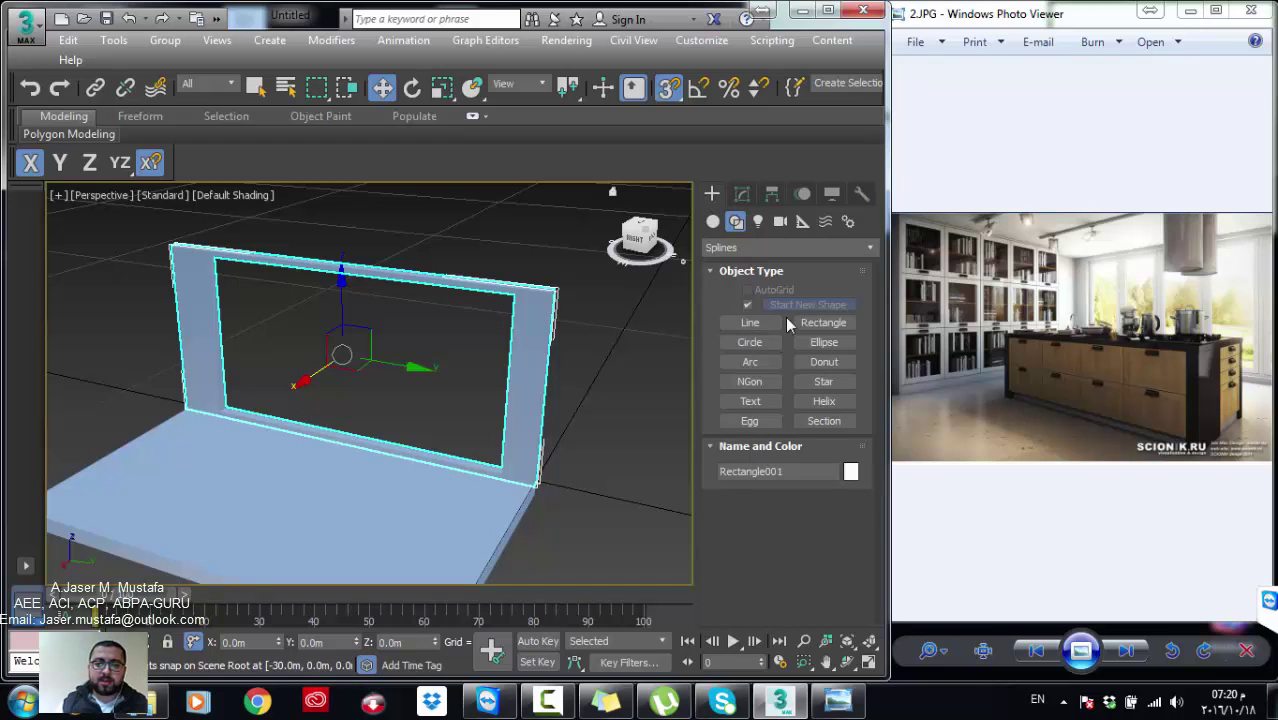
click(712, 221)
click(750, 307)
alt+middle_drag(456, 357, 183, 352)
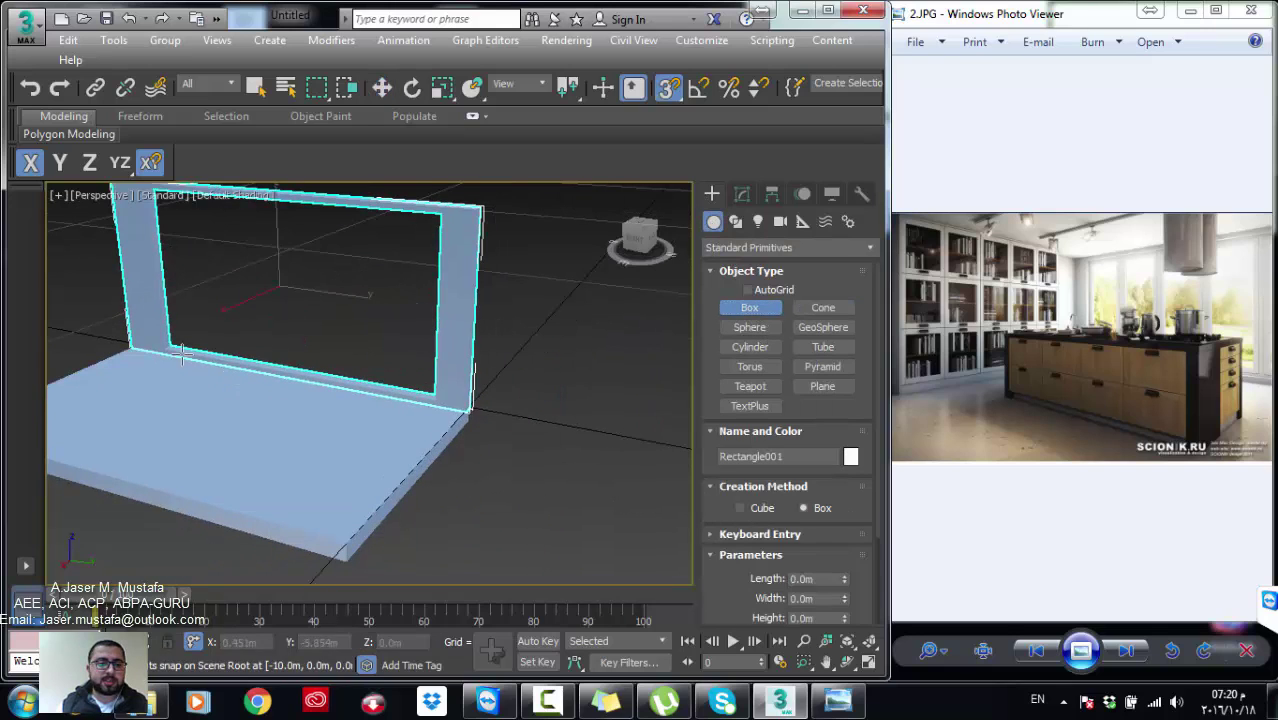
drag(183, 352, 436, 268)
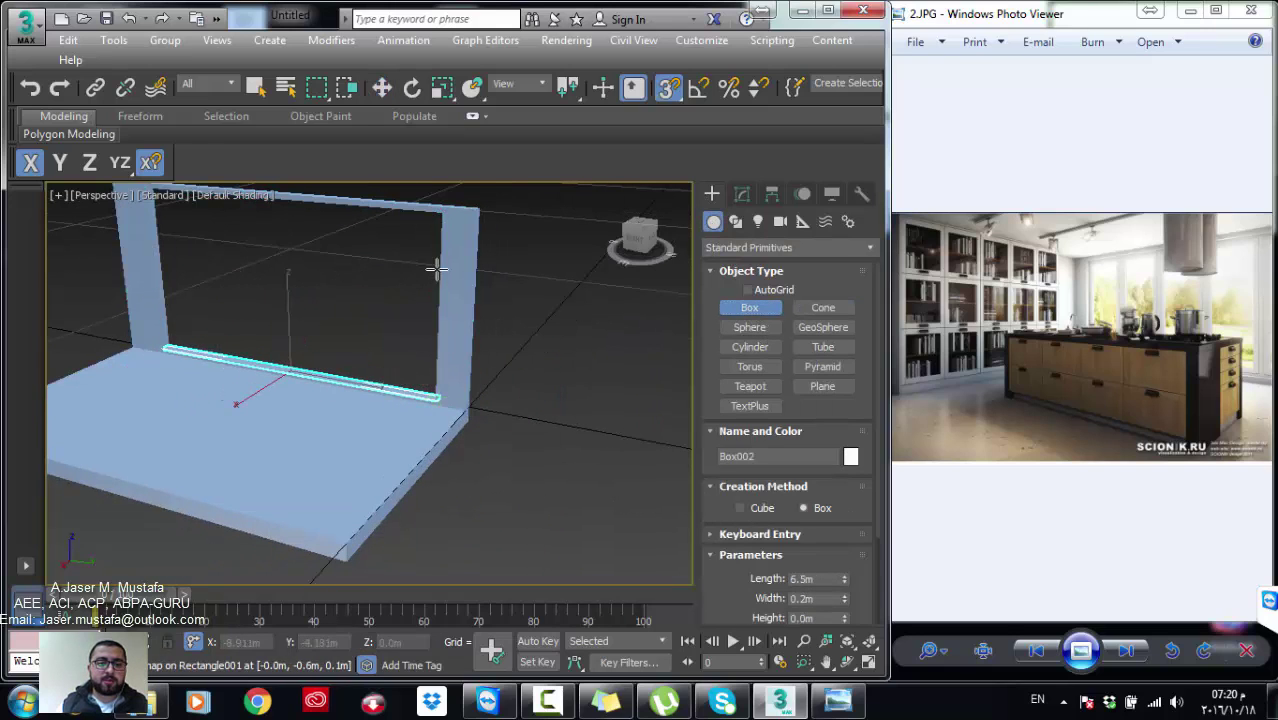
click(437, 224)
alt+middle_drag(343, 352, 280, 401)
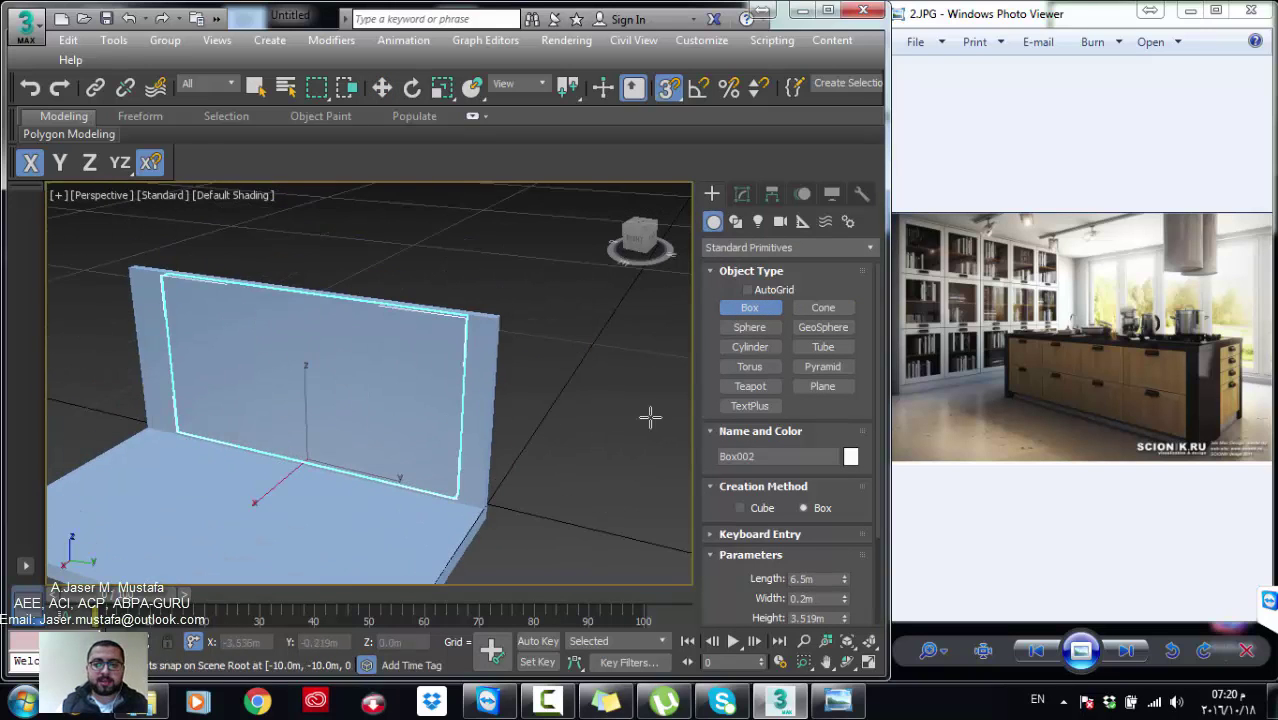
drag(758, 574, 718, 497)
Step: Try box lengths of 5.5 and 6.5, settling on a 1.0m length
text(5.5)
key(Return)
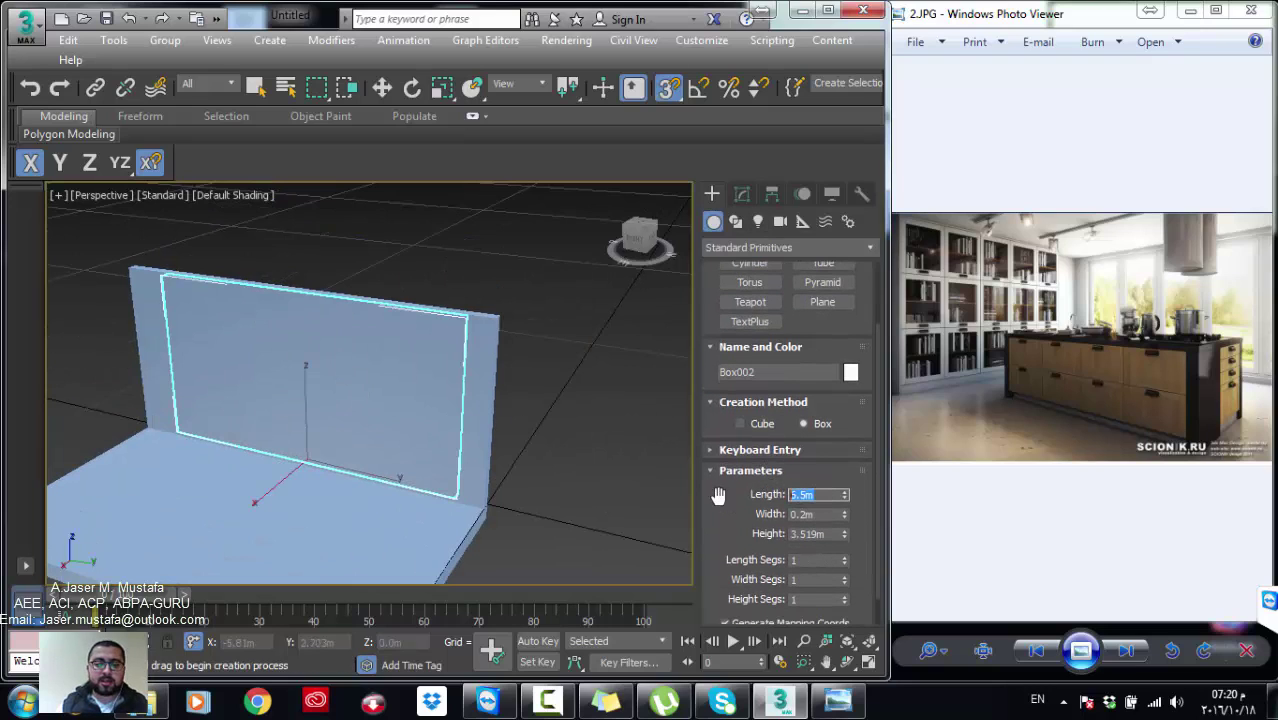
text(6.5)
key(Return)
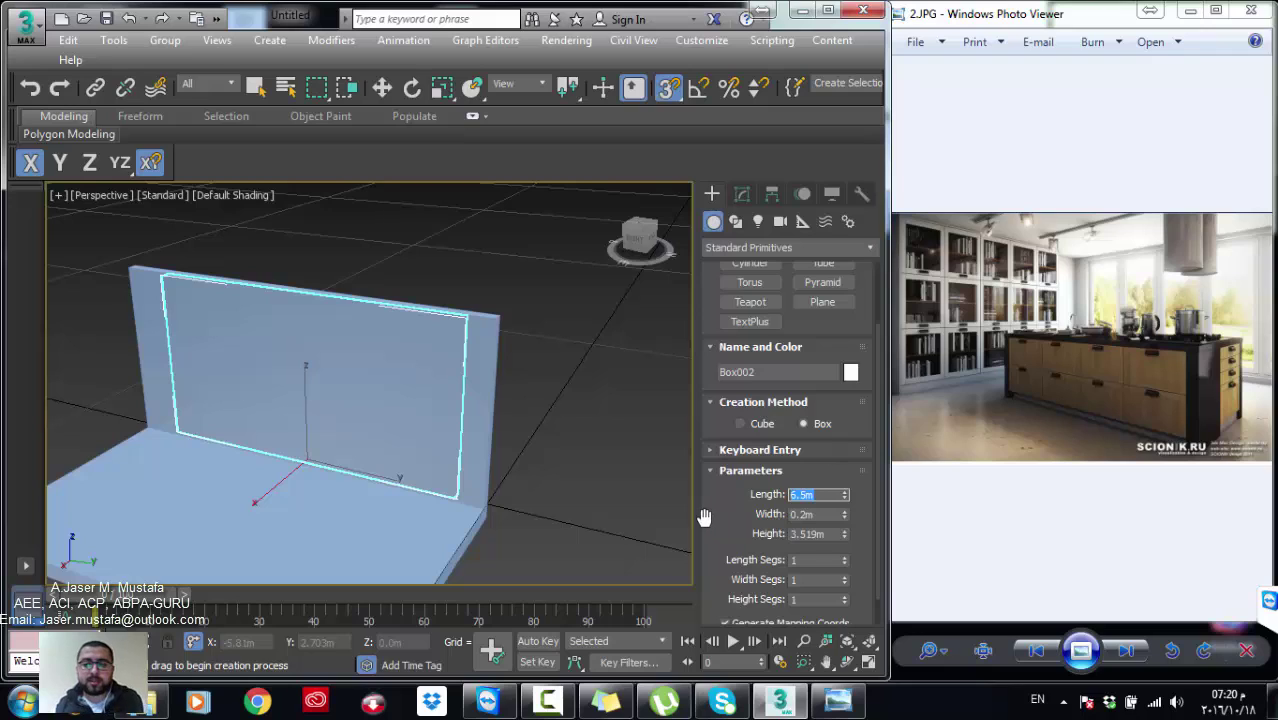
text(6.5)
key(Return)
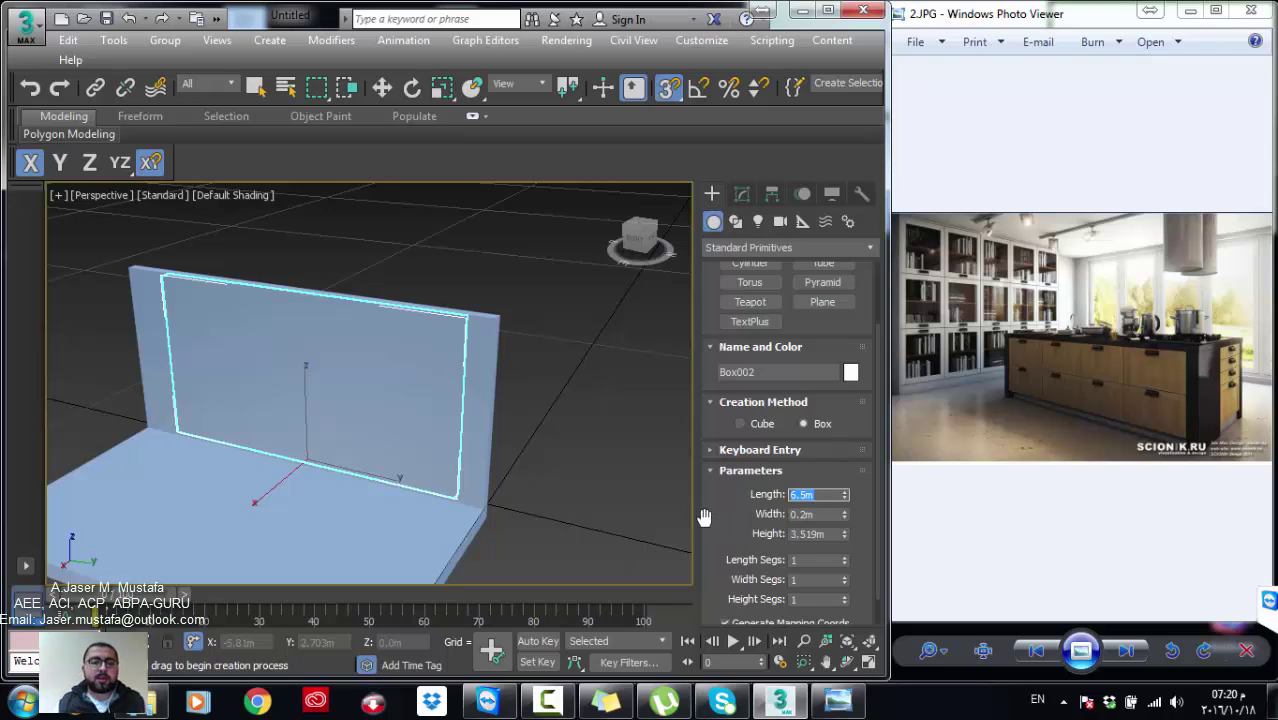
text(5.5)
key(Return)
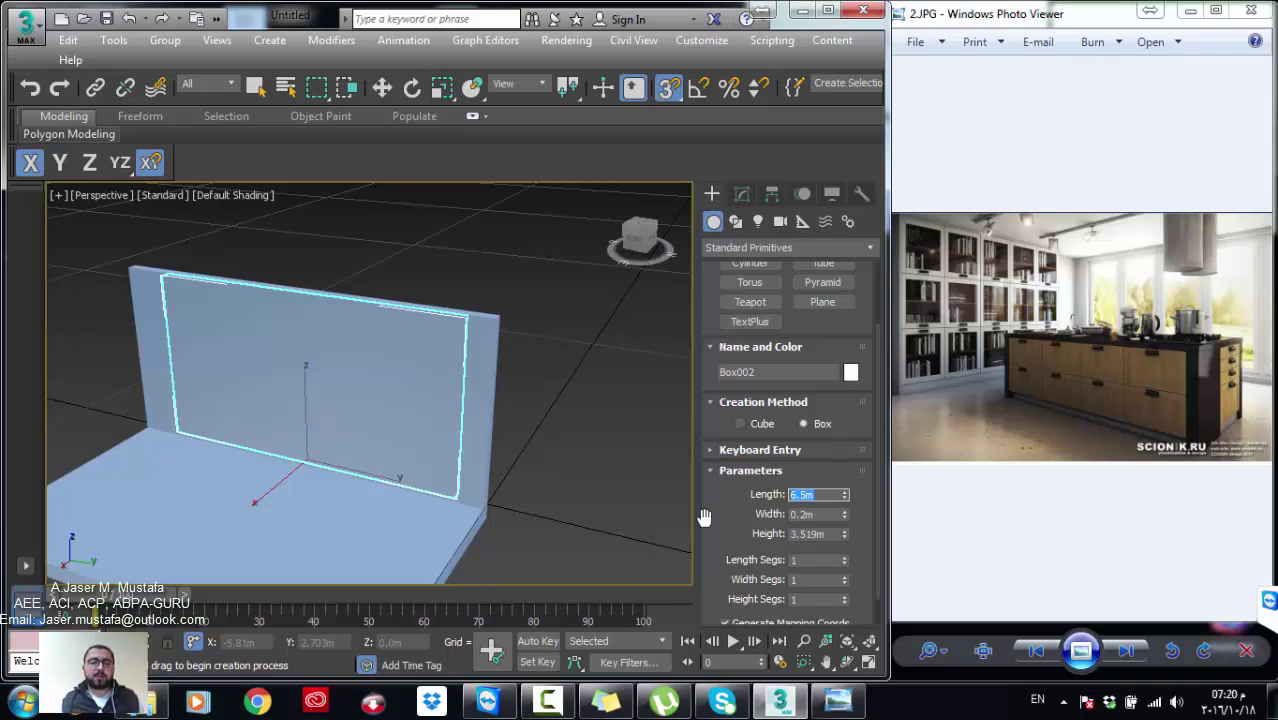
text(5.5)
key(Return)
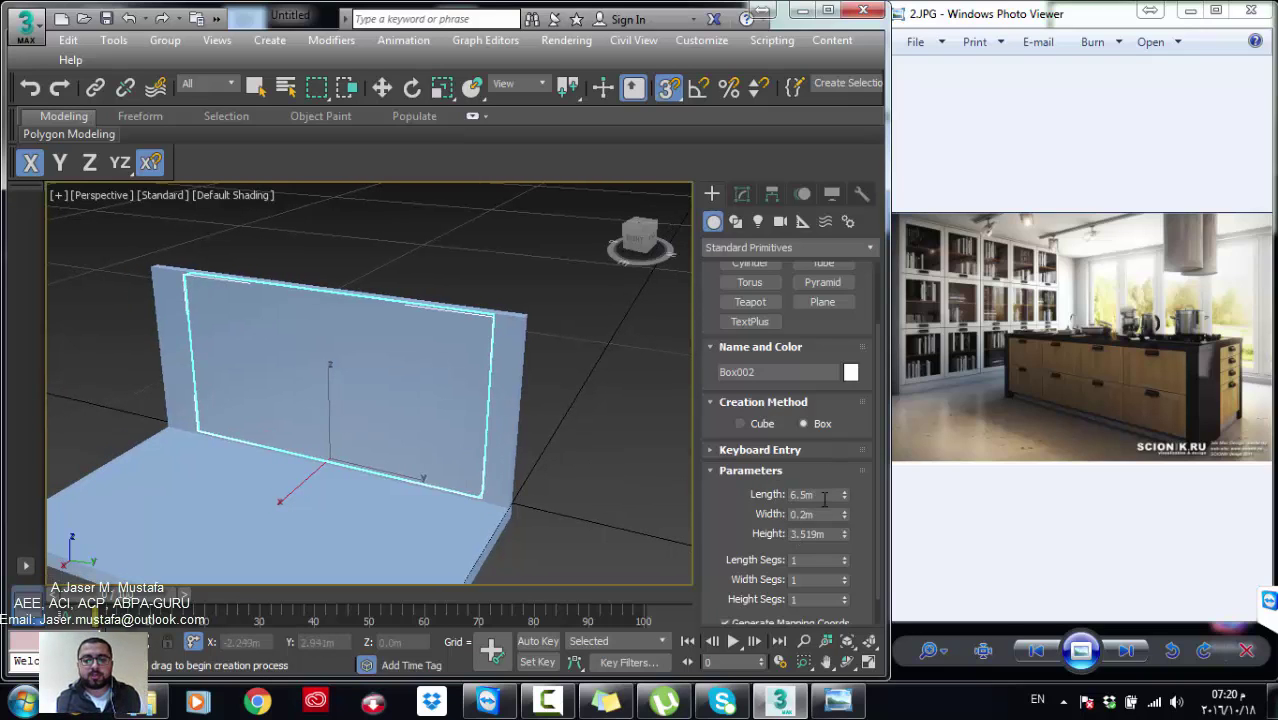
text(5.5)
key(Return)
text(1)
key(Return)
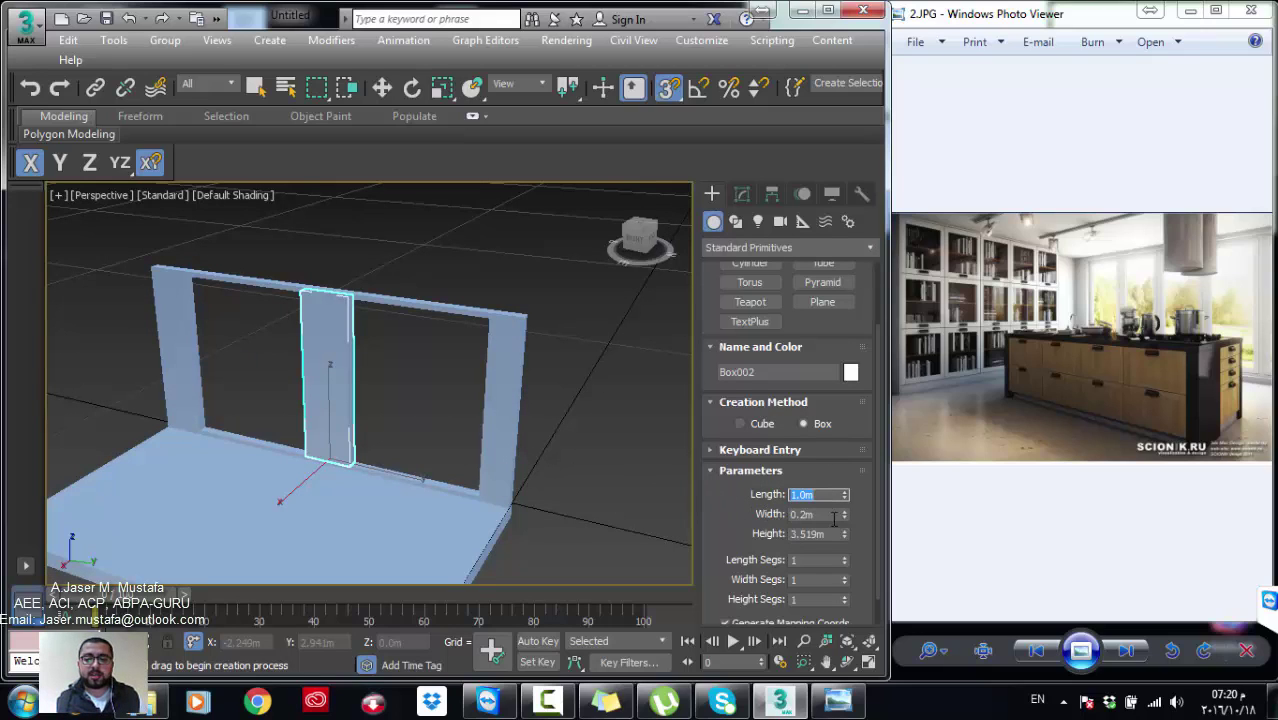
Step: Set the box width to 0.012m, keeping the 3.519m height, and finish the panel
key(Tab)
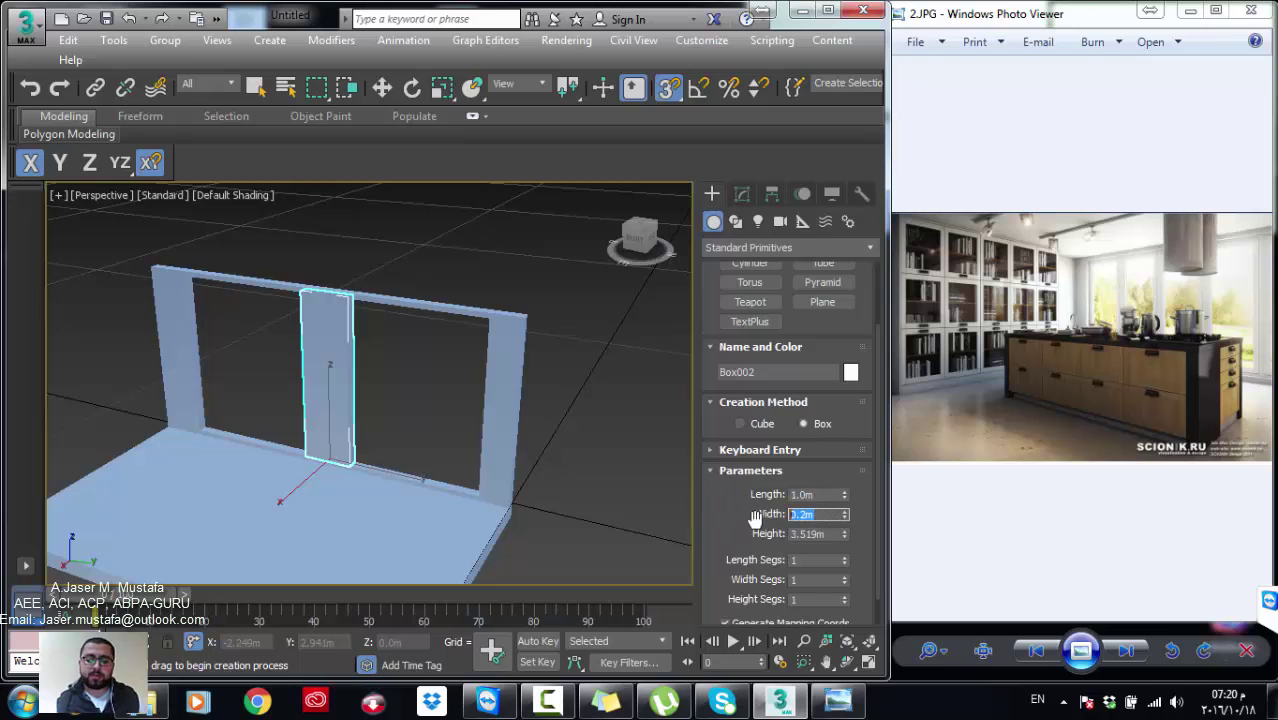
key(BackSpace)
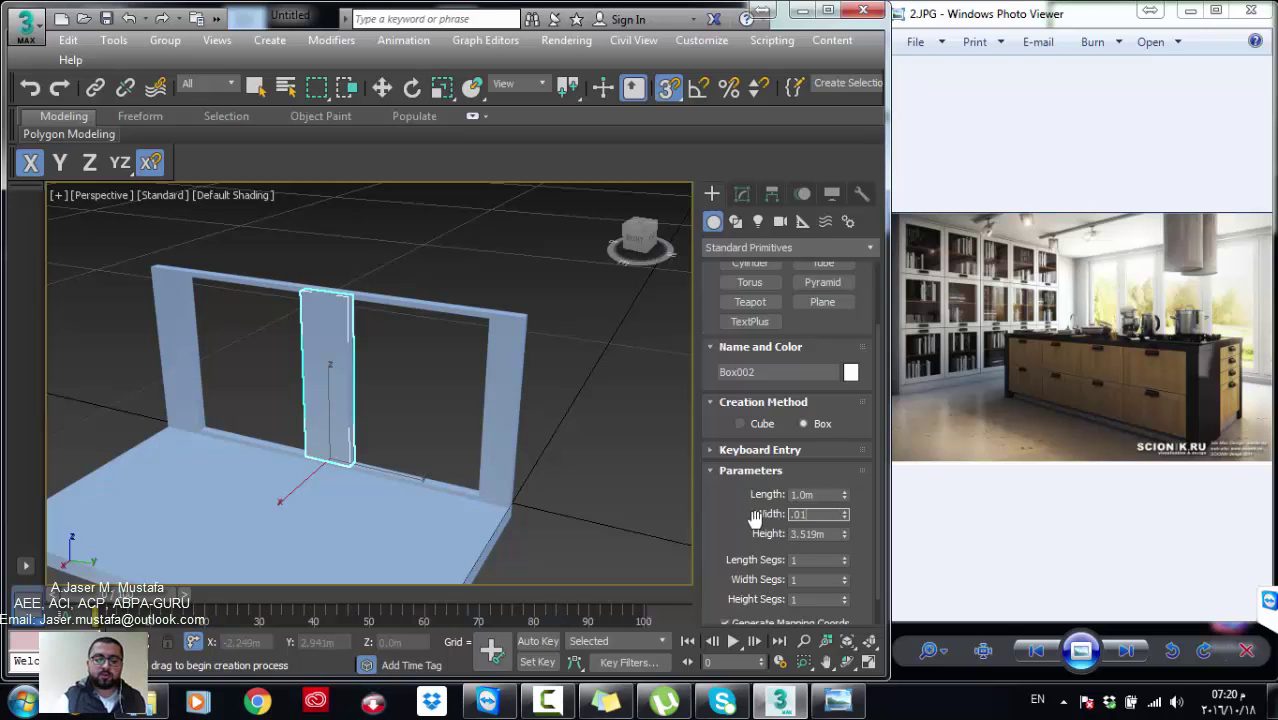
key(Return)
scroll(402, 373, up, 2)
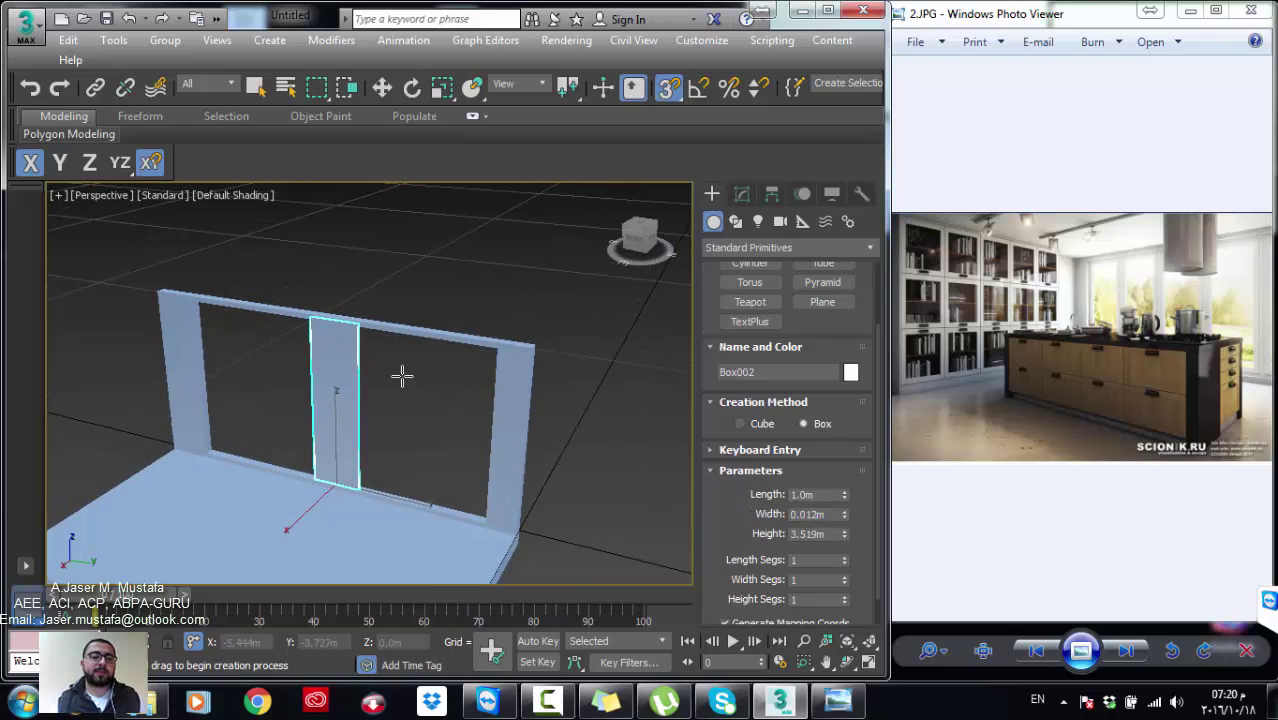
scroll(354, 341, up, 2)
scroll(354, 341, down, 2)
key(w)
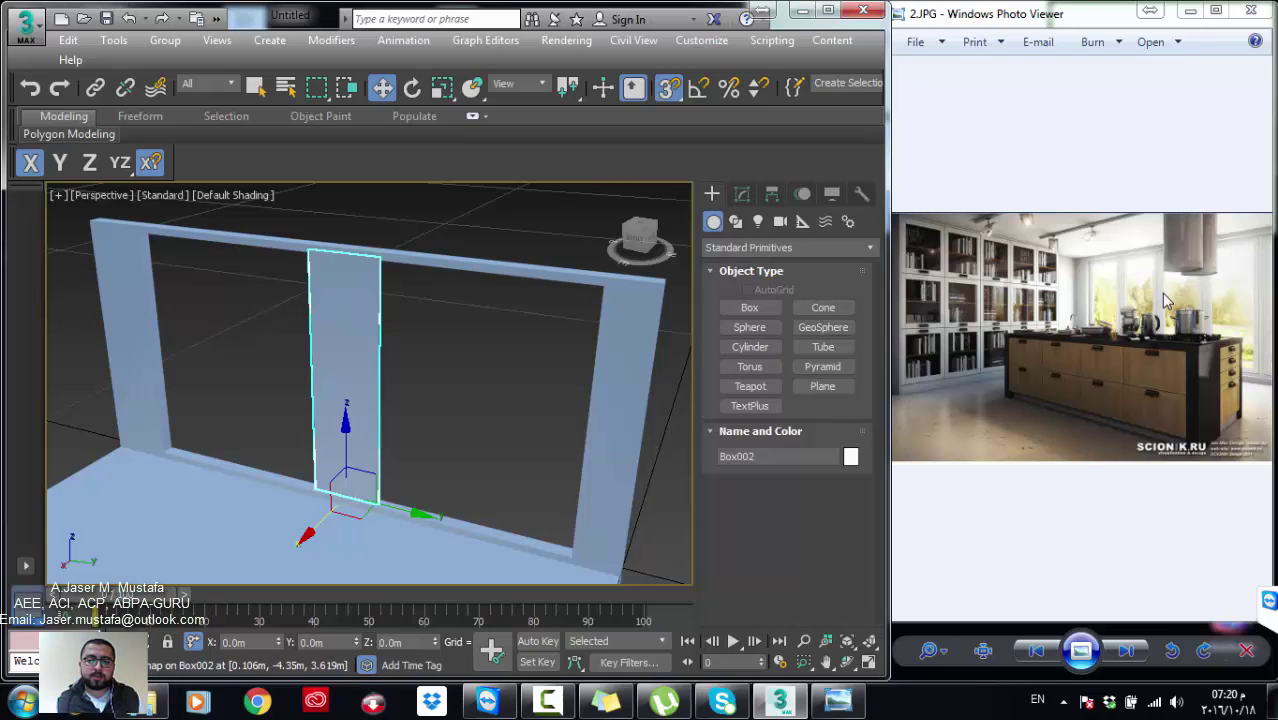
Step: Isolate the thin Box002 panel in the viewport
middle_drag(491, 386, 496, 387)
right_click(367, 419)
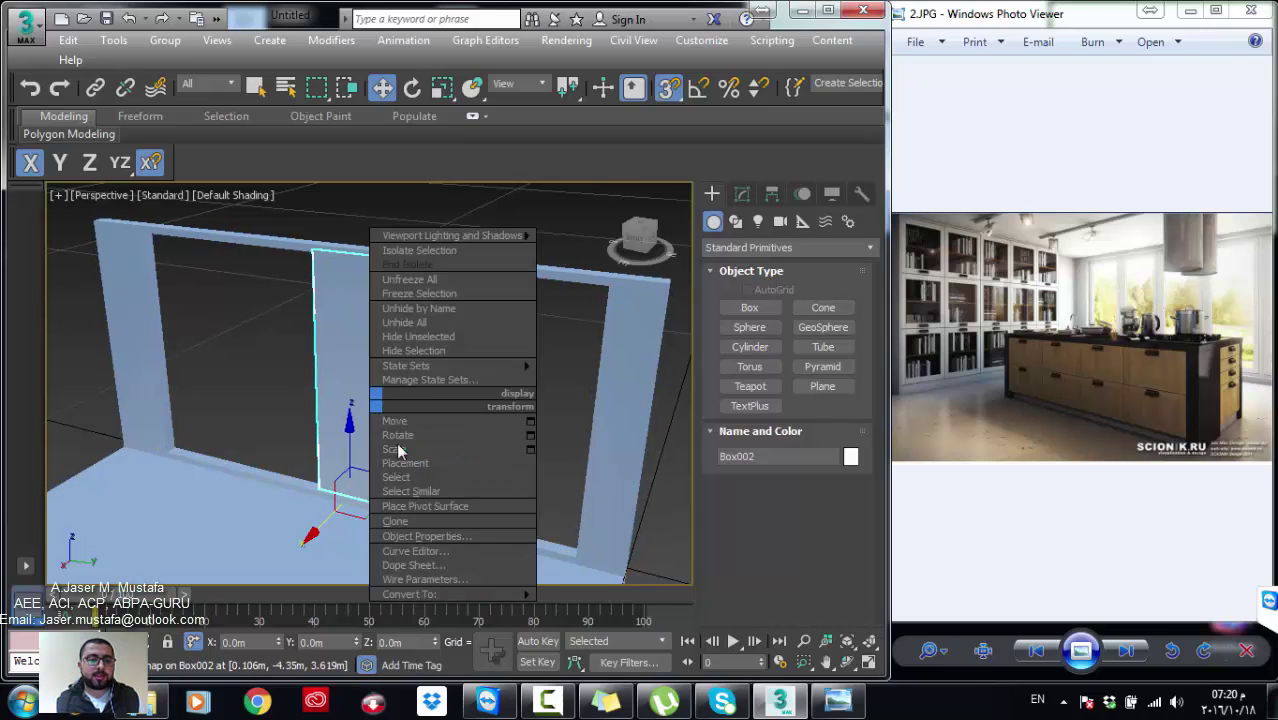
click(437, 255)
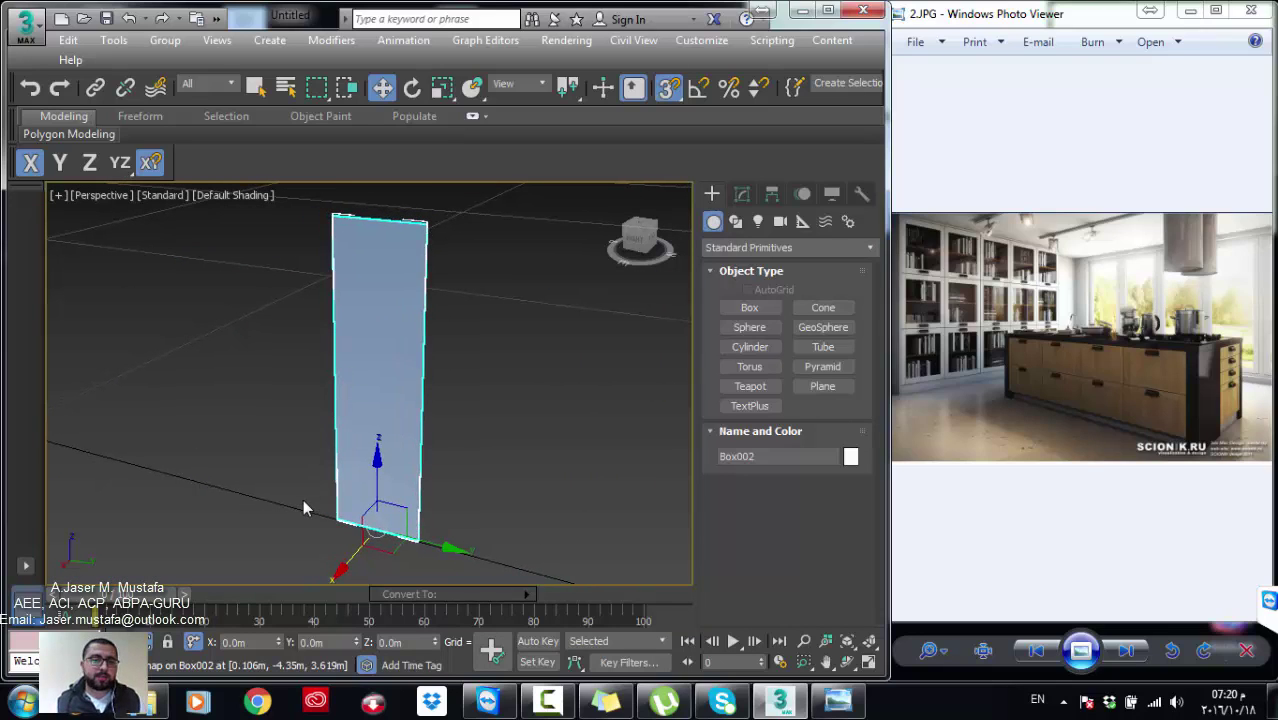
Step: With AutoGrid and snaps on, trace a 3.519m by 1.0m rectangle over the panel's face
click(736, 221)
click(820, 322)
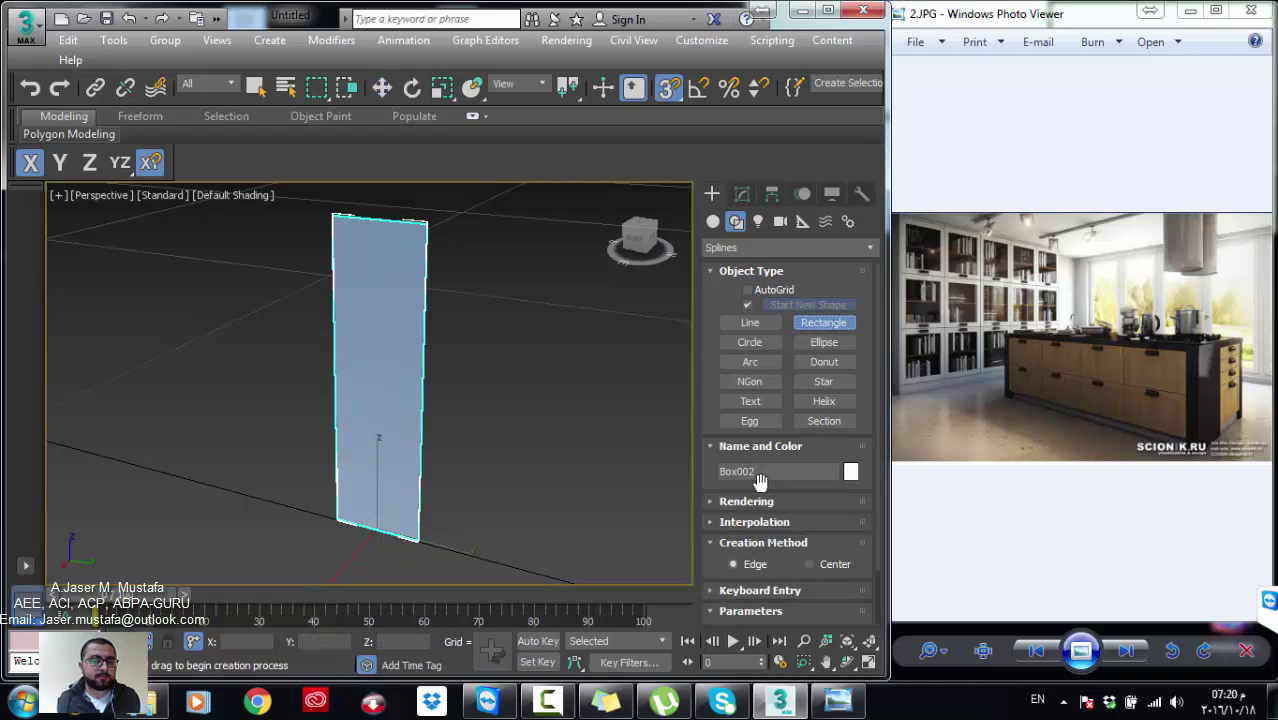
click(766, 290)
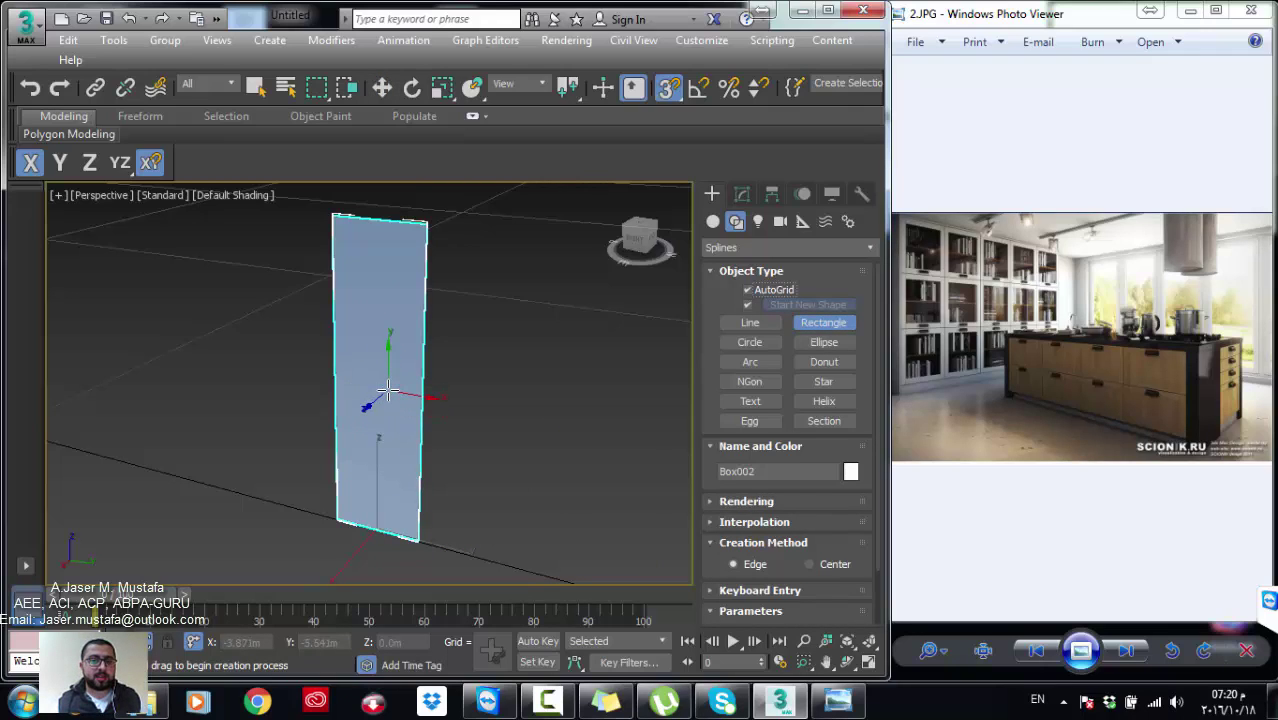
click(670, 92)
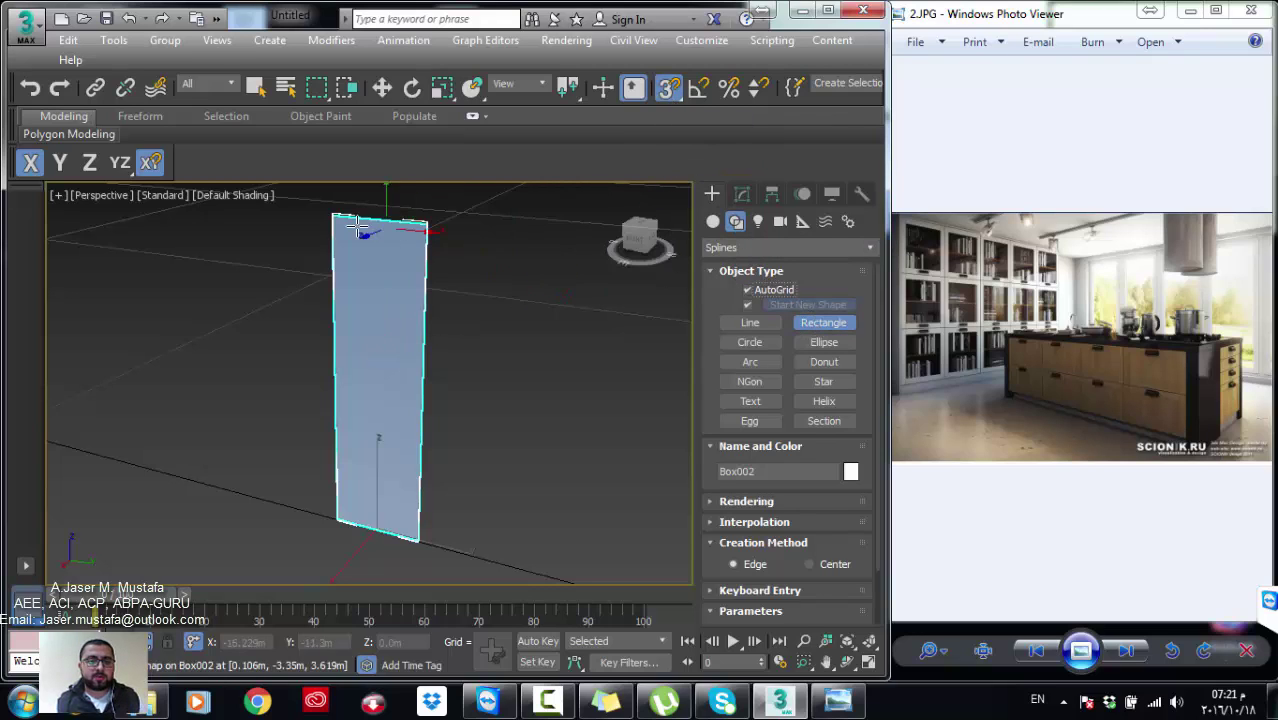
drag(343, 226, 417, 522)
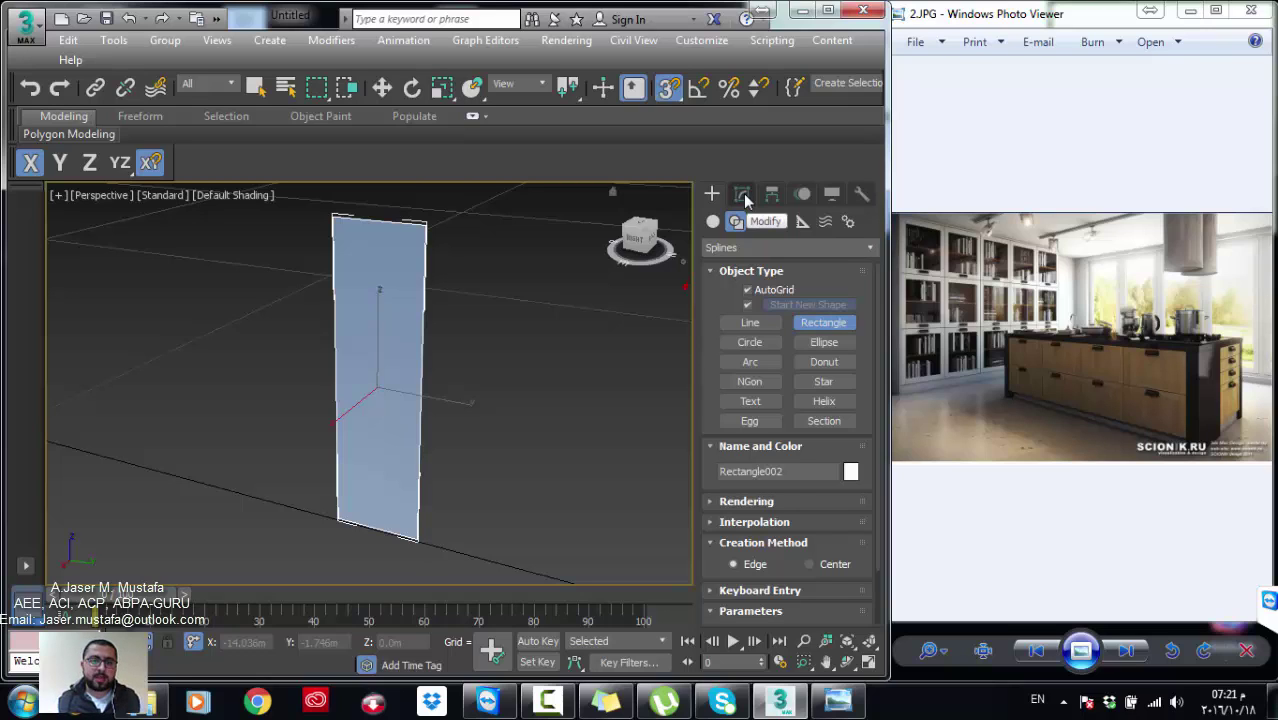
click(743, 196)
Step: Add an Edit Spline modifier to the rectangle and enter Spline sub-object level
click(752, 253)
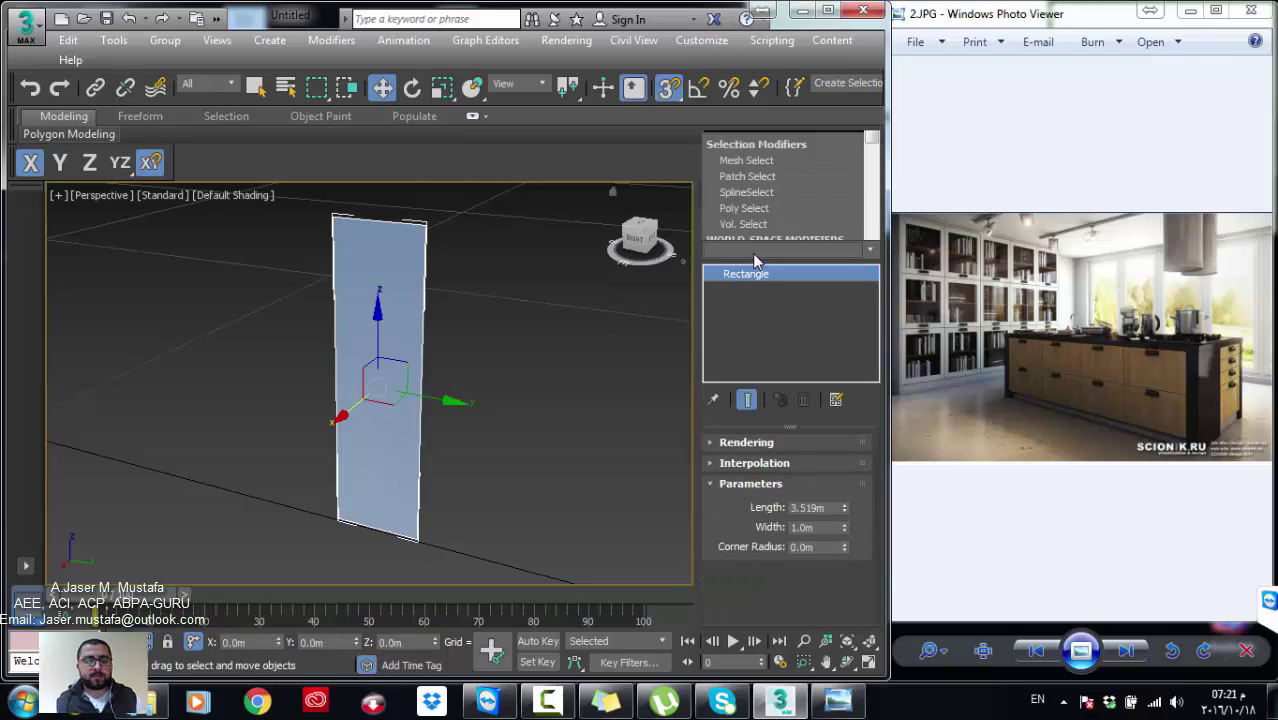
key(e)
click(742, 120)
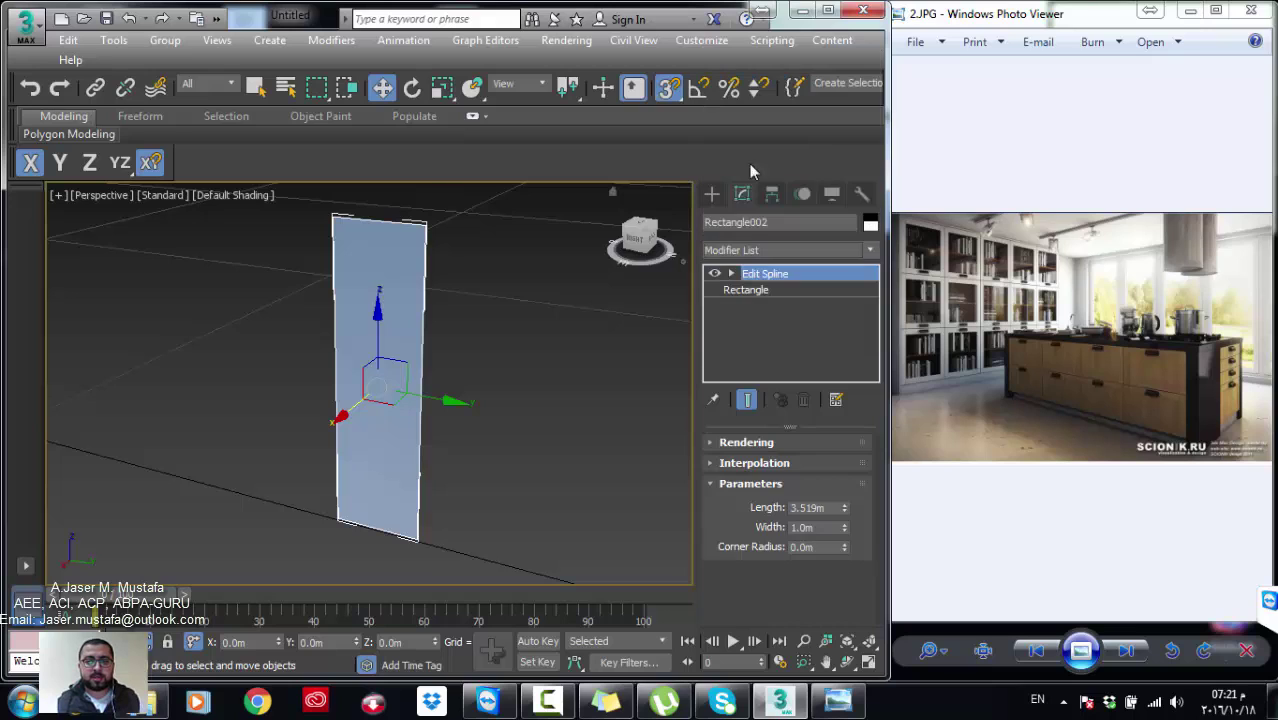
click(812, 473)
scroll(822, 486, down, 2)
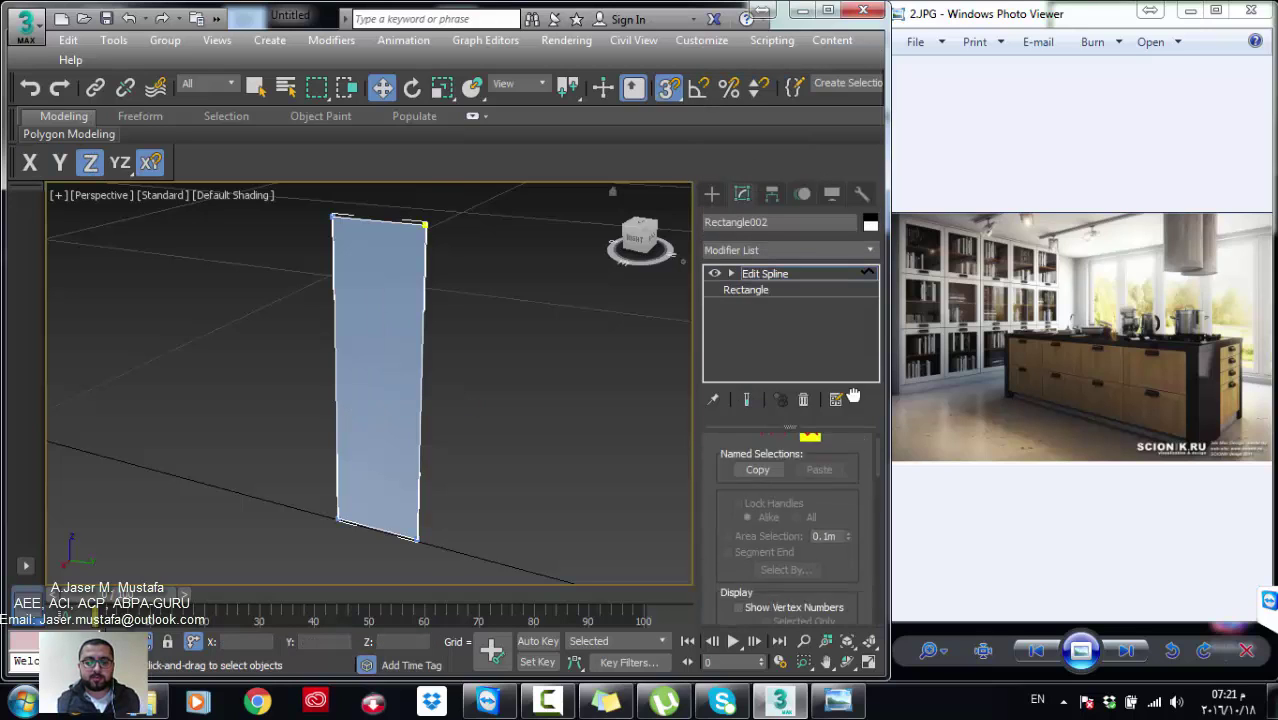
scroll(815, 515, down, 5)
scroll(810, 535, down, 5)
scroll(808, 543, down, 5)
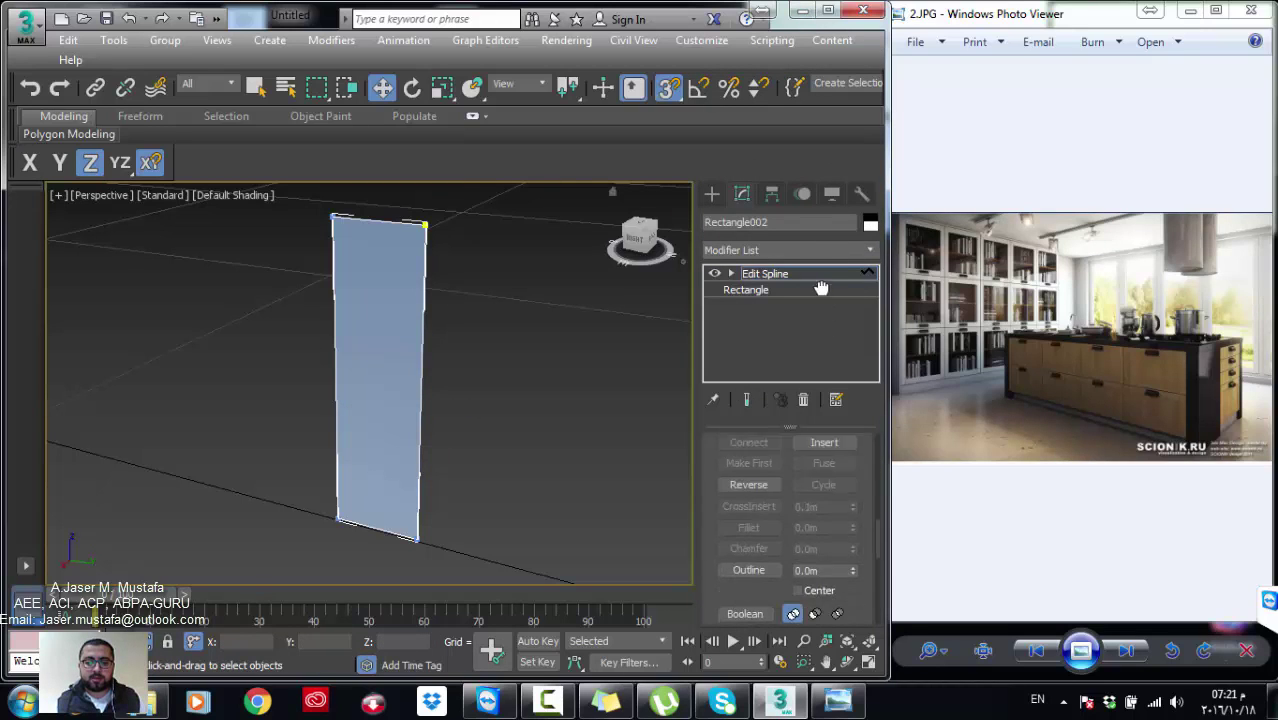
scroll(820, 543, down, 5)
Step: Apply a 0.05 outline, then a -0.05 outline, and nudge the shape sideways
double_click(824, 520)
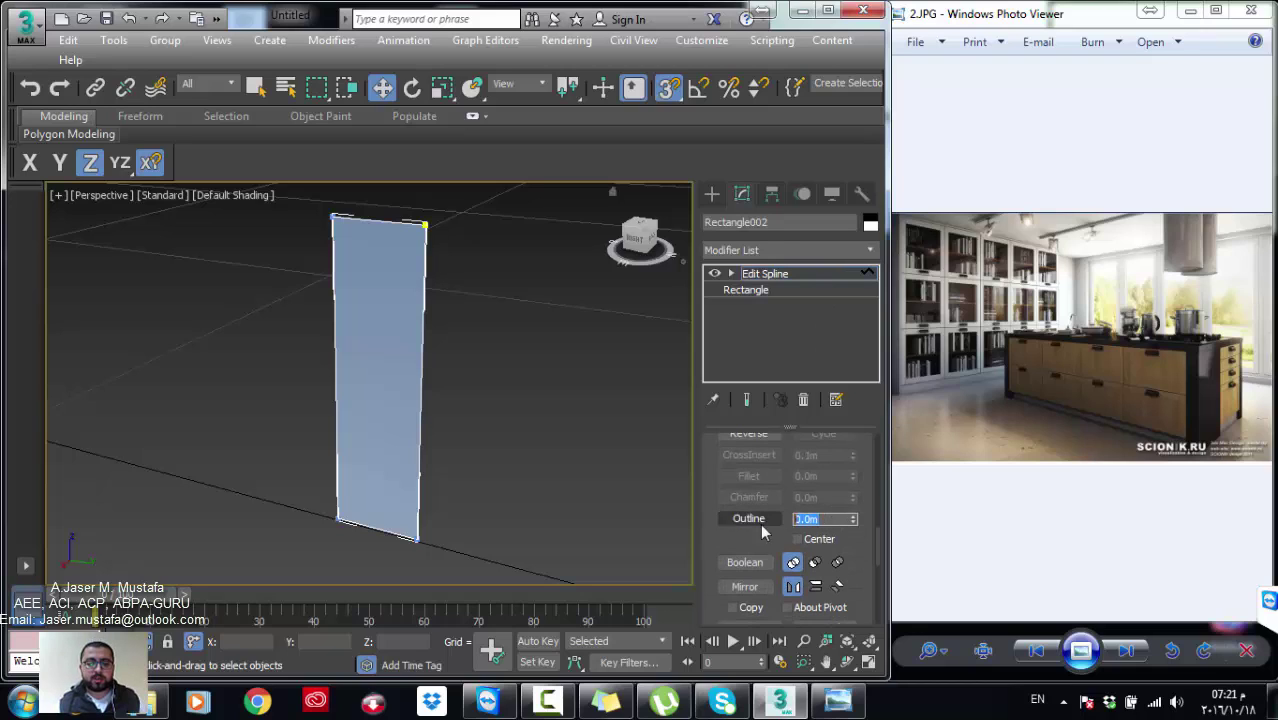
key(BackSpace)
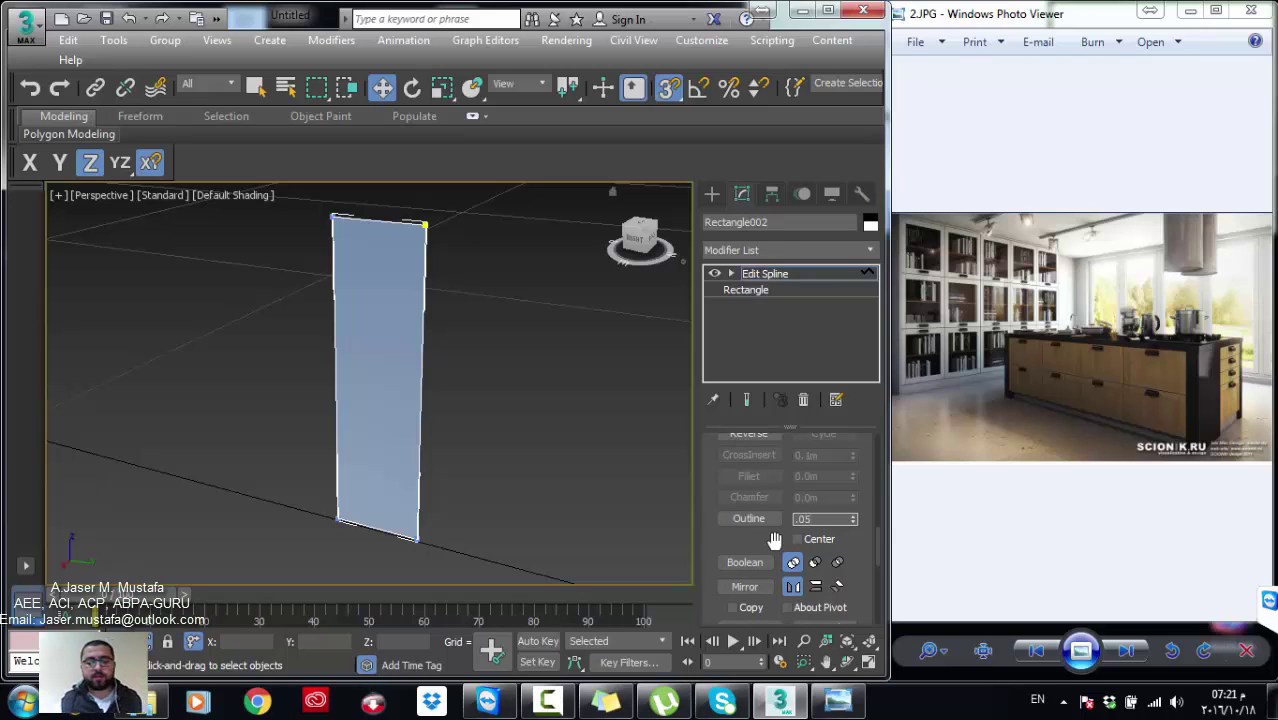
key(Return)
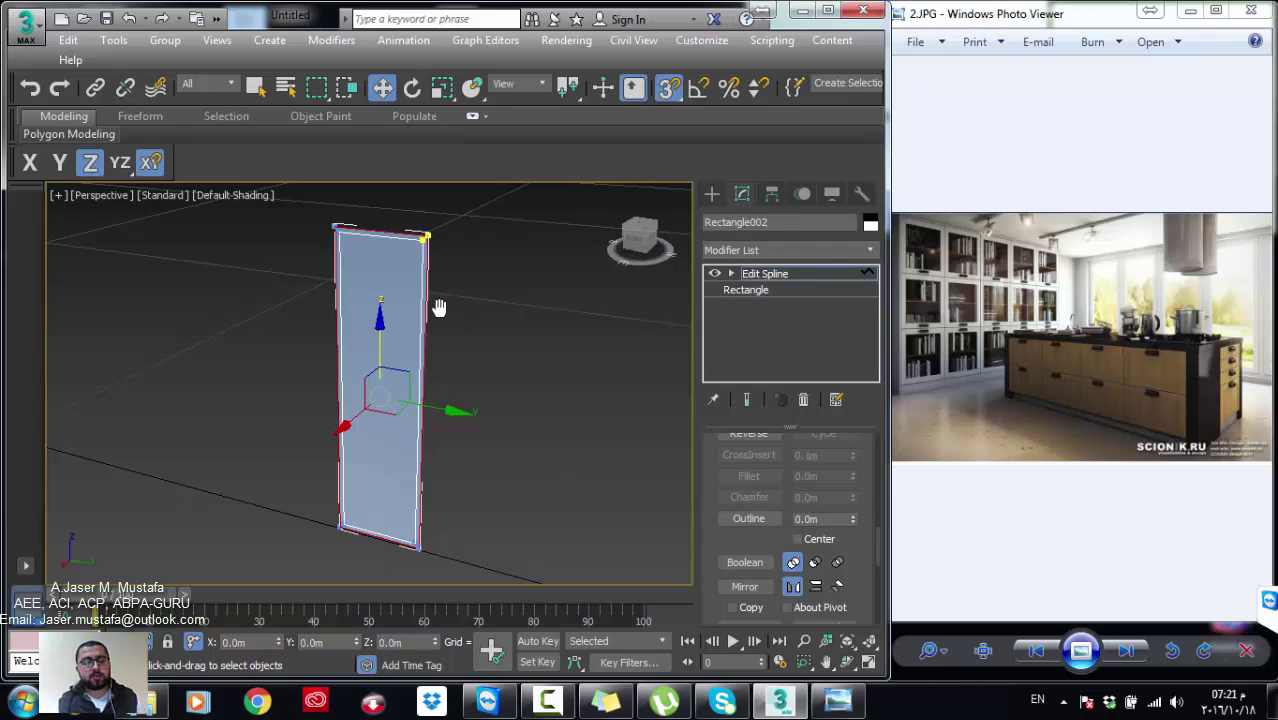
click(822, 518)
text(-.0)
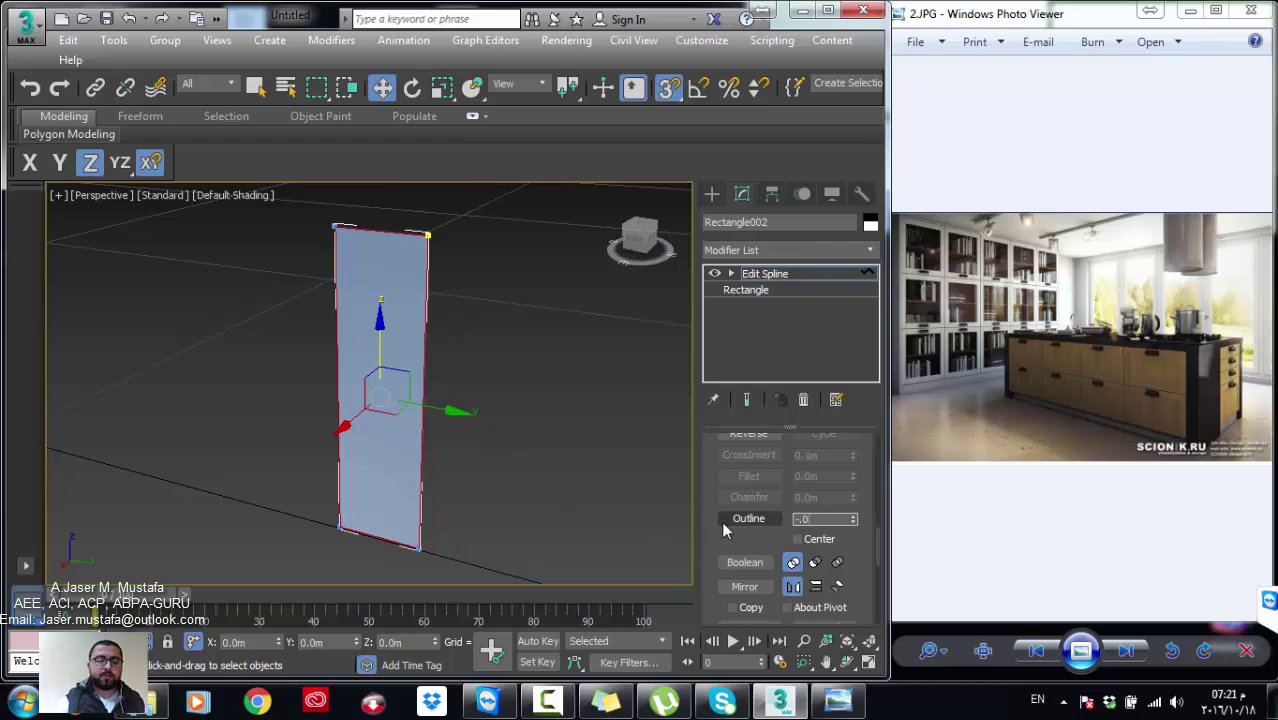
text(5)
key(Return)
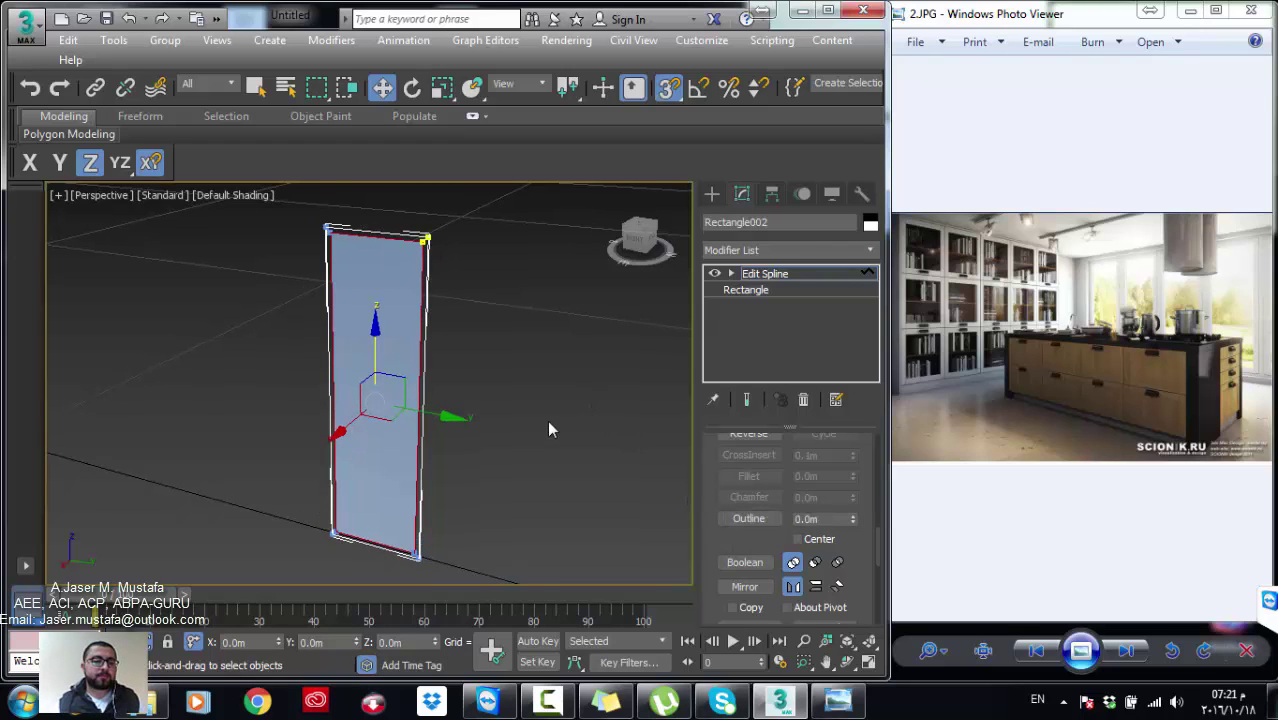
drag(465, 393, 495, 404)
Step: Add an Extrude modifier to the outlined rectangle
click(778, 249)
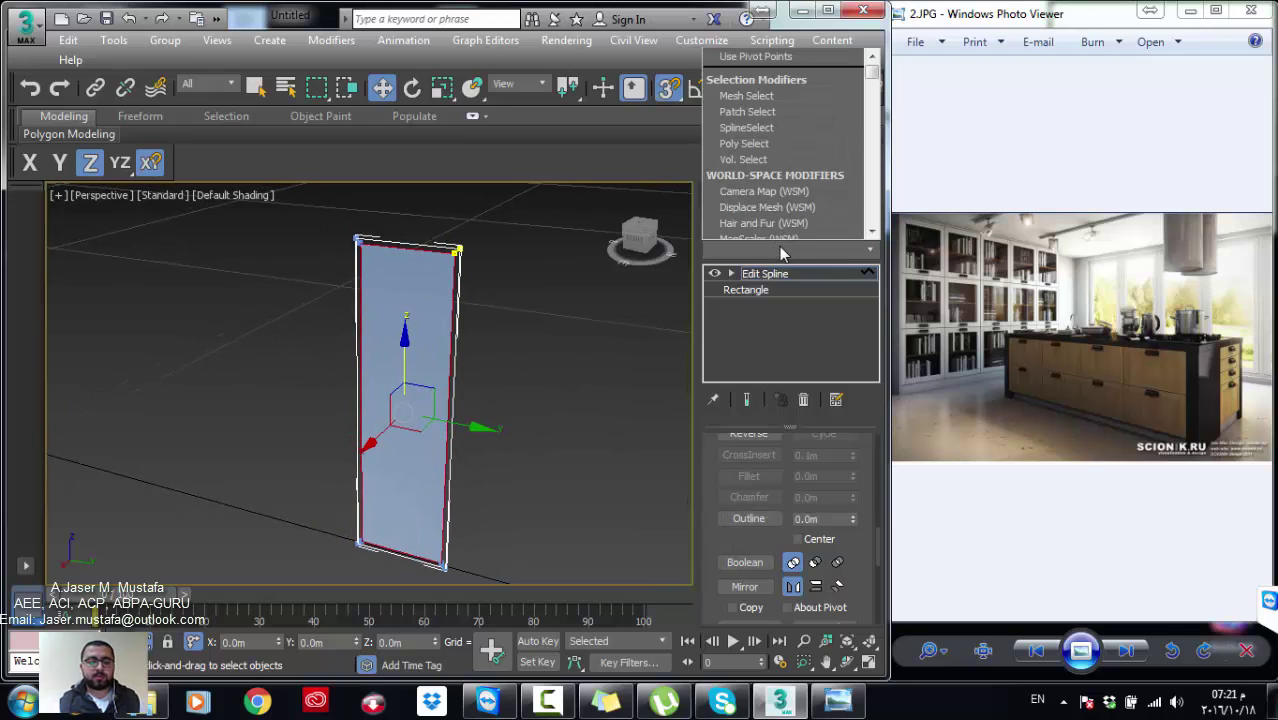
text(ext)
key(Return)
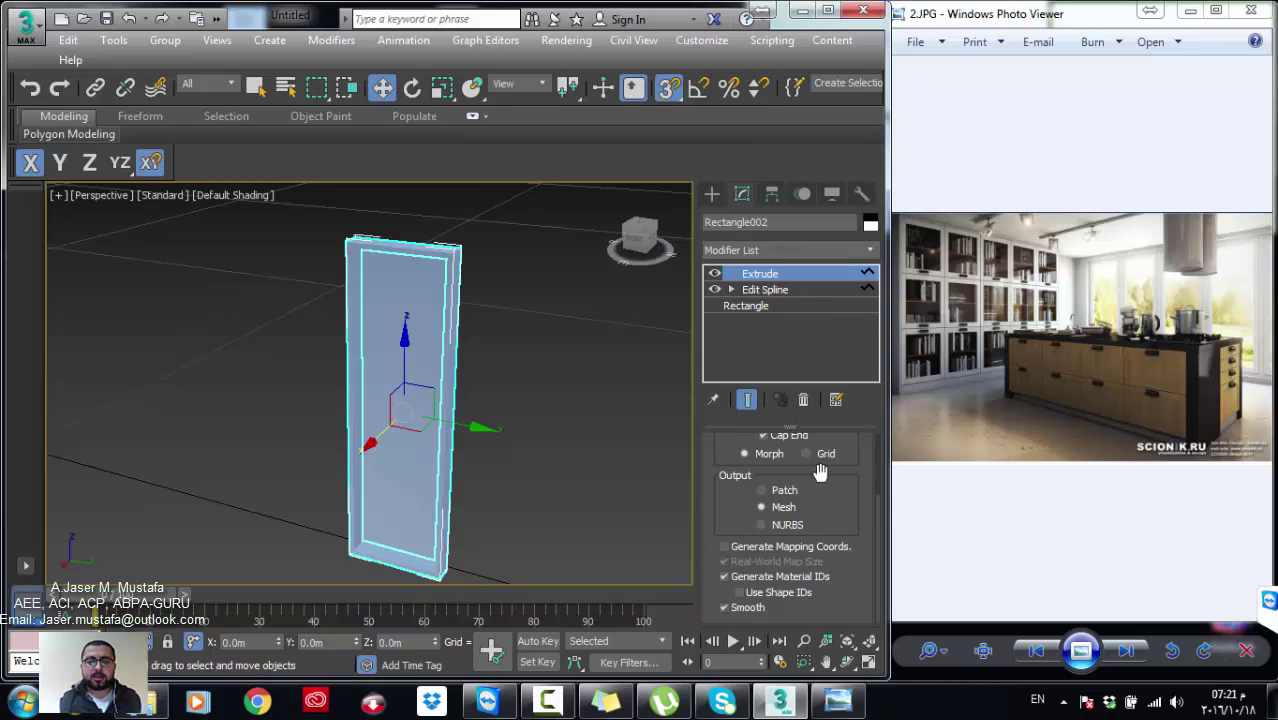
Step: Set the door frame's Extrude Amount to 0.1m
scroll(822, 356, up, 2)
double_click(815, 468)
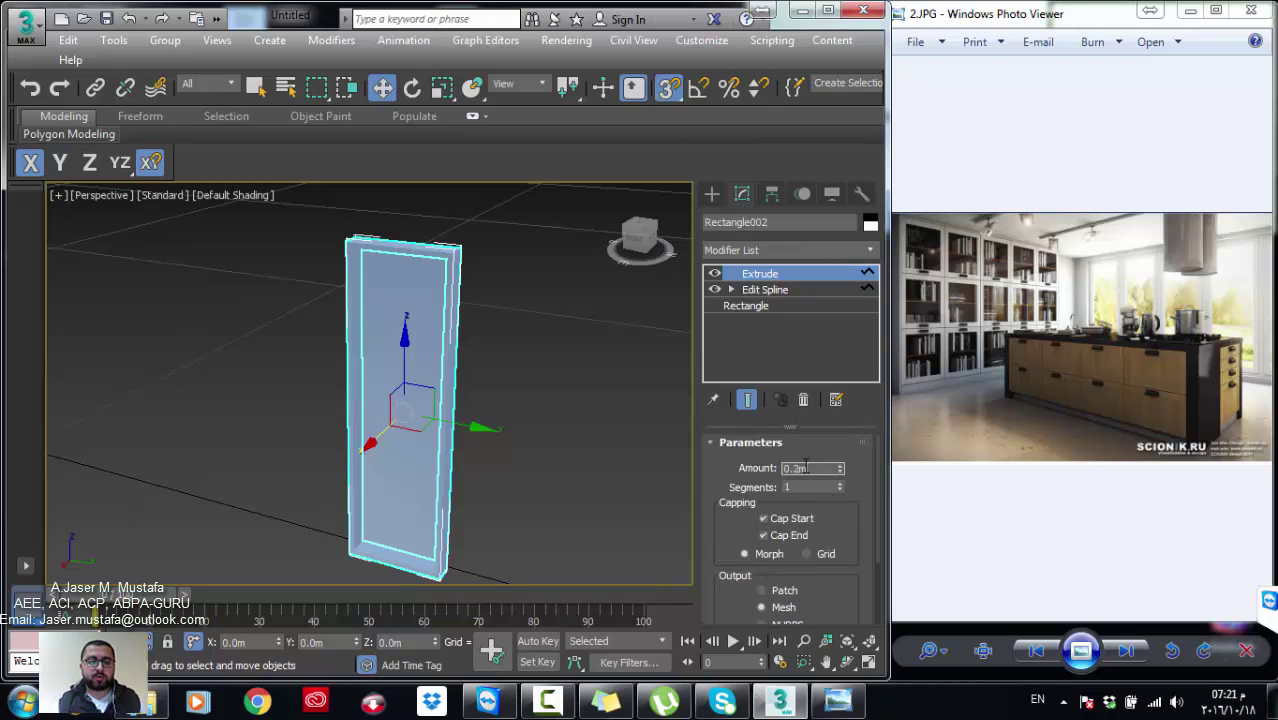
text(0.1)
key(Return)
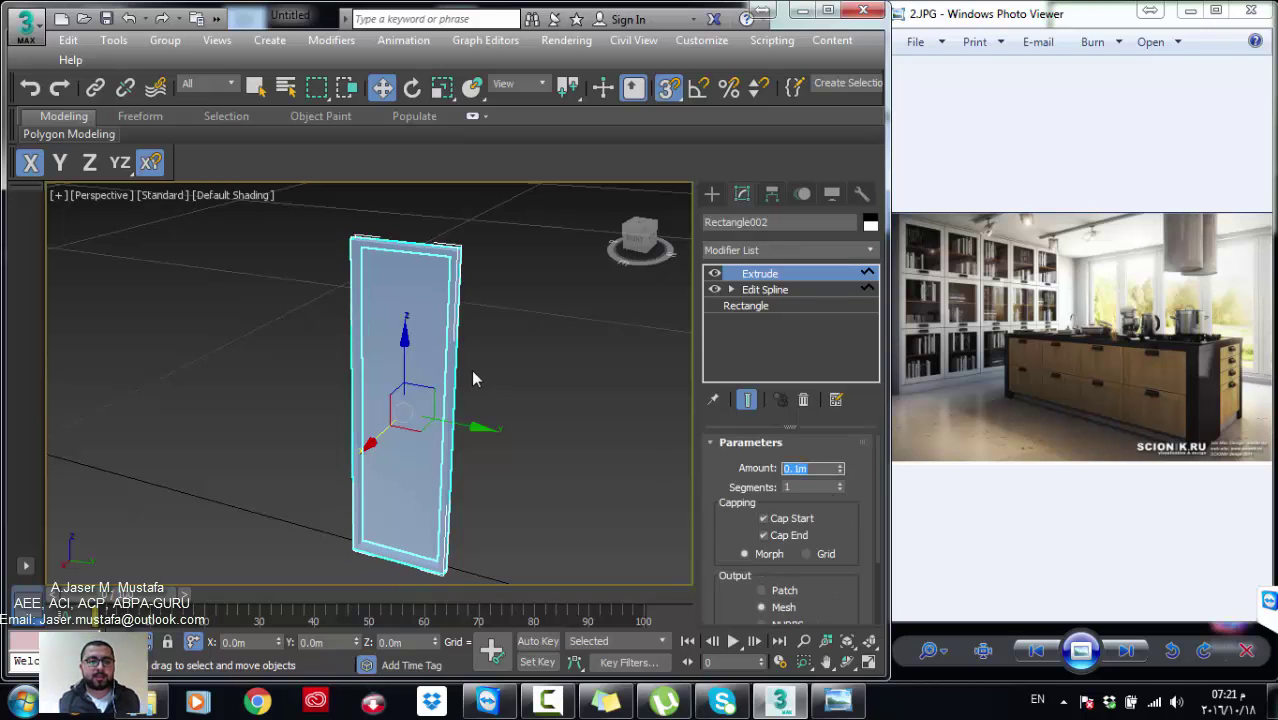
Step: In wireframe Top view with snaps off, move the frame to X -0.052m over the panel
key(t)
key(z)
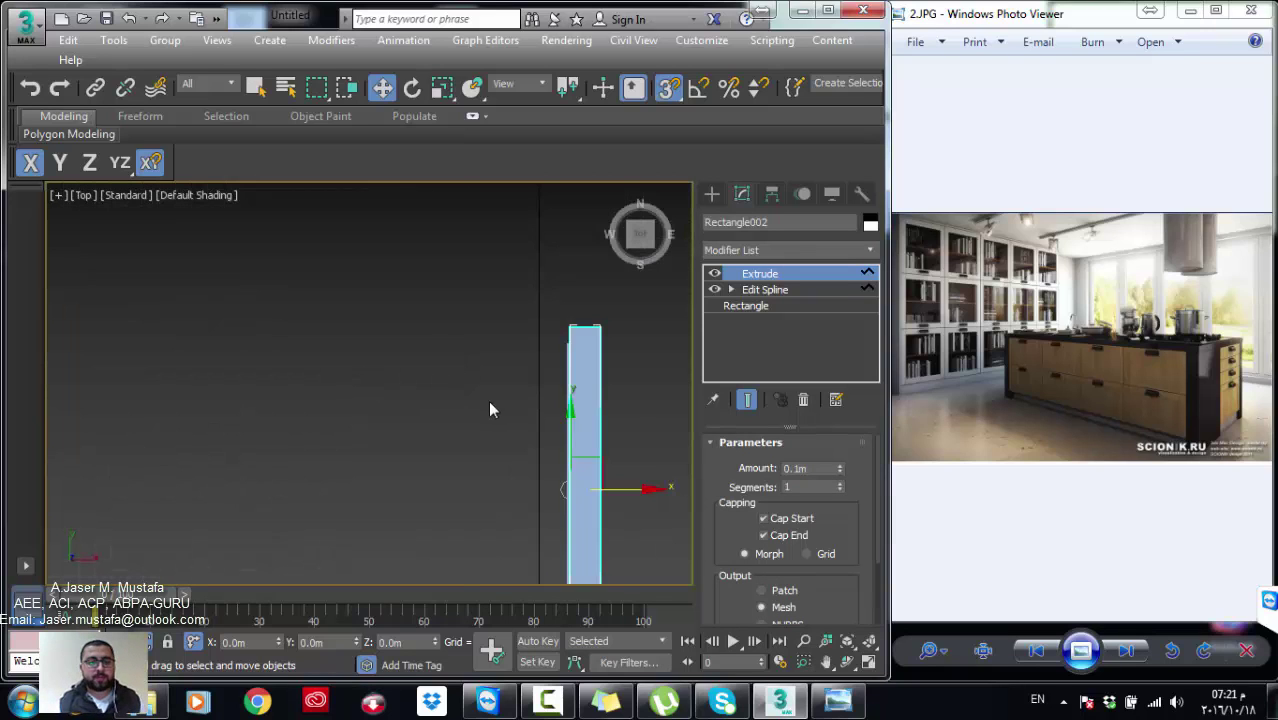
mouse_move(452, 327)
middle_down()
mouse_move(465, 347)
mouse_move(508, 320)
middle_up()
key(F3)
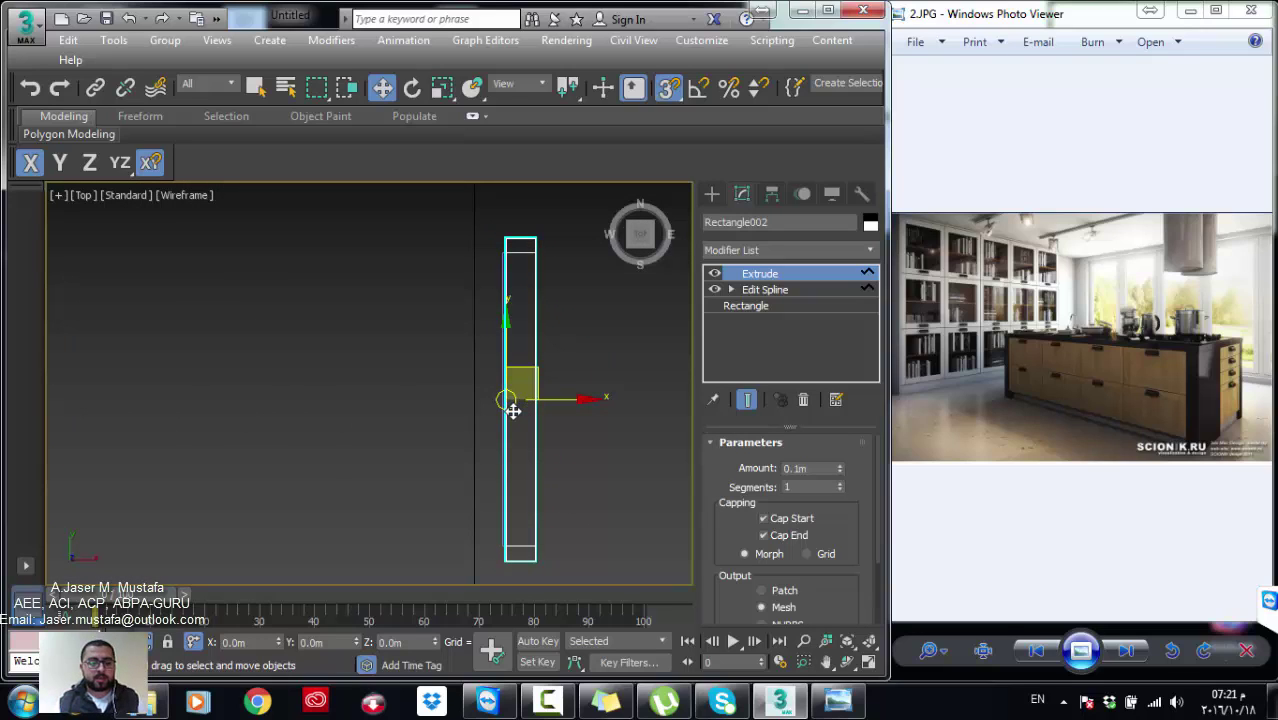
key(s)
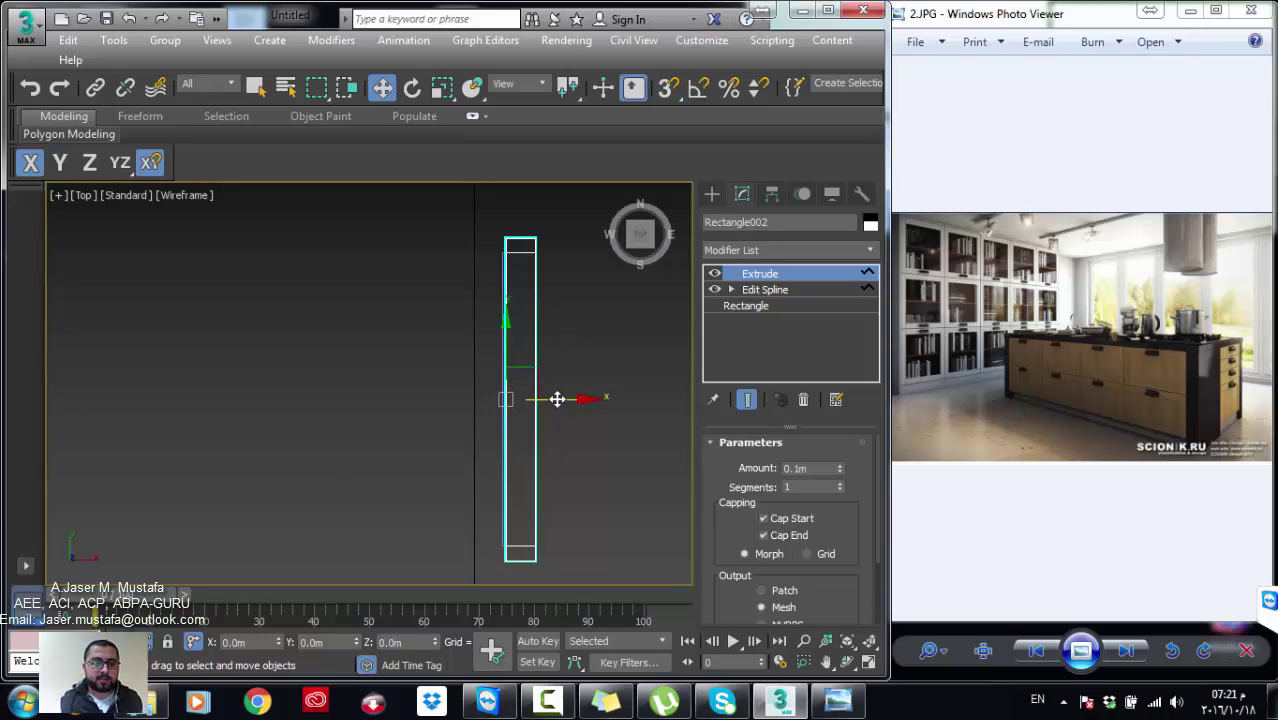
drag(556, 402, 542, 403)
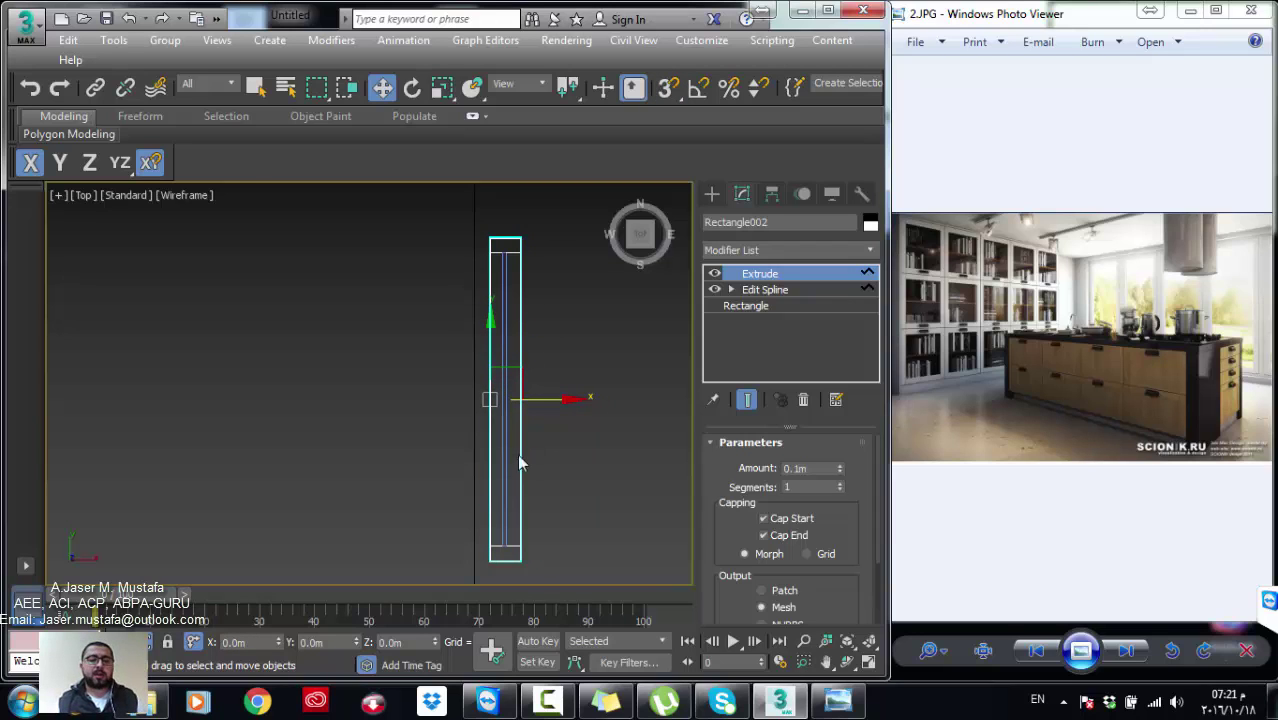
Step: Return to a shaded angled view and select both the frame and the panel
mouse_move(519, 457)
alt+middle_down()
mouse_move(385, 329)
mouse_move(385, 377)
mouse_move(410, 232)
alt+middle_up()
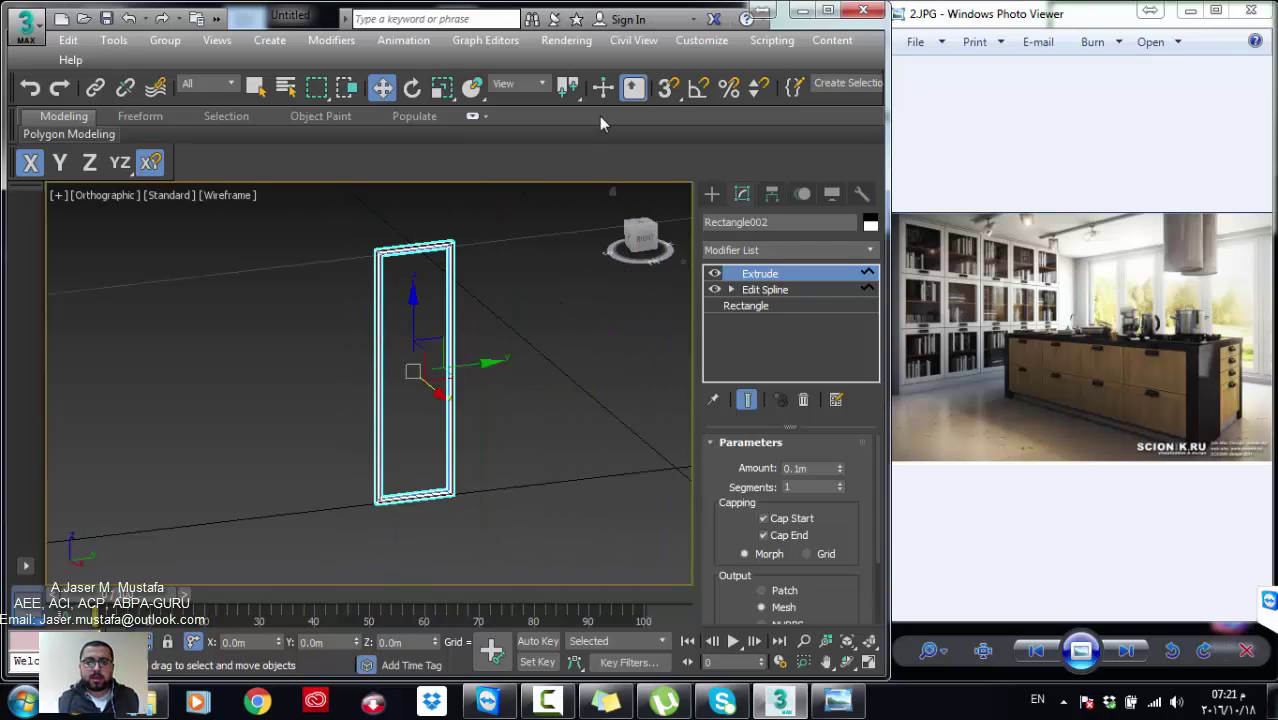
middle_drag(526, 316, 487, 316)
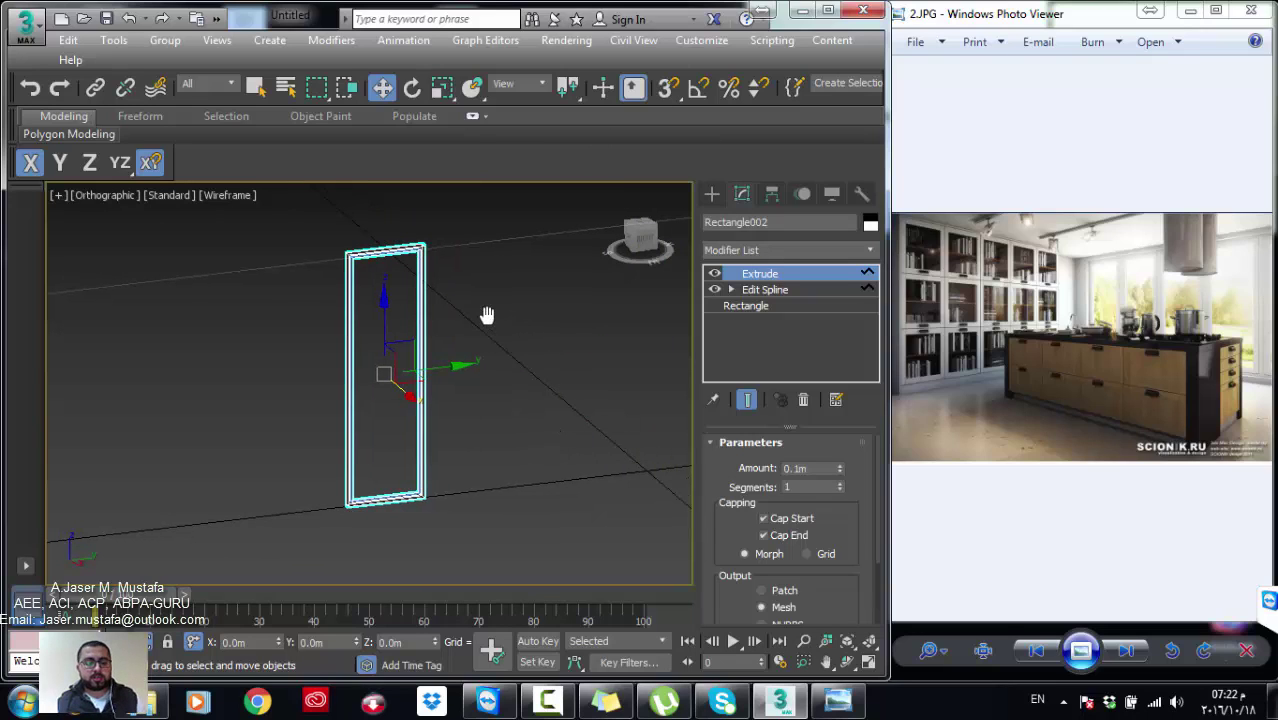
key(F3)
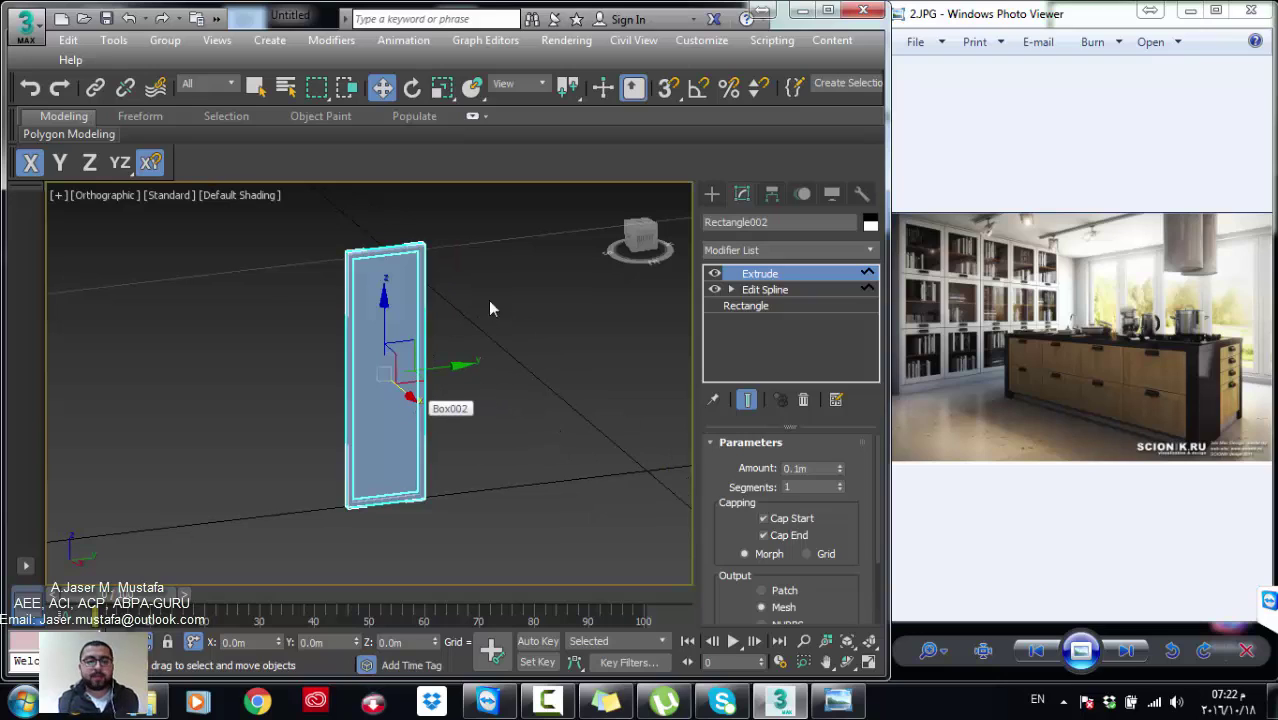
drag(485, 256, 432, 281)
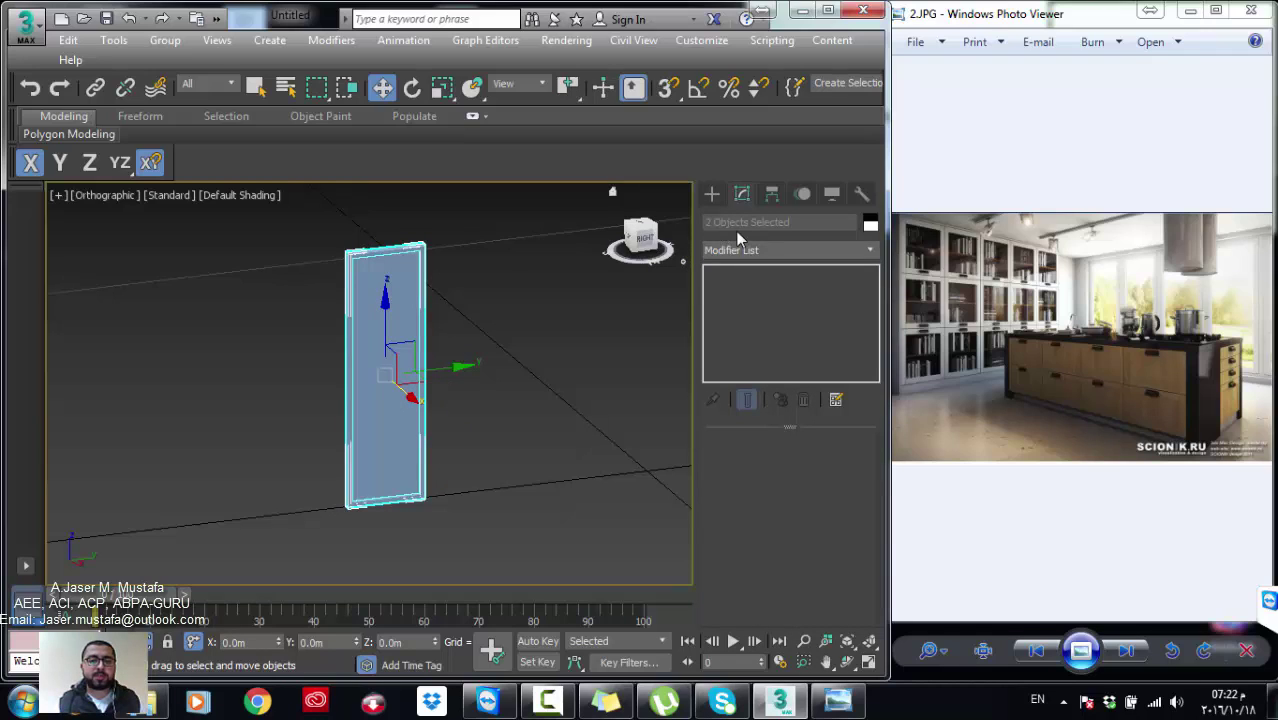
Step: Group the frame and thin pane under the name 'glass panel', then reselect the group
click(166, 41)
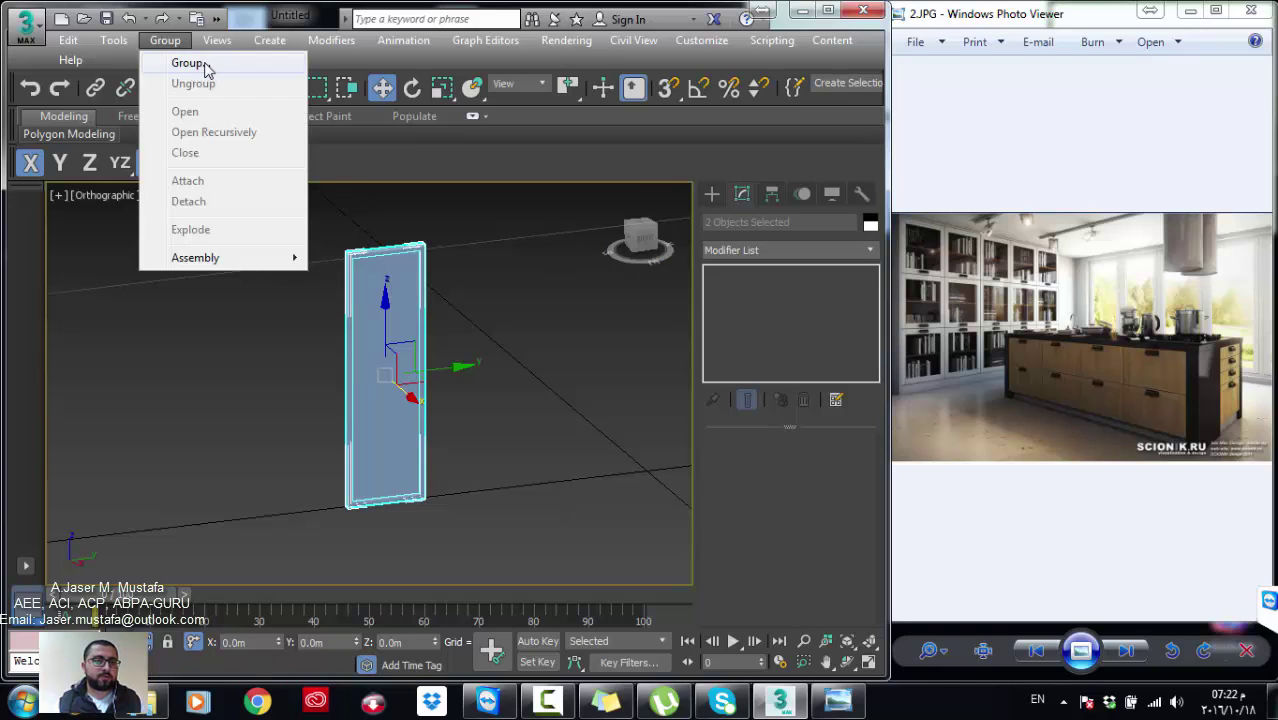
click(206, 66)
drag(467, 276, 695, 254)
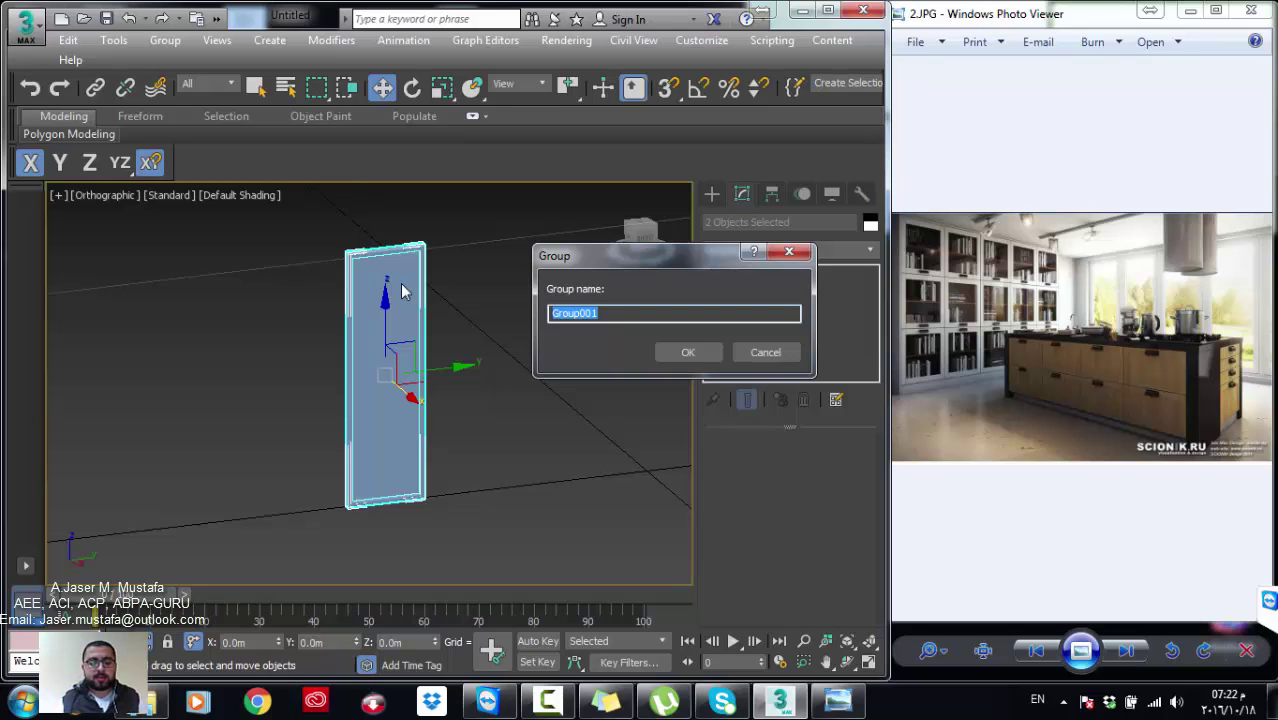
text(glass)
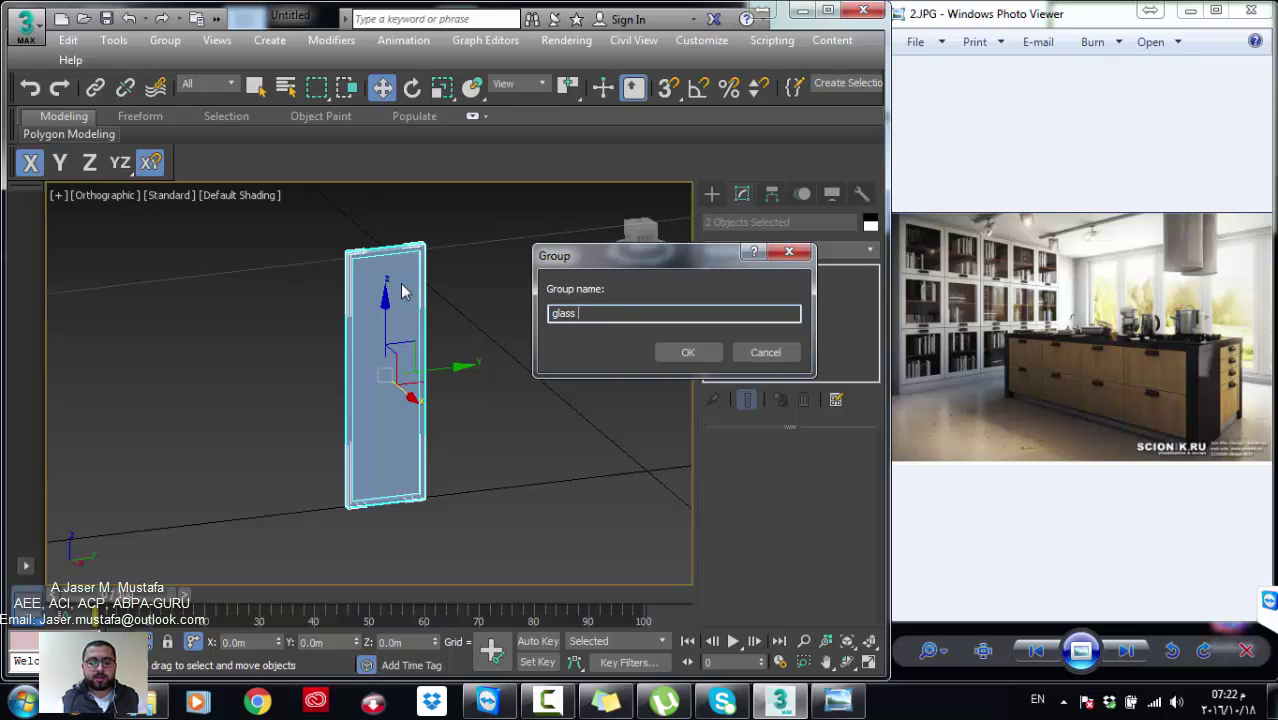
text(a)
text(nel)
click(688, 352)
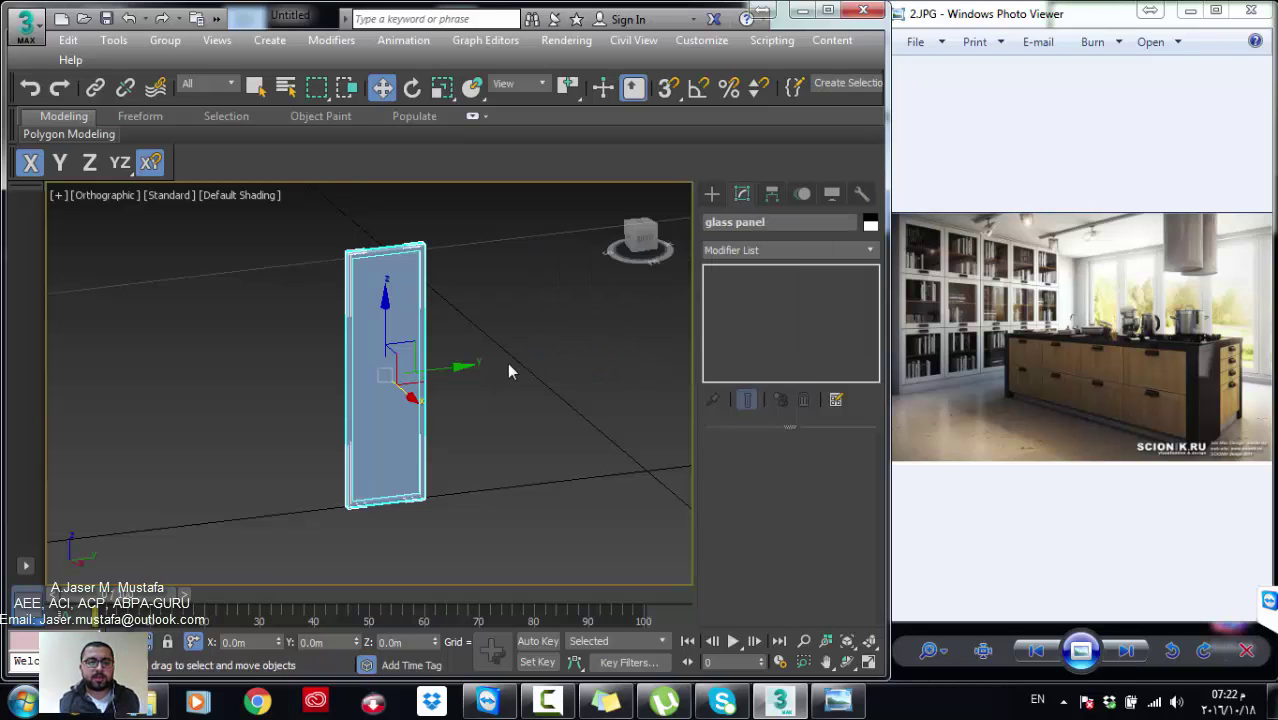
alt+middle_drag(507, 362, 495, 385)
click(430, 293)
click(379, 274)
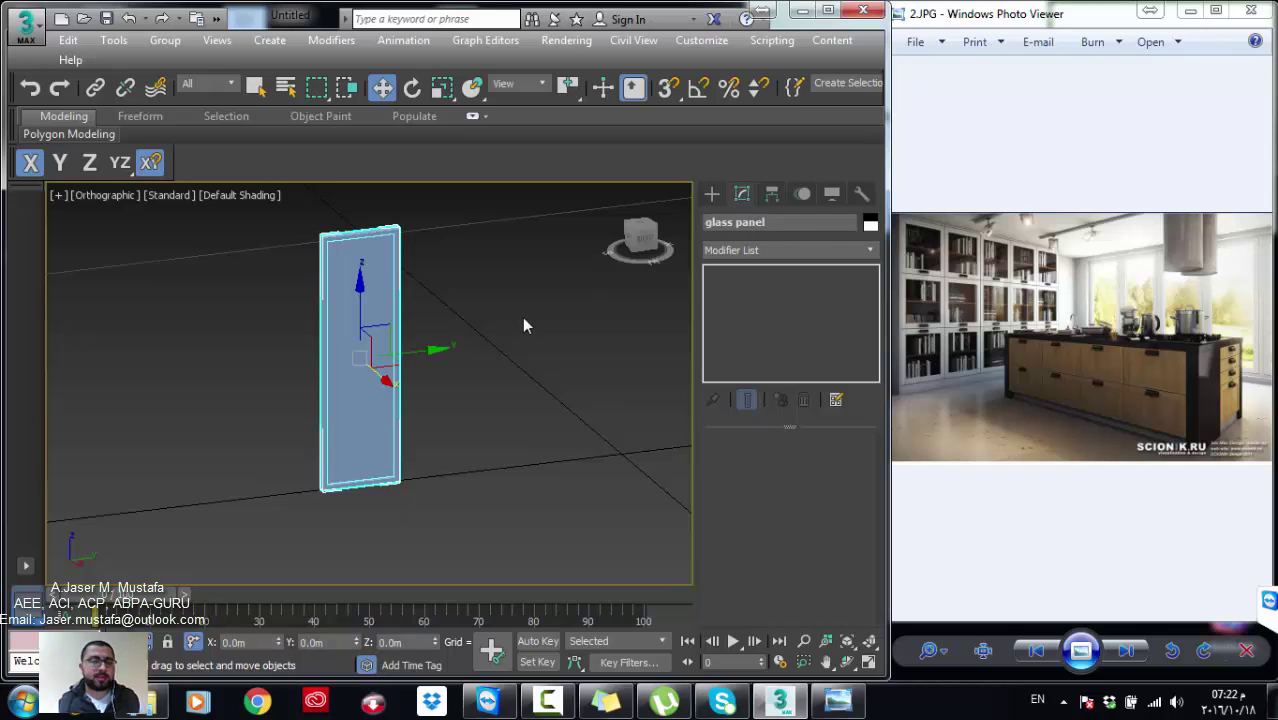
click(176, 42)
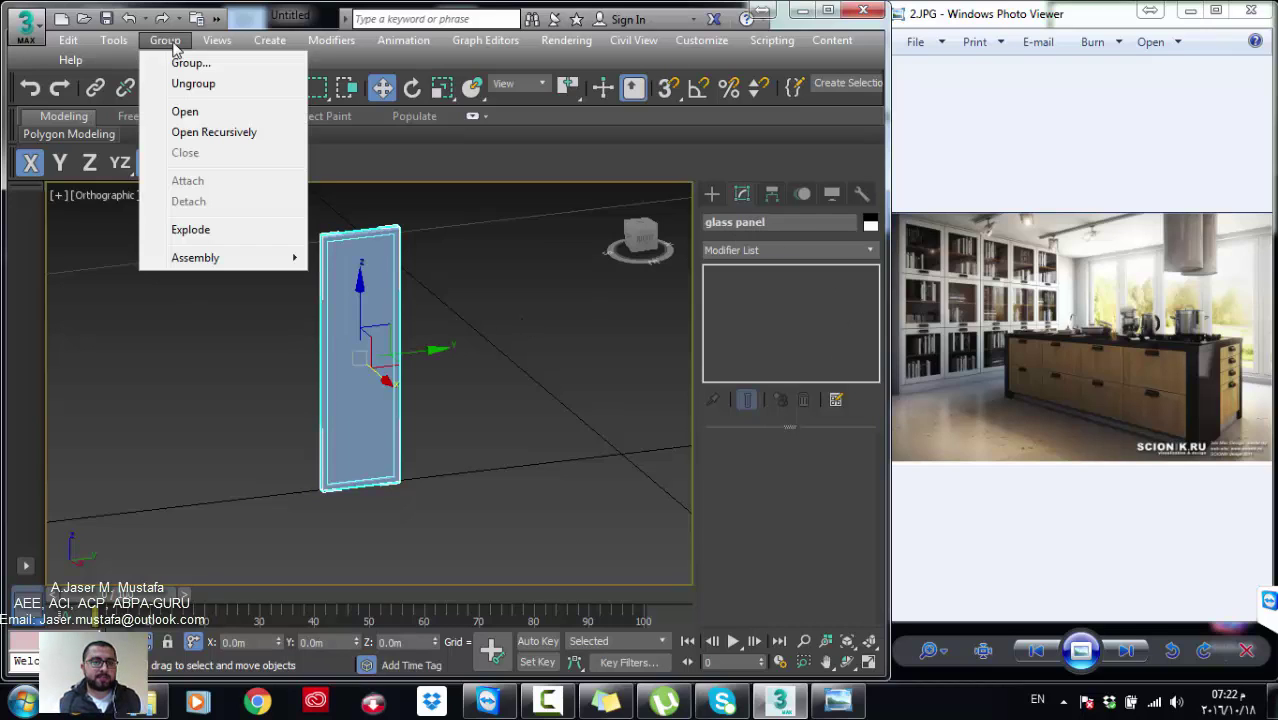
click(190, 110)
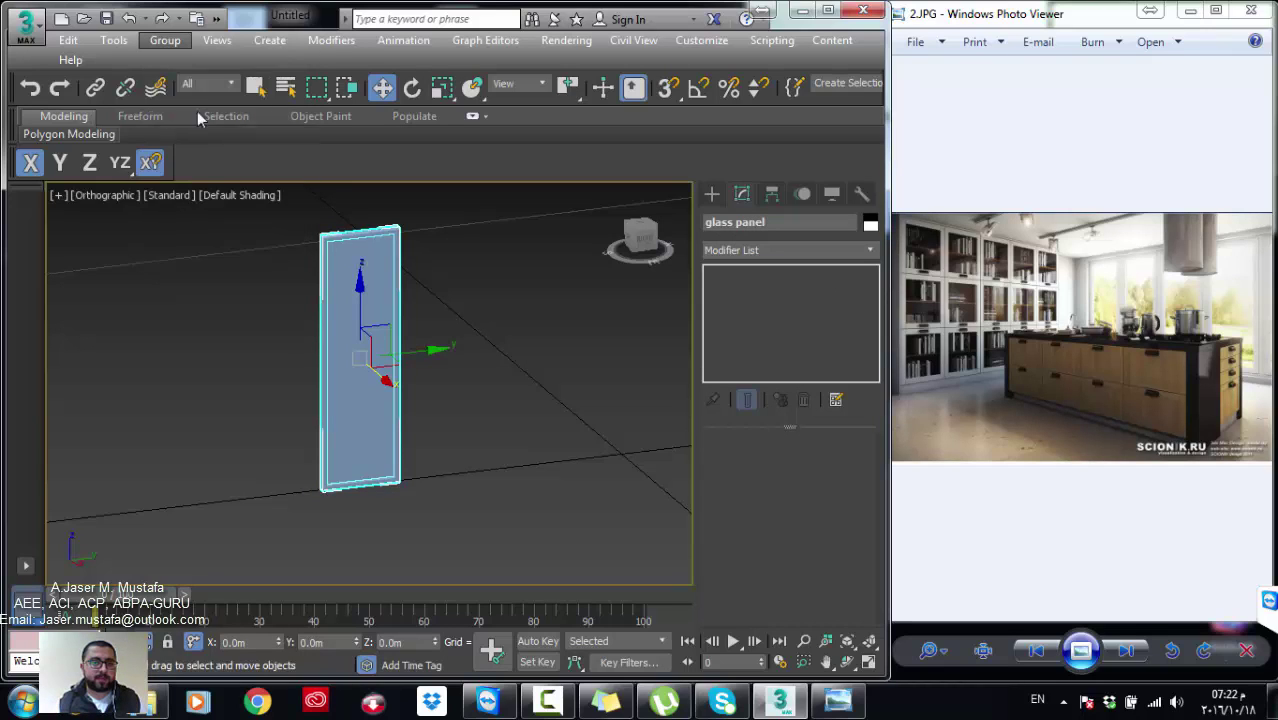
click(365, 258)
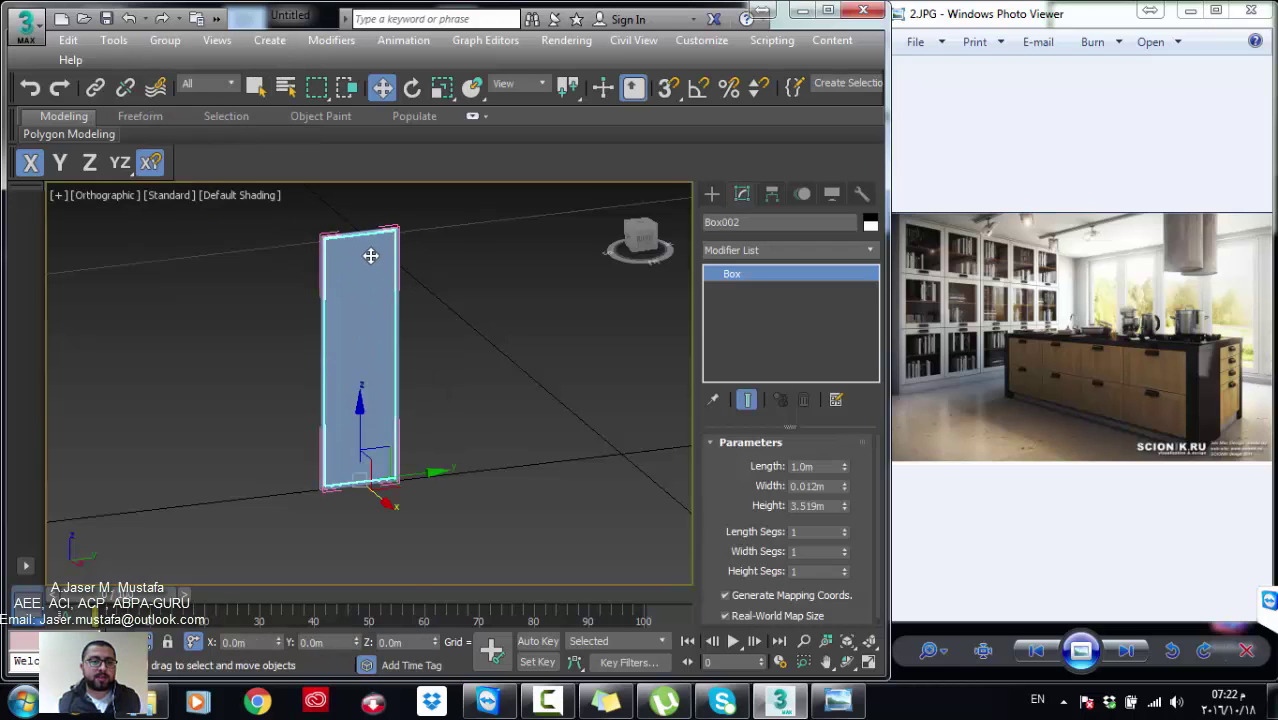
scroll(387, 238, up, 3)
scroll(428, 217, up, 3)
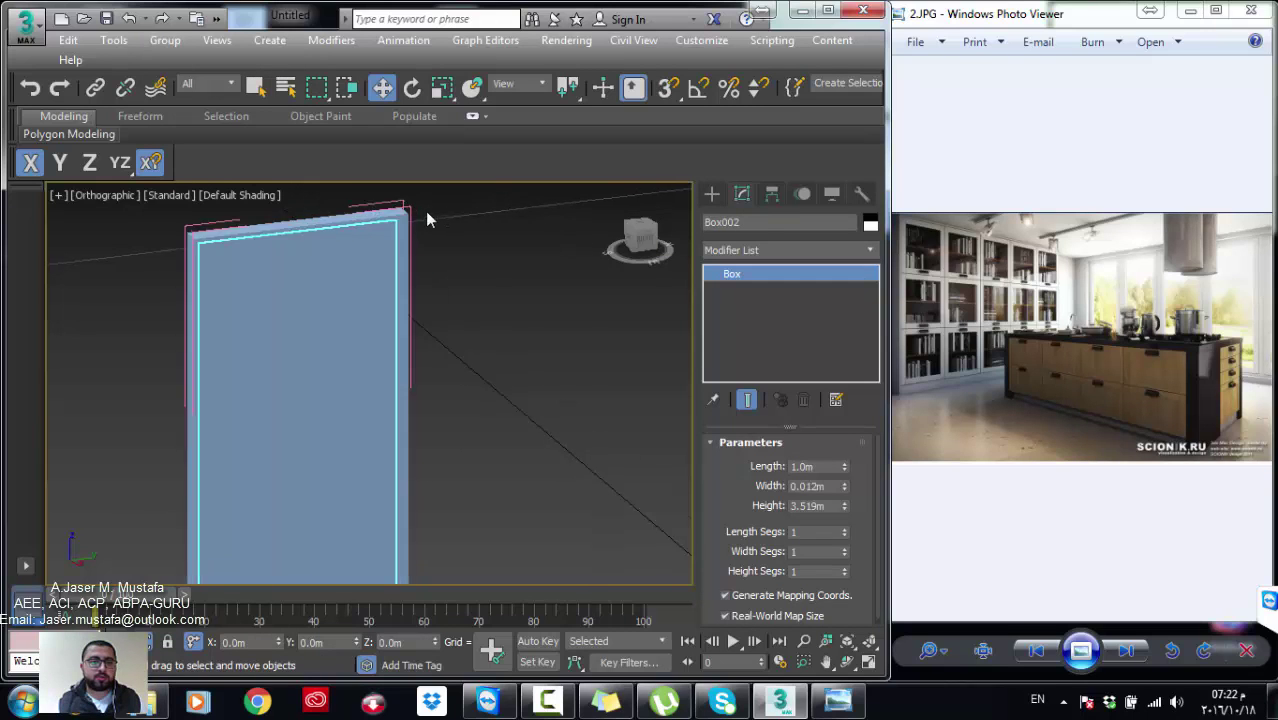
click(385, 217)
click(760, 273)
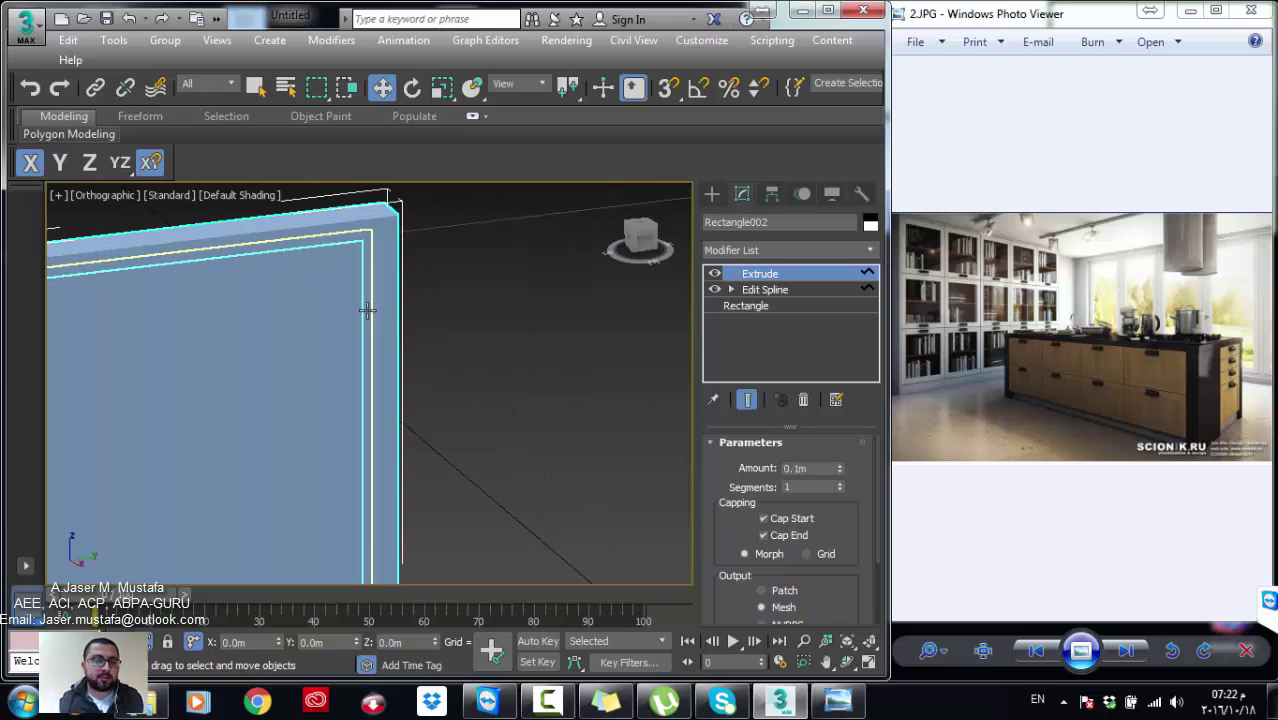
scroll(357, 311, down, 4)
middle_drag(357, 311, 397, 288)
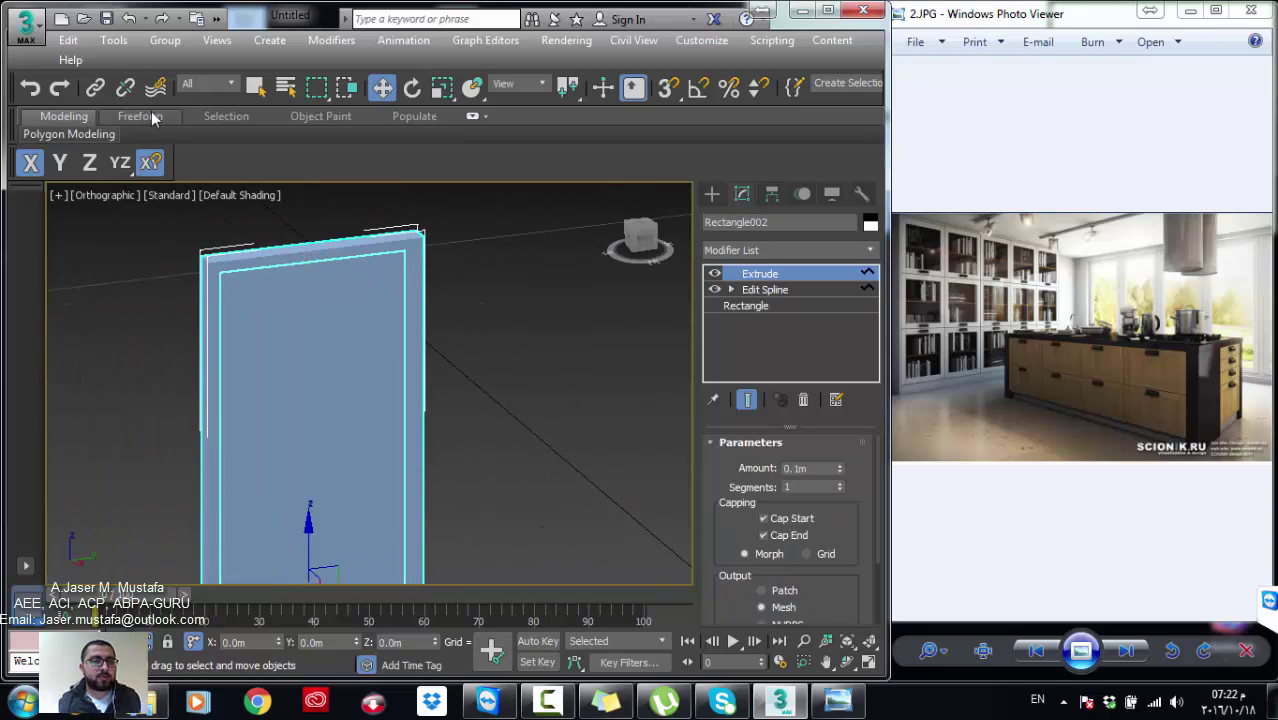
click(165, 40)
click(205, 153)
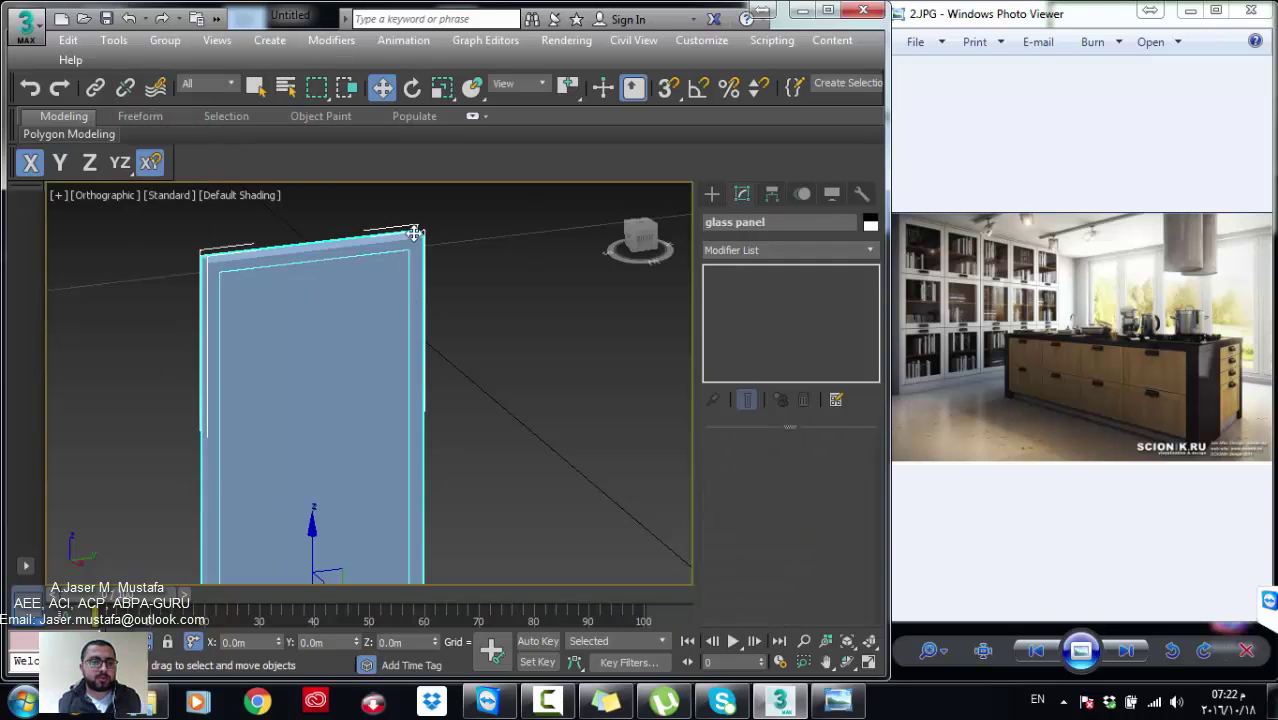
scroll(318, 328, down, 2)
middle_drag(318, 328, 312, 306)
scroll(404, 398, down, 2)
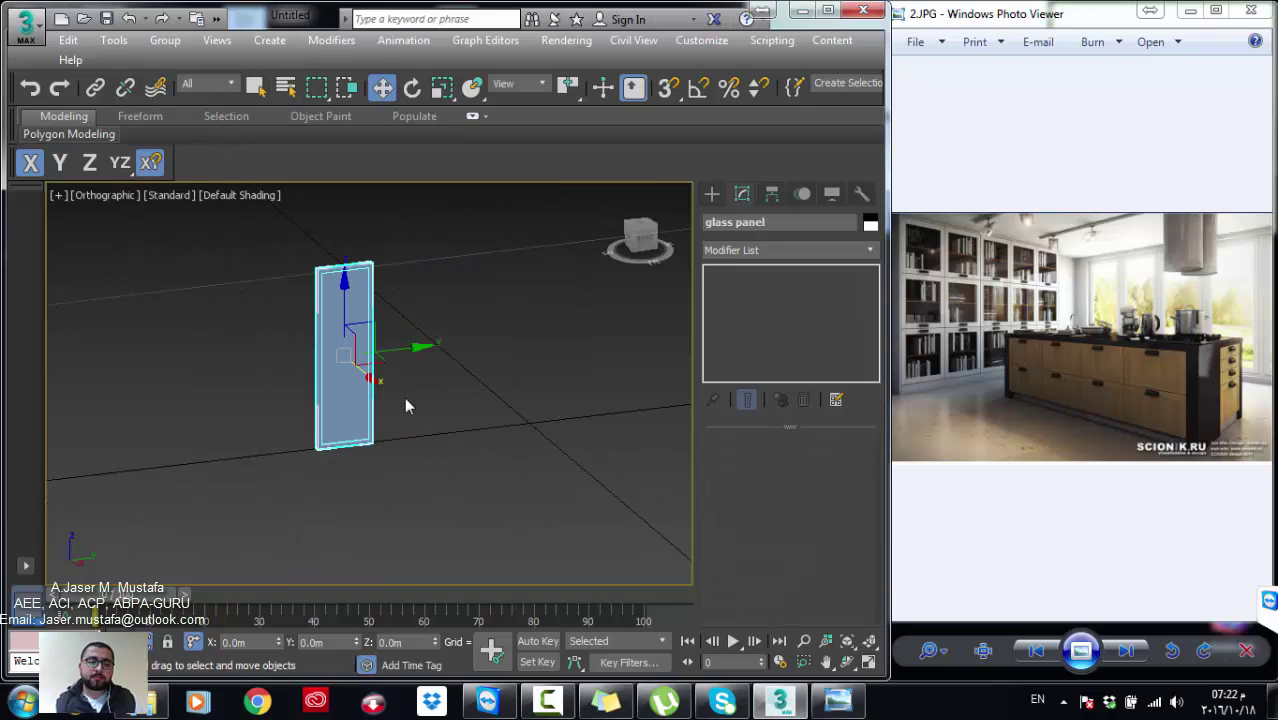
middle_drag(404, 397, 445, 453)
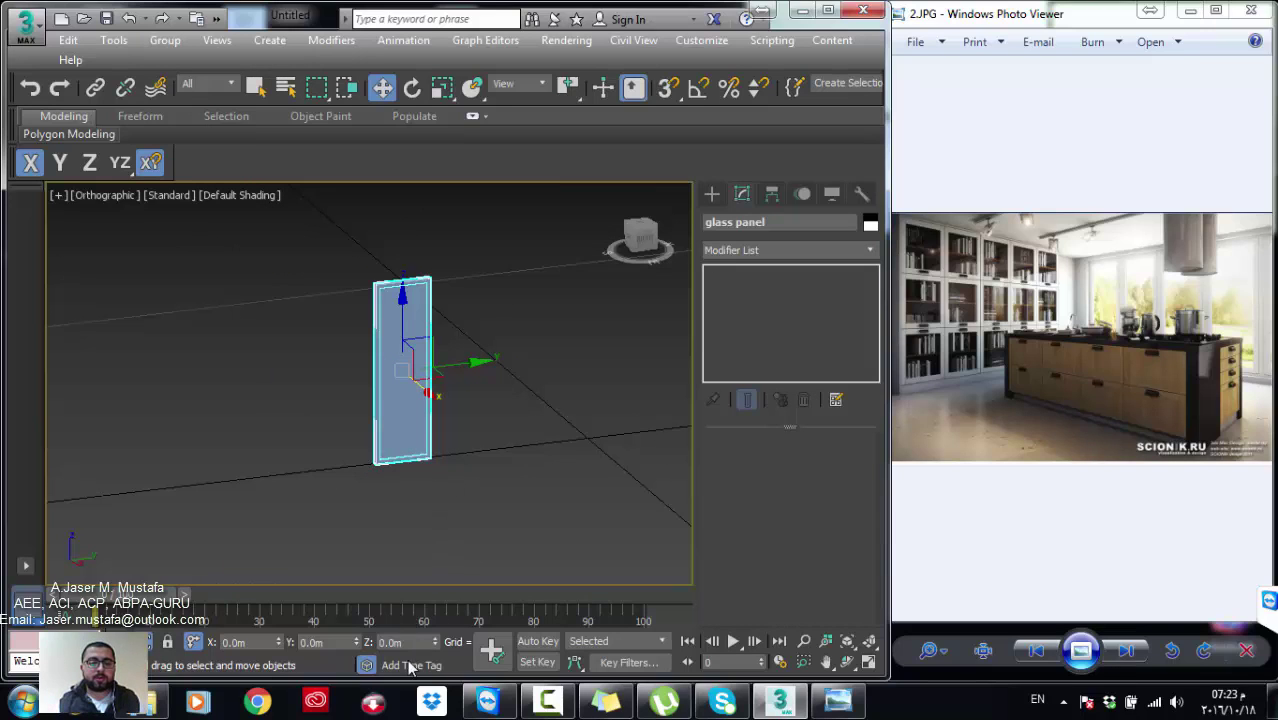
Step: End isolation to show the whole island, then switch to a wireframe Top view
right_click(277, 405)
click(305, 255)
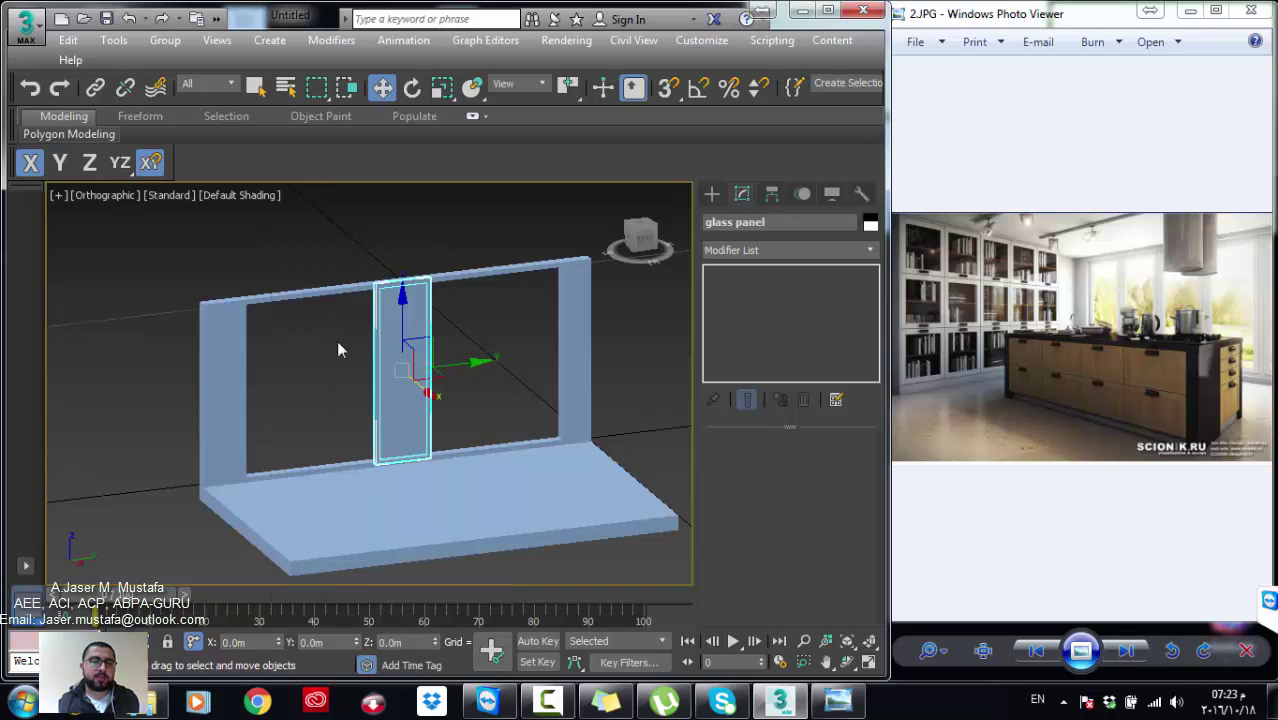
scroll(365, 445, up, 5)
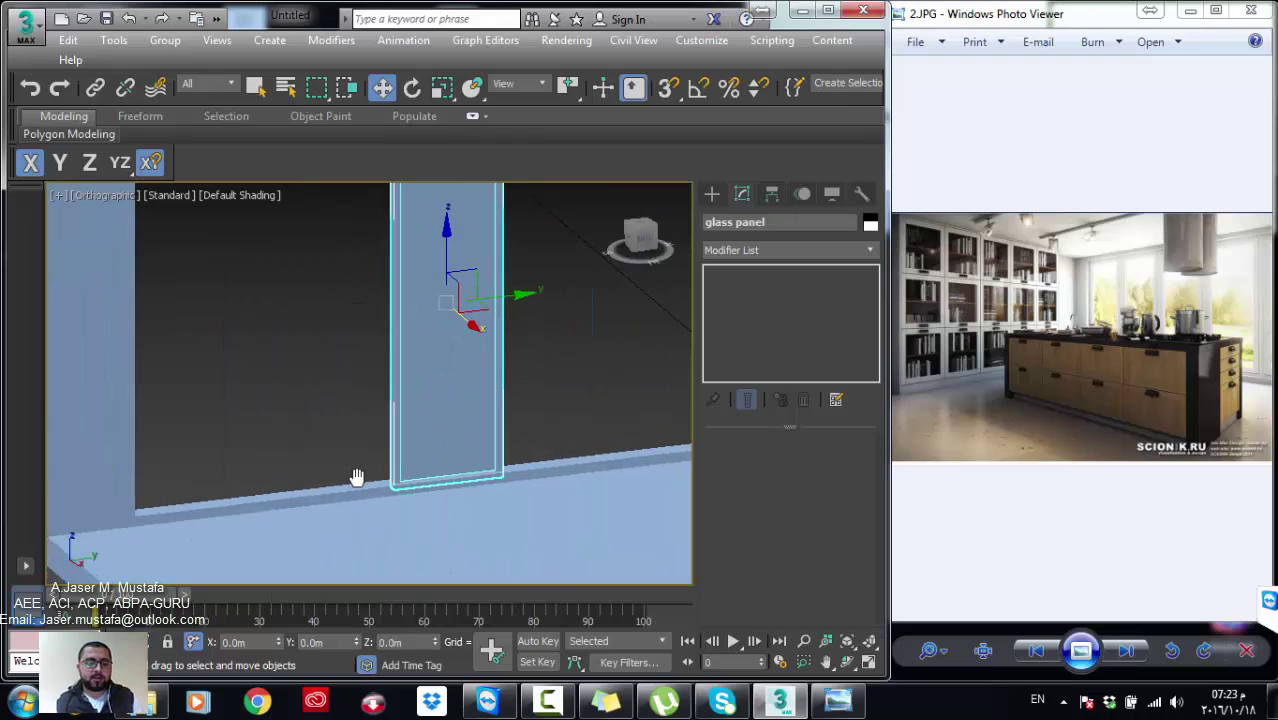
key(t)
key(F3)
scroll(369, 331, down, 3)
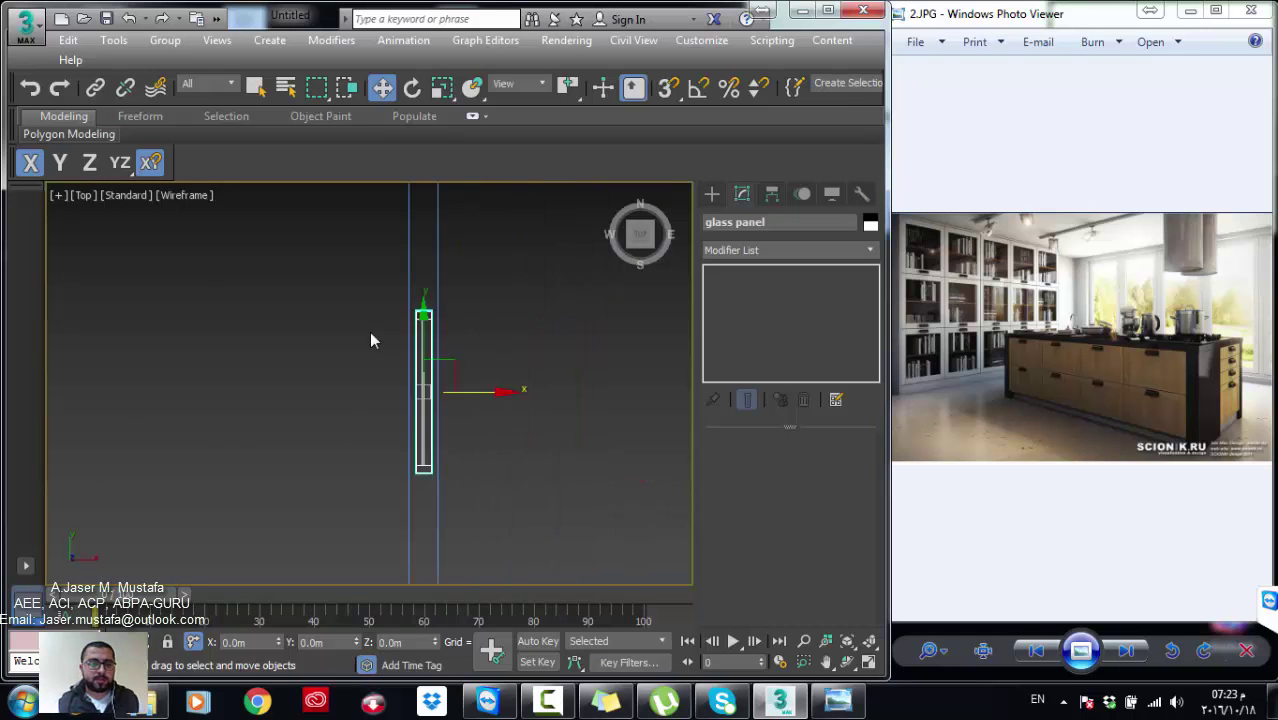
scroll(398, 390, down, 3)
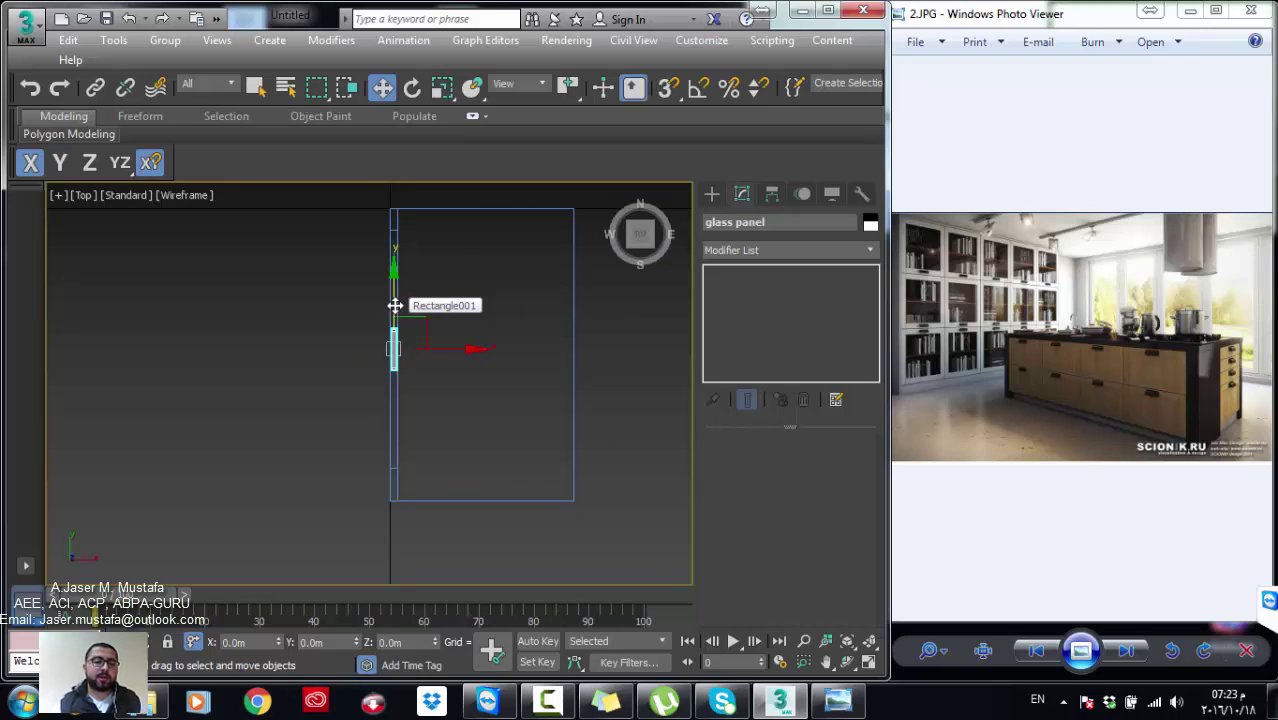
scroll(395, 305, up, 3)
scroll(382, 331, up, 2)
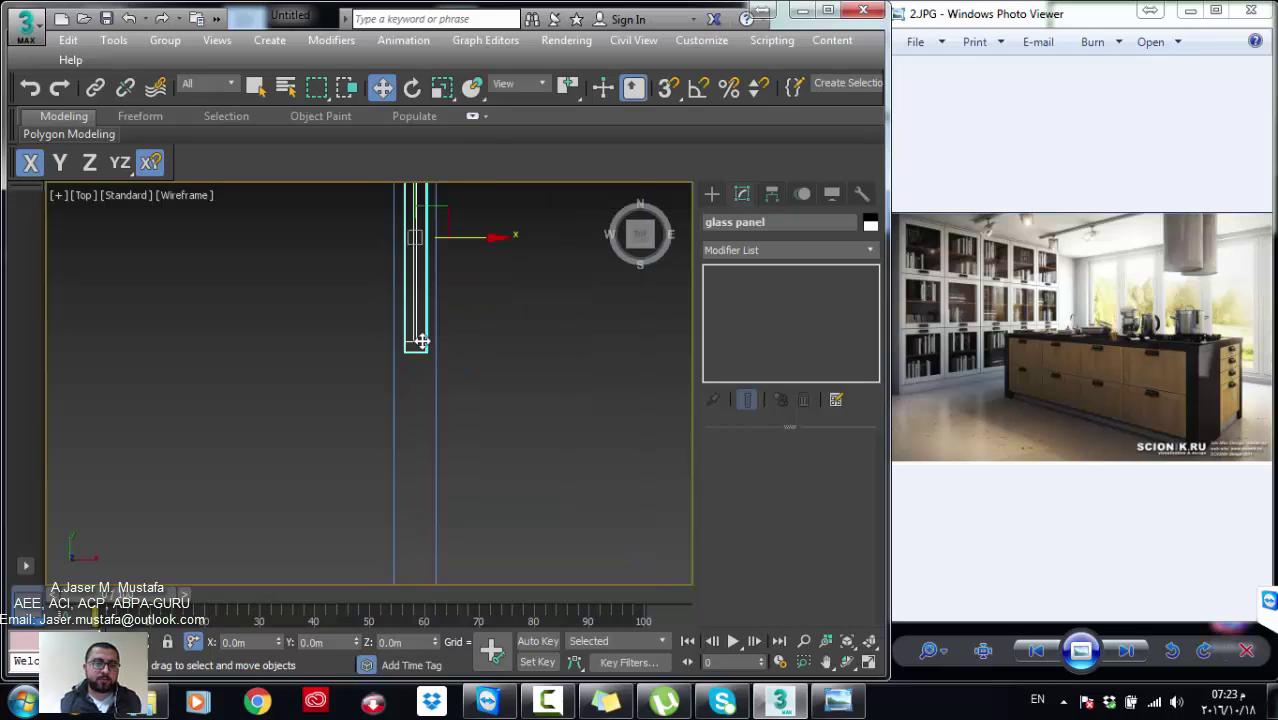
Step: With 3D Snaps on and Y constrained, snap the glass panel onto the Rectangle001 frame
click(396, 365)
scroll(395, 400, down, 1)
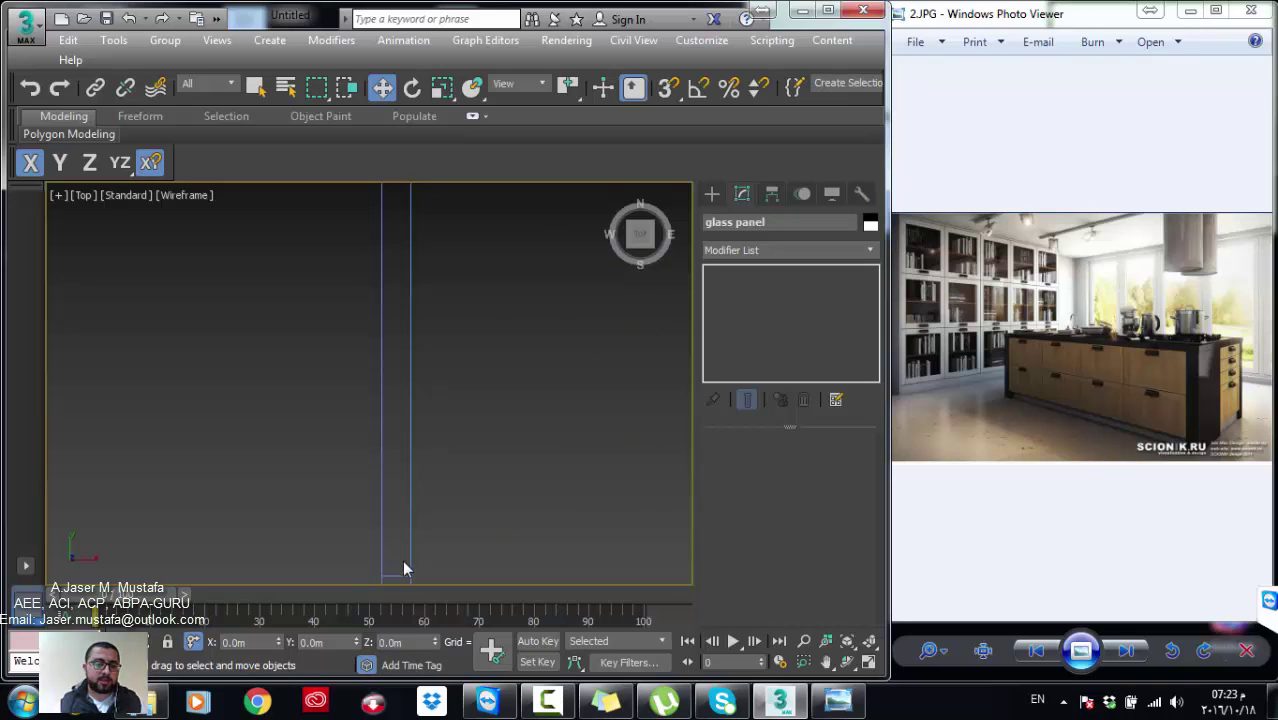
drag(404, 568, 402, 336)
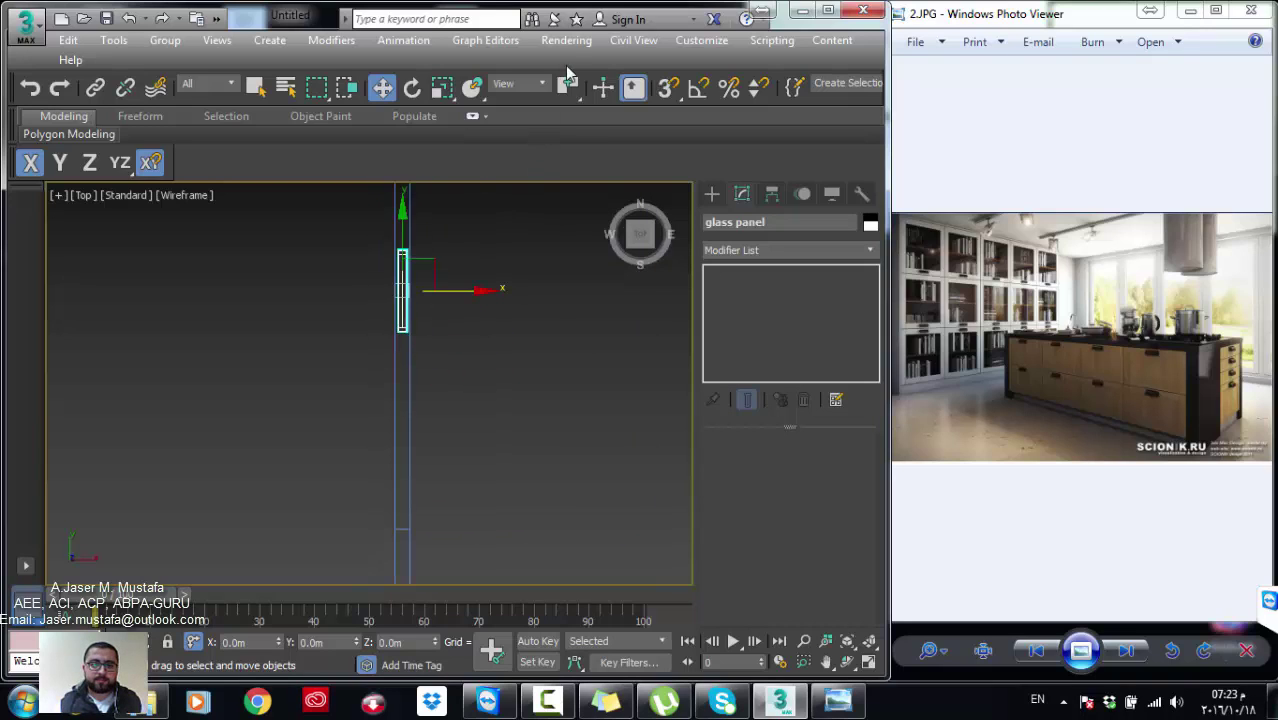
key(s)
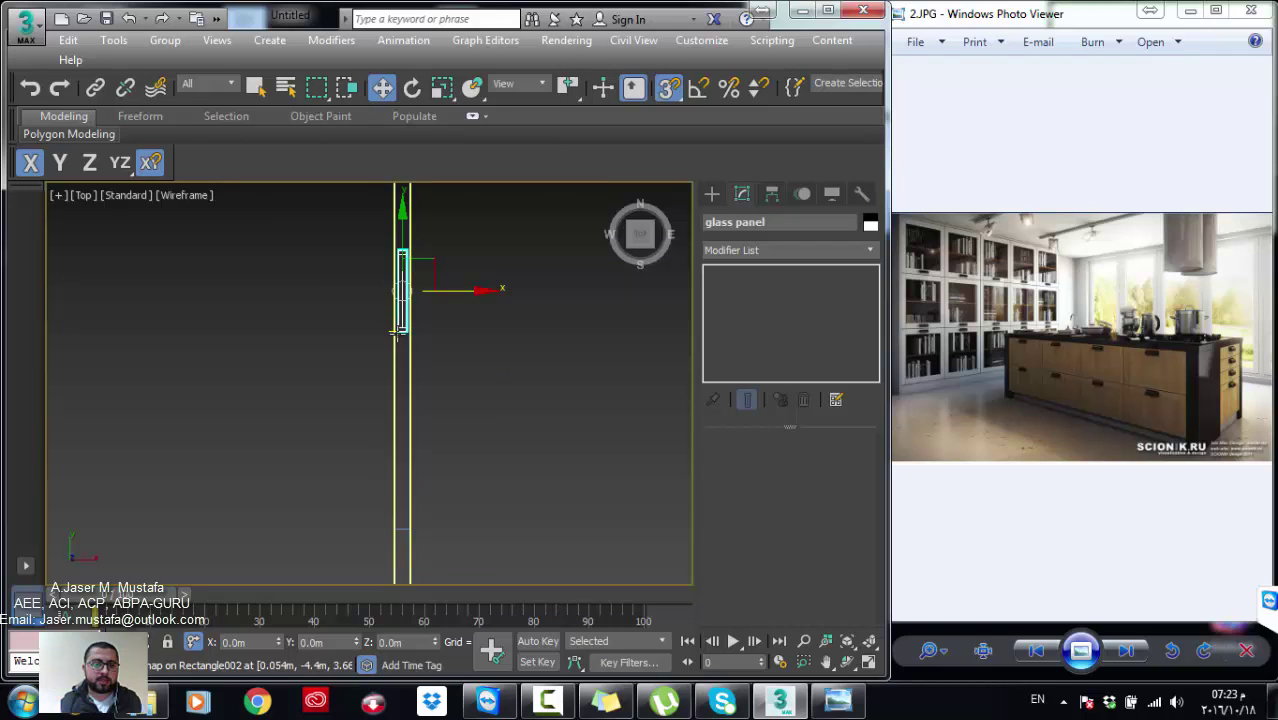
click(62, 166)
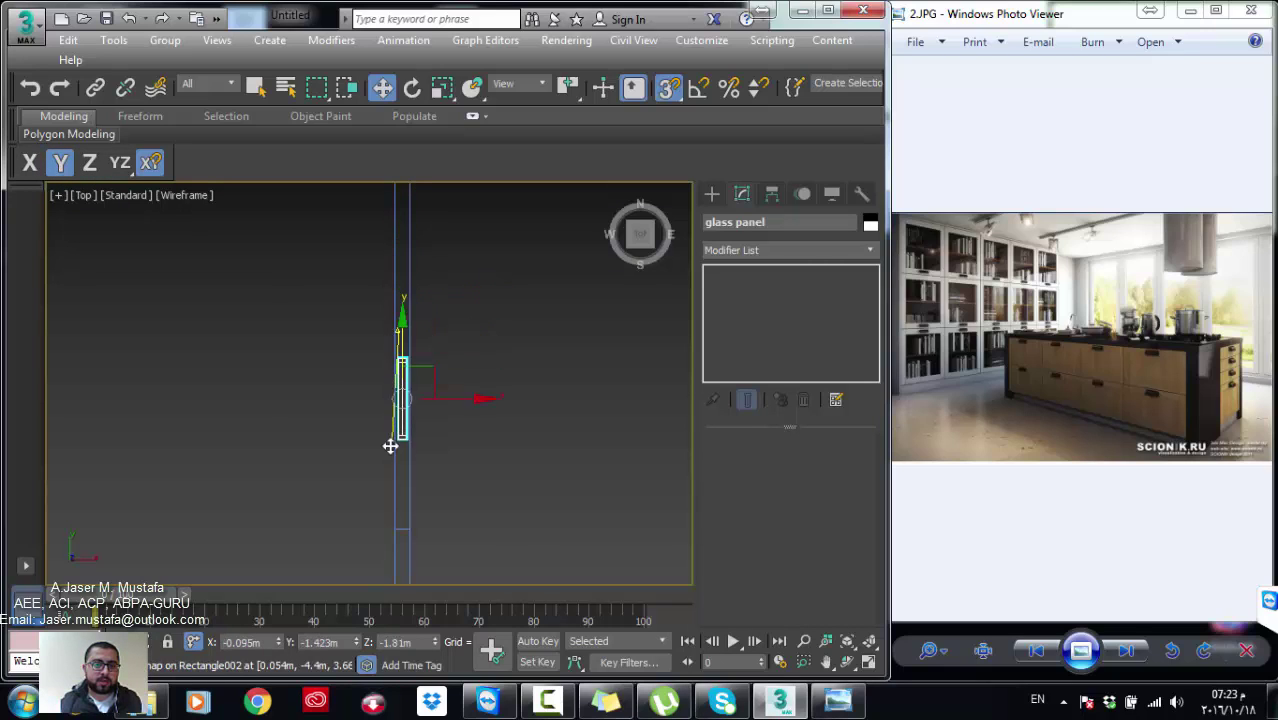
drag(400, 336, 395, 525)
scroll(406, 544, up, 4)
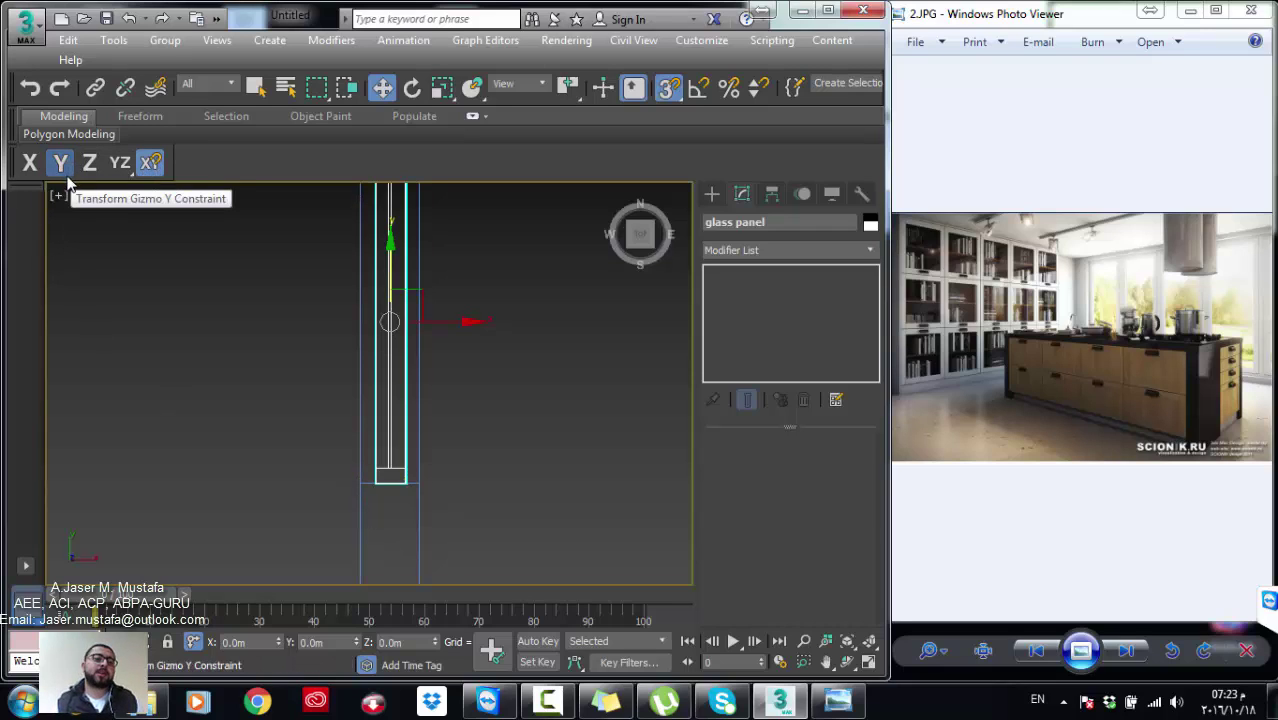
Step: Return to shaded display, then select and lock the glass panel group
alt+middle_drag(368, 418, 165, 320)
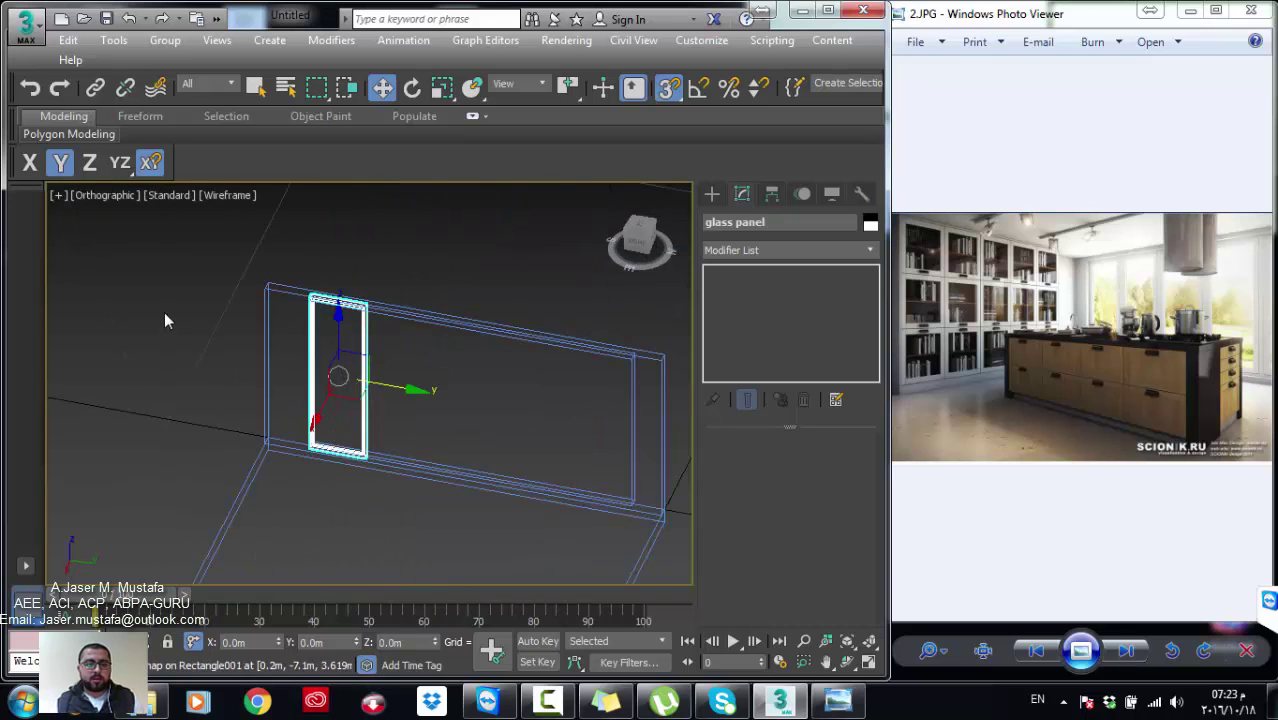
key(F3)
scroll(359, 458, up, 5)
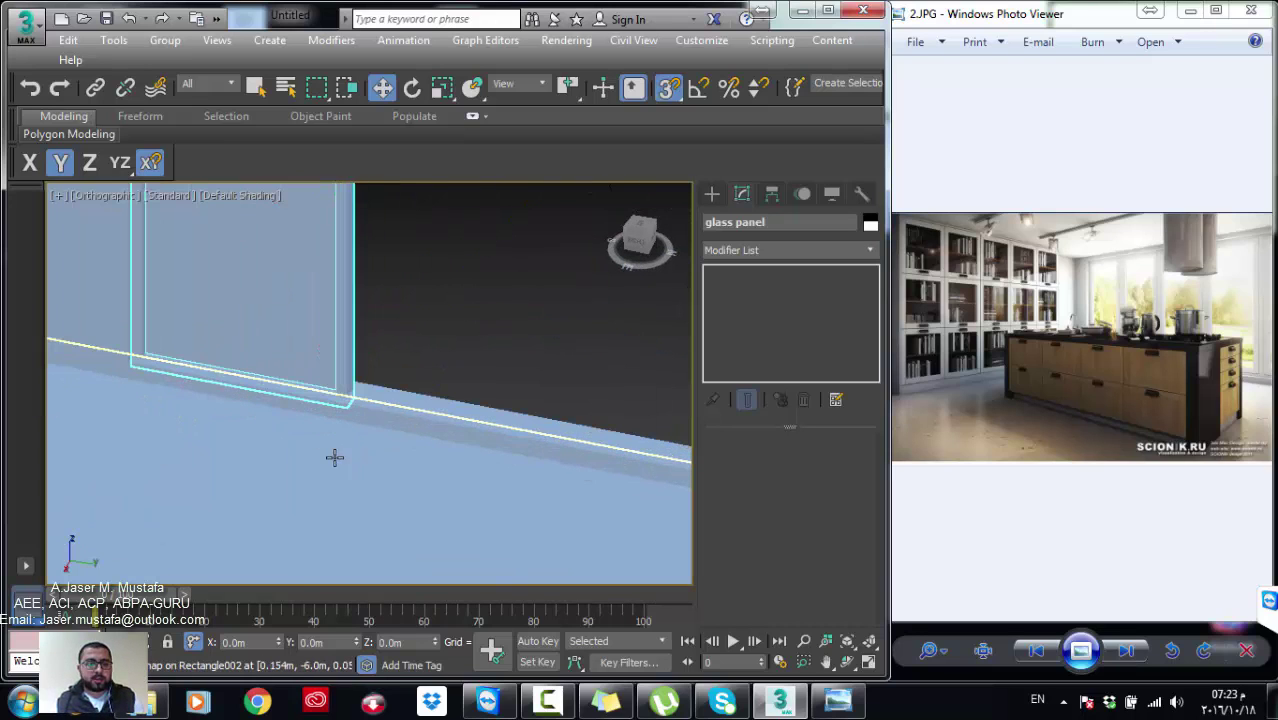
alt+middle_drag(179, 394, 129, 369)
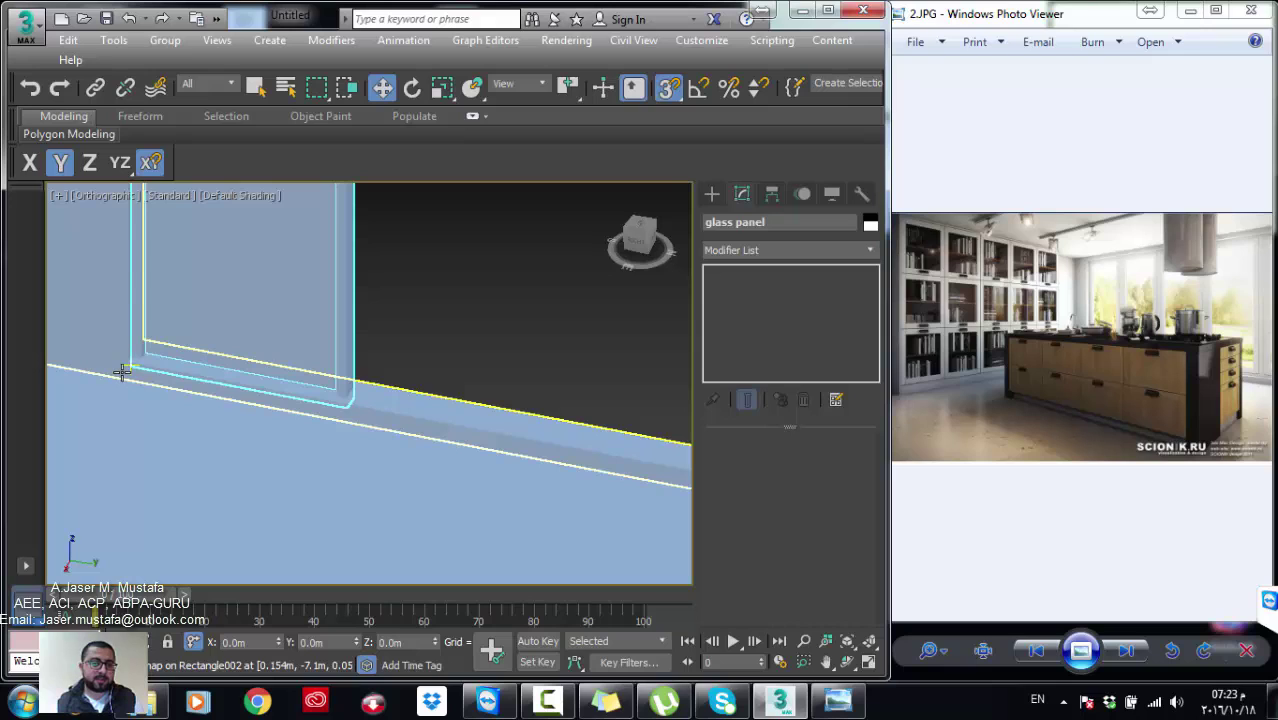
click(121, 372)
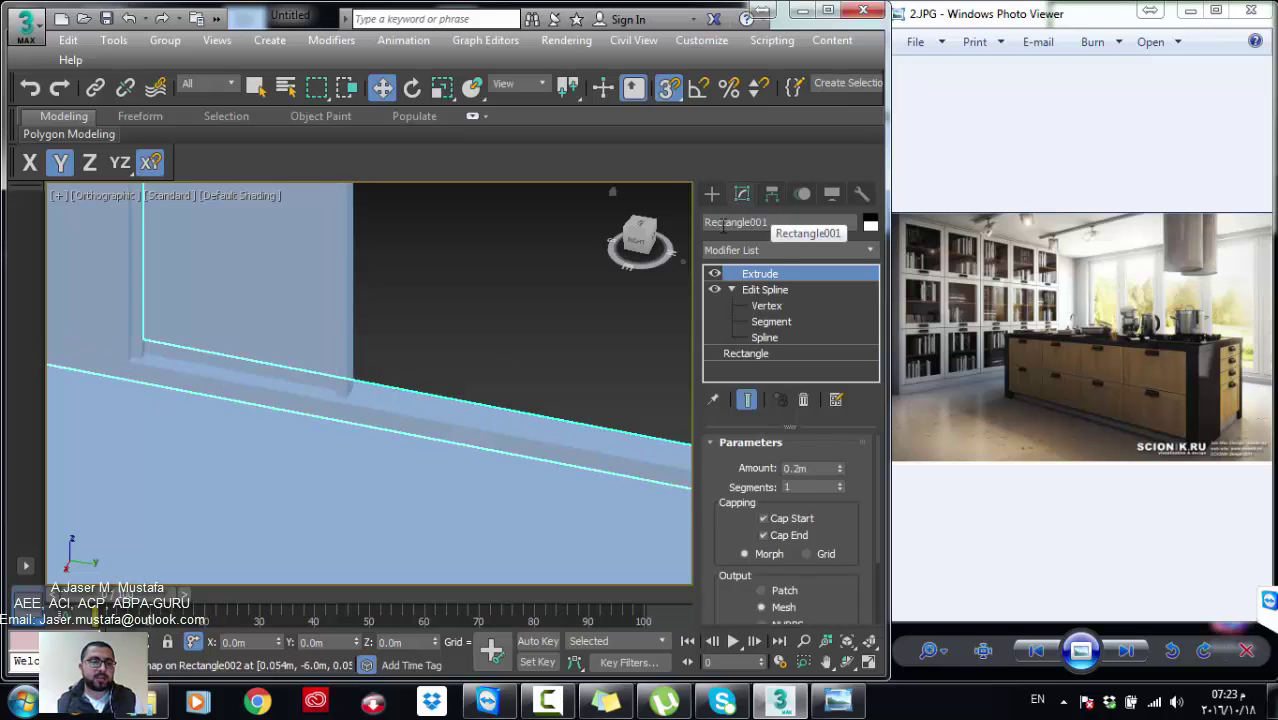
scroll(345, 370, down, 3)
click(327, 370)
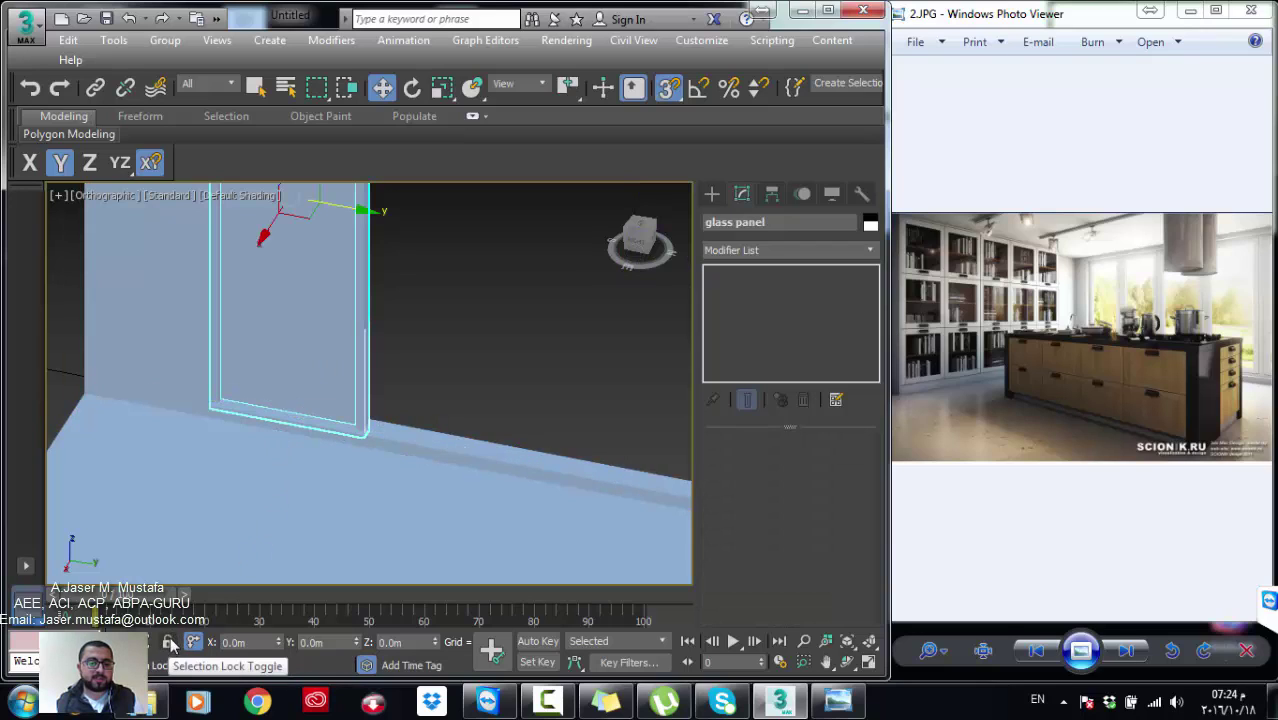
click(170, 641)
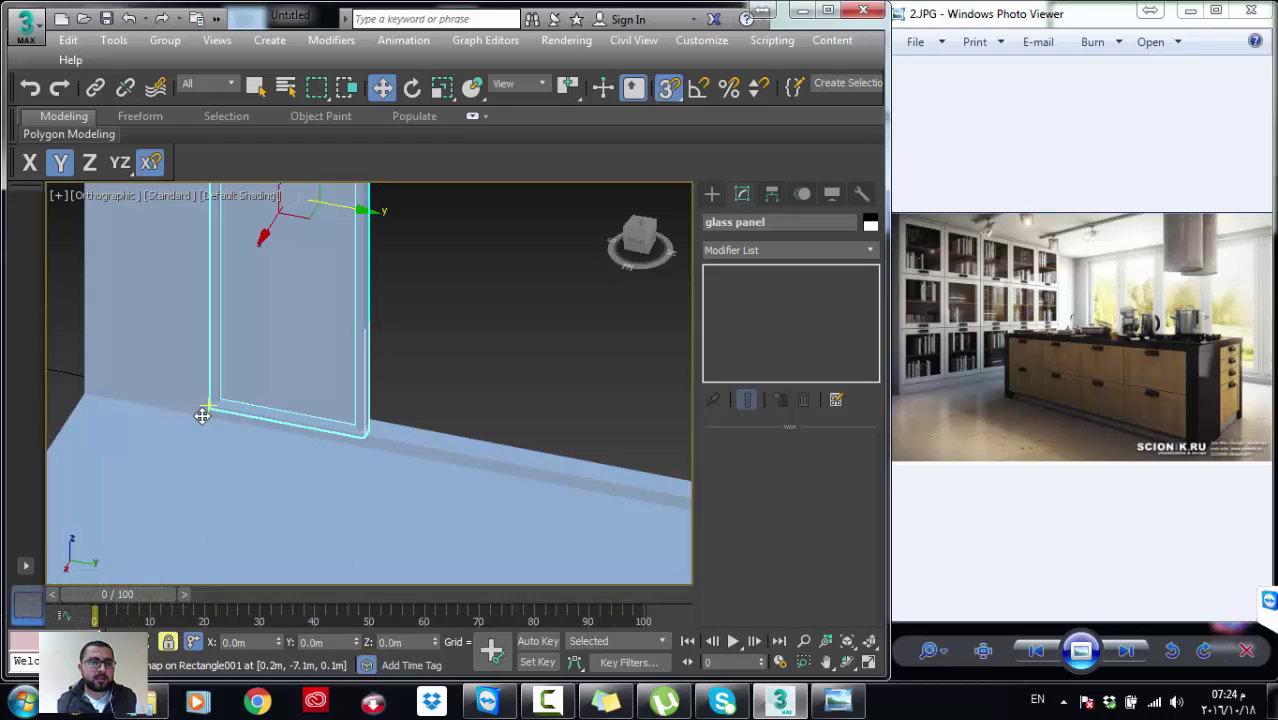
Step: Clone the glass panel as an instance and place it beside the original in Perspective view
shift+drag(202, 415, 362, 440)
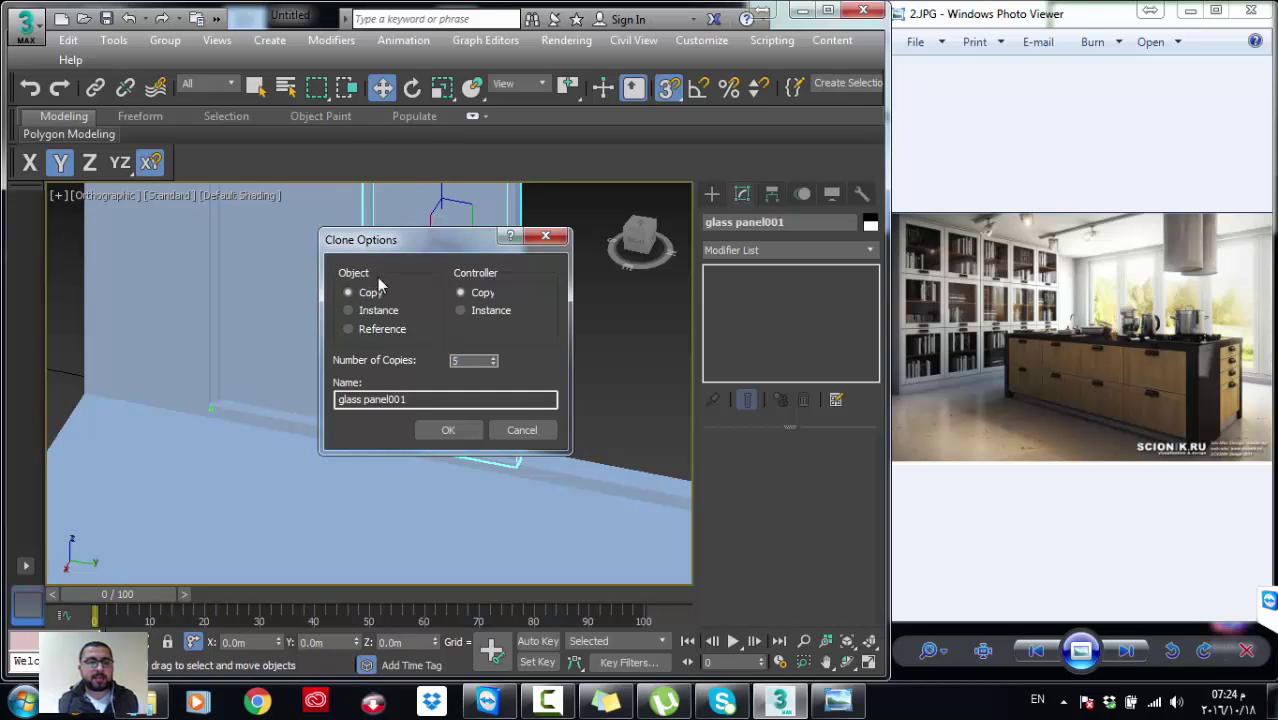
click(380, 311)
click(448, 430)
scroll(377, 393, down, 5)
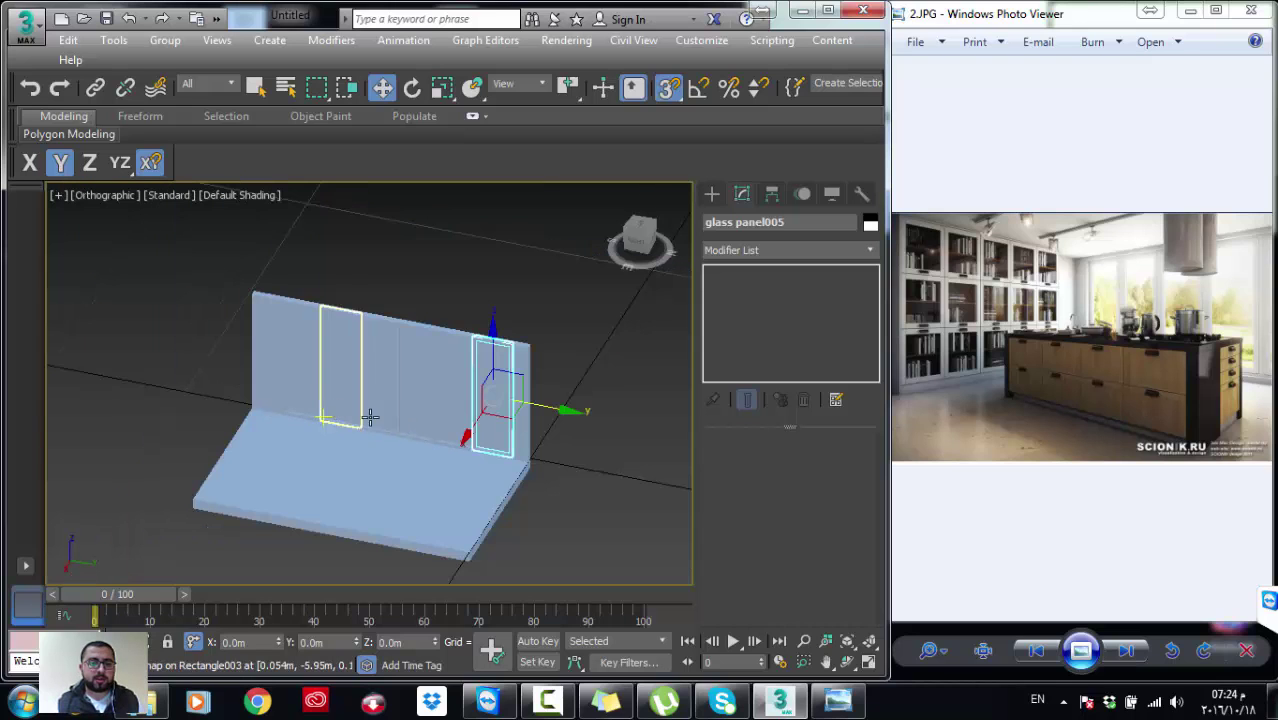
drag(363, 420, 440, 435)
scroll(445, 435, up, 3)
mouse_move(447, 455)
alt+middle_down()
mouse_move(438, 435)
mouse_move(414, 440)
mouse_move(433, 452)
alt+middle_up()
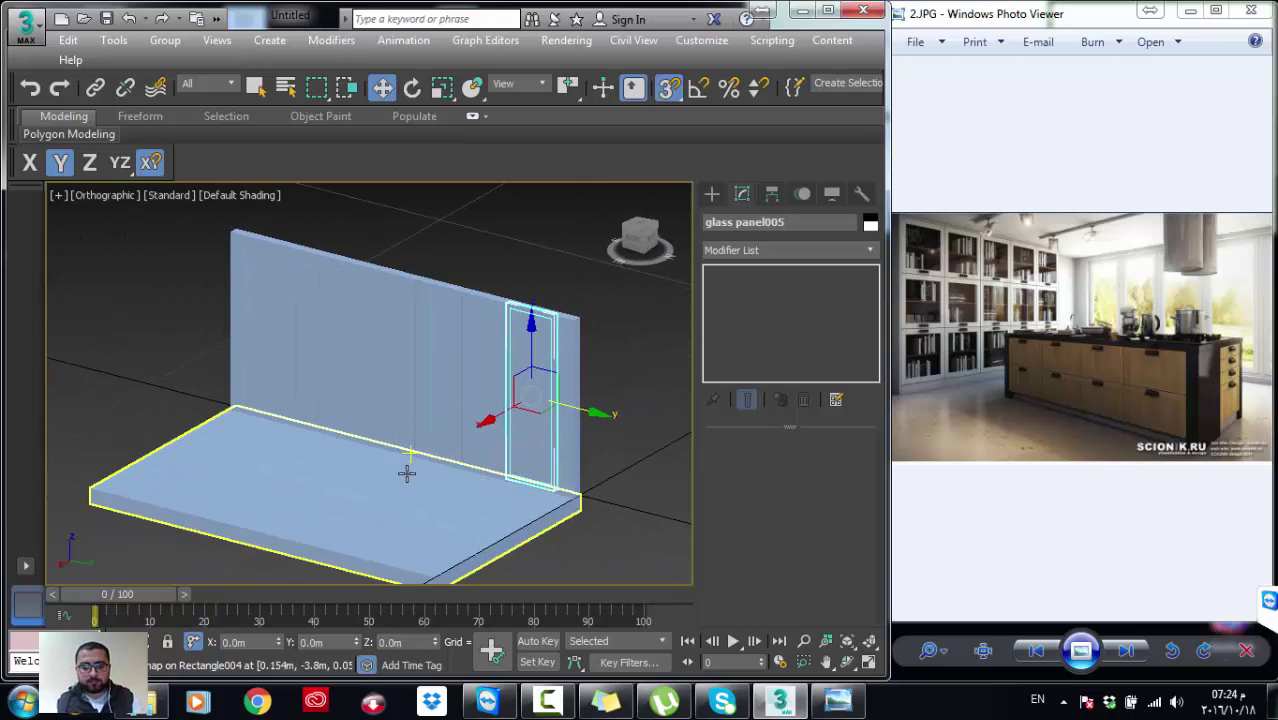
key(p)
scroll(367, 340, down, 3)
mouse_move(367, 340)
alt+middle_down()
mouse_move(457, 374)
mouse_move(251, 394)
alt+middle_up()
Step: Draw a 4.8m by 3.719m side-wall box at the base's left end, setting its length to 0.15m
click(712, 194)
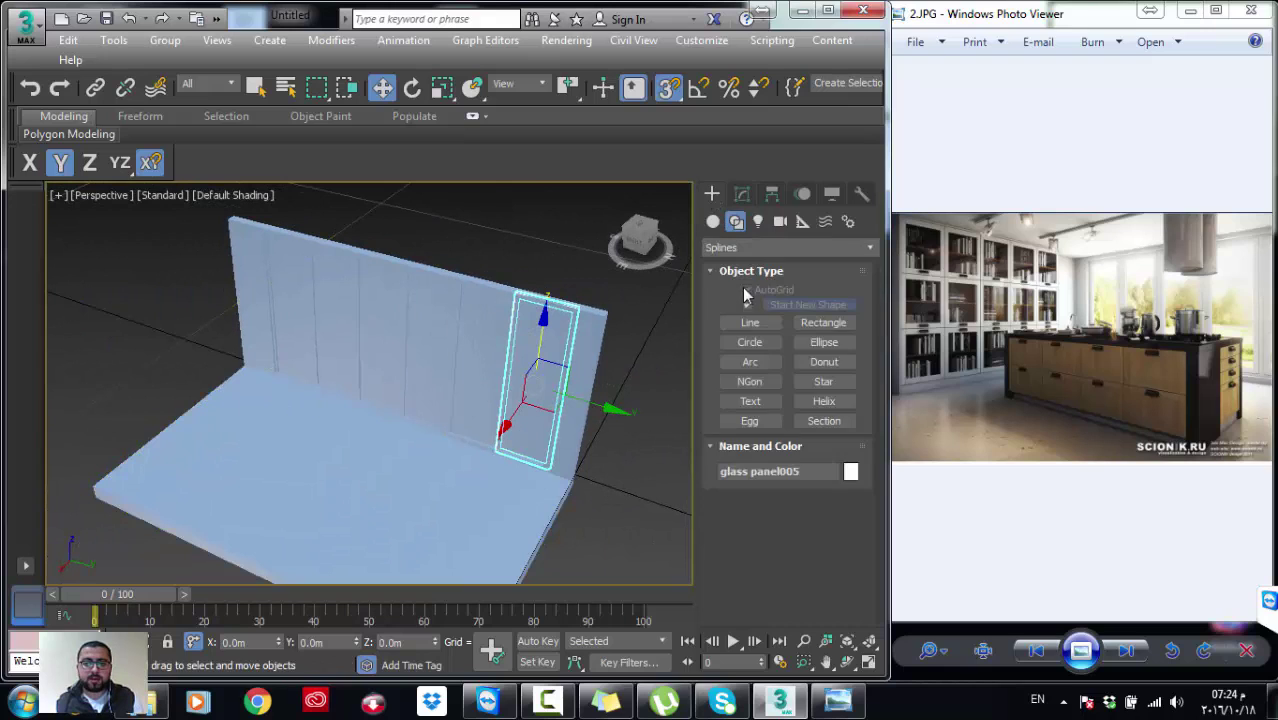
click(712, 221)
click(749, 307)
alt+middle_drag(323, 395, 757, 292)
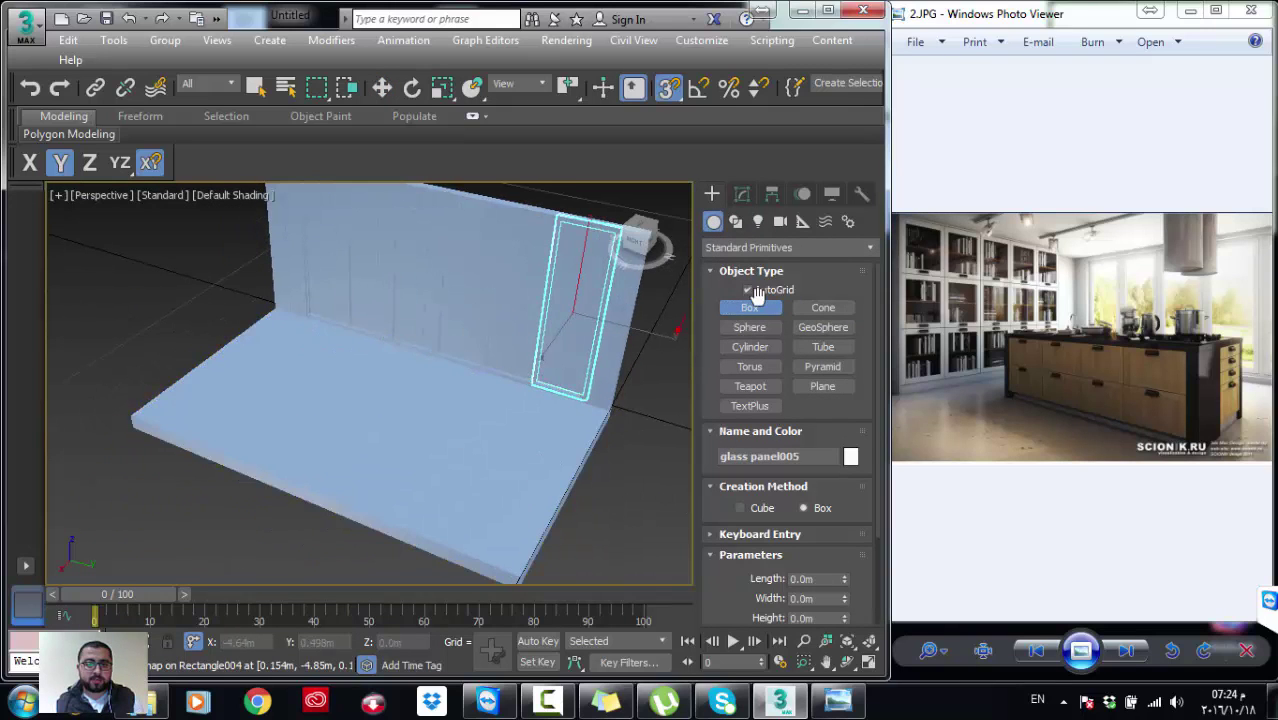
alt+middle_drag(360, 330, 280, 328)
drag(290, 320, 150, 430)
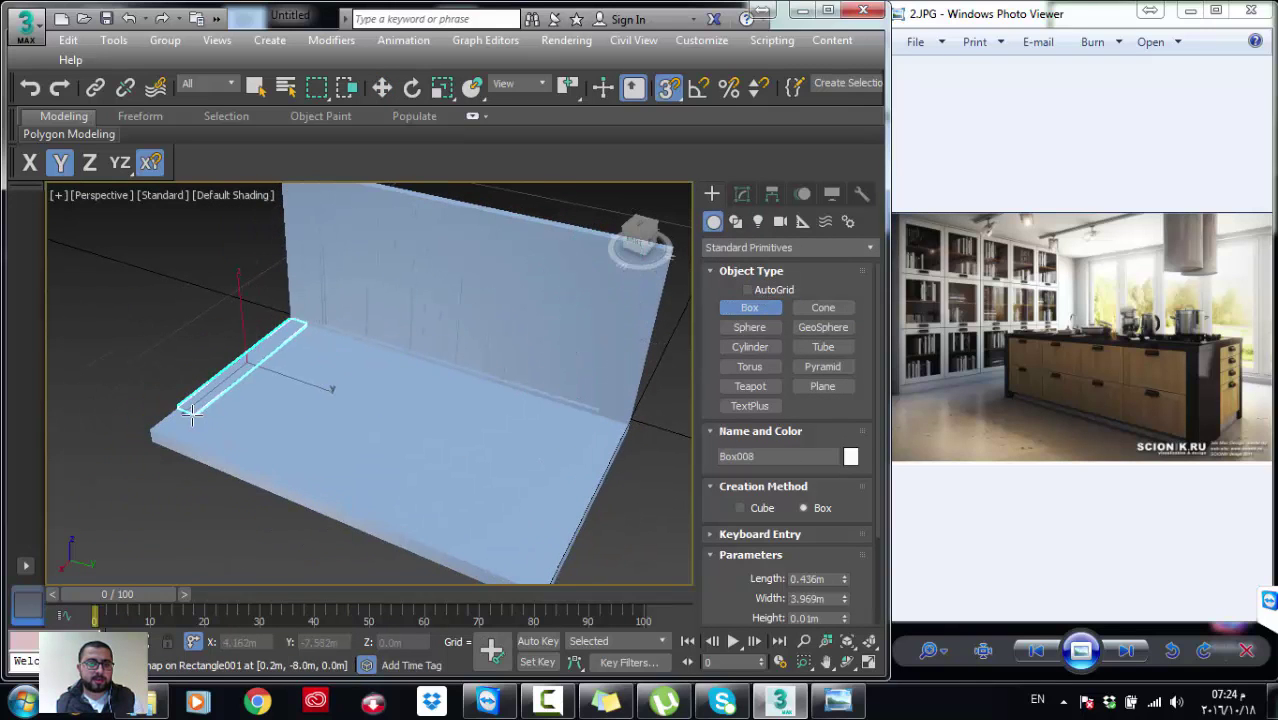
alt+middle_drag(150, 430, 241, 347)
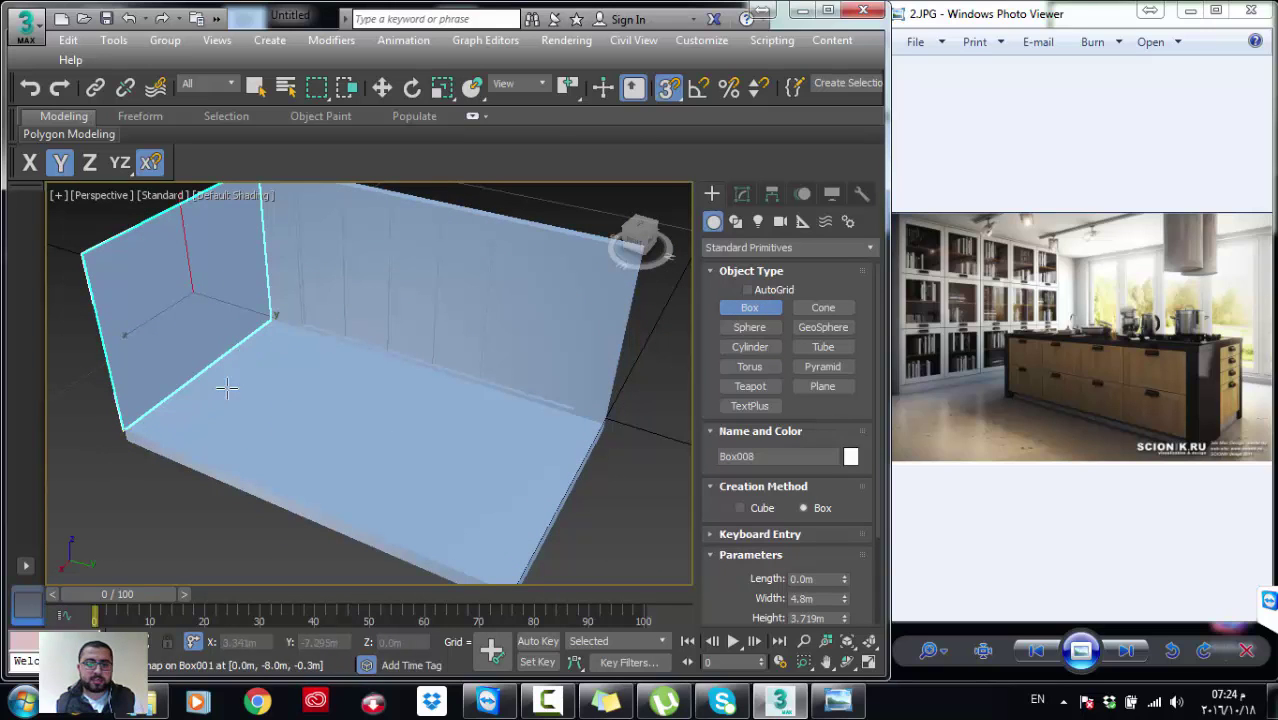
key(w)
click(741, 193)
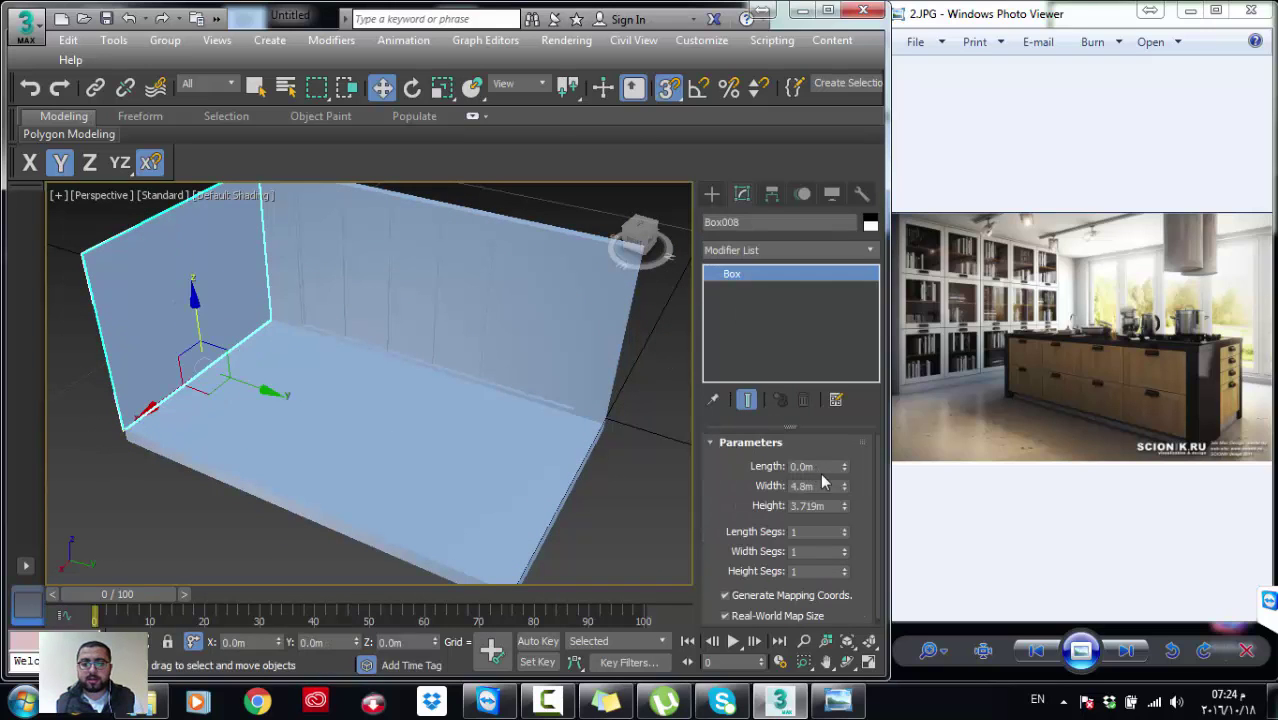
click(815, 468)
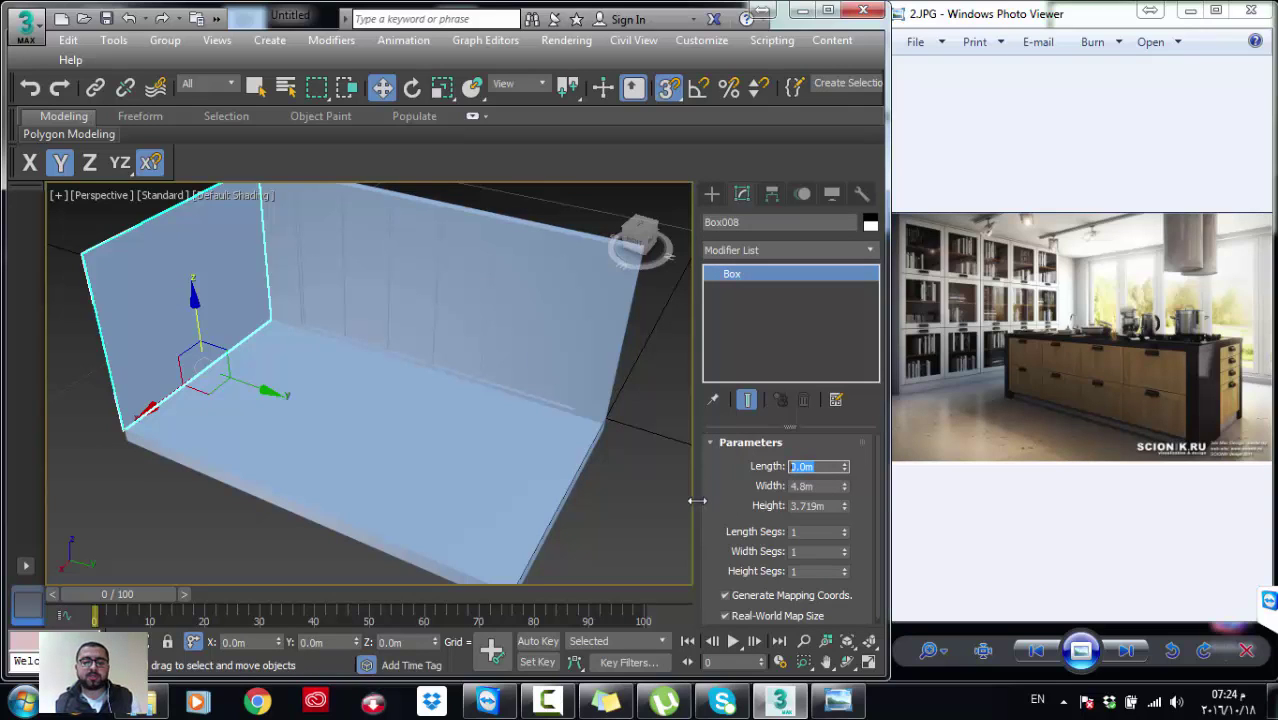
text(.2)
key(Return)
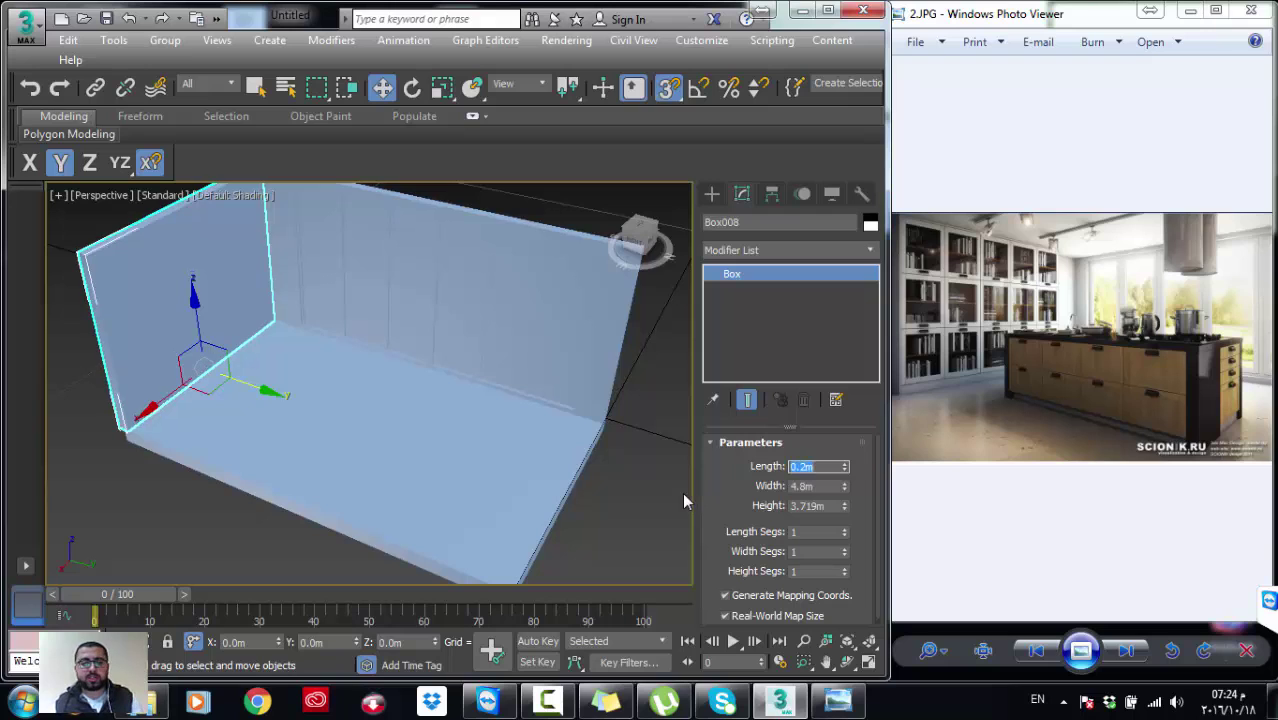
double_click(808, 466)
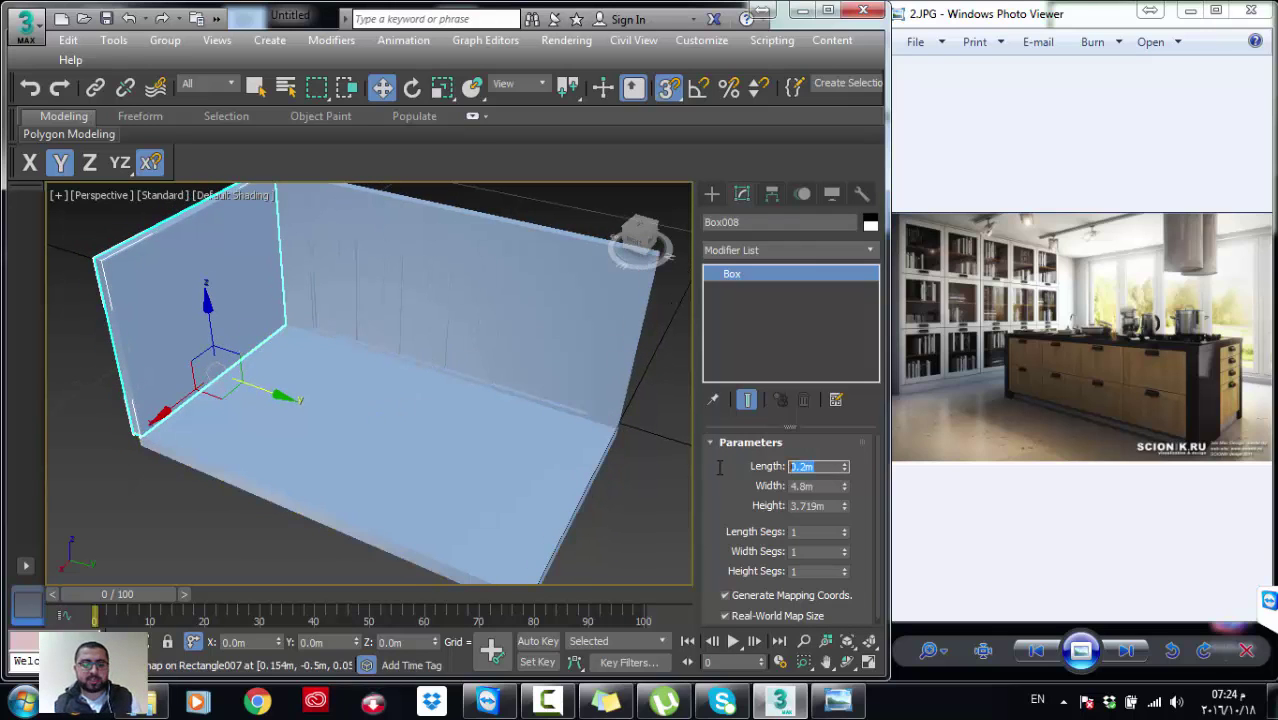
text(.15)
key(Return)
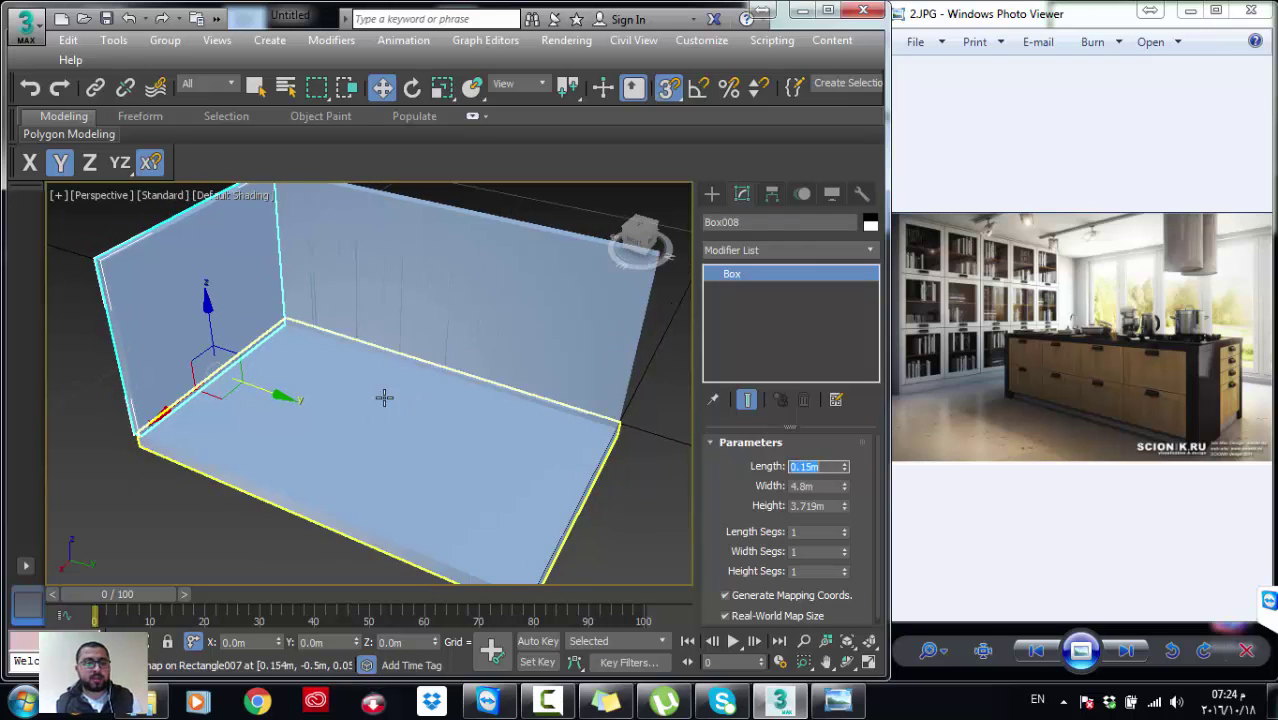
Step: Reselect and lock the side wall, then Shift-drag a copy to the base's right end
alt+middle_drag(385, 394, 239, 270)
scroll(427, 257, up, 5)
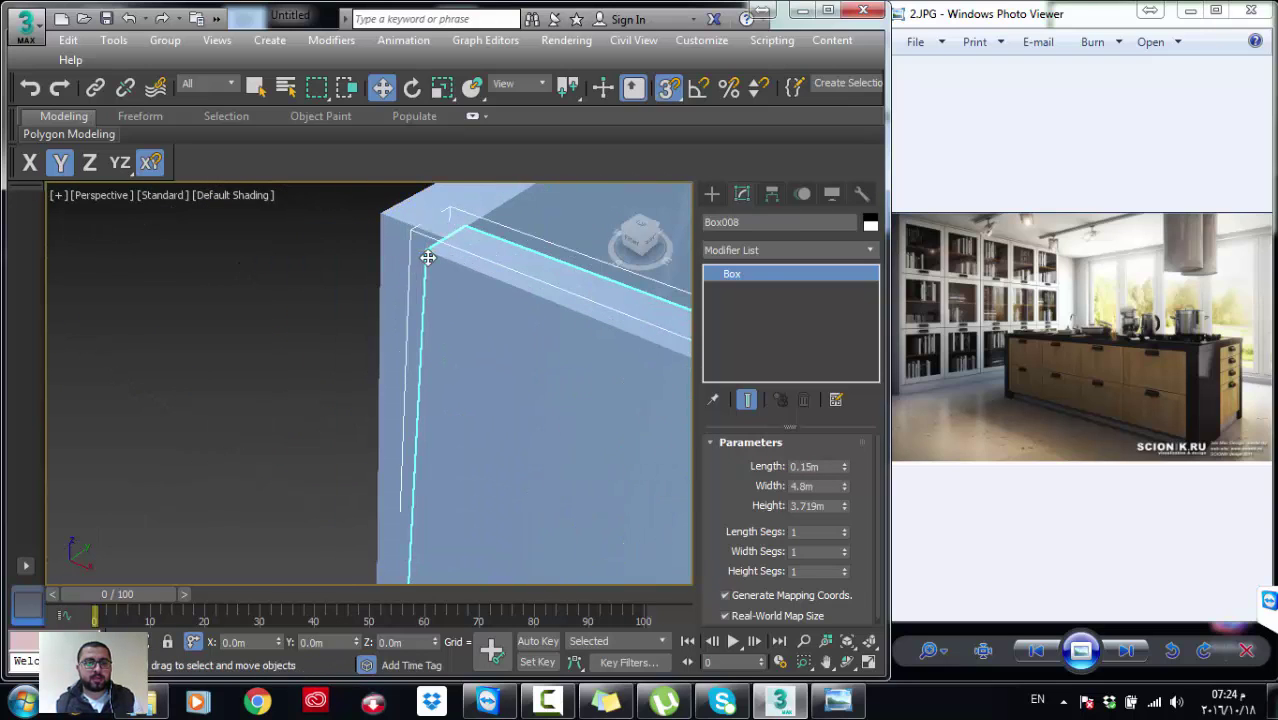
click(428, 250)
click(442, 251)
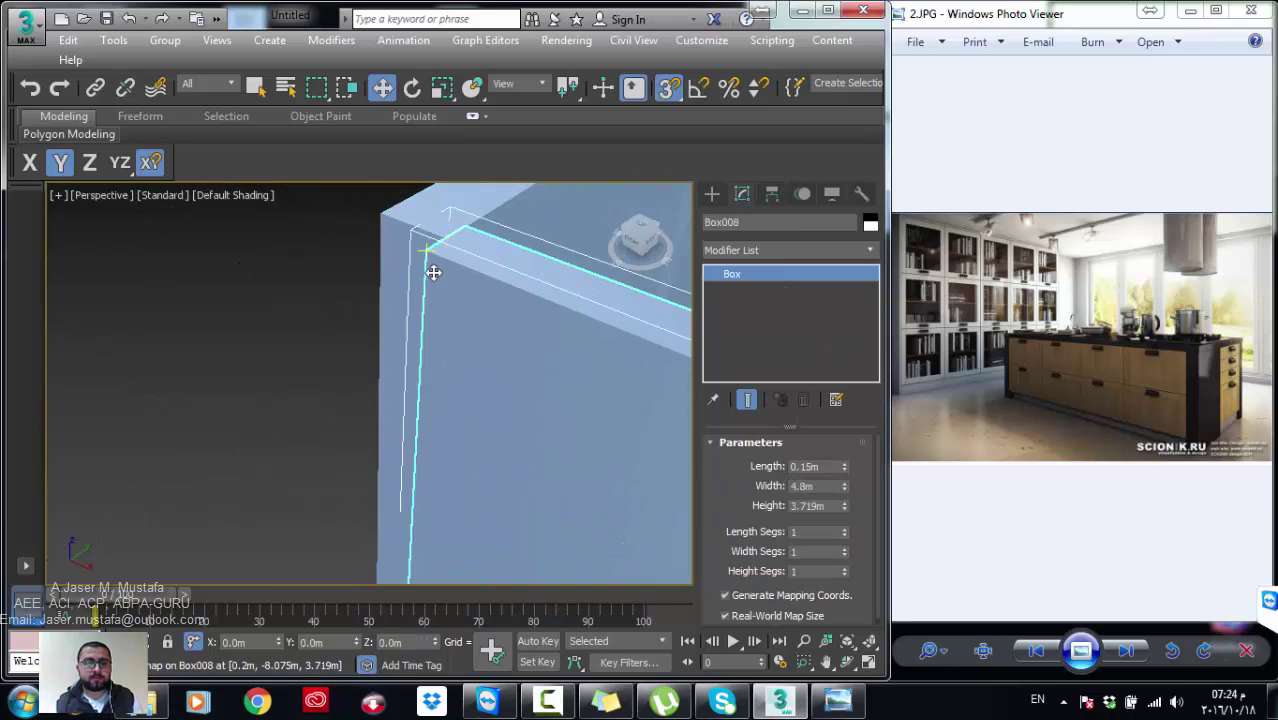
alt+middle_drag(437, 257, 388, 340)
scroll(416, 286, down, 3)
scroll(422, 362, down, 3)
scroll(463, 394, down, 3)
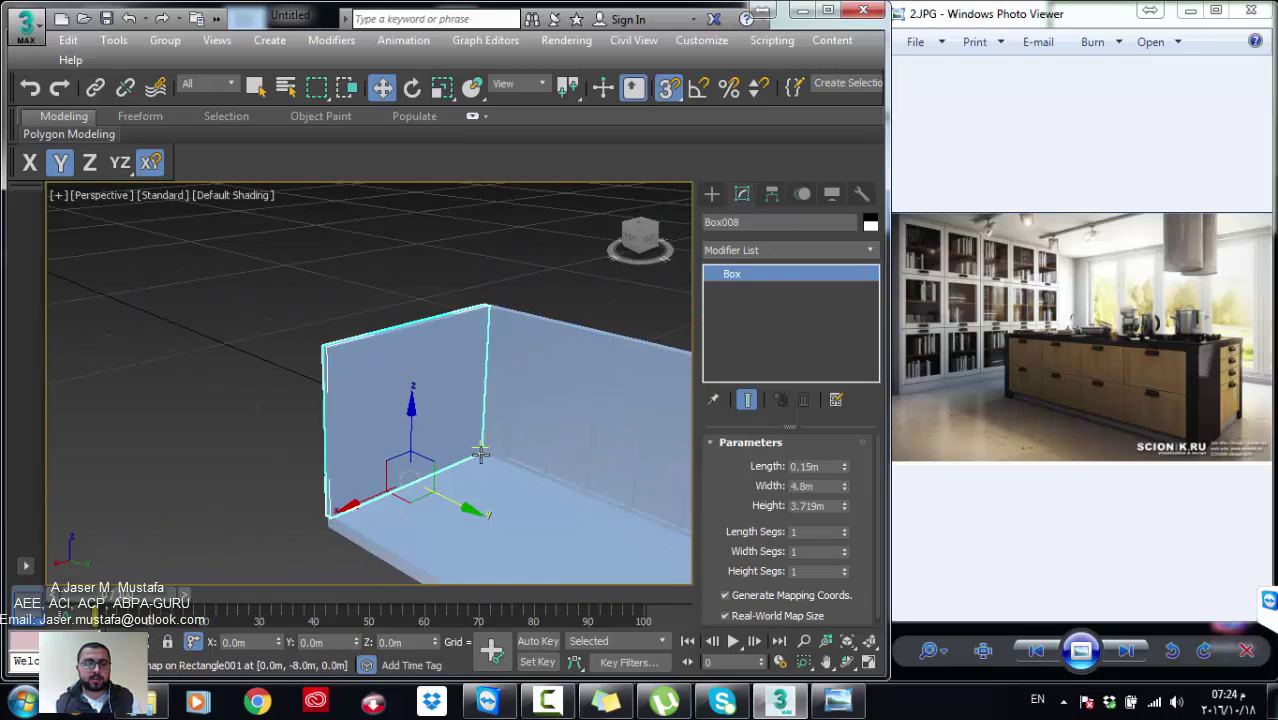
alt+middle_drag(463, 394, 284, 446)
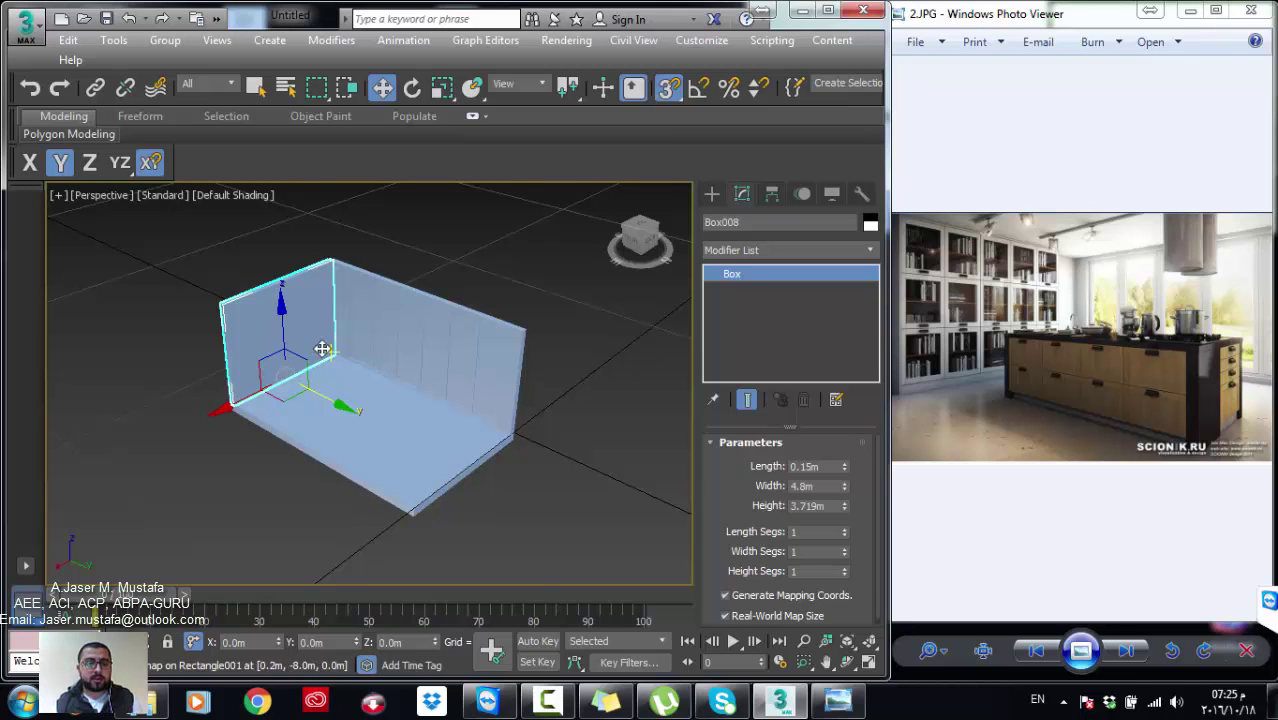
scroll(336, 355, up, 2)
key(space)
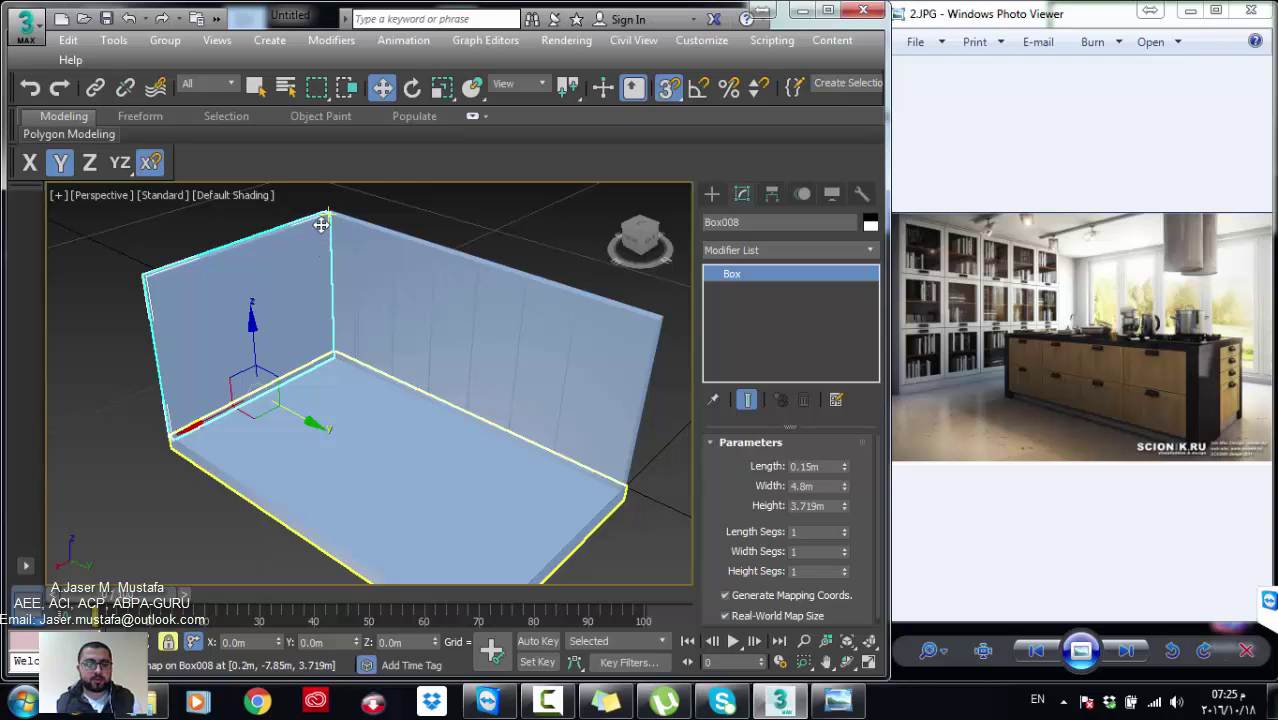
shift+drag(320, 224, 656, 345)
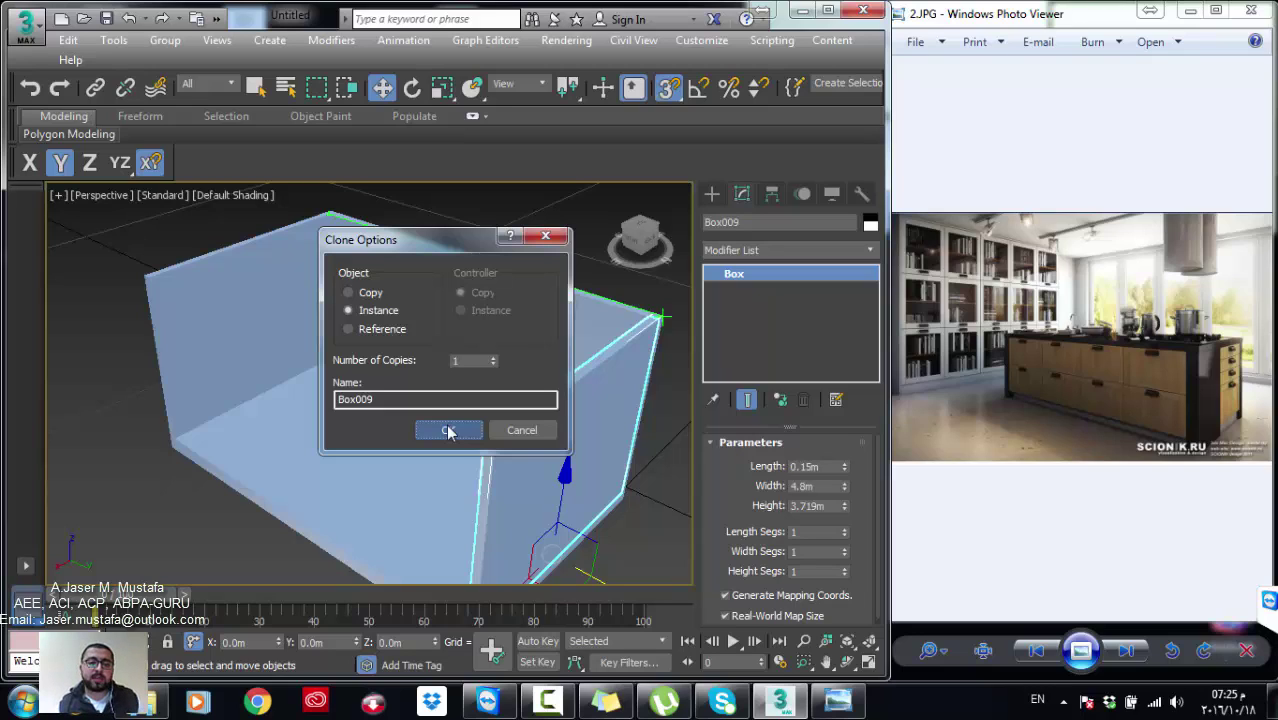
Step: Confirm the side wall copy as an instance, Box009
click(448, 432)
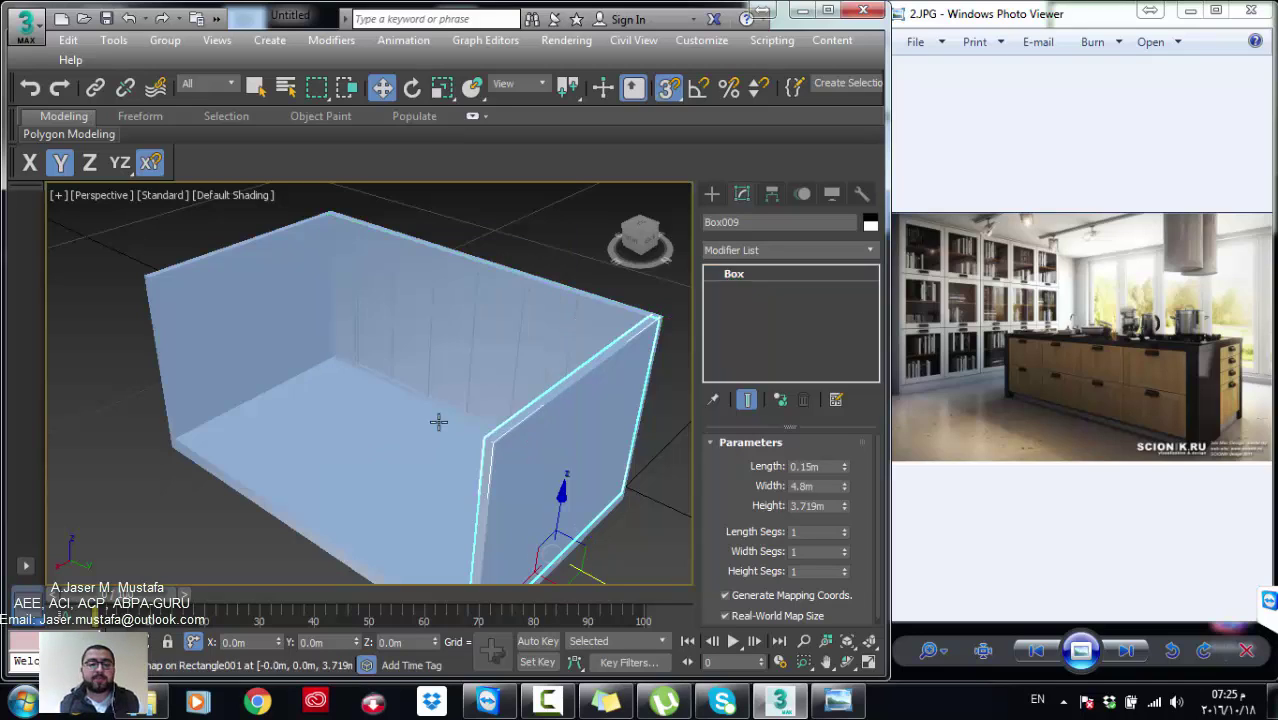
scroll(248, 357, down, 2)
scroll(308, 414, down, 3)
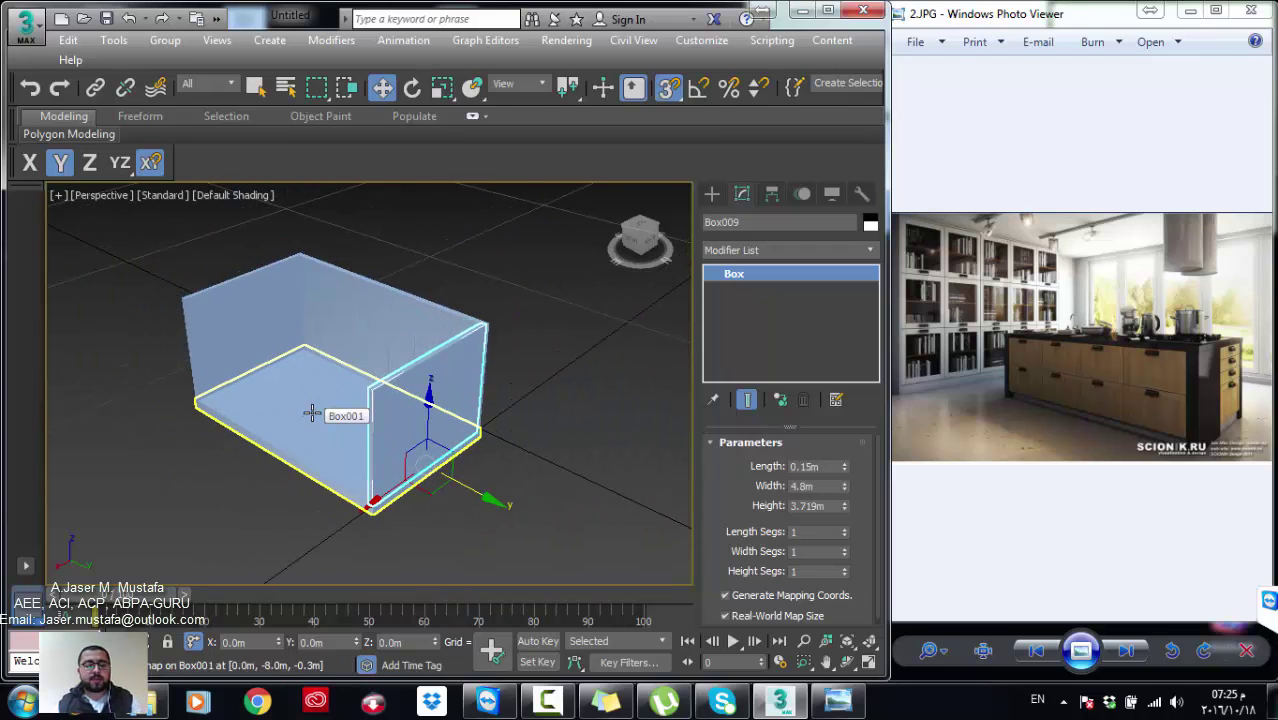
alt+middle_drag(314, 413, 461, 402)
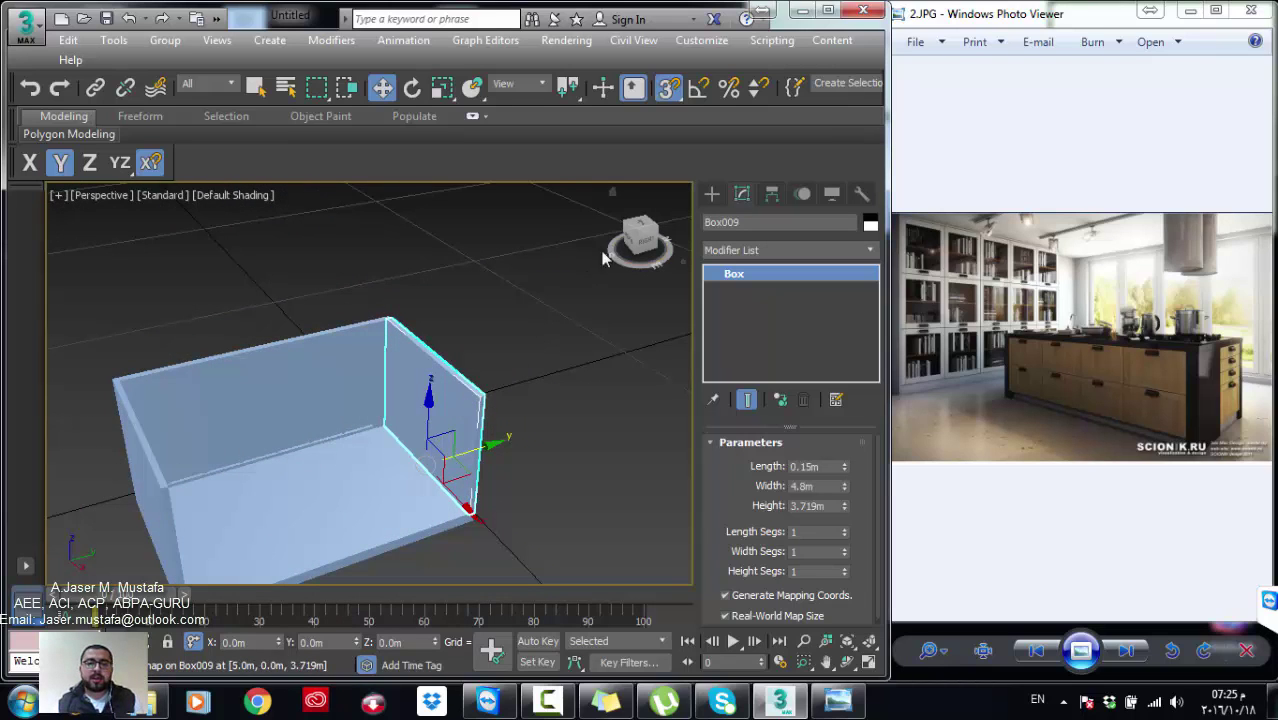
Step: Draw an 8.0m by 5.0m top slab over the cabinet and make it 0.25m thick
click(712, 193)
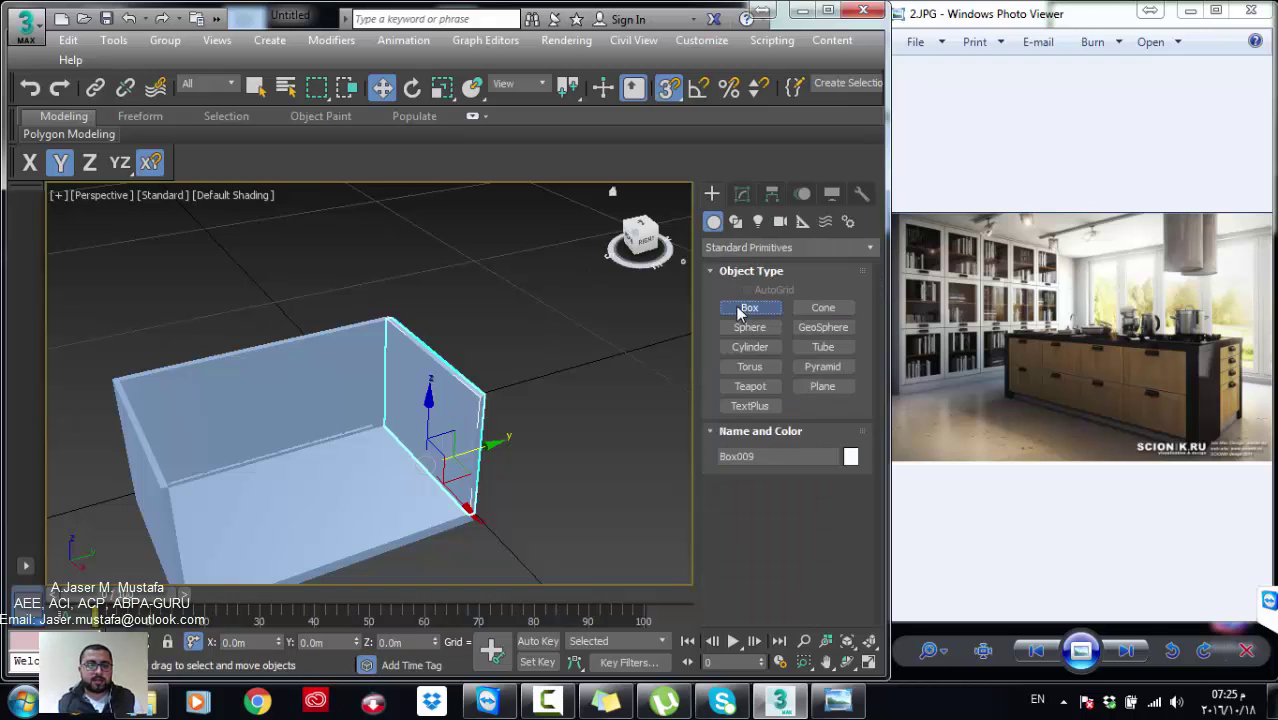
click(749, 308)
drag(390, 318, 158, 492)
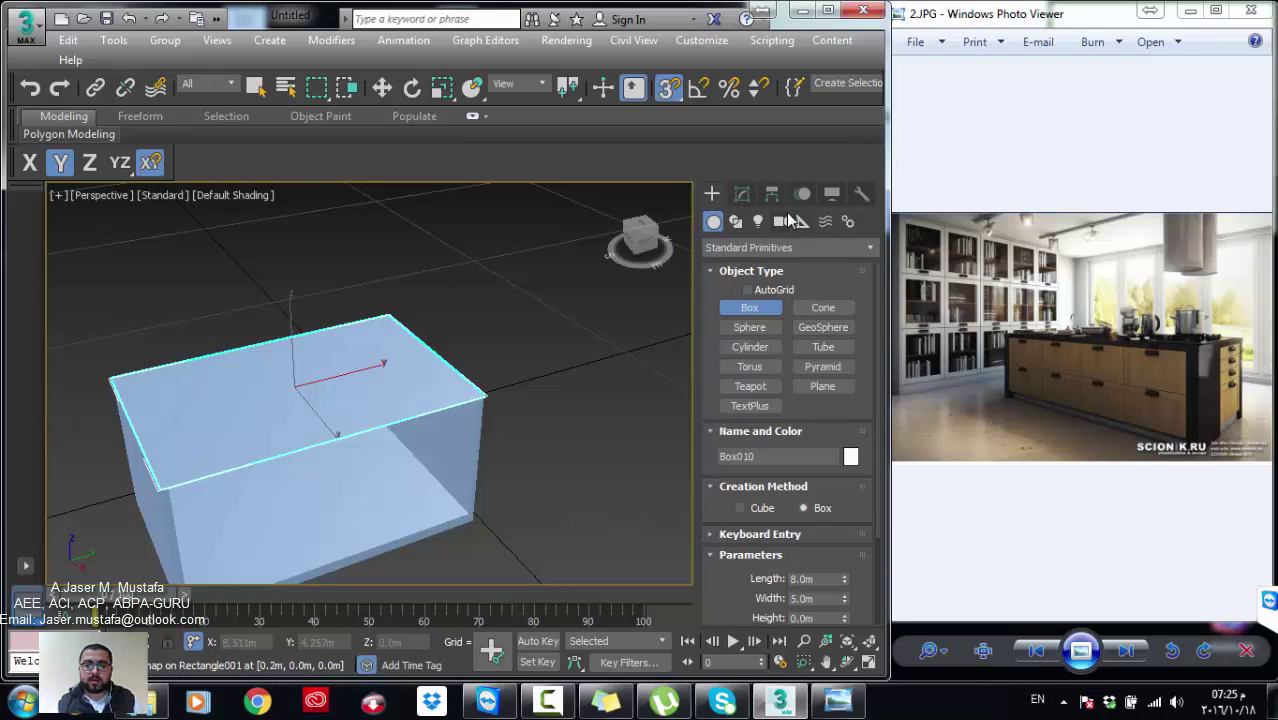
key(w)
drag(817, 505, 756, 507)
text(.25)
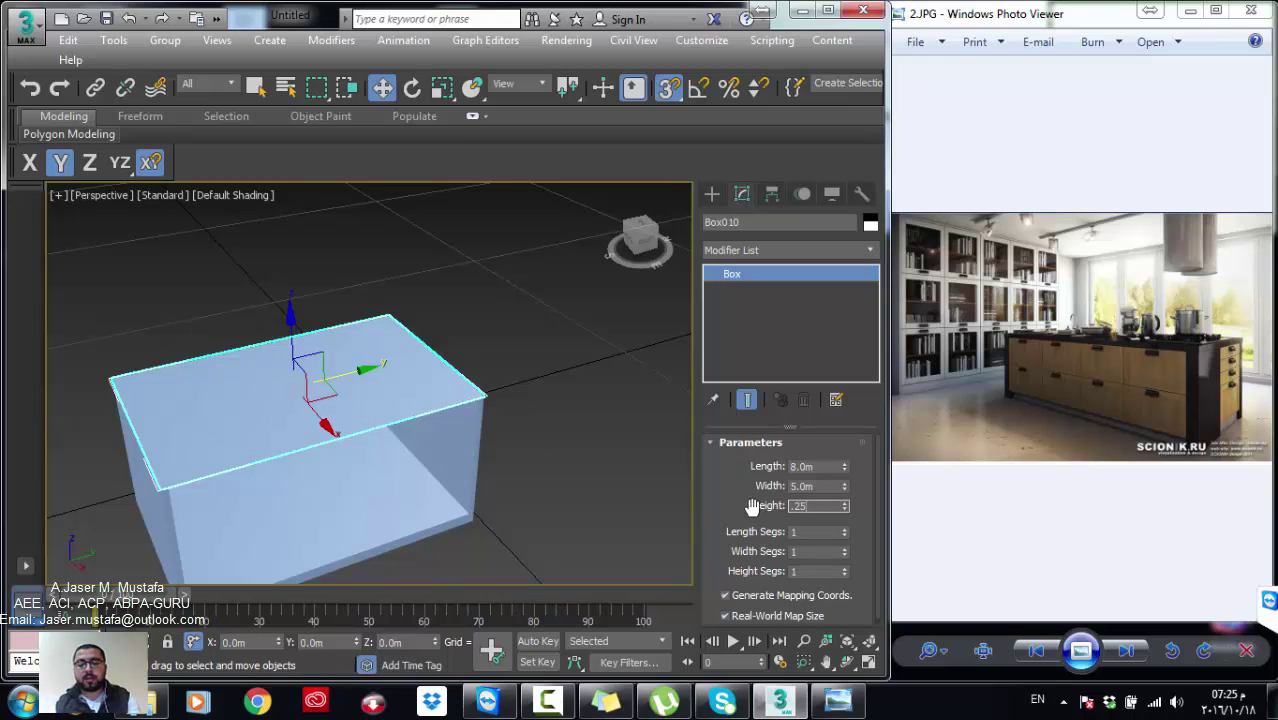
key(Return)
mouse_move(676, 494)
alt+middle_down()
mouse_move(451, 400)
mouse_move(300, 374)
mouse_move(326, 338)
mouse_move(472, 434)
alt+middle_up()
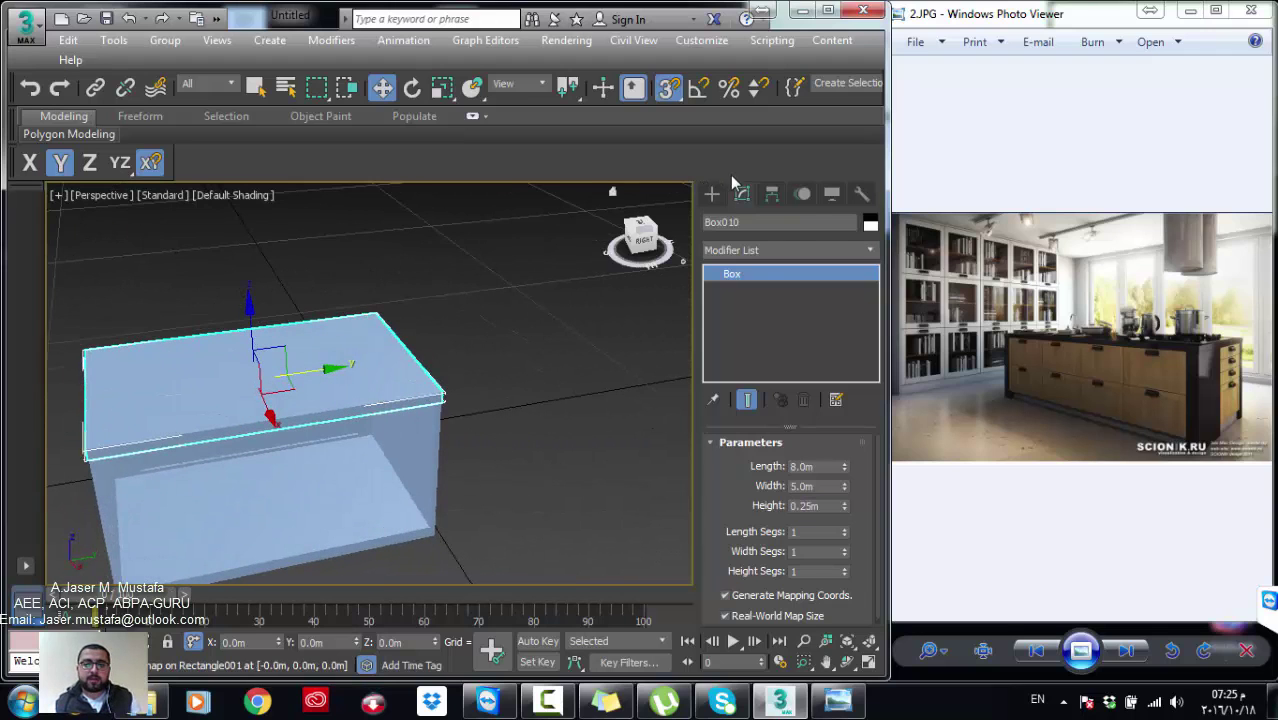
Step: Start drawing a new box along the cabinet front
click(711, 193)
click(749, 307)
alt+middle_drag(560, 430, 380, 440)
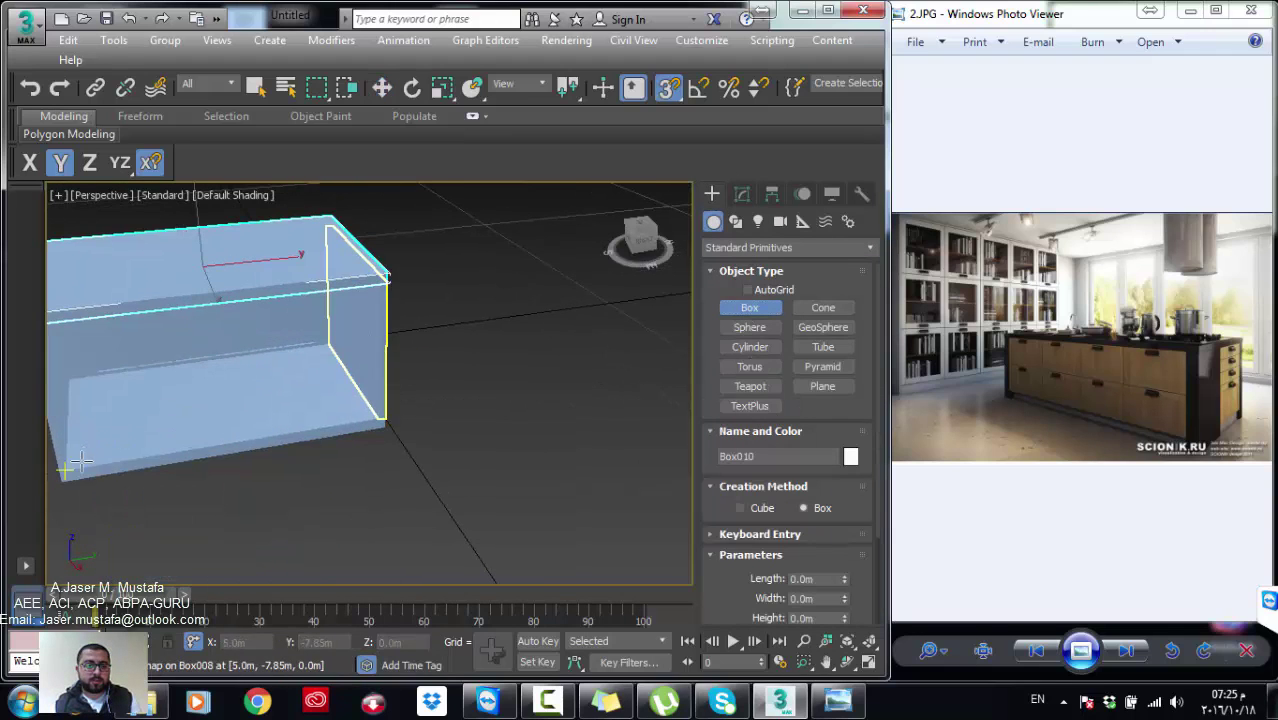
Step: Finish the front panel box, raising it up the cabinet, and set its width to 0.1m
mouse_move(90, 460)
mouse_down()
mouse_move(326, 451)
mouse_move(370, 420)
mouse_up()
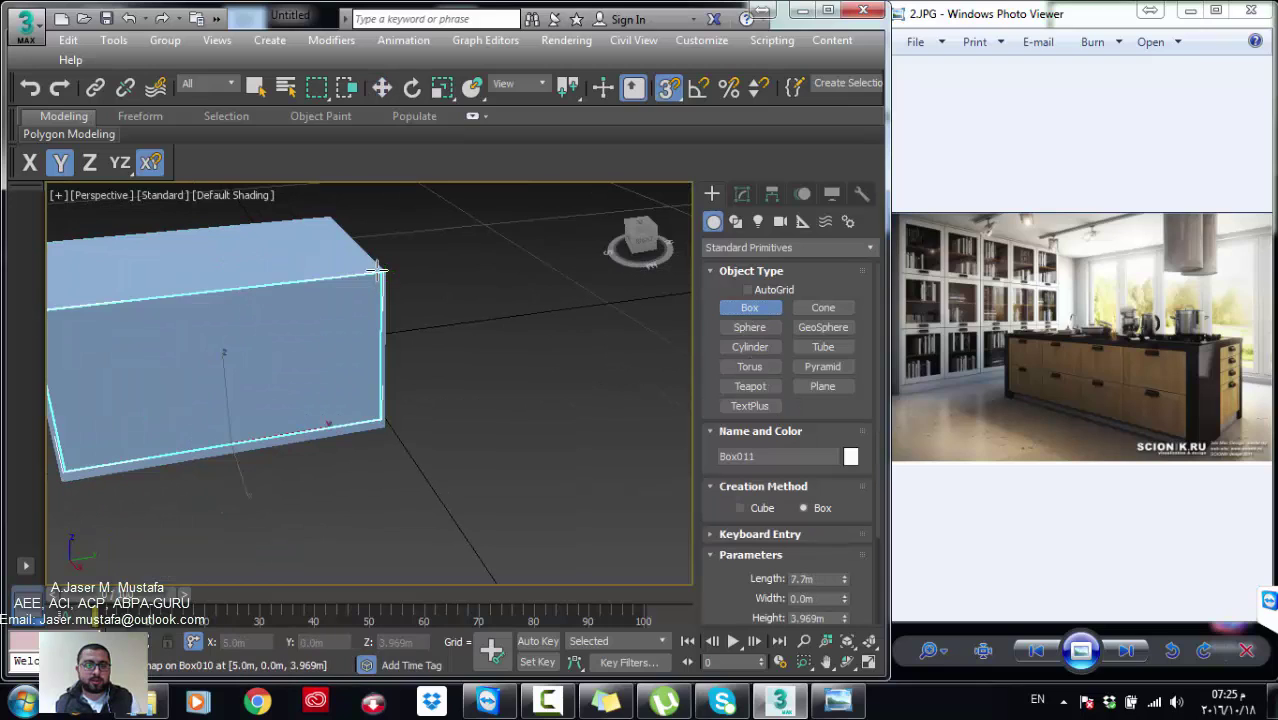
click(573, 281)
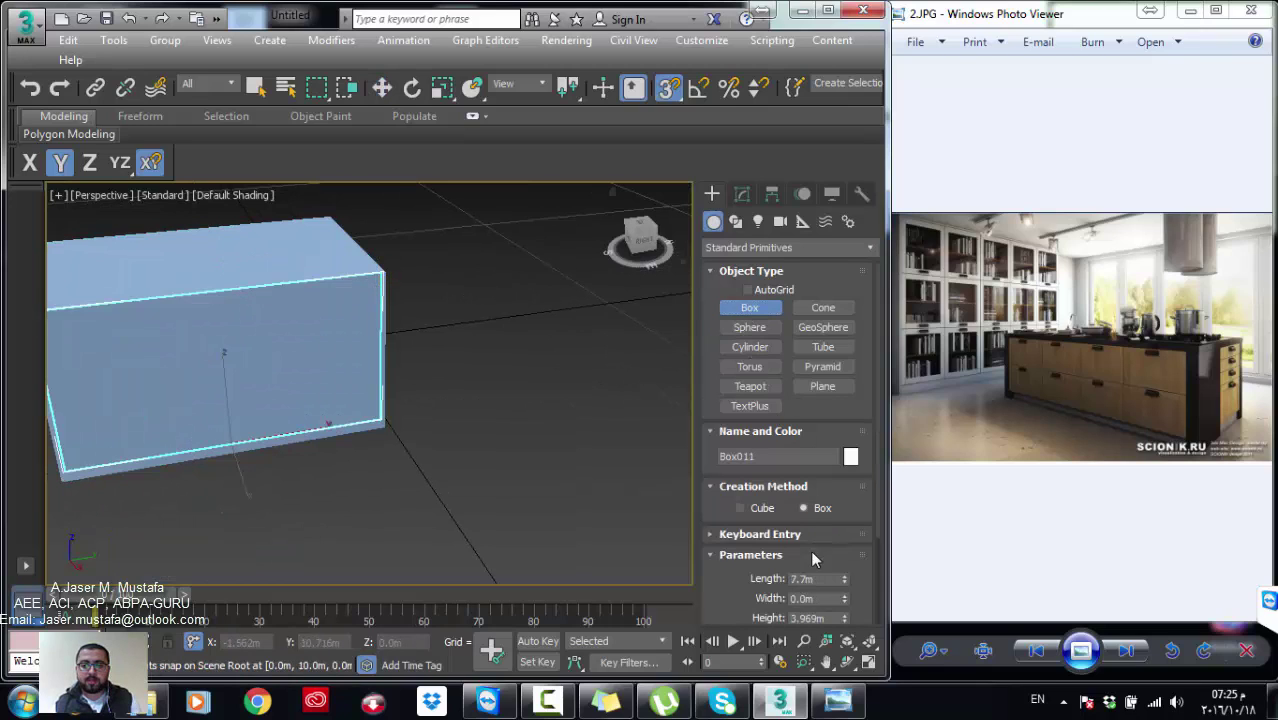
click(742, 193)
double_click(829, 487)
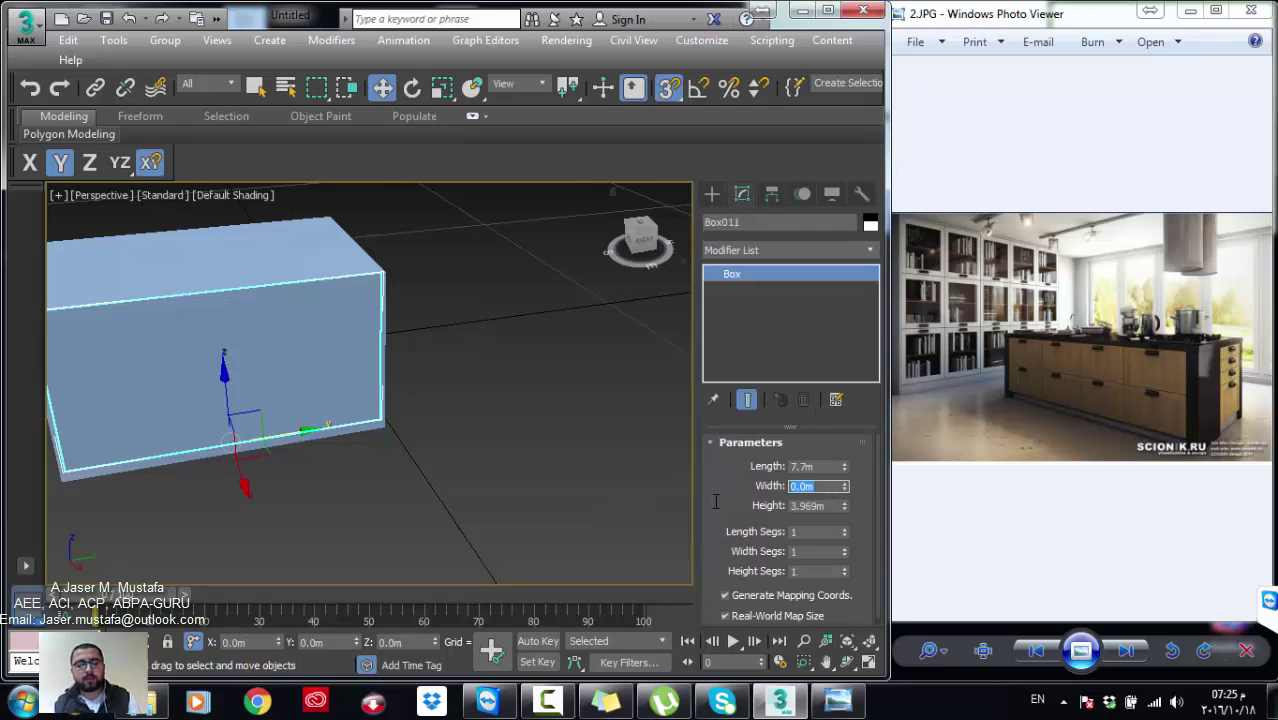
text(0.1)
key(Return)
Step: Inspect the front panel Box011 against the cabinet edge from several angles
alt+middle_drag(372, 400, 425, 412)
scroll(425, 412, up, 5)
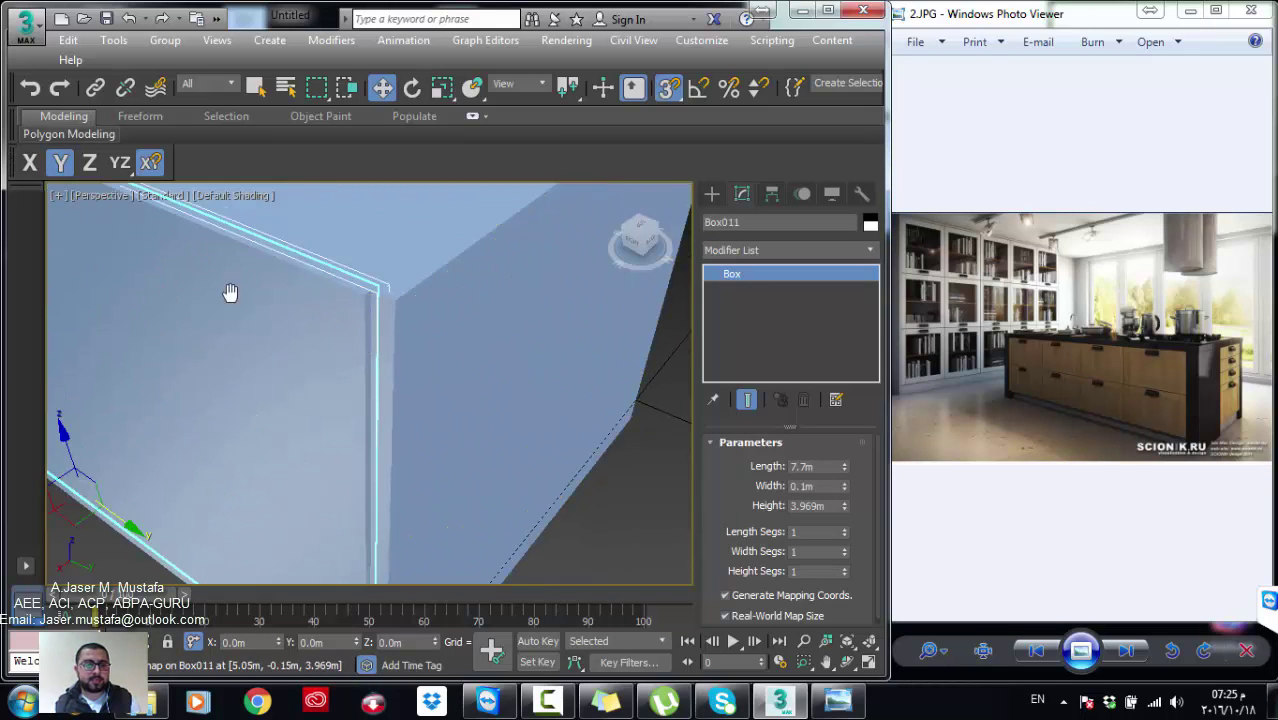
alt+middle_drag(228, 294, 162, 505)
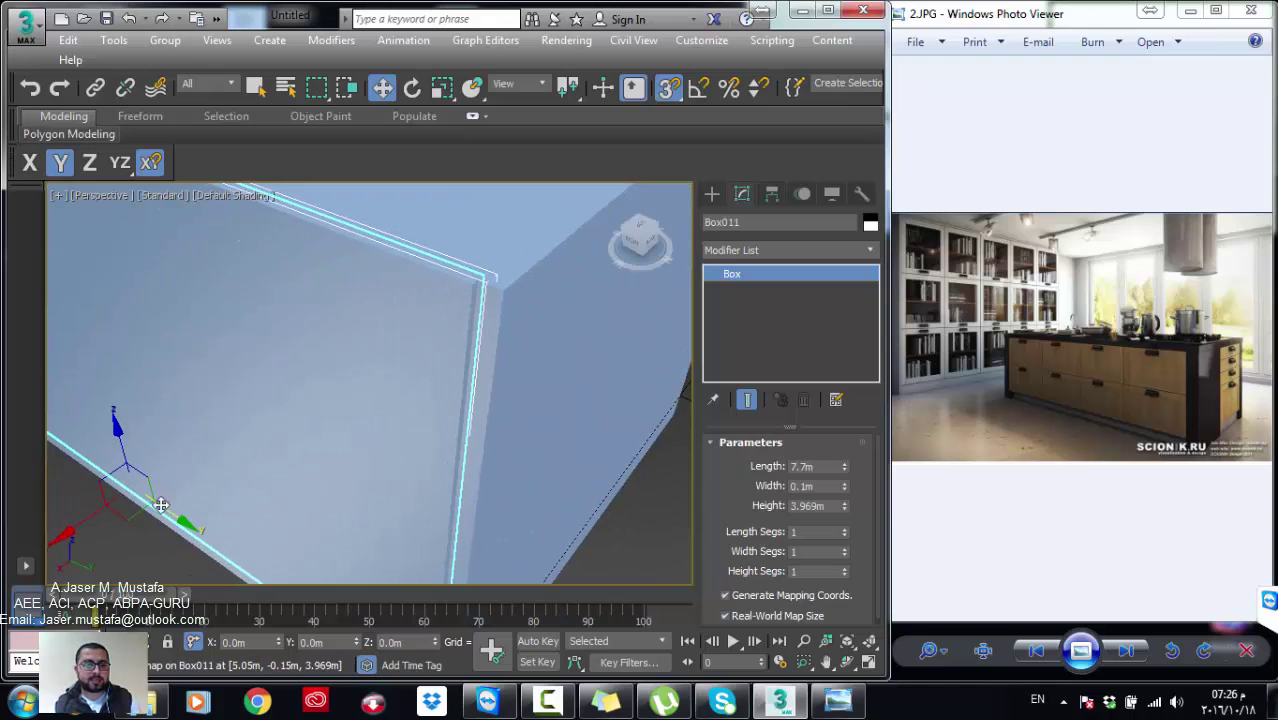
click(30, 162)
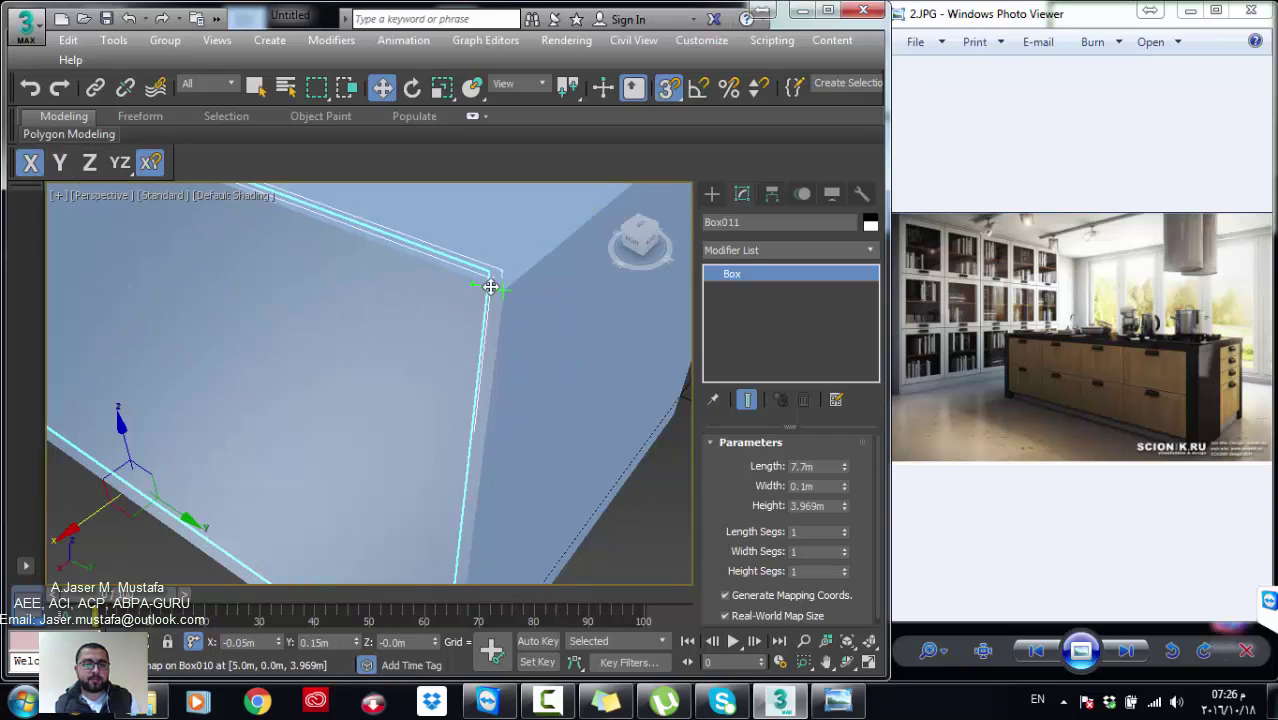
mouse_move(485, 328)
alt+middle_down()
mouse_move(413, 376)
mouse_move(451, 388)
mouse_move(516, 365)
mouse_move(345, 420)
mouse_move(439, 406)
alt+middle_up()
scroll(446, 381, down, 3)
scroll(468, 382, down, 5)
key(q)
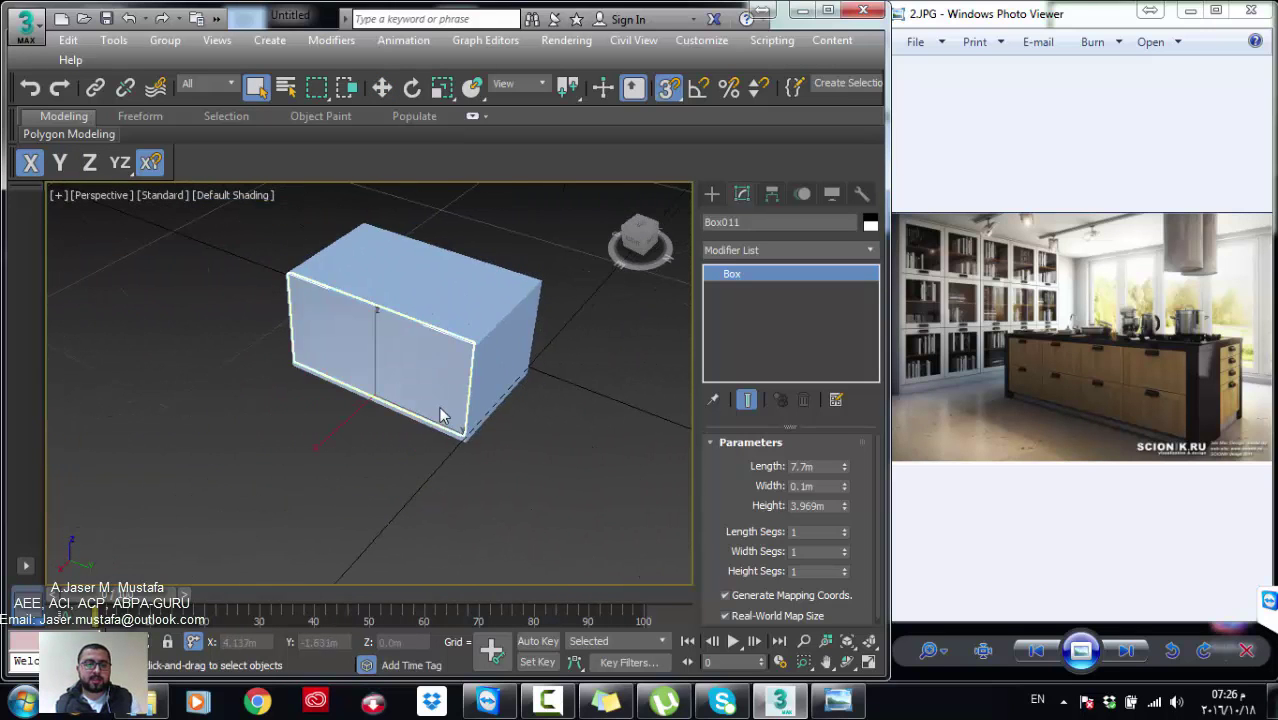
scroll(420, 344, up, 2)
scroll(420, 344, up, 4)
scroll(420, 344, up, 3)
scroll(420, 344, up, 1)
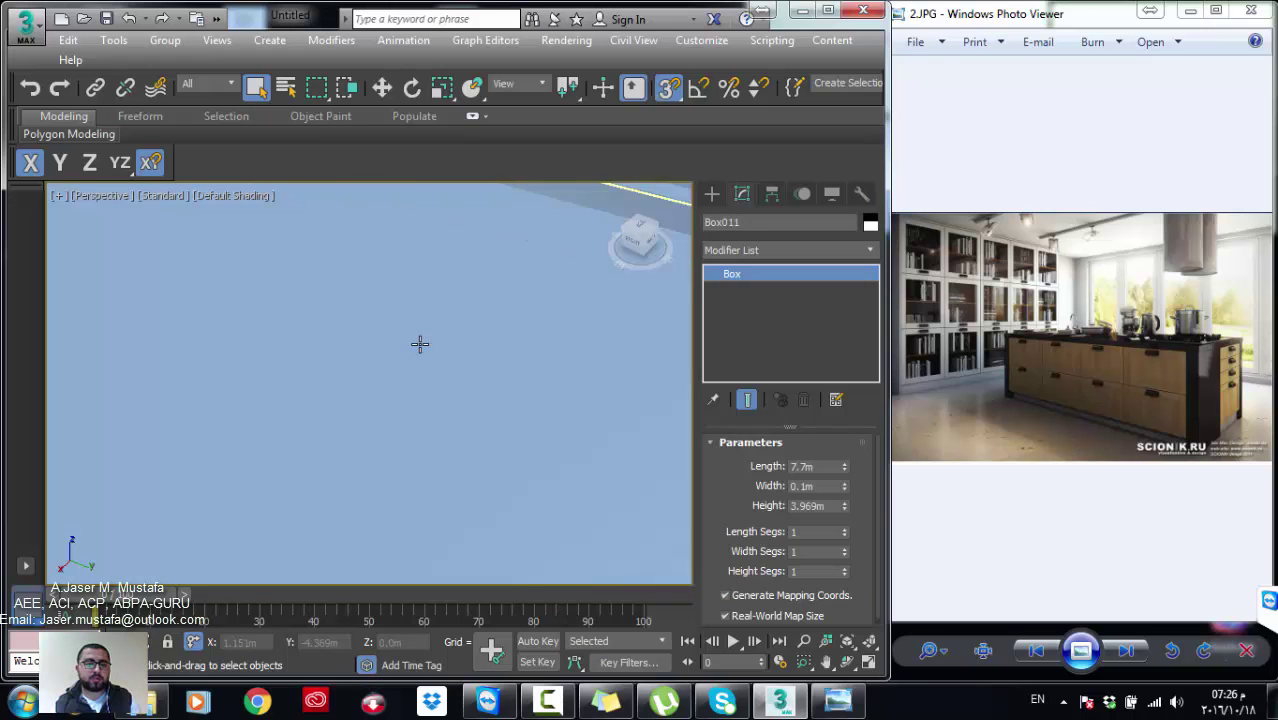
scroll(420, 344, down, 2)
mouse_move(419, 342)
alt+middle_down()
mouse_move(419, 308)
mouse_move(426, 386)
mouse_move(411, 399)
mouse_move(428, 422)
alt+middle_up()
scroll(425, 386, down, 3)
Step: Add the right wall panel to the selection and hide all unselected objects
ctrl+click(556, 434)
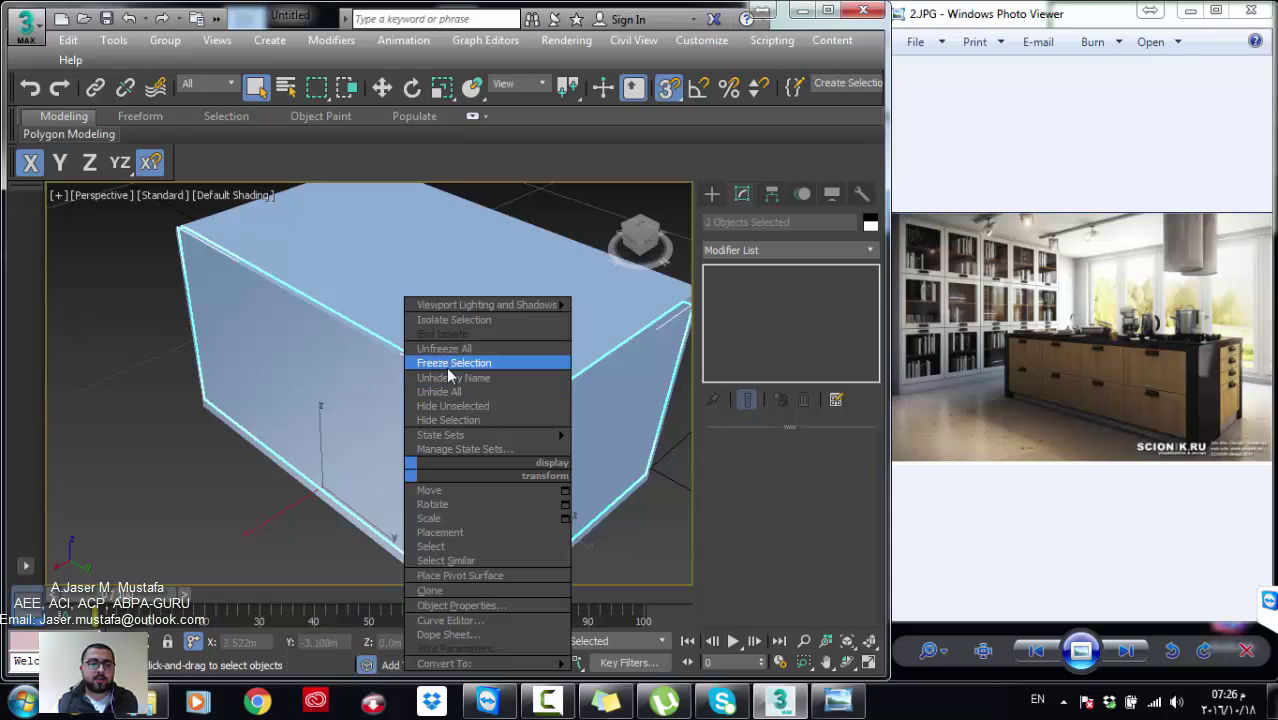
click(470, 420)
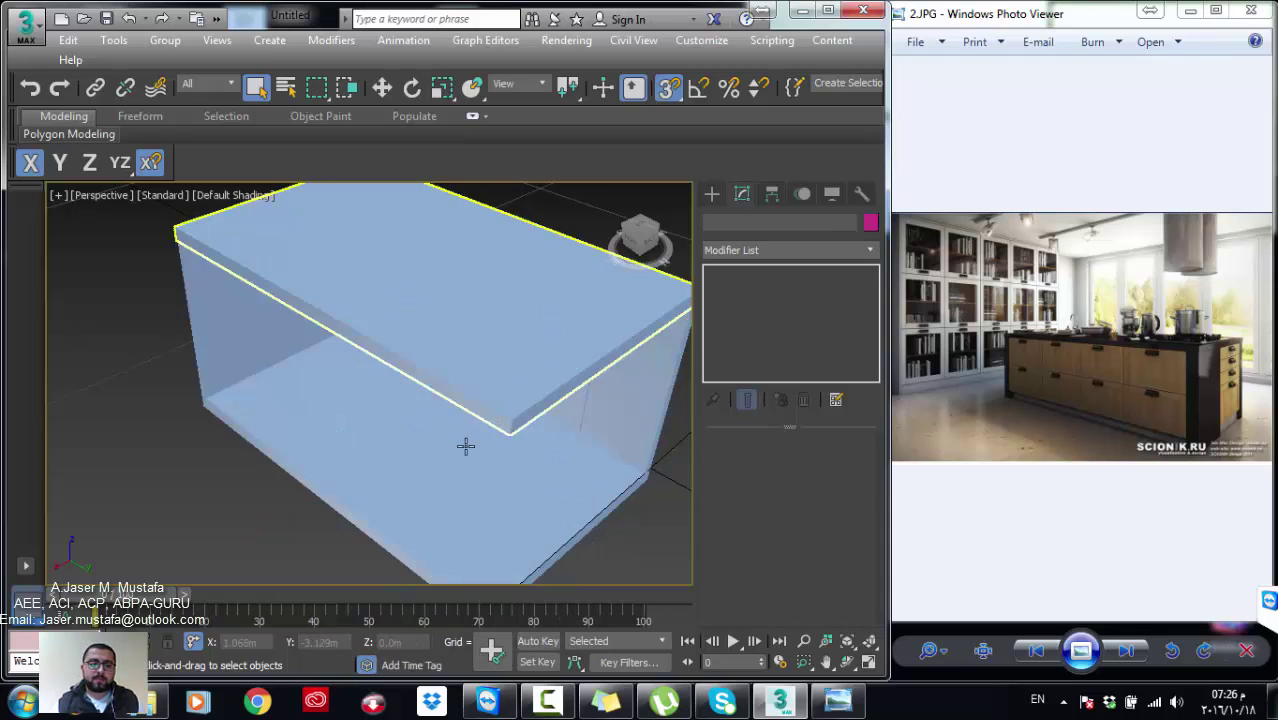
scroll(465, 438, down, 3)
scroll(379, 394, down, 2)
Step: Hide the top slab Box010 and select the floor slab Box001
click(439, 326)
right_click(439, 326)
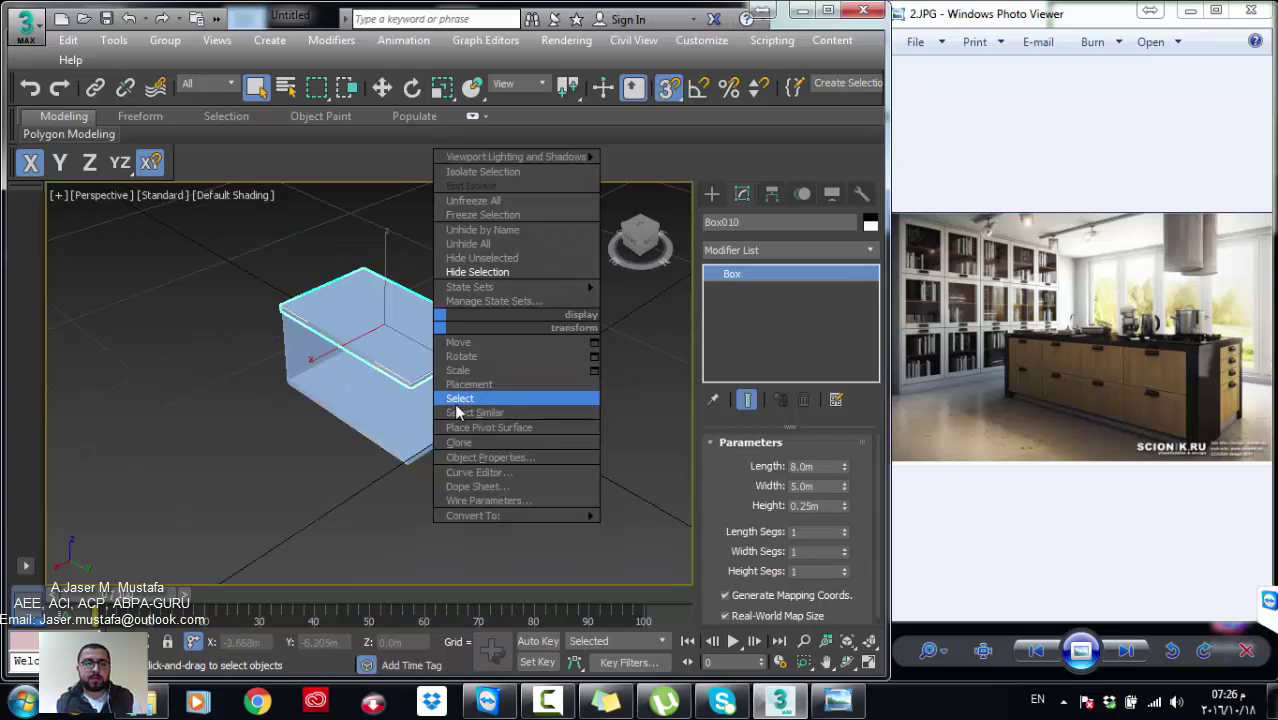
click(470, 266)
mouse_move(424, 347)
alt+middle_down()
mouse_move(439, 399)
mouse_move(382, 416)
alt+middle_up()
click(382, 416)
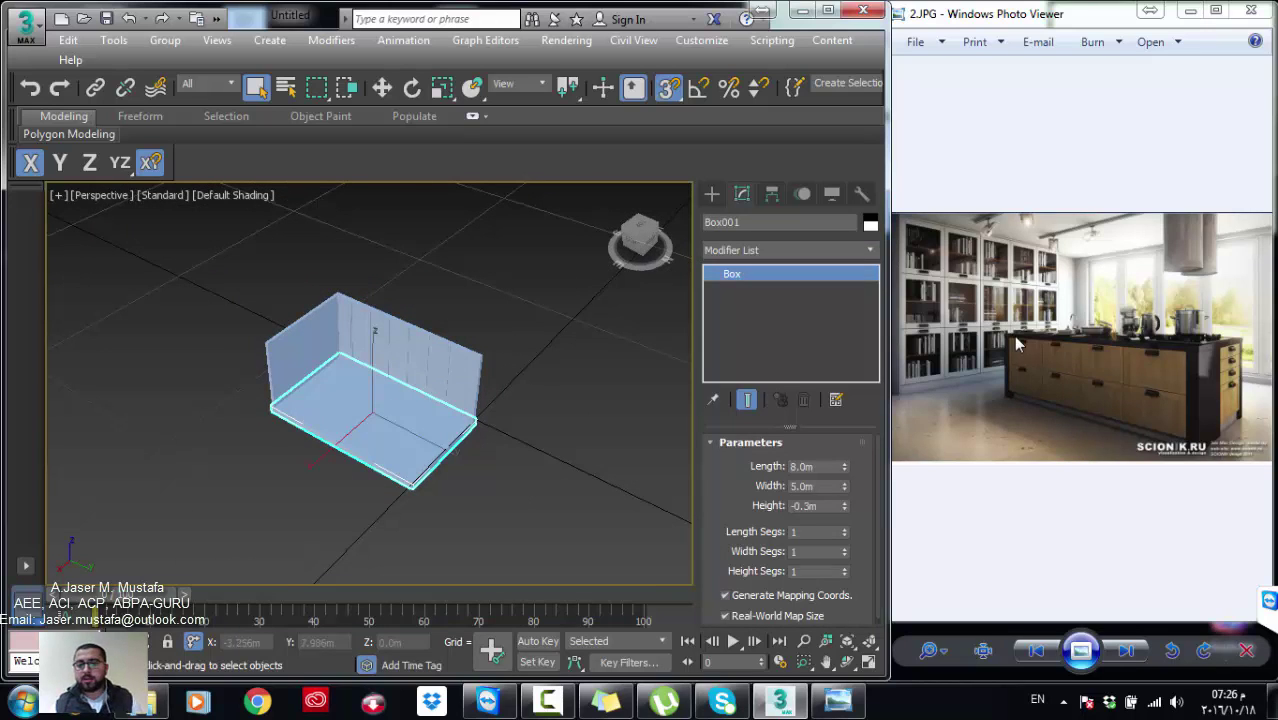
click(948, 352)
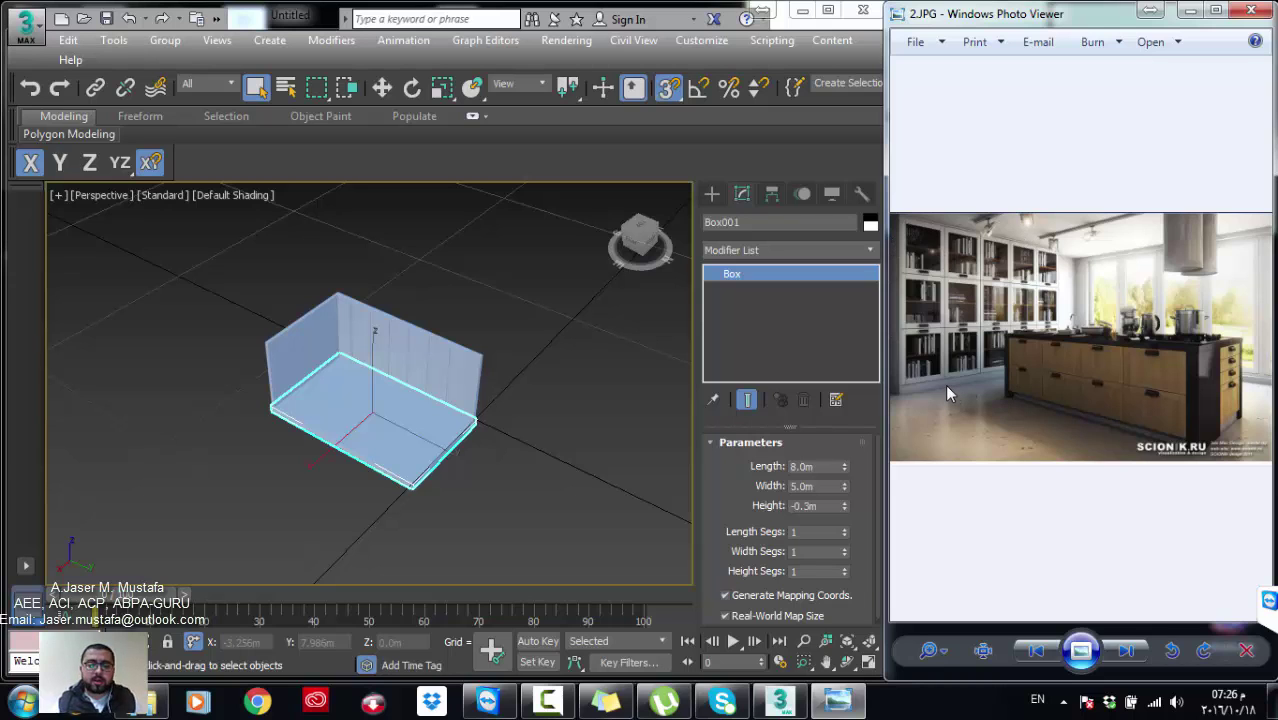
middle_drag(510, 346, 780, 190)
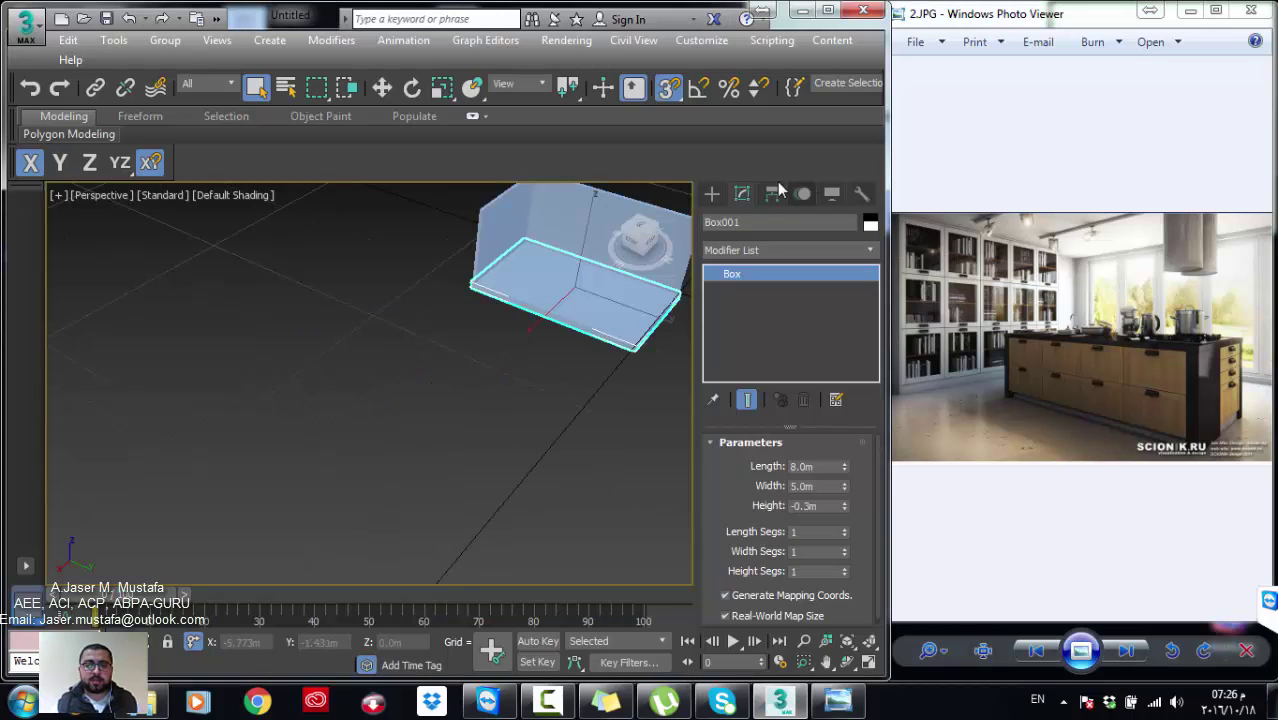
Step: Draw a new box on the cabinet floor
click(712, 194)
click(749, 307)
scroll(534, 329, up, 1)
scroll(534, 329, up, 4)
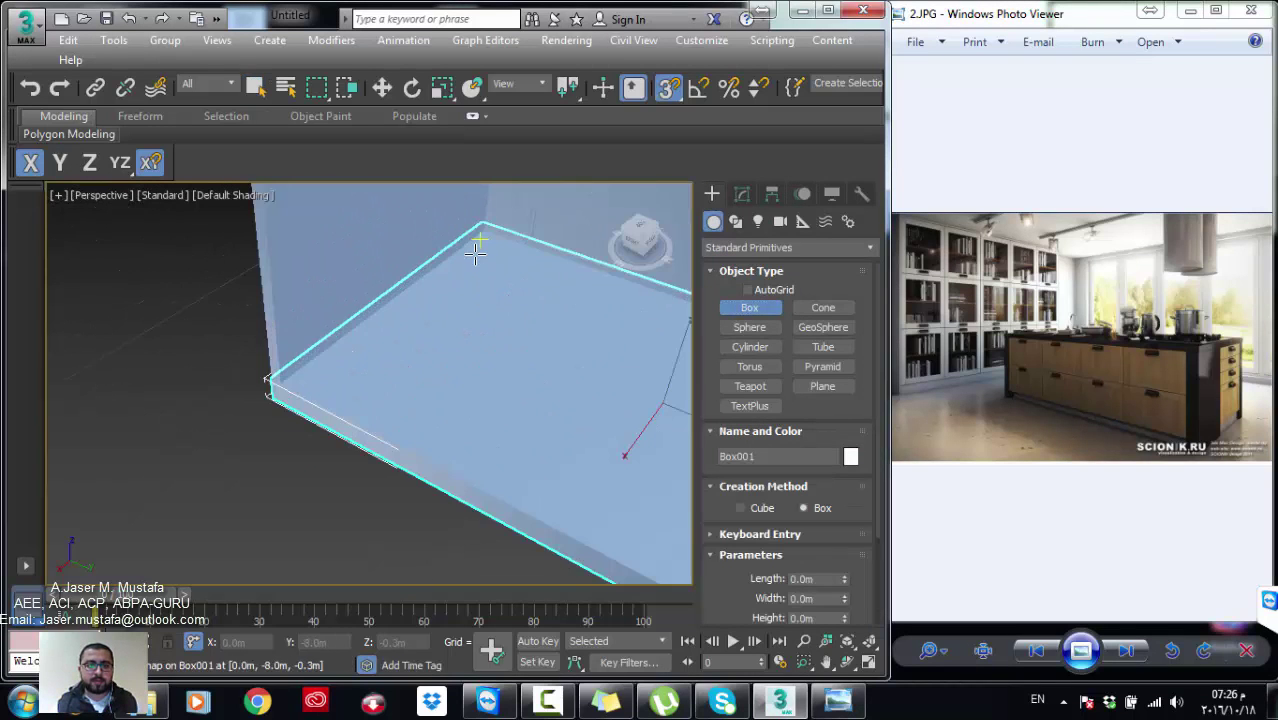
drag(484, 238, 295, 398)
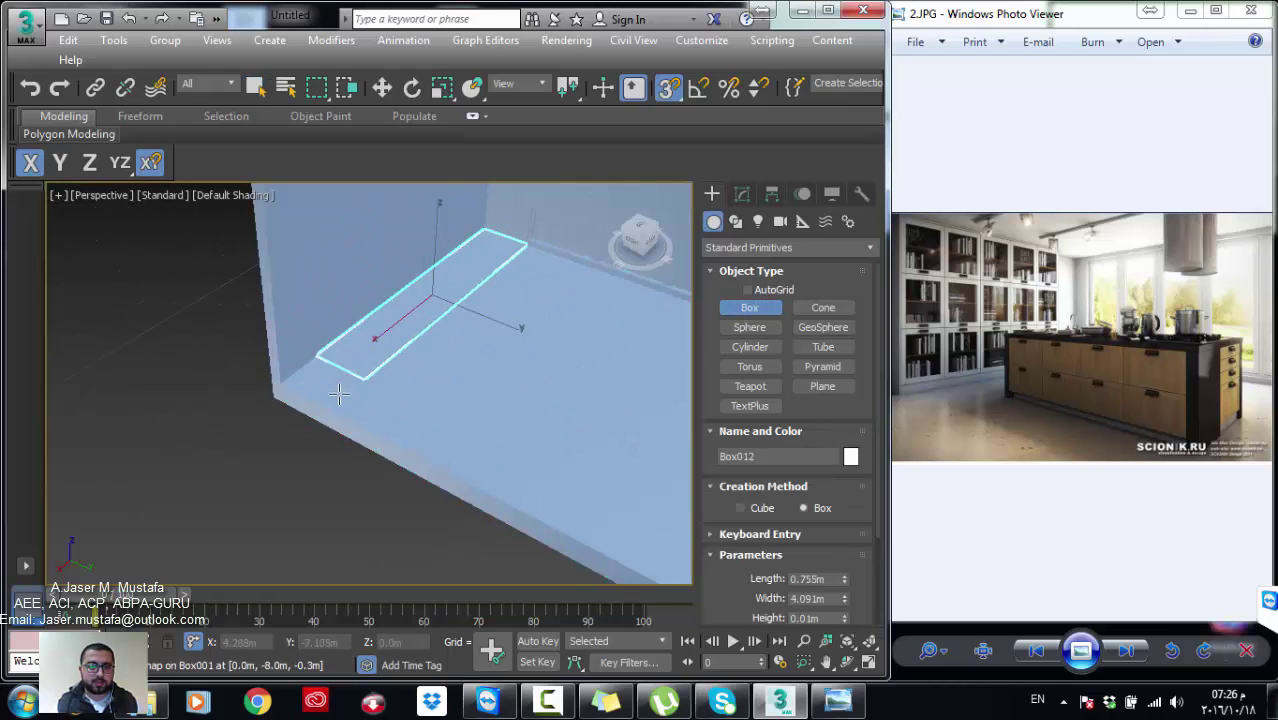
scroll(295, 398, up, 1)
scroll(330, 360, down, 1)
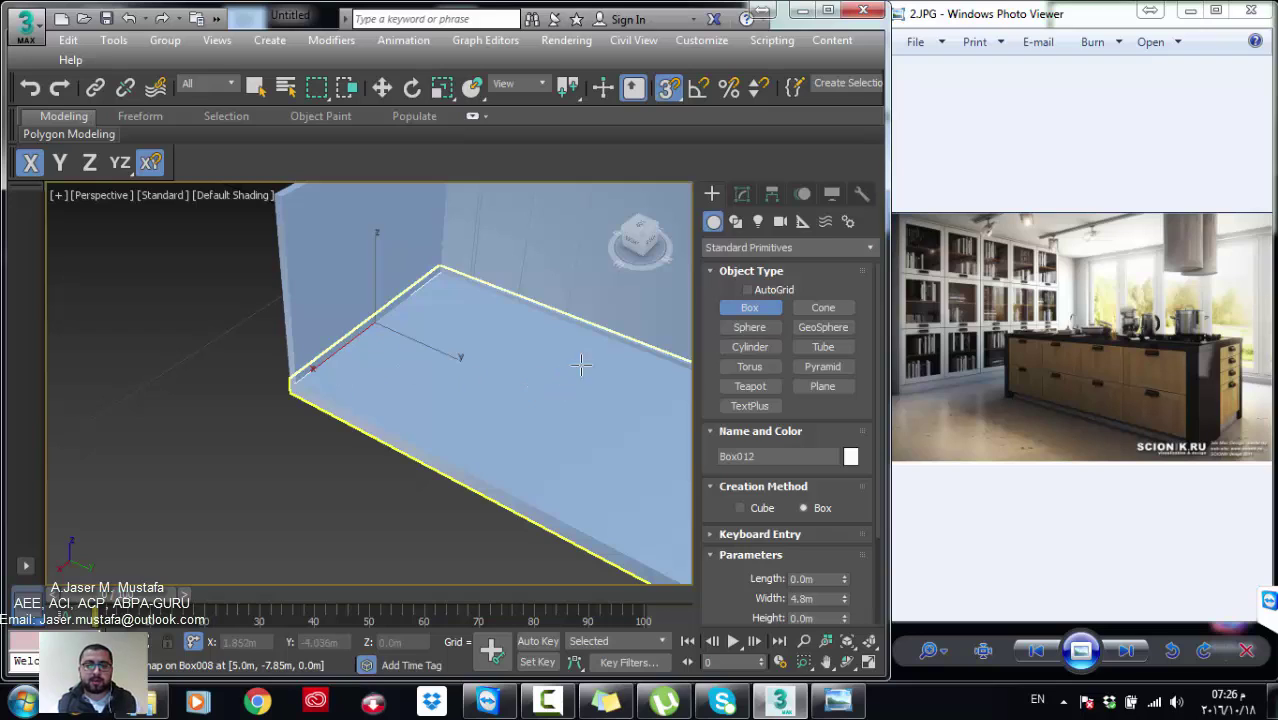
Step: Set the new box to Length 0.7m, Width 4.0m and Height 3.0m
click(742, 193)
double_click(803, 486)
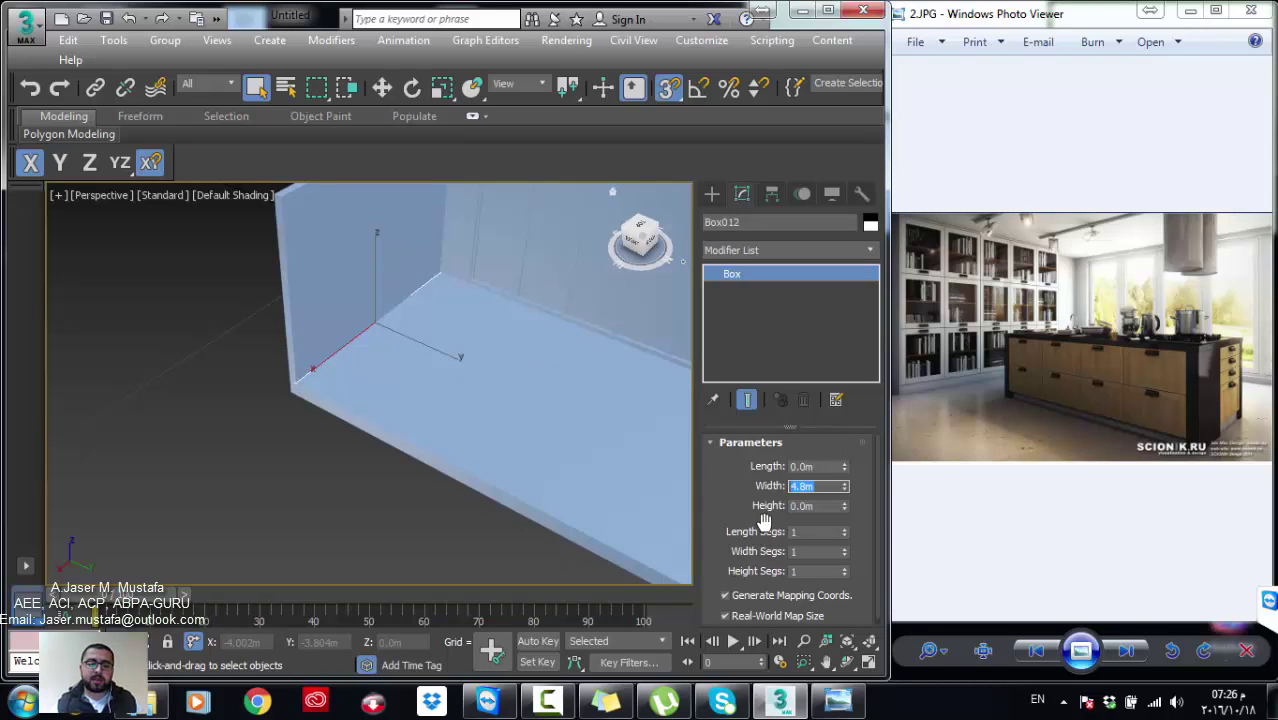
double_click(806, 466)
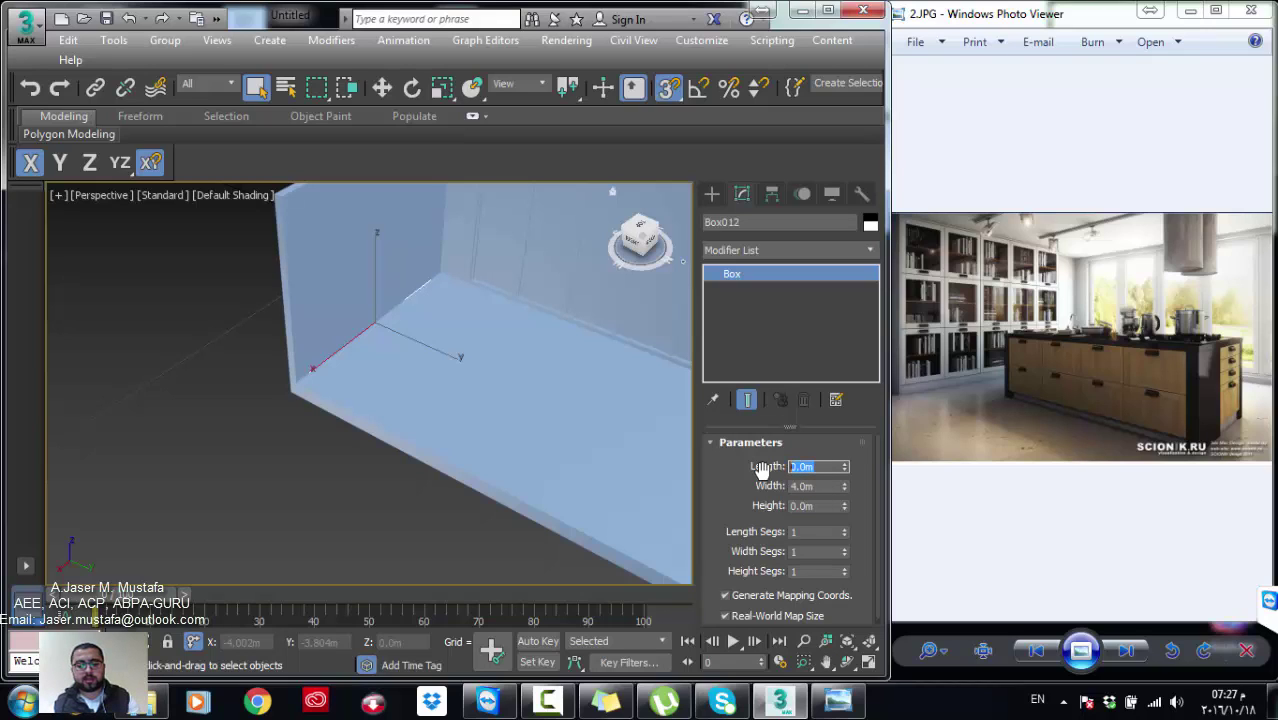
text(7)
text(0.7m)
key(Return)
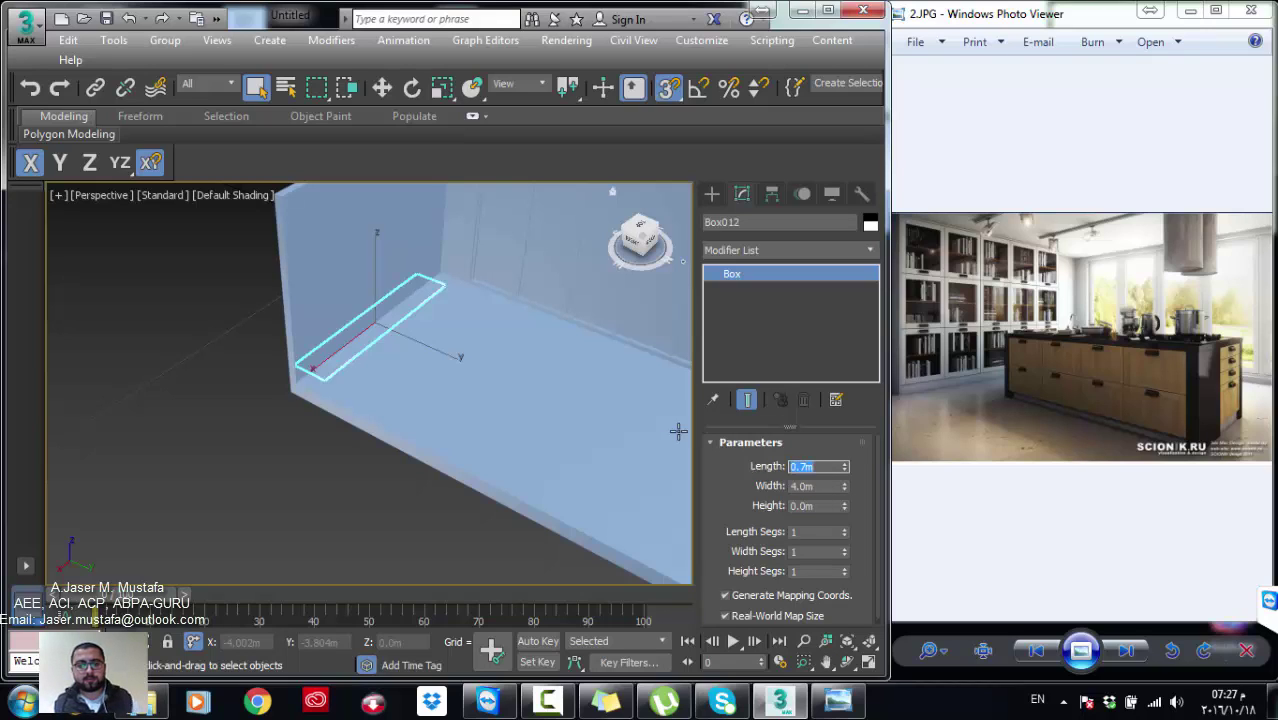
double_click(828, 505)
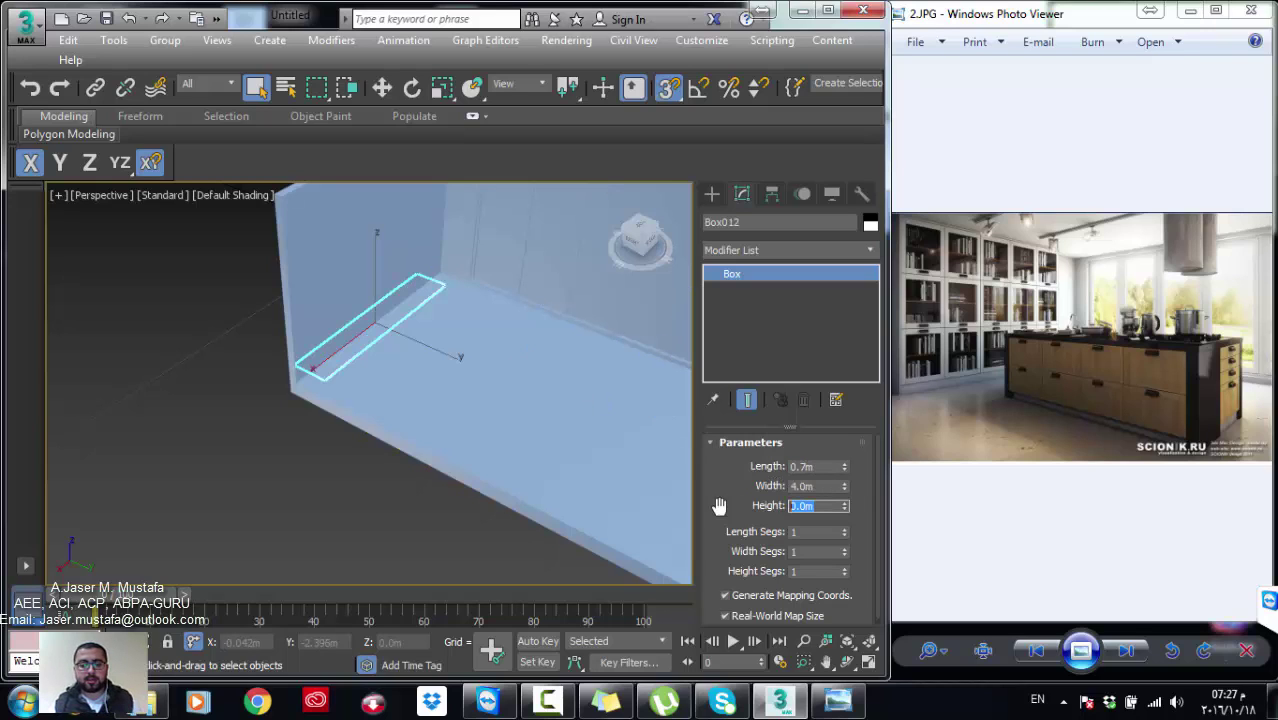
text(2)
key(Return)
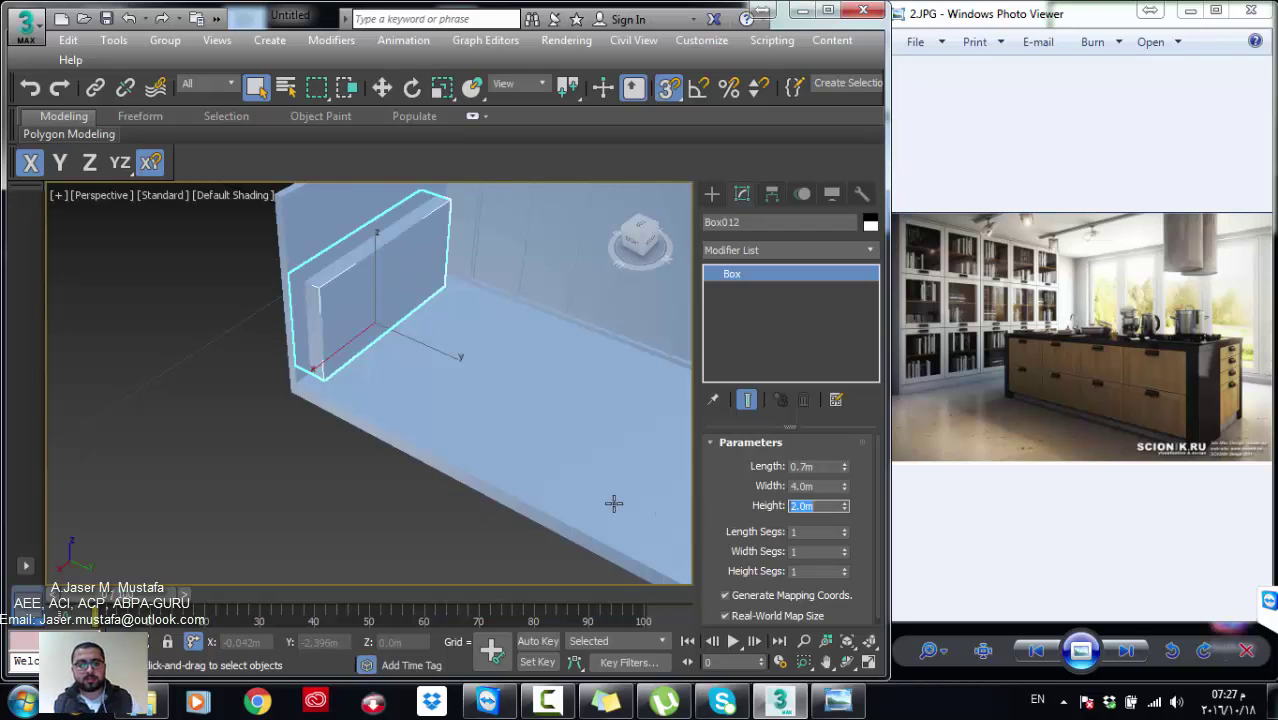
alt+middle_drag(613, 503, 399, 434)
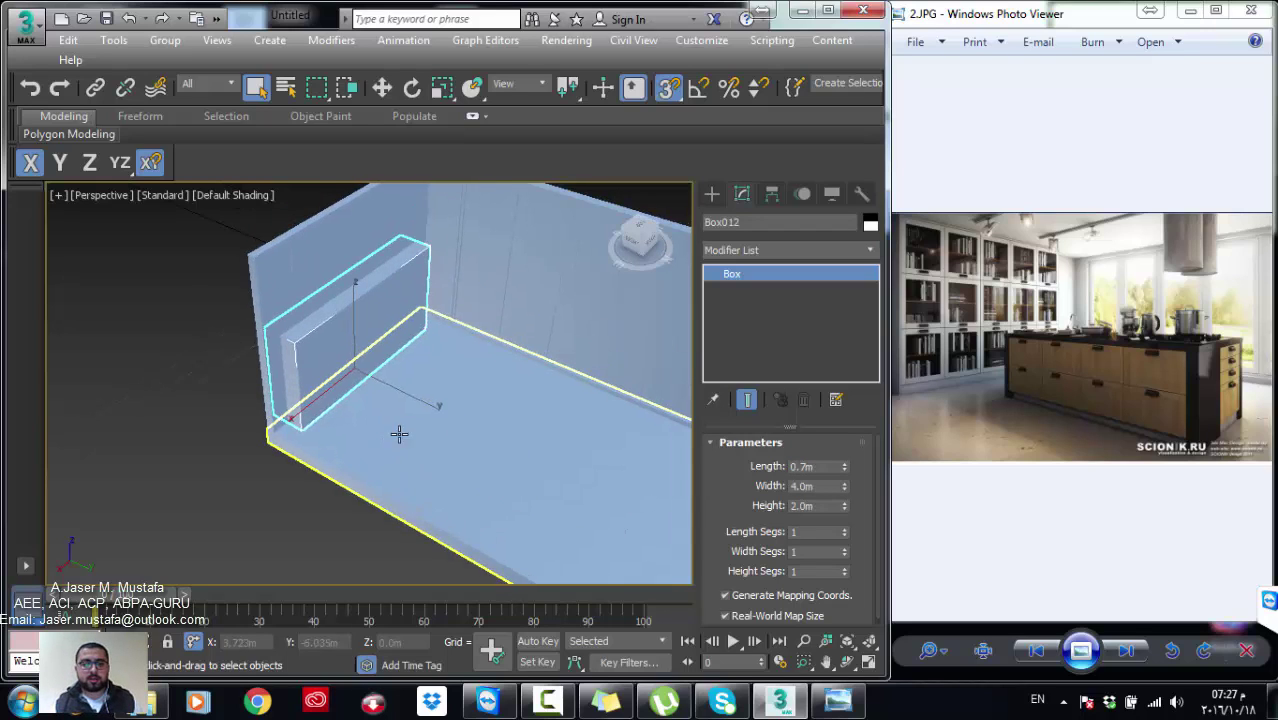
double_click(818, 506)
text(3)
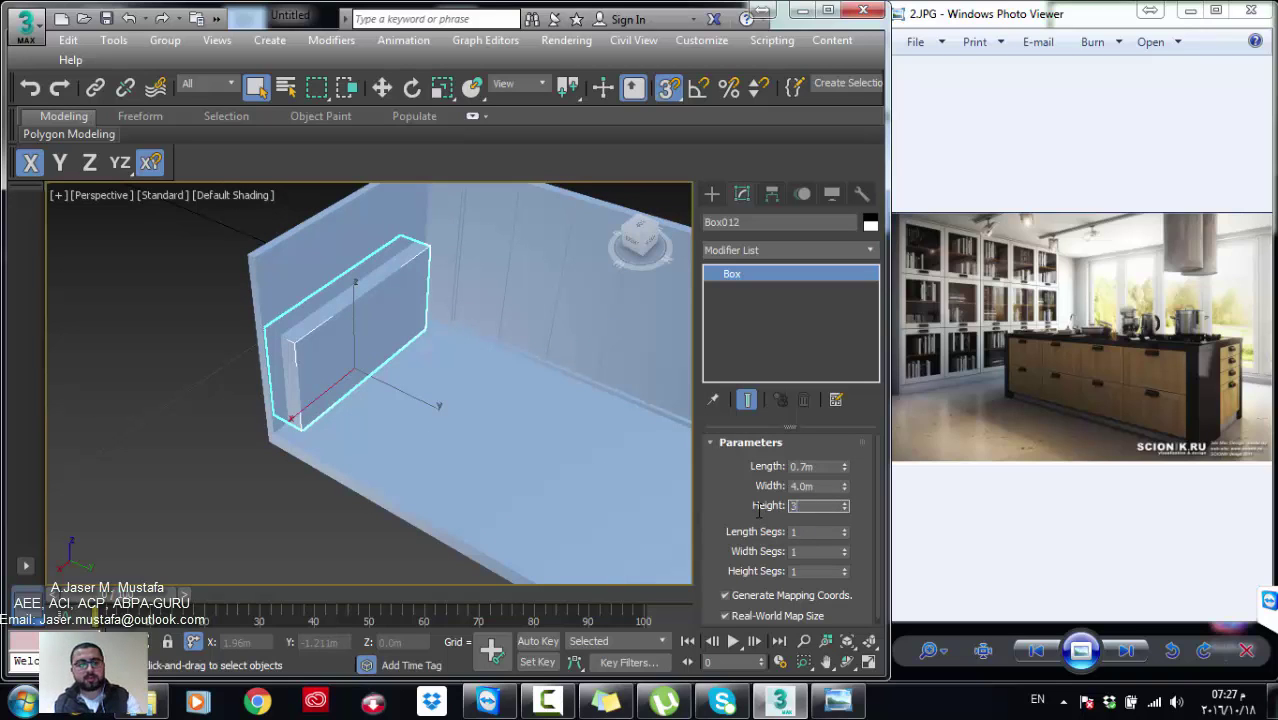
key(Return)
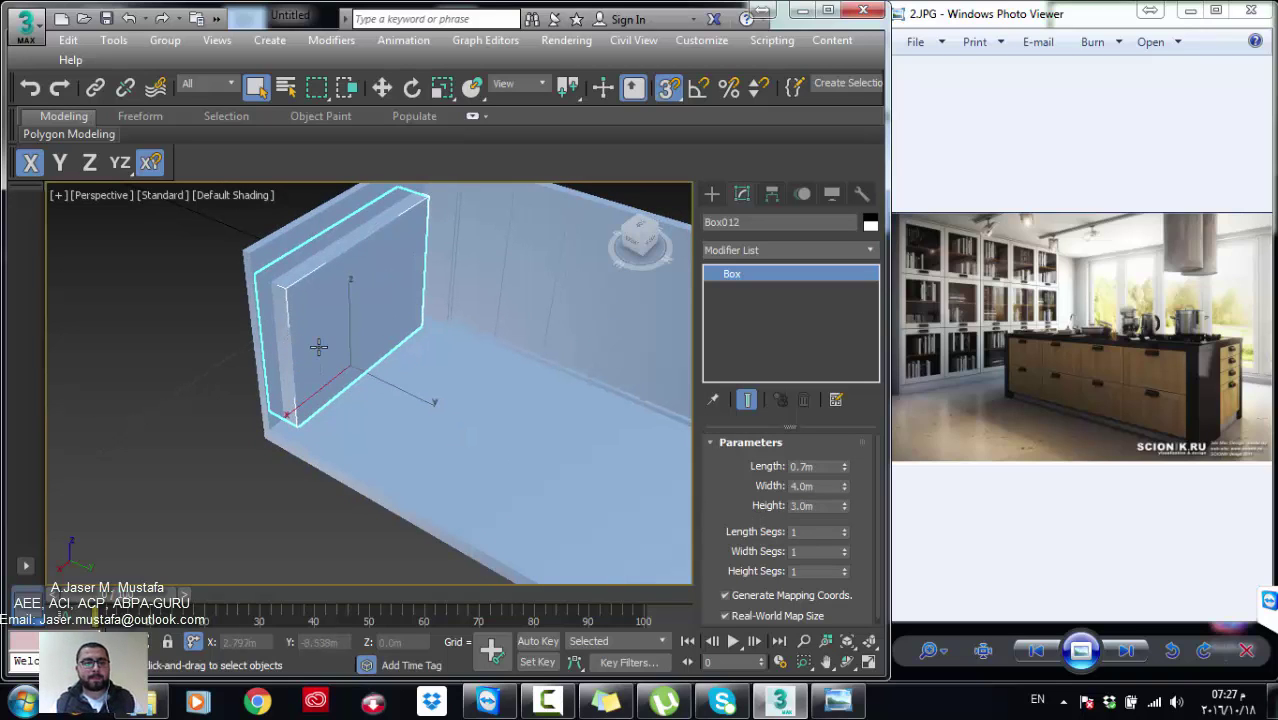
Step: In Top view, move the new box up along Y to line it up with the cabinet floor
middle_drag(297, 354, 302, 362)
key(t)
key(z)
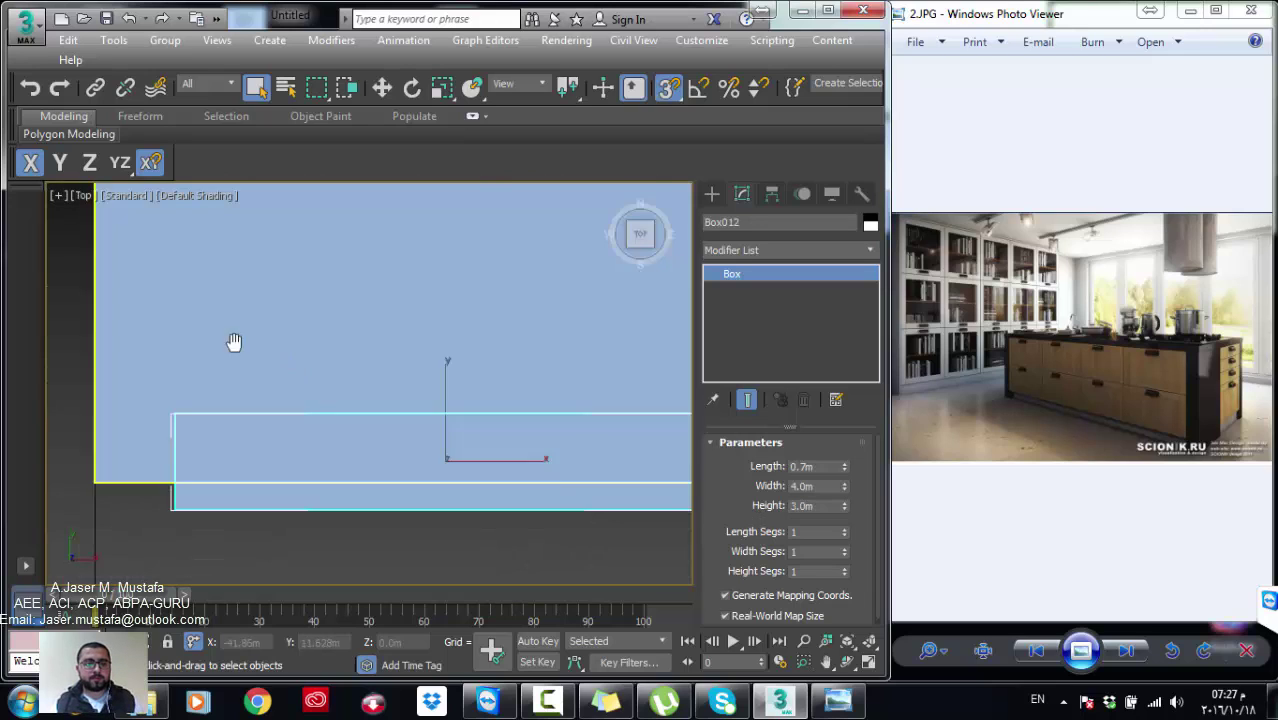
scroll(234, 343, down, 4)
middle_drag(200, 346, 315, 384)
key(w)
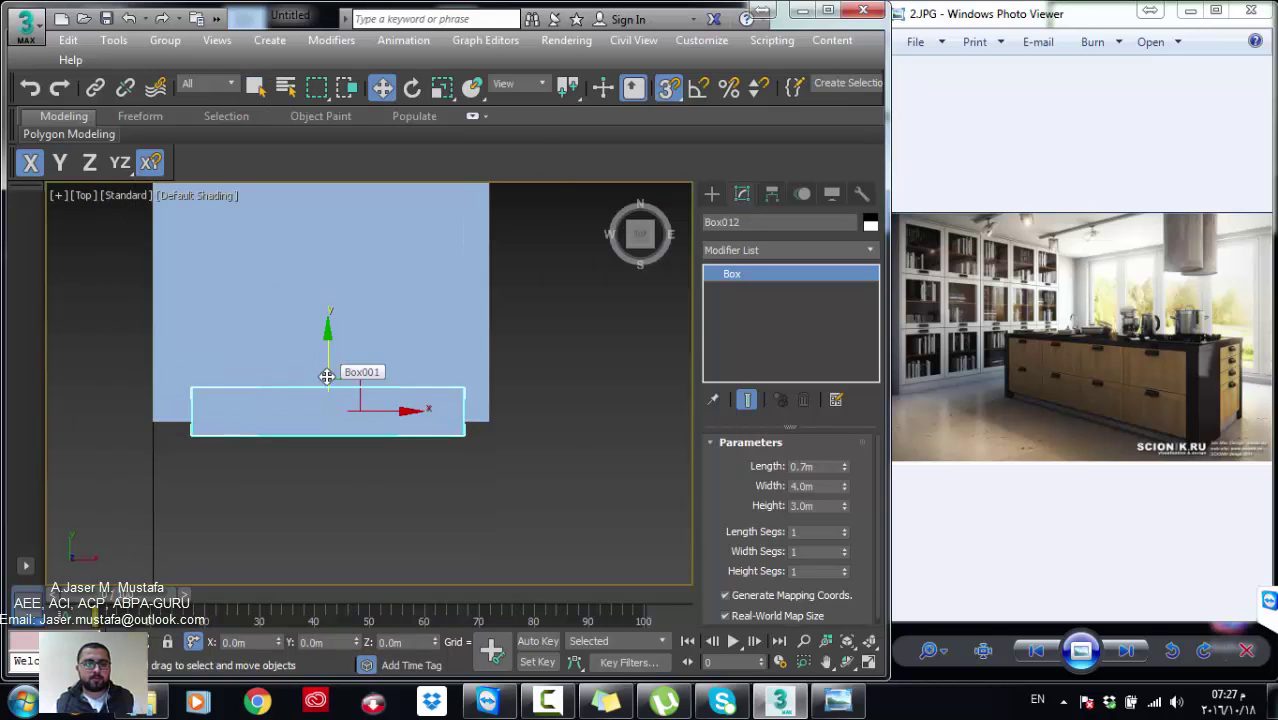
scroll(328, 372, up, 2)
mouse_move(328, 373)
mouse_down()
mouse_move(326, 357)
mouse_move(328, 391)
mouse_up()
key(s)
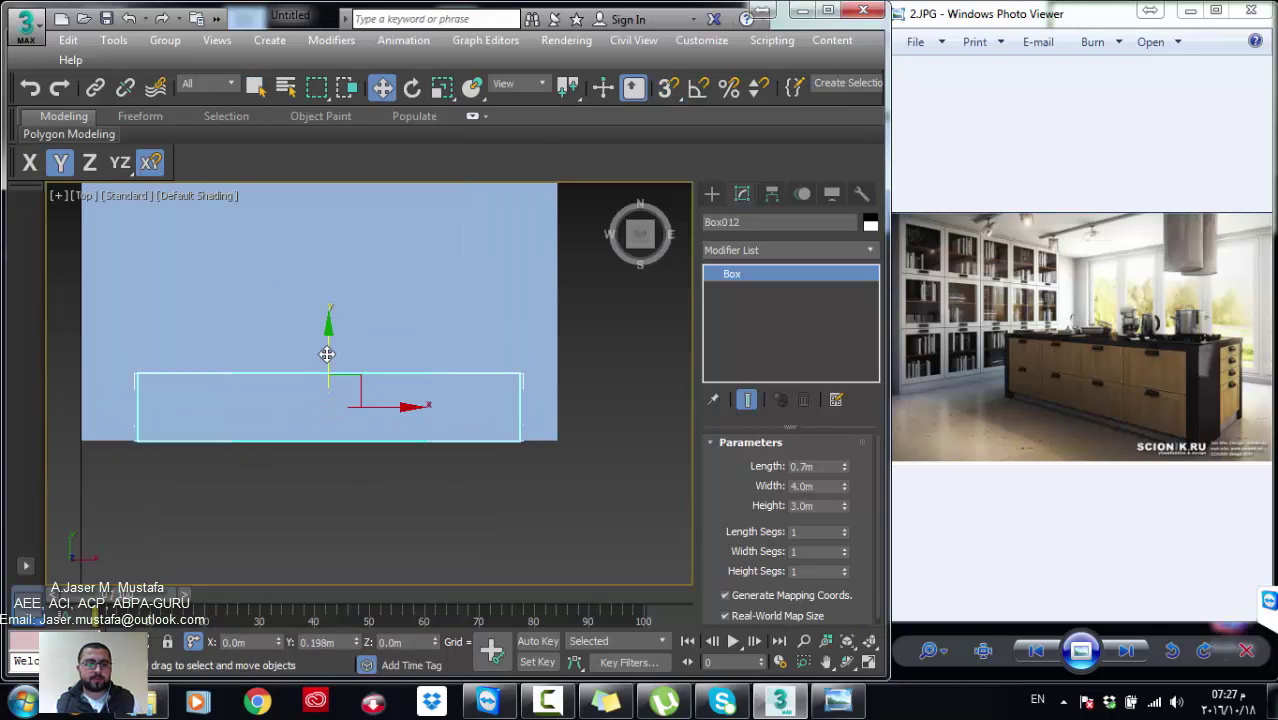
Step: Set the box's Height to 0.1m, making it a thin 0.7m by 4.0m shelf board
mouse_move(400, 409)
alt+middle_down()
mouse_move(217, 328)
mouse_move(565, 457)
alt+middle_up()
click(800, 505)
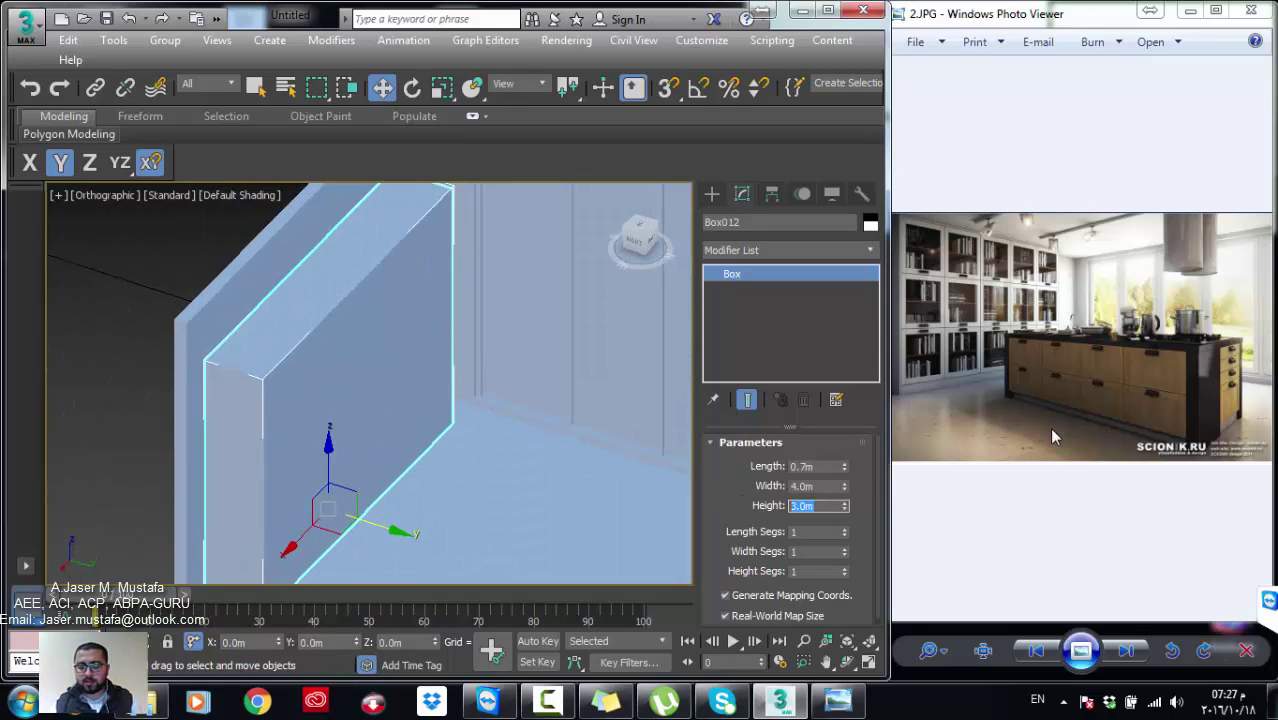
text(1)
text(0.1m)
key(Return)
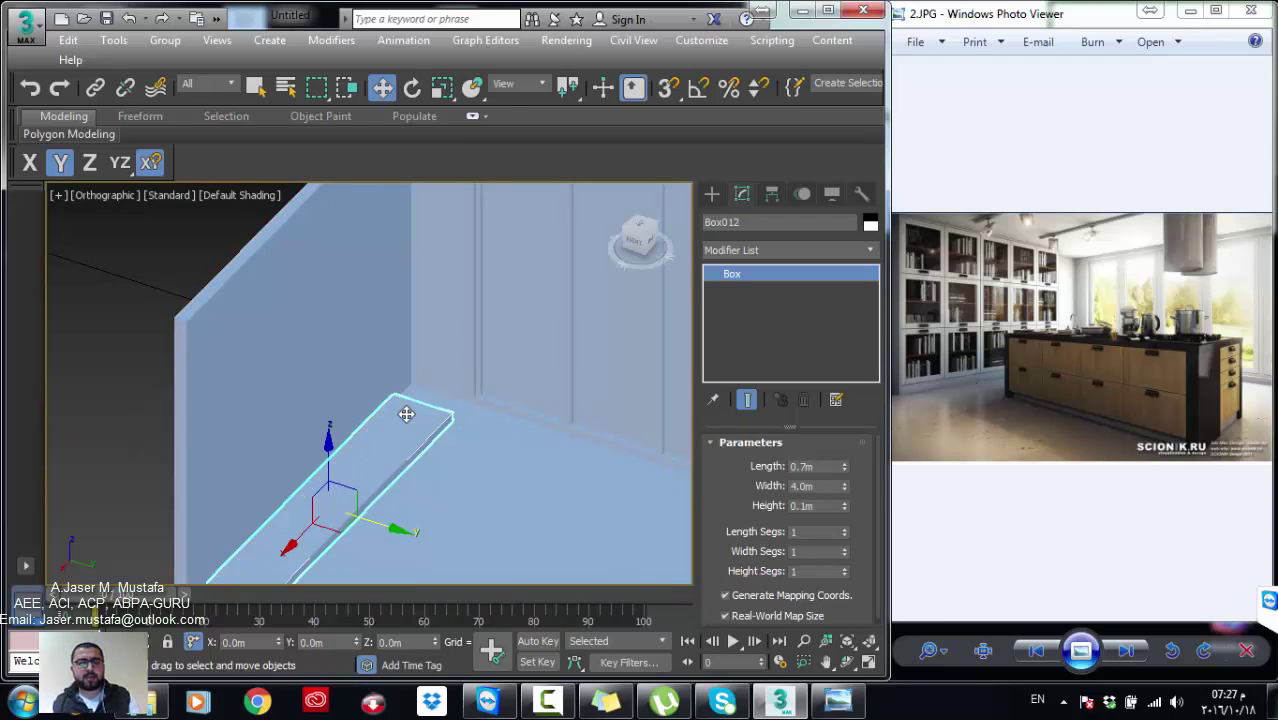
scroll(576, 371, up, 2)
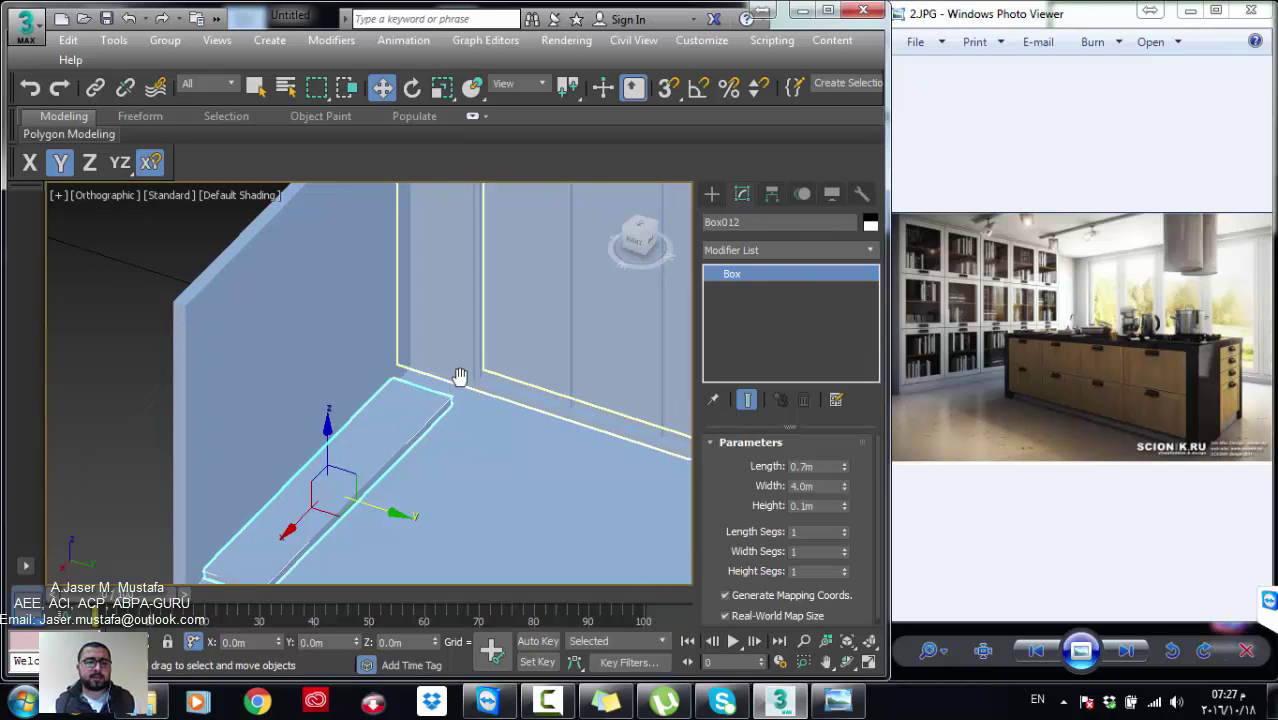
scroll(404, 399, down, 2)
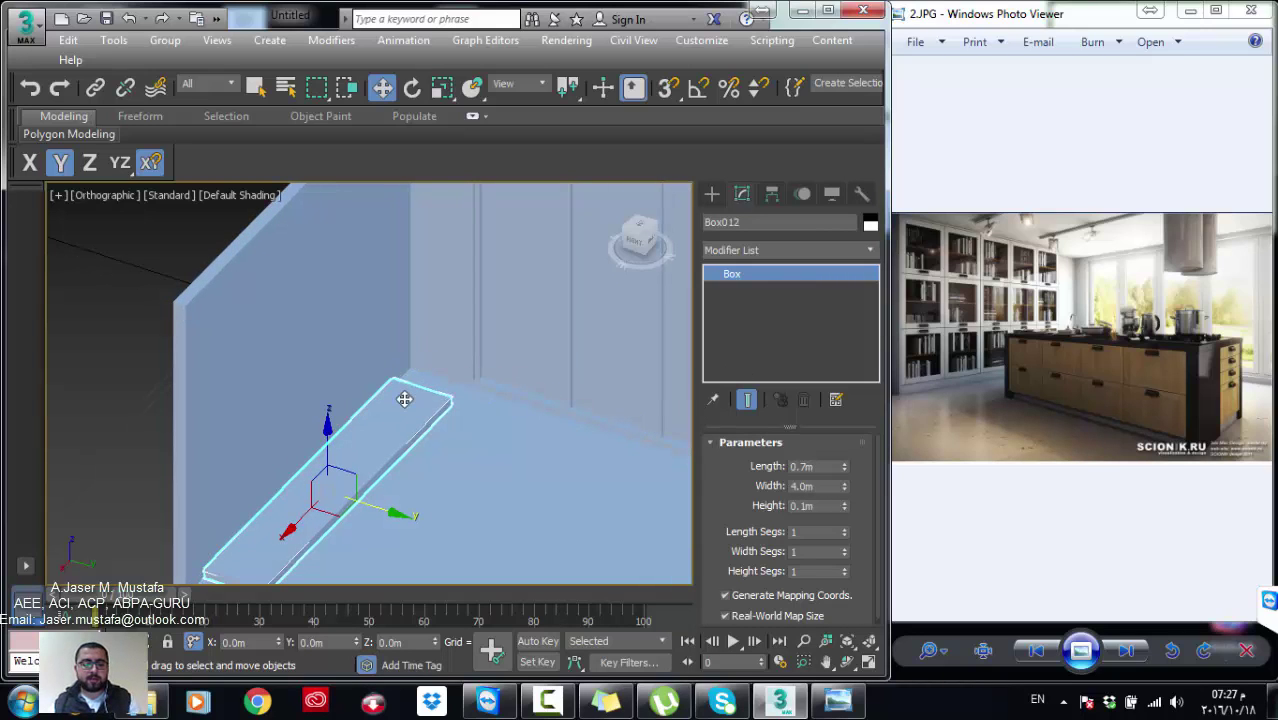
Step: With snapping on and movement constrained to XY, snap the slab against the island base
key(t)
key(F3)
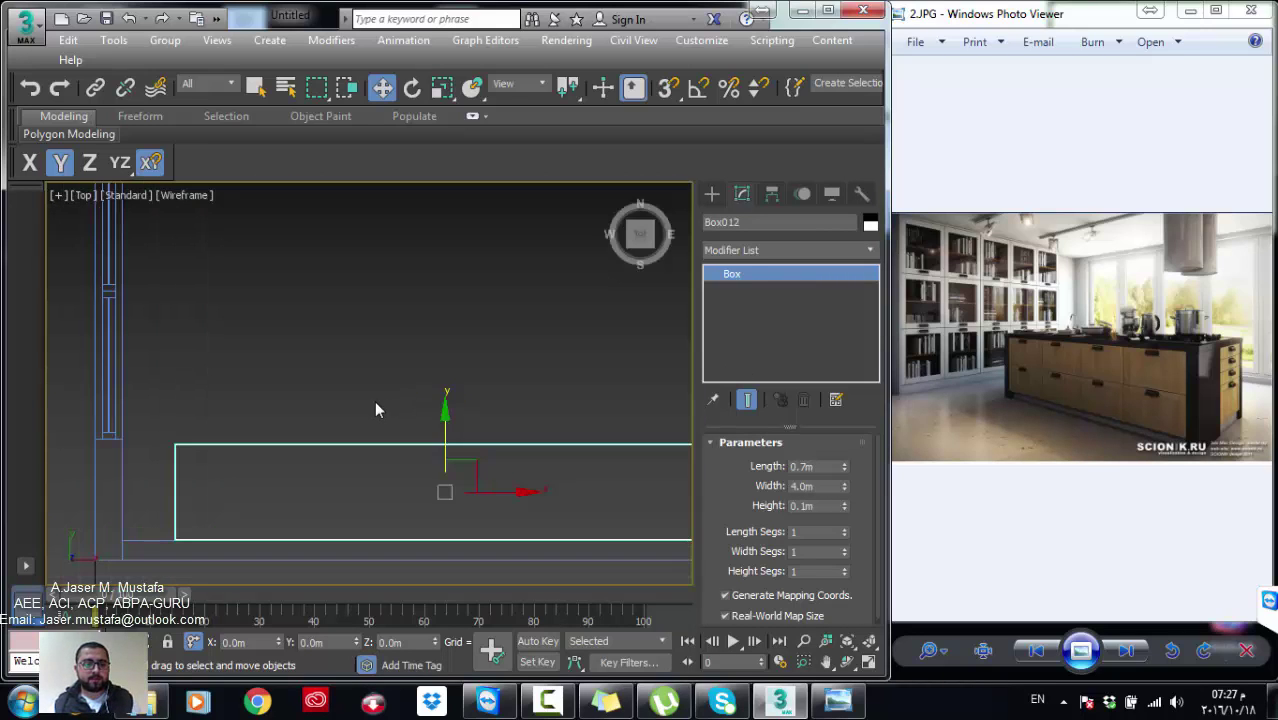
scroll(330, 405, down, 2)
scroll(305, 405, up, 3)
scroll(300, 414, up, 3)
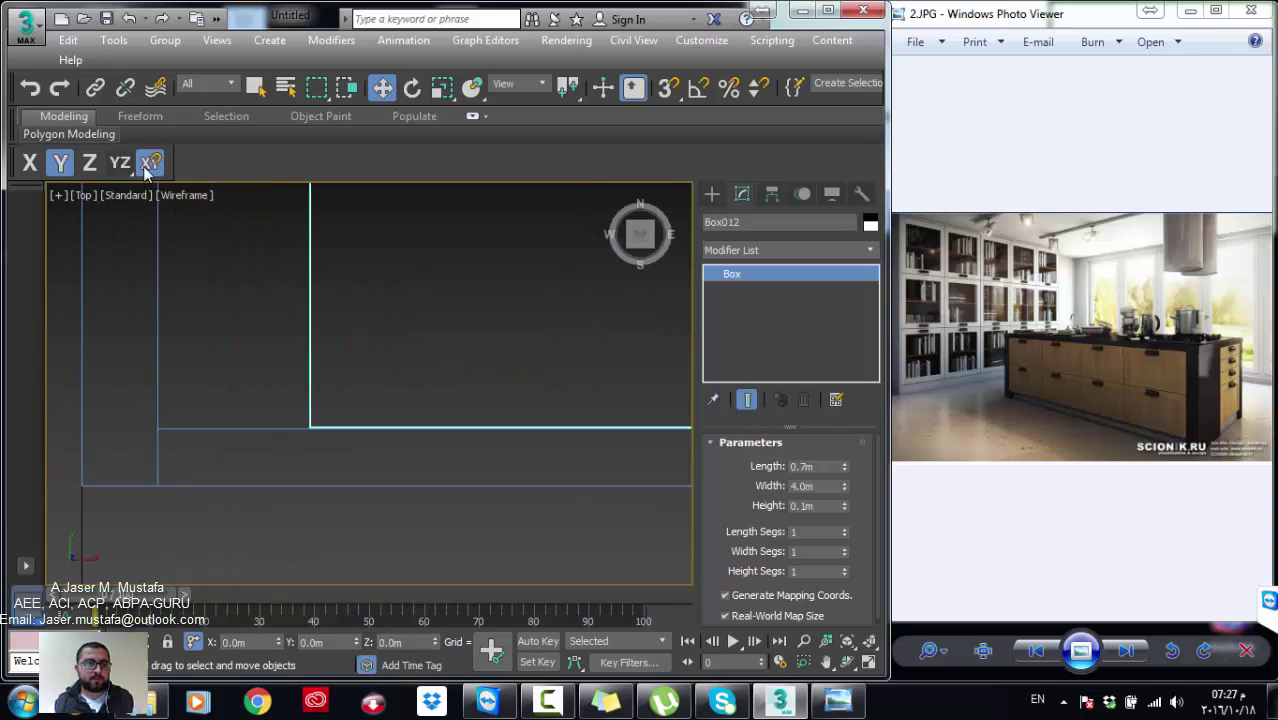
click(668, 87)
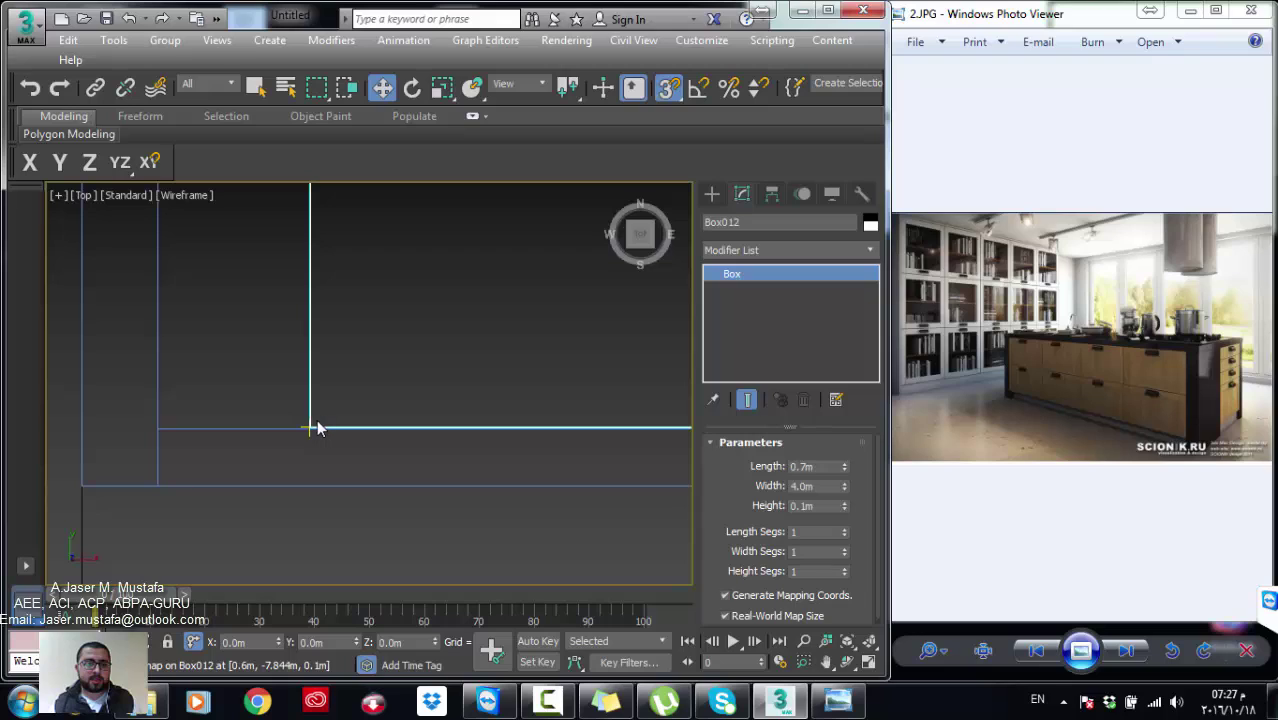
click(120, 164)
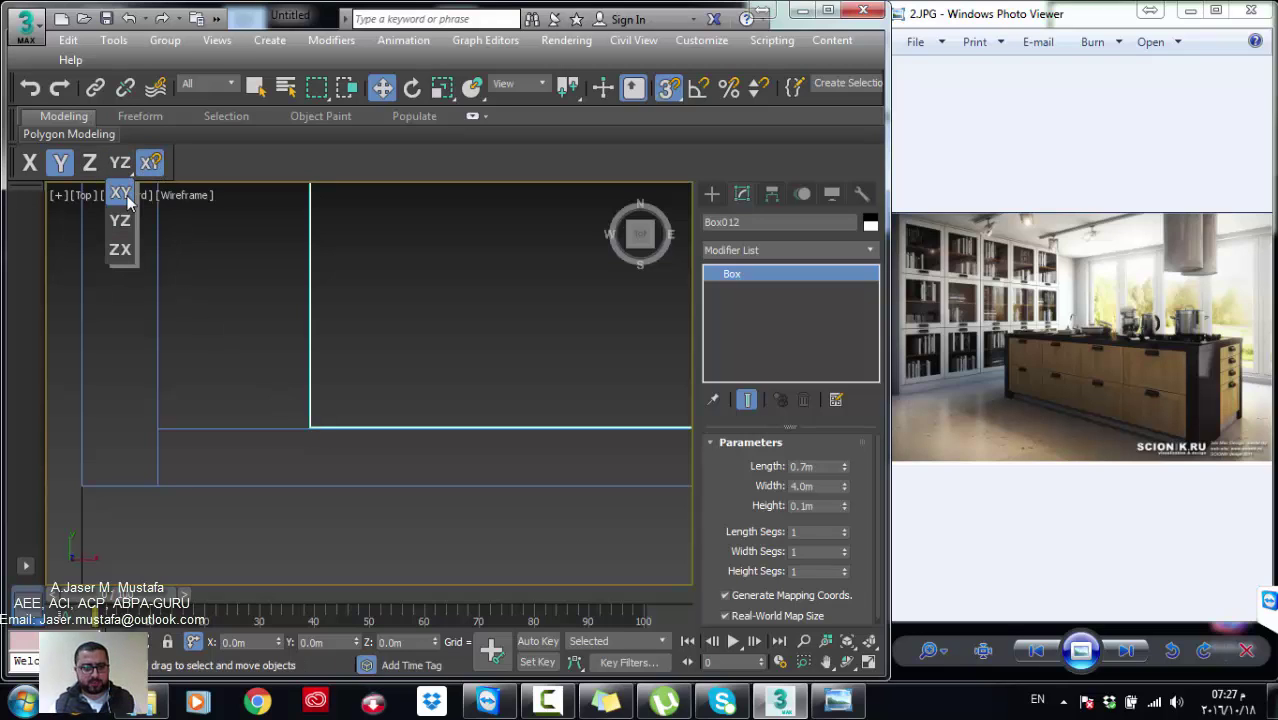
click(124, 195)
drag(310, 425, 165, 422)
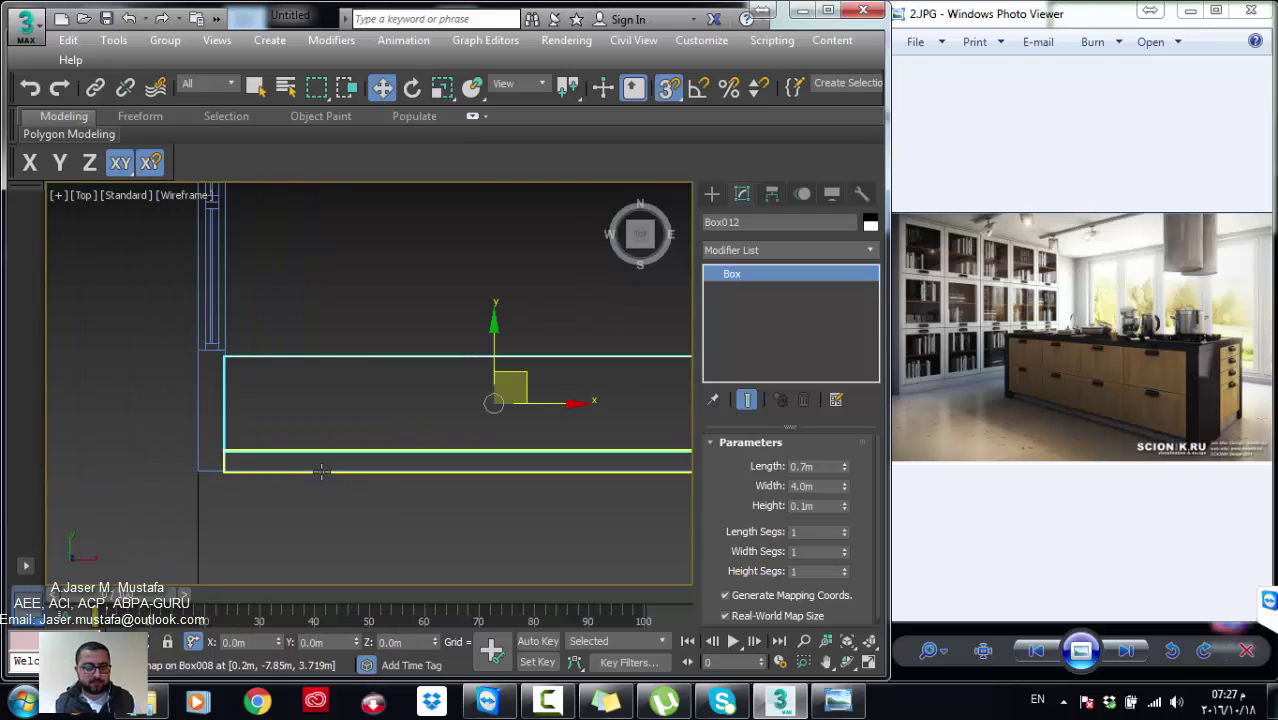
Step: Return to shaded view and shift the slab 0.6 m along X
mouse_move(414, 466)
alt+middle_down()
mouse_move(395, 437)
mouse_move(308, 425)
alt+middle_up()
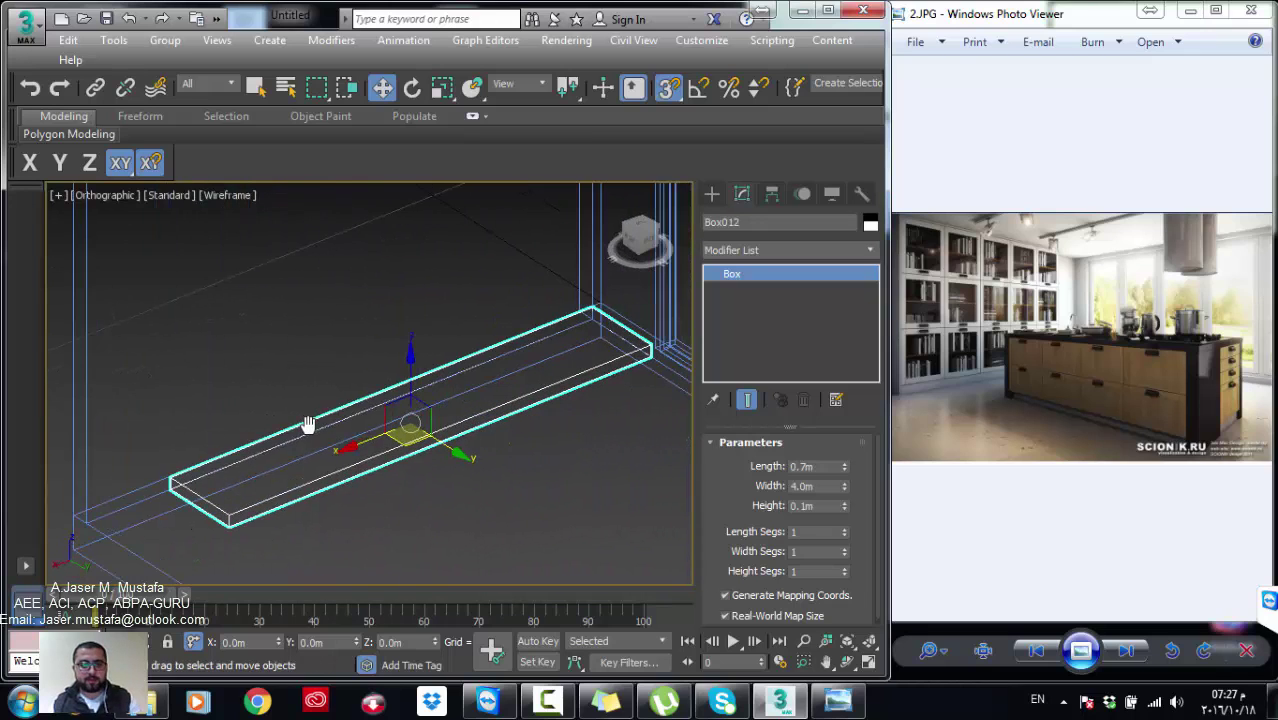
key(F3)
scroll(462, 415, down, 2)
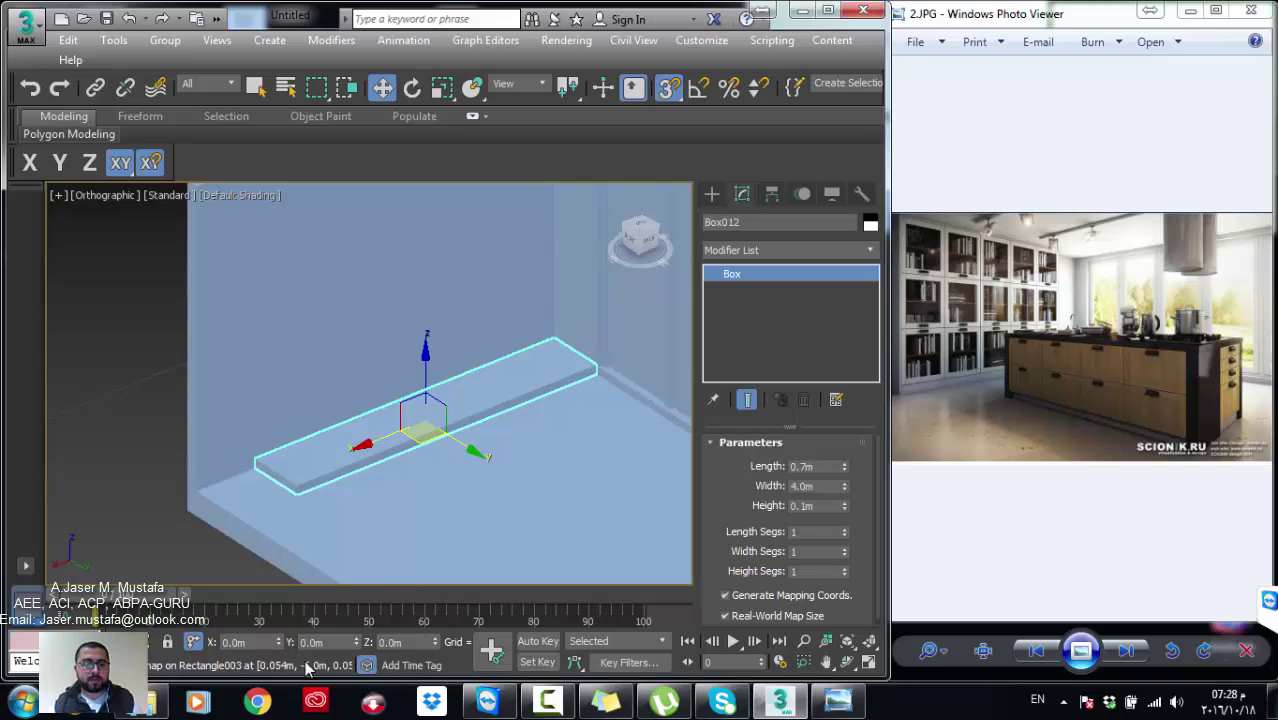
click(235, 642)
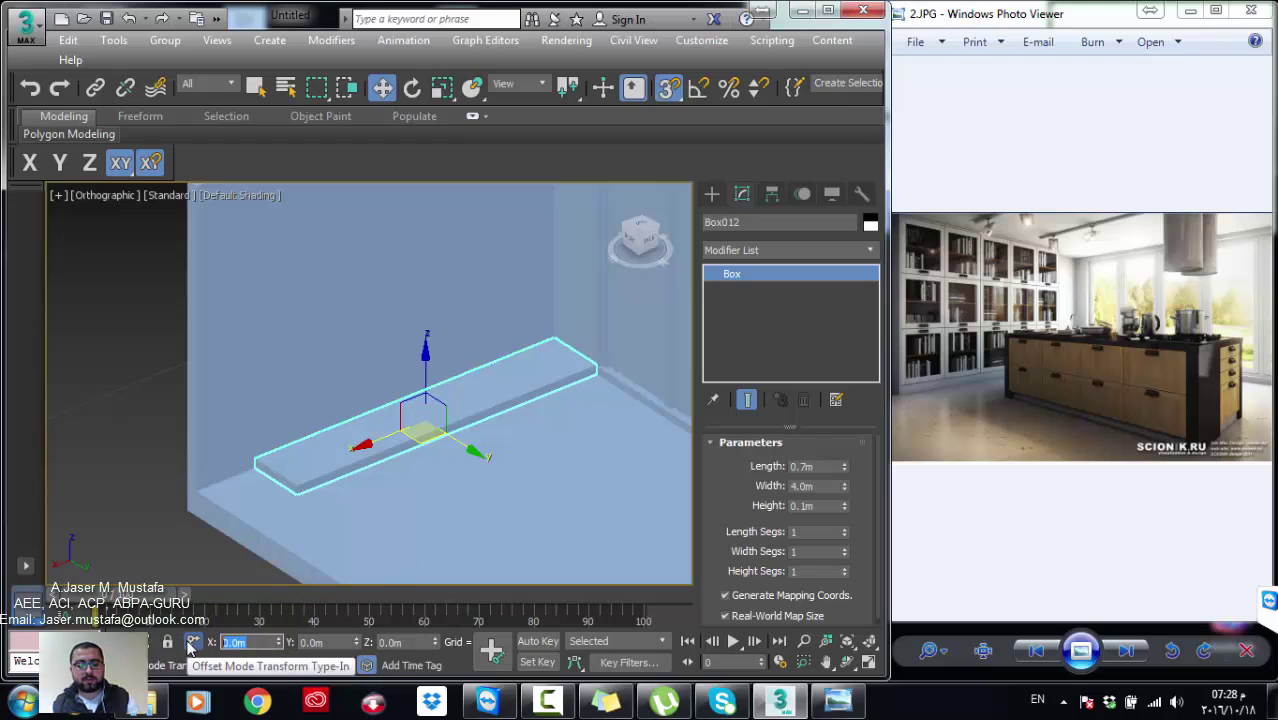
text(.6)
key(Return)
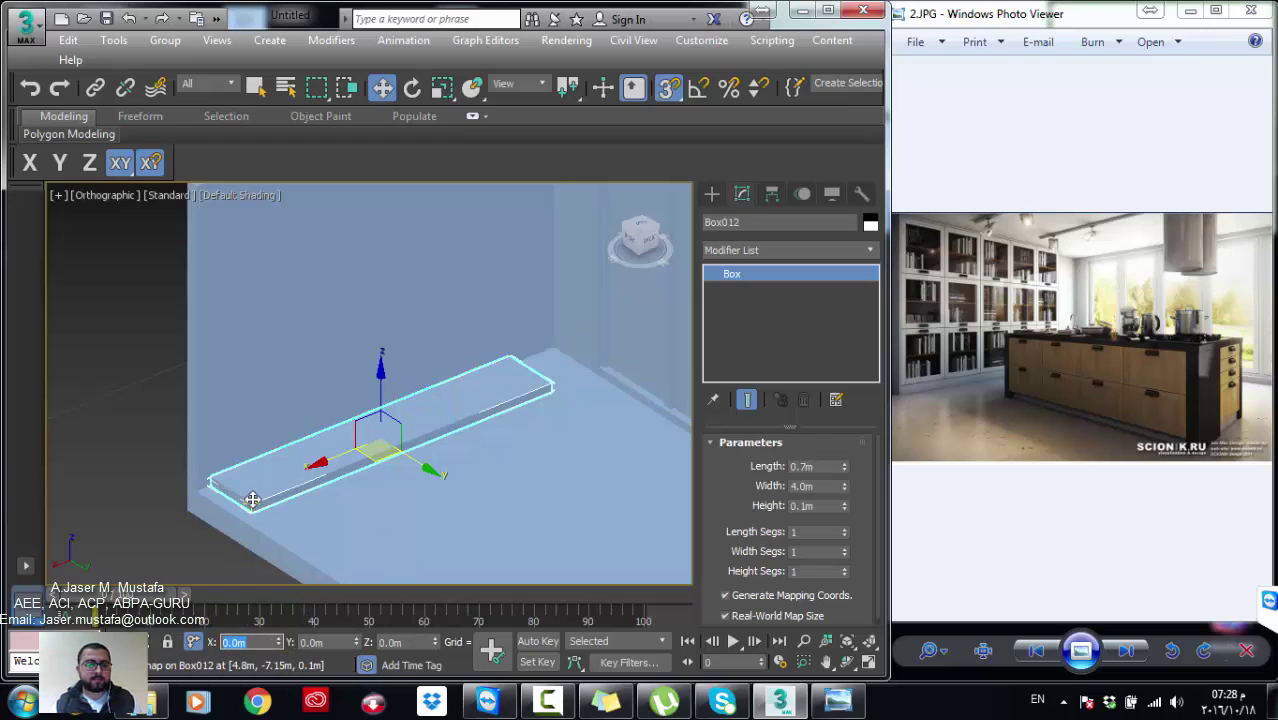
click(711, 193)
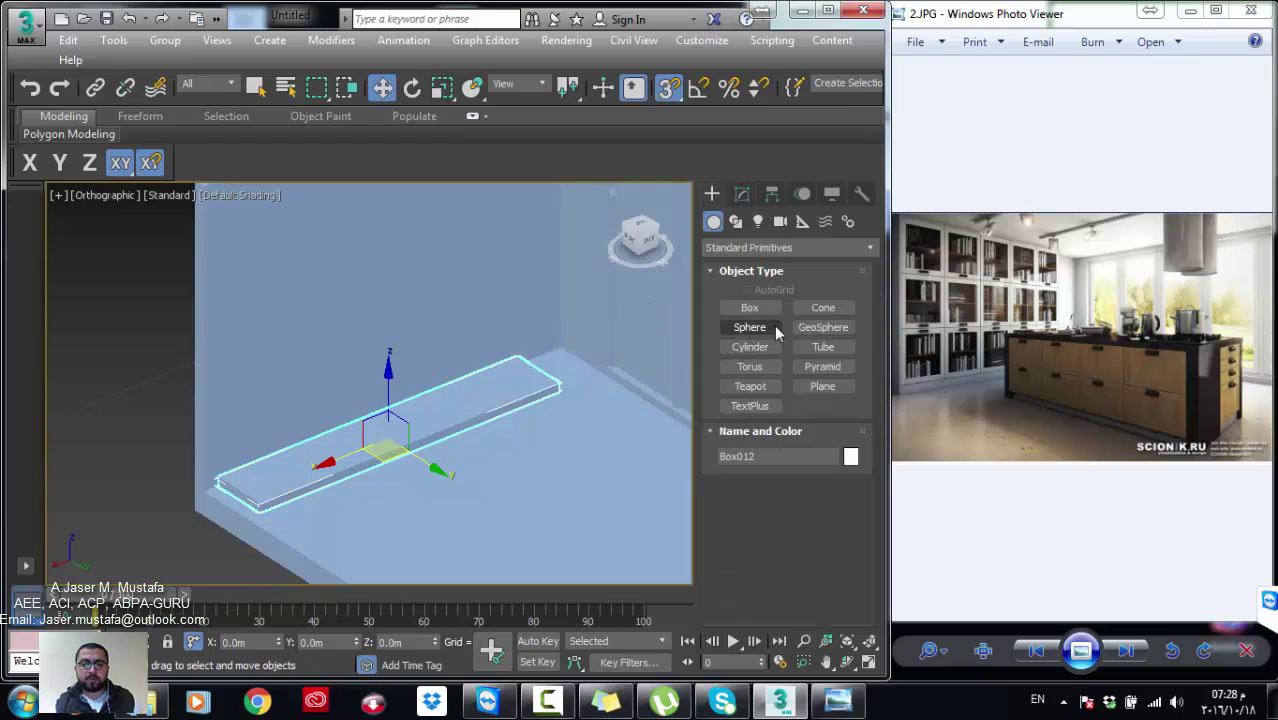
Step: Create a 0.7 m deep box panel 3.0 m tall and 0.025 m thick
click(749, 307)
drag(516, 356, 540, 372)
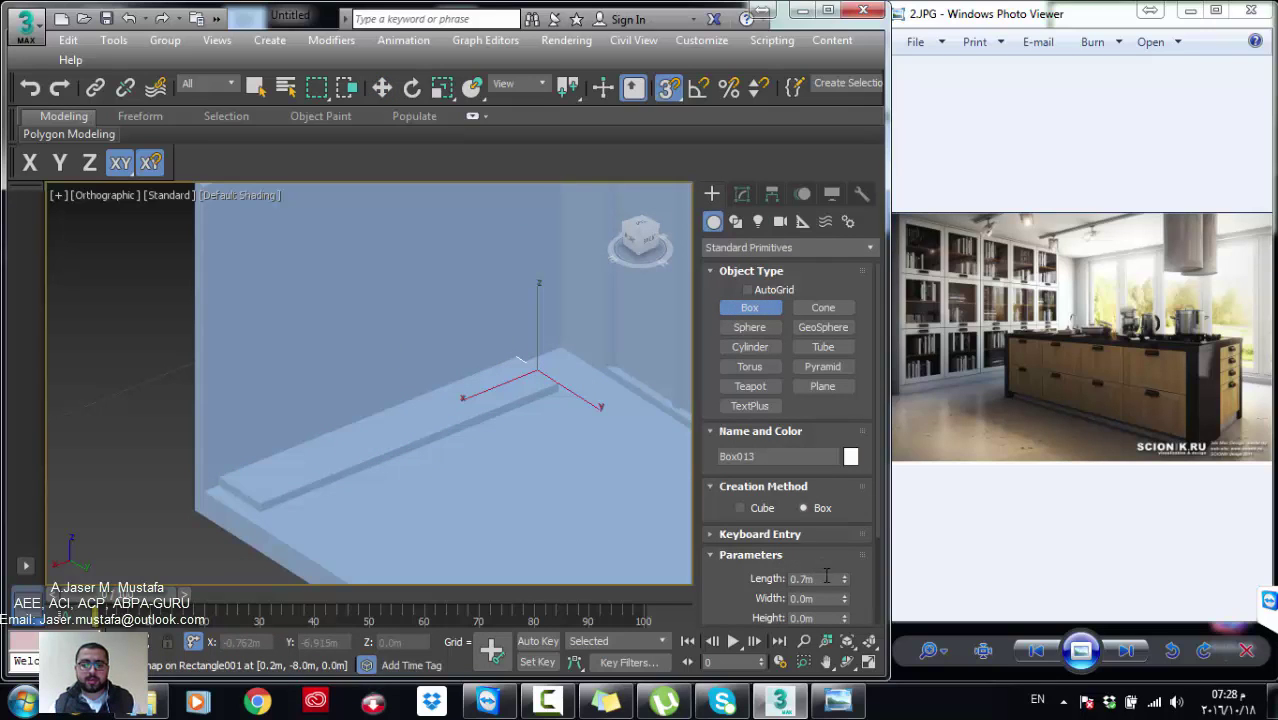
double_click(805, 618)
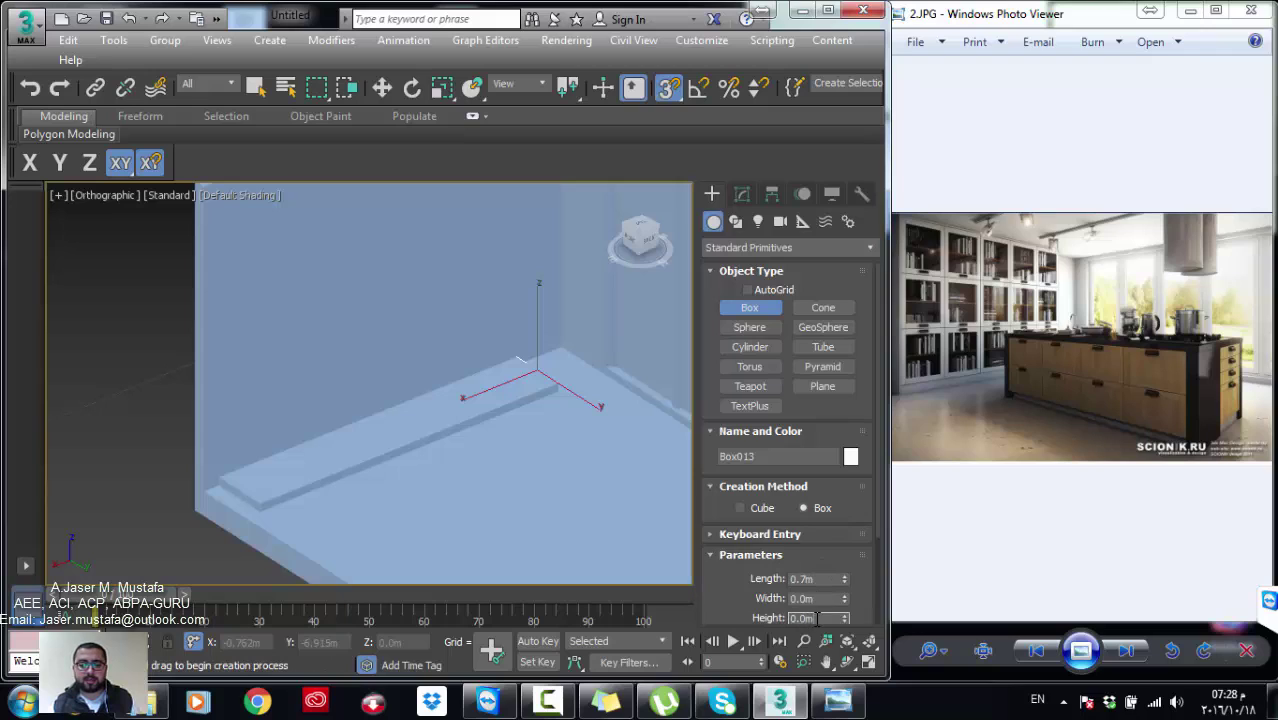
text(3)
key(Return)
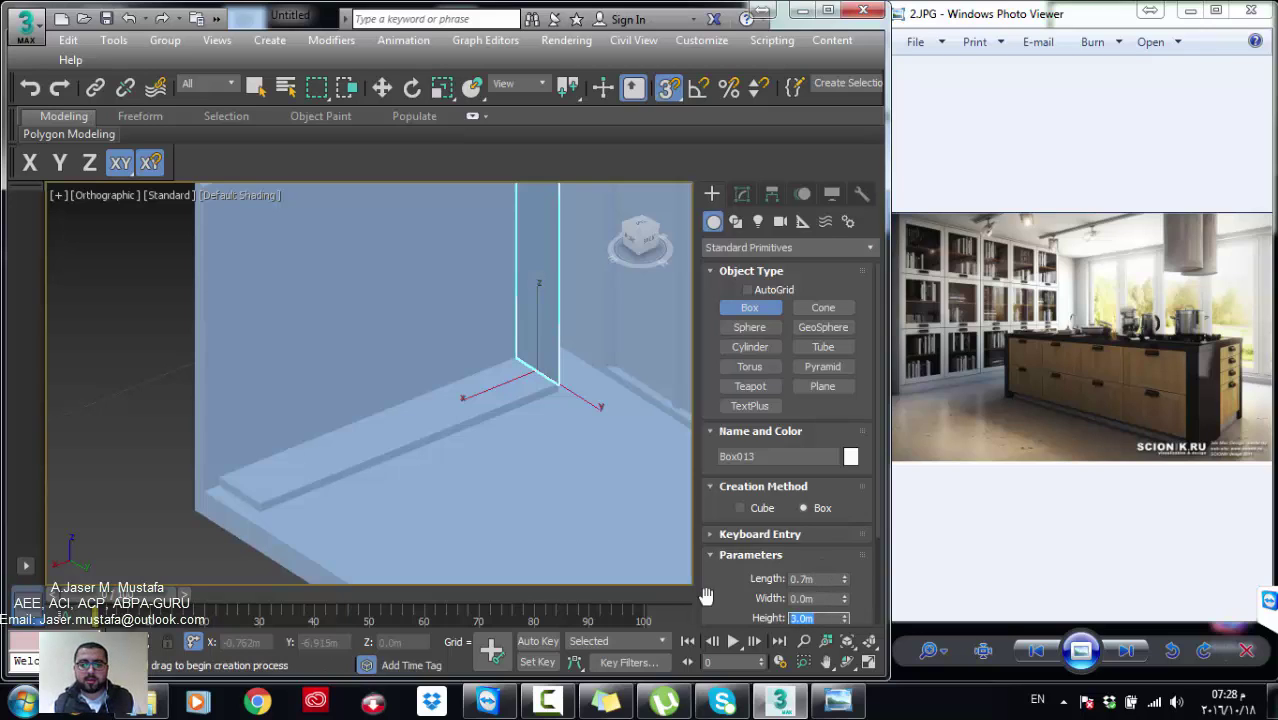
double_click(790, 598)
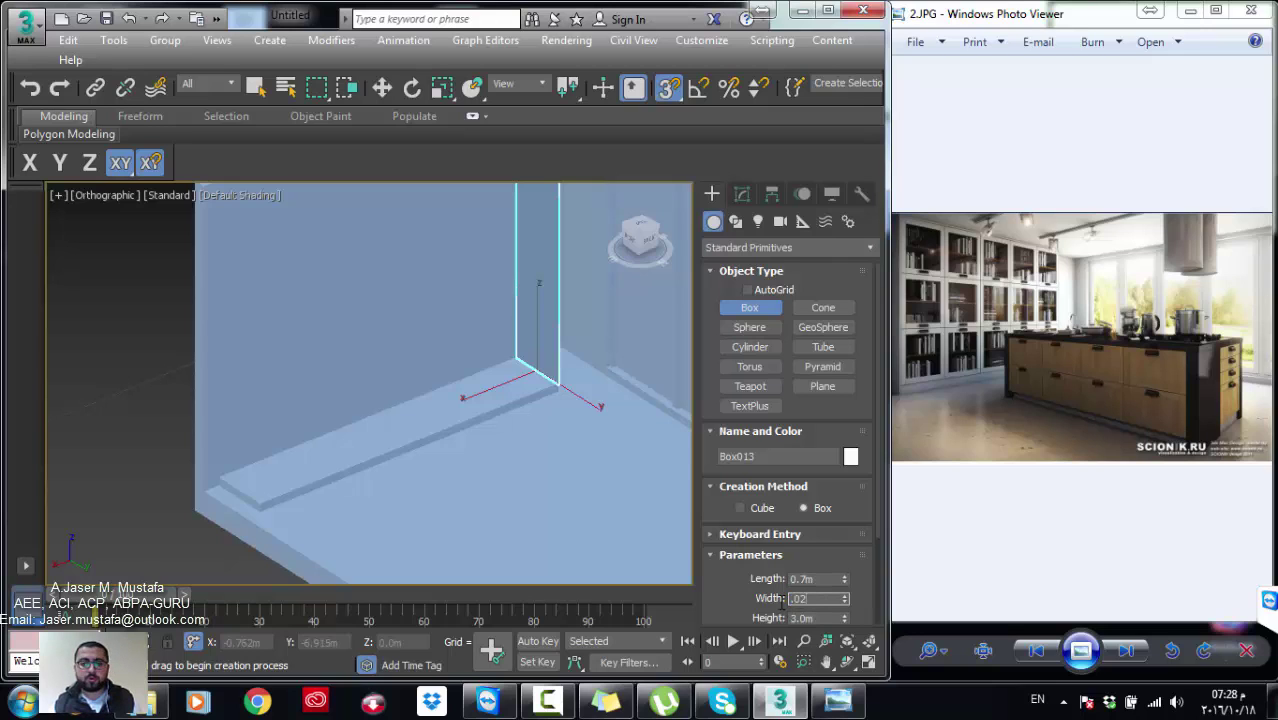
key(Return)
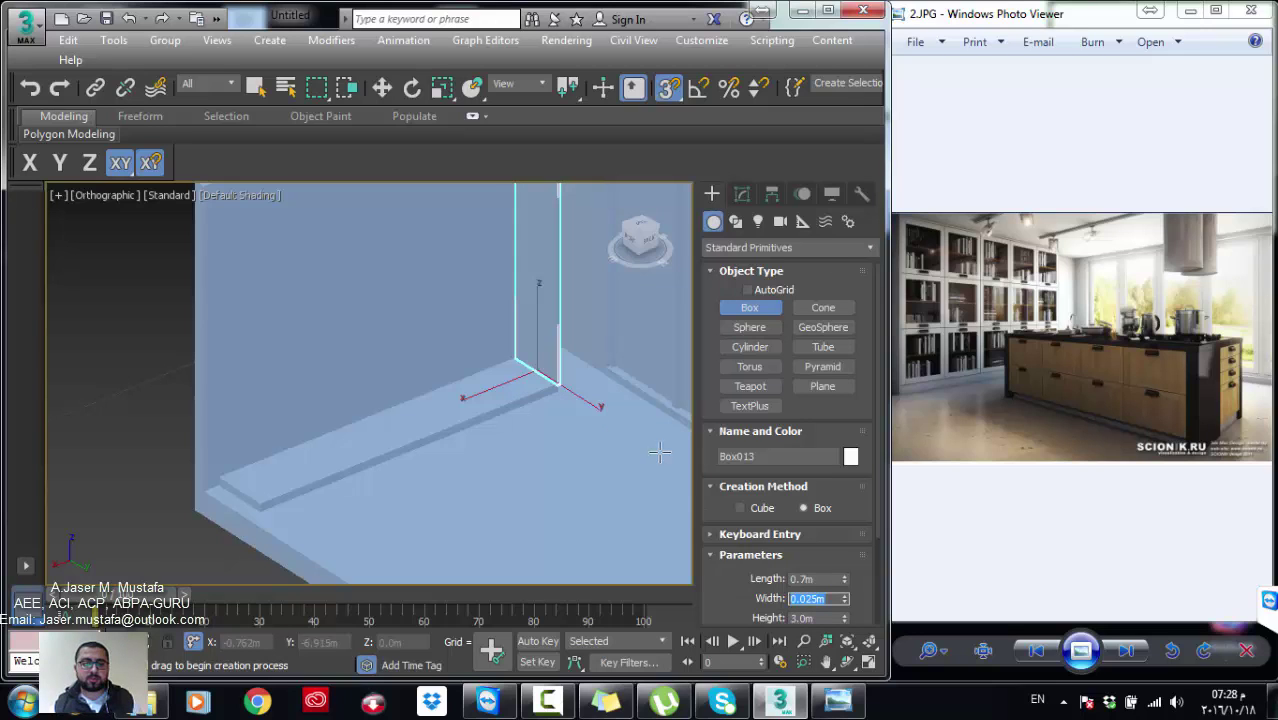
Step: With 3D snapping on, clone the panel to the slab's other end
scroll(659, 453, up, 3)
scroll(579, 400, up, 3)
scroll(519, 405, up, 3)
mouse_move(519, 405)
middle_down()
mouse_move(540, 413)
mouse_move(528, 446)
middle_up()
key(w)
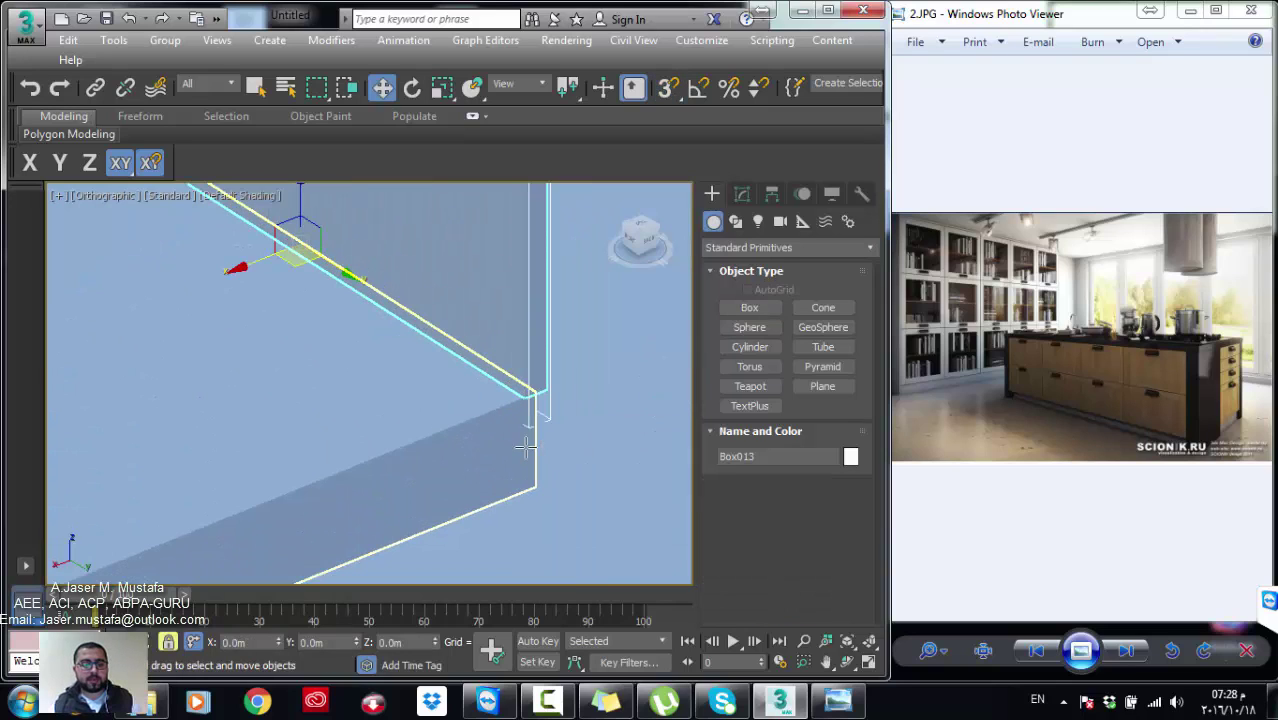
key(s)
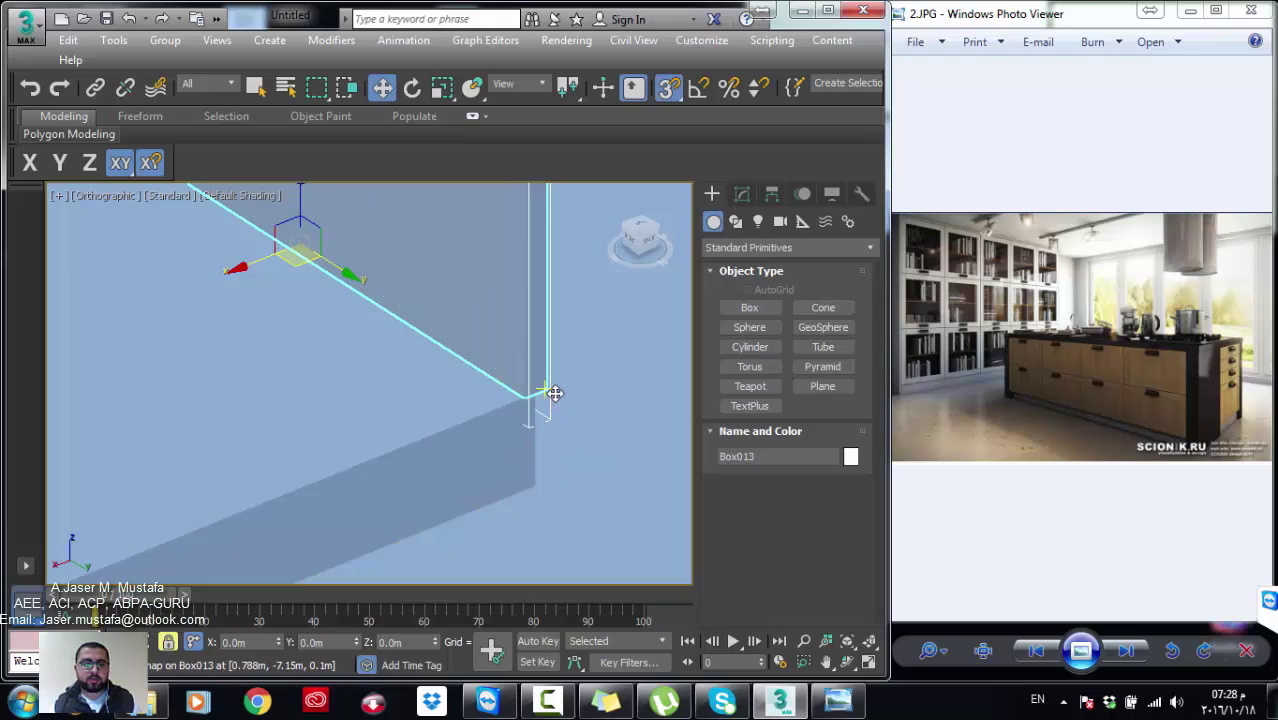
scroll(533, 399, down, 2)
scroll(500, 432, down, 2)
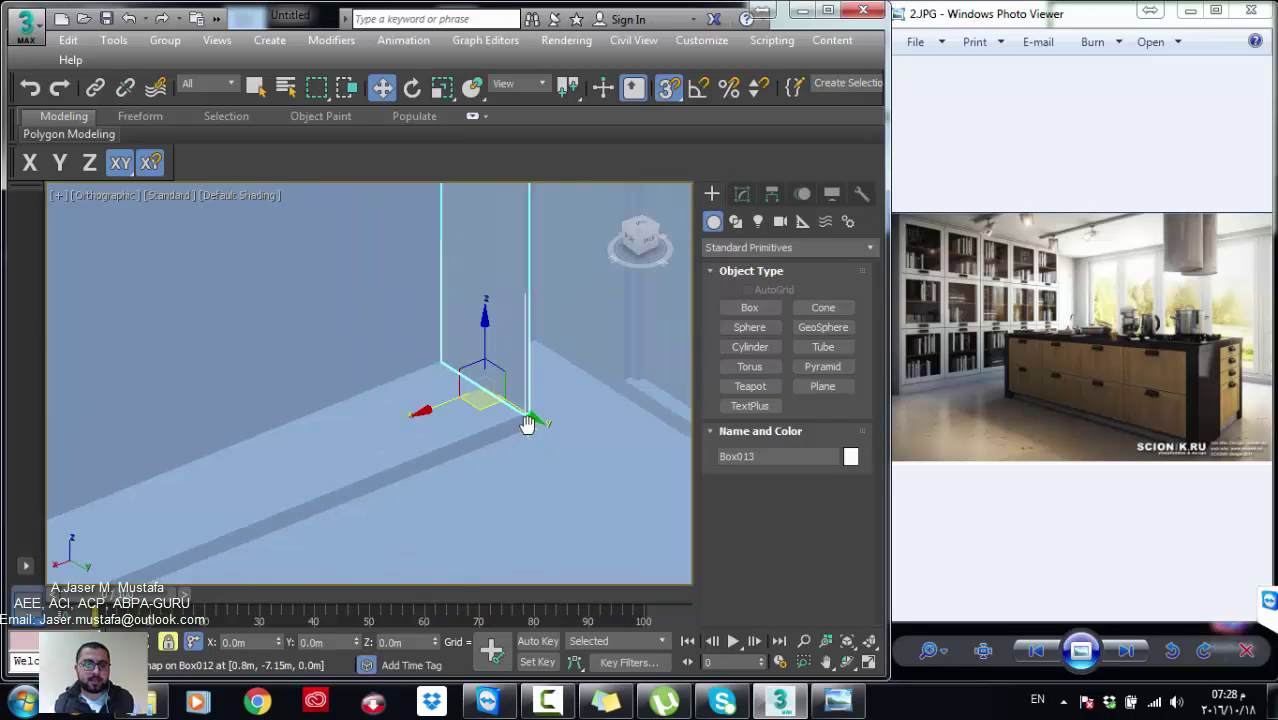
mouse_move(527, 424)
mouse_down()
mouse_move(582, 372)
mouse_move(260, 497)
mouse_up()
click(447, 430)
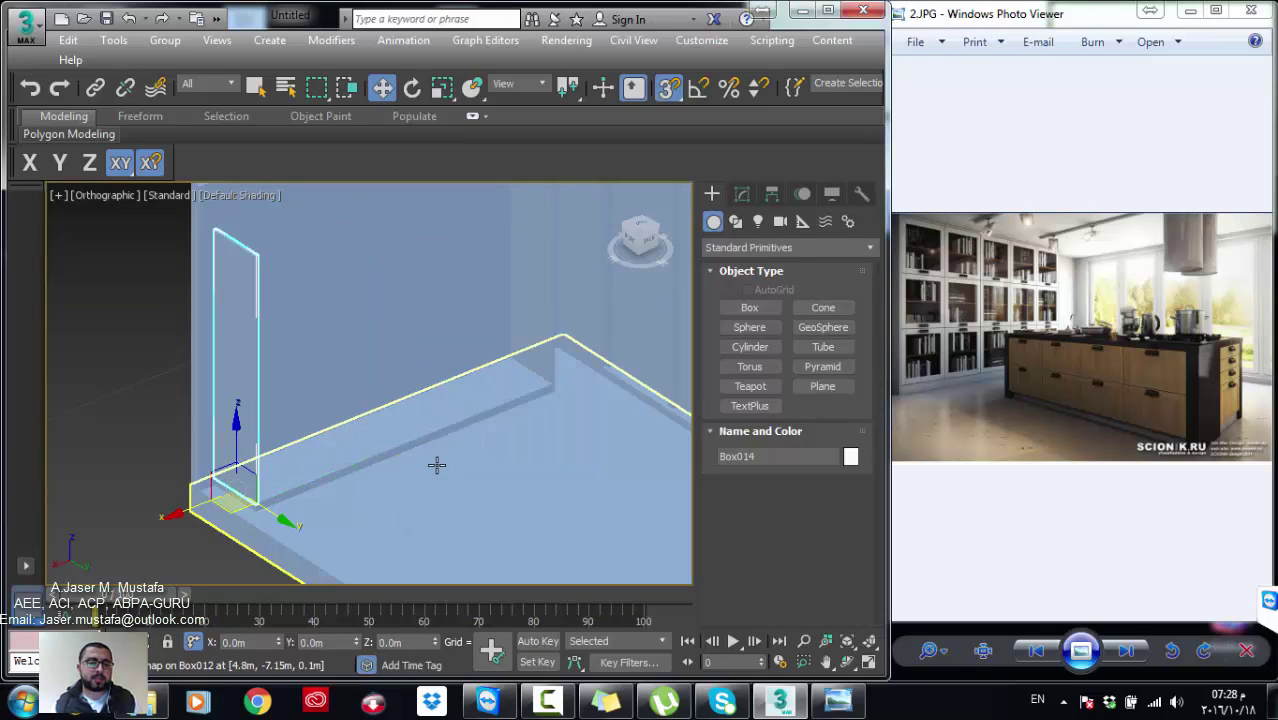
middle_drag(436, 463, 485, 471)
middle_drag(532, 338, 524, 418)
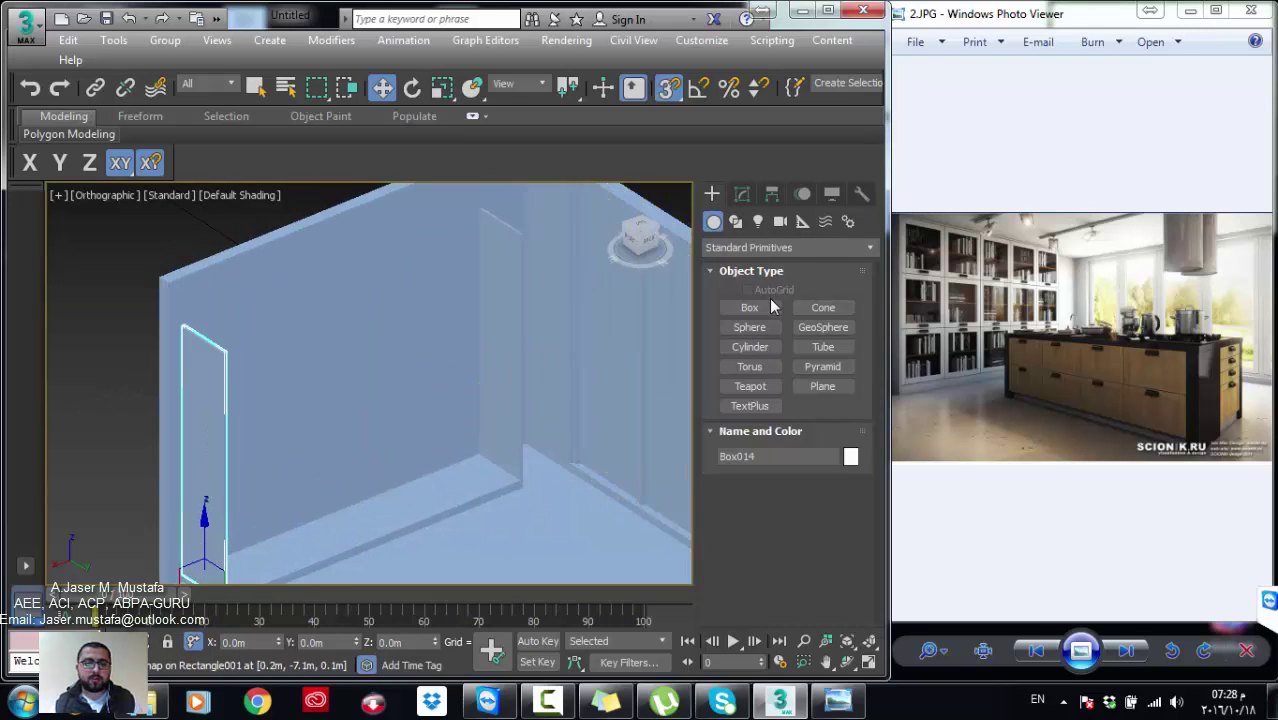
Step: Draw a thin box along the top edge, then remove it as misplaced
click(750, 307)
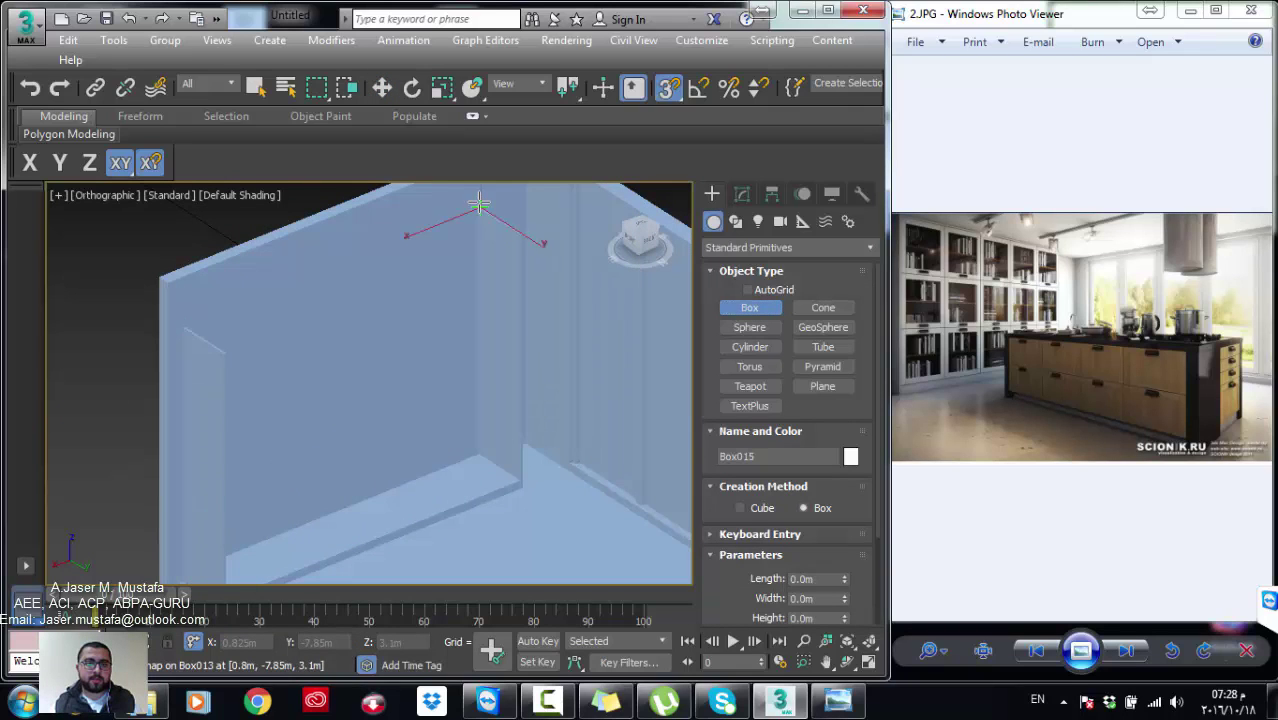
drag(480, 206, 440, 186)
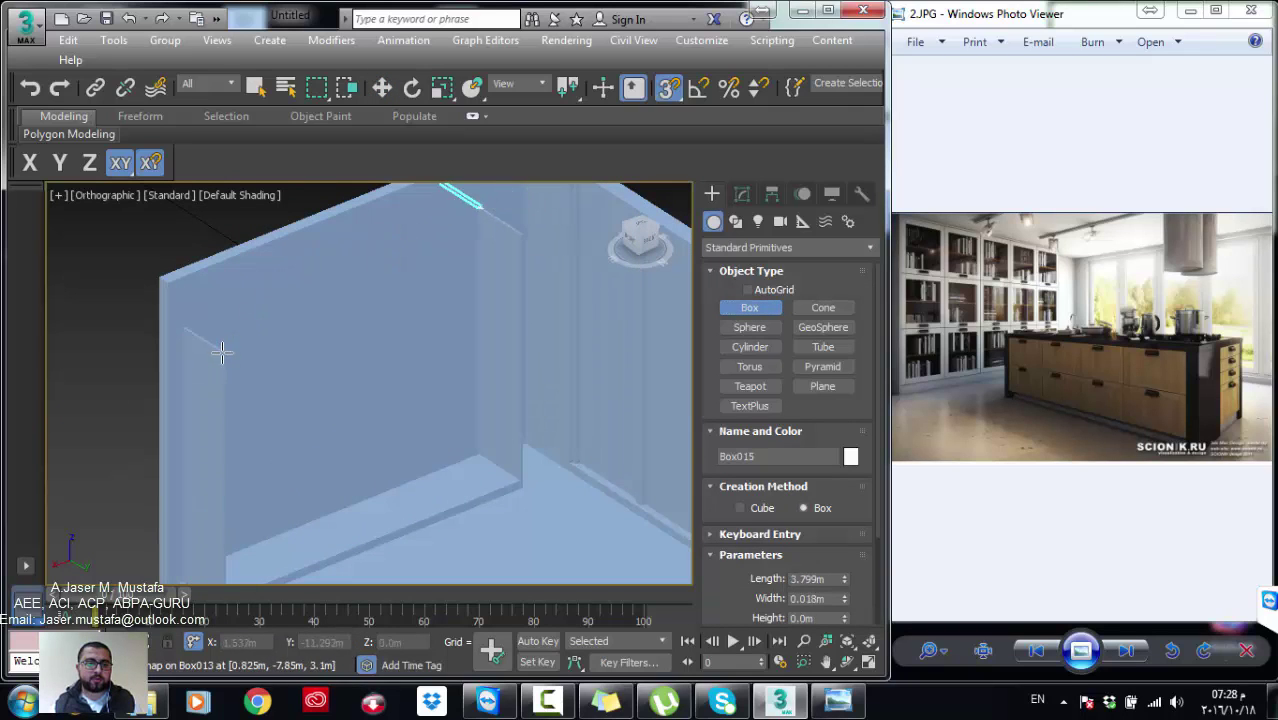
scroll(208, 376, down, 2)
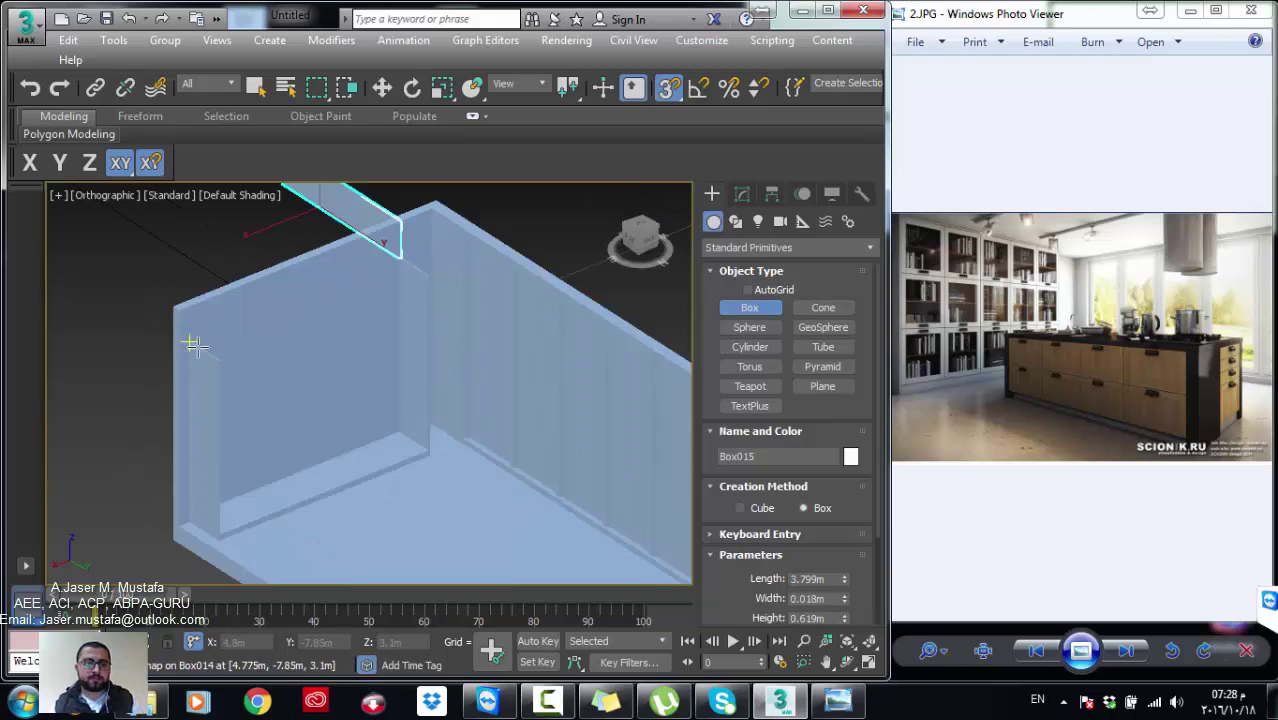
click(320, 337)
key(w)
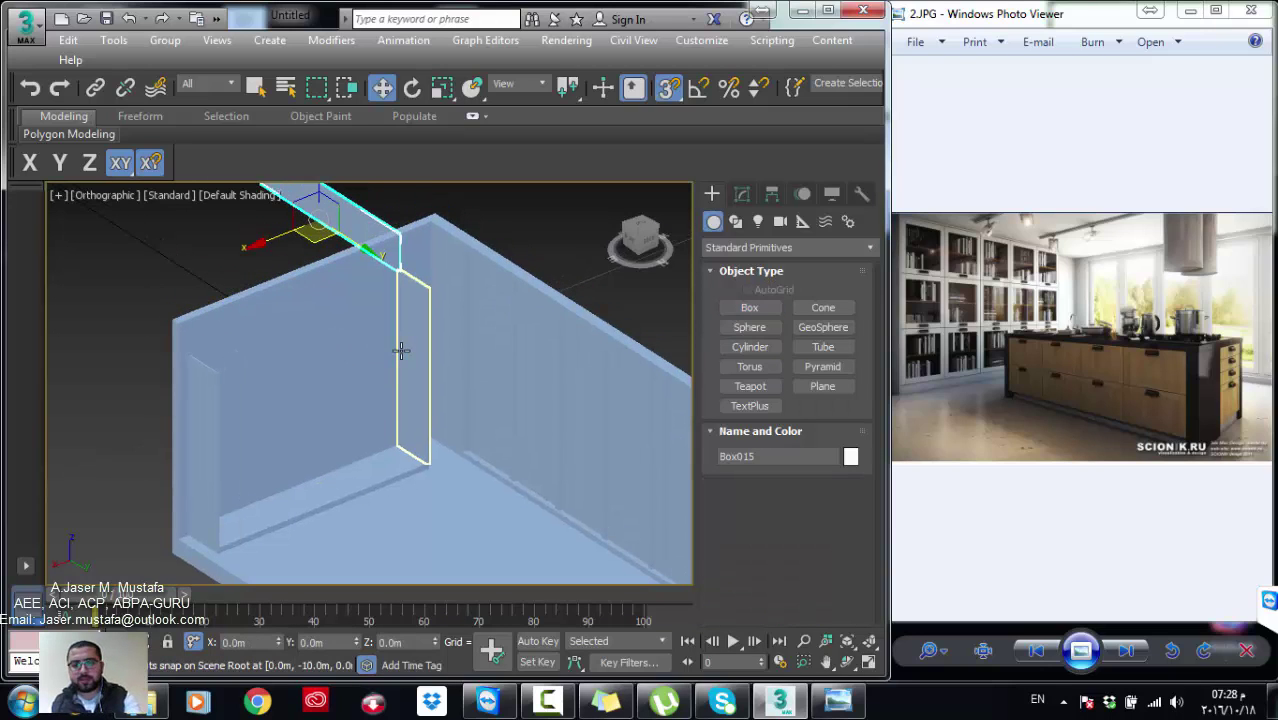
click(650, 362)
Step: Create a flat 0.7 m by 4.0 m box across the top with 0.05 m height
click(749, 307)
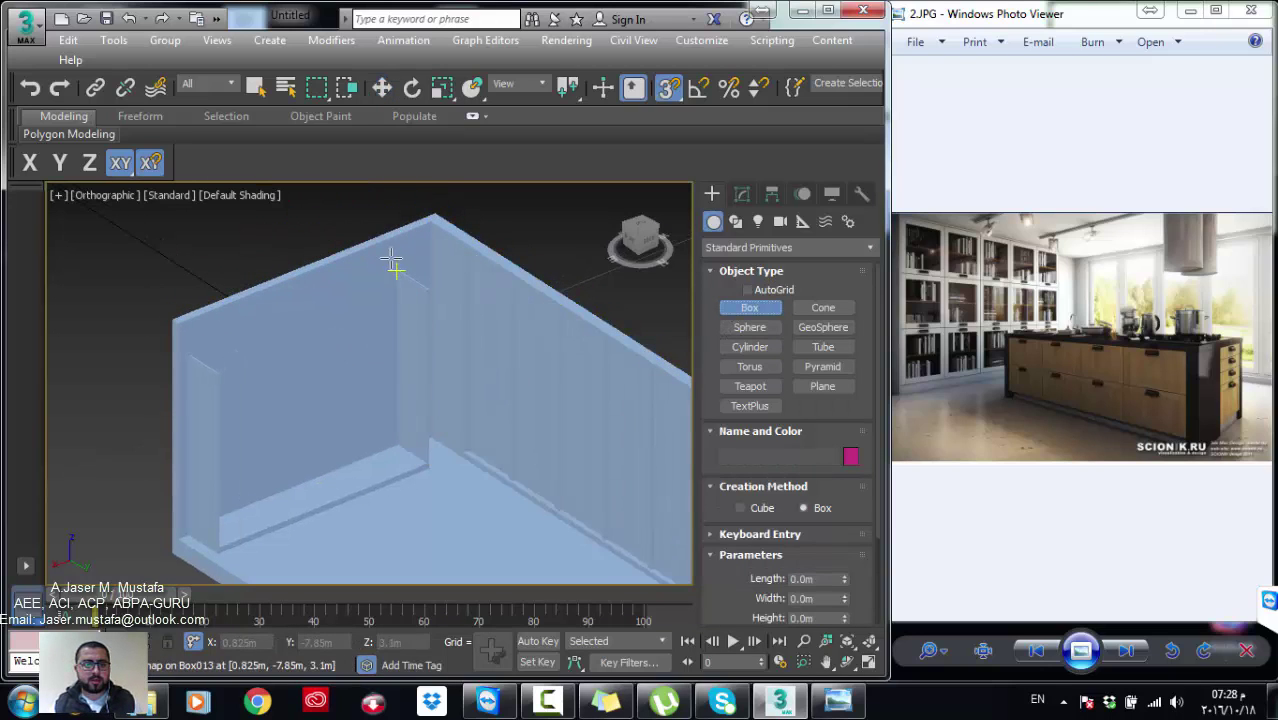
drag(392, 262, 222, 338)
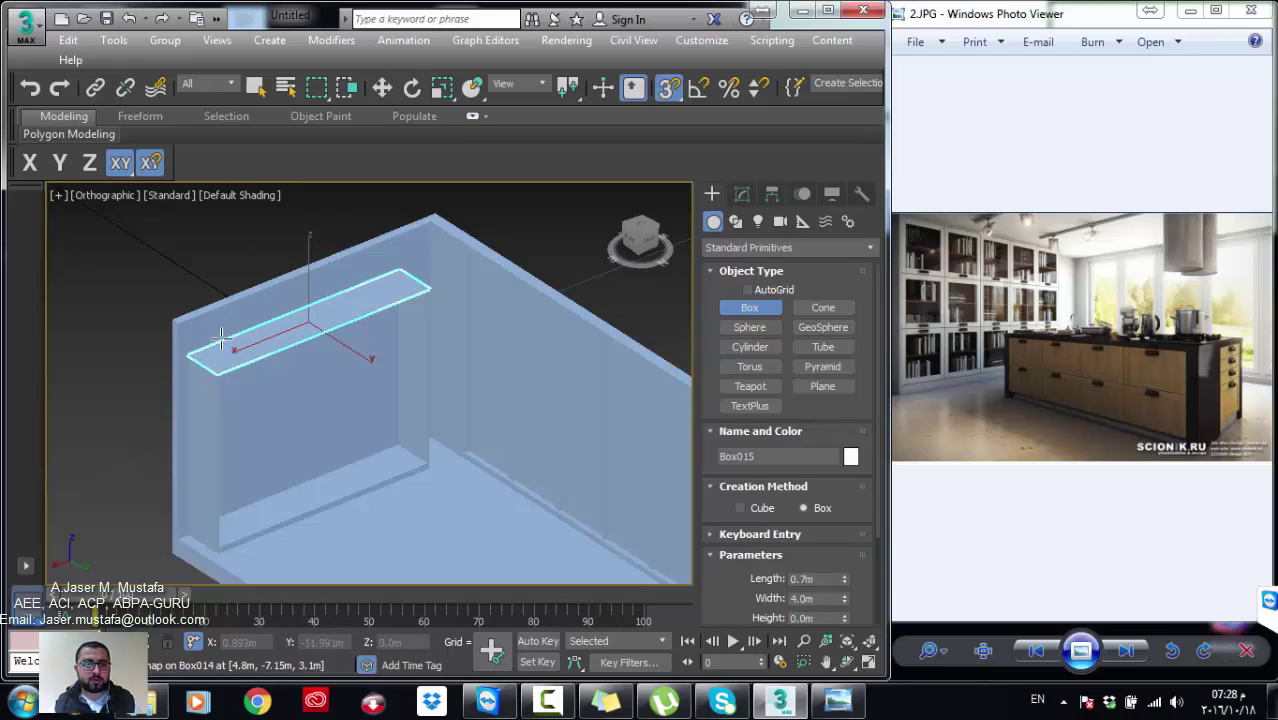
click(222, 338)
key(w)
click(742, 194)
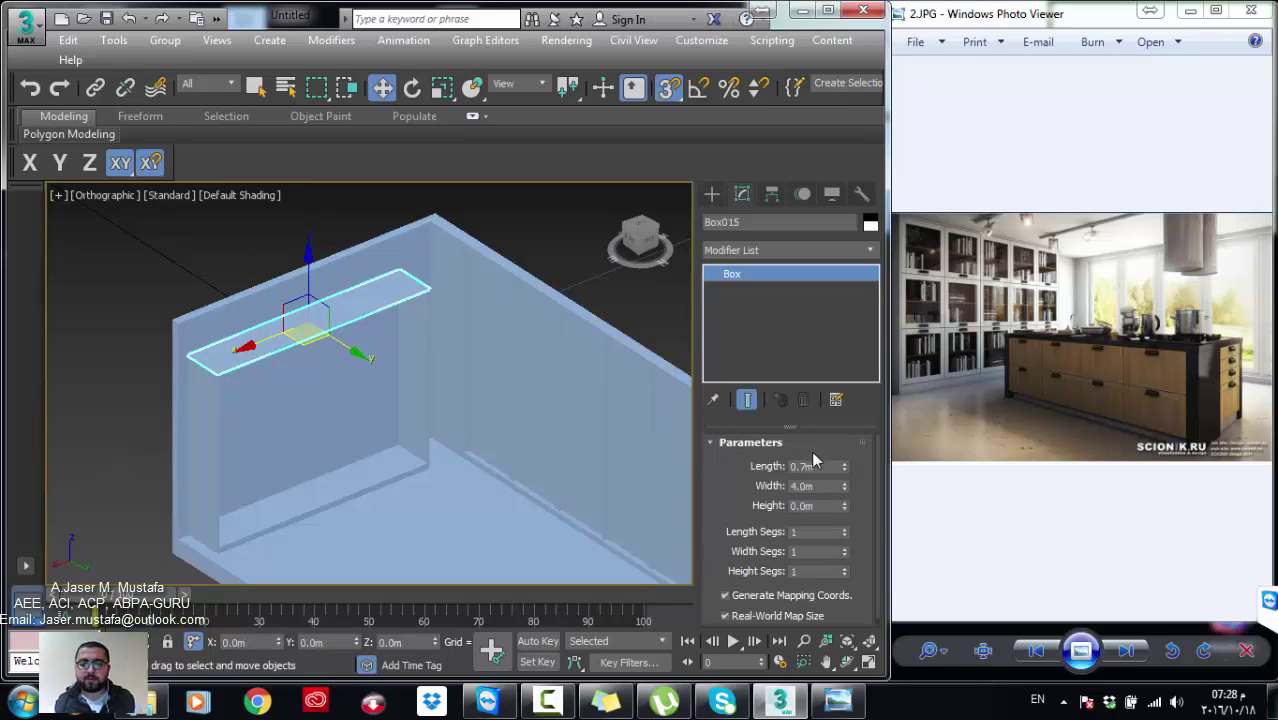
double_click(810, 506)
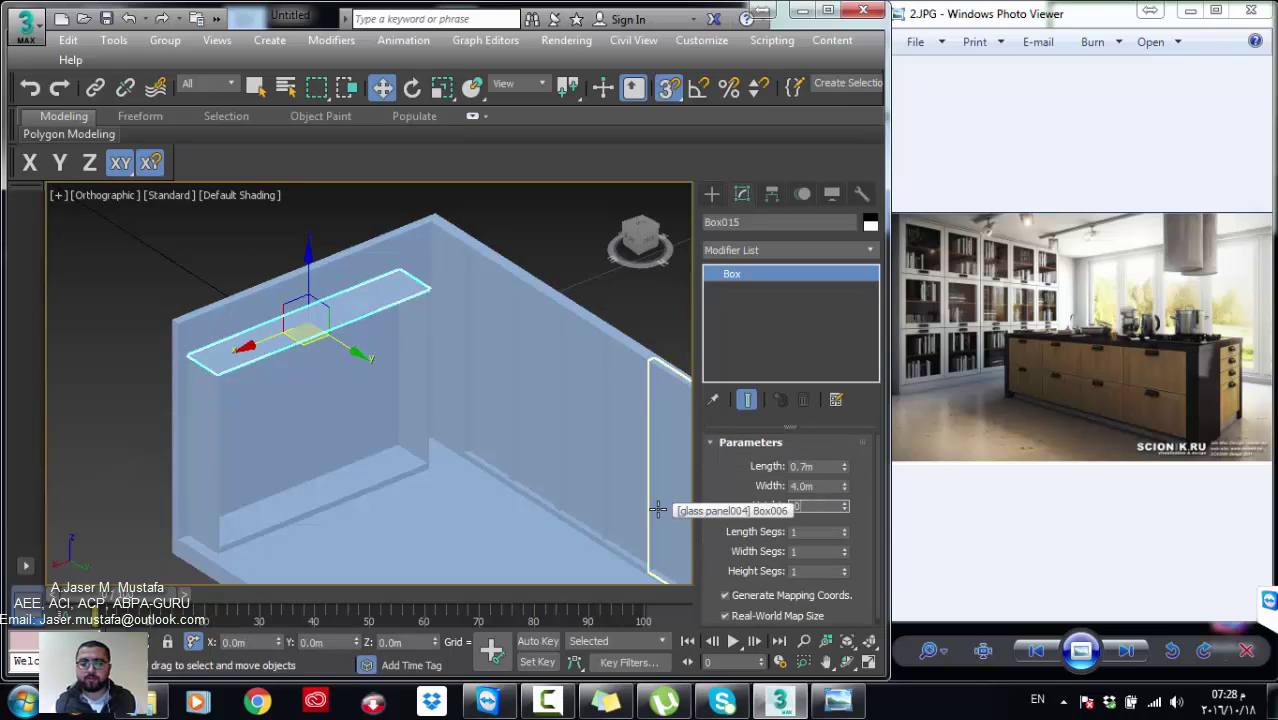
text(0.05)
key(Return)
alt+middle_drag(136, 389, 373, 422)
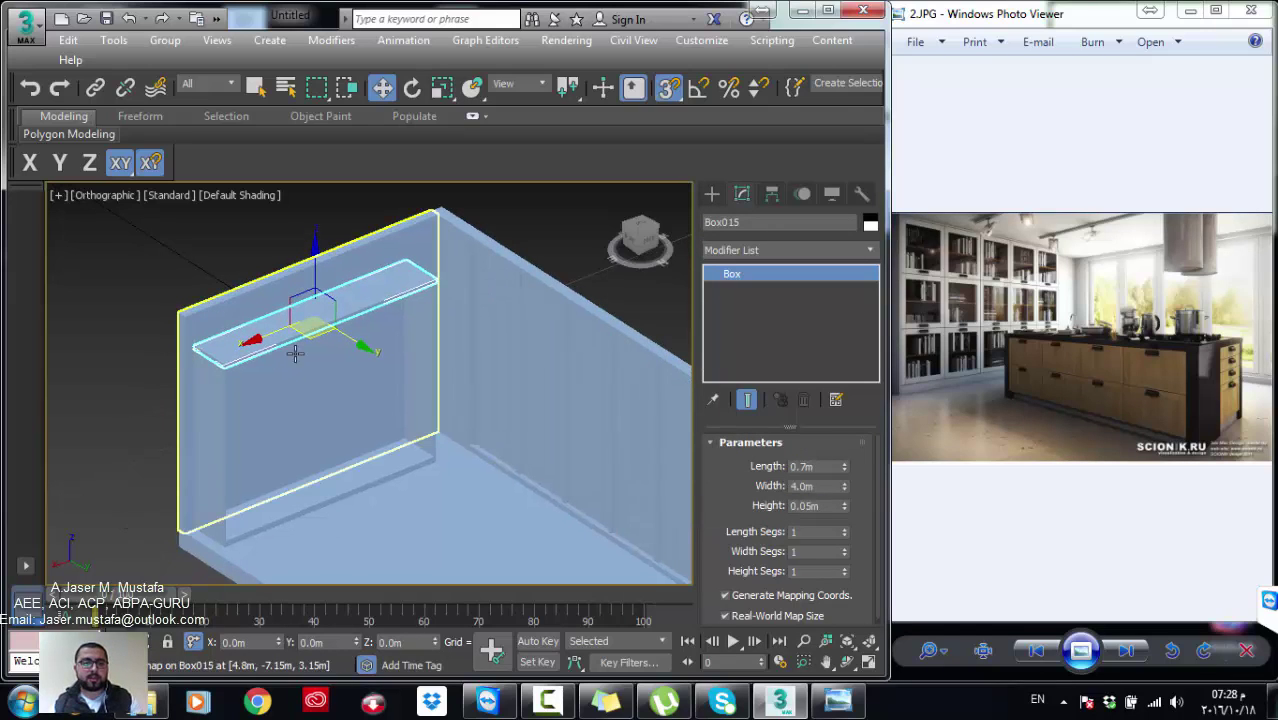
scroll(373, 422, up, 2)
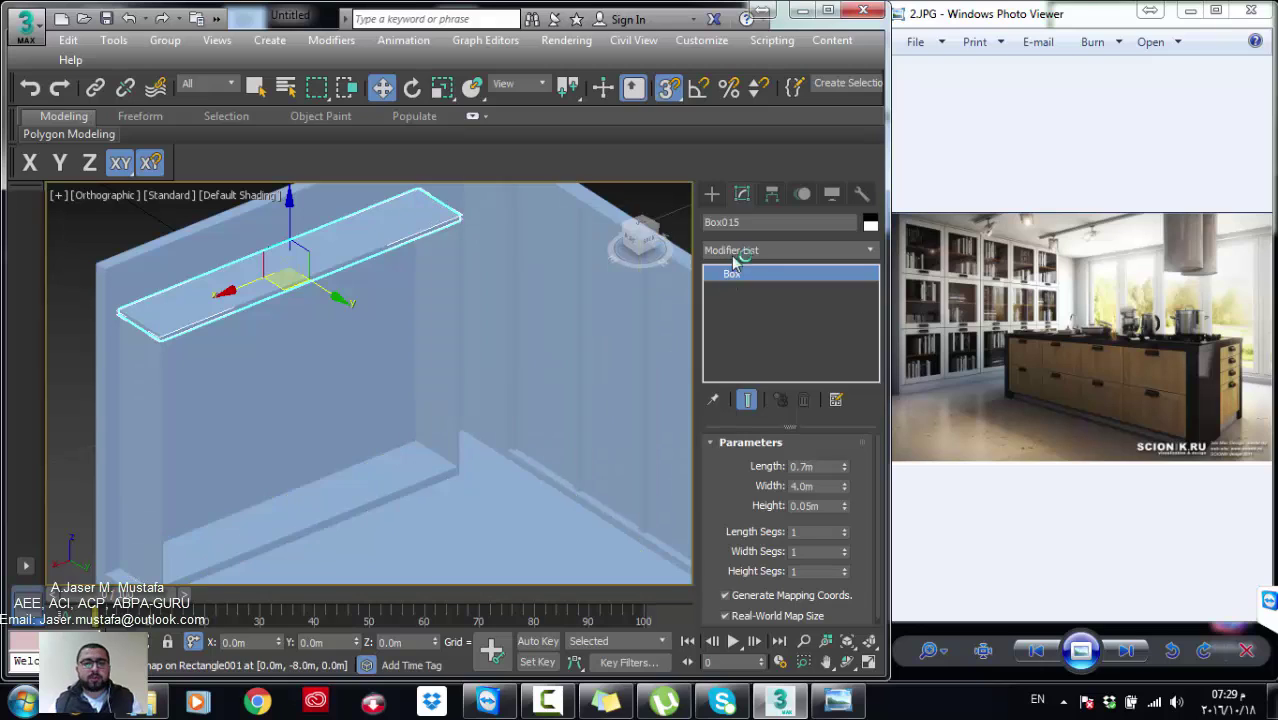
click(711, 194)
Step: Draw a large back panel across the wall and set its Length to 0.01 m
click(752, 307)
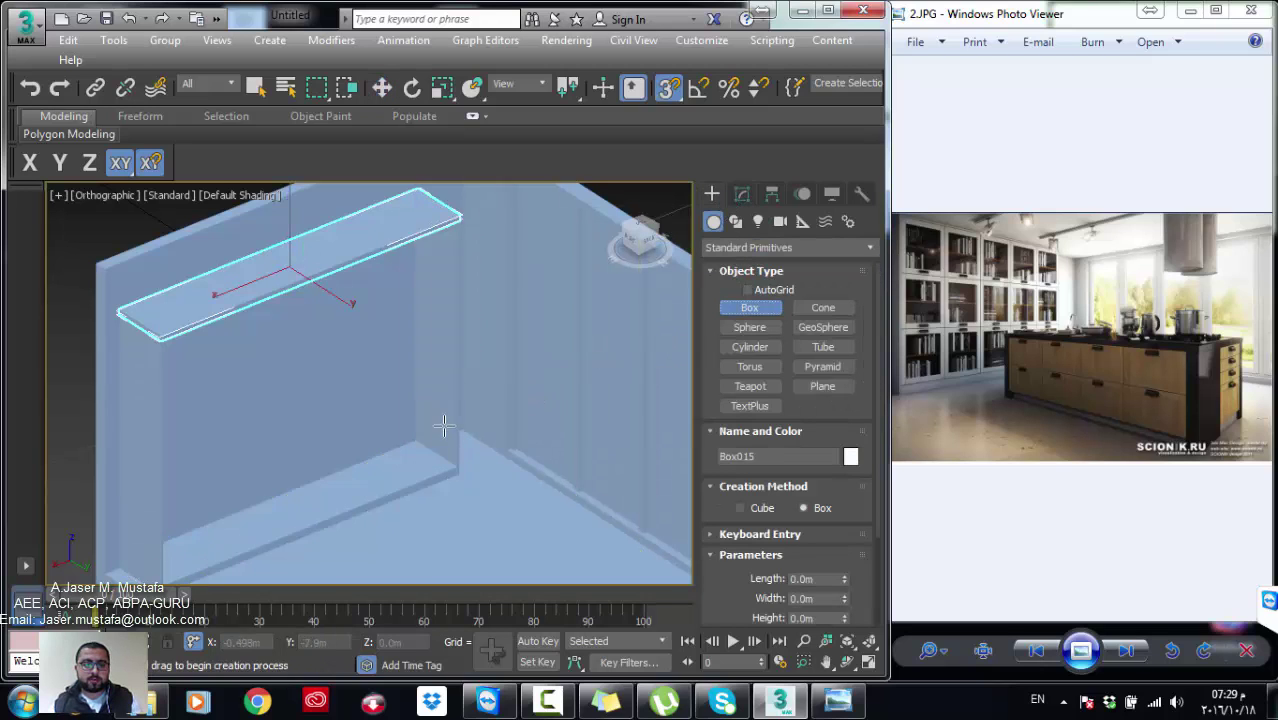
drag(412, 438, 117, 560)
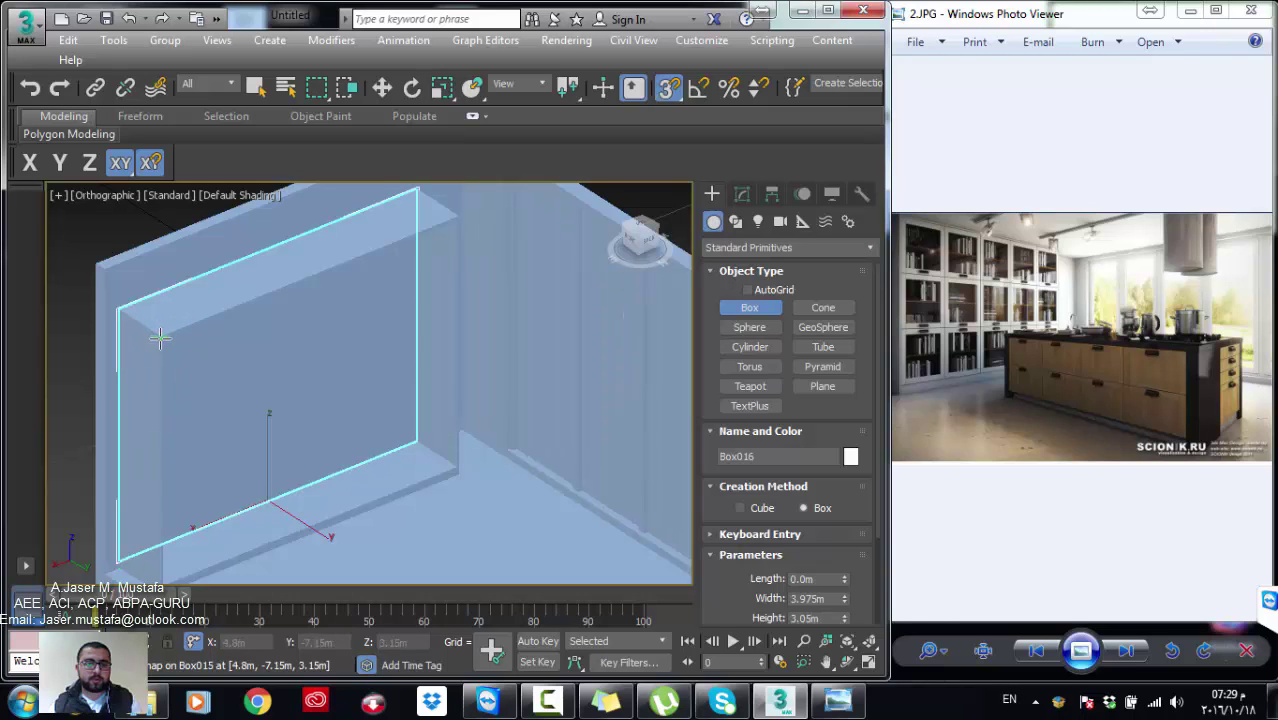
click(160, 338)
click(741, 193)
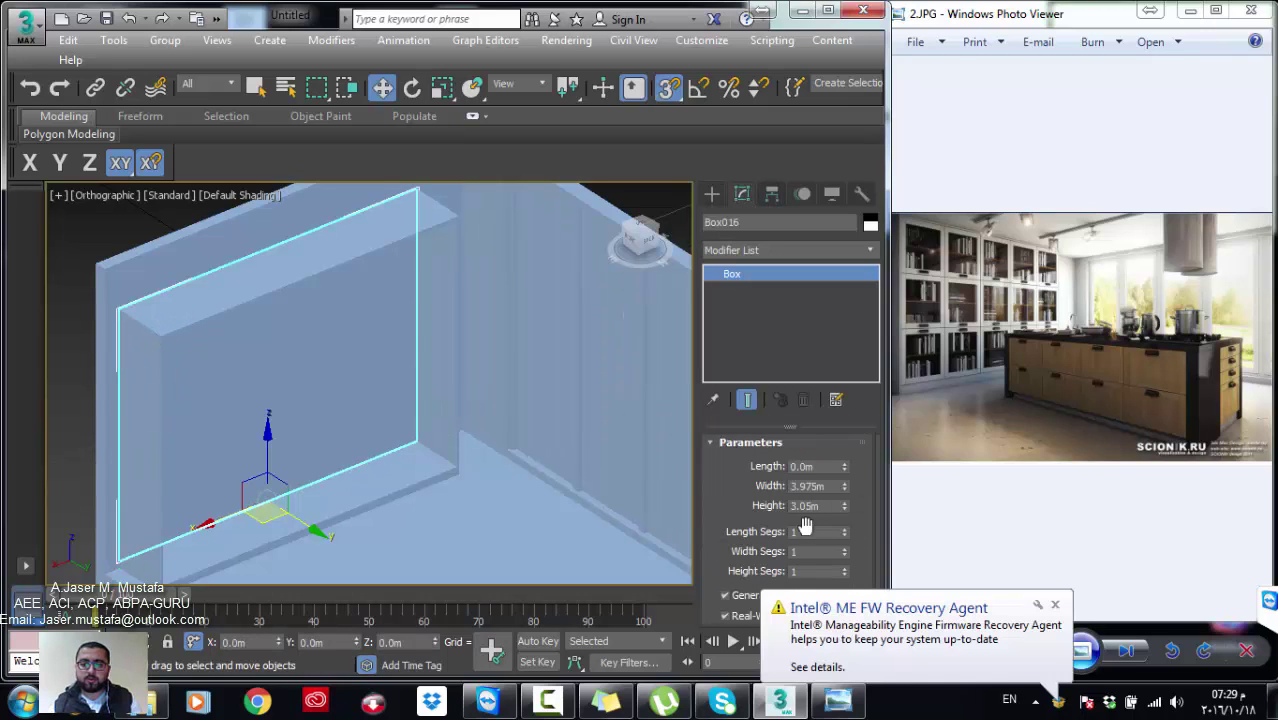
double_click(818, 466)
text(0.01)
key(Return)
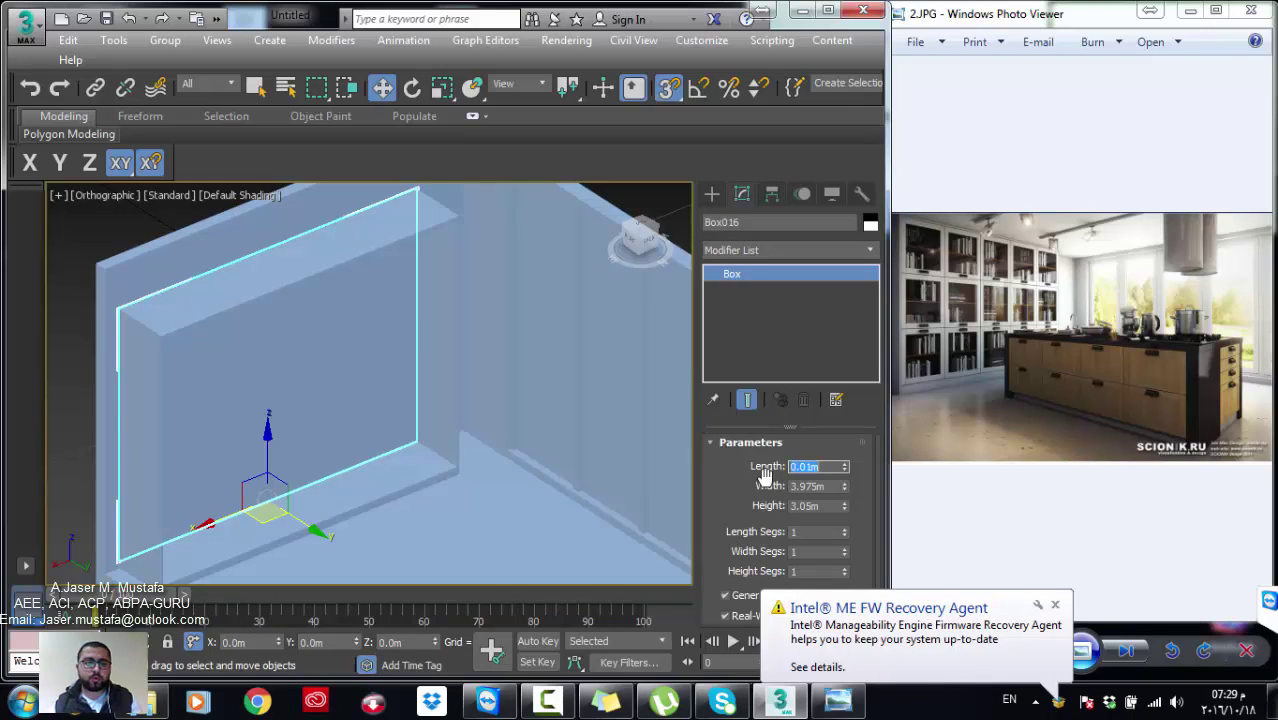
Step: Select the adjoining frame panels together to check their alignment with the back panel
scroll(415, 438, up, 3)
scroll(413, 434, down, 3)
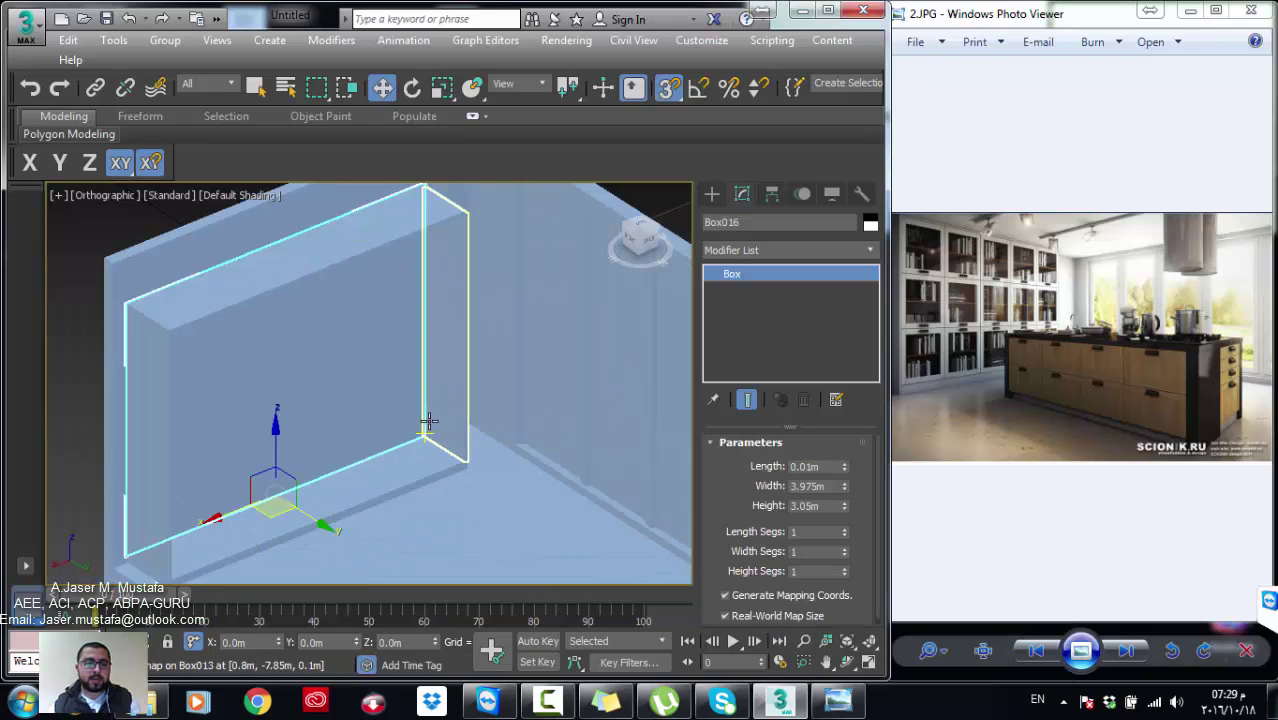
shift+drag(428, 421, 430, 397)
ctrl+click(300, 255)
ctrl+click(149, 386)
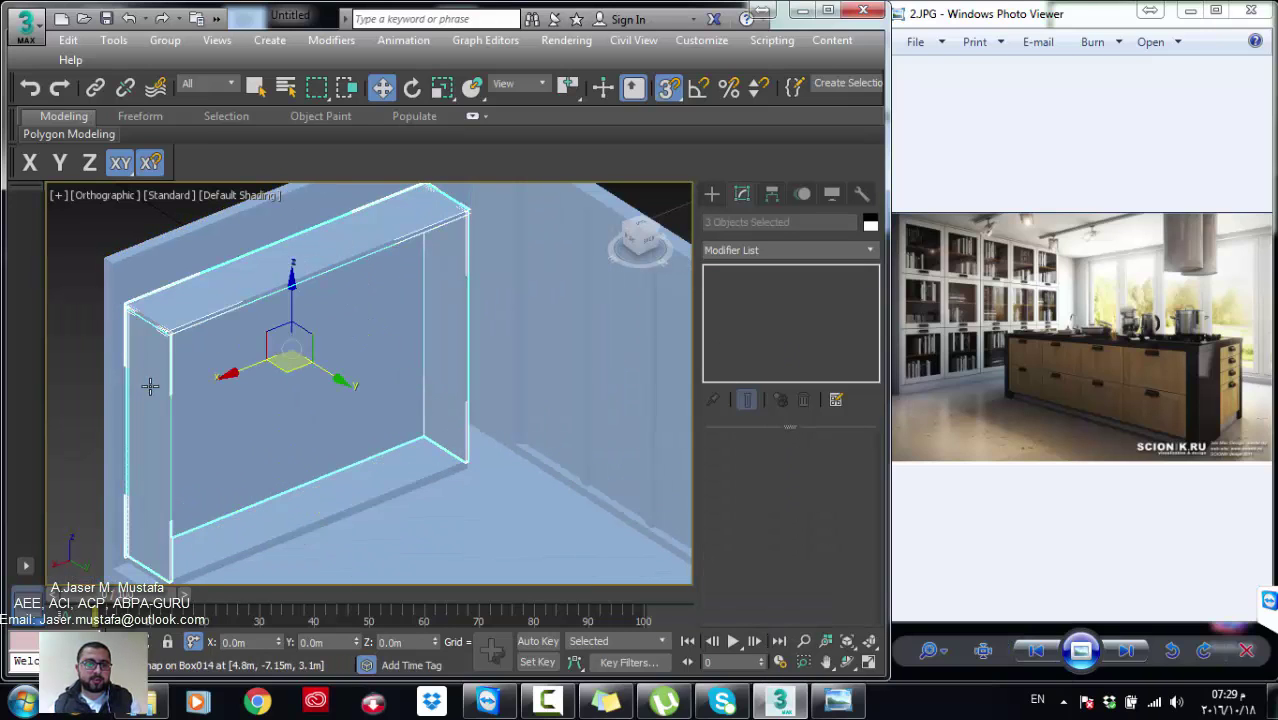
ctrl+click(301, 516)
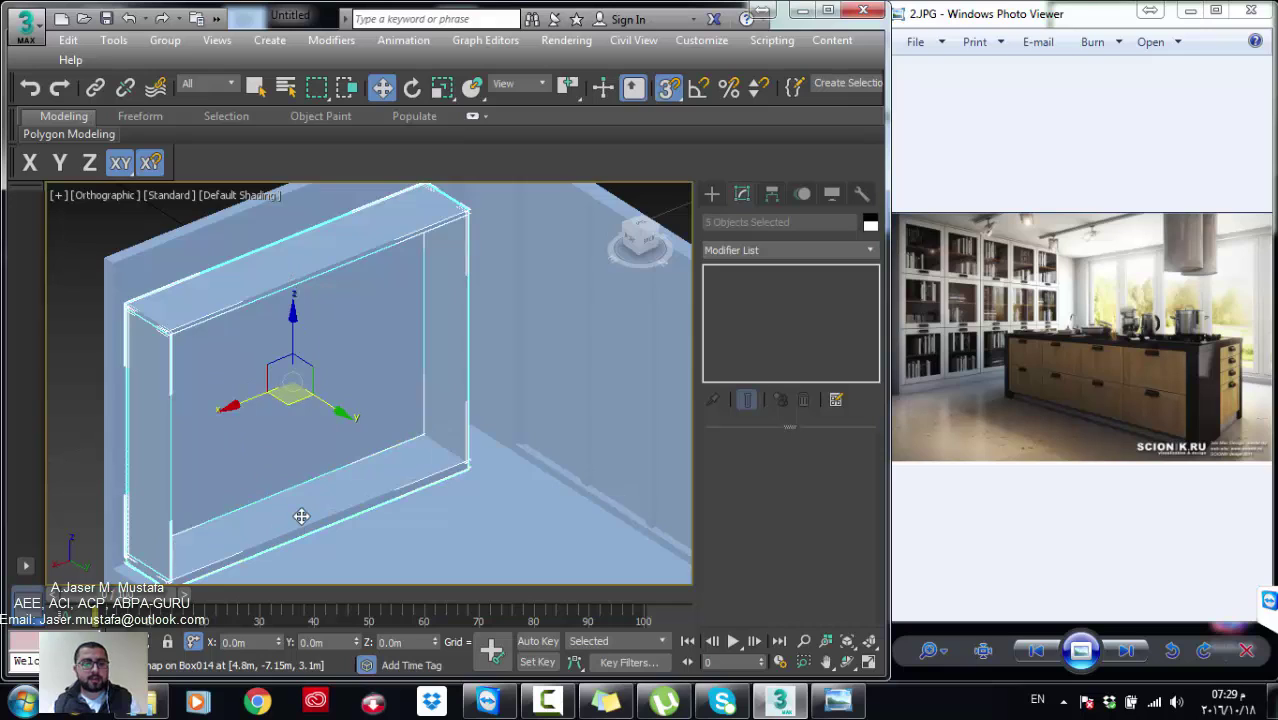
scroll(301, 516, down, 3)
middle_drag(314, 513, 394, 348)
Step: Deselect the panels and draw a flat shelf box across the cabinet floor
click(426, 512)
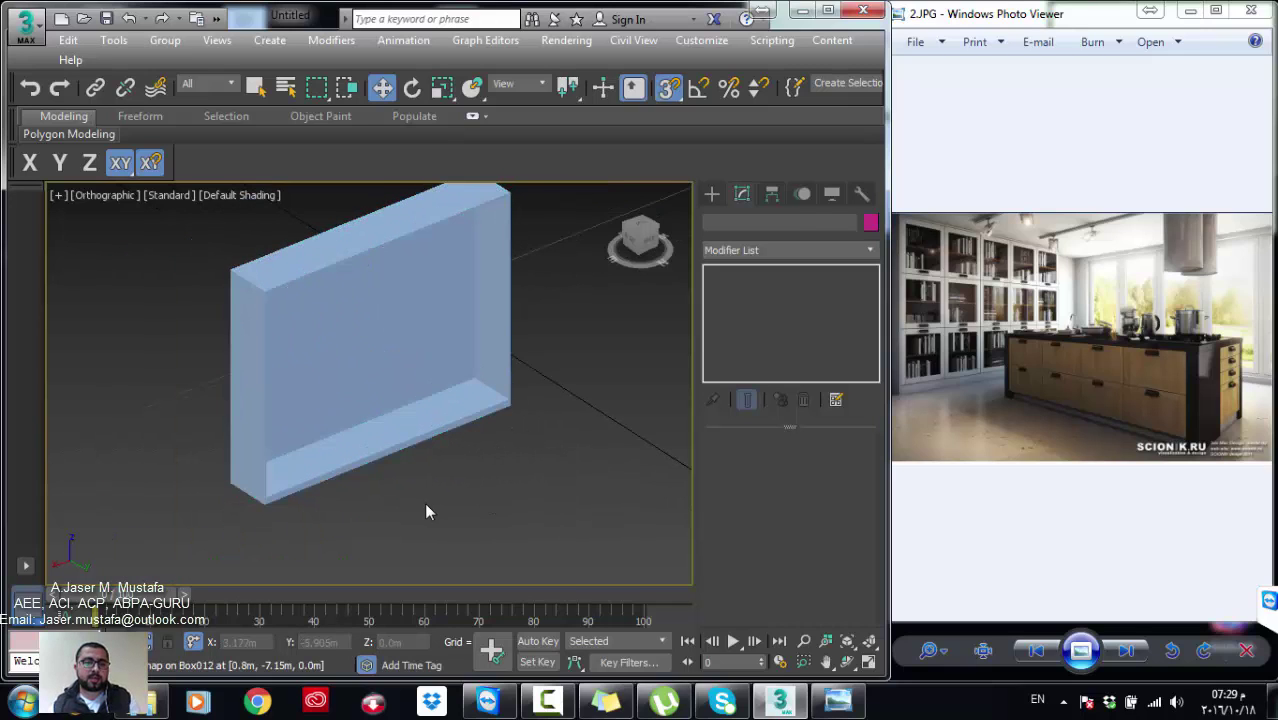
middle_drag(426, 512, 430, 487)
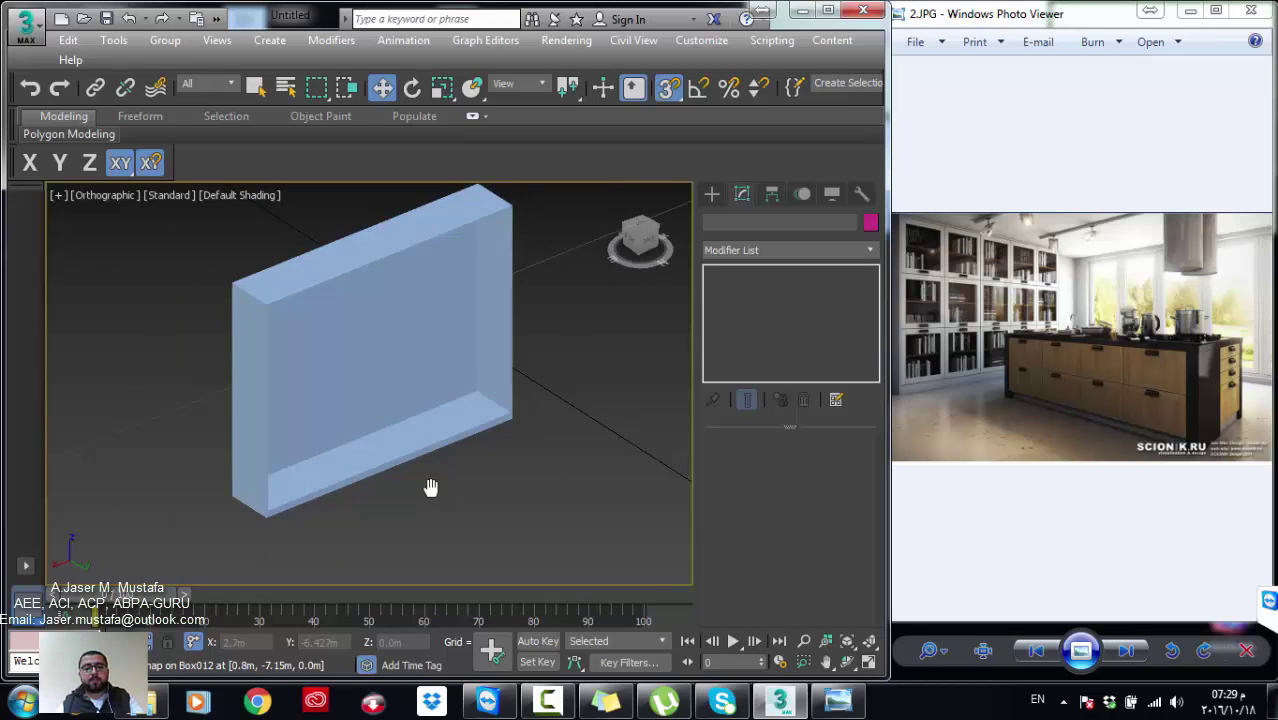
click(711, 200)
click(749, 307)
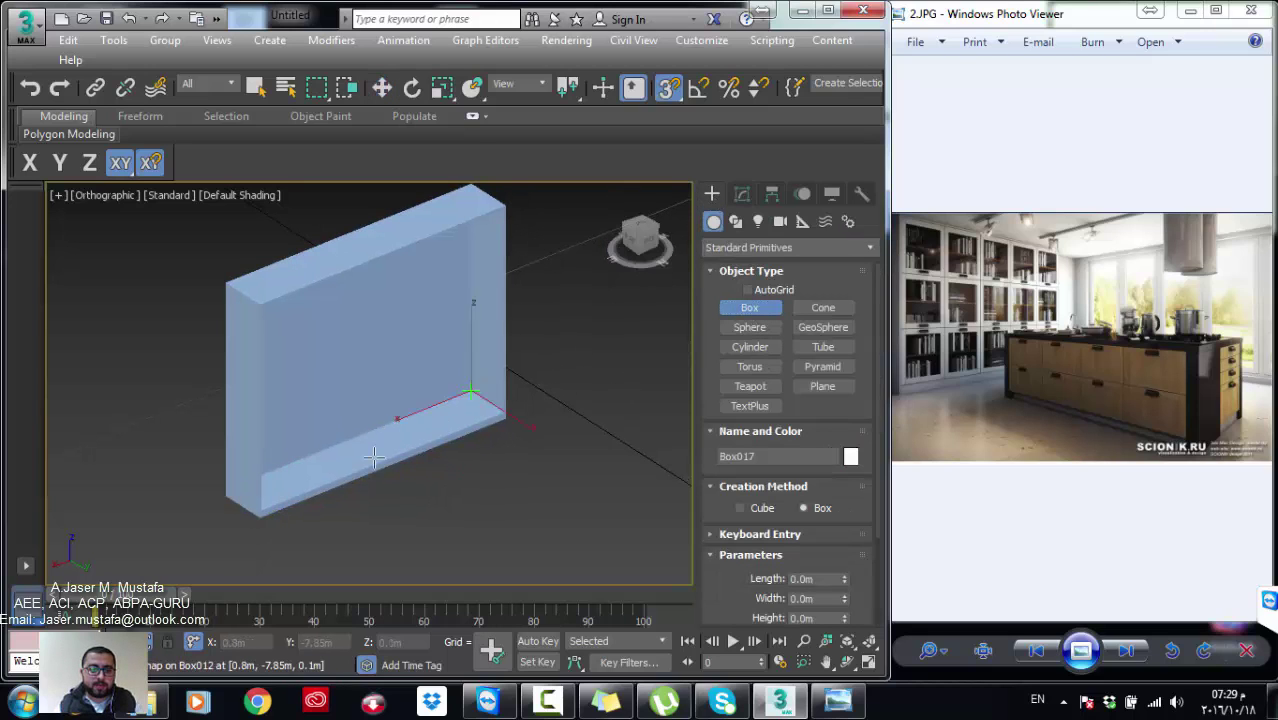
drag(470, 390, 262, 508)
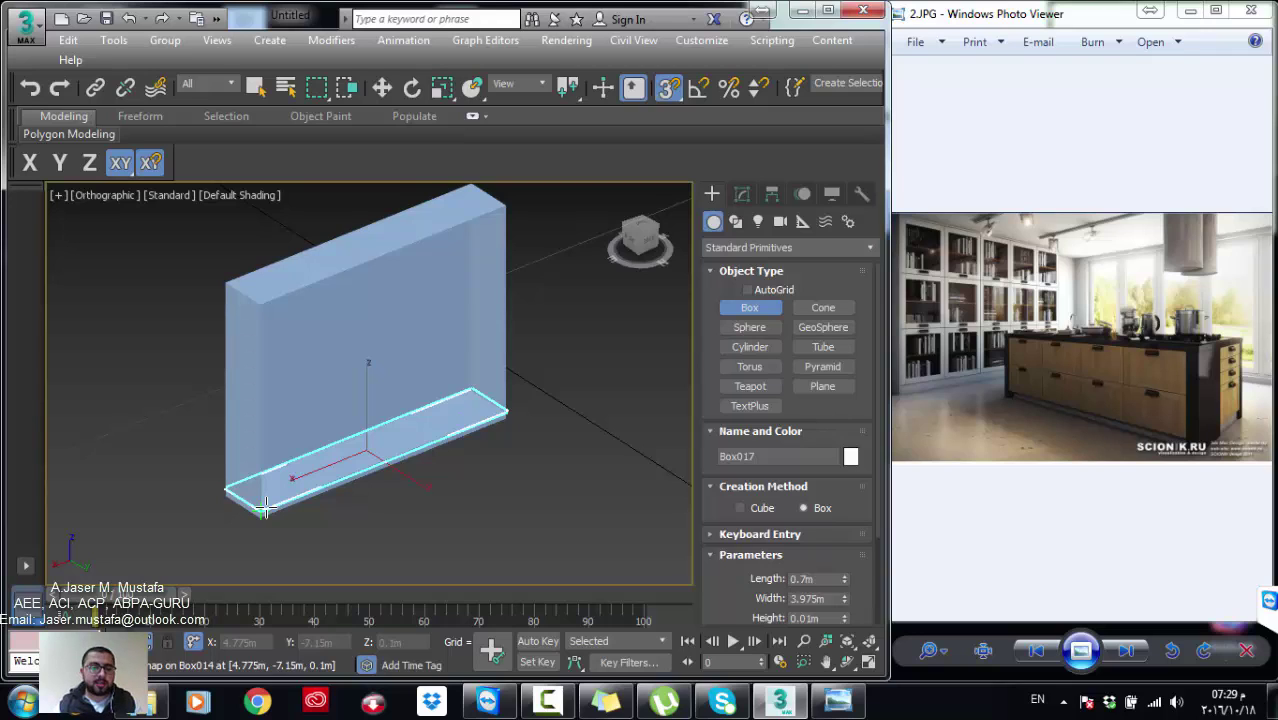
click(266, 504)
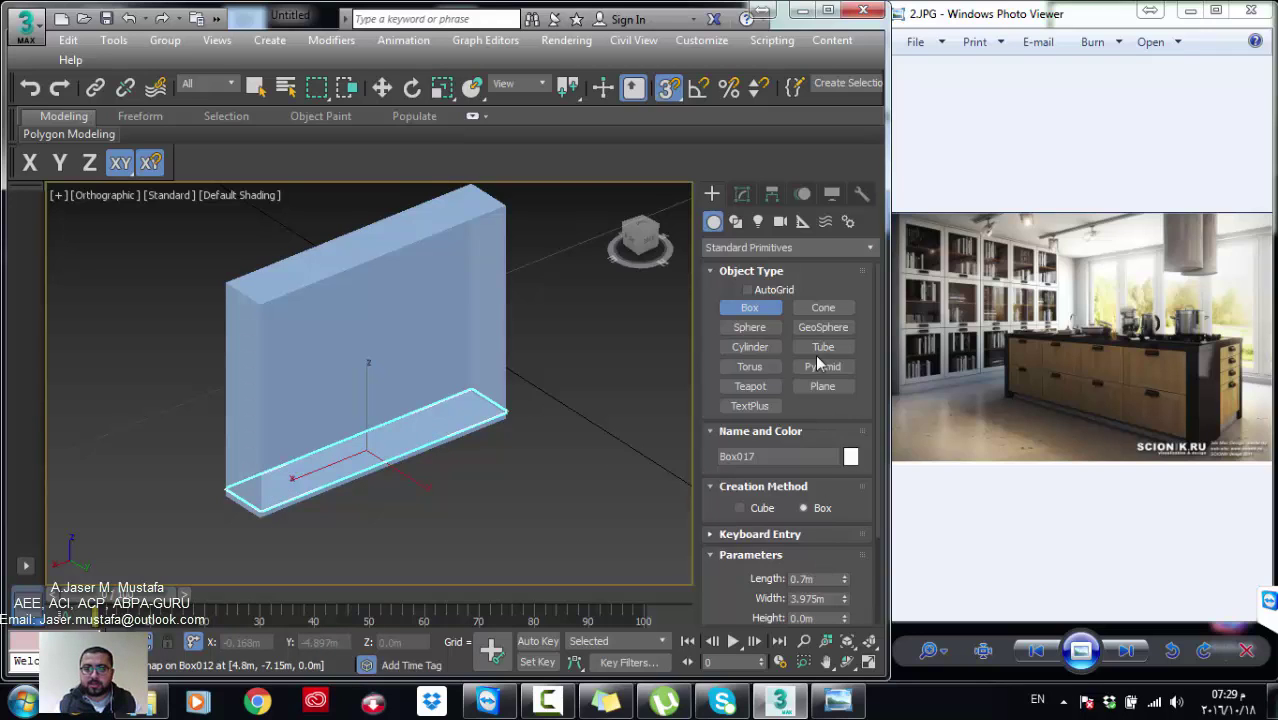
Step: Size the shelf to 0.02 m high, 3.975 m wide and 0.63 m deep
click(741, 194)
click(818, 506)
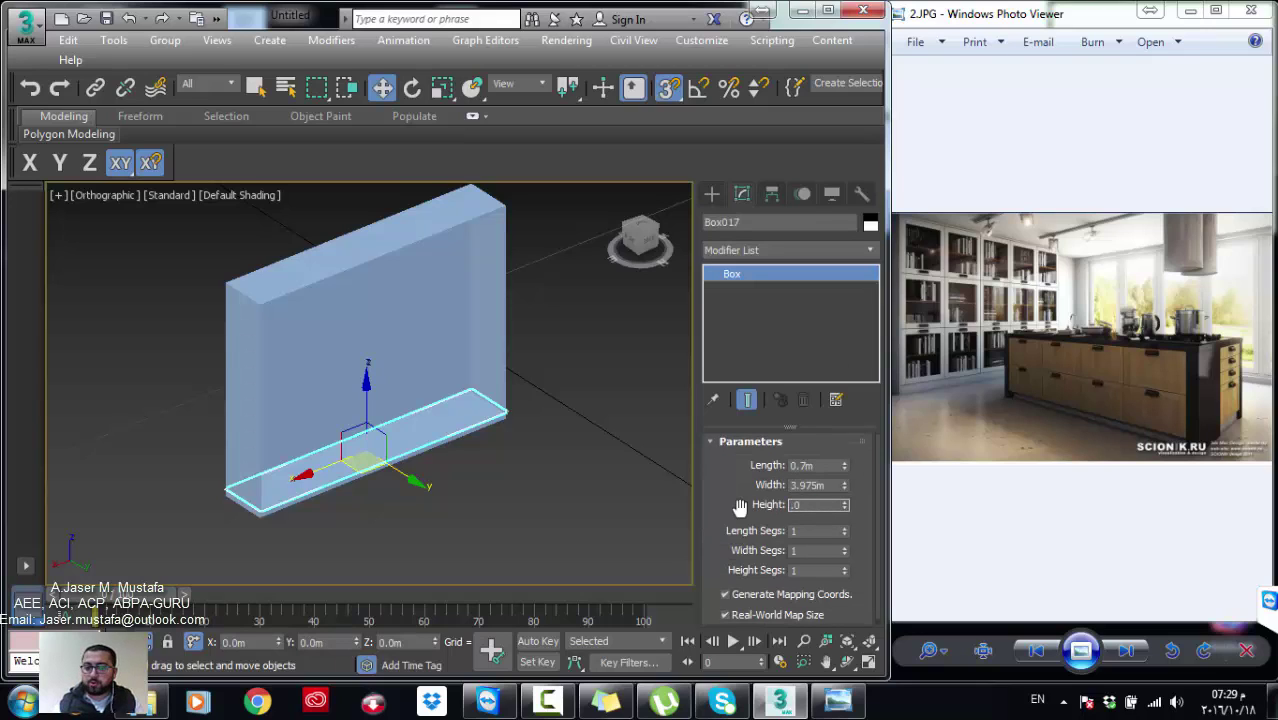
text(2)
key(Return)
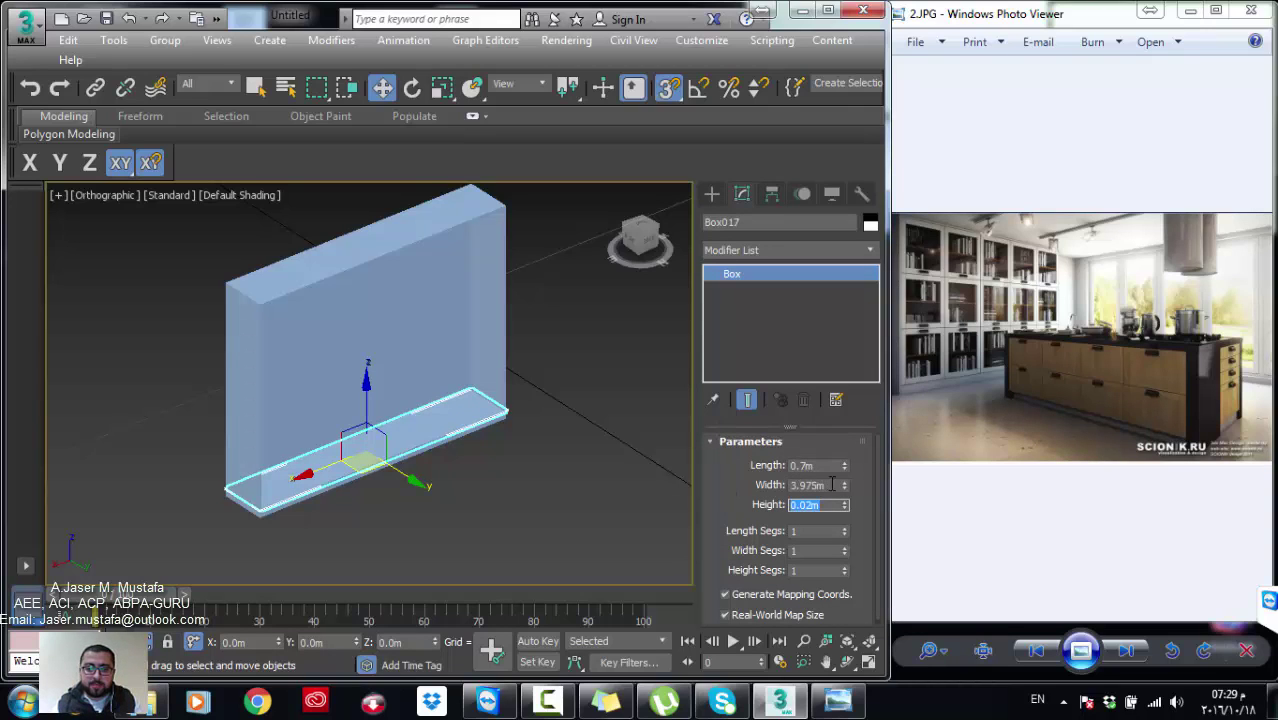
click(831, 484)
scroll(447, 470, up, 5)
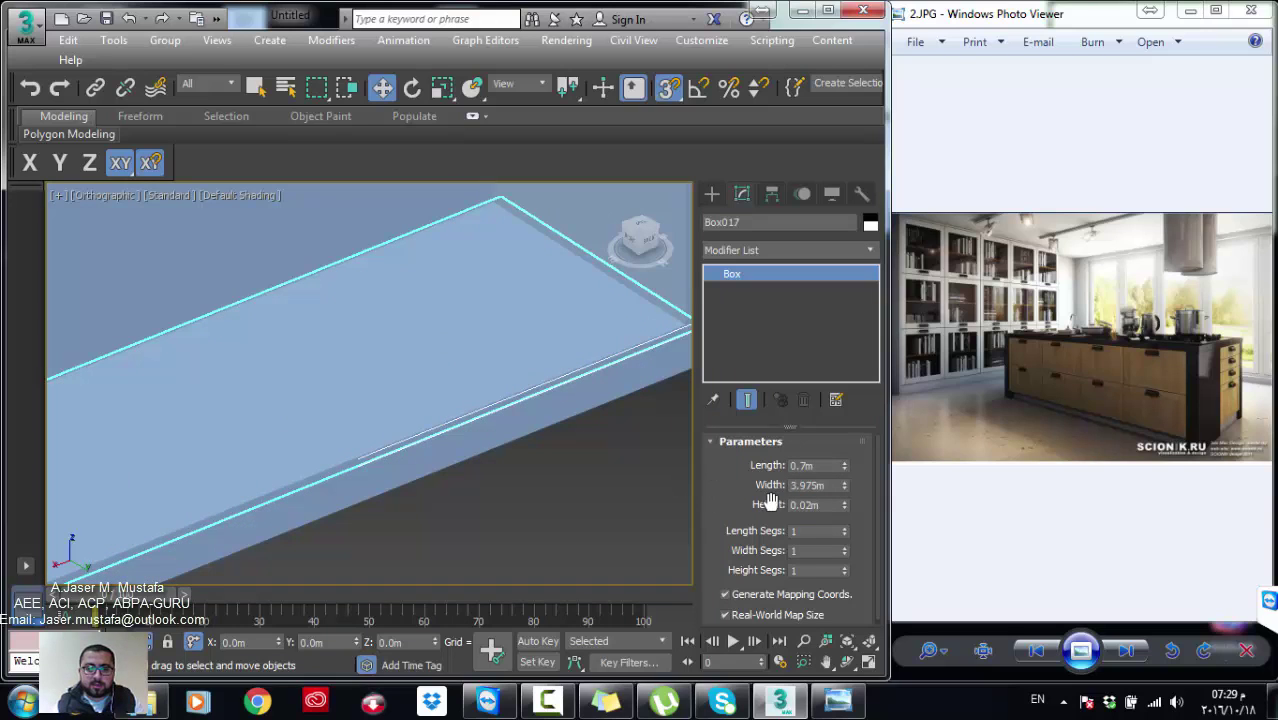
drag(824, 486, 760, 486)
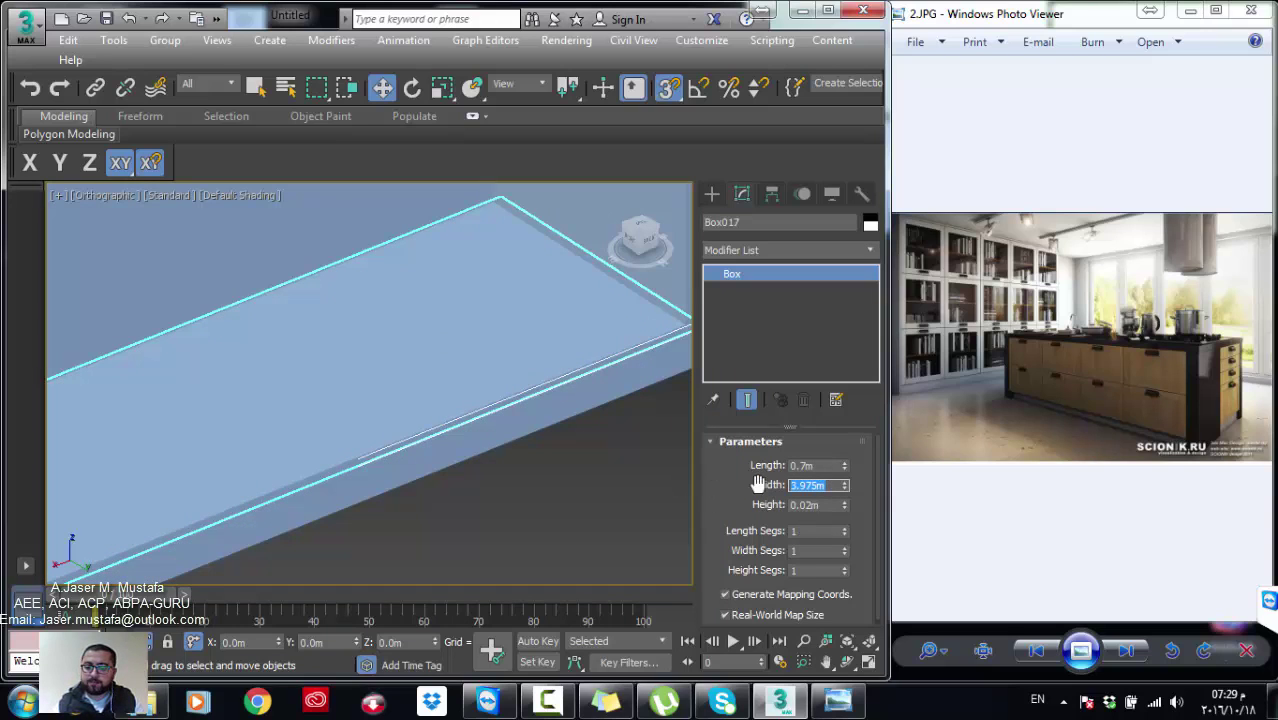
drag(828, 465, 665, 468)
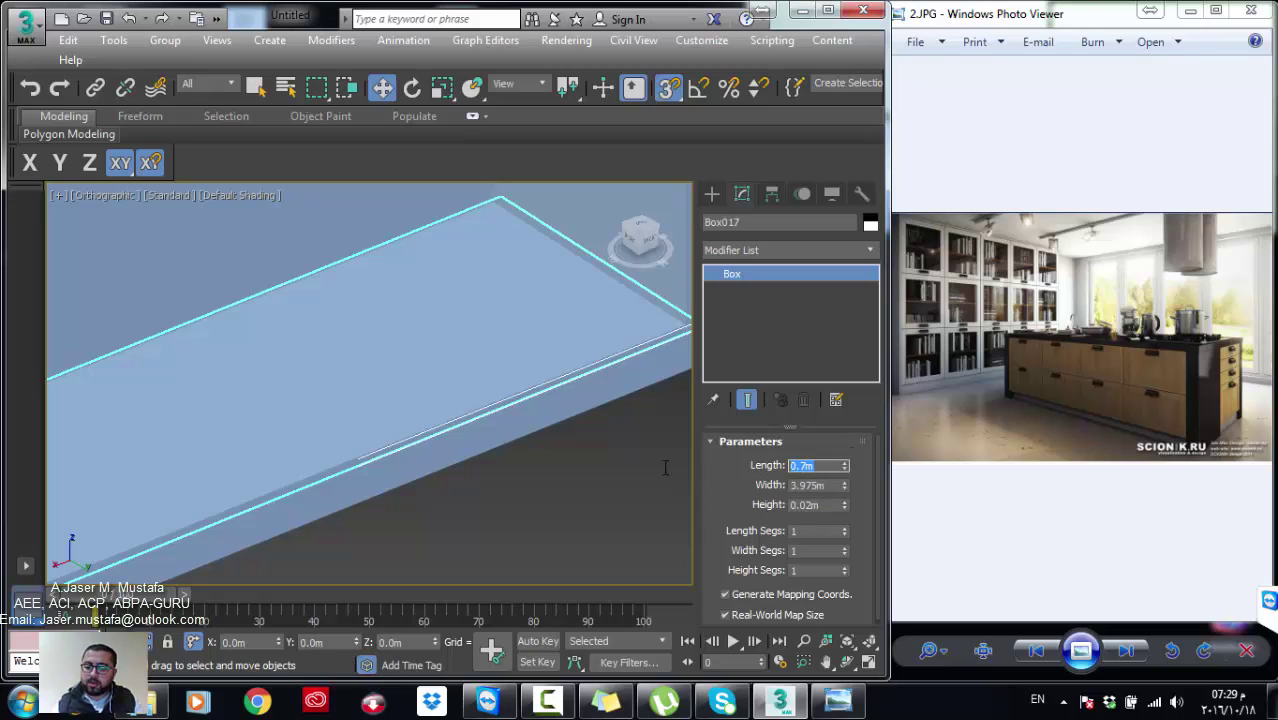
key(BackSpace)
text(.63)
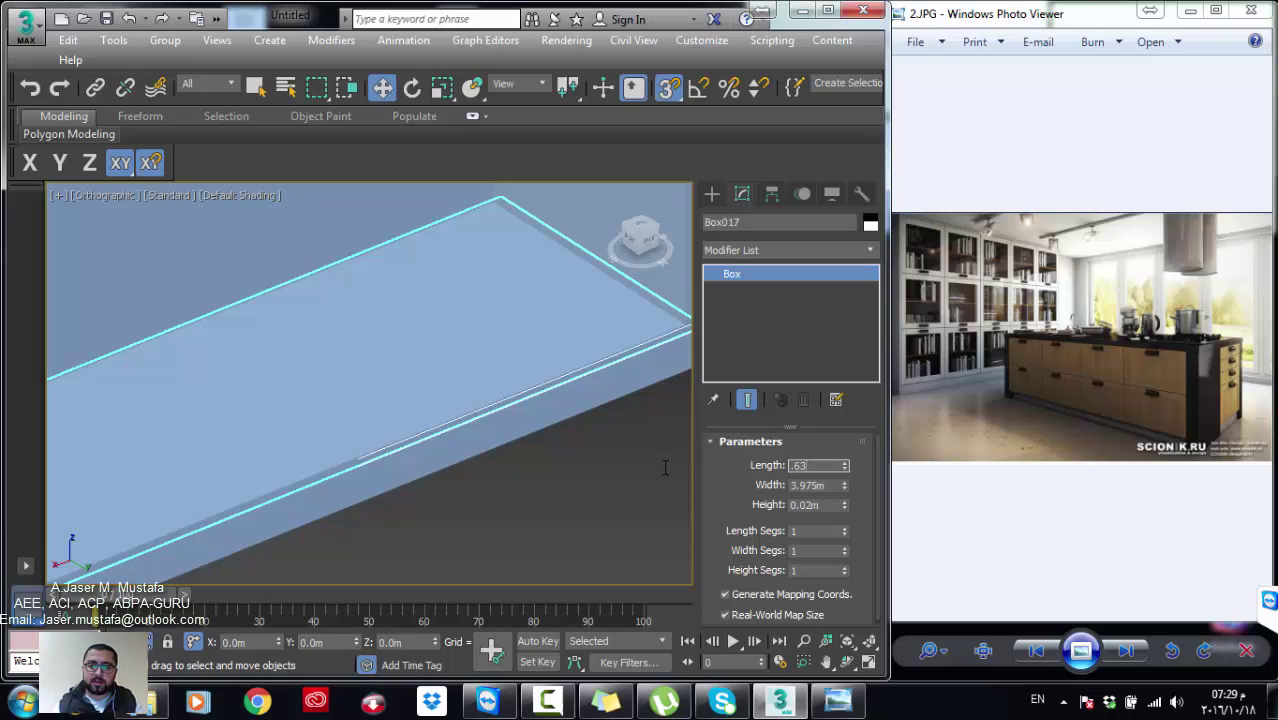
key(Return)
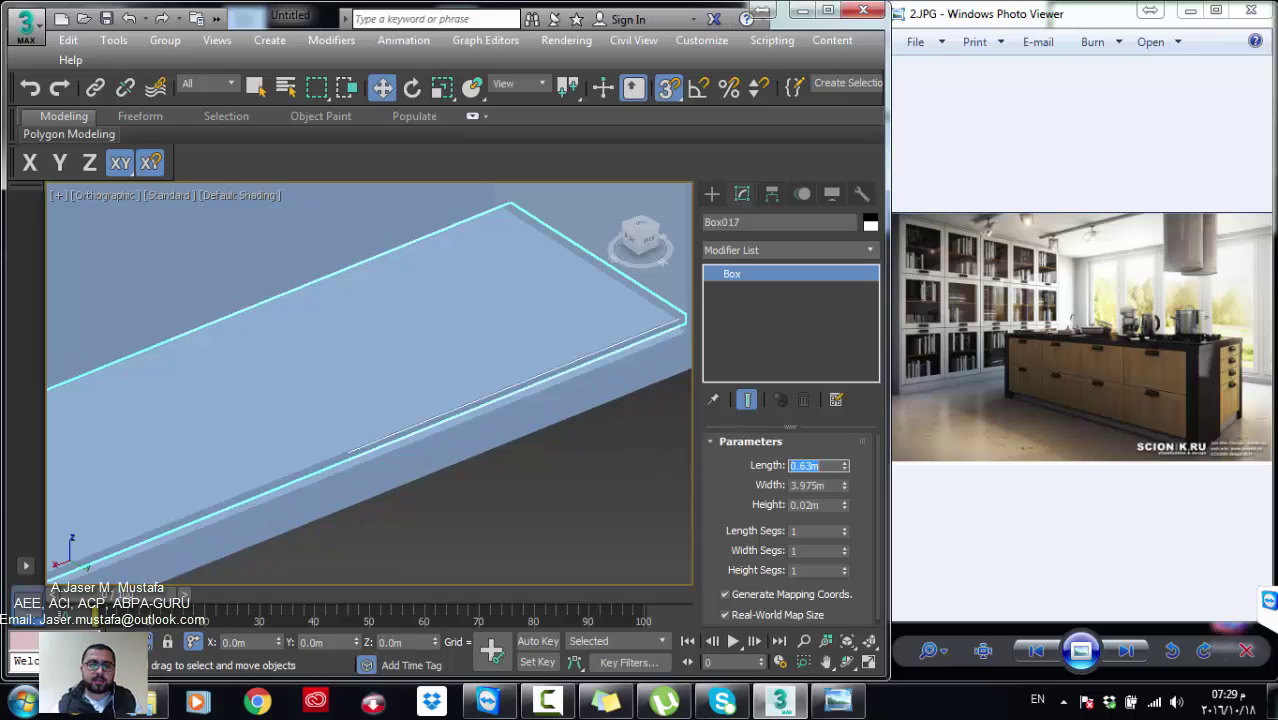
Step: Undo the extra lower shelf and clone the shelf upward along Z as an instance
scroll(430, 318, down, 2)
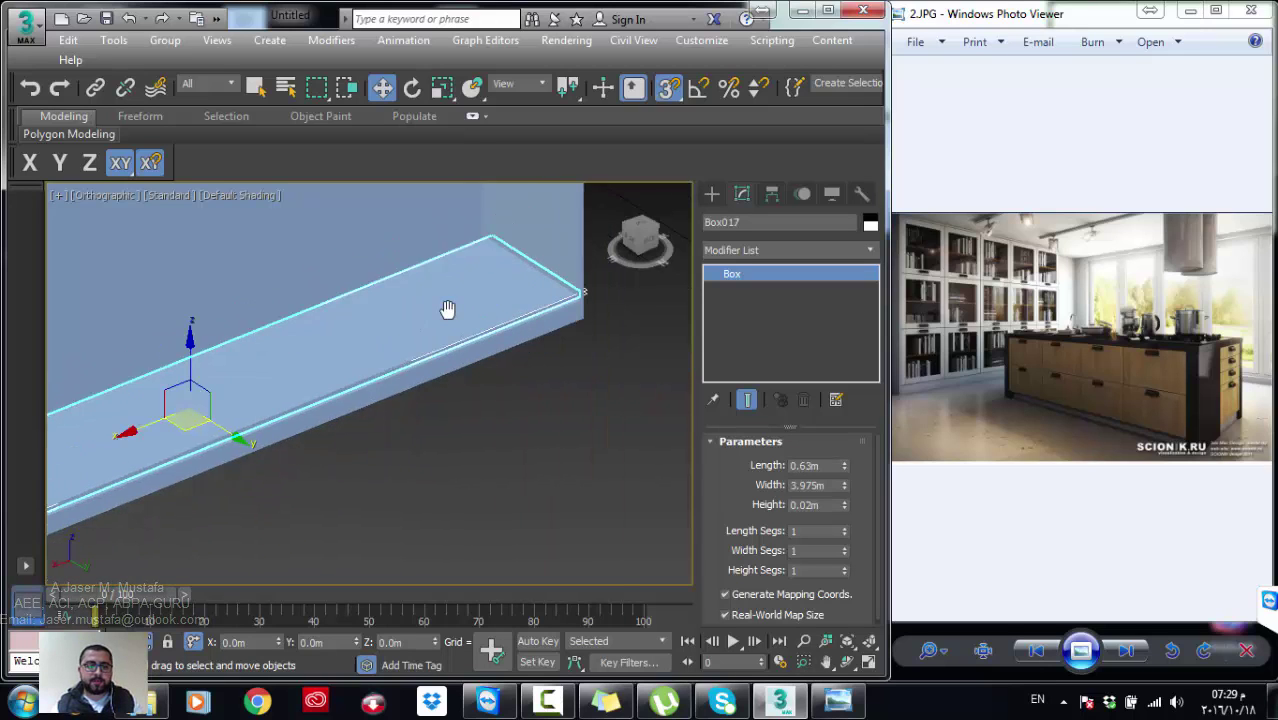
scroll(390, 330, down, 2)
click(395, 642)
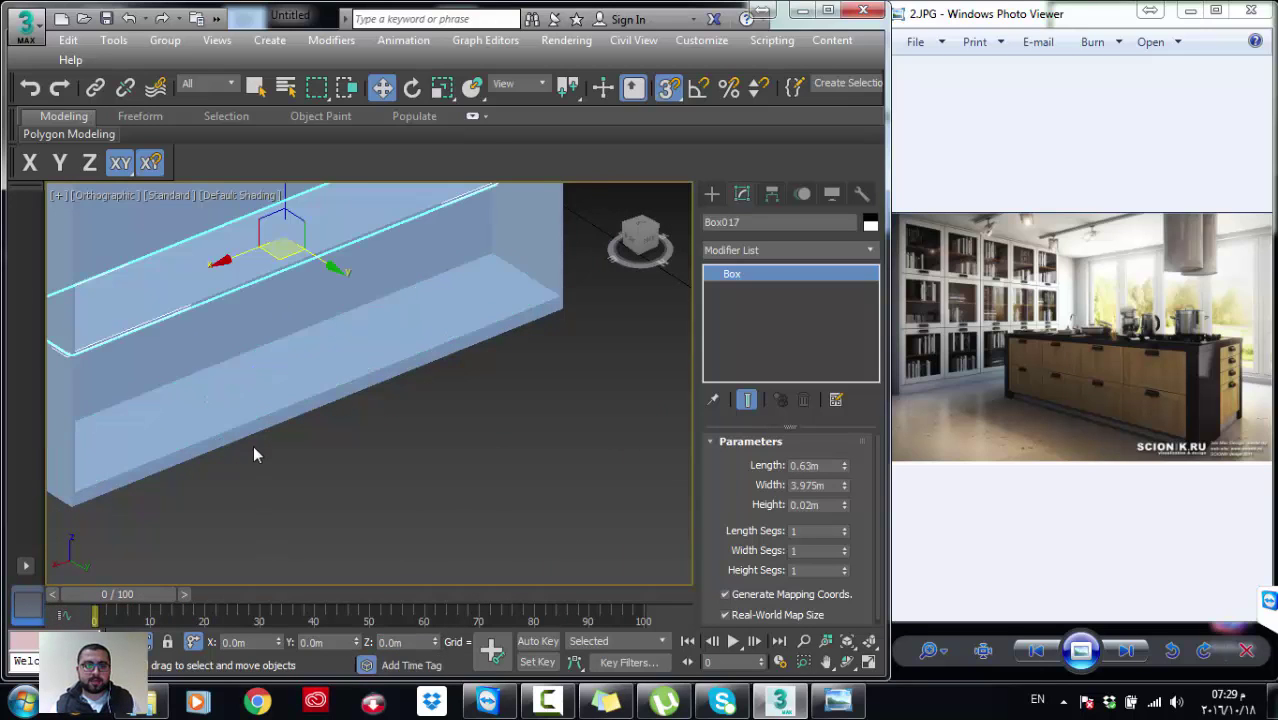
scroll(254, 446, down, 3)
key(ctrl+z)
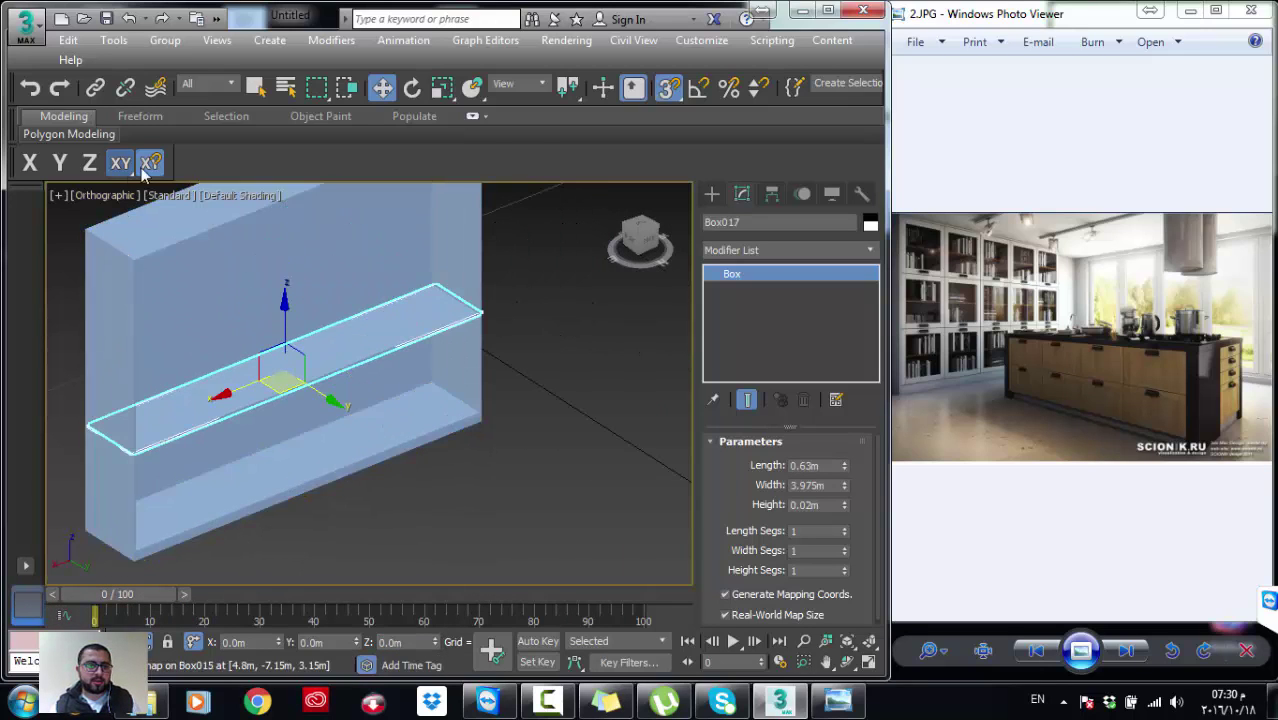
click(89, 165)
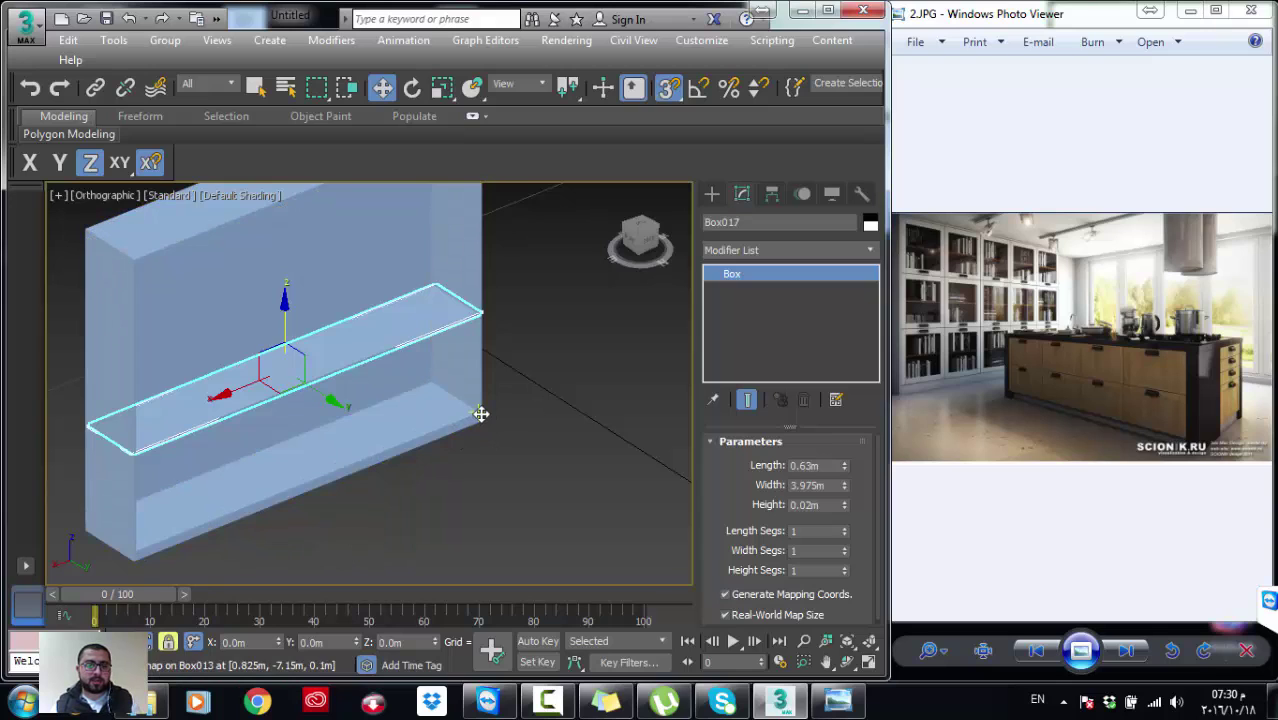
shift+drag(481, 413, 479, 320)
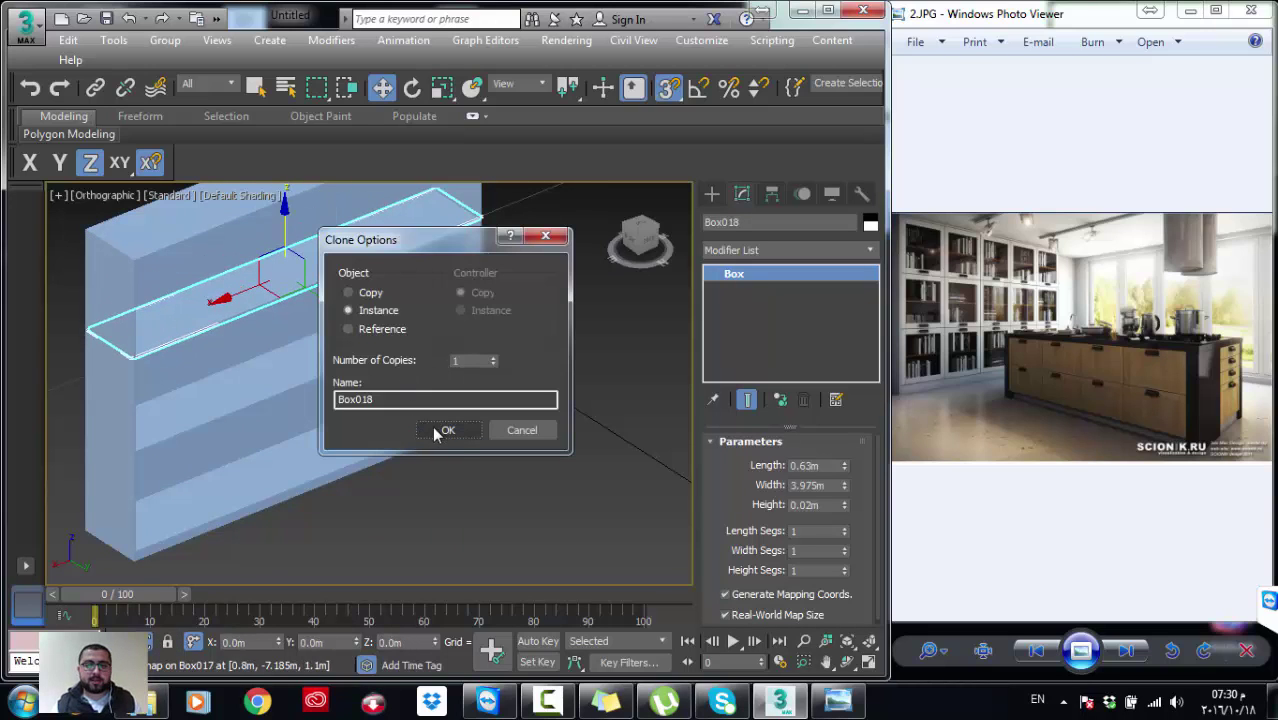
click(444, 431)
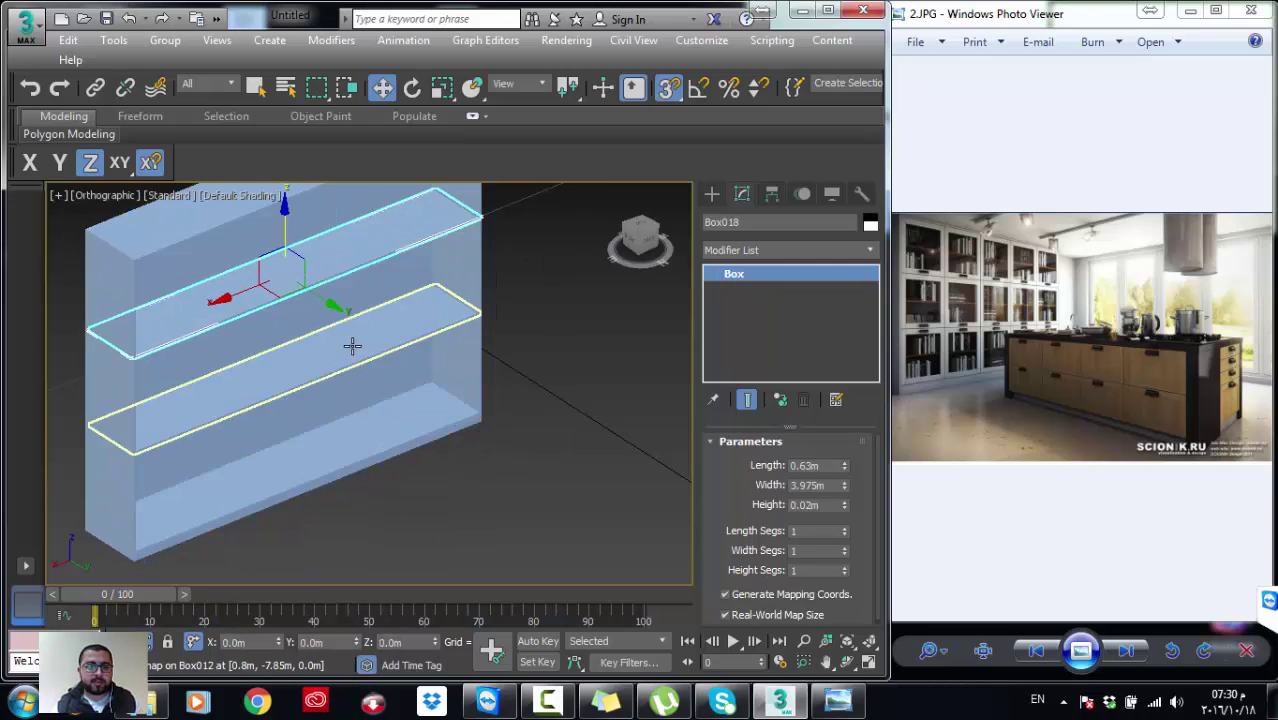
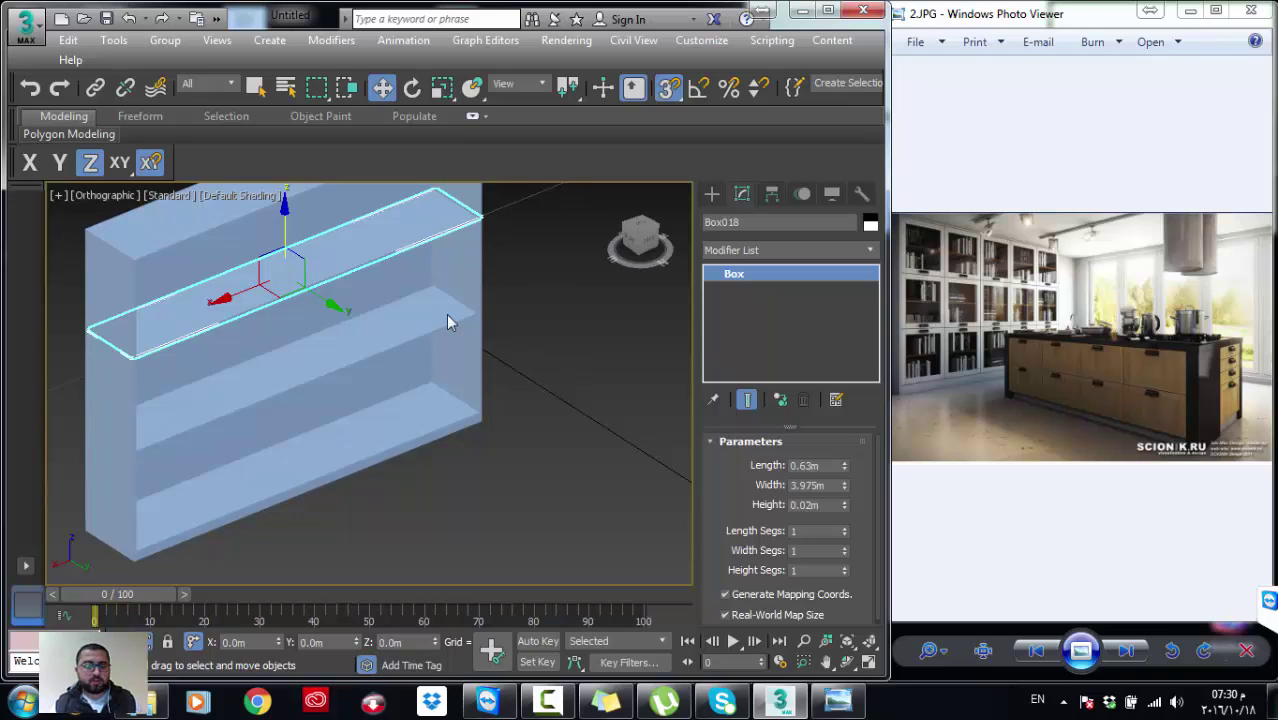
Step: Clone the two shelves as instances and move the copies down 0.4 m on Z
ctrl+click(359, 337)
shift+drag(359, 337, 359, 407)
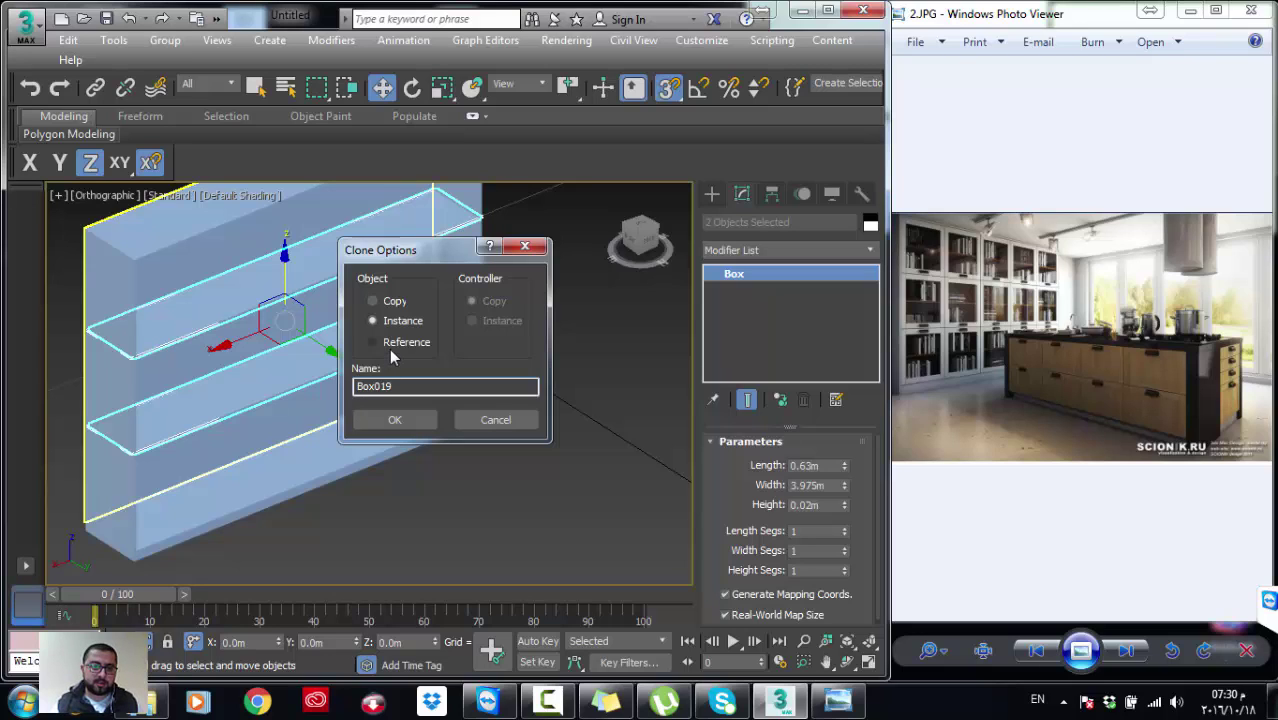
click(419, 421)
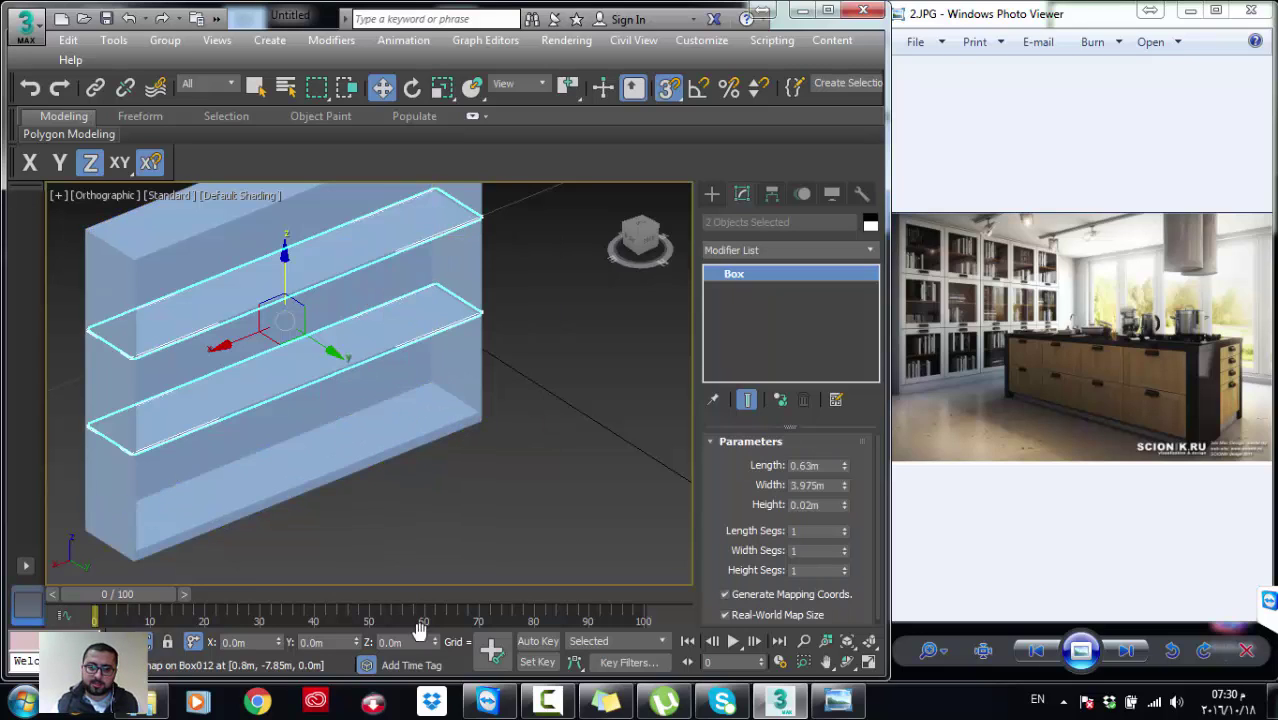
double_click(392, 642)
text(-)
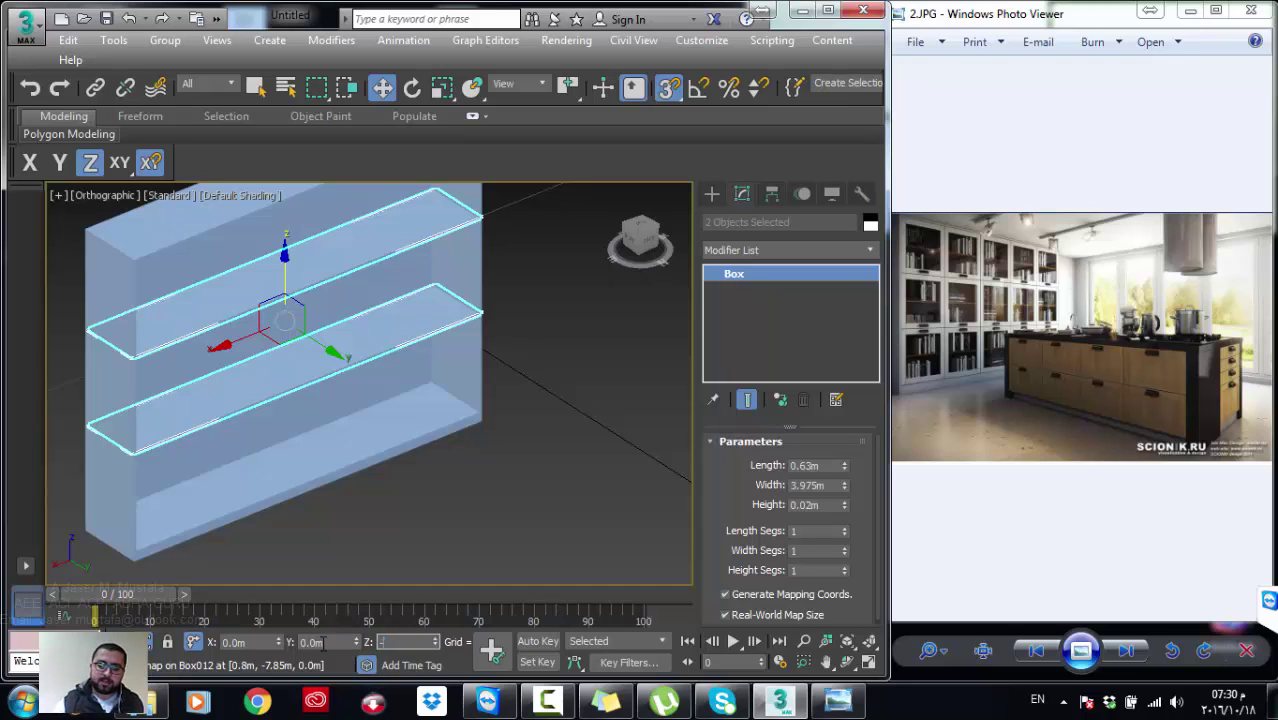
text(0.4)
key(Return)
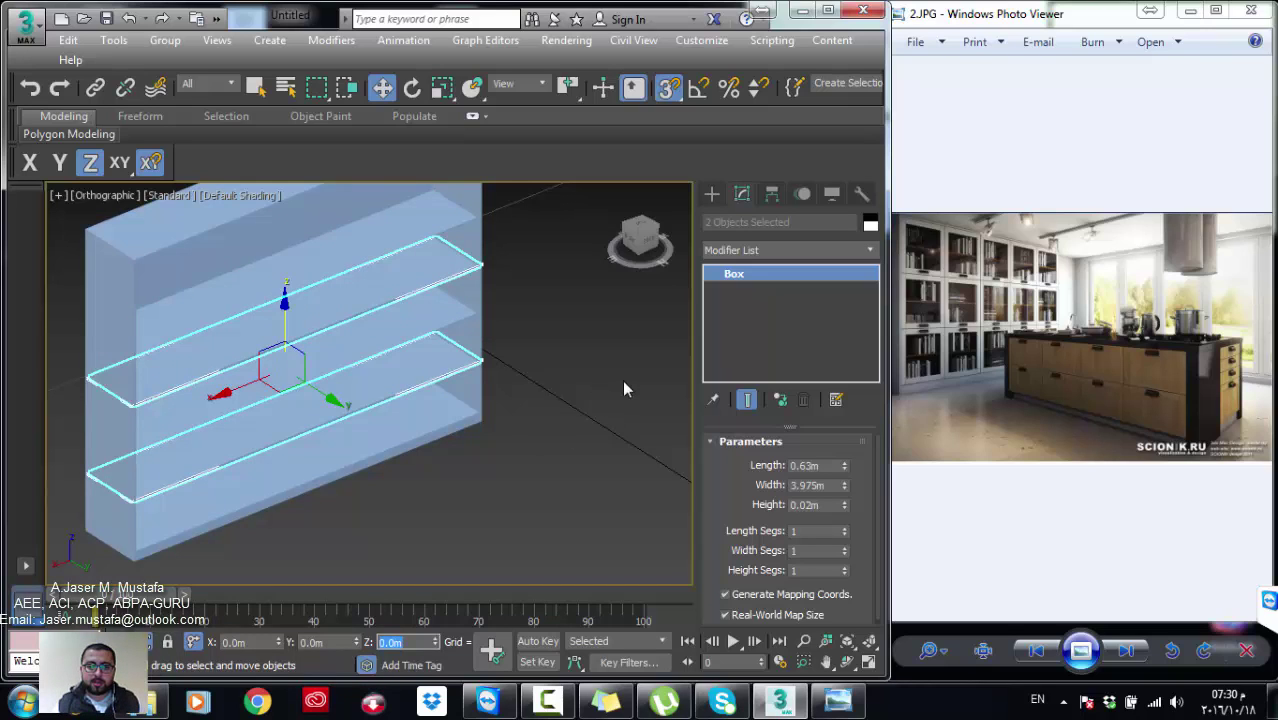
scroll(511, 367, down, 3)
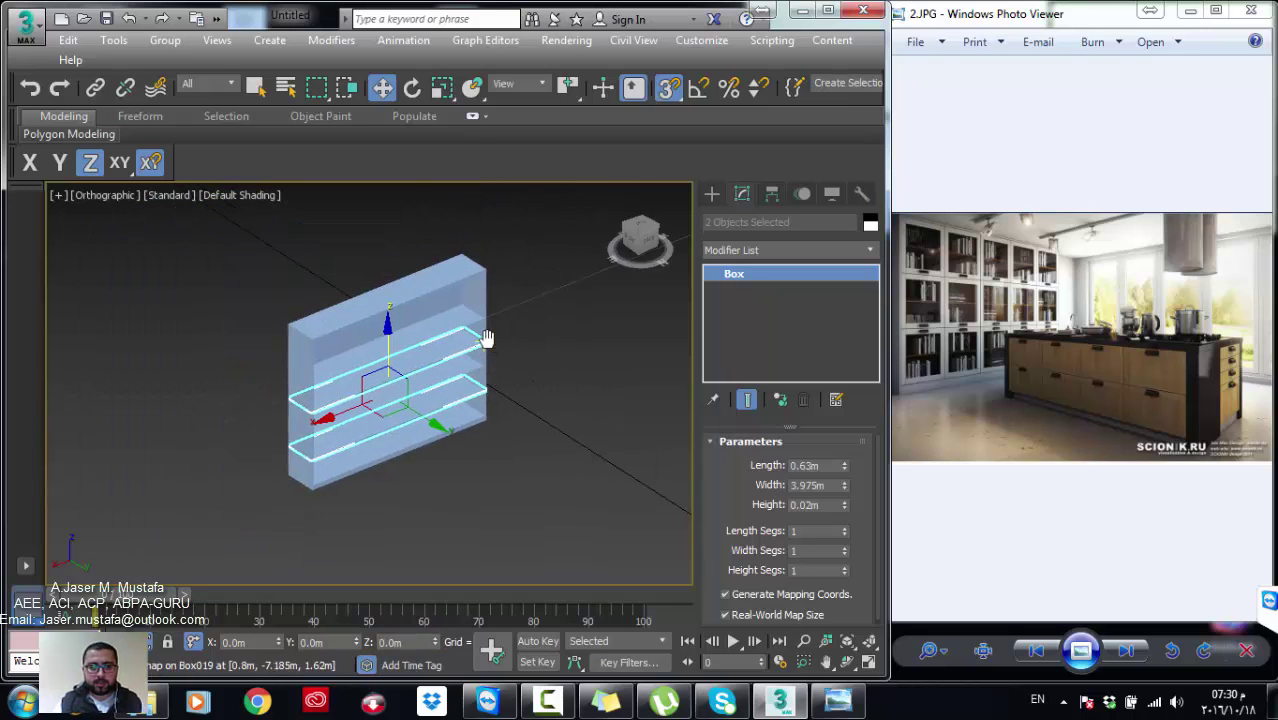
scroll(485, 340, up, 3)
scroll(470, 300, up, 3)
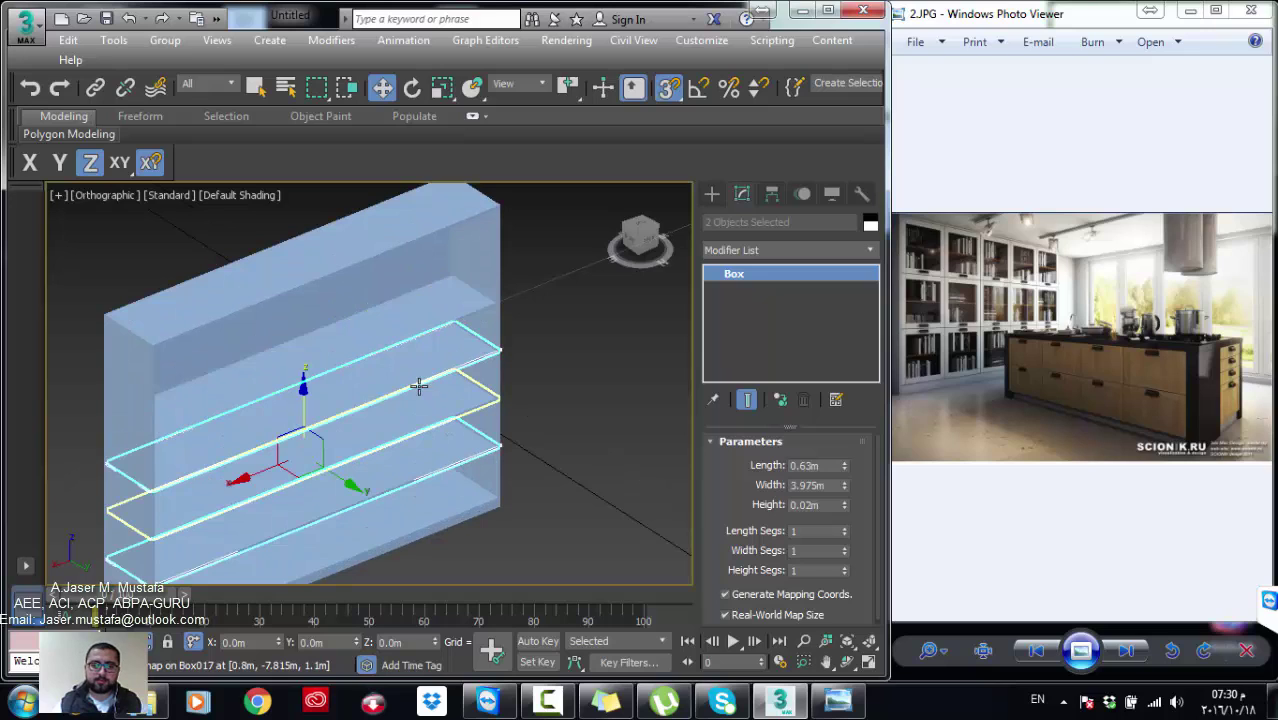
Step: Clone the top shelf and raise the copy 1 m to cap the cabinet
click(410, 385)
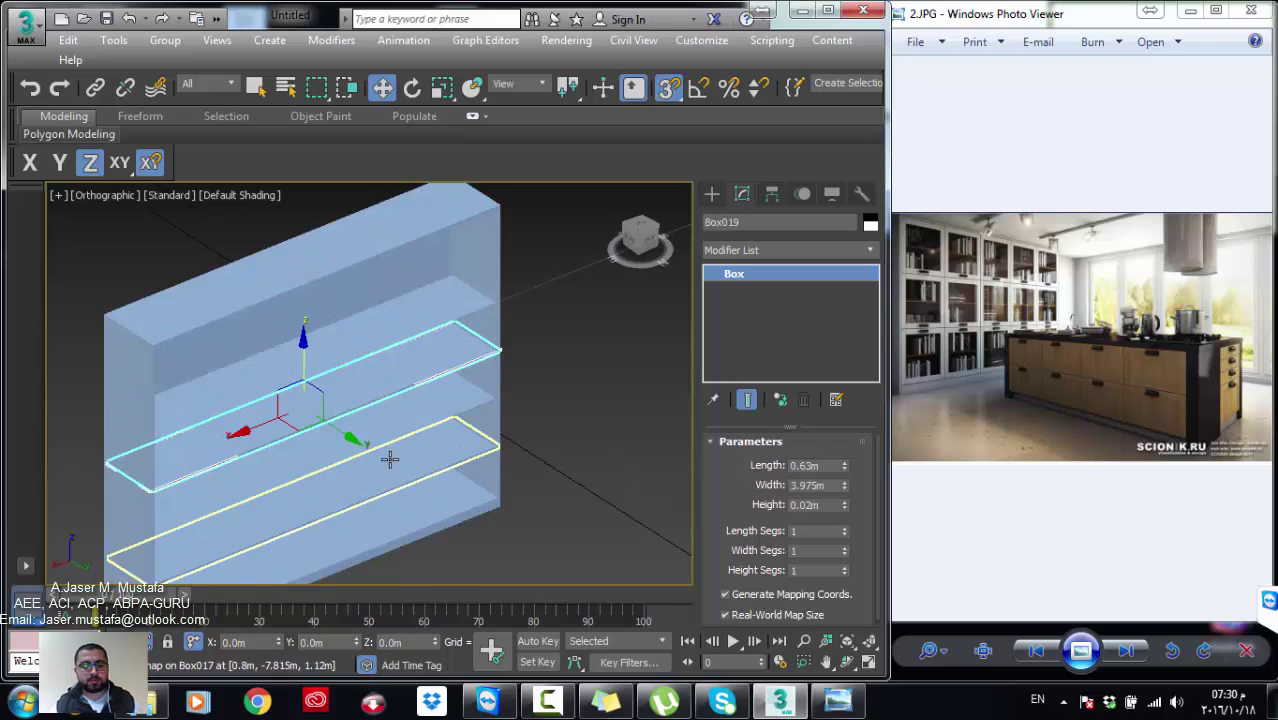
shift+drag(390, 458, 391, 455)
click(393, 414)
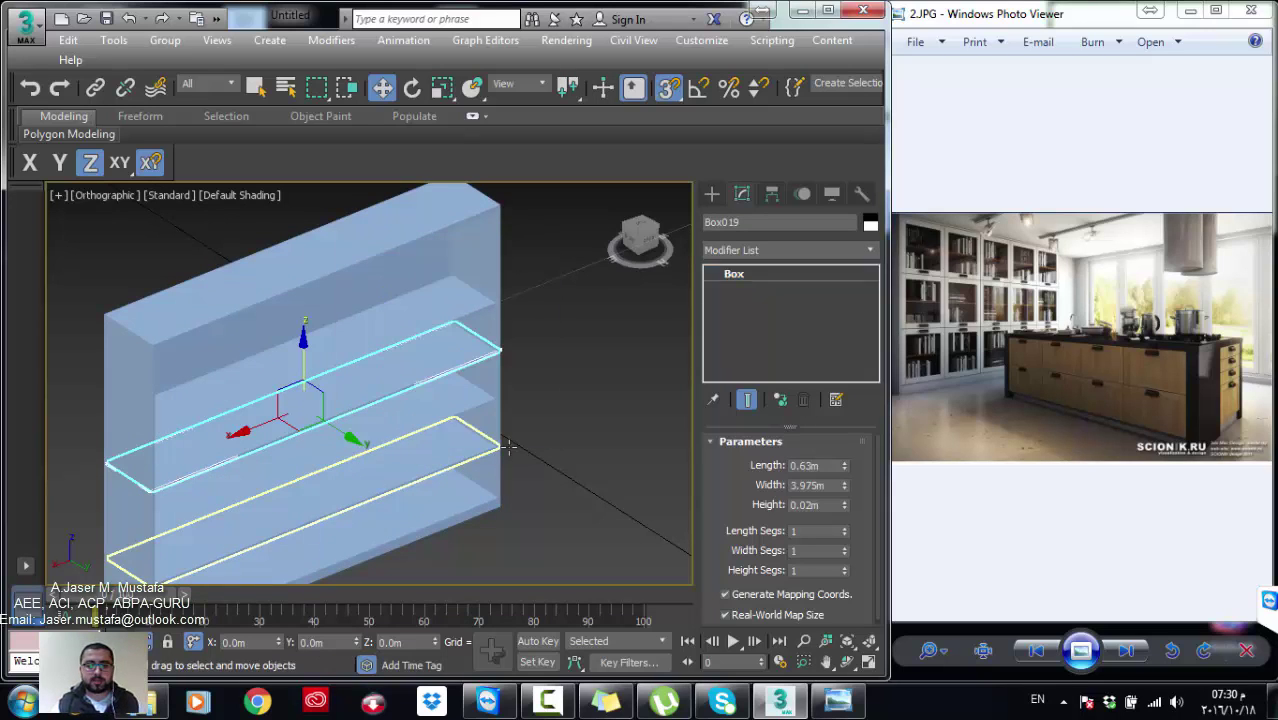
double_click(404, 643)
text(1)
key(Return)
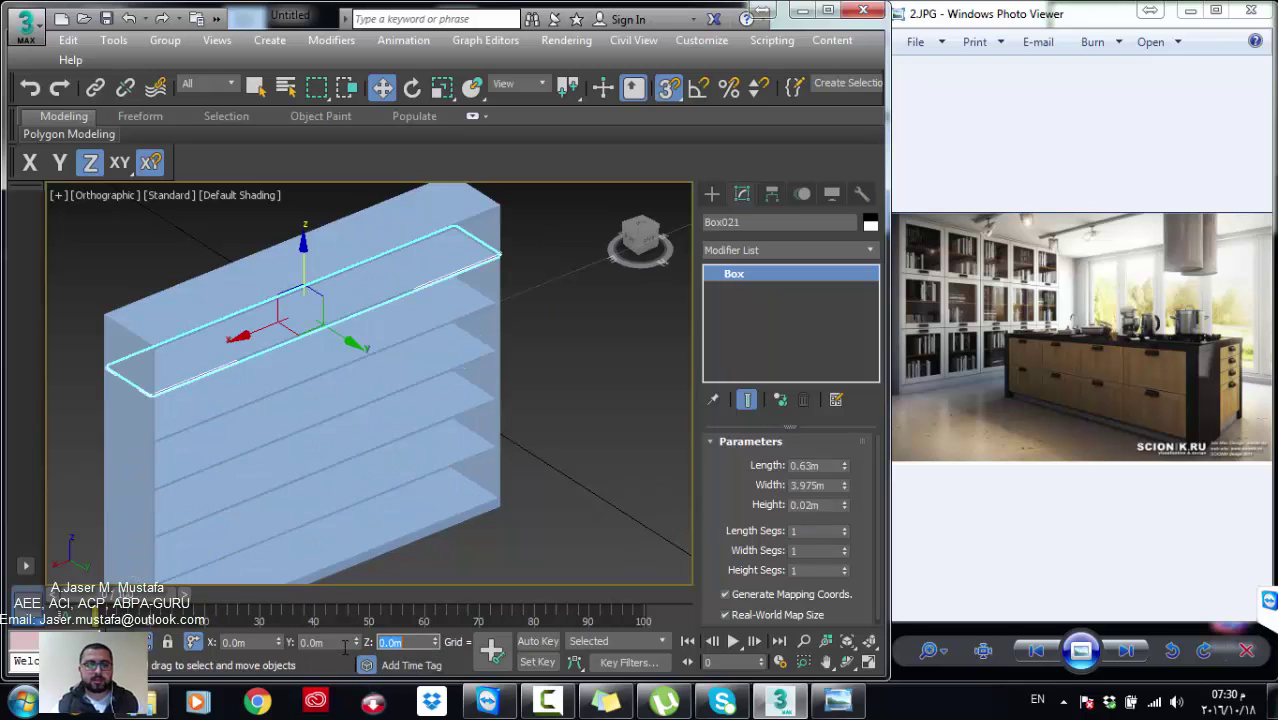
middle_drag(294, 457, 379, 421)
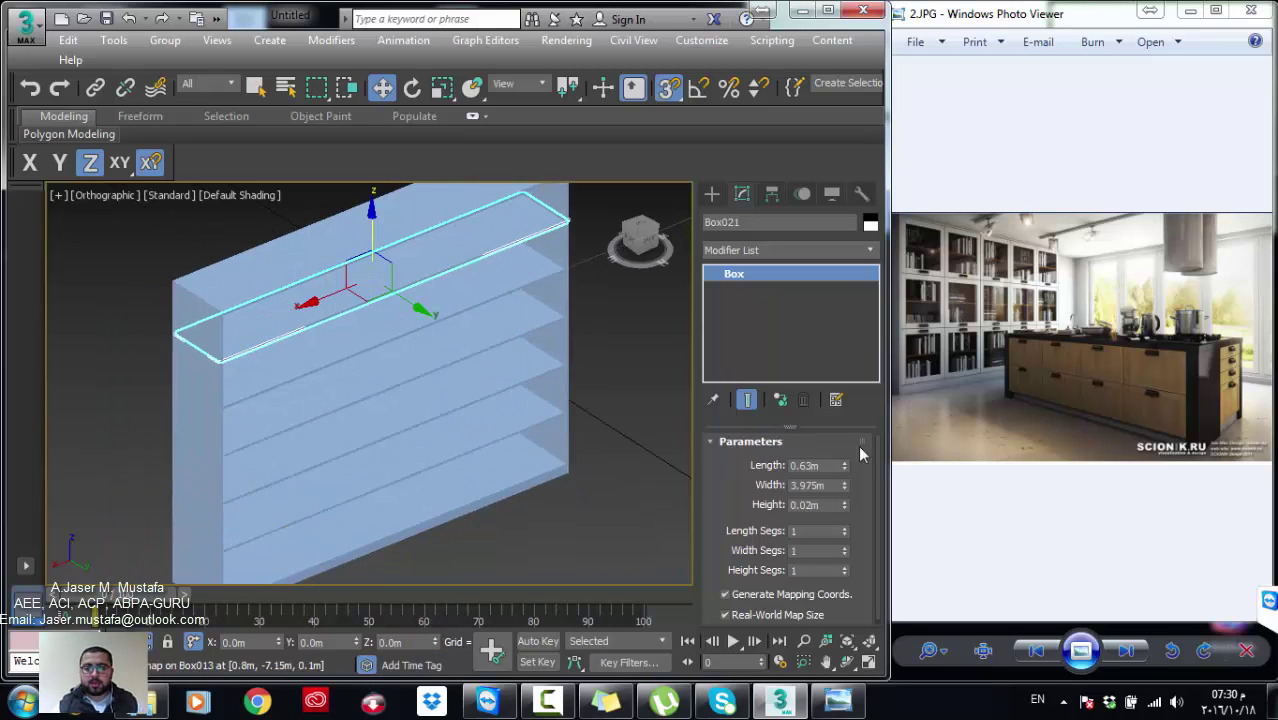
alt+middle_drag(488, 364, 440, 335)
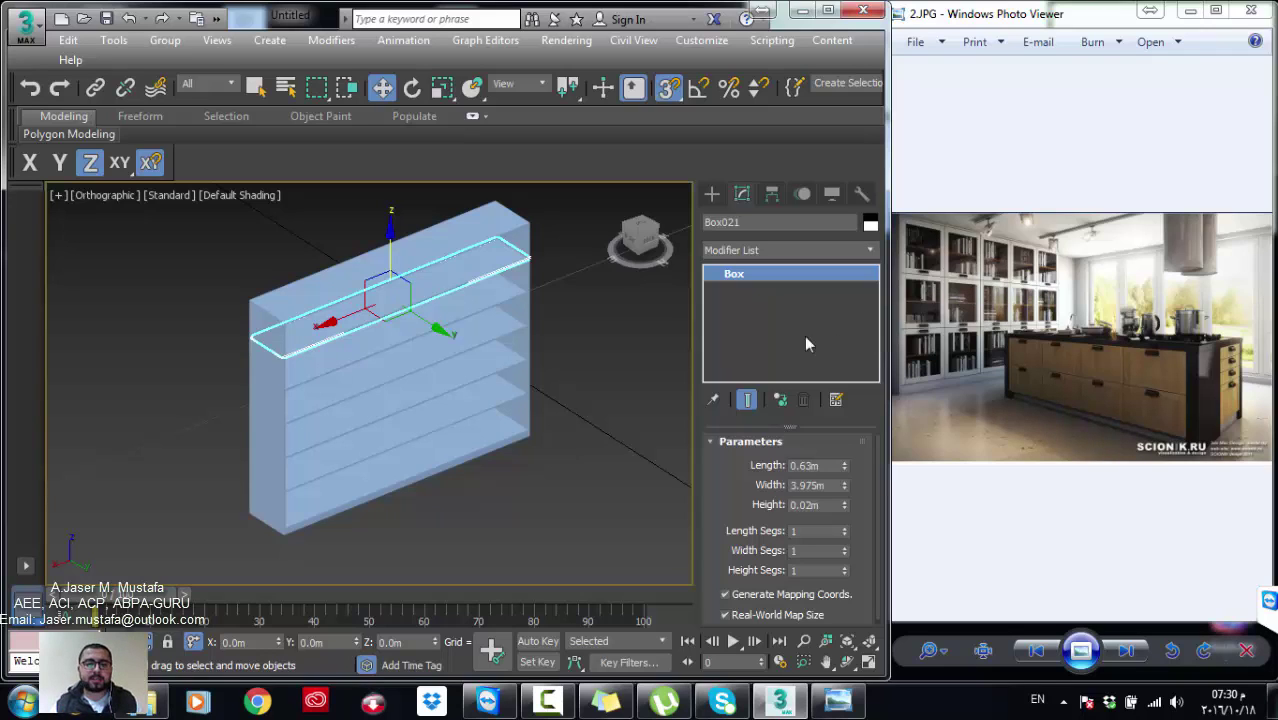
click(482, 446)
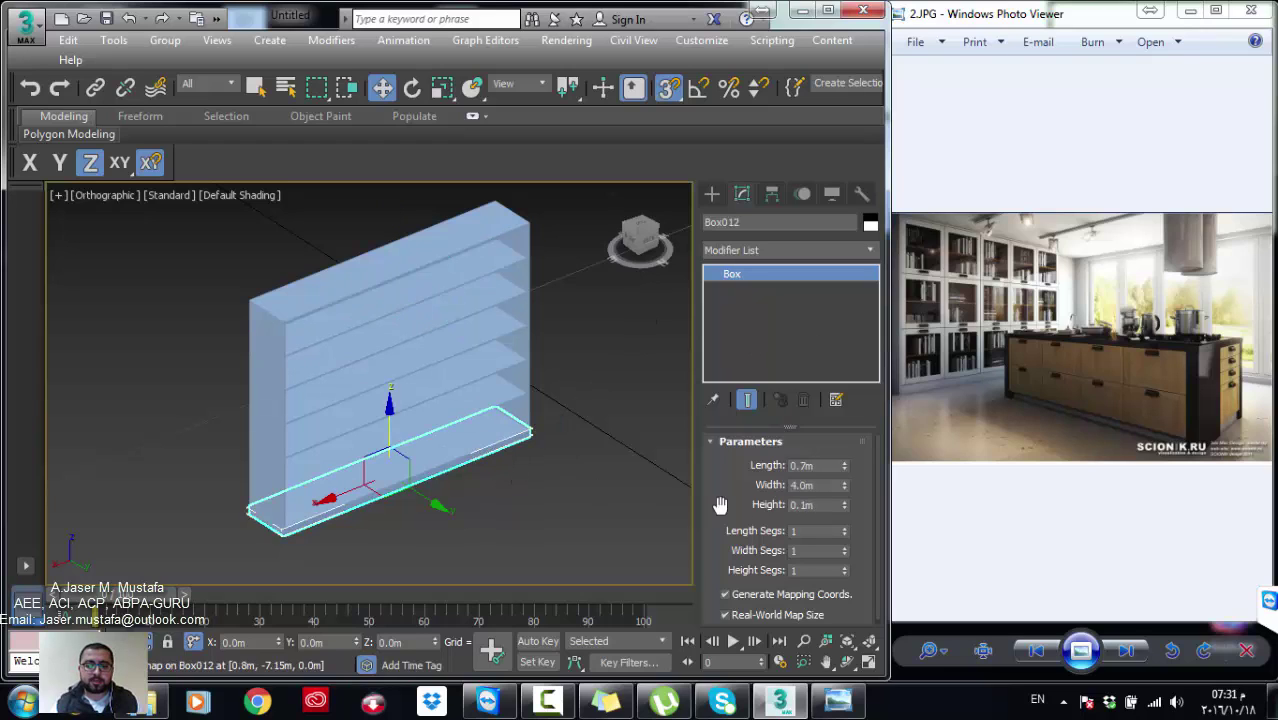
double_click(811, 486)
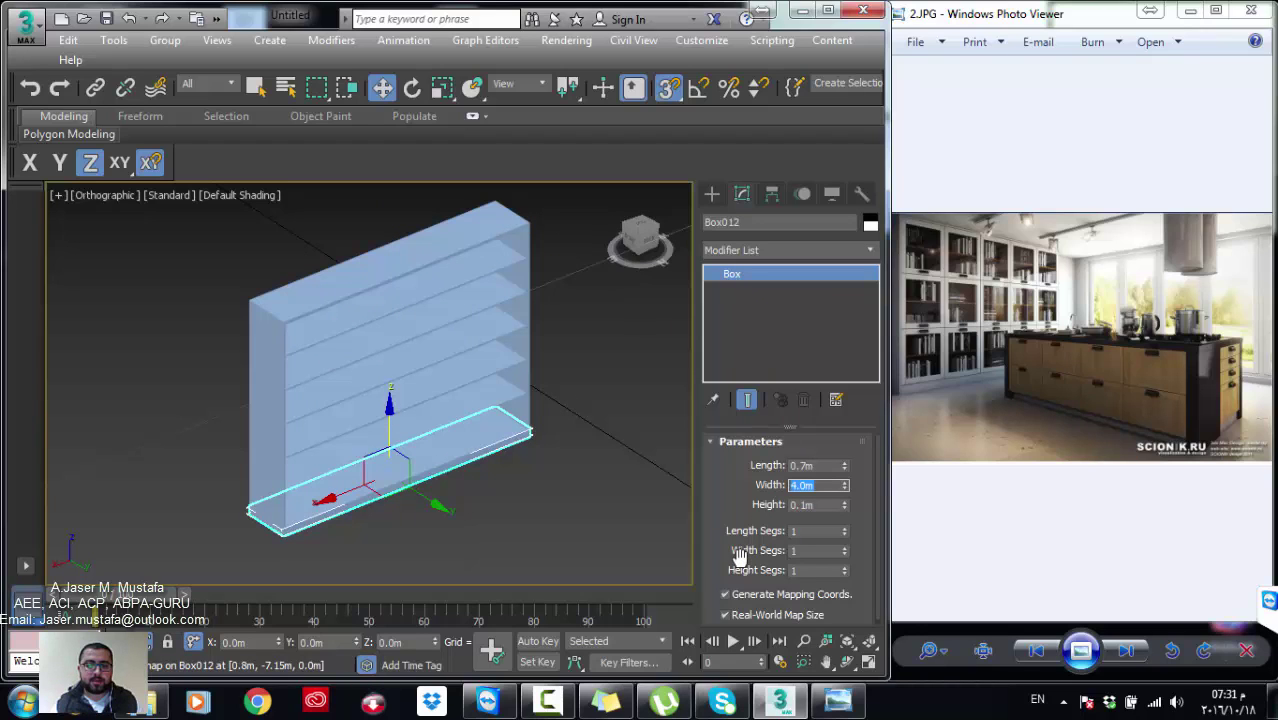
click(40, 708)
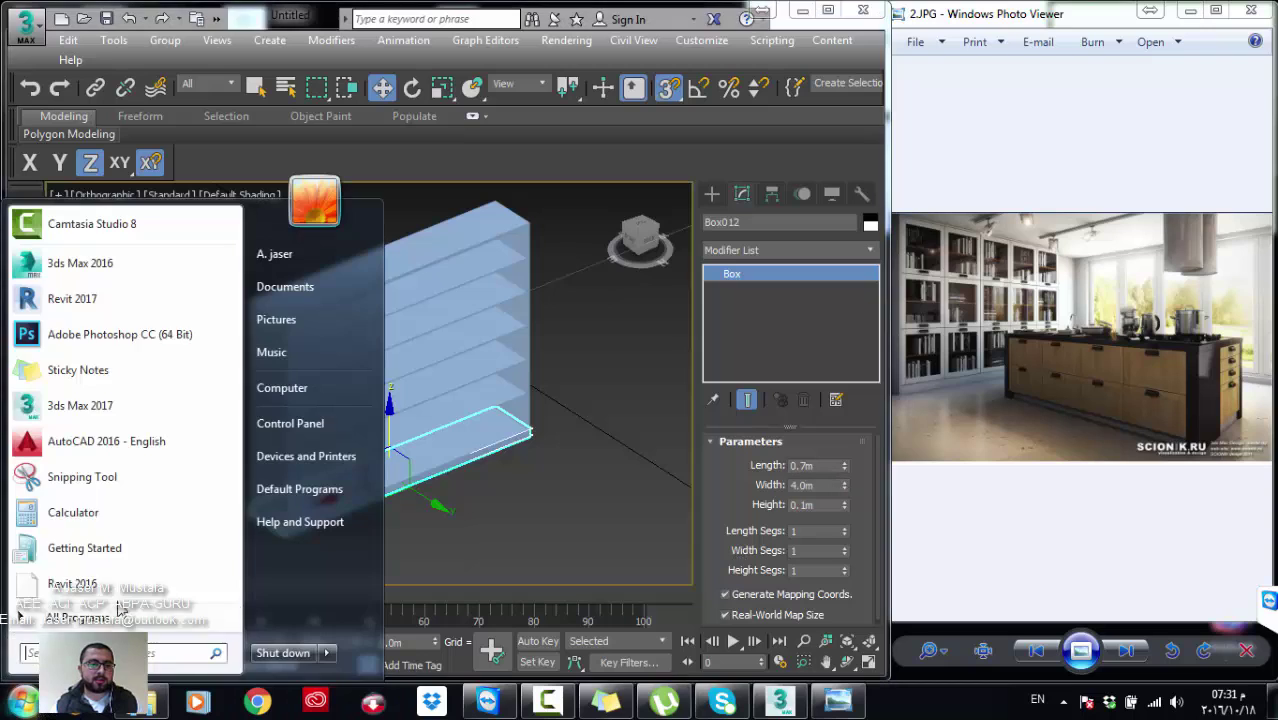
click(86, 513)
text(4)
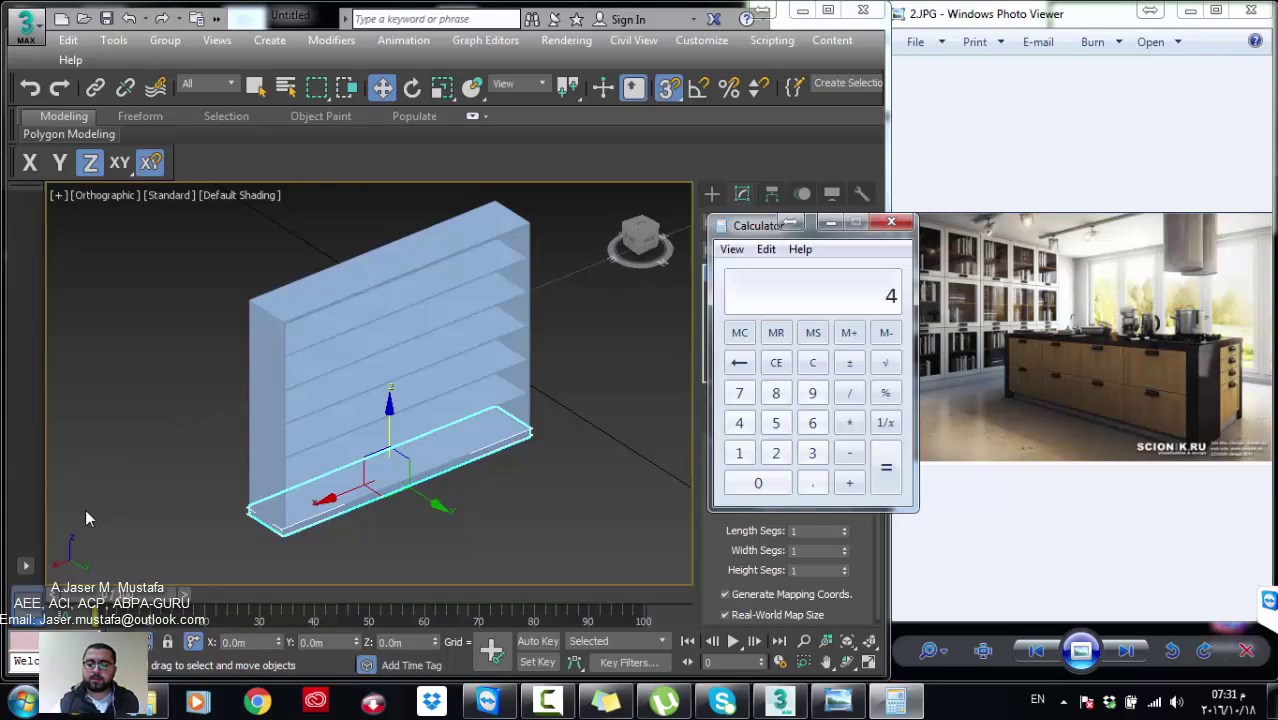
text(5)
key(Return)
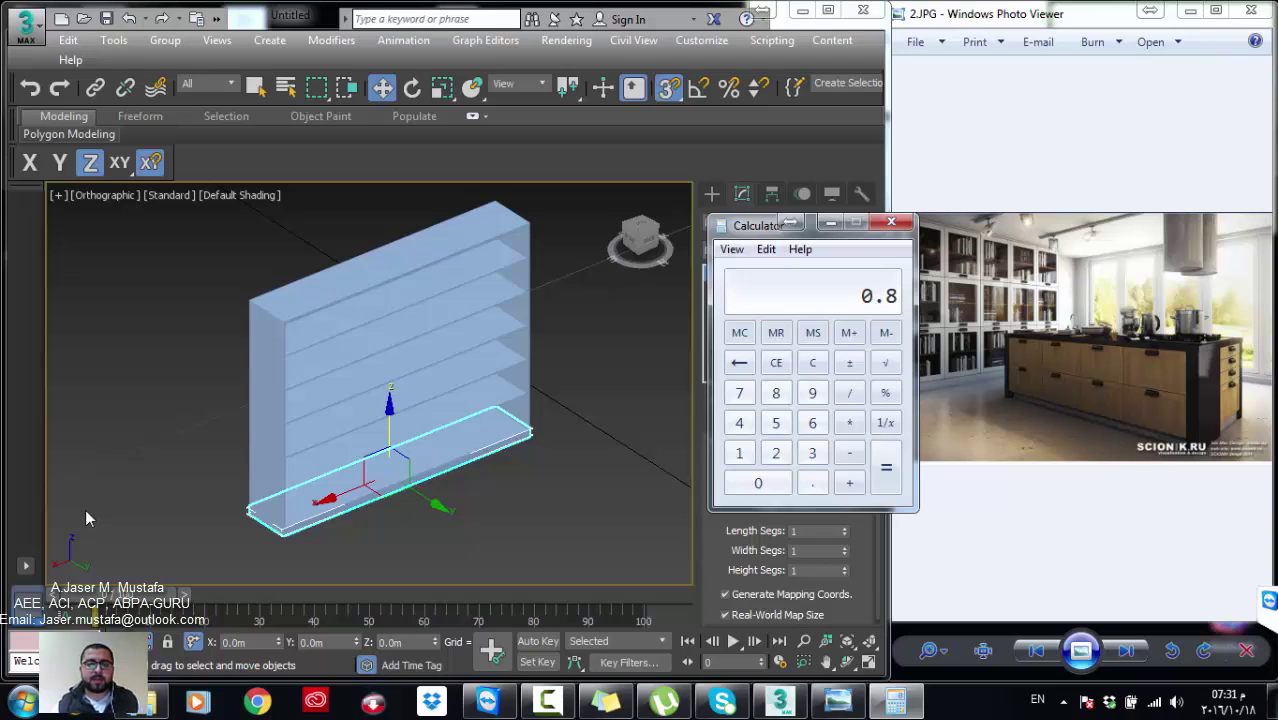
click(891, 222)
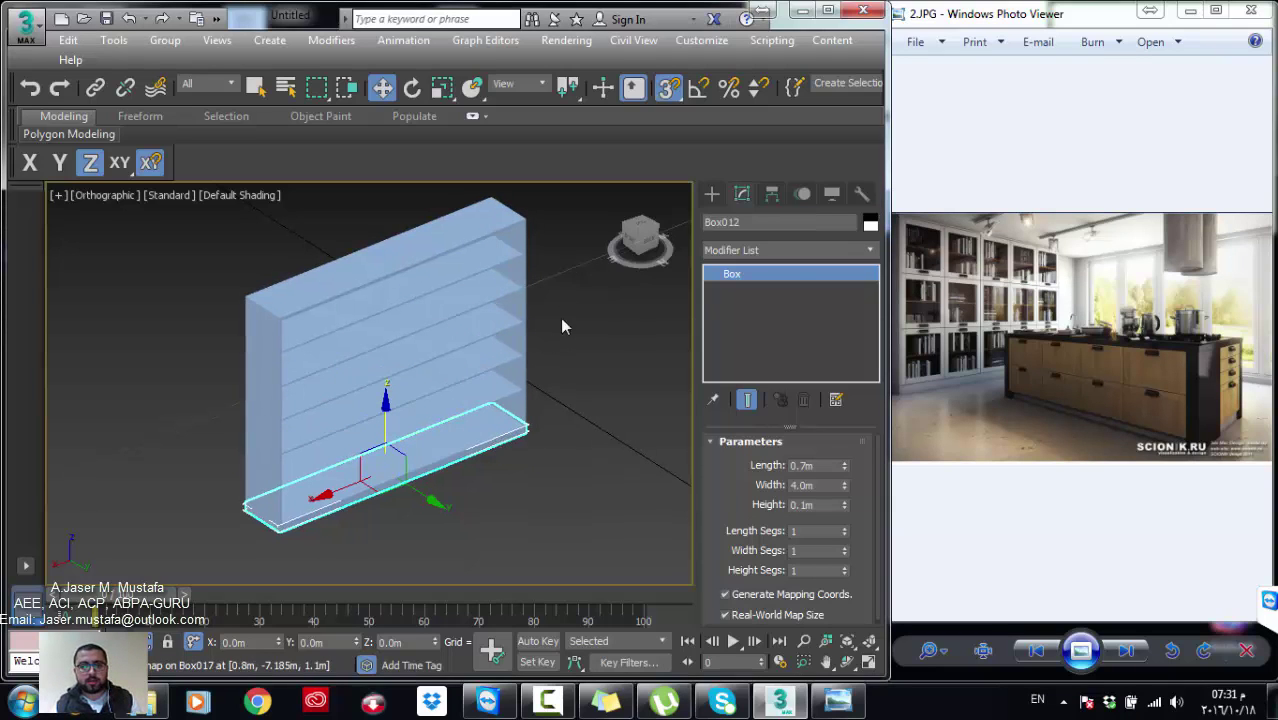
Step: Show the cabinet in Back view with Edged Faces, framing empty space beside it
click(655, 250)
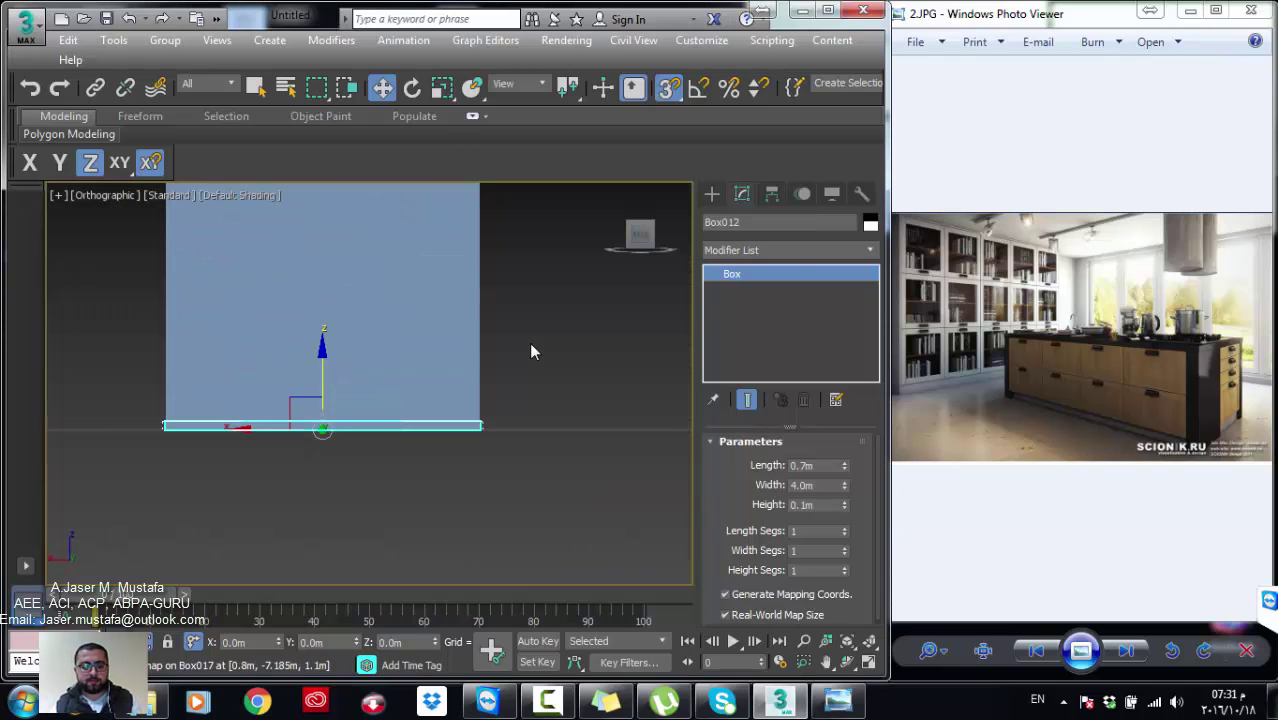
key(v)
key(k)
middle_drag(304, 408, 335, 470)
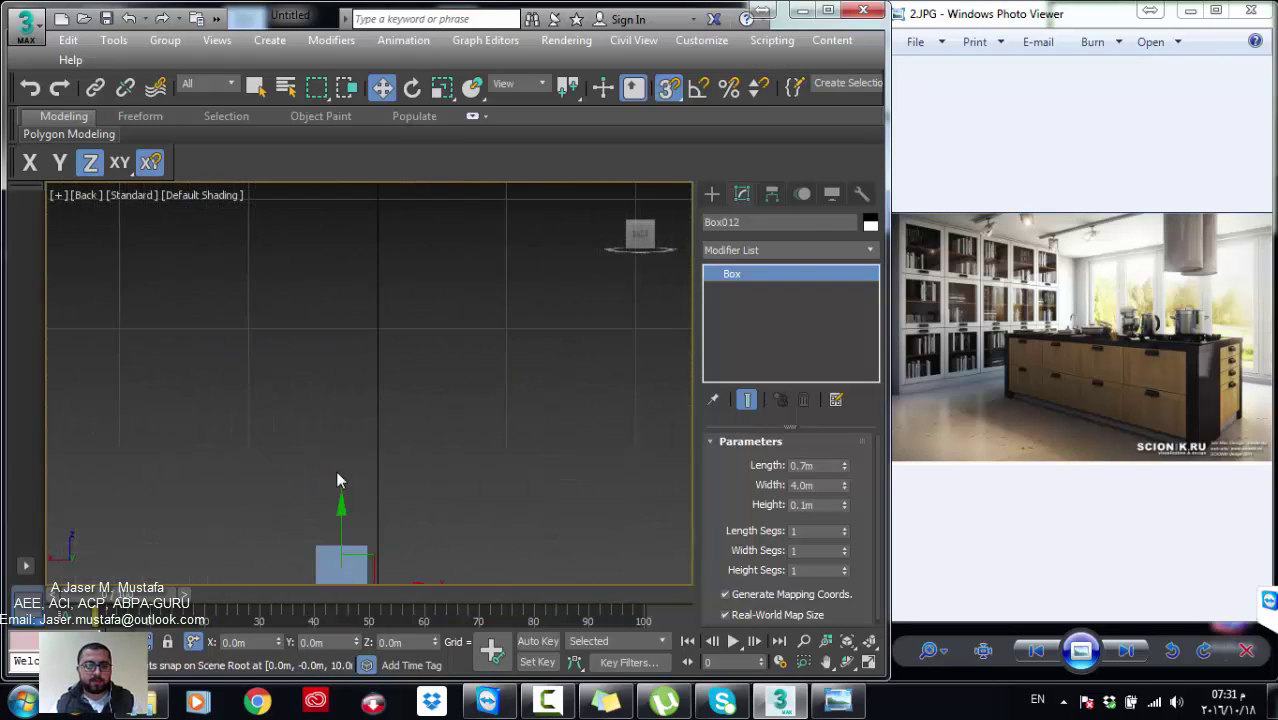
scroll(335, 470, up, 3)
scroll(326, 370, up, 5)
key(F4)
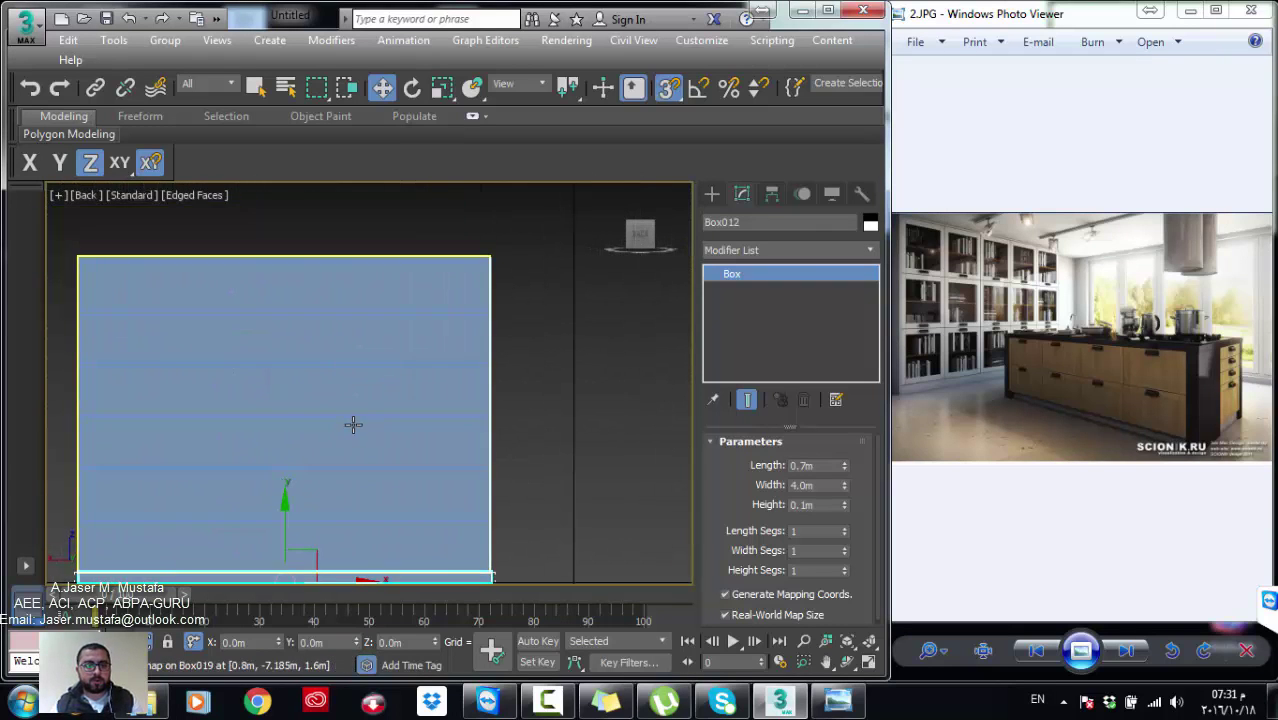
scroll(355, 420, up, 3)
scroll(391, 435, up, 3)
scroll(374, 391, down, 3)
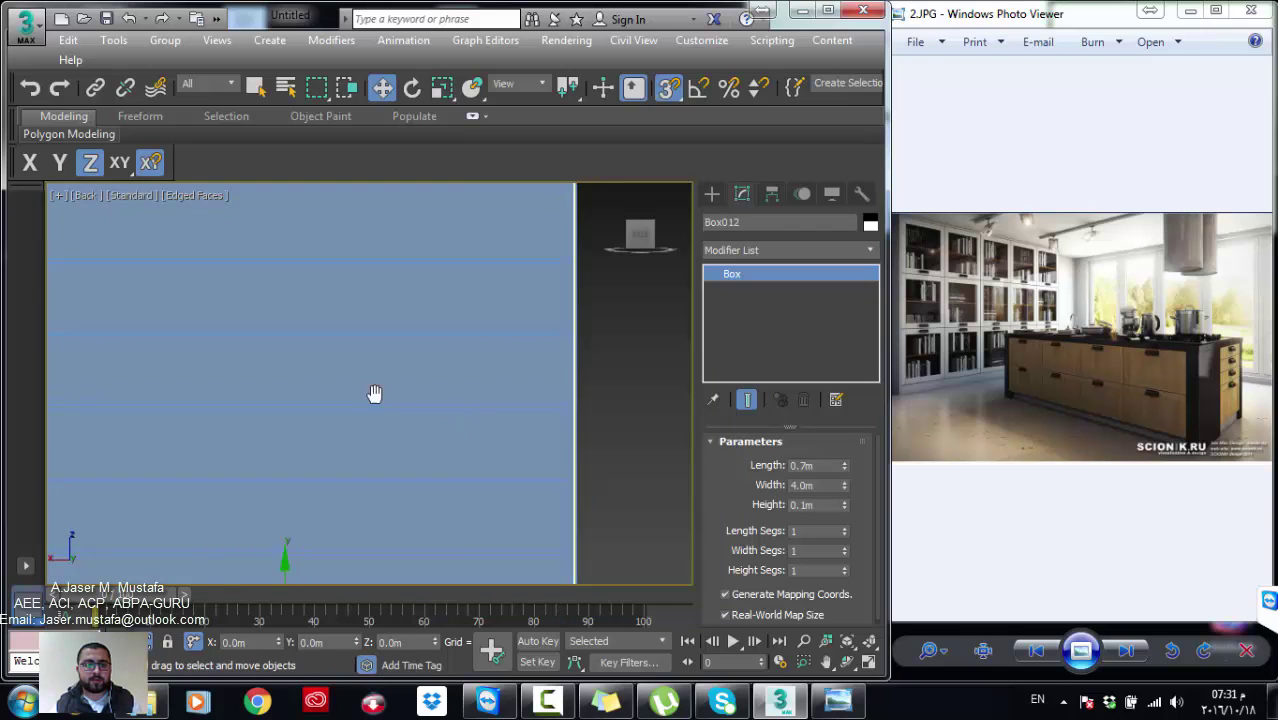
scroll(440, 373, down, 4)
middle_drag(493, 415, 414, 393)
Step: Draw a new flat box beside the cabinet
click(711, 193)
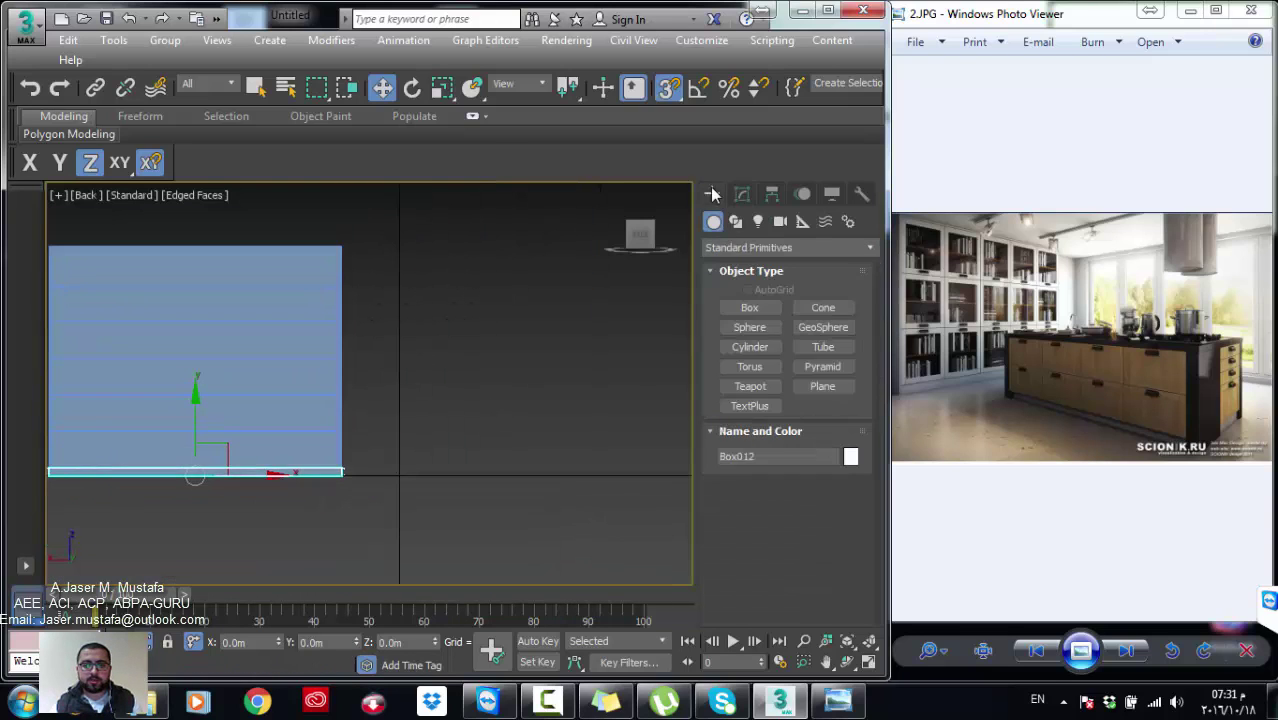
click(749, 307)
drag(399, 476, 520, 387)
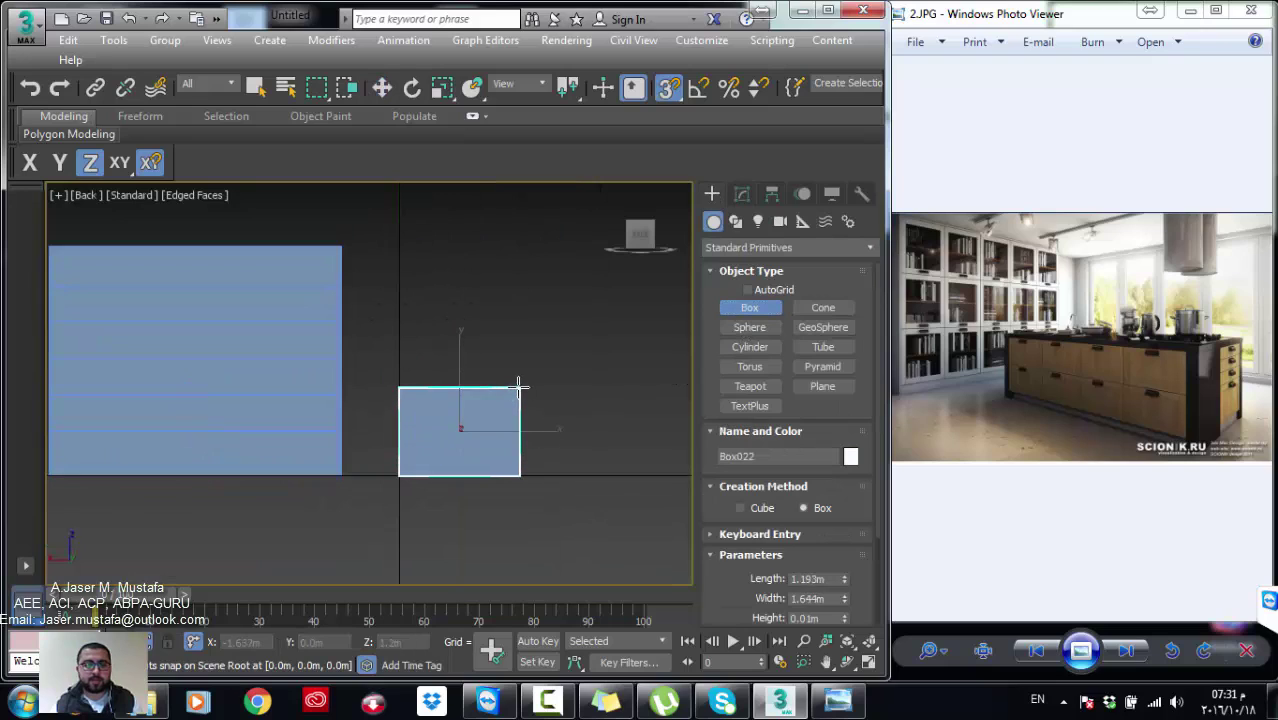
click(520, 387)
Step: Set the box's width to 0.8 m and height to 1 m
click(741, 193)
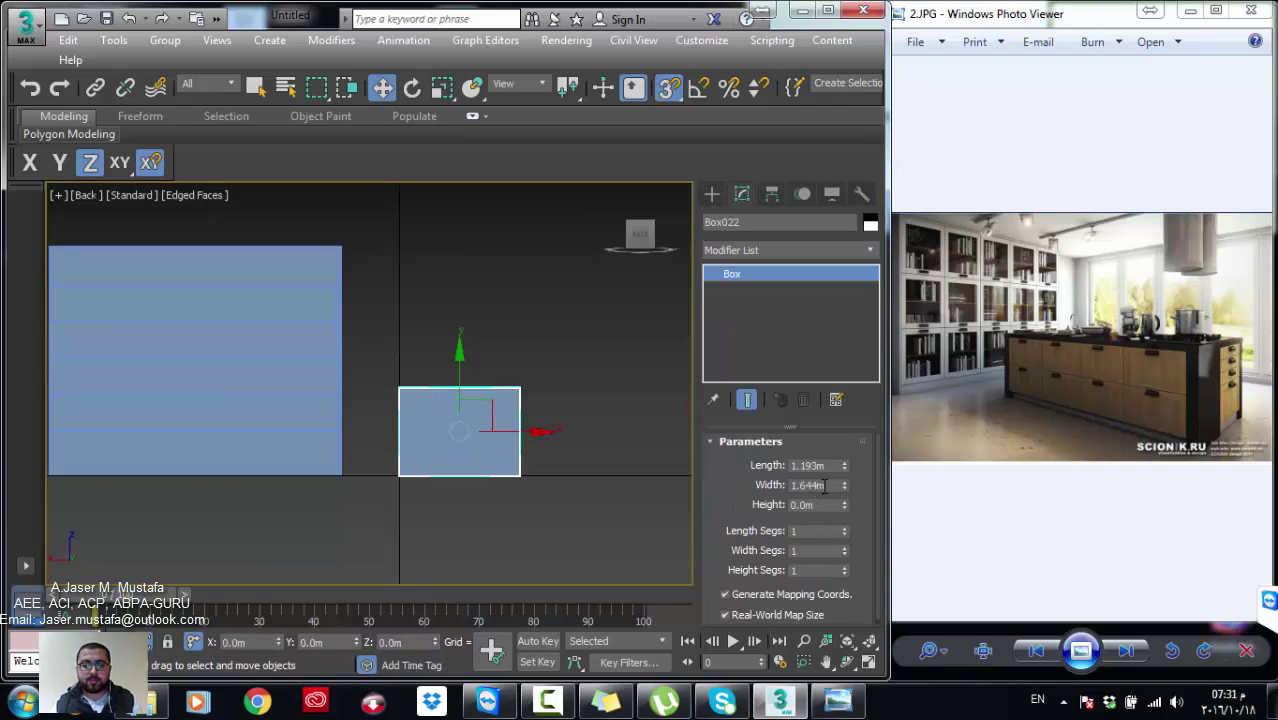
drag(815, 486, 735, 489)
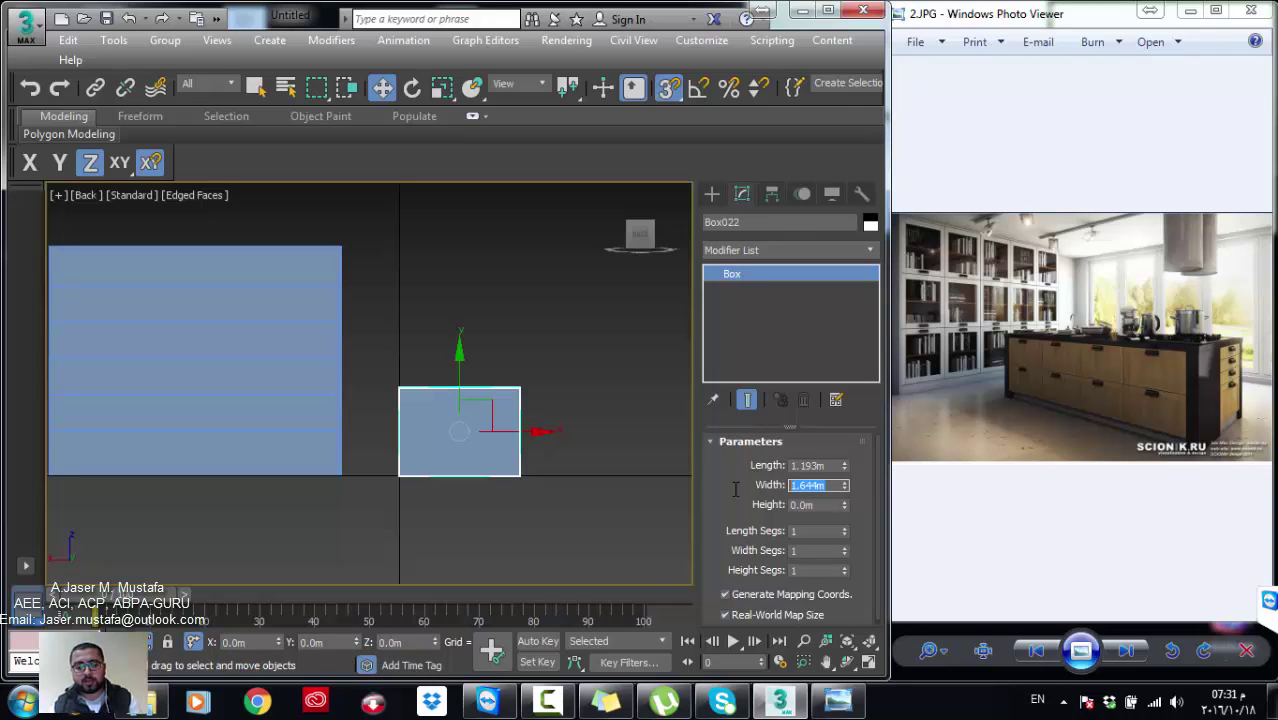
key(BackSpace)
text(0.8)
key(Return)
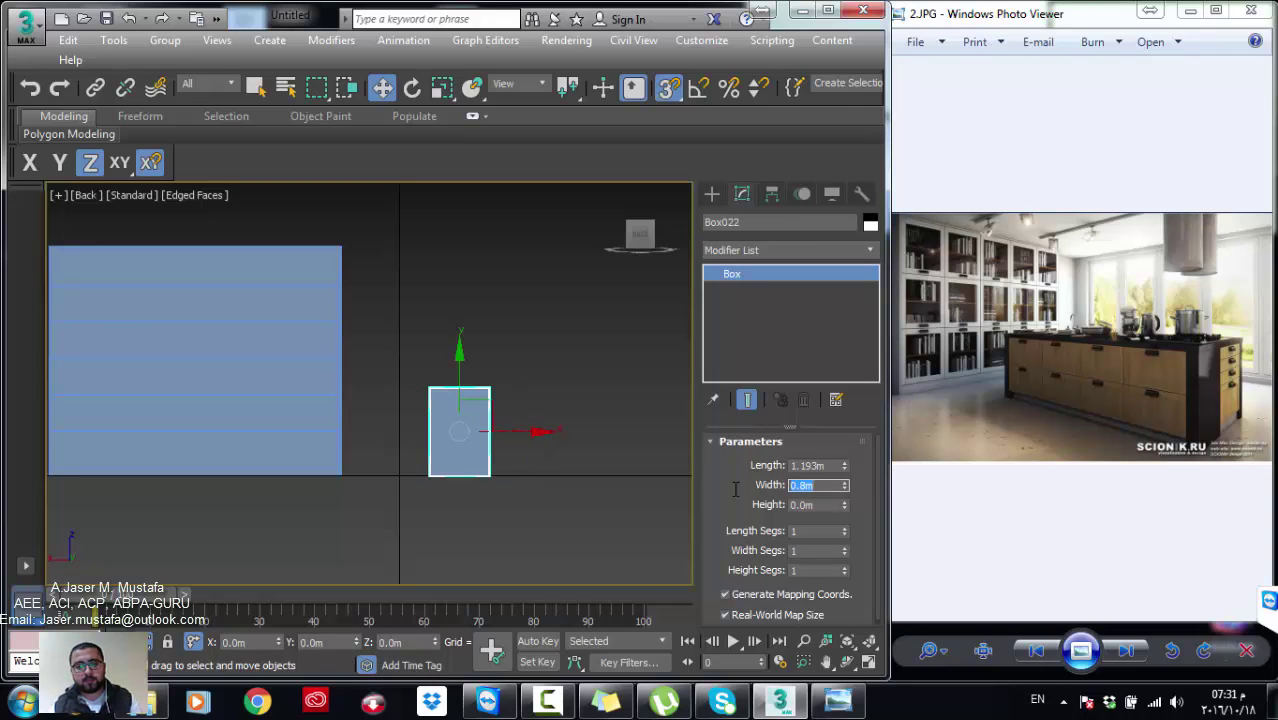
drag(808, 505, 762, 507)
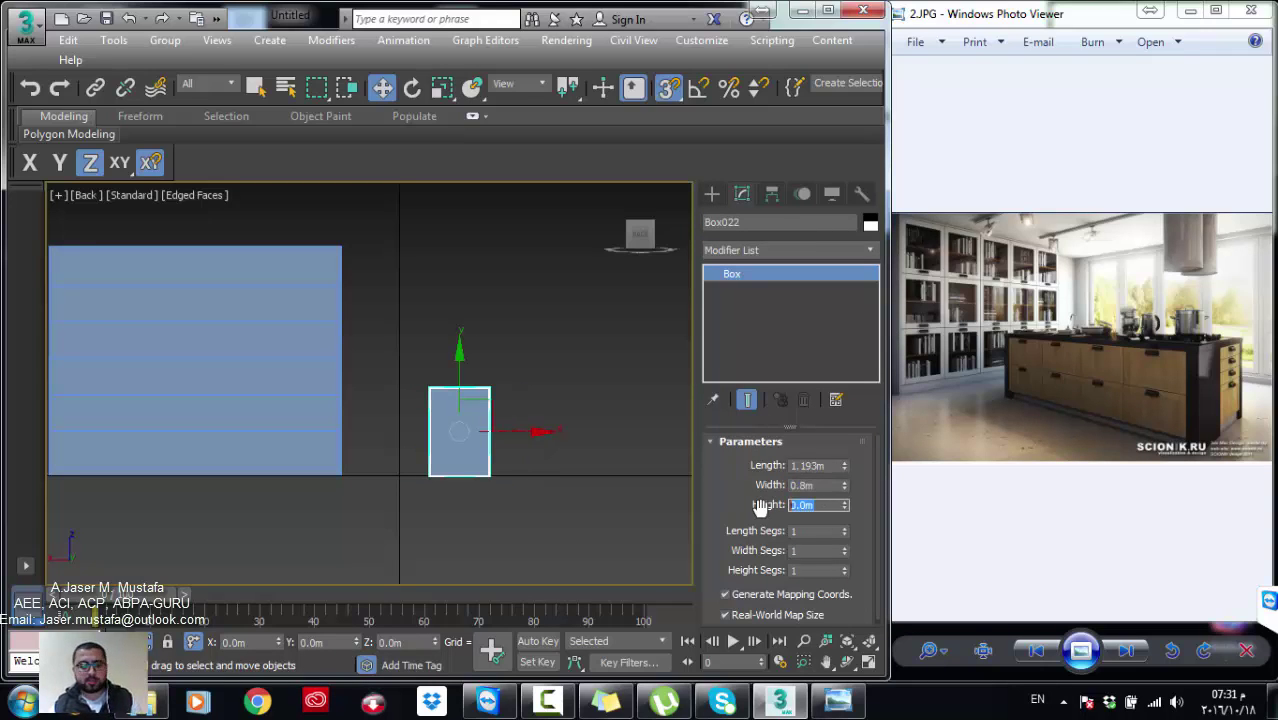
text(1)
key(Return)
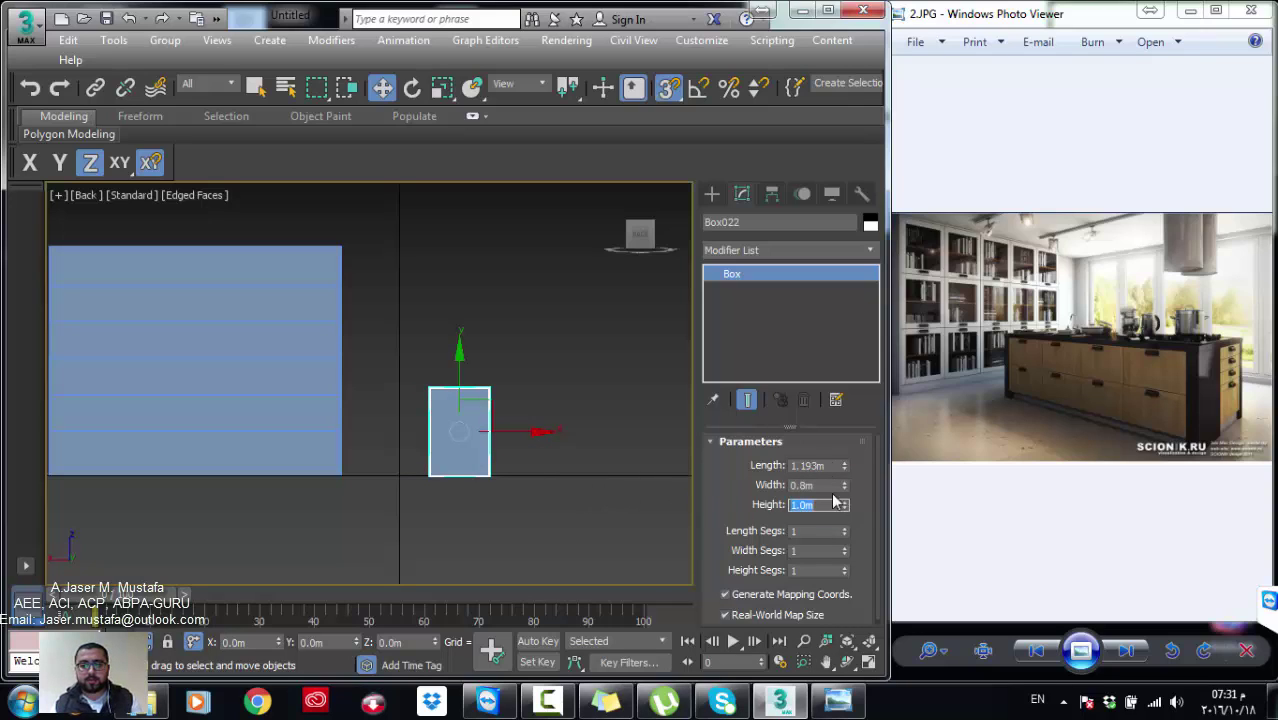
Step: Set the box length to 1 m and make it a 0.02 m thick panel
drag(826, 465, 759, 472)
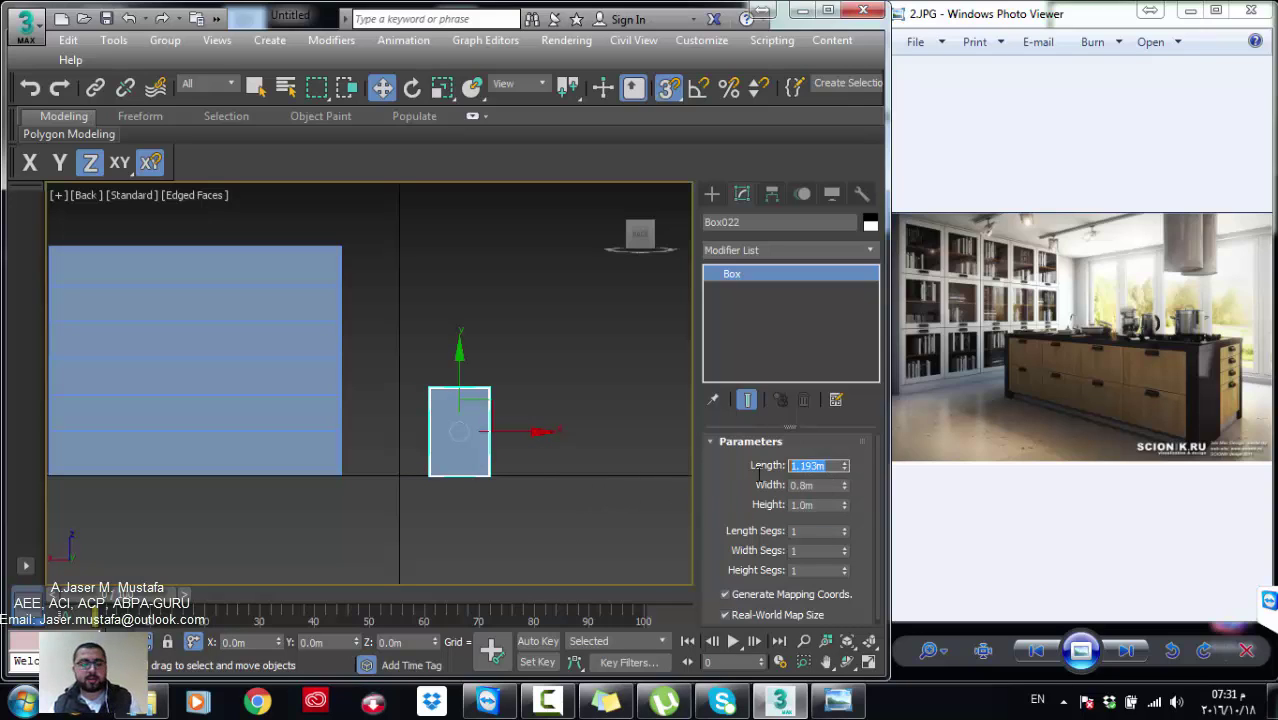
text(1)
key(Return)
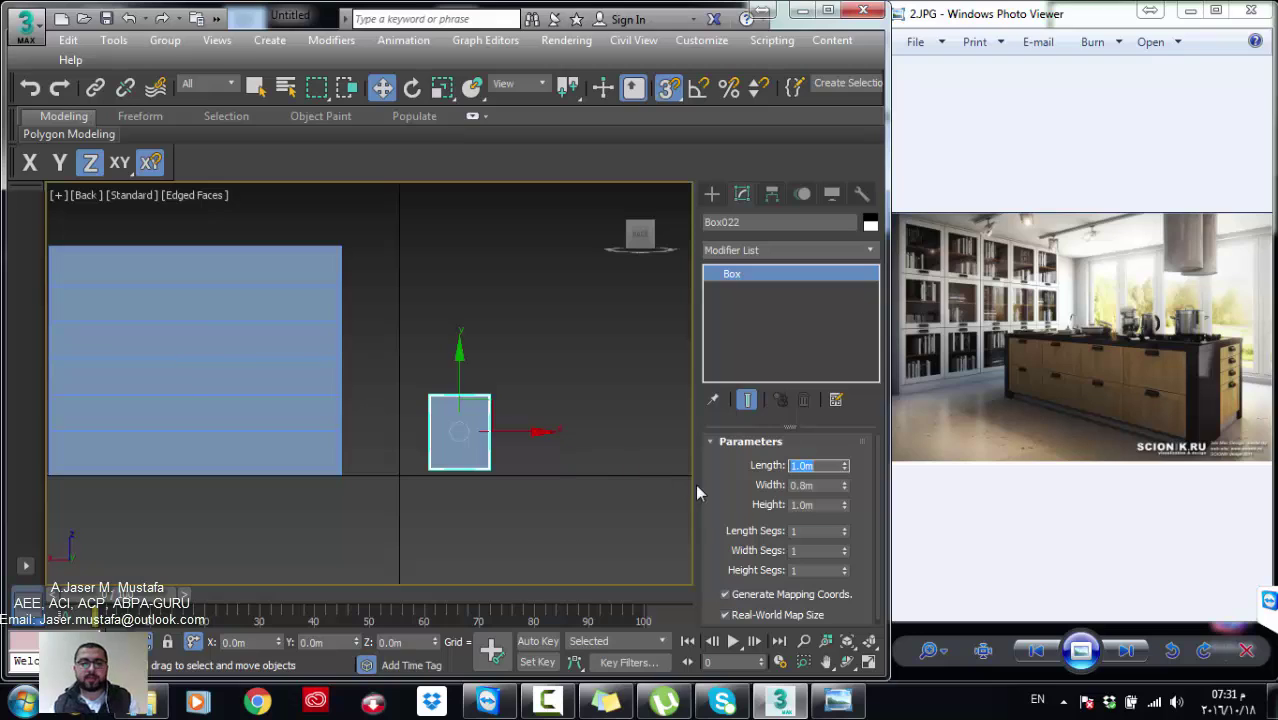
drag(818, 504, 745, 501)
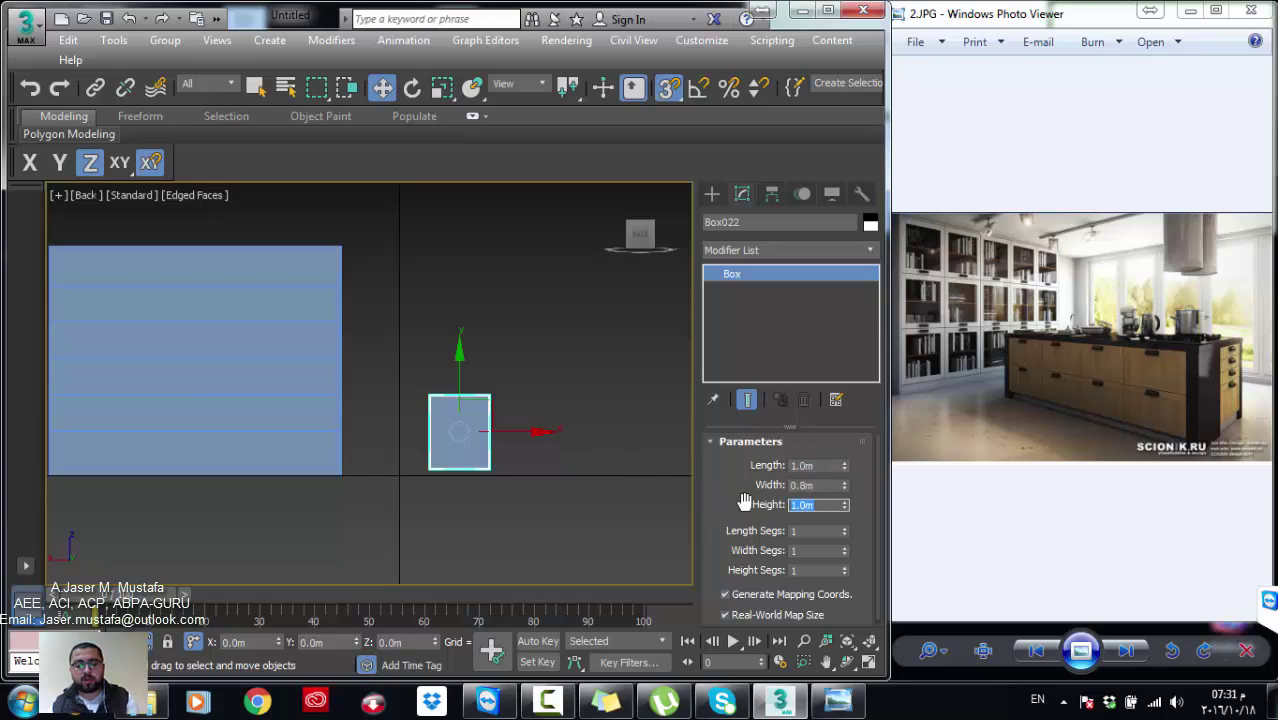
text(1)
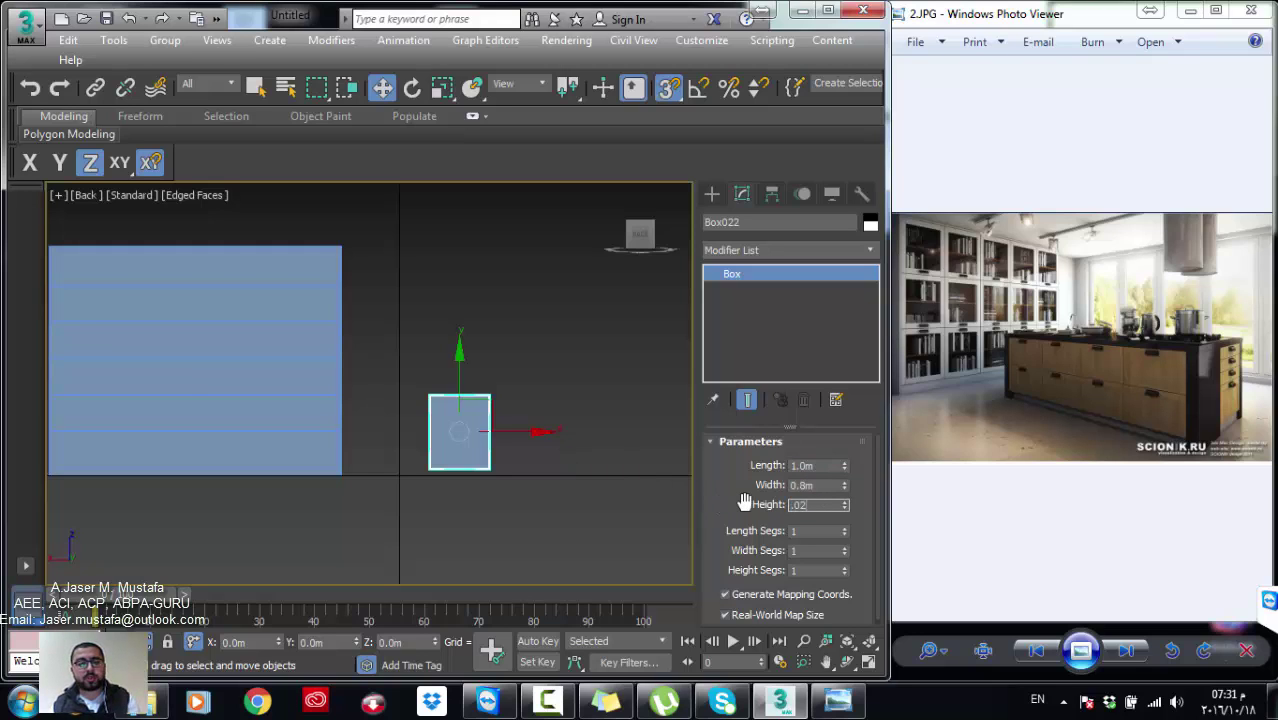
key(Return)
alt+middle_drag(516, 451, 465, 442)
scroll(496, 445, up, 4)
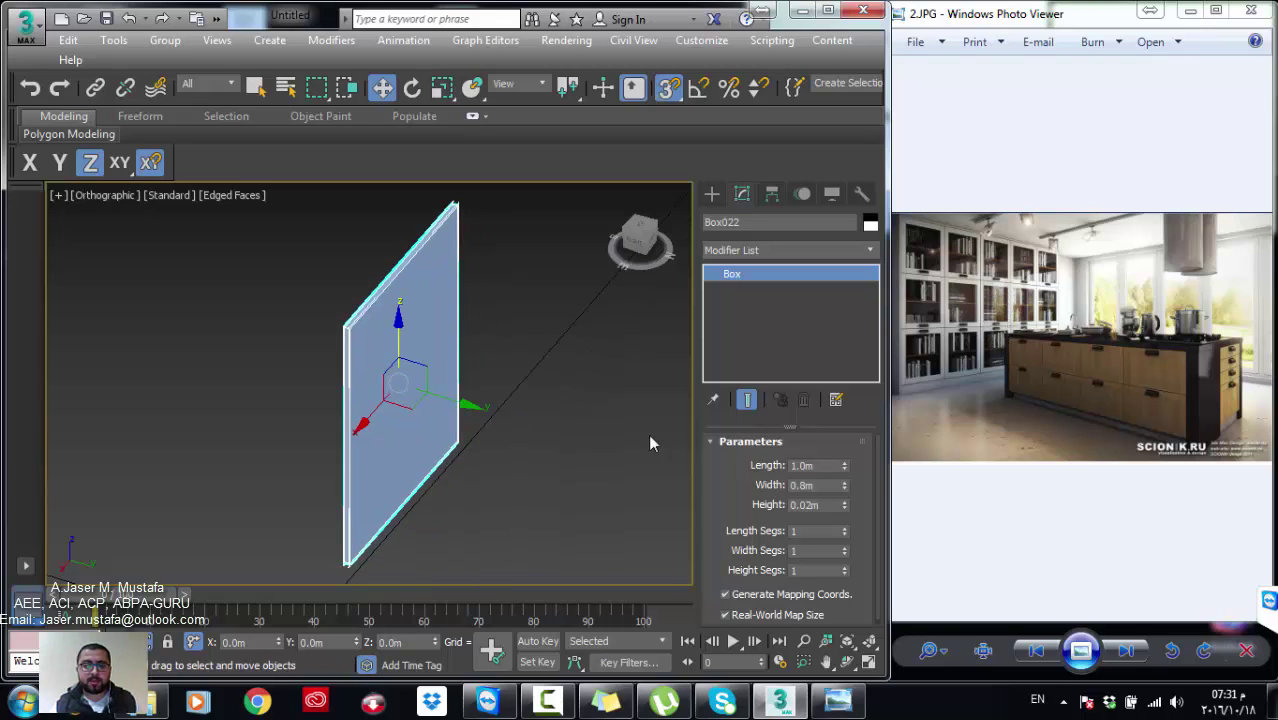
Step: Change the panel's length to 0.9 m and width to 0.7 m
double_click(805, 466)
text(0.9)
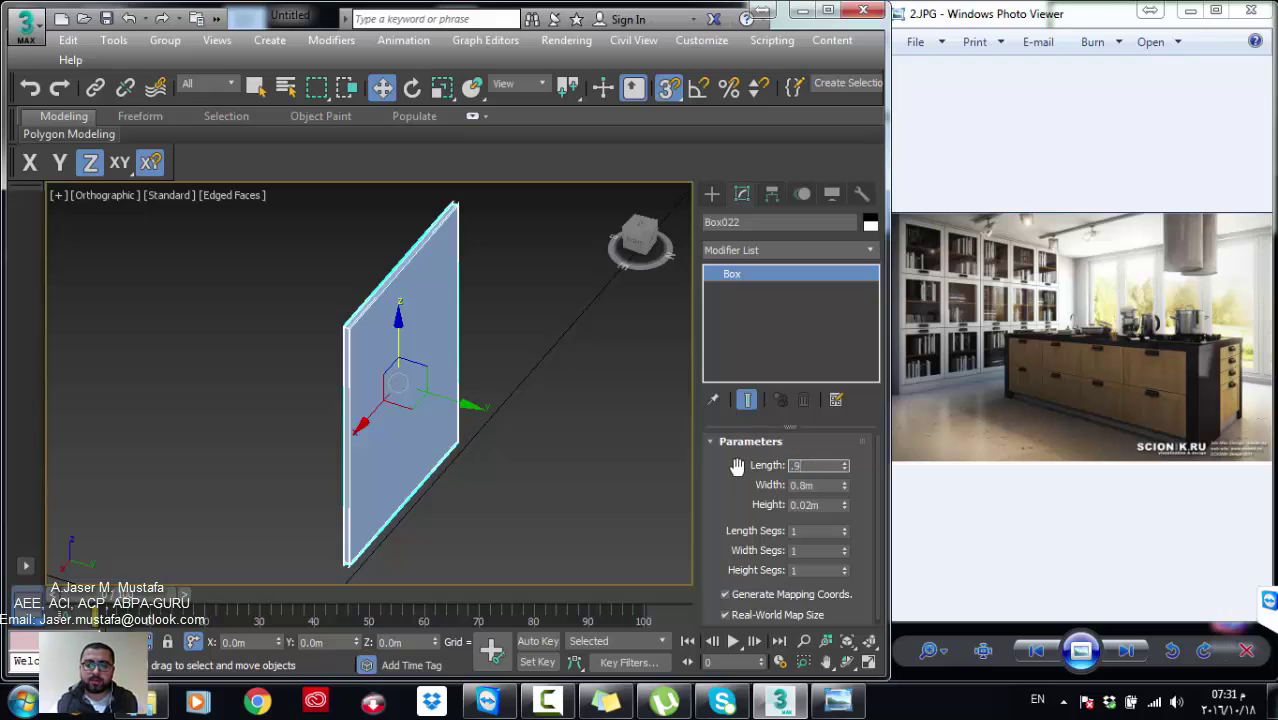
key(Return)
double_click(820, 488)
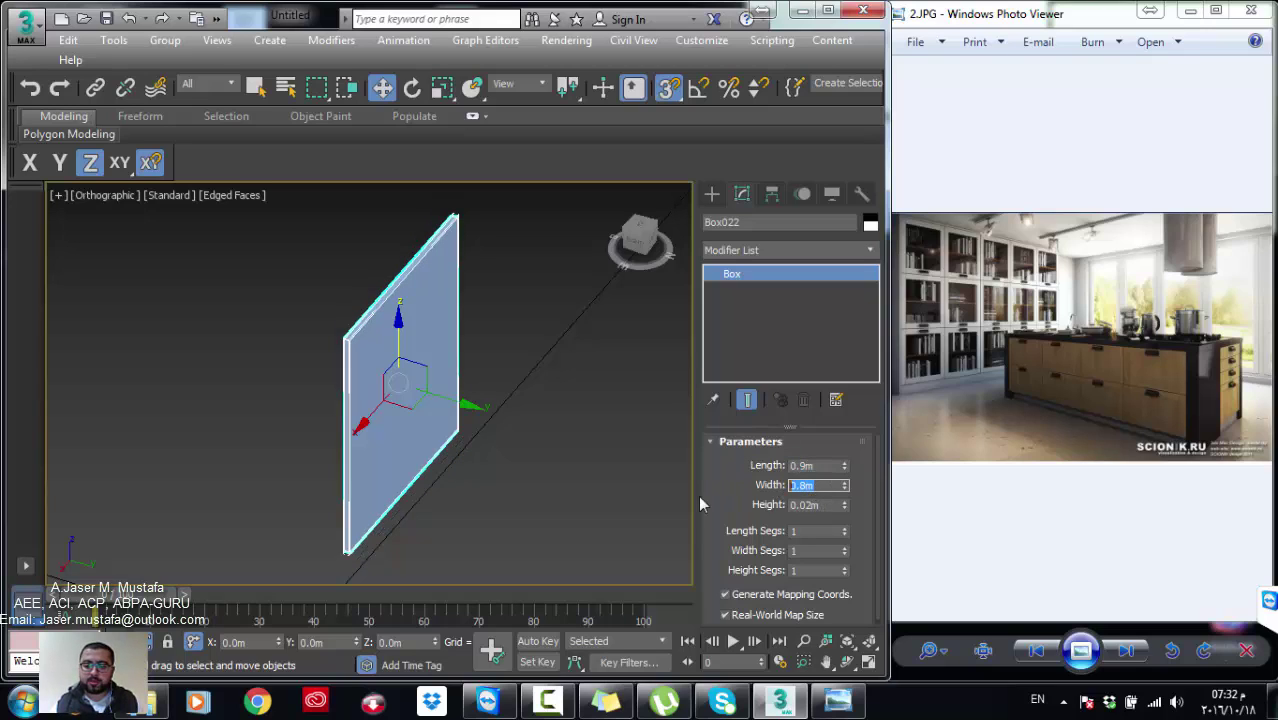
text(0.7)
key(Return)
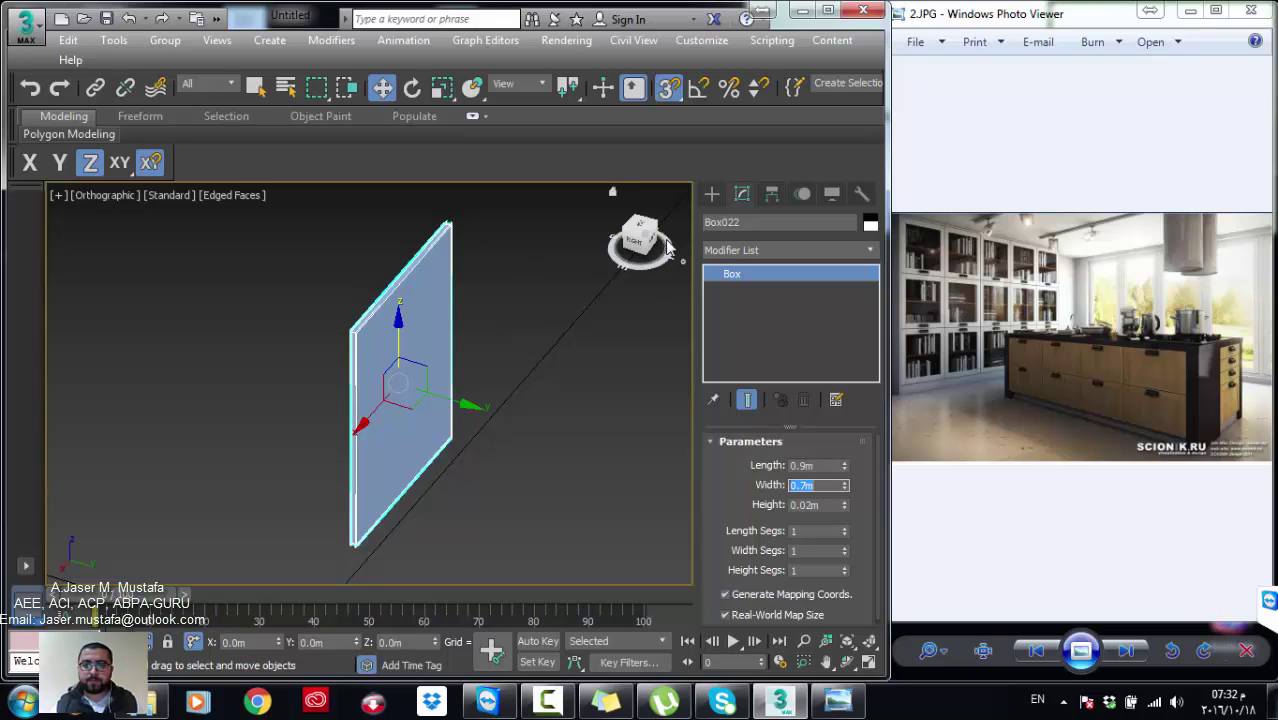
Step: Draw a rectangle with AutoGrid covering the door panel's face
click(712, 194)
click(735, 221)
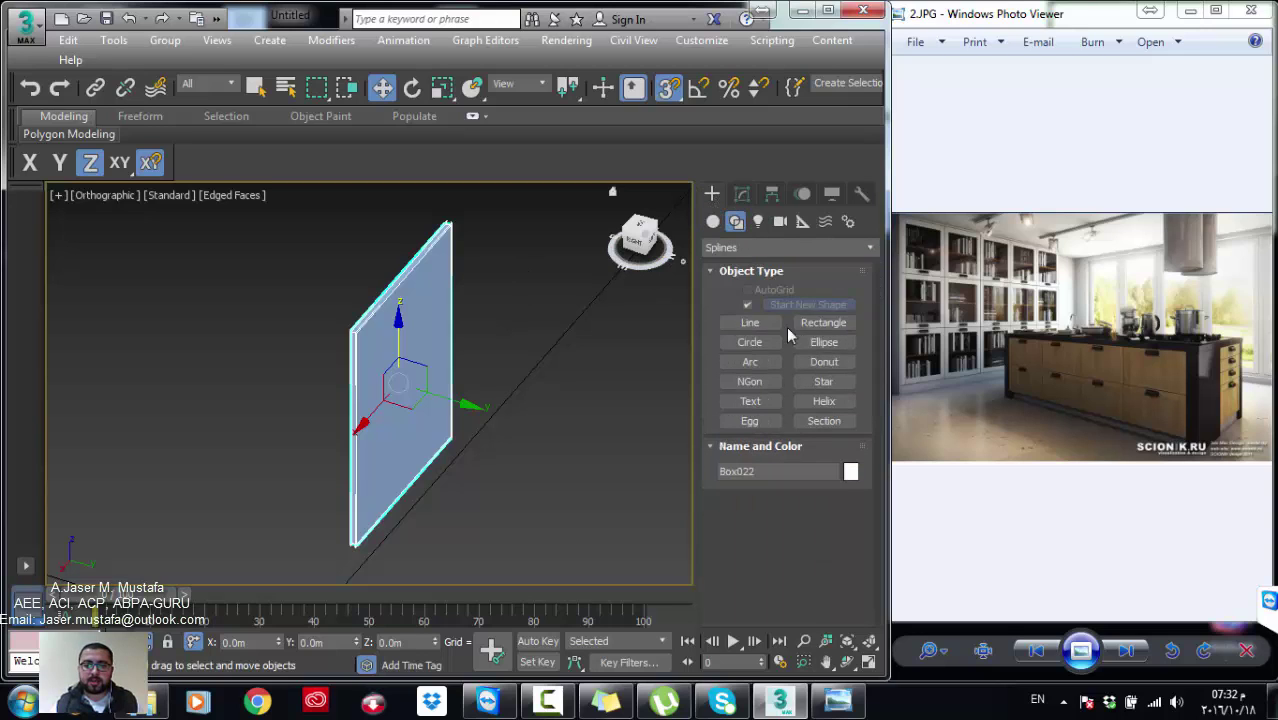
click(815, 322)
click(747, 289)
middle_drag(490, 321, 423, 309)
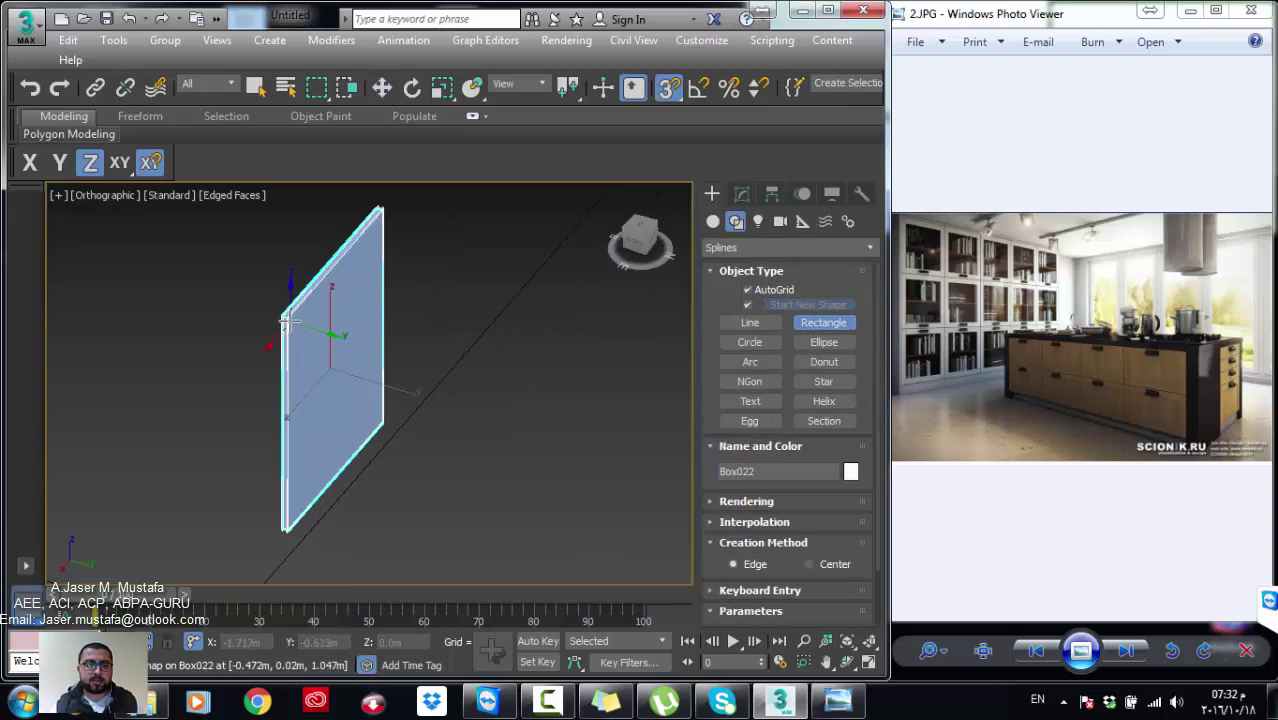
drag(287, 318, 393, 409)
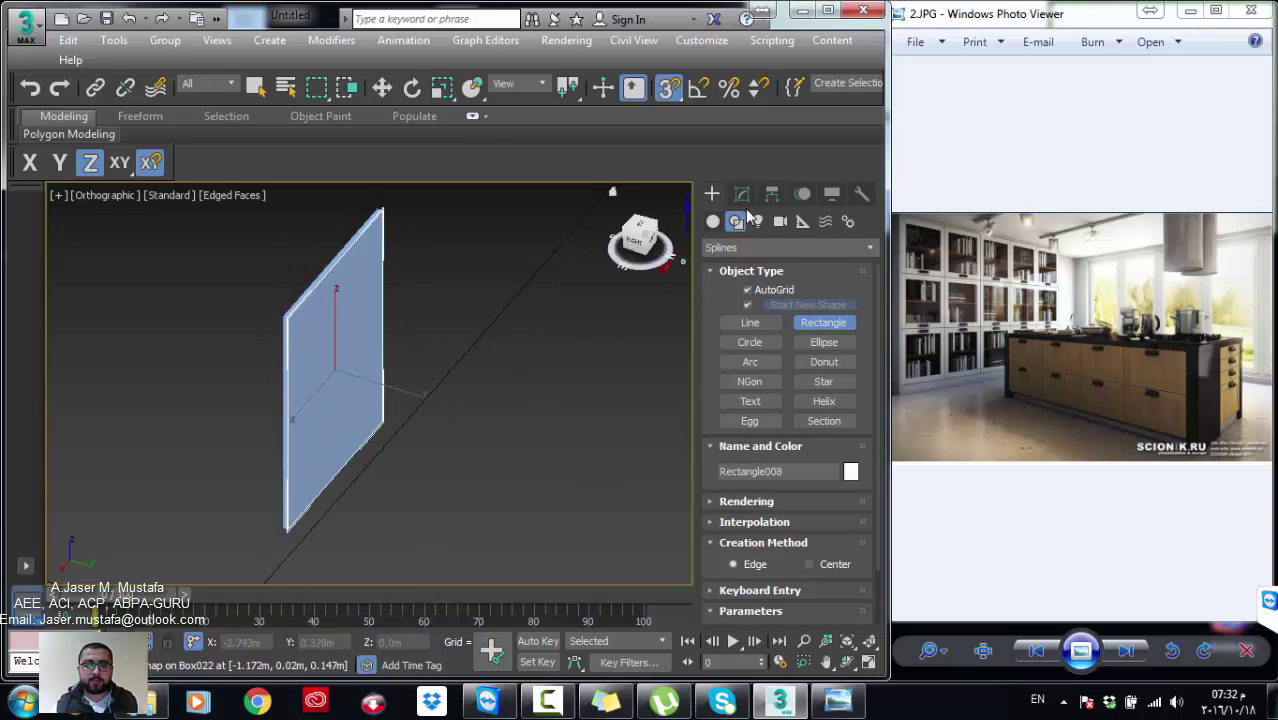
Step: Add Edit Spline to the rectangle and outline the spline inward by -0.05
click(741, 194)
click(785, 250)
key(e)
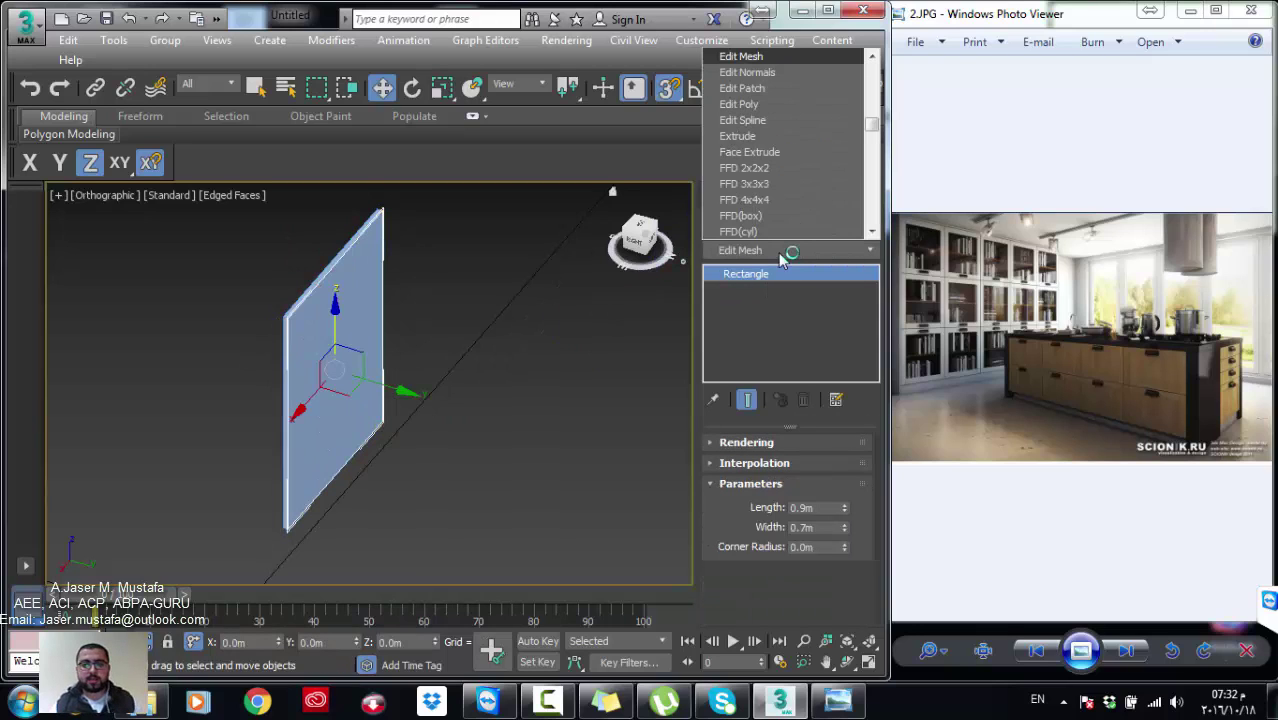
click(742, 120)
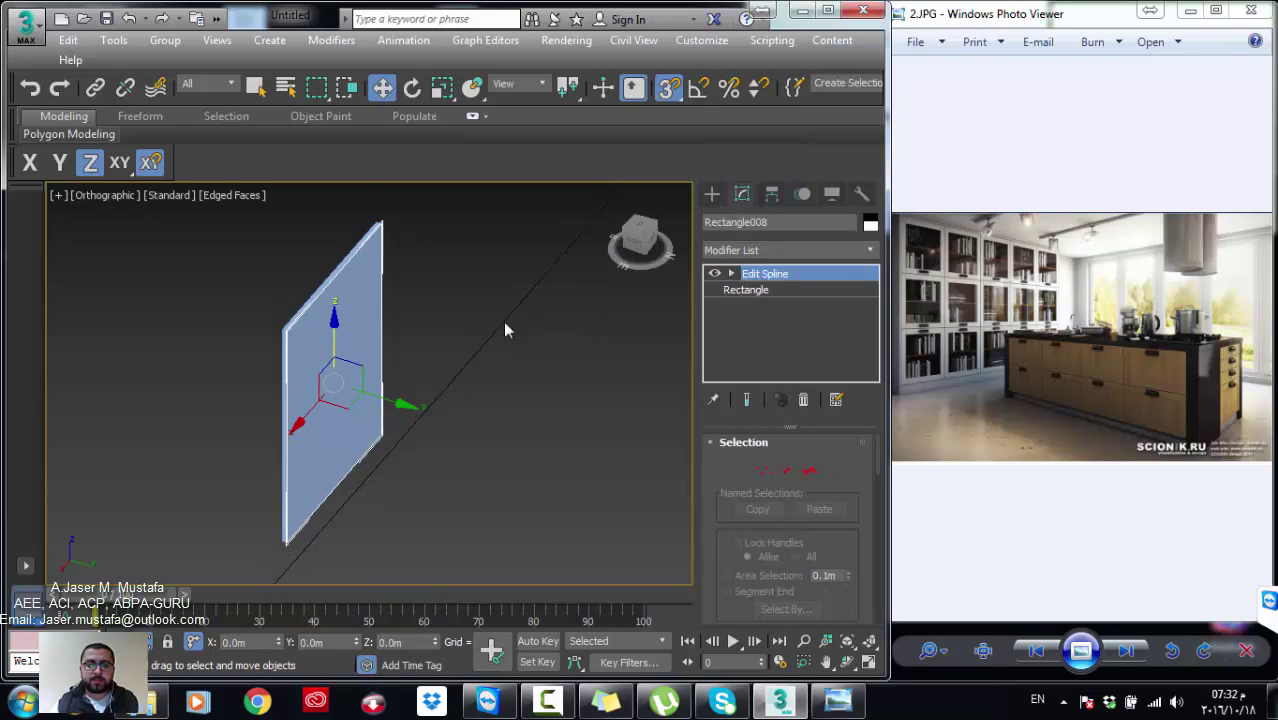
click(810, 467)
scroll(726, 502, down, 3)
scroll(740, 515, down, 5)
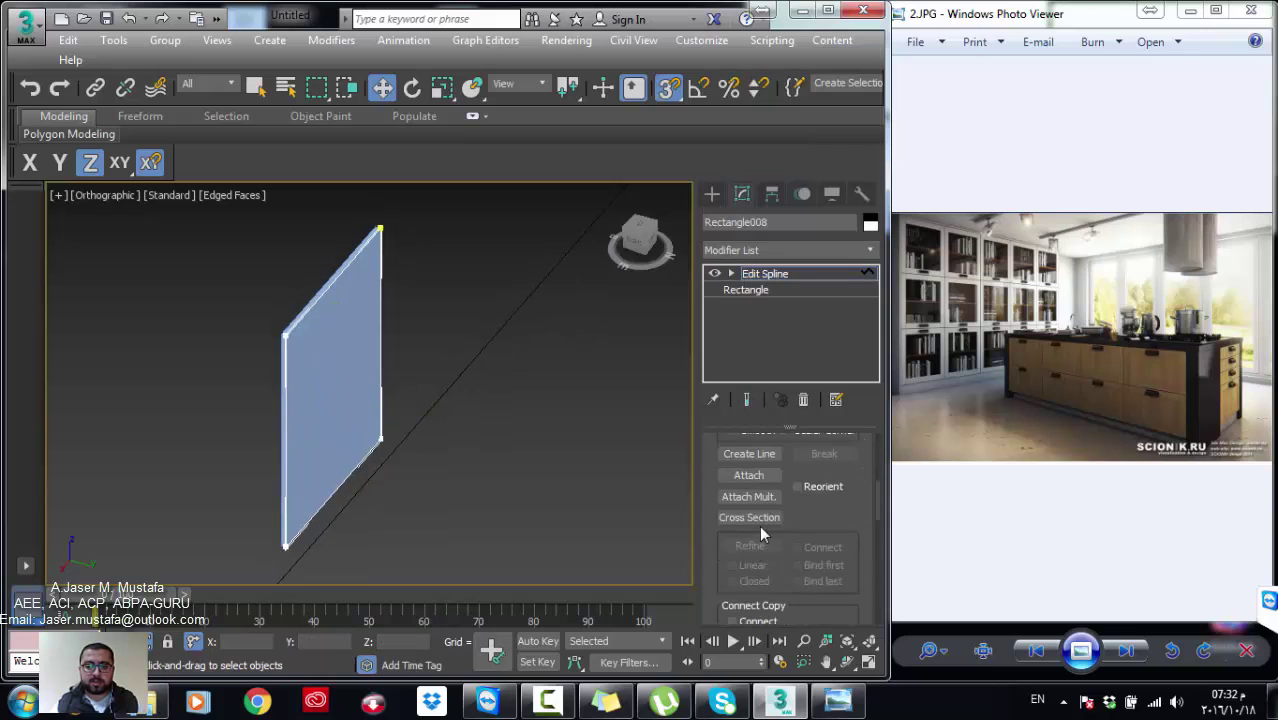
scroll(770, 525, down, 5)
scroll(790, 520, down, 5)
scroll(805, 523, down, 5)
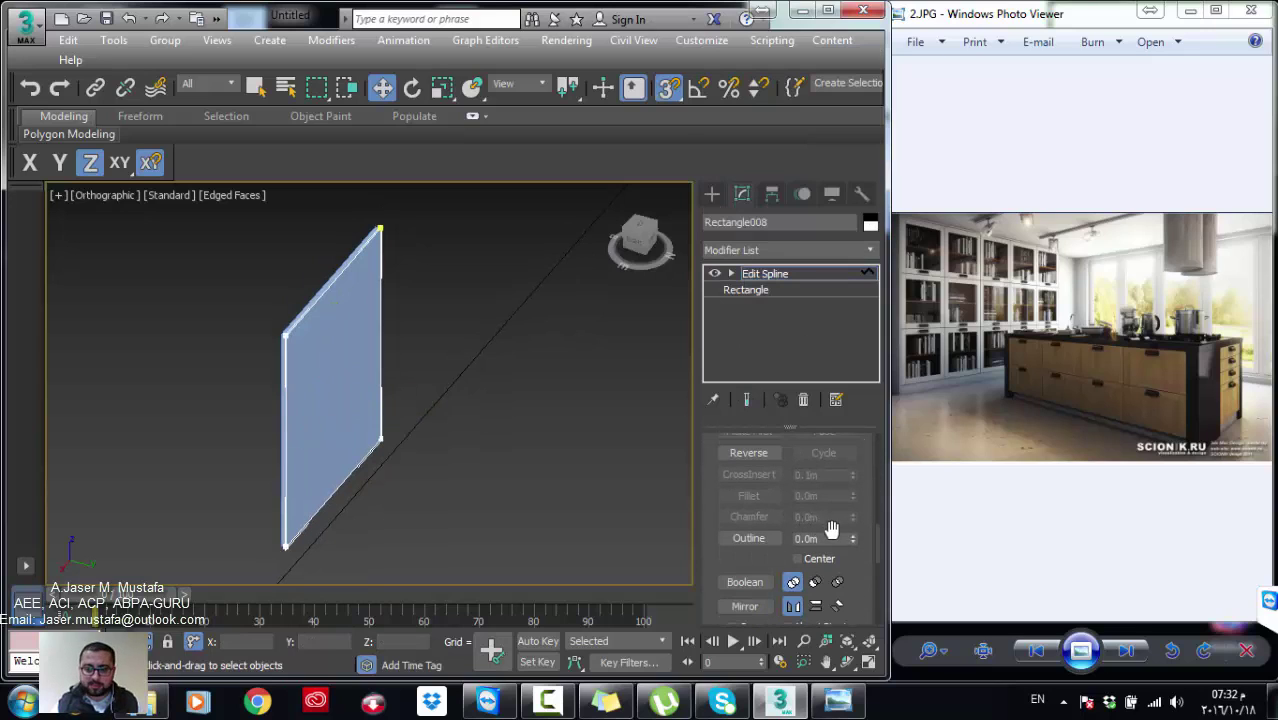
double_click(820, 538)
text(-)
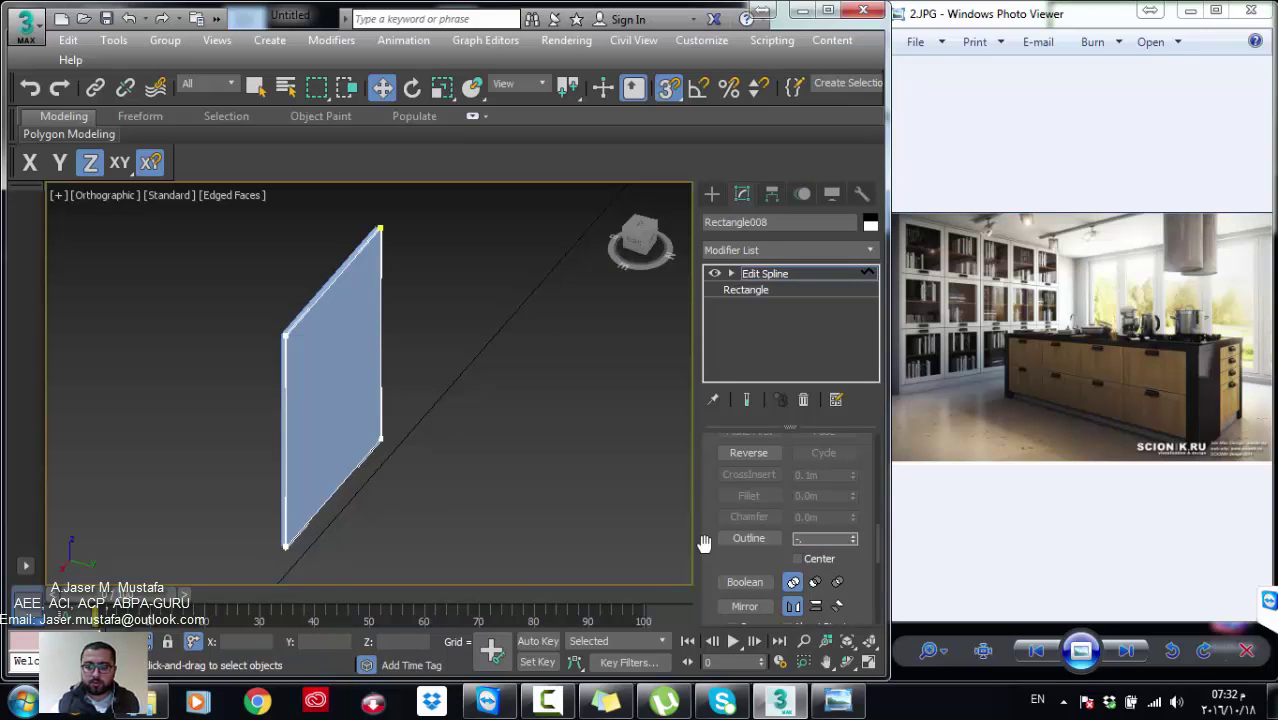
key(Return)
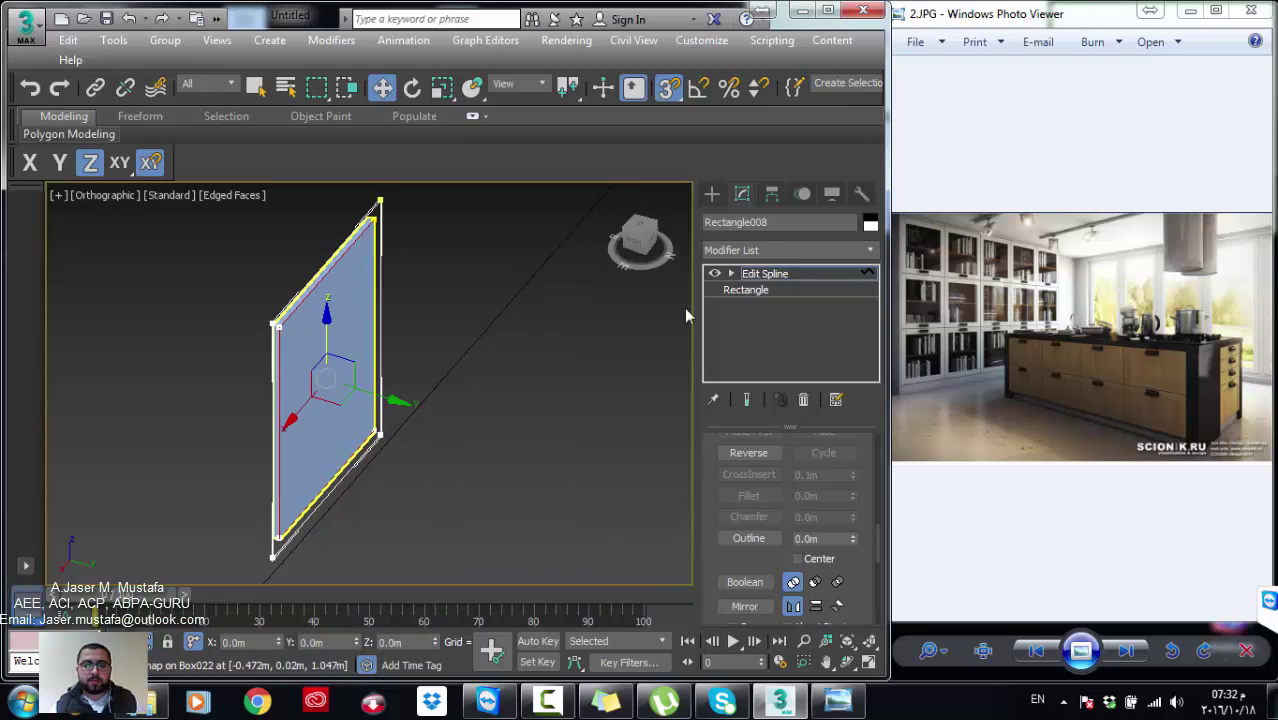
Step: Apply an Extrude modifier to the outlined rectangle
click(754, 249)
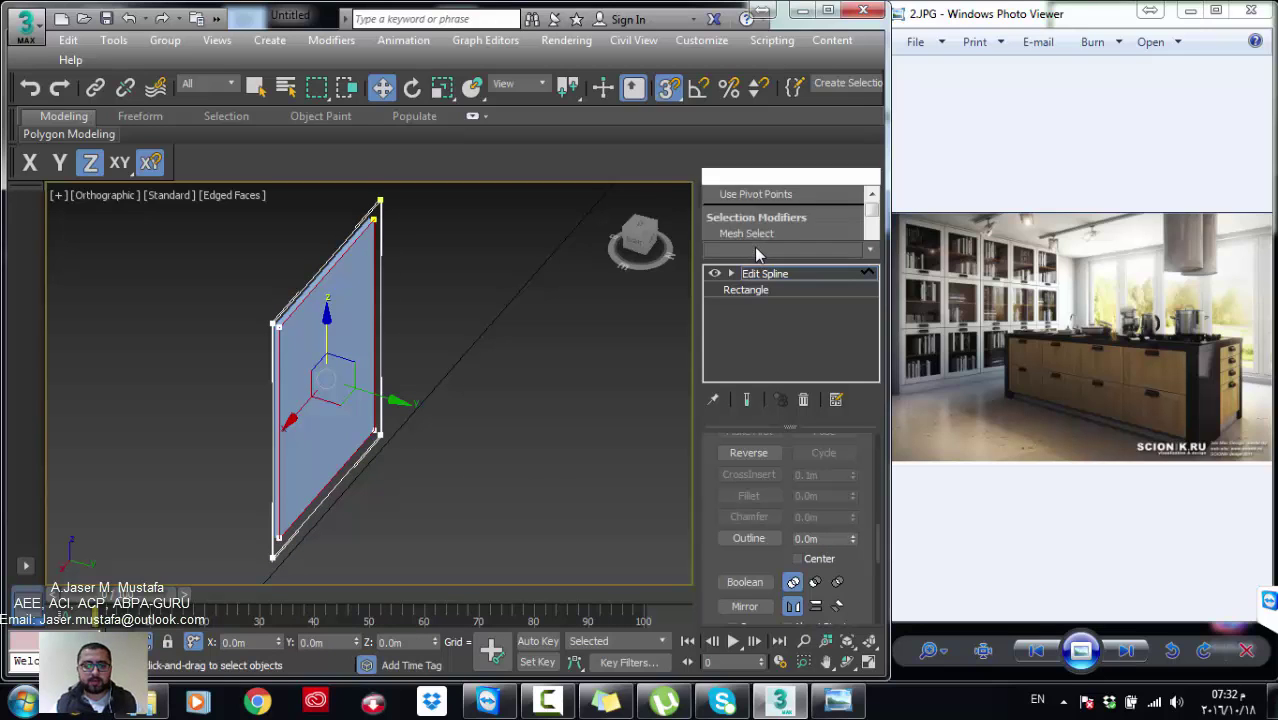
text(e)
key(Return)
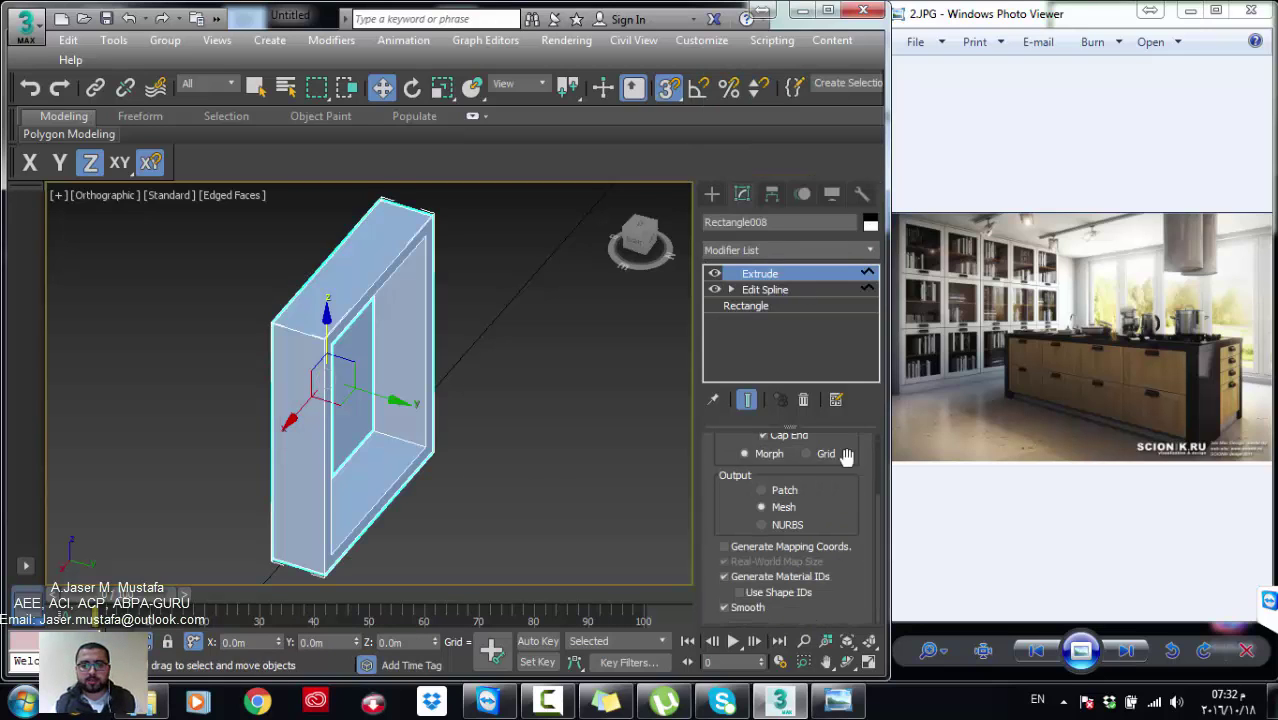
Step: Set the frame's Extrude amount to 0.03 m
scroll(846, 455, up, 3)
double_click(804, 468)
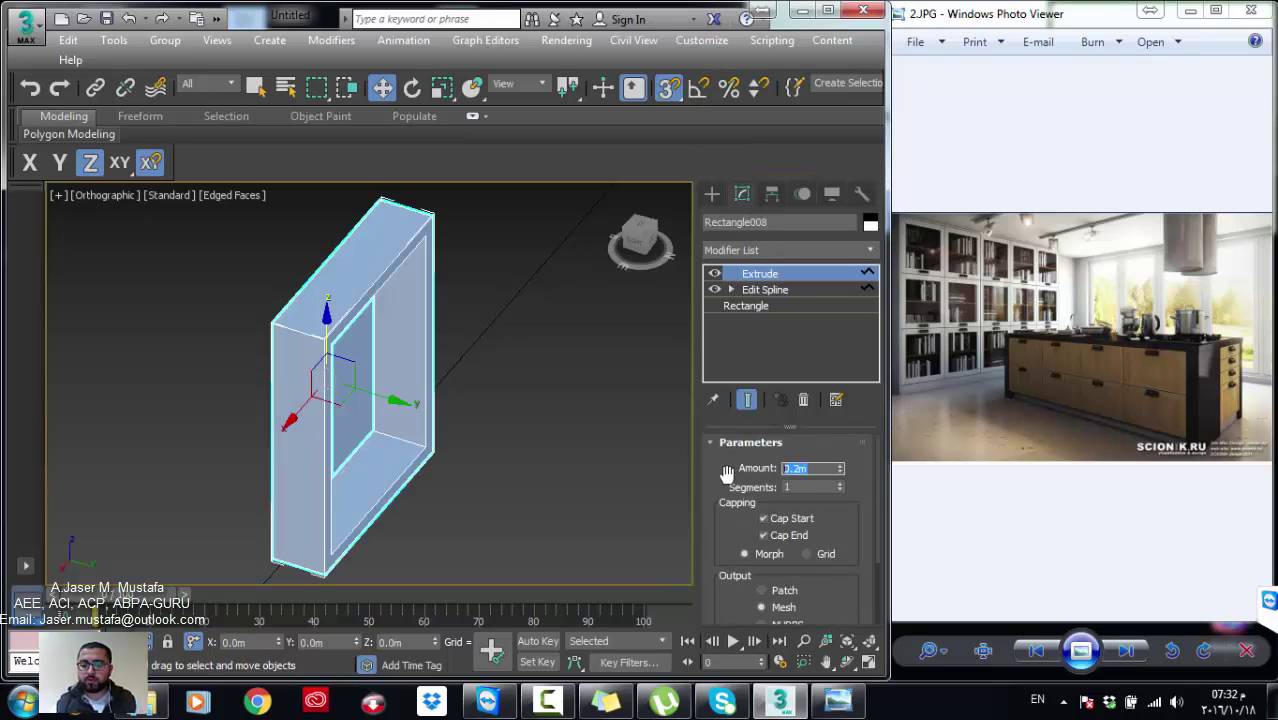
key(BackSpace)
text(05)
key(Return)
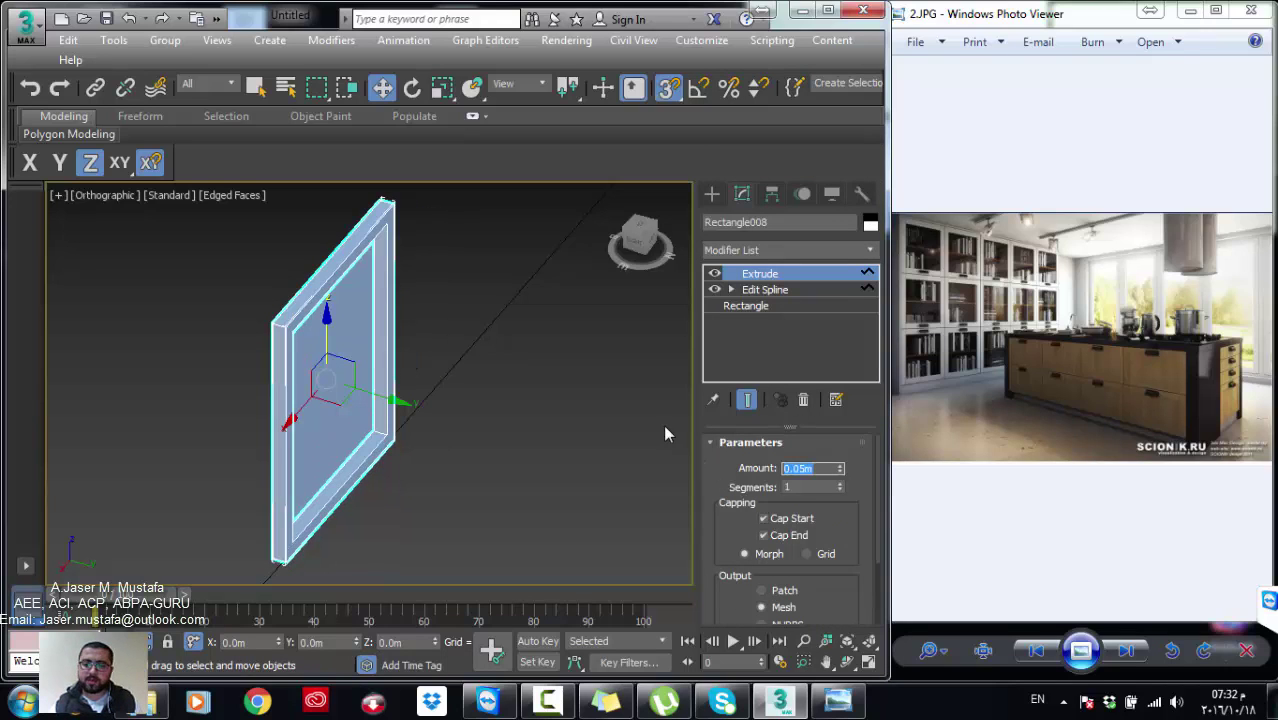
text(.03)
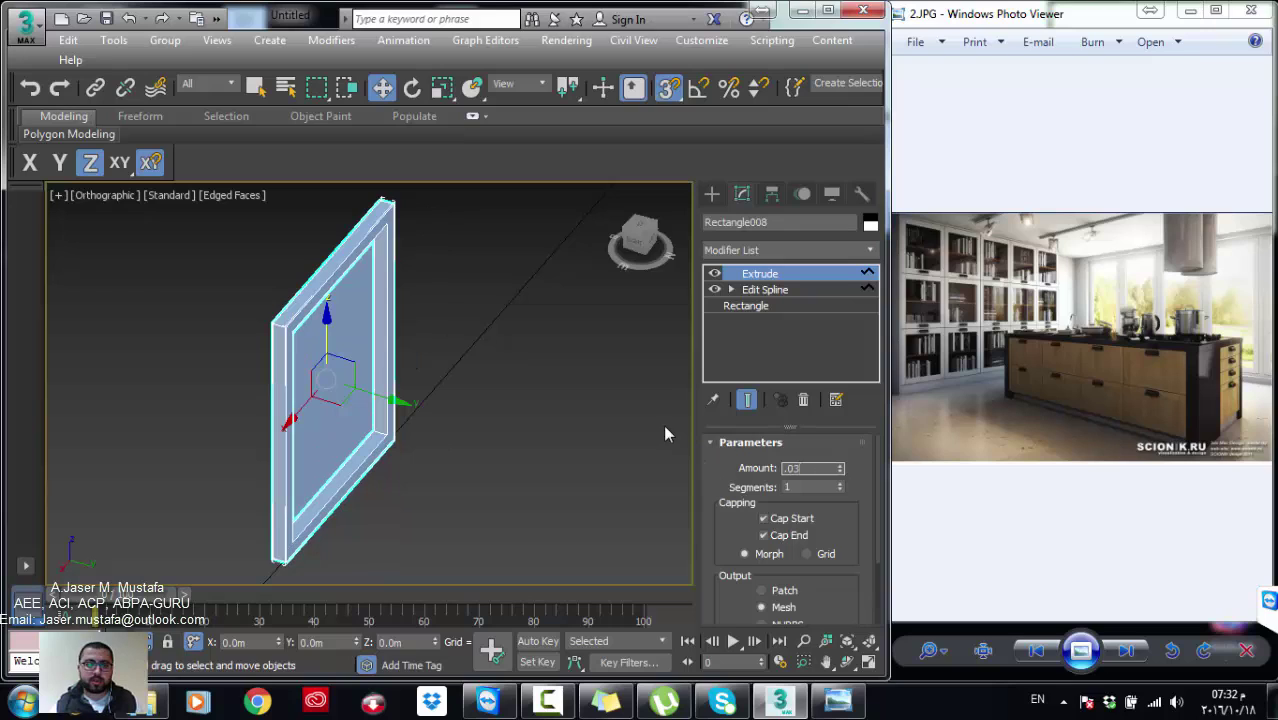
key(Return)
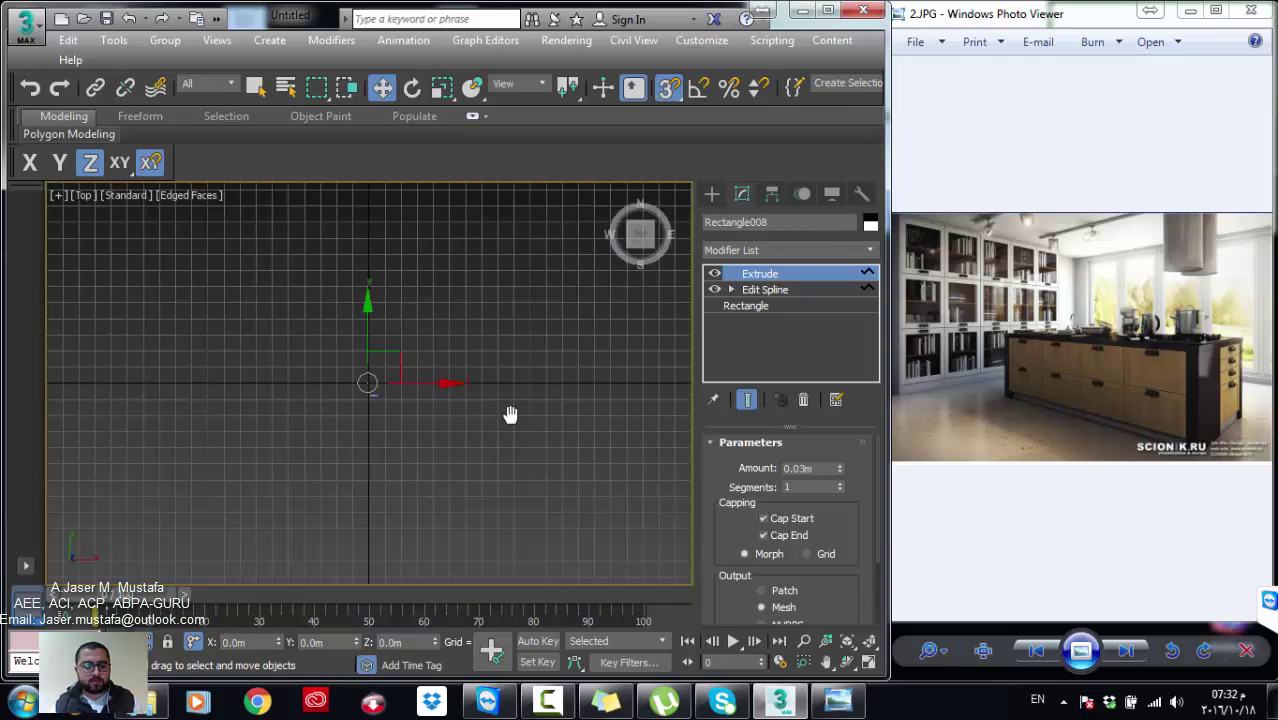
Step: In wireframe Top view with snaps off, nudge the frame along Y against the panel
key(t)
key(F3)
key(z)
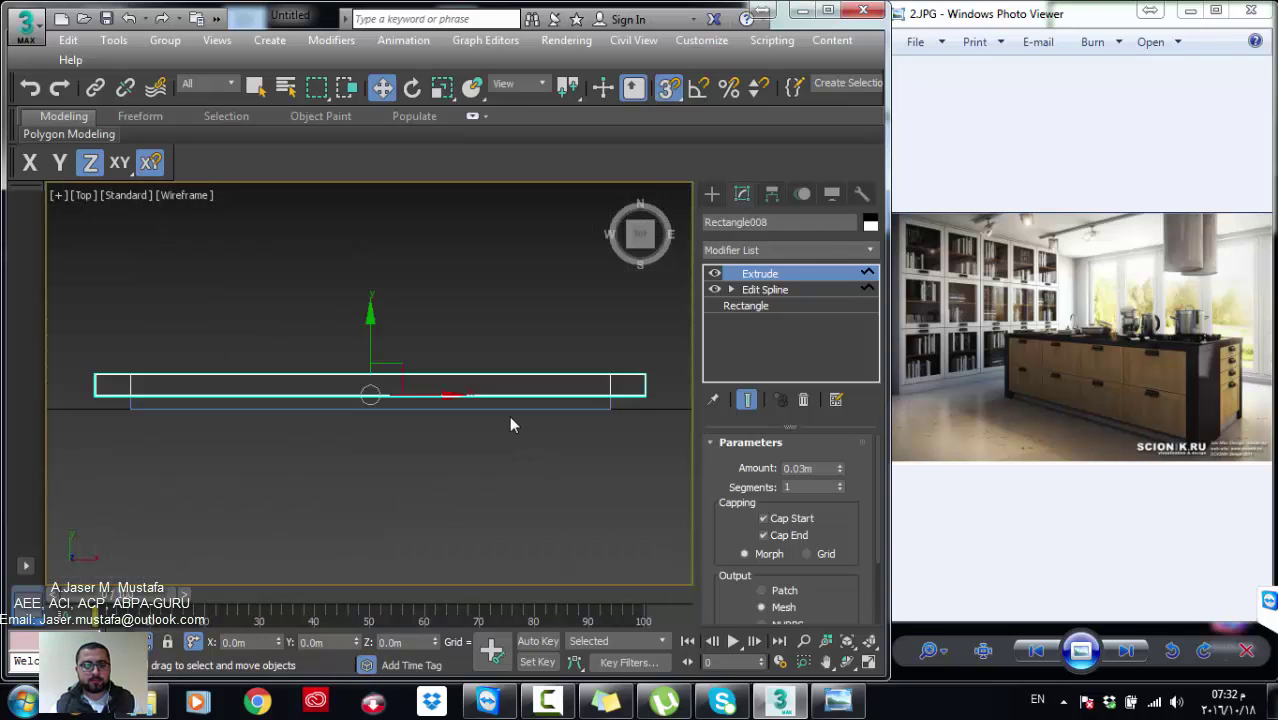
scroll(297, 379, up, 2)
middle_drag(355, 390, 473, 390)
key(s)
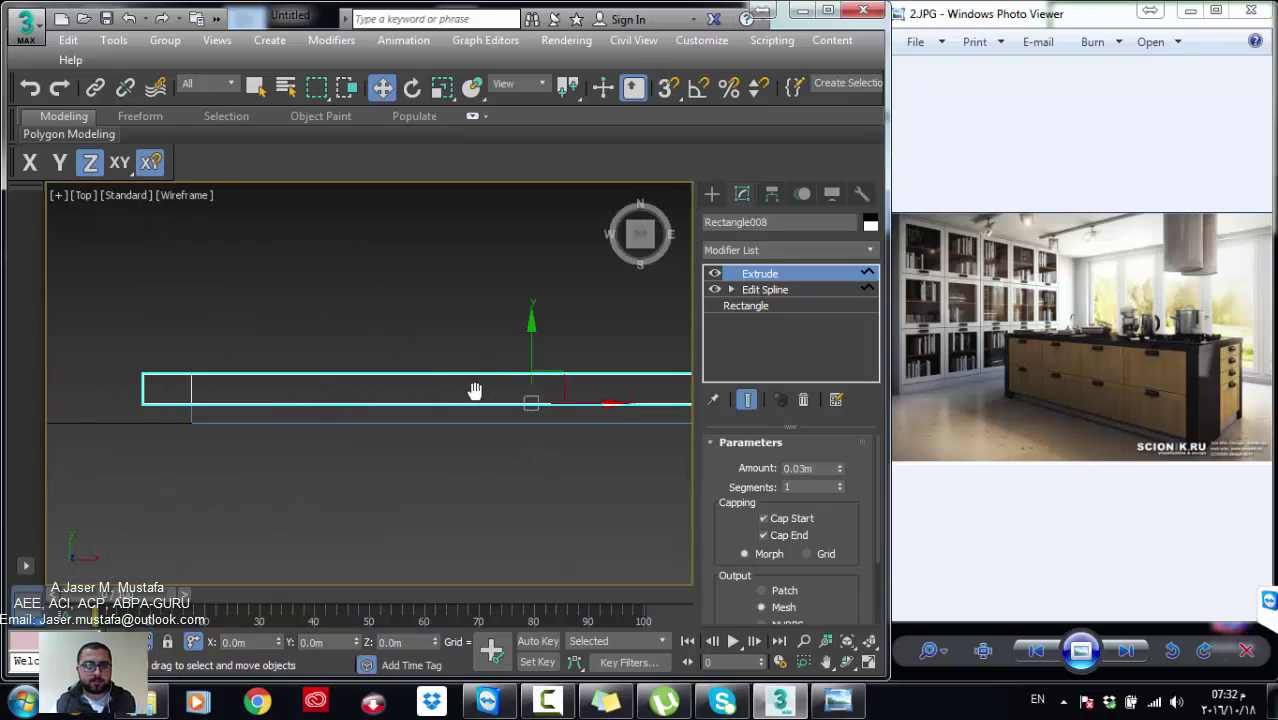
drag(530, 347, 535, 374)
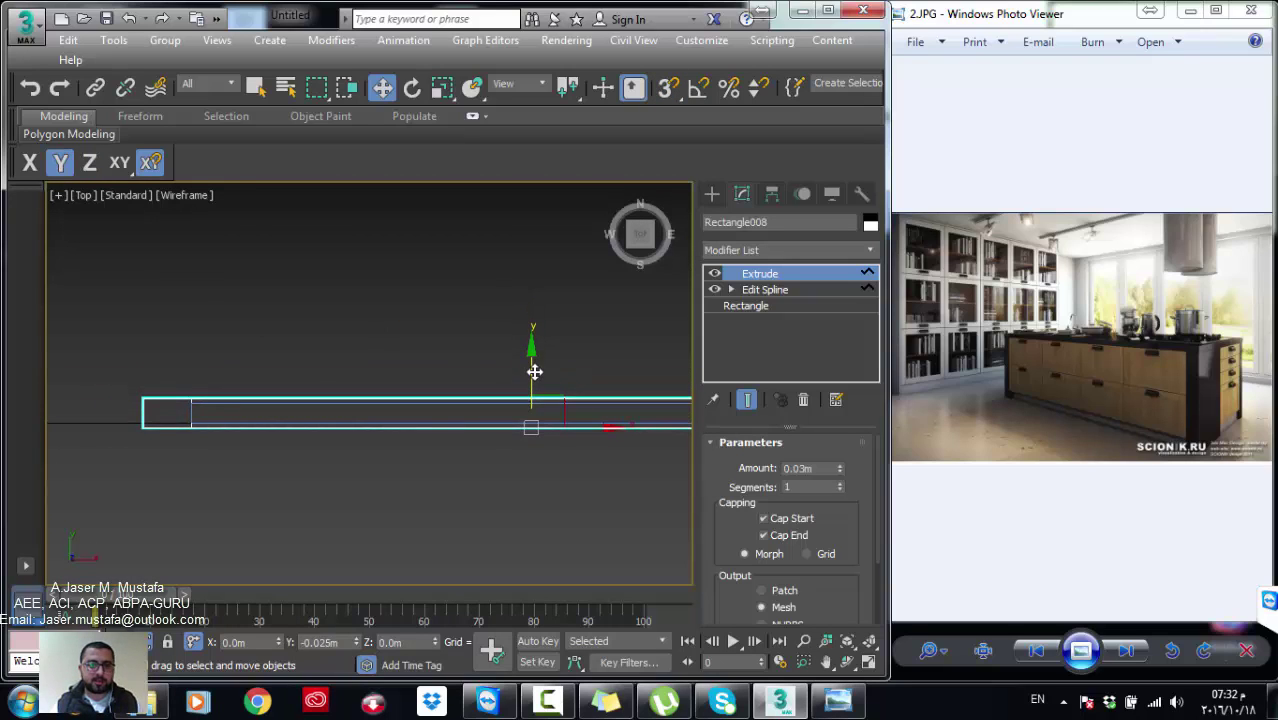
scroll(420, 428, down, 2)
scroll(431, 516, down, 1)
mouse_move(431, 516)
alt+middle_down()
mouse_move(229, 429)
mouse_move(162, 379)
alt+middle_up()
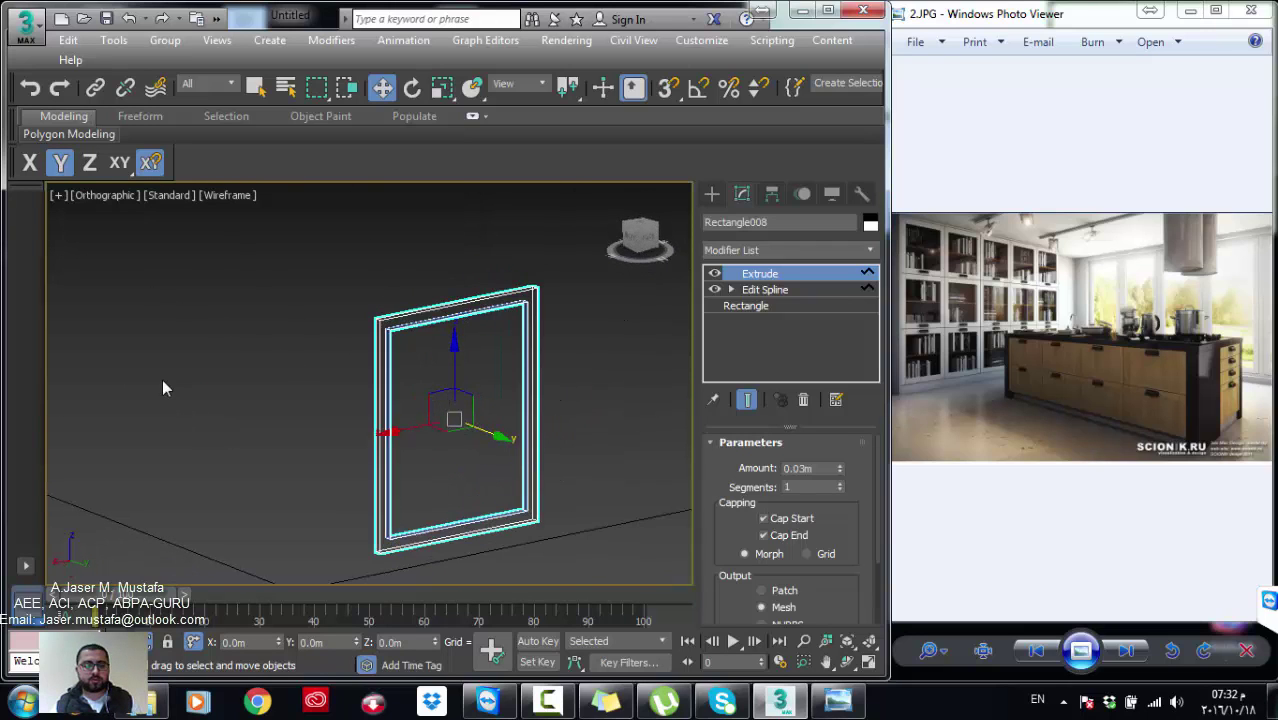
key(F4)
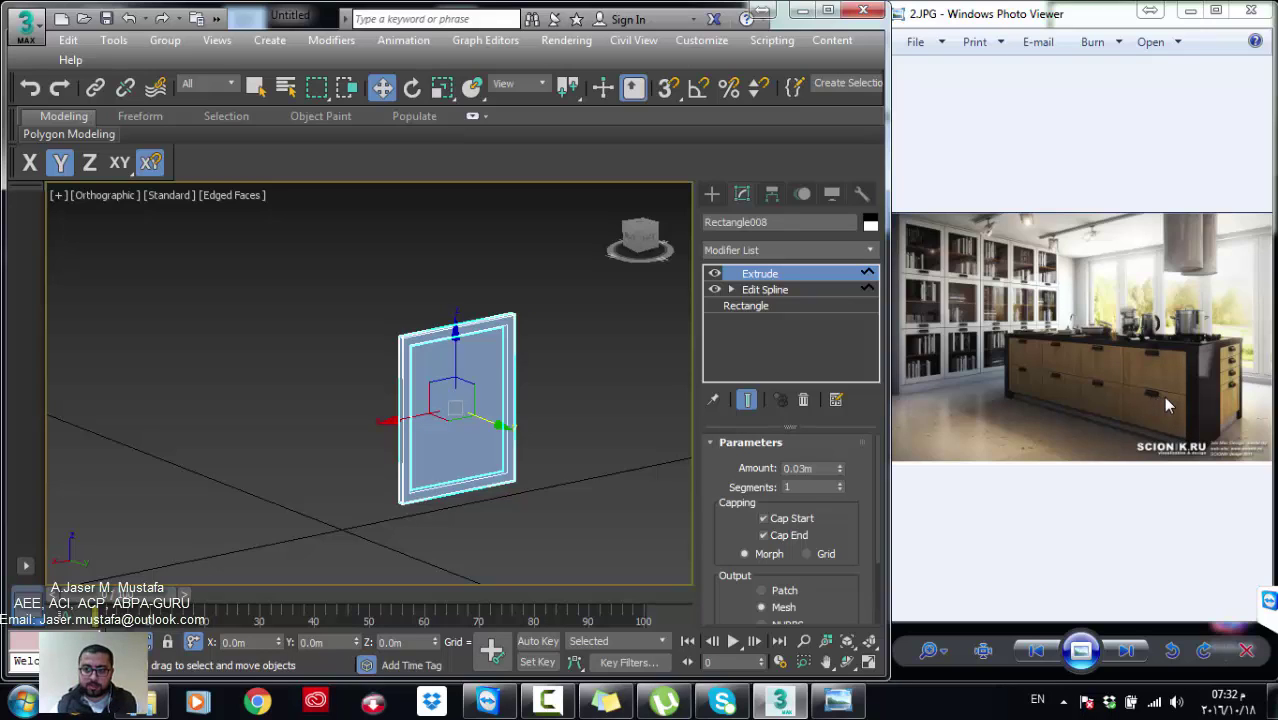
Step: Create a small cylinder below the door panel
click(710, 201)
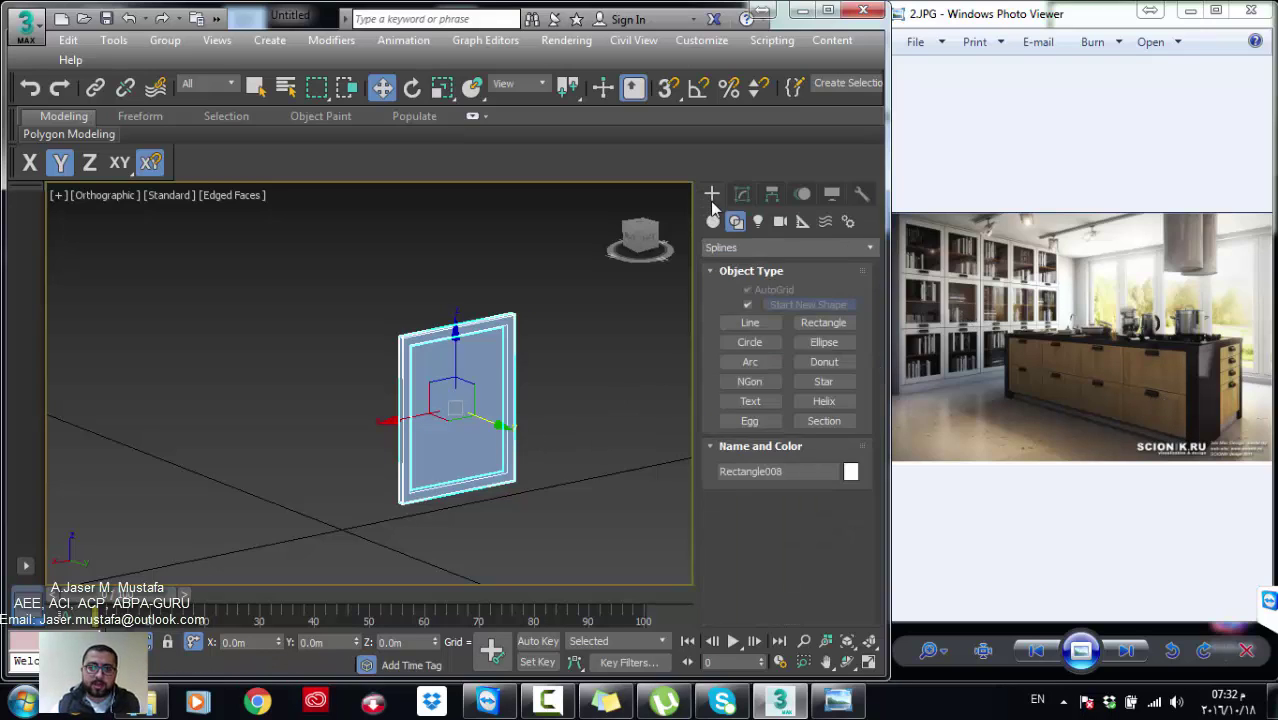
click(712, 222)
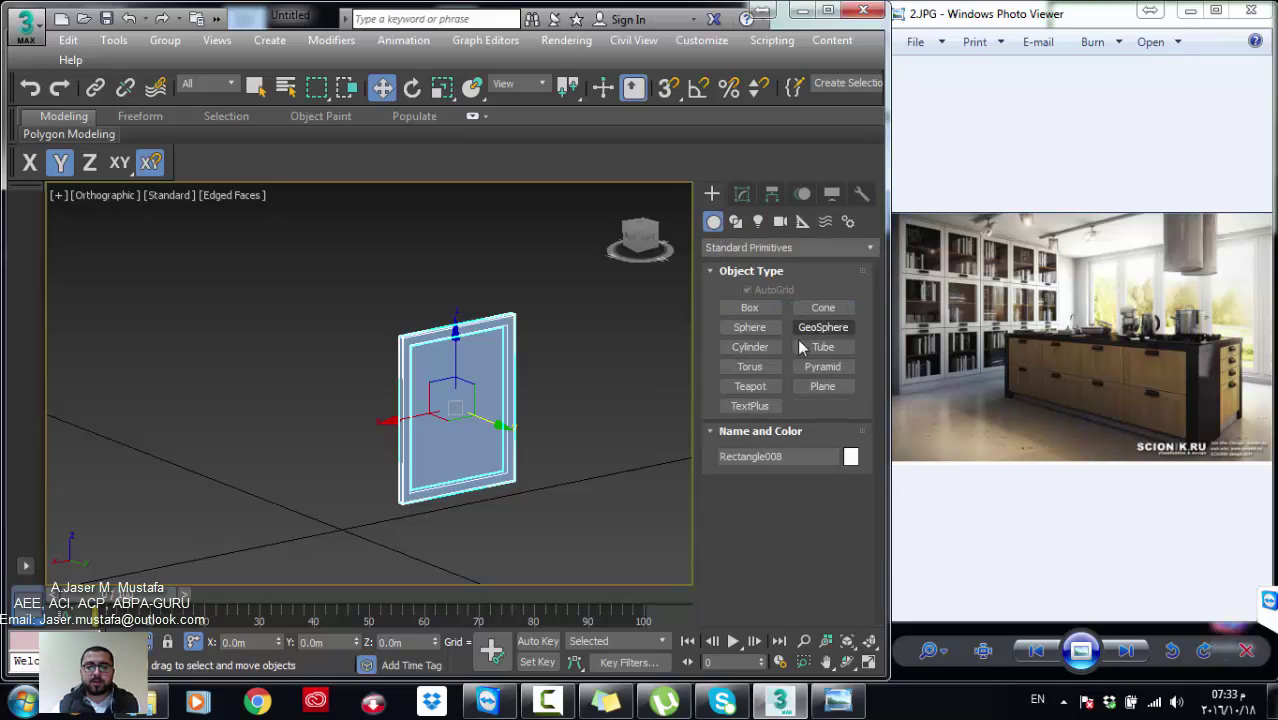
click(749, 349)
drag(546, 527, 547, 503)
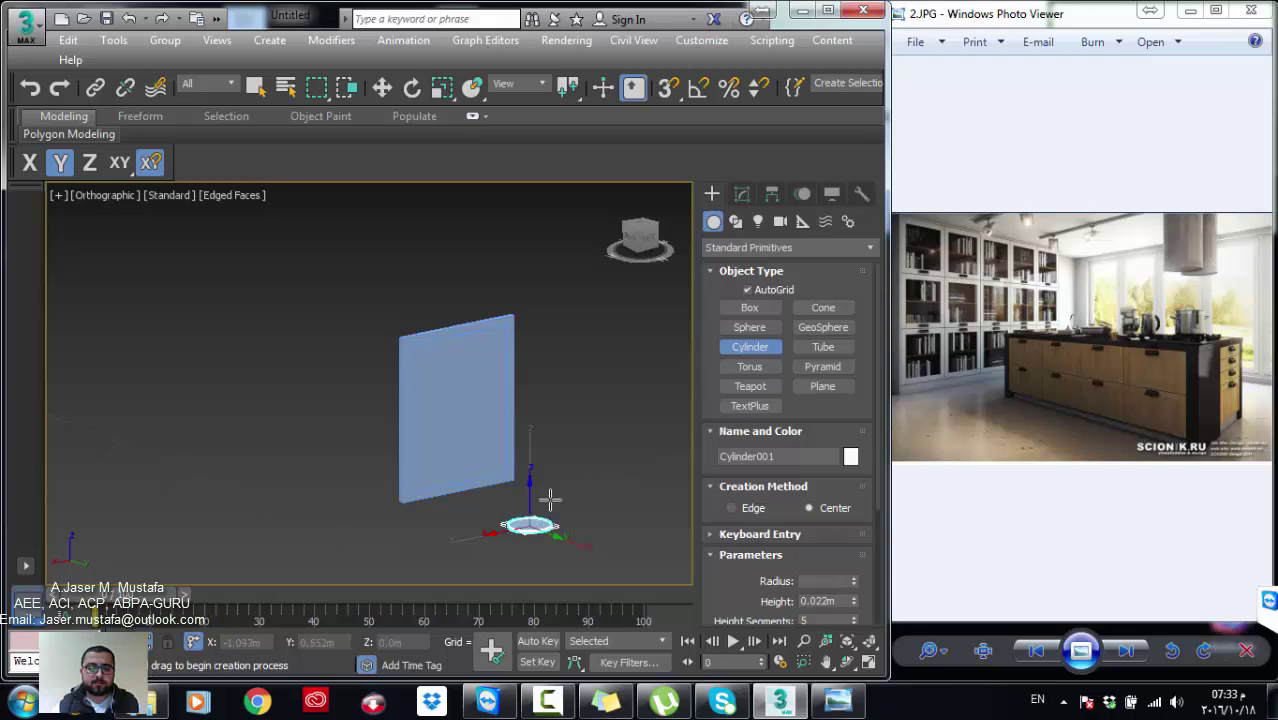
mouse_move(581, 437)
alt+middle_down()
mouse_move(491, 516)
mouse_move(593, 451)
alt+middle_up()
key(w)
Step: Turn on Slice for the cylinder with Slice From set to 90
click(741, 193)
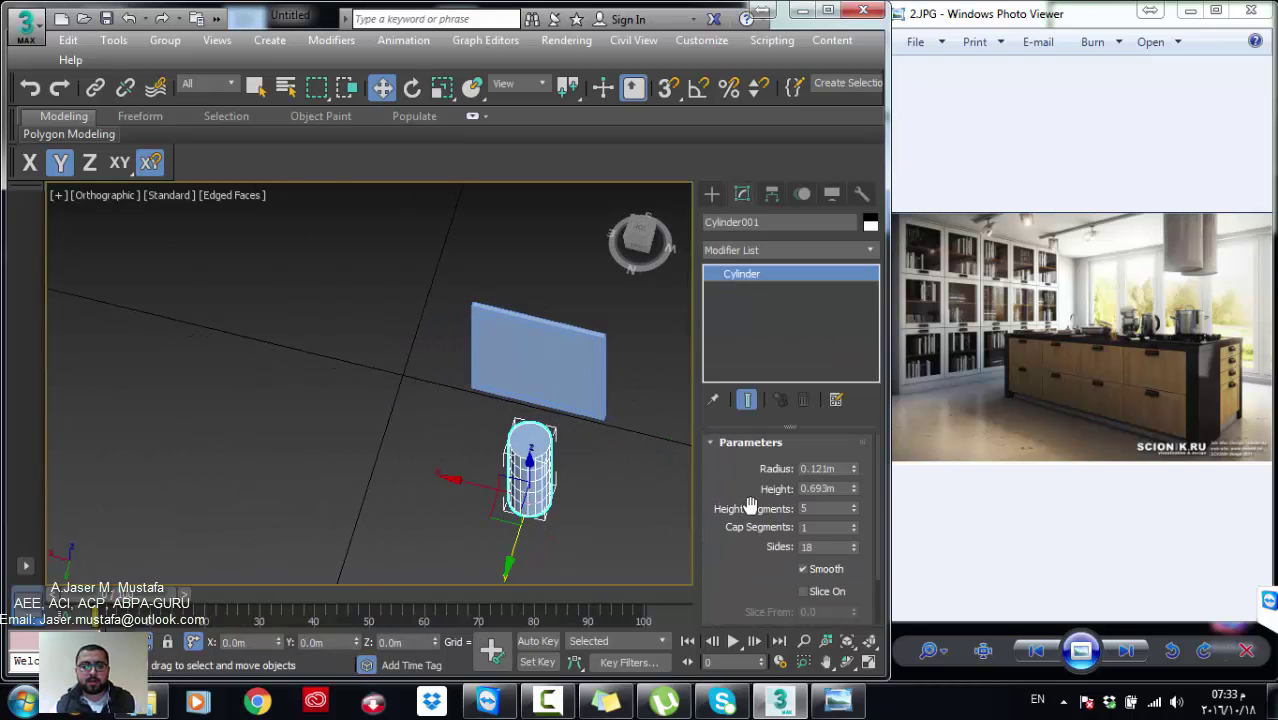
drag(755, 535, 758, 472)
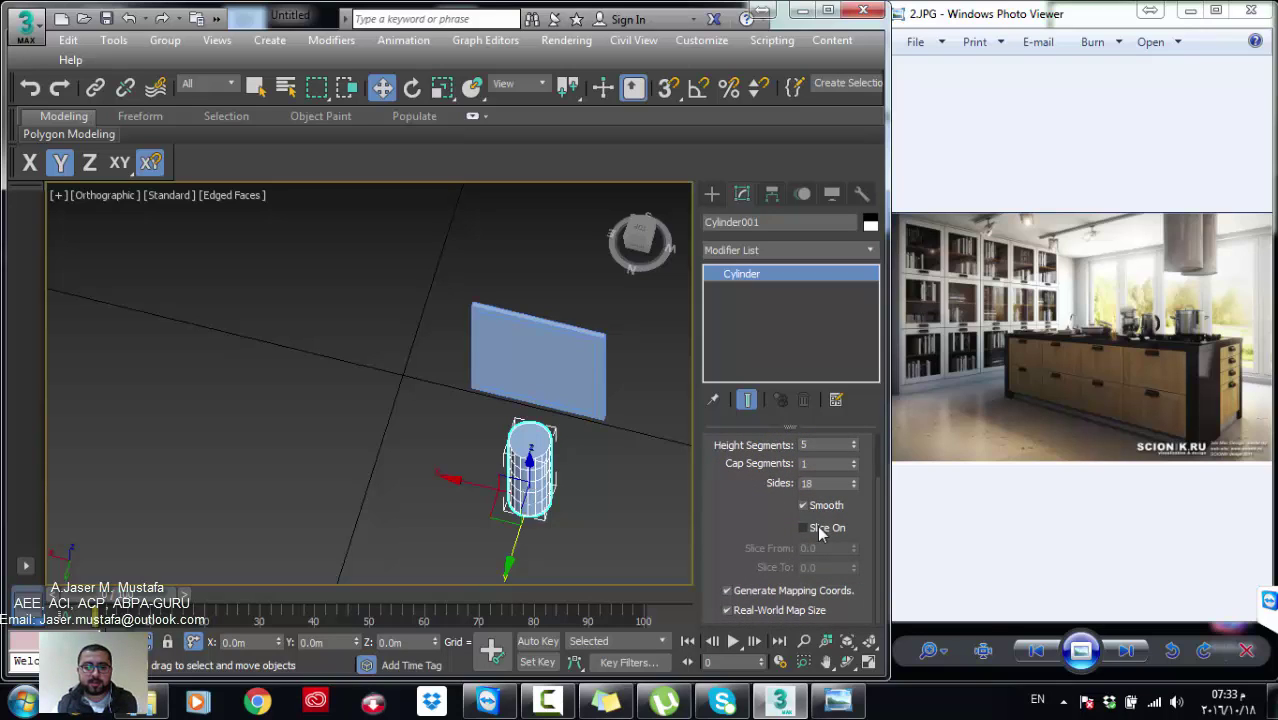
click(819, 533)
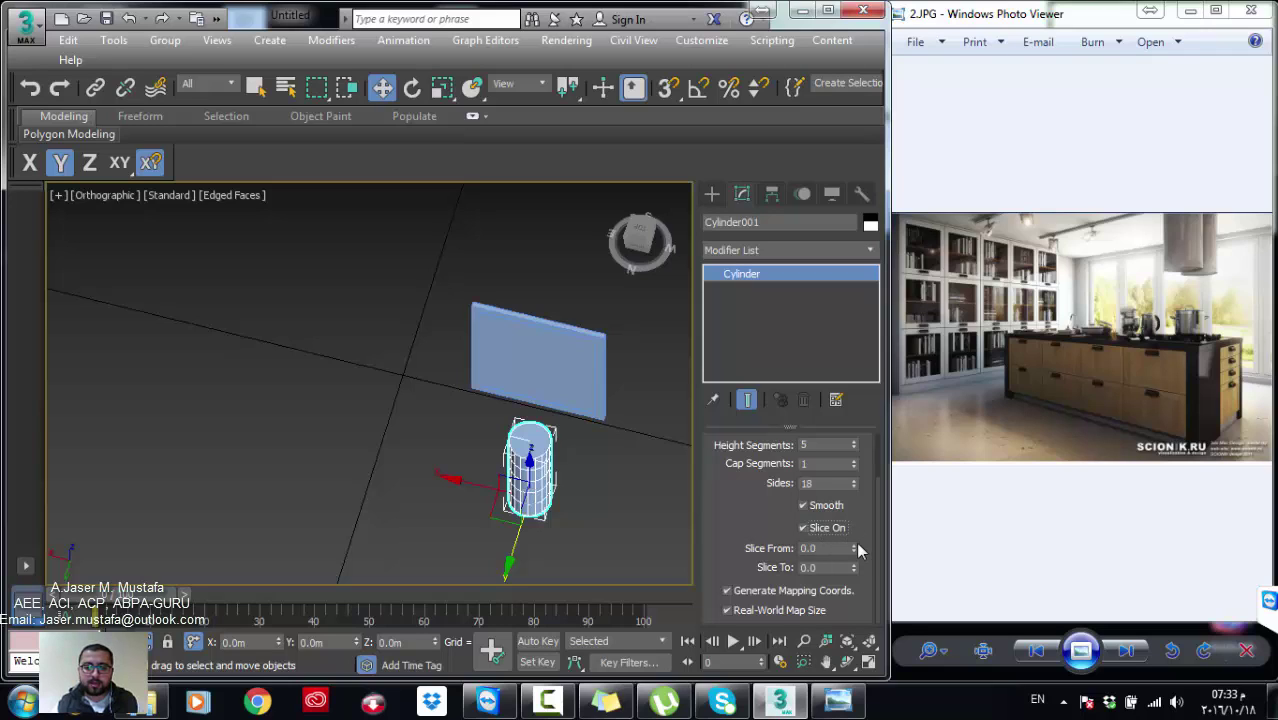
drag(858, 550, 816, 418)
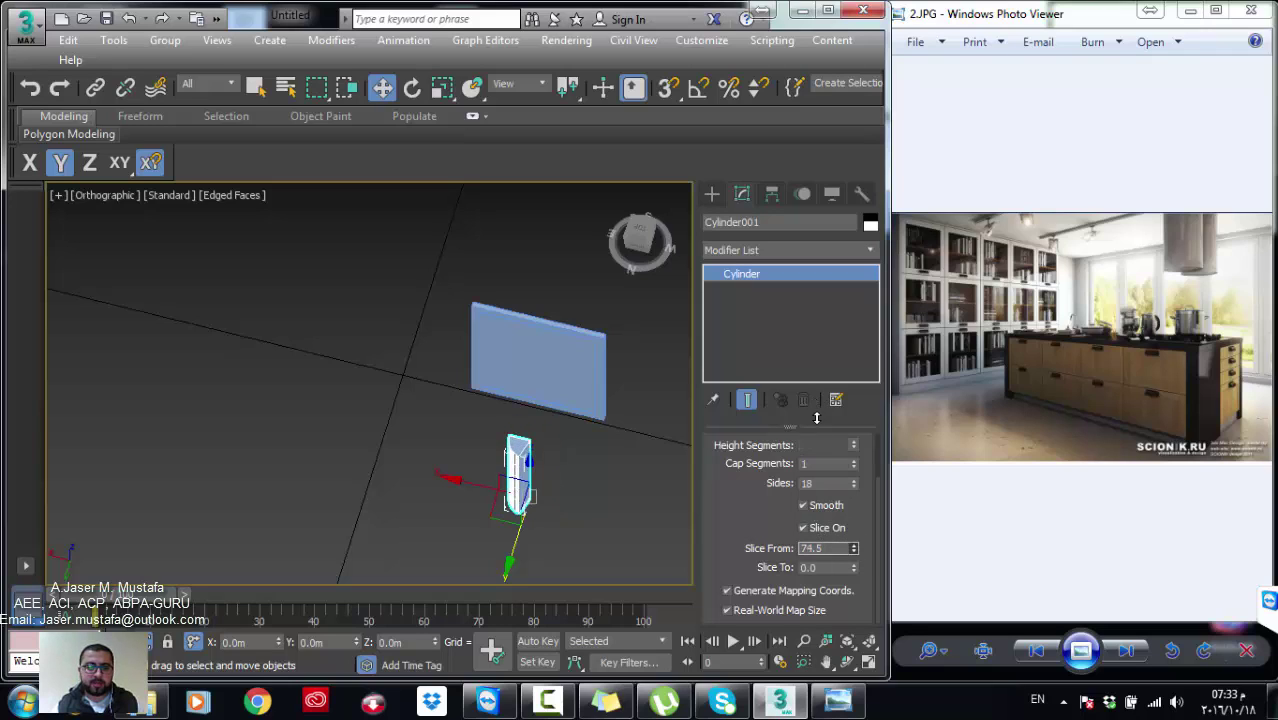
text(24)
drag(816, 418, 830, 563)
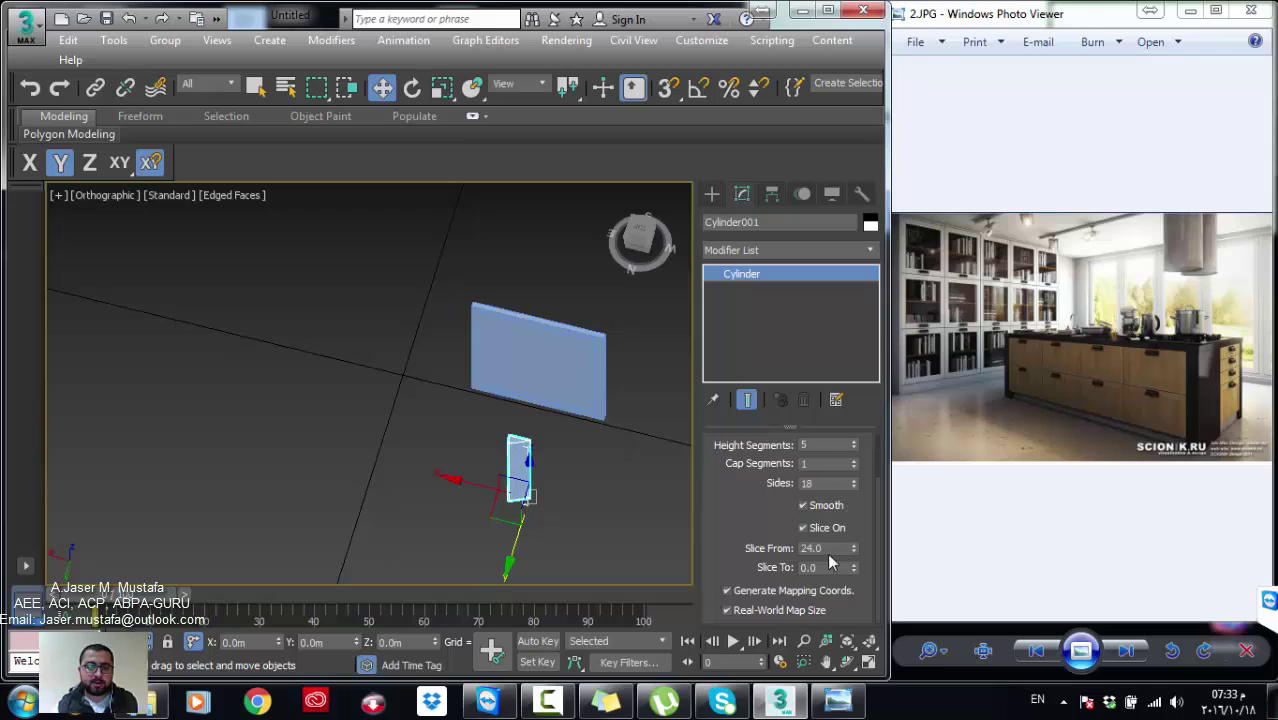
click(829, 547)
text(90)
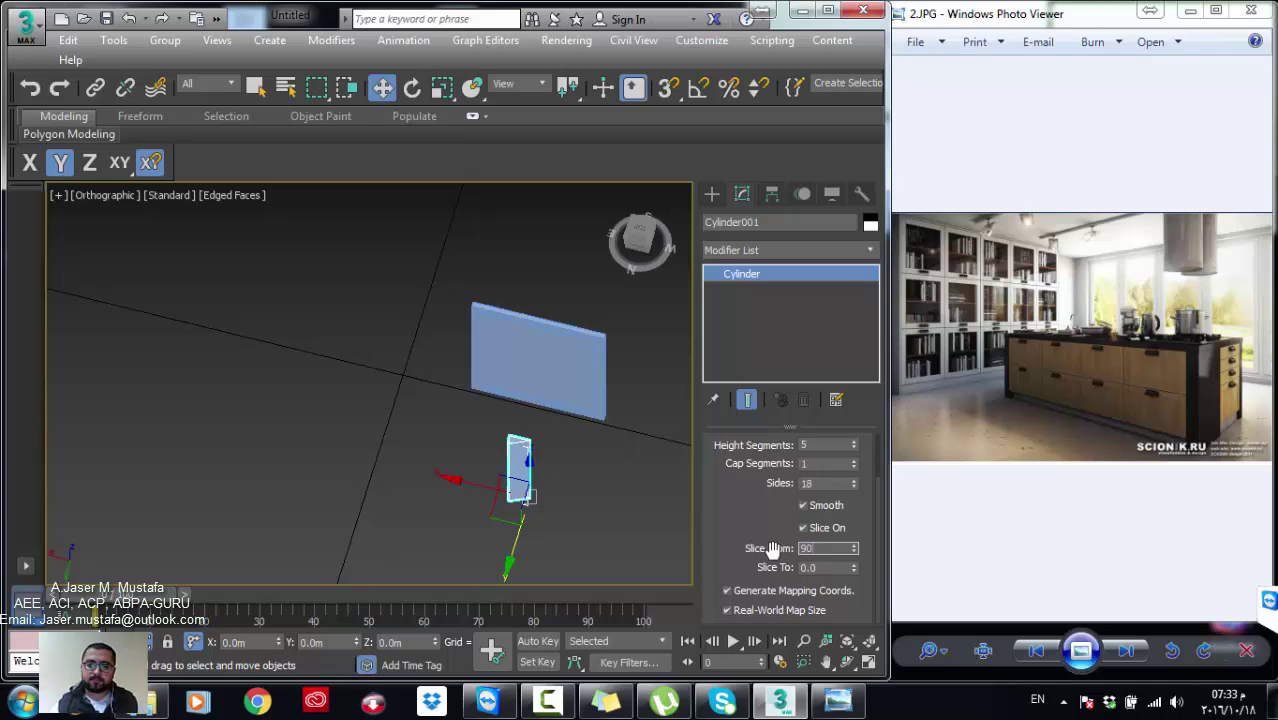
key(Return)
scroll(530, 455, up, 3)
middle_drag(530, 455, 425, 424)
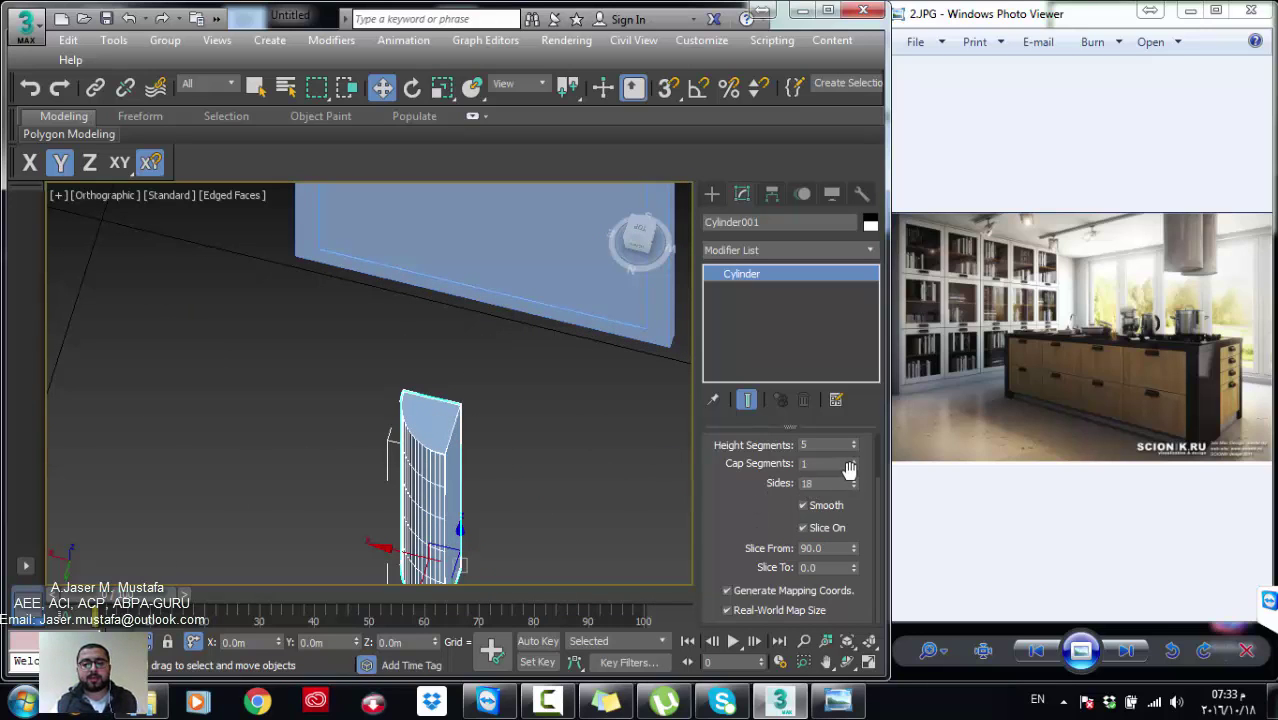
scroll(848, 470, up, 2)
scroll(840, 488, up, 2)
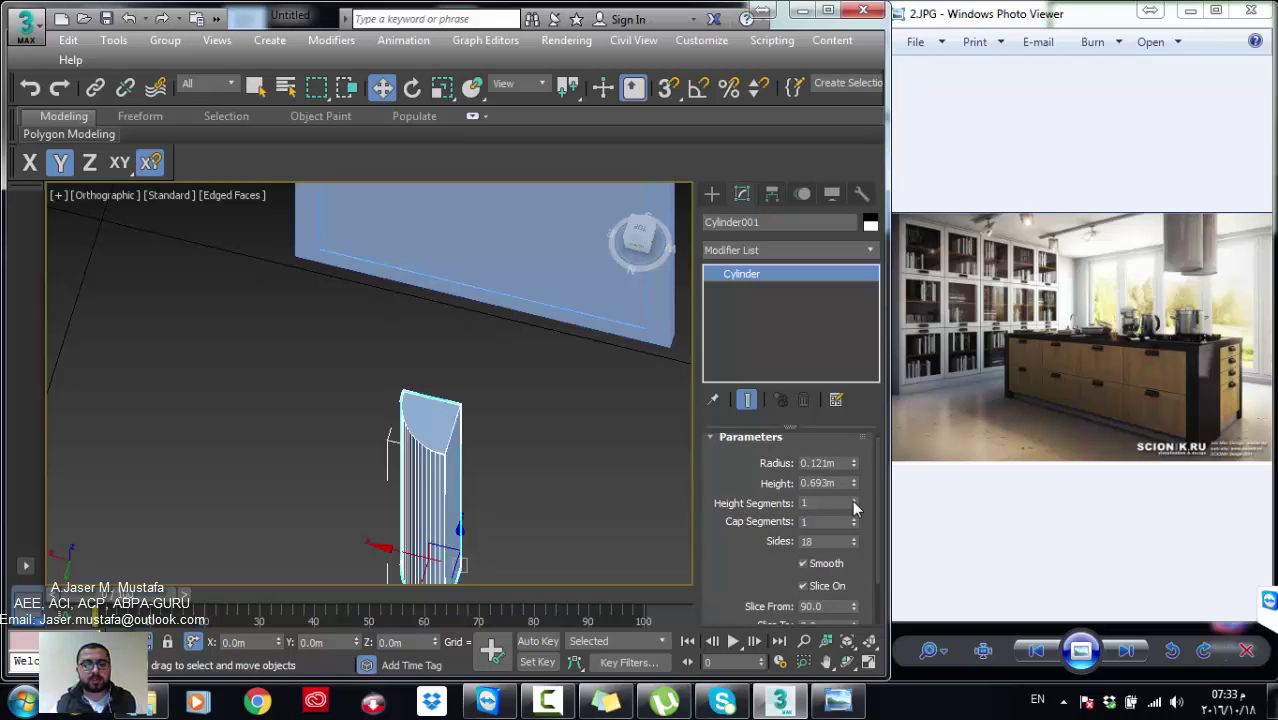
Step: Set the cylinder's height to 0.1 m and radius to 0.02 m
drag(838, 483, 730, 485)
text(0.1)
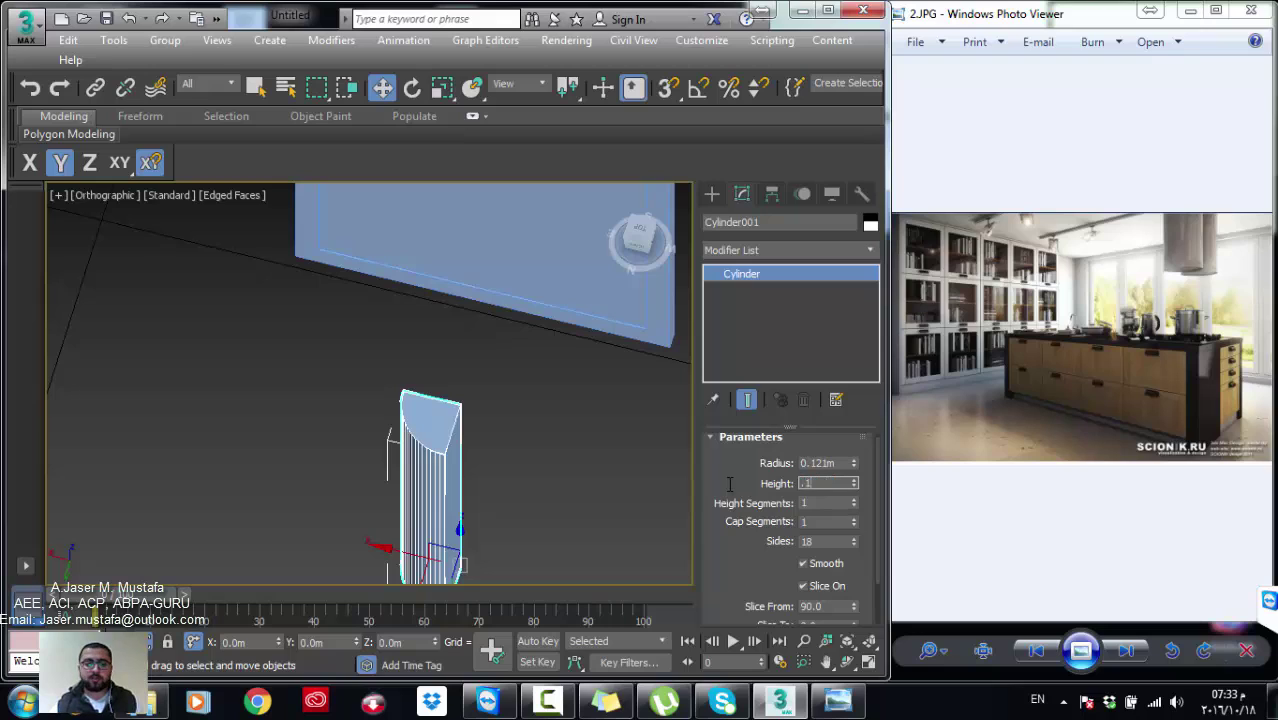
key(Return)
drag(845, 463, 743, 469)
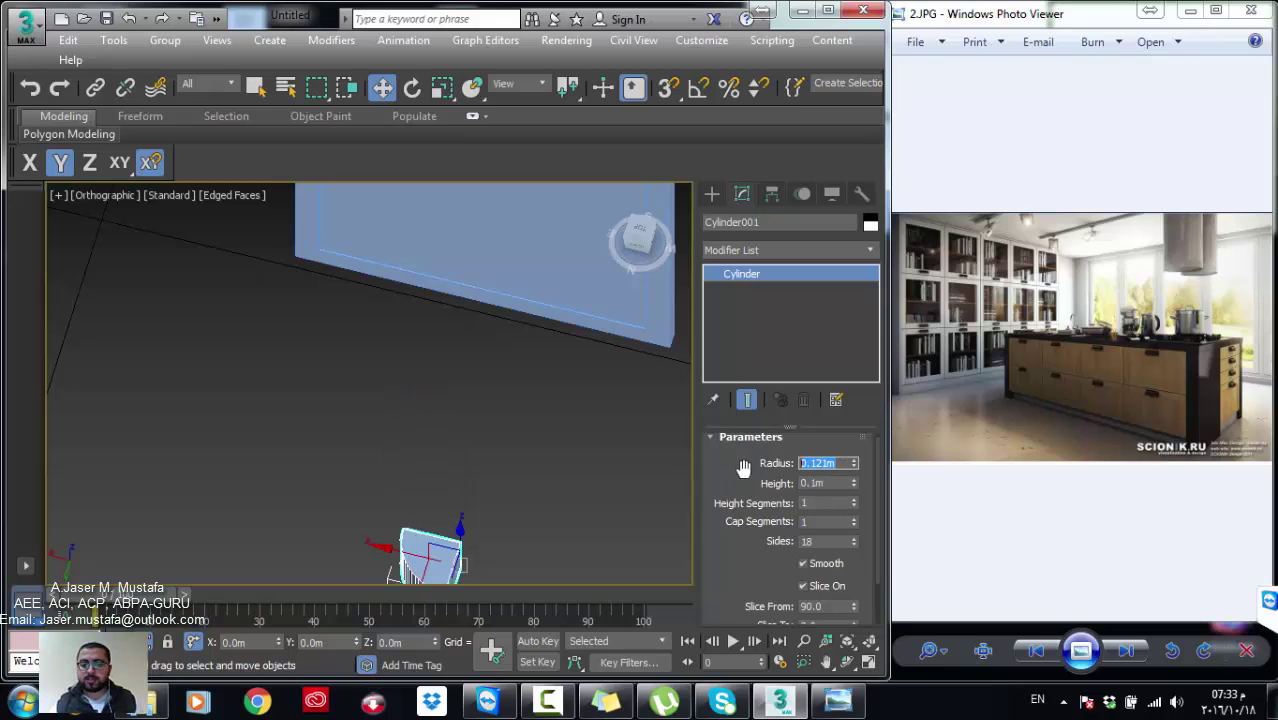
text(0.02)
key(Return)
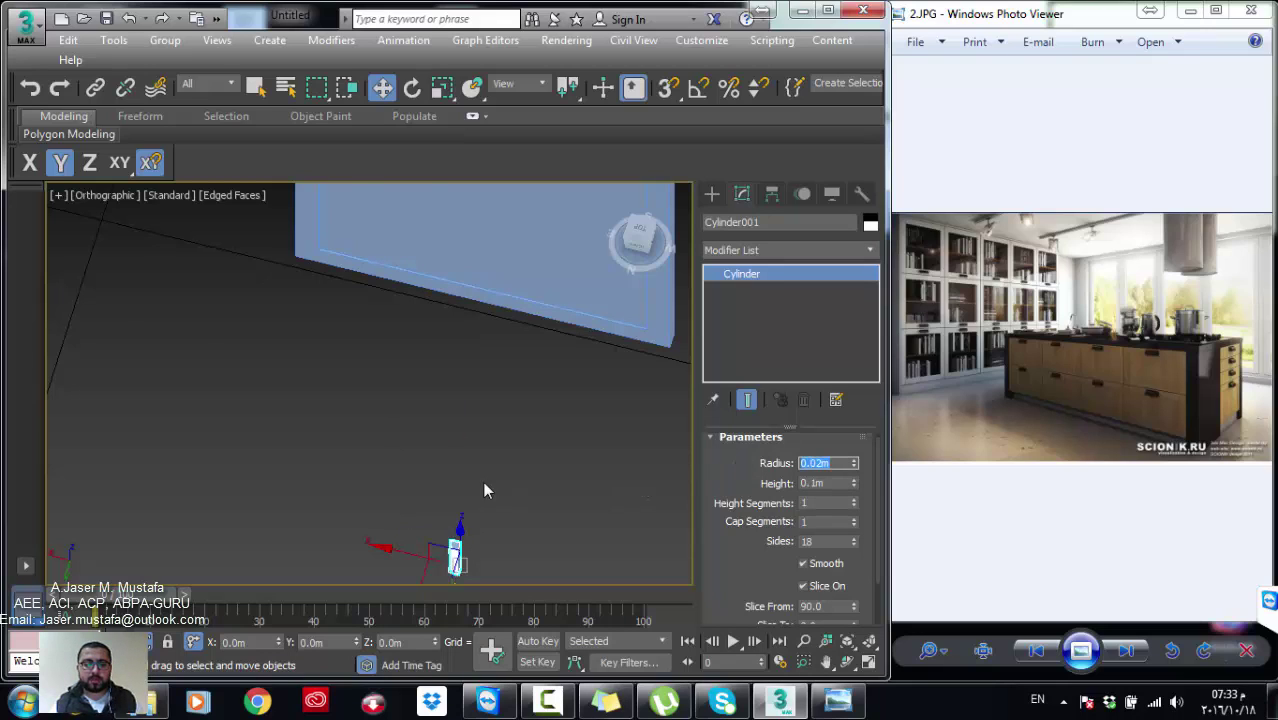
scroll(460, 540, down, 5)
middle_drag(459, 549, 424, 339)
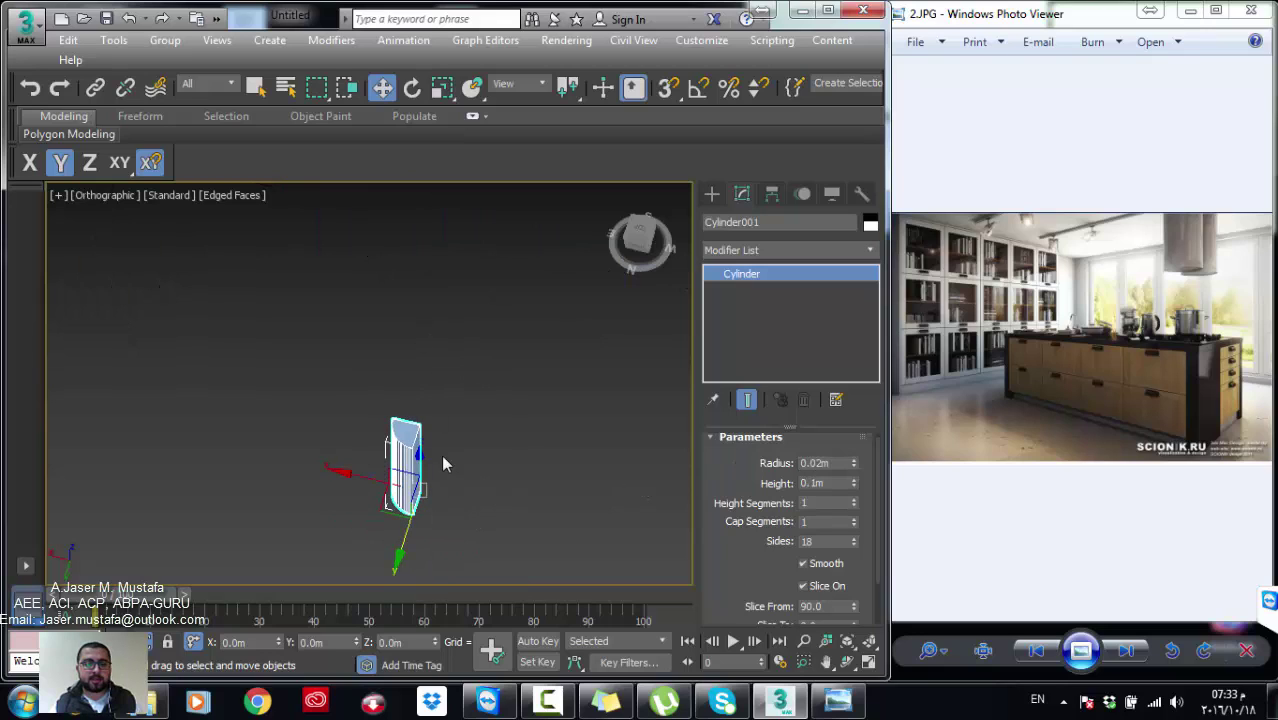
Step: Change the cylinder's radius to 0.03 m and height to 0.15 m
drag(840, 463, 791, 463)
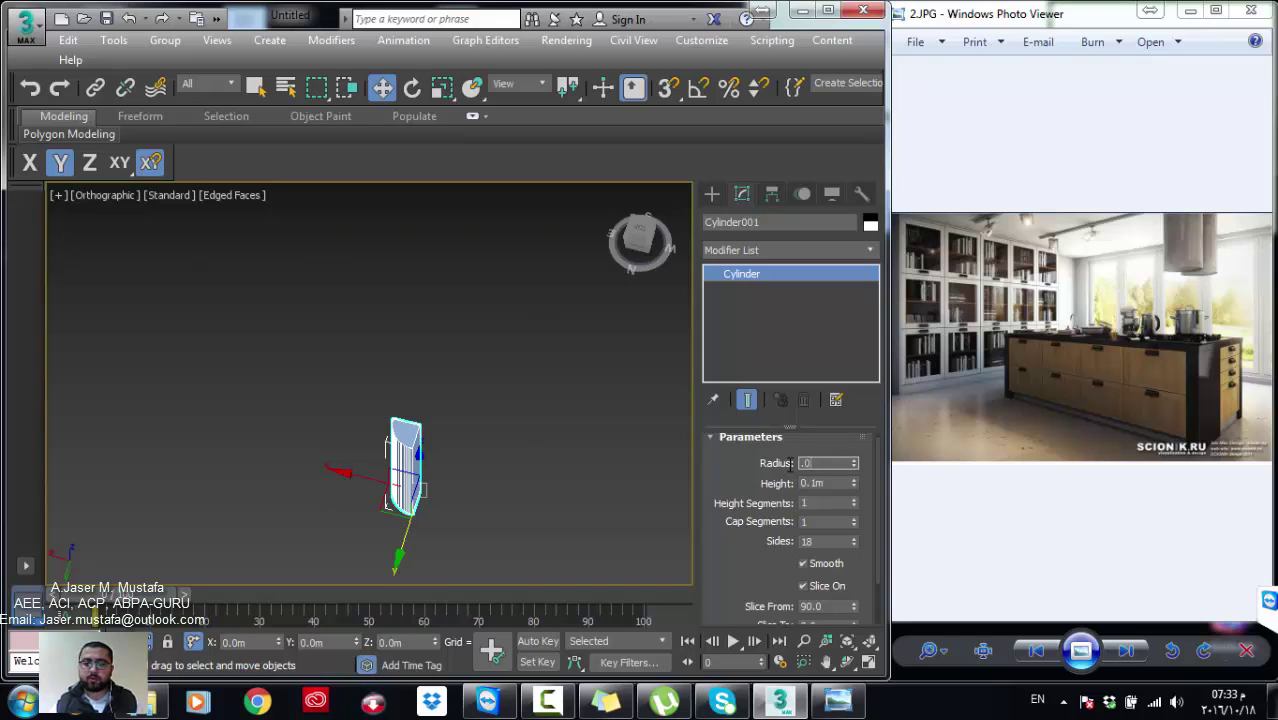
text(.03)
key(Return)
click(820, 483)
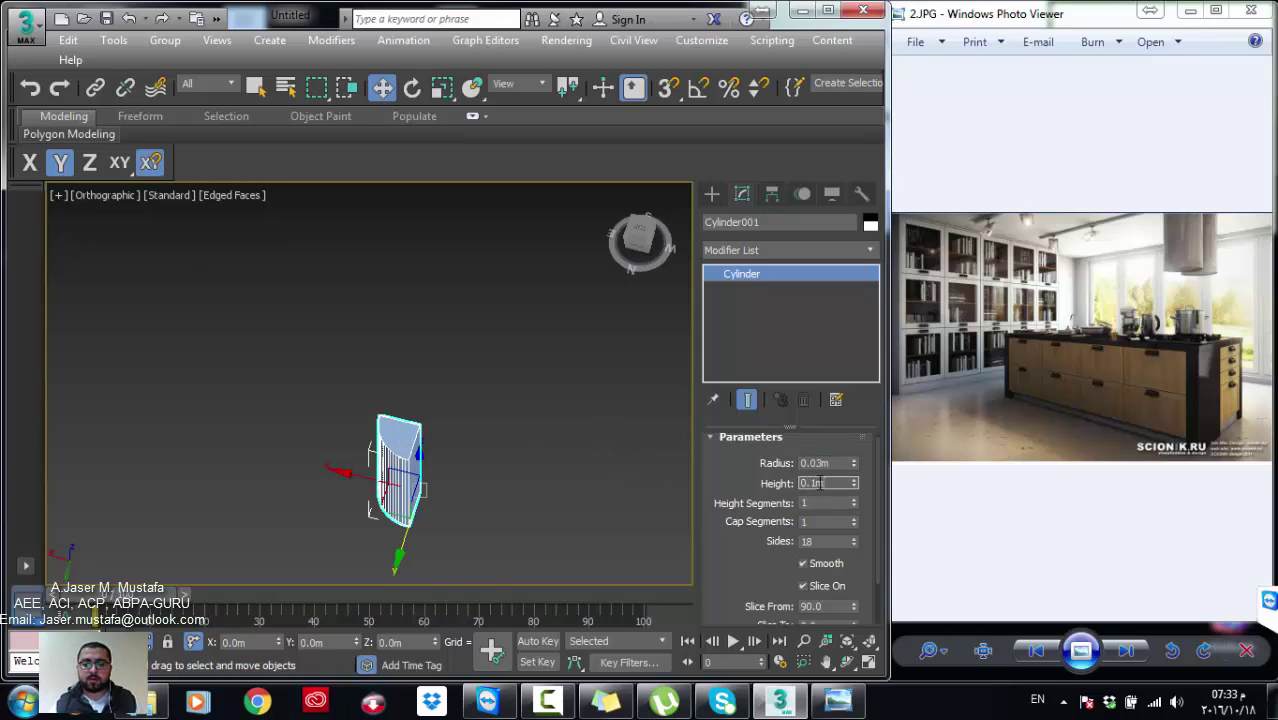
key(Return)
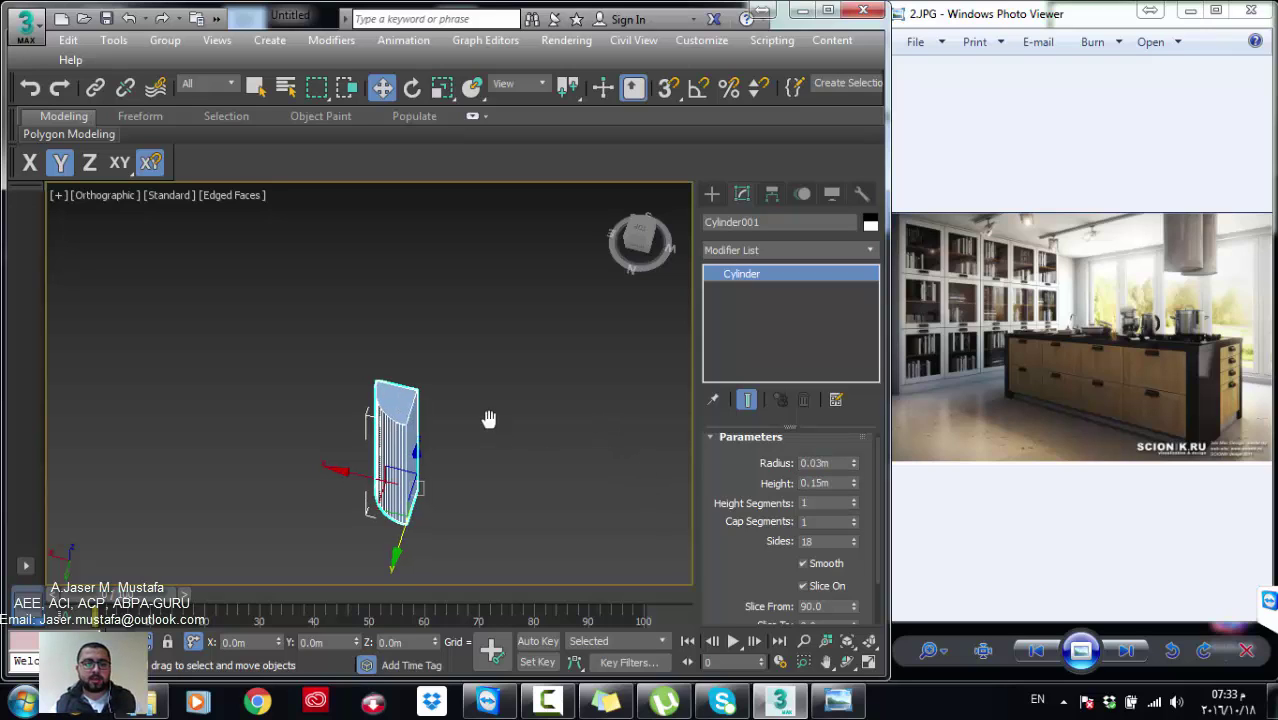
scroll(492, 418, down, 3)
key(e)
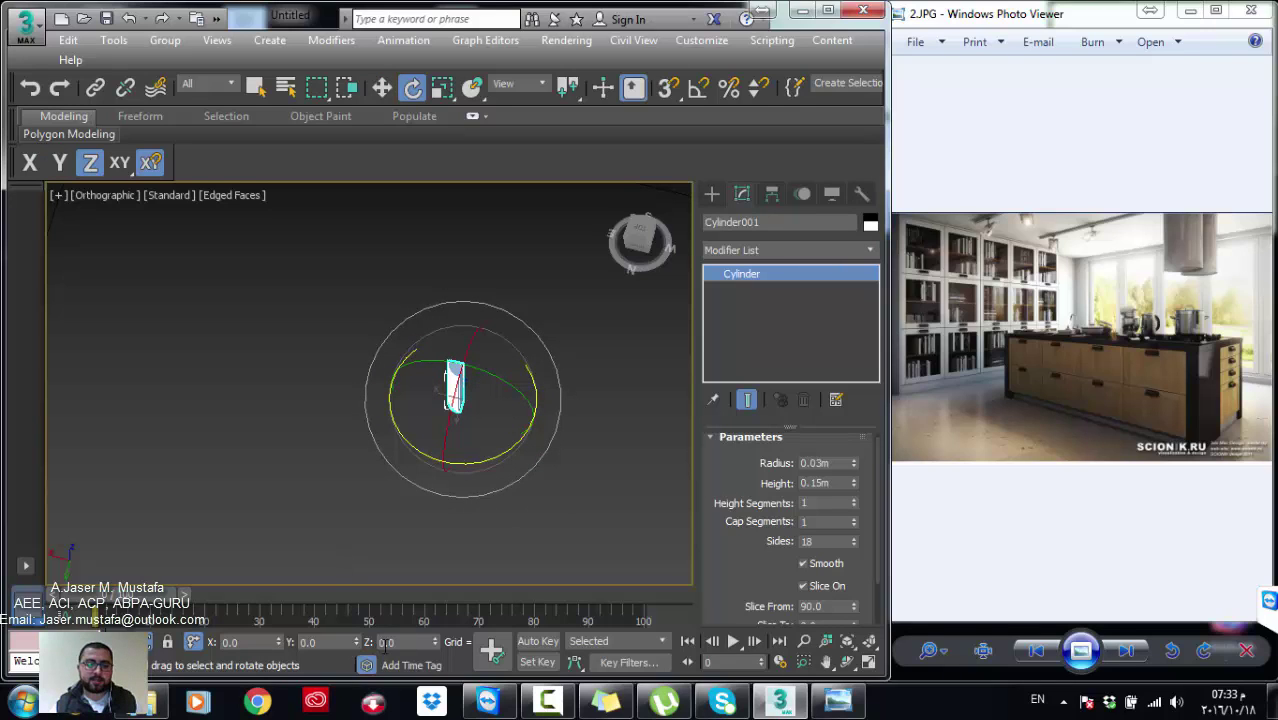
Step: Rotate the cylinder 90 degrees about Y and 90 degrees about X so it lies horizontally
click(344, 642)
key(Return)
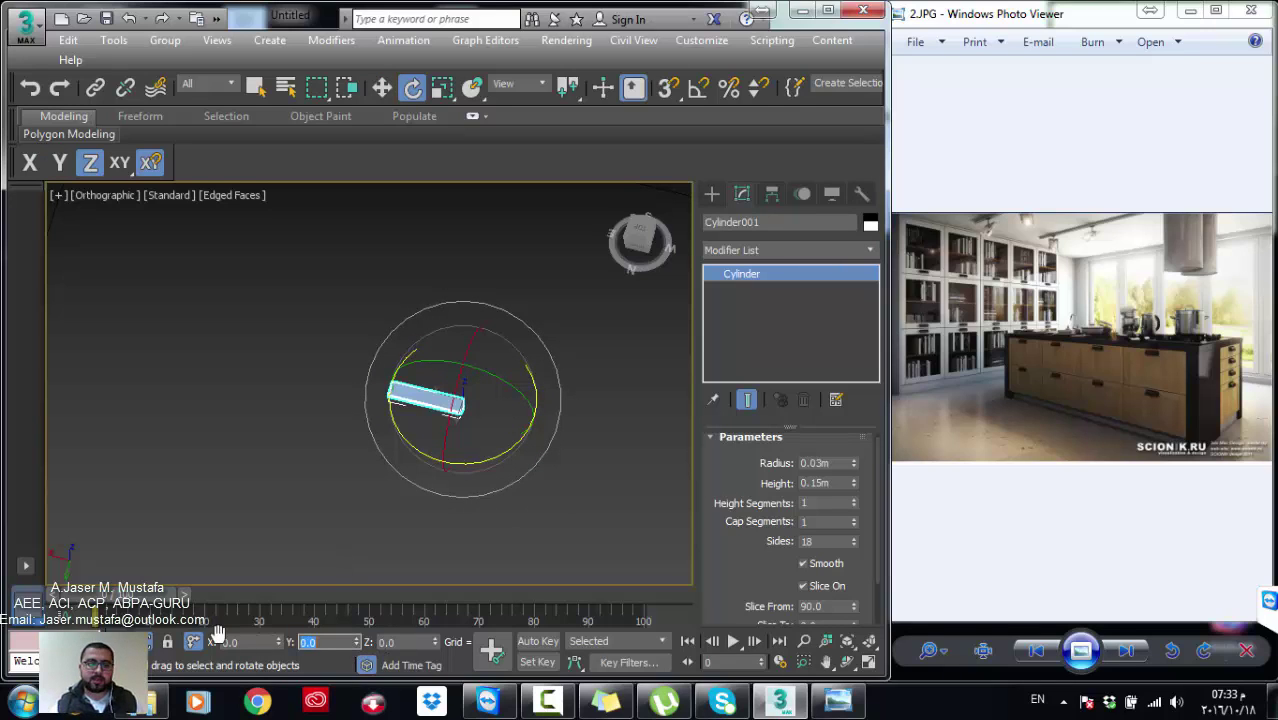
alt+middle_drag(206, 519, 368, 346)
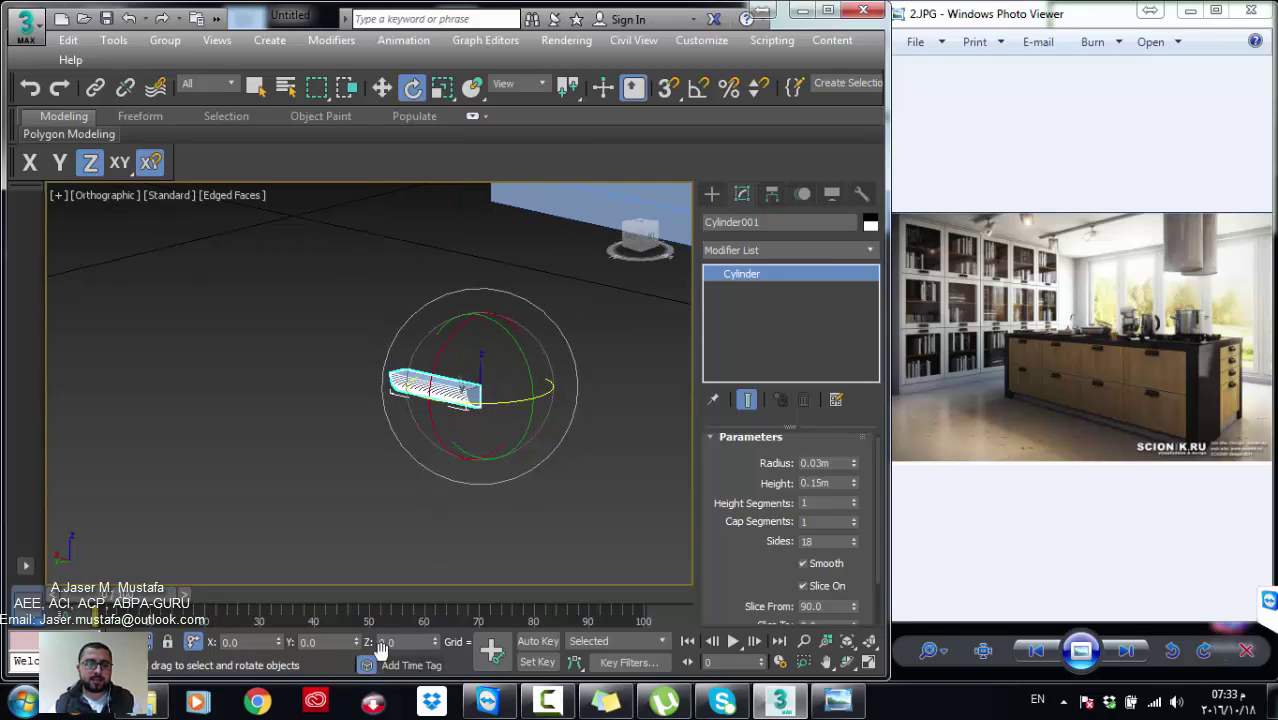
click(260, 642)
text(90)
key(Return)
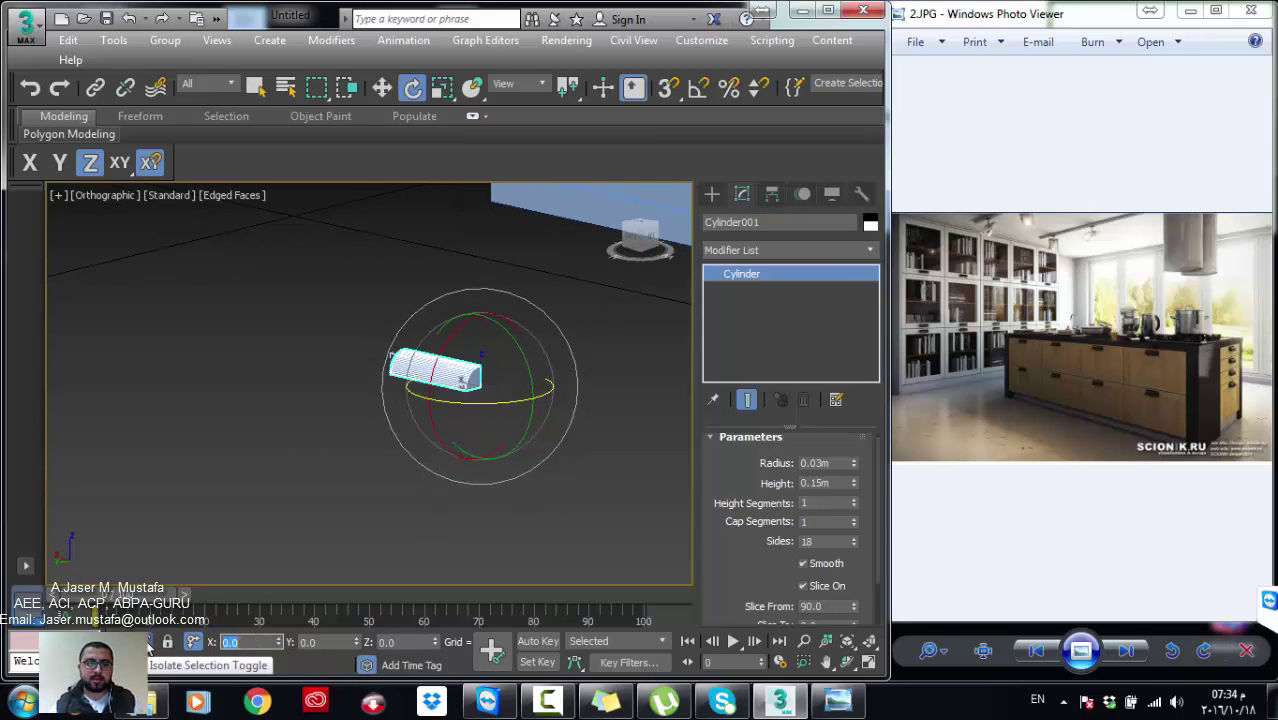
middle_drag(474, 415, 438, 453)
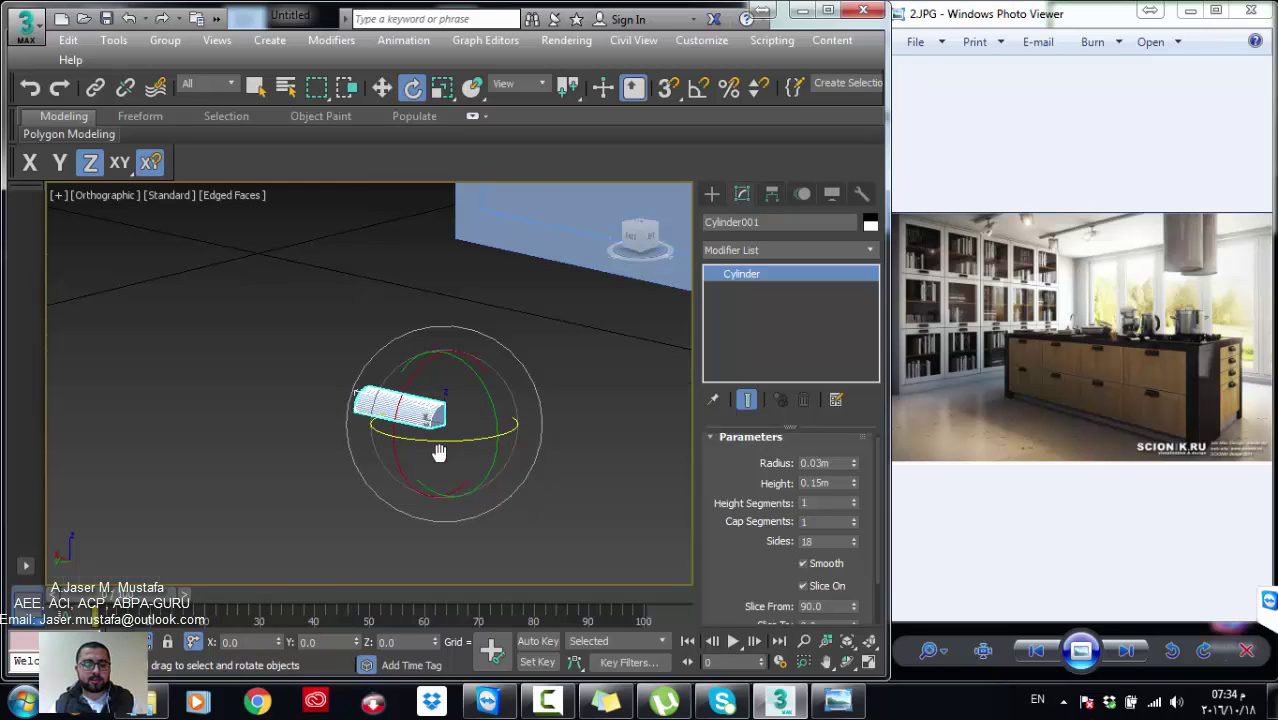
Step: In the top view, snap the cylinder along Y onto the slab's top edge using object-point snapping
key(t)
key(z)
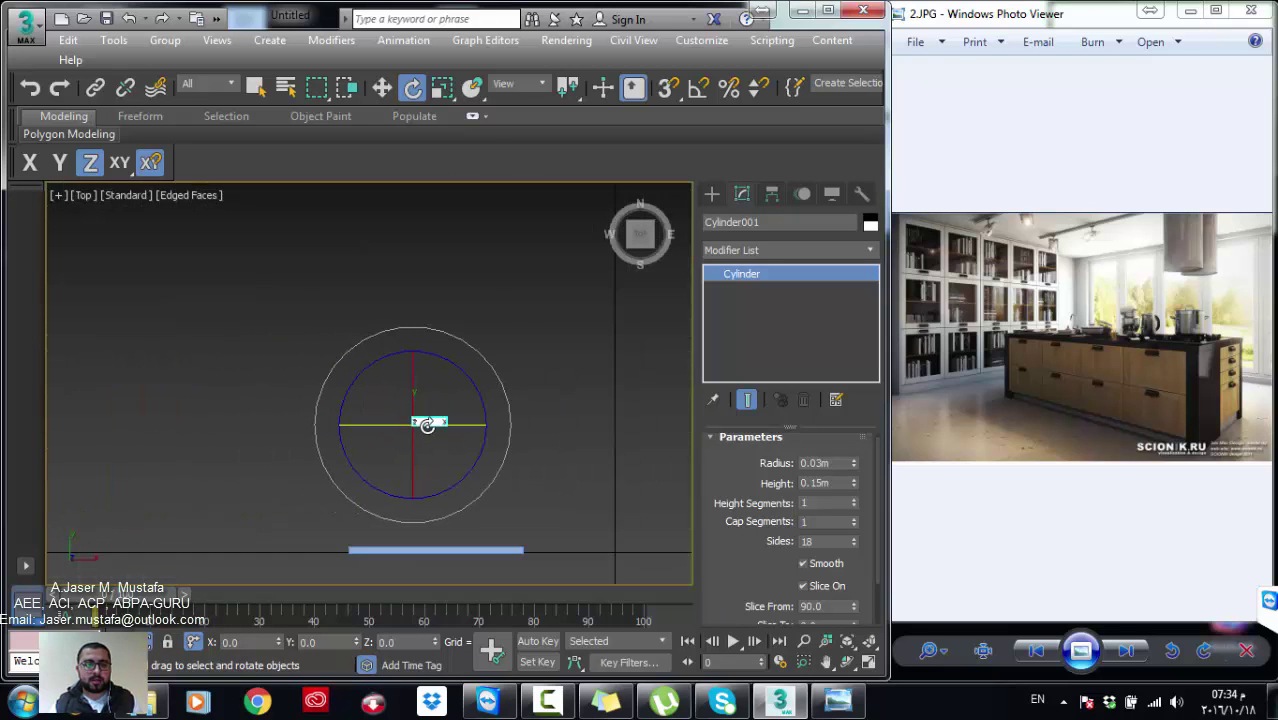
key(w)
middle_drag(416, 330, 416, 301)
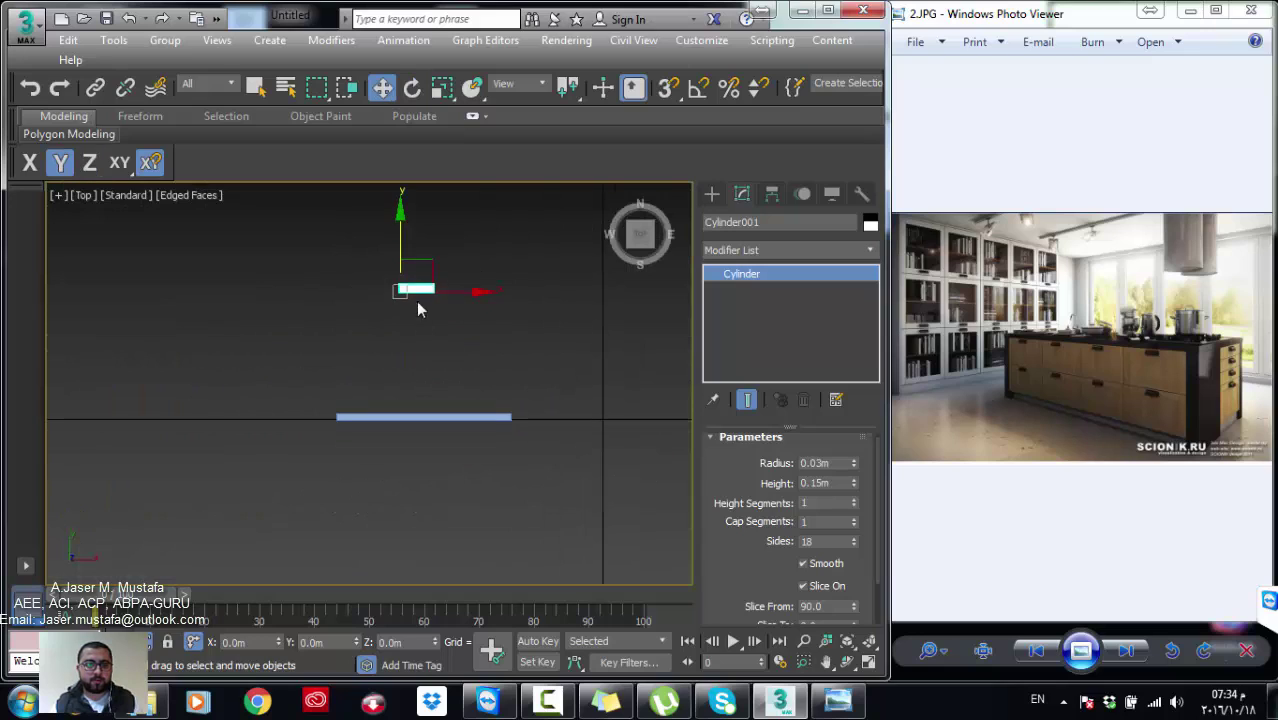
drag(399, 256, 419, 372)
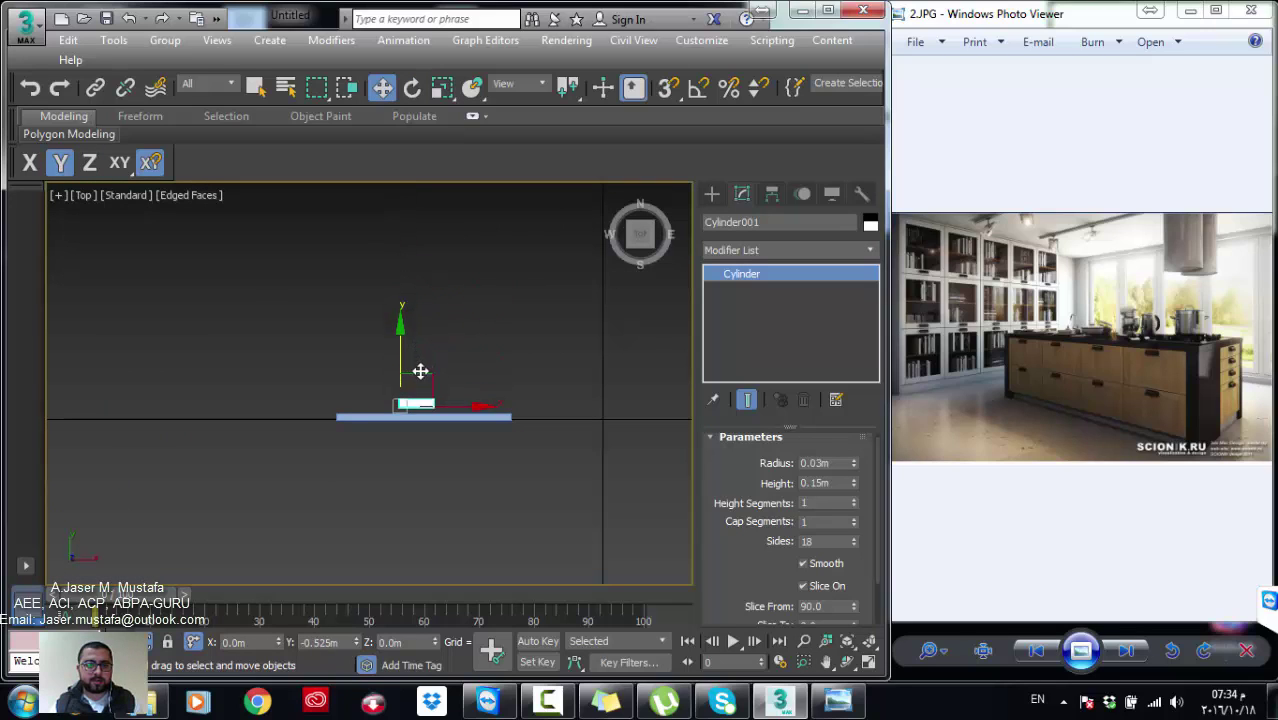
scroll(418, 450, up, 5)
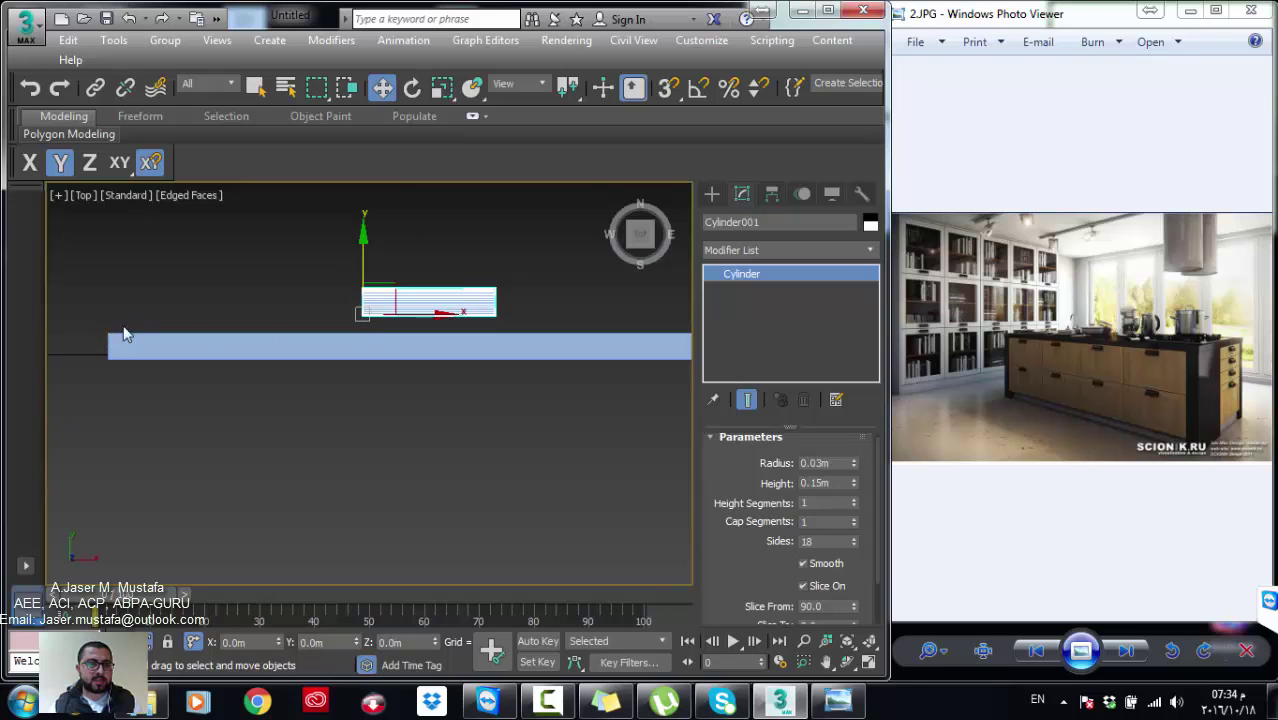
click(148, 166)
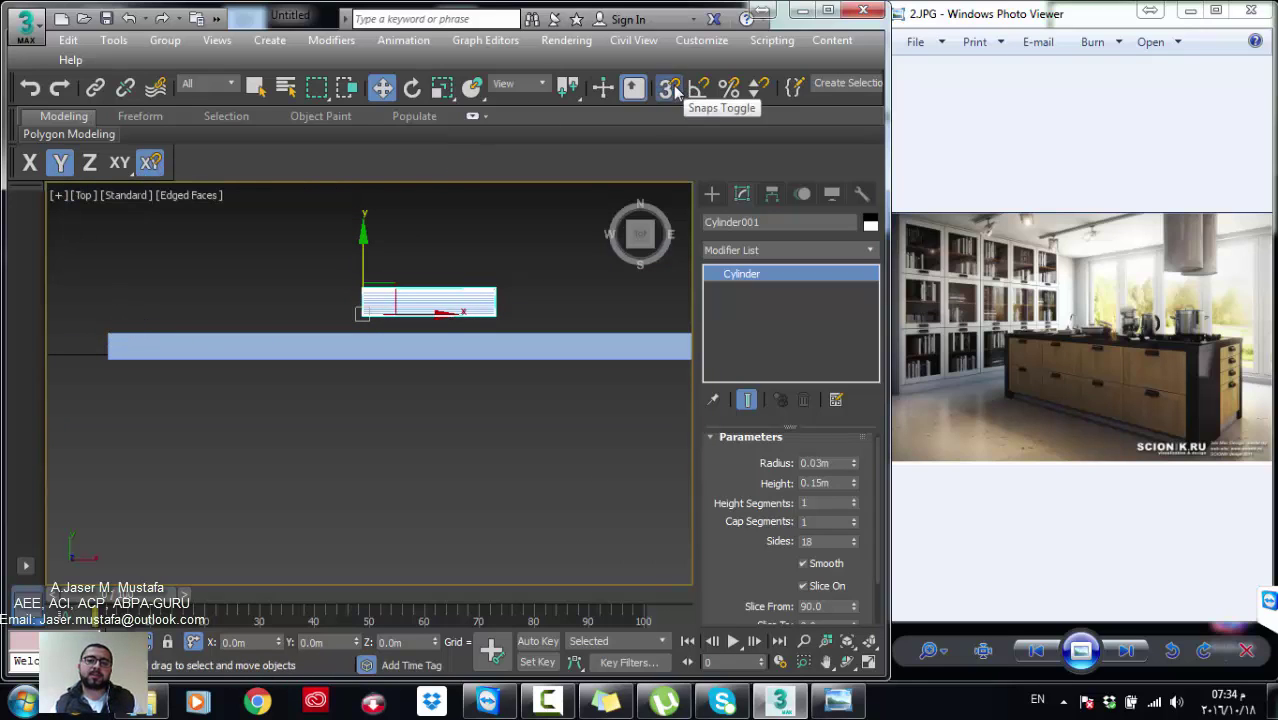
click(668, 87)
drag(360, 249, 114, 322)
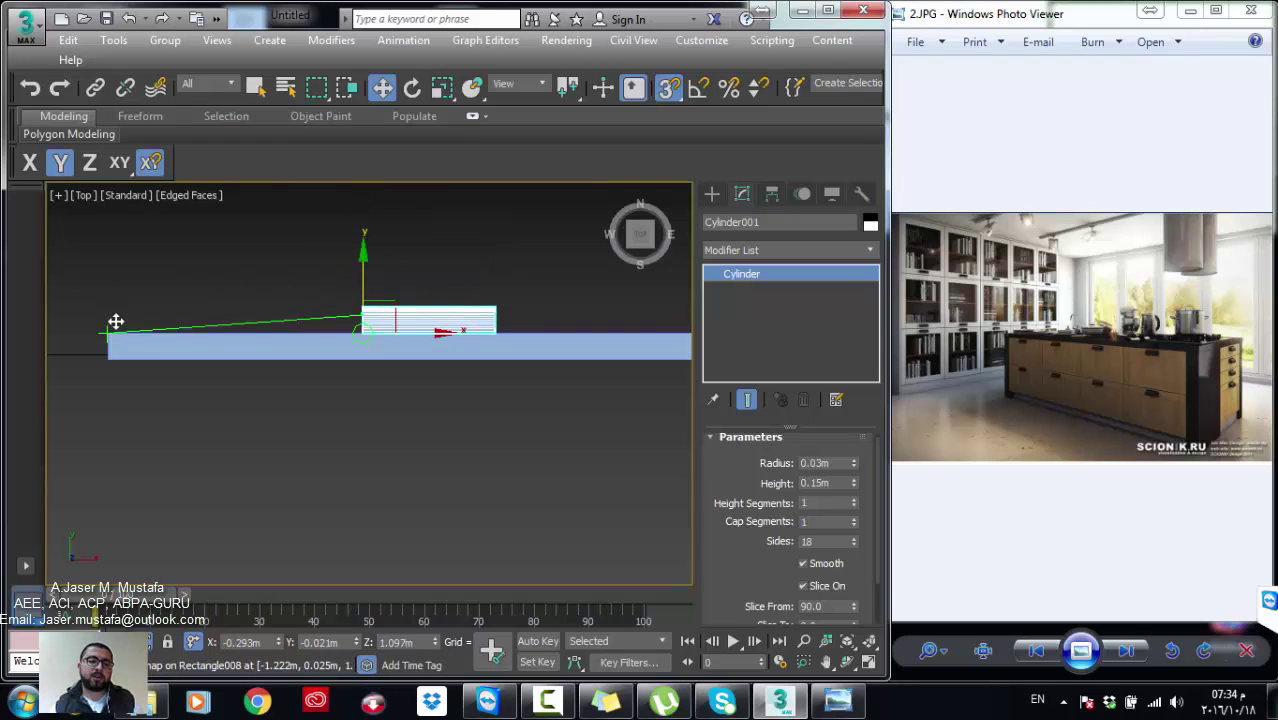
scroll(385, 420, down, 1)
scroll(385, 420, down, 1)
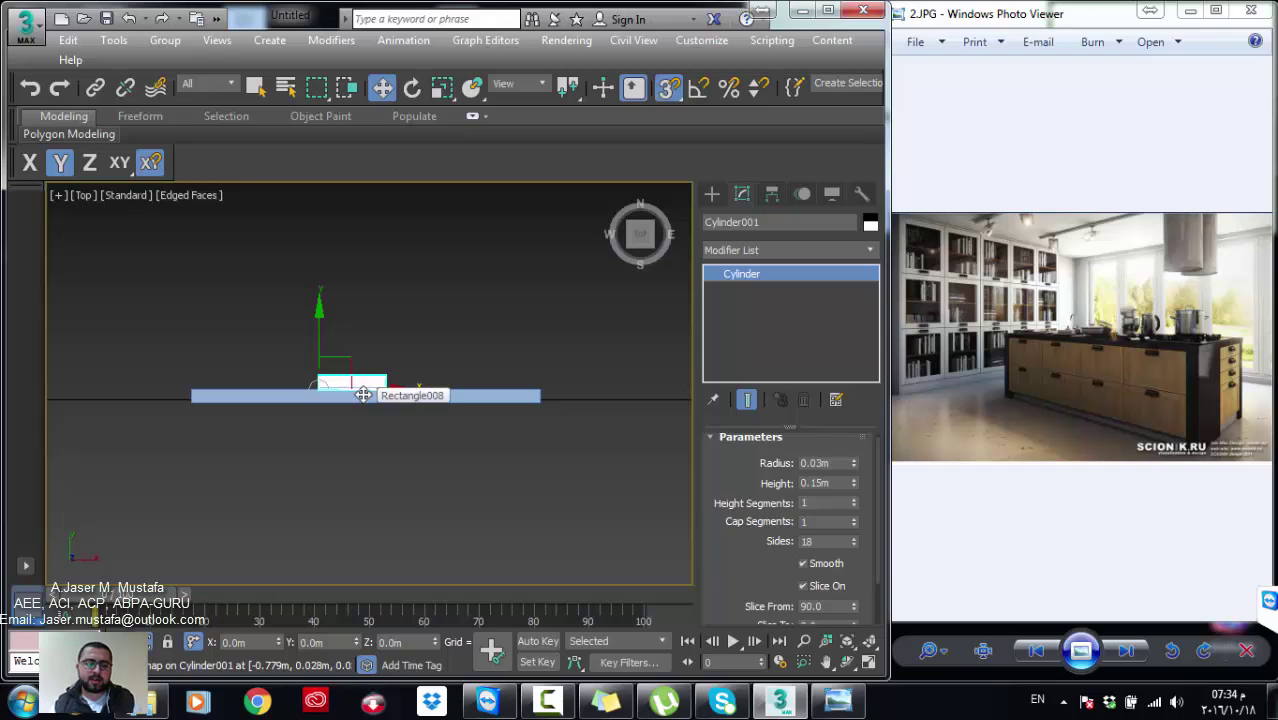
key(s)
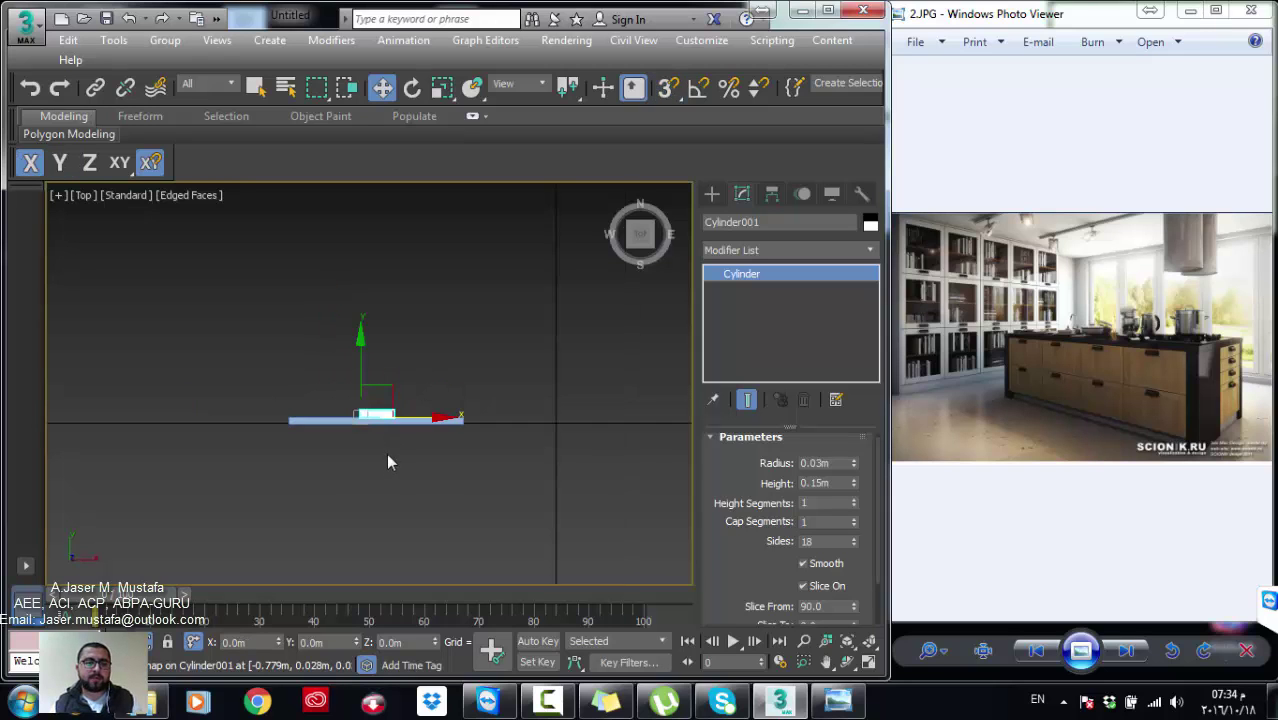
Step: In the Back view, move the handle cylinder up along Y onto the frame's bottom edge
mouse_move(386, 453)
alt+middle_down()
mouse_move(357, 472)
mouse_move(100, 366)
mouse_move(387, 448)
alt+middle_up()
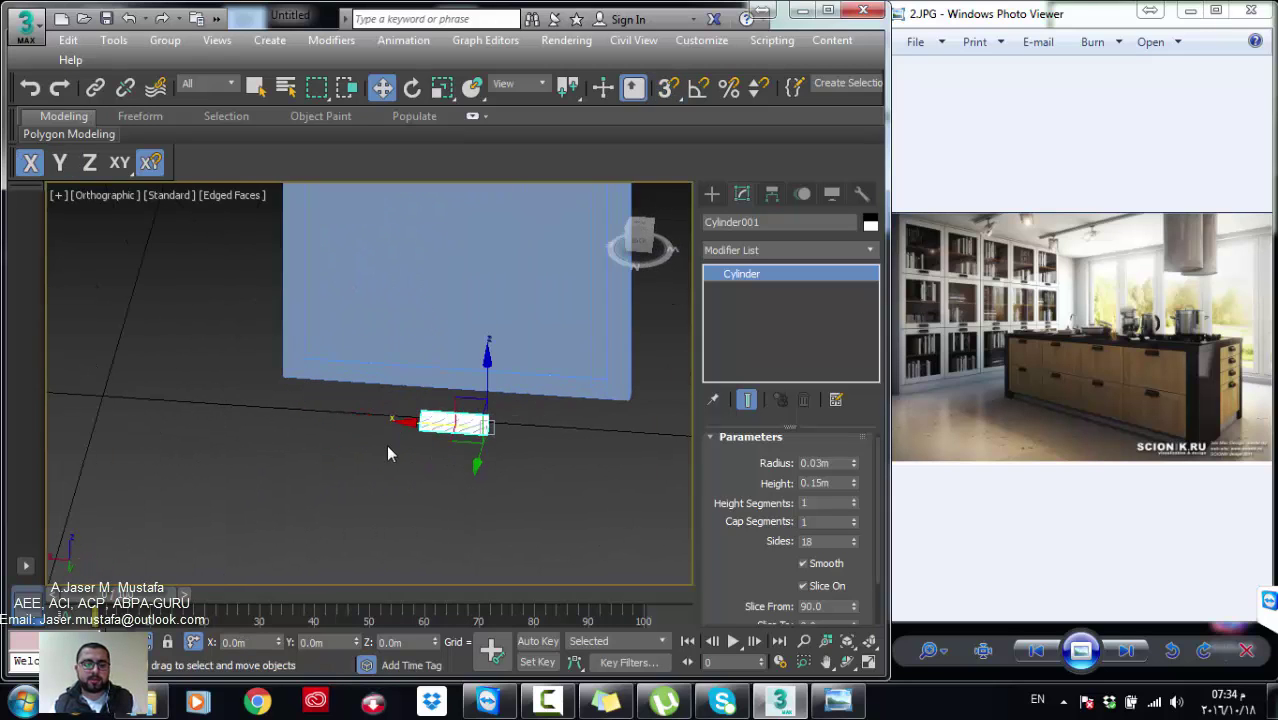
key(f)
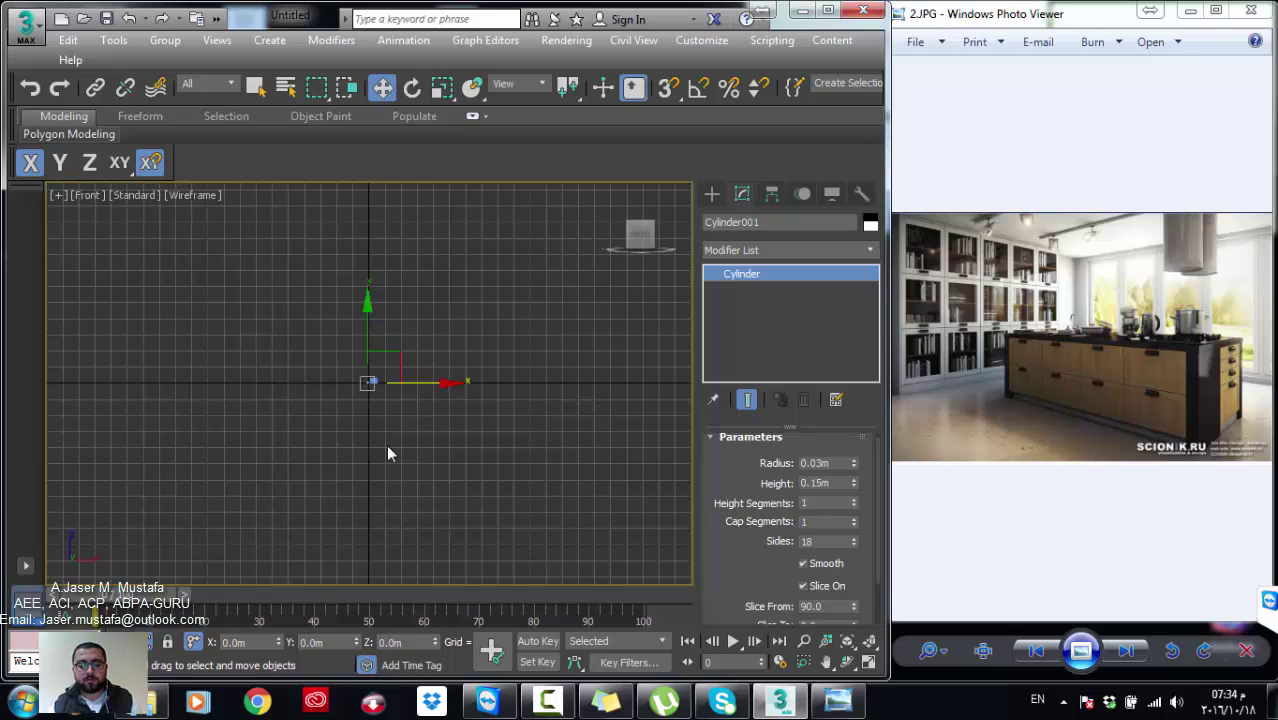
key(k)
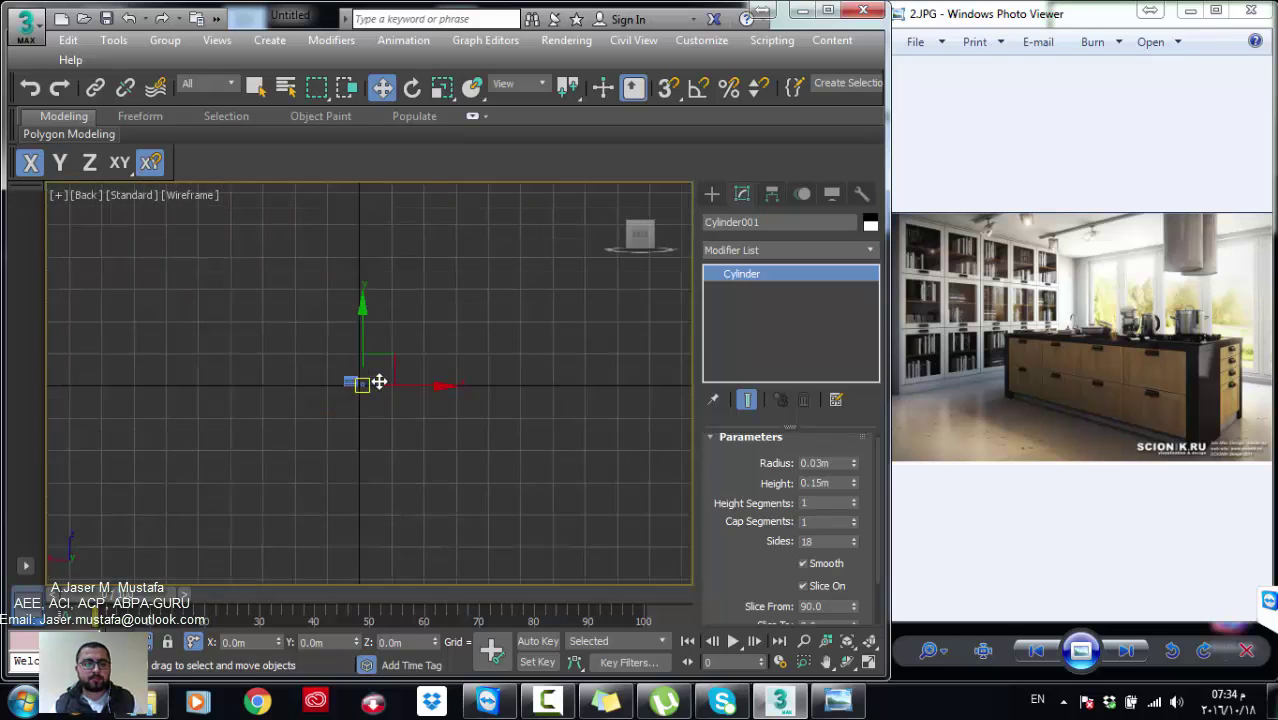
scroll(373, 385, up, 5)
scroll(408, 379, up, 2)
scroll(485, 350, up, 2)
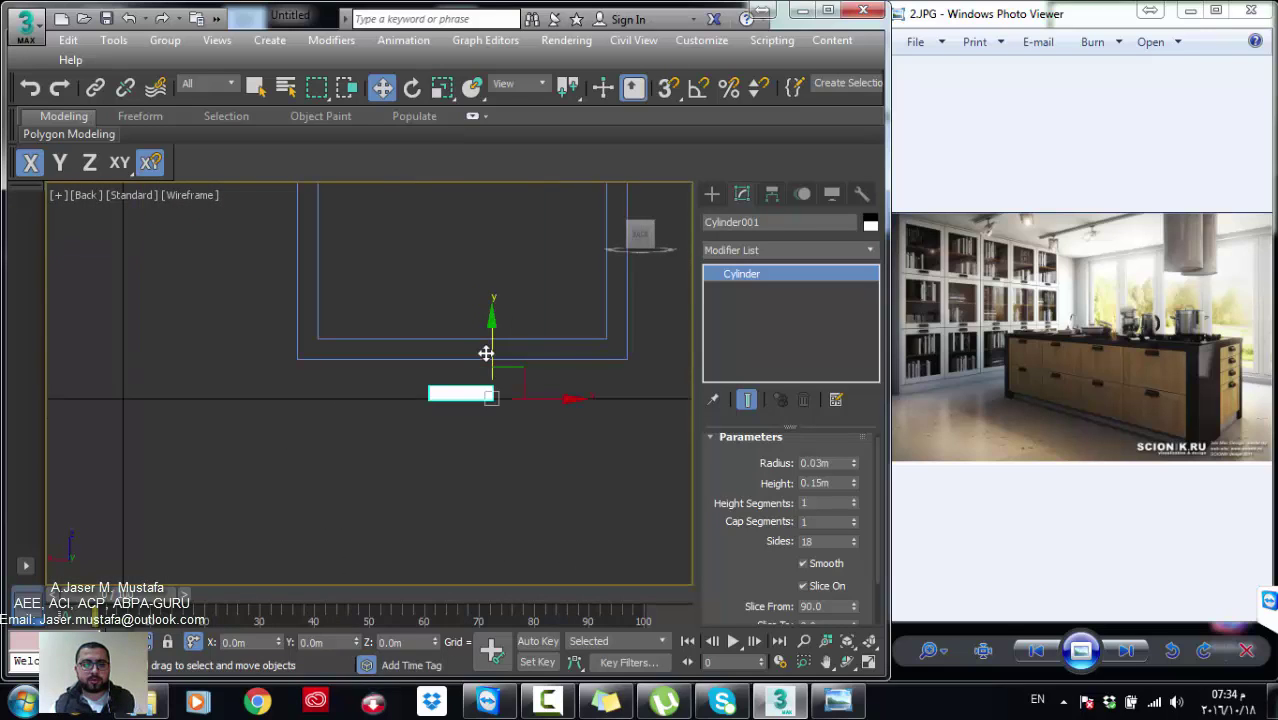
scroll(499, 362, up, 2)
drag(499, 362, 499, 277)
Step: Box-select the door frame together with the handle
scroll(499, 277, down, 3)
middle_drag(499, 277, 403, 428)
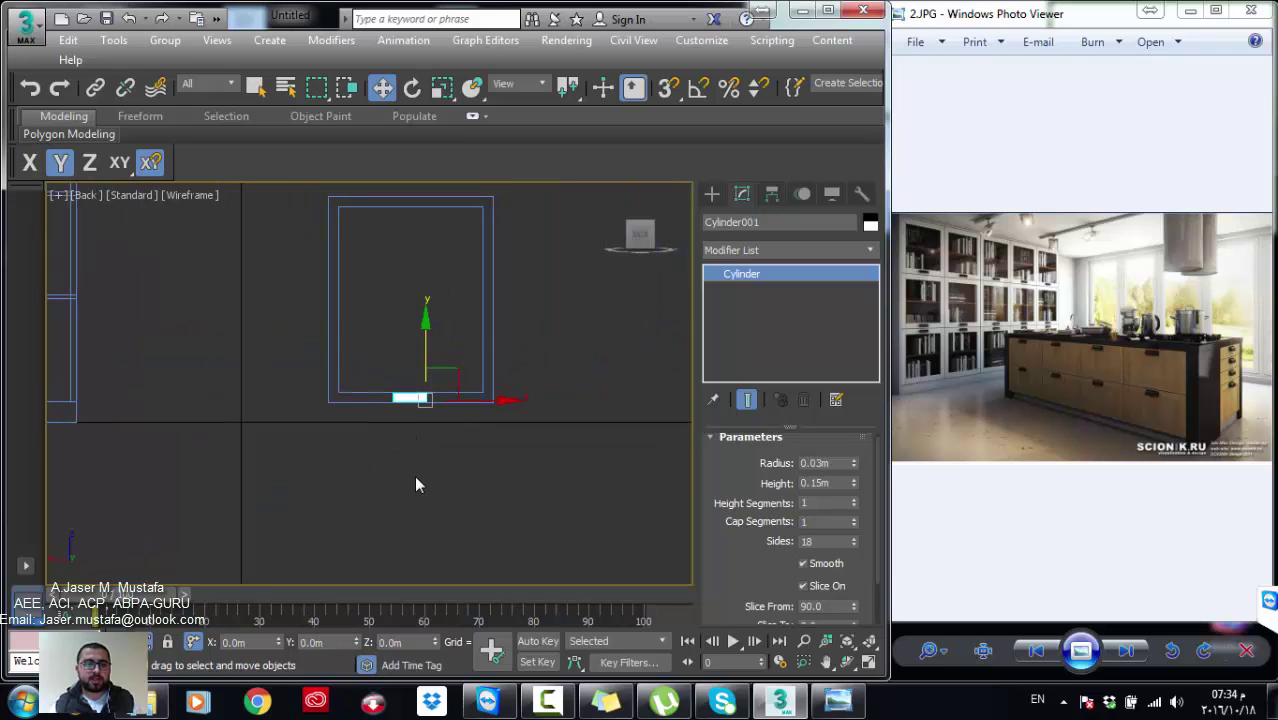
scroll(394, 462, down, 2)
drag(324, 485, 514, 245)
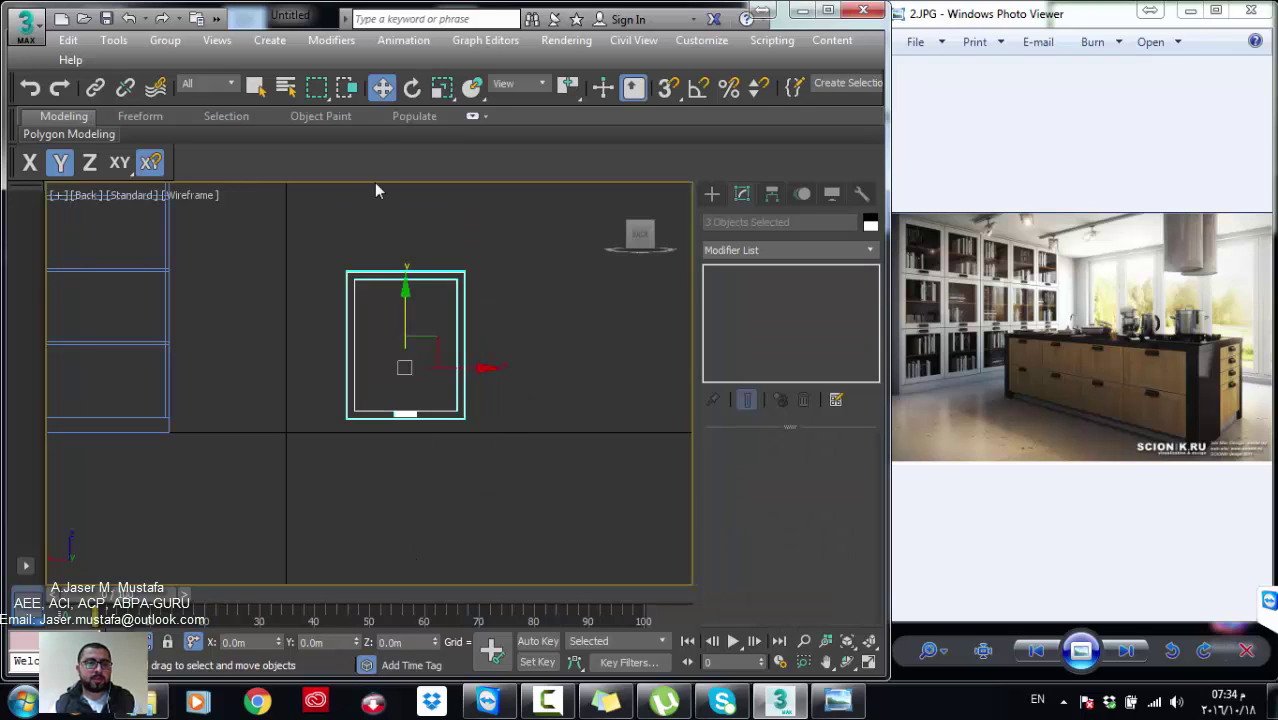
Step: Group the selected panel, frame and handle under the name 'cupboard door'
click(165, 40)
click(180, 62)
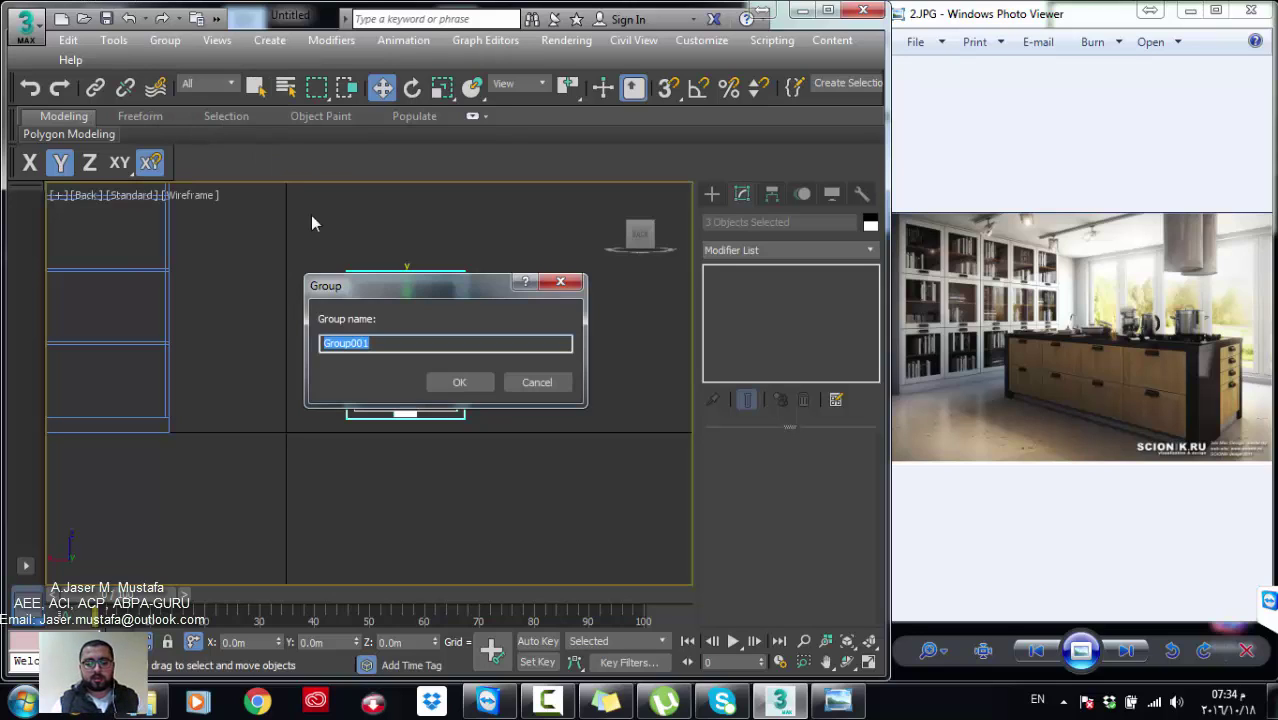
text(c)
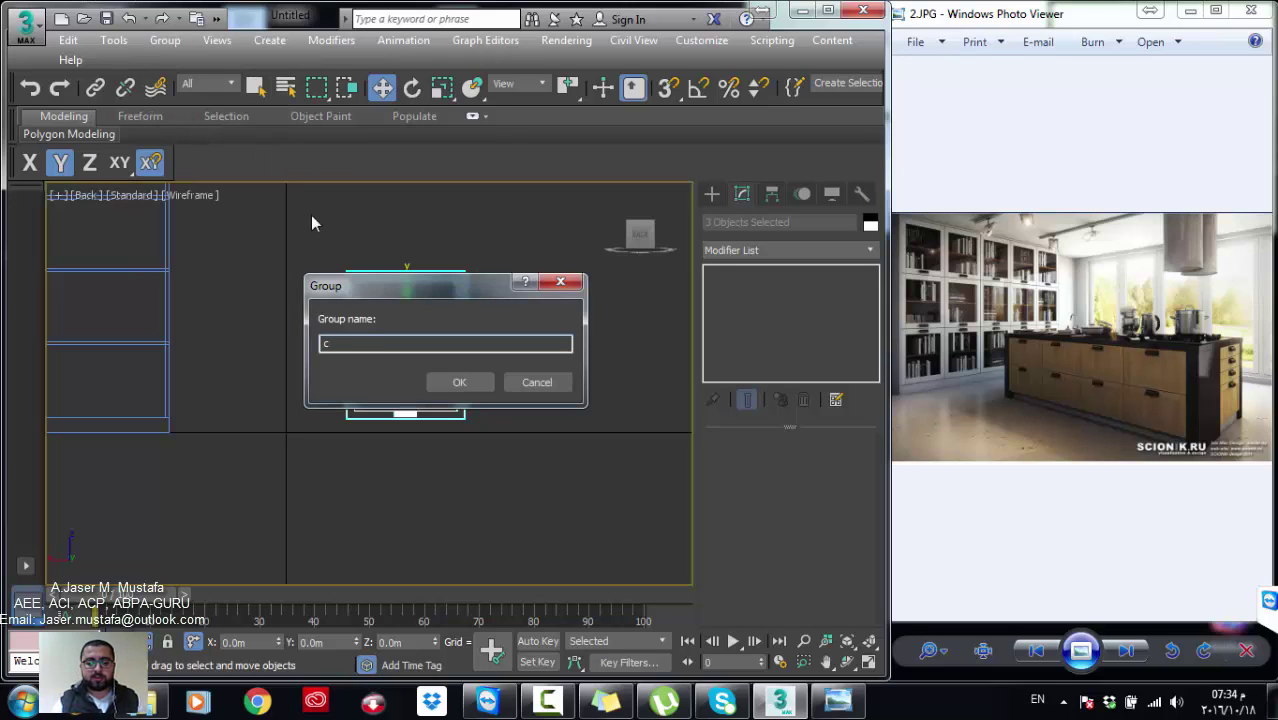
text(upboar )
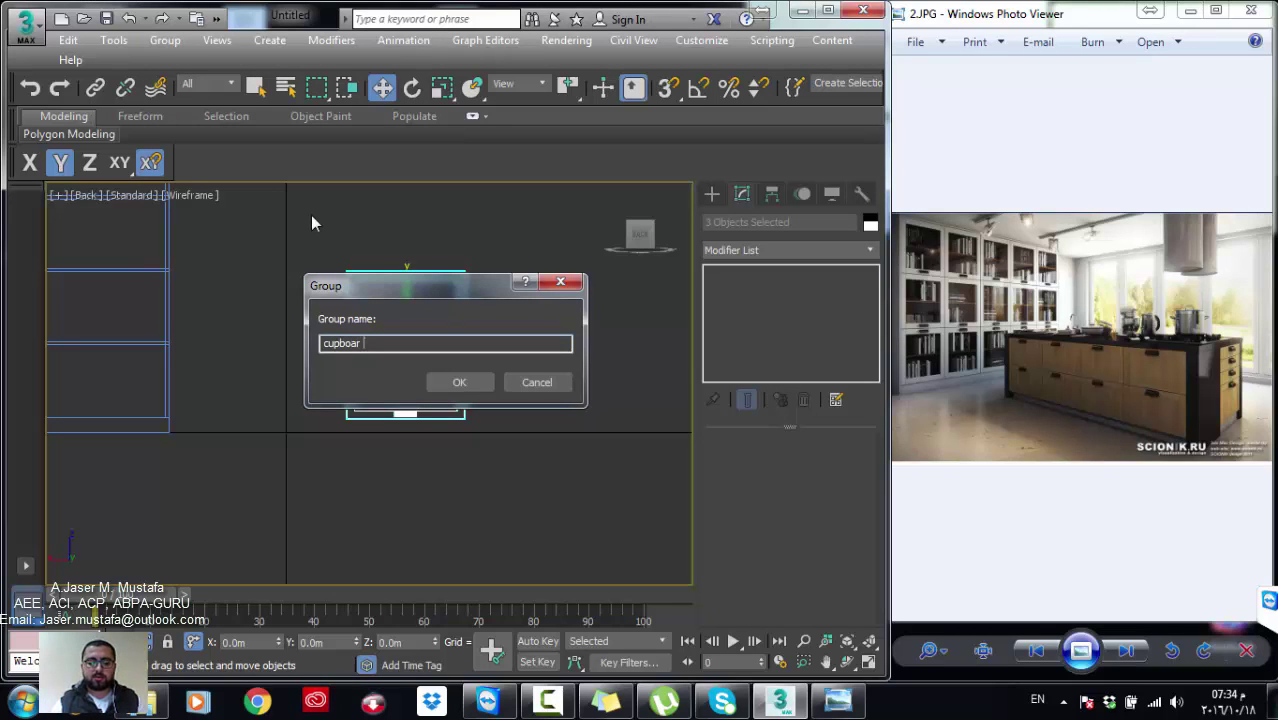
text(door)
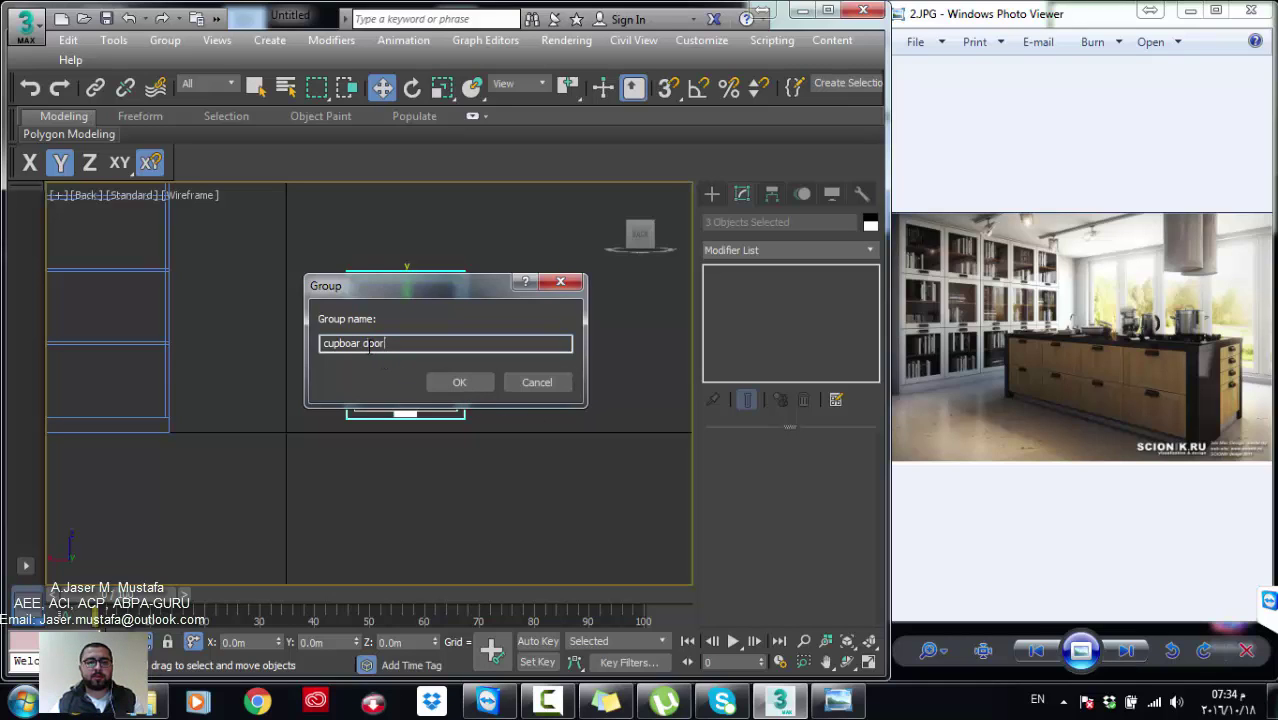
text(d)
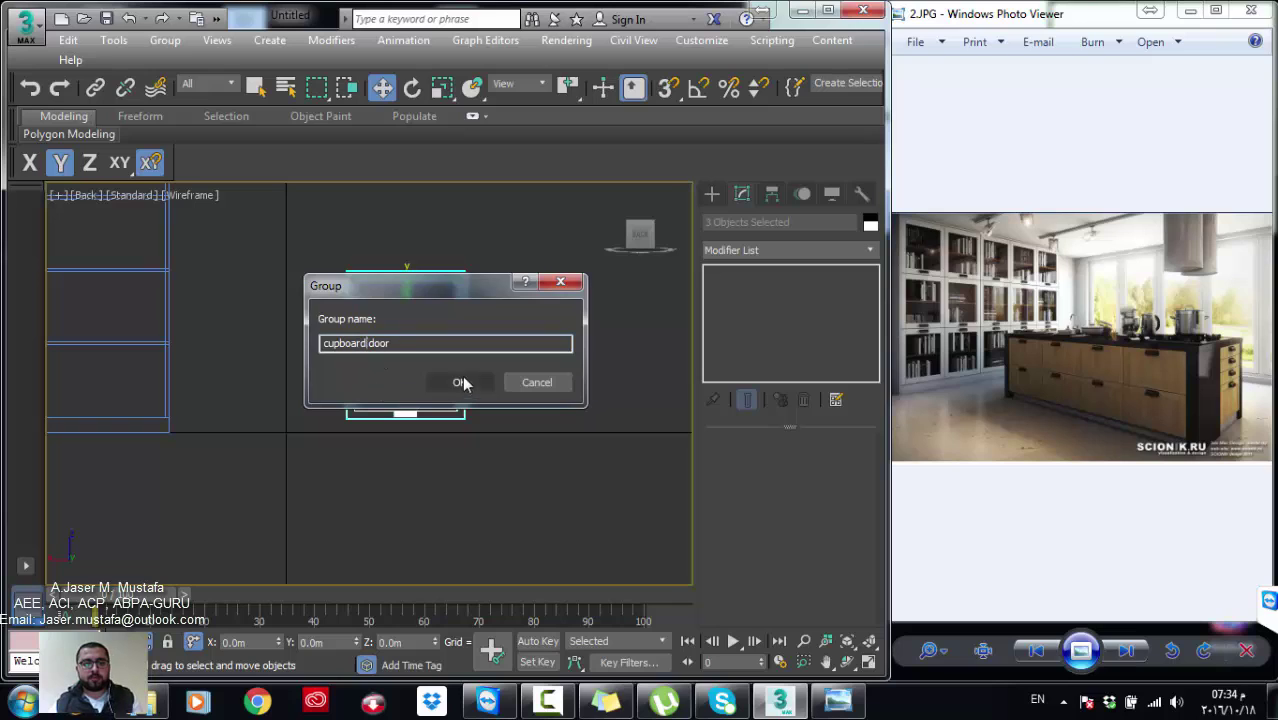
click(460, 380)
Step: Lock the selection and snap the cupboard door right against the cupboard's edge
drag(527, 364, 298, 364)
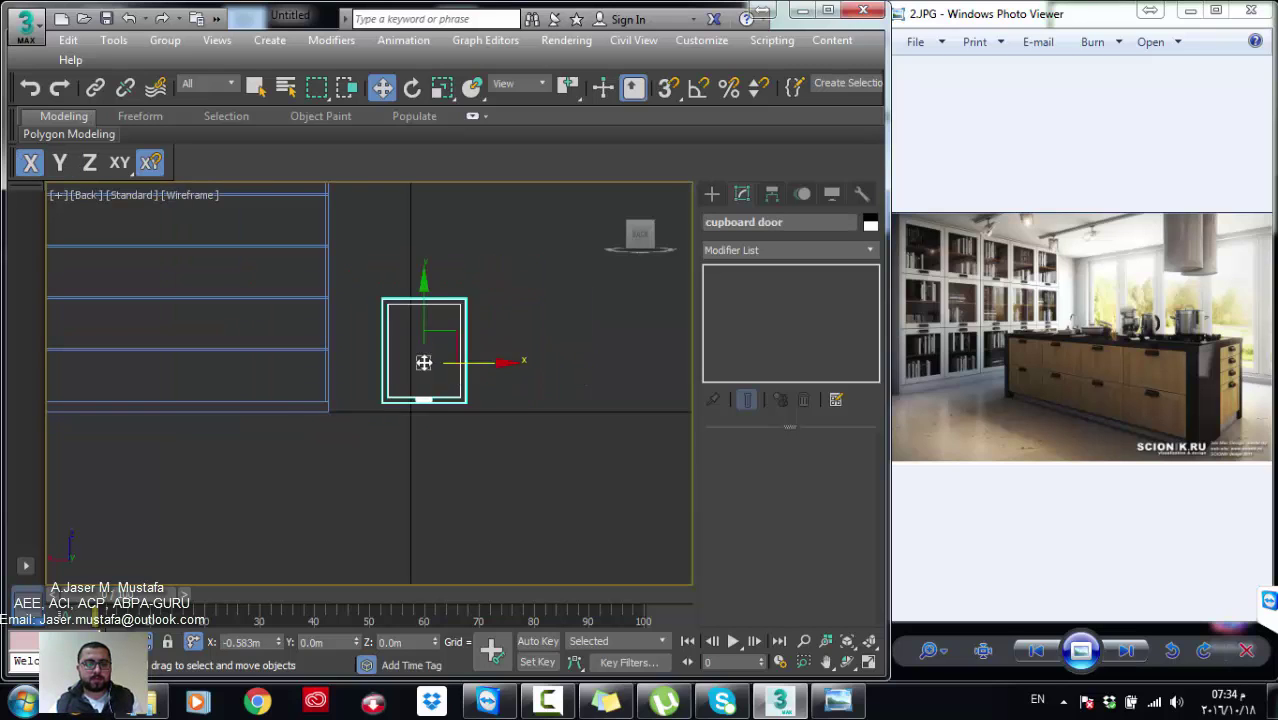
scroll(300, 448, up, 5)
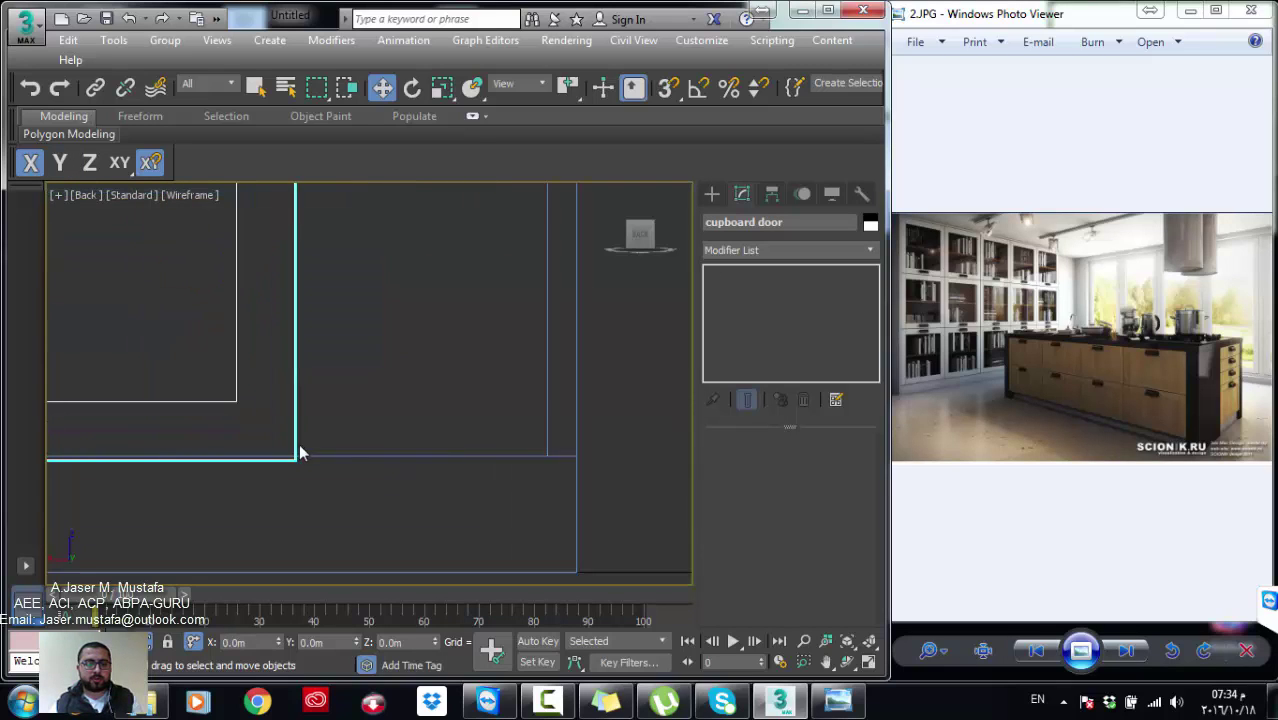
scroll(304, 452, up, 3)
key(space)
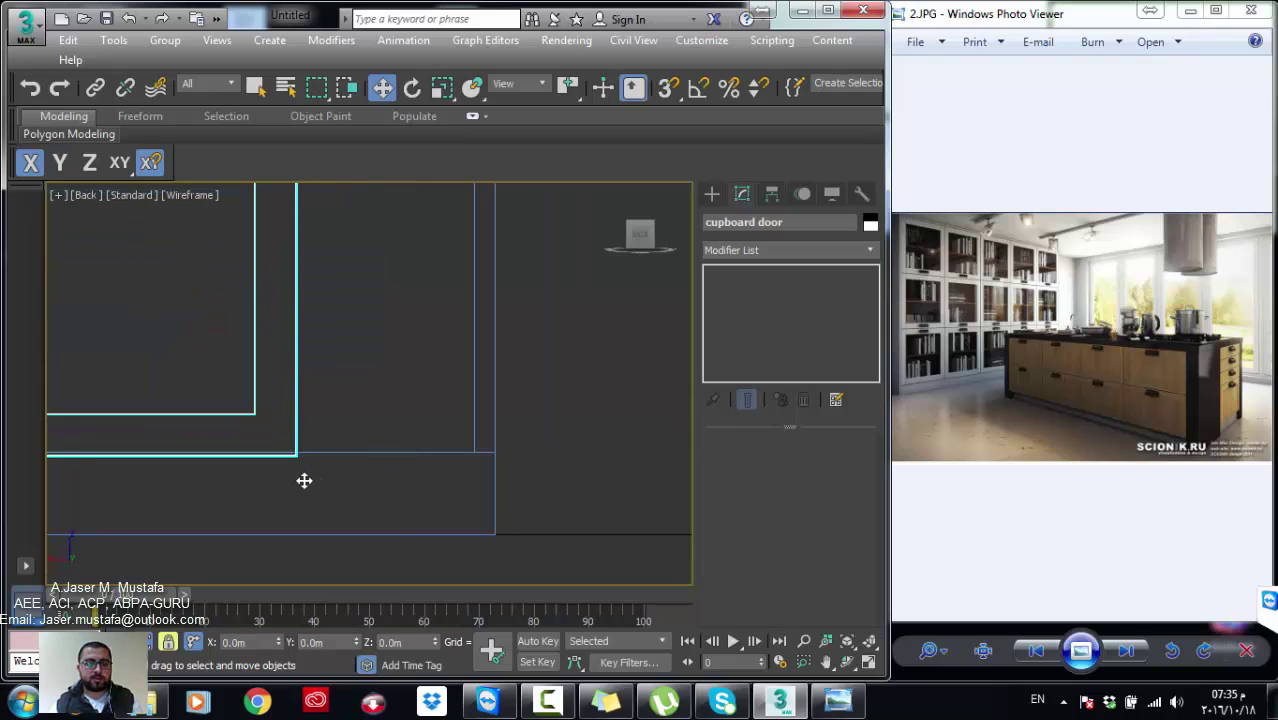
middle_drag(297, 460, 308, 459)
key(s)
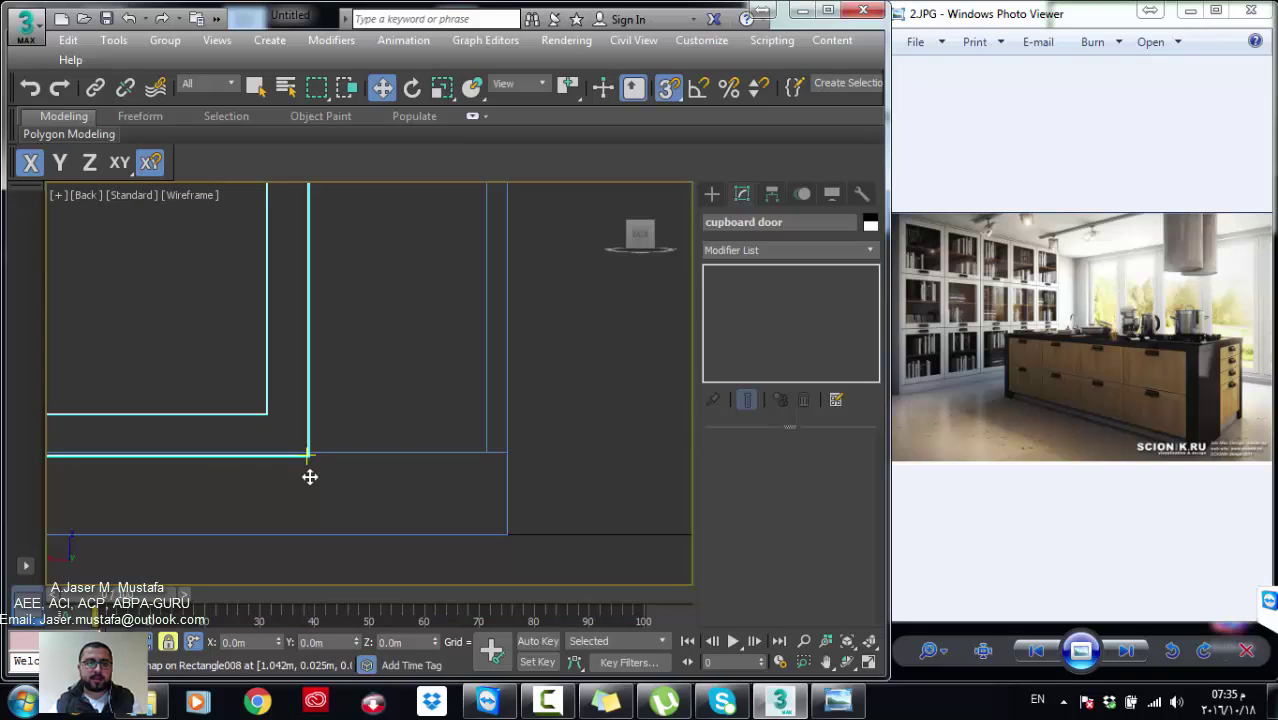
drag(308, 463, 484, 452)
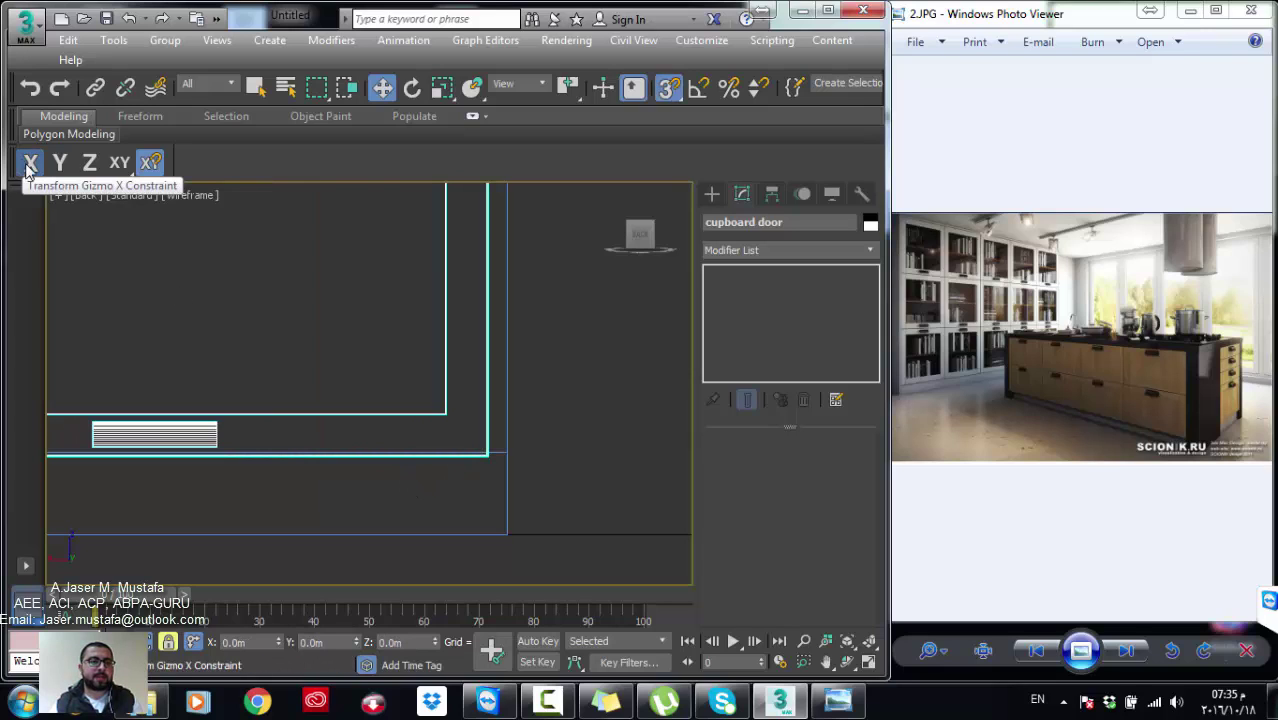
Step: Free movement to X and Y and snap the door onto the cupboard's bottom corner
click(120, 162)
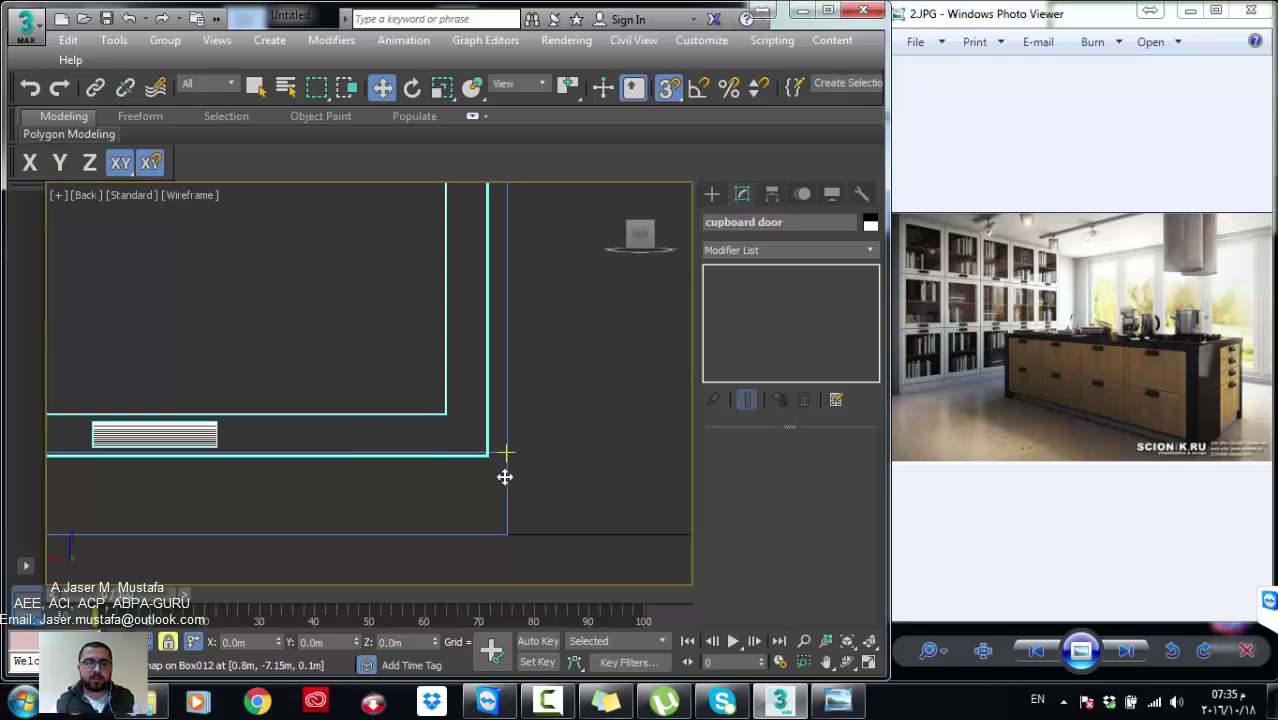
scroll(489, 469, down, 2)
scroll(451, 474, down, 4)
mouse_move(379, 457)
alt+middle_down()
mouse_move(374, 479)
mouse_move(432, 490)
mouse_move(297, 516)
mouse_move(274, 551)
mouse_move(244, 551)
alt+middle_up()
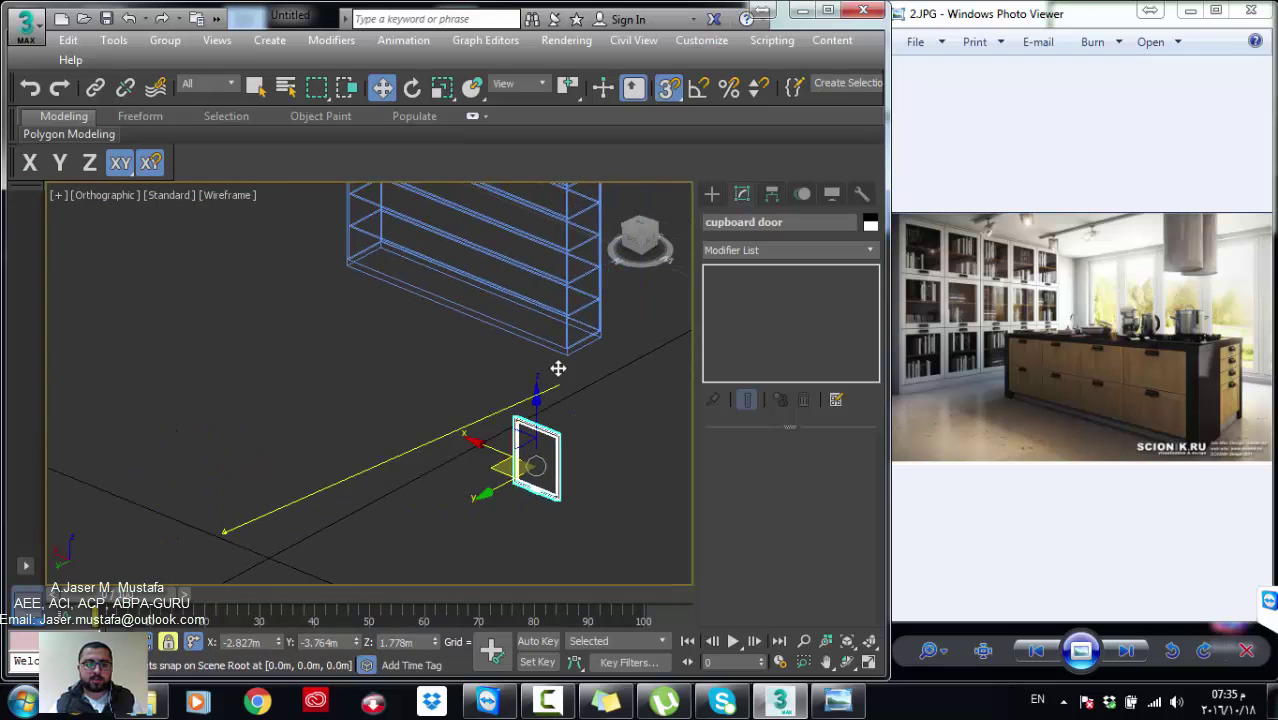
drag(245, 543, 556, 342)
scroll(556, 342, up, 5)
scroll(459, 414, up, 2)
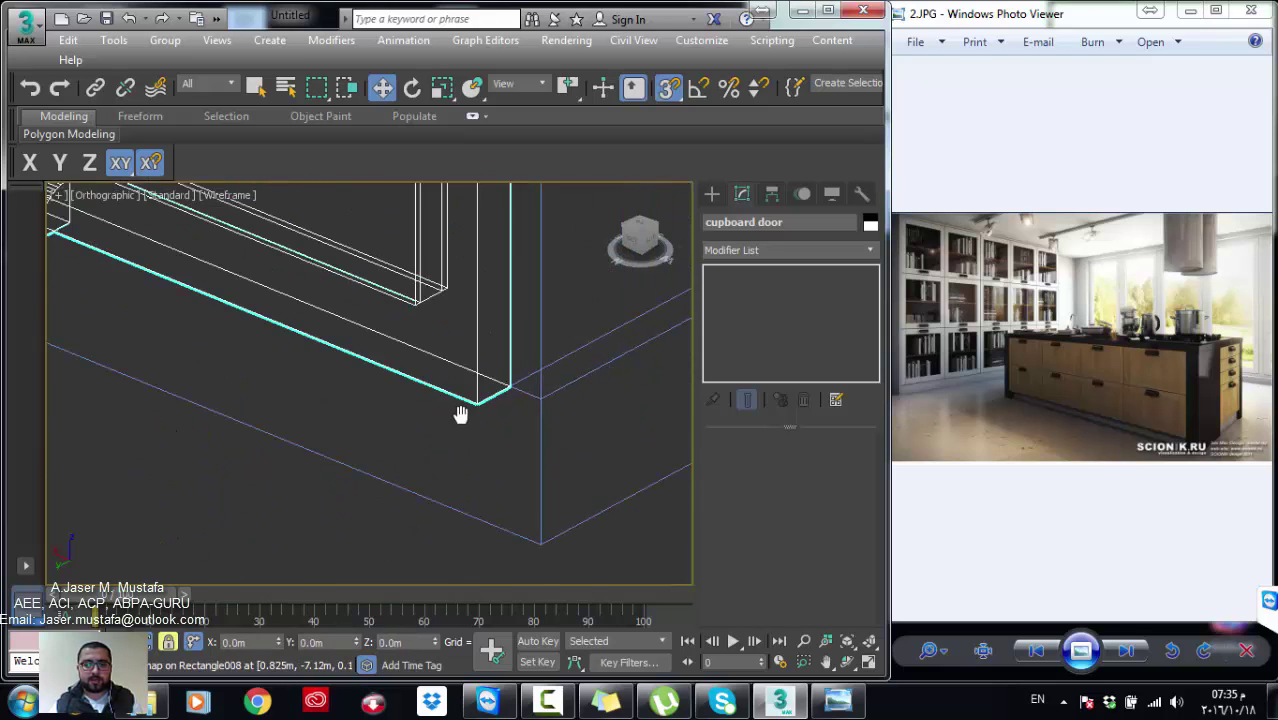
scroll(476, 416, up, 1)
scroll(465, 414, up, 1)
scroll(500, 388, up, 1)
scroll(470, 415, down, 3)
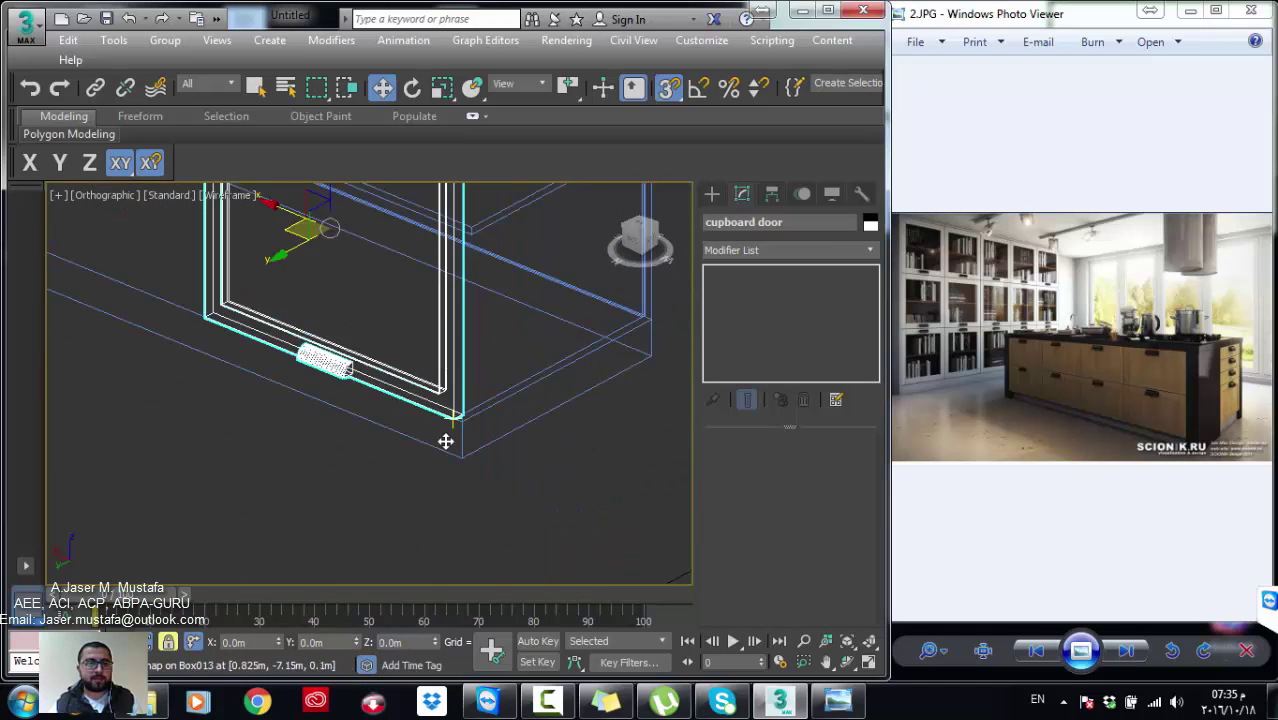
scroll(430, 470, down, 2)
Step: Switch to shaded display and Shift-drag the locked door along the front to clone it
key(F3)
scroll(419, 440, down, 1)
alt+middle_drag(419, 440, 462, 437)
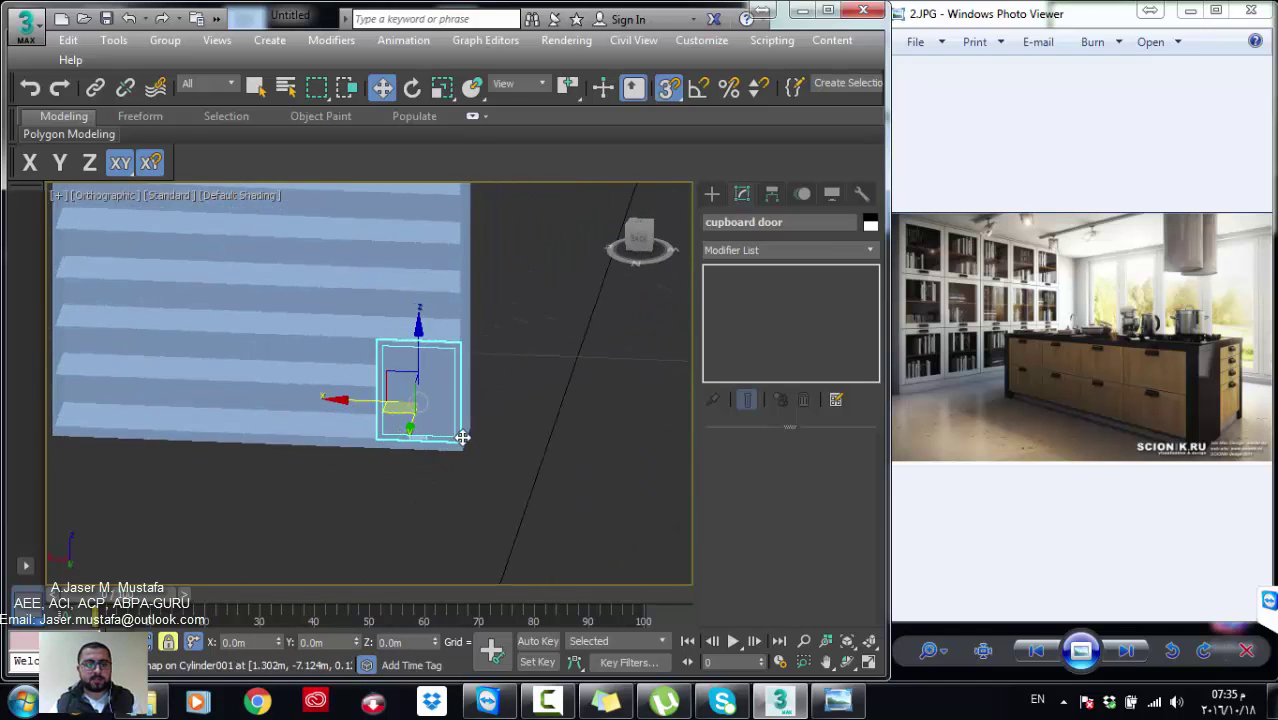
scroll(442, 442, up, 1)
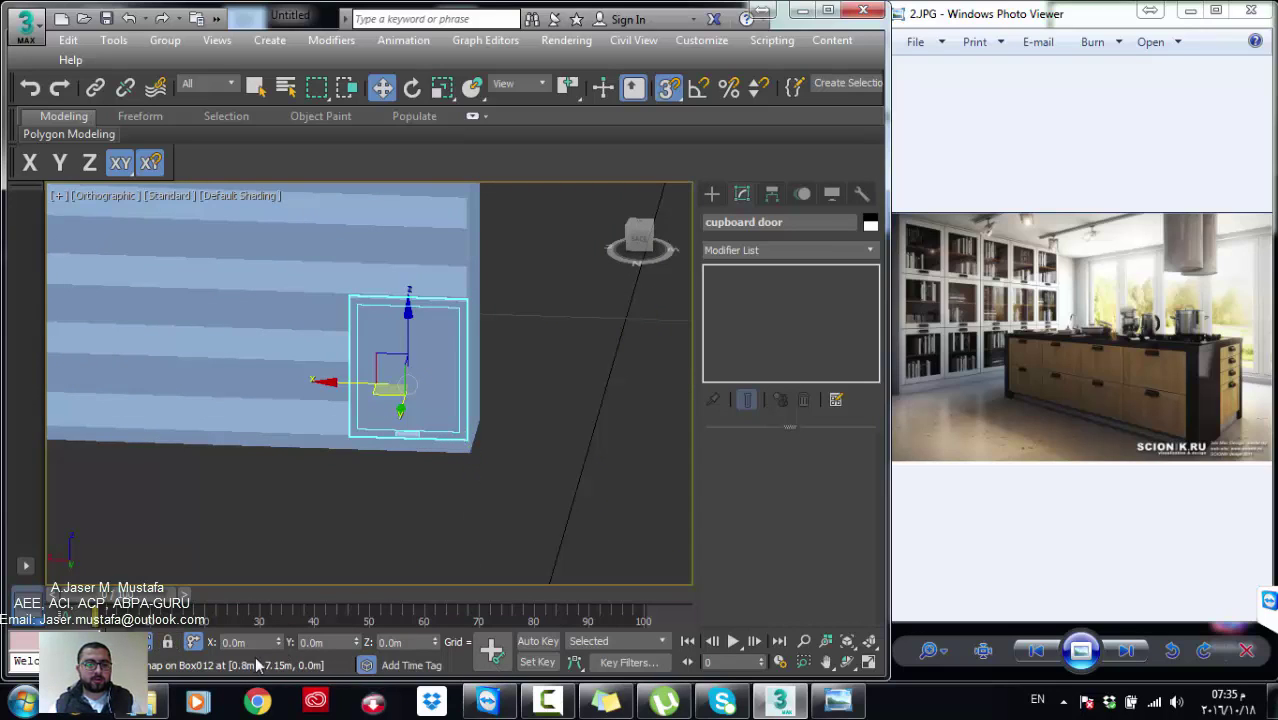
click(167, 641)
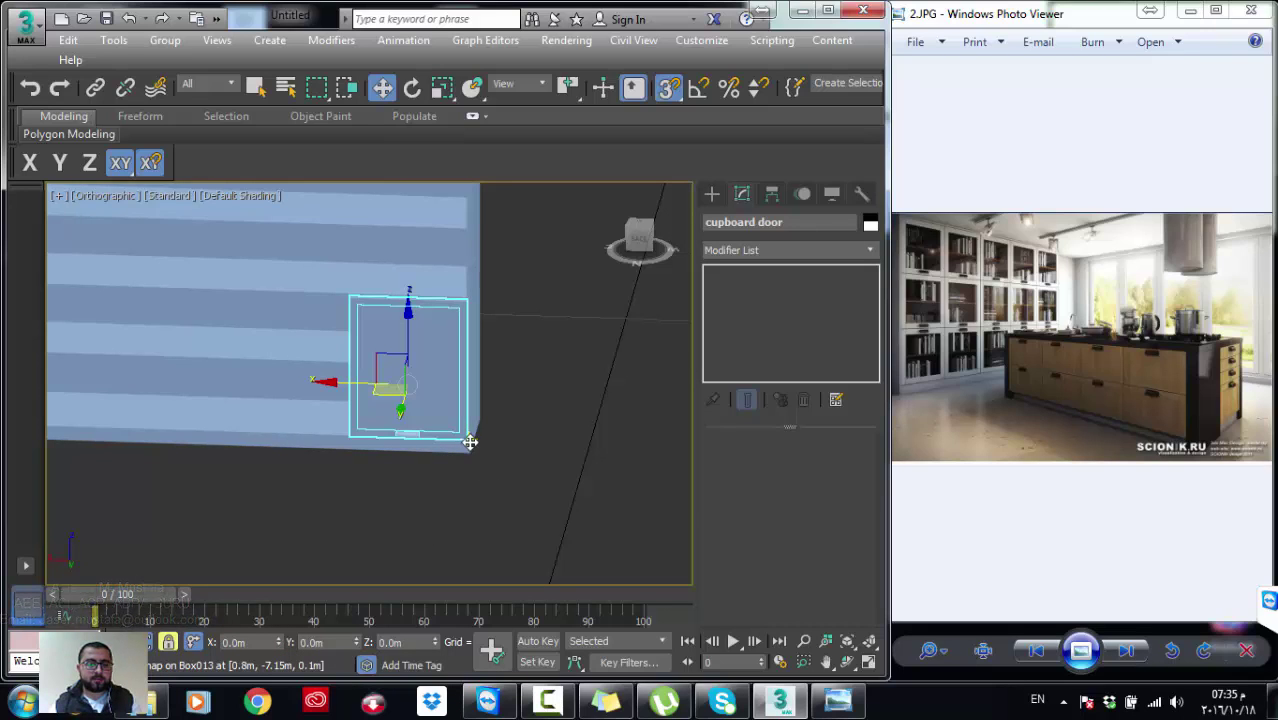
shift+drag(468, 441, 348, 441)
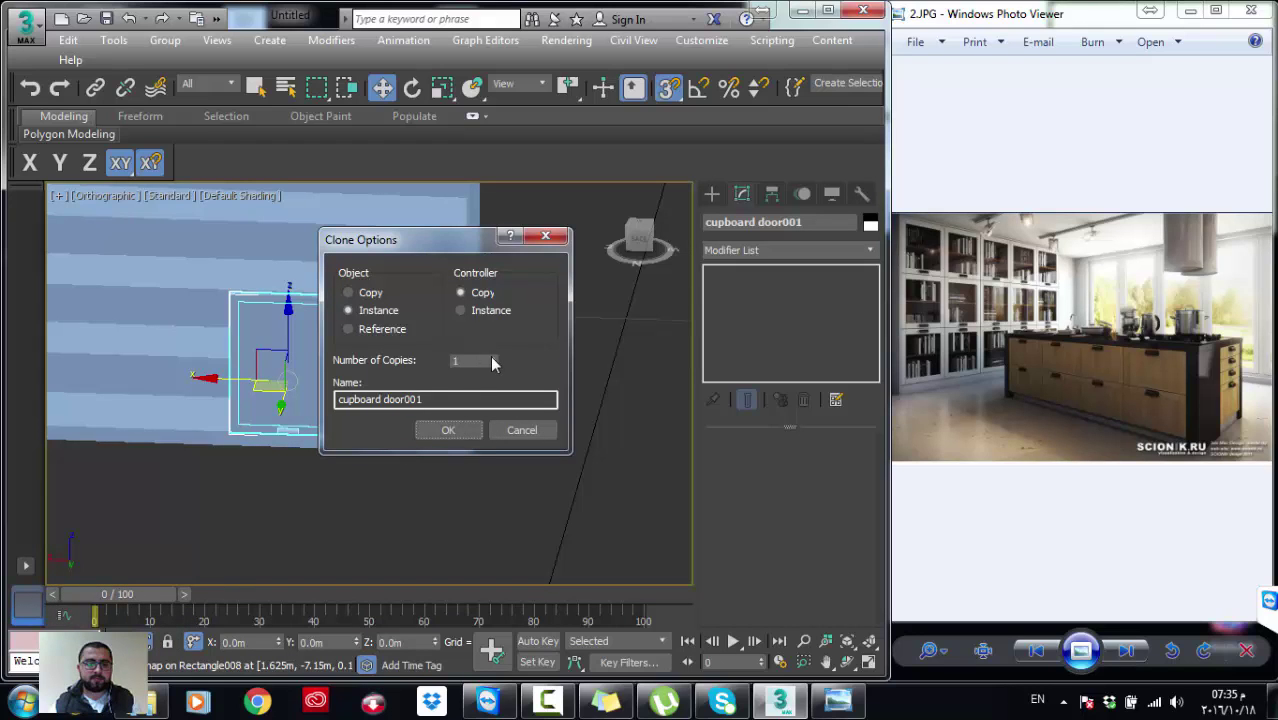
Step: Confirm Clone Options to create the instanced copy 'cupboard door001'
click(448, 430)
scroll(345, 428, down, 2)
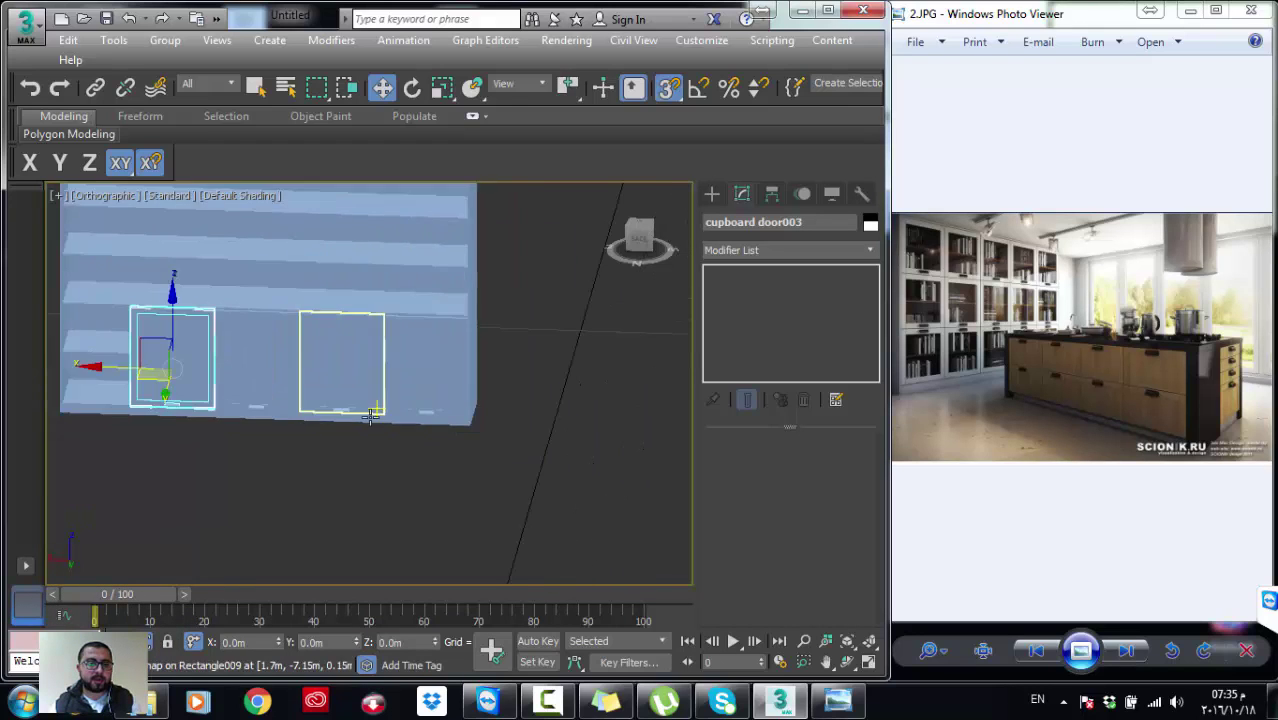
scroll(508, 436, up, 2)
scroll(531, 456, up, 2)
scroll(485, 488, up, 3)
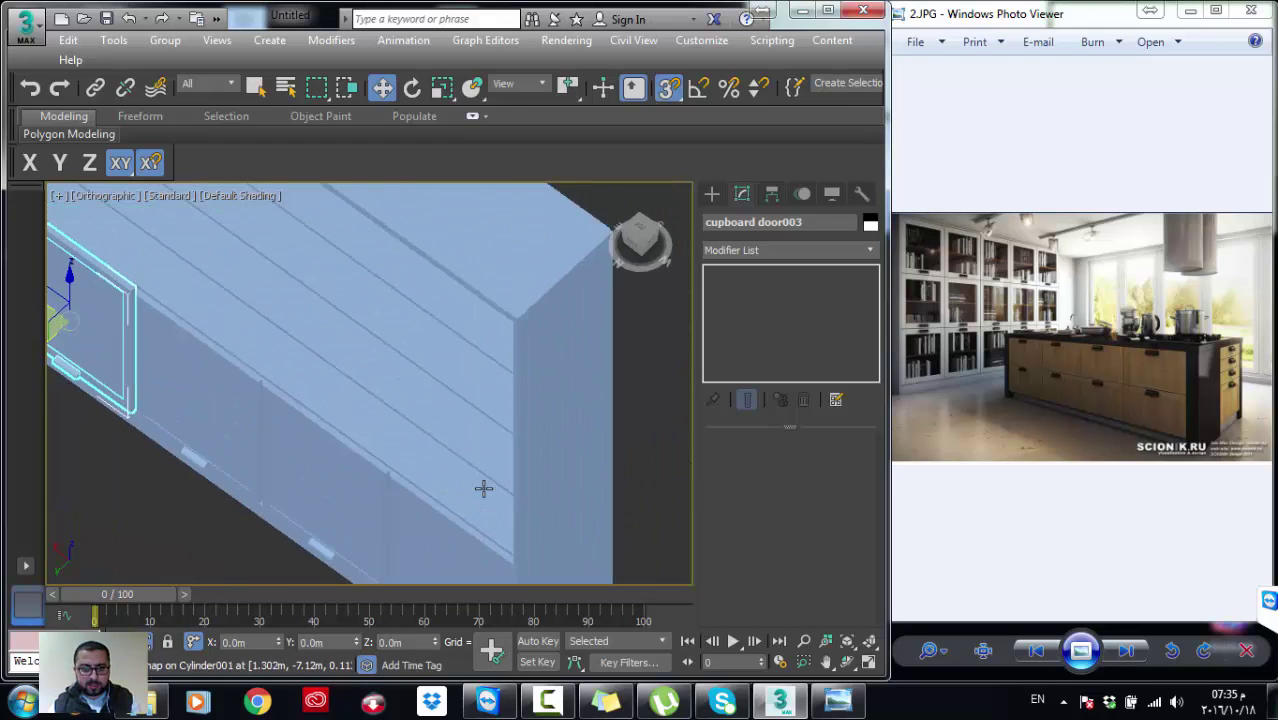
scroll(393, 496, up, 3)
scroll(393, 496, down, 1)
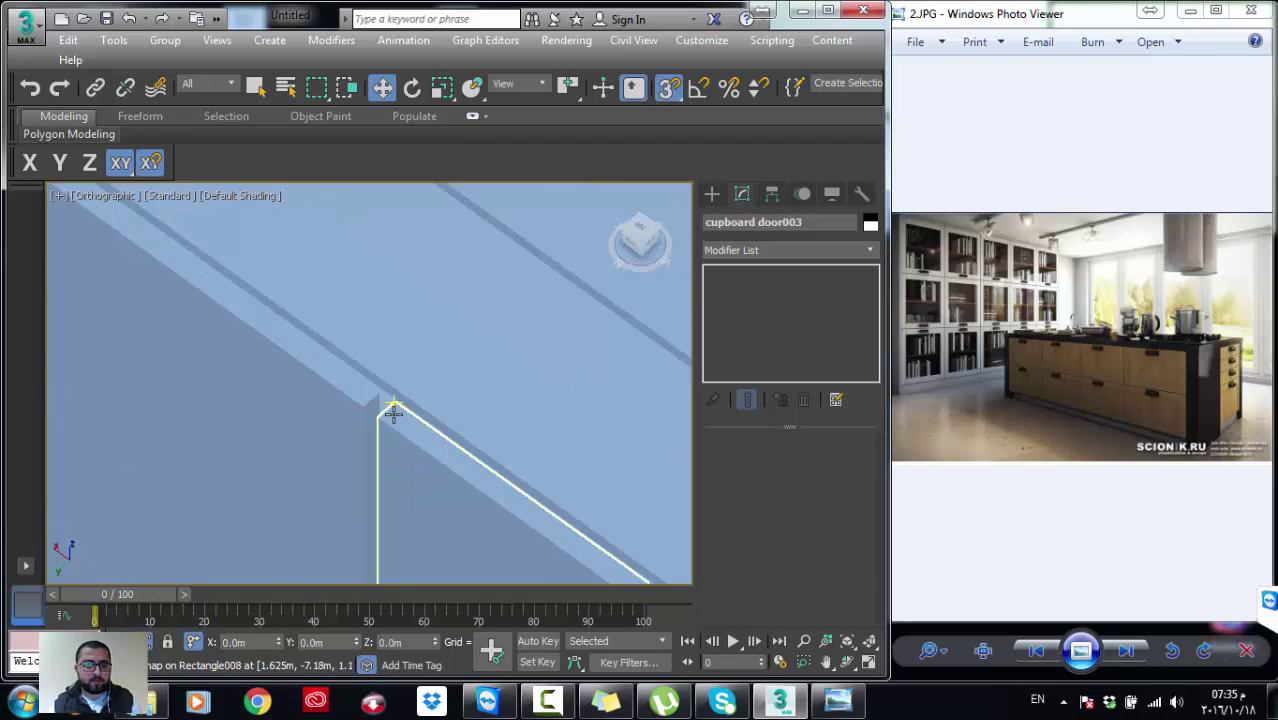
Step: Shift-drag the original door again to add more instanced copies up to 'cupboard door004'
click(433, 451)
key(z)
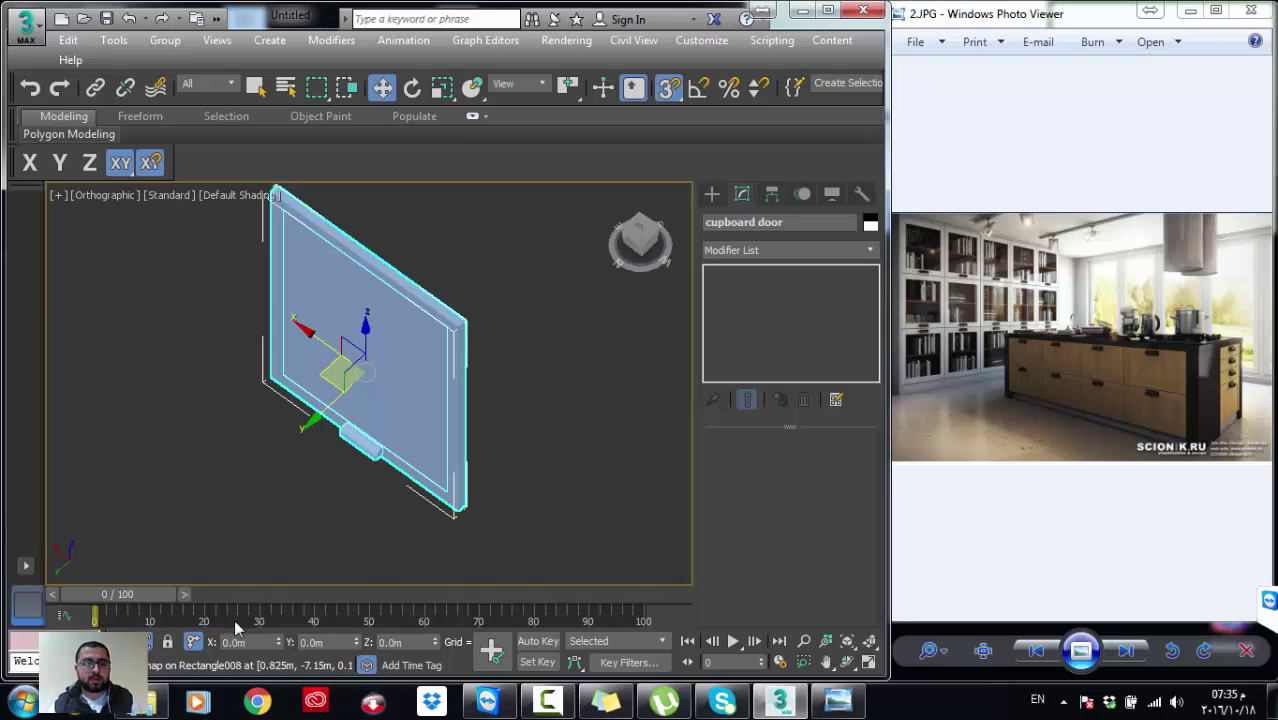
key(space)
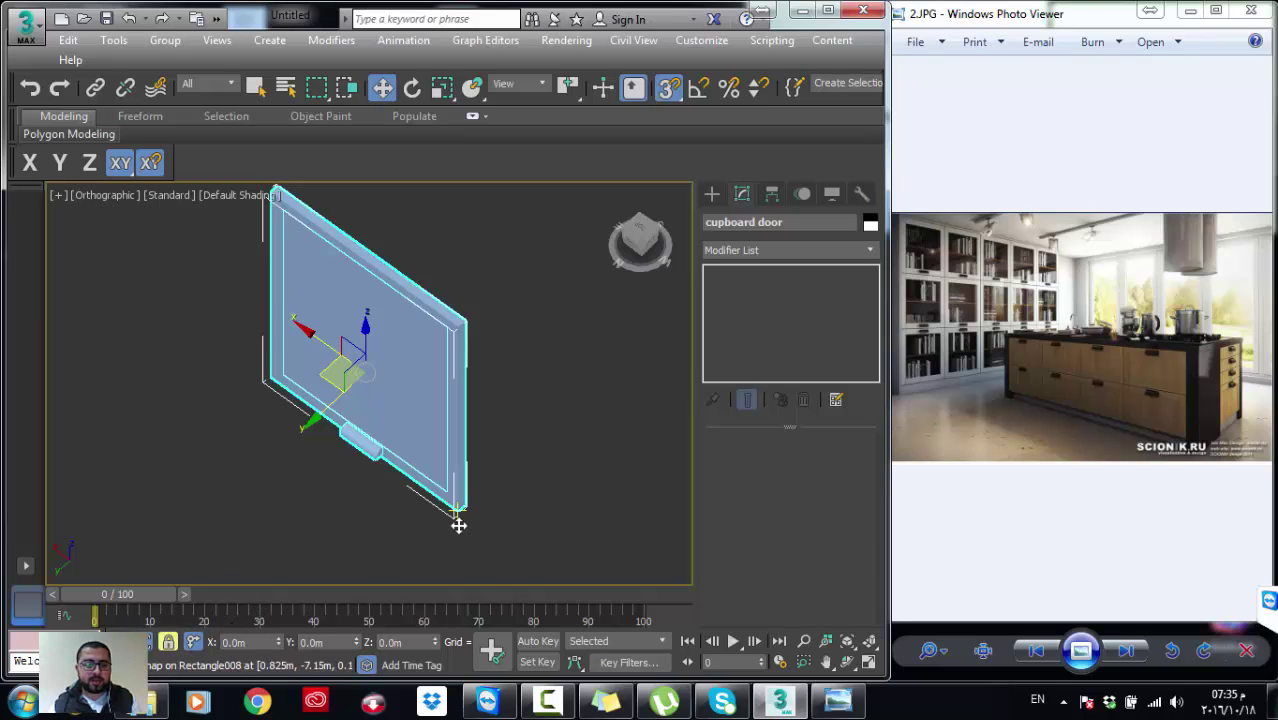
shift+drag(458, 525, 266, 380)
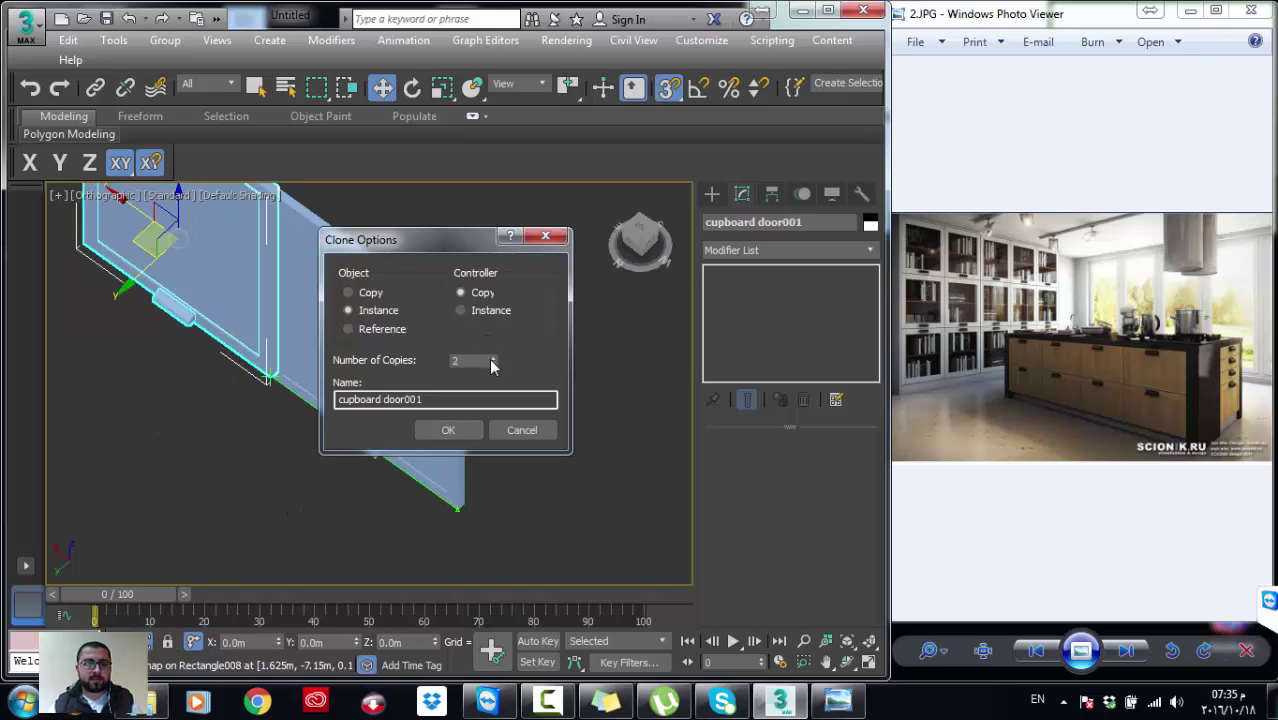
click(453, 431)
Step: Select all five cupboard door groups in the row
scroll(385, 537, up, 3)
scroll(362, 497, down, 3)
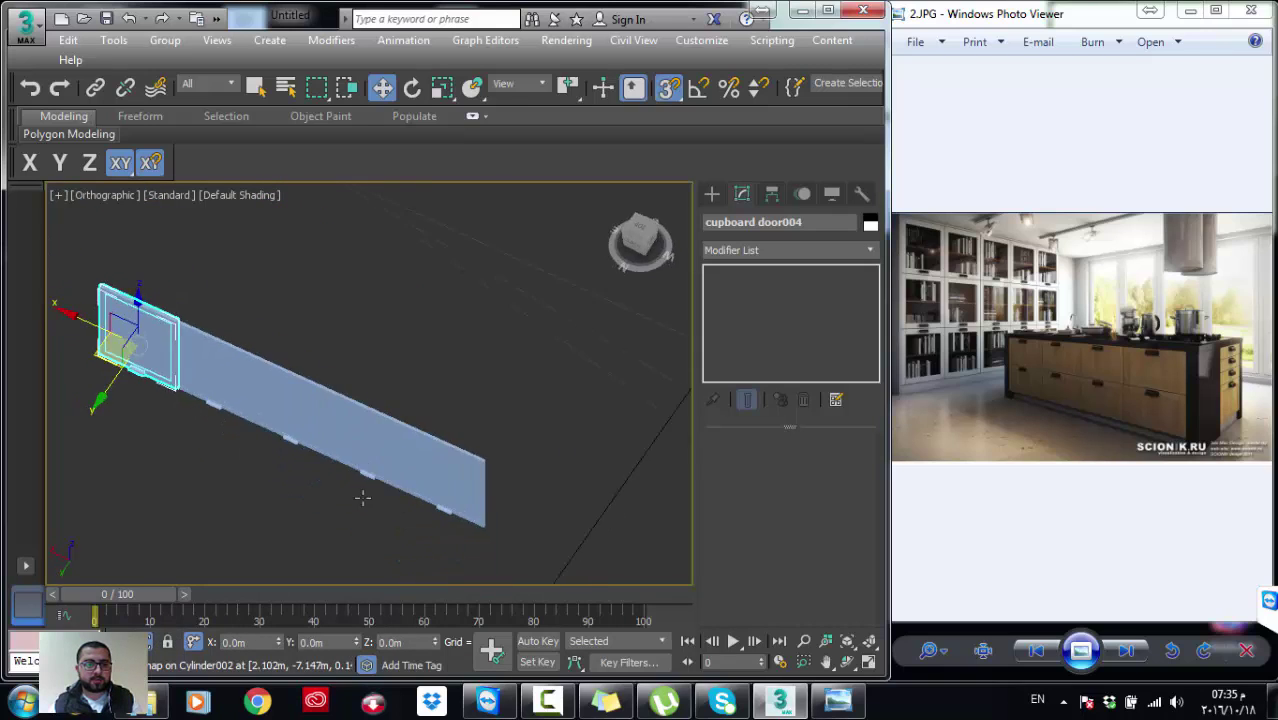
scroll(190, 330, up, 5)
scroll(188, 320, down, 1)
scroll(222, 344, down, 2)
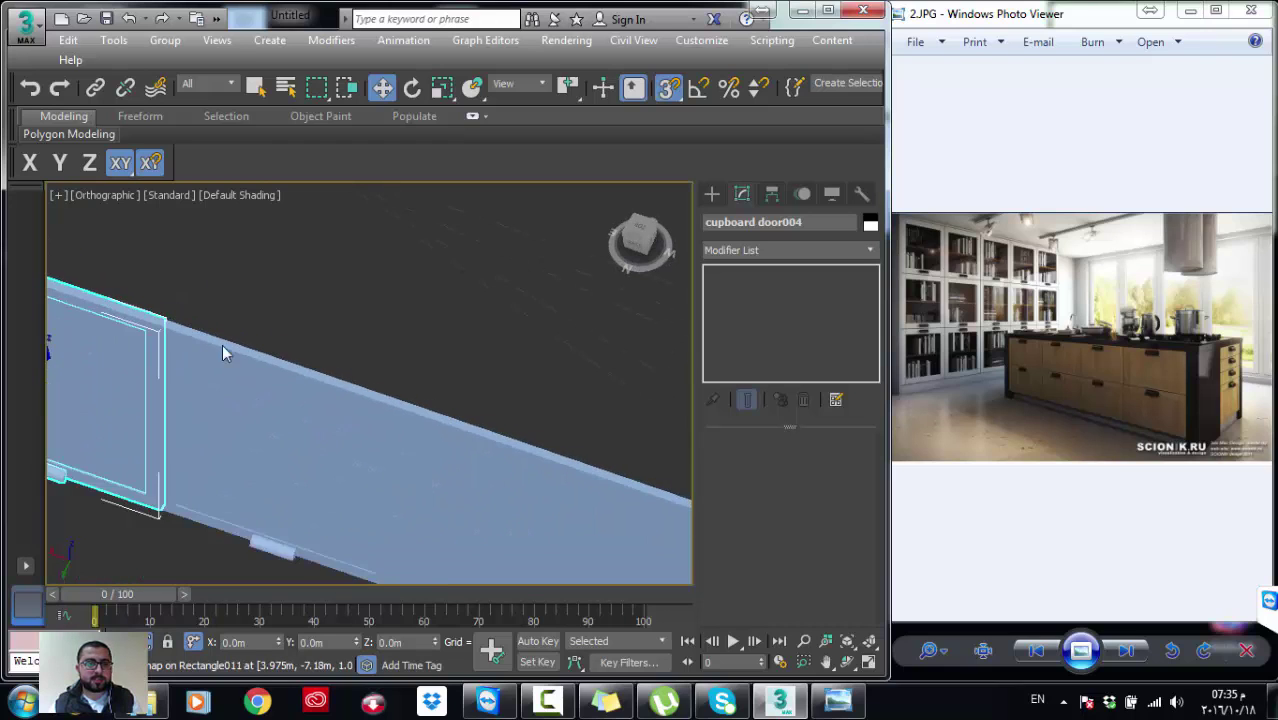
scroll(260, 330, down, 2)
scroll(300, 310, up, 4)
scroll(290, 298, up, 1)
scroll(325, 325, down, 3)
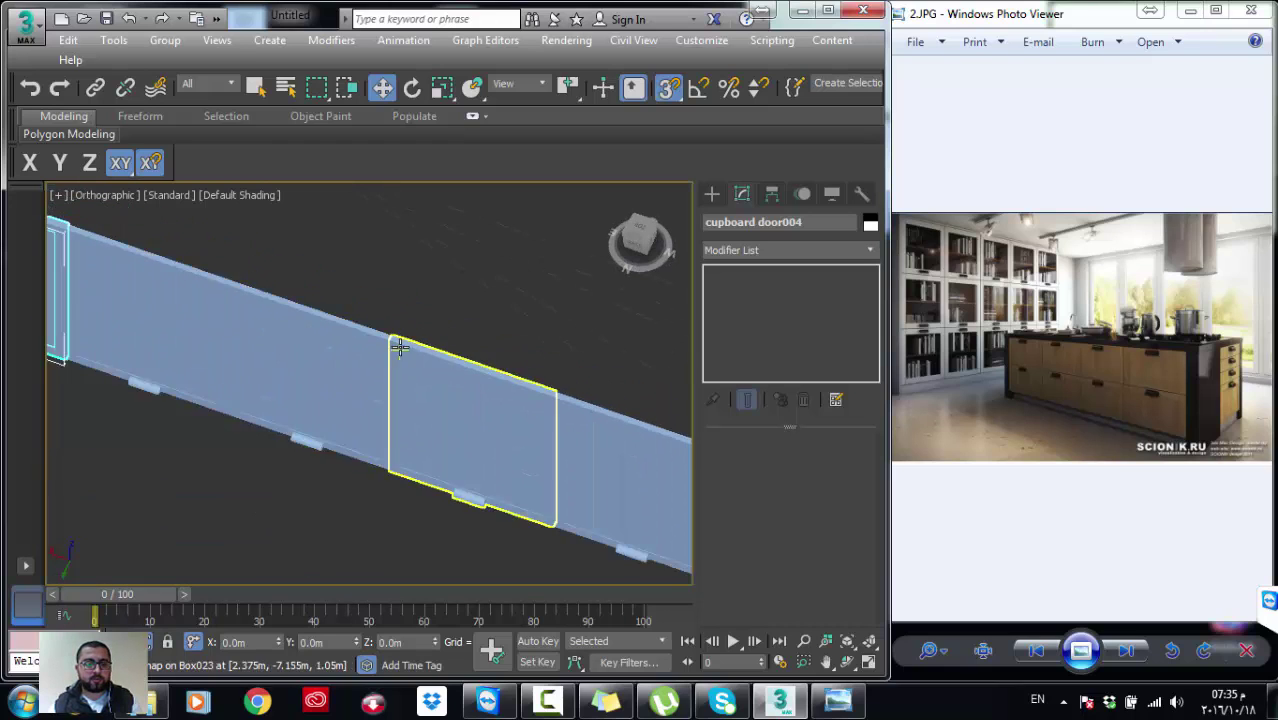
scroll(405, 265, down, 1)
scroll(420, 345, up, 1)
scroll(420, 345, down, 1)
click(470, 360)
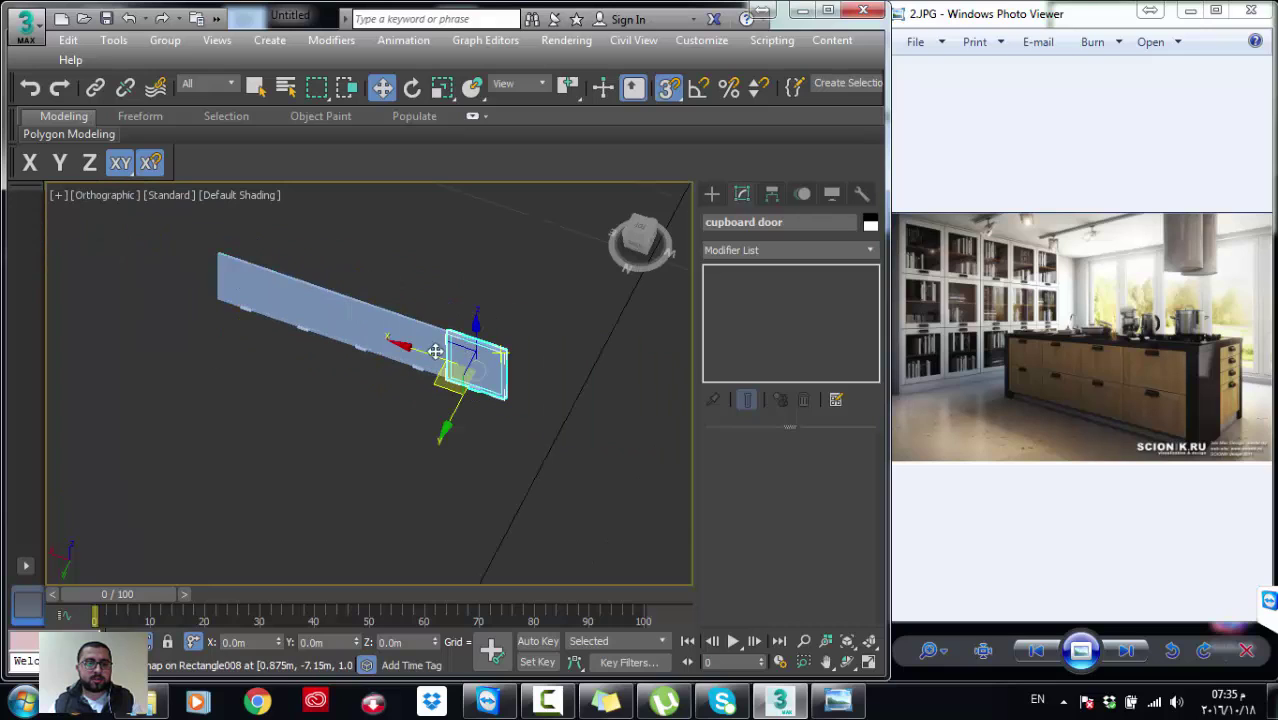
ctrl+click(418, 345)
ctrl+click(354, 325)
ctrl+click(300, 300)
ctrl+click(245, 280)
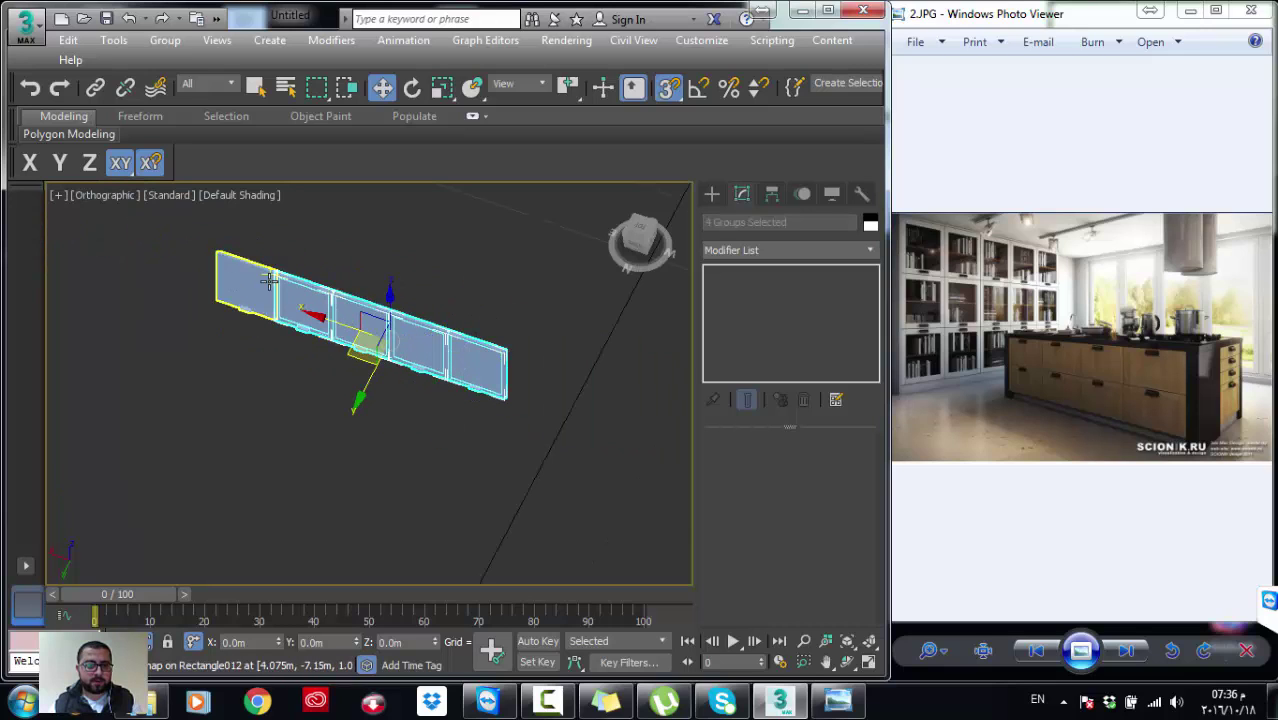
Step: Exit Isolate Selection to show the whole cabinet and switch to the Back view
click(154, 642)
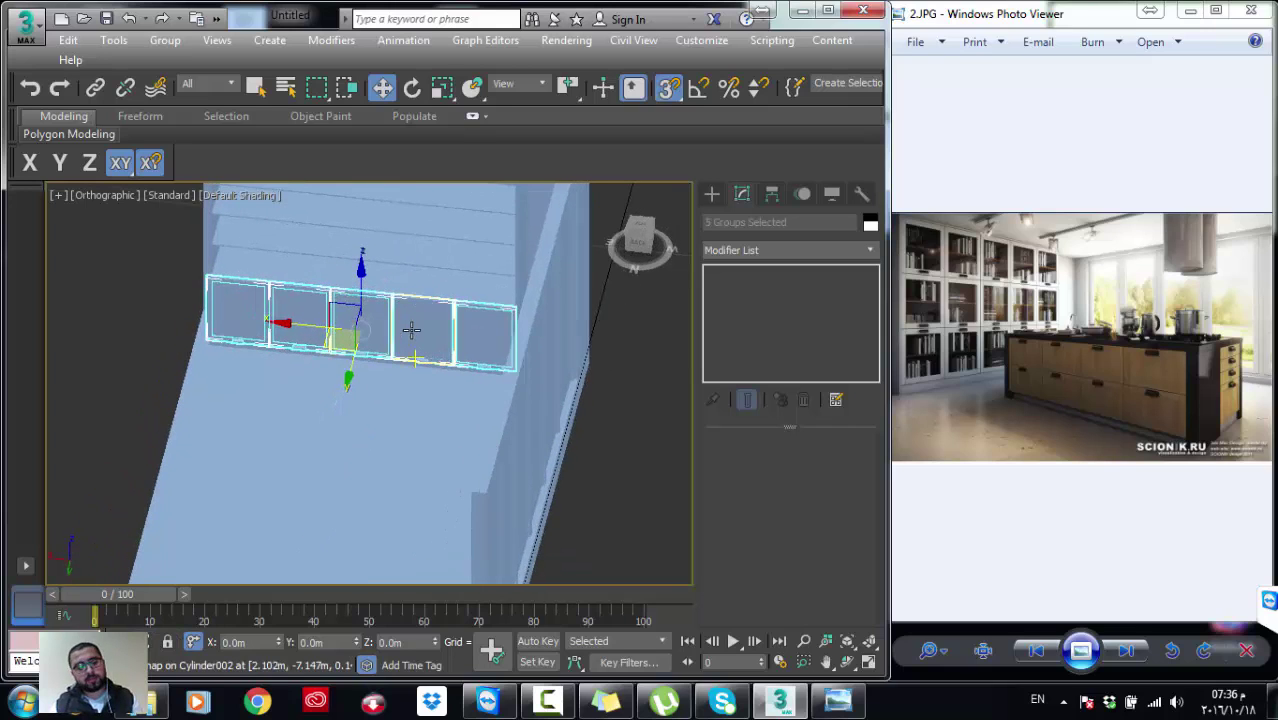
key(v)
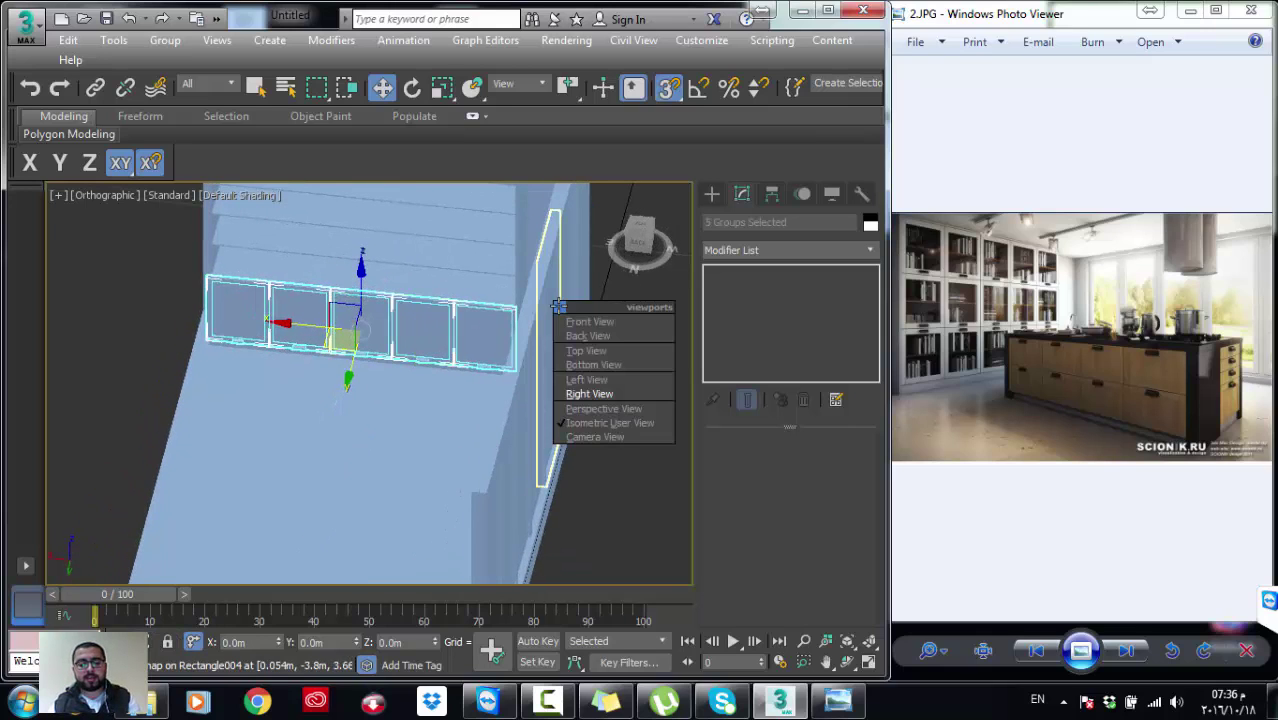
key(k)
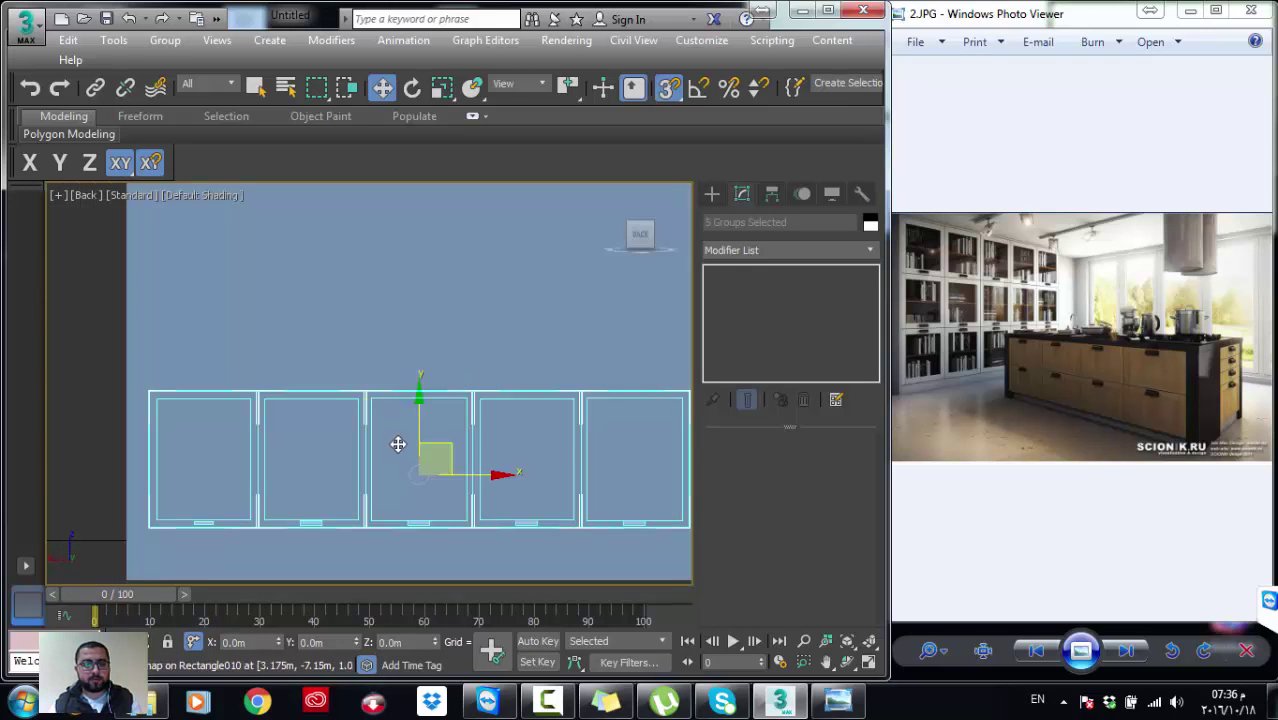
middle_drag(399, 442, 405, 390)
scroll(392, 392, down, 3)
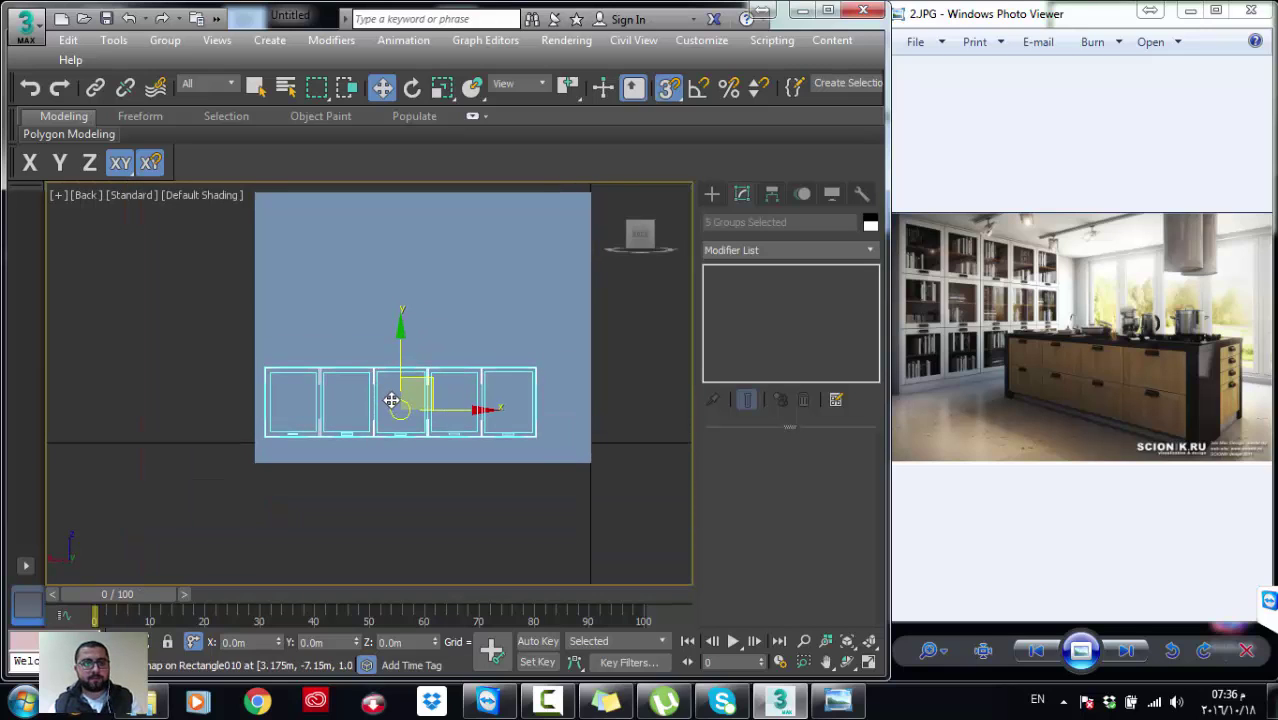
Step: Turn on Edged Faces display and zoom in on the cabinets
key(F4)
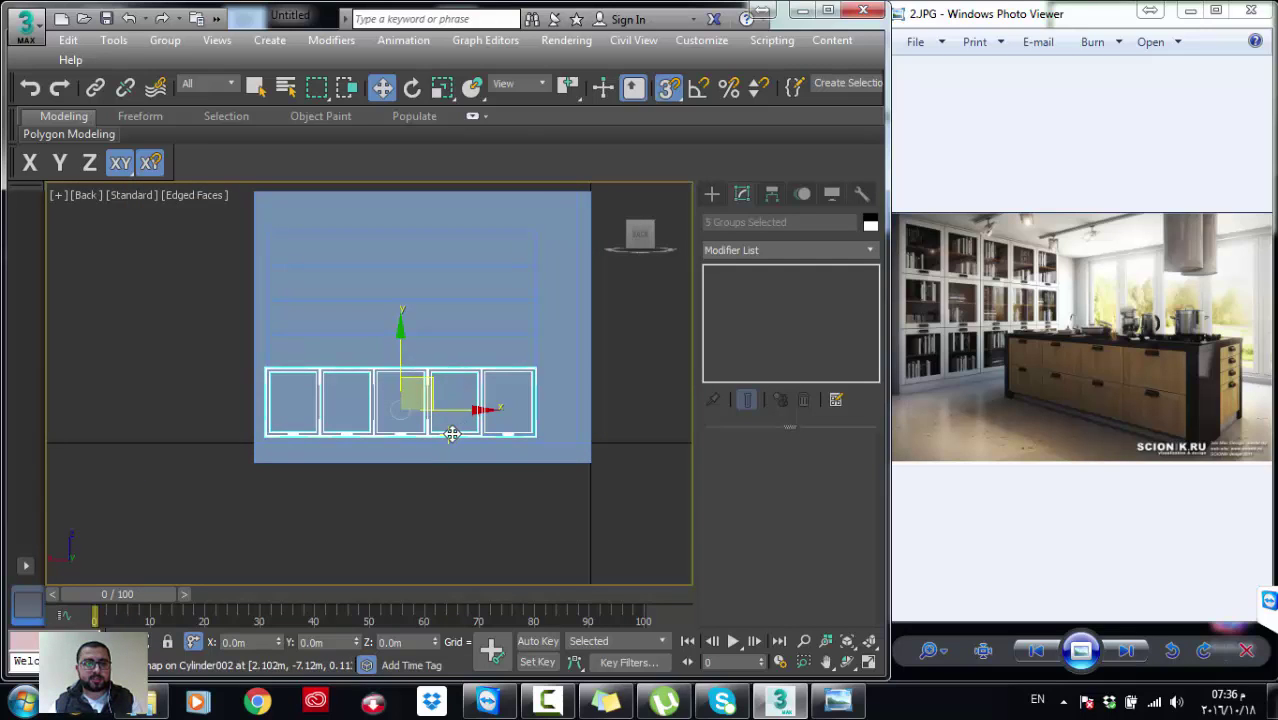
scroll(290, 348, up, 3)
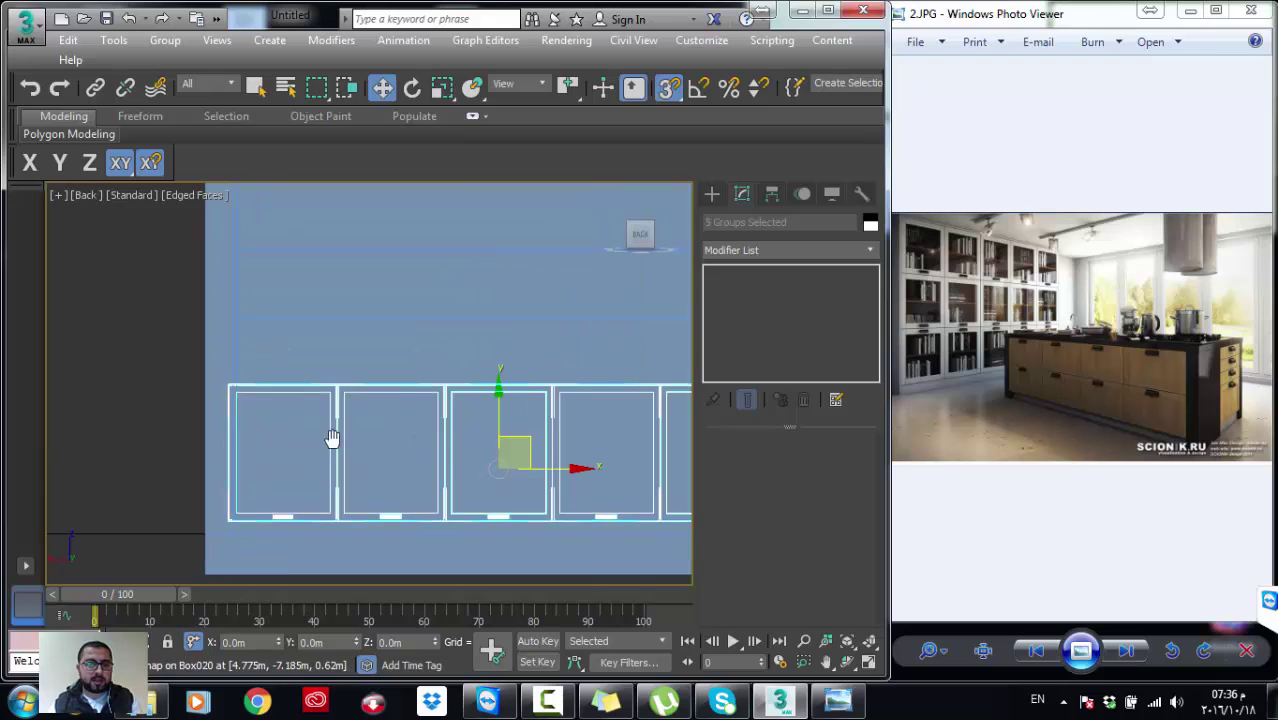
scroll(245, 380, up, 3)
scroll(270, 400, down, 3)
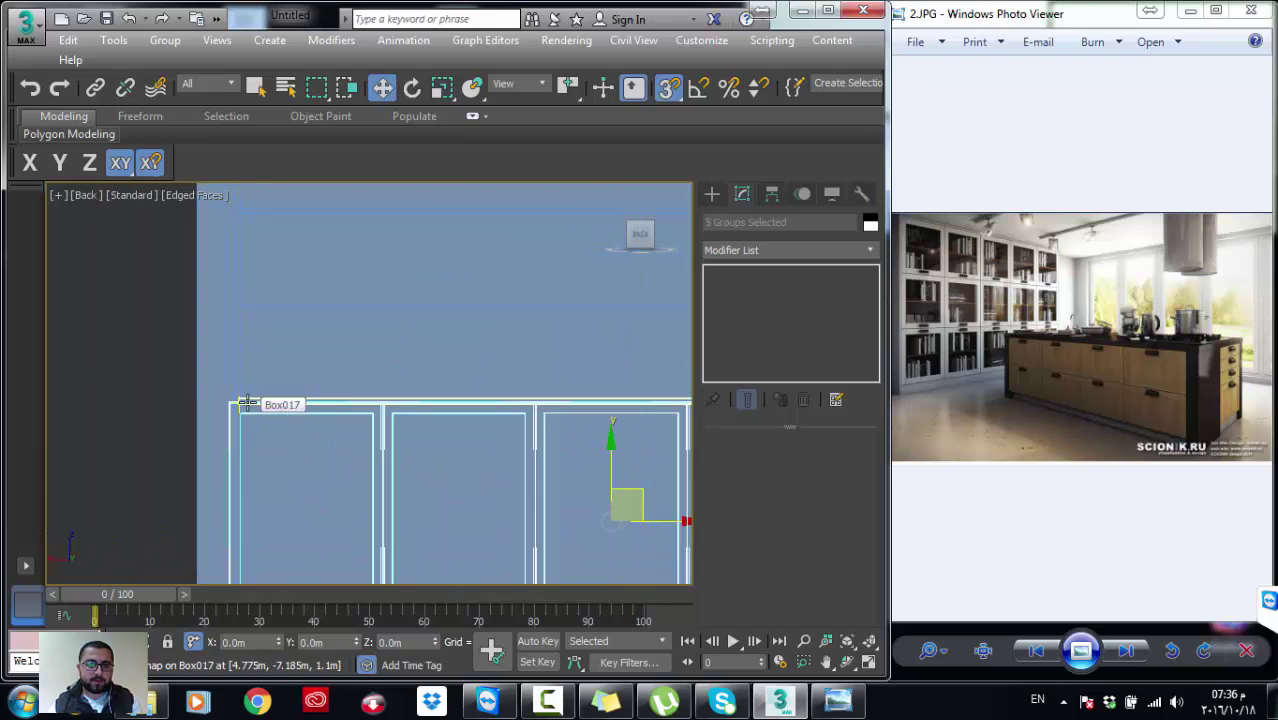
scroll(439, 357, up, 2)
scroll(559, 309, up, 2)
scroll(559, 311, up, 2)
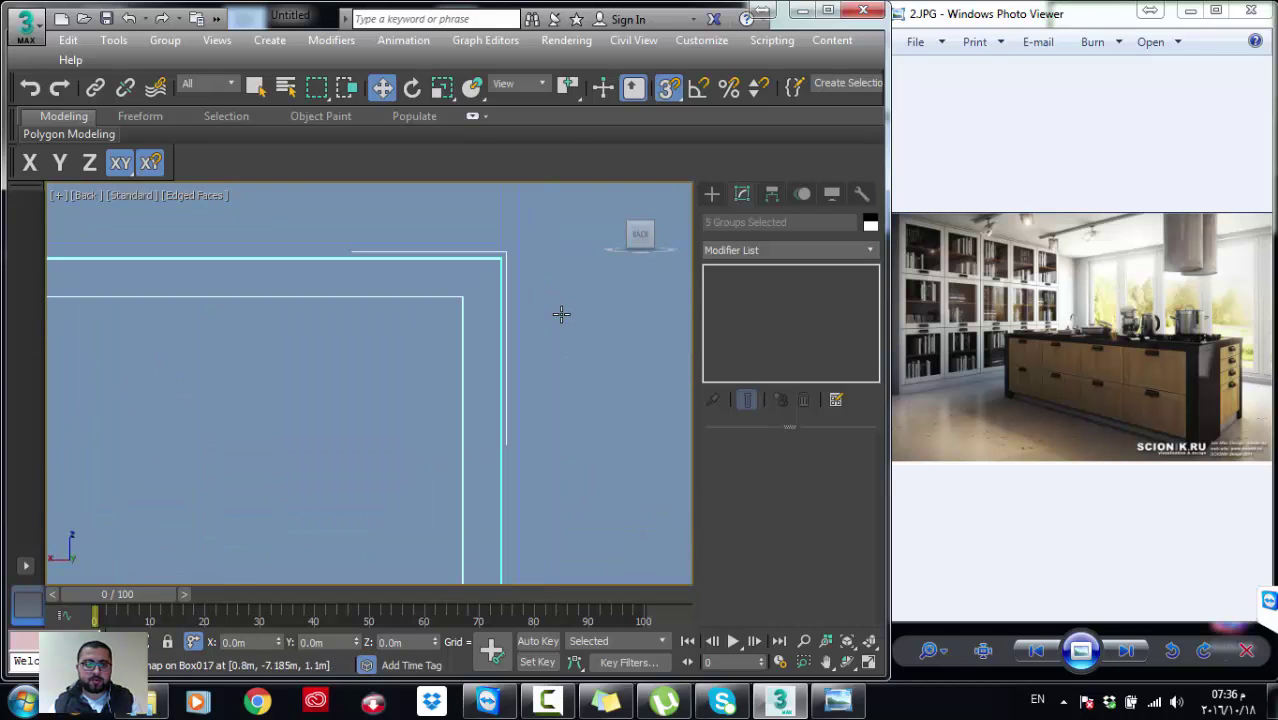
scroll(535, 300, down, 2)
scroll(545, 310, down, 2)
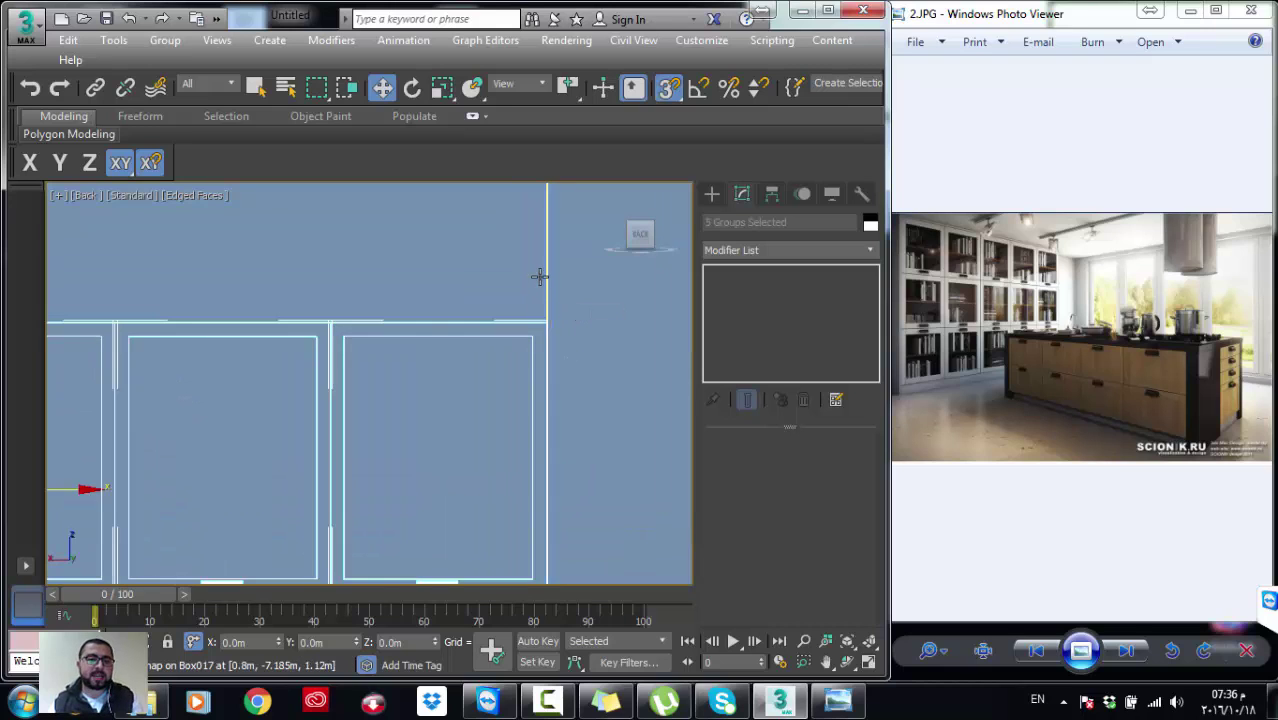
scroll(455, 343, up, 2)
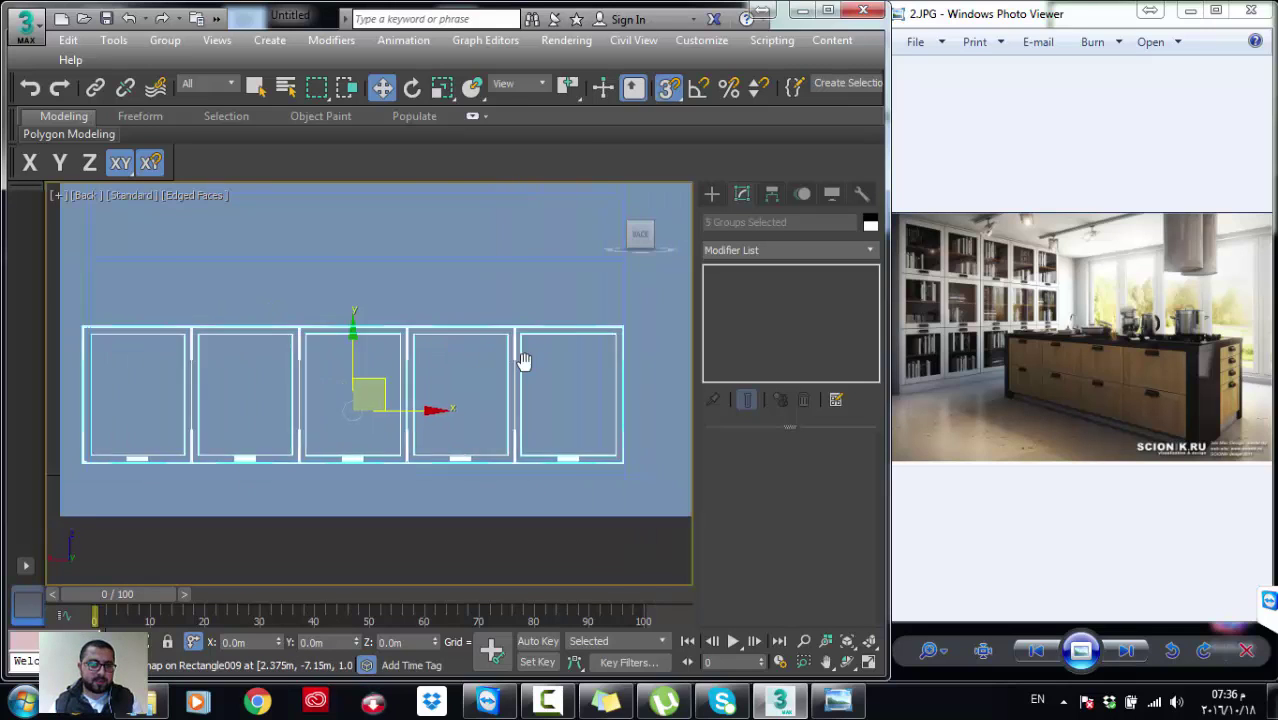
middle_drag(522, 360, 365, 363)
scroll(365, 363, up, 3)
Step: Select the large thin panel Box016 and view its corner from an angle
click(228, 307)
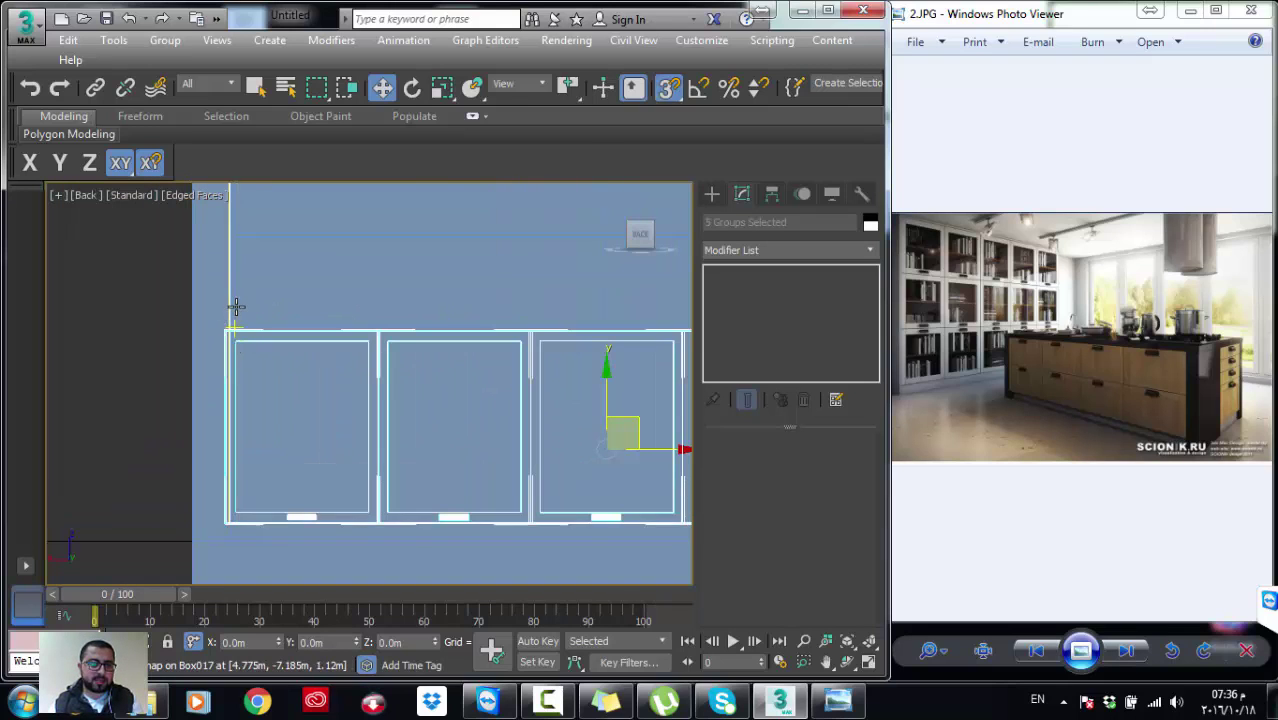
scroll(234, 310, up, 3)
scroll(385, 402, up, 2)
scroll(640, 515, up, 2)
scroll(456, 363, down, 4)
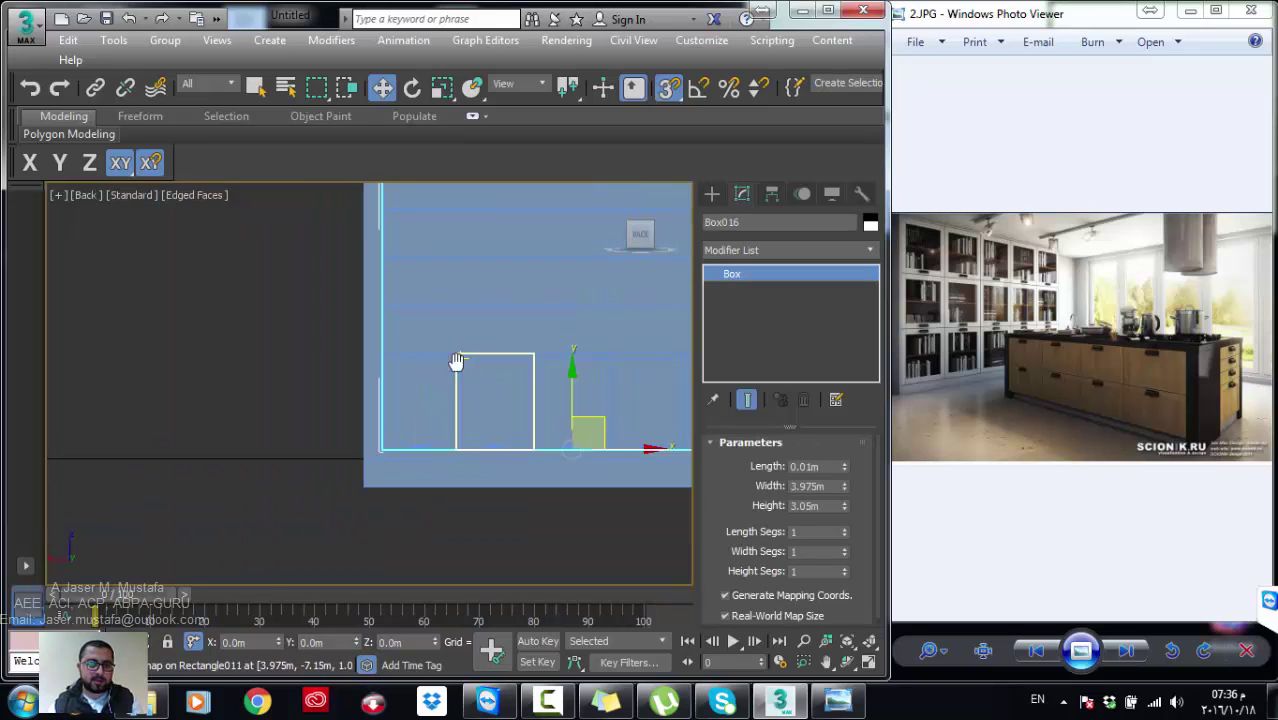
scroll(442, 357, up, 2)
scroll(394, 354, up, 2)
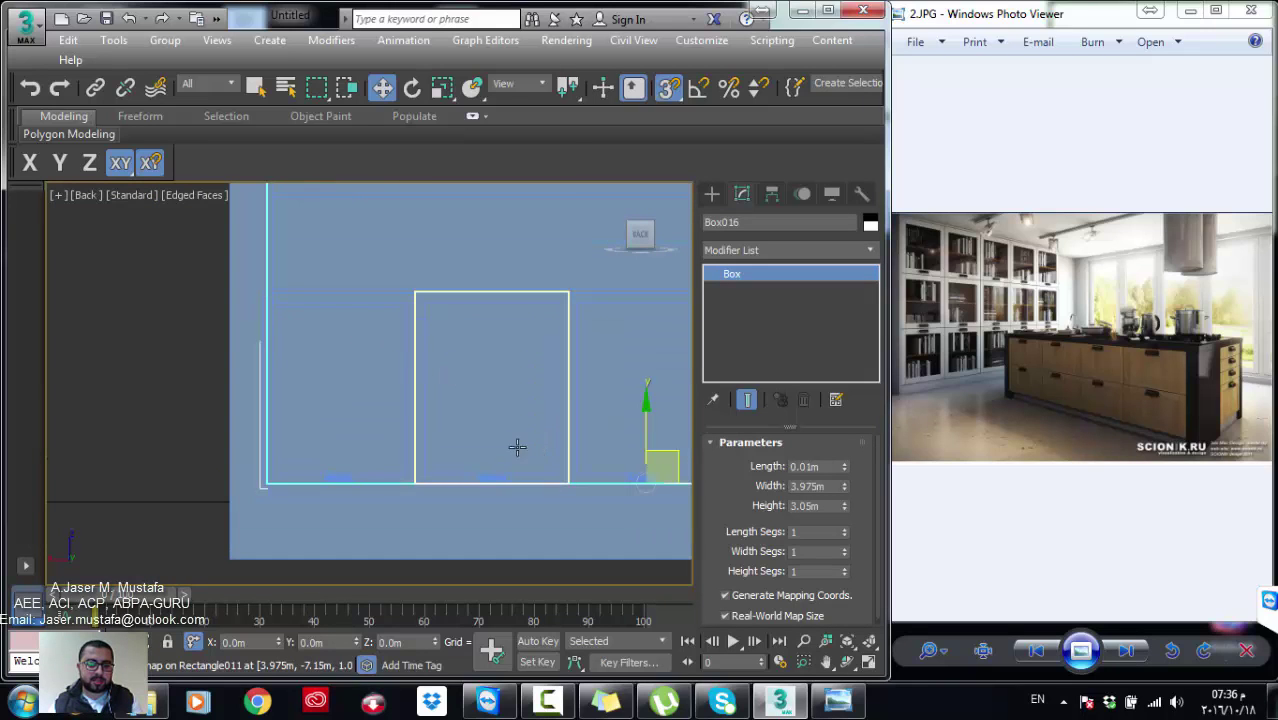
scroll(305, 485, up, 3)
mouse_move(317, 428)
alt+middle_down()
mouse_move(370, 468)
mouse_move(300, 220)
mouse_move(337, 251)
alt+middle_up()
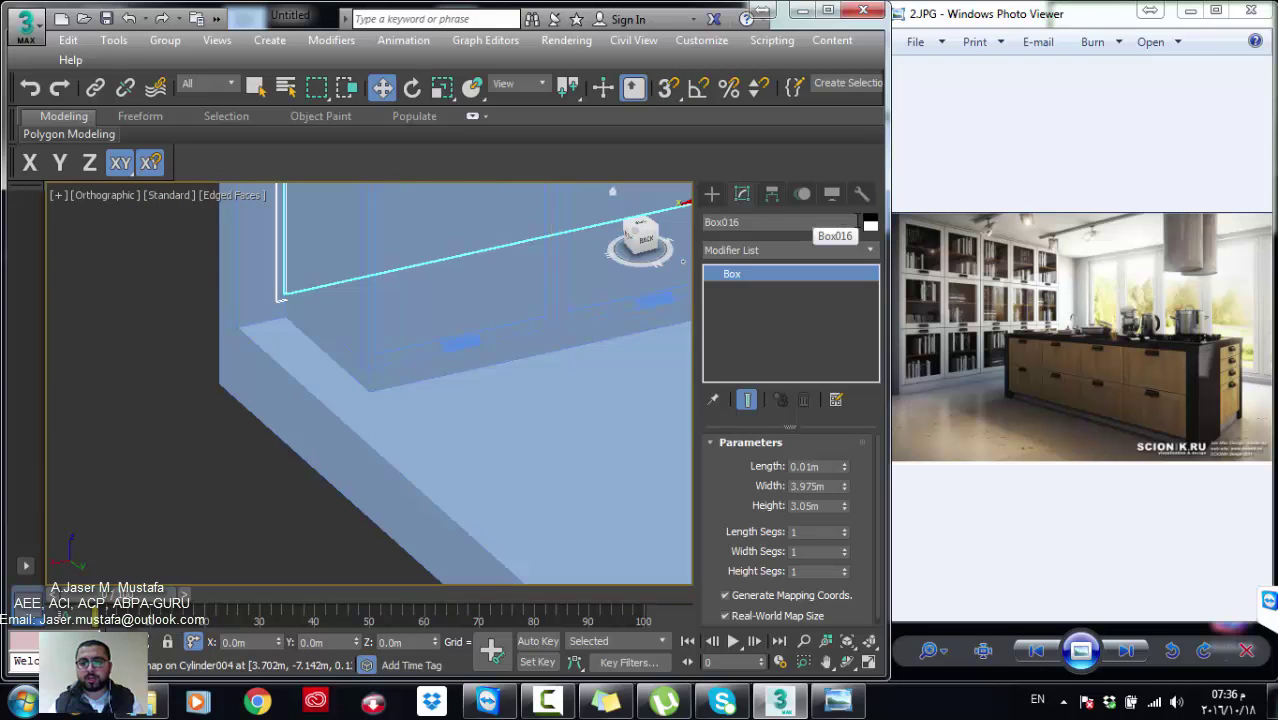
Step: Set the object colour of Box016 and the side panel Box014 to orange
click(870, 224)
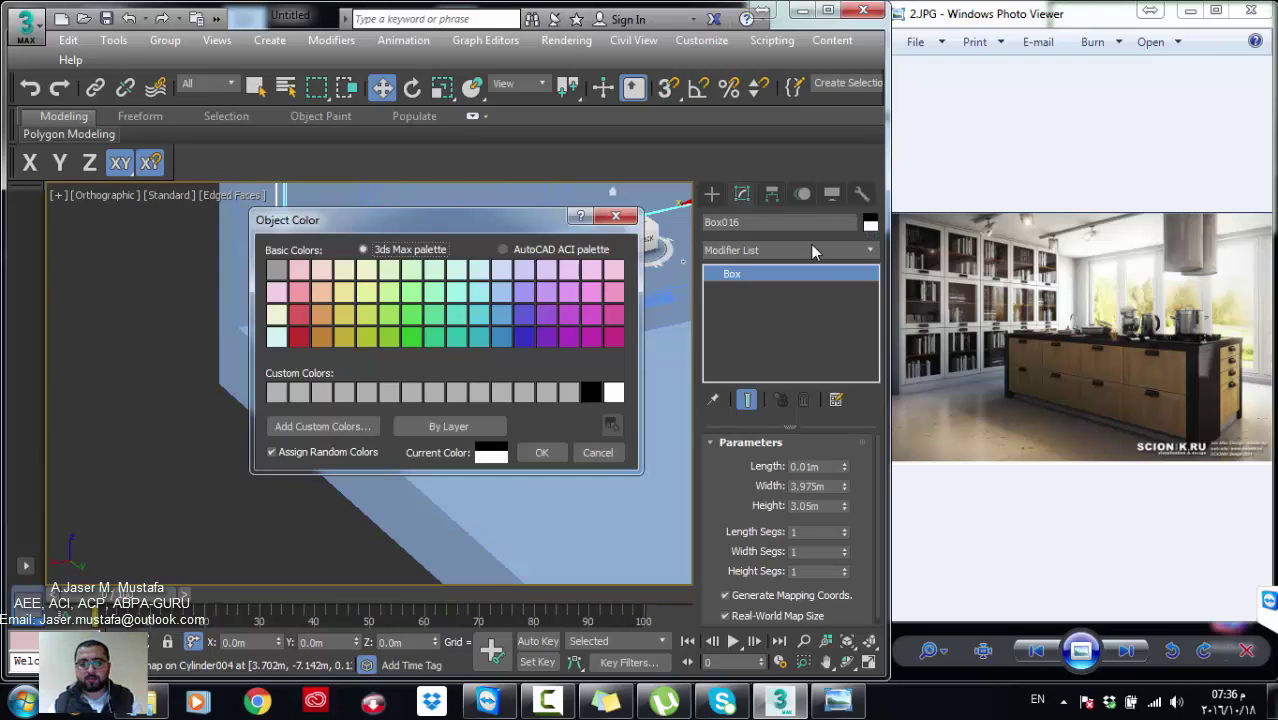
click(541, 452)
scroll(464, 451, up, 3)
mouse_move(382, 460)
middle_down()
mouse_move(342, 274)
mouse_move(365, 430)
middle_up()
click(345, 300)
click(870, 224)
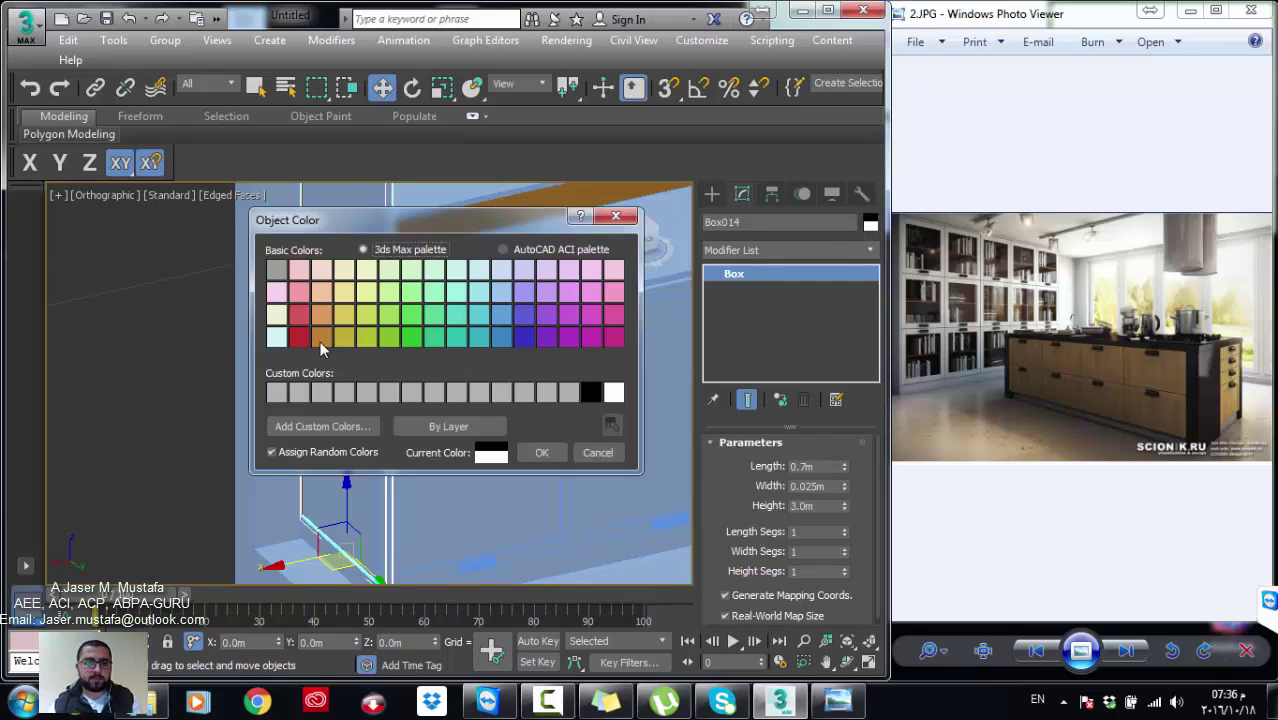
click(321, 338)
click(541, 453)
Step: With snapping on, slide Box014 along X flush to the cabinet edge
middle_drag(434, 469, 423, 444)
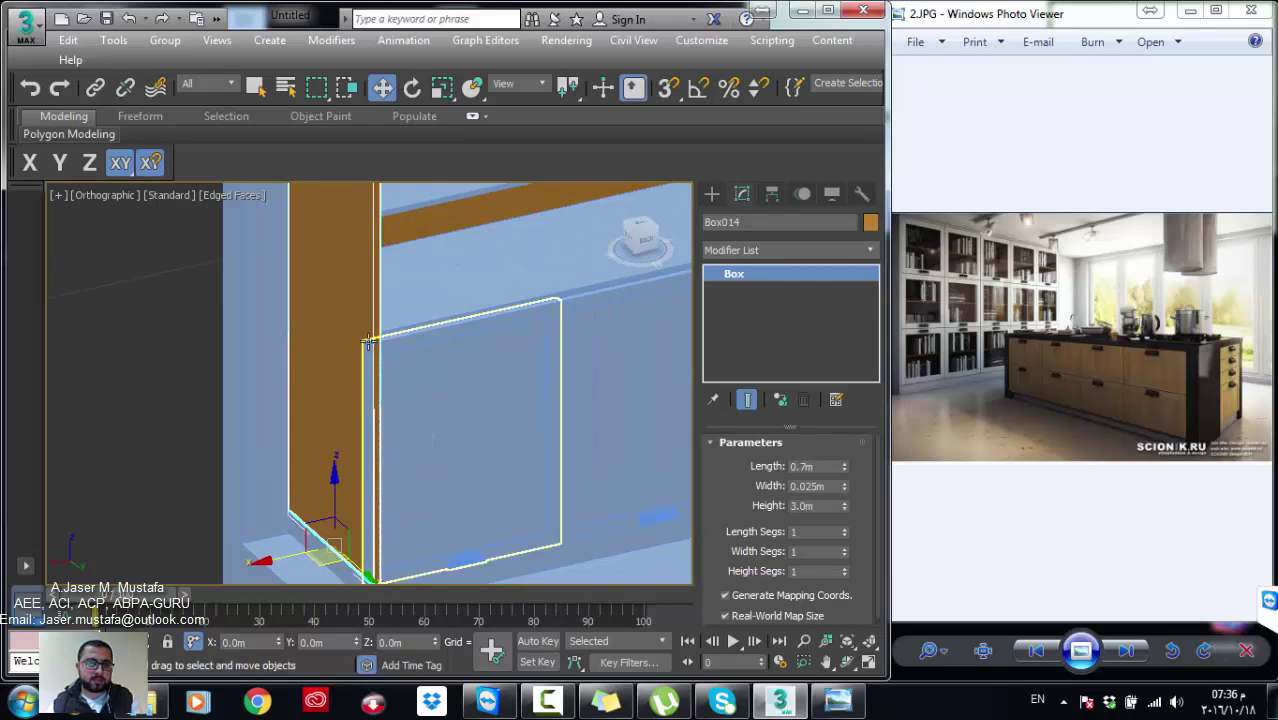
scroll(368, 342, up, 5)
scroll(398, 354, down, 5)
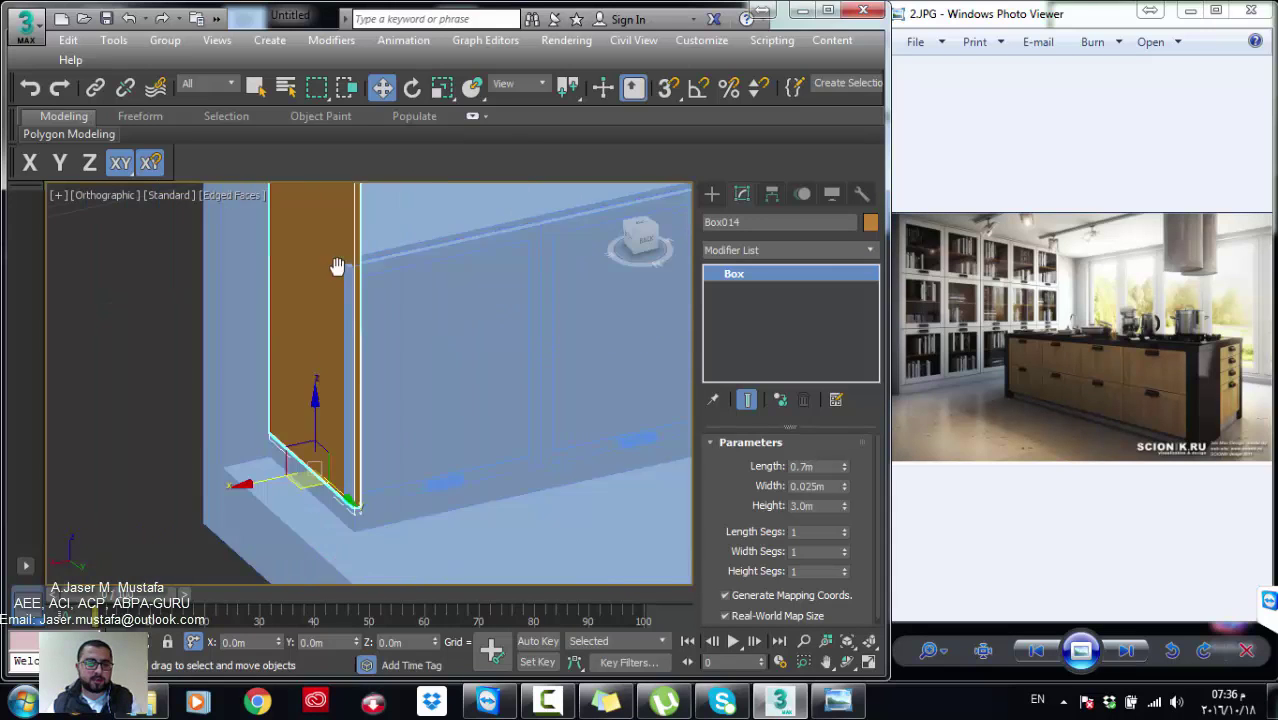
scroll(337, 422, up, 2)
scroll(322, 428, up, 2)
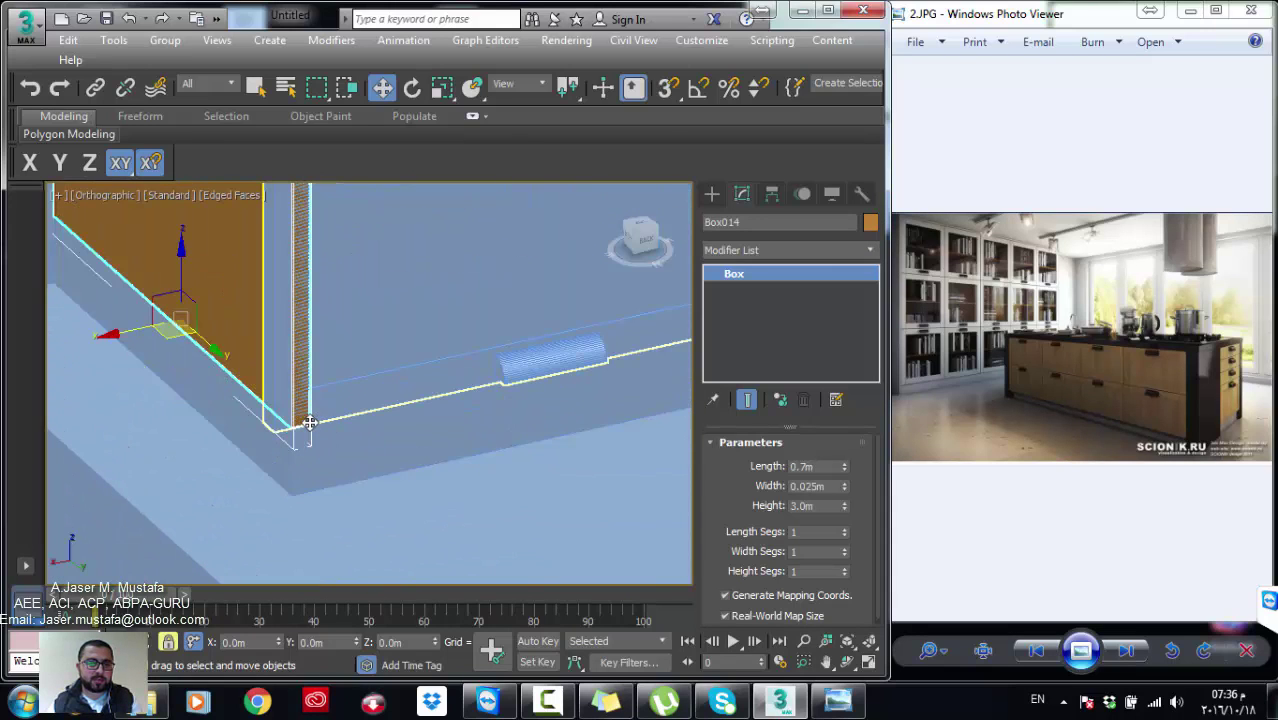
key(s)
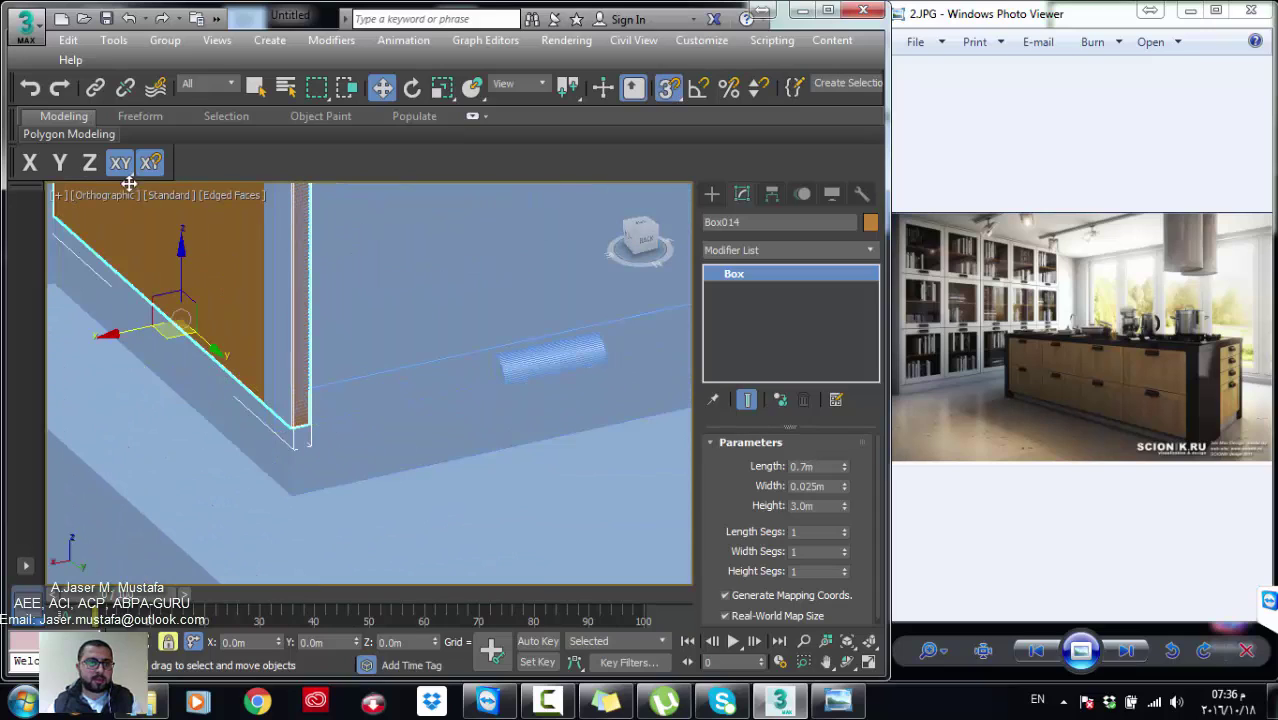
click(30, 163)
drag(305, 430, 283, 426)
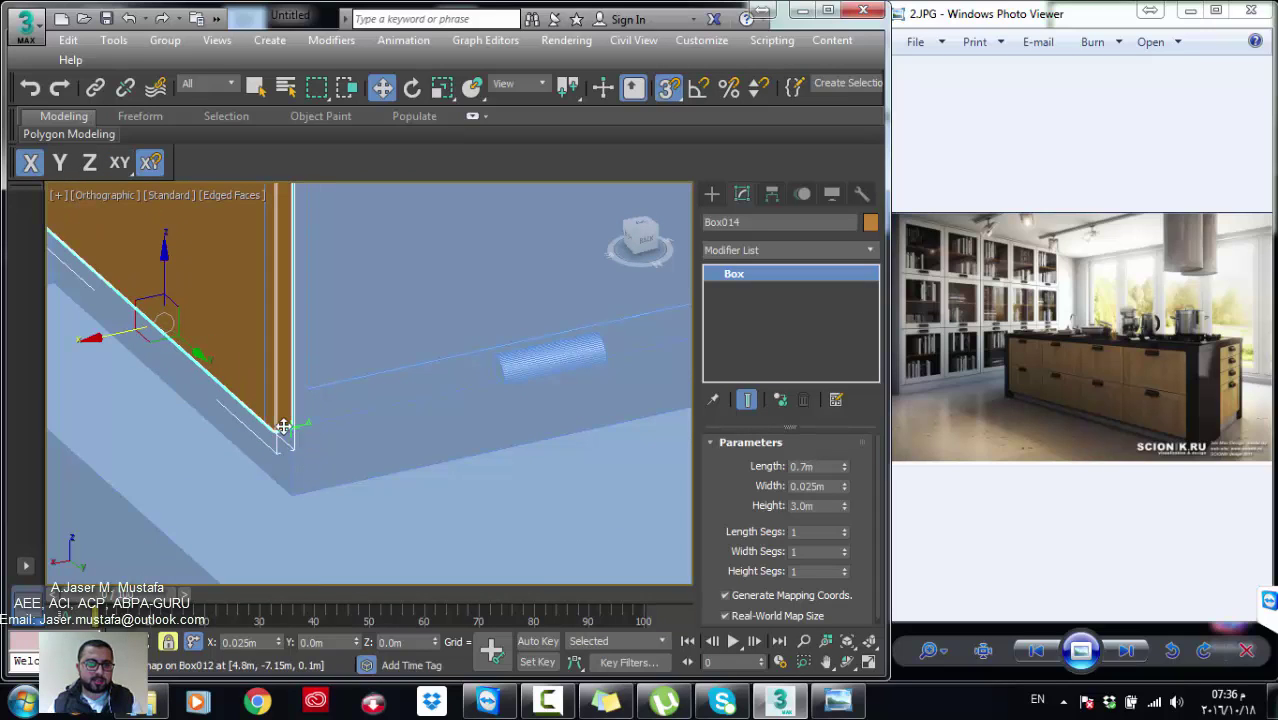
Step: Select the door groups and Shift-drag copies to complete a row of five doors
scroll(319, 483, down, 2)
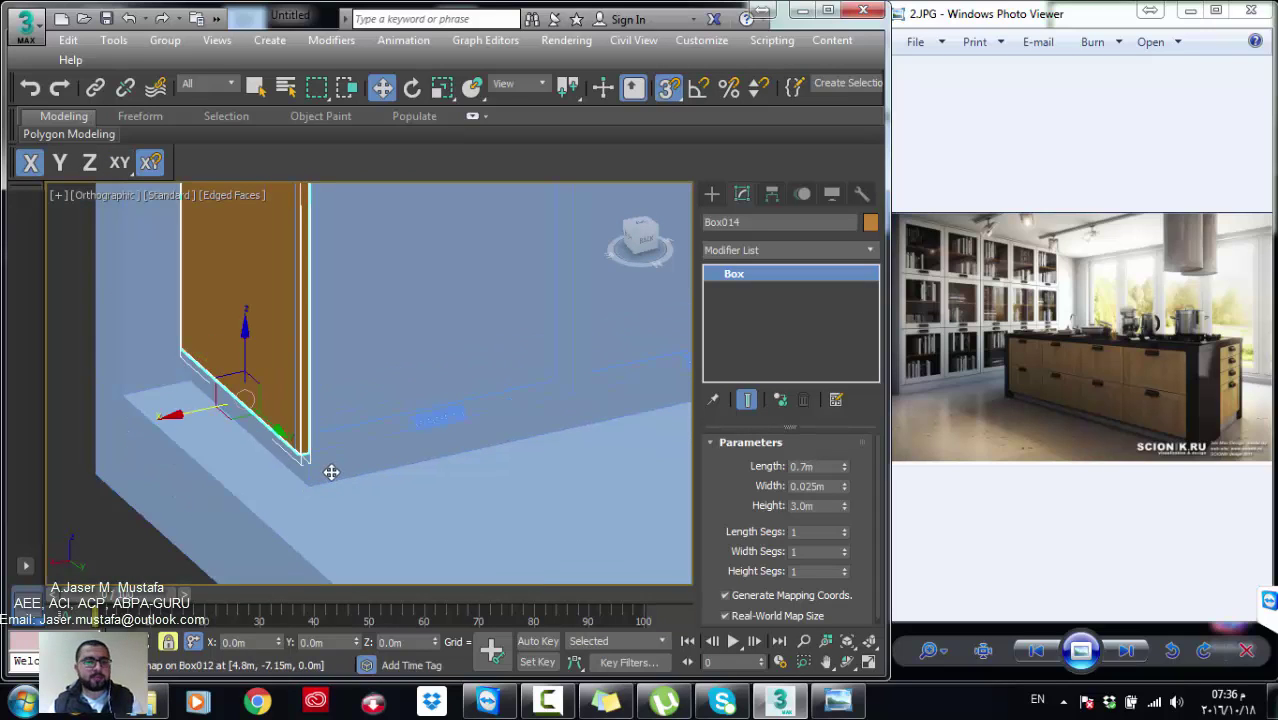
mouse_move(352, 458)
alt+middle_down()
mouse_move(420, 413)
mouse_move(471, 408)
alt+middle_up()
click(420, 413)
ctrl+click(490, 387)
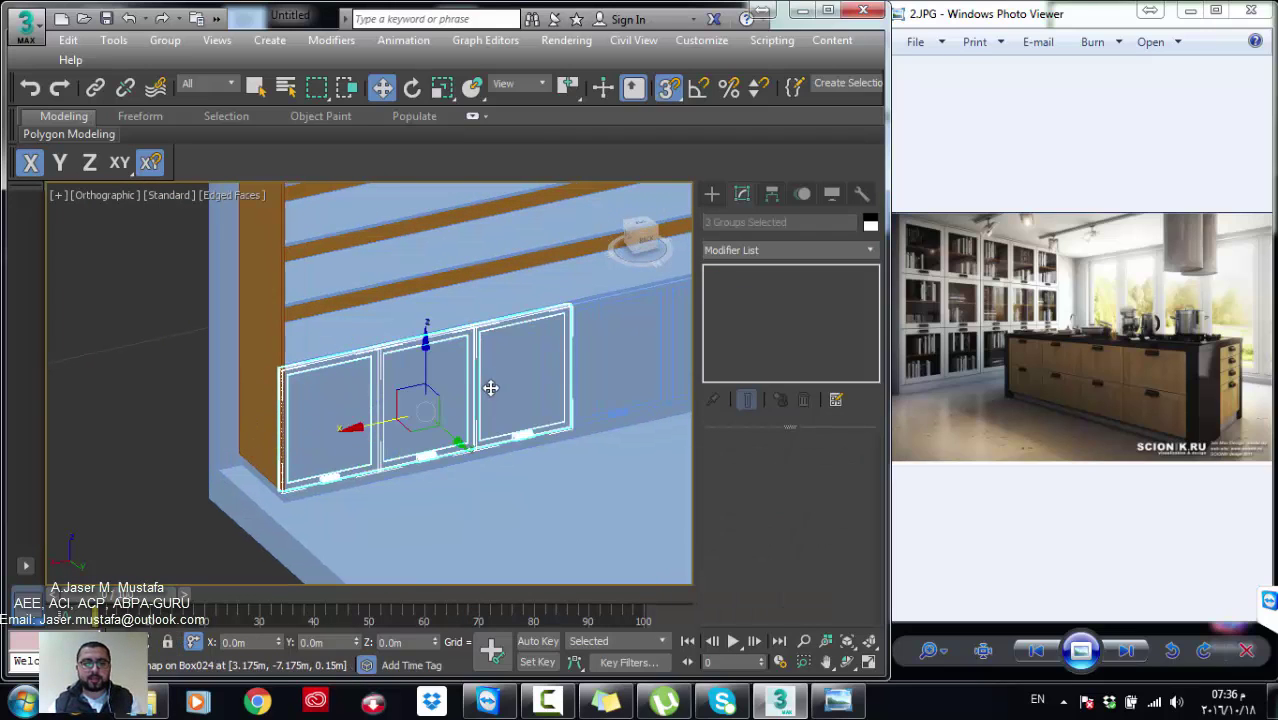
shift+drag(490, 387, 574, 360)
middle_drag(574, 360, 453, 374)
drag(453, 374, 516, 345)
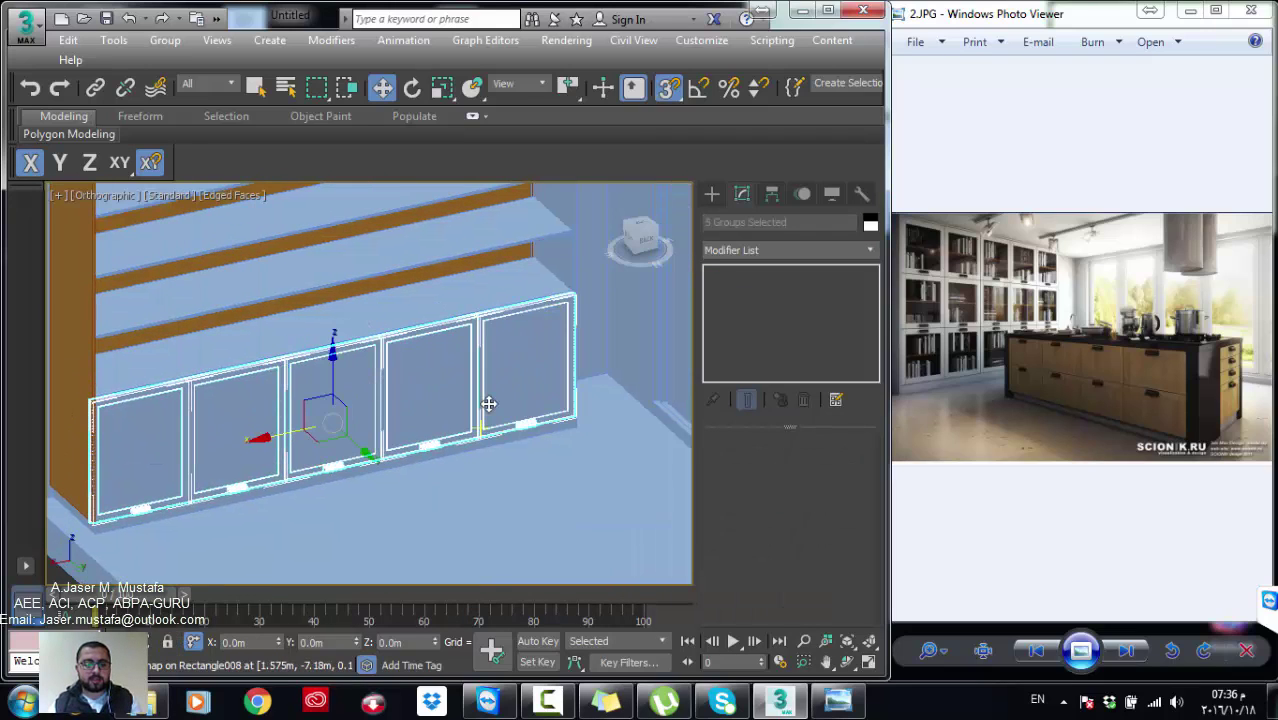
Step: In the back view, Shift-move the door row up along Y, adding one to the copy count
key(v)
key(k)
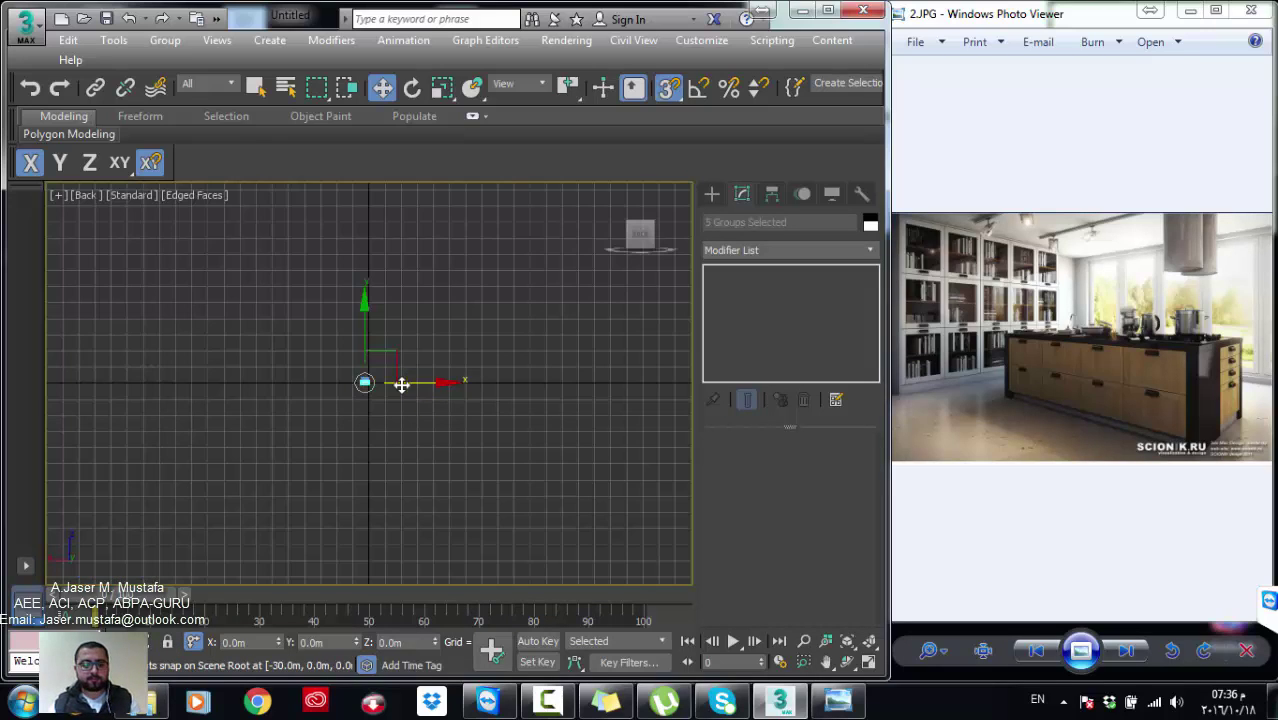
key(z)
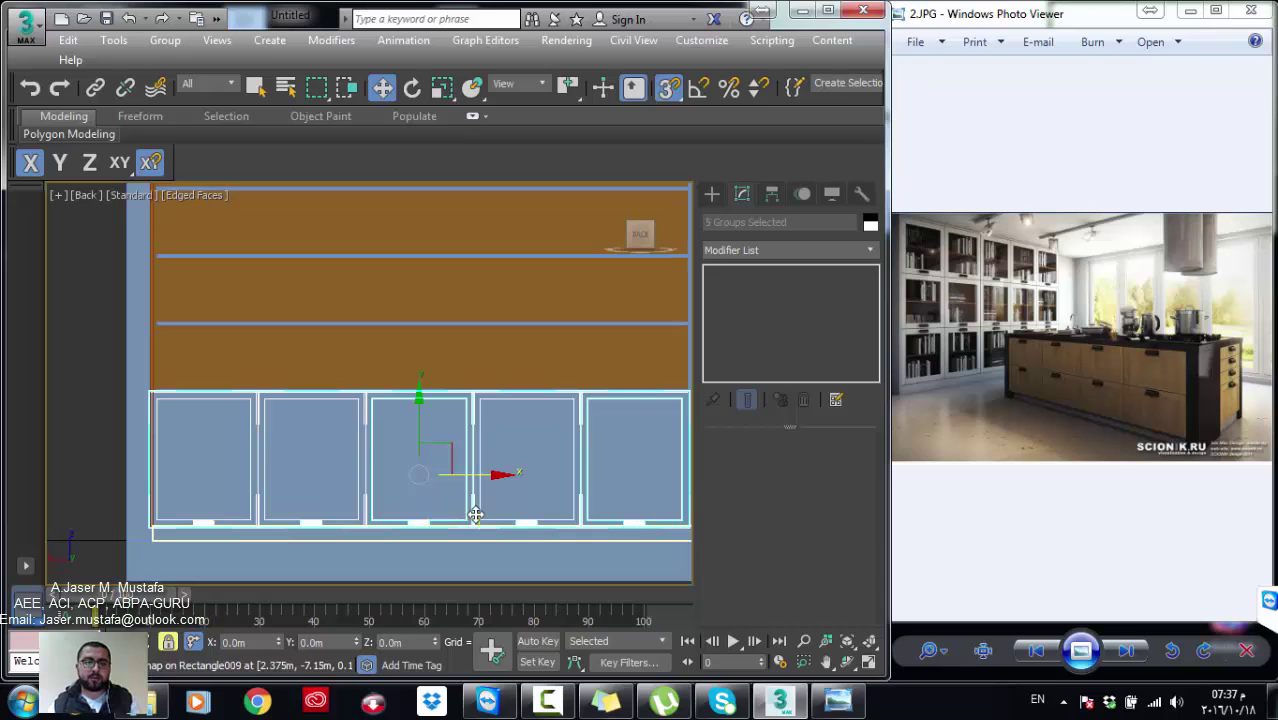
click(61, 166)
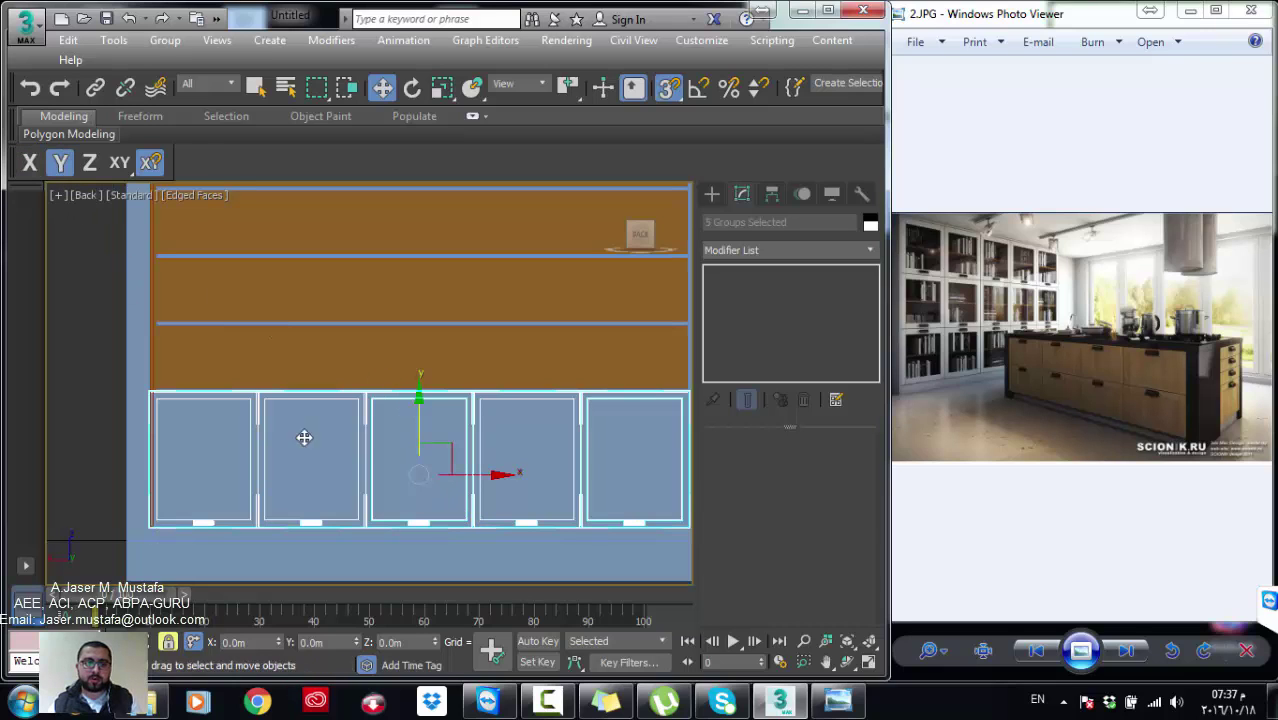
drag(471, 528, 492, 484)
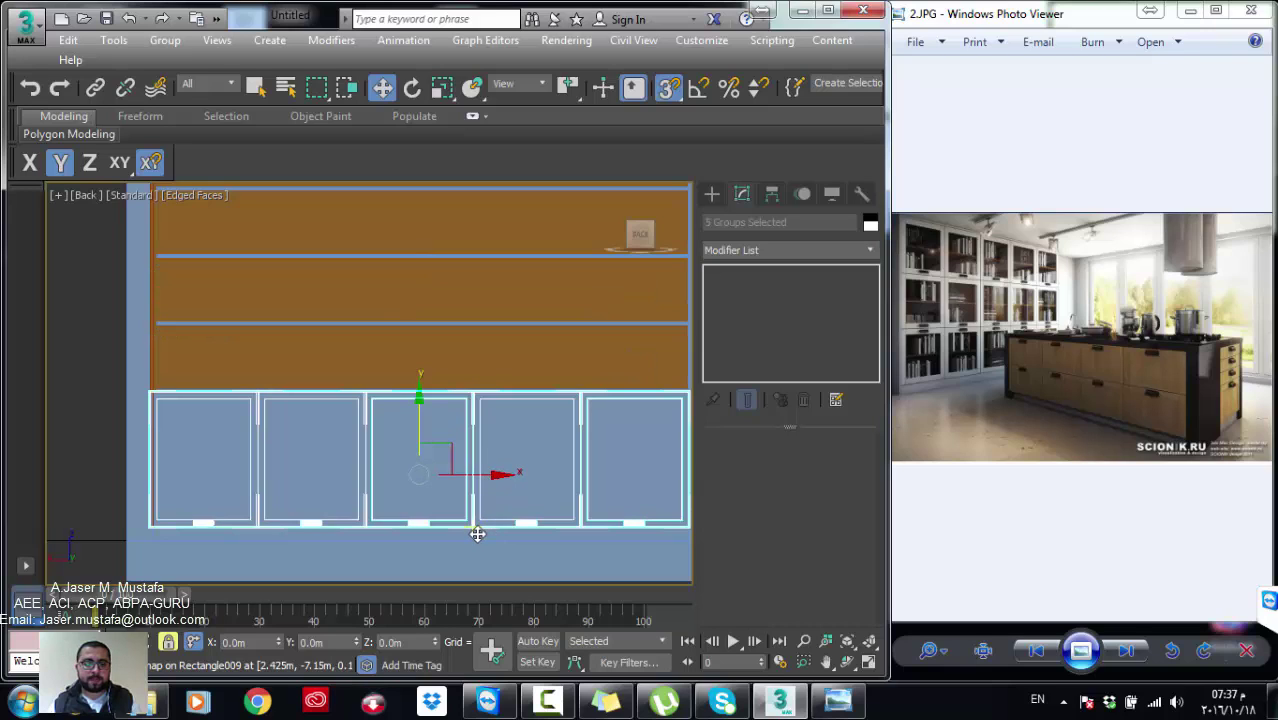
mouse_move(477, 534)
mouse_down()
mouse_move(462, 399)
mouse_move(477, 388)
mouse_up()
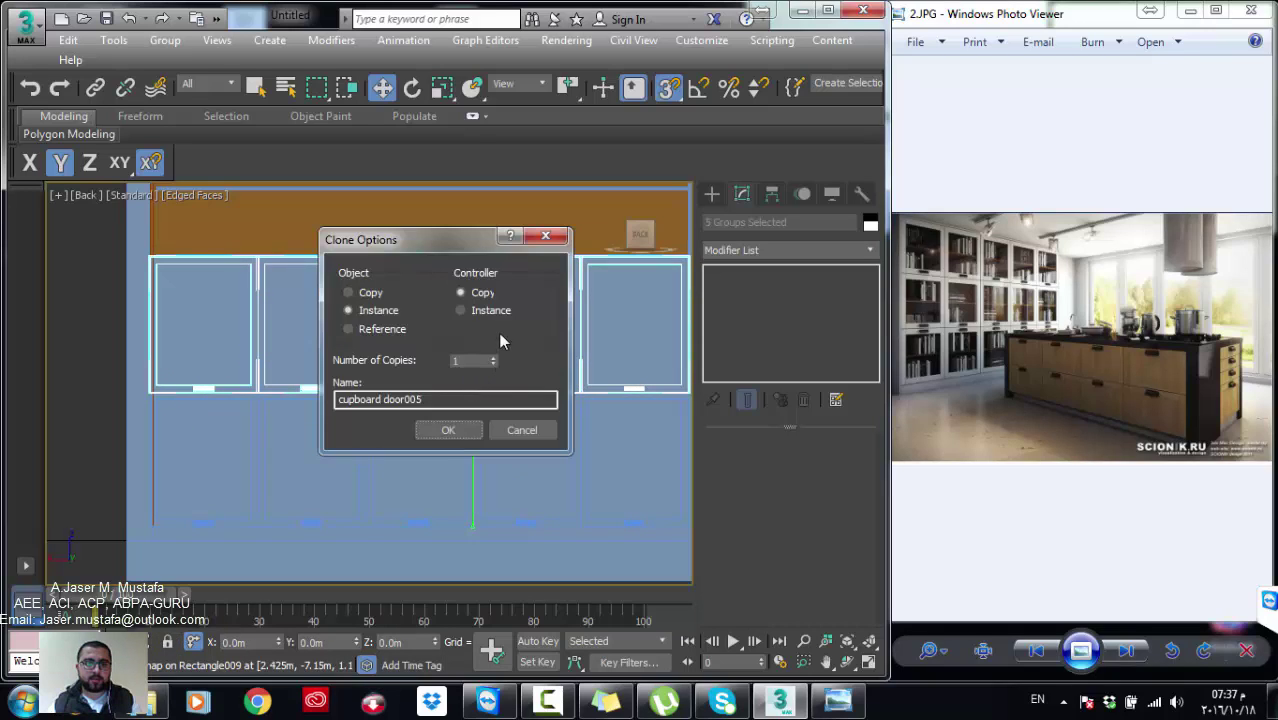
click(493, 357)
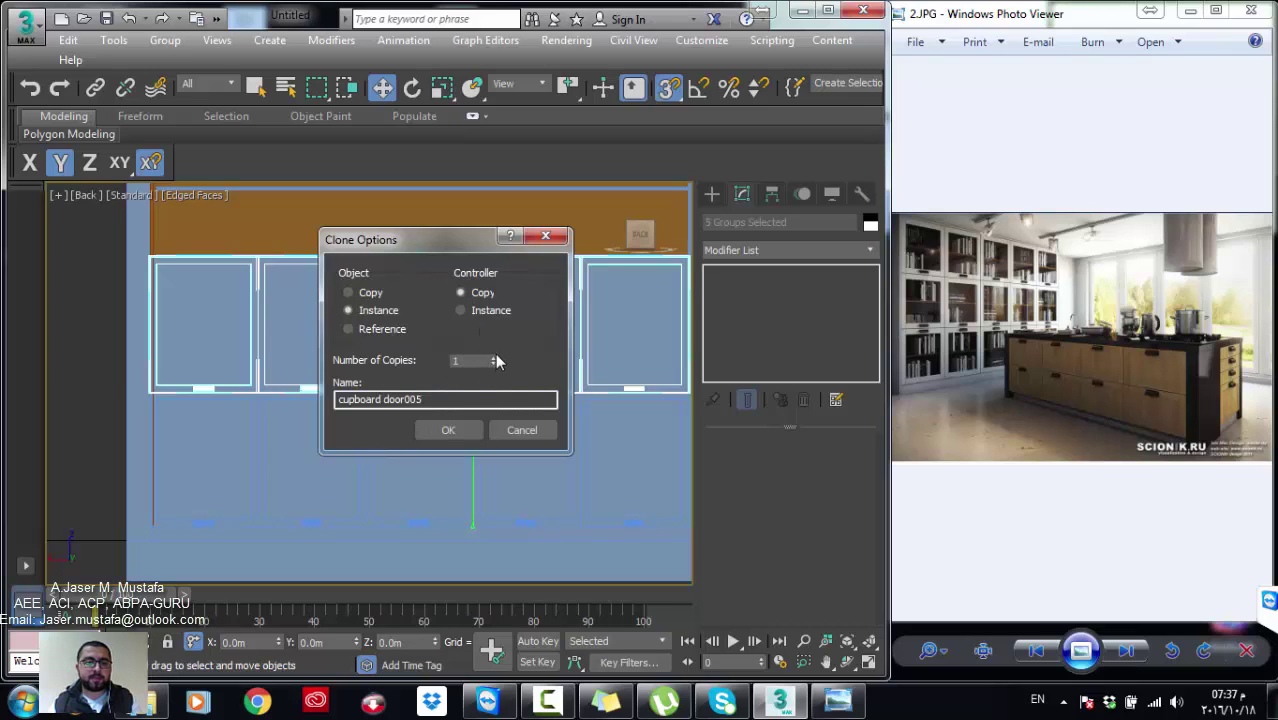
click(448, 430)
Step: From an angled view, open the door group and select a single door panel
mouse_move(470, 470)
alt+middle_down()
mouse_move(468, 483)
mouse_move(428, 414)
alt+middle_up()
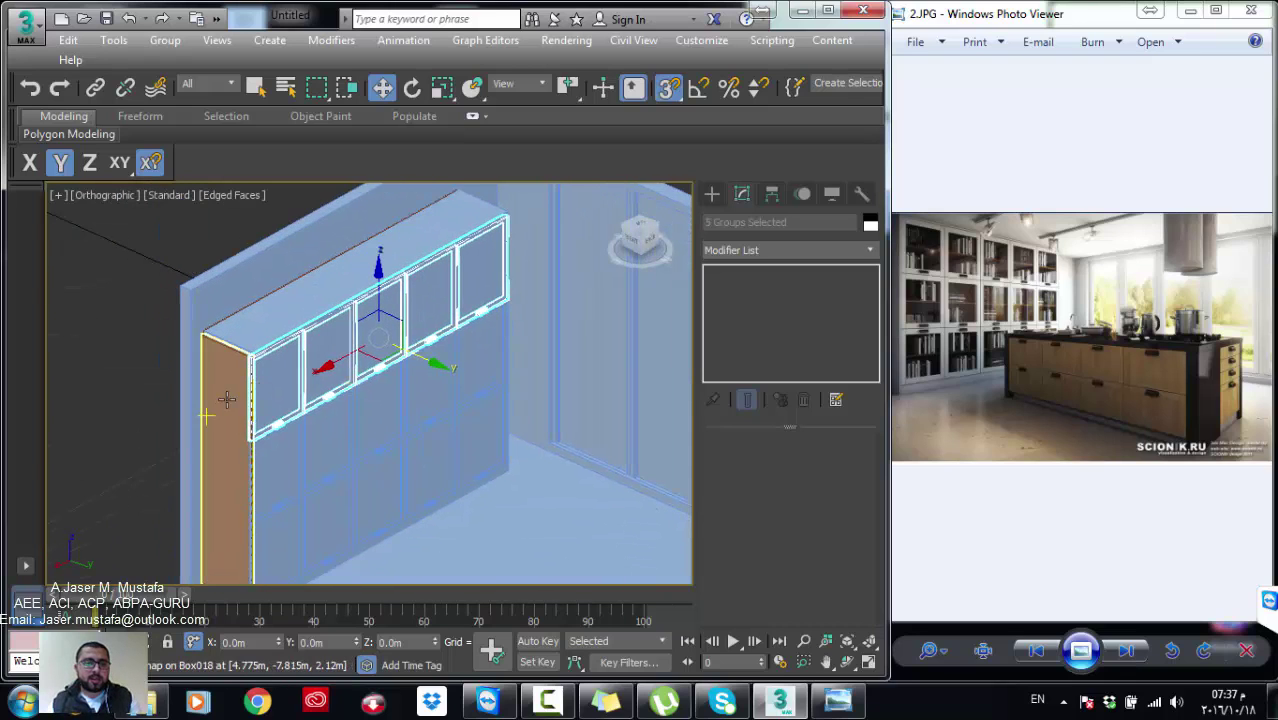
scroll(226, 399, up, 2)
scroll(350, 370, up, 1)
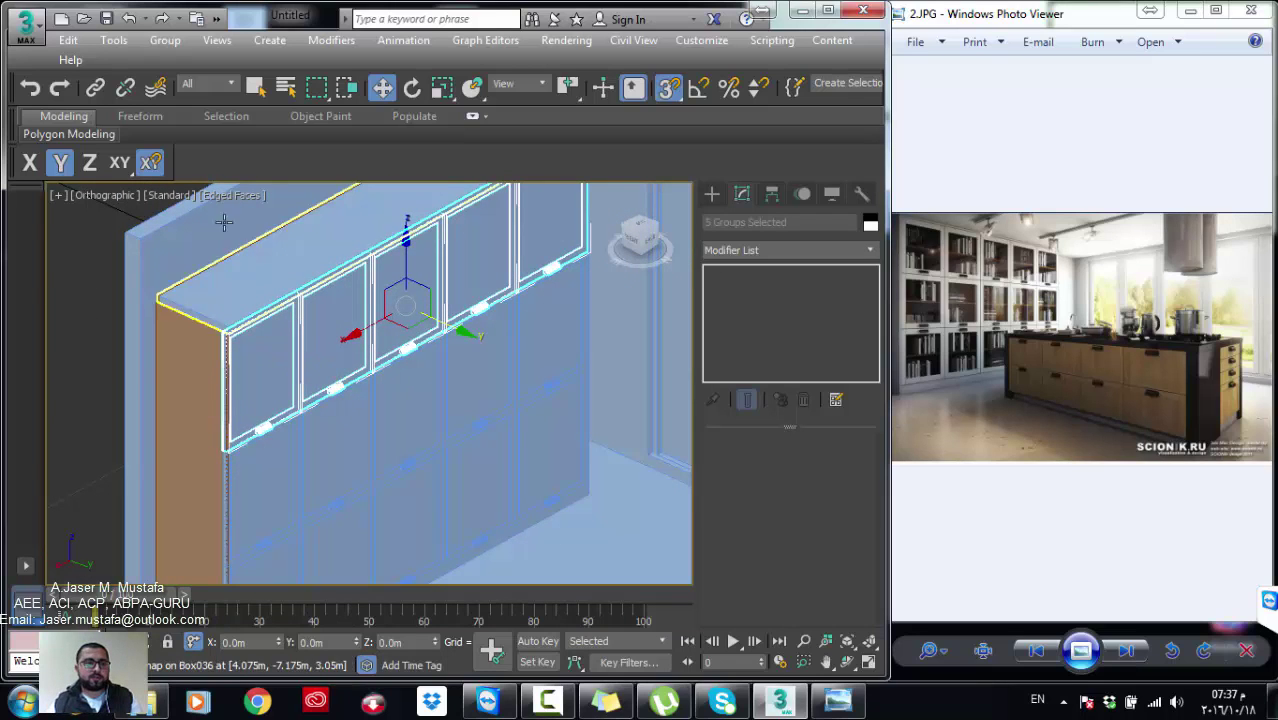
click(165, 40)
click(190, 108)
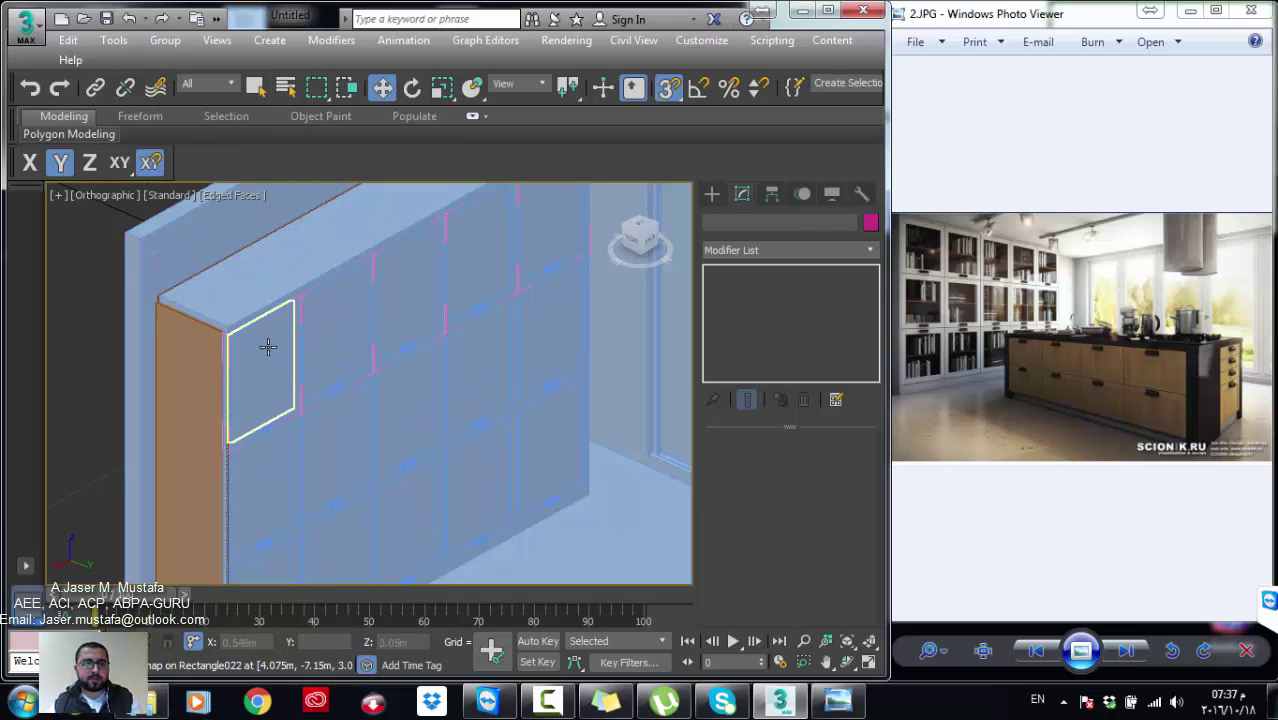
click(268, 346)
Step: Assign the Solid Glass material from the Material Editor to the door panels
key(m)
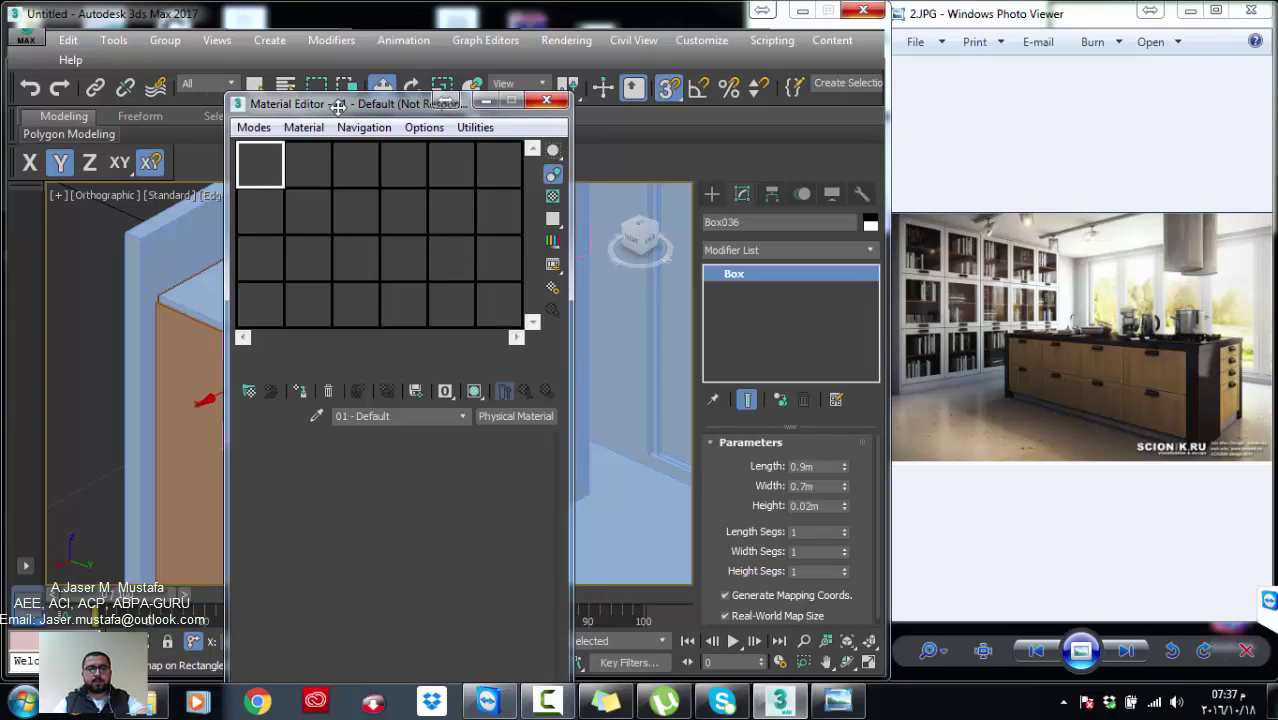
mouse_move(345, 108)
mouse_down()
mouse_move(507, 102)
mouse_move(762, 64)
mouse_up()
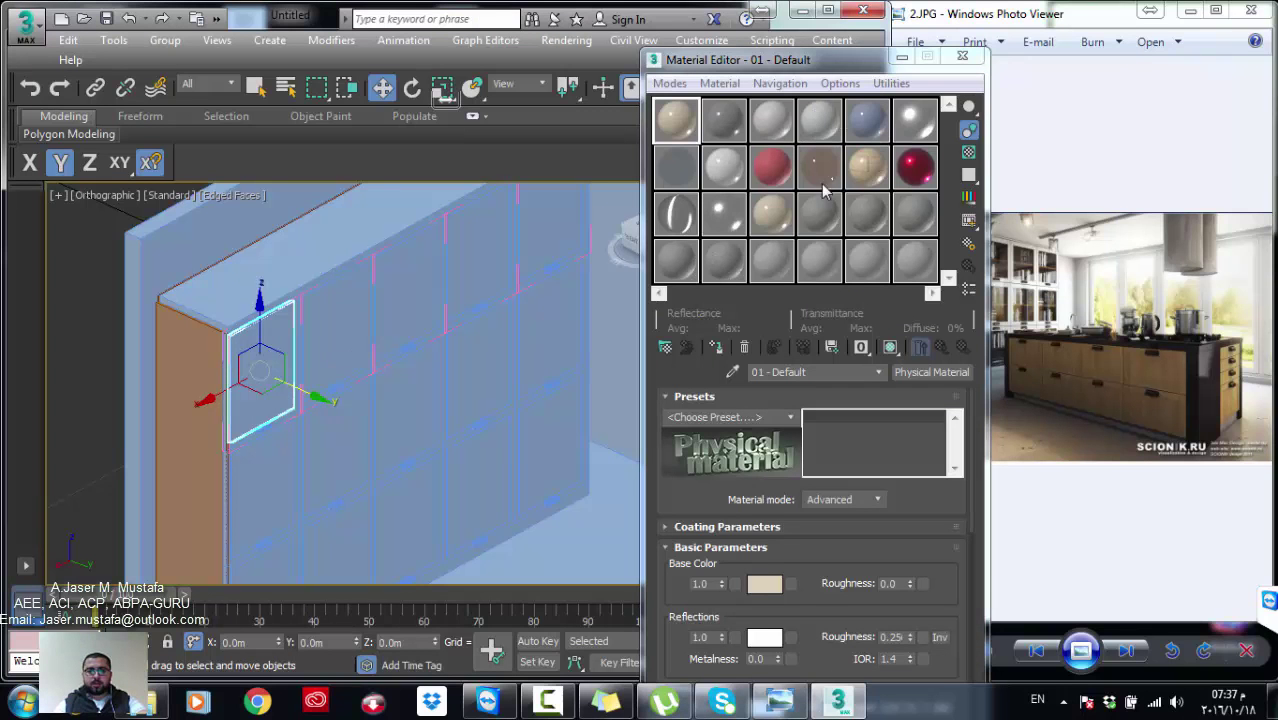
click(676, 180)
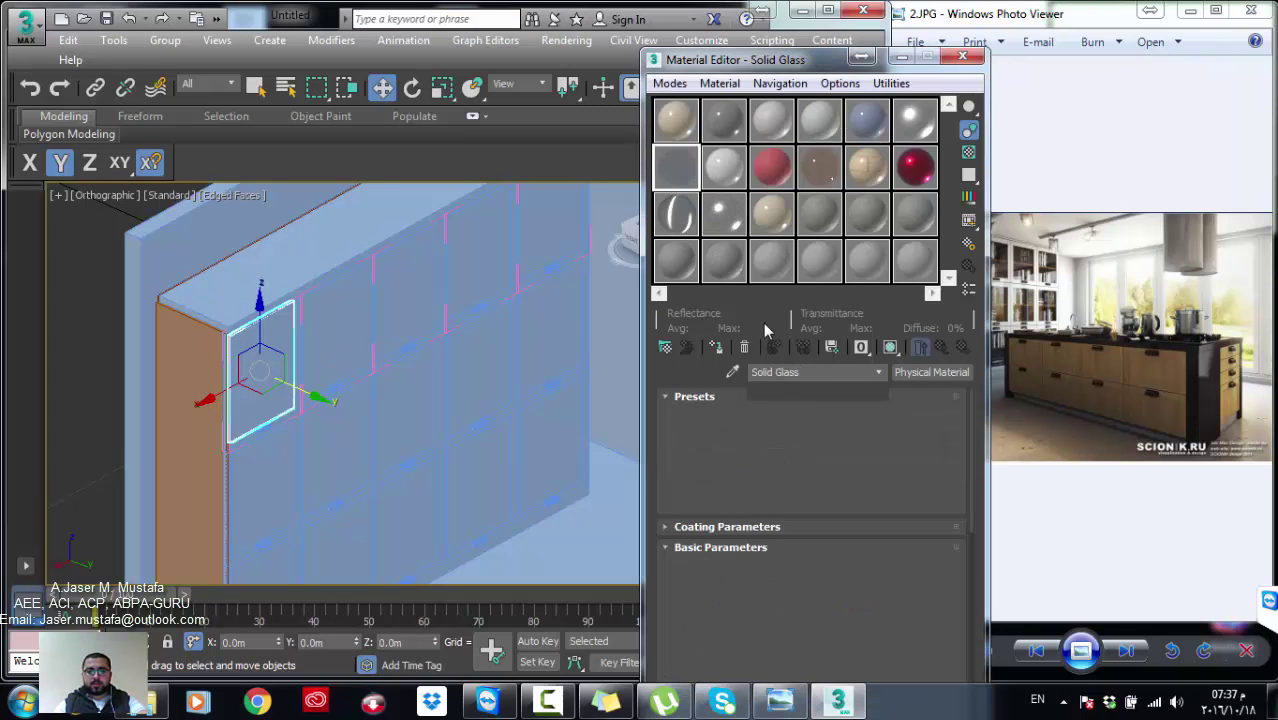
click(717, 350)
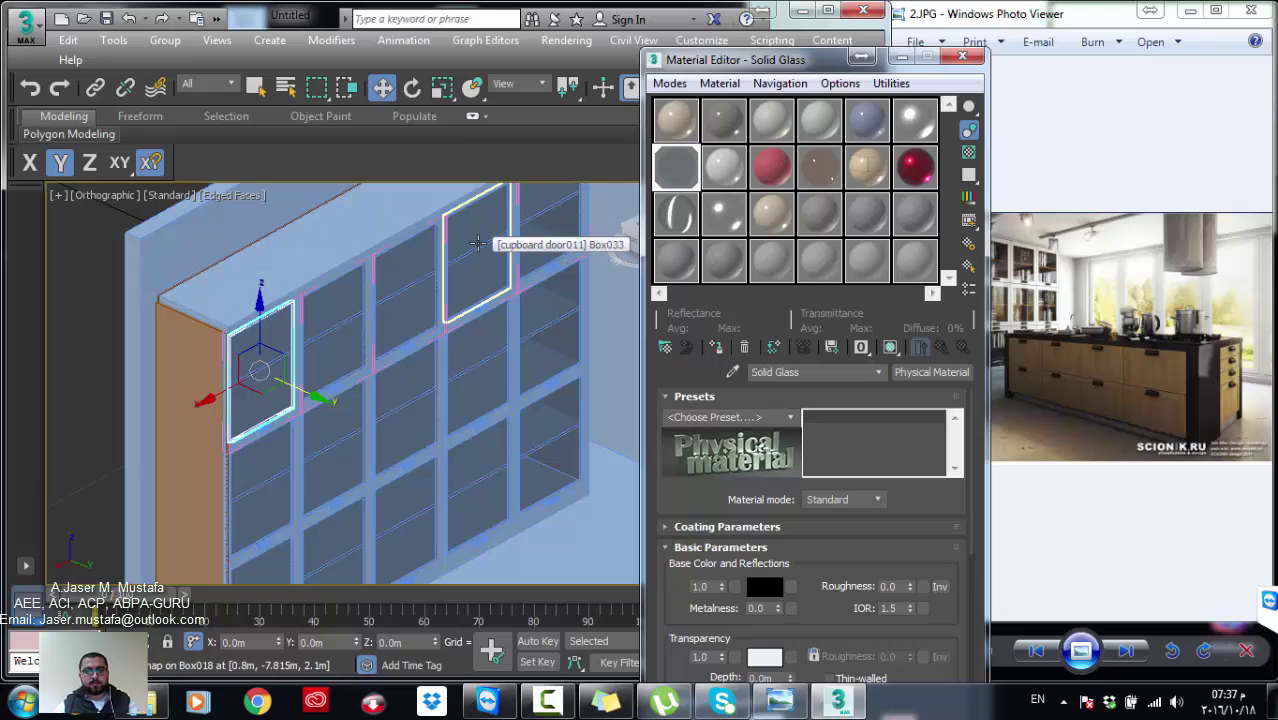
click(472, 256)
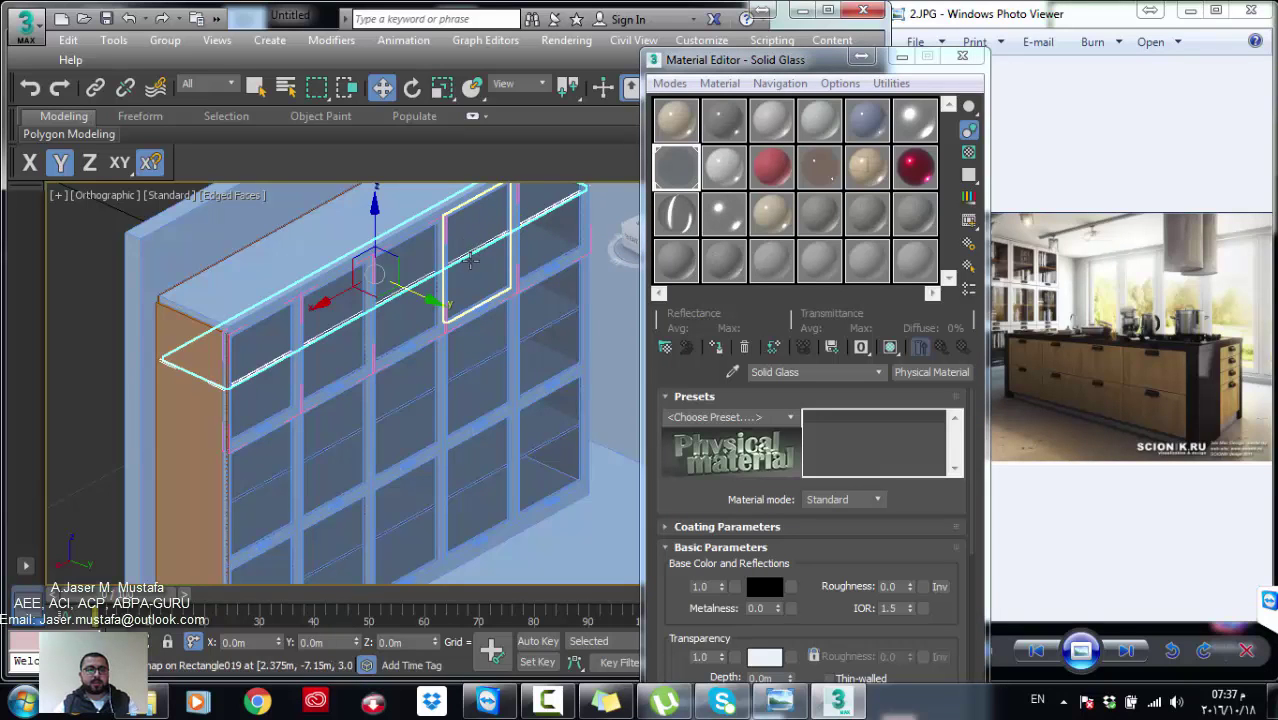
Step: Give the frame piece, top board and shelf board the beige 01 - Default material
click(676, 120)
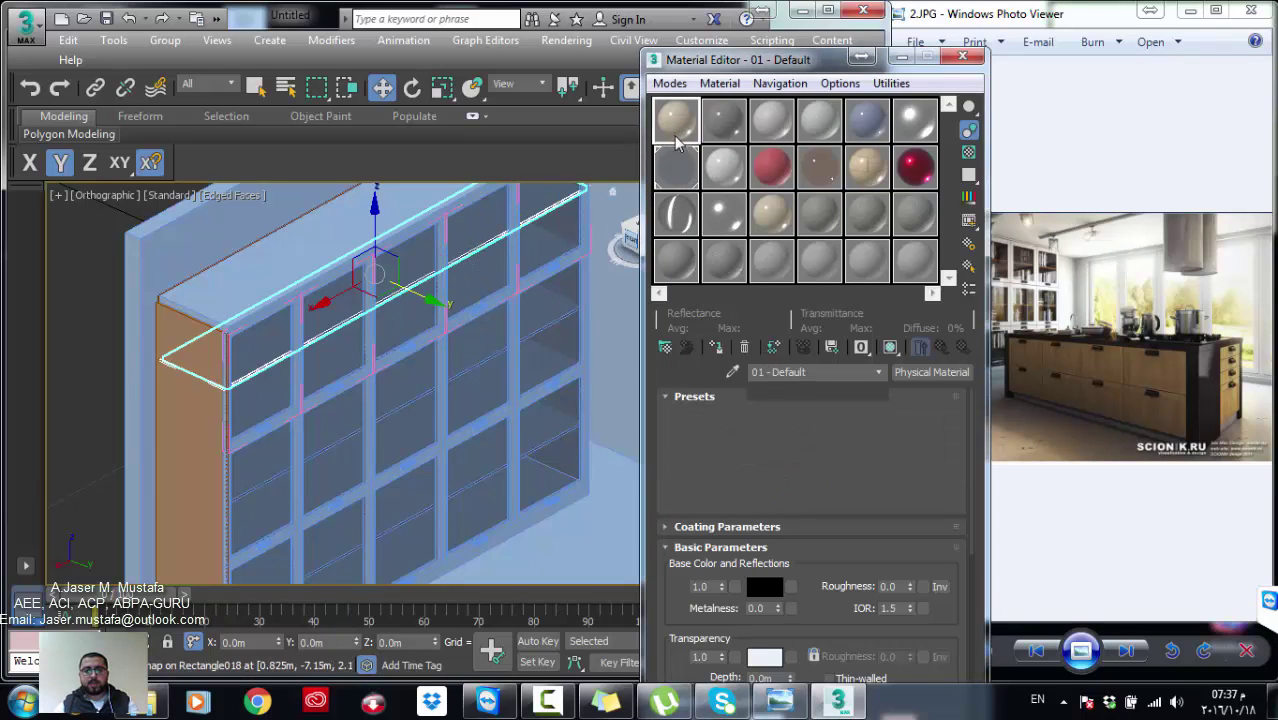
click(718, 346)
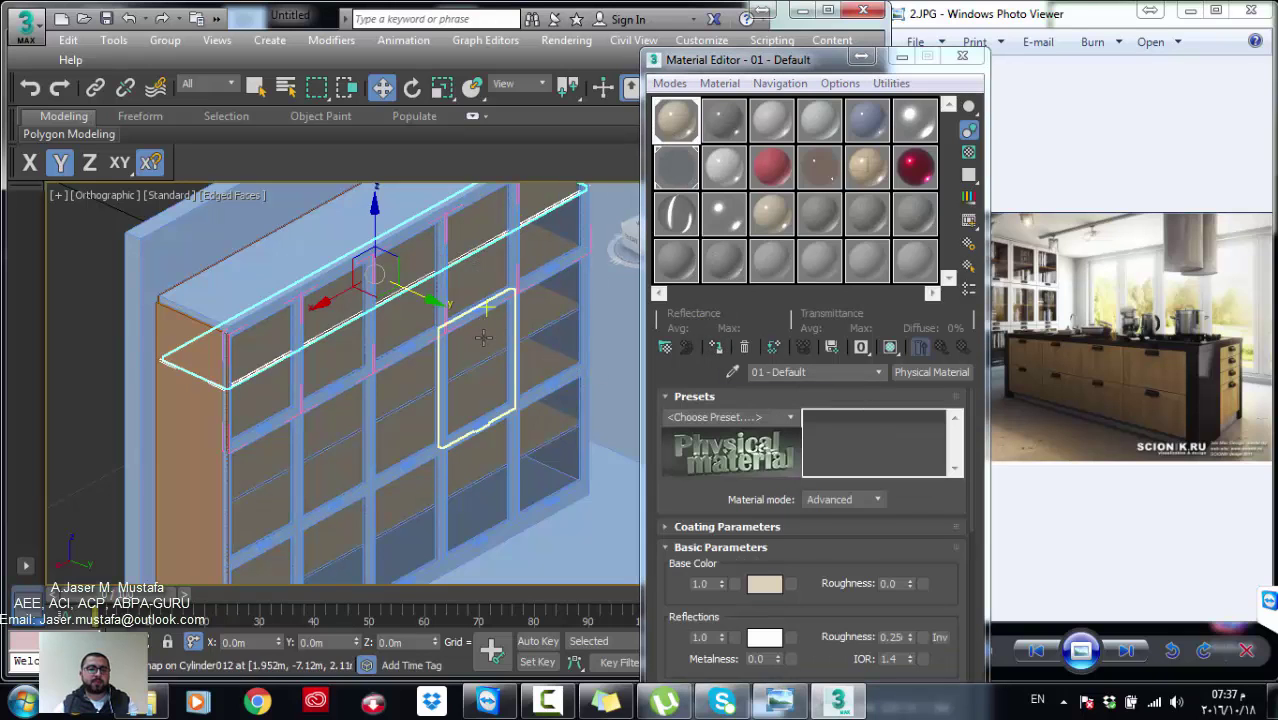
click(291, 256)
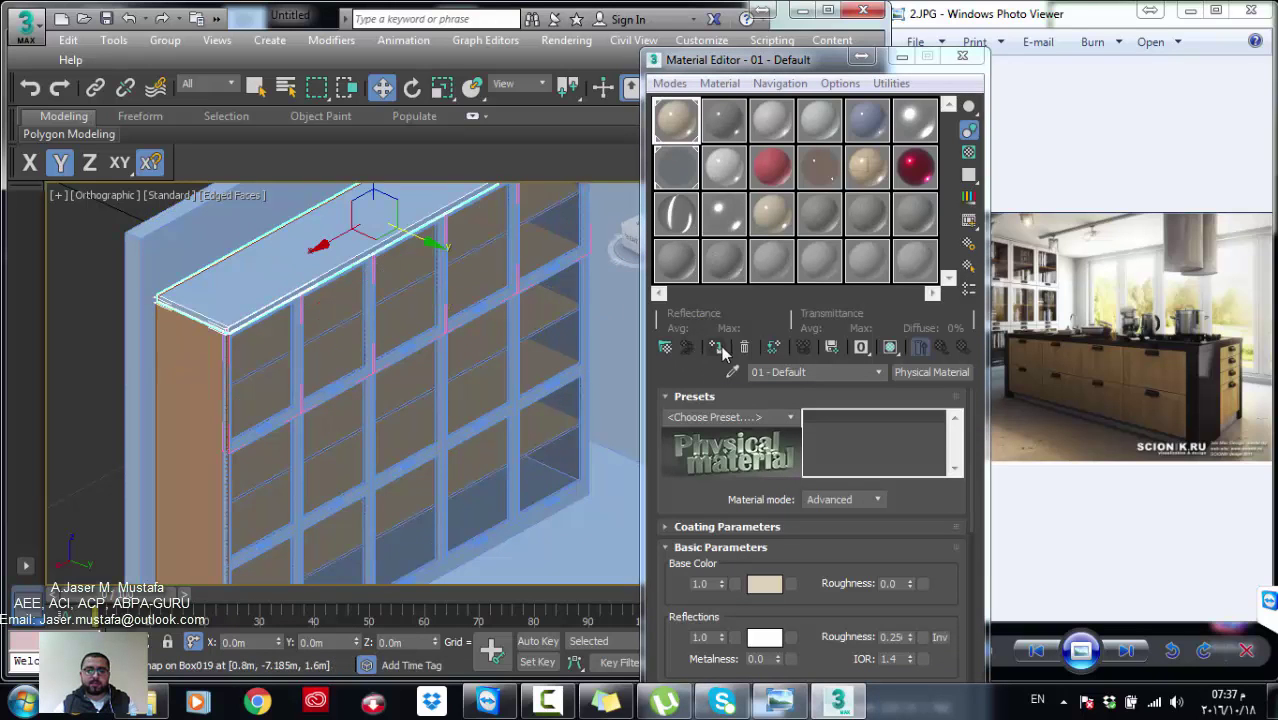
scroll(540, 470, up, 2)
scroll(542, 451, up, 3)
scroll(548, 440, up, 3)
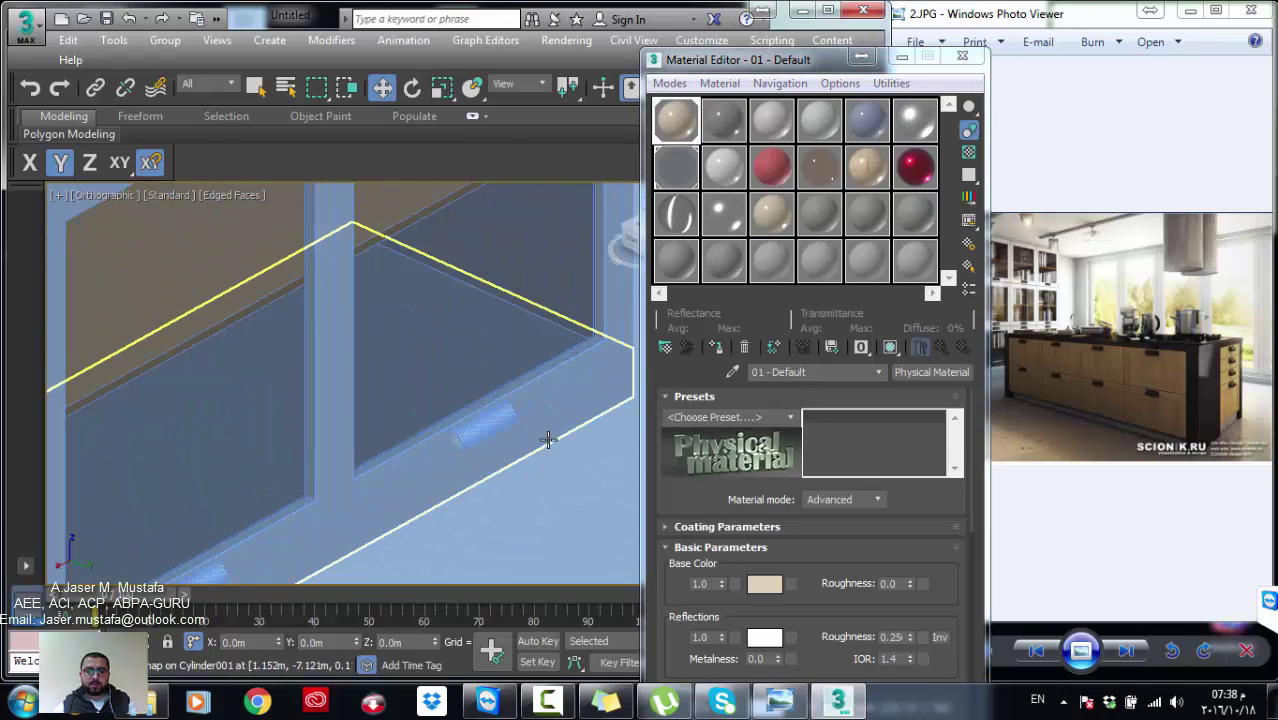
click(548, 440)
scroll(570, 400, down, 3)
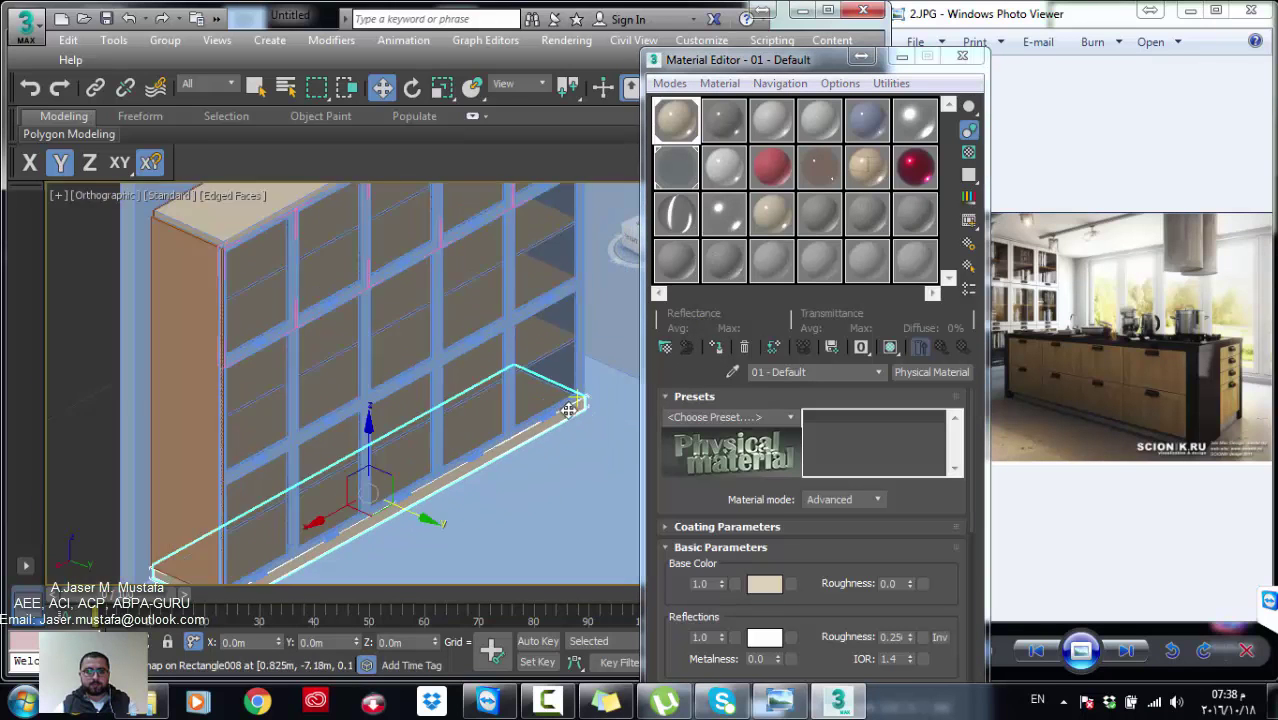
middle_drag(440, 500, 478, 503)
scroll(571, 292, up, 3)
scroll(584, 297, up, 2)
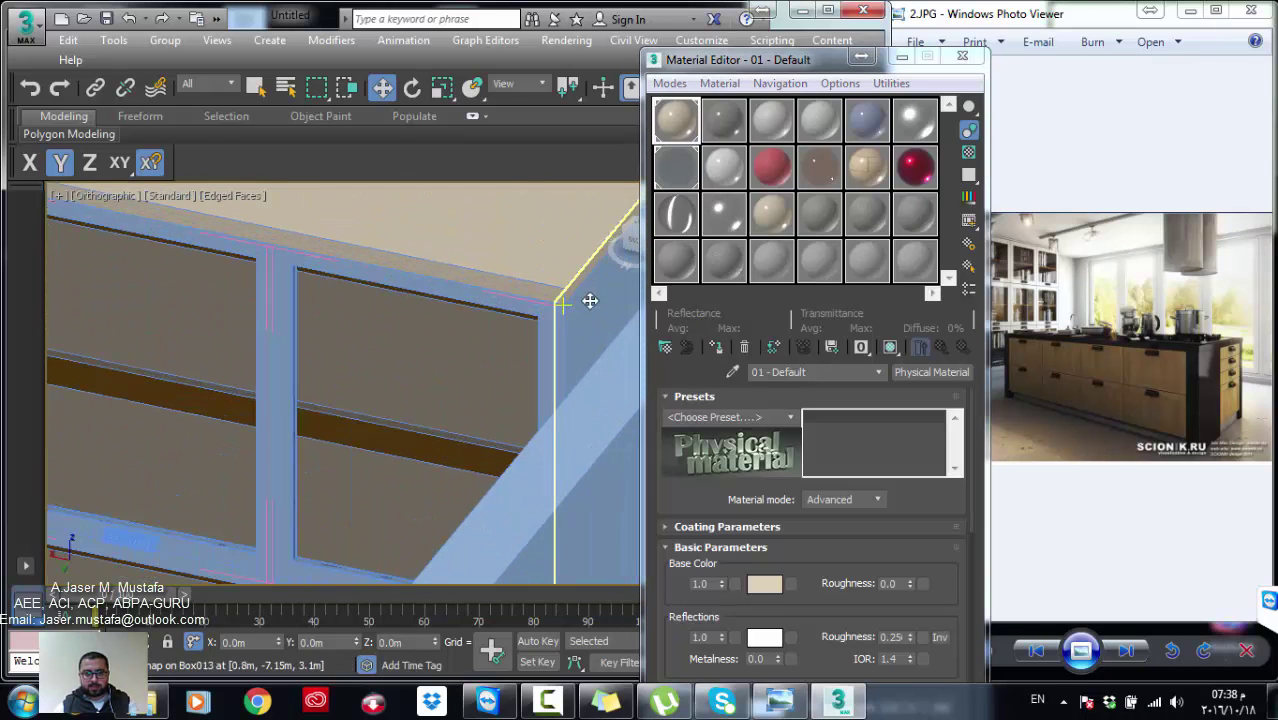
Step: Give the cupboard door frame the Ceramic material
click(462, 294)
click(724, 165)
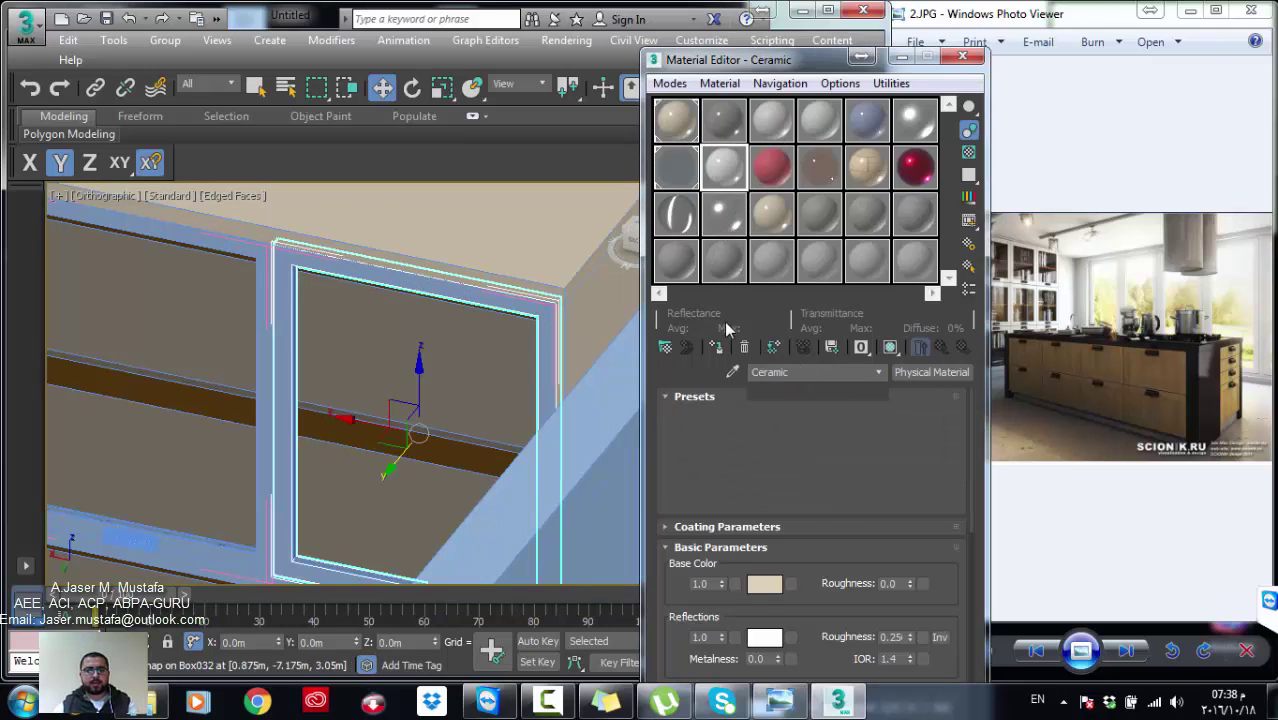
scroll(313, 344, down, 2)
scroll(313, 344, up, 2)
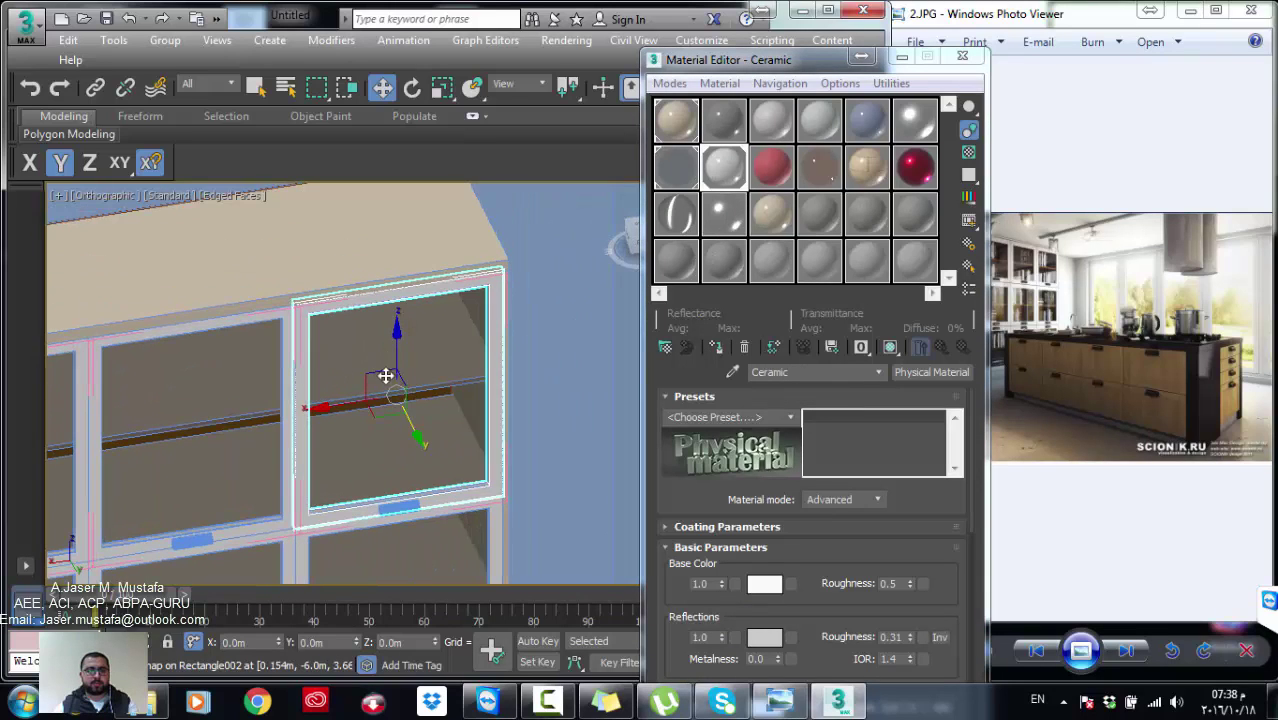
scroll(400, 450, up, 2)
Step: Give the door handle the 02 - Default material
click(407, 510)
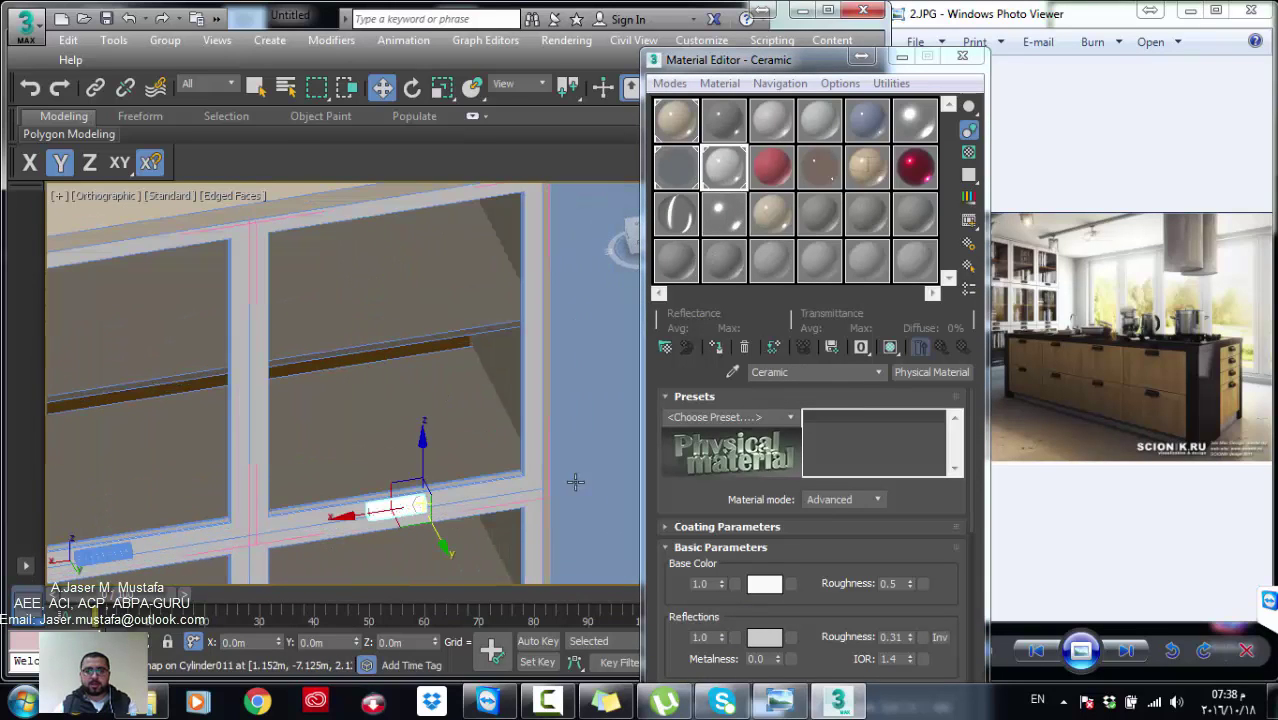
click(906, 174)
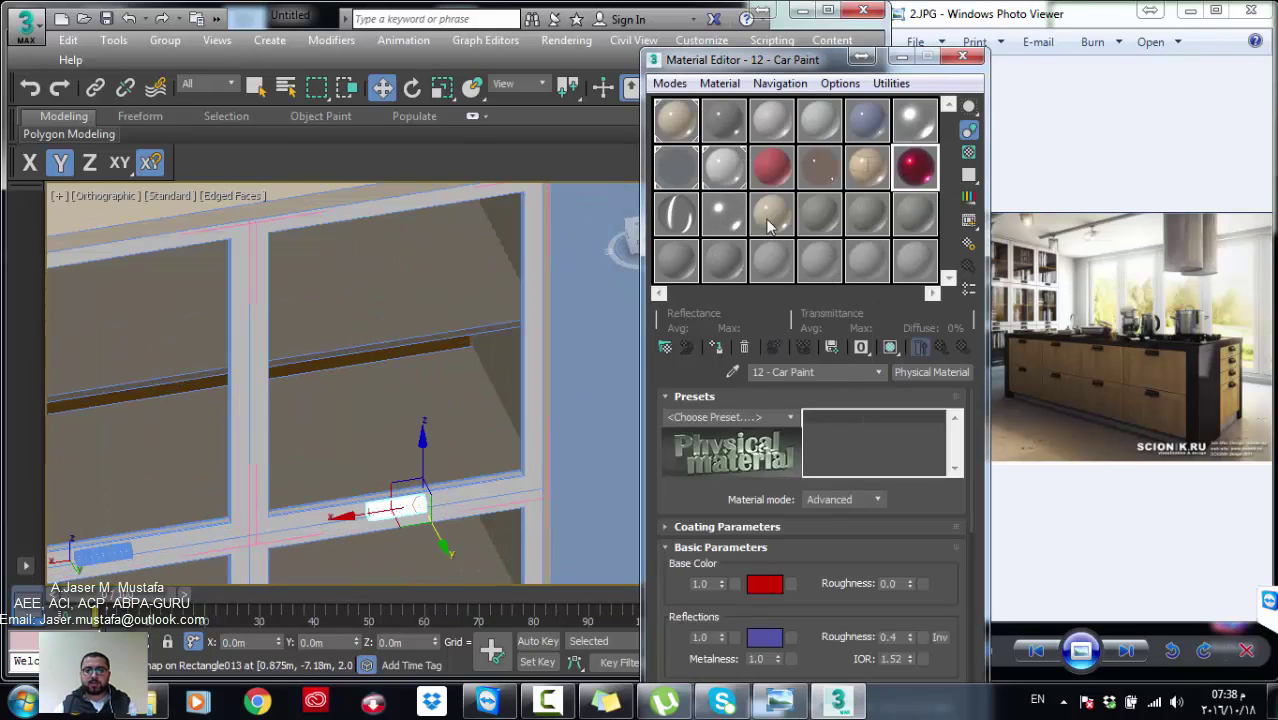
click(724, 120)
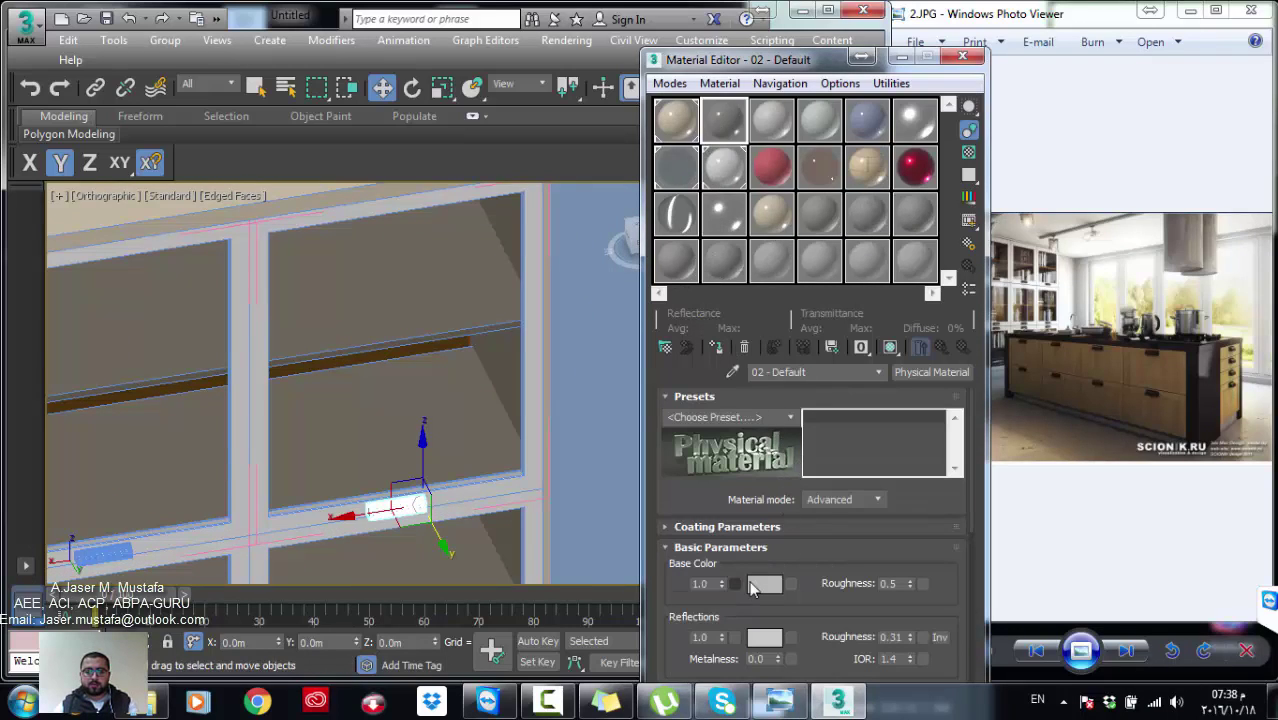
scroll(138, 427, up, 2)
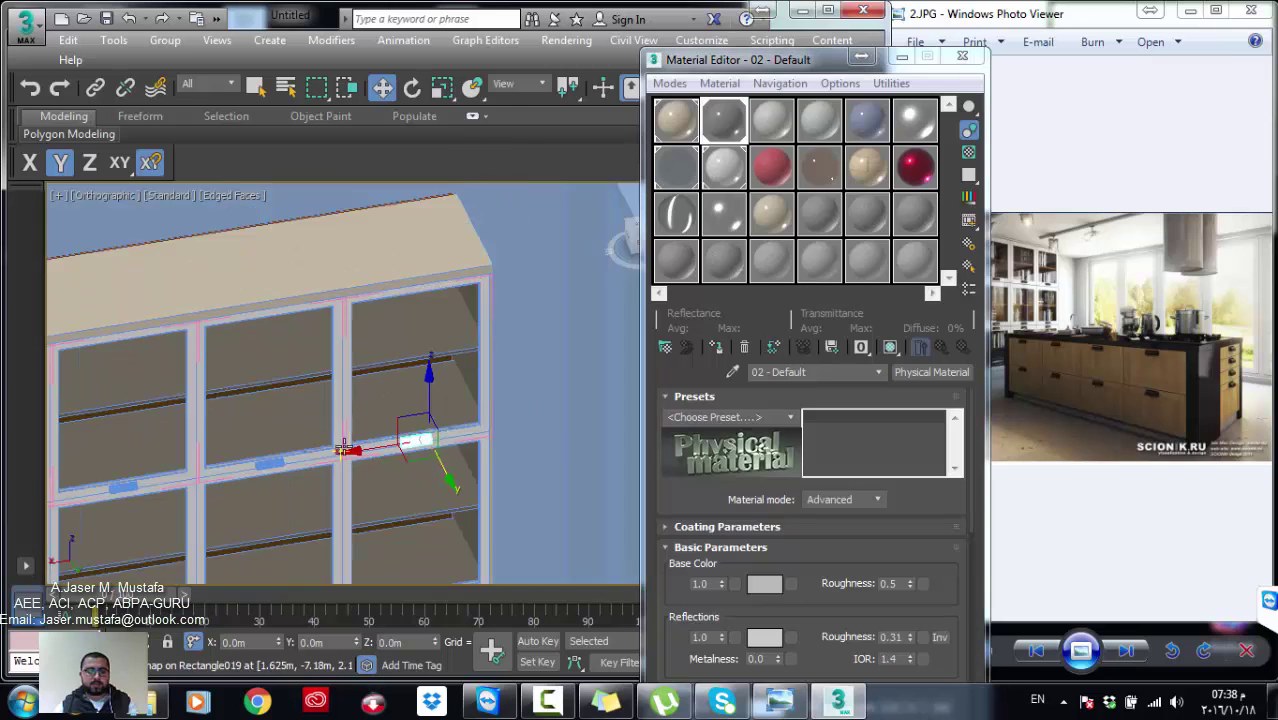
scroll(138, 427, up, 2)
scroll(138, 427, up, 2)
middle_drag(138, 427, 243, 402)
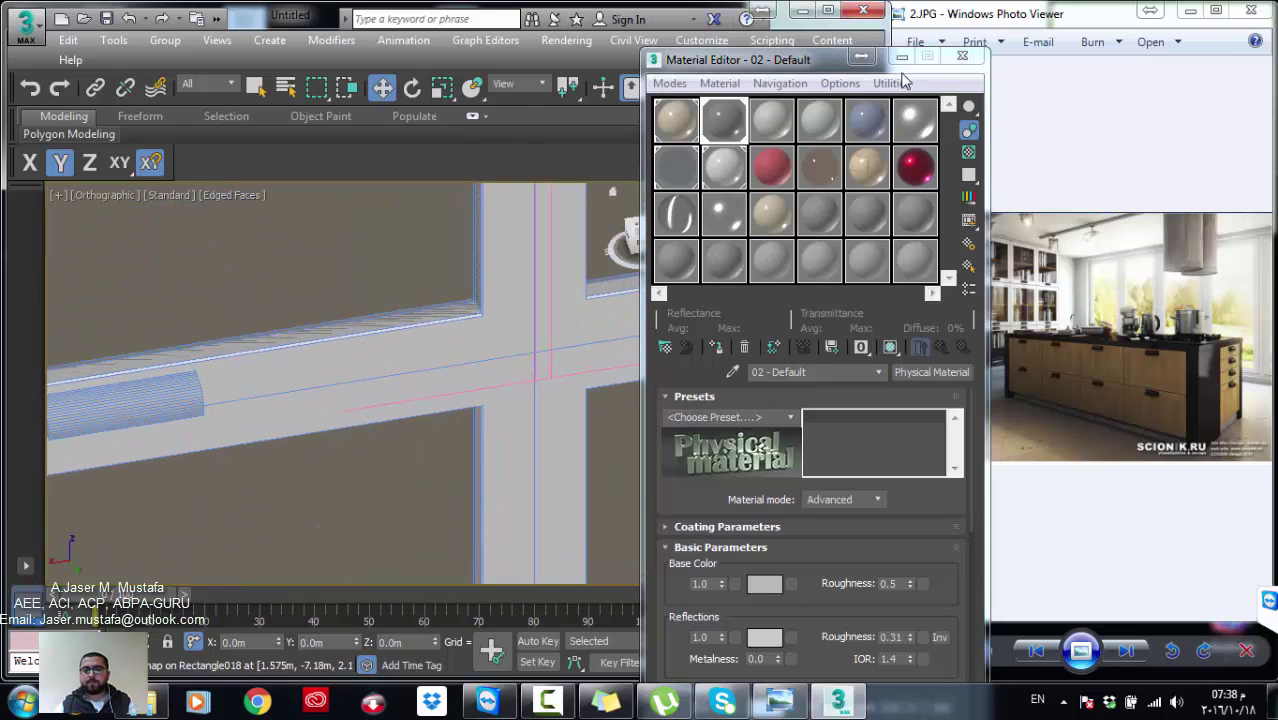
Step: Close the Material Editor and select a door frame board from an angled view
click(962, 55)
scroll(382, 343, down, 5)
mouse_move(382, 343)
alt+middle_down()
mouse_move(422, 343)
mouse_move(337, 355)
alt+middle_up()
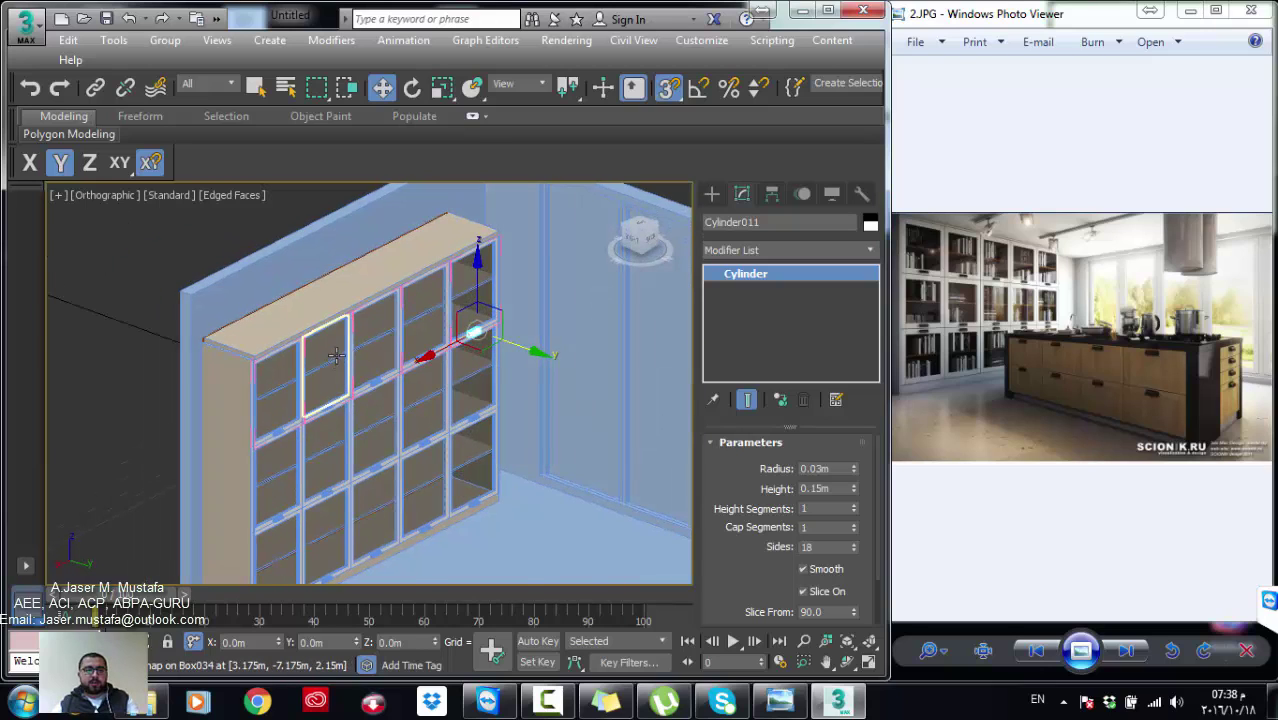
scroll(337, 355, up, 2)
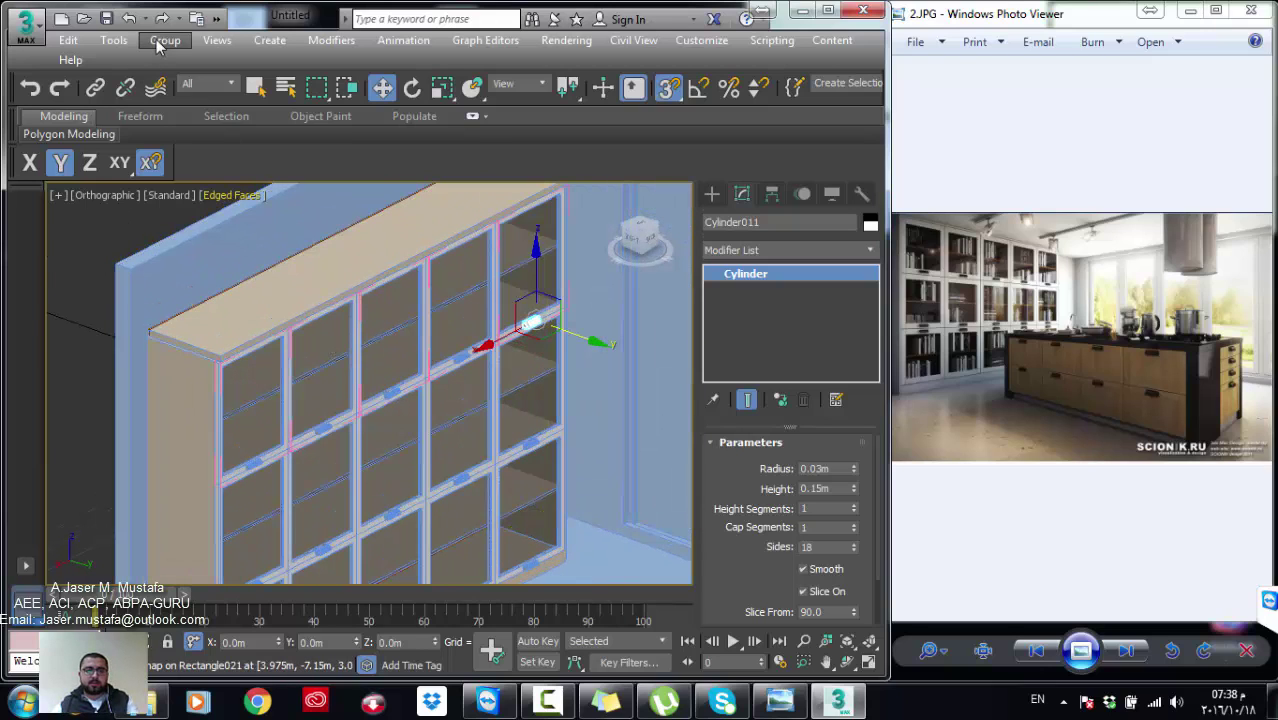
click(453, 267)
Step: Close the open door group and select all similar door panels
click(165, 40)
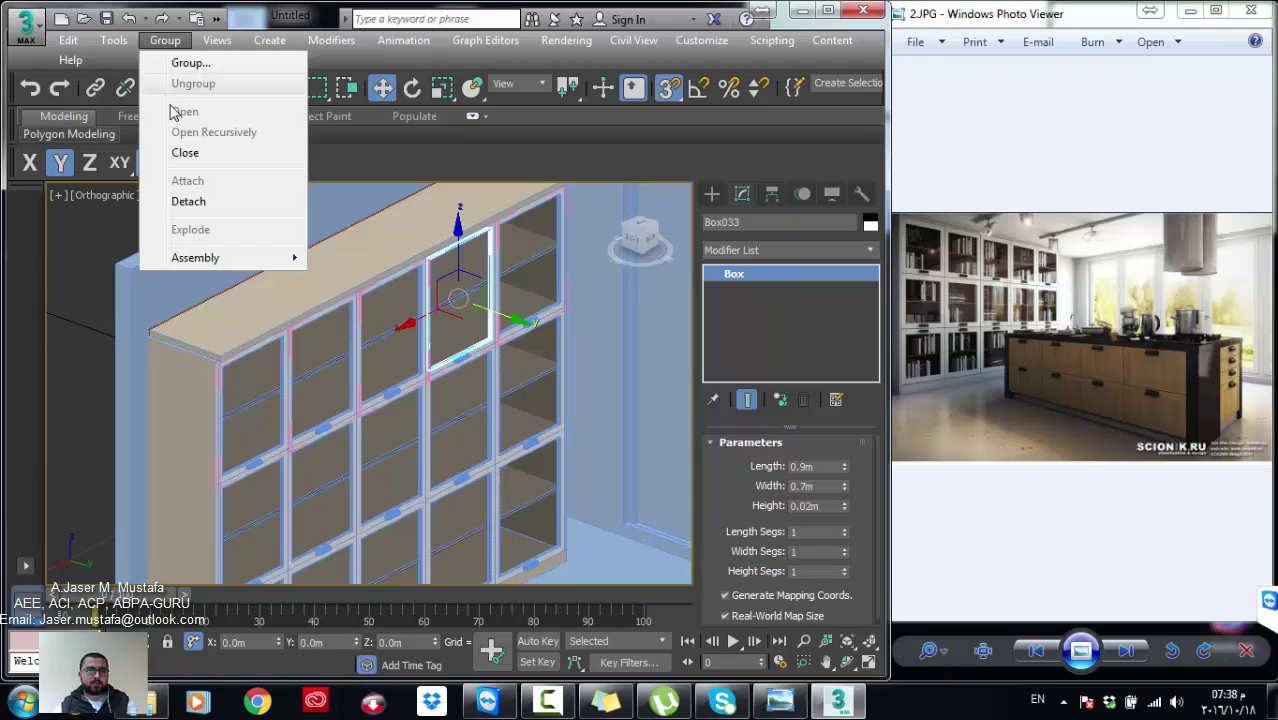
click(185, 153)
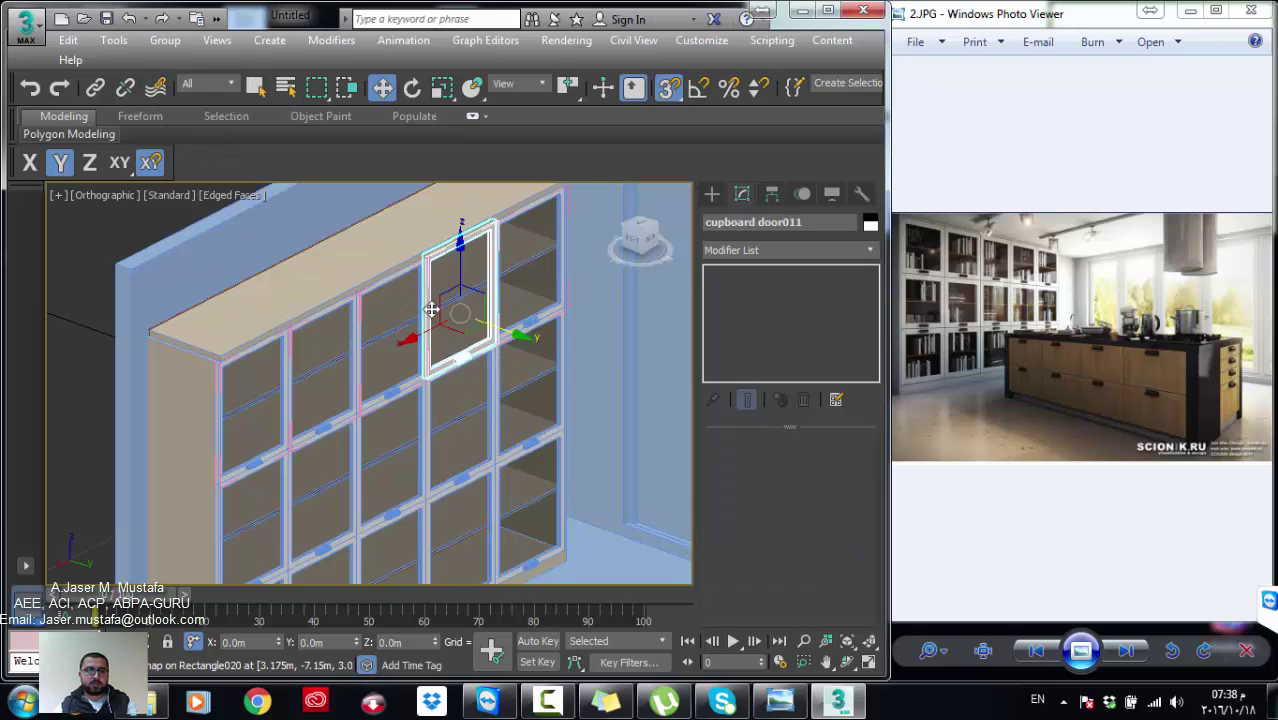
click(408, 322)
right_click(408, 322)
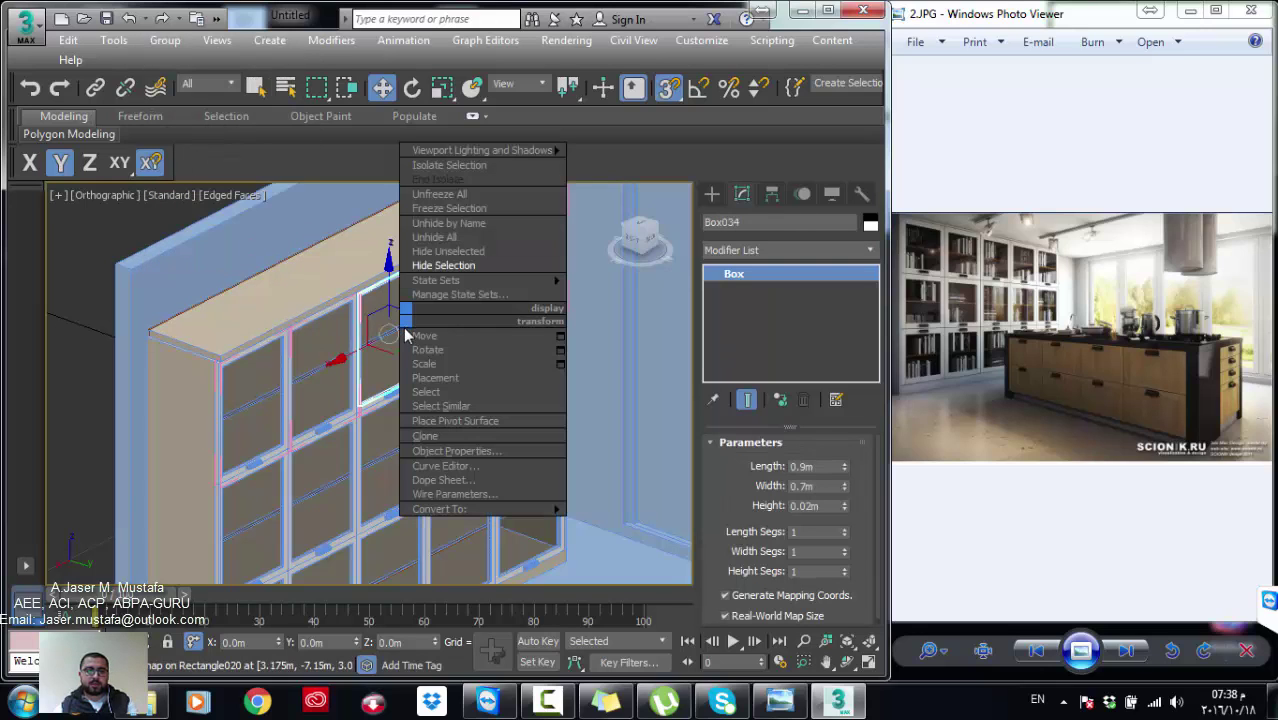
click(434, 407)
Step: Close the selected doors' groups and hide them with Hide Selection
click(165, 40)
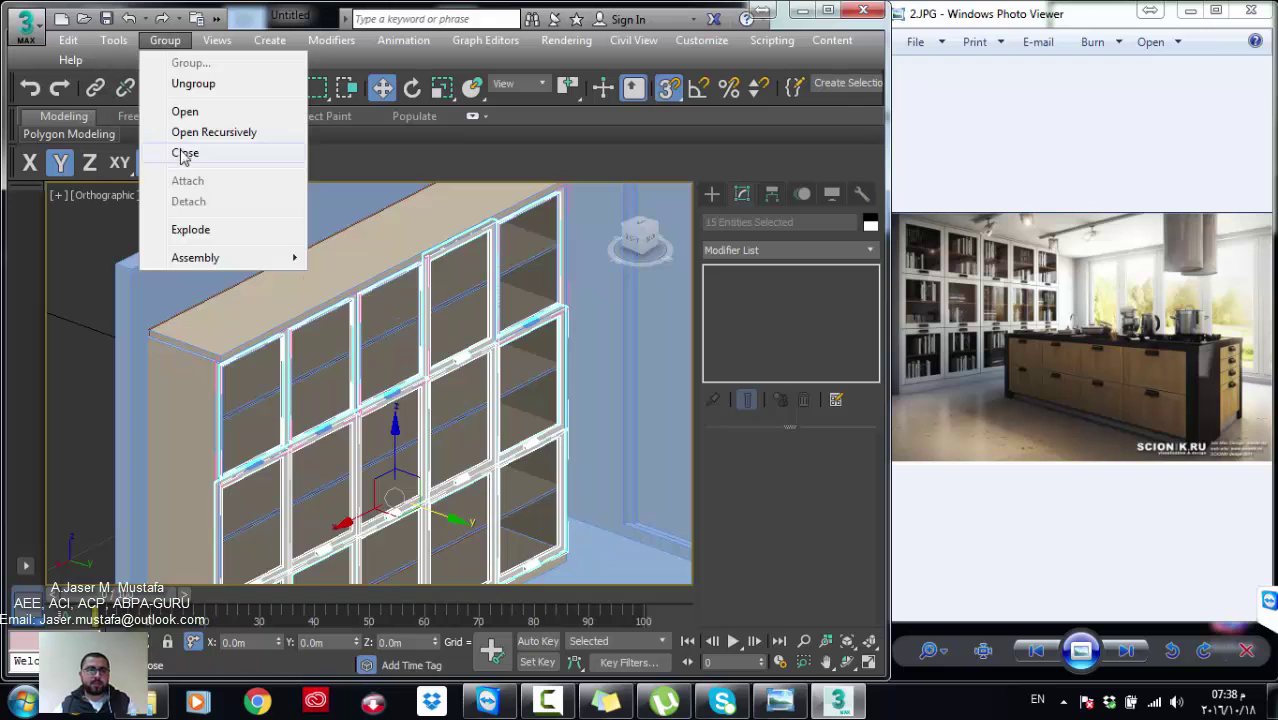
click(185, 153)
right_click(440, 369)
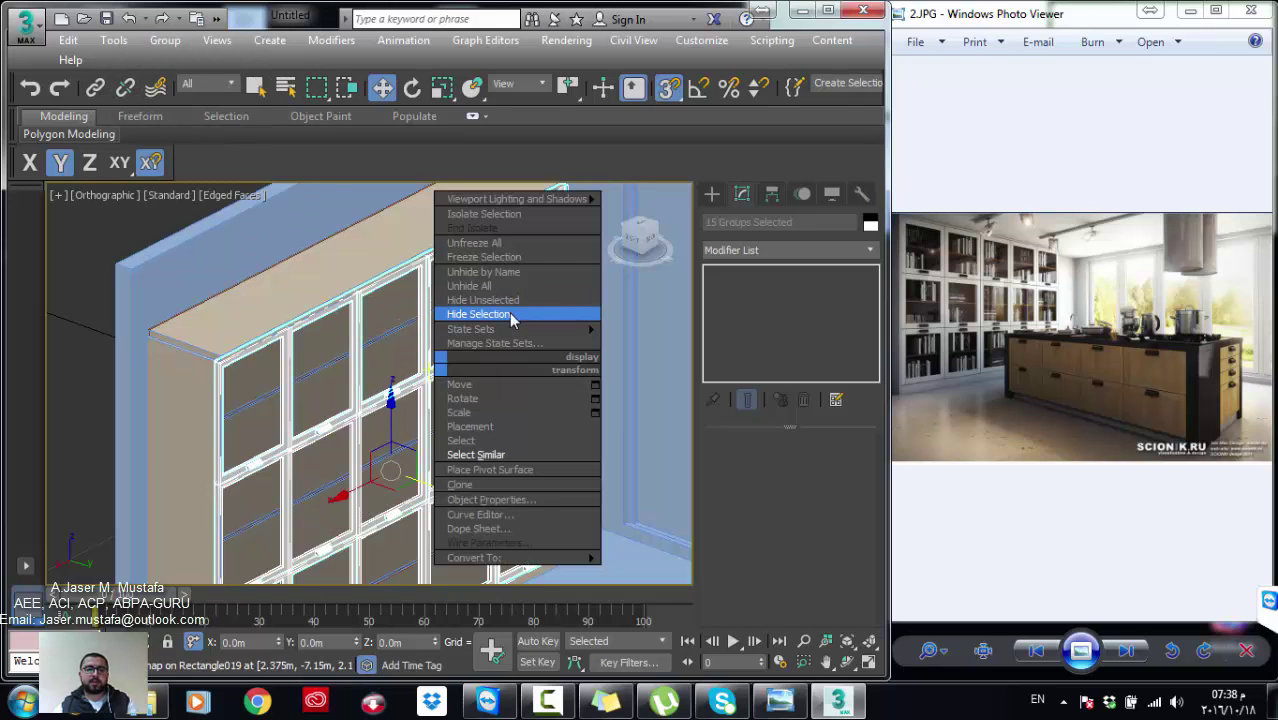
click(513, 318)
scroll(350, 355, up, 3)
scroll(340, 320, up, 2)
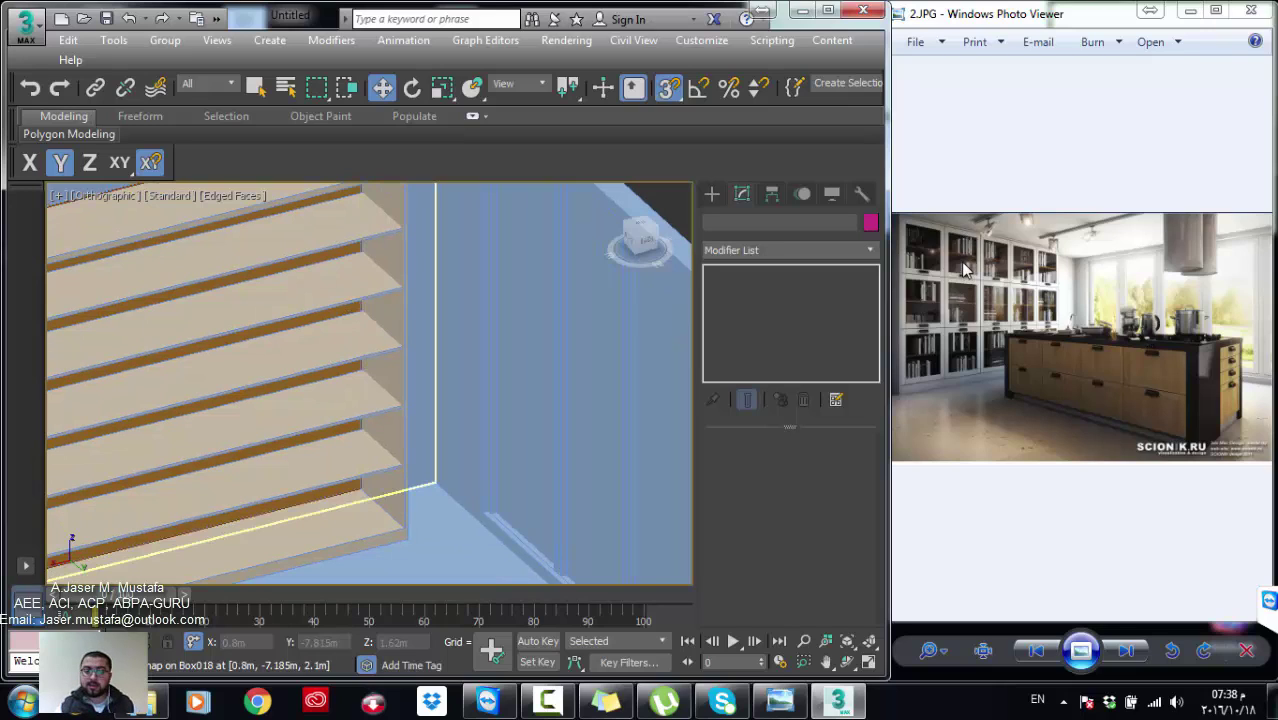
Step: With AutoGrid on, draw a 0.286 × 0.223 × 0.278 m box on the bottom shelf
click(711, 193)
click(749, 307)
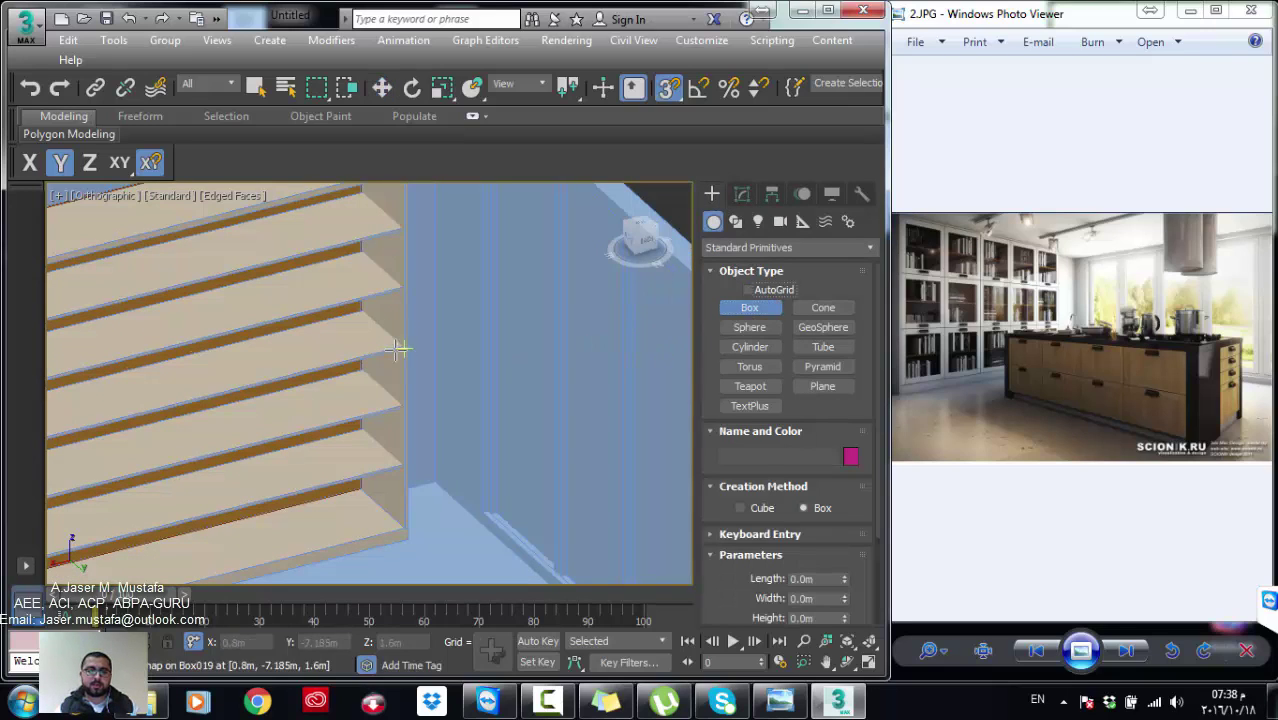
scroll(651, 352, down, 1)
click(752, 291)
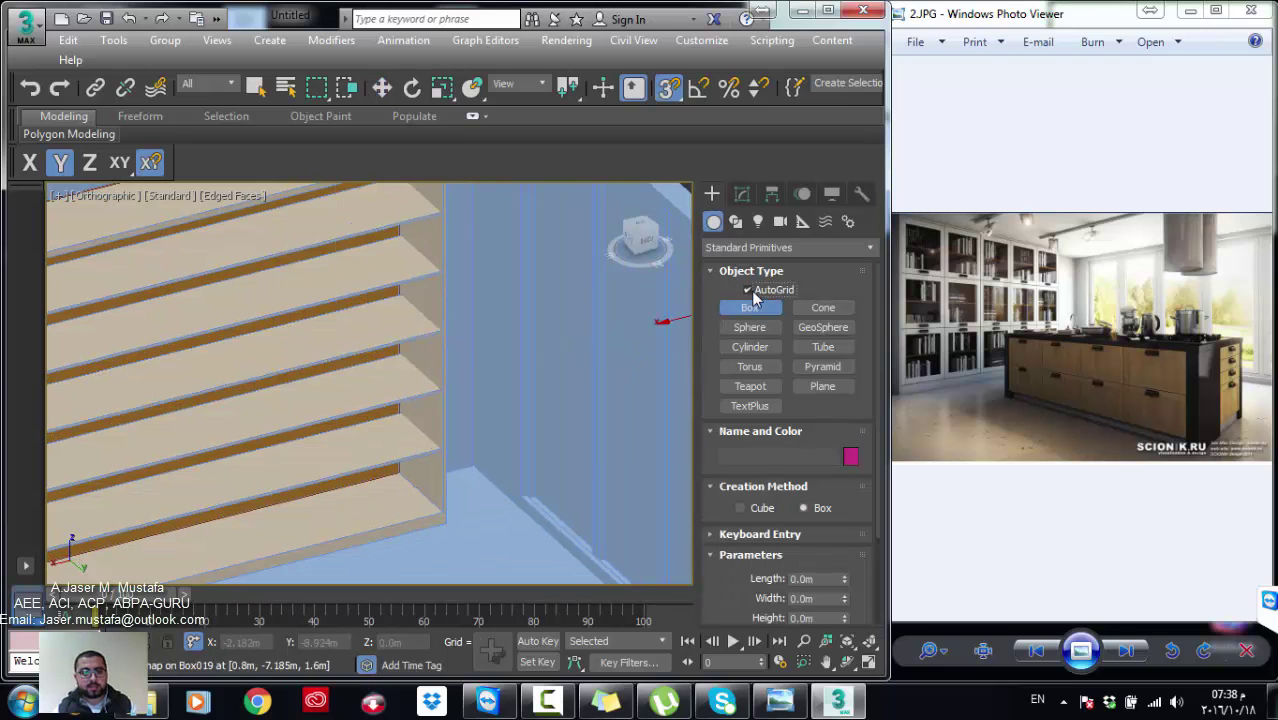
scroll(357, 408, up, 1)
scroll(430, 430, up, 2)
scroll(470, 430, up, 2)
drag(468, 422, 520, 477)
right_click(520, 477)
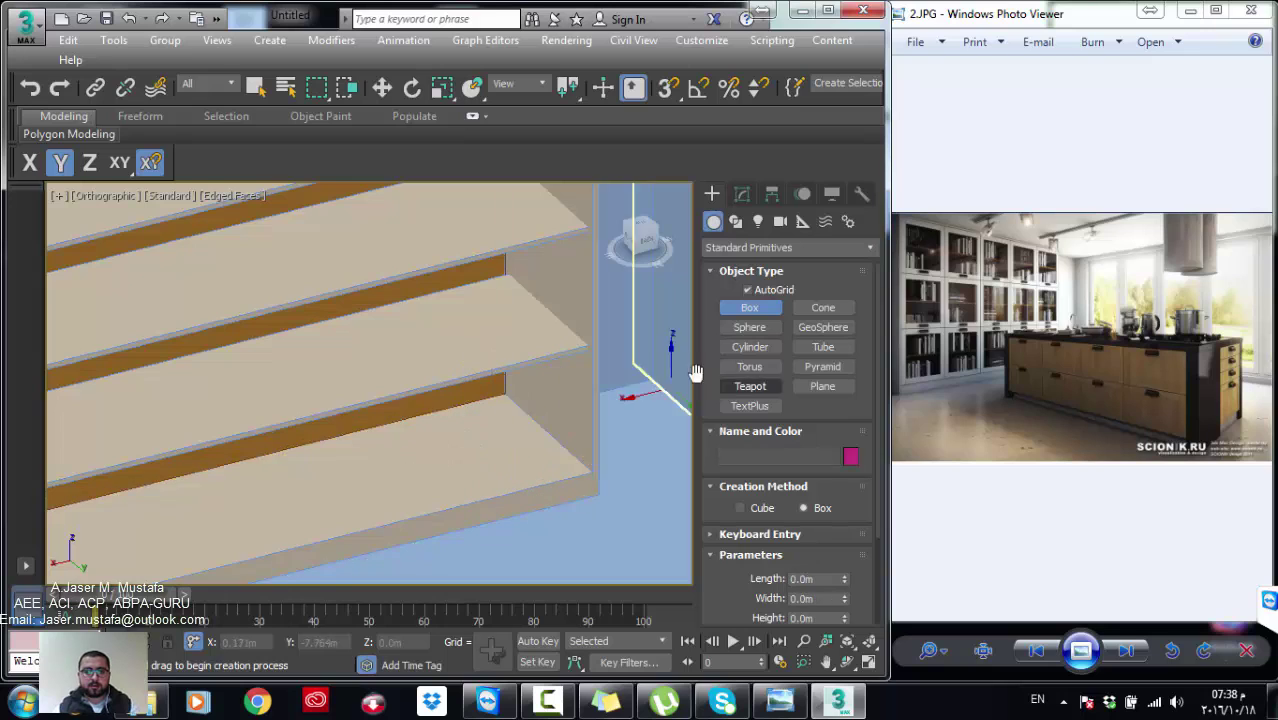
drag(527, 428, 510, 440)
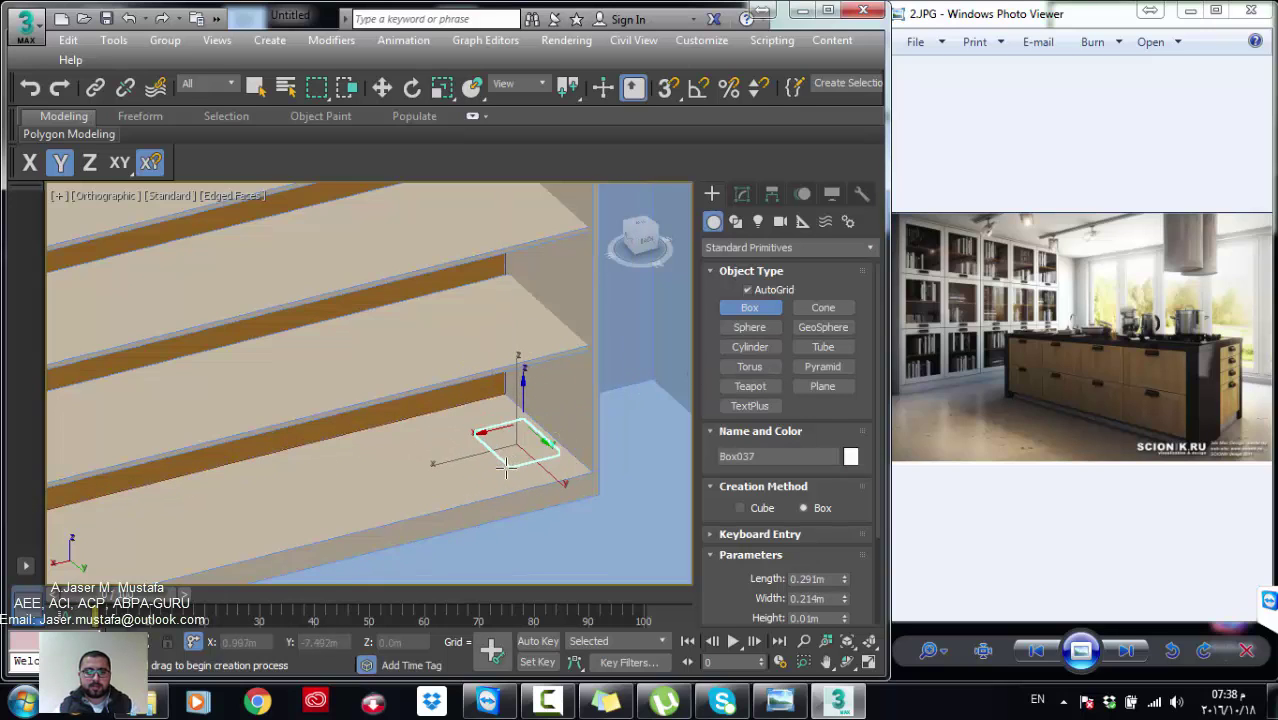
click(512, 397)
Step: Select the seven shelves together
key(w)
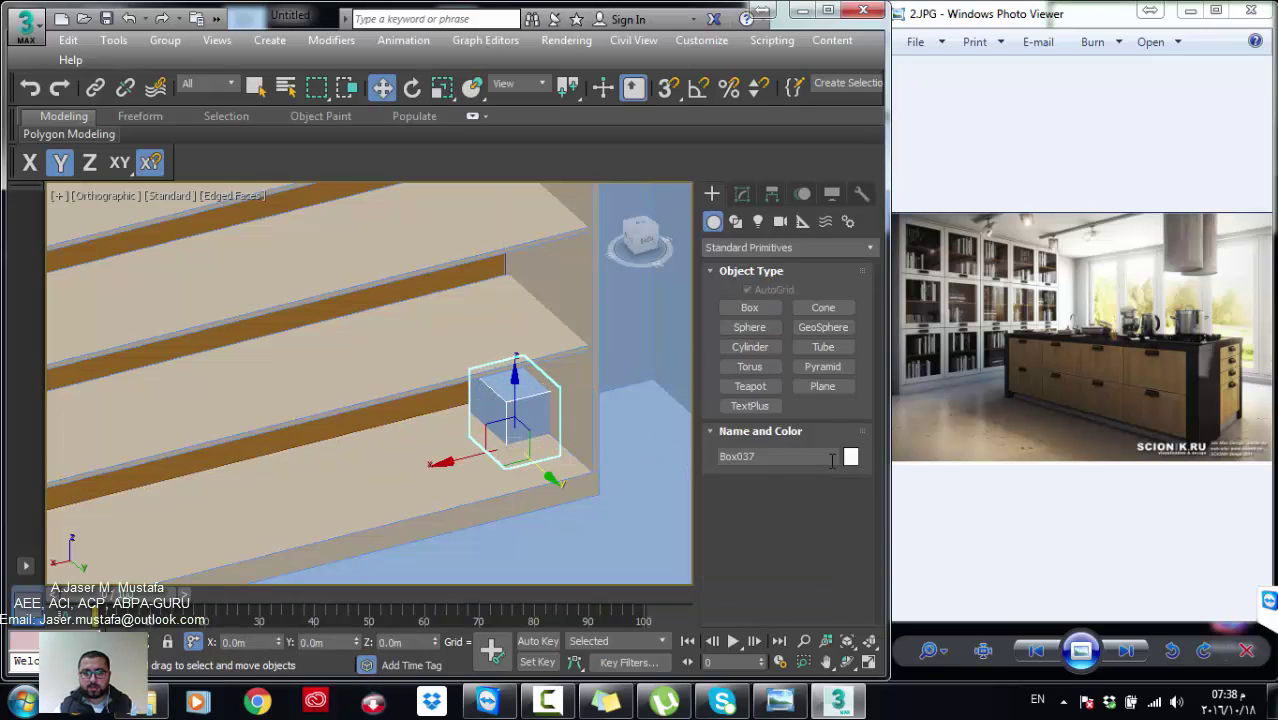
click(741, 193)
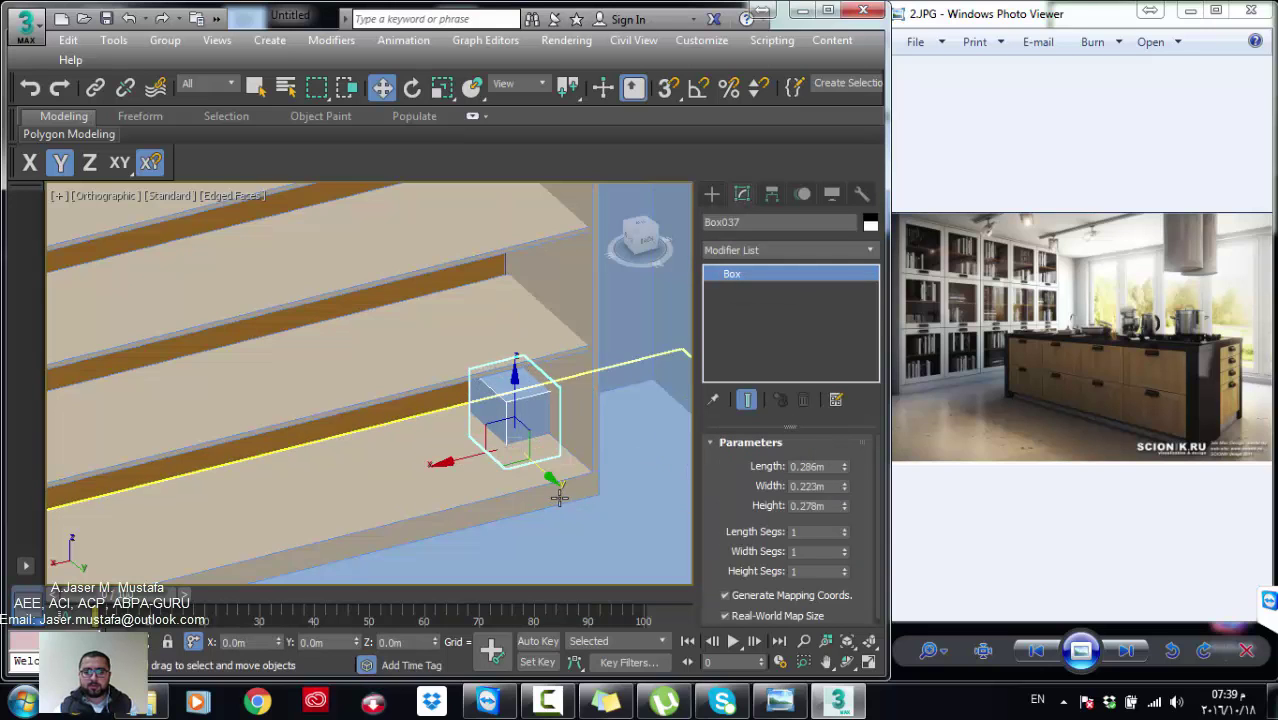
scroll(499, 490, down, 3)
scroll(499, 460, down, 1)
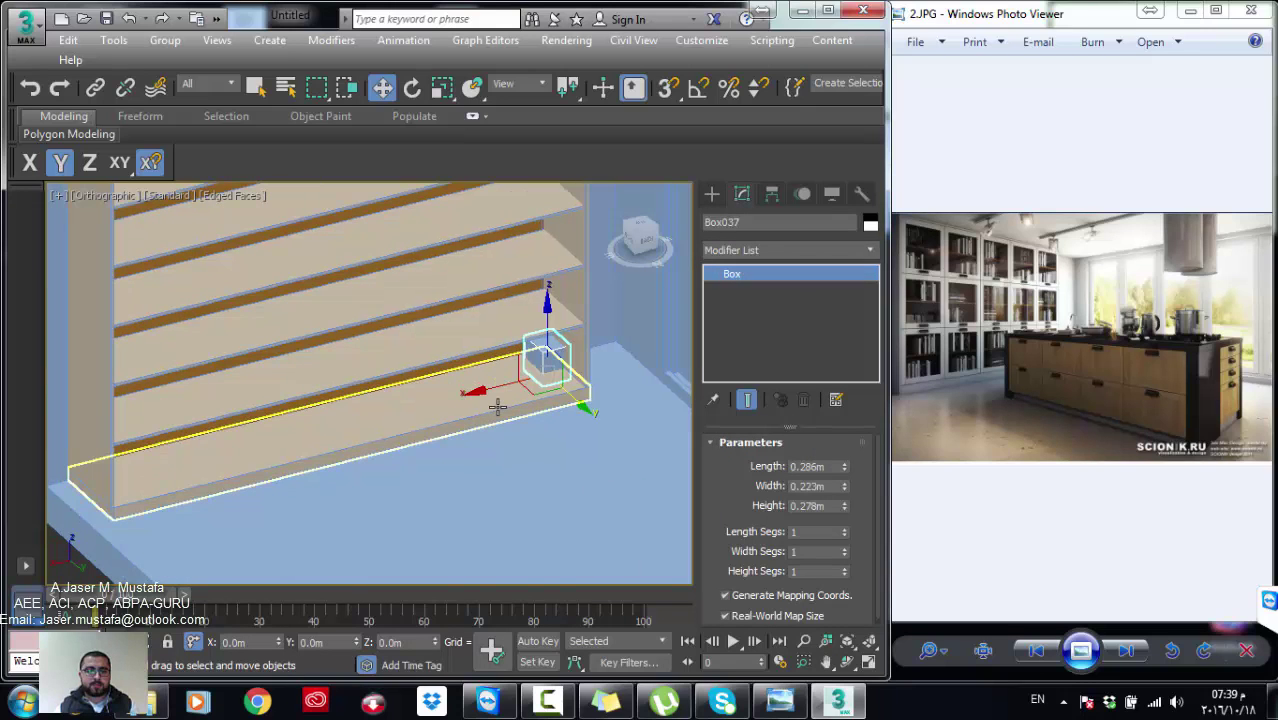
click(499, 403)
ctrl+click(492, 317)
ctrl+click(491, 274)
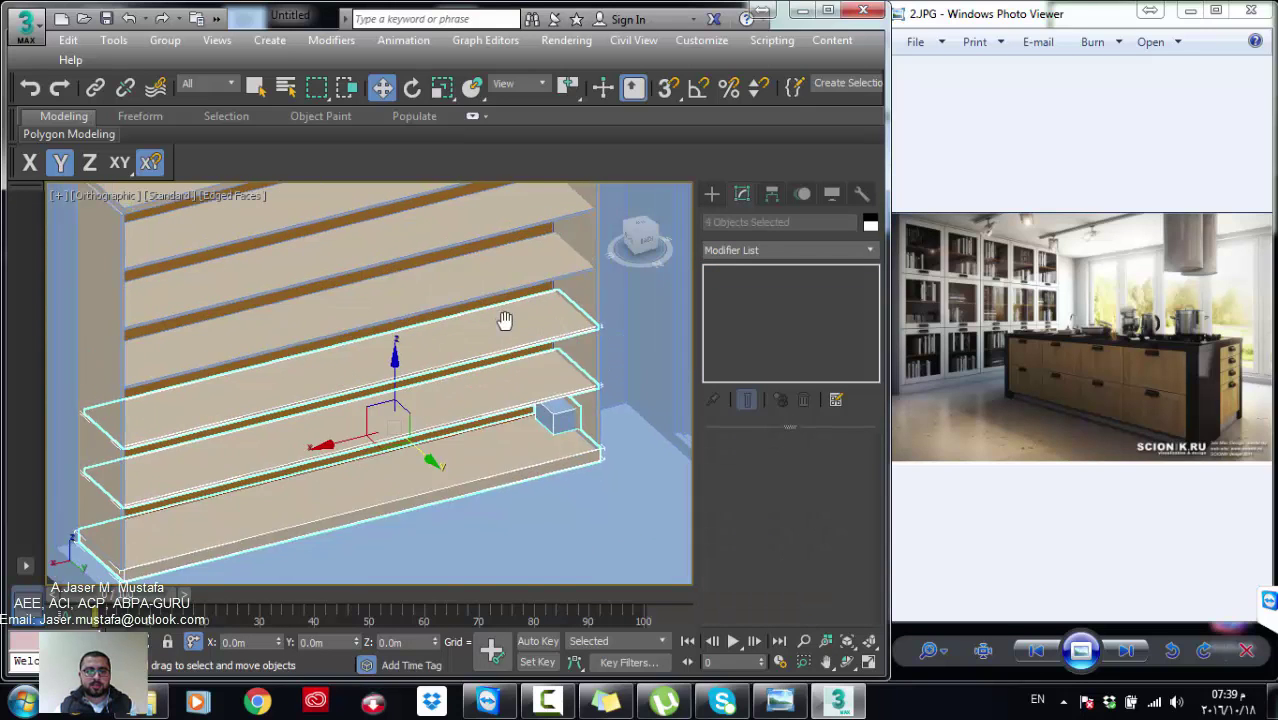
scroll(502, 320, down, 2)
ctrl+click(499, 285)
ctrl+click(492, 258)
ctrl+click(483, 230)
scroll(475, 305, down, 1)
ctrl+click(468, 280)
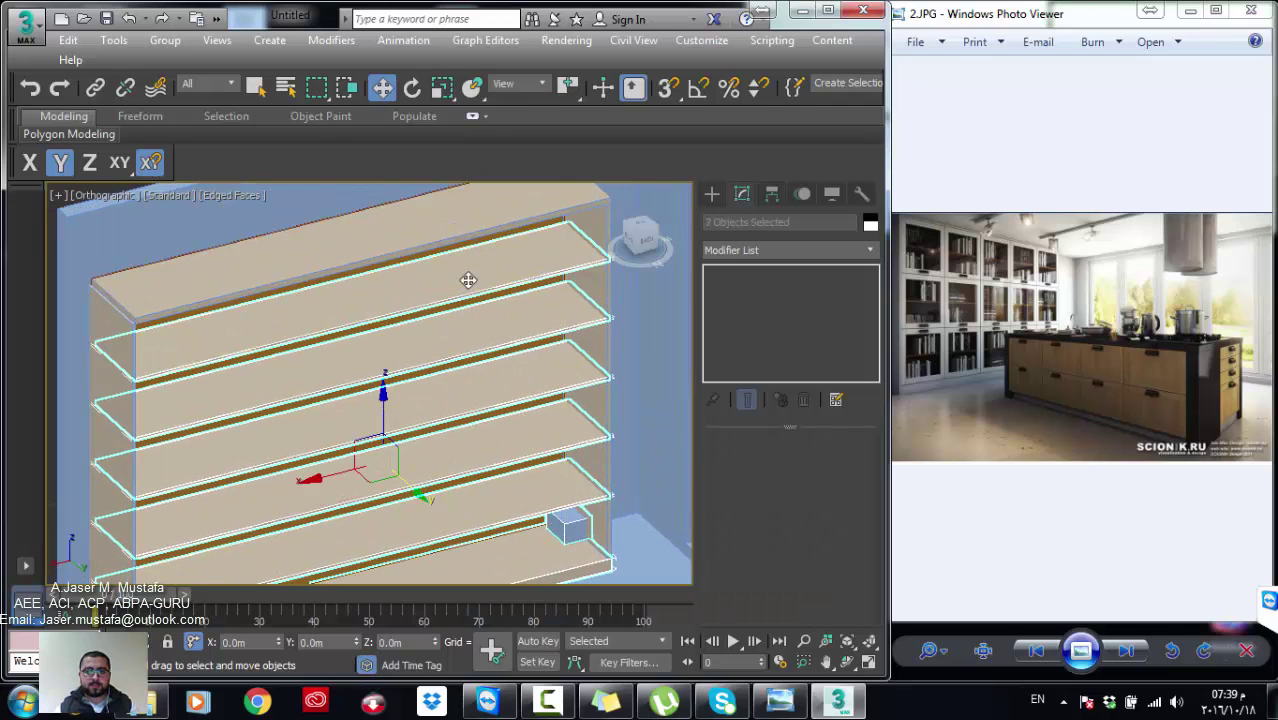
Step: Isolate the selection with Alt+Q and select the small box on the shelf
key(alt+q)
scroll(515, 365, up, 1)
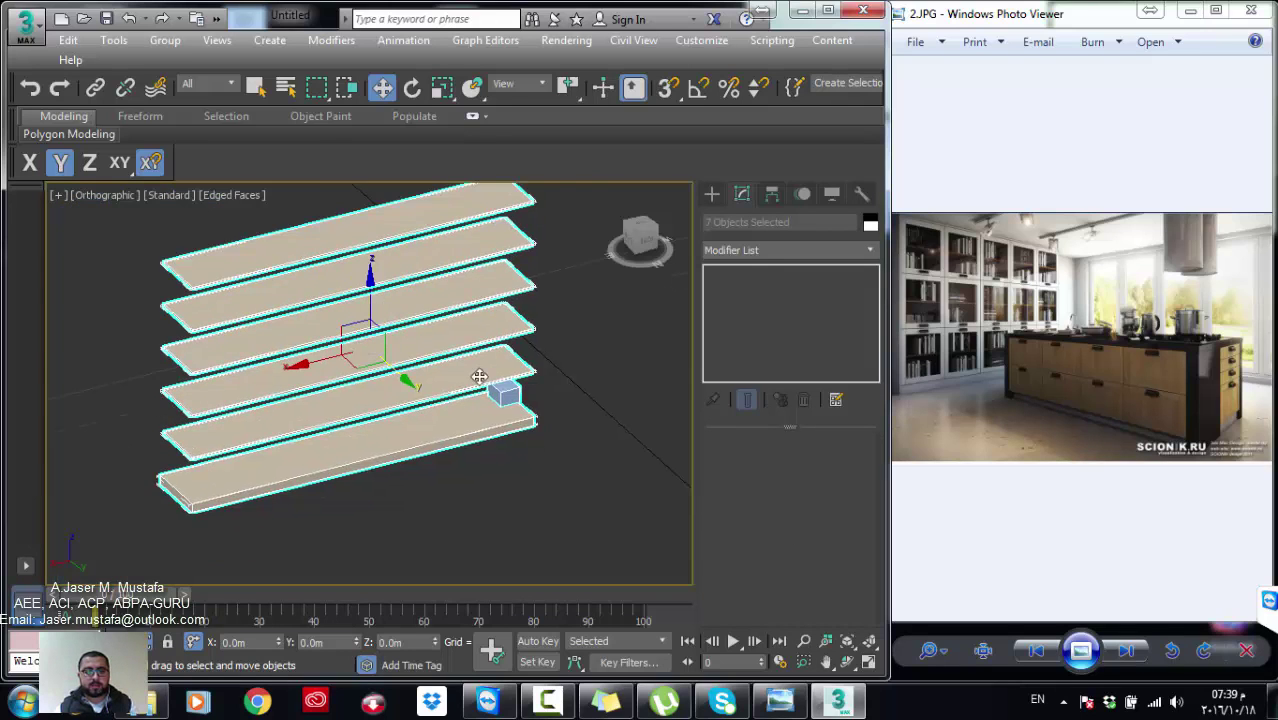
scroll(520, 390, up, 3)
click(527, 413)
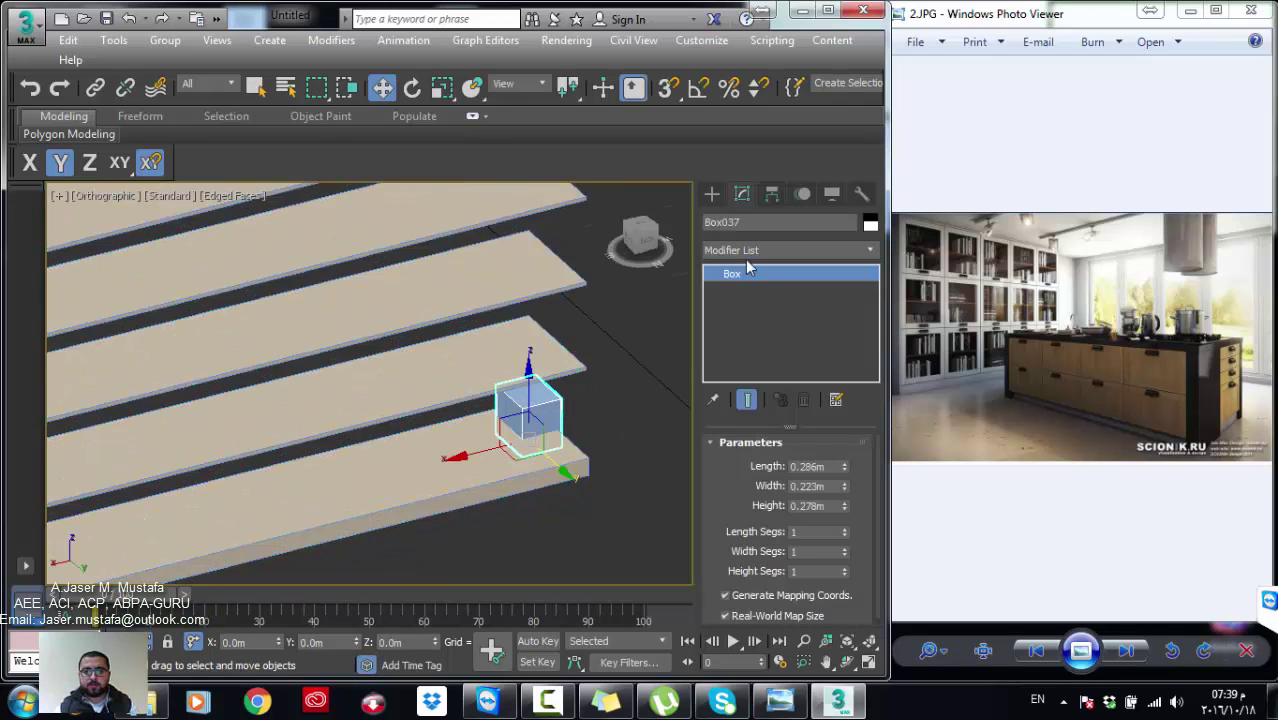
Step: Draw a ChamferBox from Extended Primitives beside the shelves
key(ctrl+d)
click(712, 194)
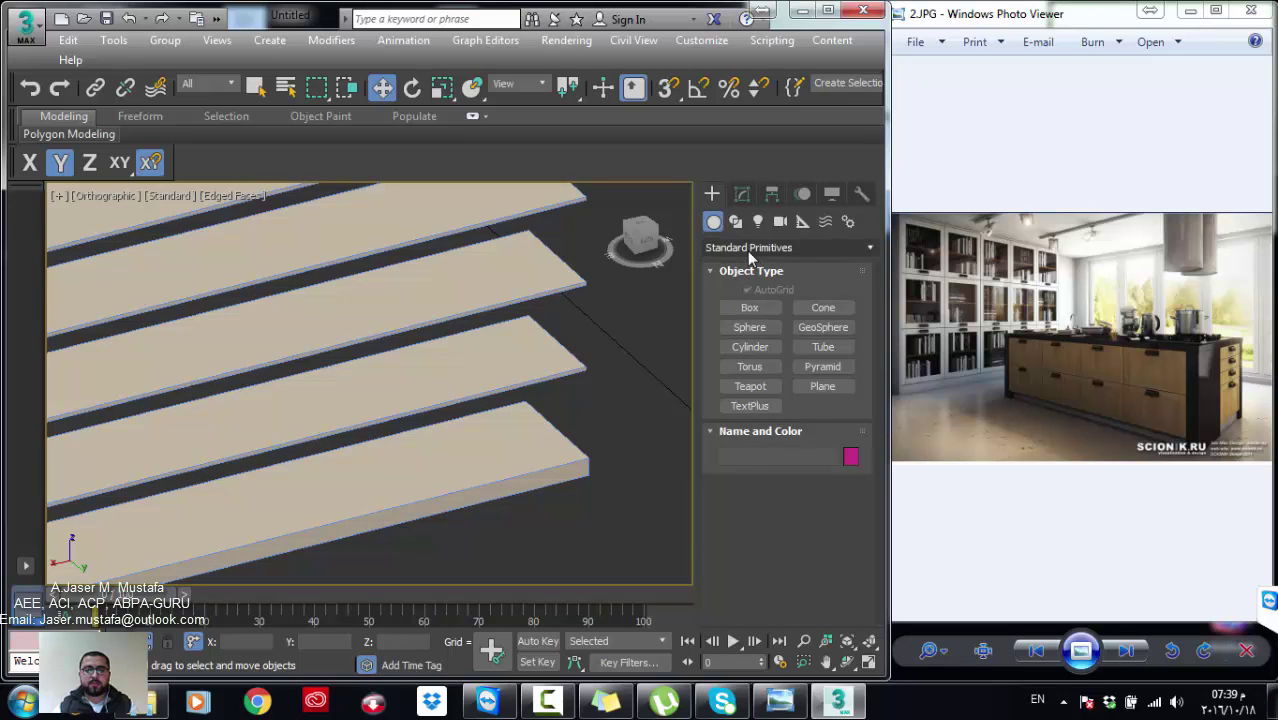
click(747, 251)
click(749, 285)
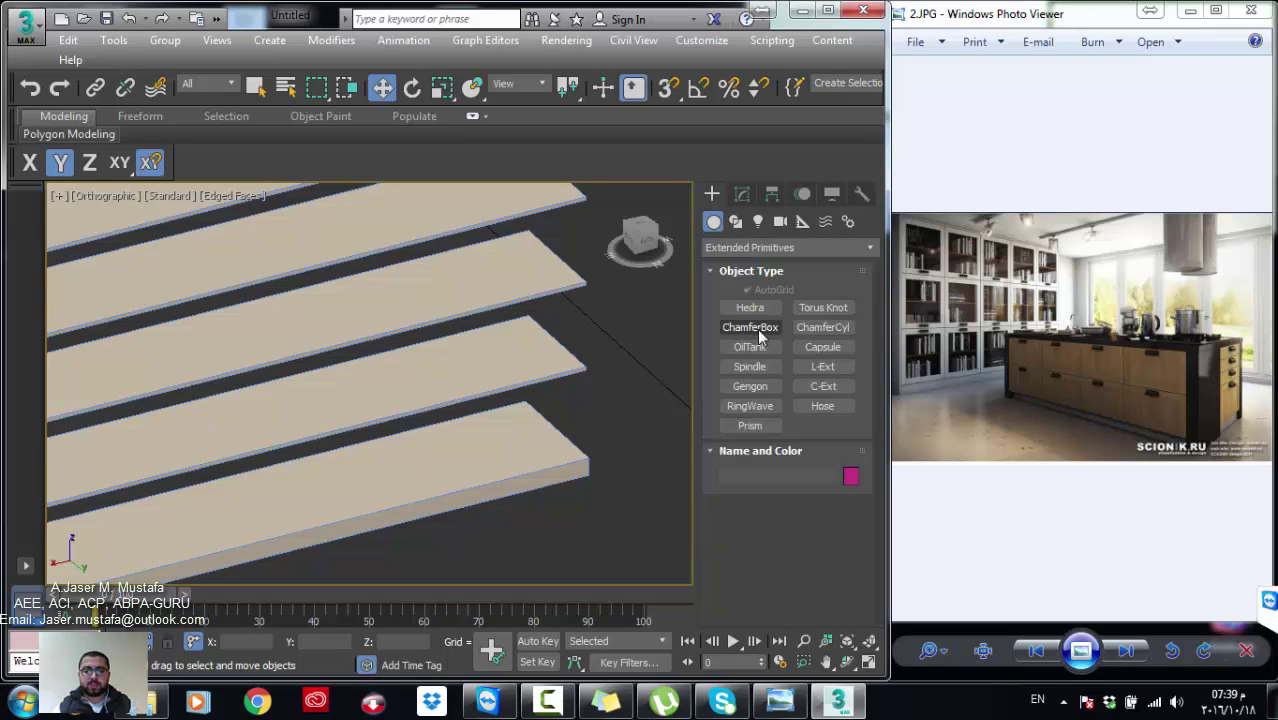
click(757, 328)
scroll(624, 447, up, 2)
mouse_move(612, 449)
mouse_down()
mouse_move(662, 470)
mouse_move(673, 505)
mouse_up()
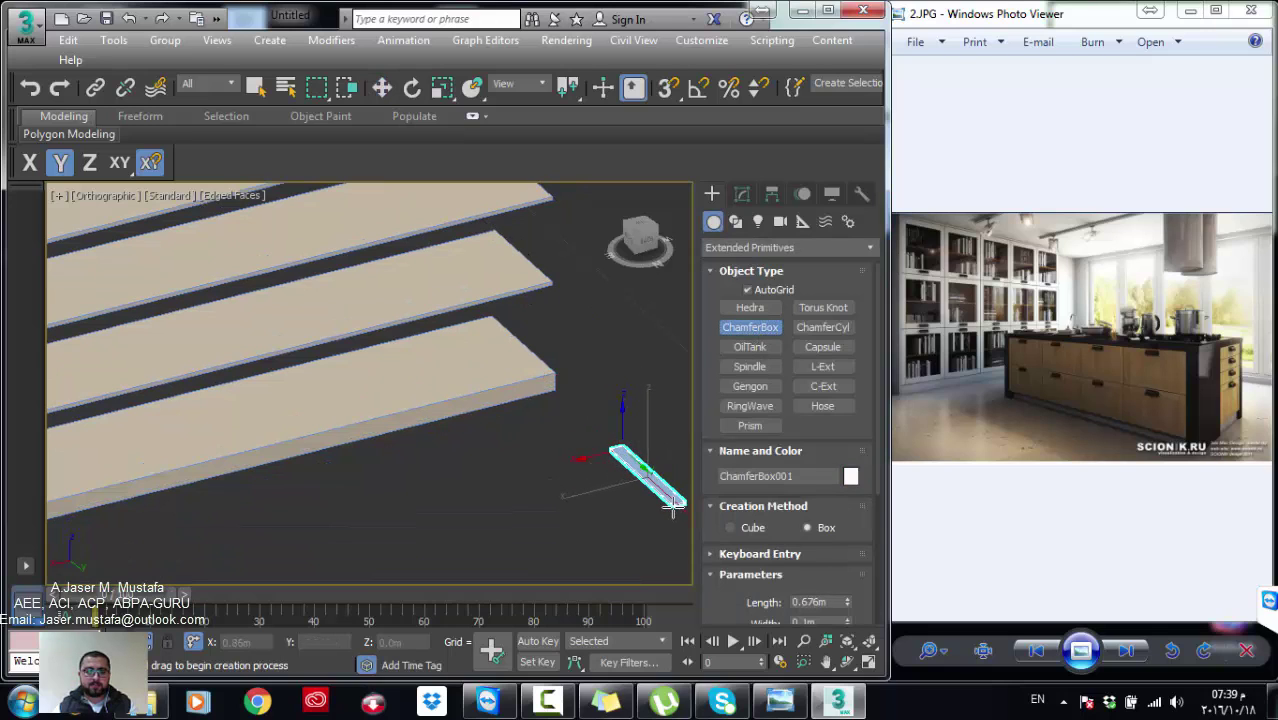
click(650, 417)
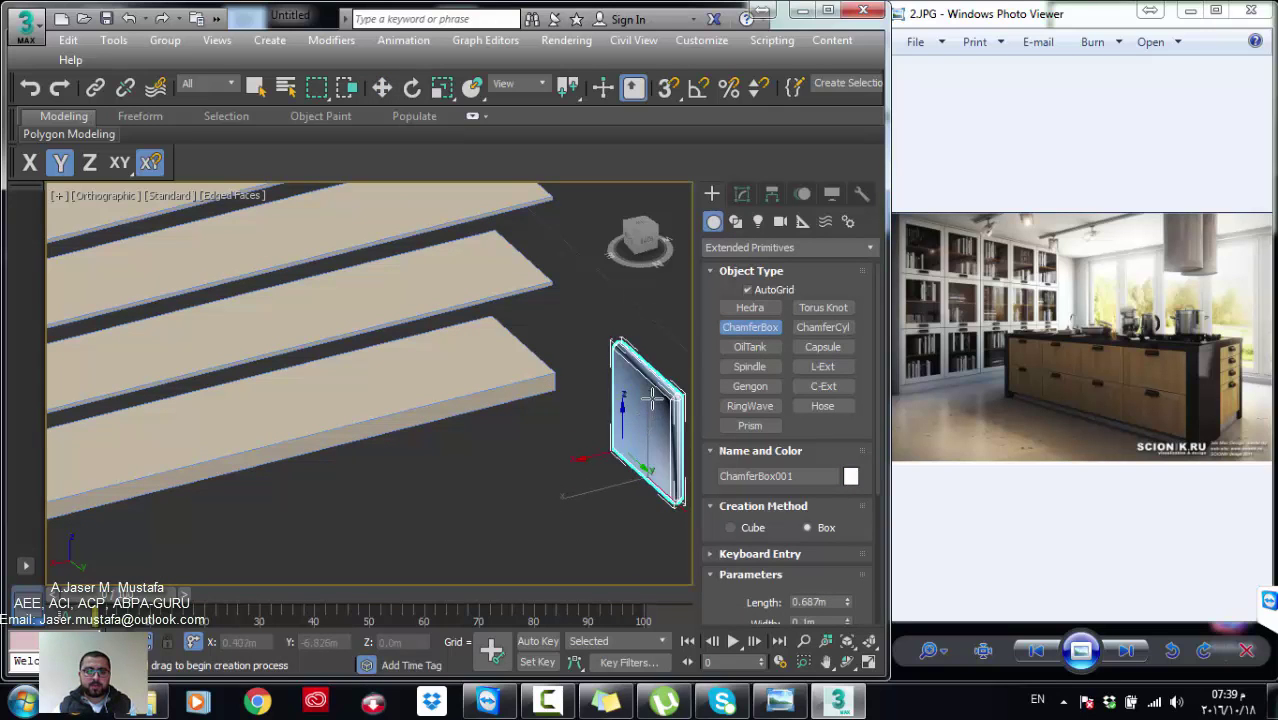
scroll(640, 385, up, 2)
scroll(620, 366, up, 2)
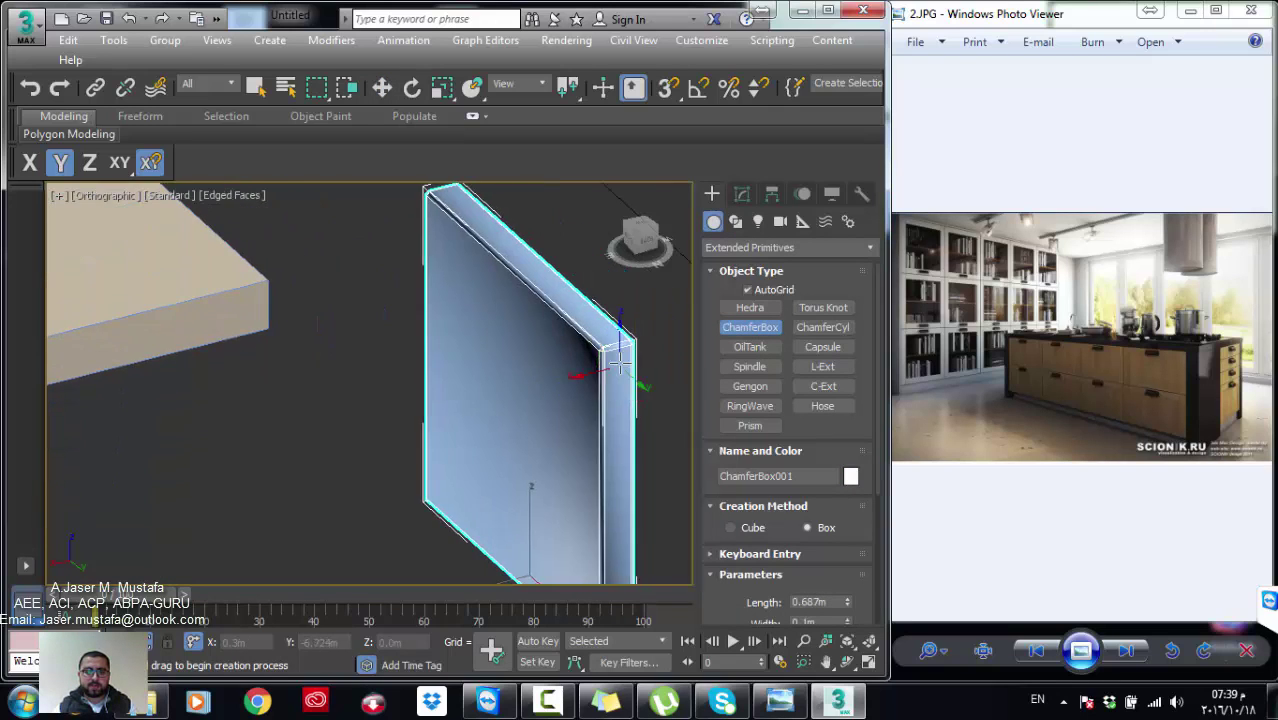
scroll(620, 366, up, 2)
Step: Set the chamfer box to Length 0.3m, Width 0.1m and Height 0.5m
click(742, 193)
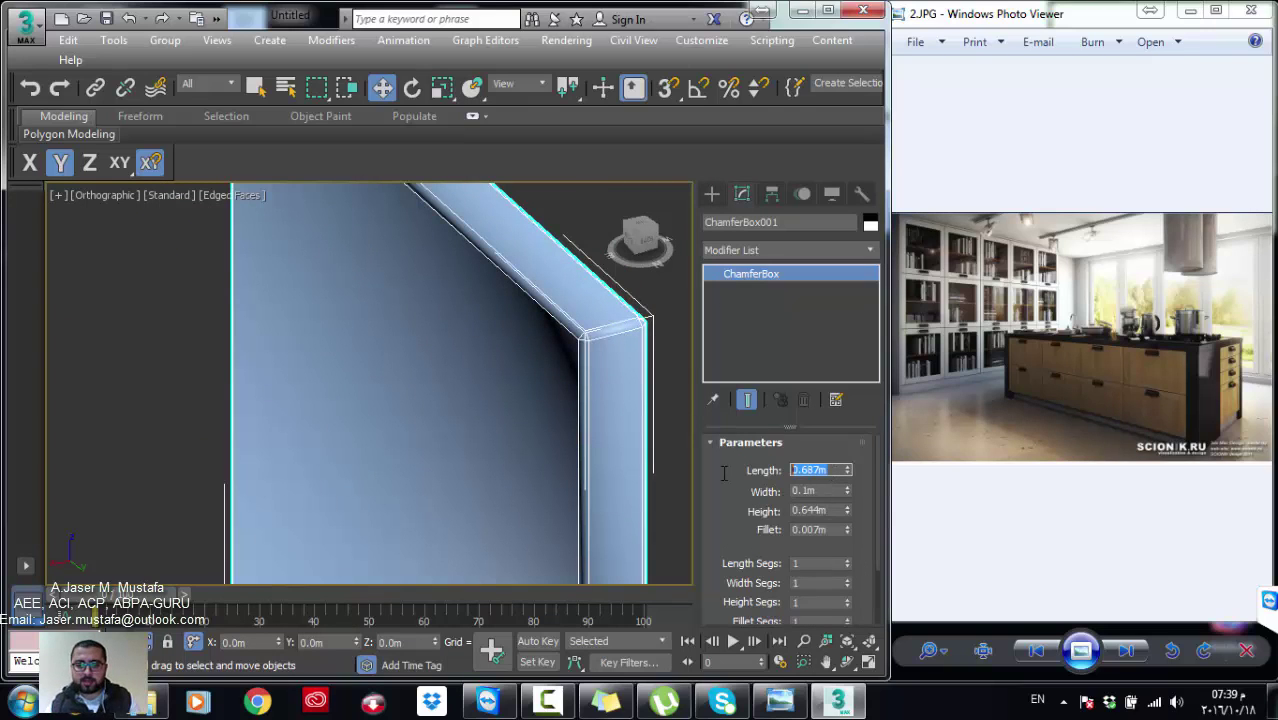
text(0)
text(0.5)
key(Return)
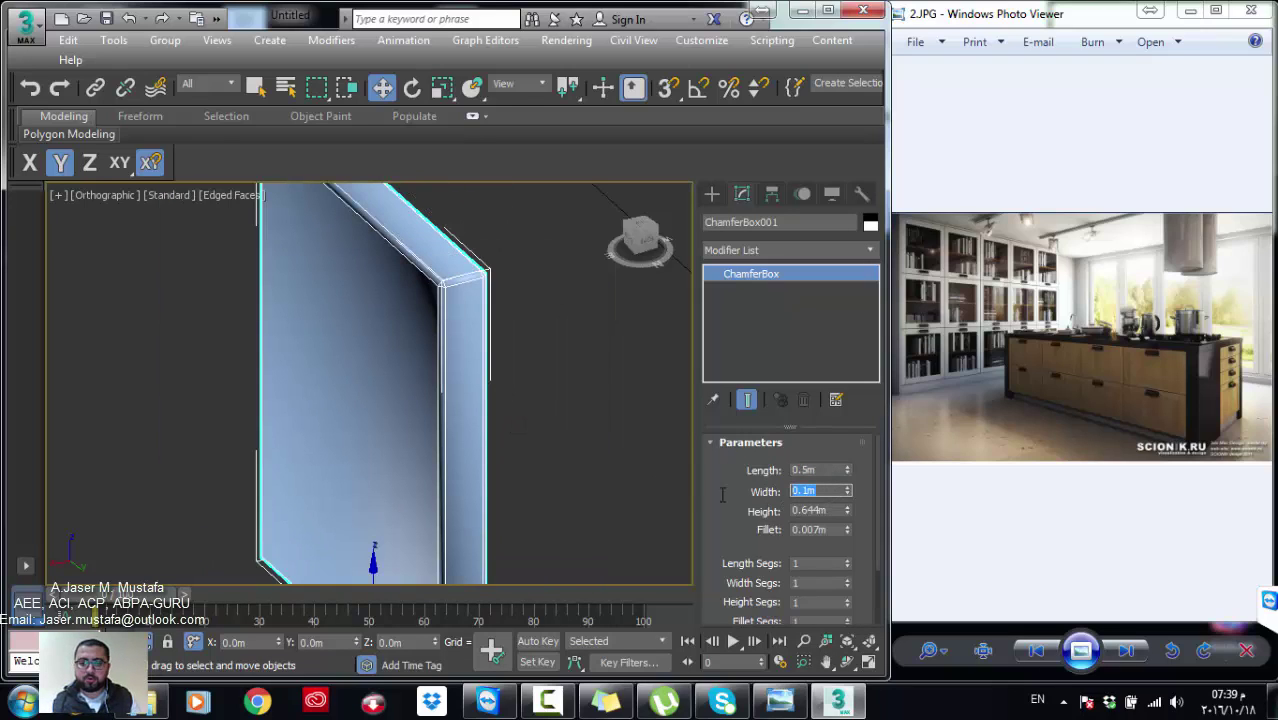
key(Tab)
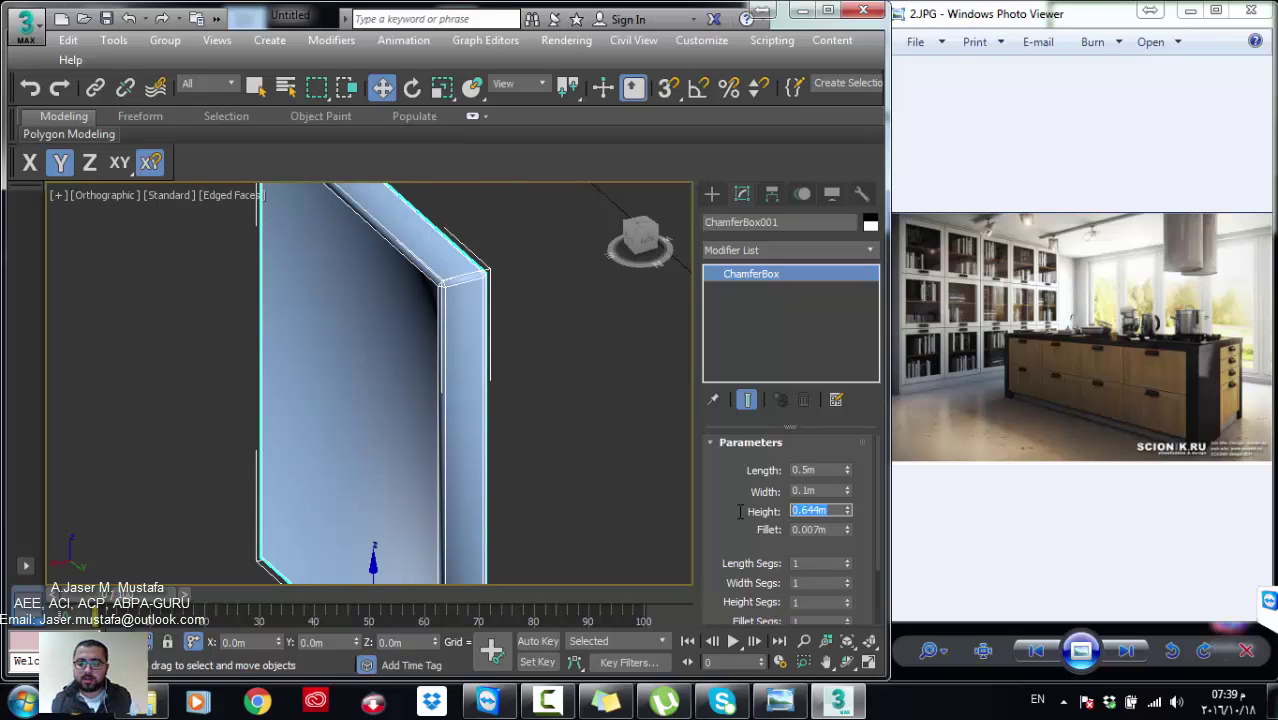
text(.5)
key(Return)
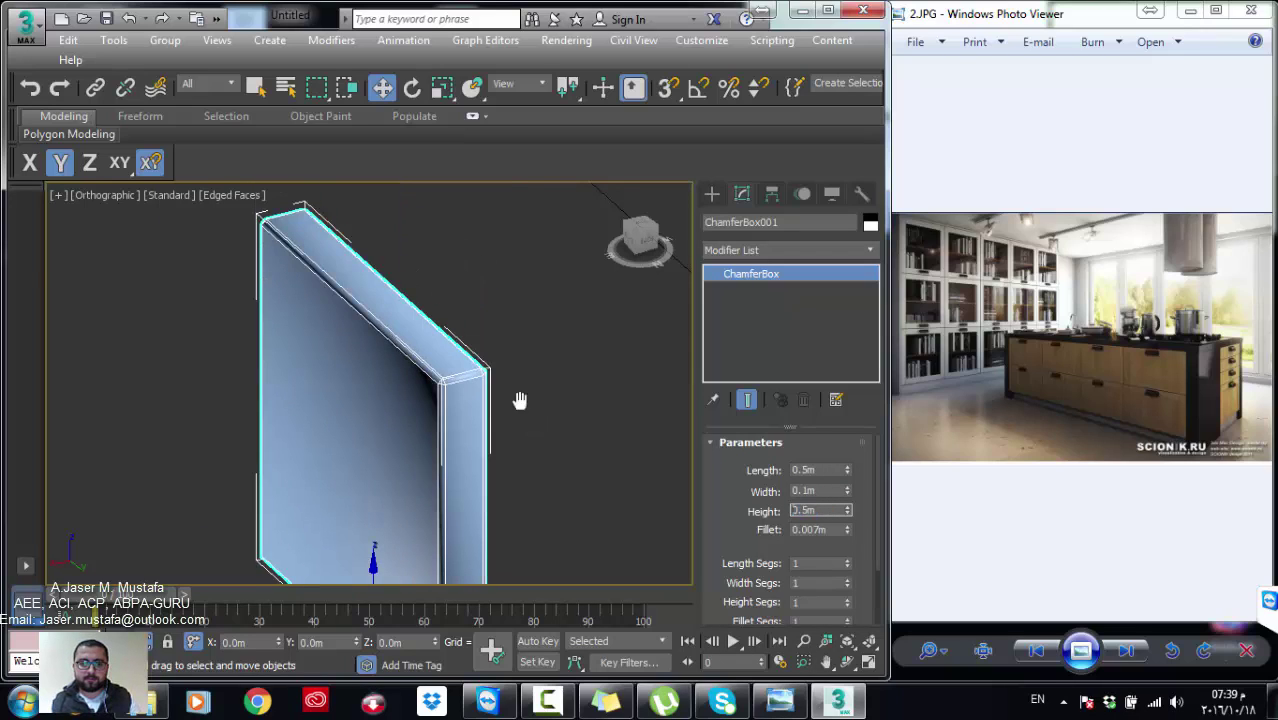
text(z.3)
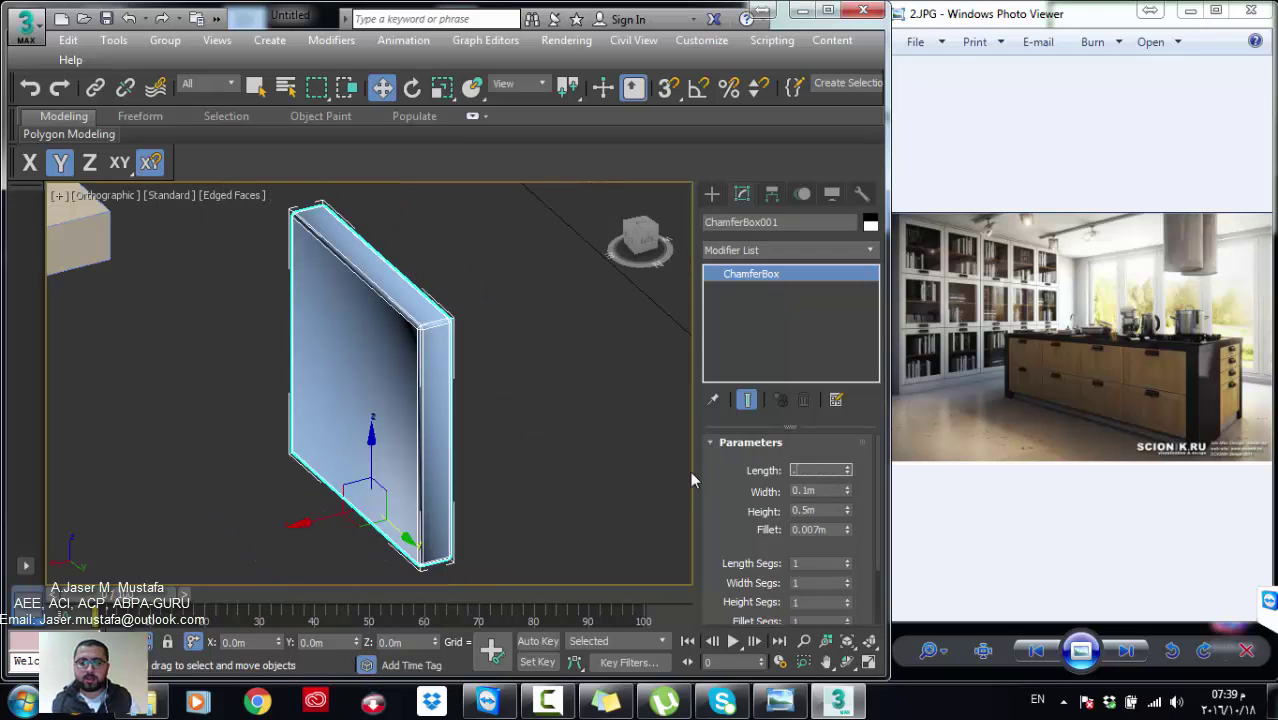
key(Return)
key(z)
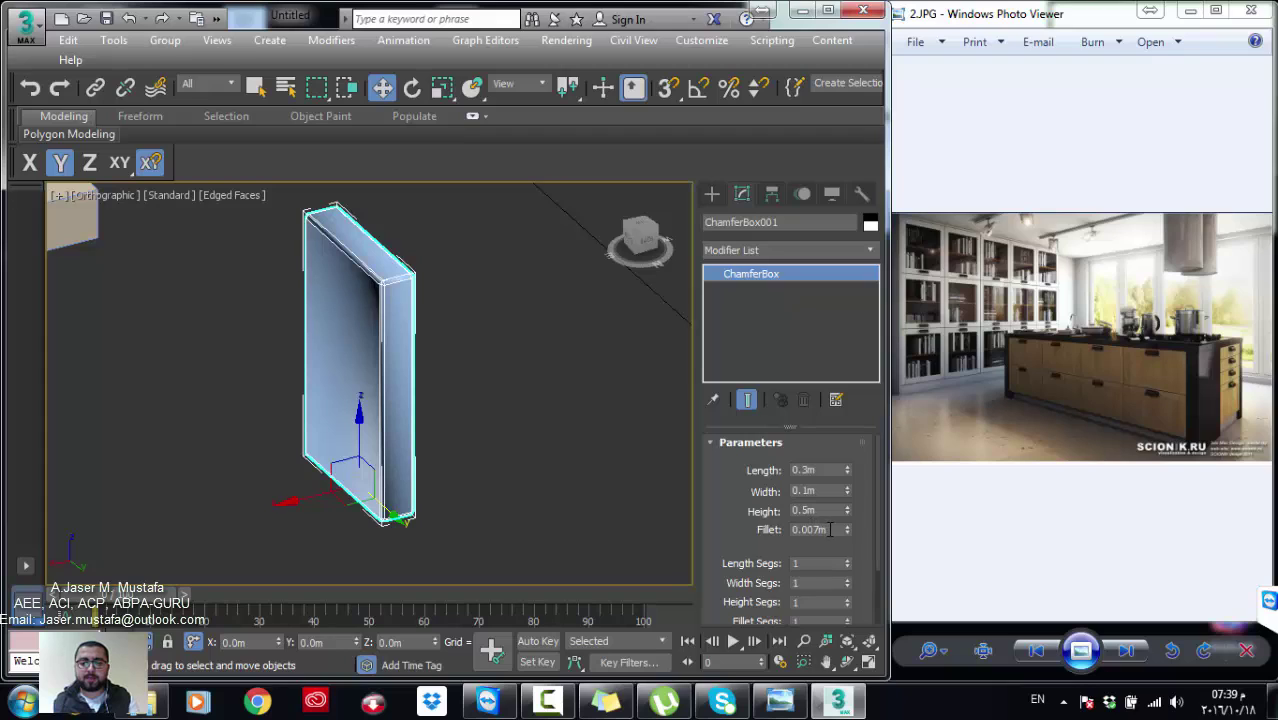
Step: Raise Fillet Segs to 6 to round the book's edges smoothly
scroll(760, 500, down, 1)
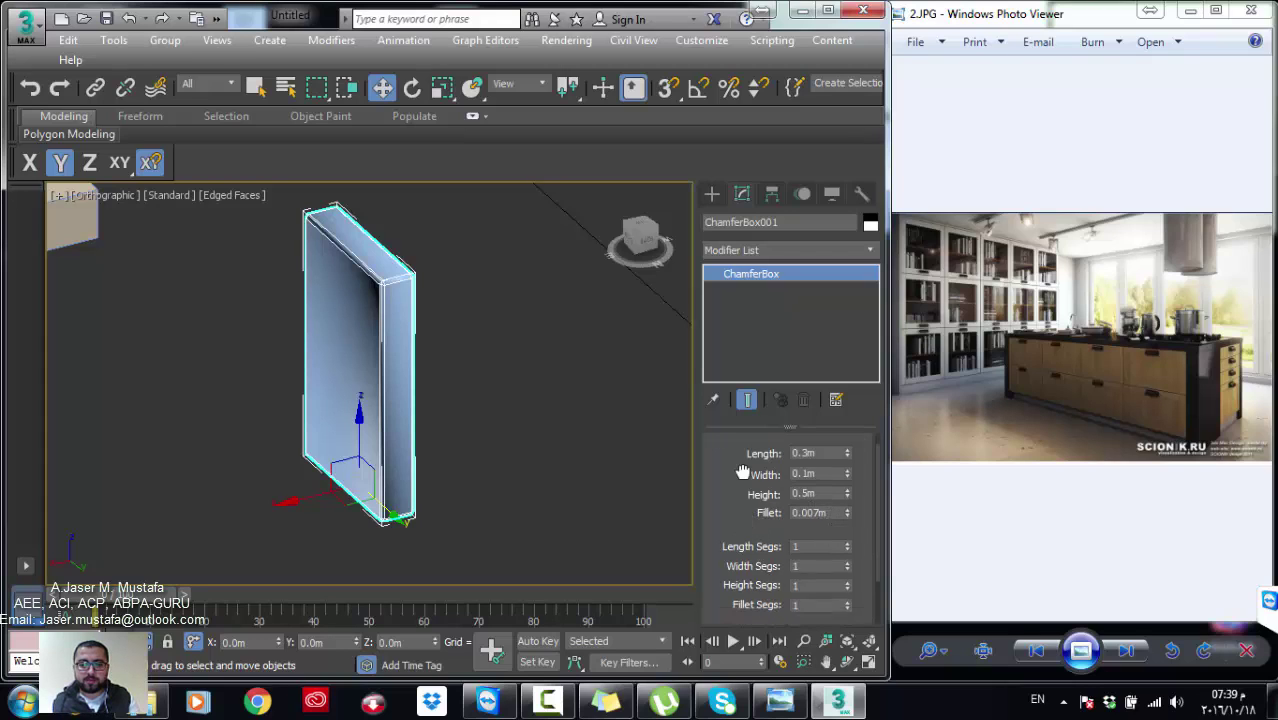
scroll(800, 490, down, 2)
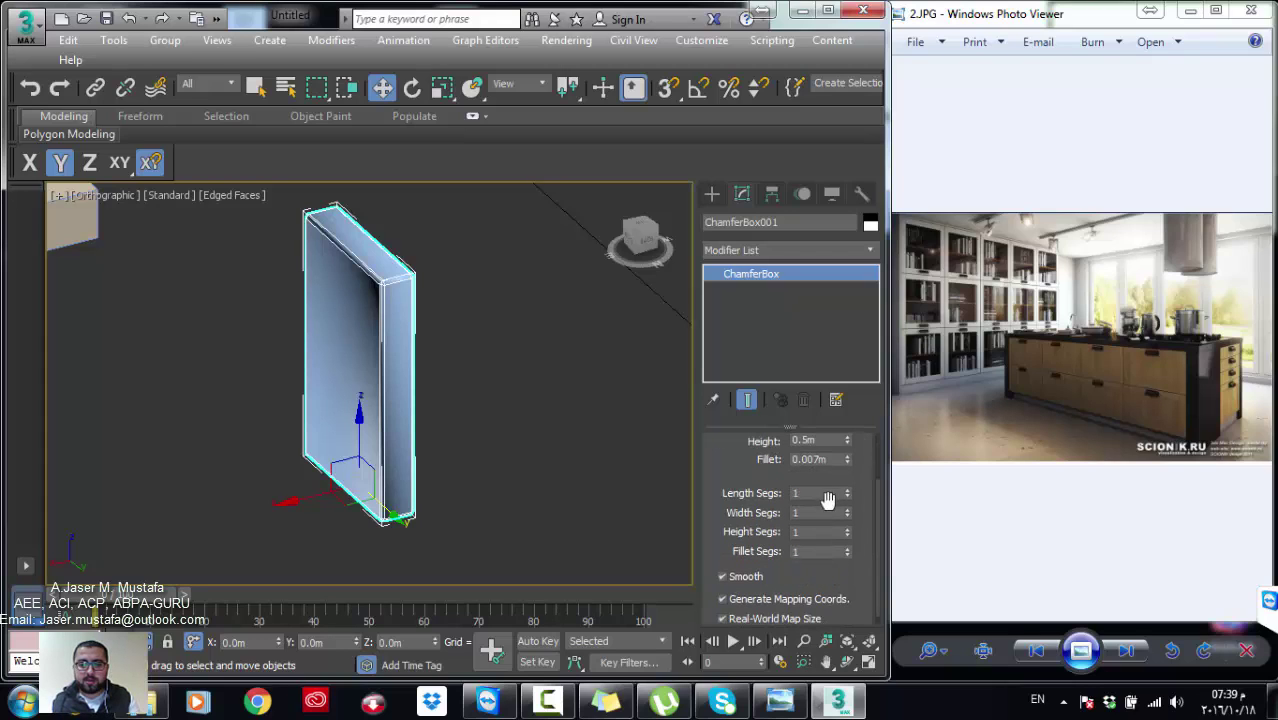
click(847, 549)
click(847, 549)
click(847, 549)
click(847, 549)
click(847, 549)
scroll(426, 283, up, 3)
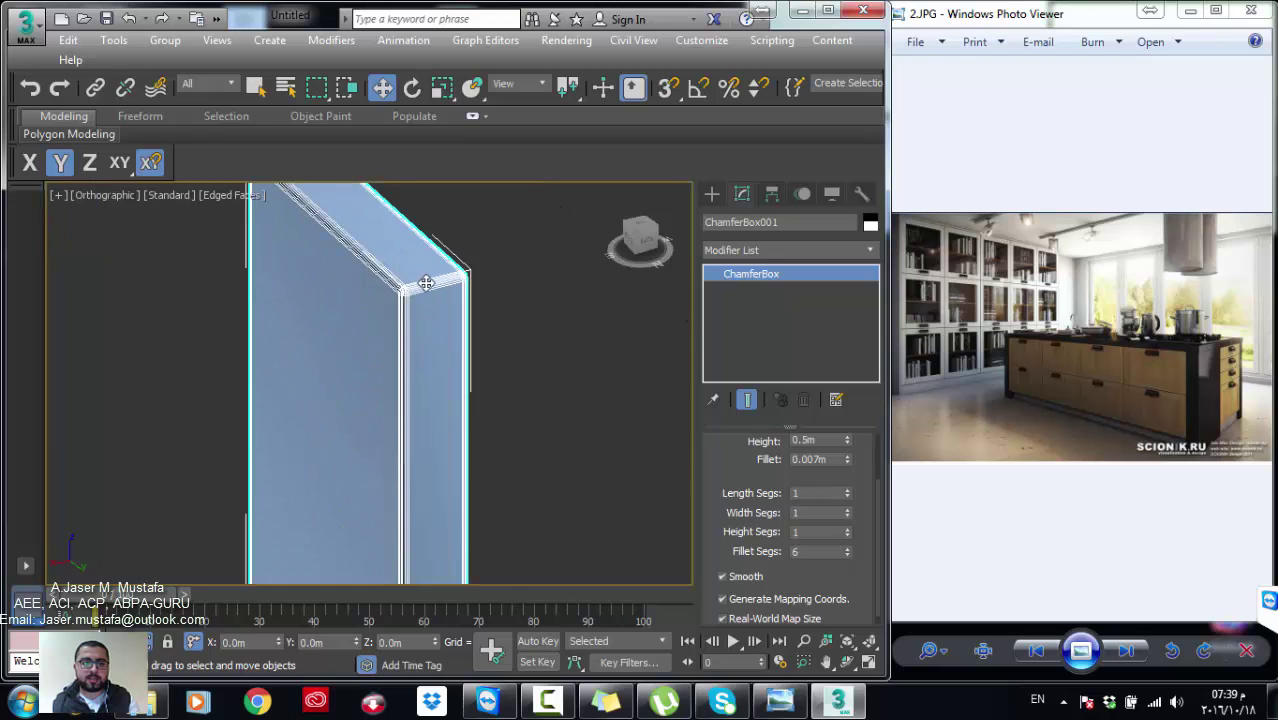
scroll(426, 290, down, 3)
scroll(426, 310, down, 2)
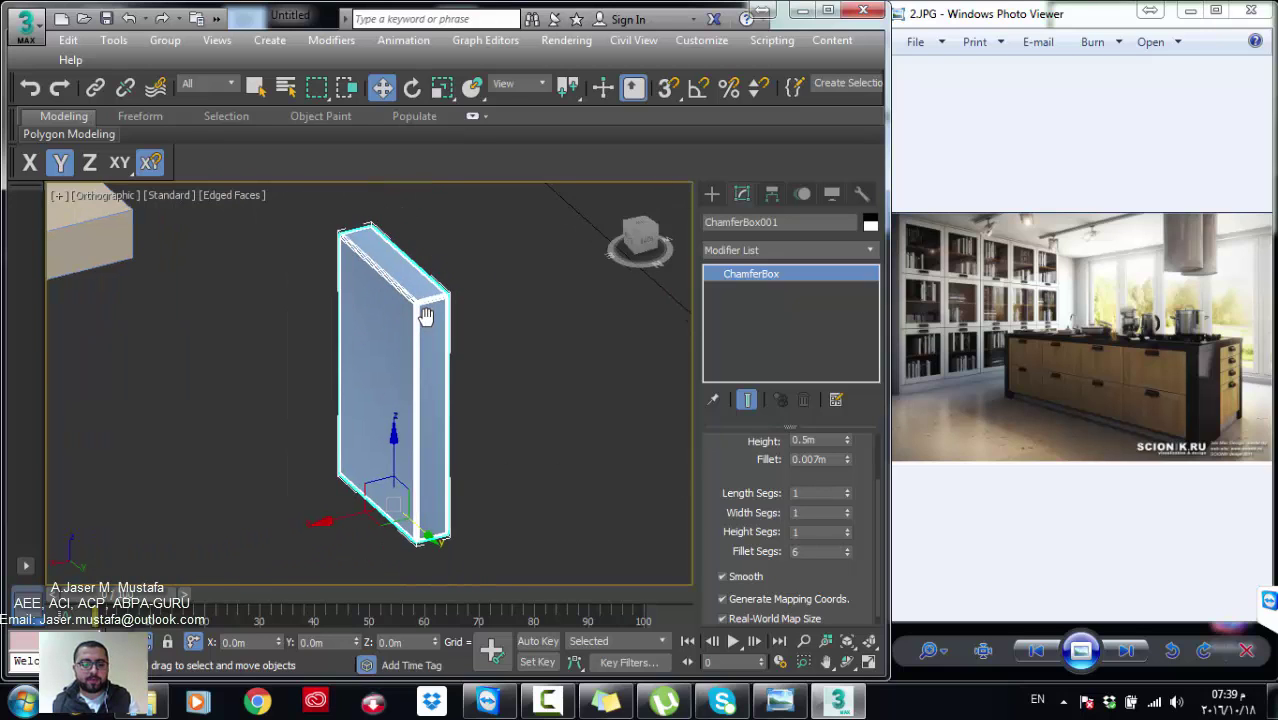
Step: In Top view, clone the book along X as an instance, ChamferBox002, beside the original
key(t)
scroll(551, 398, up, 3)
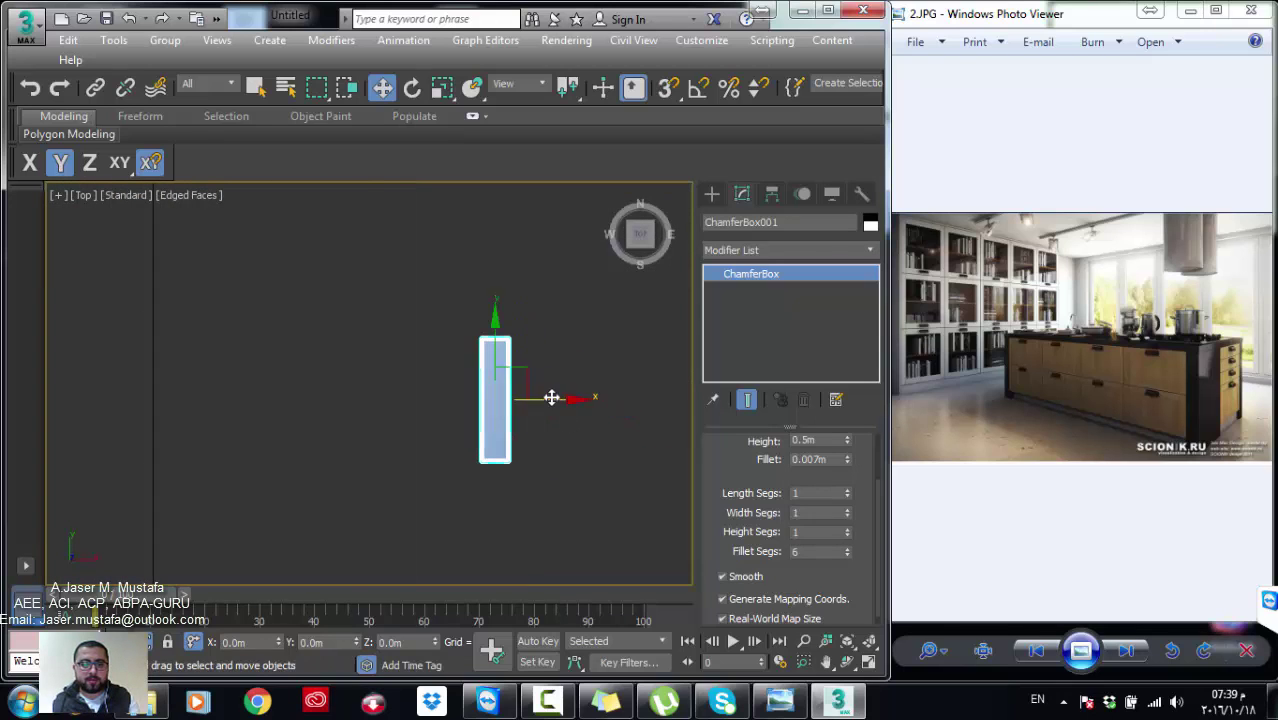
shift+drag(551, 398, 580, 403)
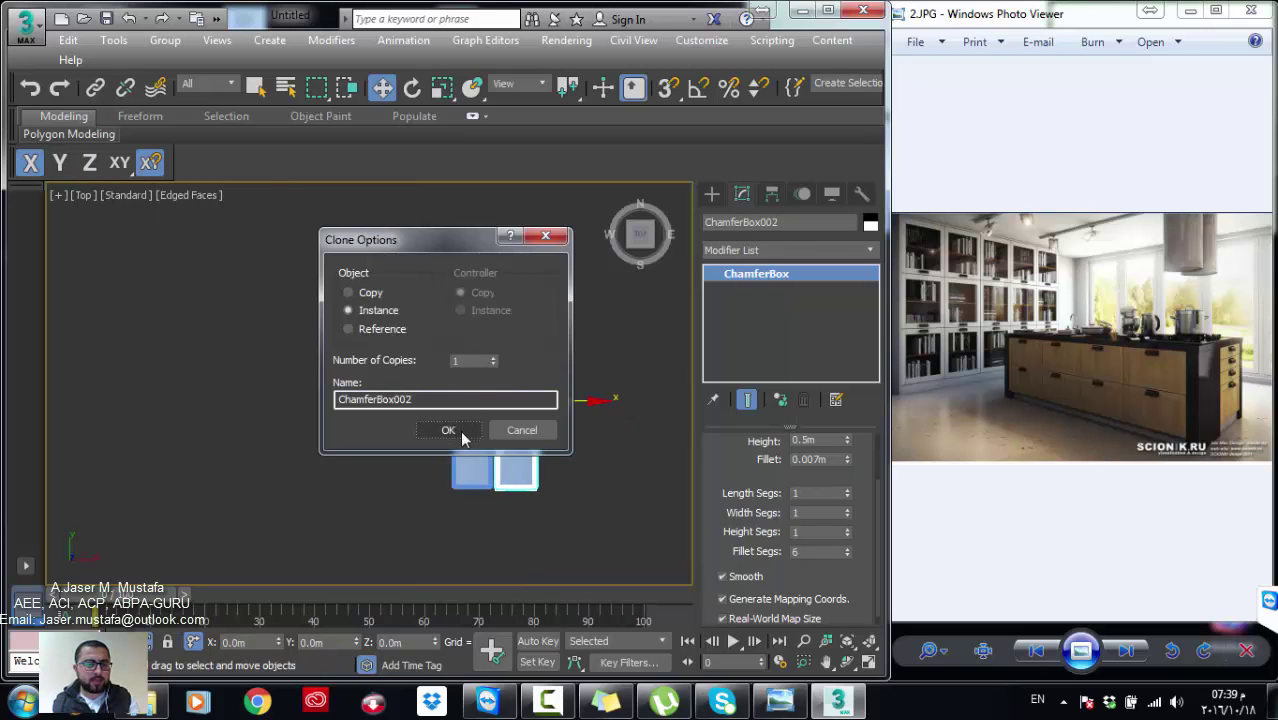
click(448, 429)
mouse_move(448, 429)
alt+middle_down()
mouse_move(351, 371)
mouse_move(480, 390)
alt+middle_up()
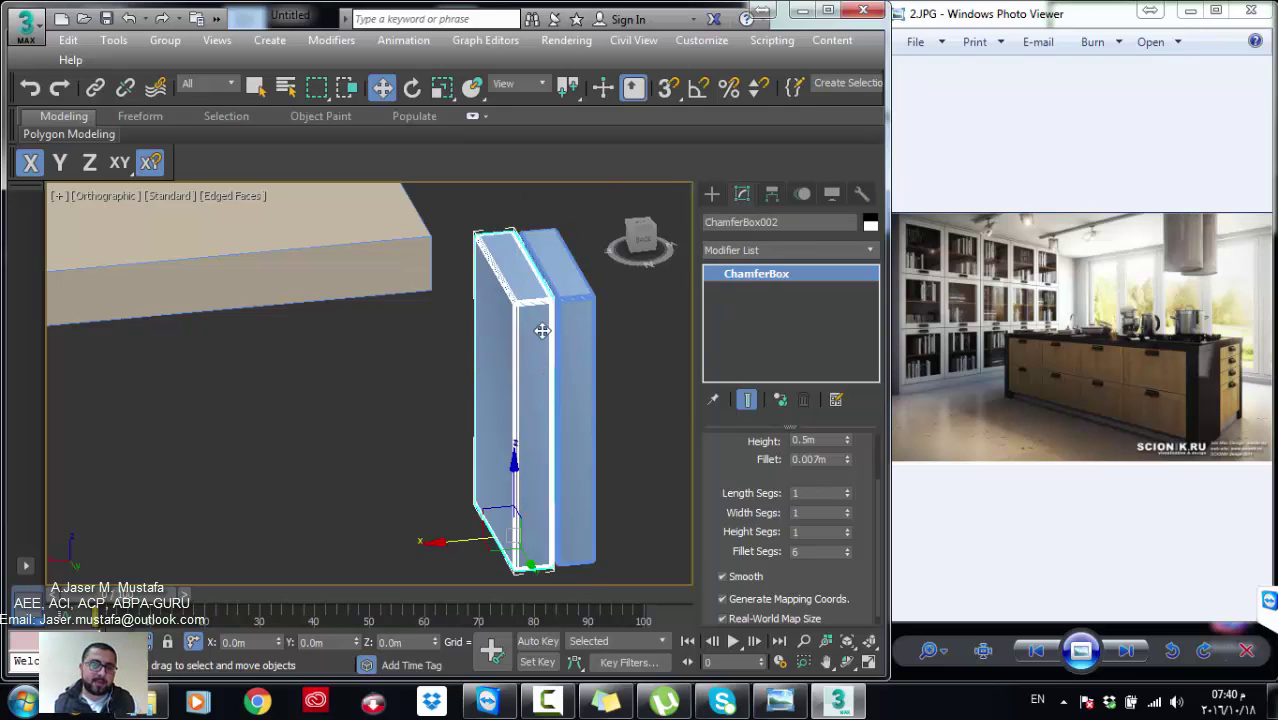
Step: Make ChamferBox002 unique and lower its height to 0.42m
right_click(741, 282)
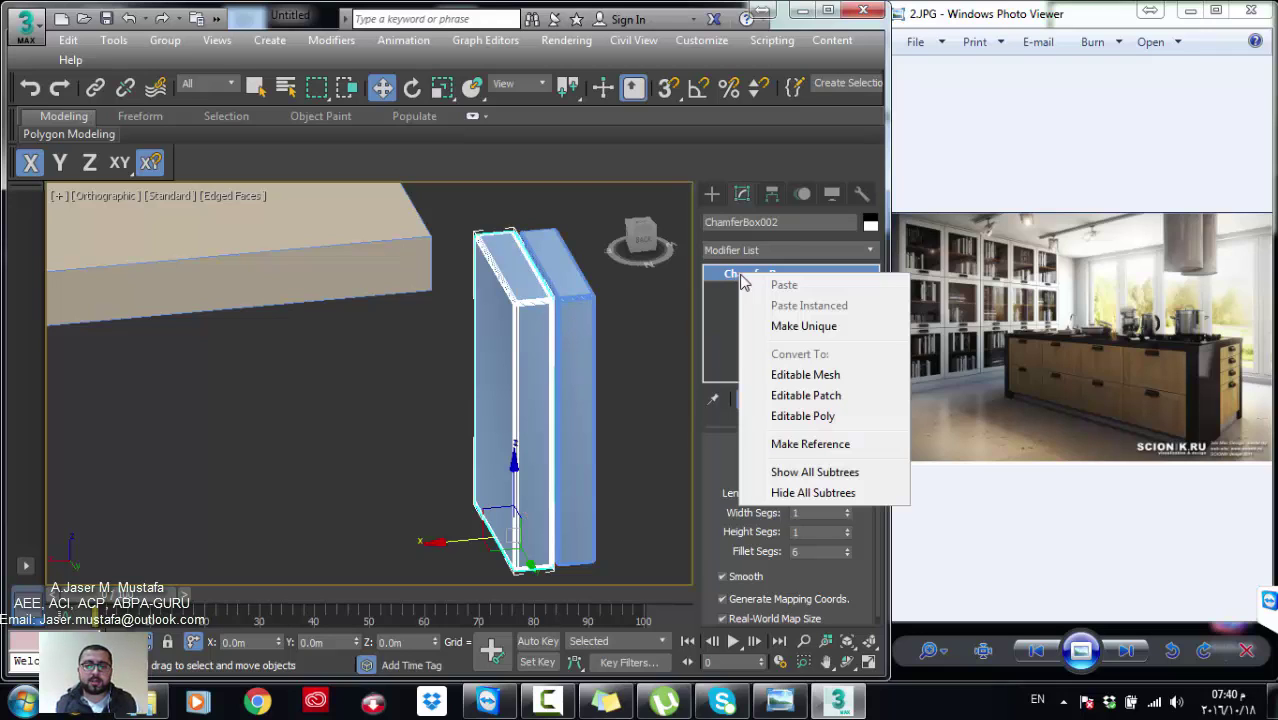
click(797, 329)
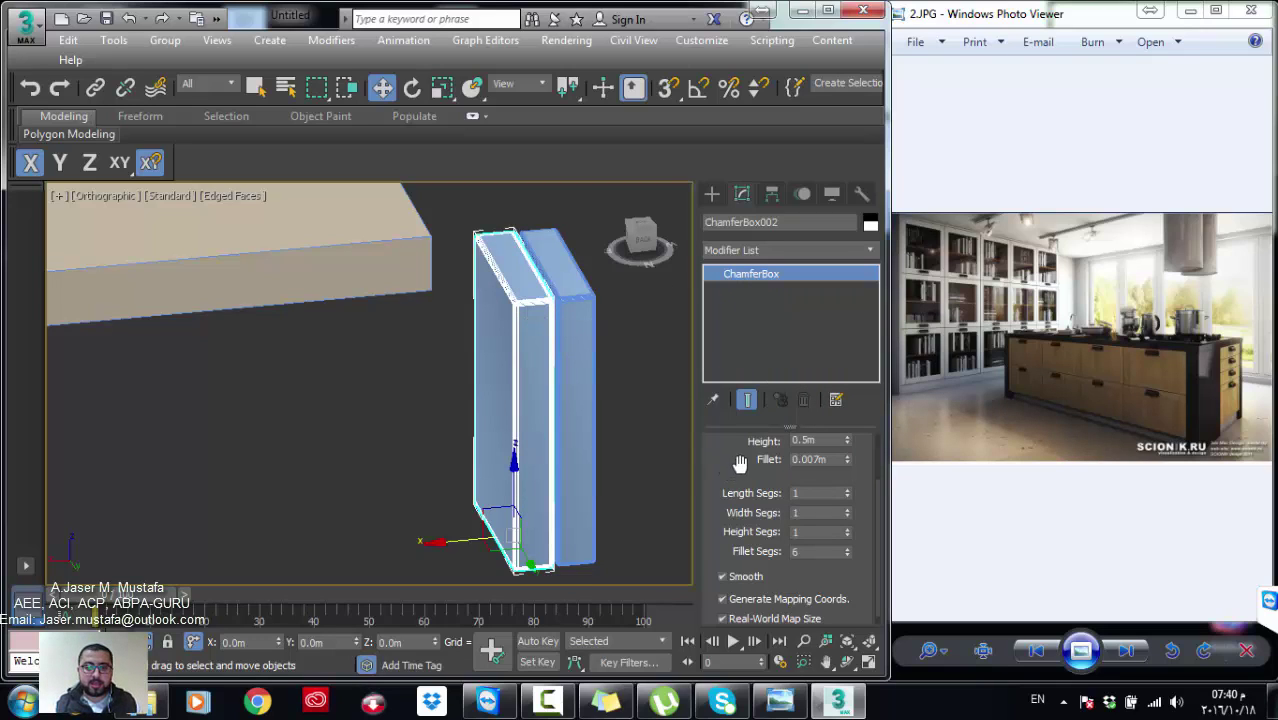
drag(740, 462, 744, 531)
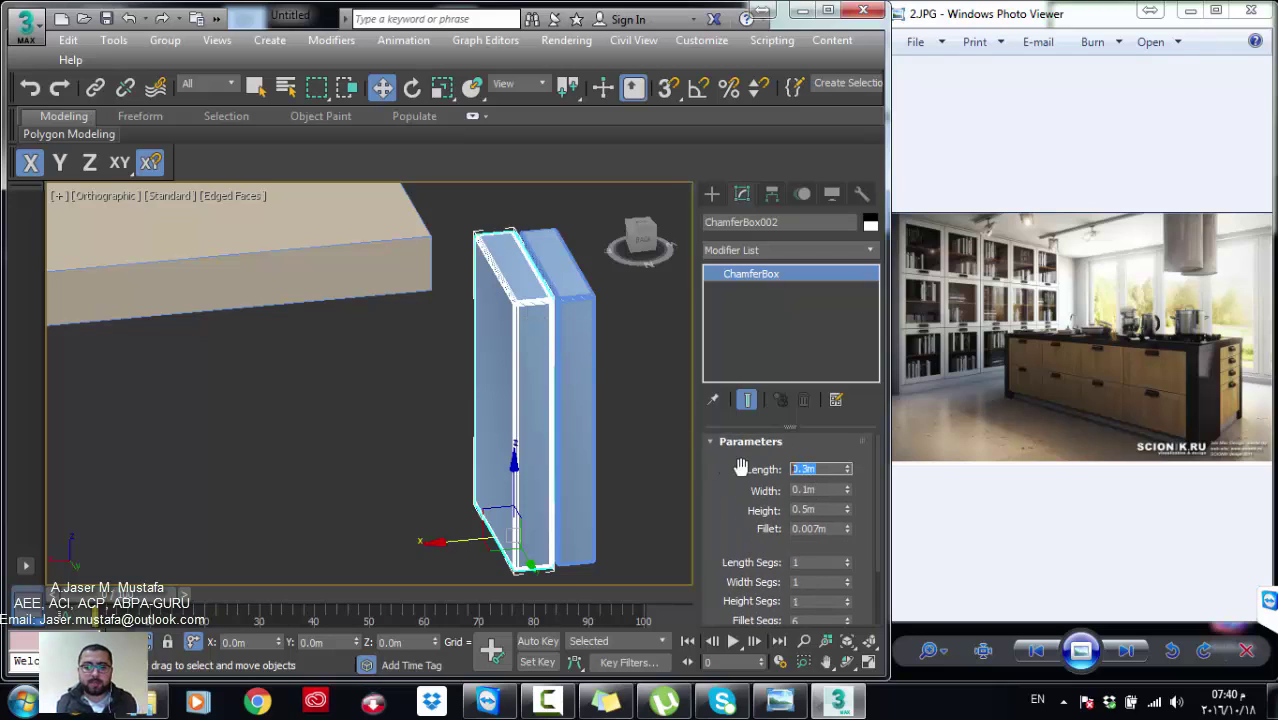
key(Tab)
text(.07)
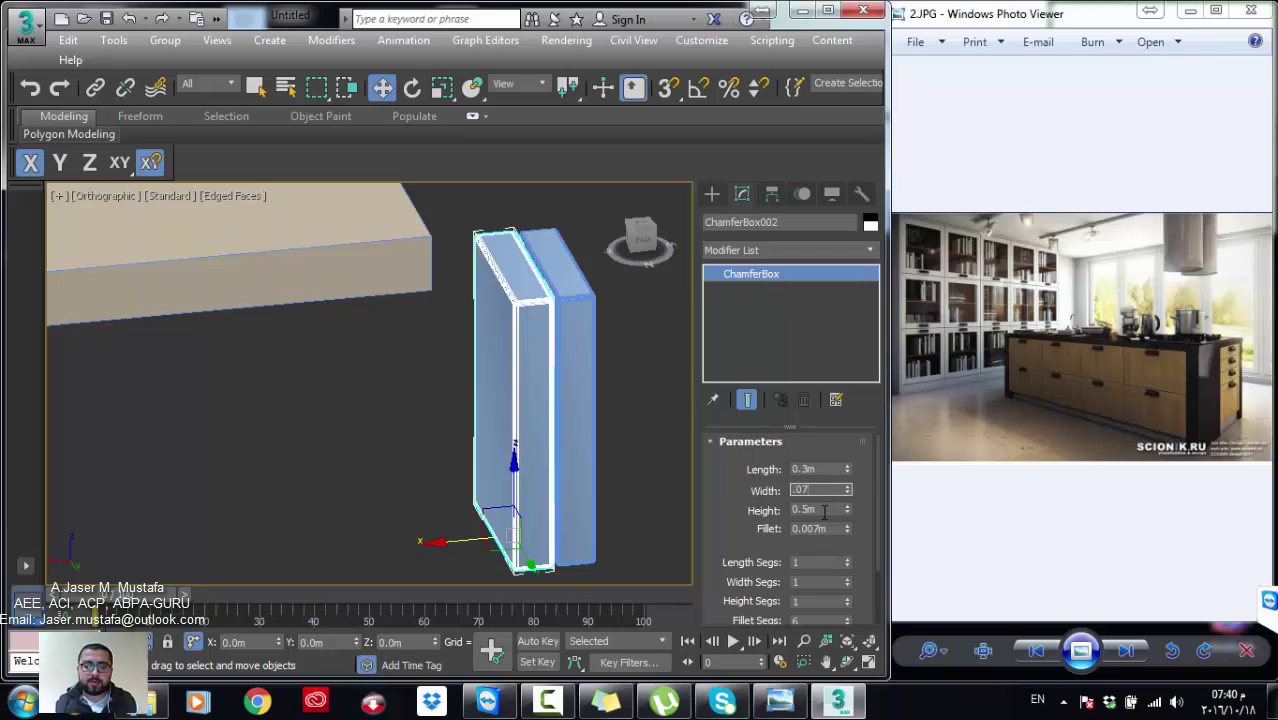
key(Tab)
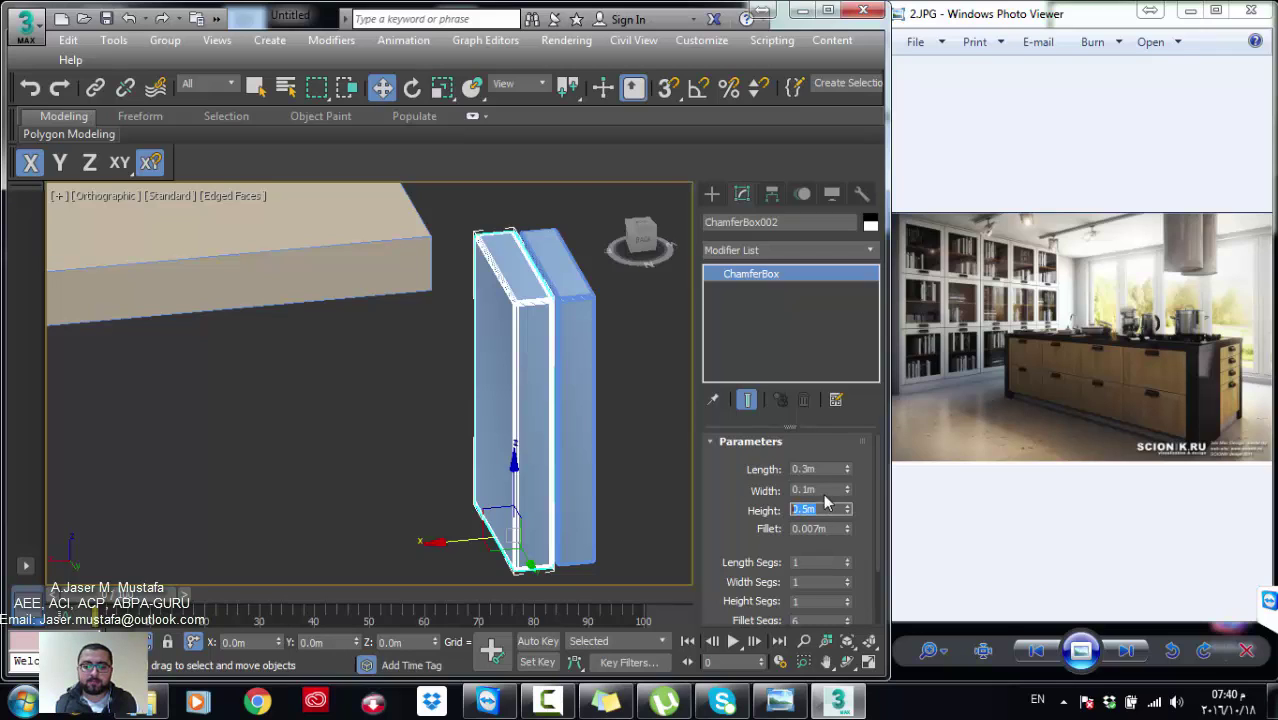
key(Return)
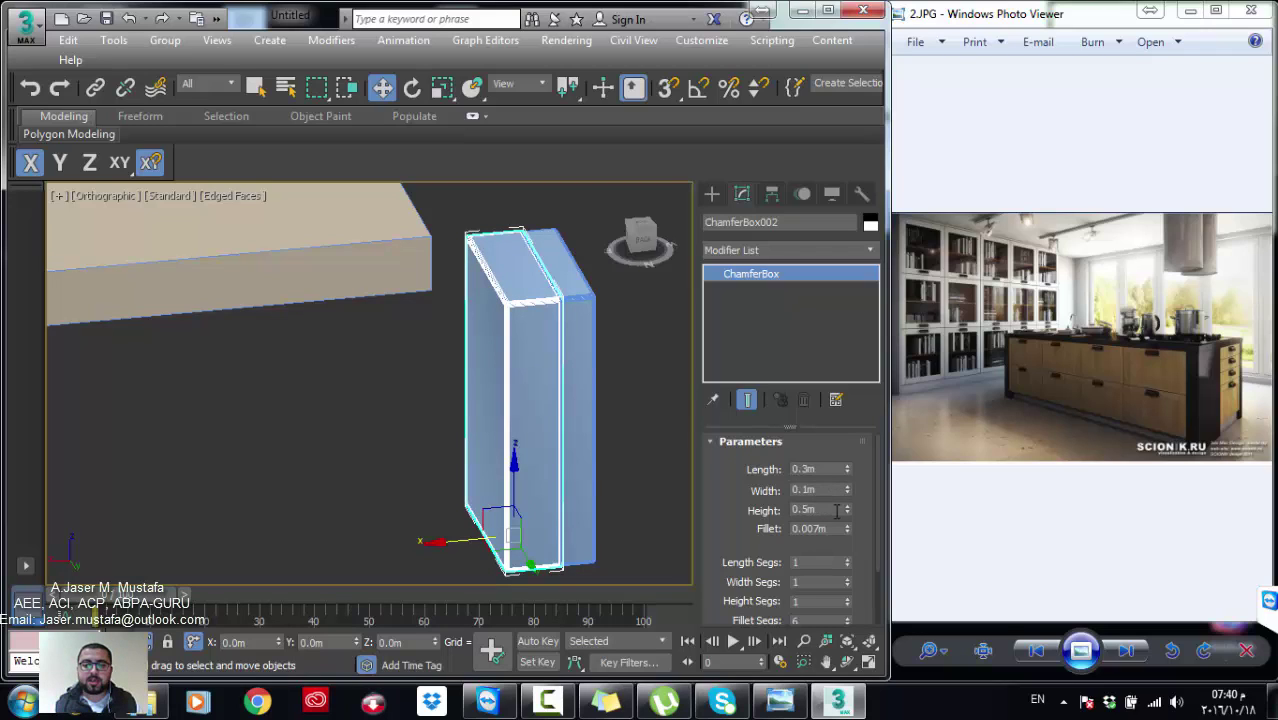
click(846, 513)
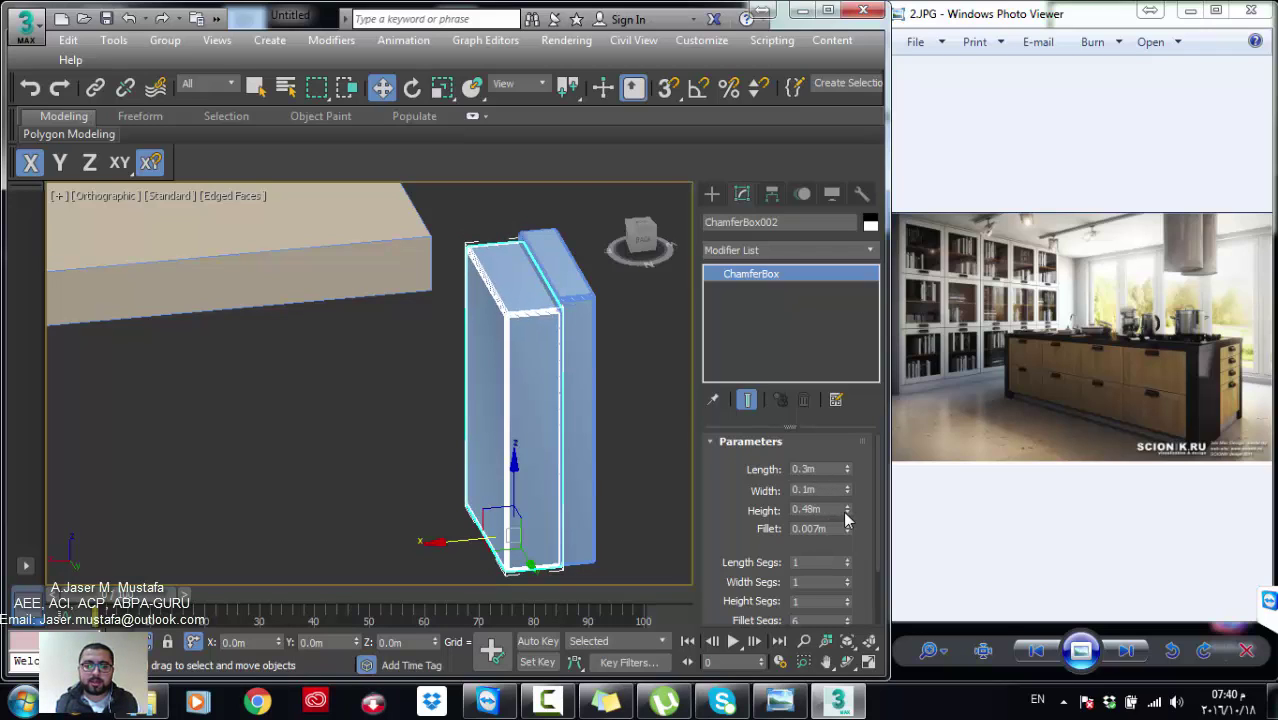
click(846, 513)
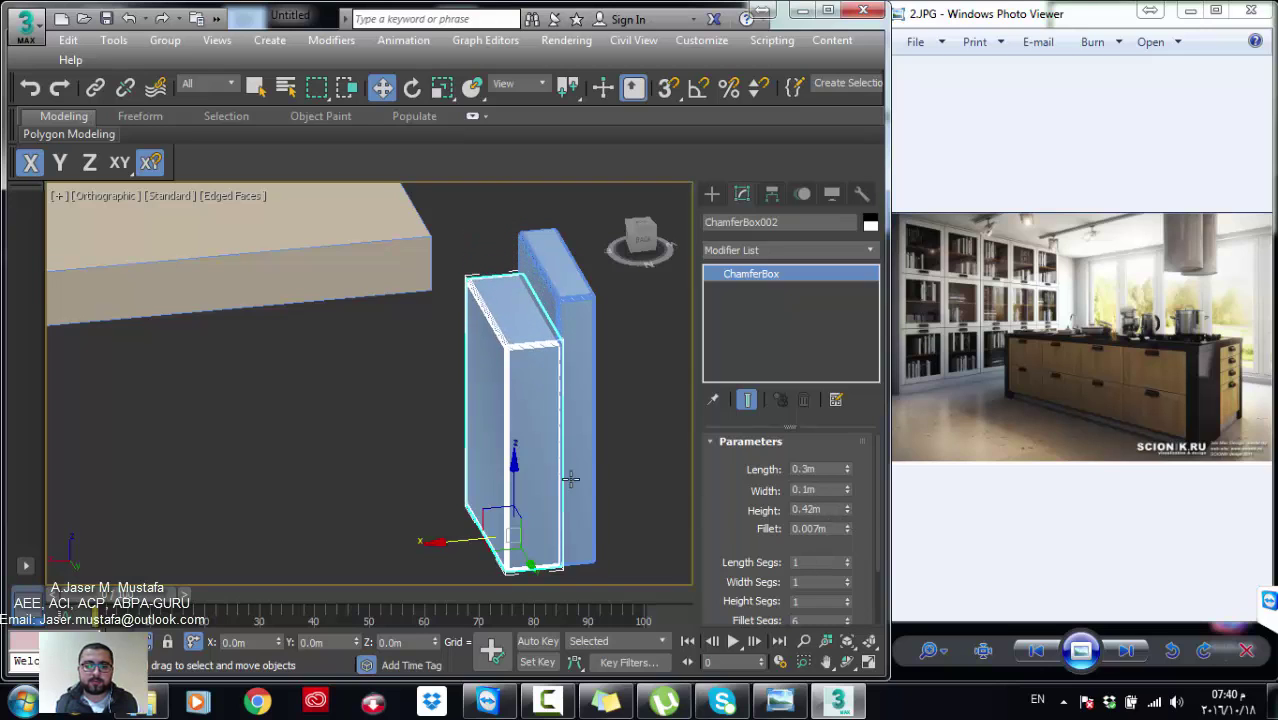
mouse_move(570, 478)
alt+middle_down()
mouse_move(558, 398)
mouse_move(487, 428)
alt+middle_up()
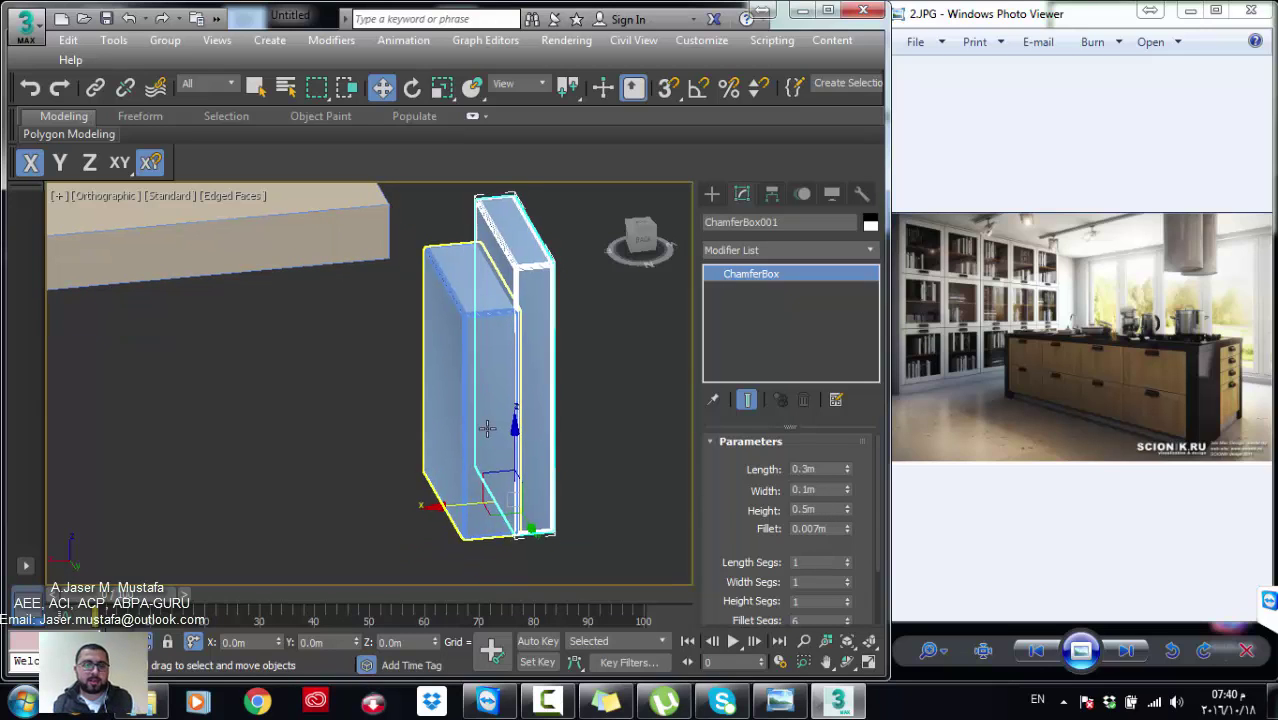
Step: Scale the shorter book narrower along X and slide it against the first in Top view
key(r)
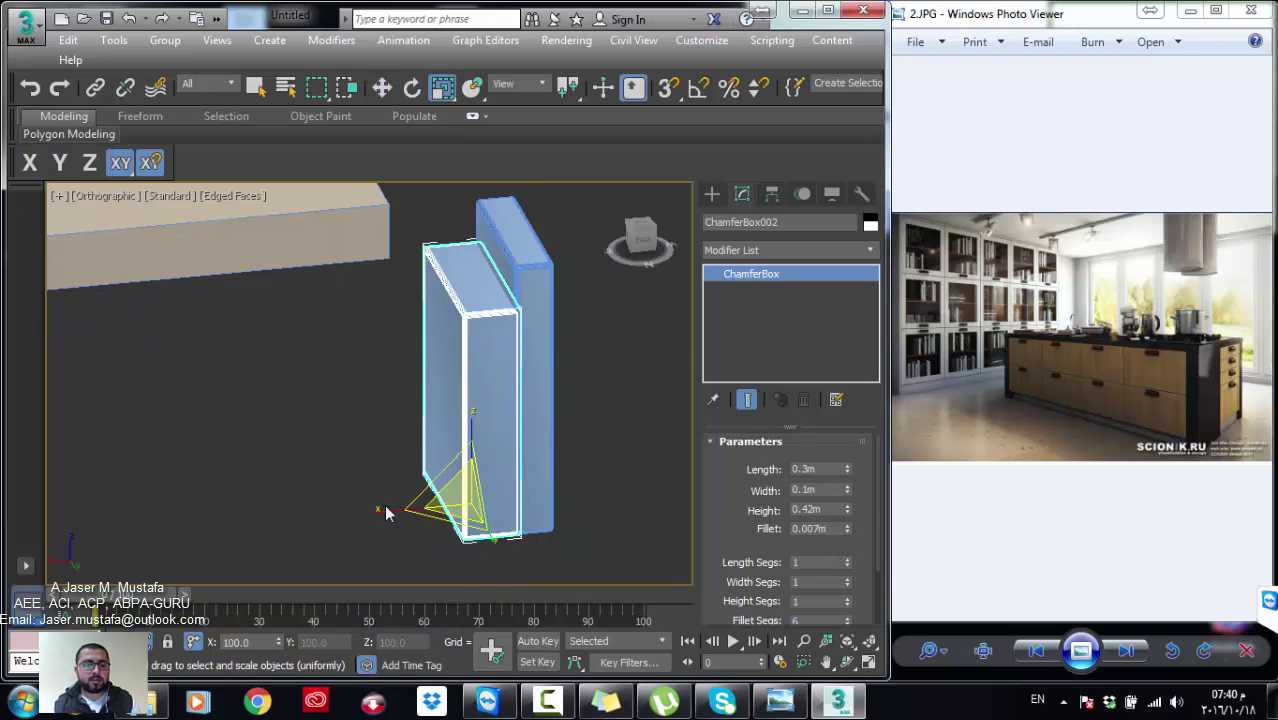
drag(384, 510, 441, 508)
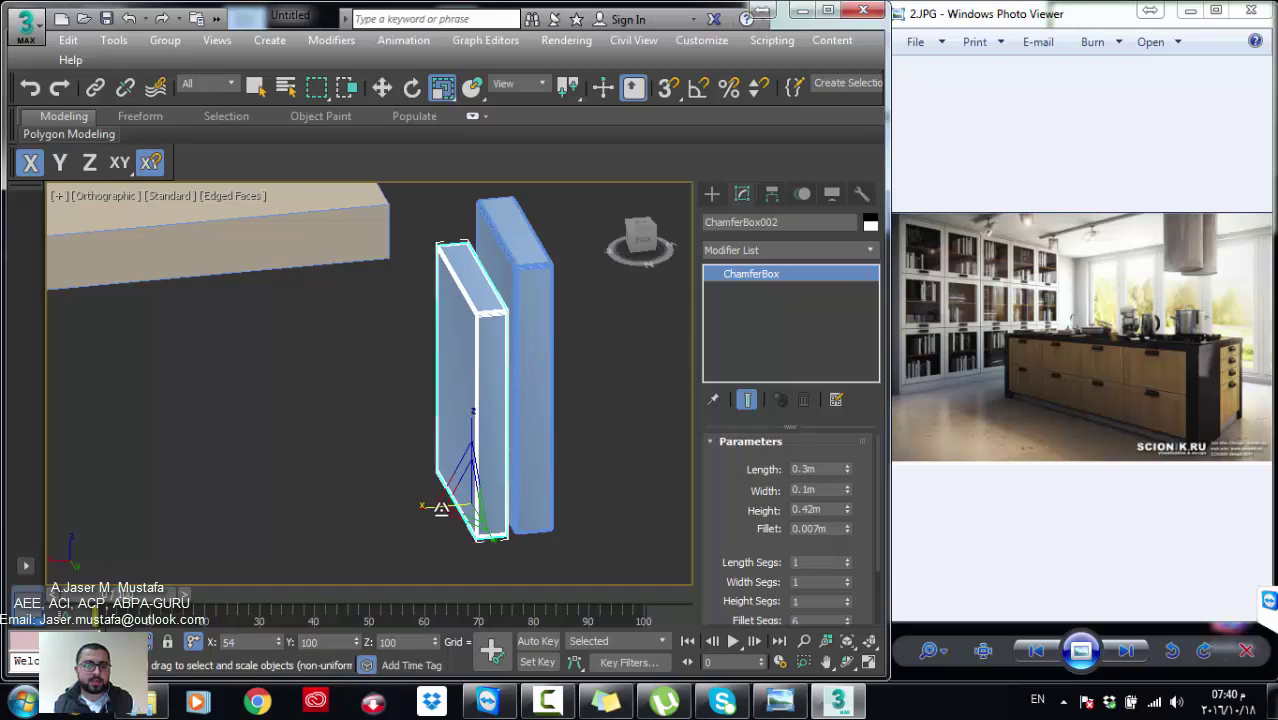
key(t)
key(w)
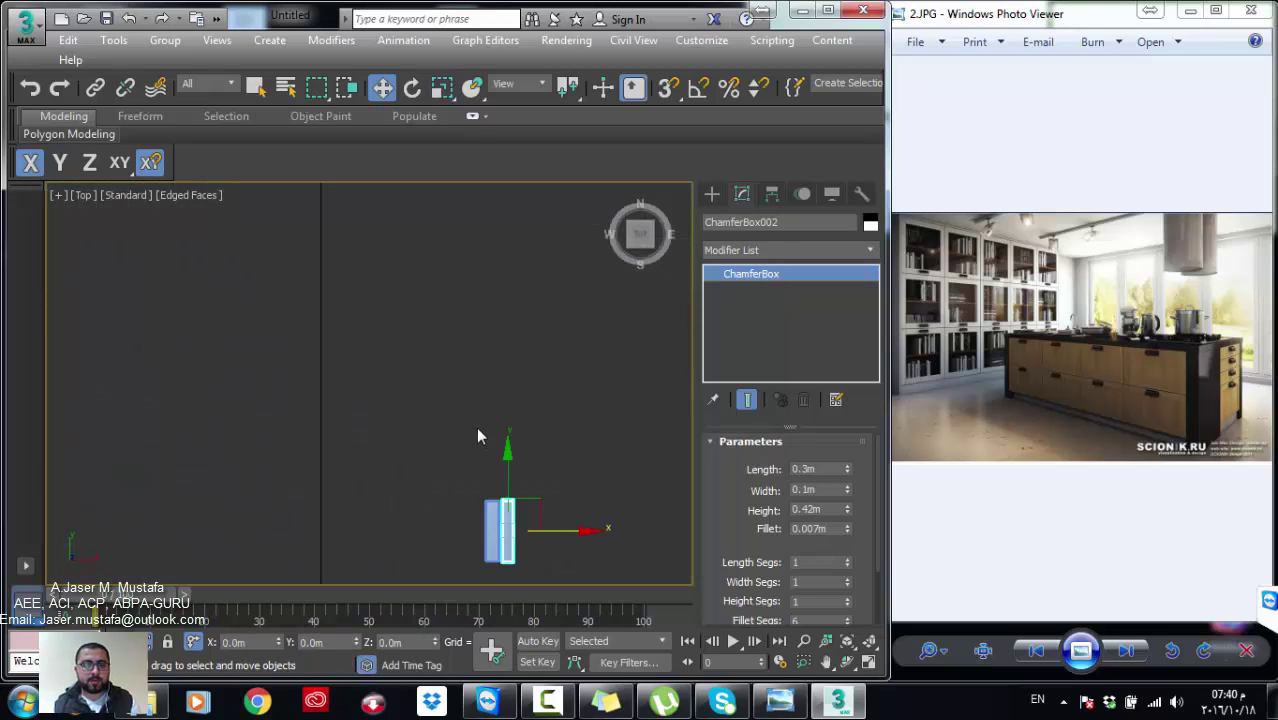
scroll(508, 484, up, 3)
middle_drag(508, 540, 513, 450)
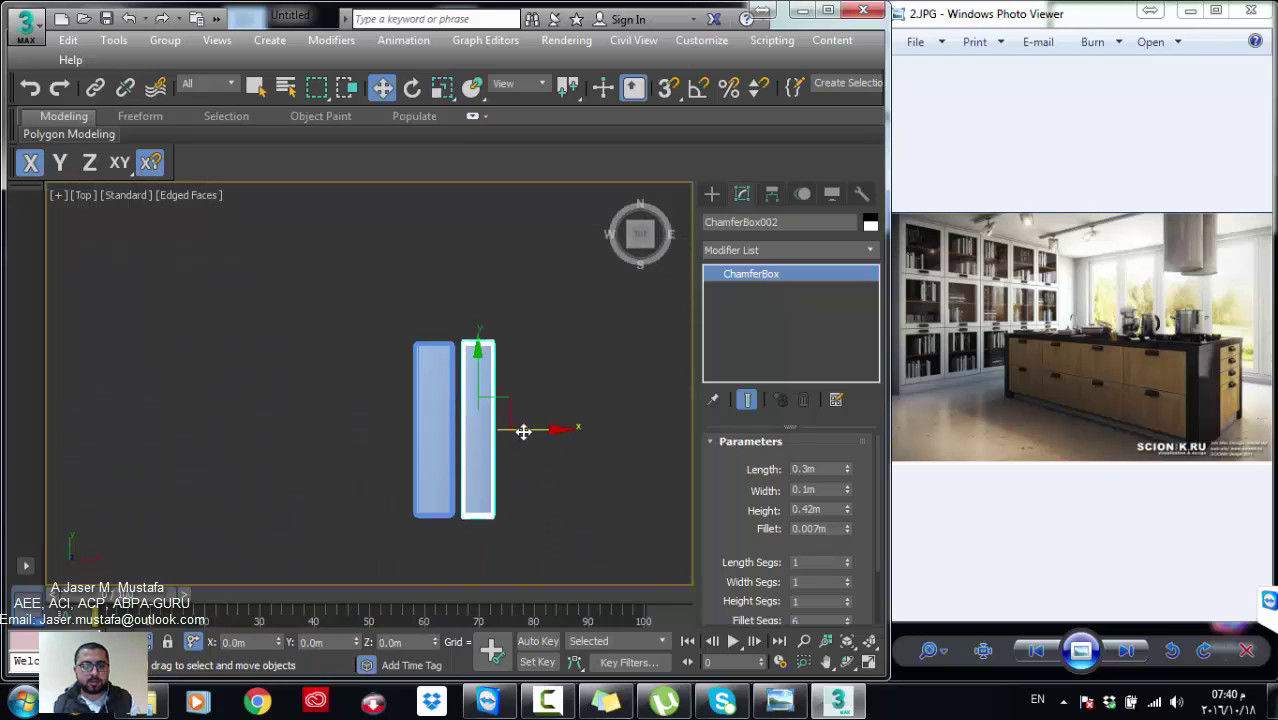
drag(519, 428, 409, 427)
Step: Clone both books as instances to make a row of four, then maximize the window
ctrl+click(448, 426)
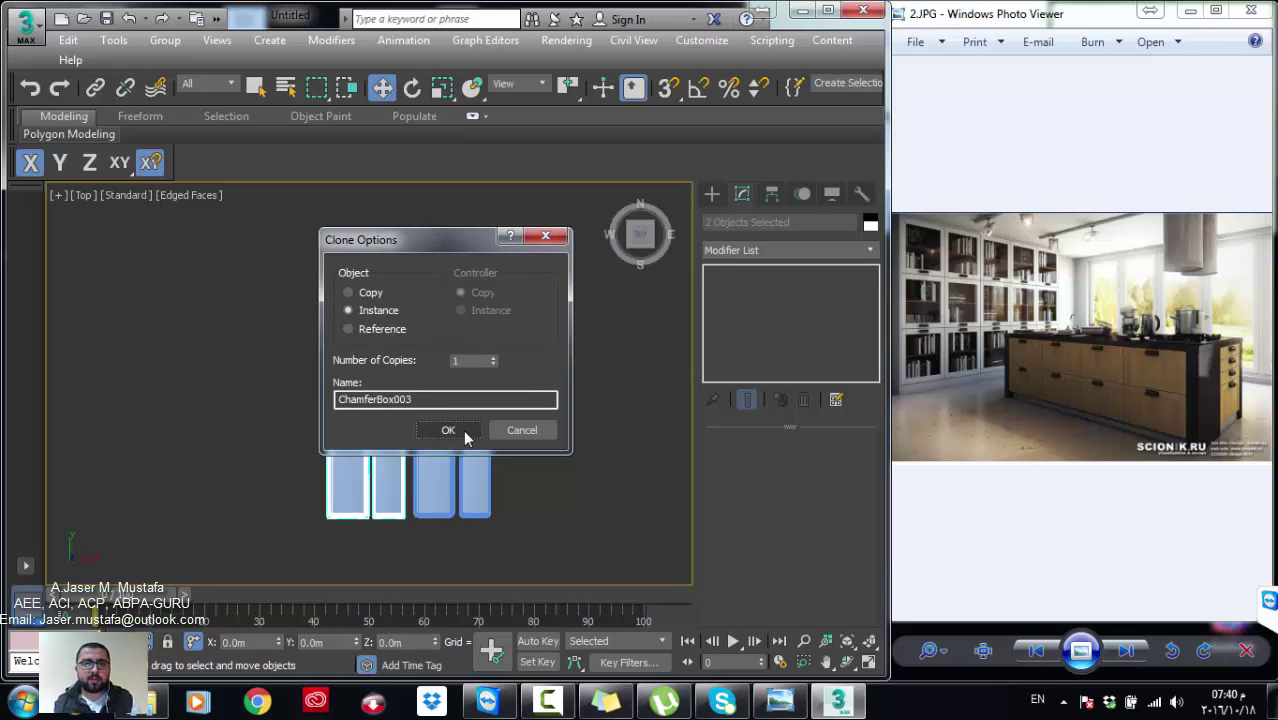
click(448, 430)
mouse_move(760, 87)
mouse_down()
mouse_move(372, 86)
mouse_move(603, 93)
mouse_move(585, 90)
mouse_up()
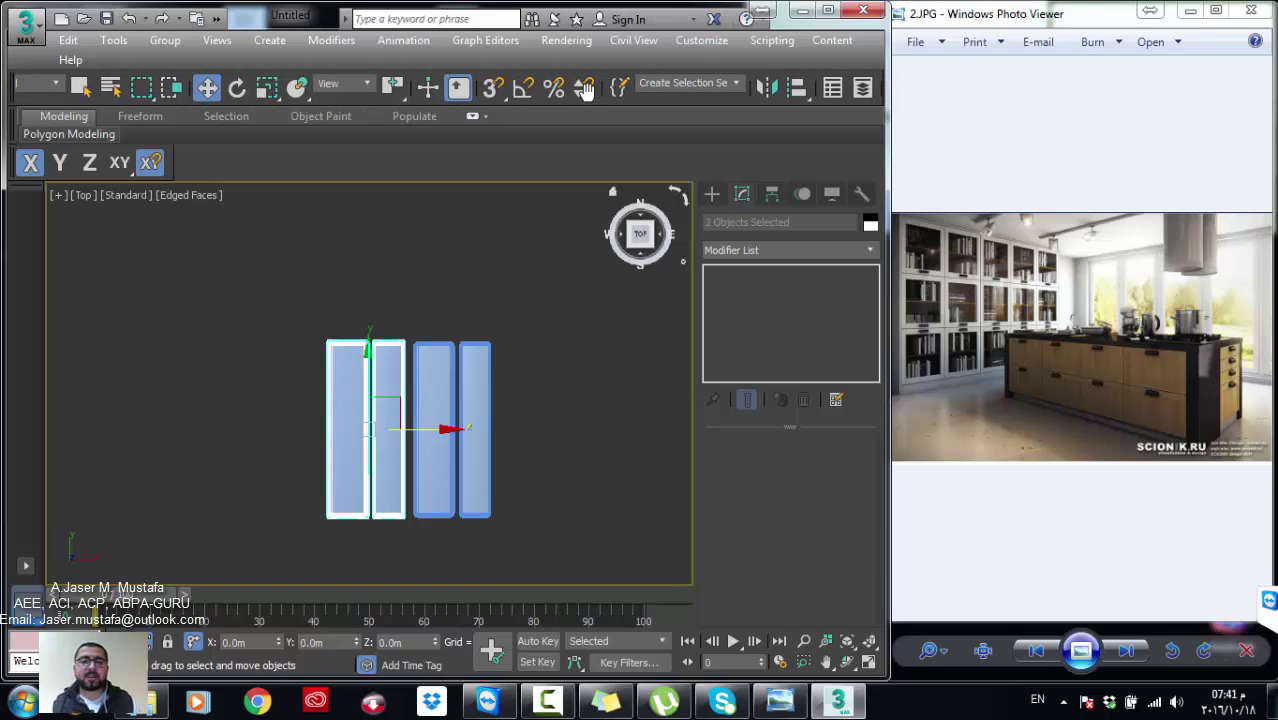
click(828, 10)
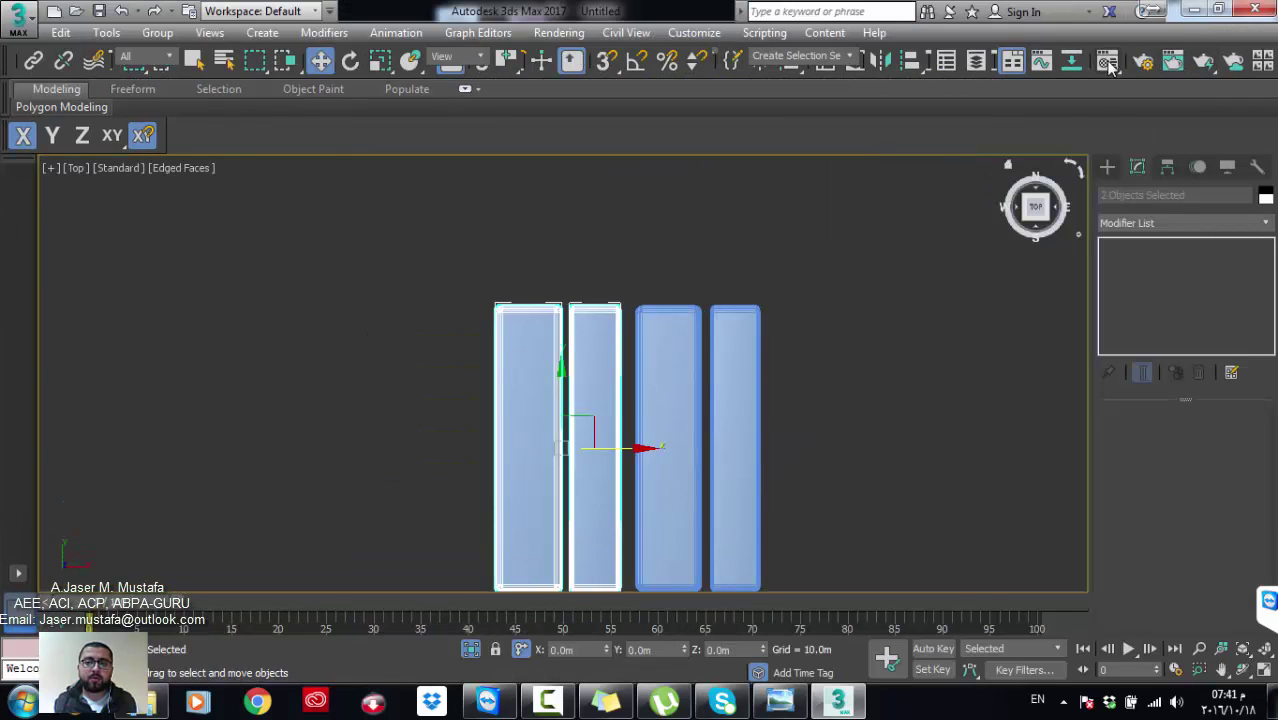
Step: Restore the 3ds Max window to a smaller size, then reposition and widen it
click(1218, 10)
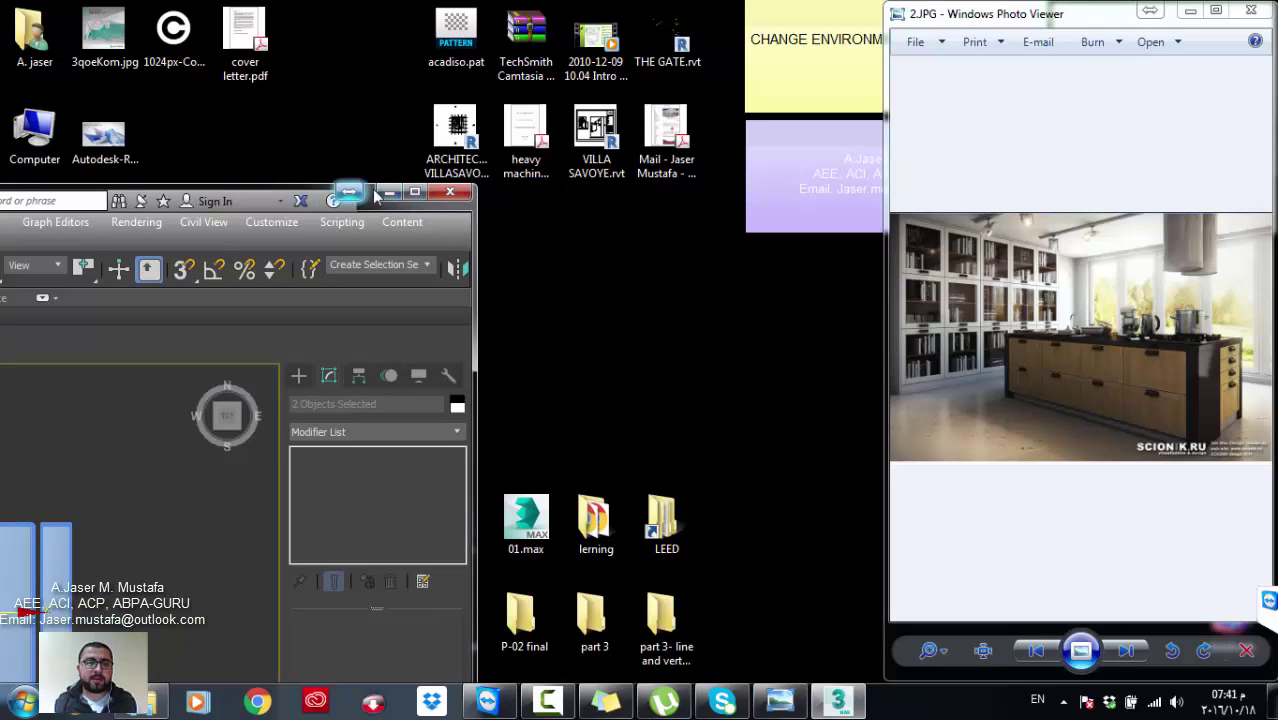
drag(318, 190, 327, 5)
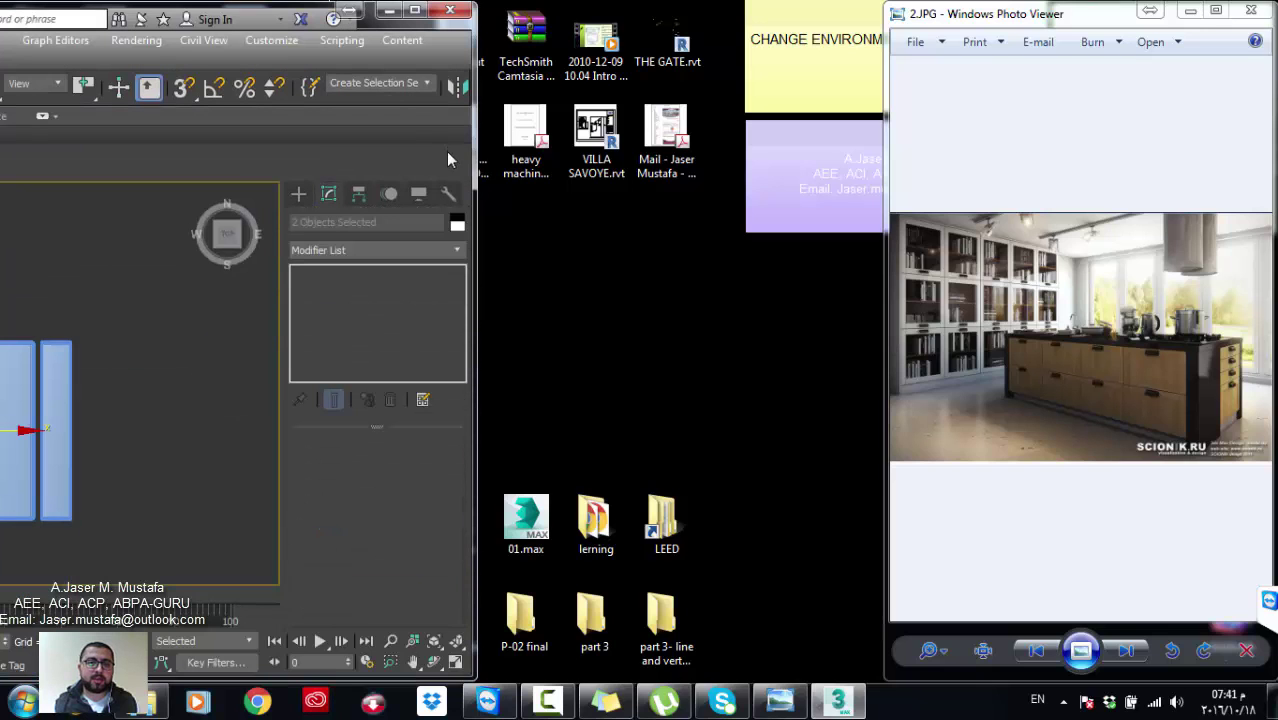
drag(476, 150, 901, 136)
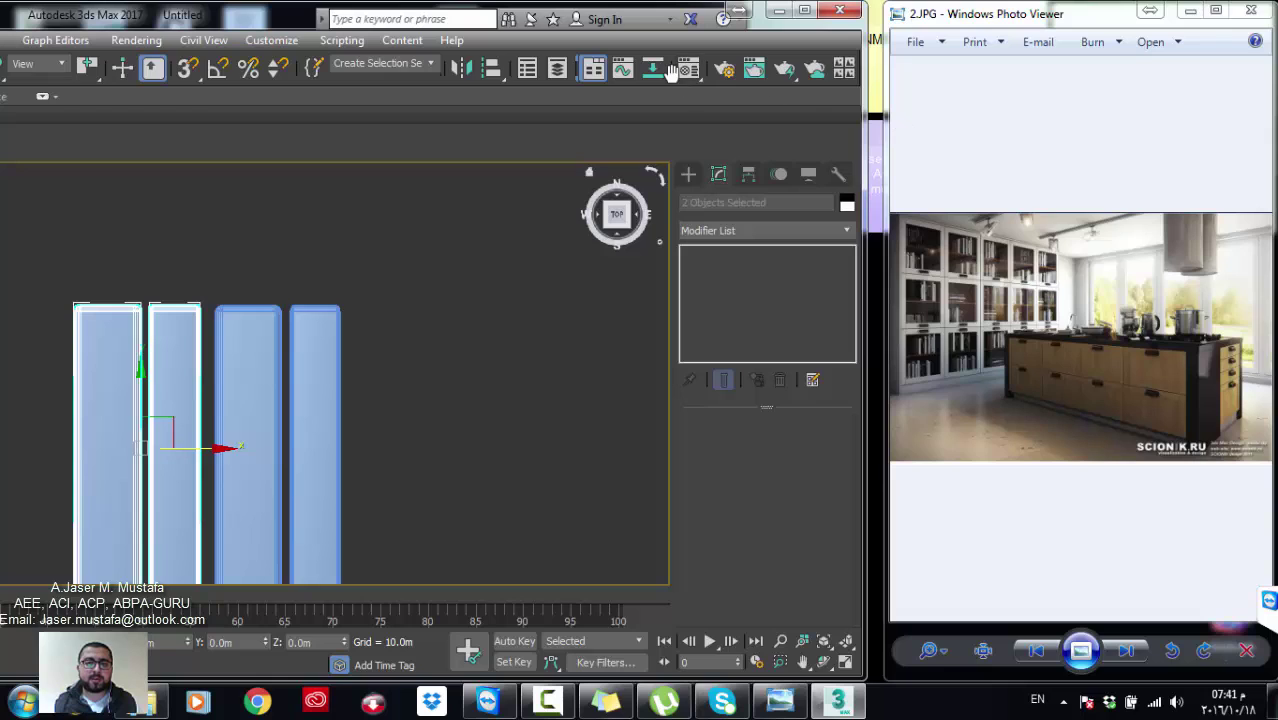
drag(670, 72, 887, 68)
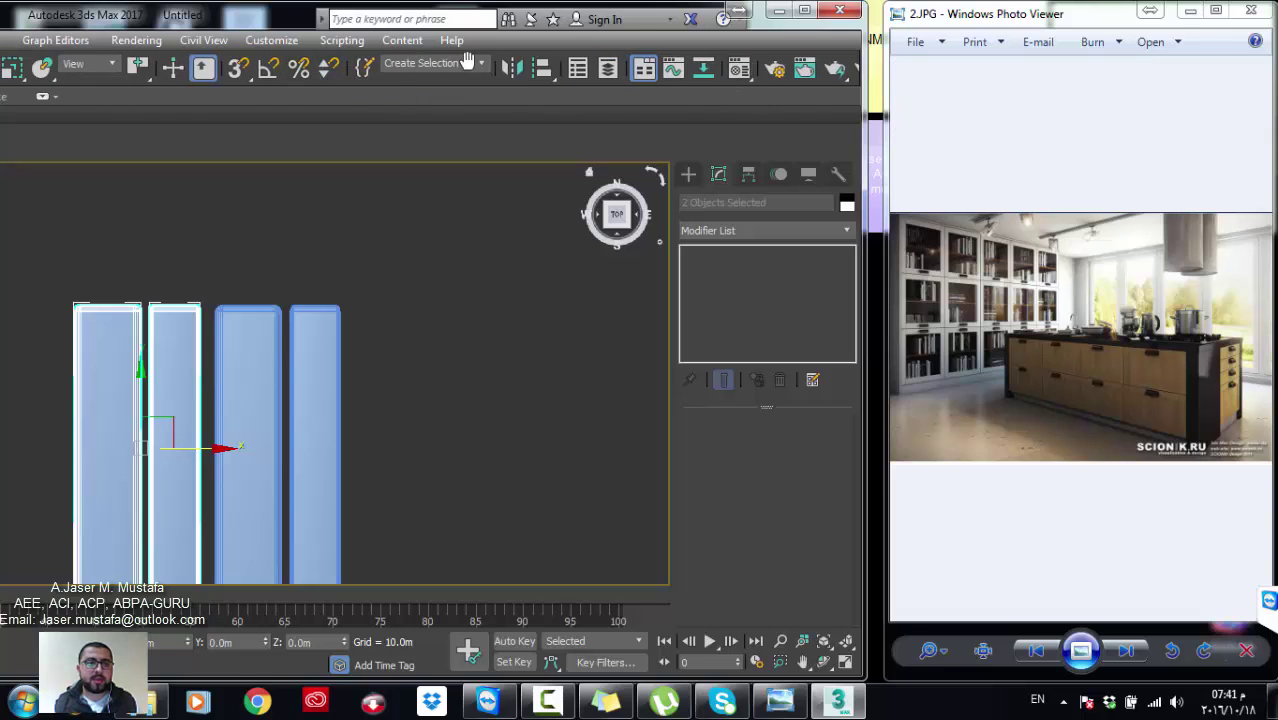
Step: Mirror the selected books from the Mirror options dialog
click(511, 68)
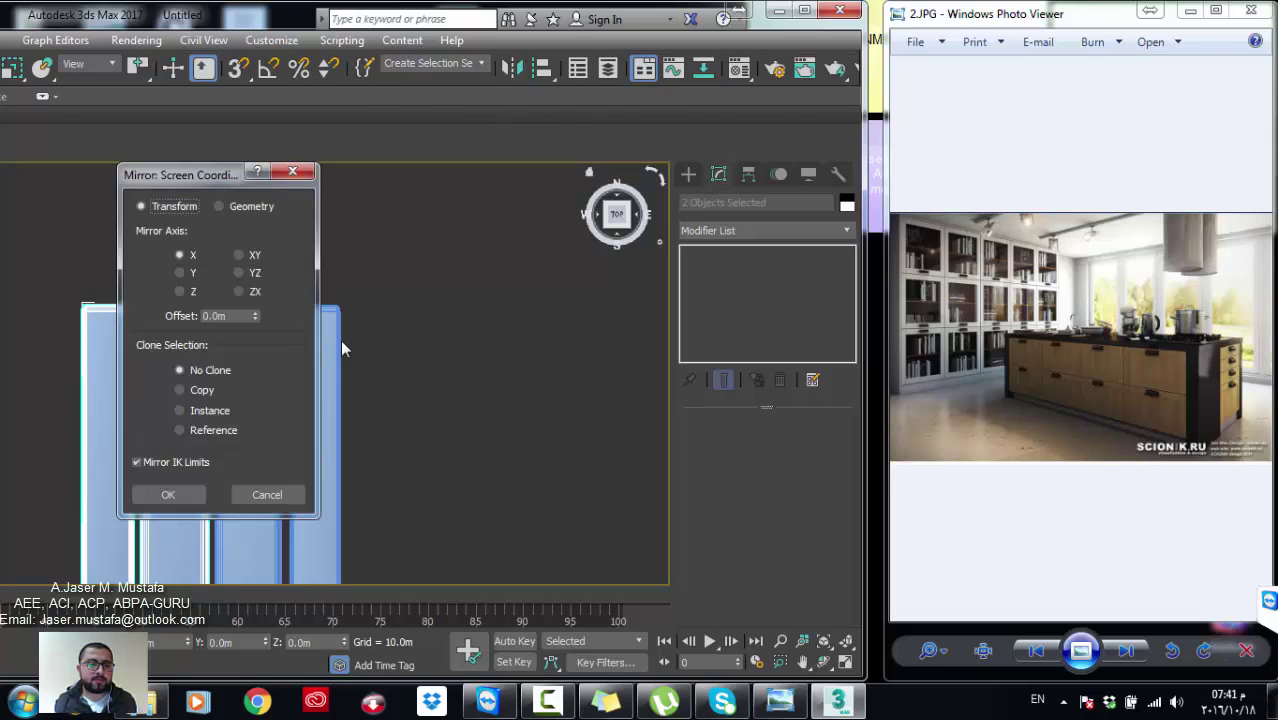
drag(193, 178, 519, 178)
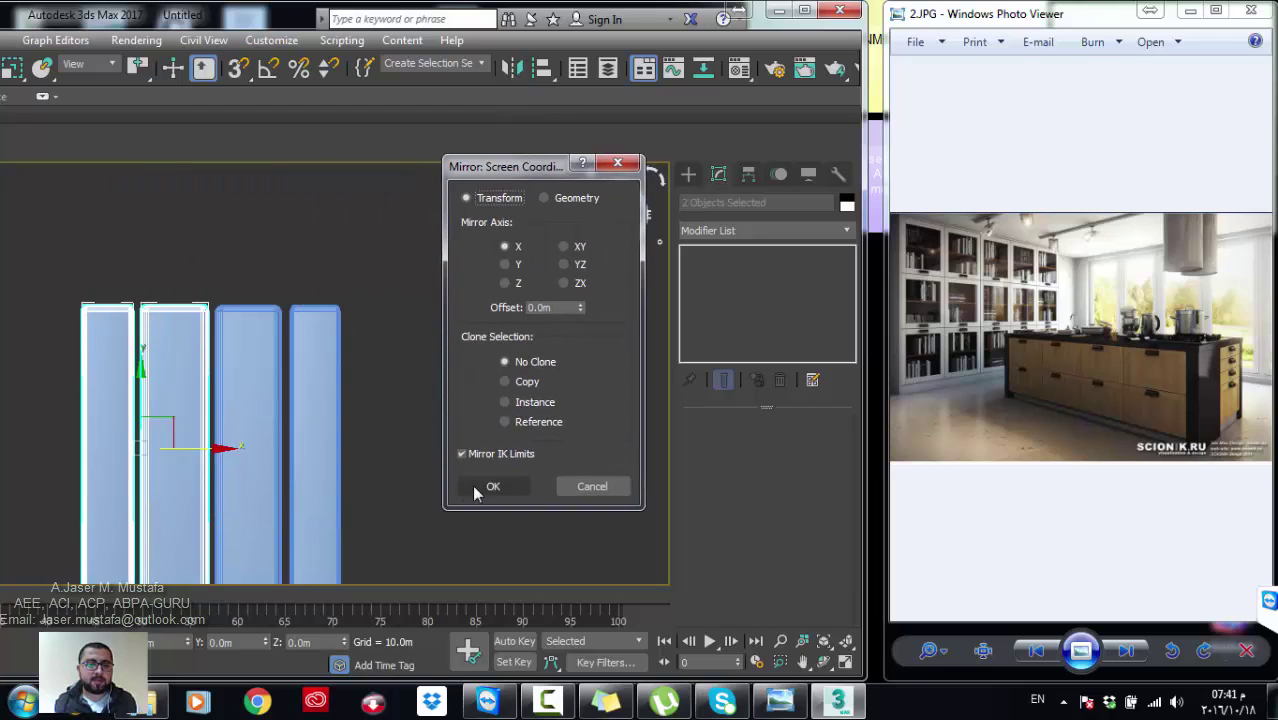
click(490, 492)
middle_drag(391, 486, 508, 301)
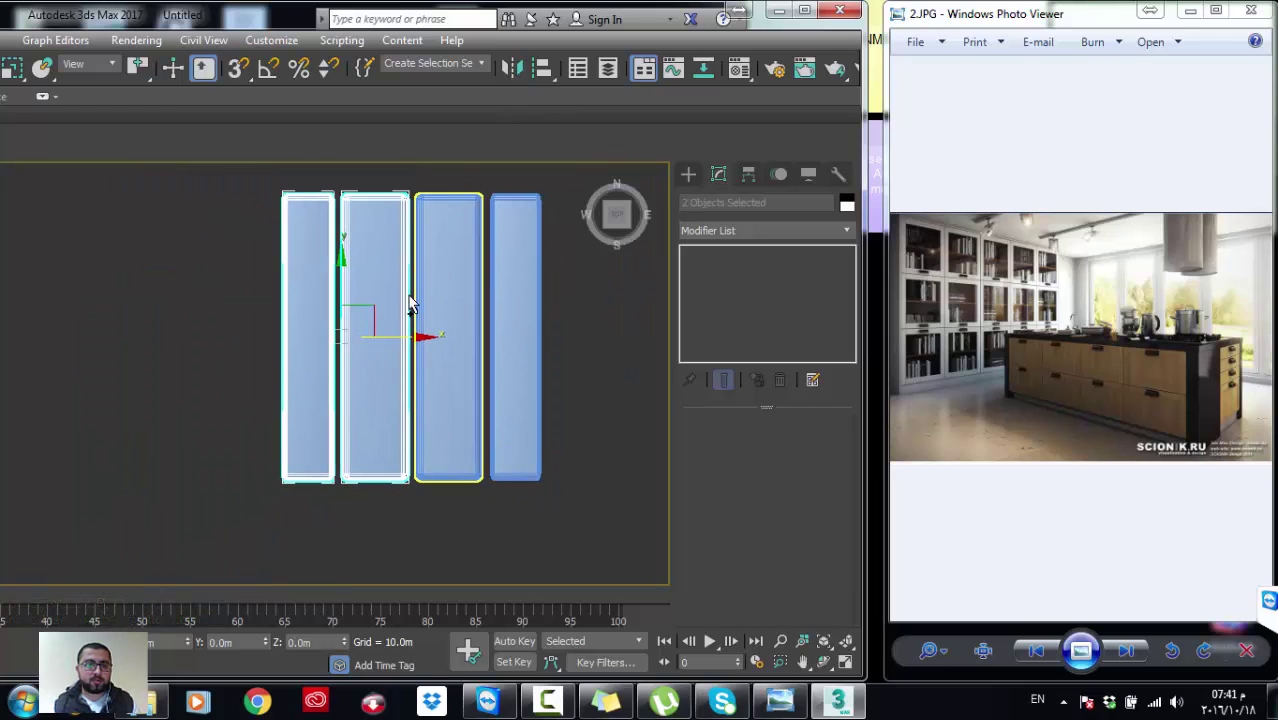
Step: Copy three books further left to extend the row
ctrl+click(420, 355)
shift+drag(427, 340, 140, 337)
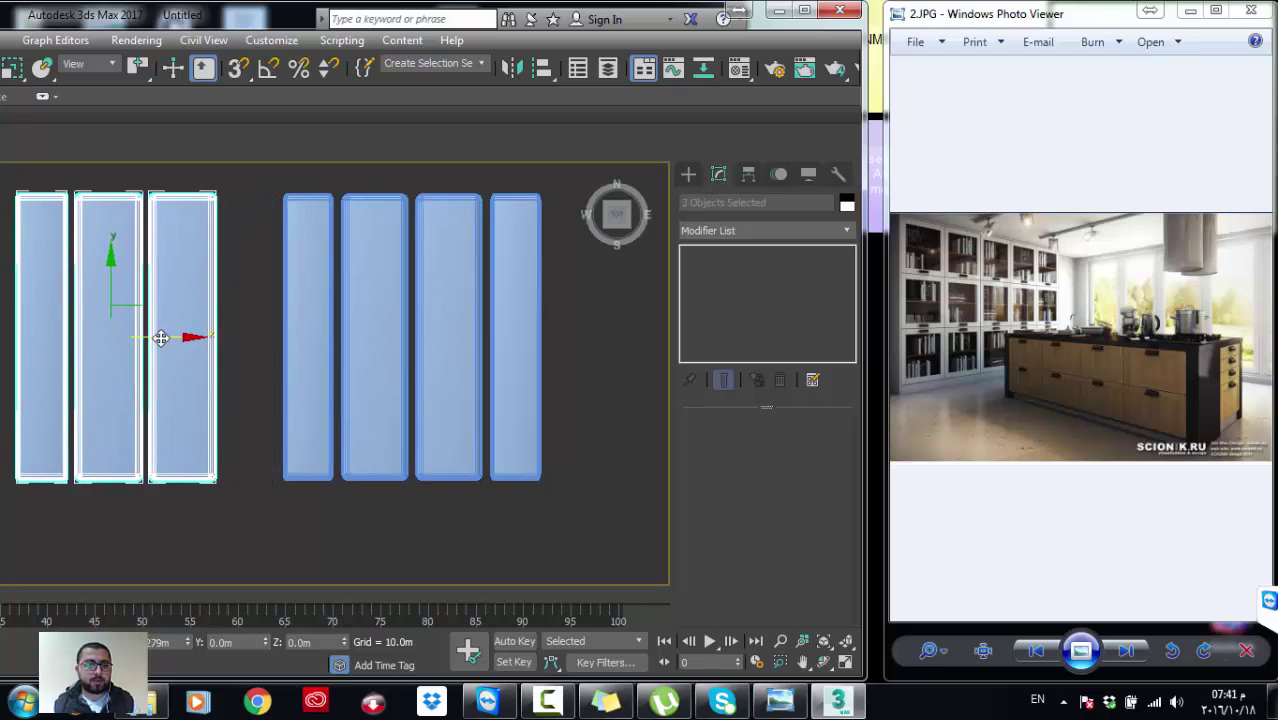
click(221, 428)
Step: Rotate the third new book to lean sideways and slide it against its neighbours
click(165, 275)
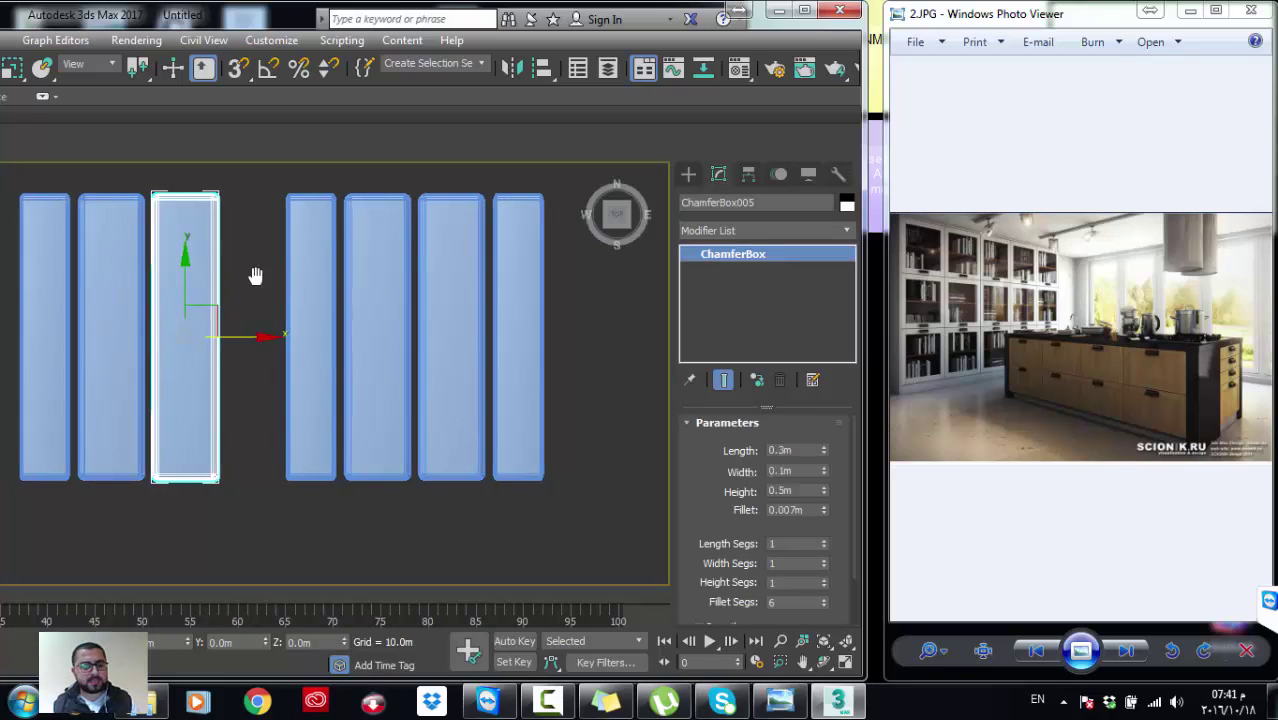
middle_drag(254, 277, 301, 289)
key(e)
drag(263, 295, 304, 317)
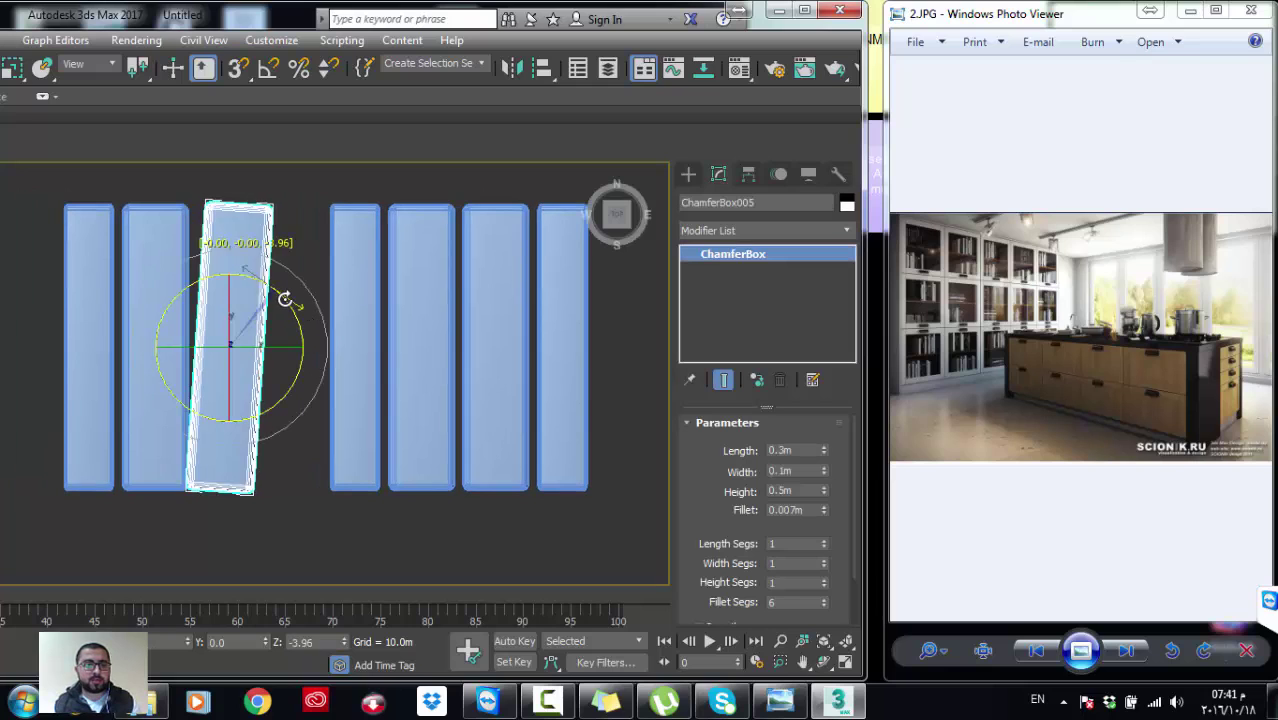
middle_drag(304, 317, 322, 319)
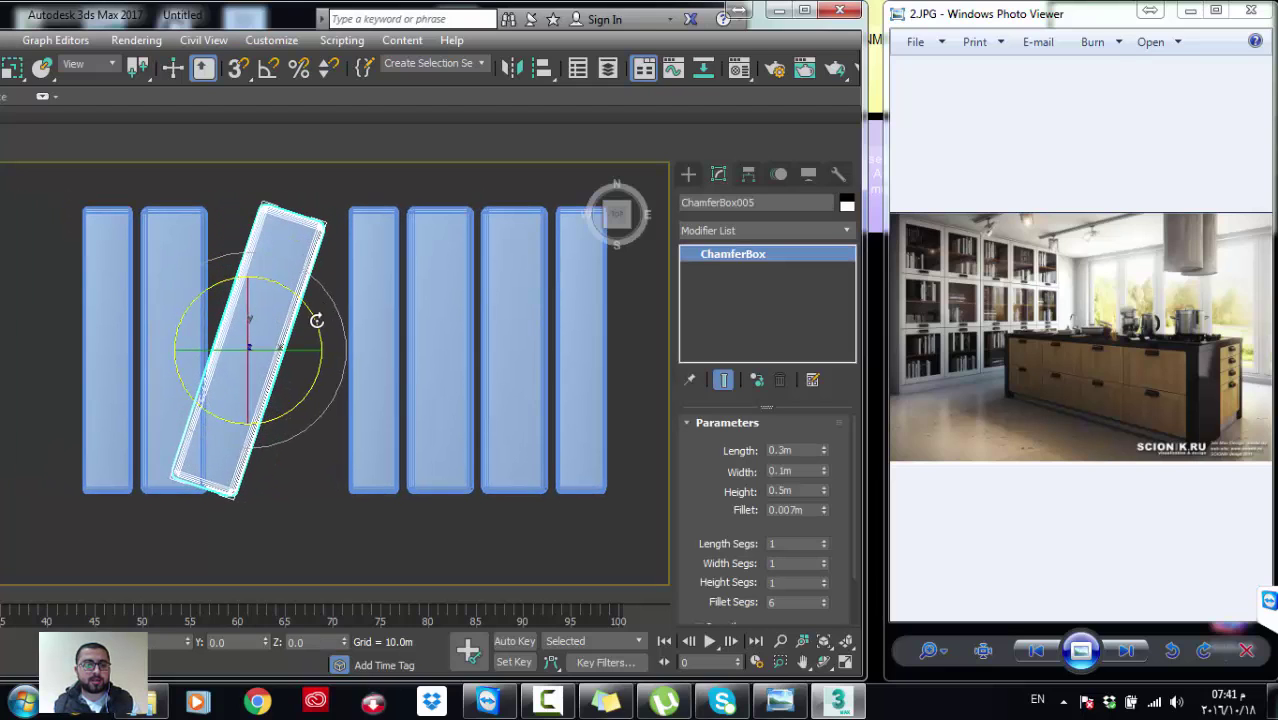
key(w)
drag(340, 352, 353, 352)
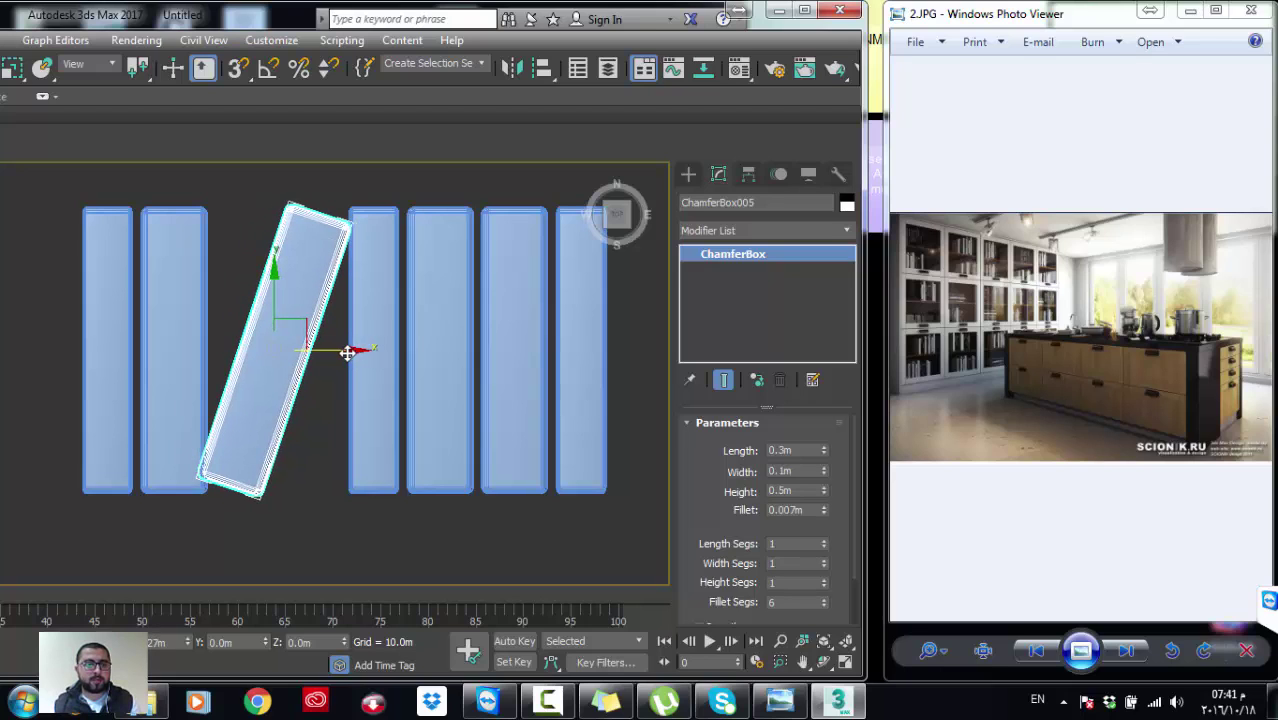
Step: Shift the two leftmost books slightly left, then orbit to view the row in 3D
click(185, 302)
click(137, 316)
click(119, 317)
ctrl+click(166, 313)
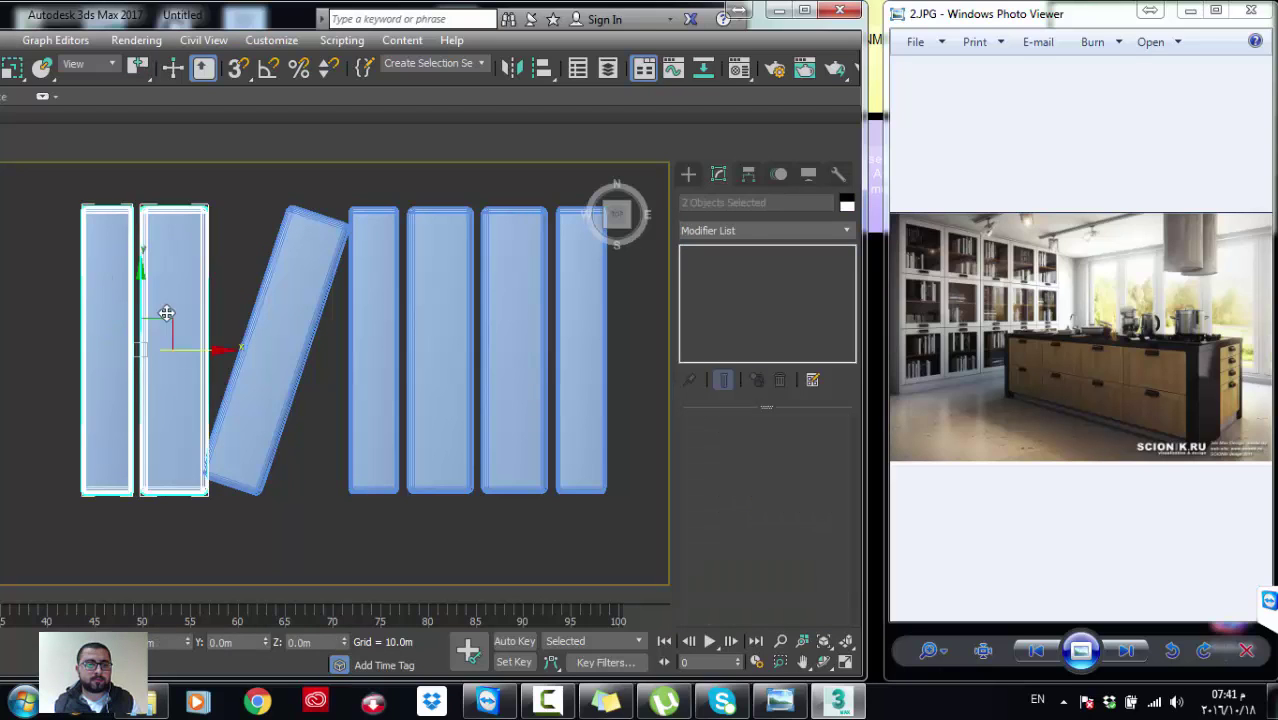
drag(192, 354, 178, 354)
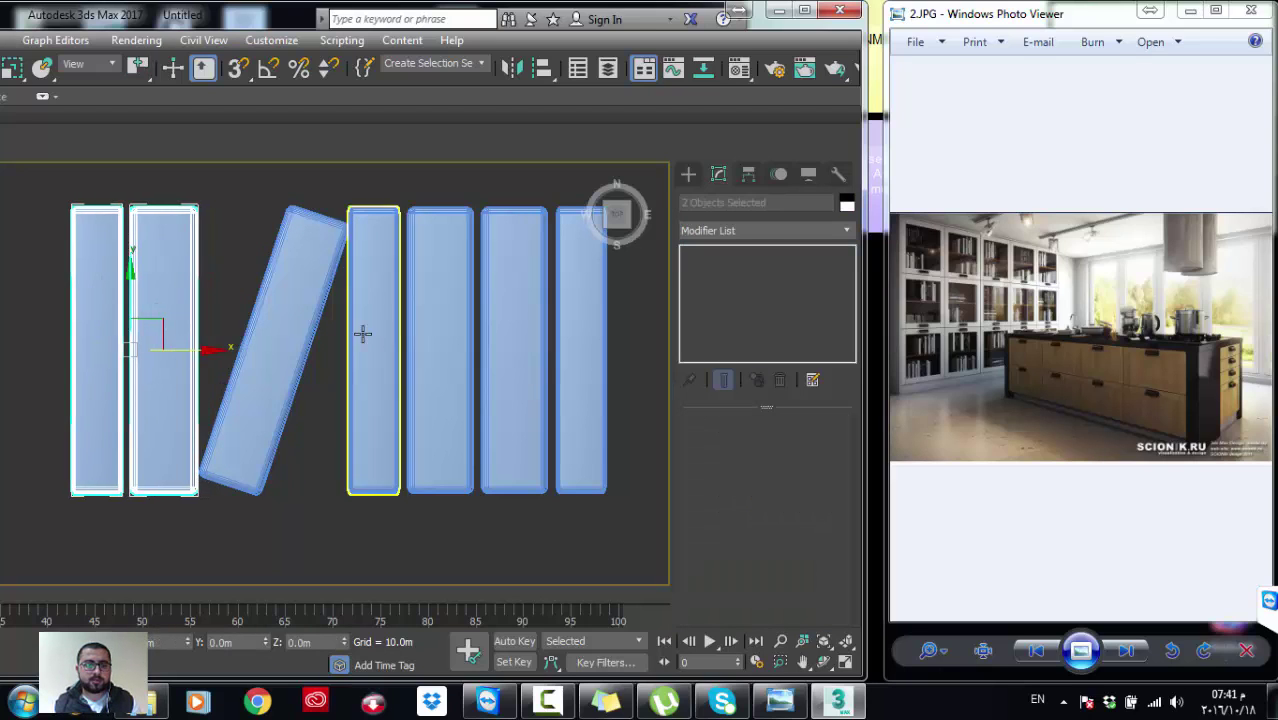
scroll(364, 362, down, 3)
mouse_move(364, 362)
alt+middle_down()
mouse_move(255, 265)
mouse_move(254, 200)
mouse_move(385, 342)
mouse_move(180, 308)
alt+middle_up()
scroll(325, 304, up, 3)
Step: Select all seven books and move them onto the bottom shelf slab in Top view
drag(443, 237, 255, 352)
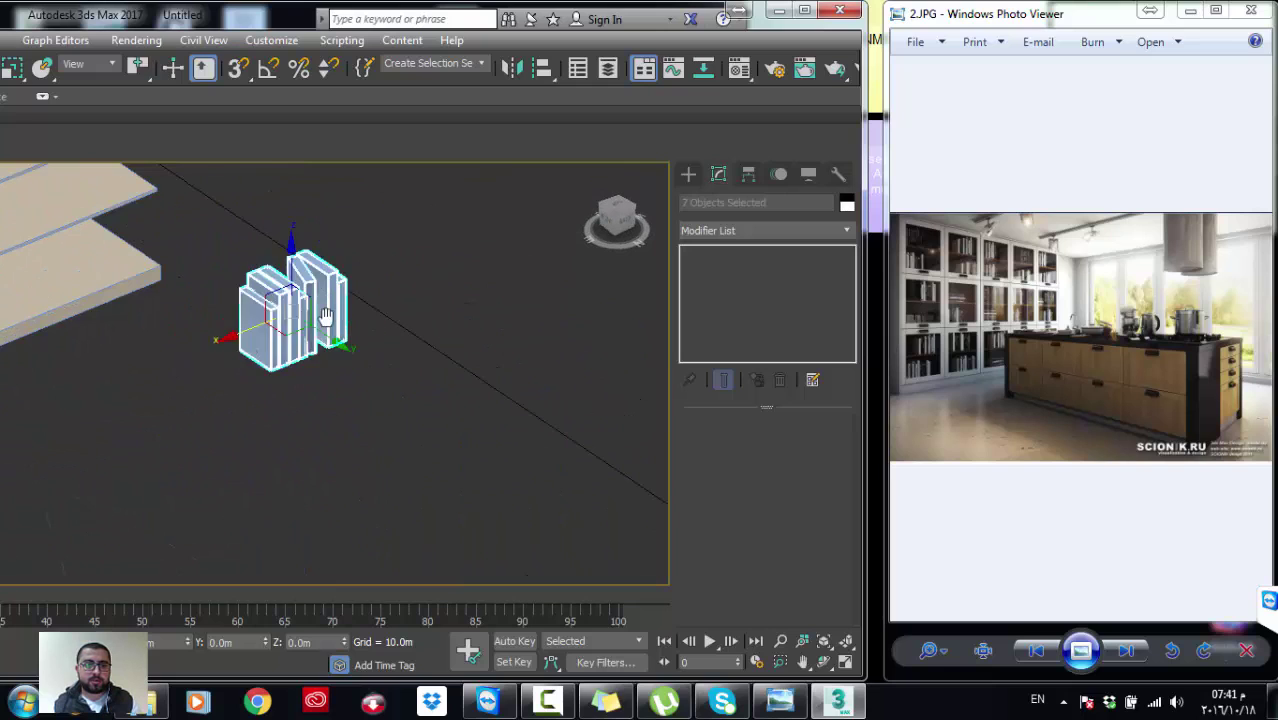
mouse_move(255, 350)
alt+middle_down()
mouse_move(328, 308)
mouse_move(188, 333)
mouse_move(277, 326)
alt+middle_up()
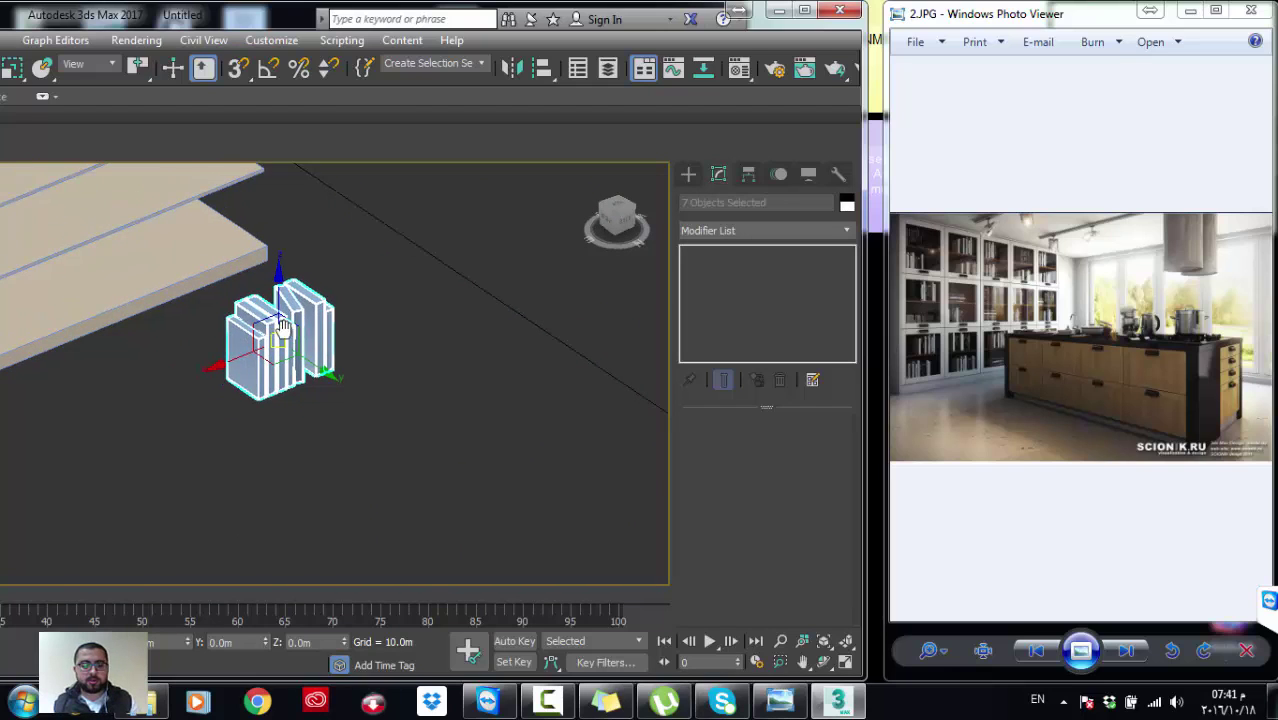
key(t)
key(z)
scroll(358, 340, down, 5)
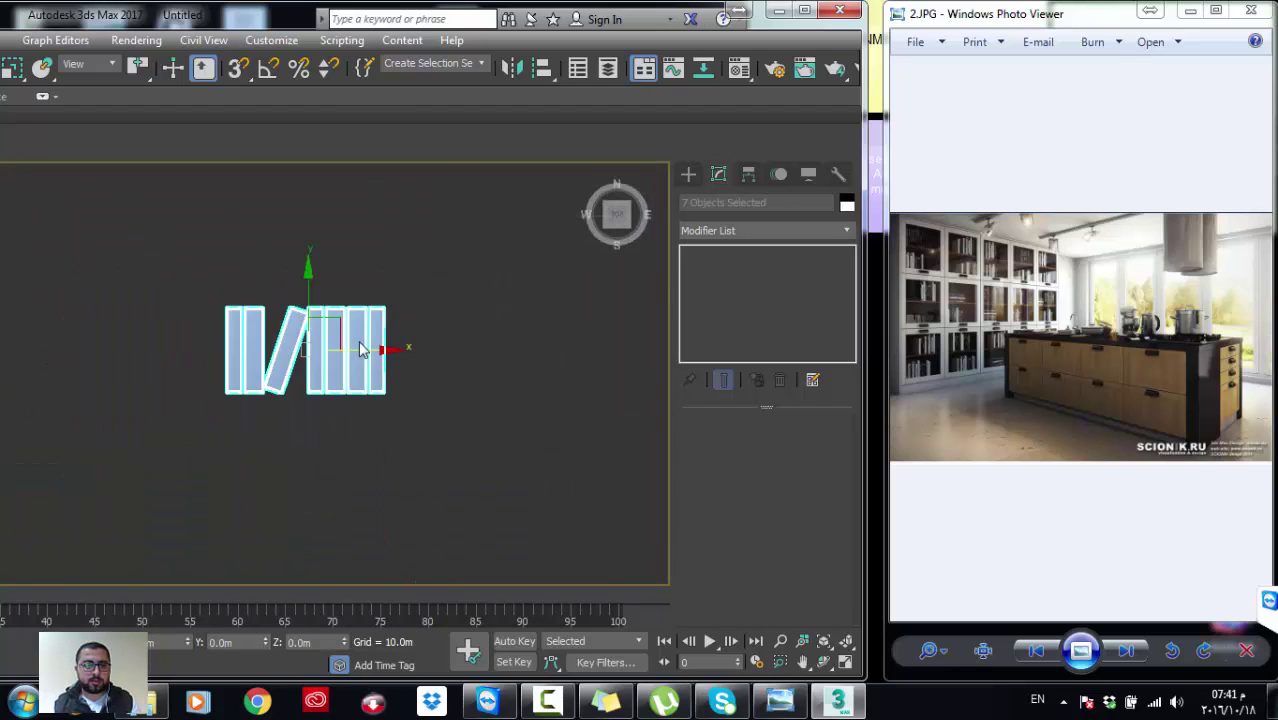
scroll(345, 345, down, 5)
drag(361, 318, 365, 416)
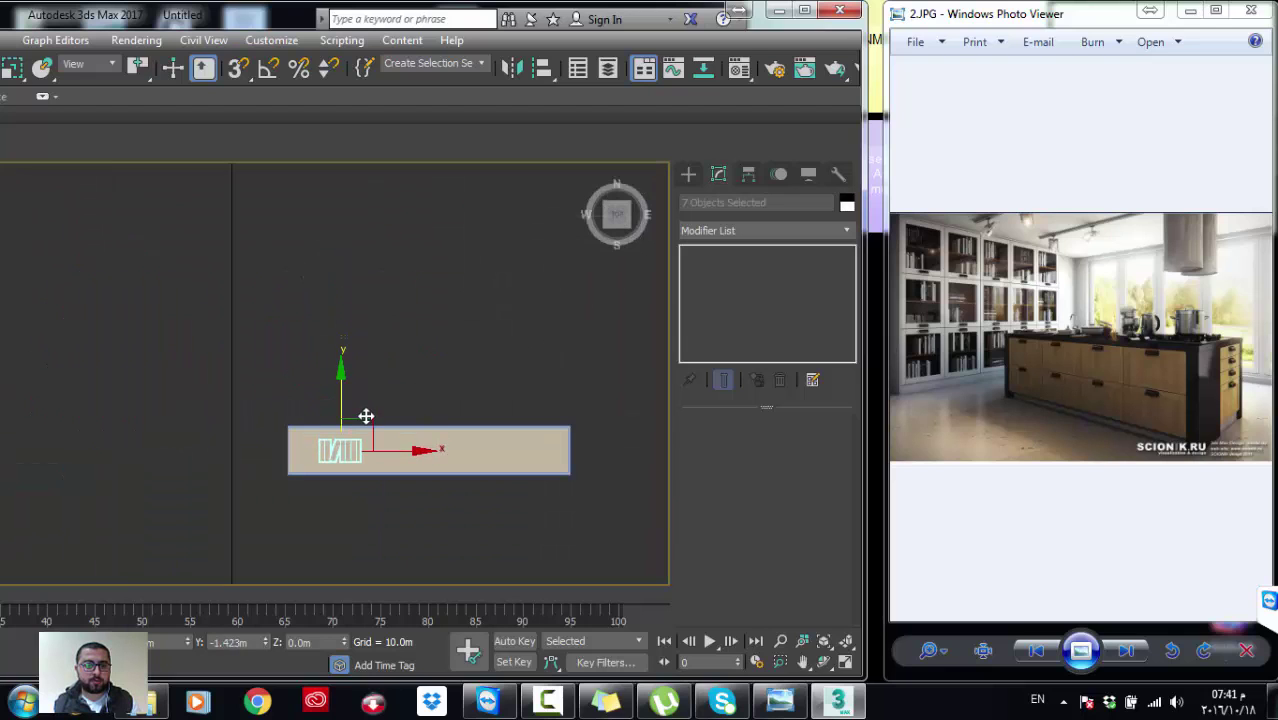
mouse_move(400, 445)
alt+middle_down()
mouse_move(157, 385)
mouse_move(189, 376)
alt+middle_up()
scroll(400, 515, up, 5)
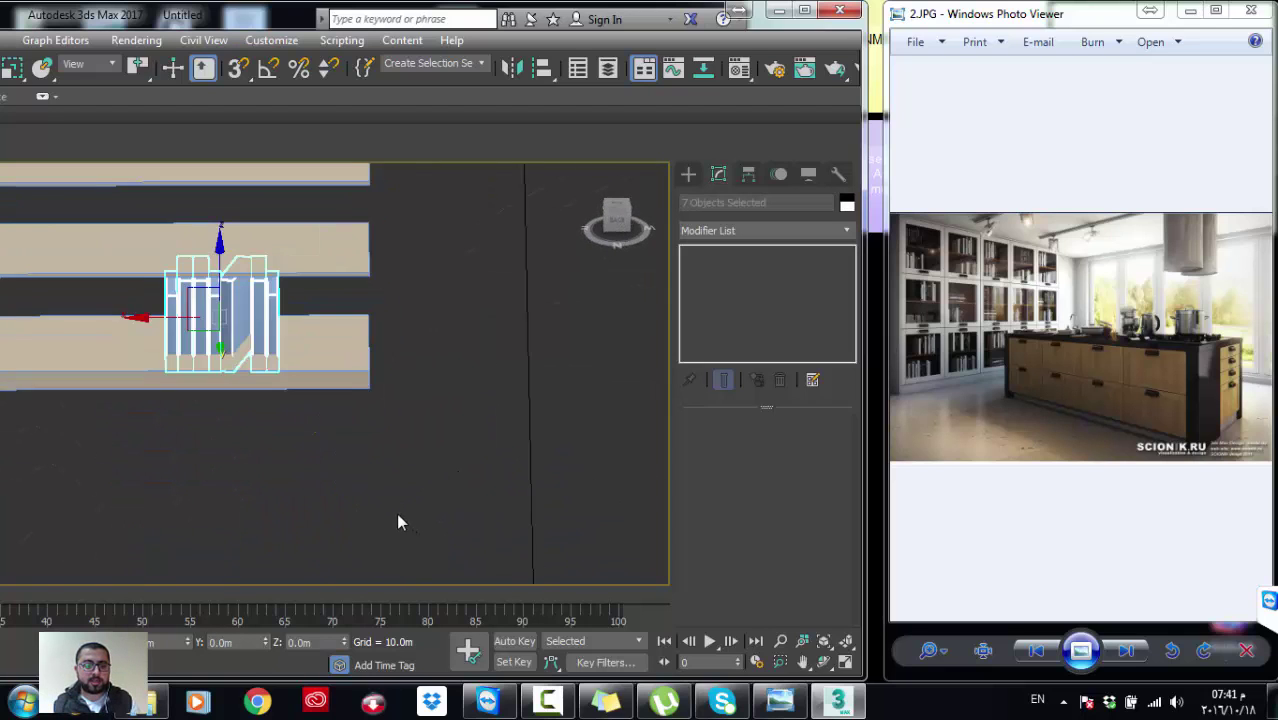
Step: In Right view, scale the books down in Y to fit under the shelf above
key(c)
key(Return)
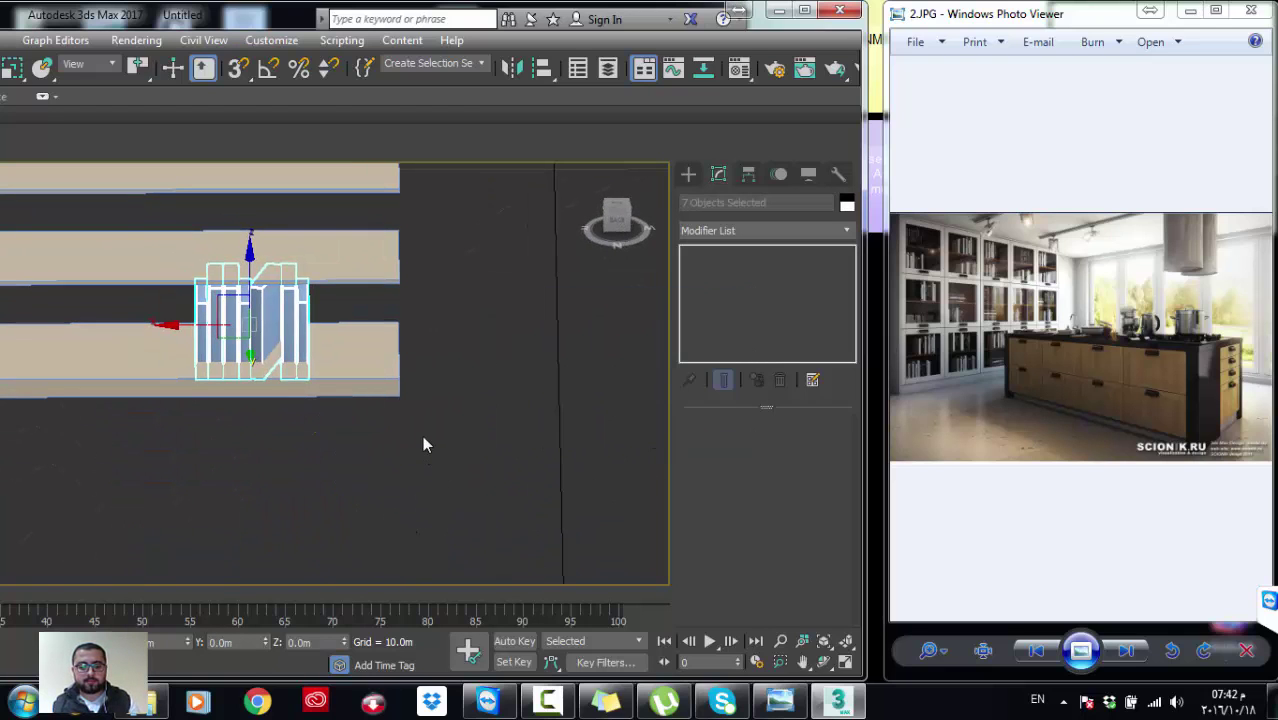
key(c)
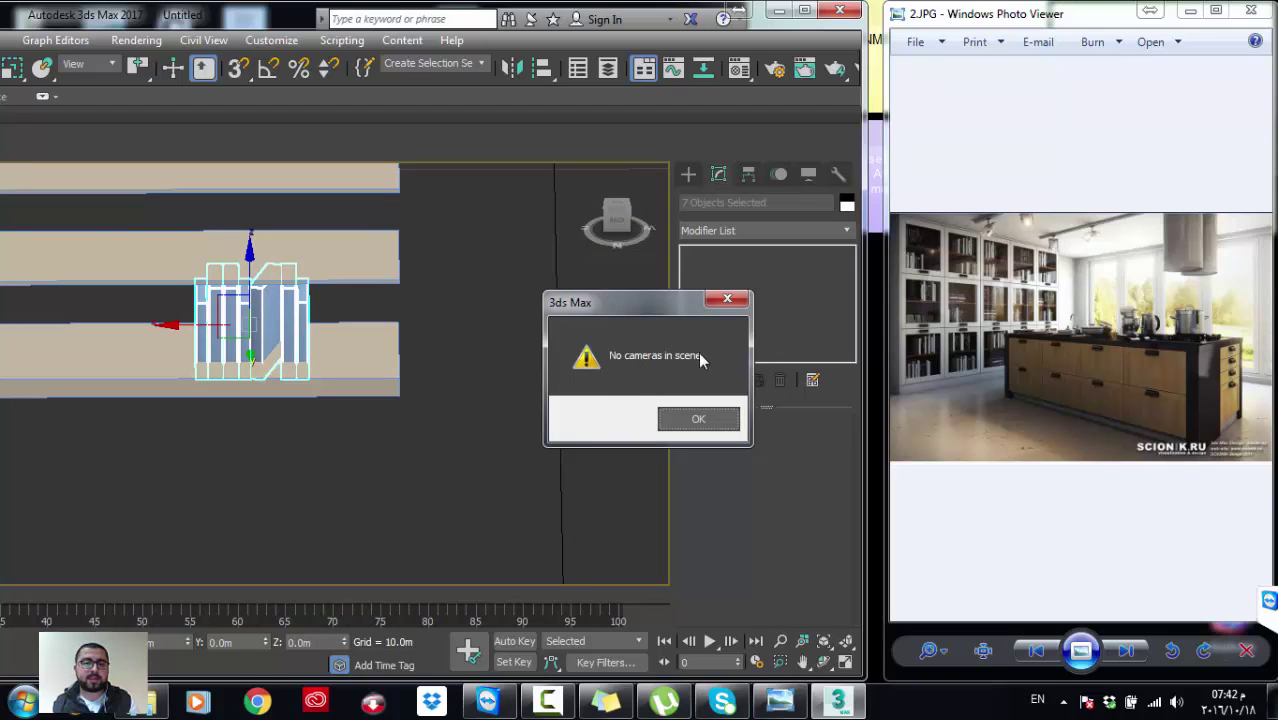
click(699, 419)
key(v)
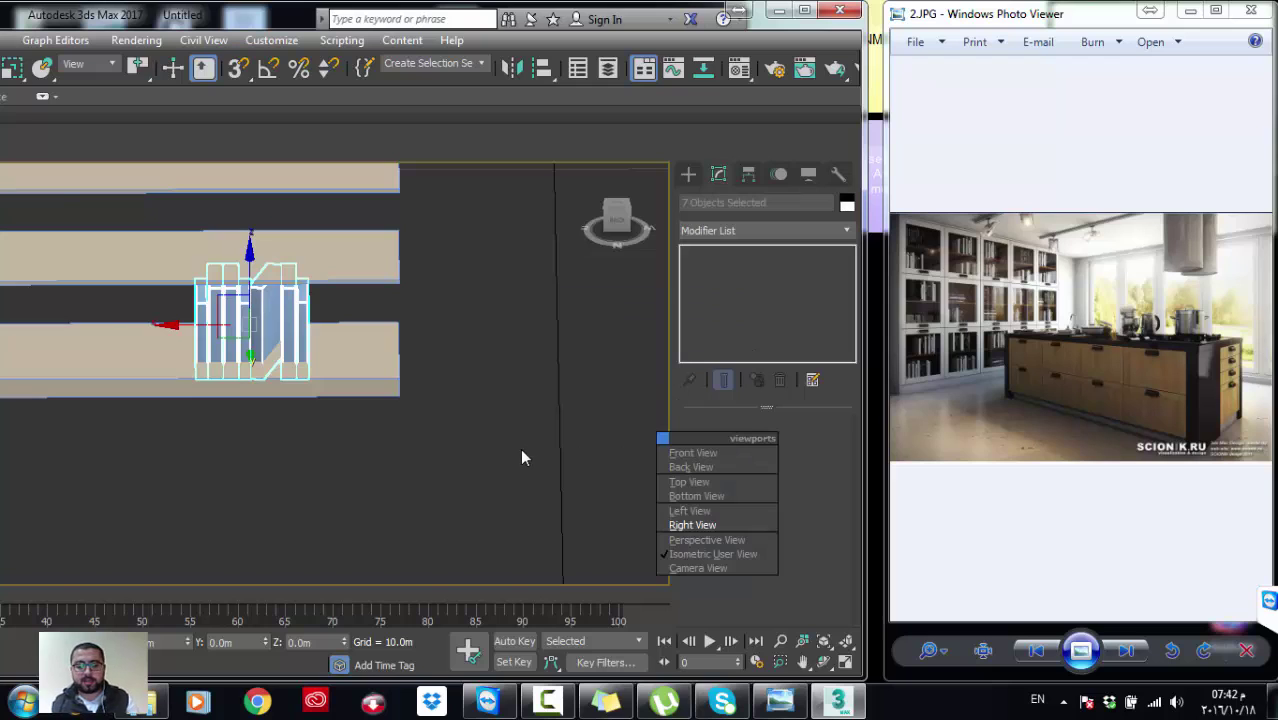
key(r)
key(z)
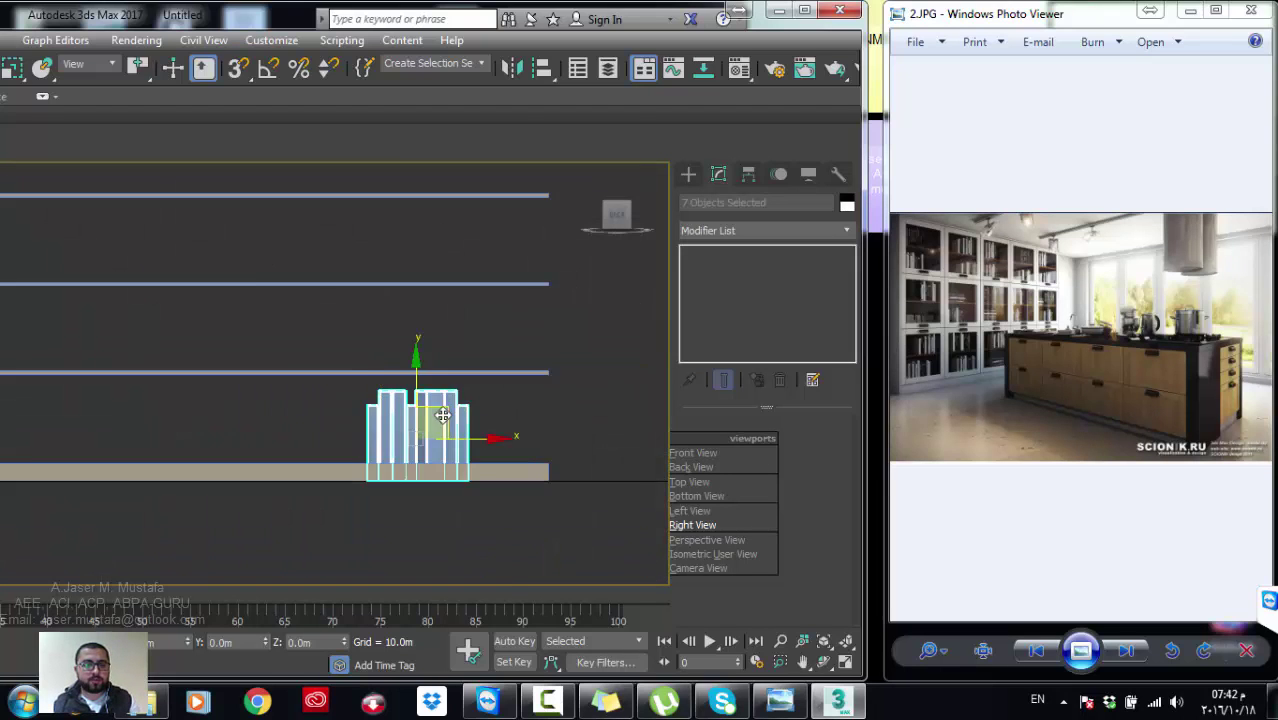
mouse_move(443, 415)
middle_down()
mouse_move(443, 363)
mouse_move(411, 333)
middle_up()
scroll(425, 363, up, 2)
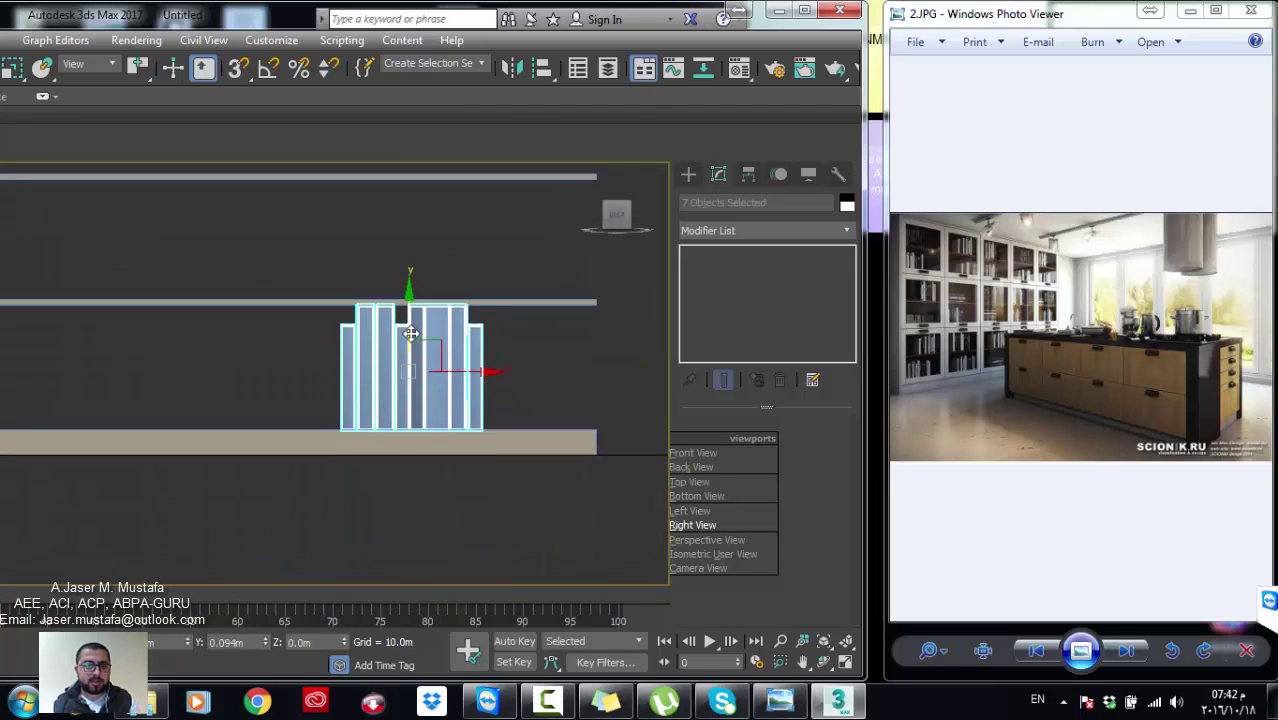
key(r)
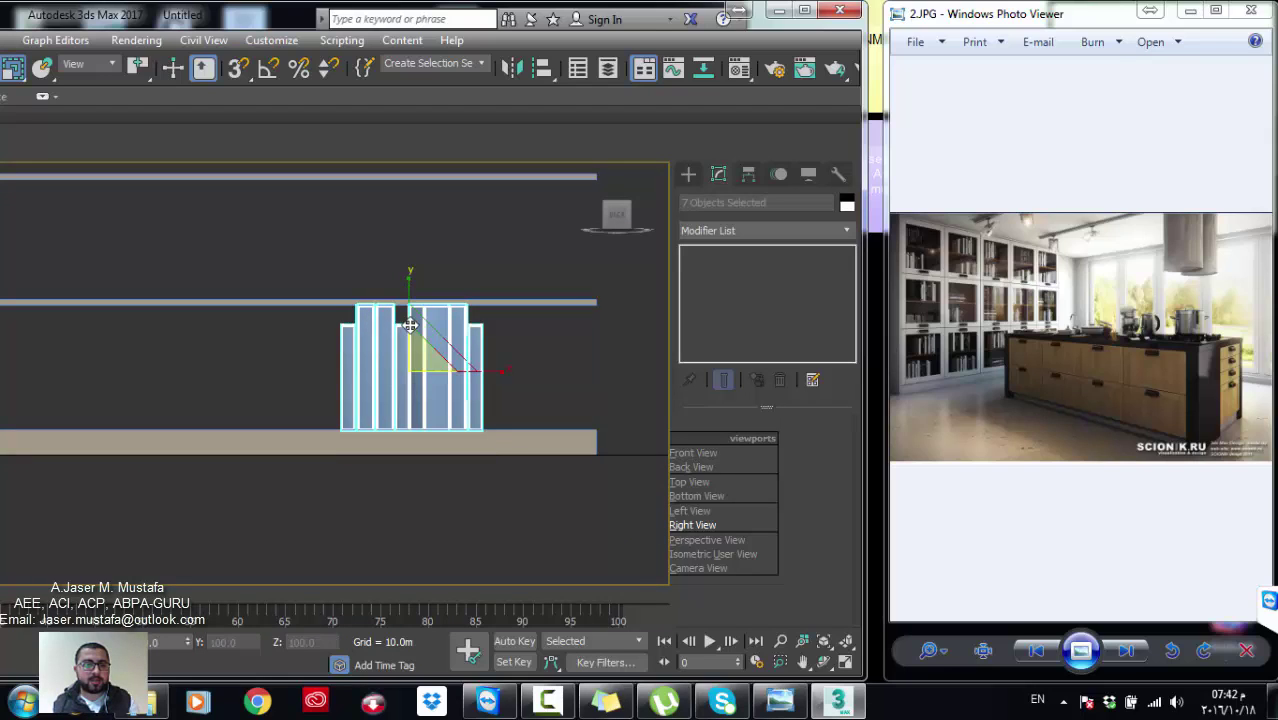
drag(408, 283, 410, 300)
Step: Shift-drag the books right along the shelf to begin an instanced clone
key(w)
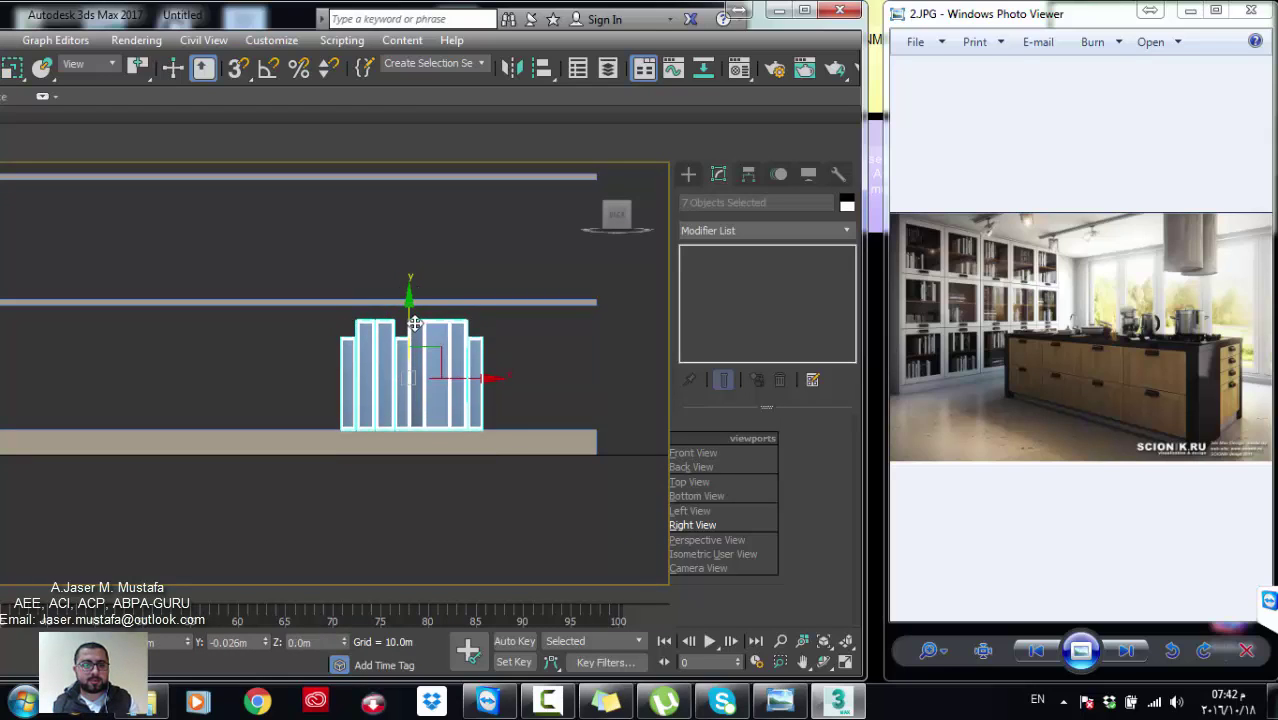
scroll(442, 372, down, 2)
mouse_move(490, 378)
mouse_down()
mouse_move(521, 378)
mouse_move(376, 381)
mouse_up()
scroll(521, 378, down, 2)
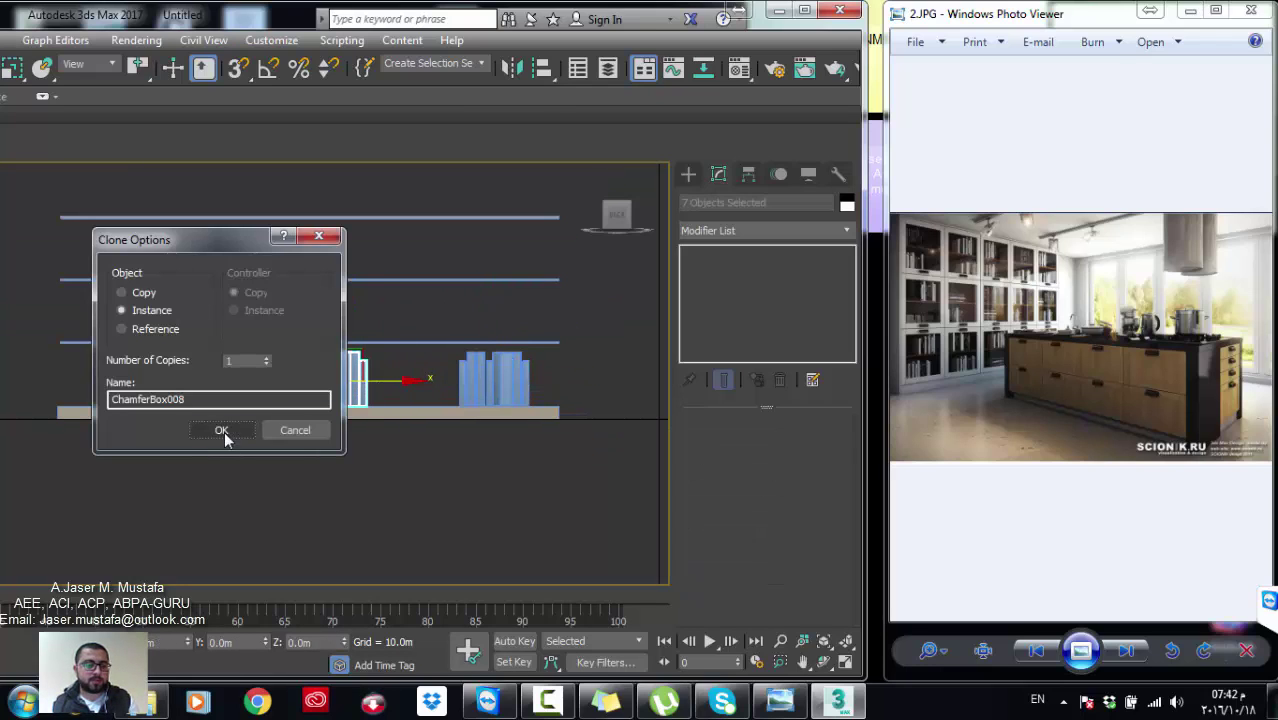
Step: Confirm the instance clone and uniformly shrink the copied row slightly
click(221, 430)
scroll(352, 296, up, 2)
scroll(361, 308, up, 2)
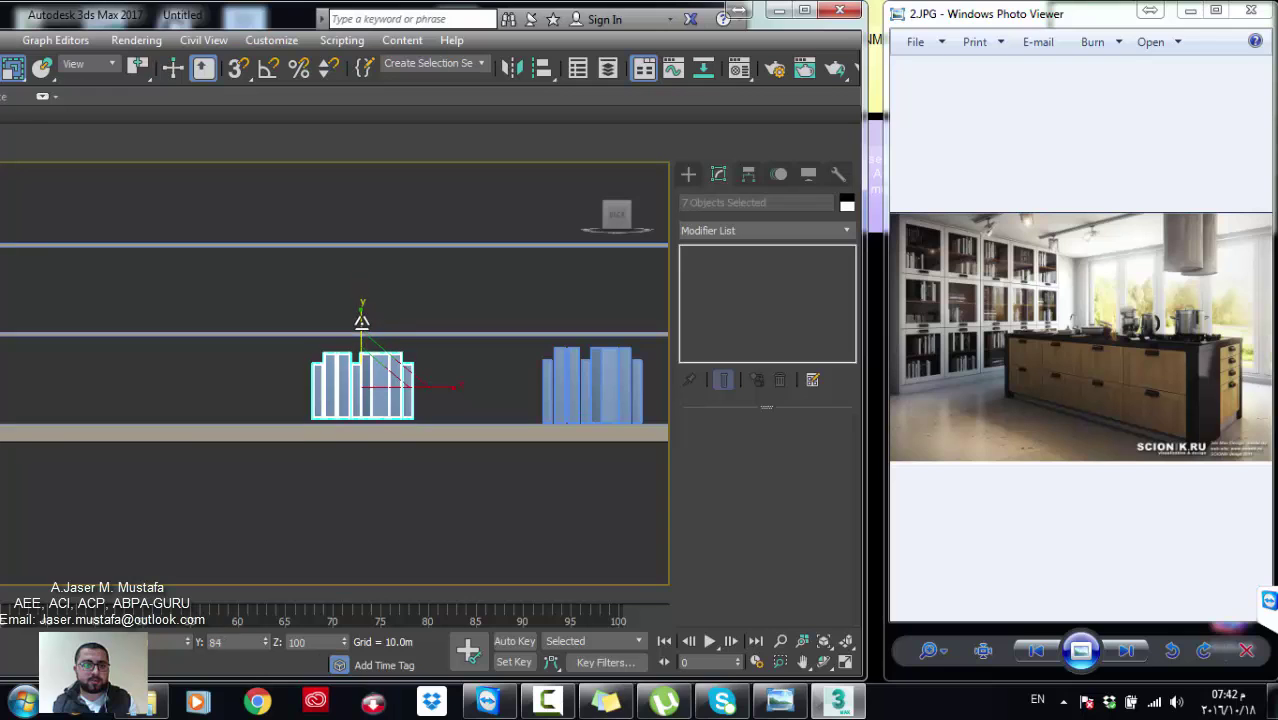
drag(410, 380, 413, 393)
alt+middle_drag(413, 393, 355, 395)
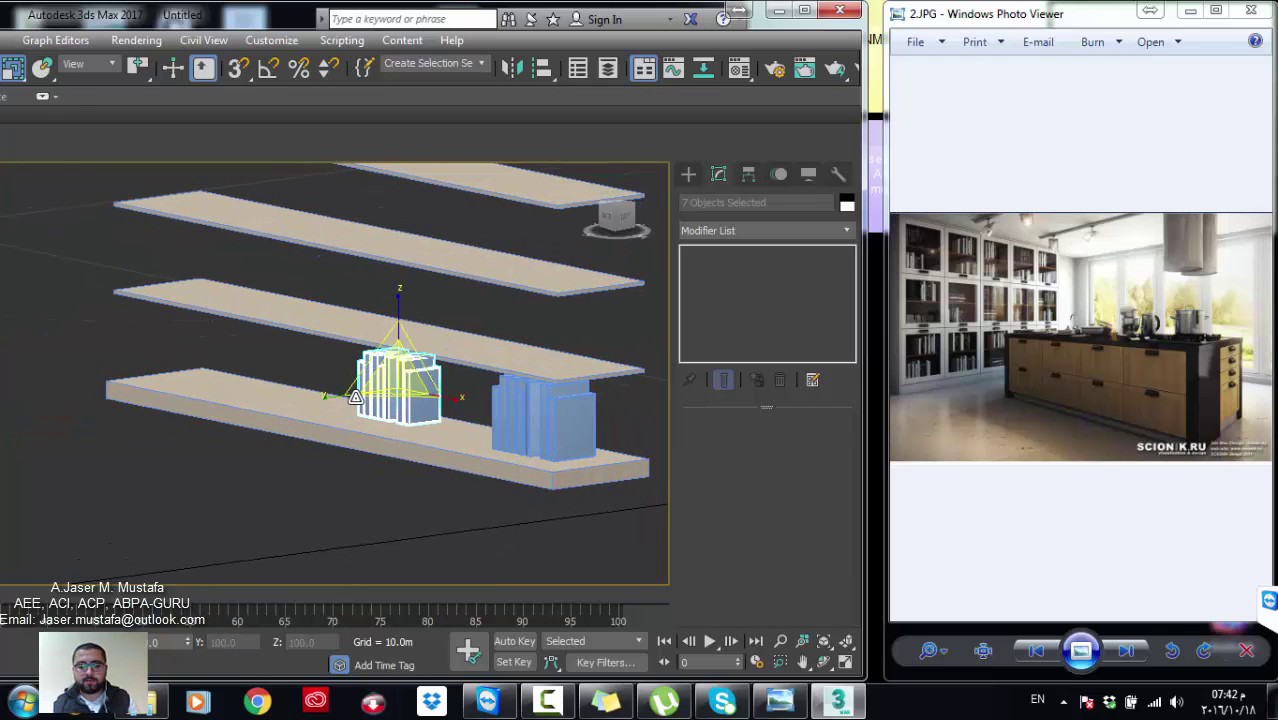
Step: Switch to Top view and zoom out to bring both book rows into view
key(v)
key(t)
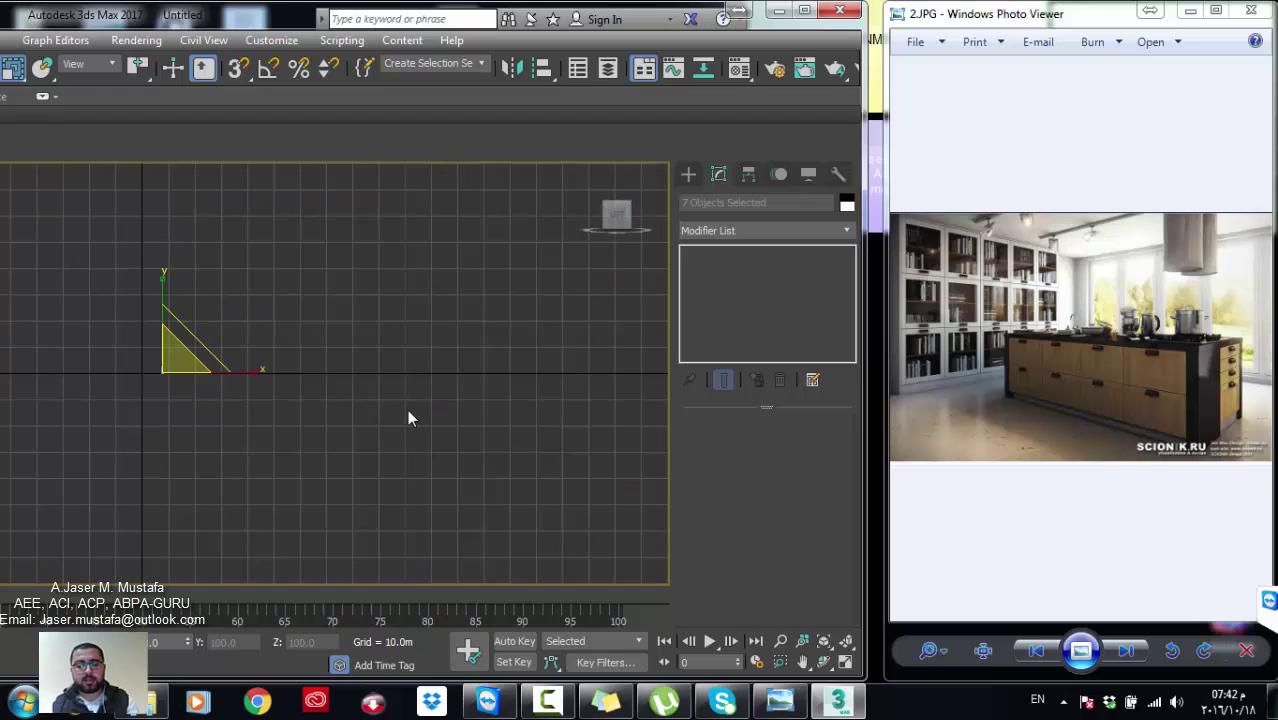
middle_drag(410, 425, 399, 399)
key(v)
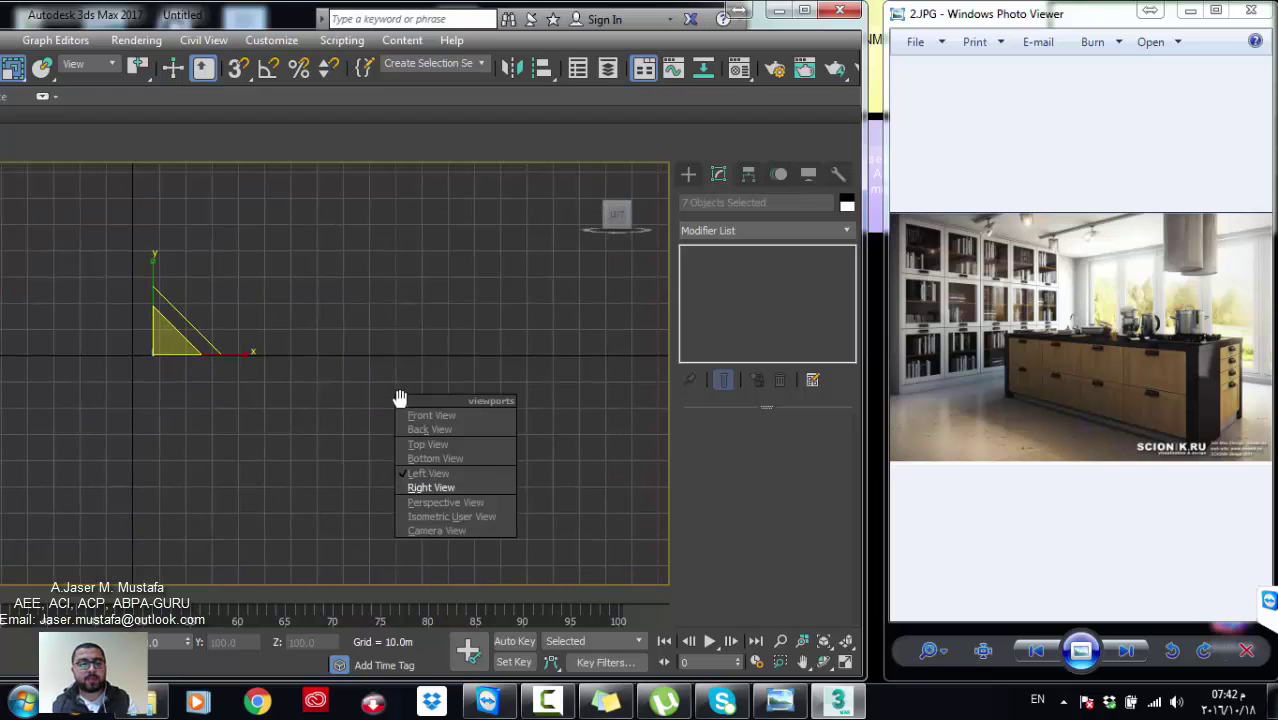
scroll(360, 365, up, 2)
scroll(137, 346, down, 2)
middle_drag(137, 346, 304, 340)
scroll(370, 362, up, 3)
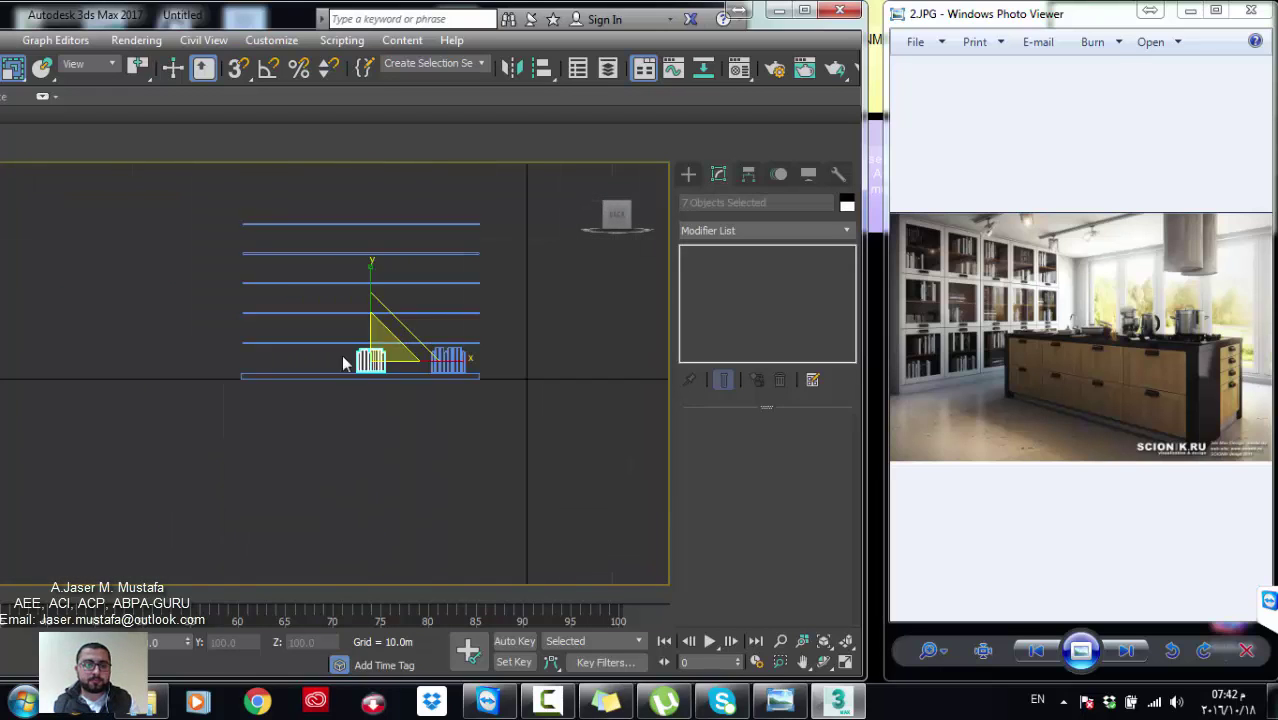
scroll(374, 372, up, 2)
scroll(385, 375, up, 2)
scroll(389, 300, up, 1)
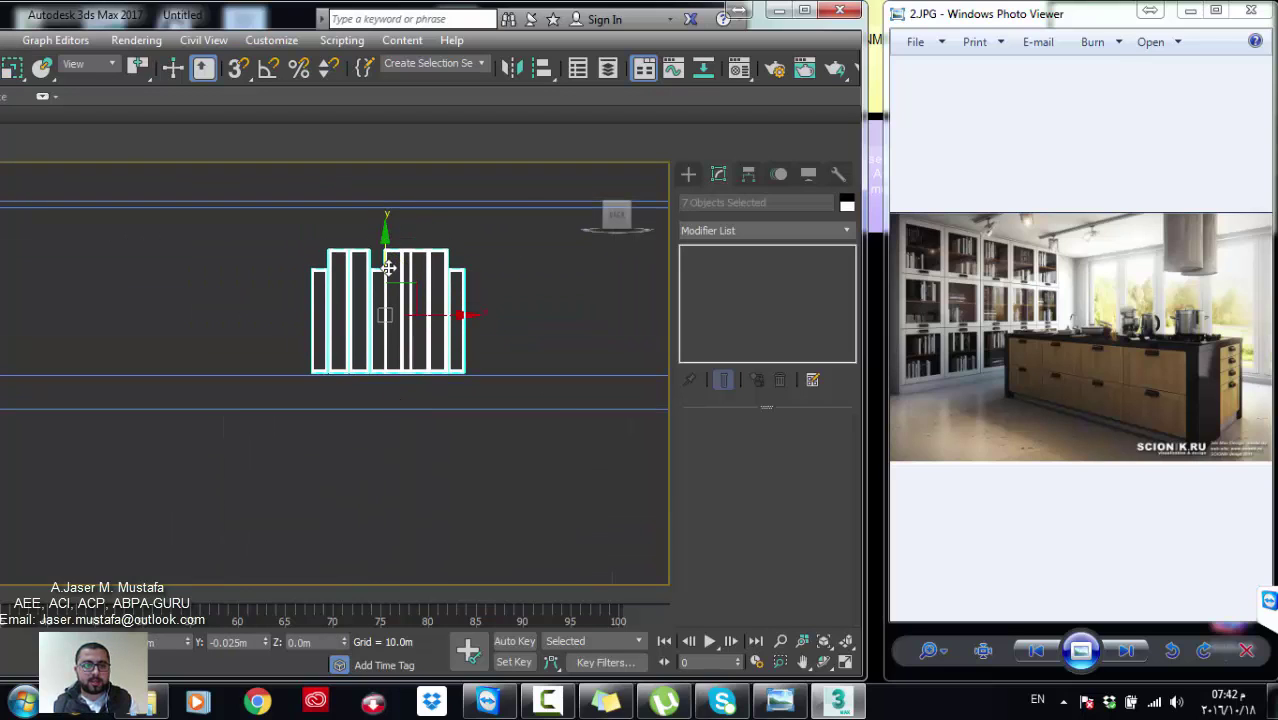
scroll(415, 322, down, 3)
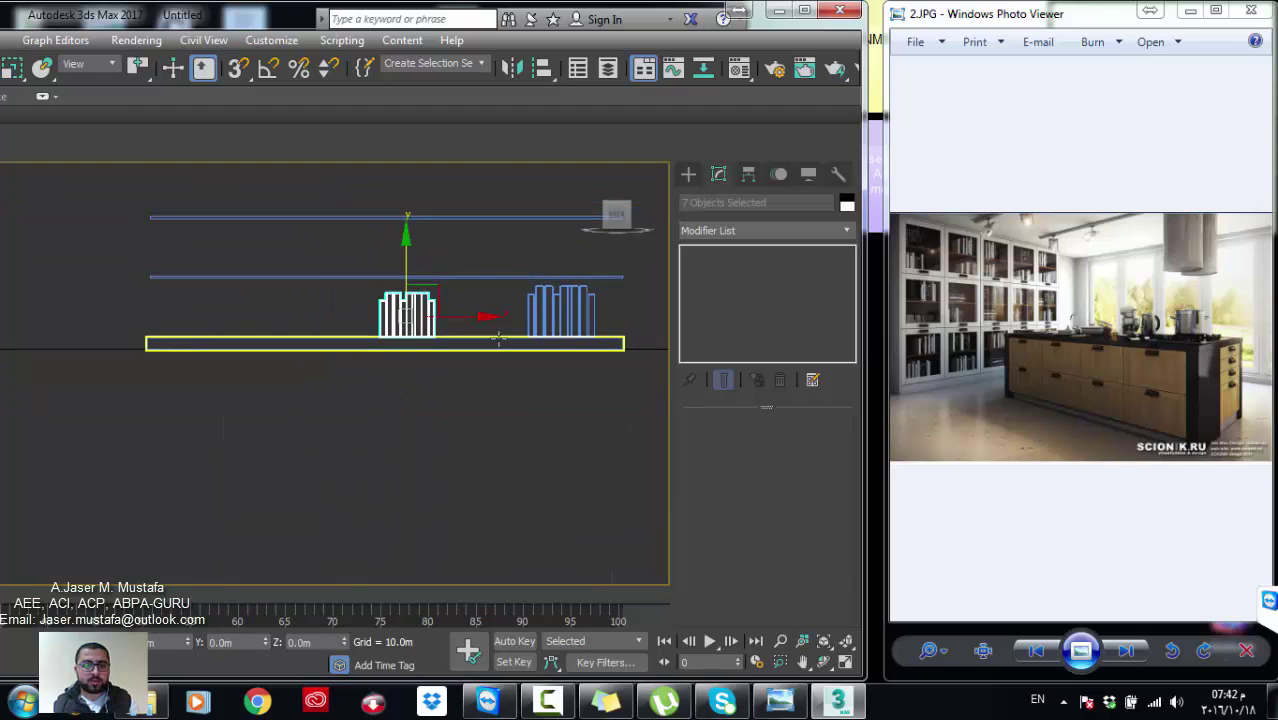
Step: Window-select the entire right-hand row of books
click(570, 320)
click(607, 307)
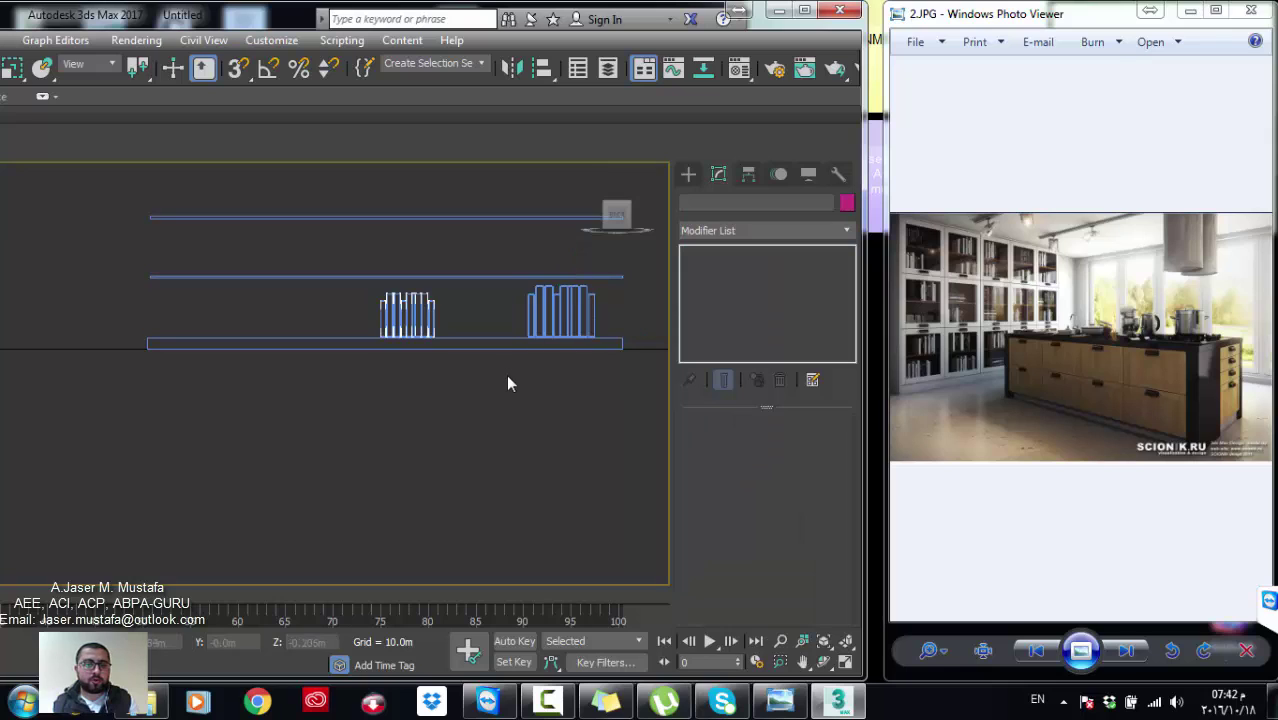
drag(508, 376, 594, 265)
middle_drag(594, 265, 521, 295)
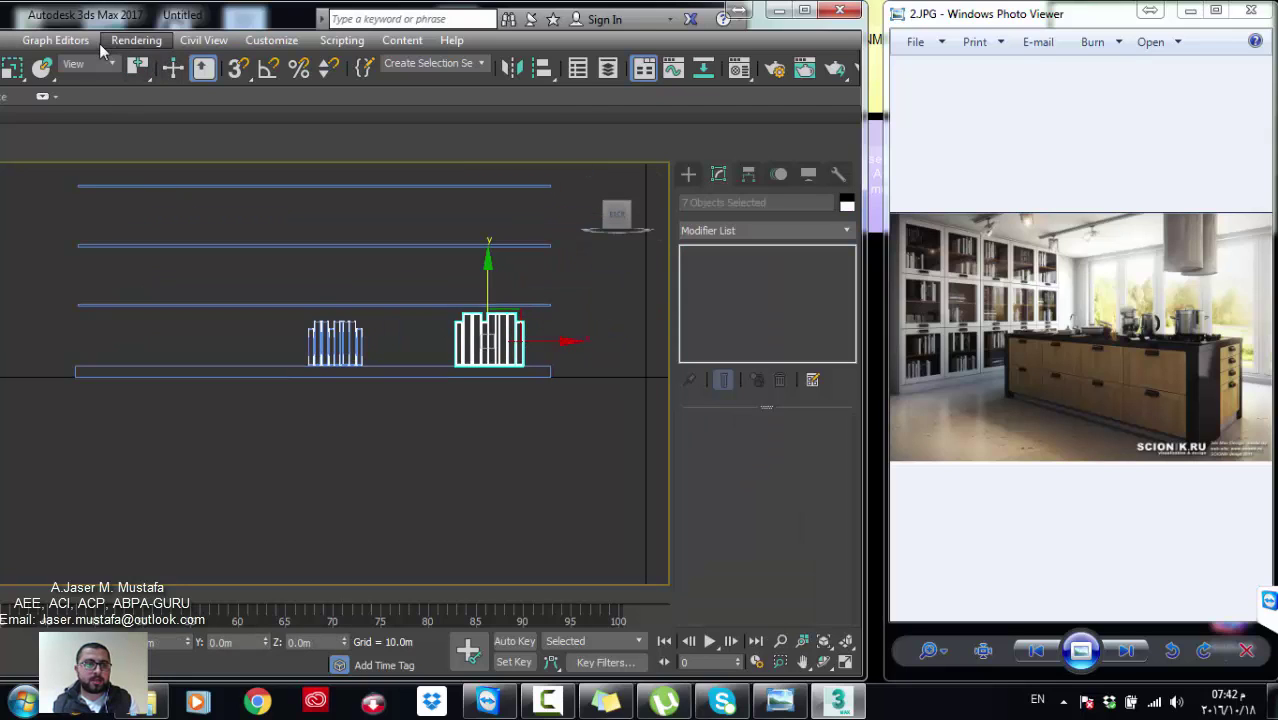
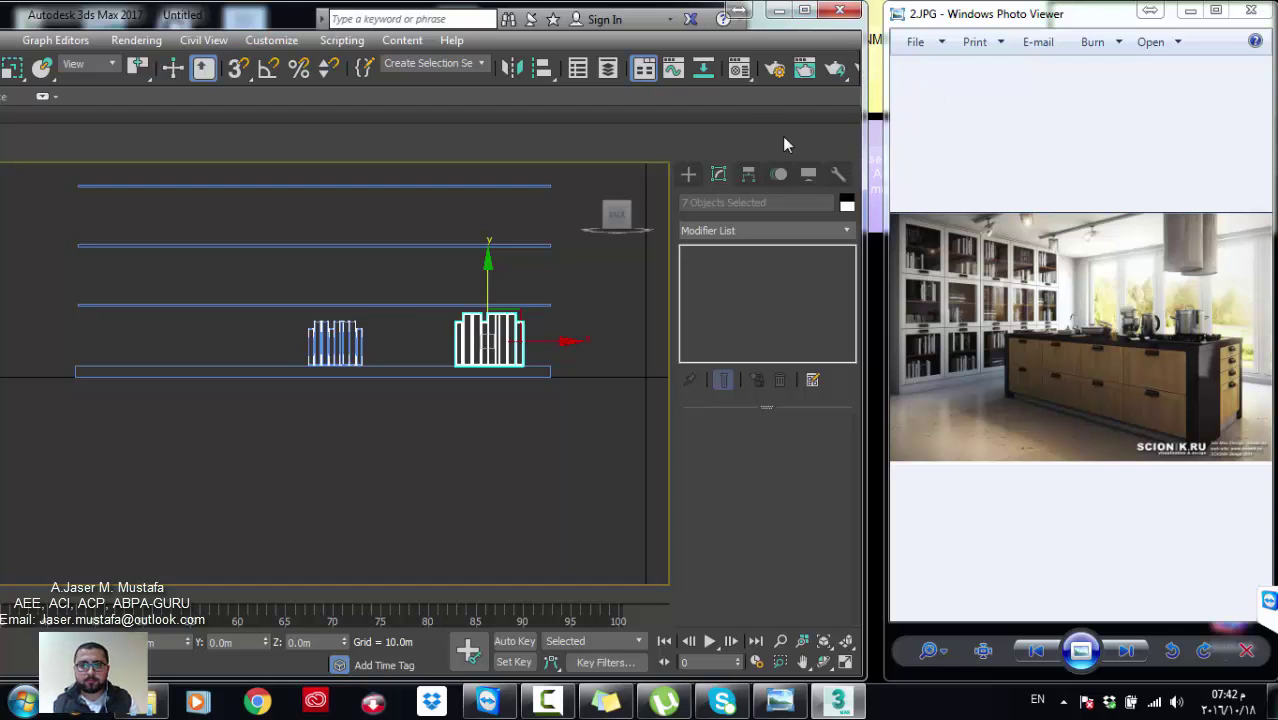
Step: Group the selected books and the left book cluster into two separate groups
drag(285, 32, 610, 25)
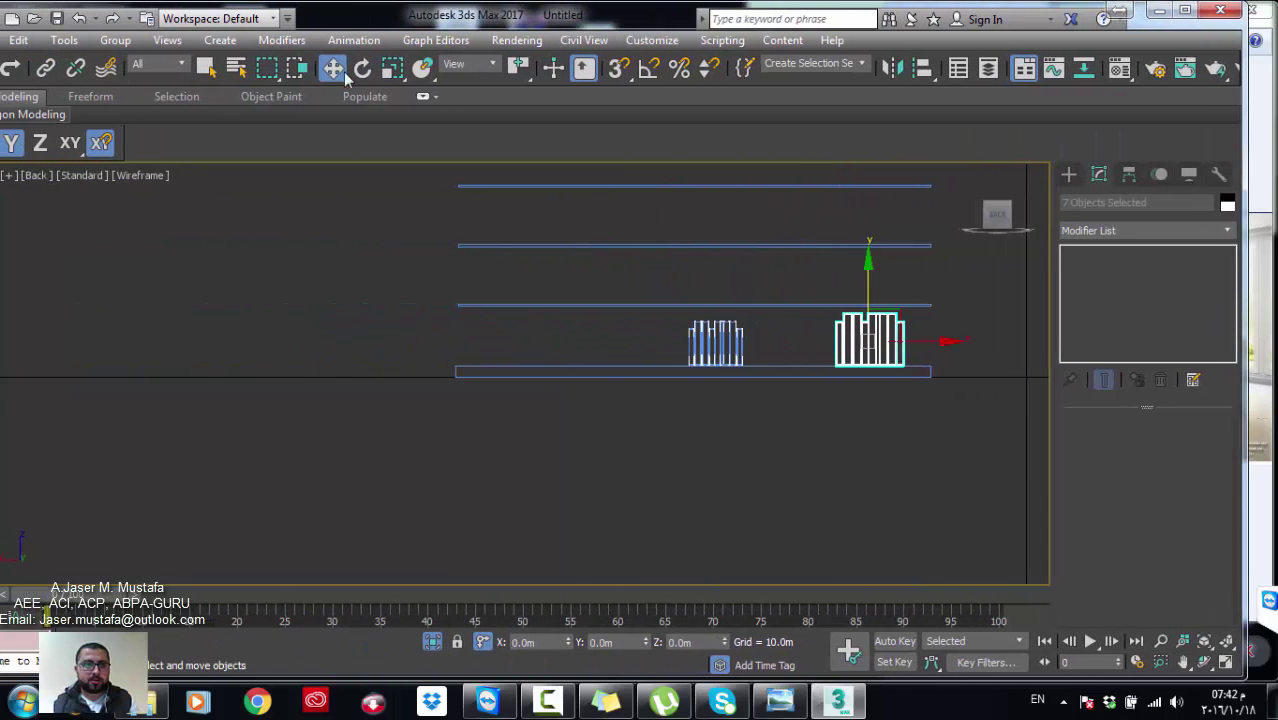
click(115, 40)
click(140, 58)
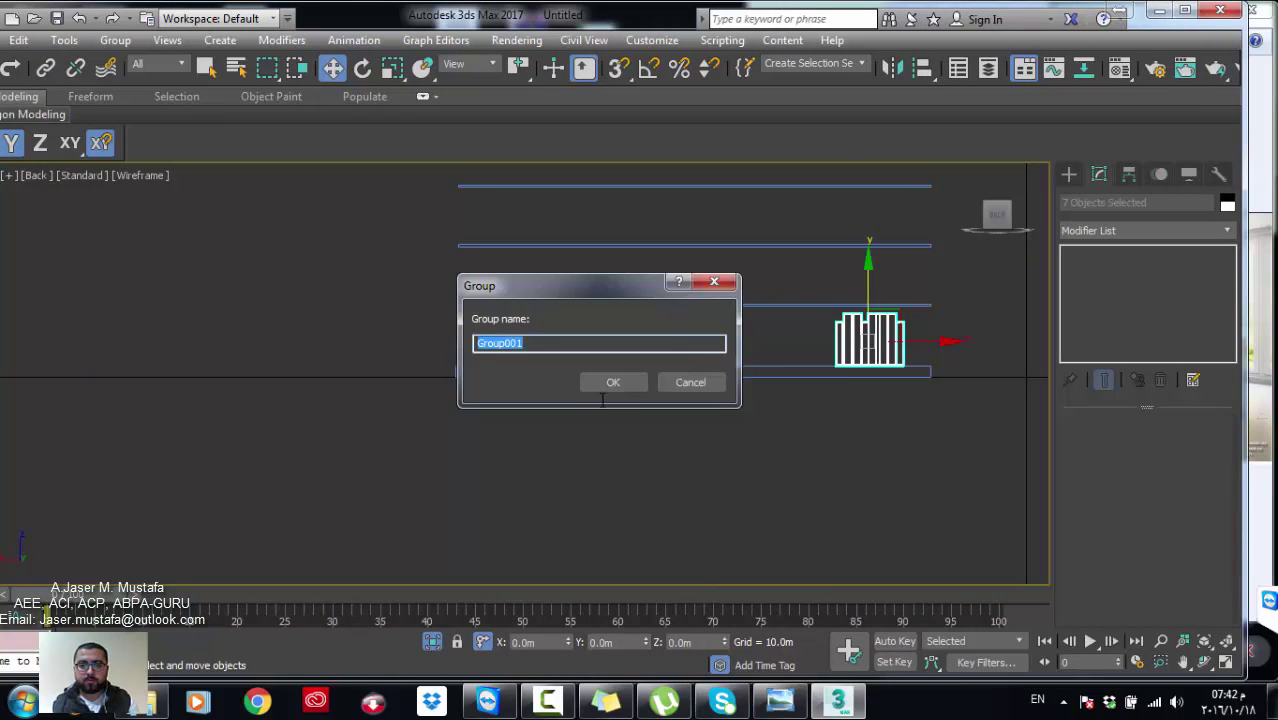
click(612, 383)
drag(616, 500, 758, 285)
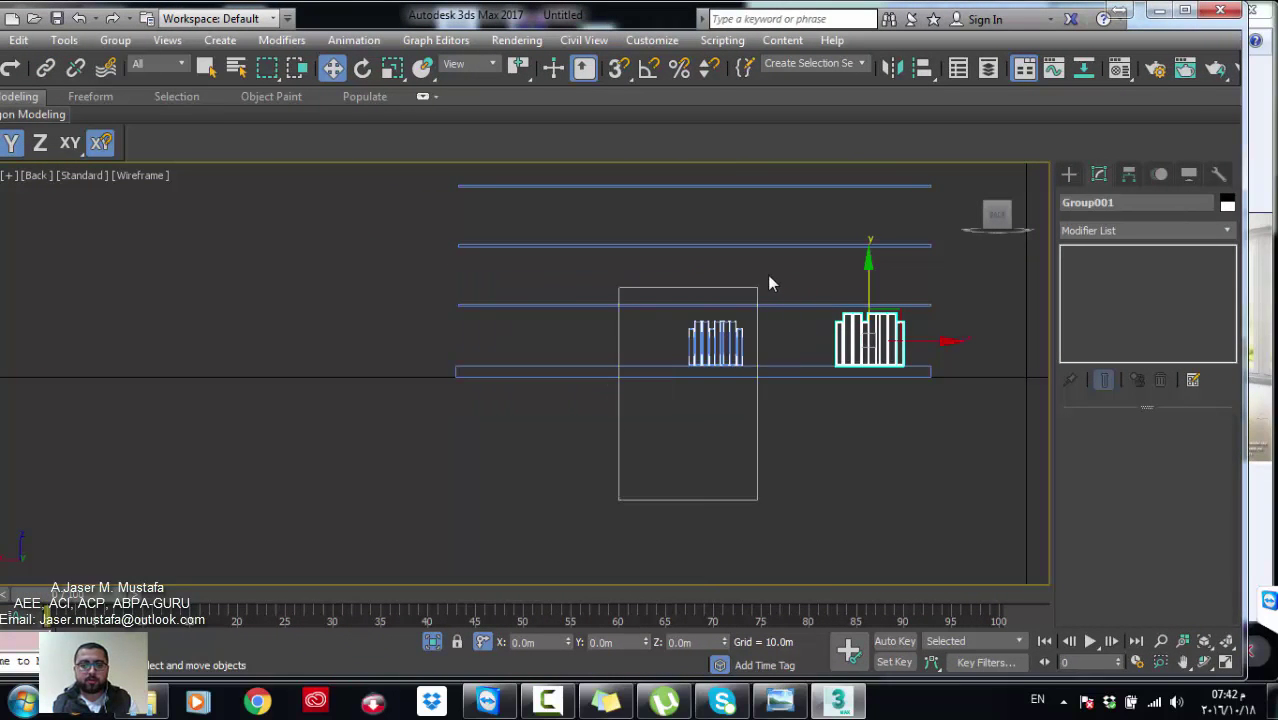
click(103, 42)
click(135, 57)
click(613, 382)
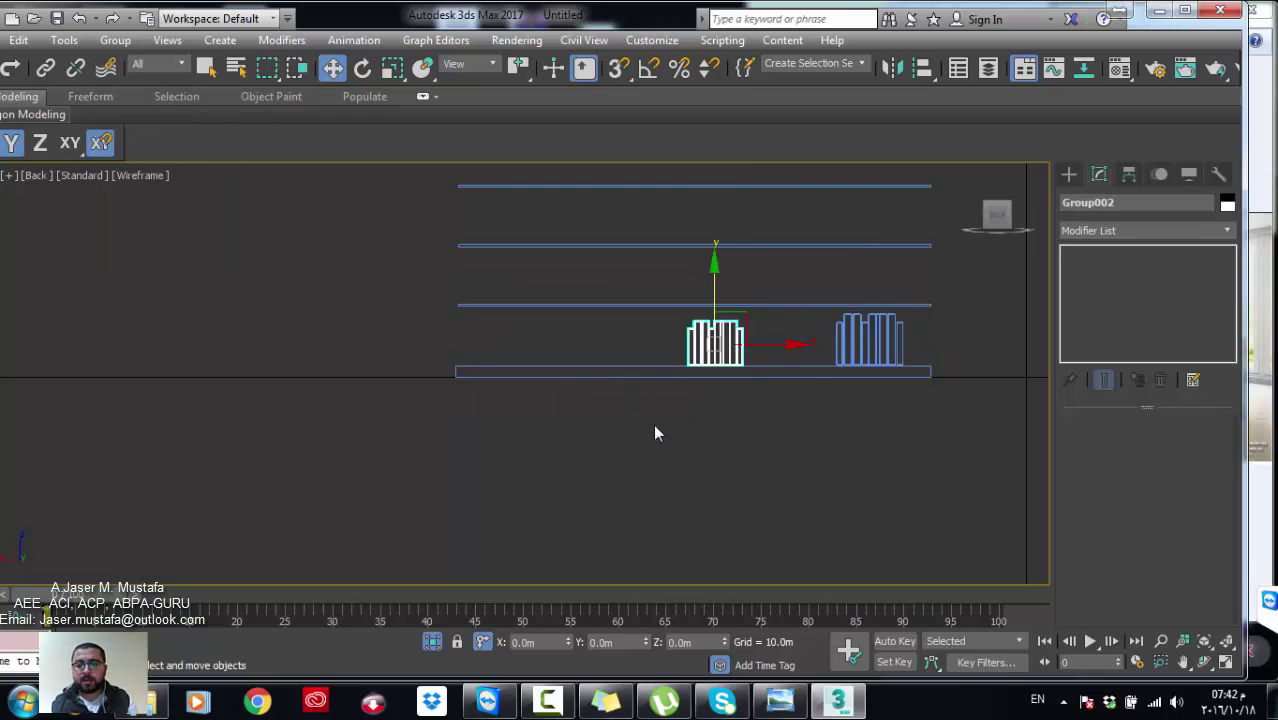
Step: Place a mirrored copy of the right book group beside the left one
drag(870, 340, 657, 343)
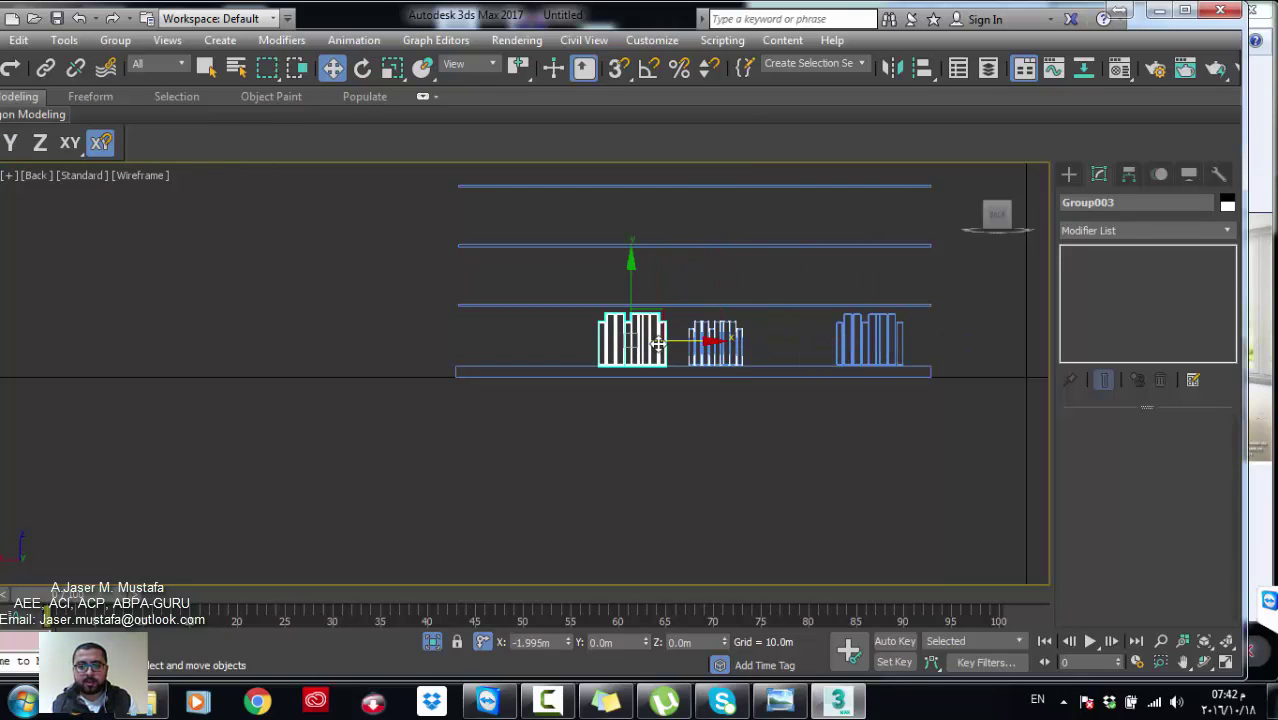
click(596, 428)
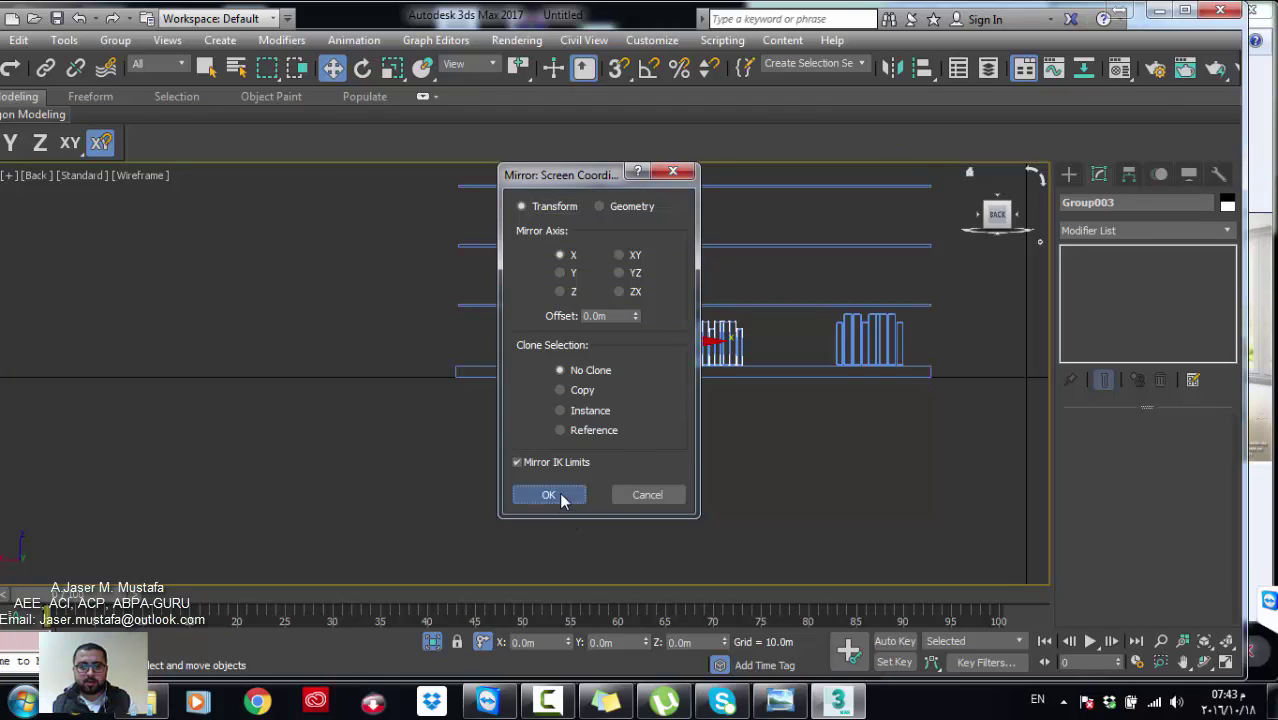
click(559, 497)
Step: Instance-copy both book groups up onto the next shelf
ctrl+click(672, 372)
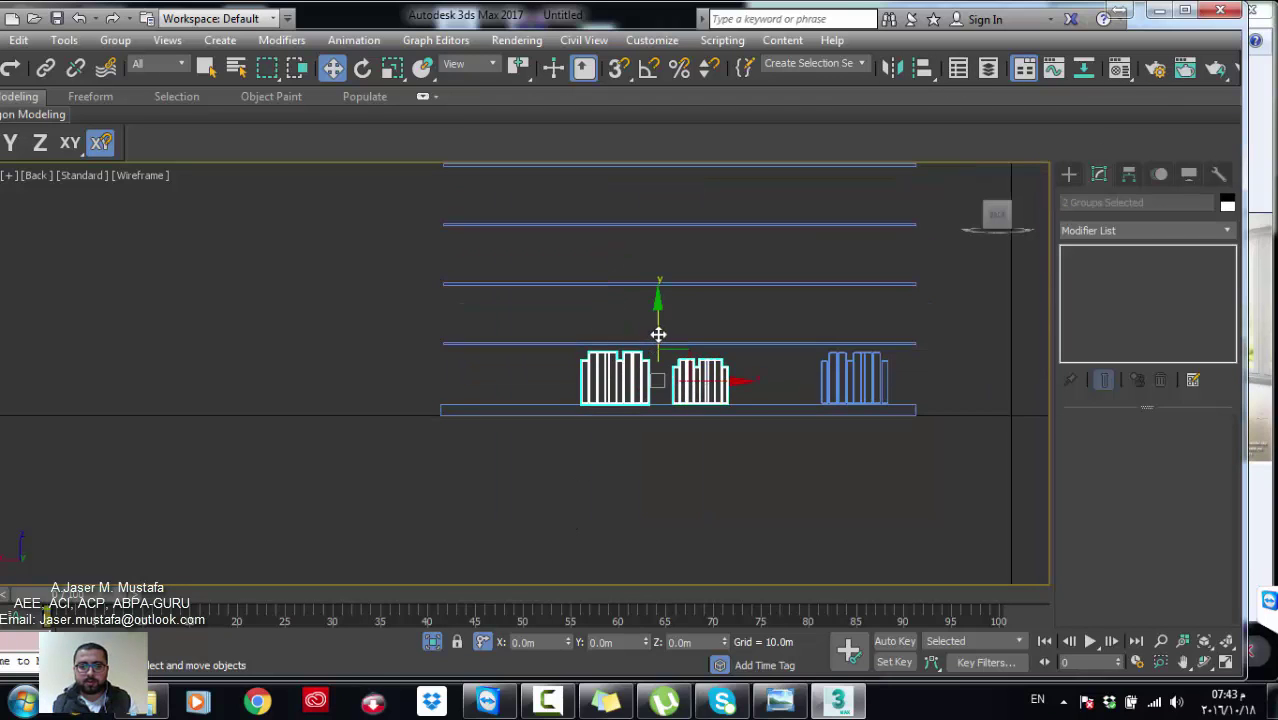
shift+drag(658, 334, 657, 270)
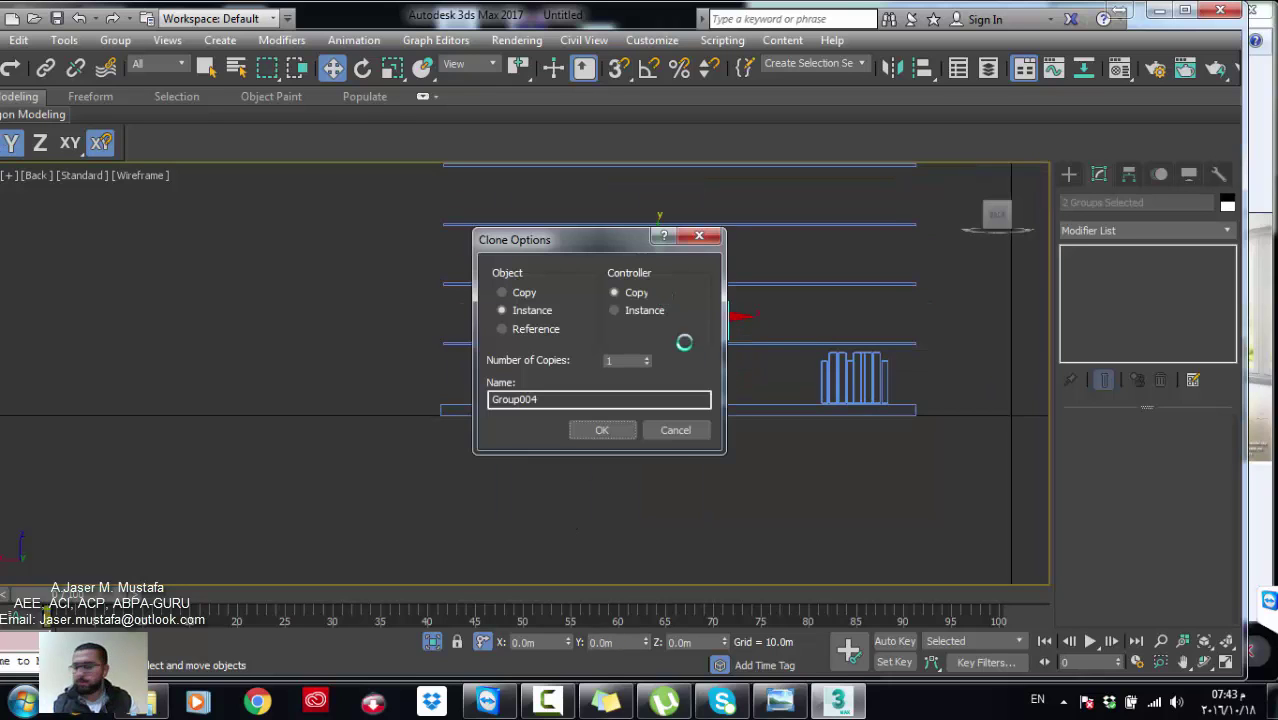
click(599, 428)
scroll(703, 348, up, 2)
scroll(703, 348, up, 3)
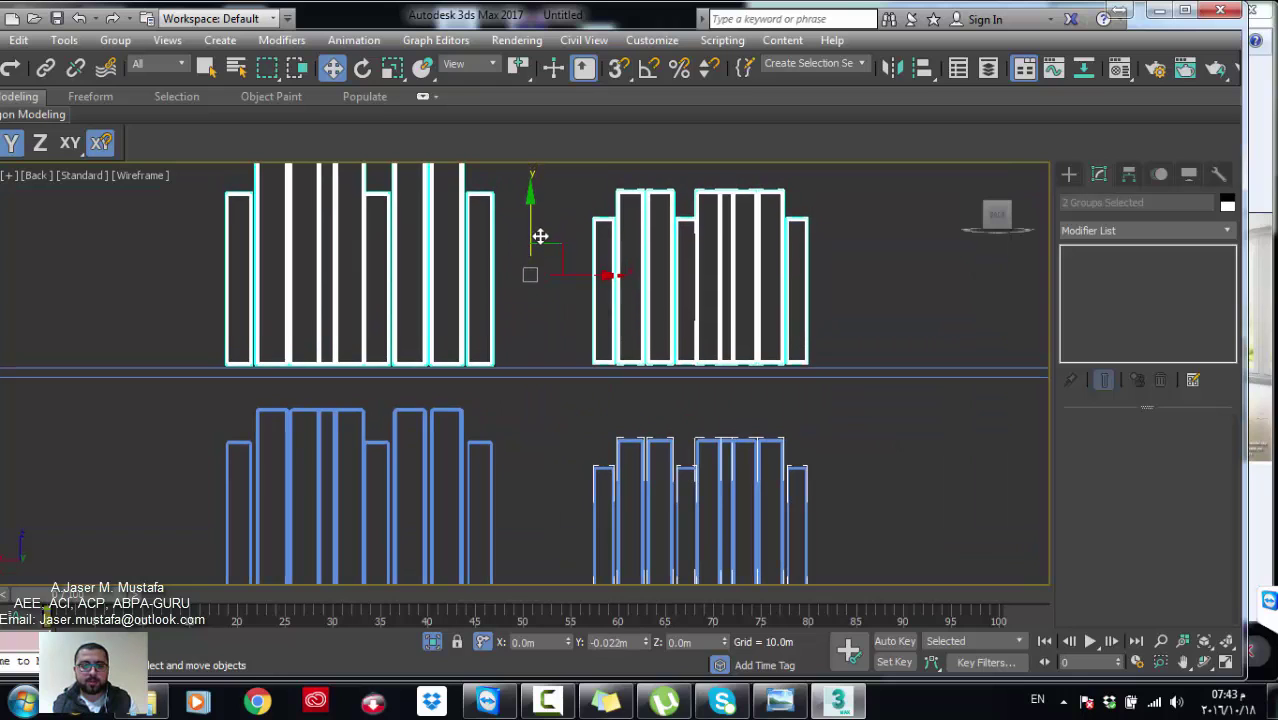
Step: Slide the two book groups left and instance-copy them further right along the shelf
scroll(545, 350, down, 3)
middle_drag(545, 350, 585, 410)
drag(615, 372, 455, 373)
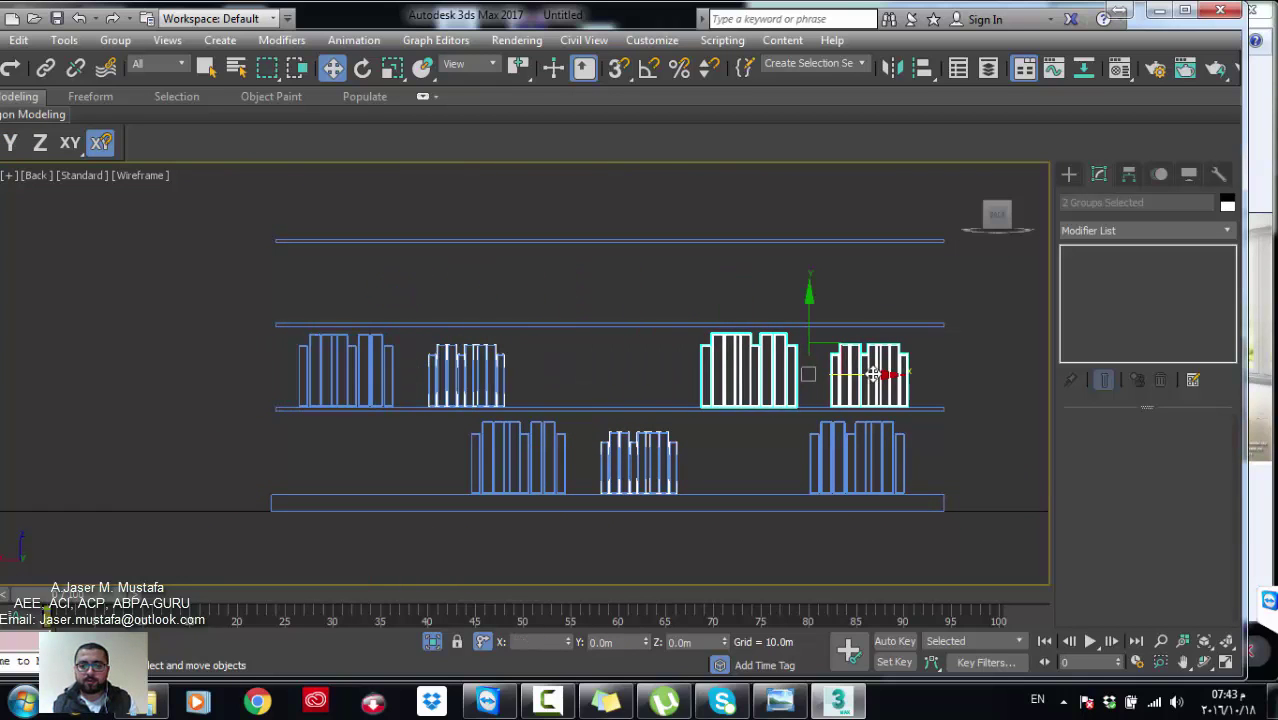
shift+drag(455, 373, 785, 375)
click(602, 430)
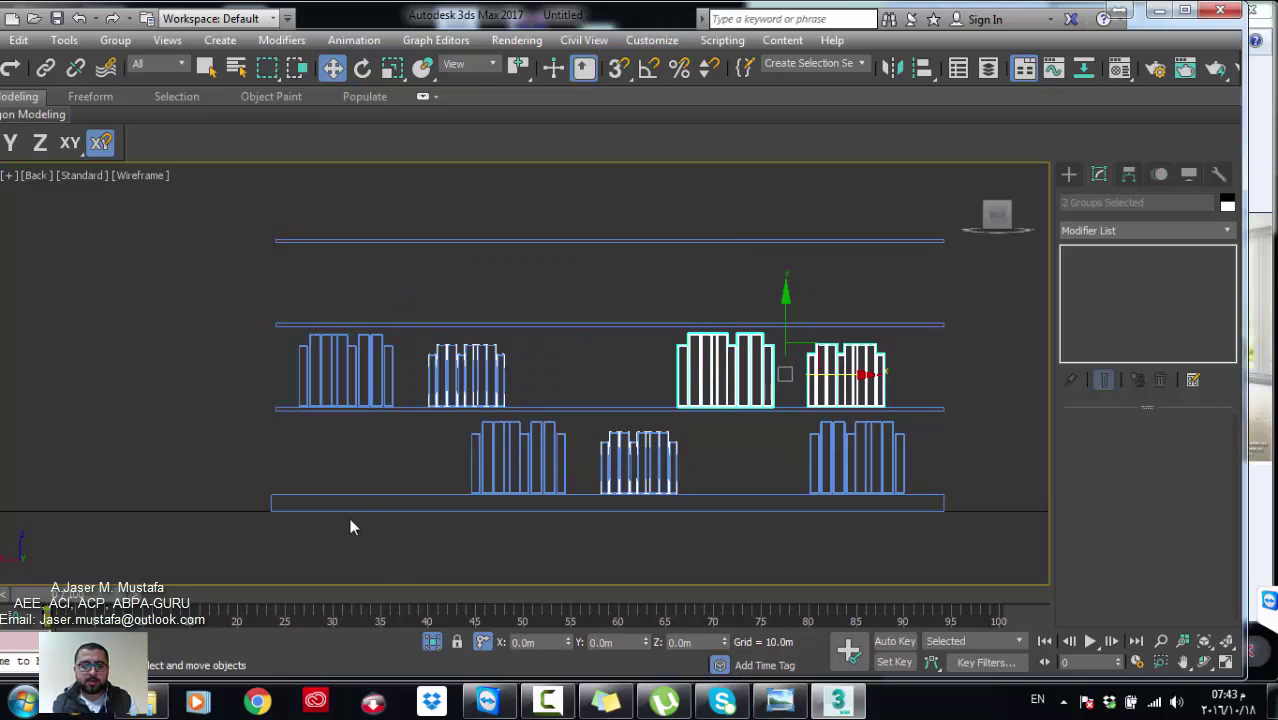
Step: Copy all seven lower book groups up two shelves as instances
drag(250, 542, 783, 338)
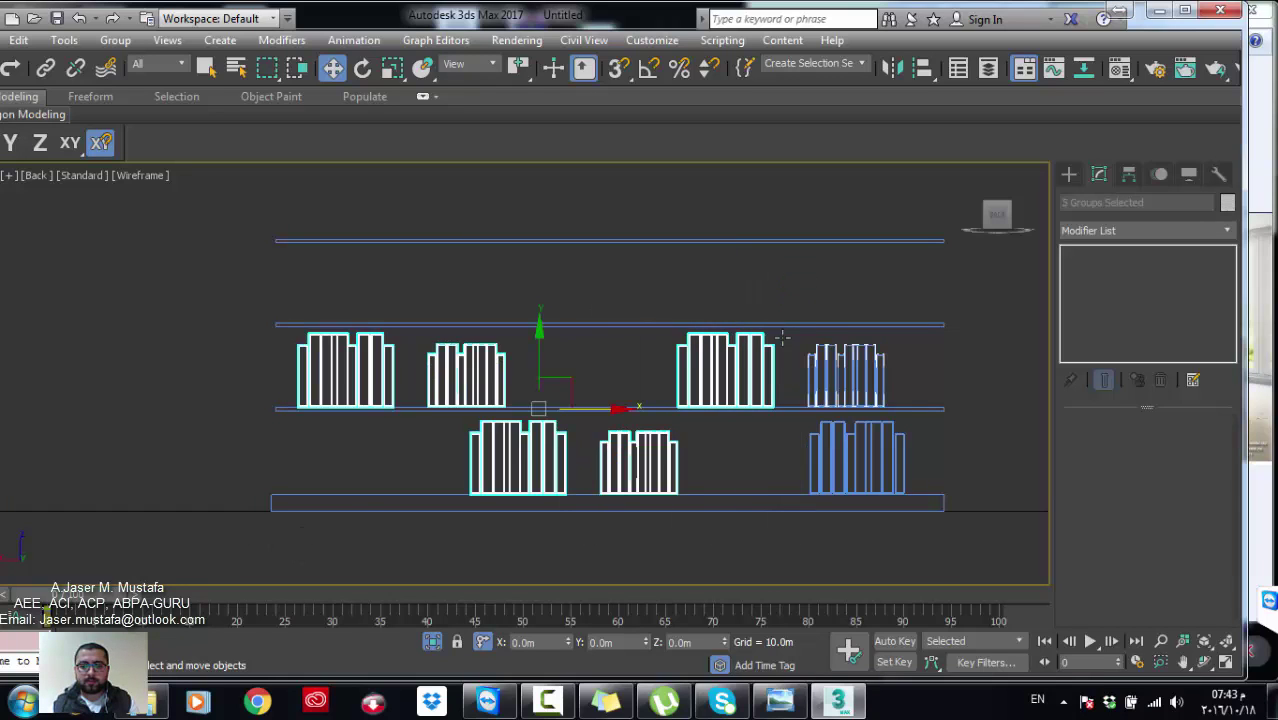
ctrl+drag(795, 530, 936, 318)
middle_drag(676, 360, 685, 450)
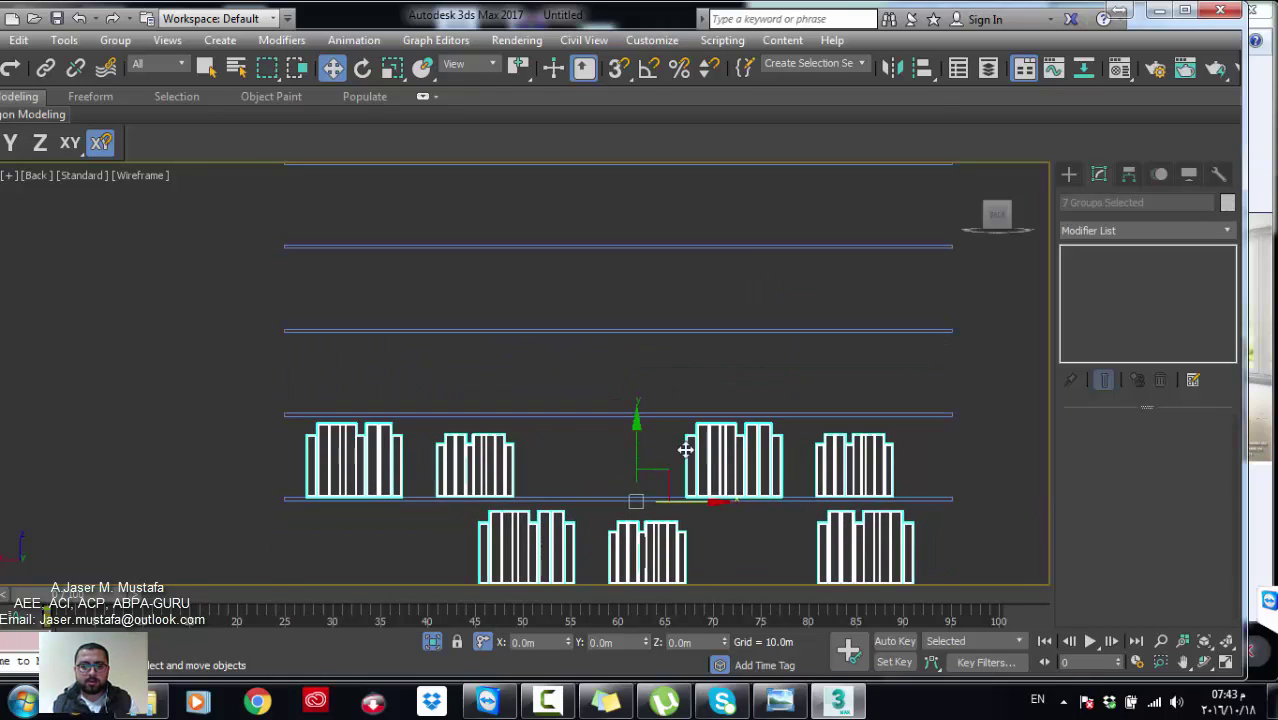
drag(639, 443, 659, 268)
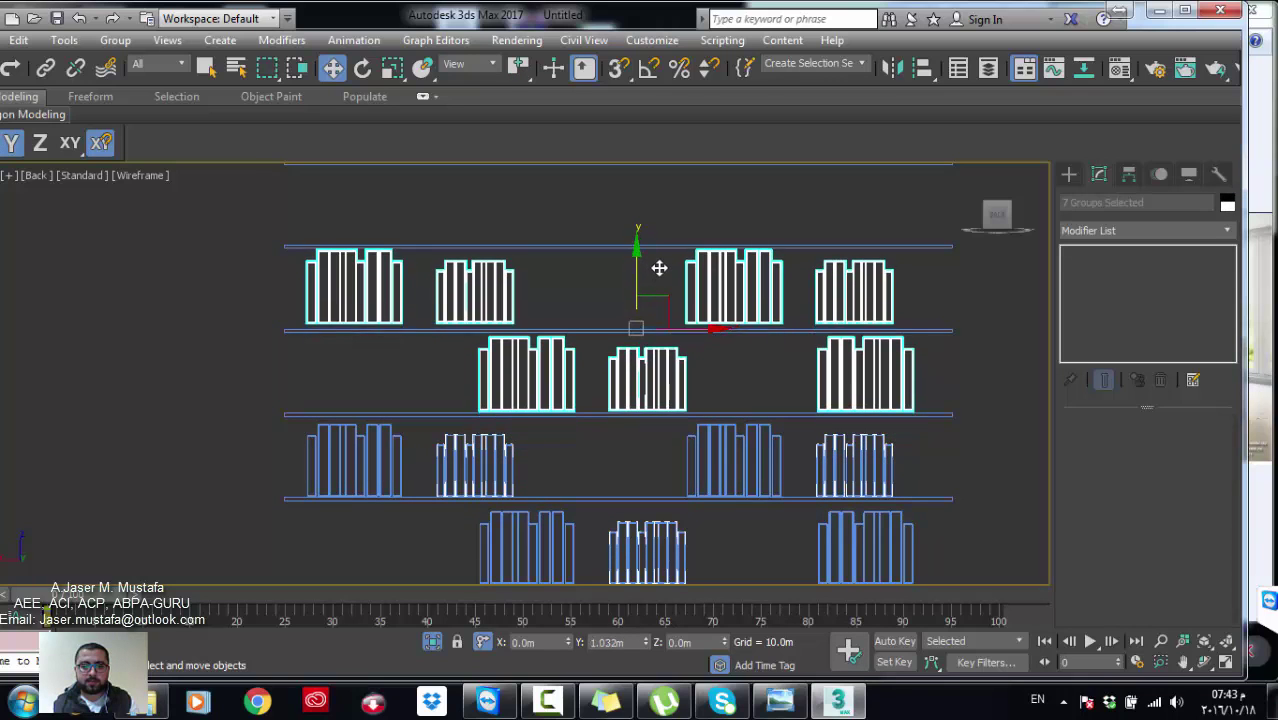
click(606, 436)
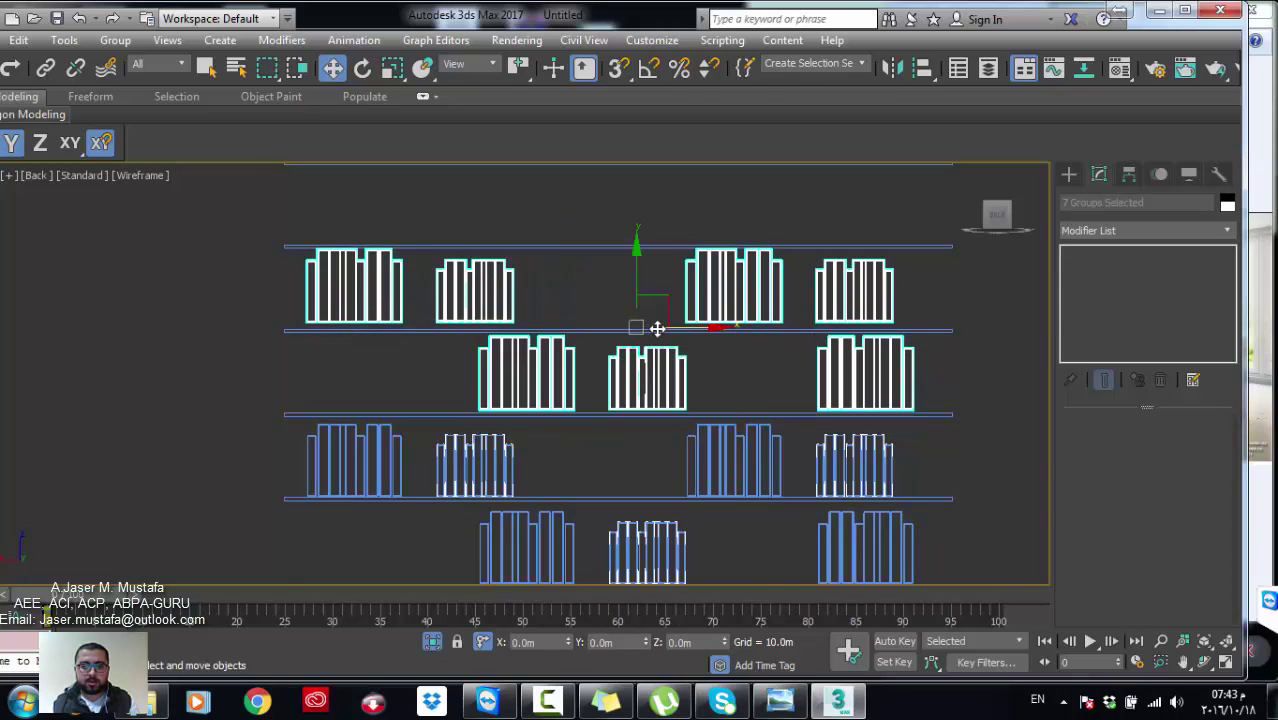
Step: Copy the top row of book groups up one more shelf
scroll(657, 328, up, 3)
scroll(645, 285, up, 3)
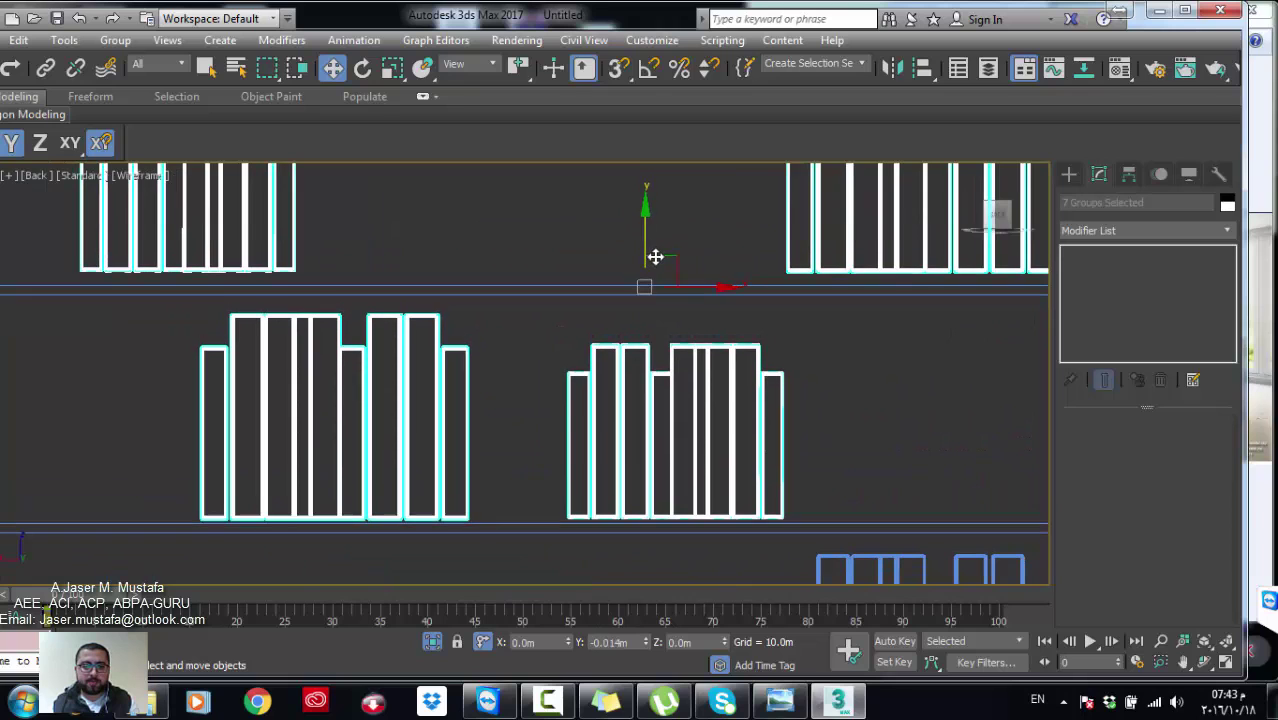
scroll(597, 415, down, 5)
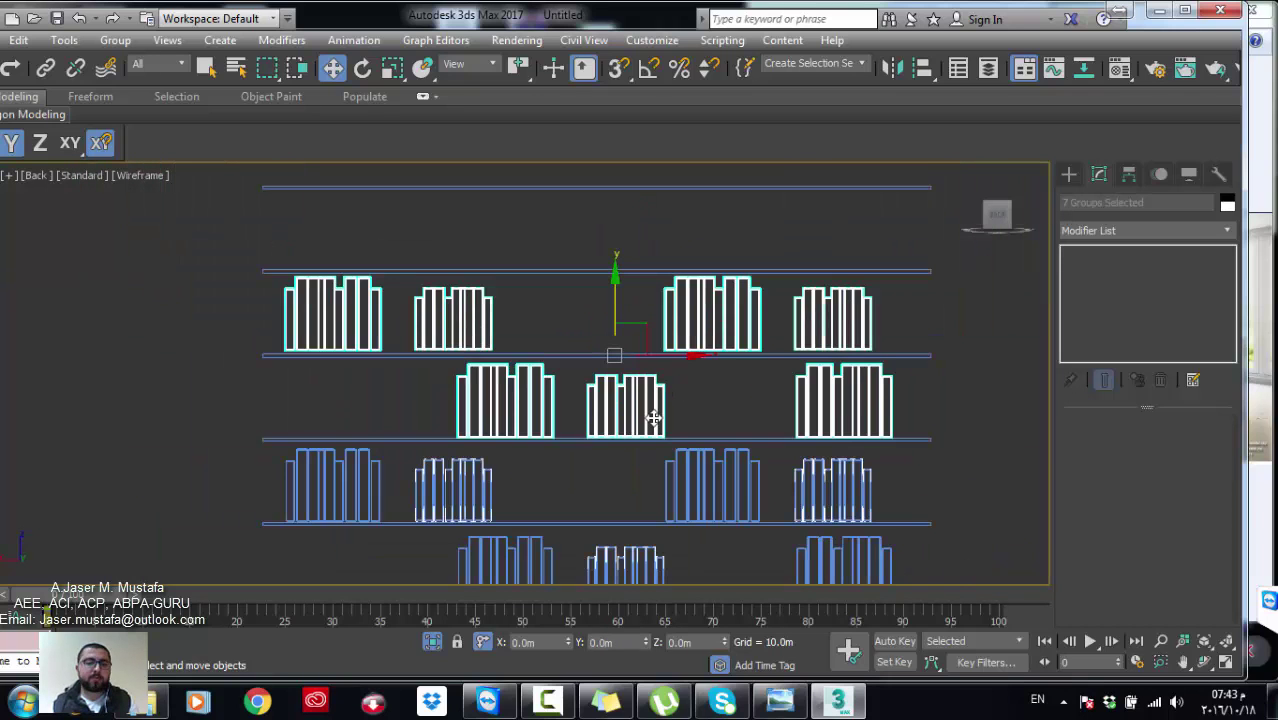
scroll(651, 471, down, 1)
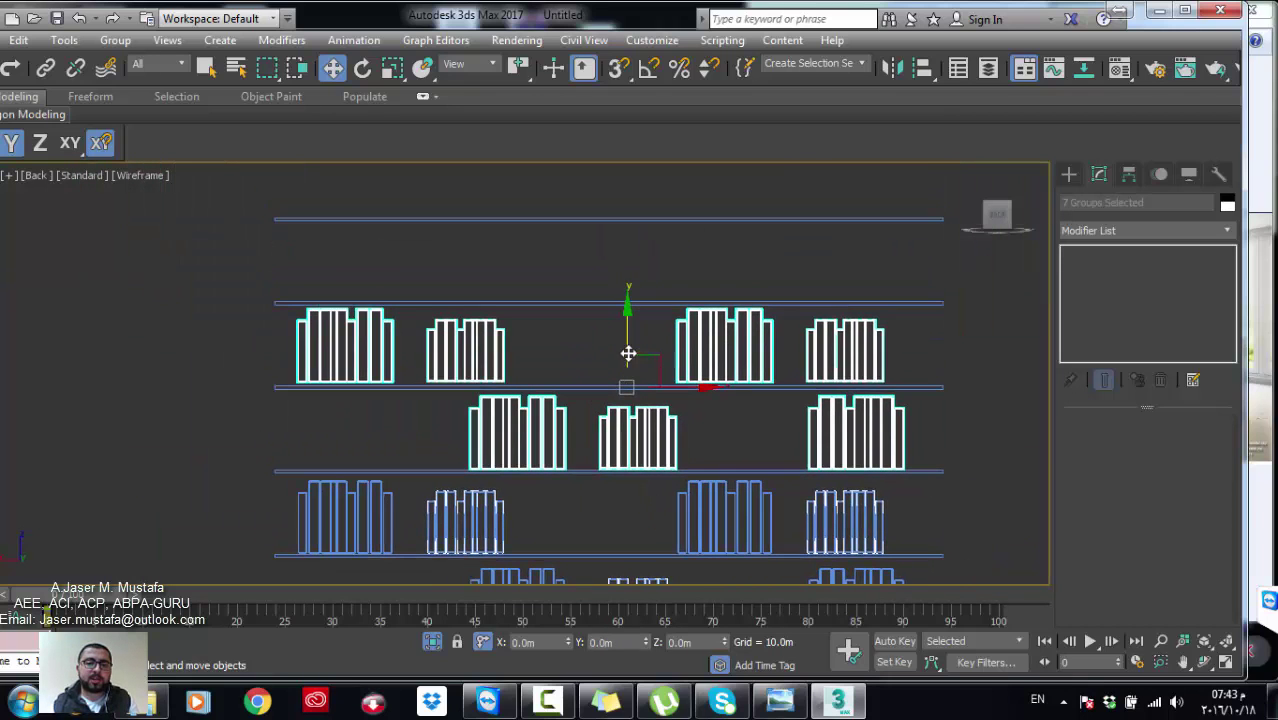
scroll(628, 354, down, 1)
middle_drag(634, 402, 637, 420)
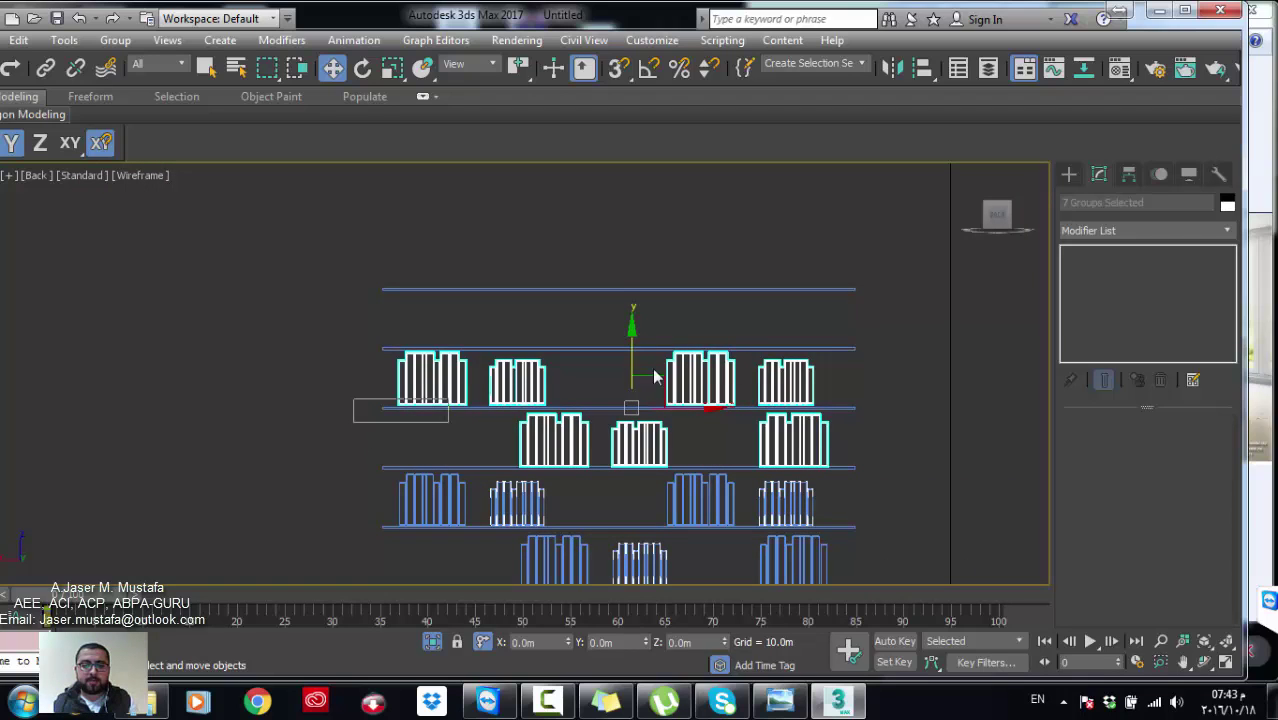
drag(355, 414, 848, 343)
shift+drag(610, 326, 611, 266)
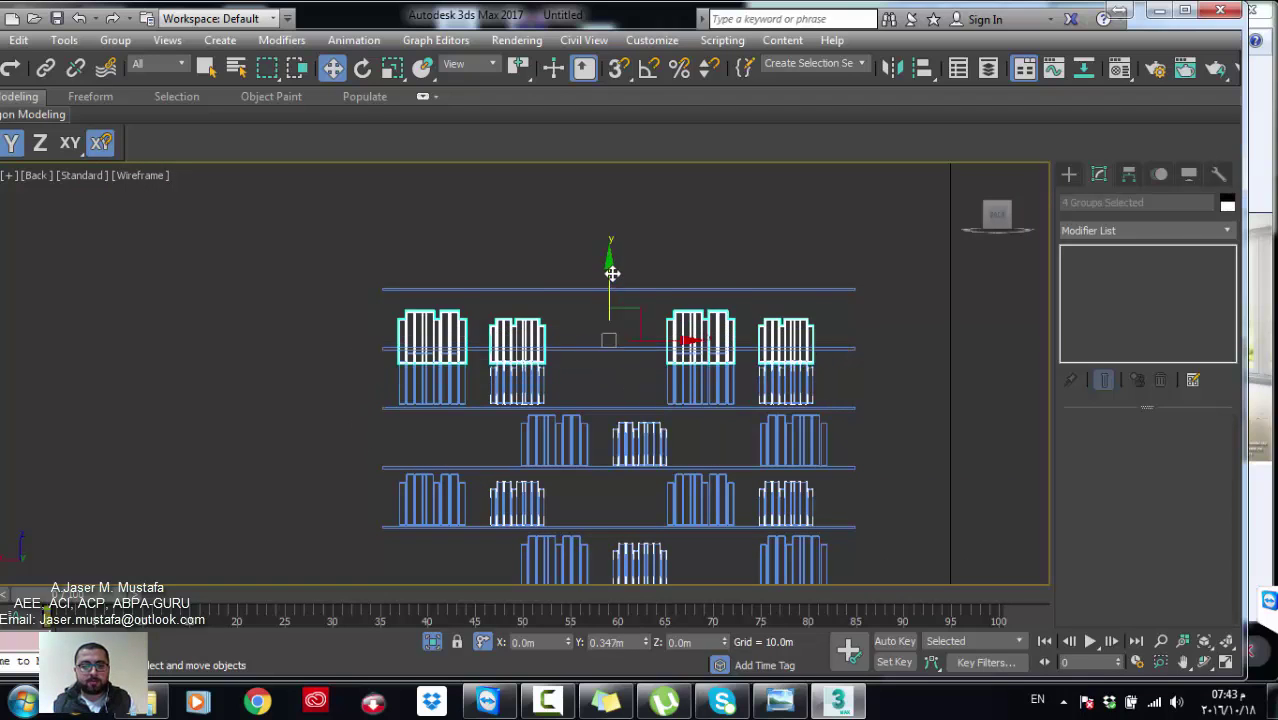
click(603, 430)
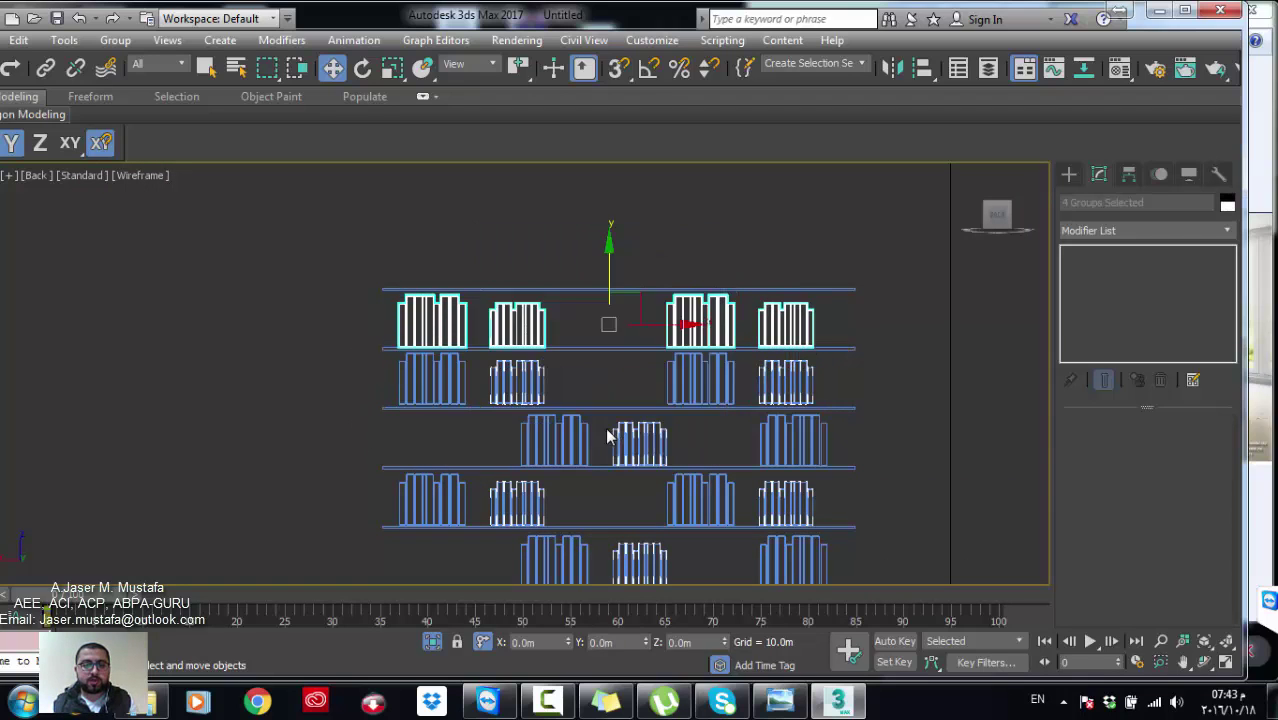
Step: Offset the top-row book groups slightly right along the shelf, then select one group
scroll(558, 351, up, 3)
scroll(558, 350, up, 3)
scroll(563, 332, up, 3)
middle_drag(563, 332, 552, 386)
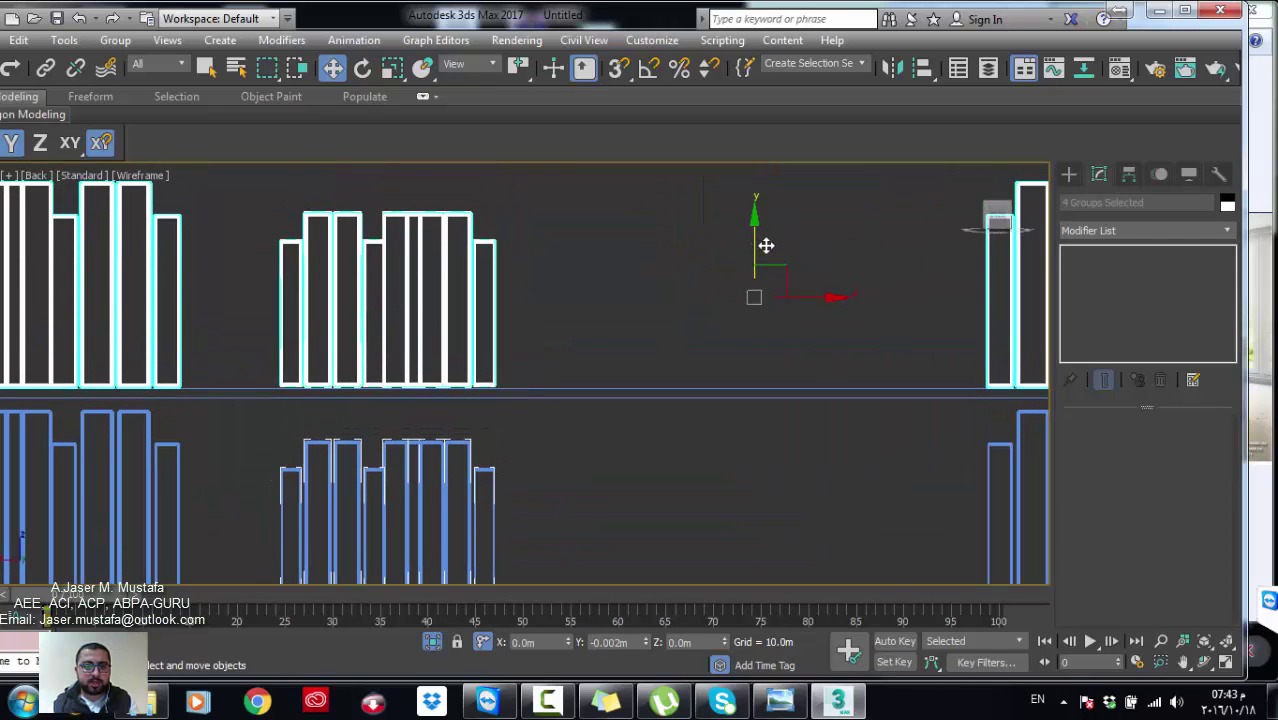
scroll(653, 364, down, 4)
drag(722, 324, 748, 330)
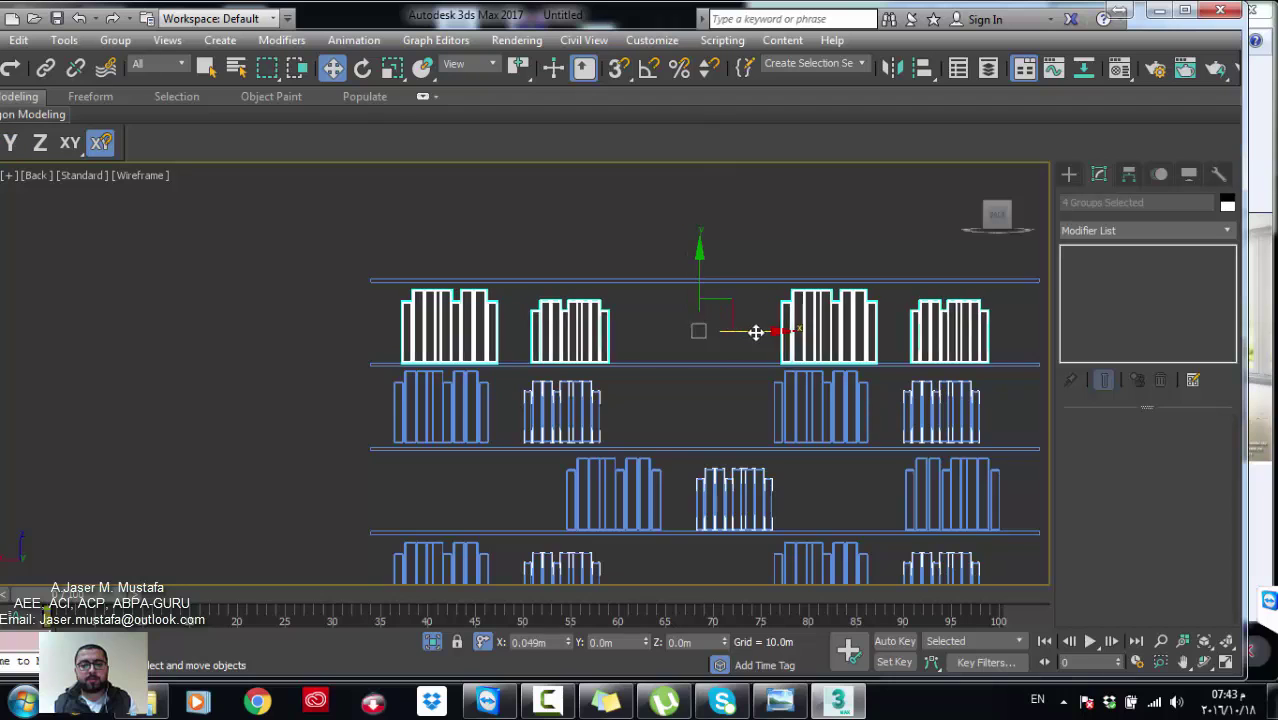
middle_drag(823, 426, 779, 410)
click(790, 335)
middle_drag(790, 335, 754, 363)
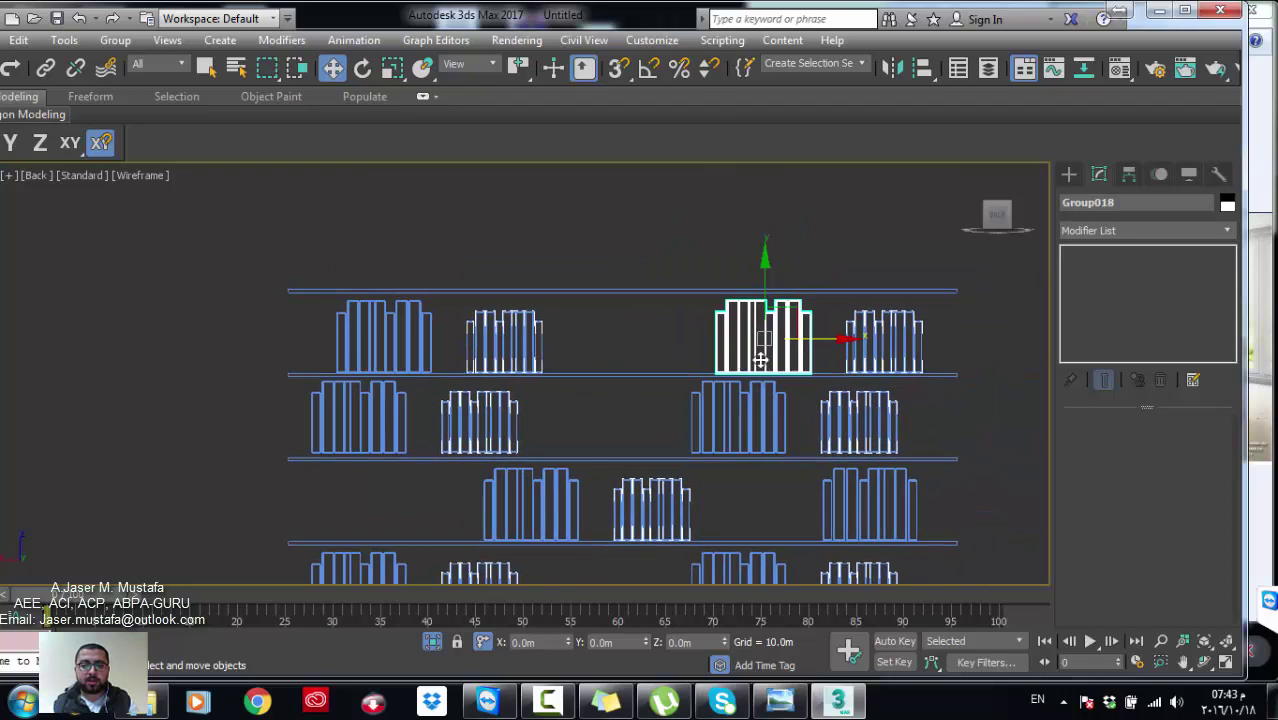
scroll(778, 352, up, 3)
Step: Rotate one book group 90 degrees to lie flat and slide it right and up
click(433, 340)
key(e)
scroll(425, 325, up, 3)
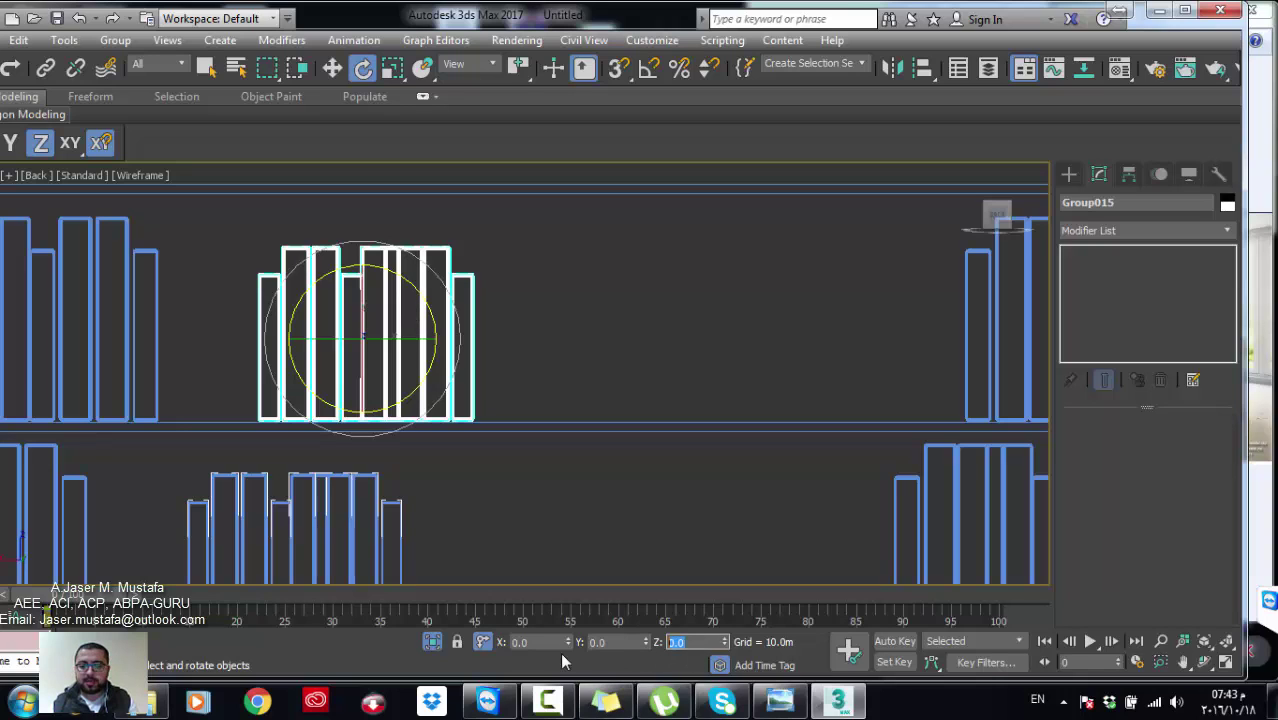
text(90)
key(Return)
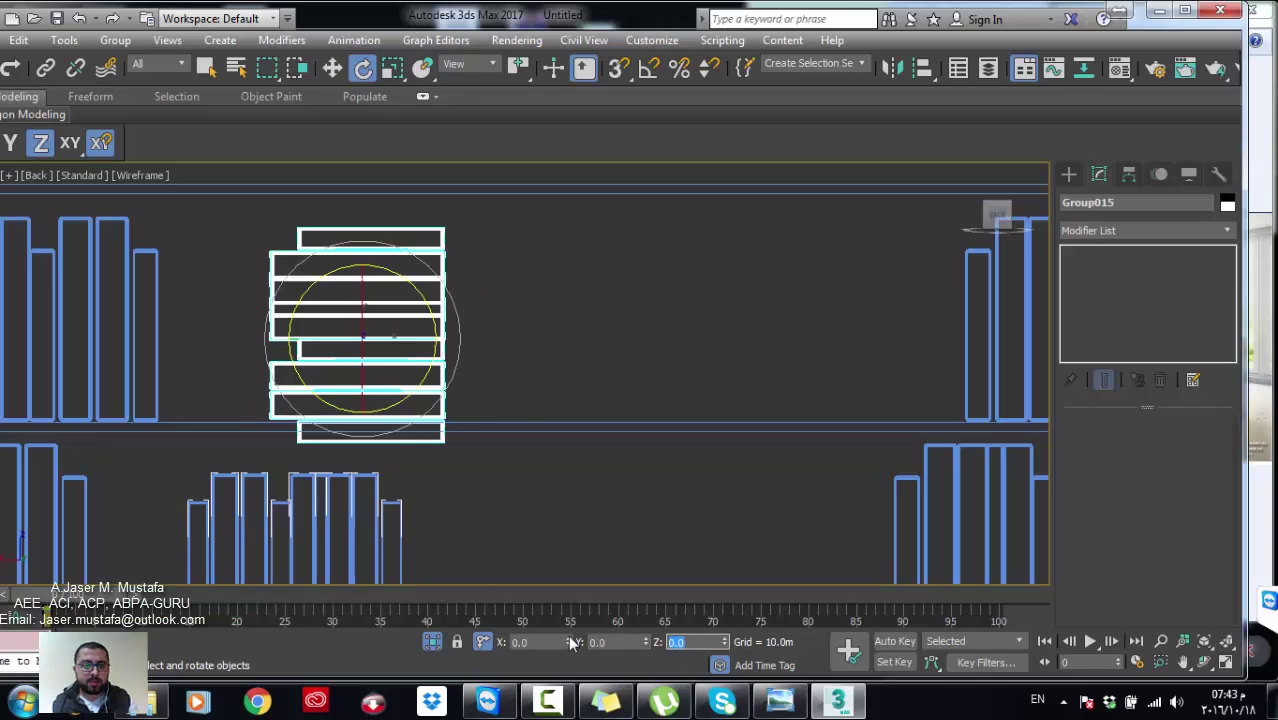
key(w)
drag(442, 338, 528, 338)
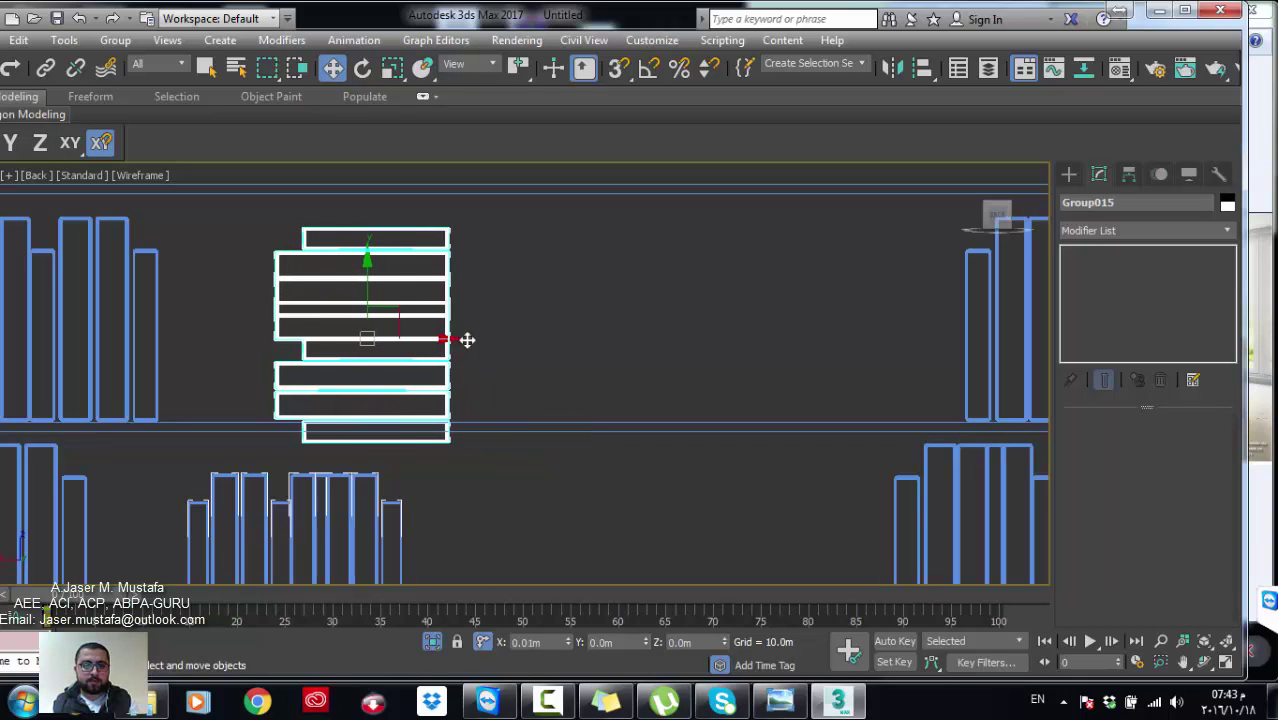
drag(455, 290, 453, 274)
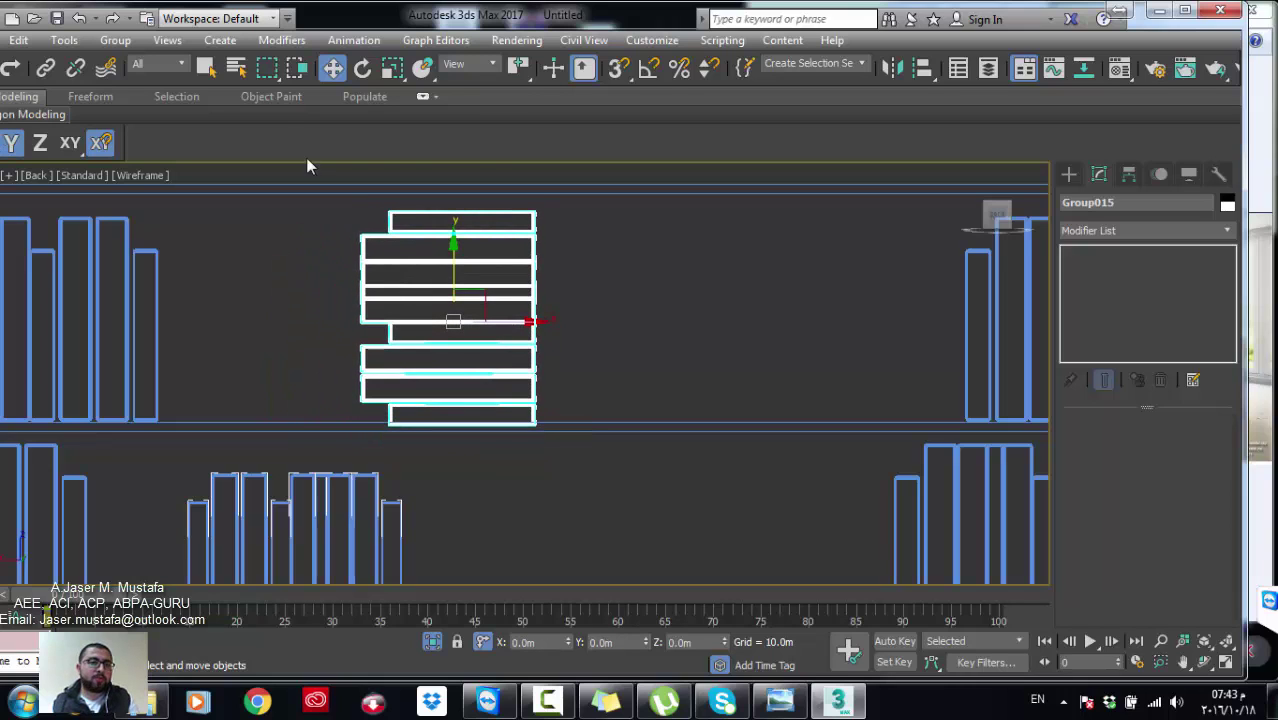
Step: Open the book group and delete the top books of the stack
click(115, 40)
click(135, 111)
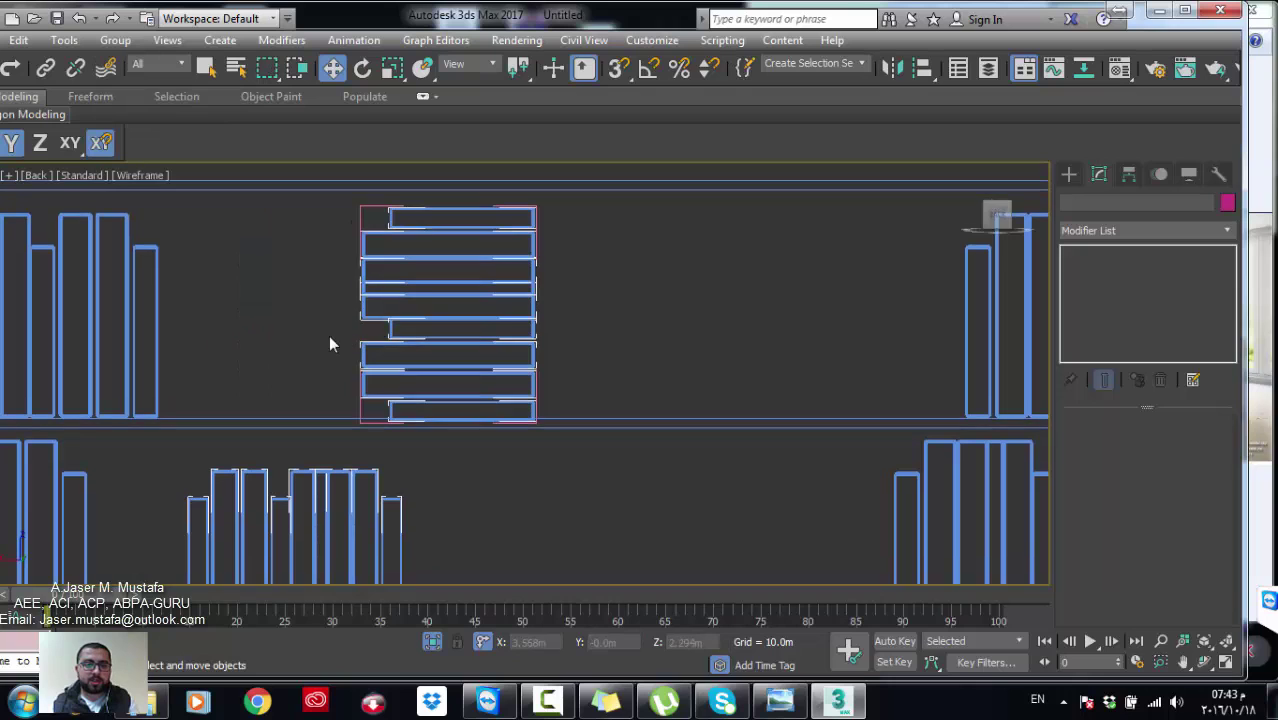
drag(328, 335, 574, 194)
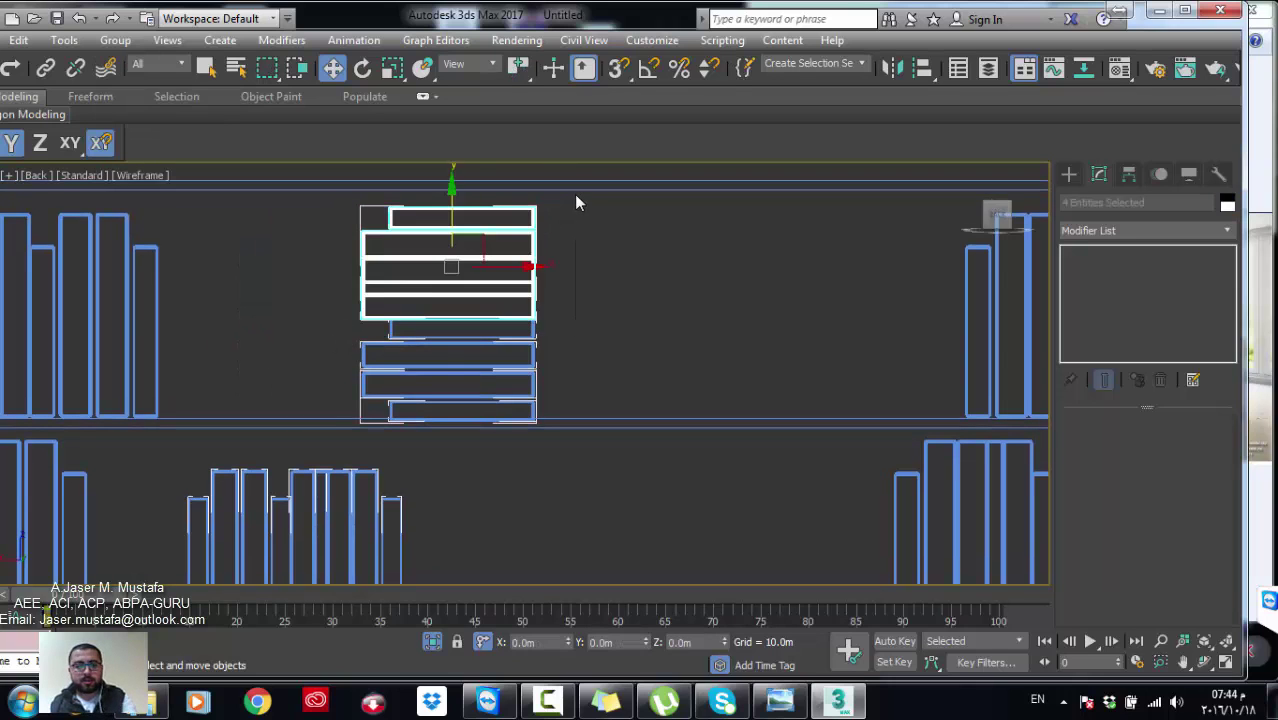
key(Delete)
Step: Group the four remaining boards as Group019, move it right and nudge it along Y
drag(350, 438, 576, 243)
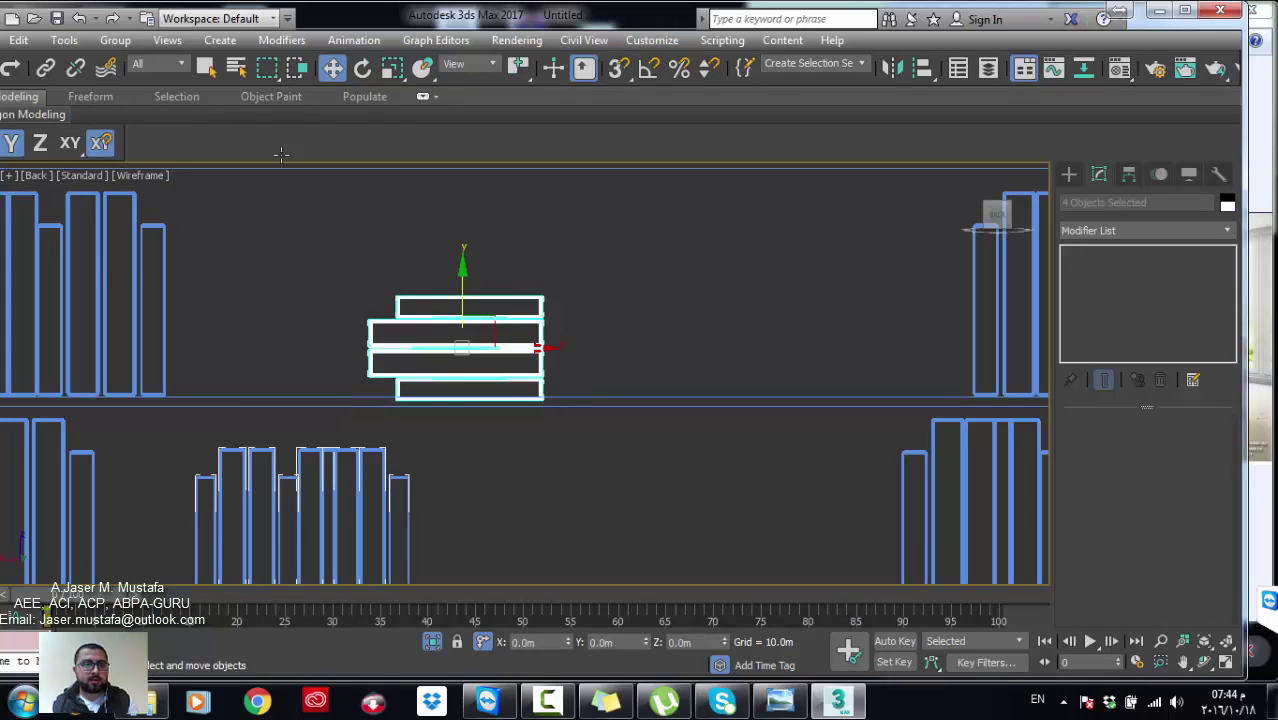
click(115, 40)
click(140, 62)
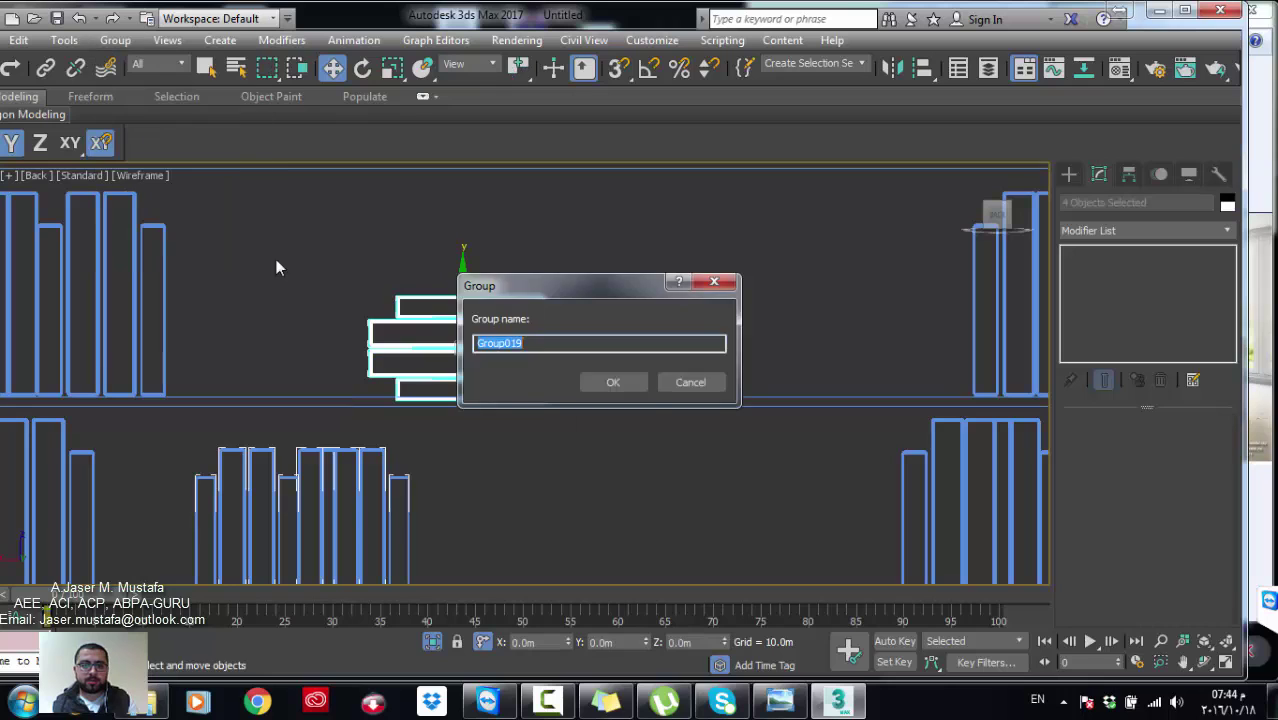
click(638, 385)
drag(514, 318, 774, 318)
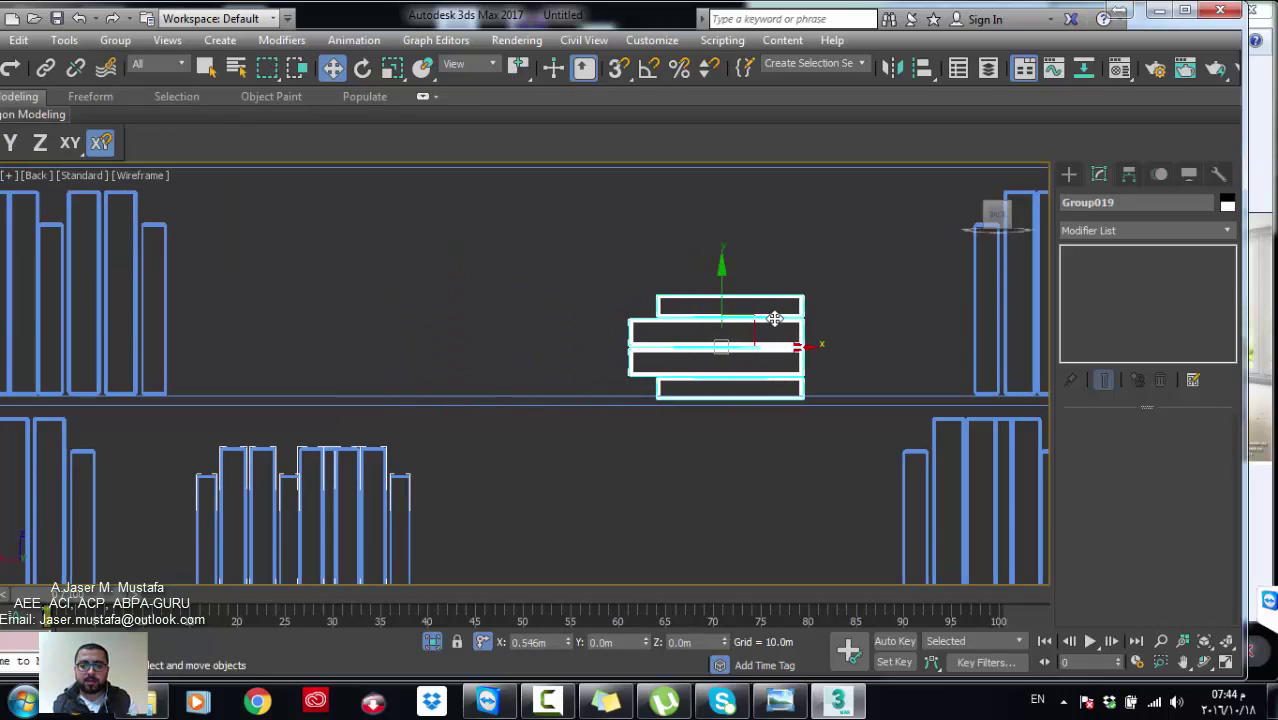
key(z)
drag(659, 297, 654, 291)
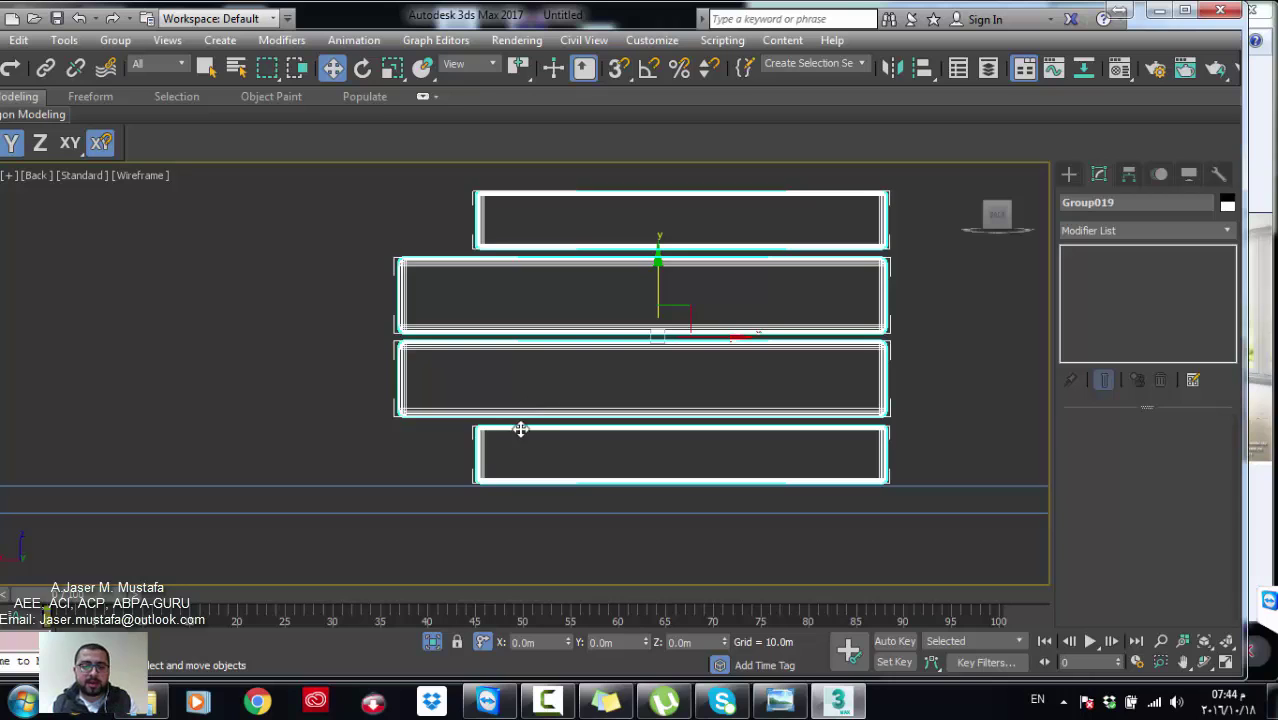
Step: Open Group019 and nudge its first board slightly down
click(112, 40)
click(132, 106)
scroll(496, 411, up, 5)
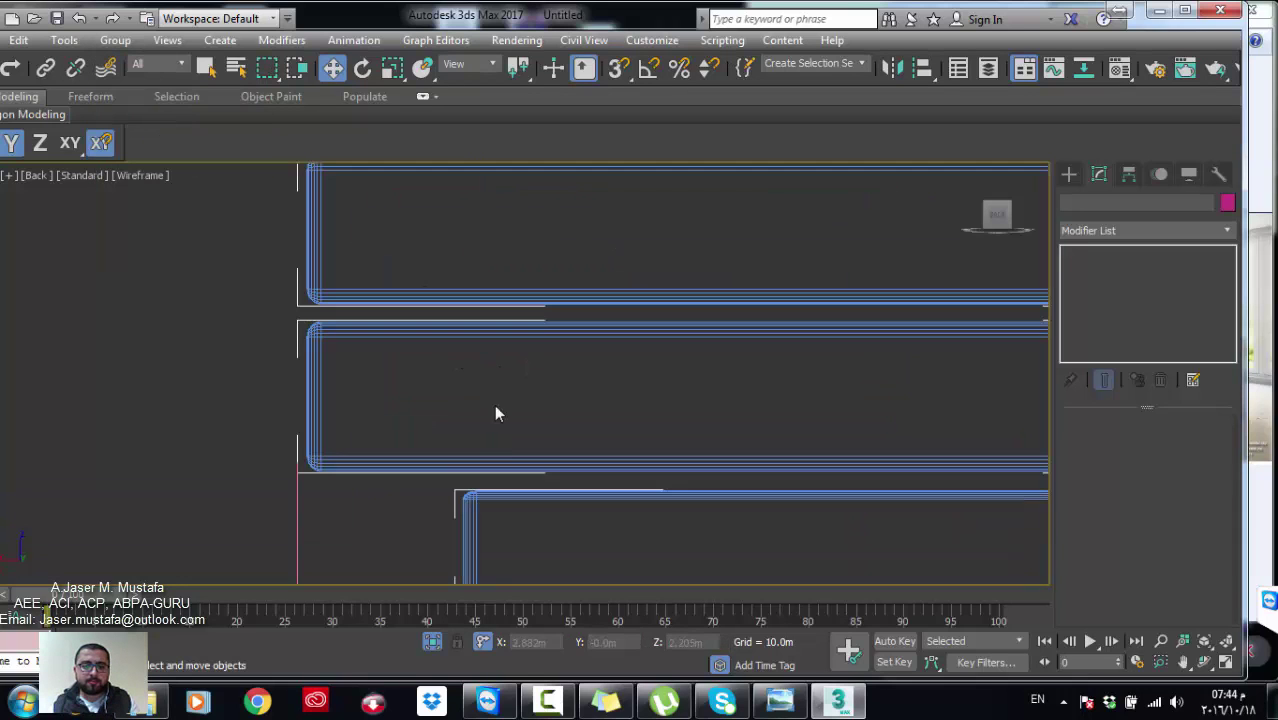
click(512, 457)
scroll(560, 440, down, 3)
scroll(751, 317, up, 4)
scroll(740, 300, up, 3)
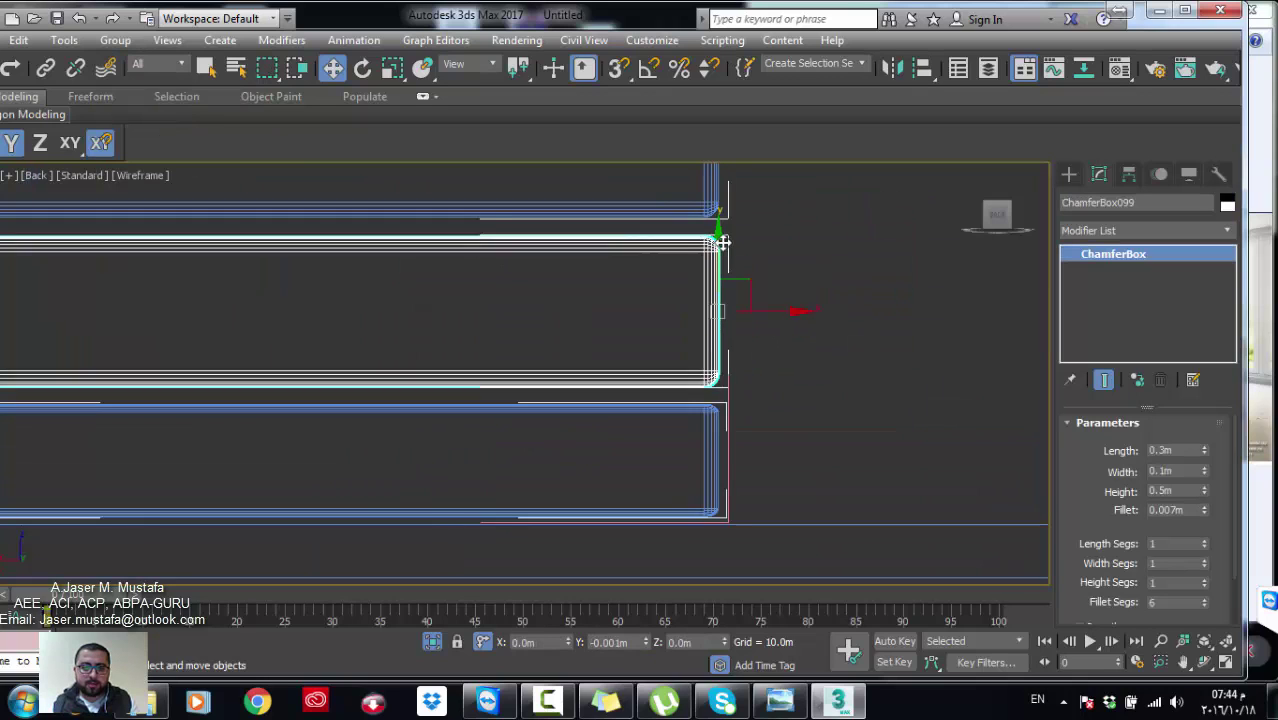
drag(722, 243, 730, 257)
Step: Lower the two upper boards slightly so the stack lines up
middle_drag(516, 167, 544, 272)
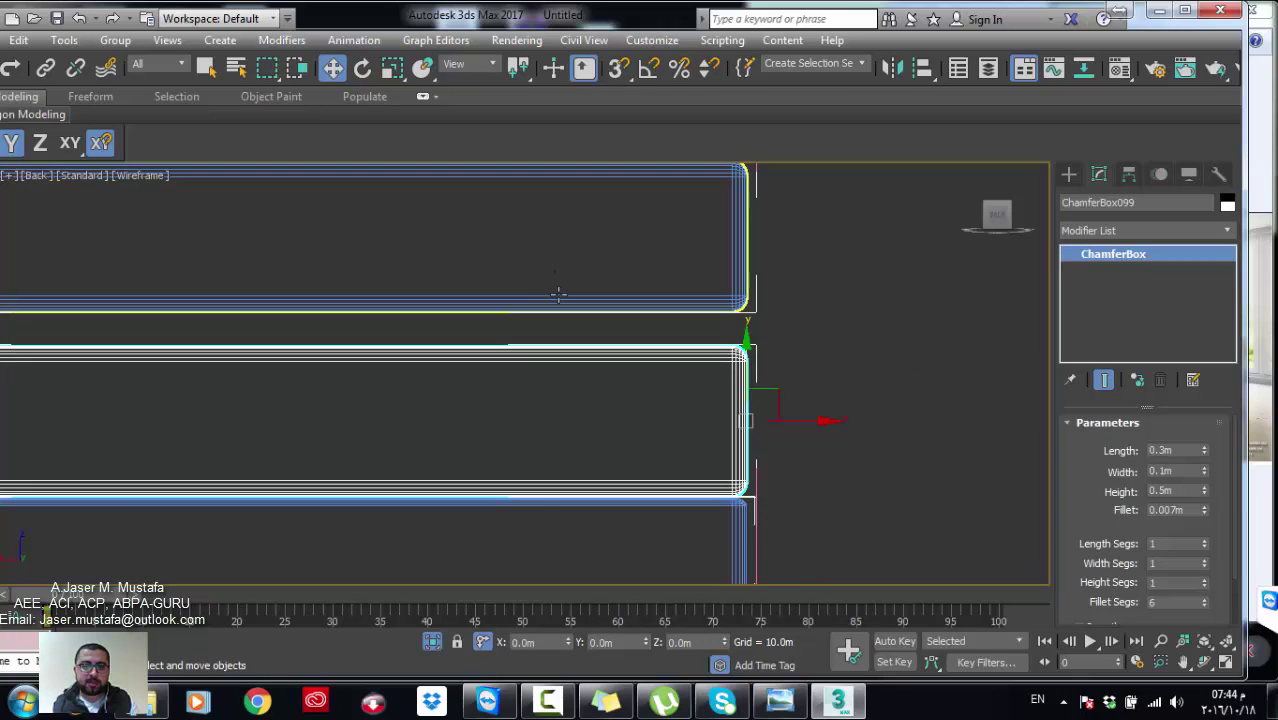
click(558, 295)
drag(748, 203, 724, 236)
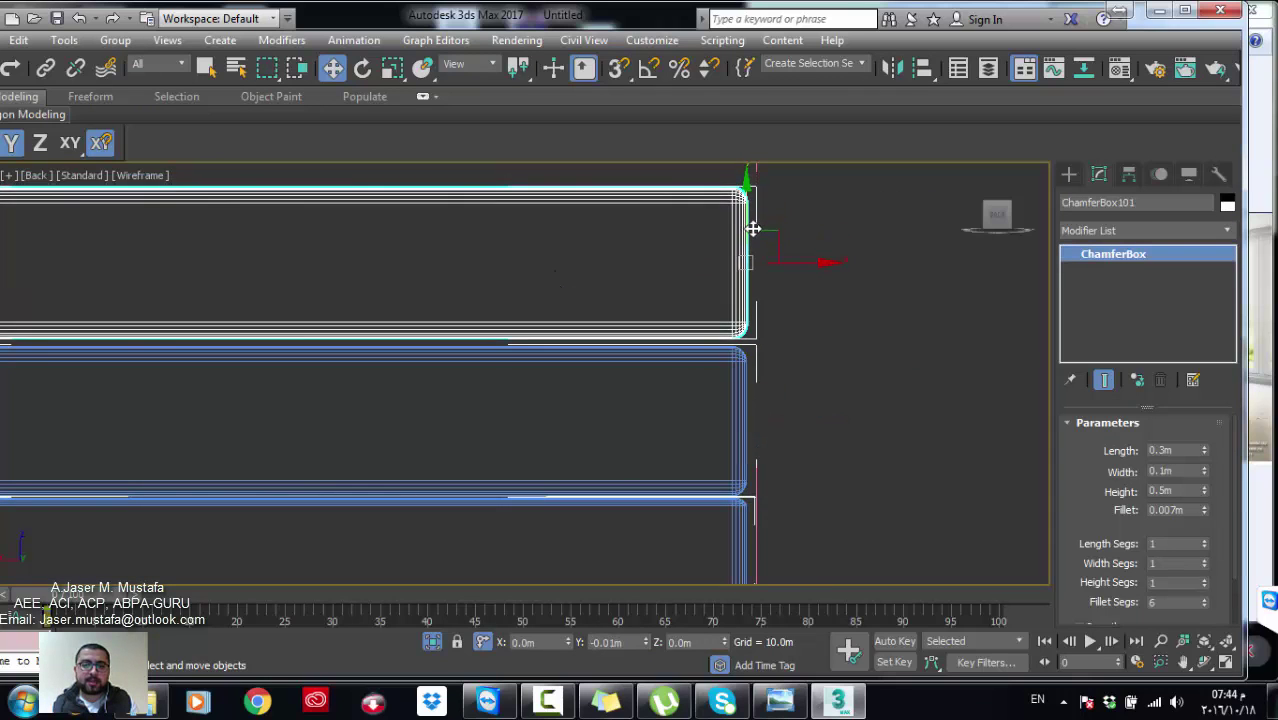
key(shift+z)
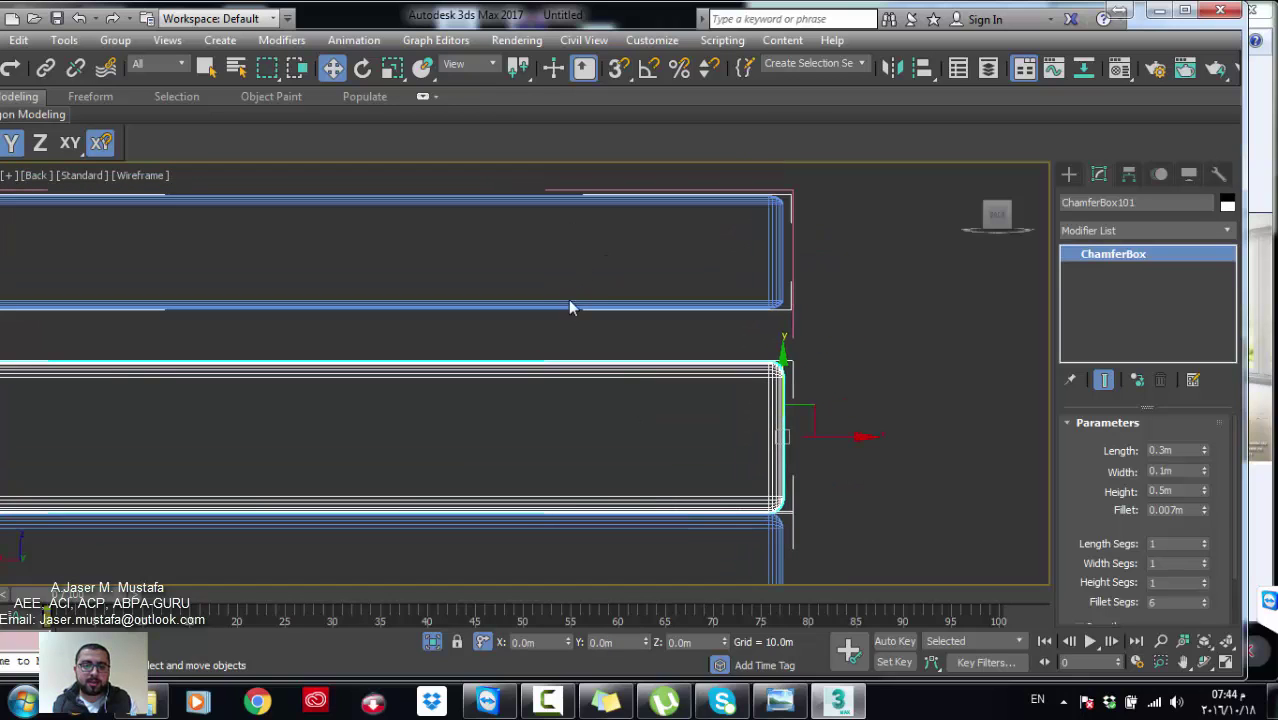
click(568, 304)
drag(783, 205, 802, 258)
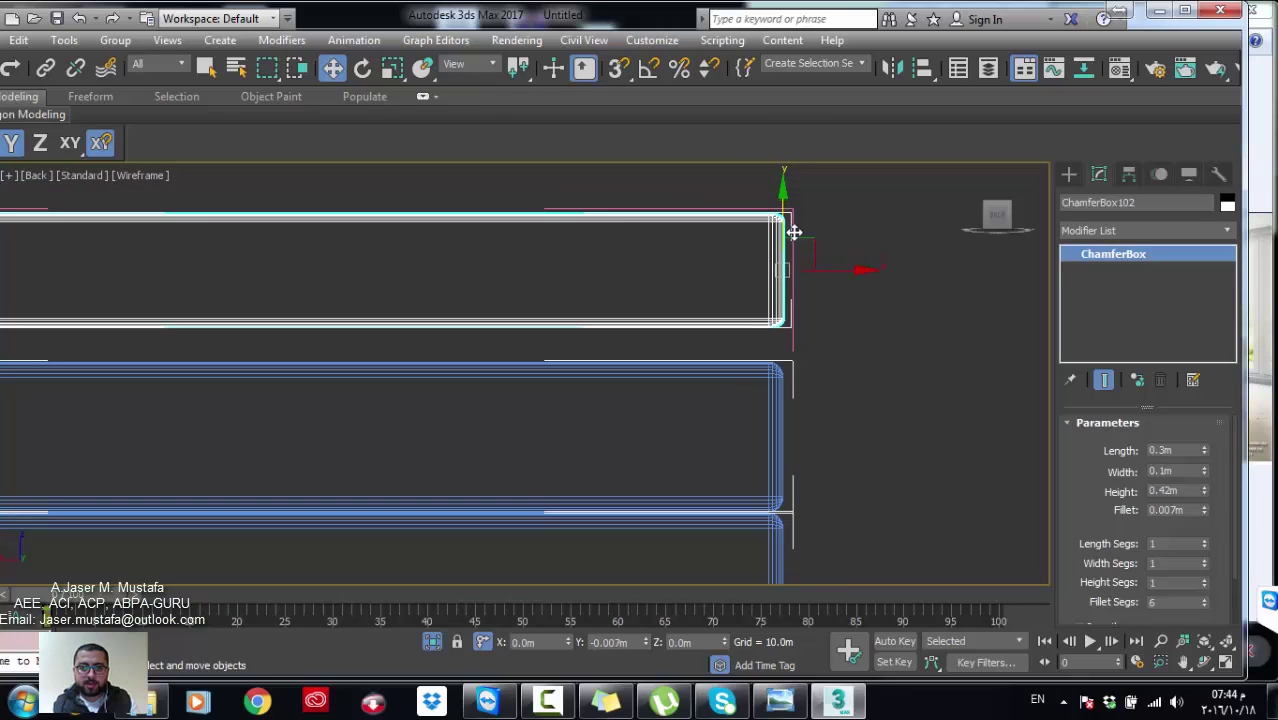
scroll(619, 311, down, 4)
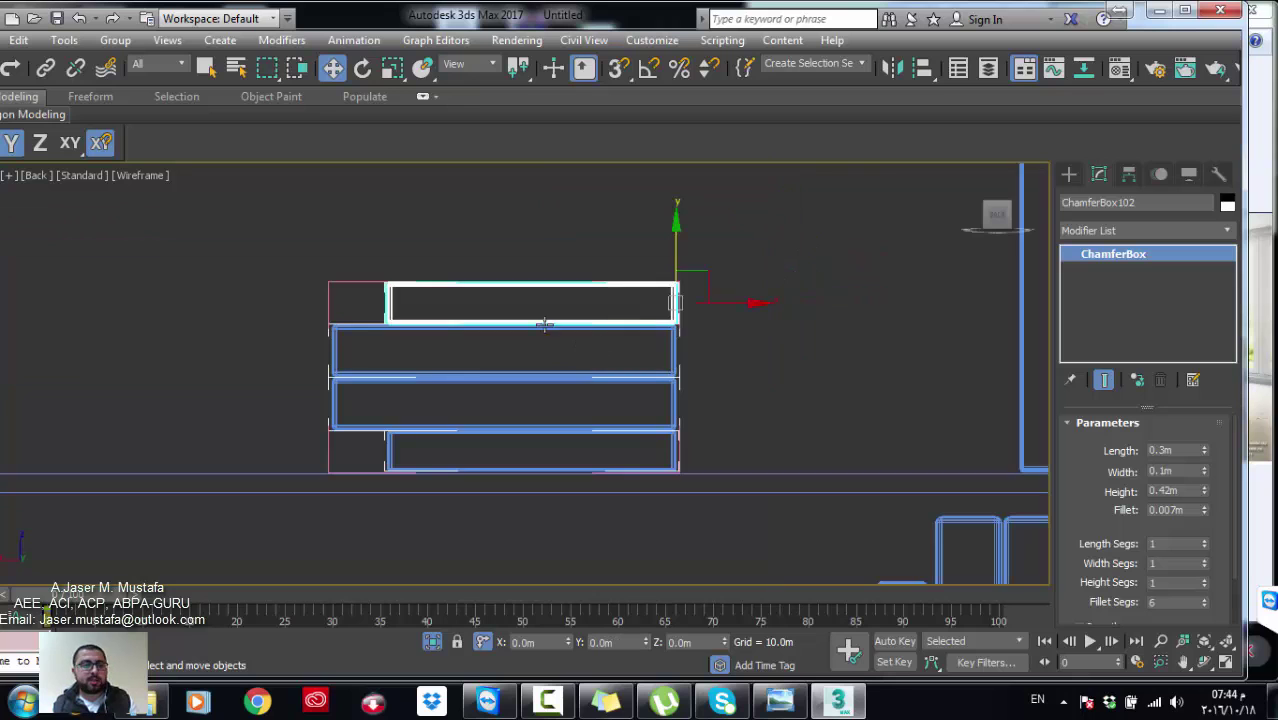
click(115, 40)
Step: Close Group019 and return to the straight-on front view
click(158, 155)
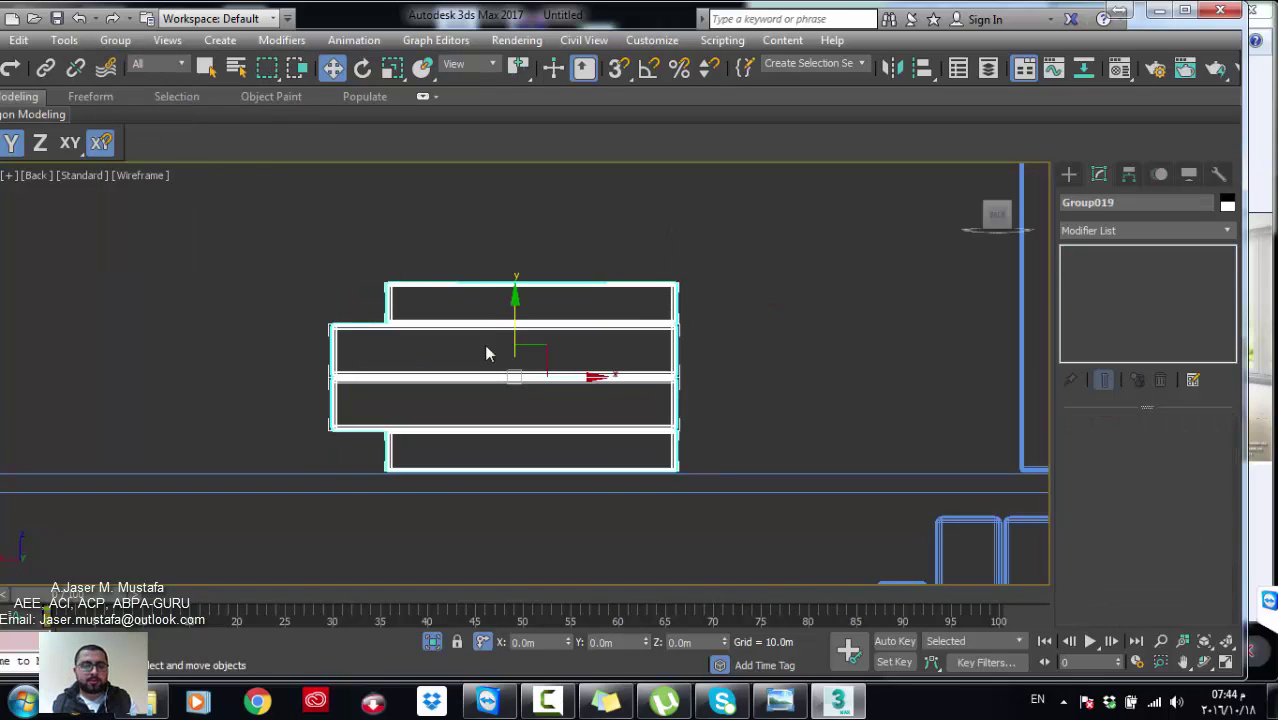
scroll(485, 348, down, 2)
alt+middle_drag(475, 347, 531, 363)
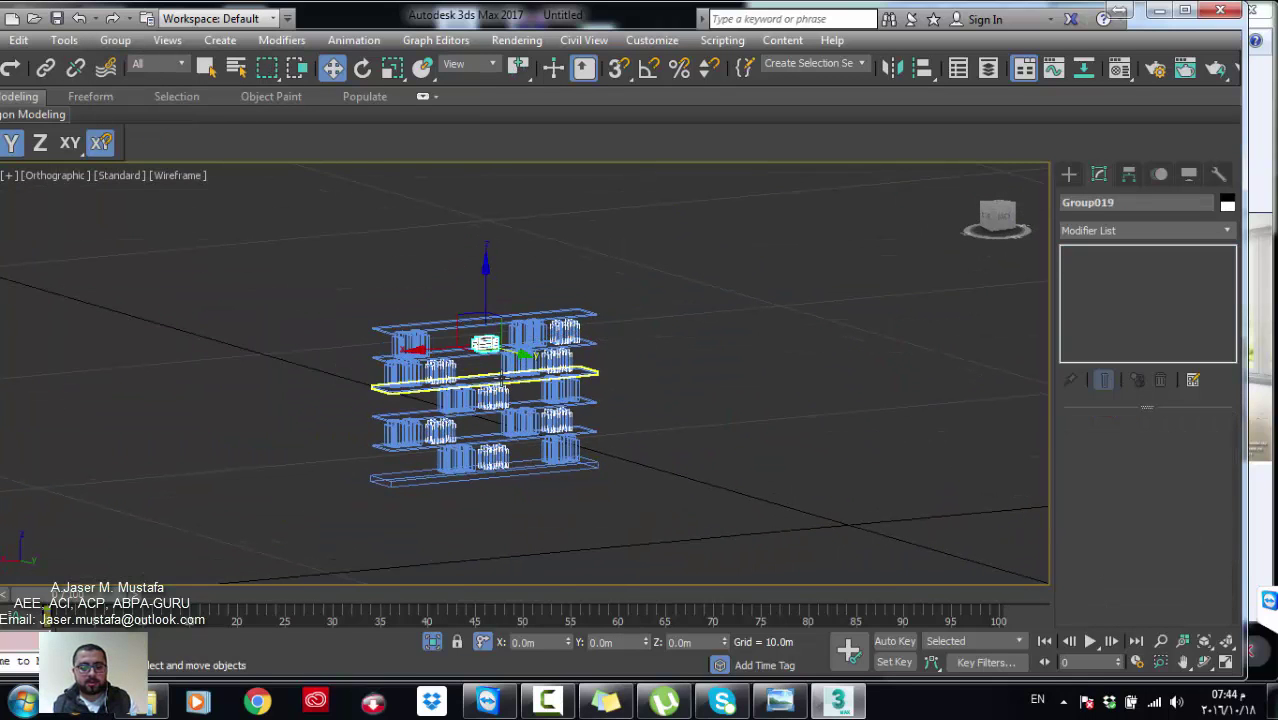
key(f)
scroll(494, 370, up, 8)
scroll(494, 370, down, 5)
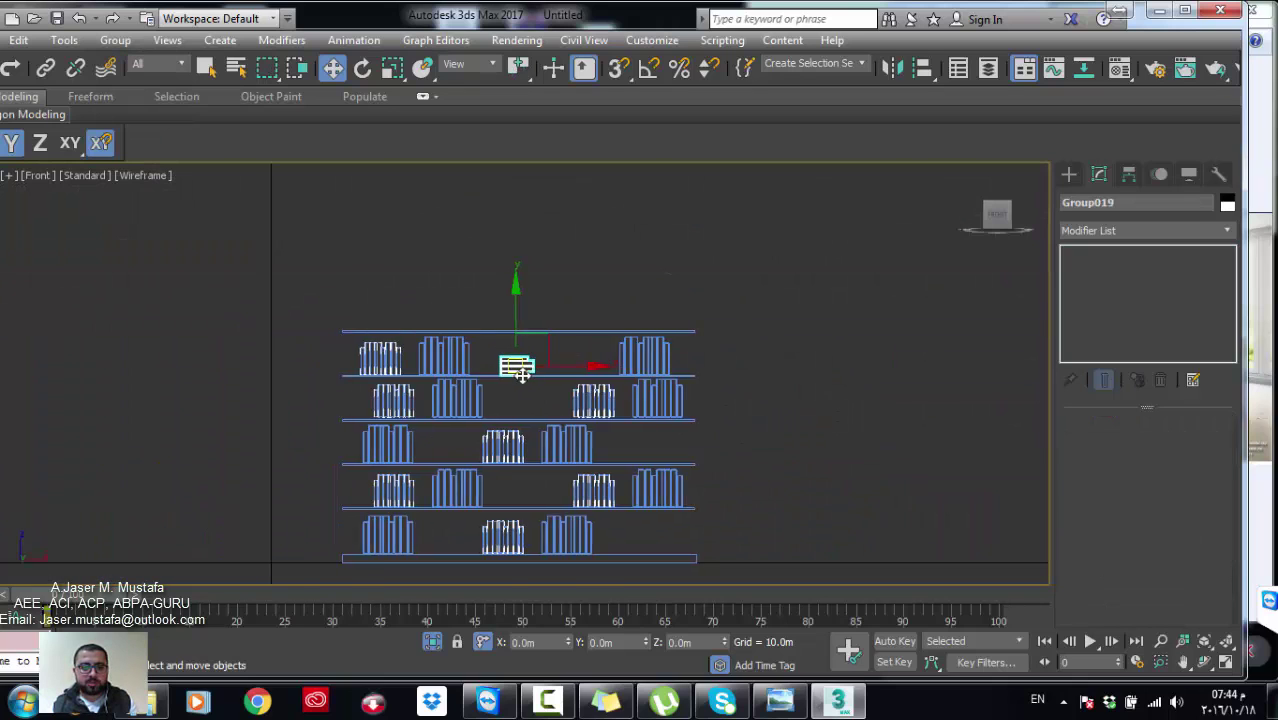
scroll(519, 374, up, 2)
Step: Clone the board stack onto the second shelf and stretch the copy wider along X
shift+drag(521, 357, 590, 393)
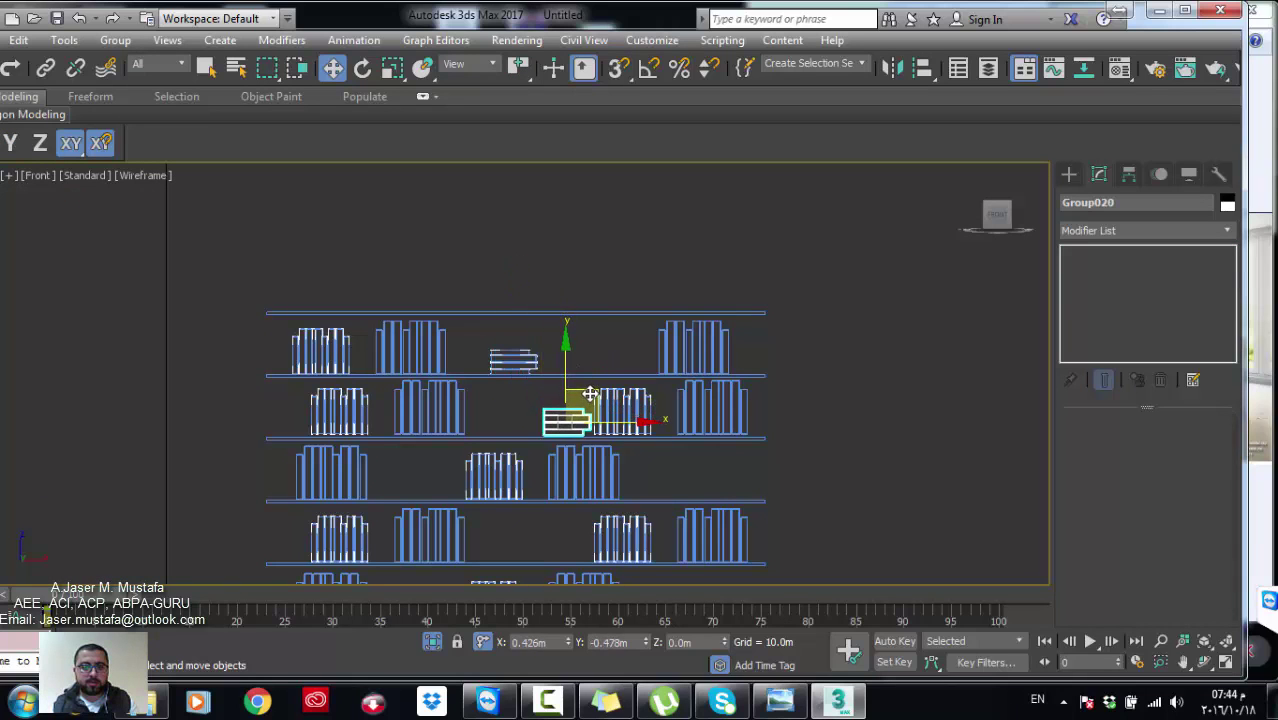
click(599, 428)
key(r)
key(F6)
scroll(628, 430, up, 4)
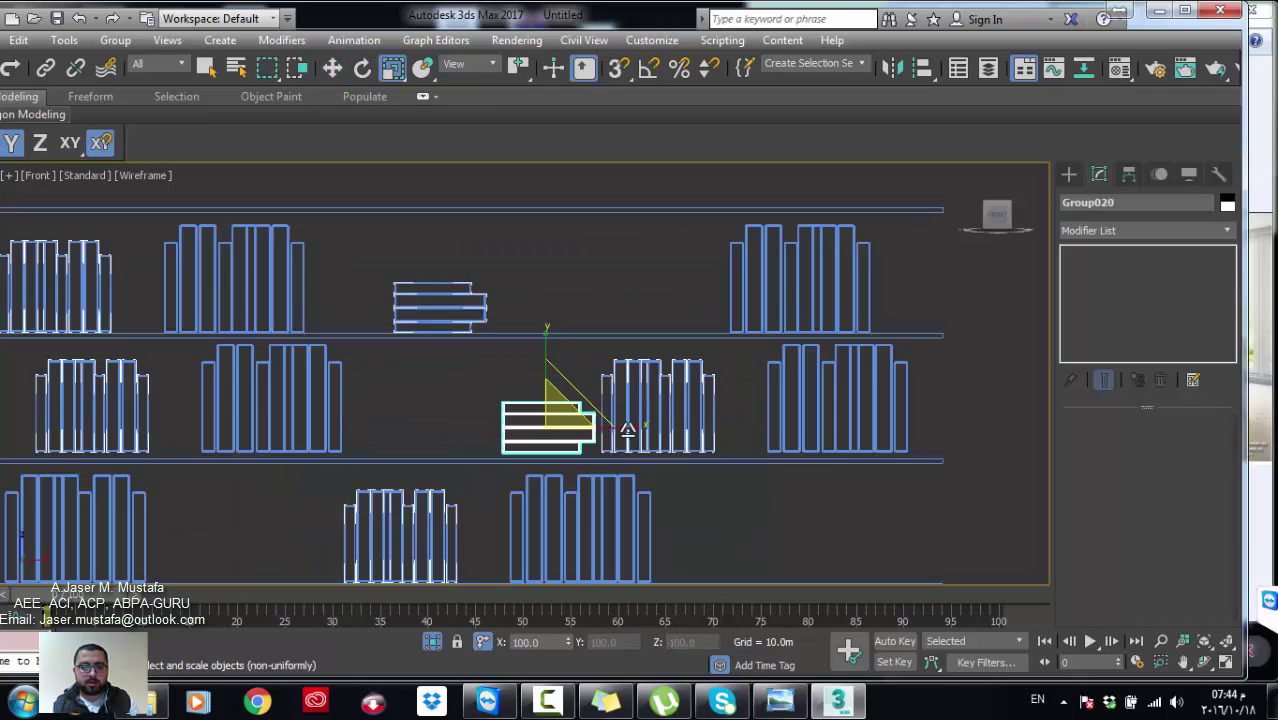
drag(628, 430, 641, 427)
scroll(559, 419, down, 2)
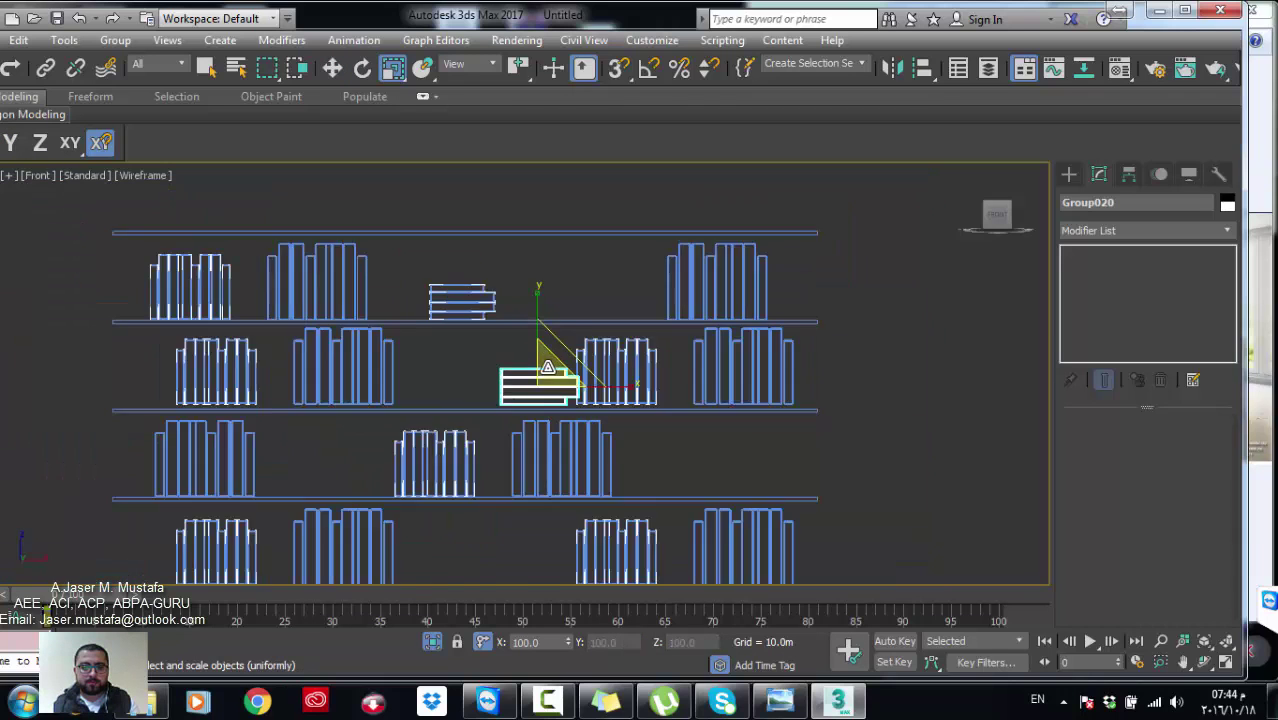
scroll(548, 368, down, 2)
alt+middle_drag(585, 383, 594, 386)
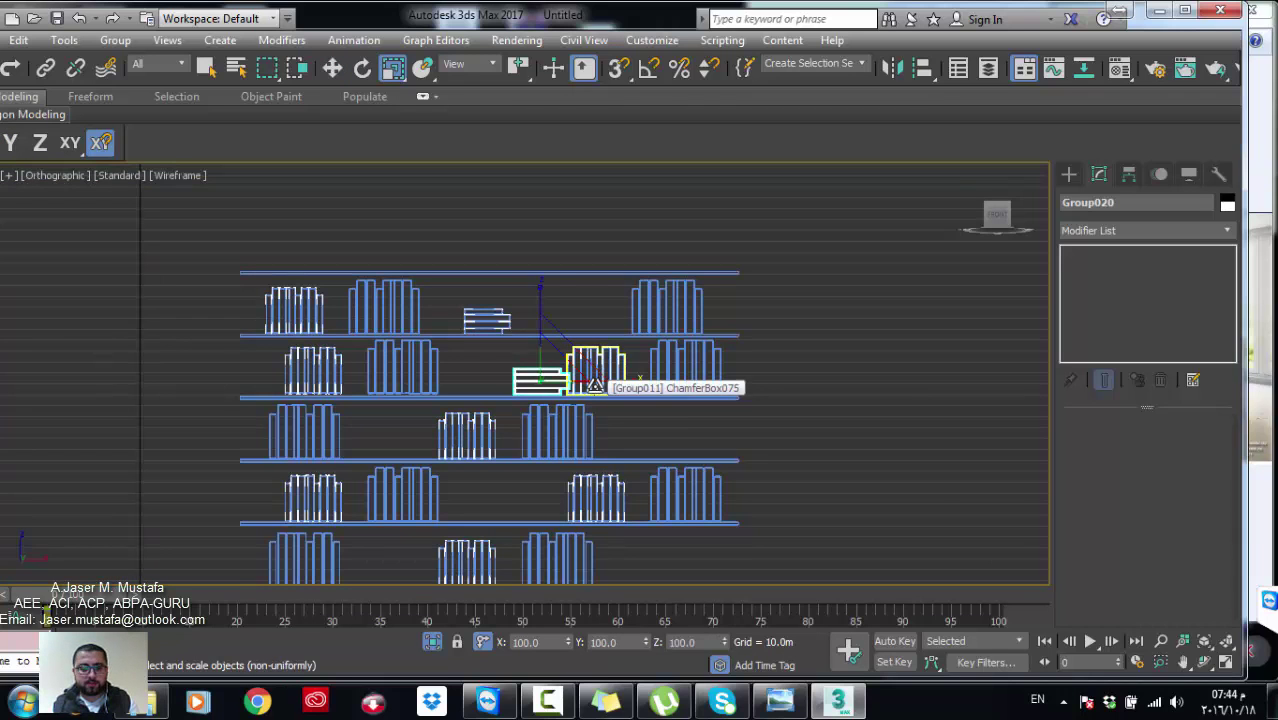
key(f)
scroll(585, 380, down, 3)
scroll(551, 380, down, 2)
scroll(481, 316, down, 3)
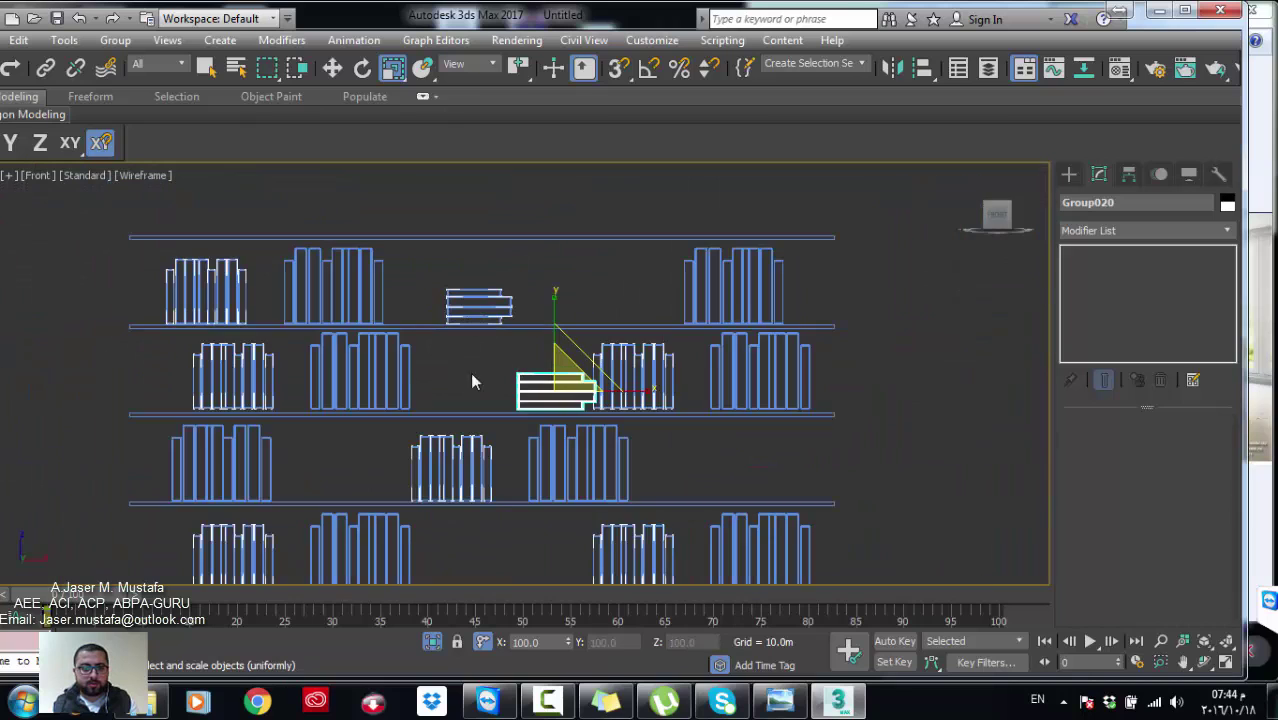
Step: Lower five book groups on the second shelf slightly so they sit on it
click(307, 382)
click(307, 382)
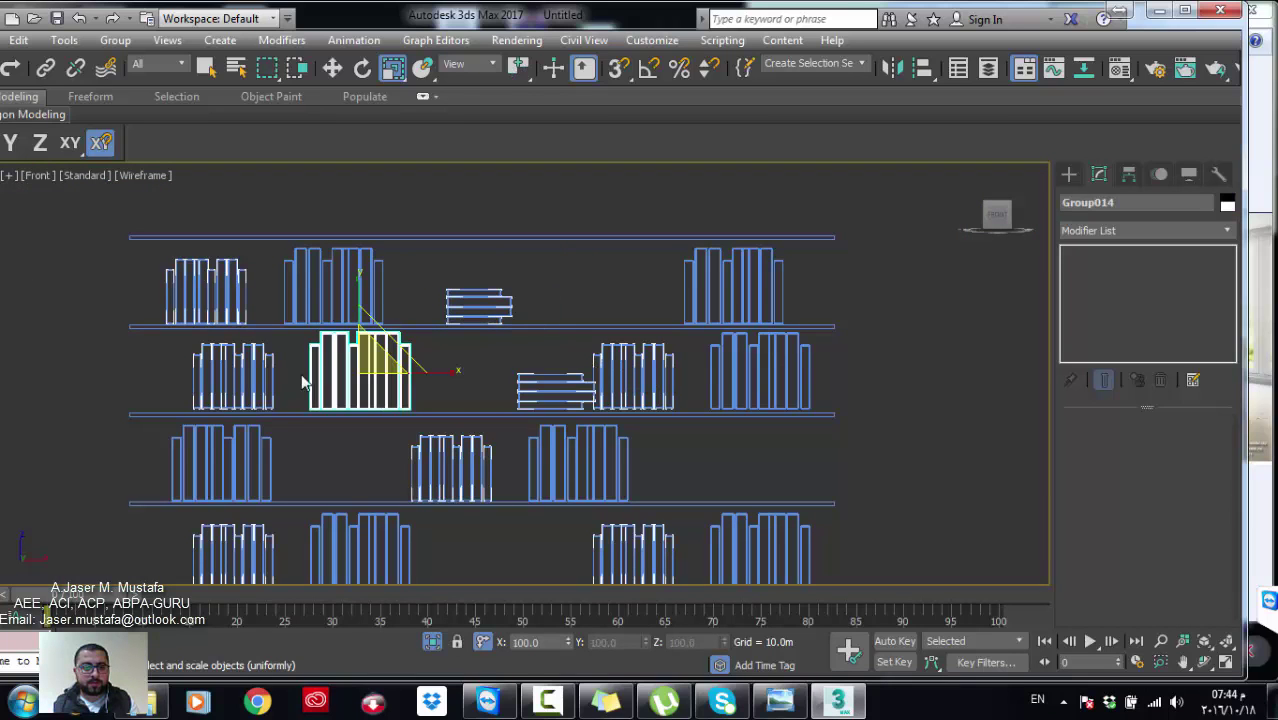
ctrl+click(281, 384)
ctrl+click(614, 398)
ctrl+click(555, 392)
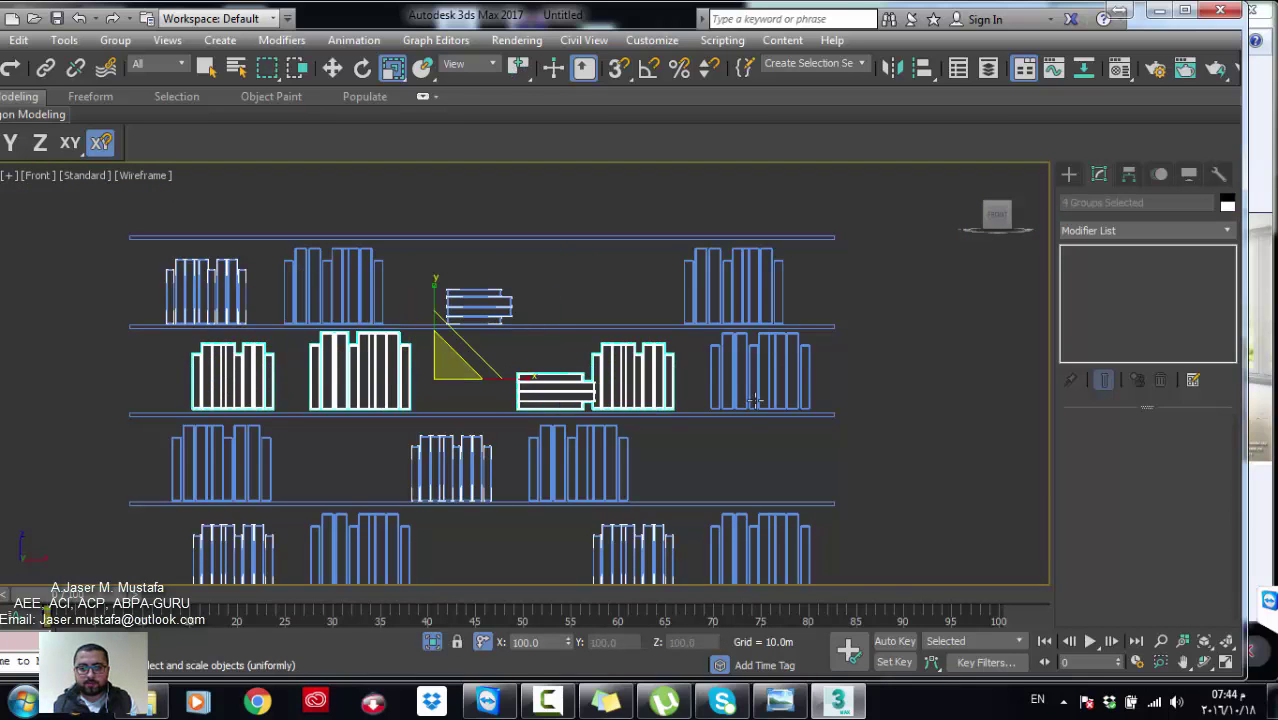
ctrl+click(760, 375)
scroll(560, 350, up, 3)
middle_drag(456, 392, 476, 292)
key(w)
scroll(476, 292, up, 2)
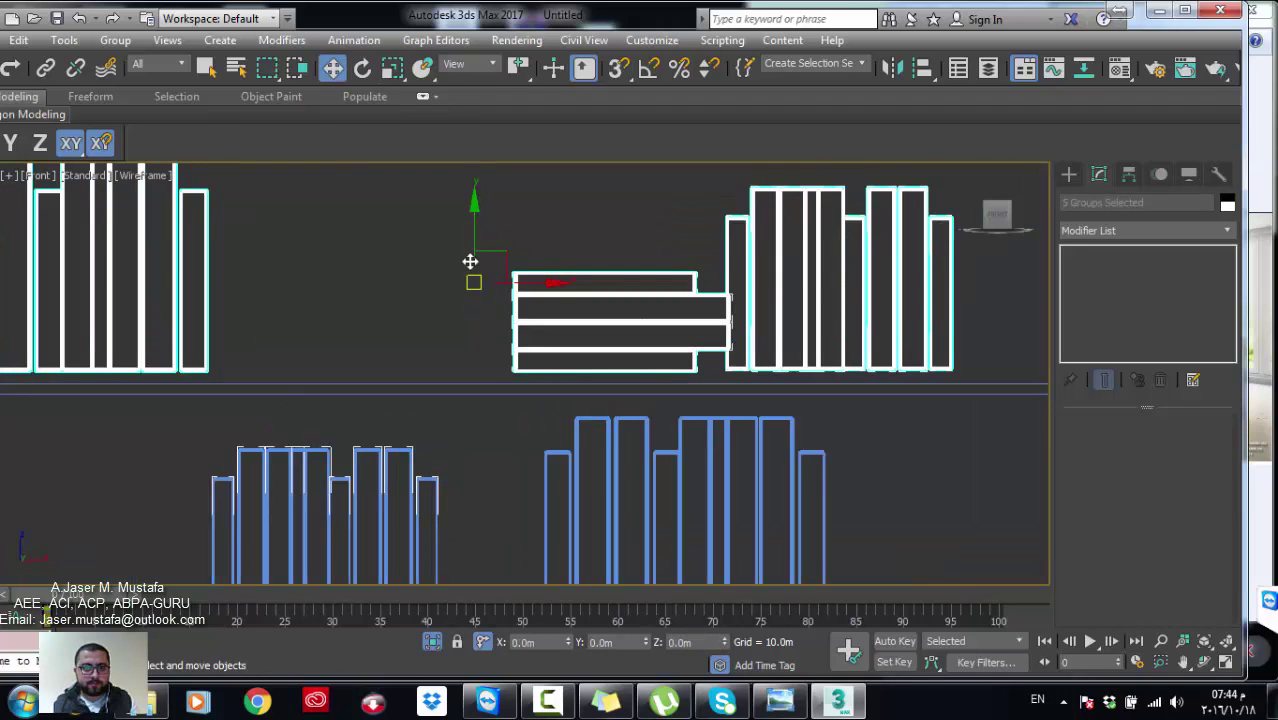
drag(485, 257, 489, 263)
Step: Move the copied board stack Group020 left along the shelf
scroll(657, 336, down, 3)
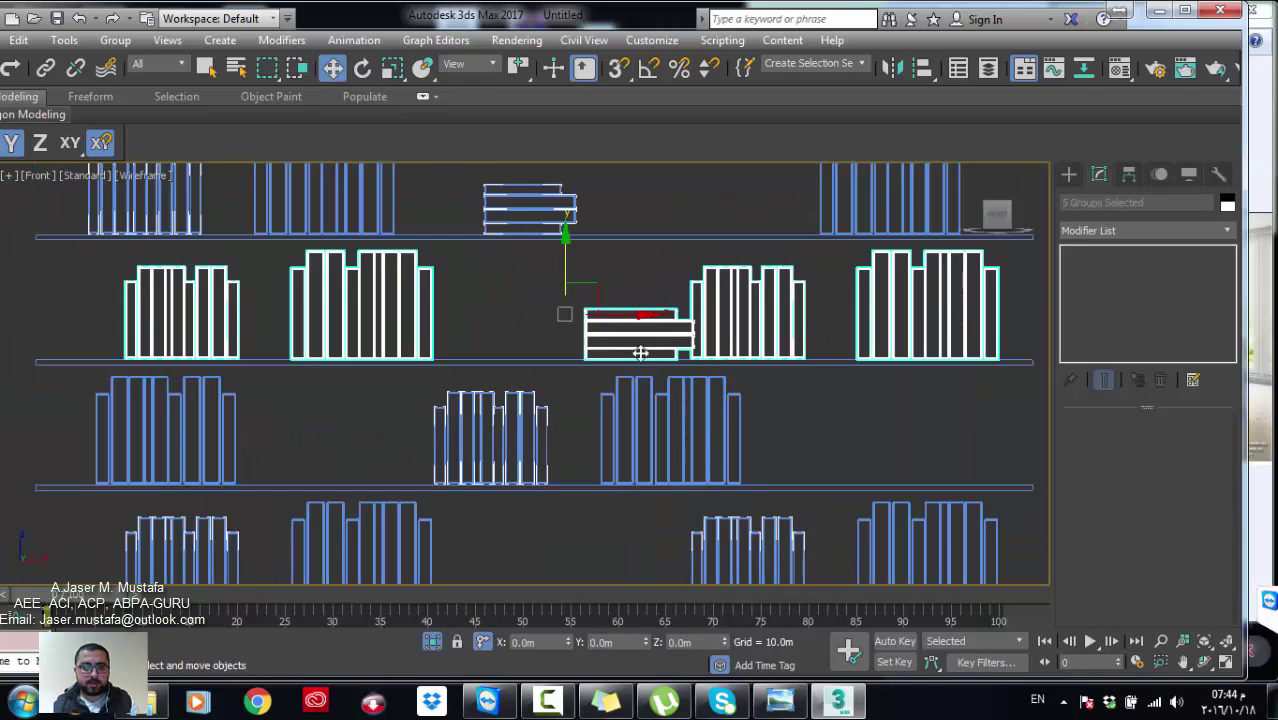
scroll(640, 350, up, 5)
middle_drag(505, 298, 800, 298)
middle_drag(741, 234, 428, 291)
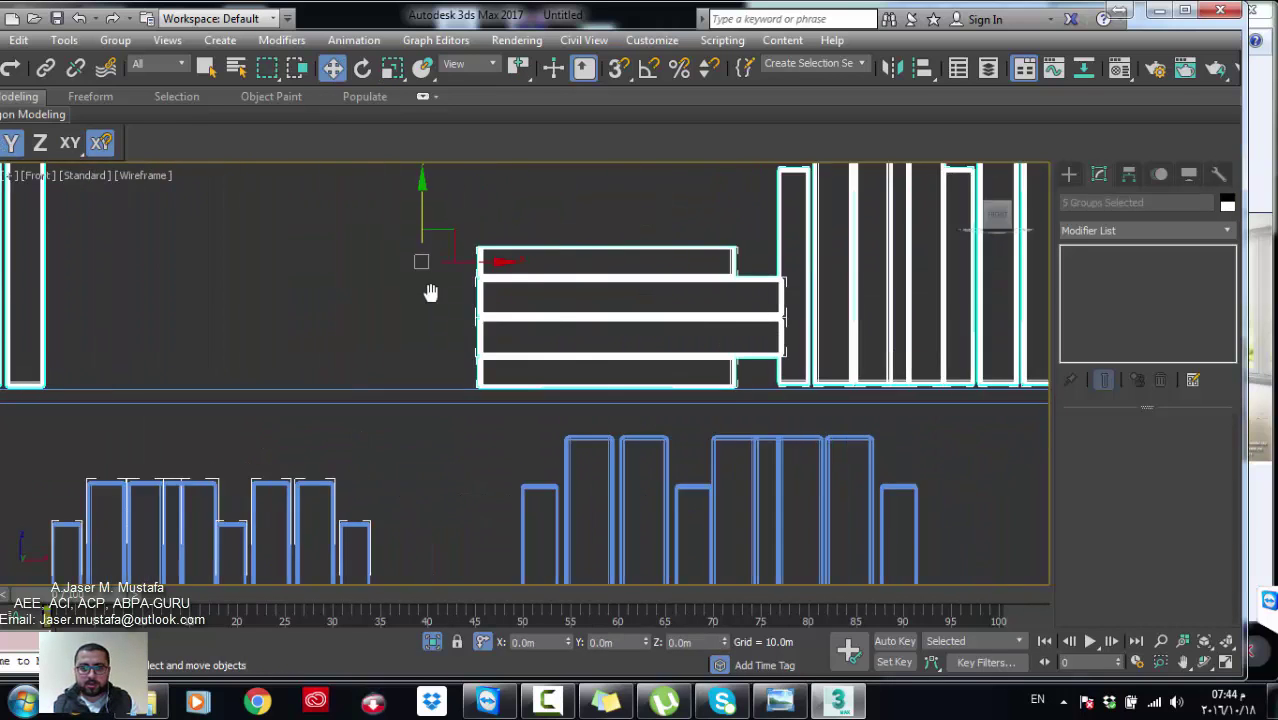
scroll(636, 333, down, 3)
click(657, 340)
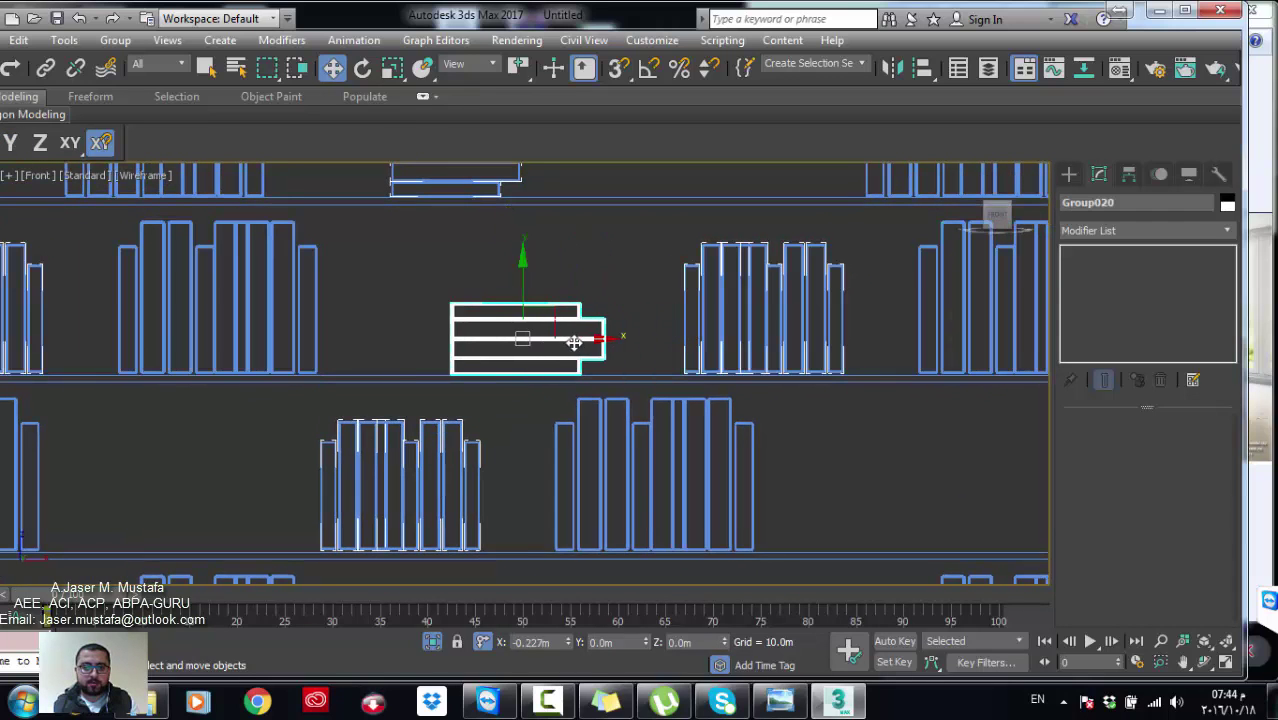
drag(657, 340, 540, 338)
Step: Lower book group Group011 slightly onto the shelf
click(760, 300)
scroll(697, 263, up, 4)
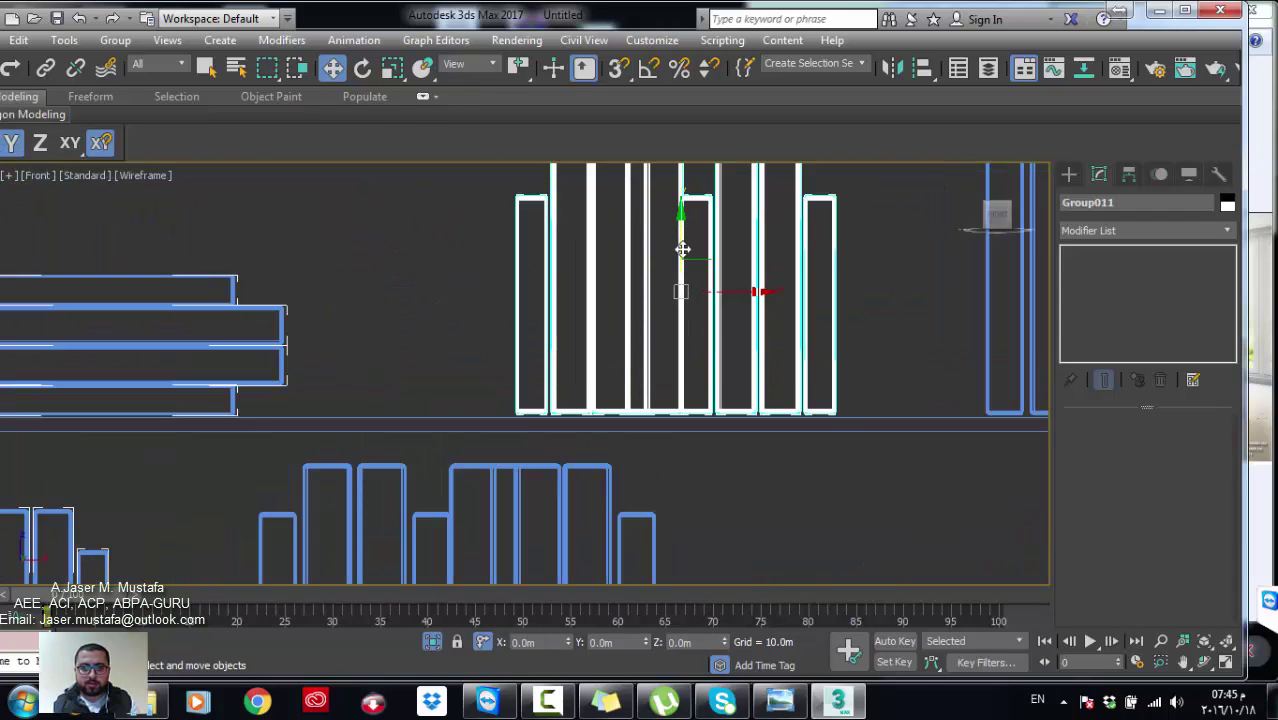
drag(682, 250, 682, 248)
middle_drag(682, 248, 320, 298)
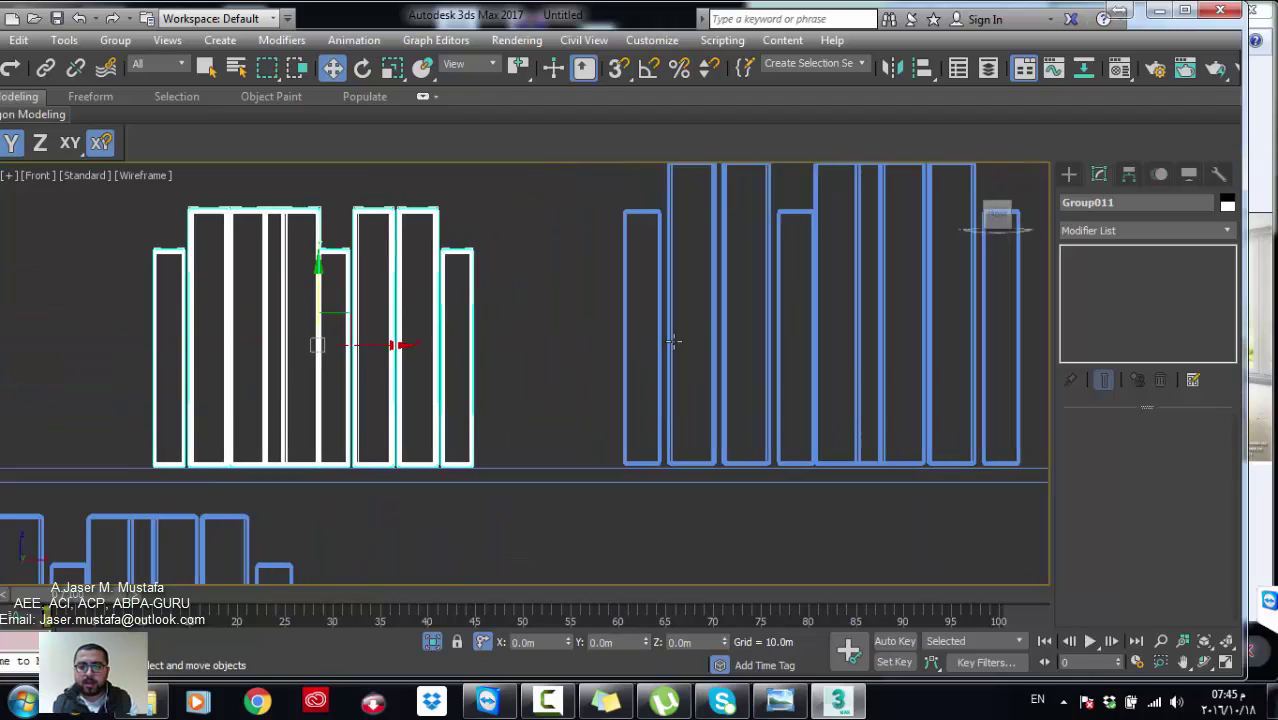
click(721, 325)
middle_drag(721, 325, 599, 342)
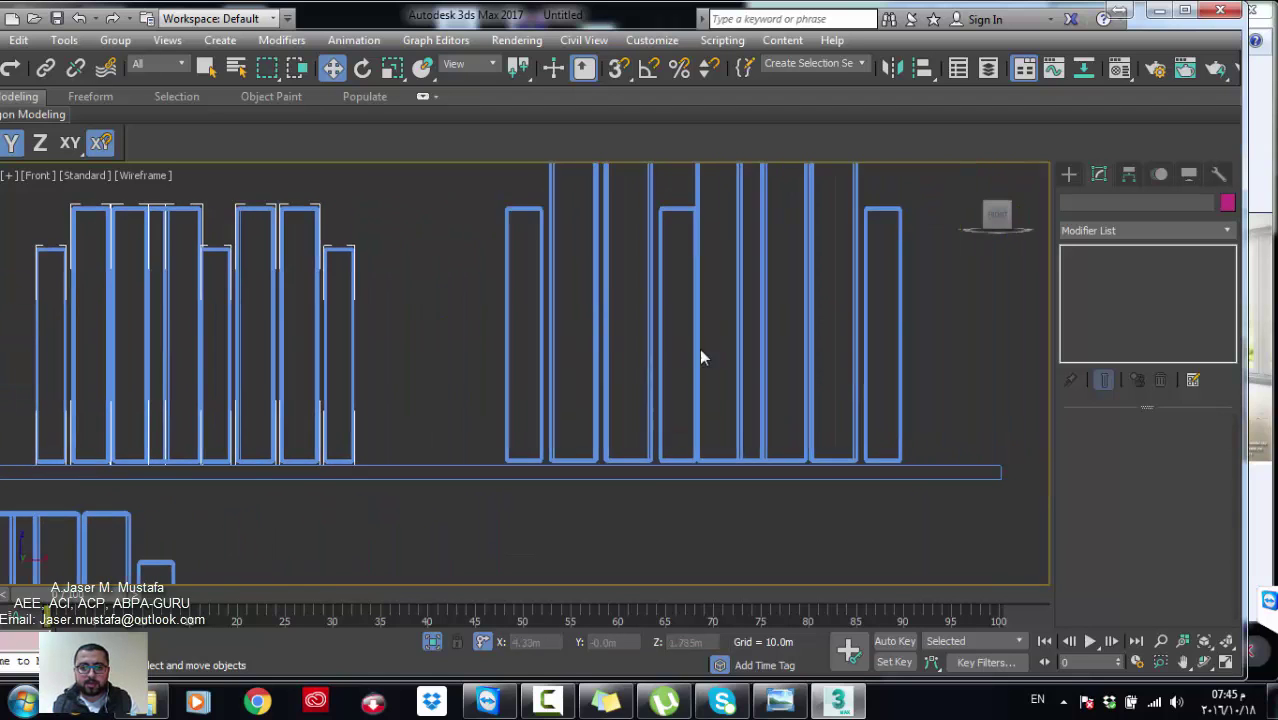
Step: Select Group012, check the shelf from an angle, then box-select all the books
click(583, 360)
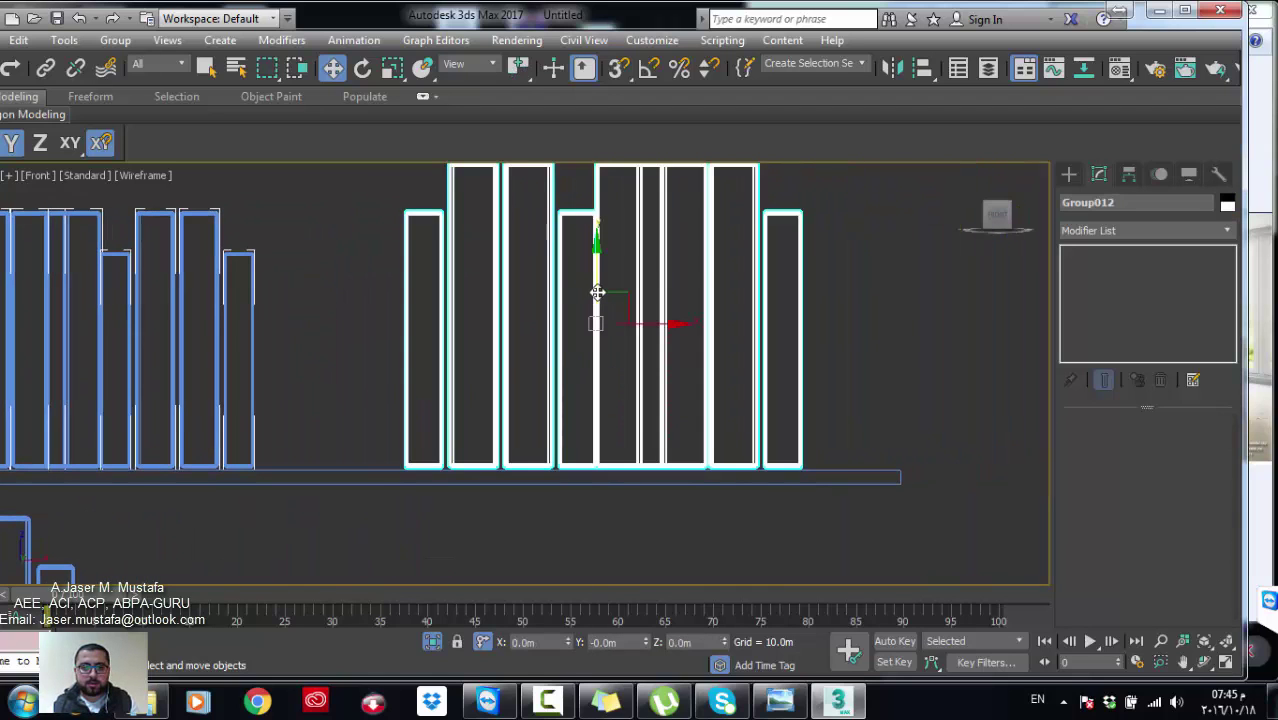
scroll(608, 305, down, 4)
scroll(681, 360, down, 2)
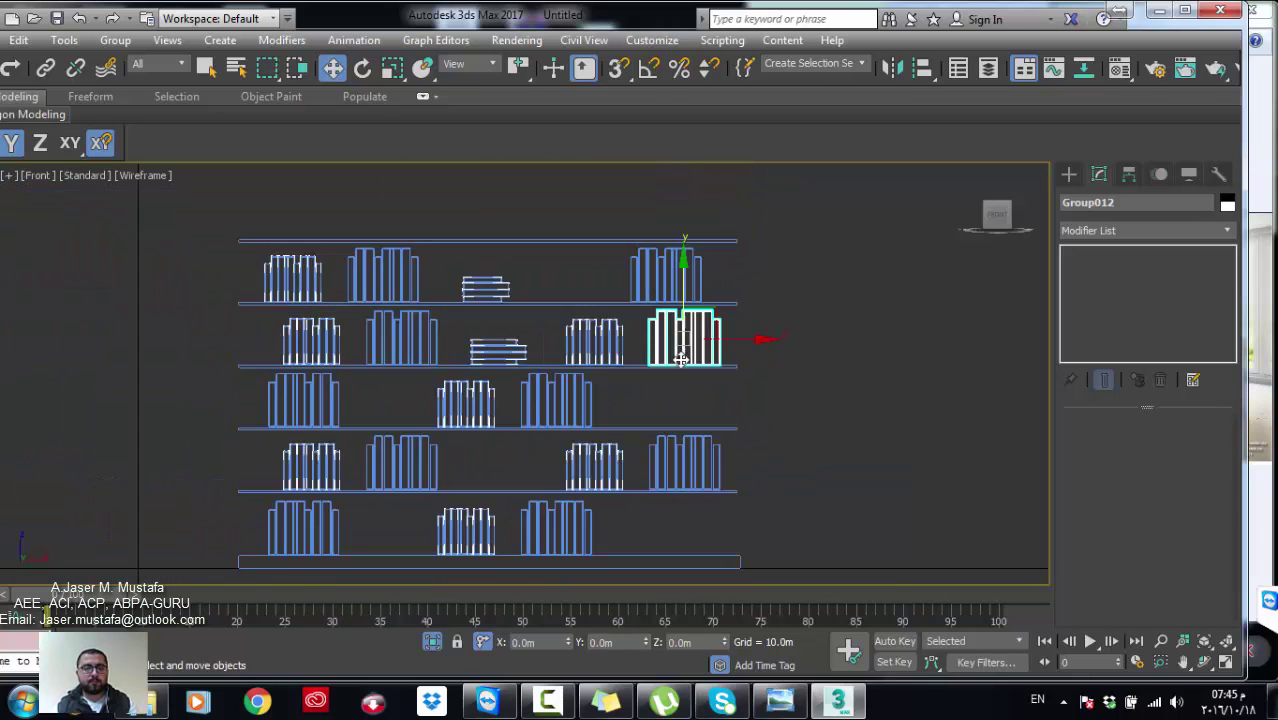
middle_drag(681, 360, 694, 358)
alt+middle_drag(554, 377, 606, 407)
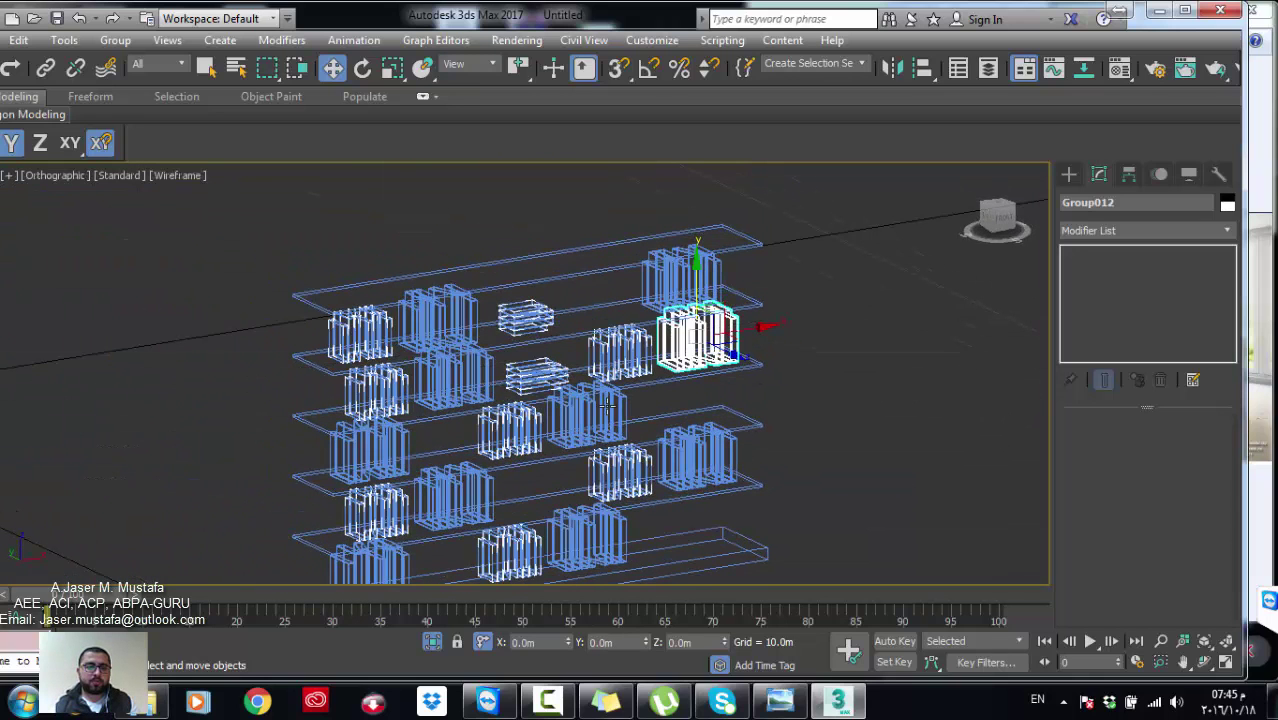
key(f)
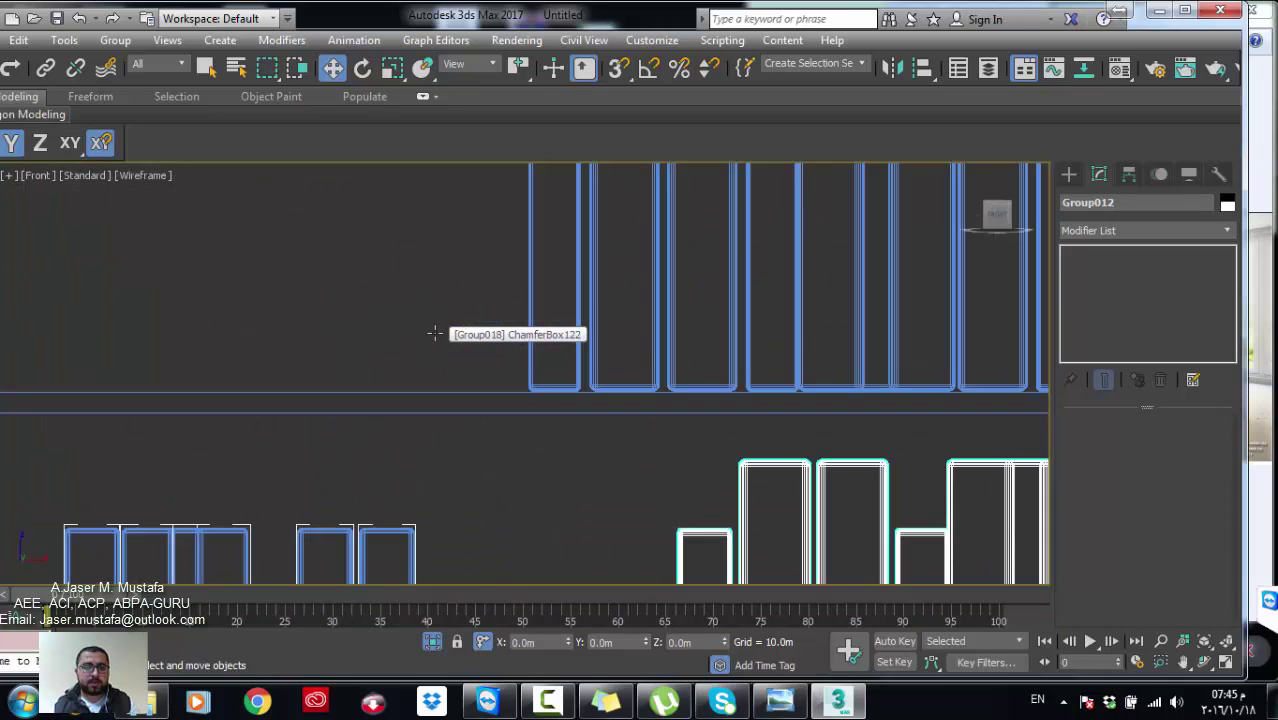
scroll(495, 370, down, 3)
scroll(500, 301, down, 3)
scroll(217, 464, down, 2)
scroll(167, 513, down, 1)
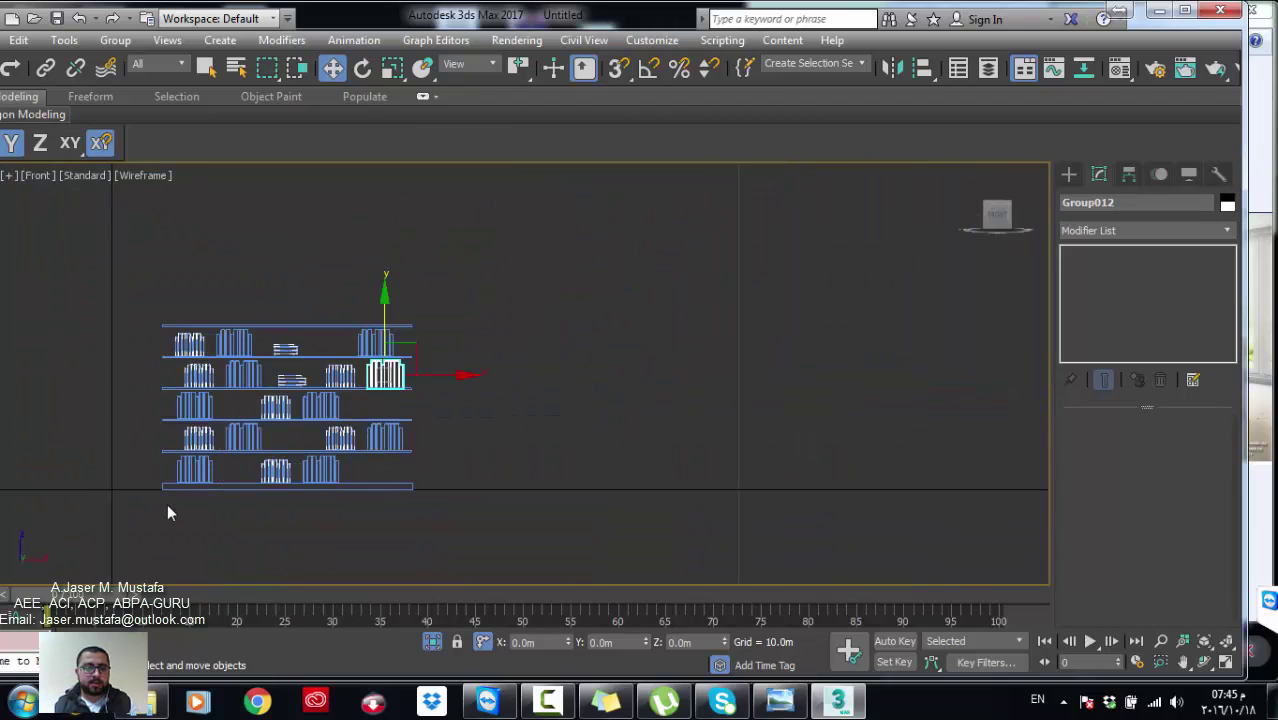
drag(167, 513, 380, 292)
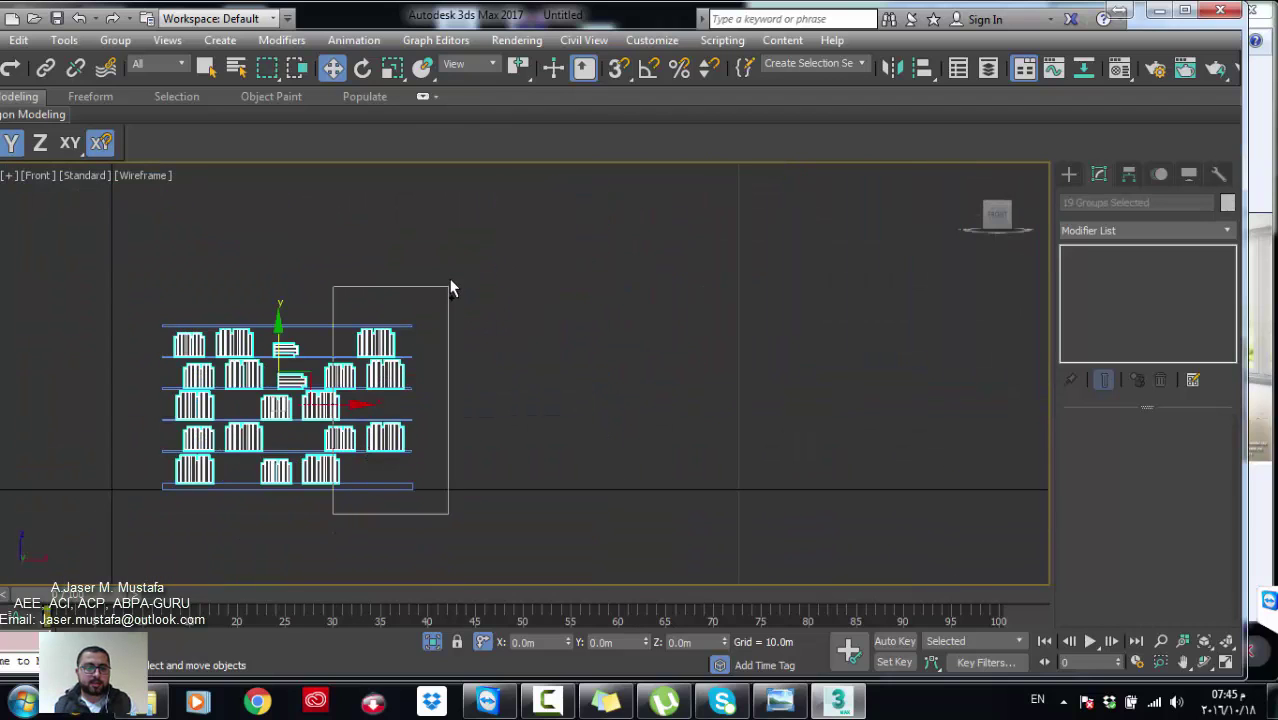
Step: Group the selected book groups into one group named 'set of books'
drag(332, 513, 174, 317)
click(115, 40)
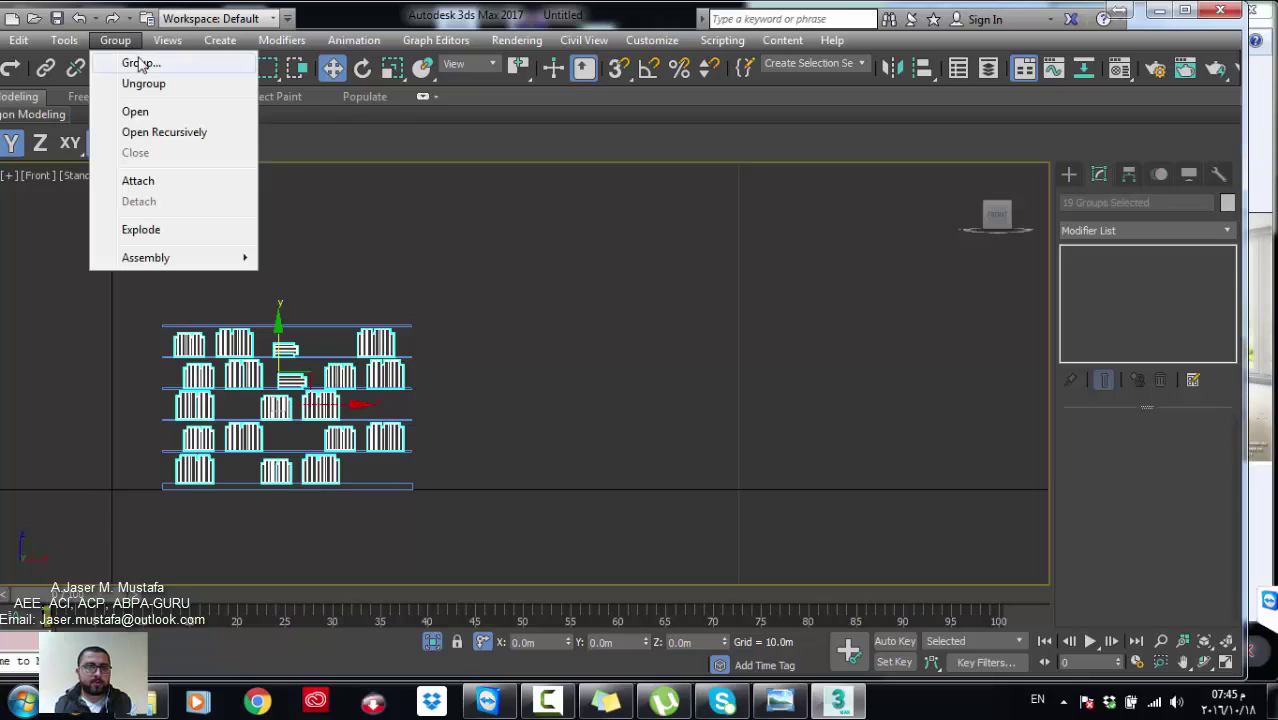
click(136, 60)
text(set of books)
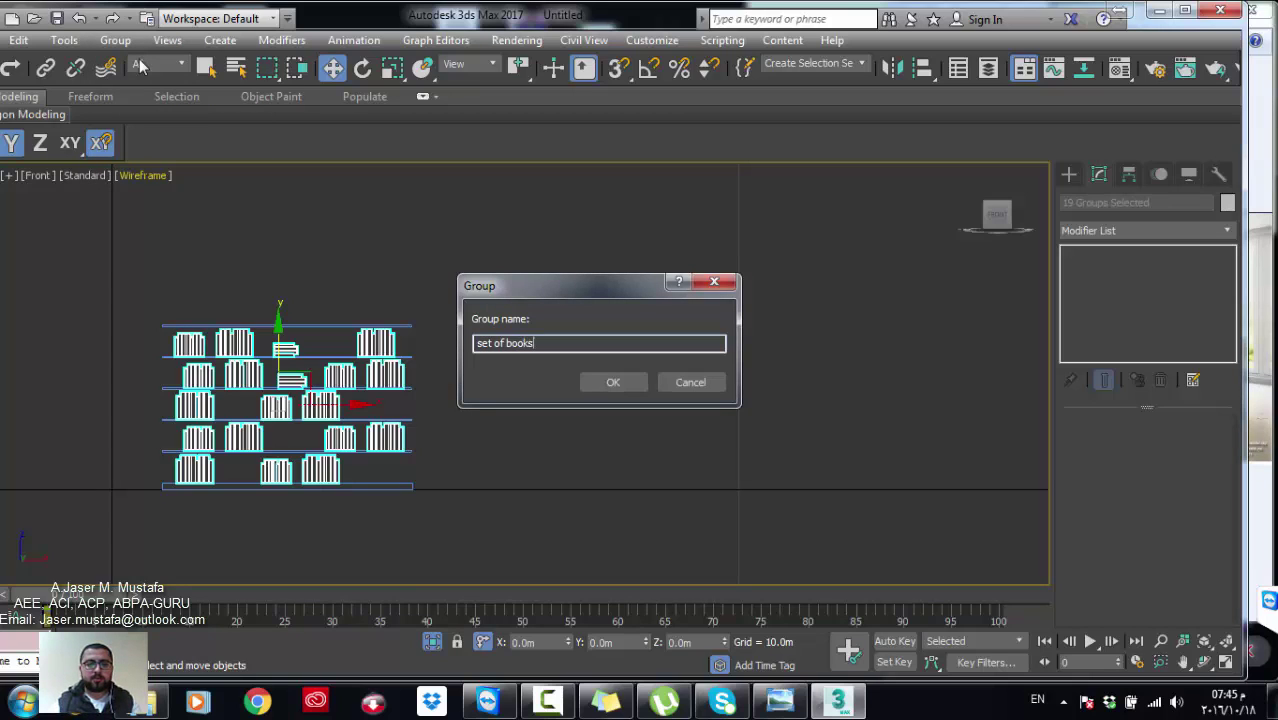
key(Return)
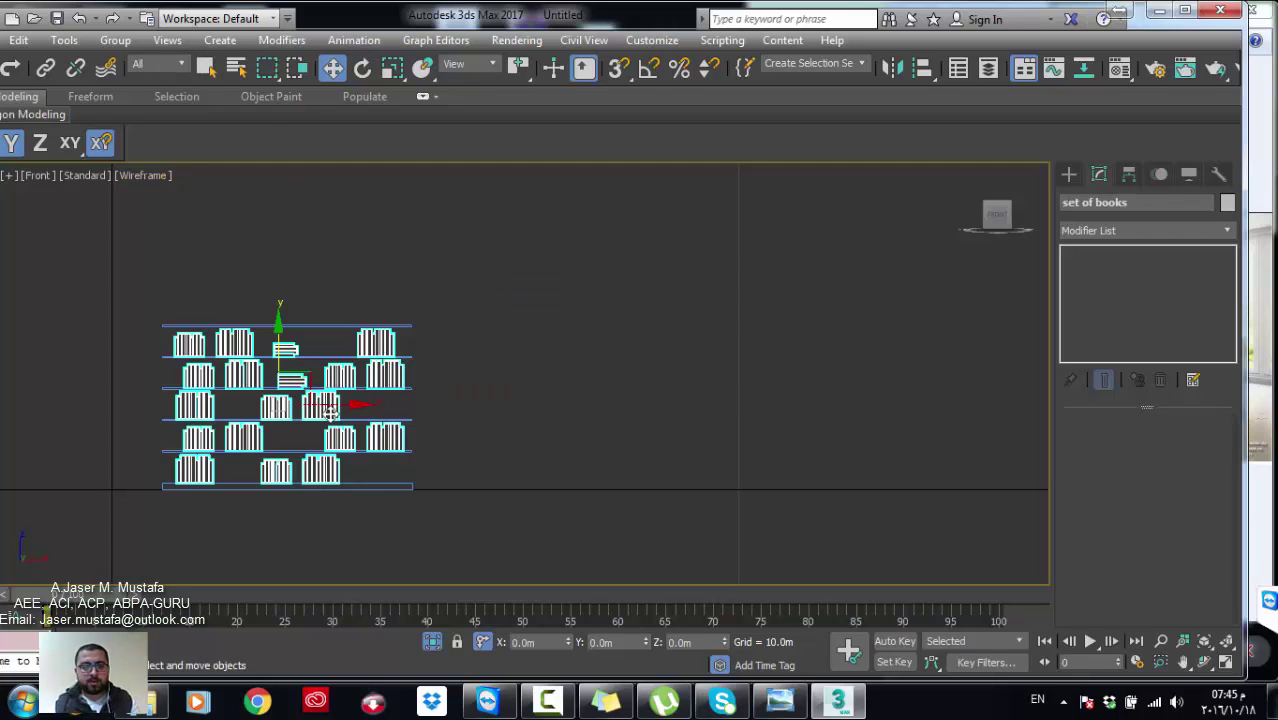
Step: Exit Isolate Selection and view the whole bookcase shaded inside the room
middle_drag(399, 405, 448, 402)
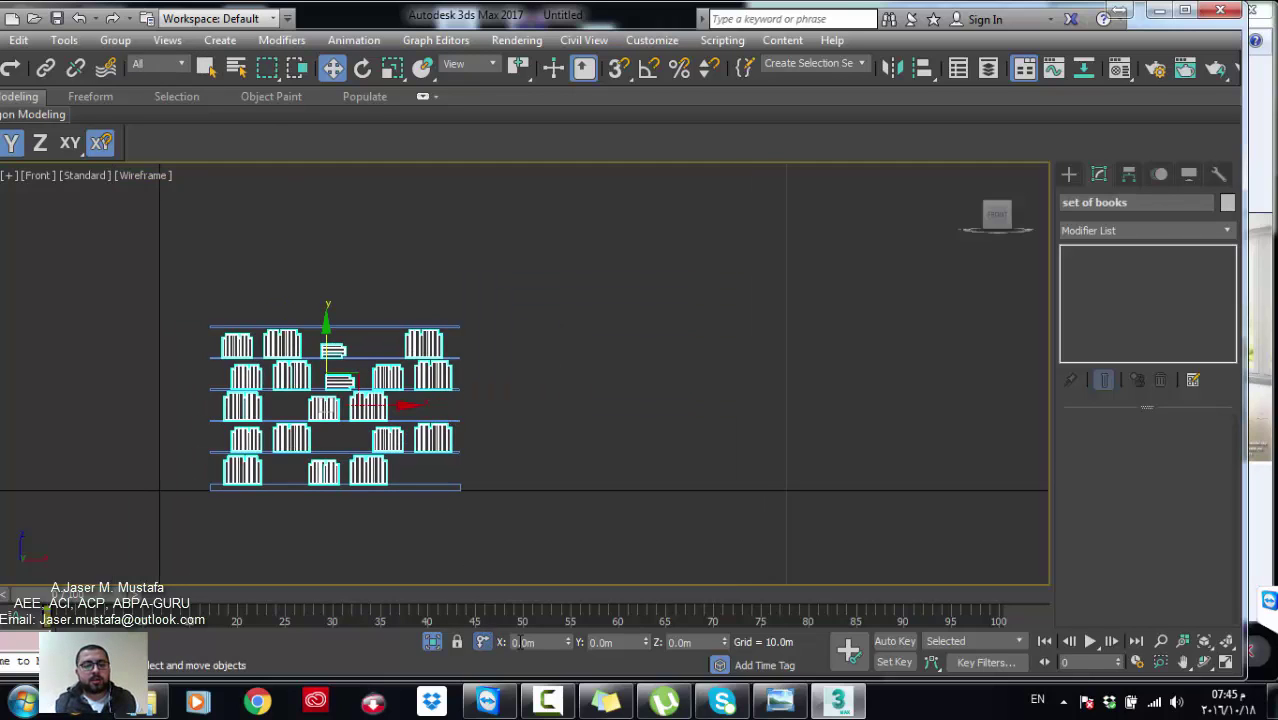
click(432, 642)
mouse_move(447, 462)
middle_down()
mouse_move(467, 442)
mouse_move(570, 454)
mouse_move(370, 395)
mouse_move(320, 410)
mouse_move(285, 347)
middle_up()
key(F3)
click(193, 434)
scroll(363, 378, up, 4)
scroll(363, 378, down, 4)
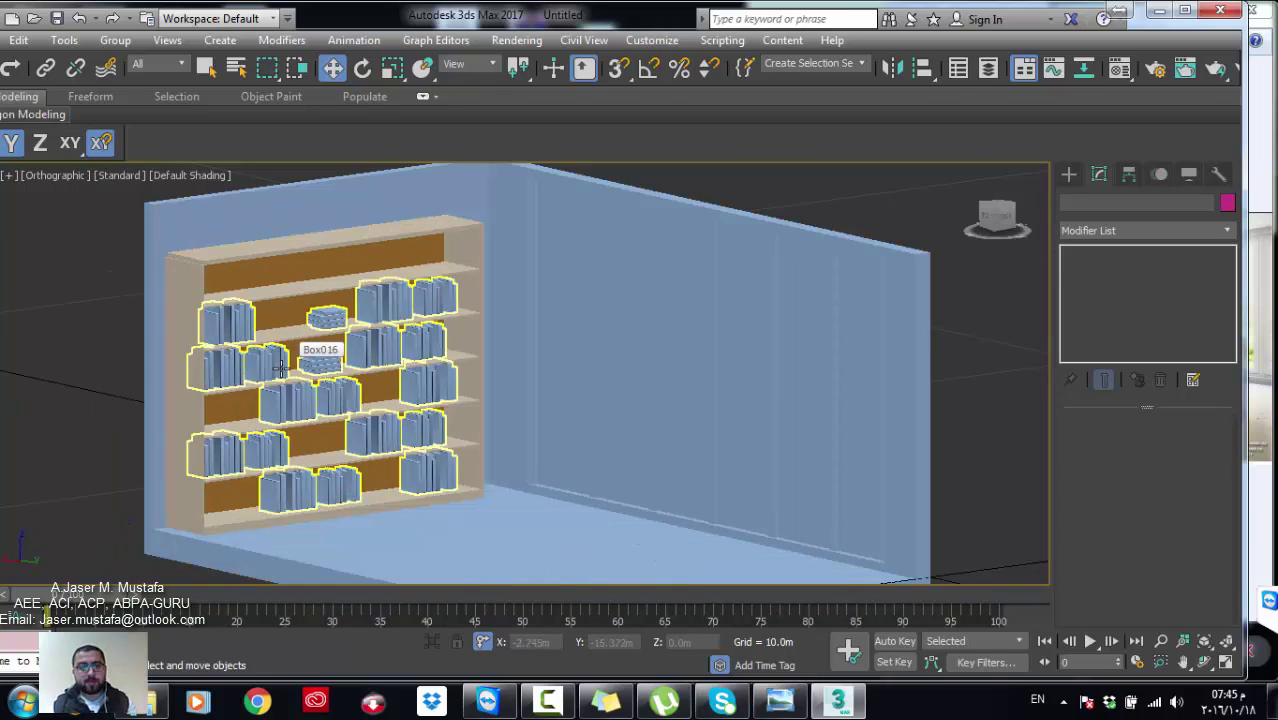
click(215, 404)
alt+middle_drag(215, 404, 255, 390)
Step: Unhide cupboard door through cupboard door014 using Unhide by Name
right_click(142, 404)
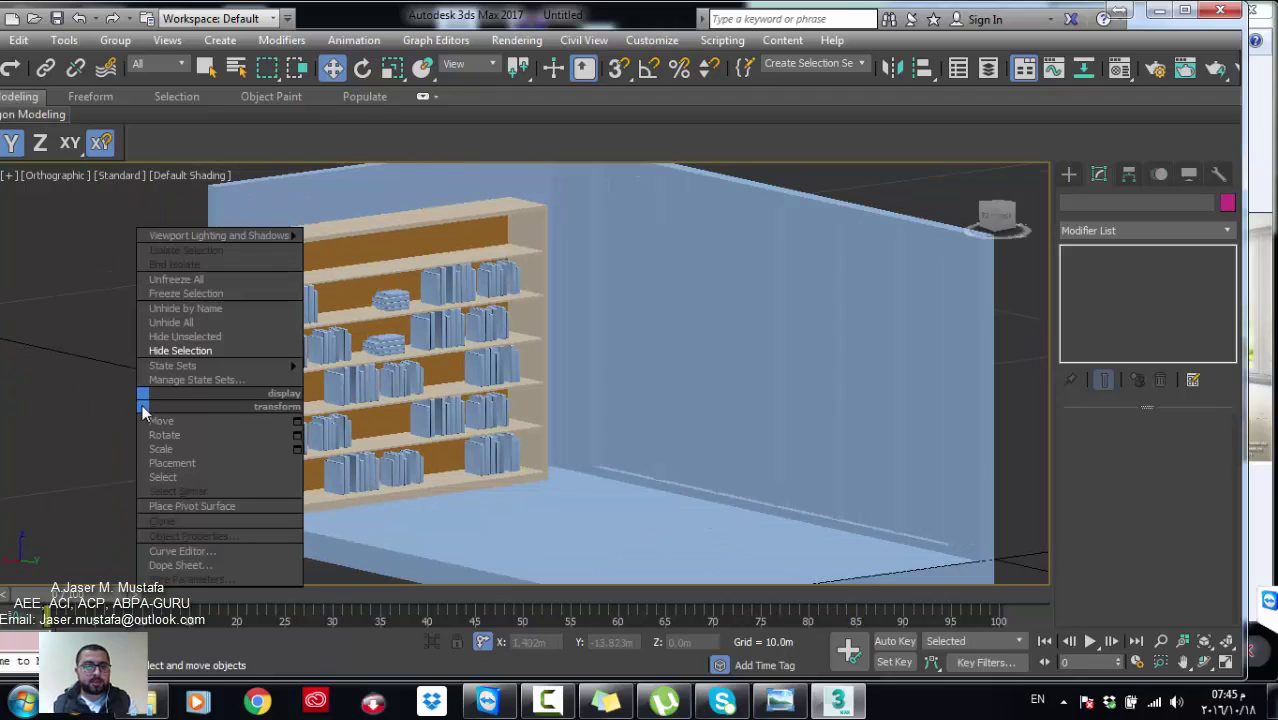
click(205, 308)
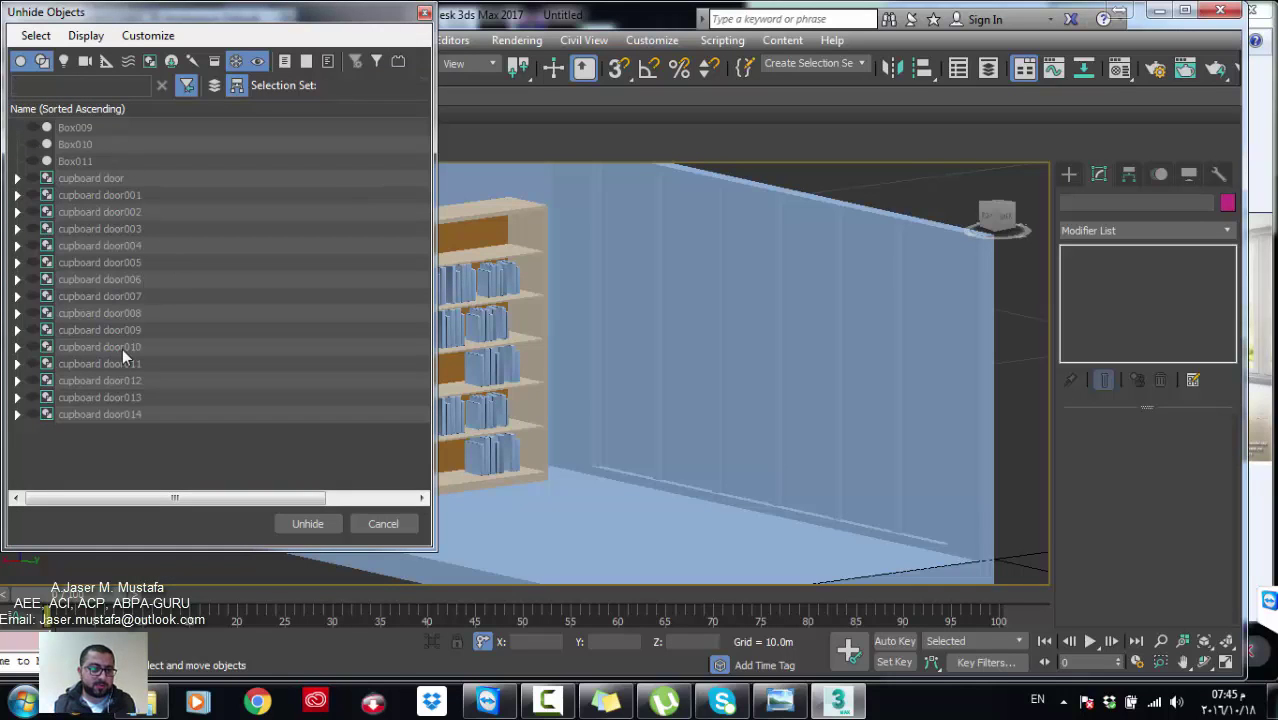
click(107, 180)
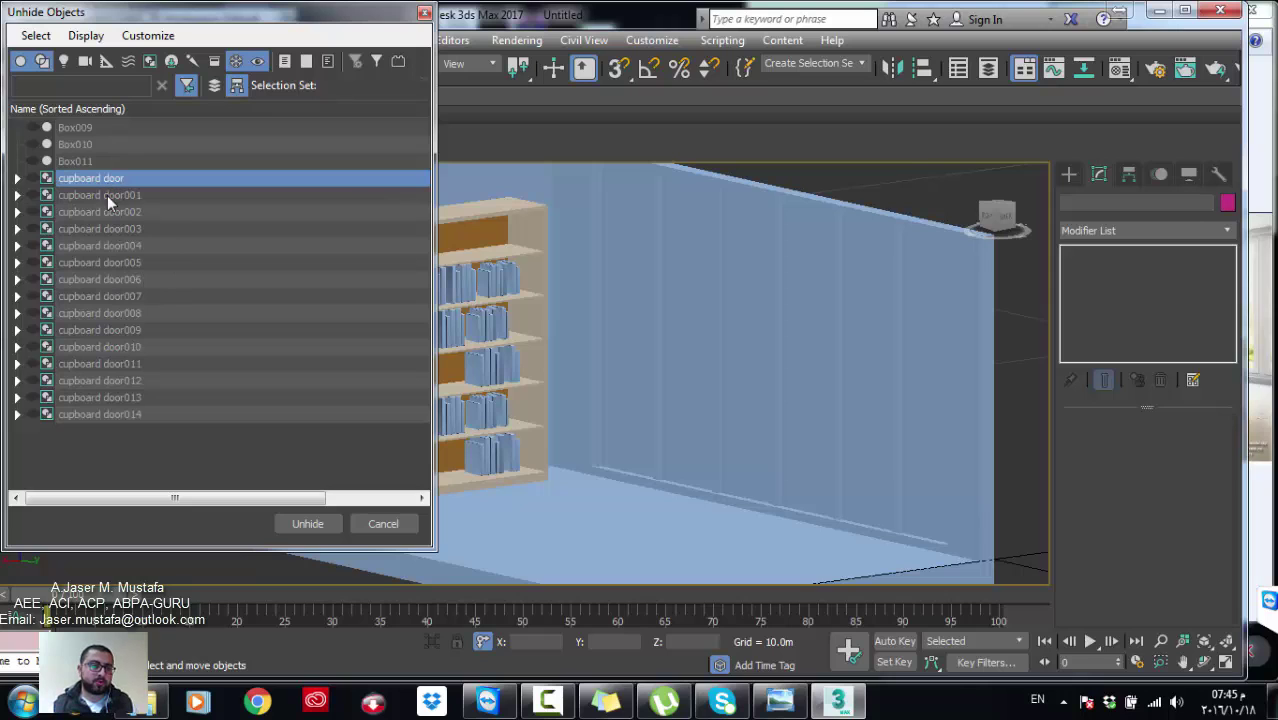
shift+click(156, 418)
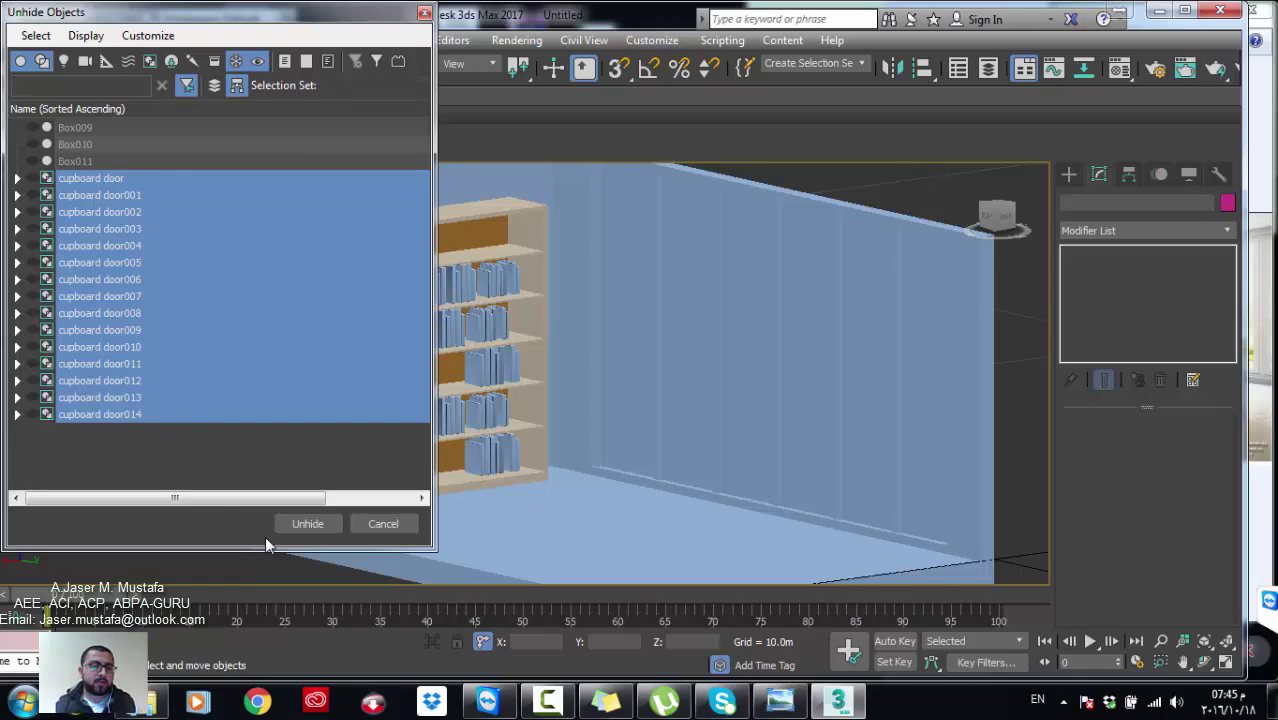
click(293, 528)
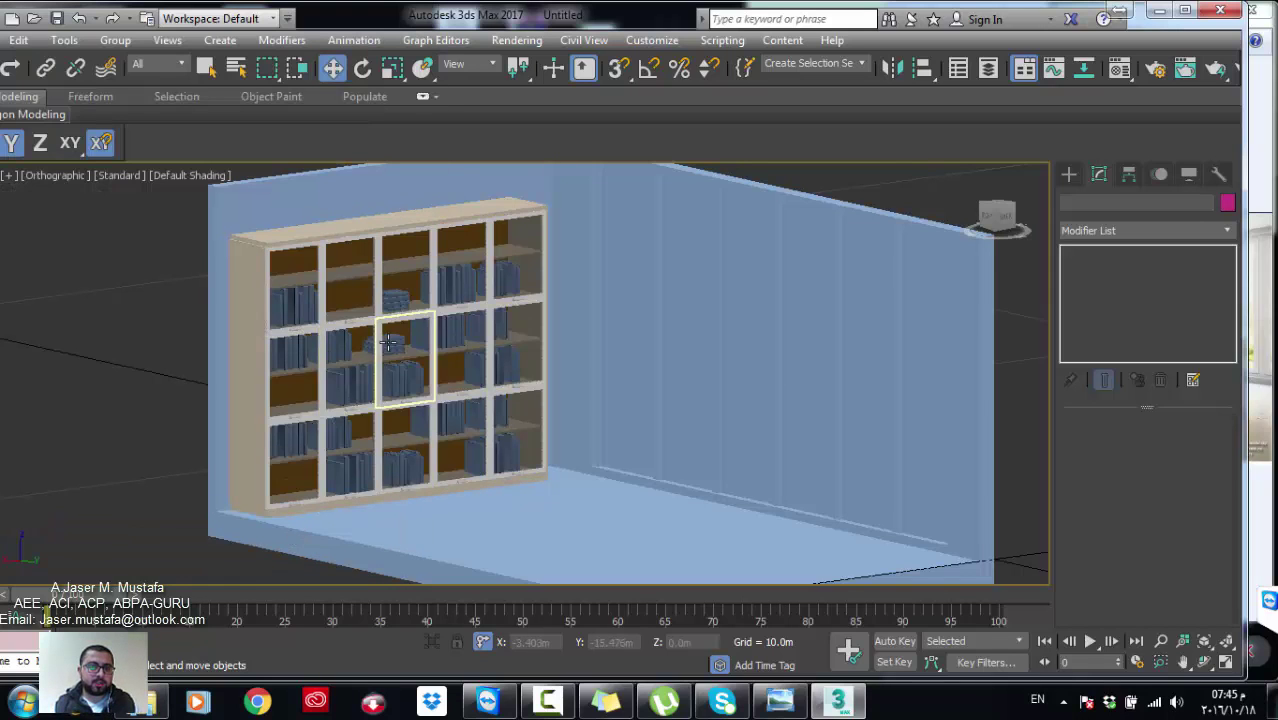
Step: Switch the viewport to perspective and orbit to view the room from a new angle
middle_drag(406, 428, 359, 376)
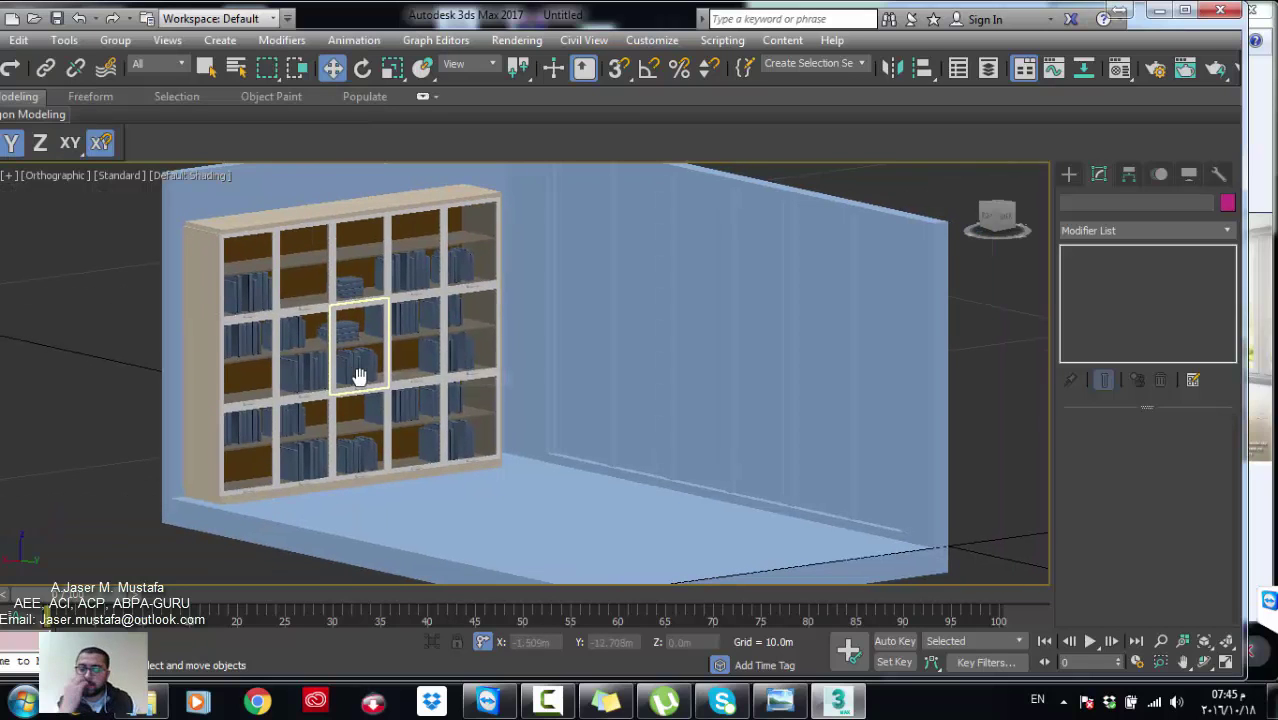
scroll(359, 376, up, 3)
scroll(359, 376, down, 1)
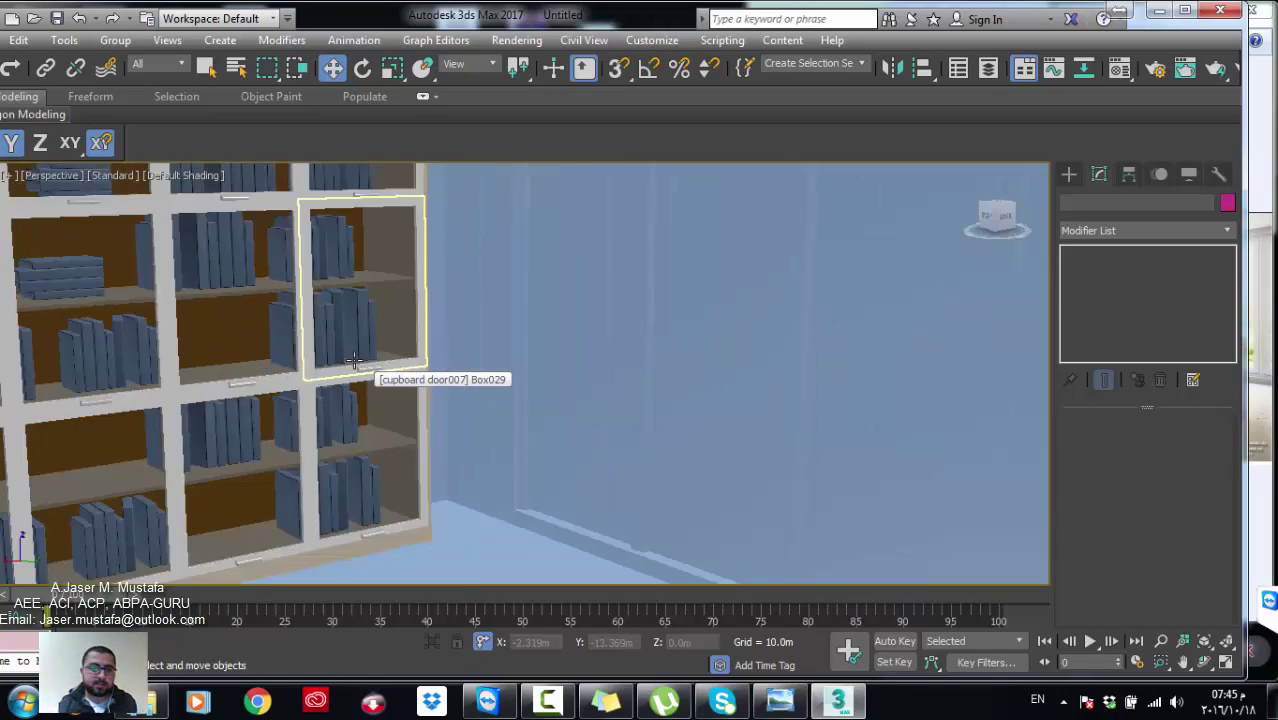
key(p)
scroll(355, 390, up, 2)
alt+middle_drag(350, 396, 454, 490)
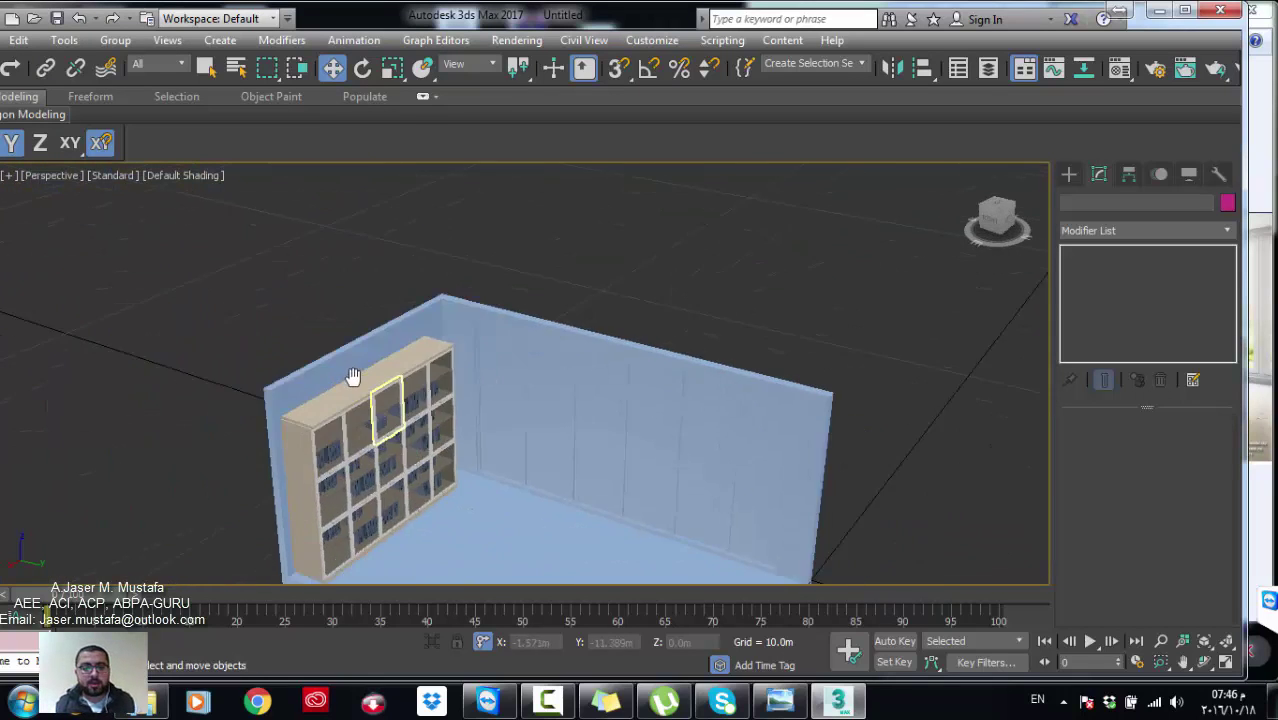
middle_drag(471, 394, 396, 324)
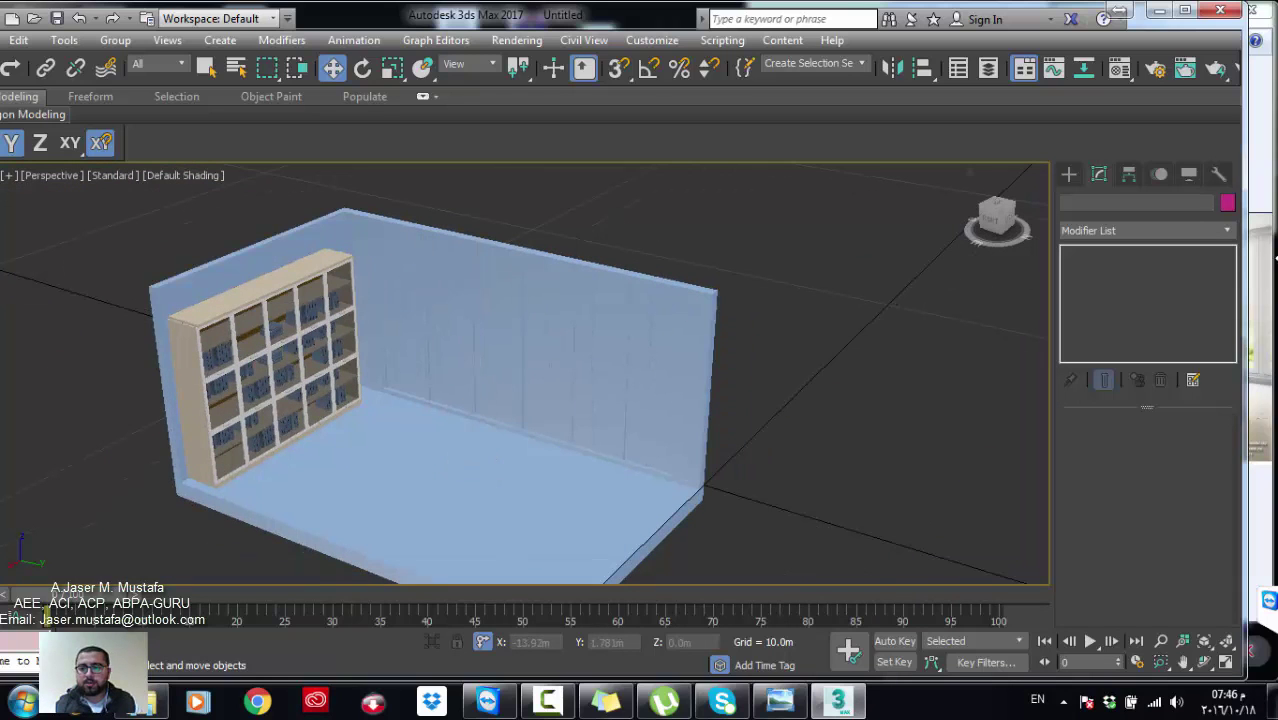
click(1263, 276)
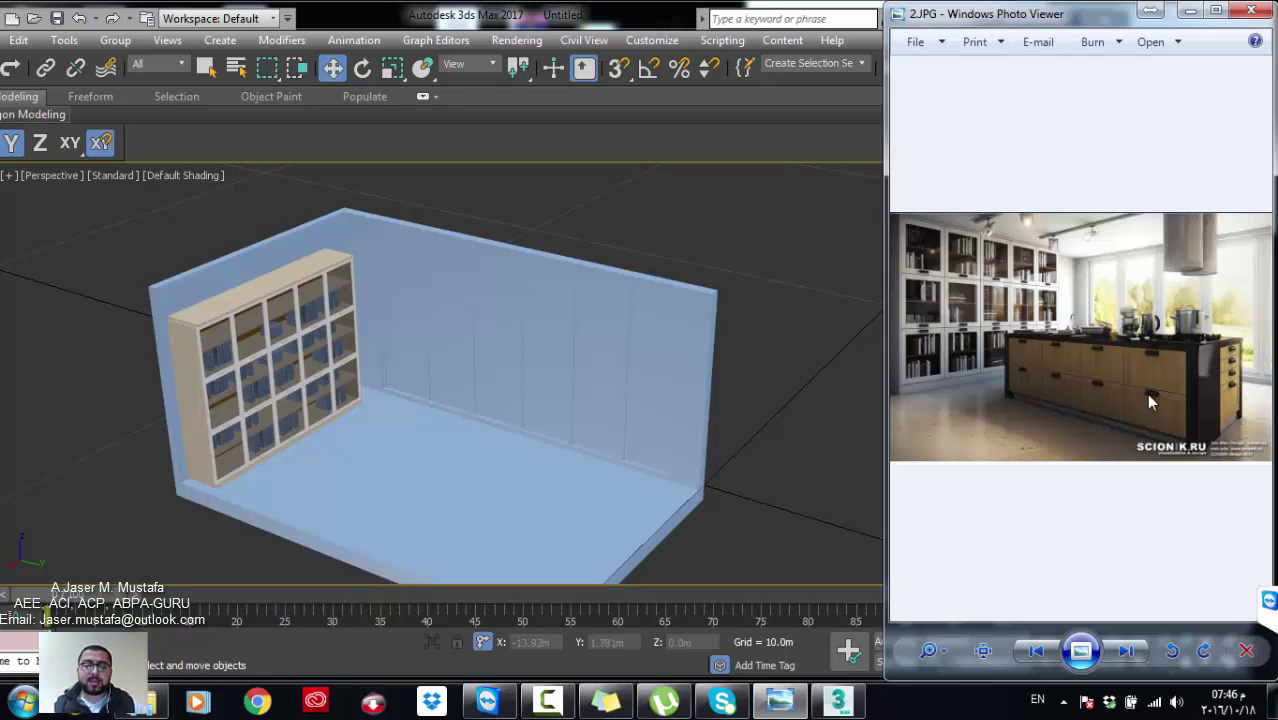
click(740, 329)
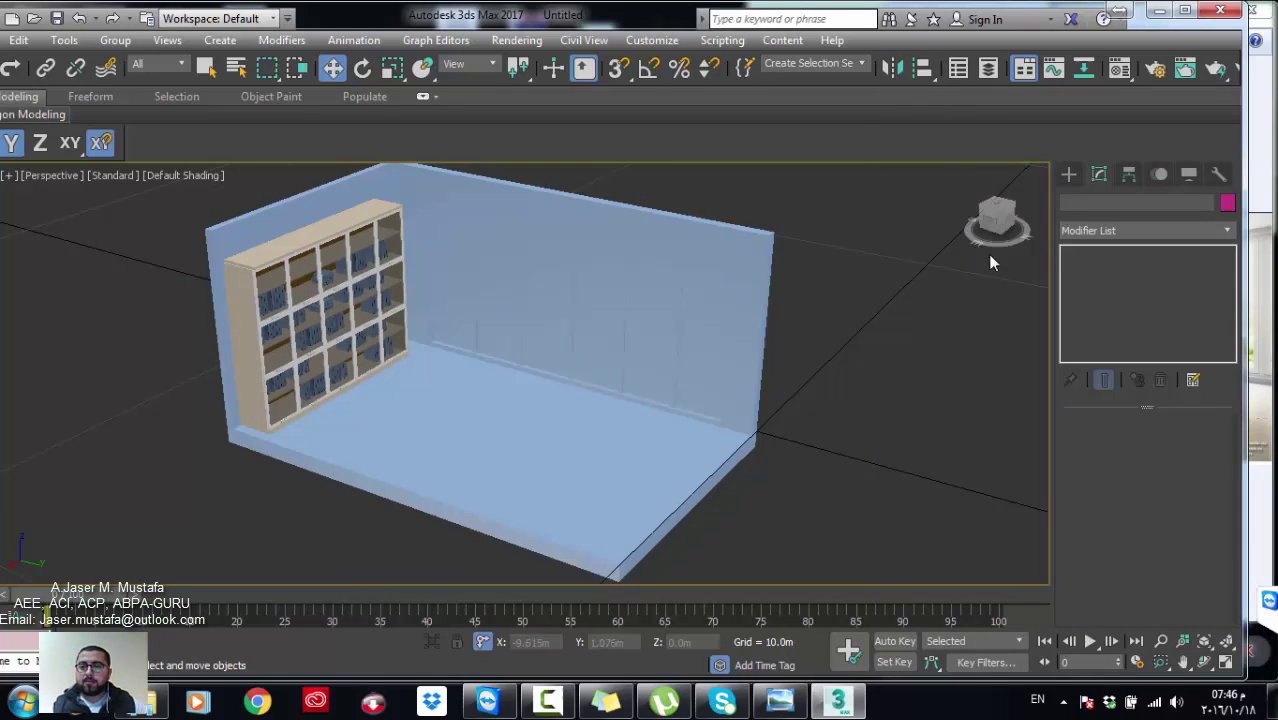
Step: Draw a Standard Primitives box on the floor with AutoGrid turned off
click(1068, 175)
click(1083, 228)
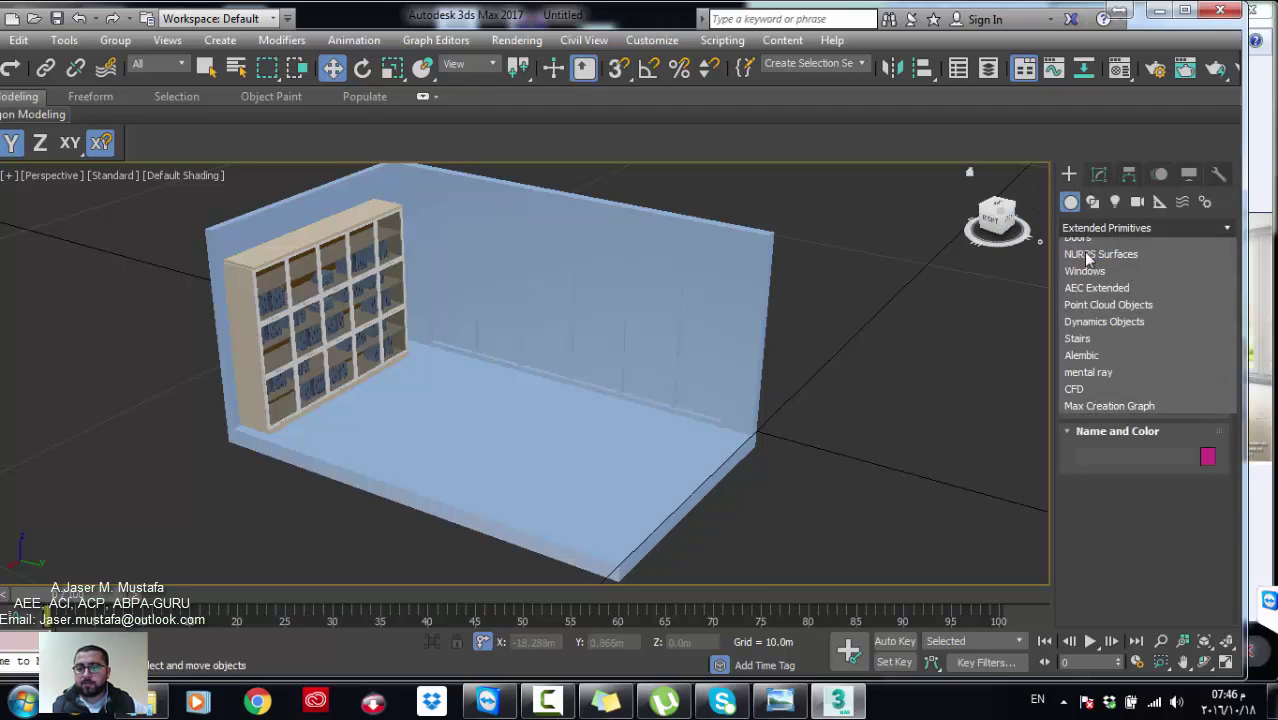
click(1100, 249)
click(1103, 288)
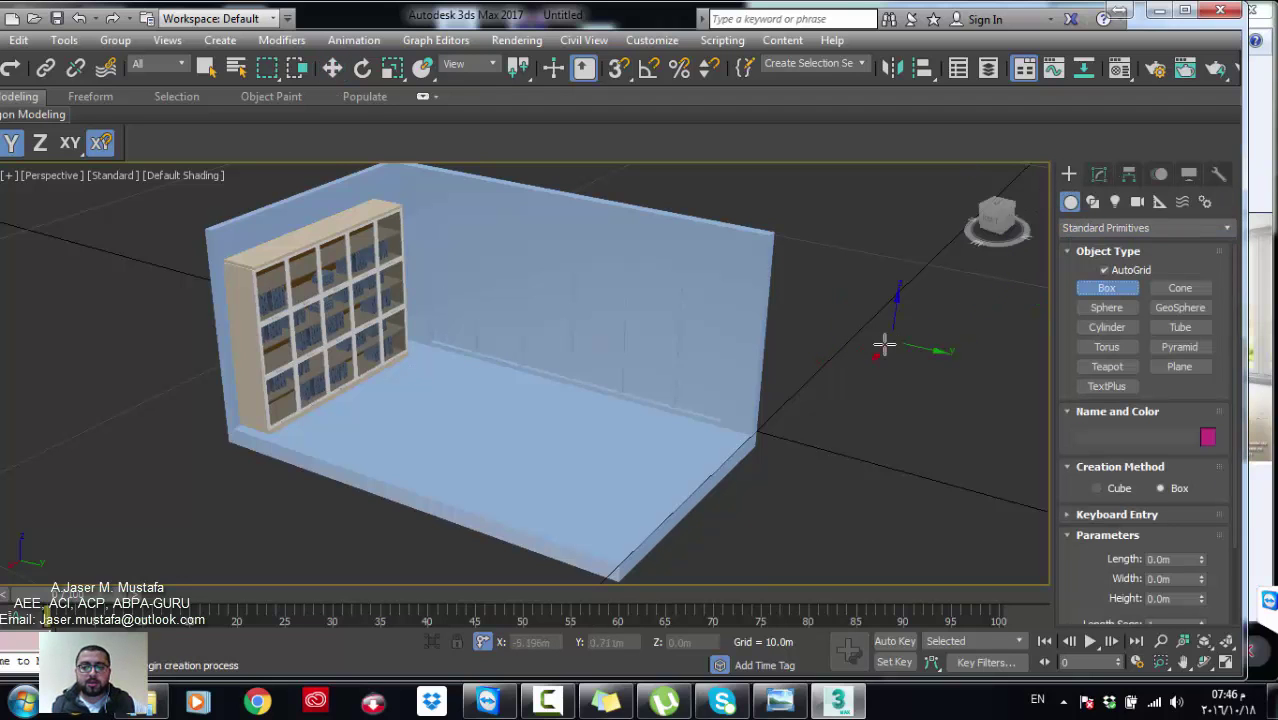
click(1104, 270)
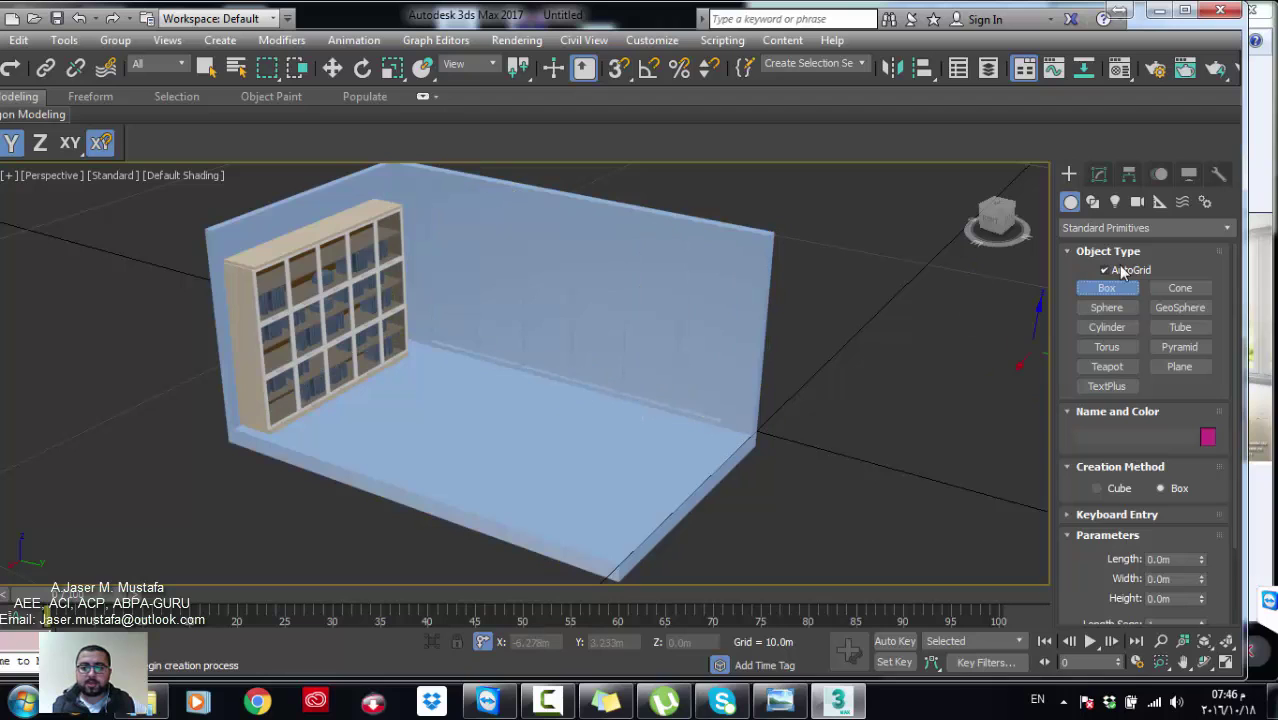
click(447, 400)
drag(447, 400, 572, 487)
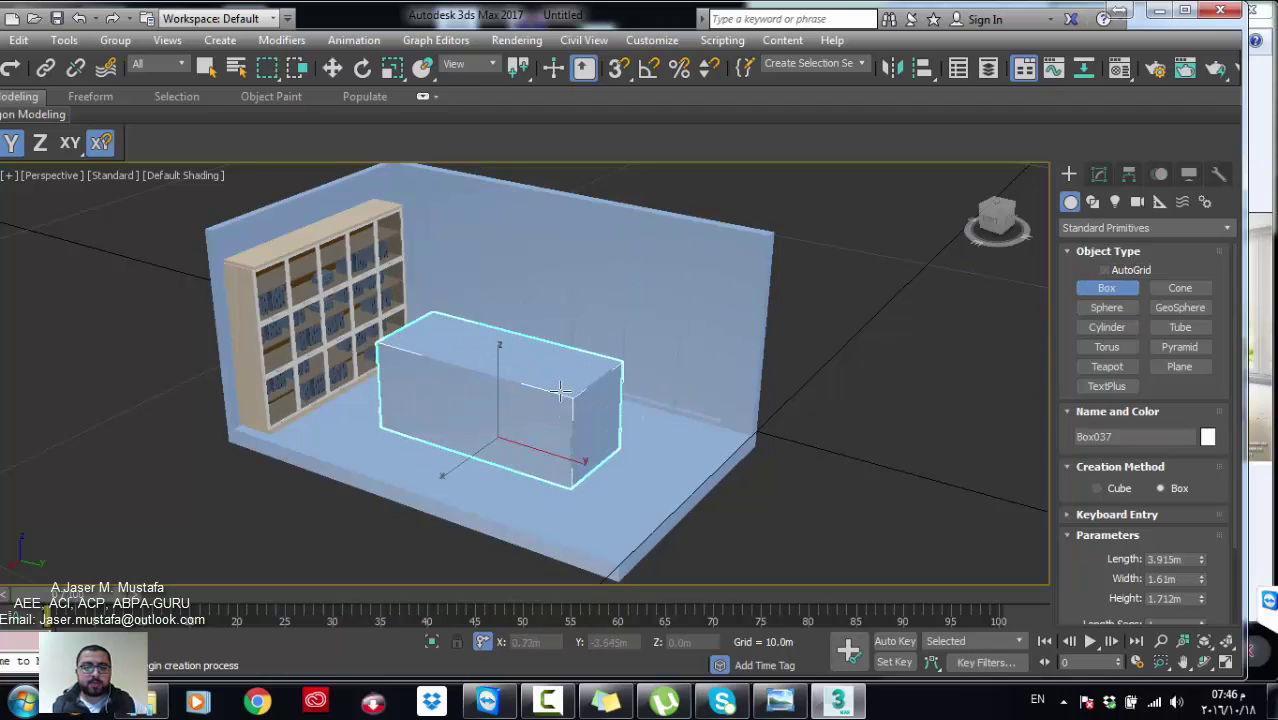
click(575, 380)
Step: Set the box to Length 4, Width 1.5 and Height 1 in the Modify panel
click(1100, 175)
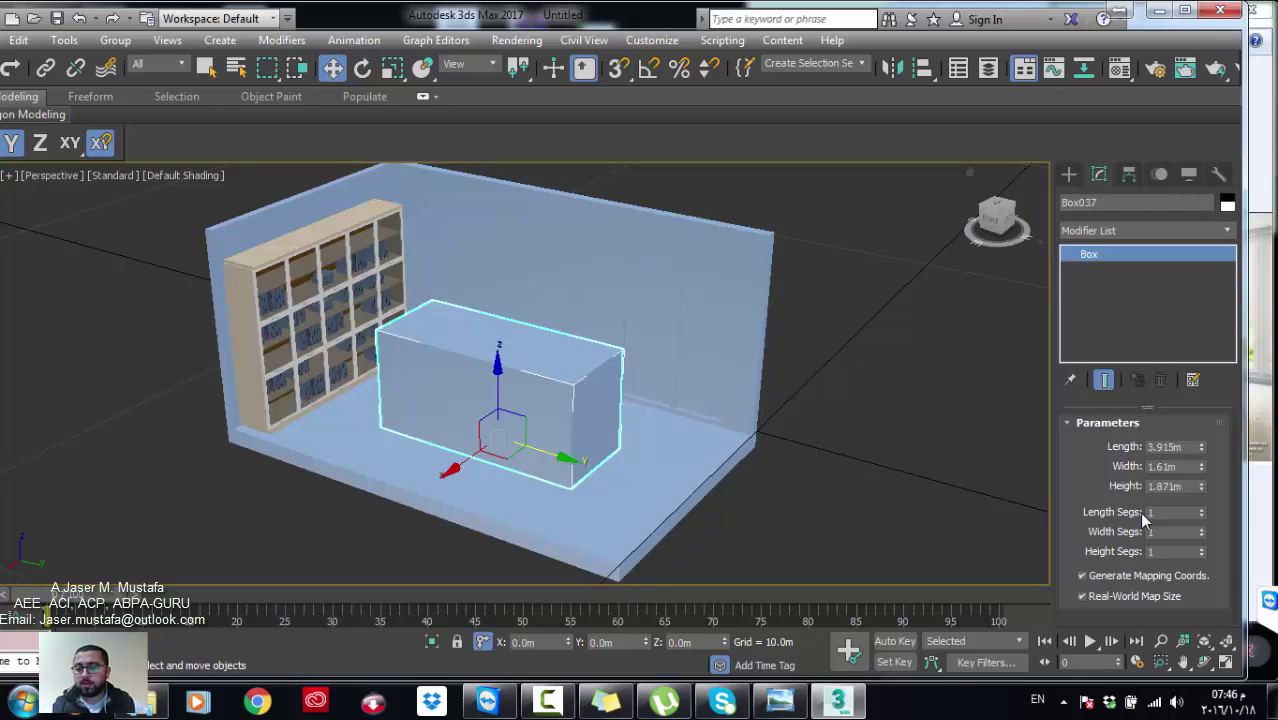
double_click(1177, 447)
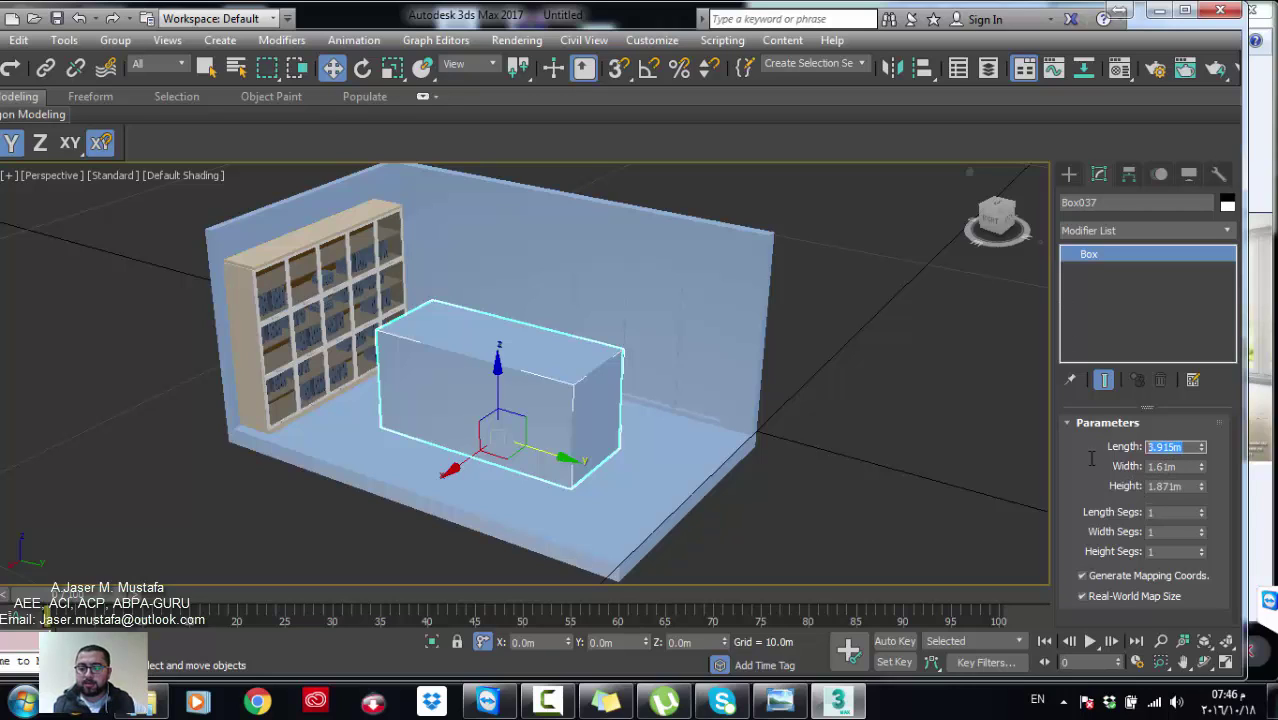
text(4)
key(Return)
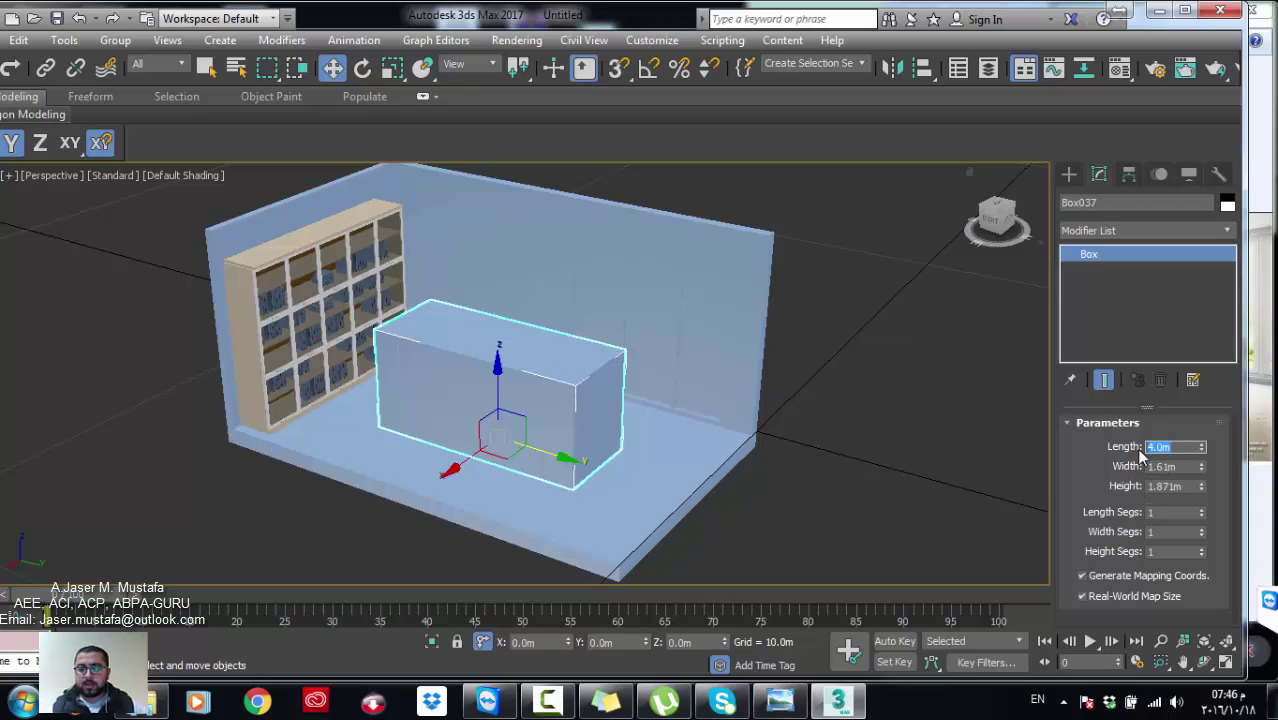
double_click(1170, 467)
text(1.5)
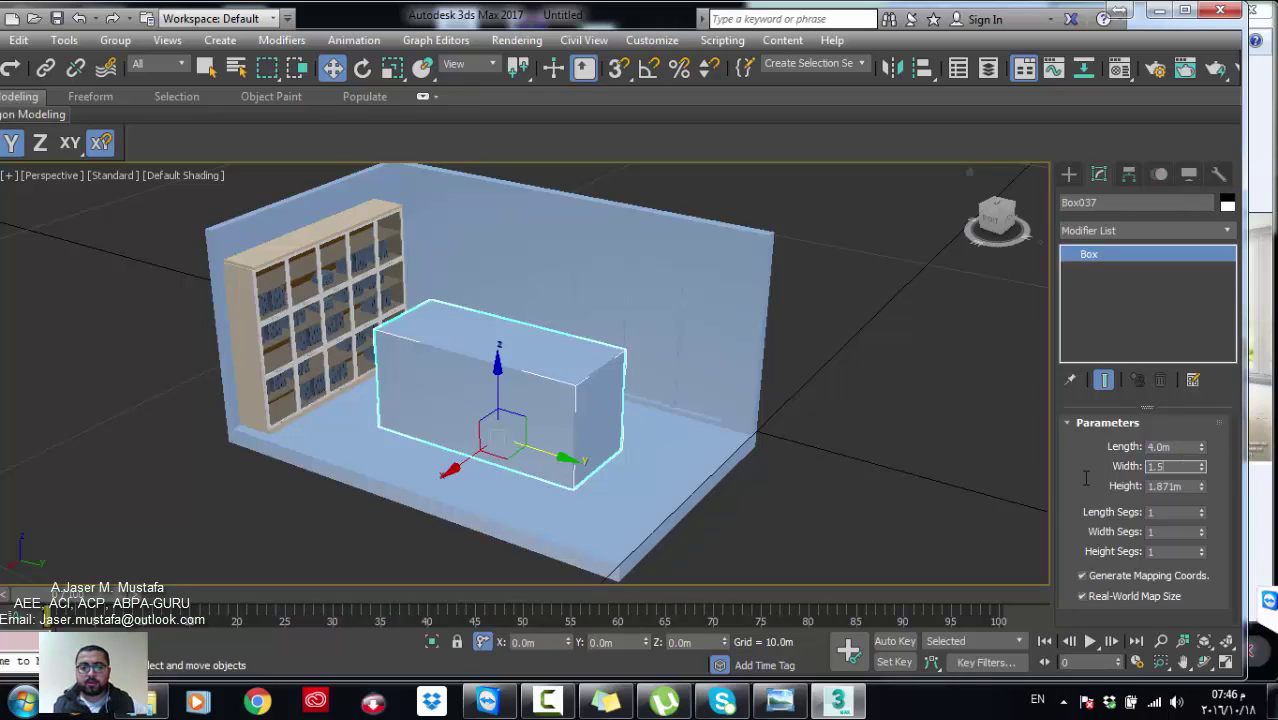
key(Return)
double_click(1165, 486)
text(1)
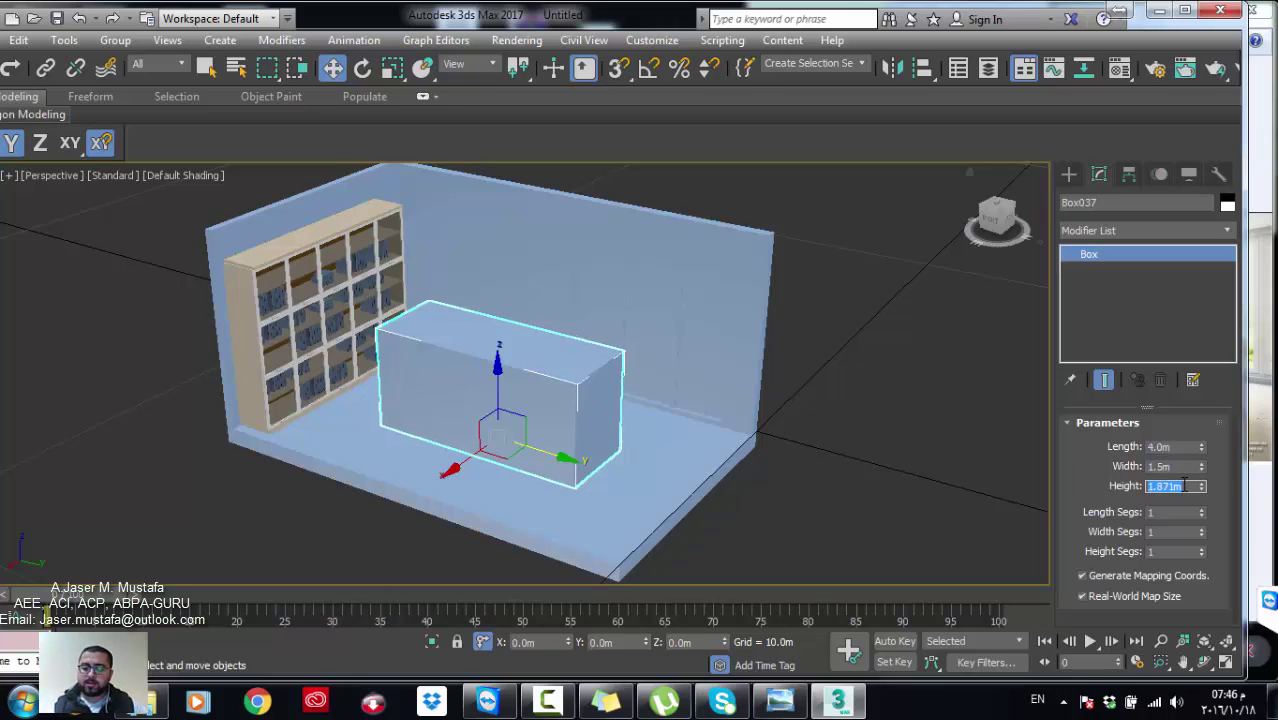
key(Return)
middle_drag(805, 440, 803, 442)
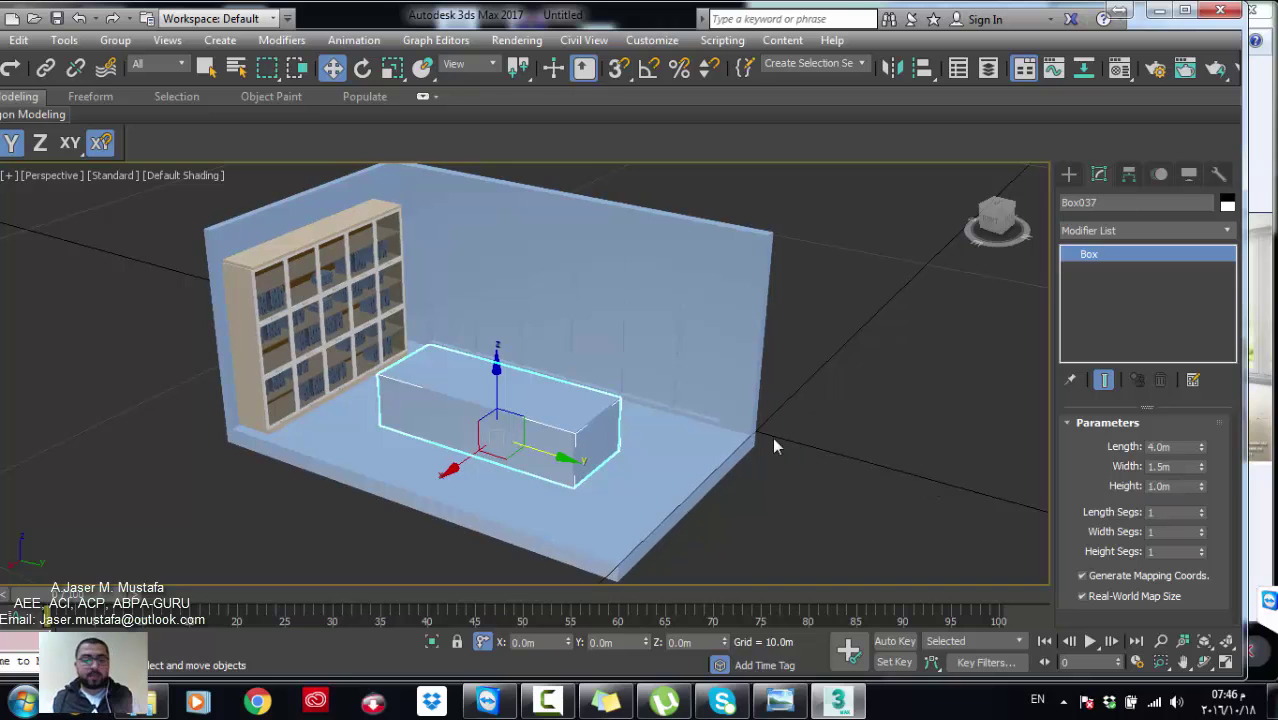
scroll(570, 417, up, 2)
scroll(568, 418, up, 2)
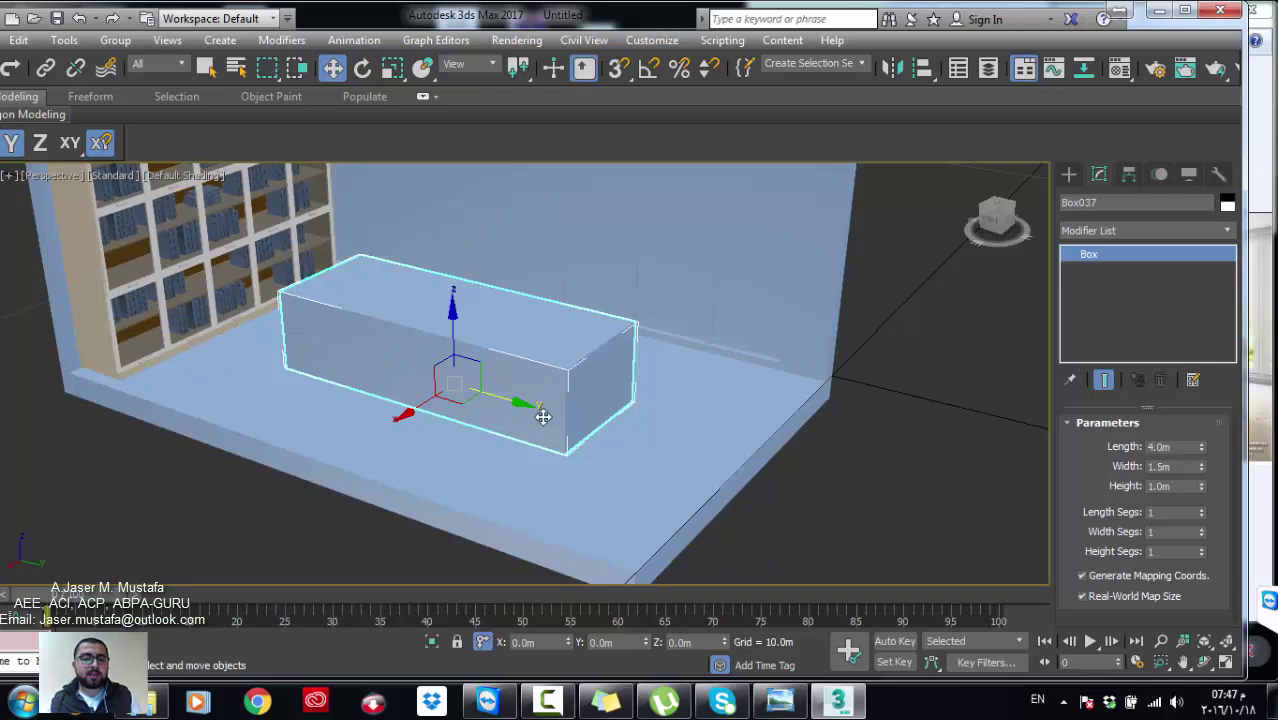
click(780, 700)
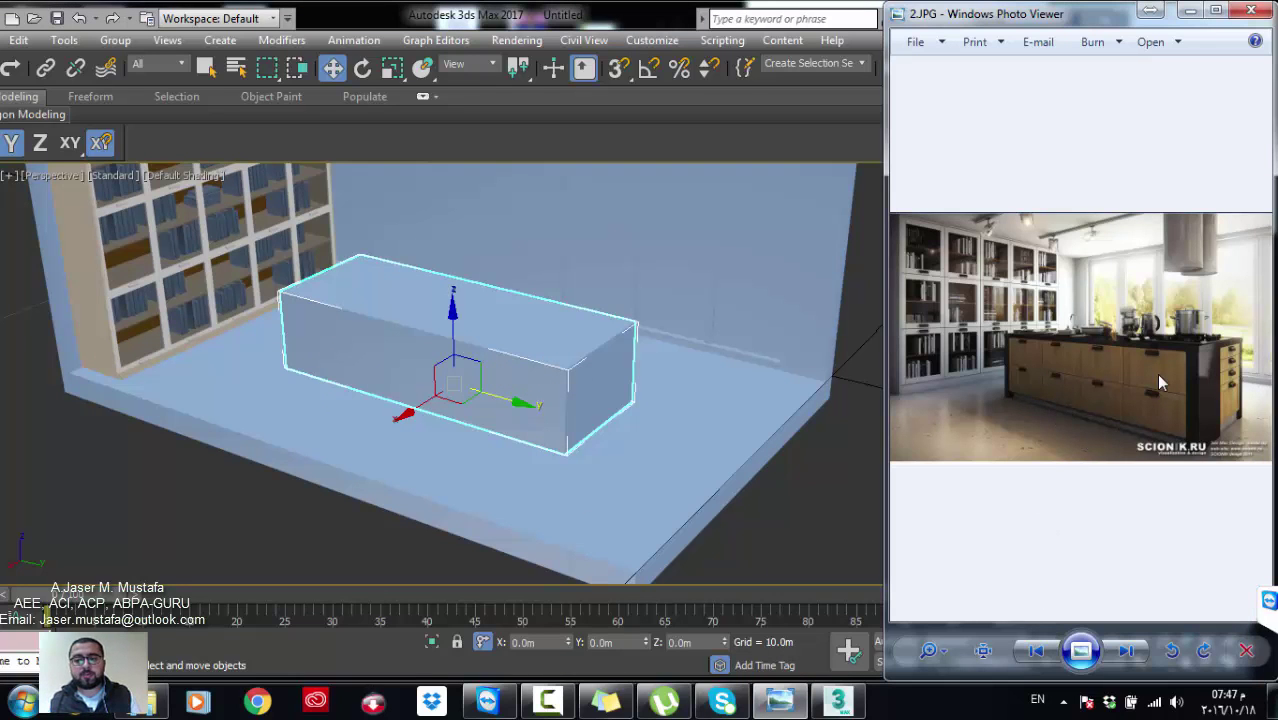
Step: Restore the 2.JPG kitchen photo and zoom into the island's wooden drawer fronts
click(1193, 14)
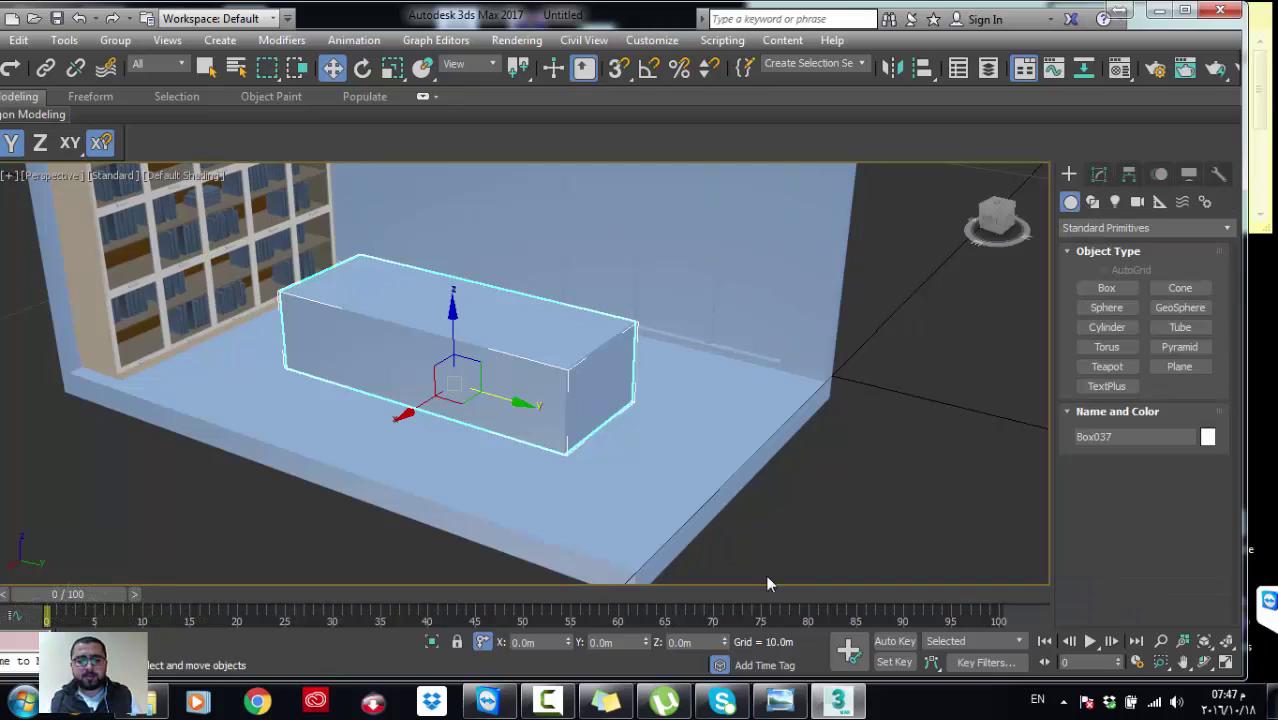
click(790, 700)
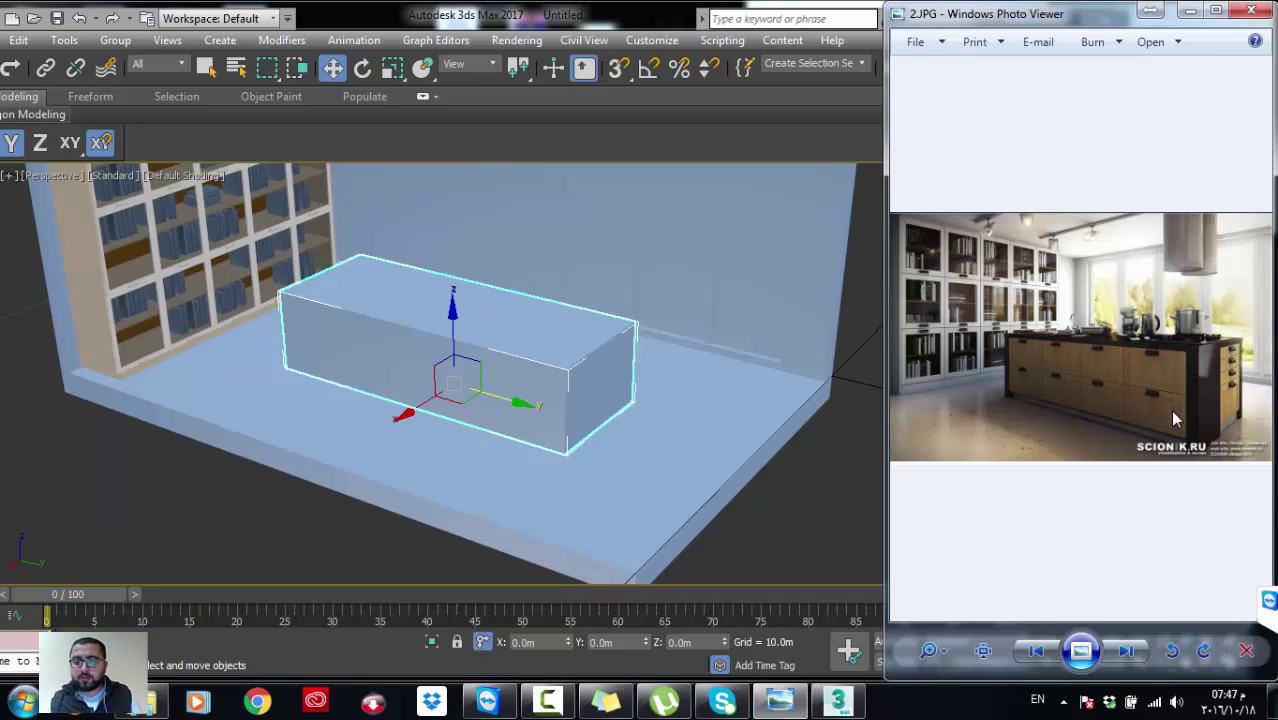
scroll(1175, 420, up, 3)
scroll(1172, 395, up, 2)
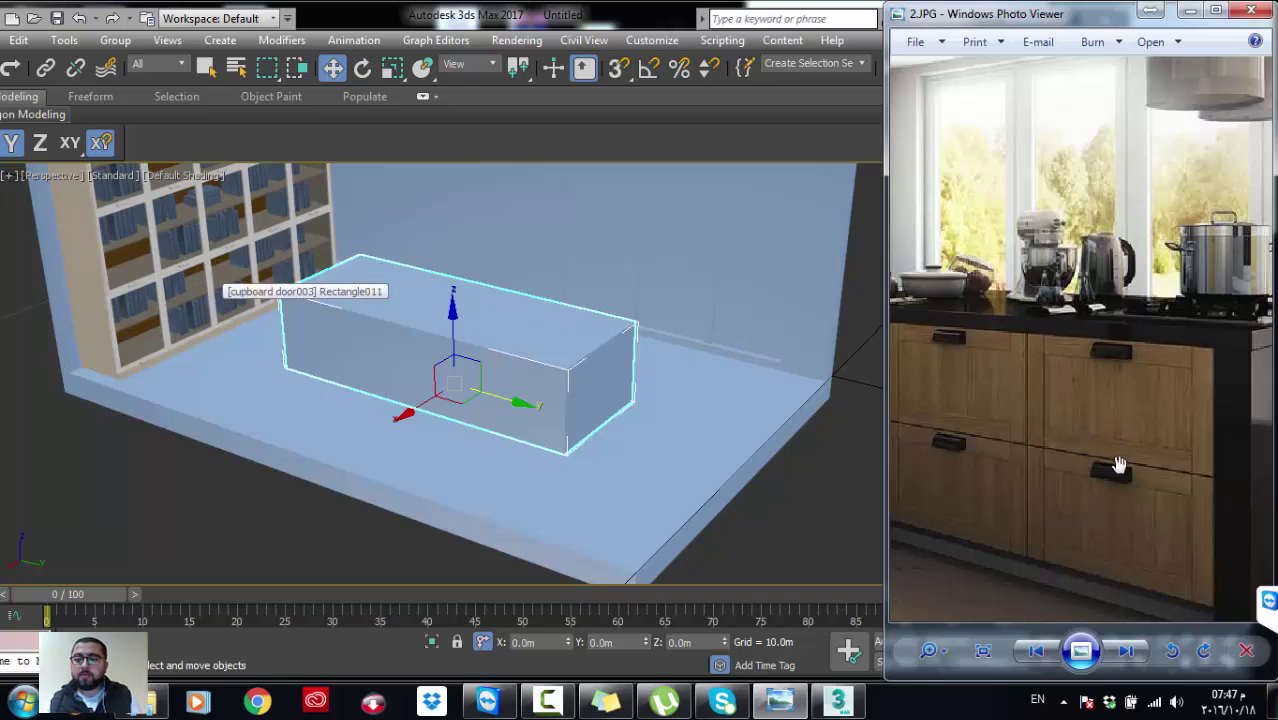
Step: Clone the cupboard door as an independent Copy named cupboard door015
click(212, 311)
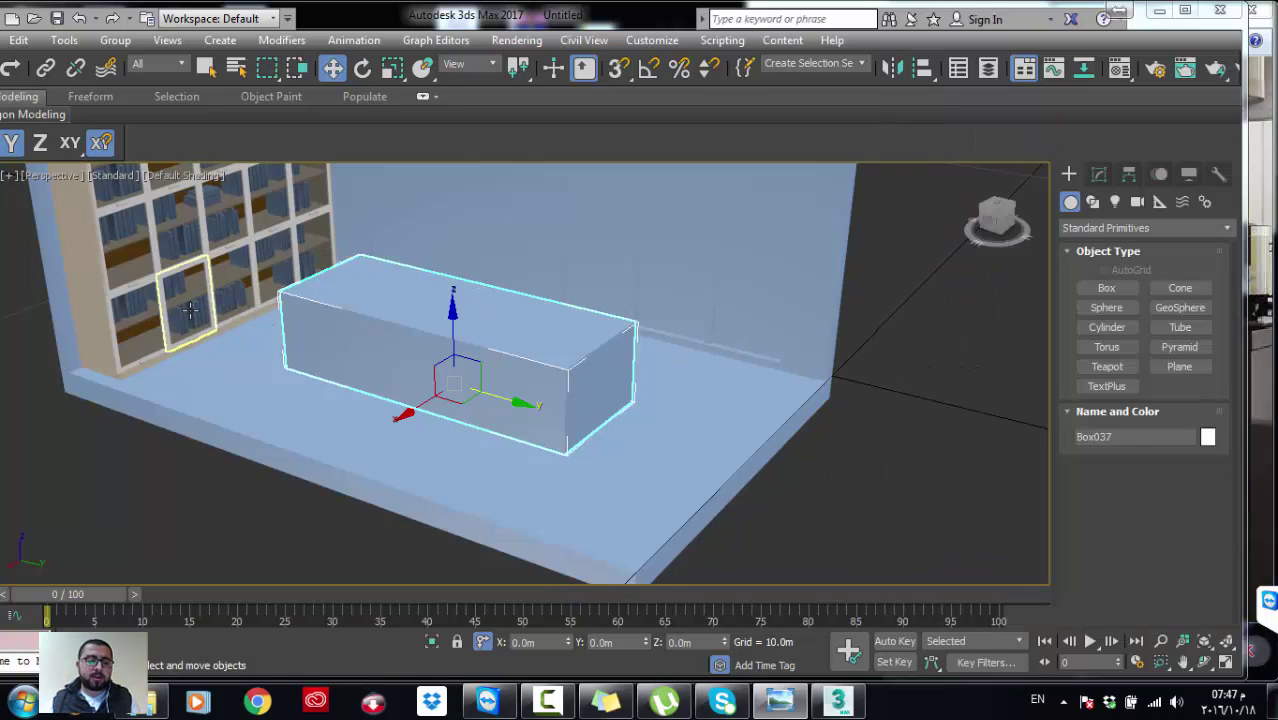
shift+drag(240, 327, 350, 362)
click(580, 432)
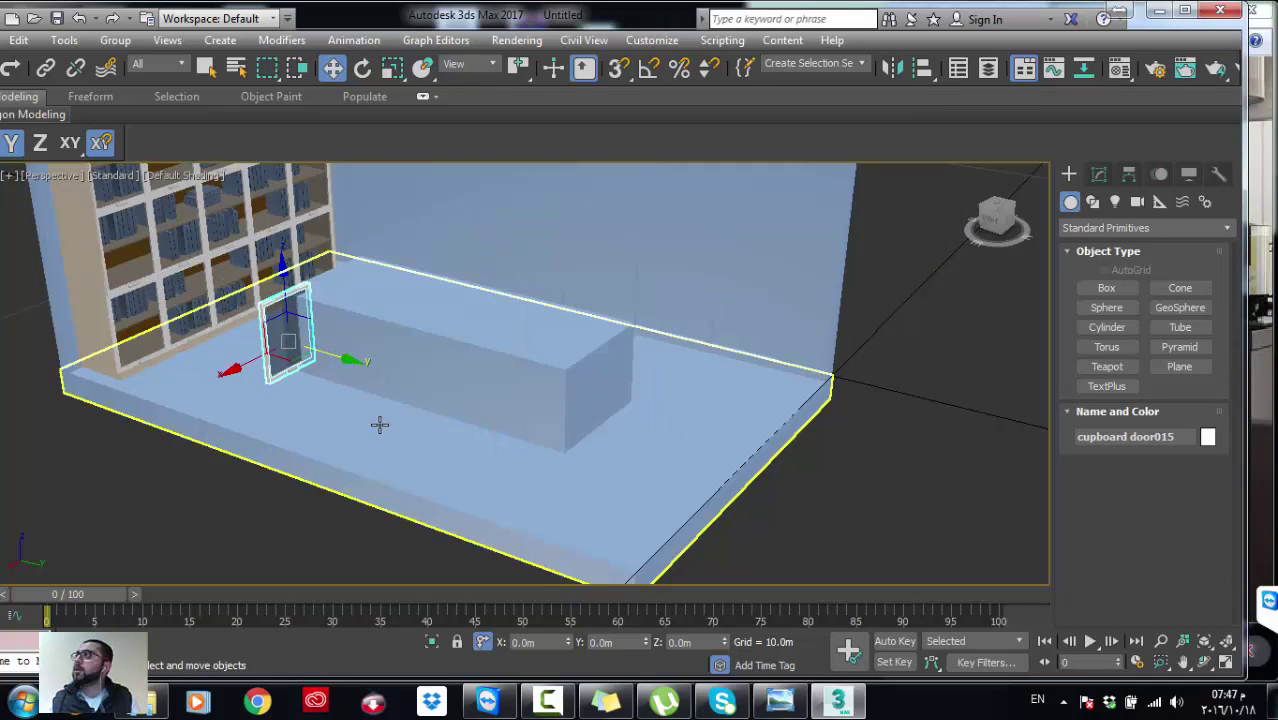
key(ctrl+z)
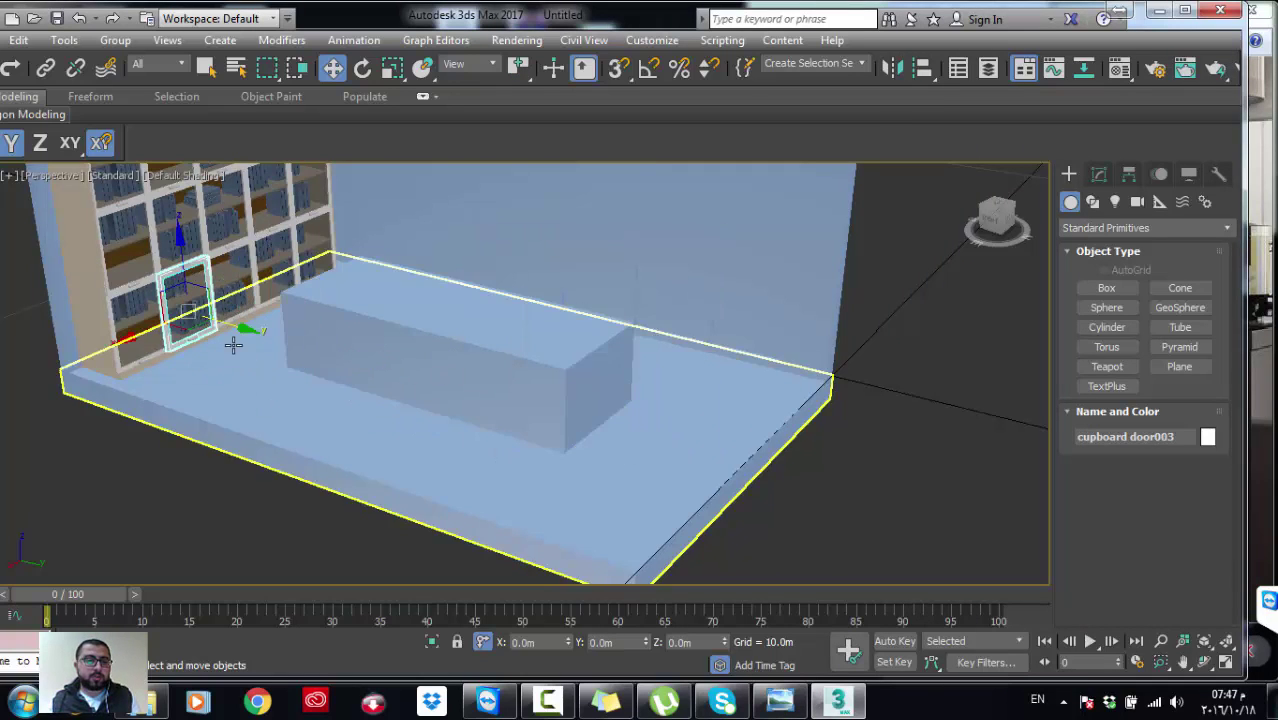
shift+drag(213, 322, 320, 380)
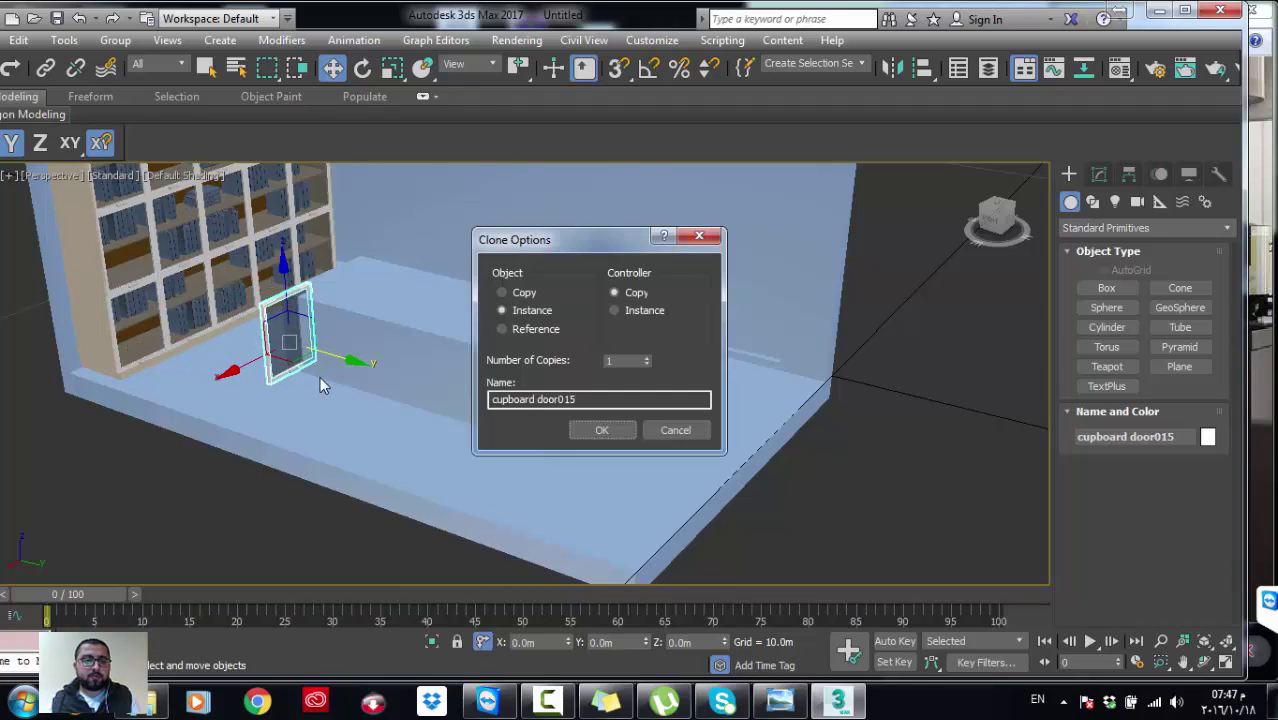
click(522, 293)
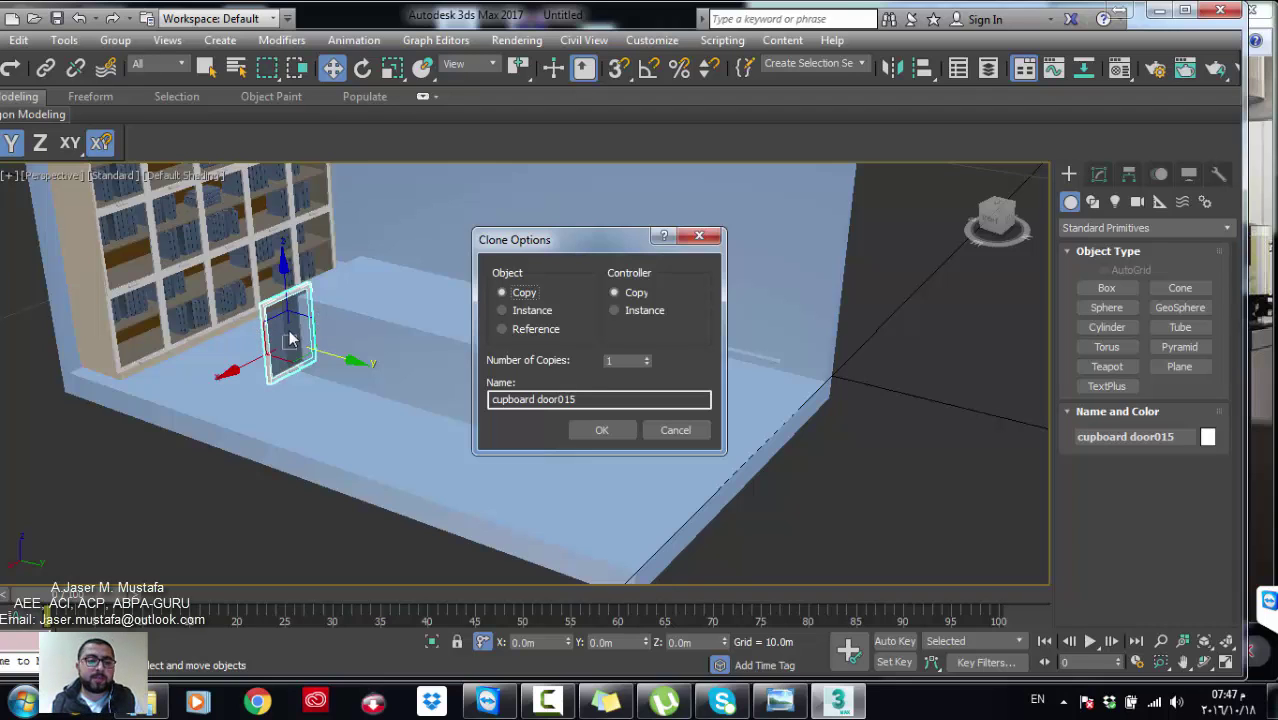
click(601, 430)
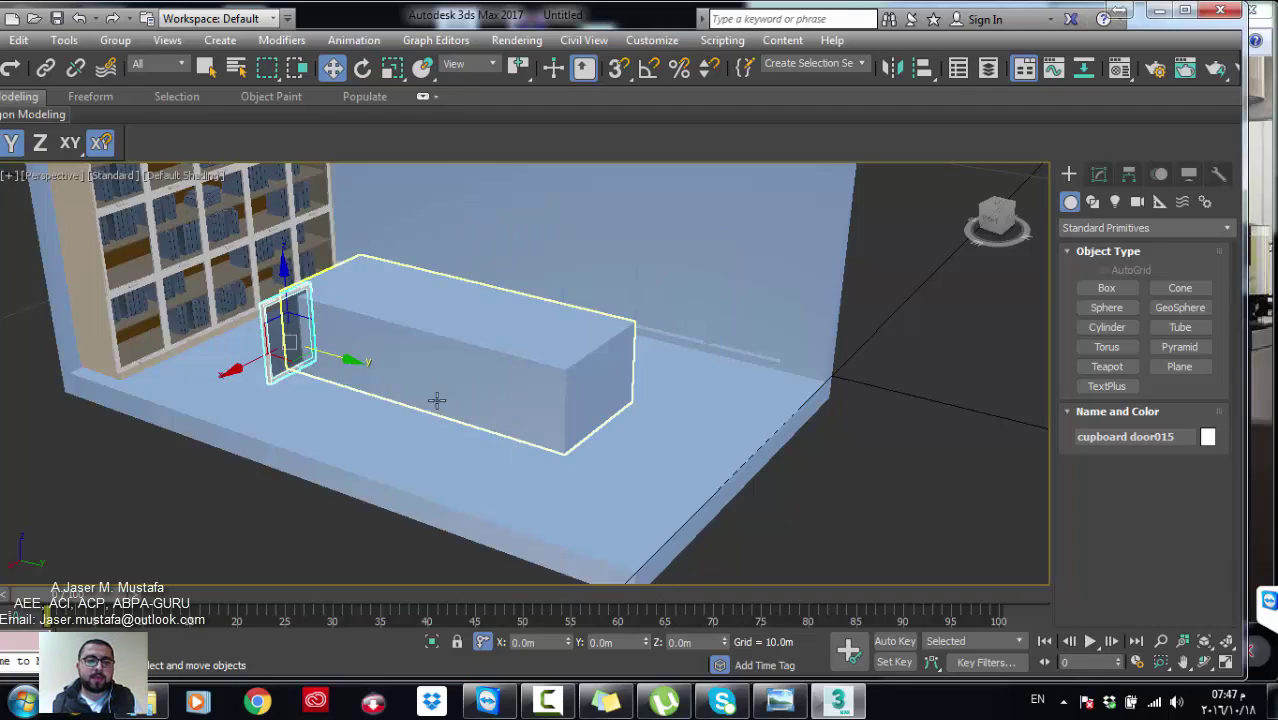
Step: Isolate the copied door and orbit the view to face it
scroll(295, 344, up, 2)
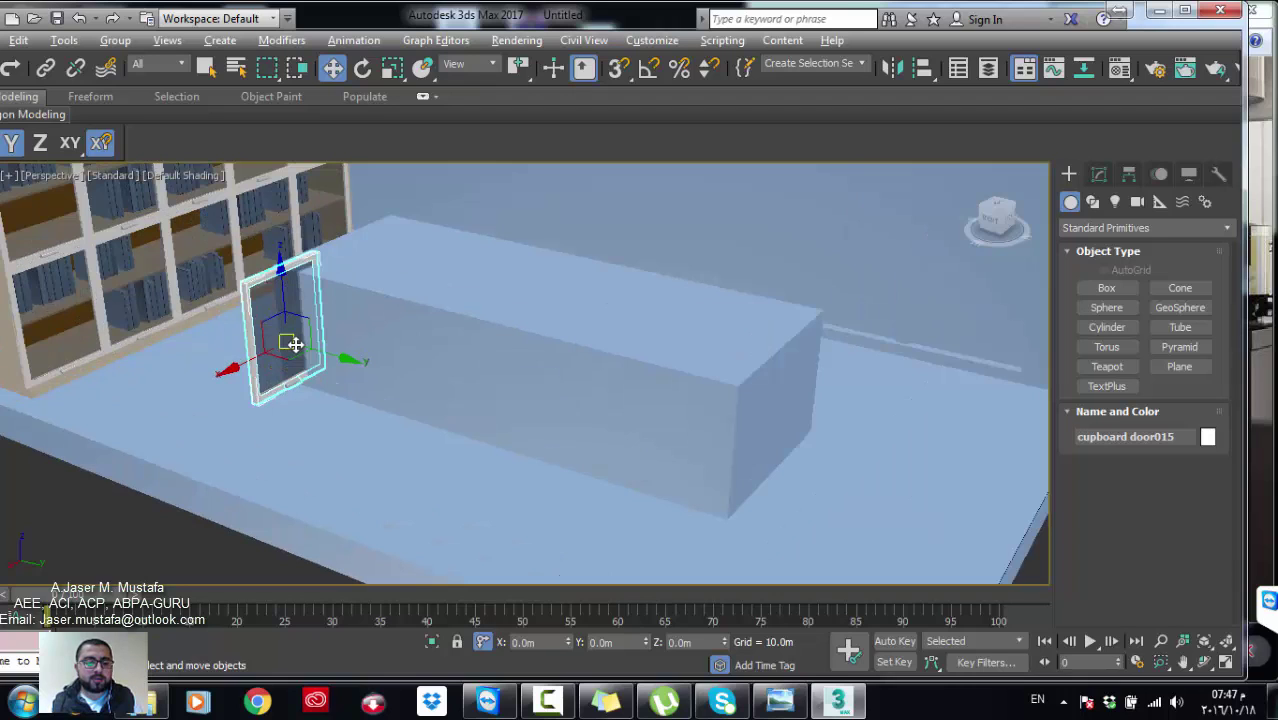
key(alt+q)
mouse_move(476, 362)
alt+middle_down()
mouse_move(451, 331)
mouse_move(392, 340)
mouse_move(490, 332)
alt+middle_up()
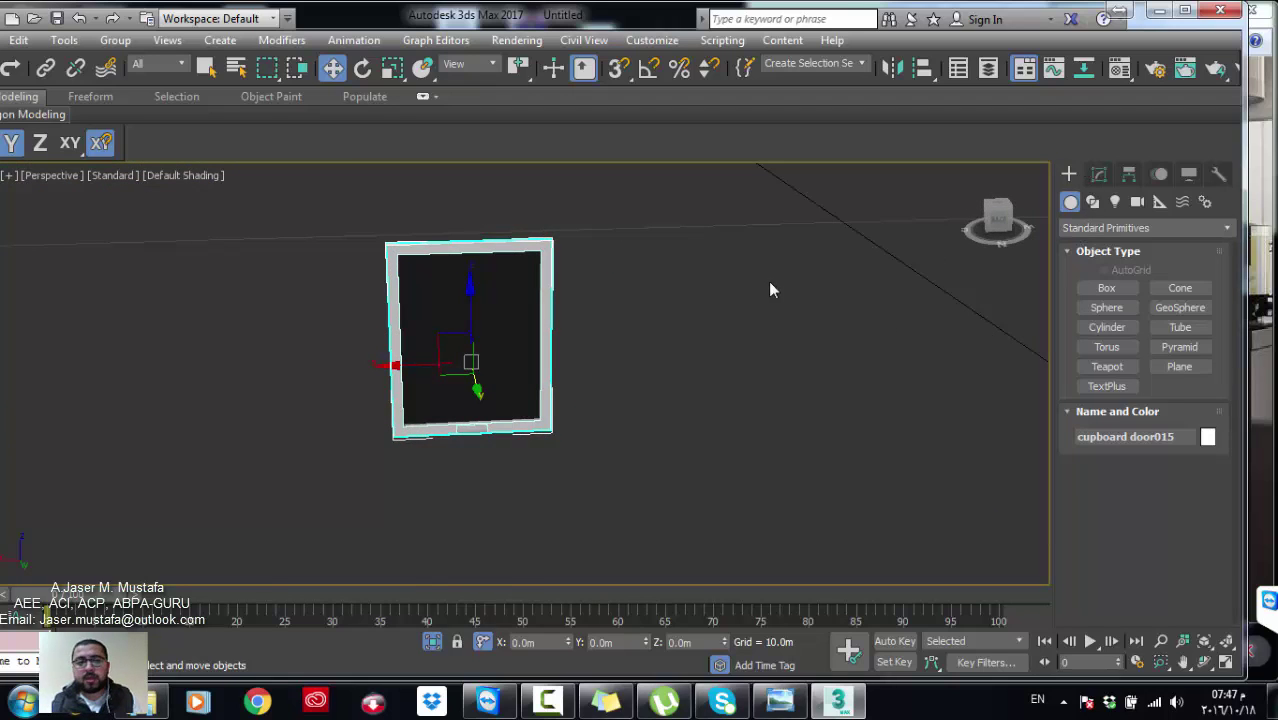
Step: Open the door group and assign the beige 01 - Default material to the inner panel
click(115, 40)
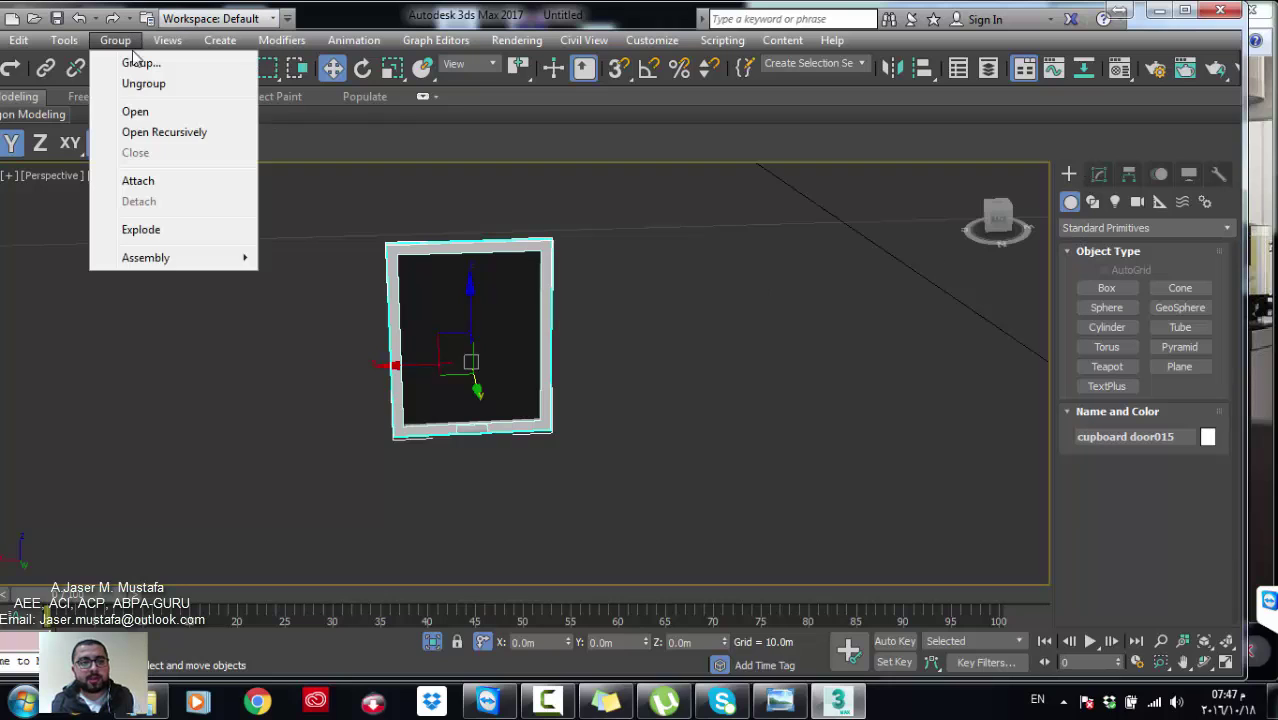
click(136, 112)
click(499, 356)
key(m)
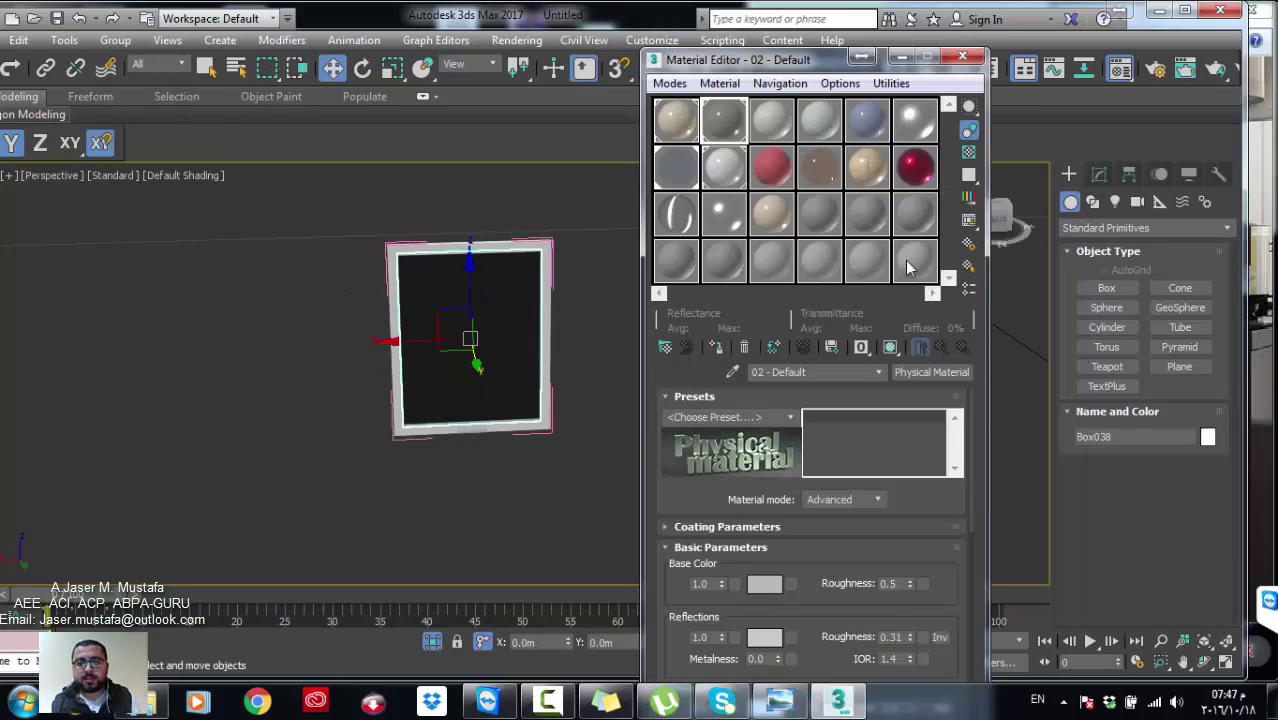
click(674, 122)
click(714, 347)
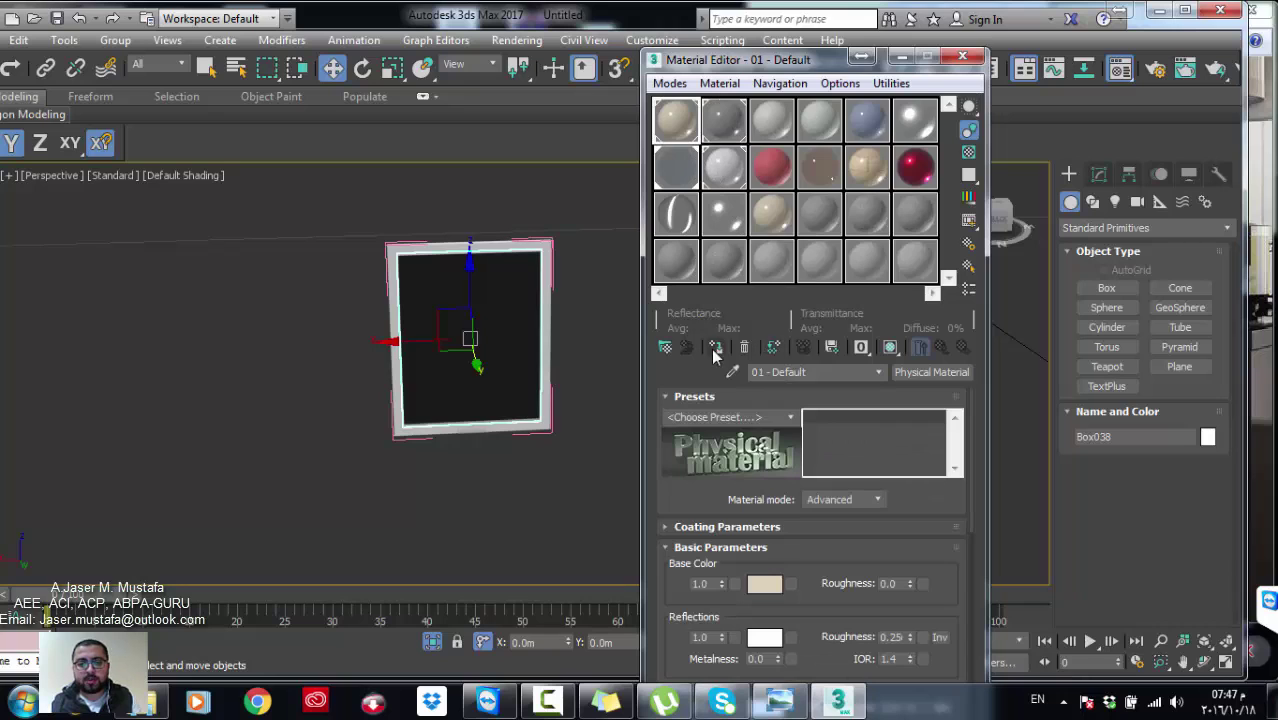
click(962, 56)
Step: Select the door's outer frame and bring up the kitchen reference photo
scroll(576, 334, up, 2)
scroll(570, 262, up, 2)
click(565, 314)
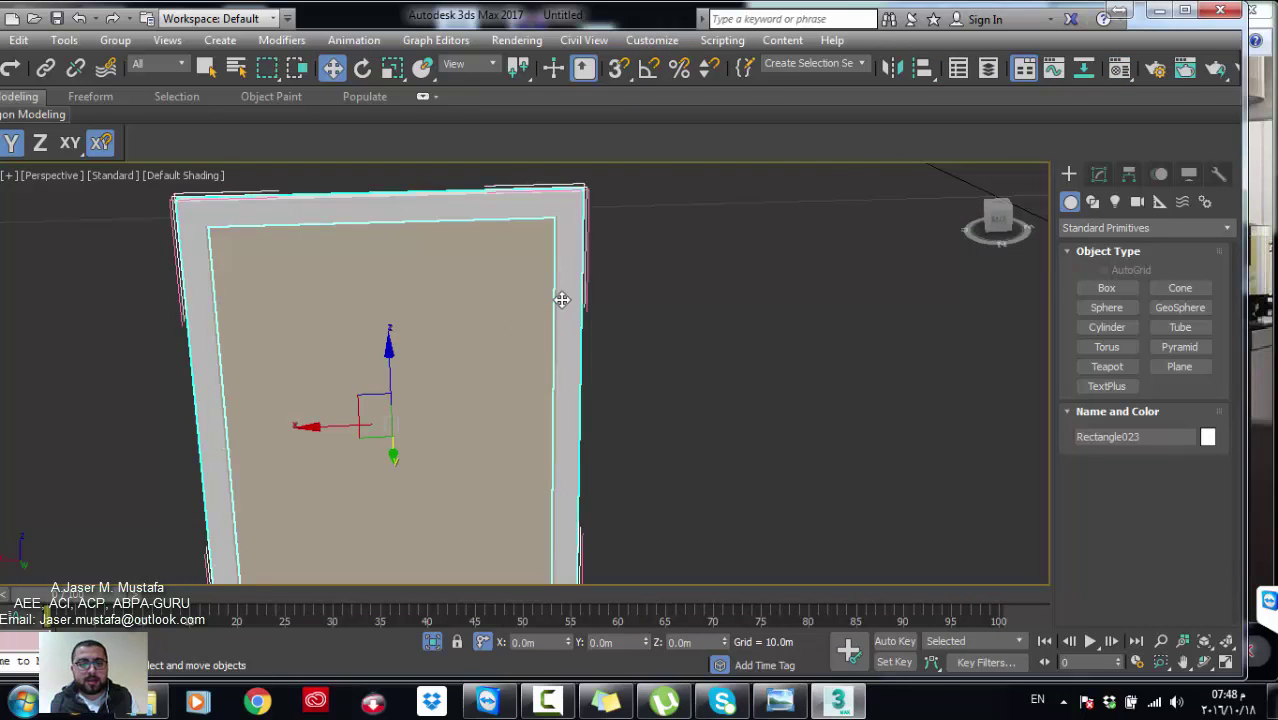
scroll(555, 330, down, 3)
scroll(570, 345, down, 1)
click(781, 701)
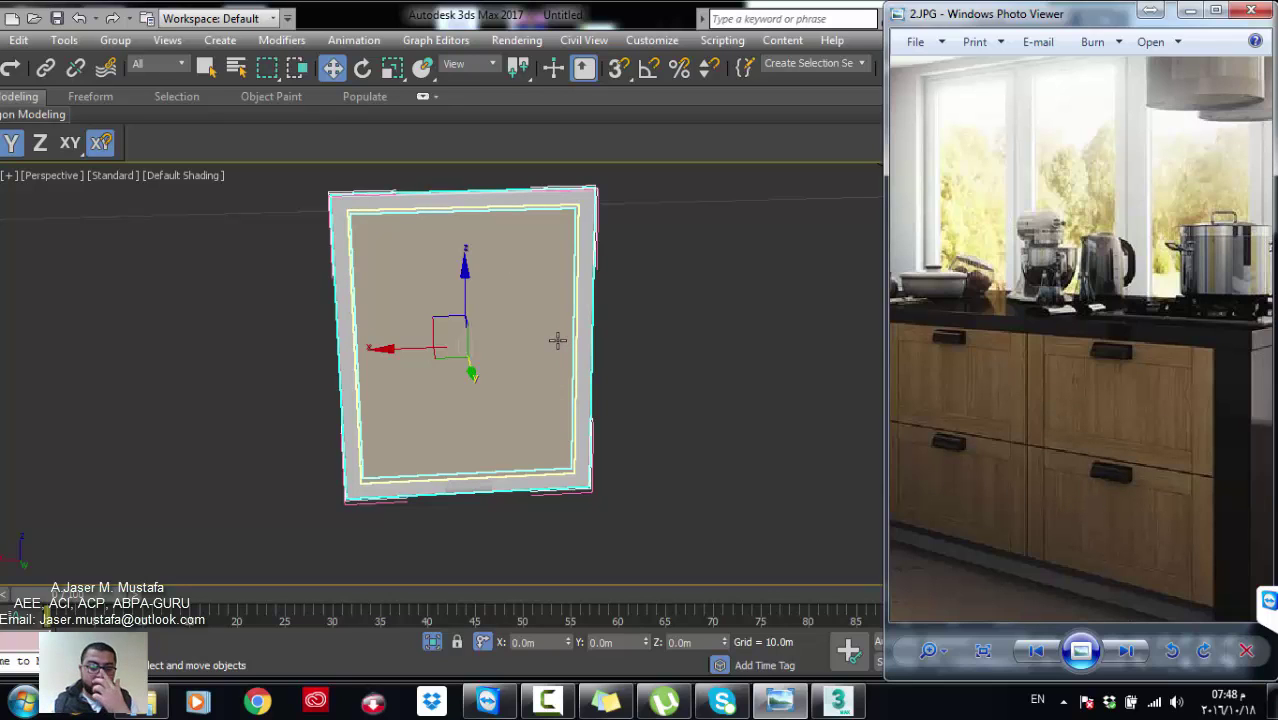
Step: Set the inner panel's Length to 0.4m
click(566, 311)
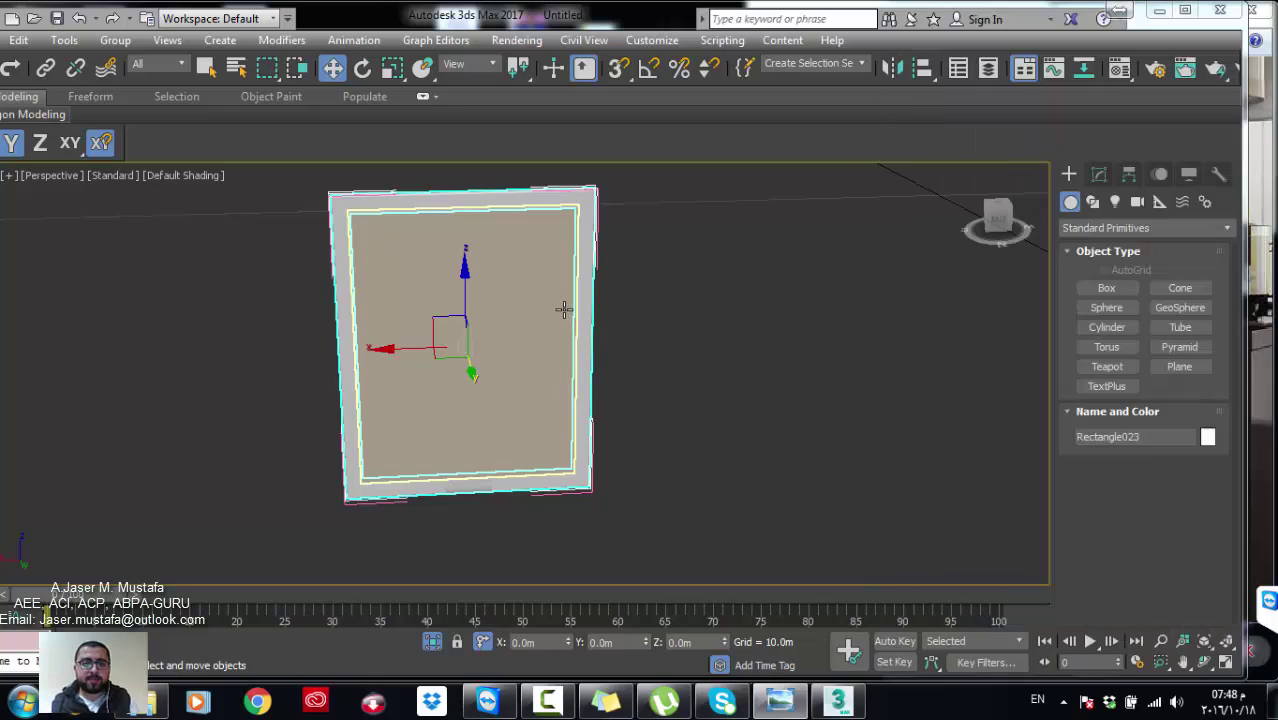
click(1098, 175)
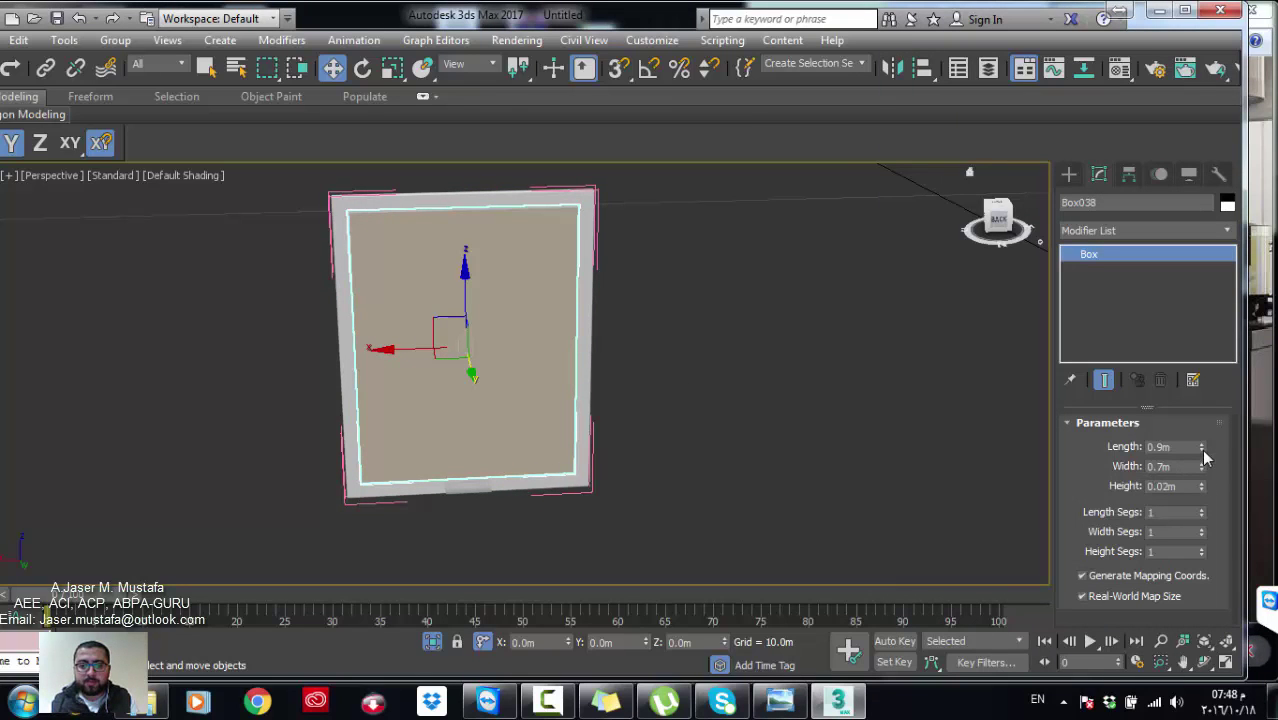
mouse_move(1201, 447)
mouse_down()
mouse_move(1191, 430)
mouse_move(1191, 444)
mouse_up()
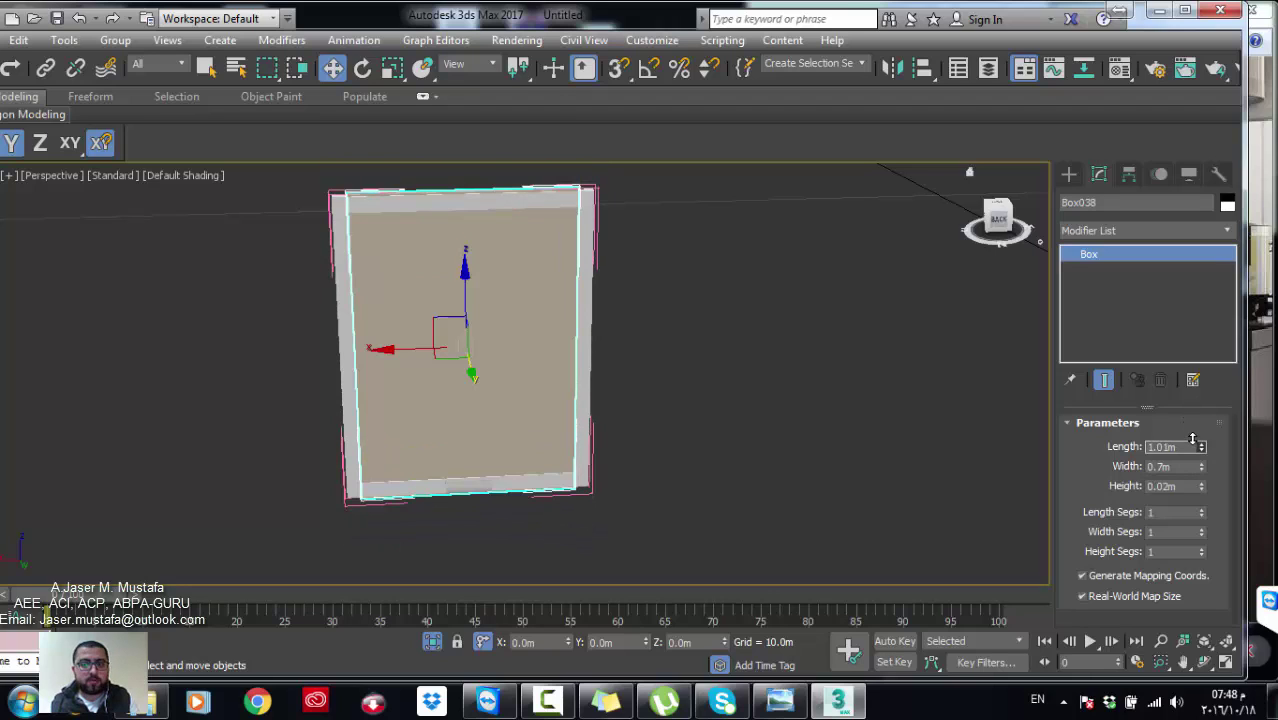
text(0)
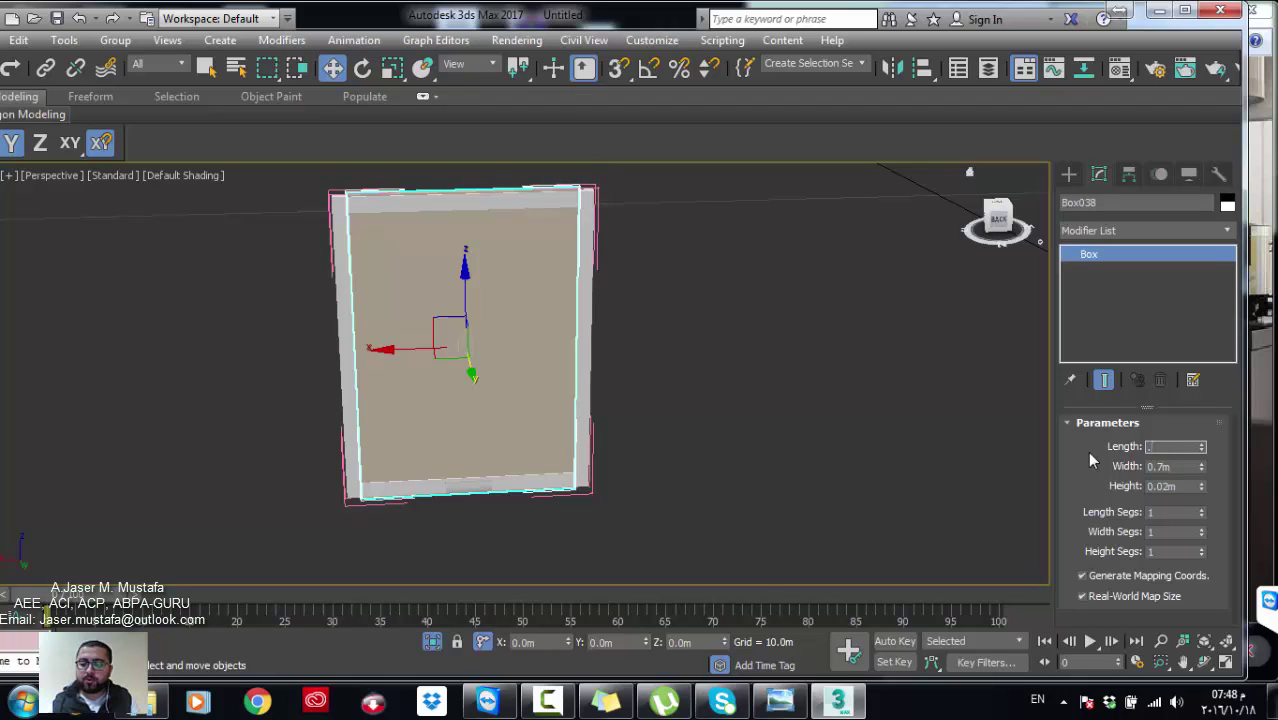
text(.4m)
key(Return)
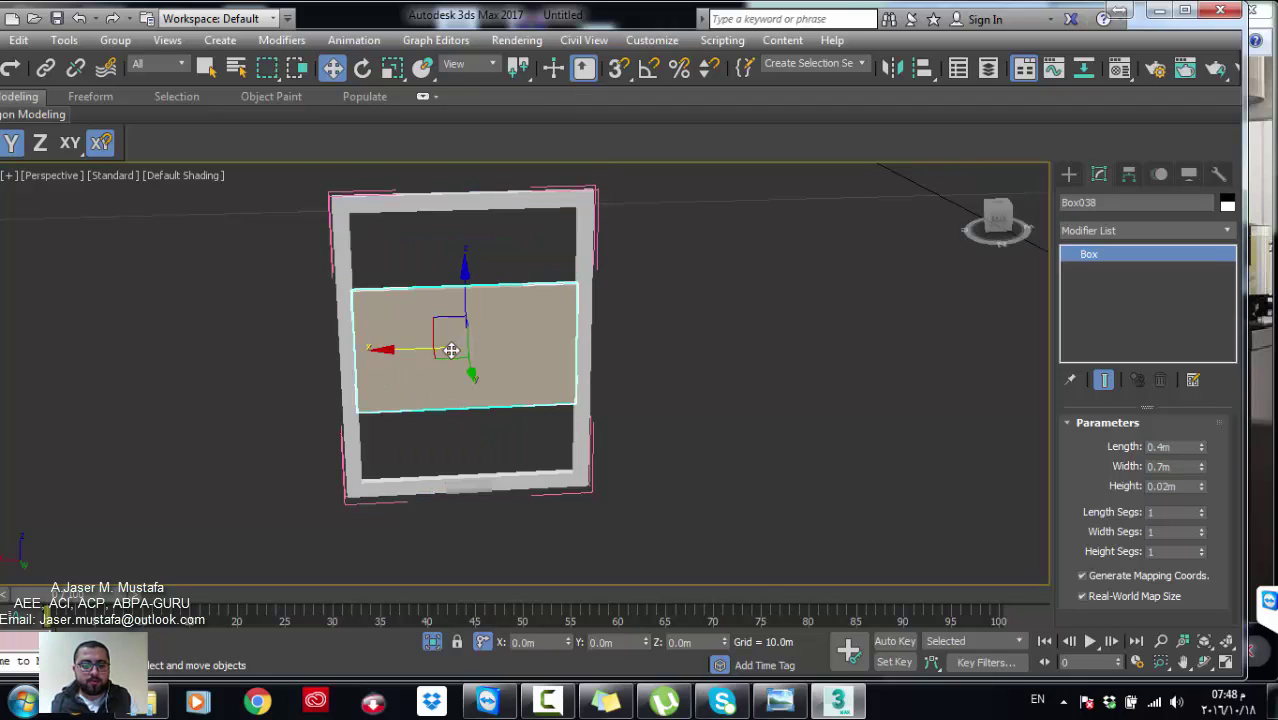
Step: With Z constraint and snaps on, move the locked panel down to the frame's bottom
middle_drag(397, 390, 329, 413)
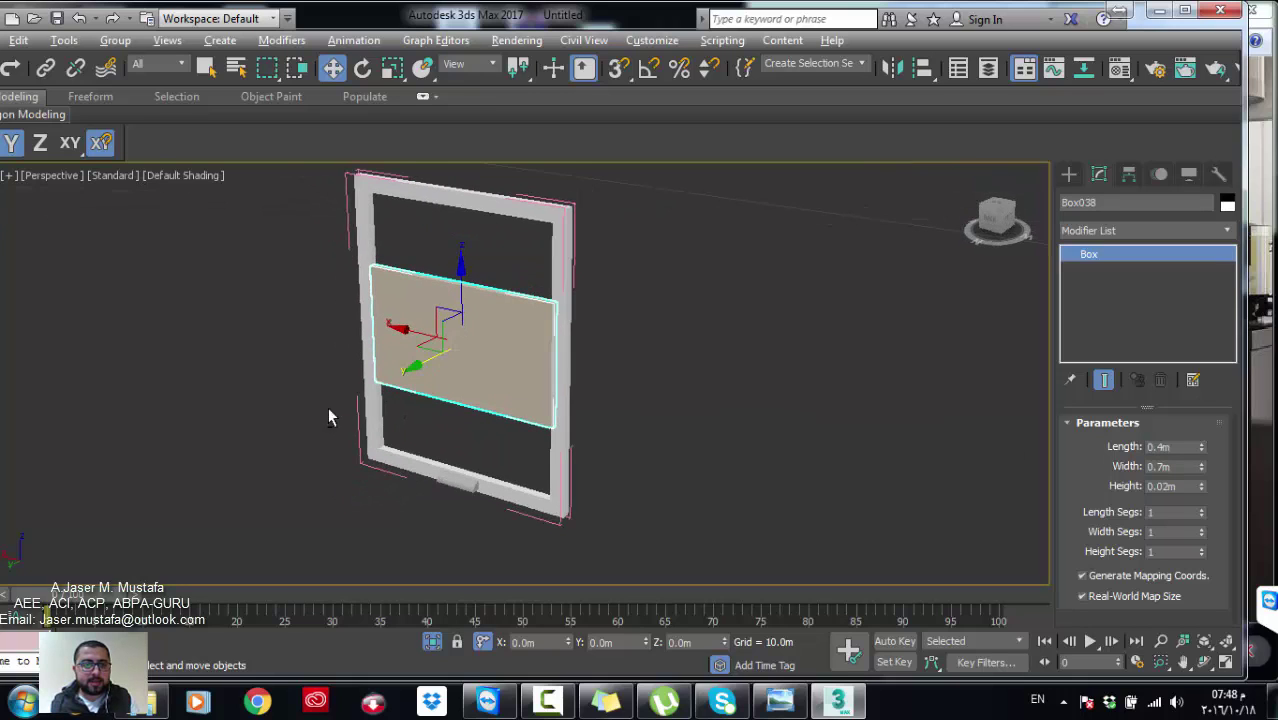
click(40, 143)
click(619, 67)
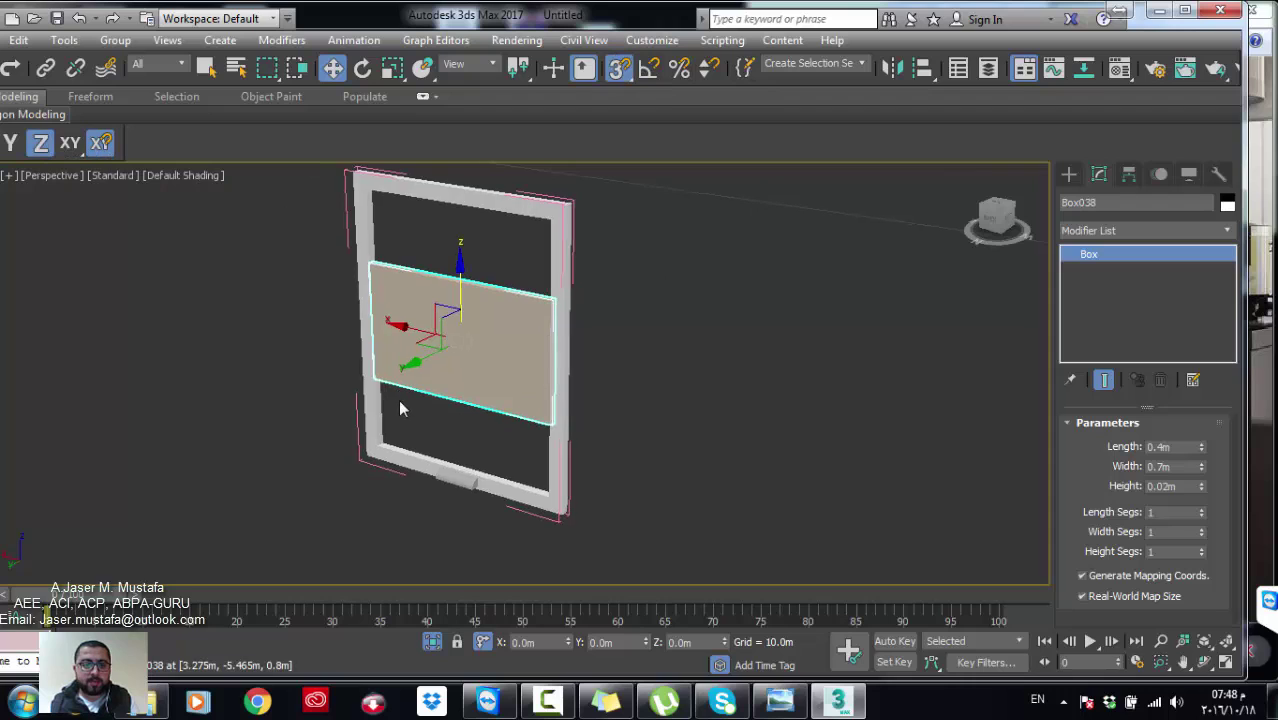
key(space)
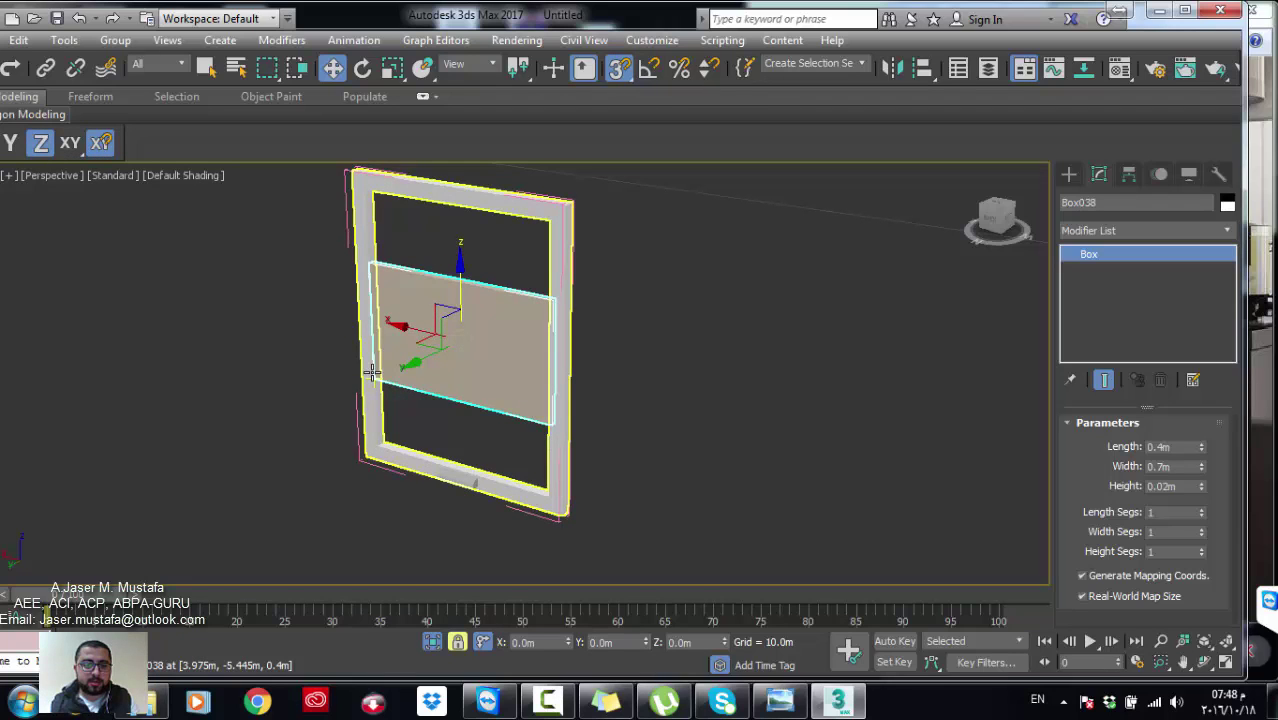
drag(372, 374, 385, 436)
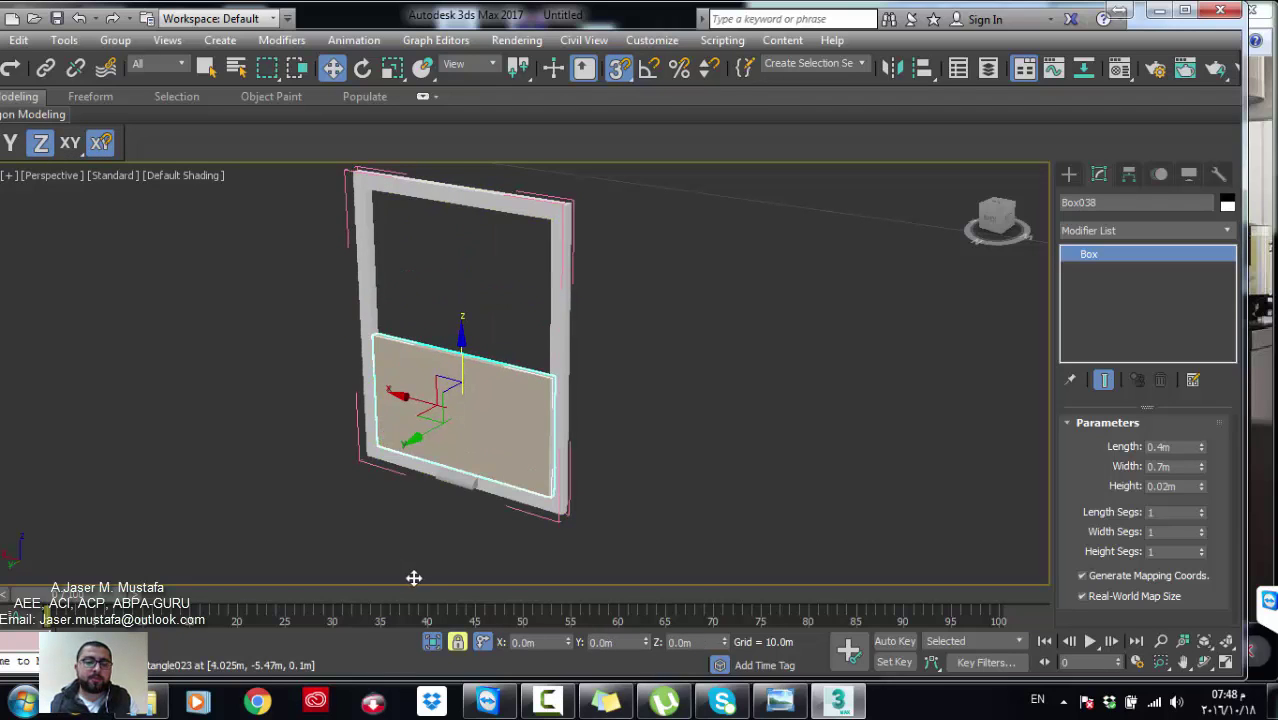
middle_drag(479, 504, 552, 508)
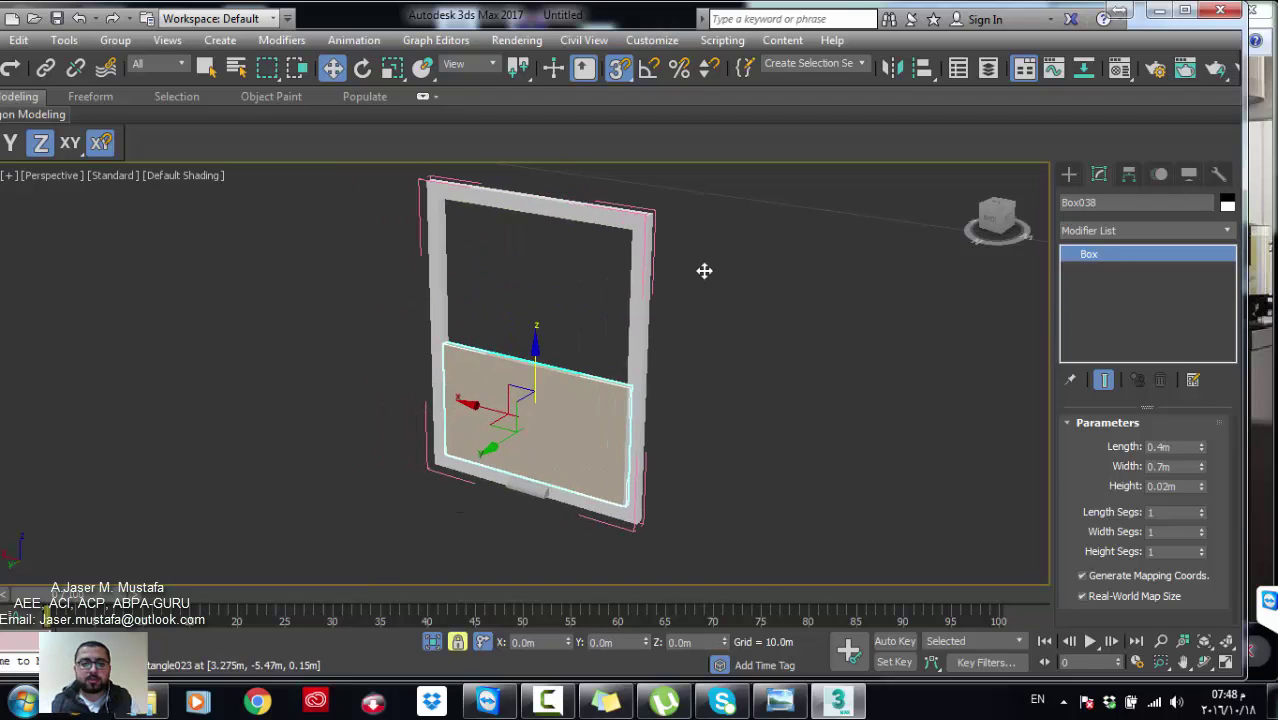
key(space)
click(640, 233)
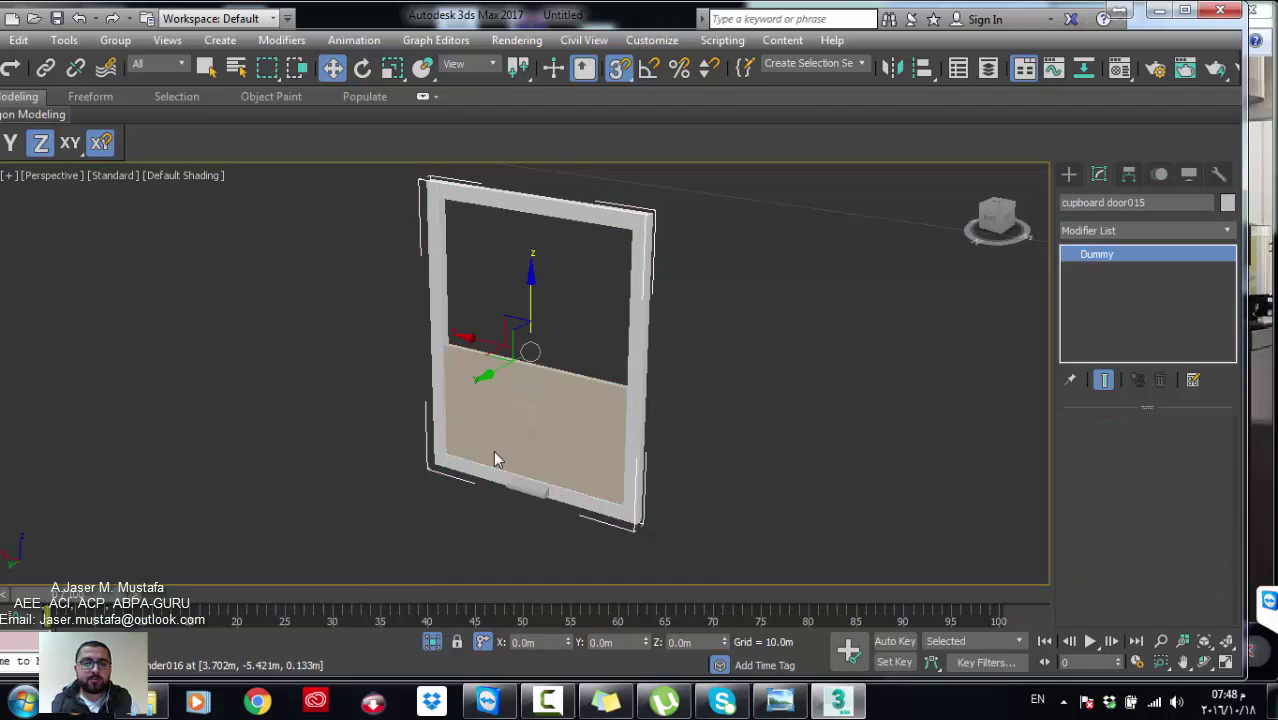
click(588, 215)
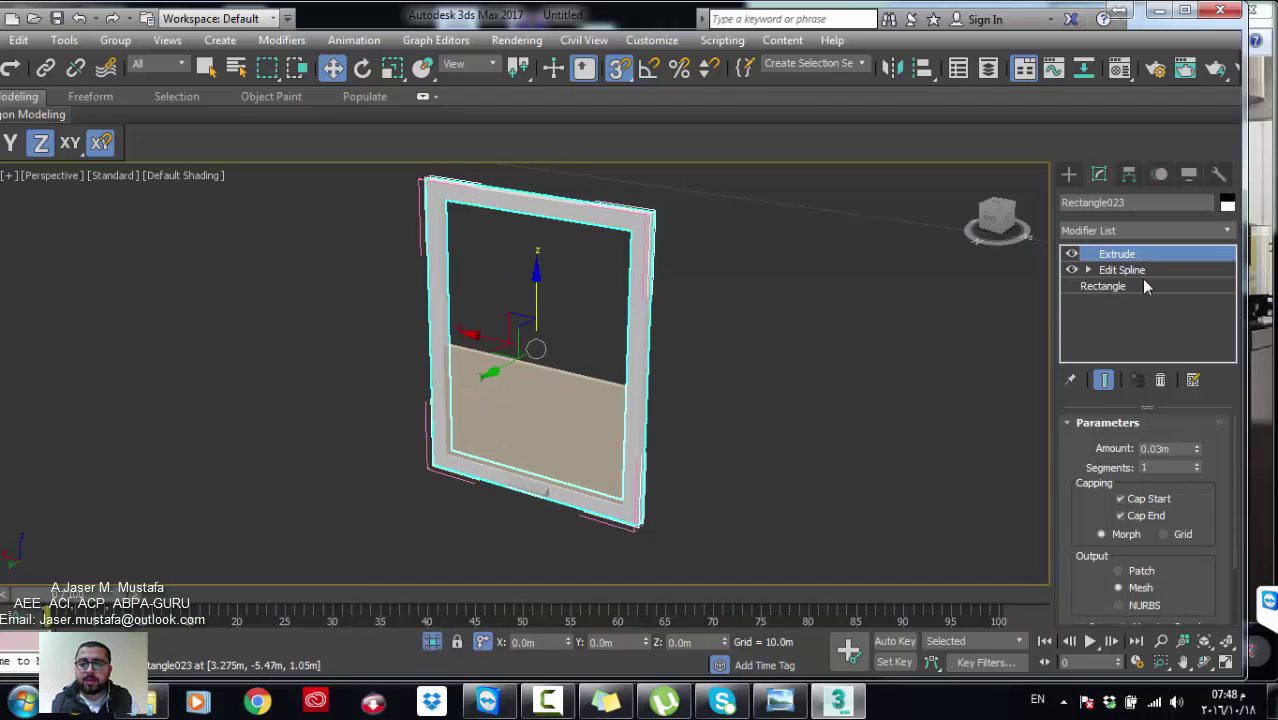
Step: Enter Vertex level of the frame's Edit Spline and region-select its top vertices
click(1088, 270)
click(1122, 286)
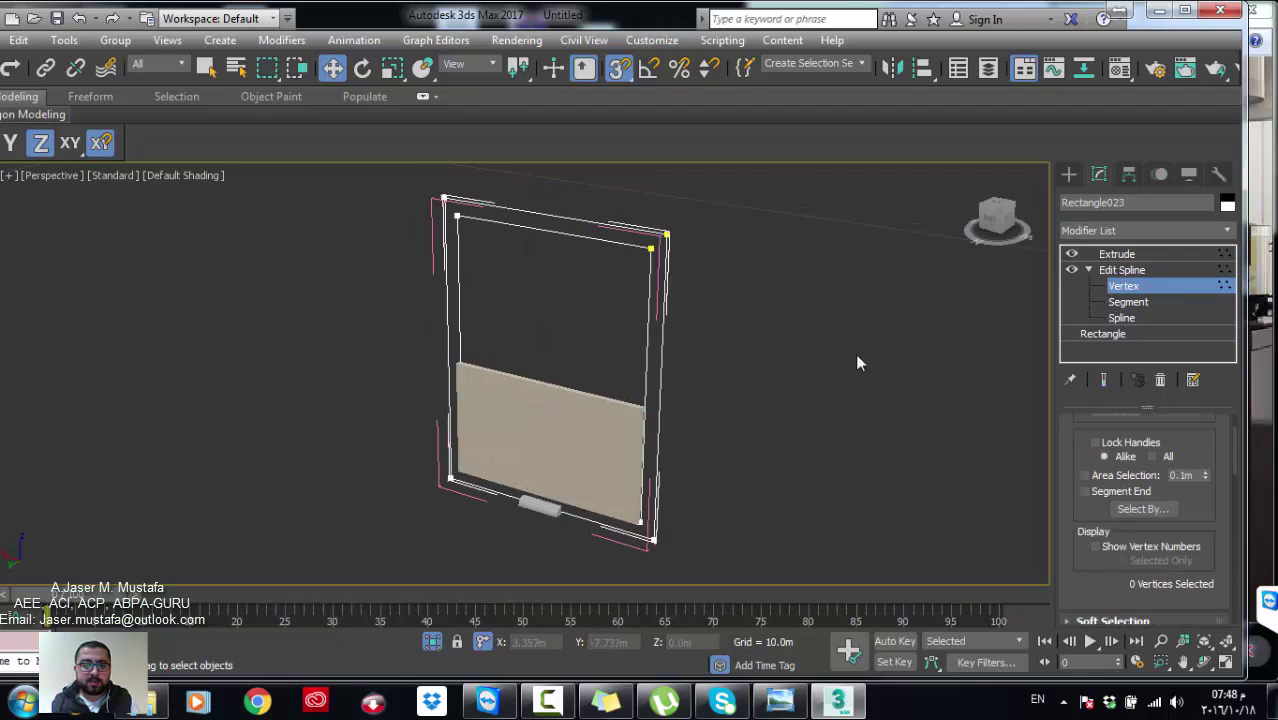
drag(352, 272, 769, 164)
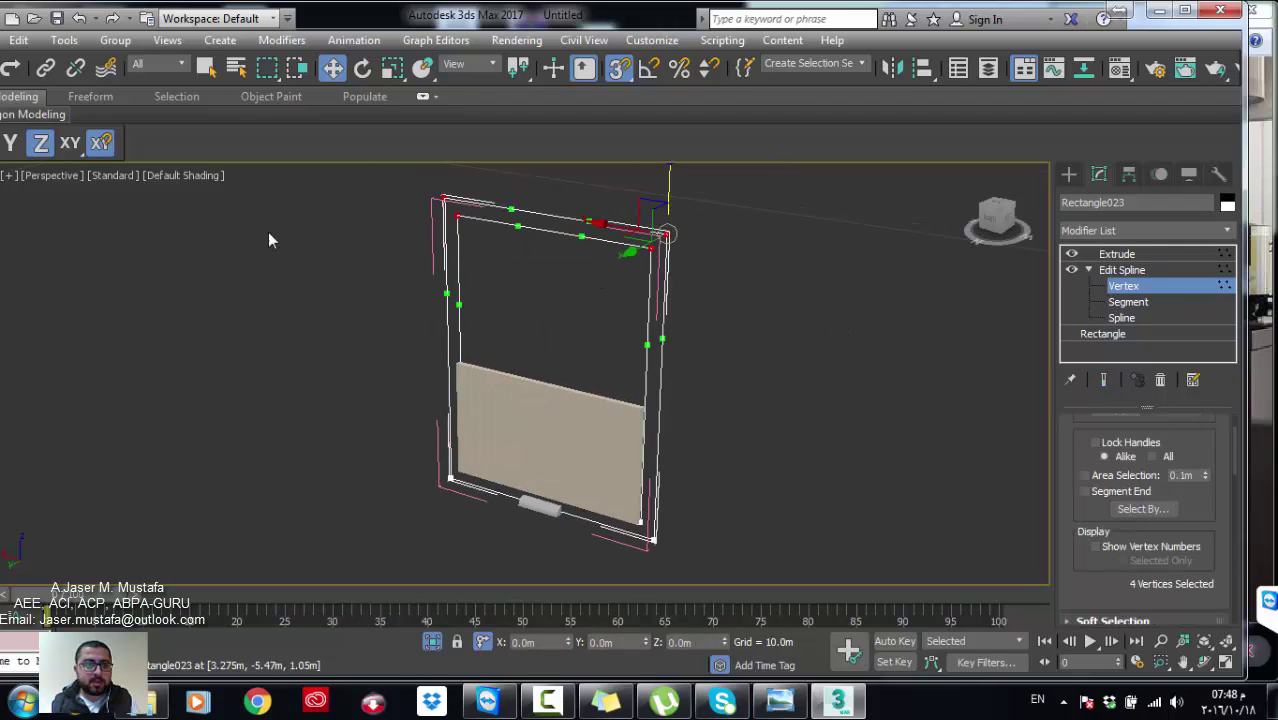
scroll(533, 238, up, 5)
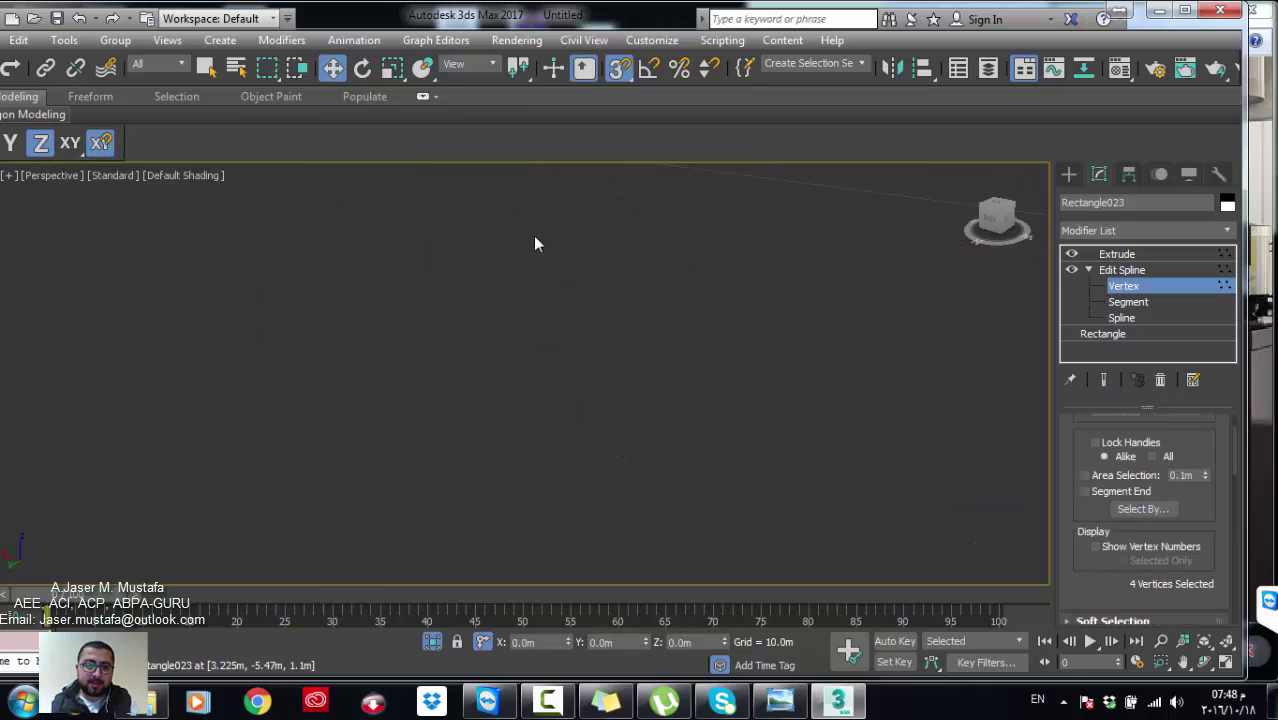
middle_drag(533, 239, 540, 240)
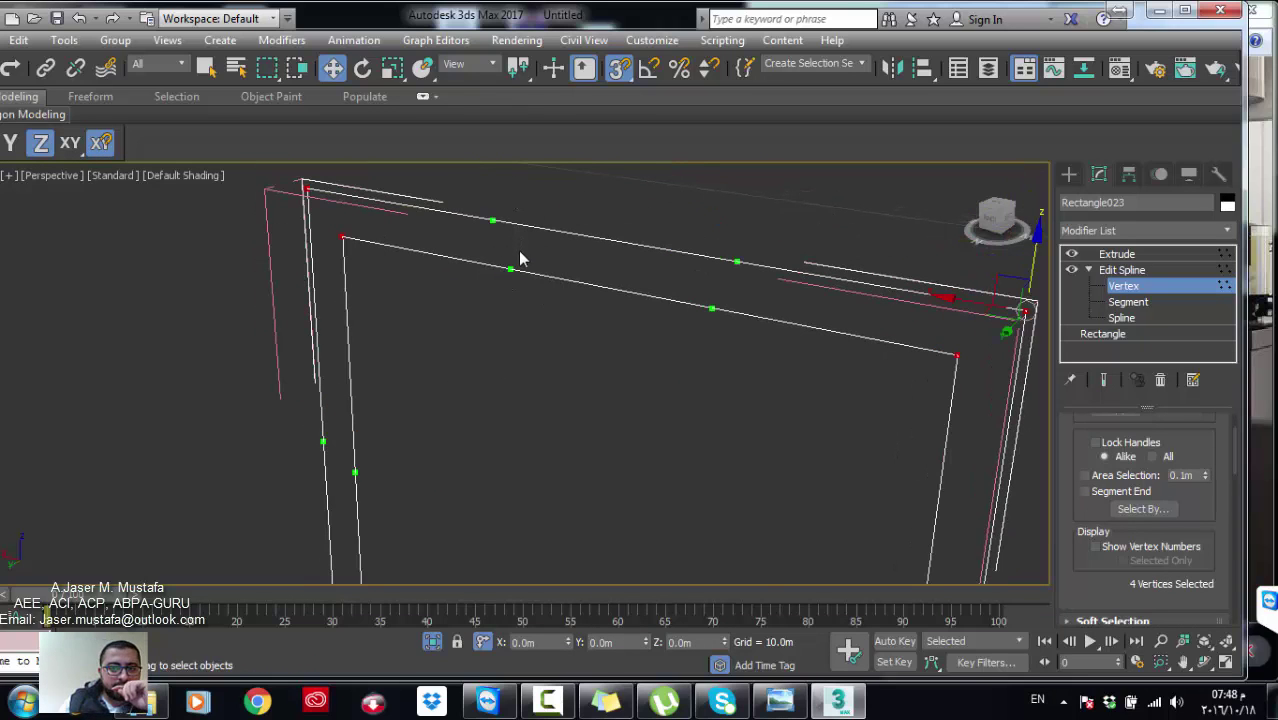
scroll(520, 256, down, 3)
middle_drag(524, 271, 525, 266)
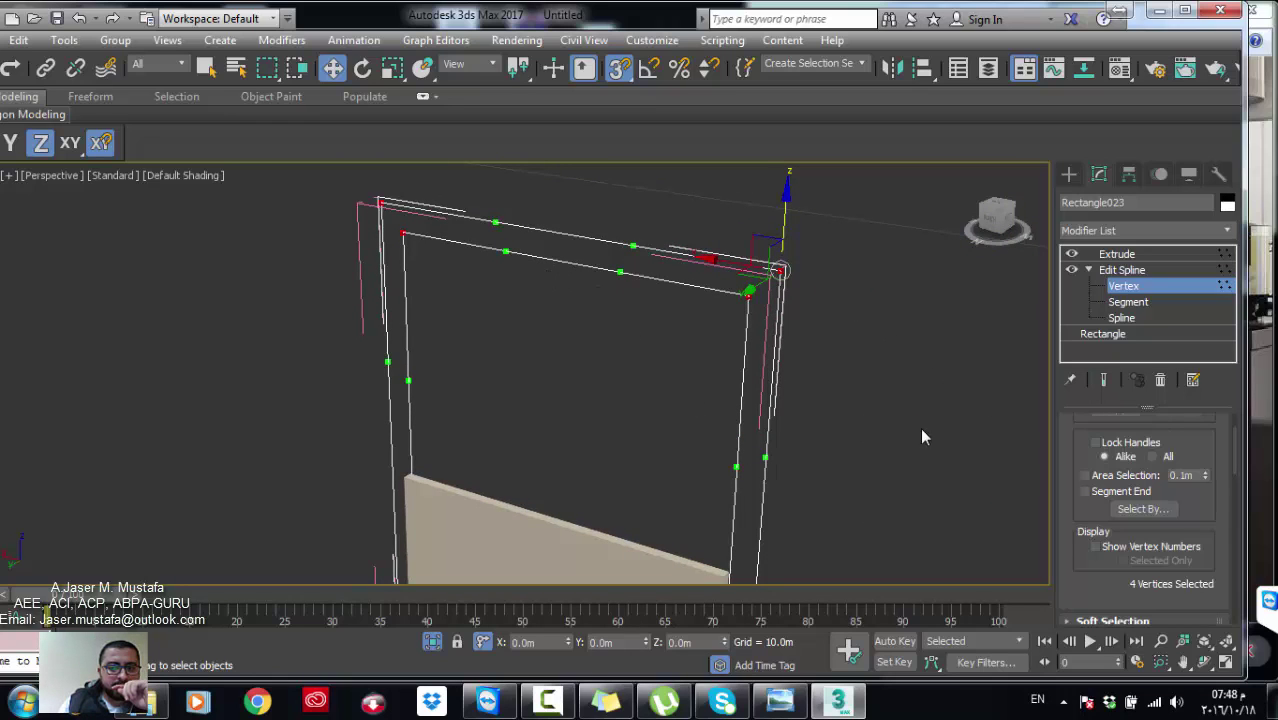
scroll(811, 289, down, 3)
middle_drag(935, 522, 937, 477)
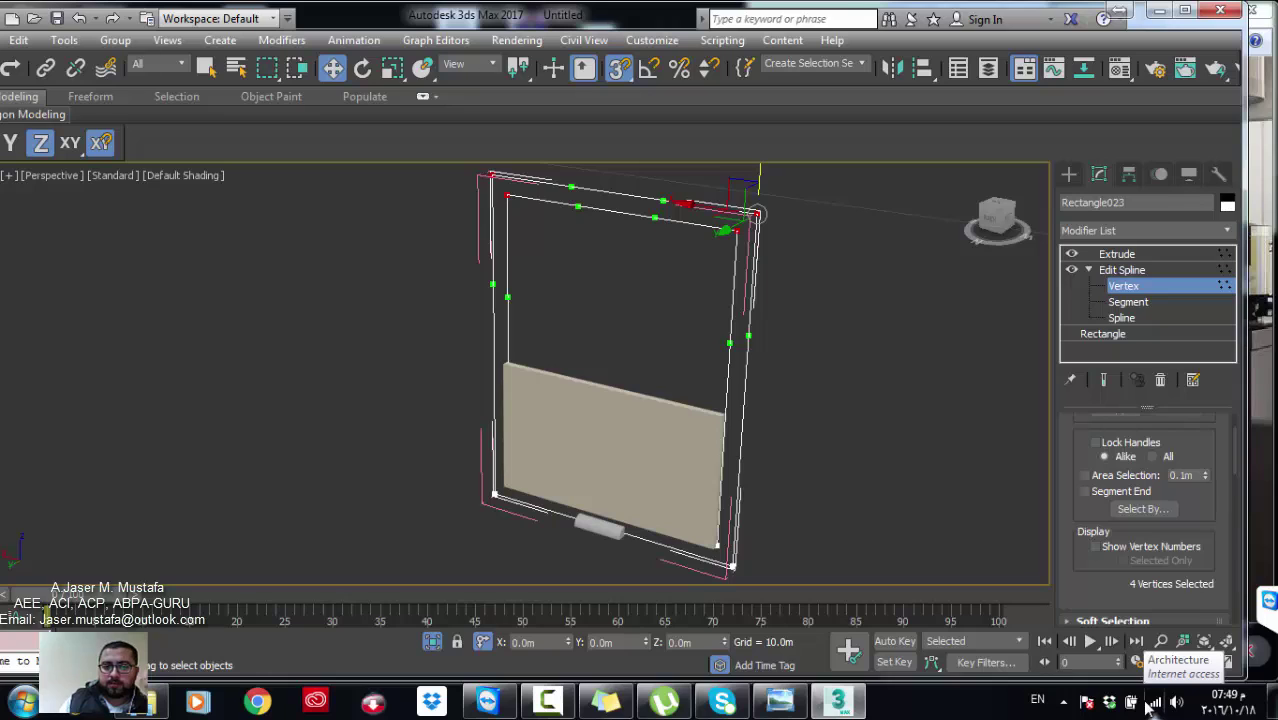
Step: Reselect the four top frame vertices after an undo and dismiss the TeamViewer popup
click(1269, 605)
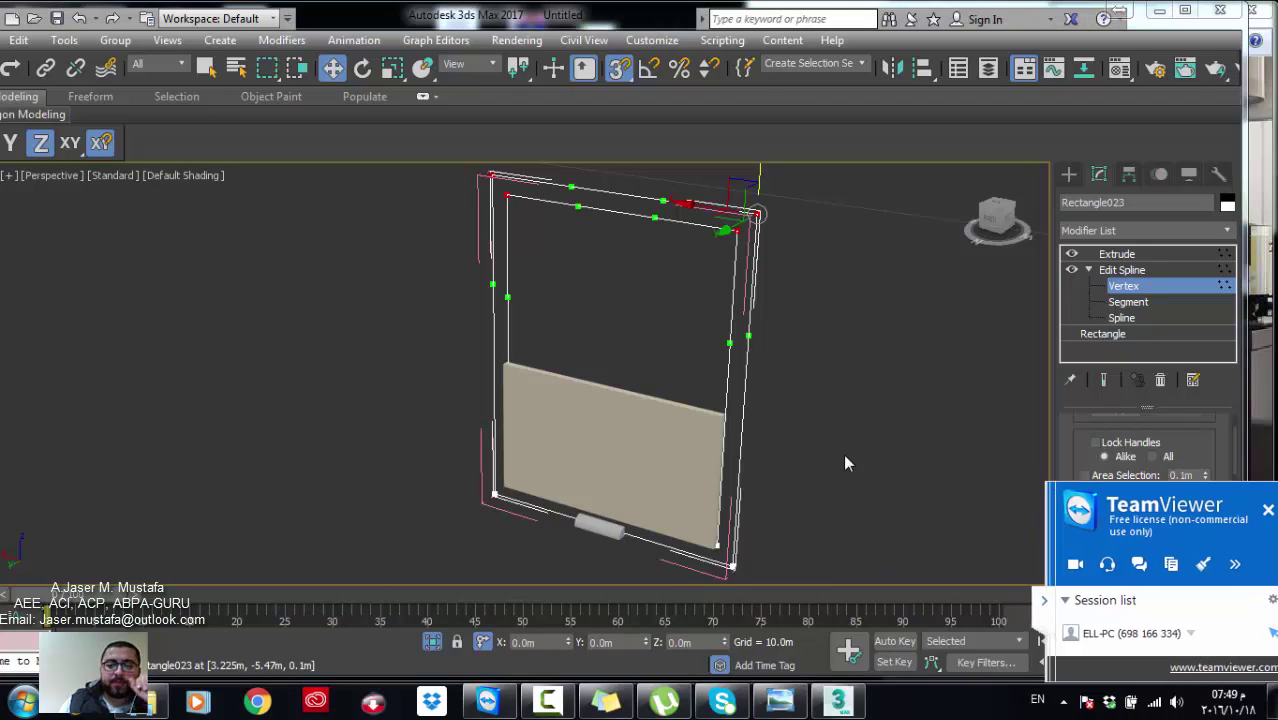
key(ctrl+z)
key(ctrl+z)
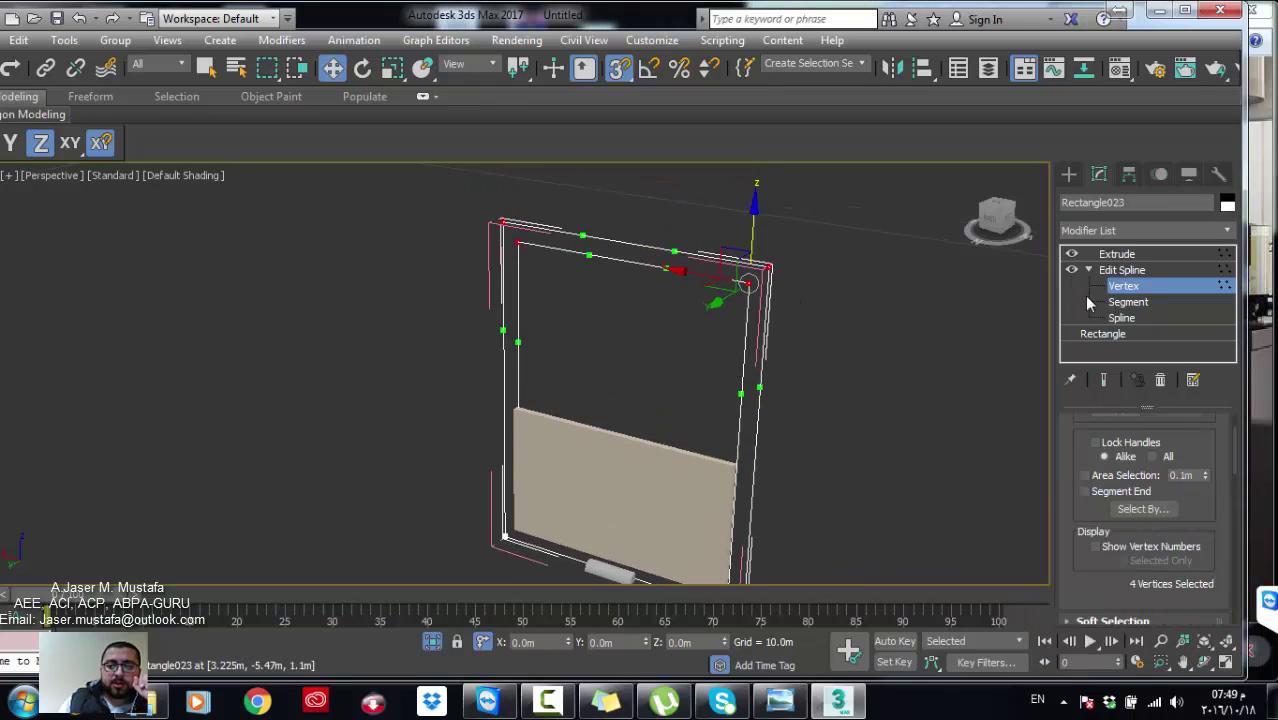
click(1133, 277)
click(1120, 254)
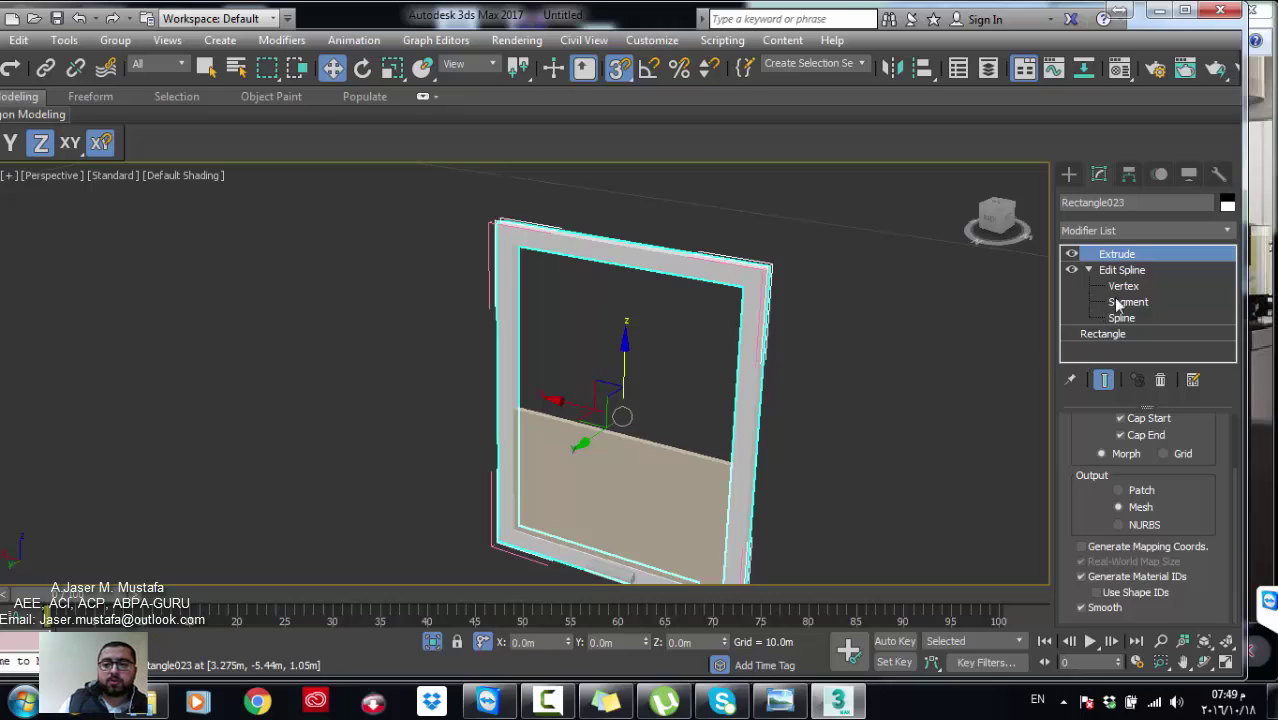
click(1125, 287)
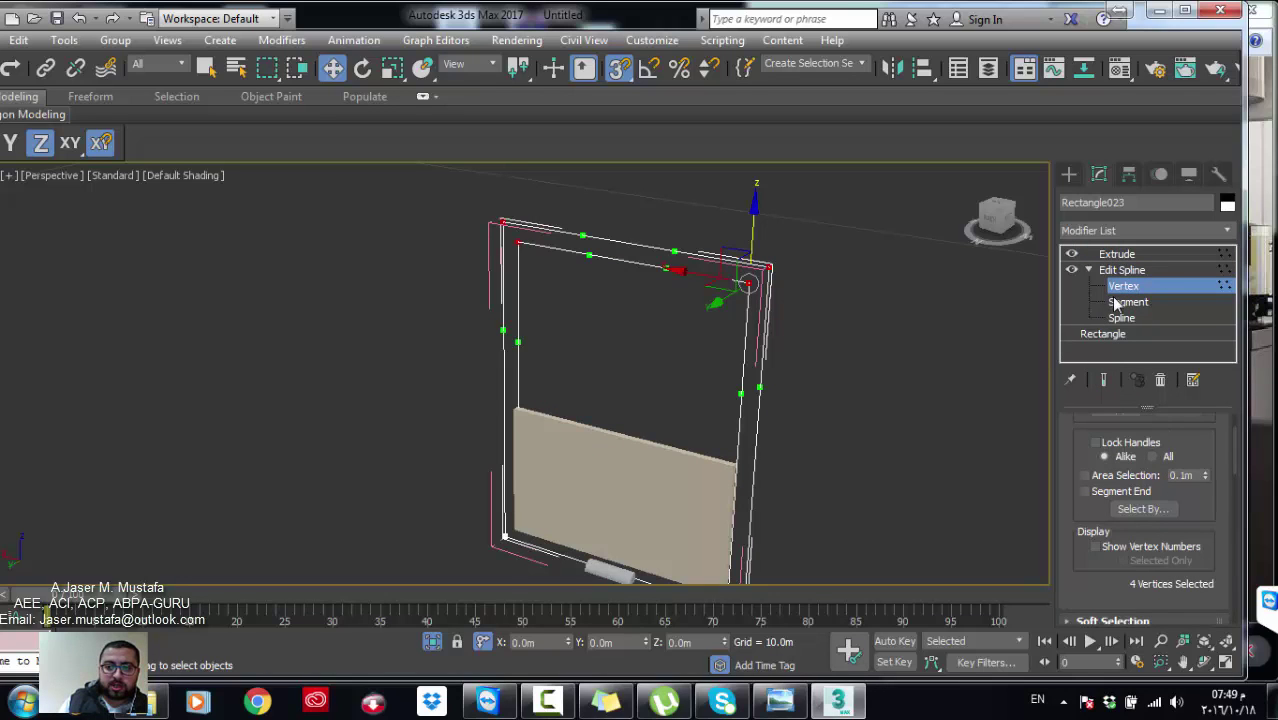
mouse_move(348, 330)
mouse_down()
mouse_move(830, 283)
mouse_move(878, 181)
mouse_up()
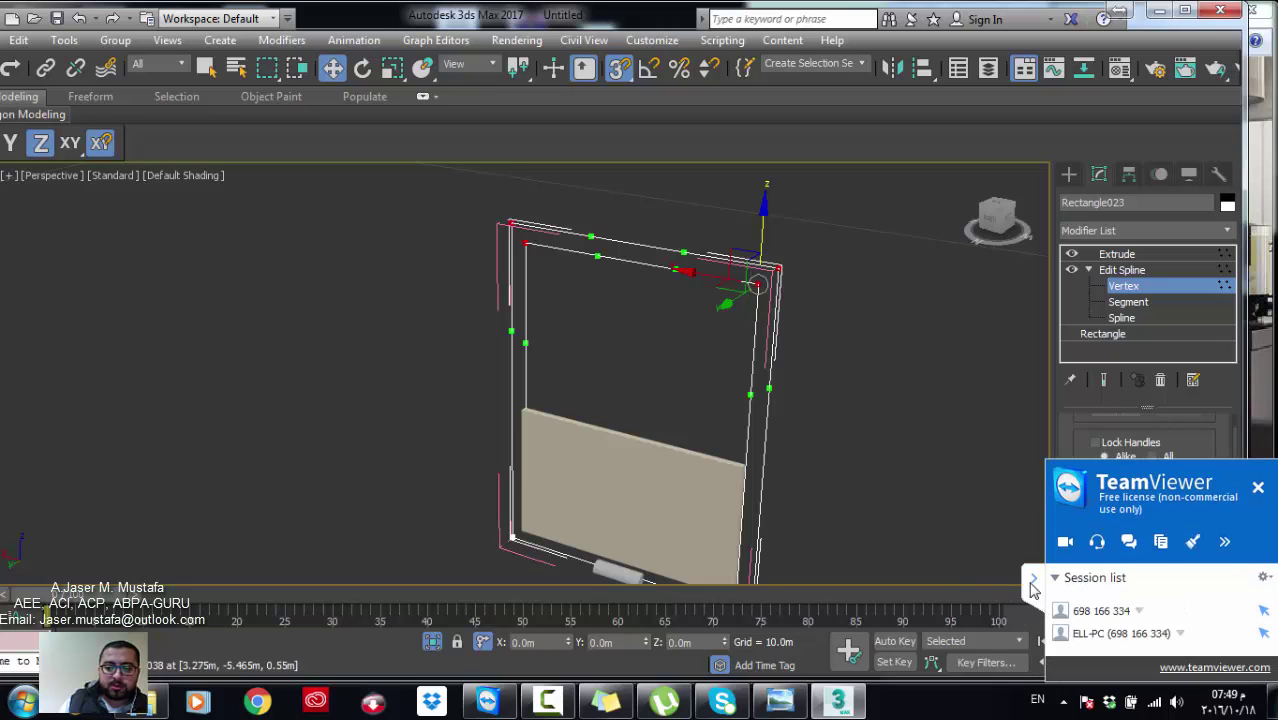
click(1034, 600)
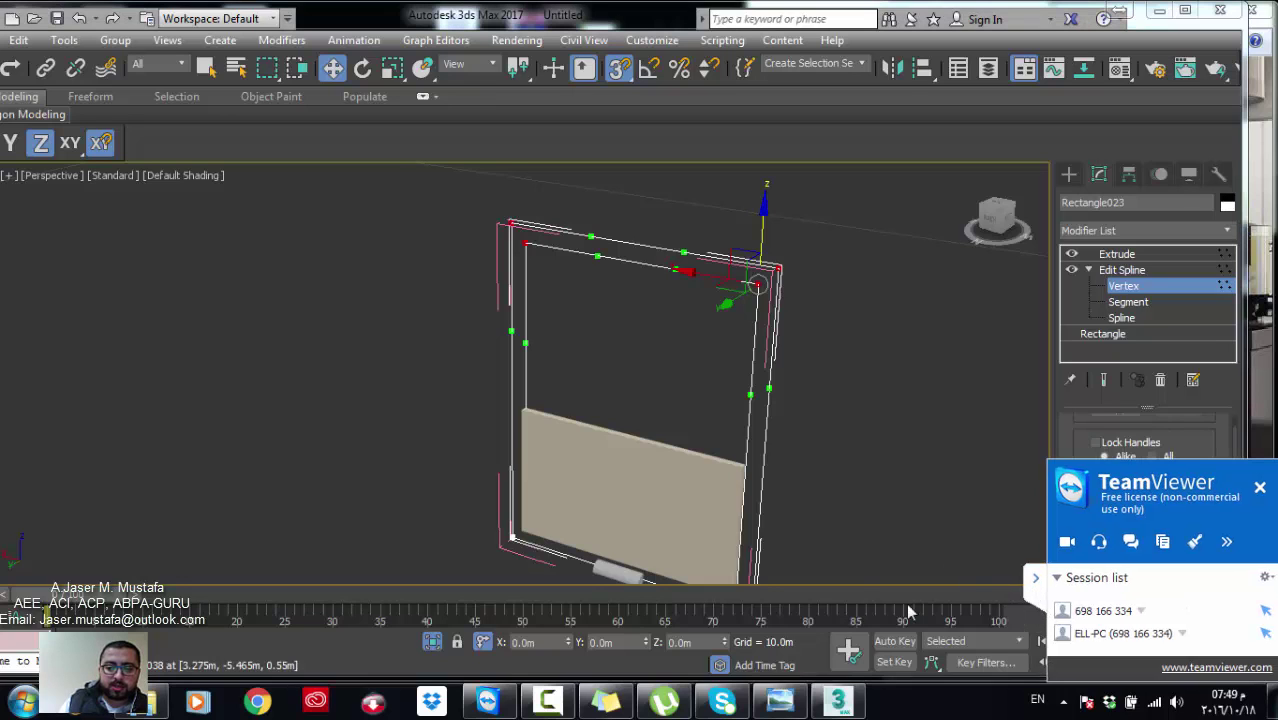
Step: Make the top vertices Corner, snap them down along Z, and return to the Extrude result
right_click(713, 328)
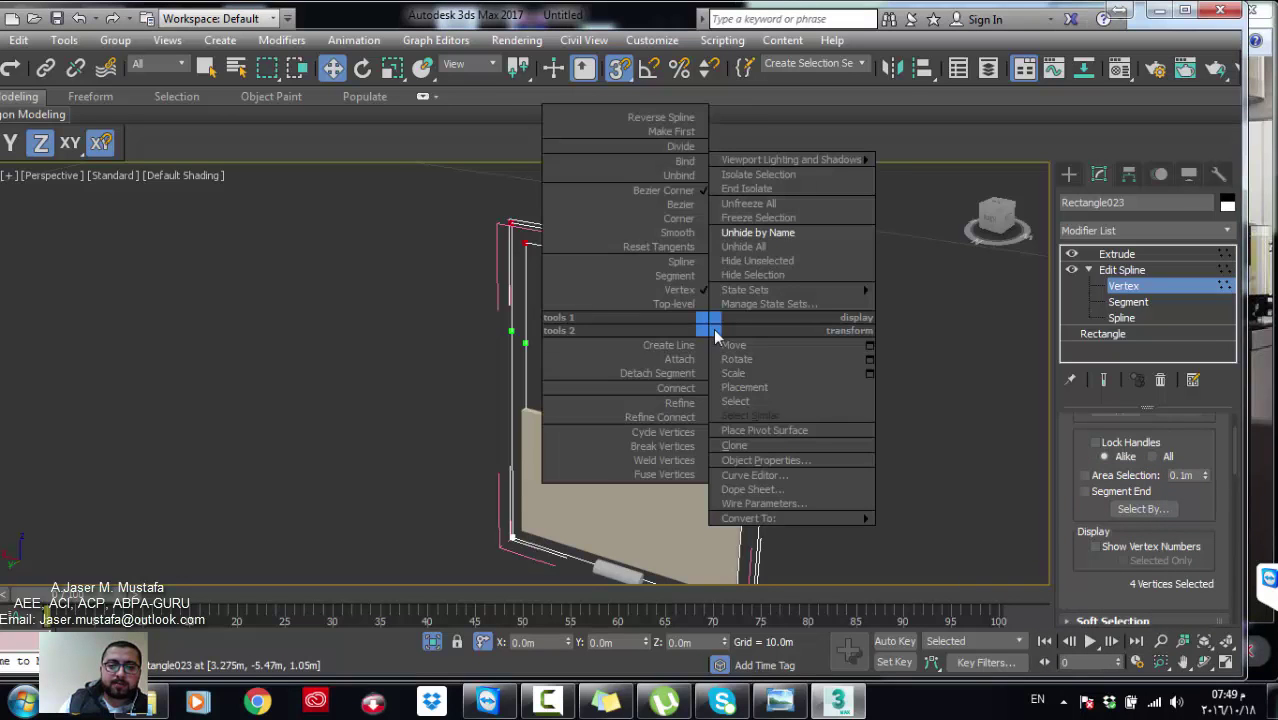
click(659, 219)
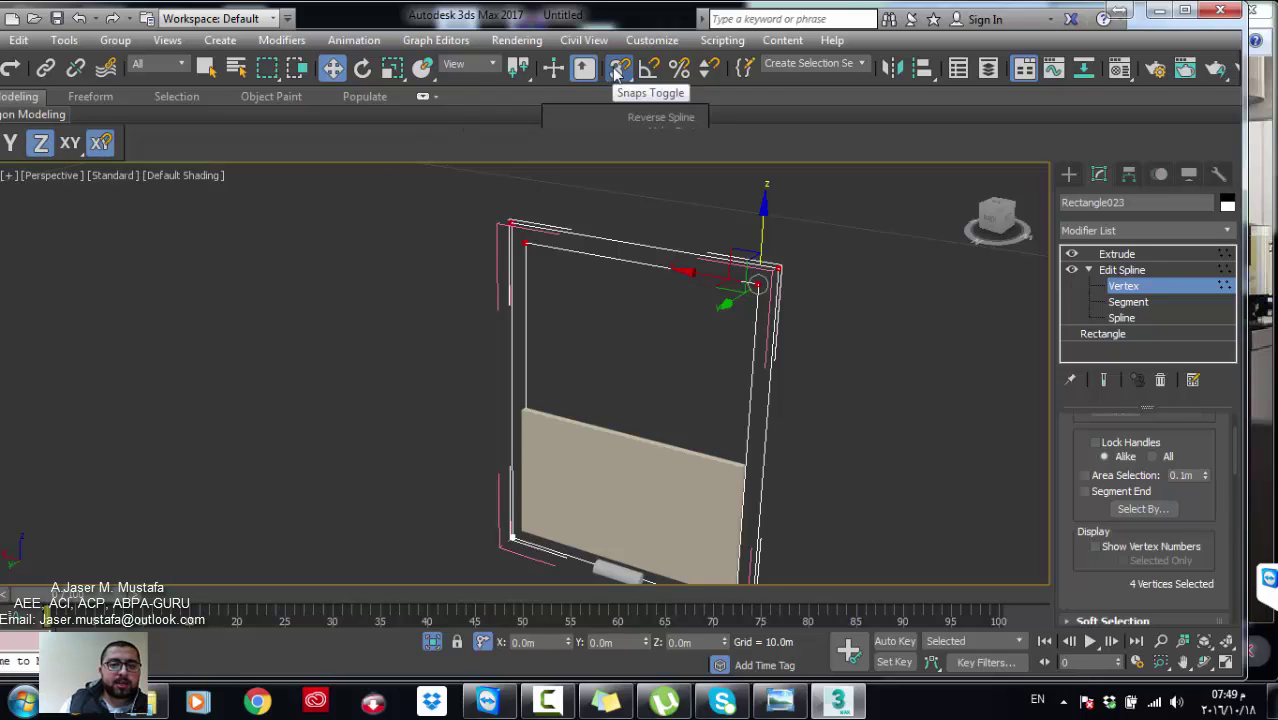
click(522, 248)
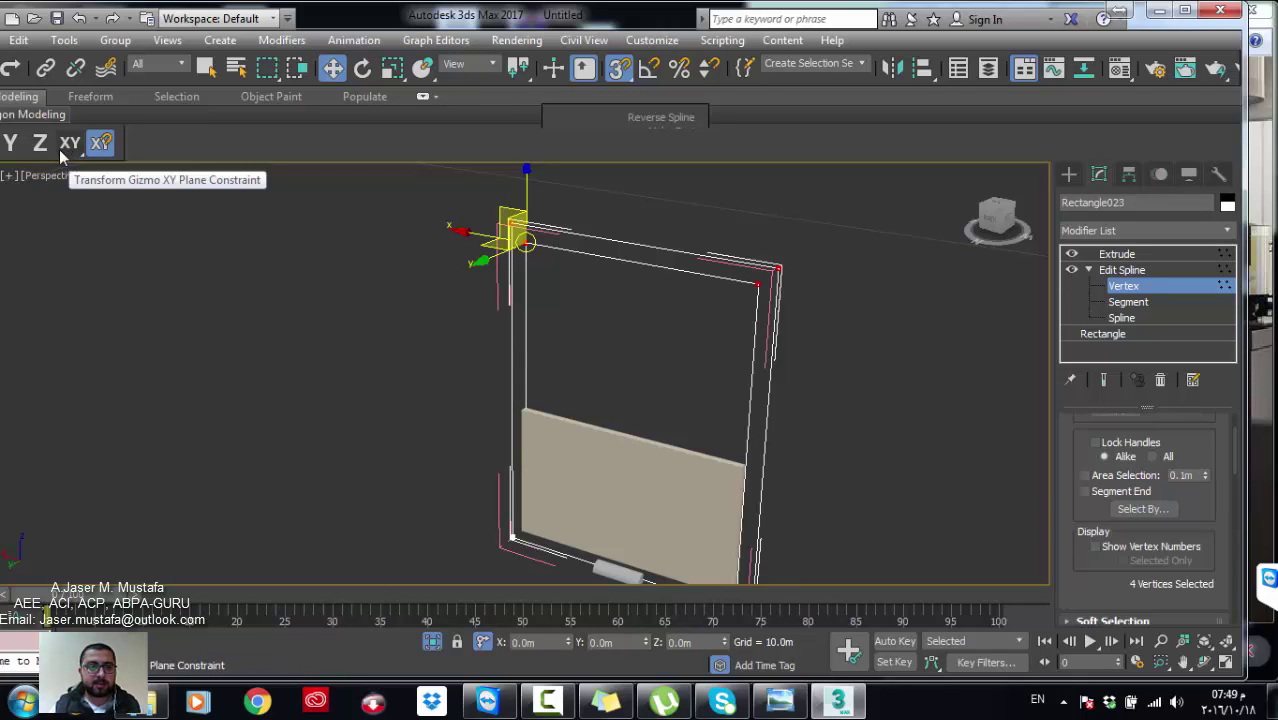
key(F7)
click(757, 289)
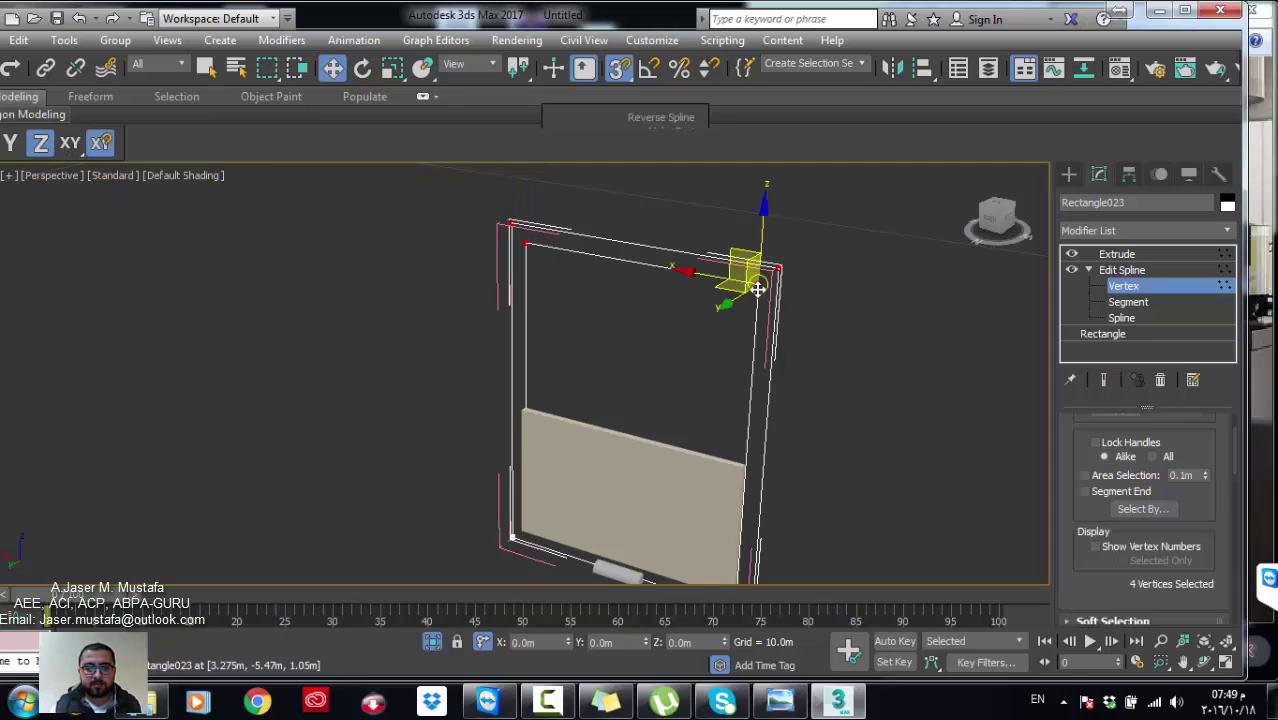
drag(764, 242, 756, 458)
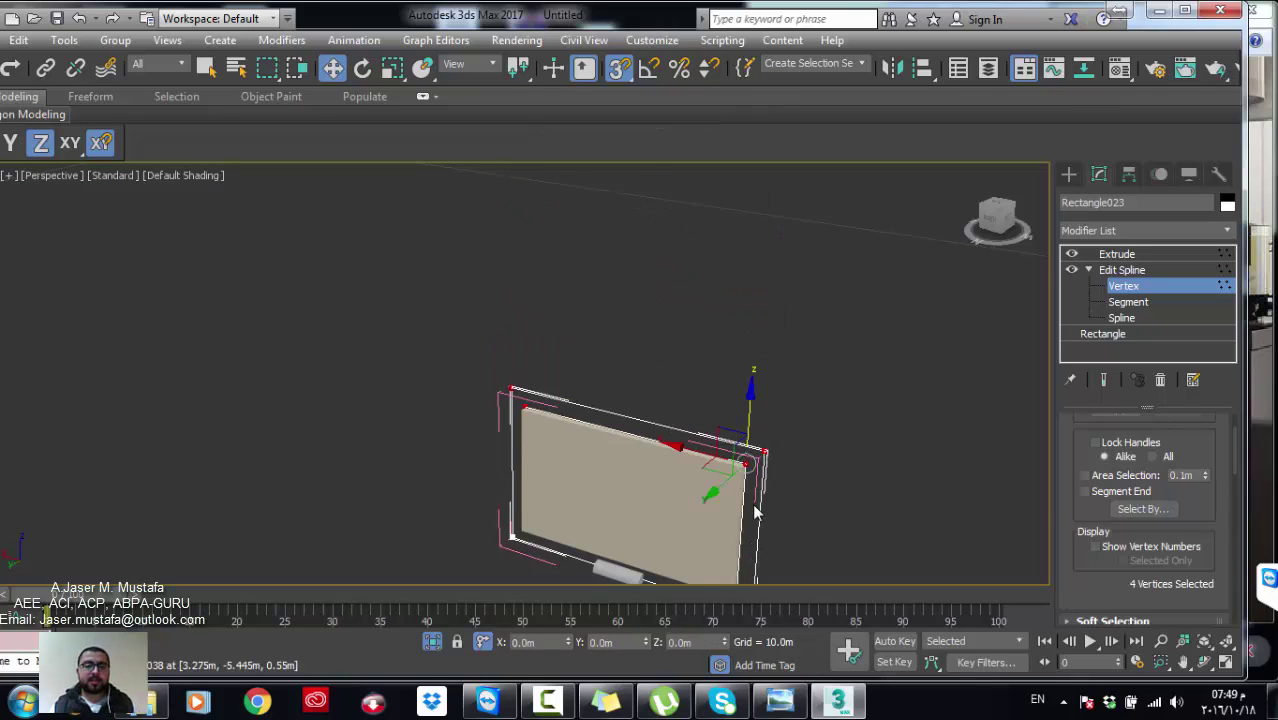
middle_drag(613, 429, 591, 357)
click(1130, 271)
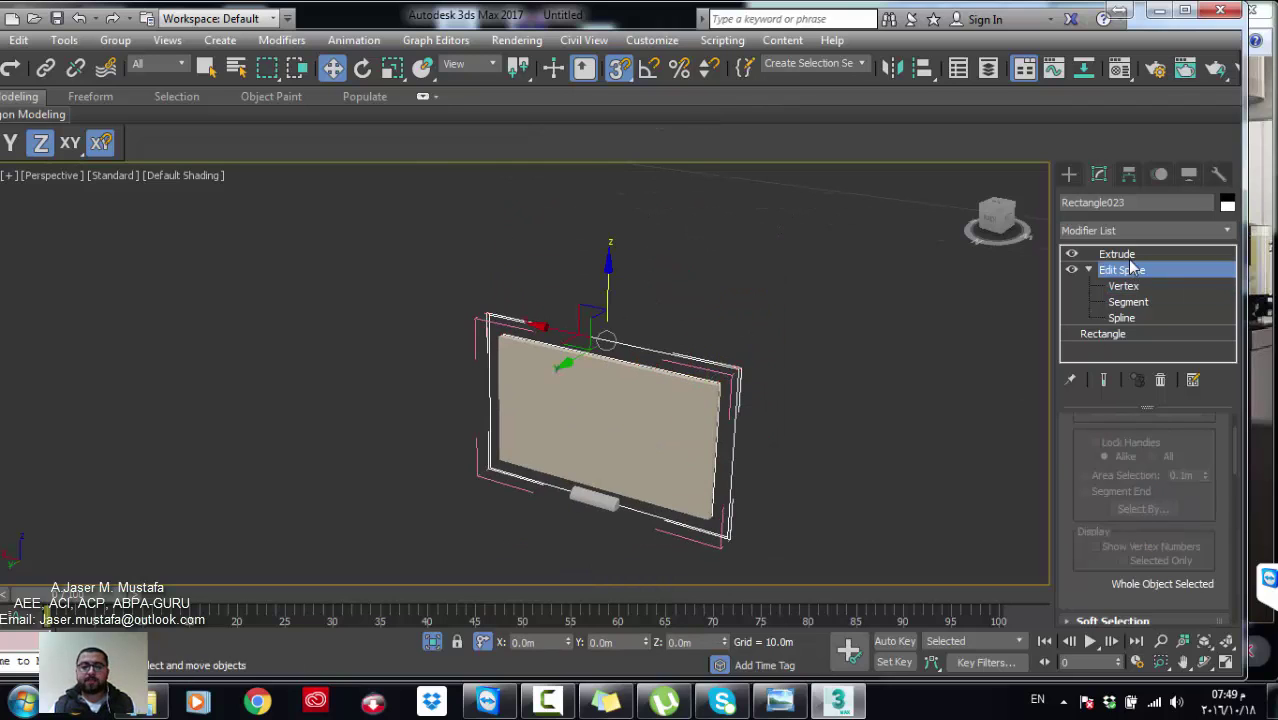
click(1118, 254)
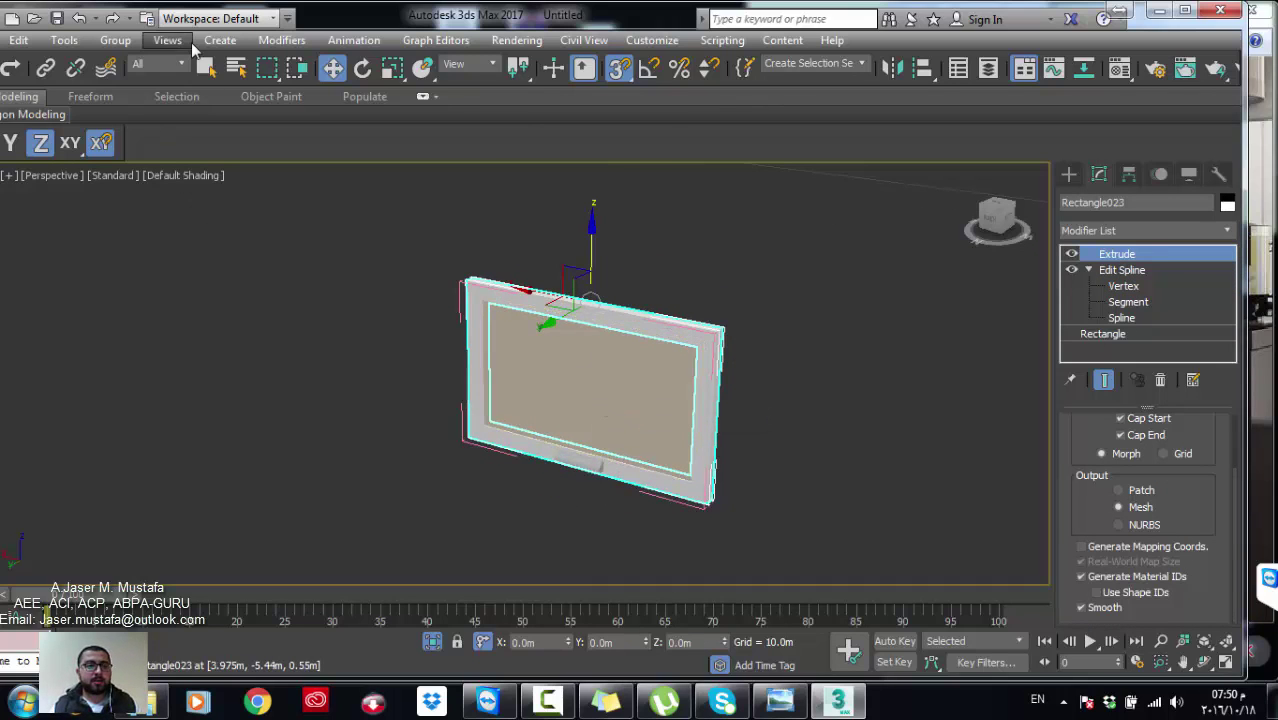
Step: Close the door group and exit Isolate Selection to show the full room
click(115, 40)
click(135, 153)
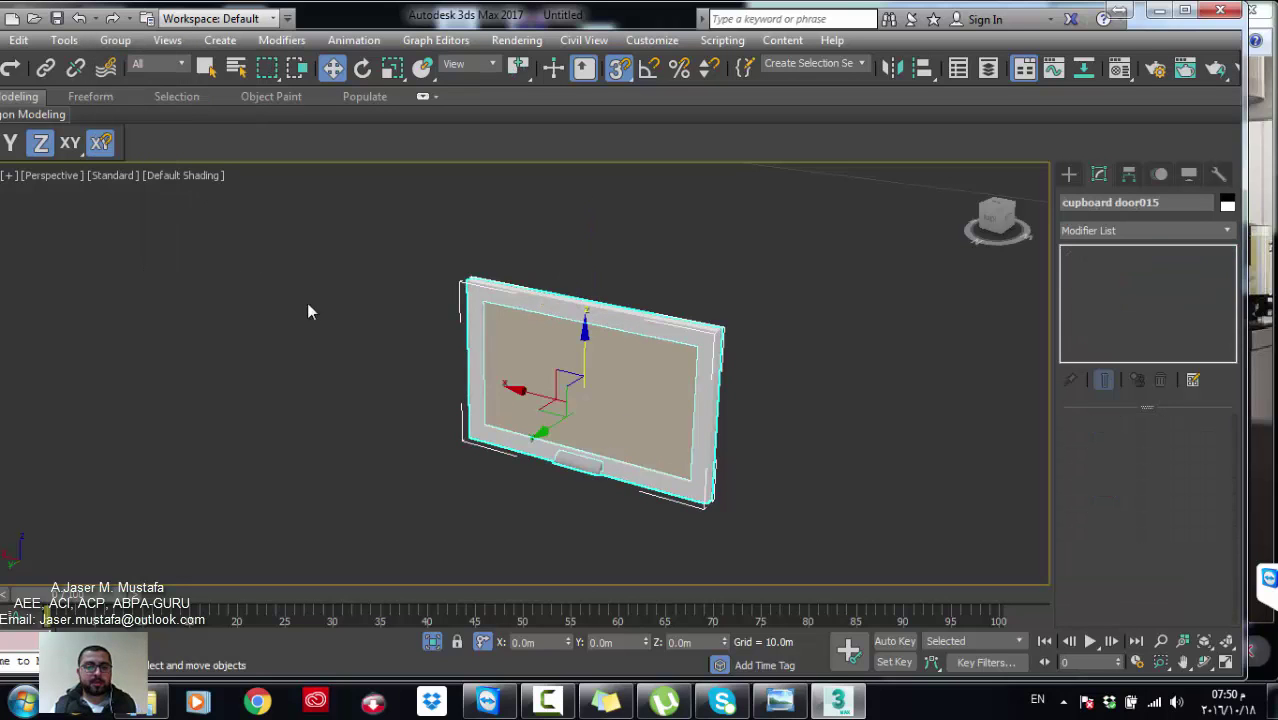
click(431, 642)
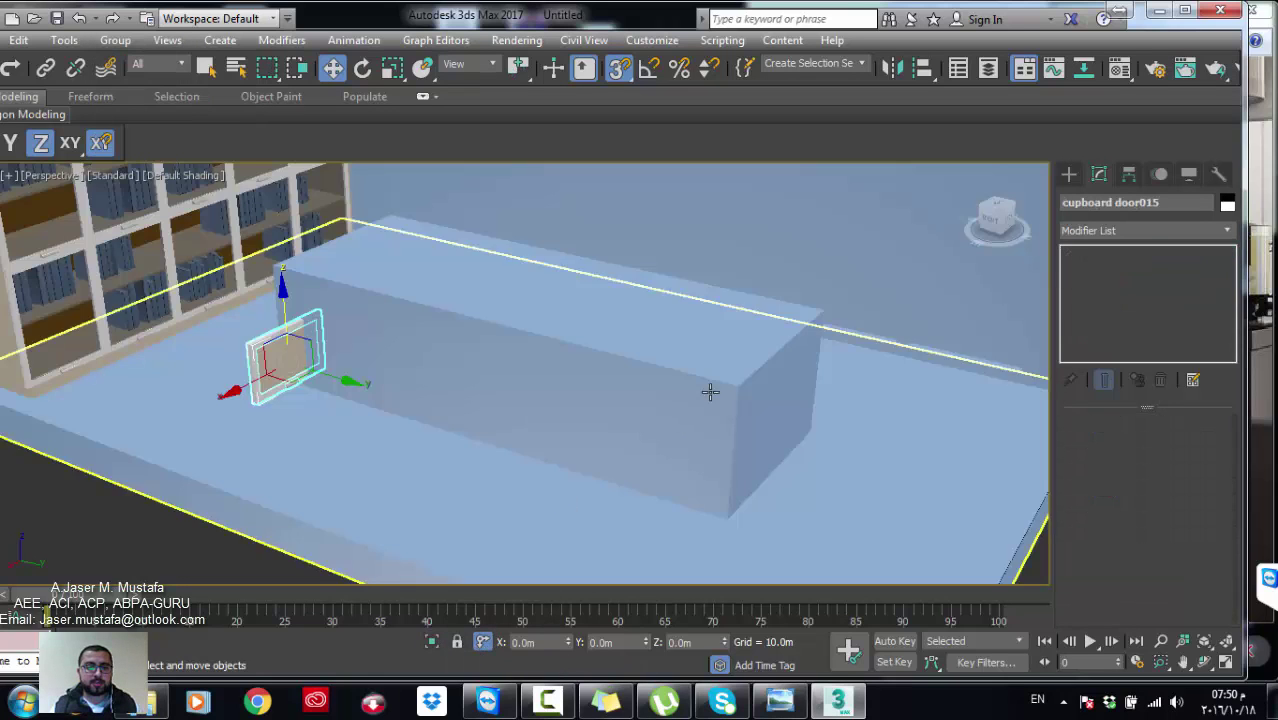
scroll(324, 426, up, 3)
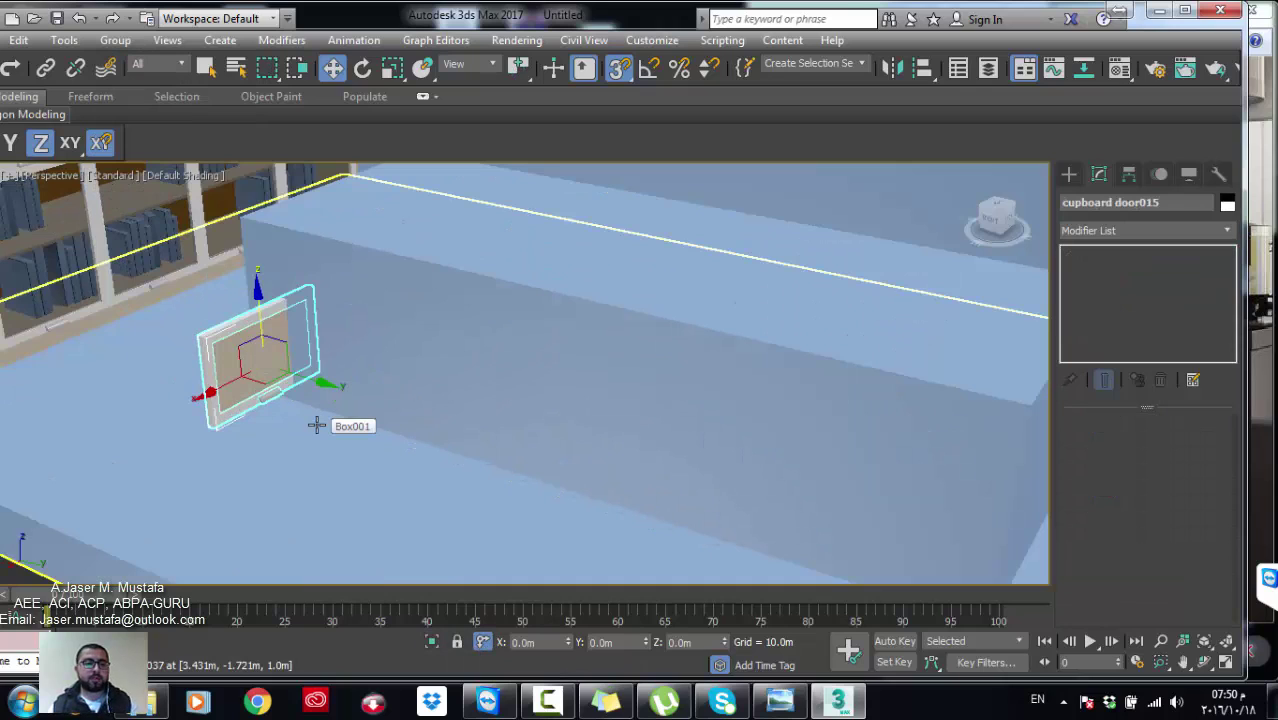
Step: Rotate the door 90° about Z and frame it together with the island box
key(e)
double_click(690, 642)
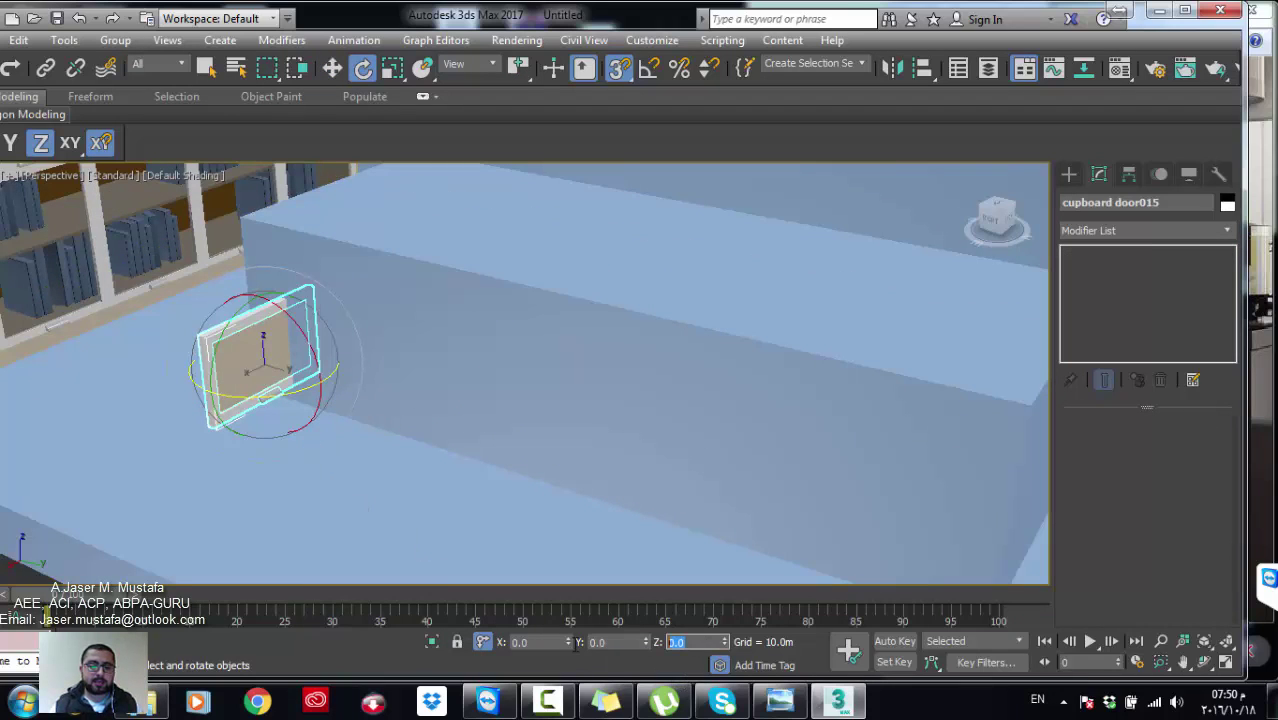
text(90)
key(Return)
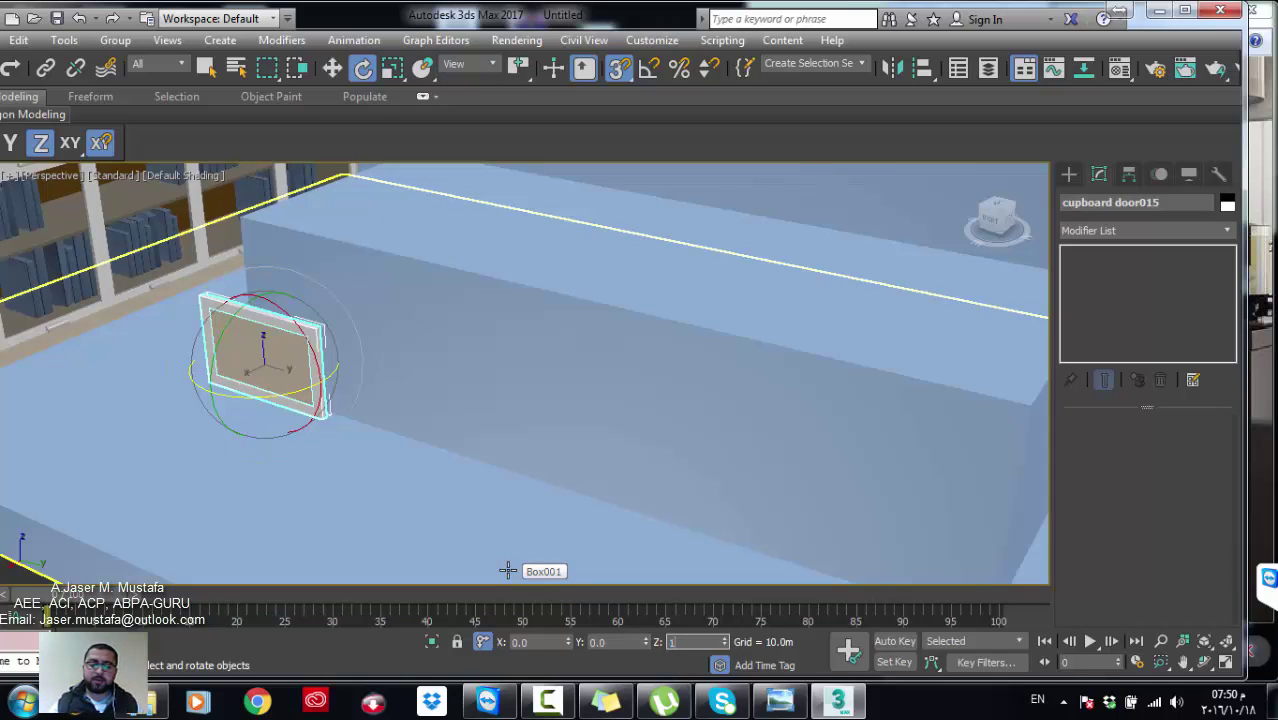
key(Return)
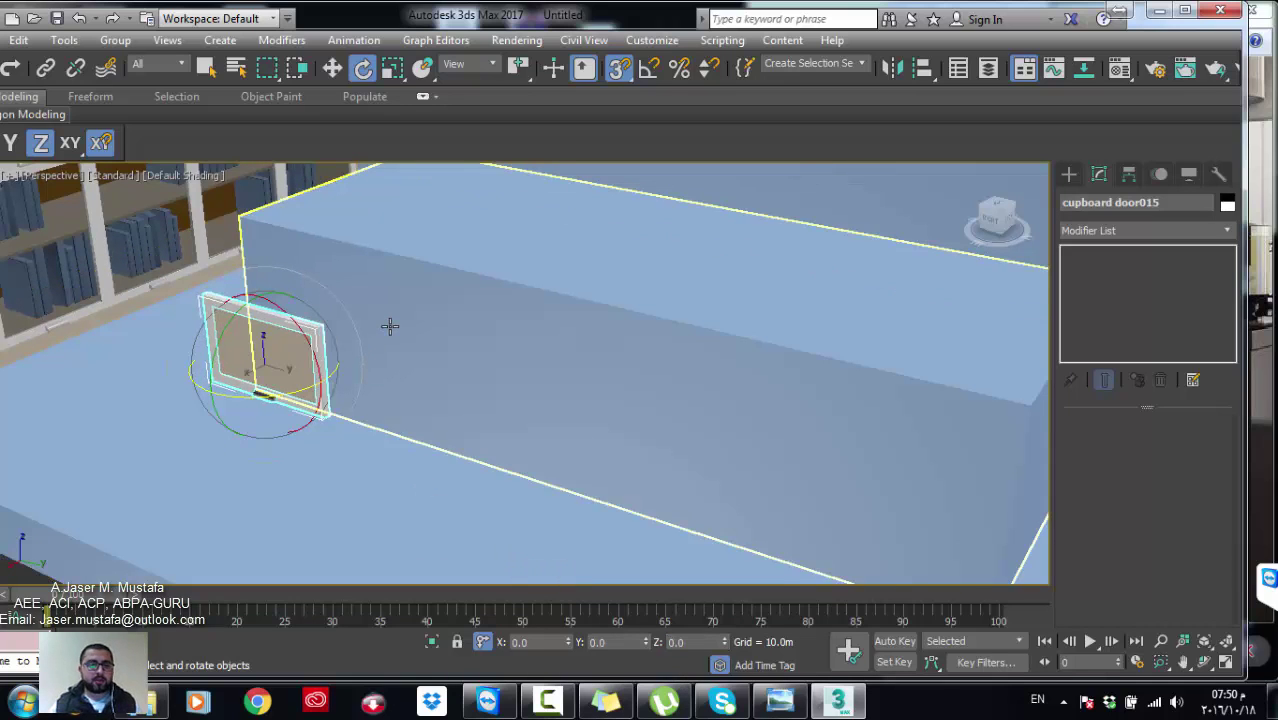
ctrl+click(390, 326)
key(z)
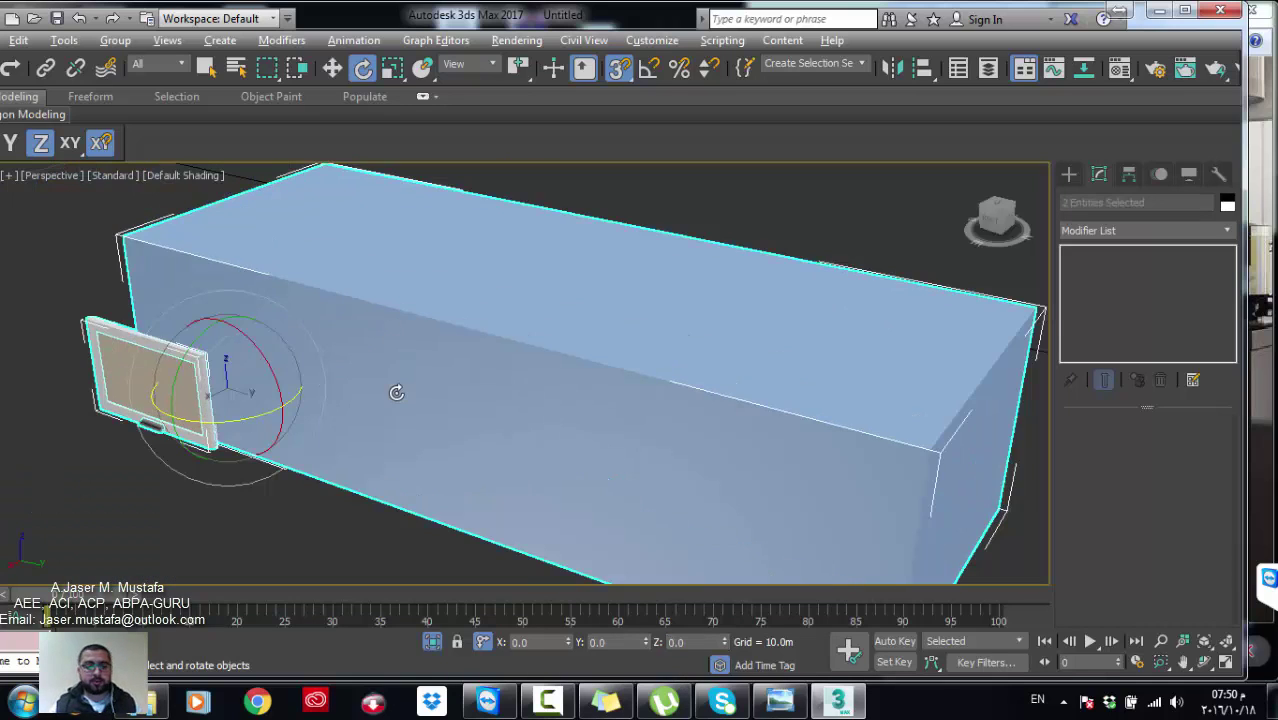
click(780, 700)
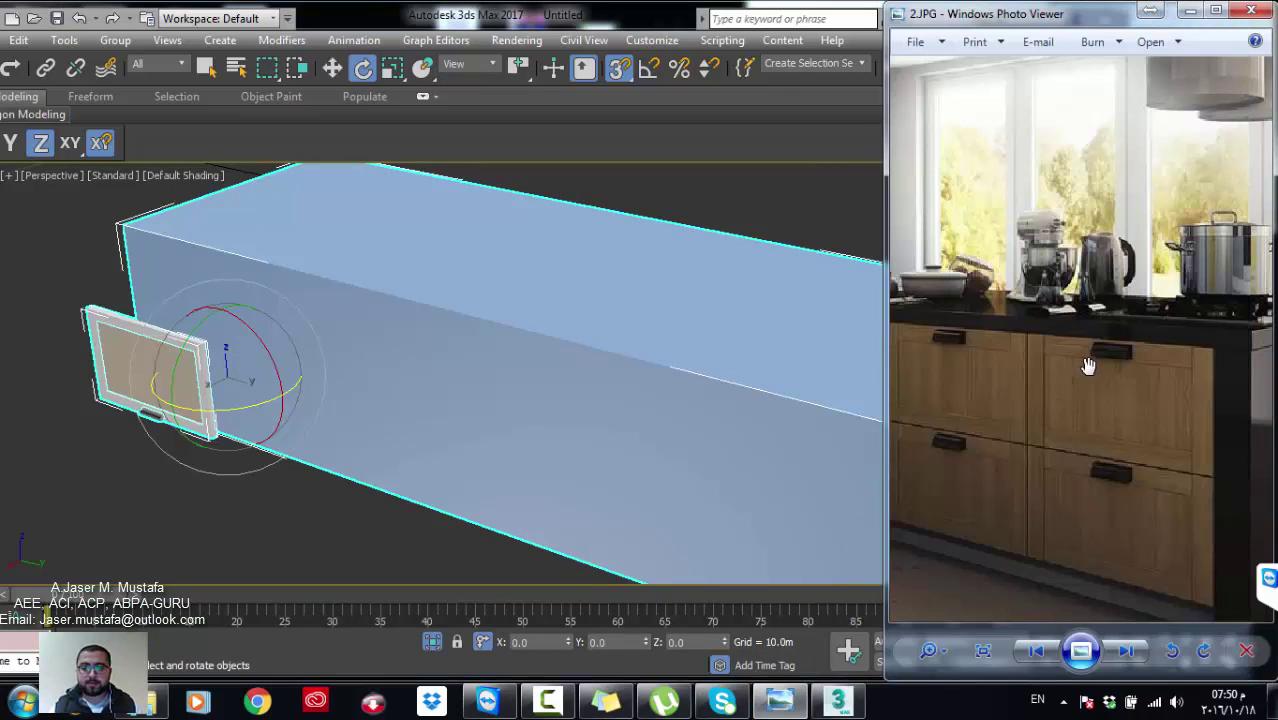
scroll(1085, 365, down, 3)
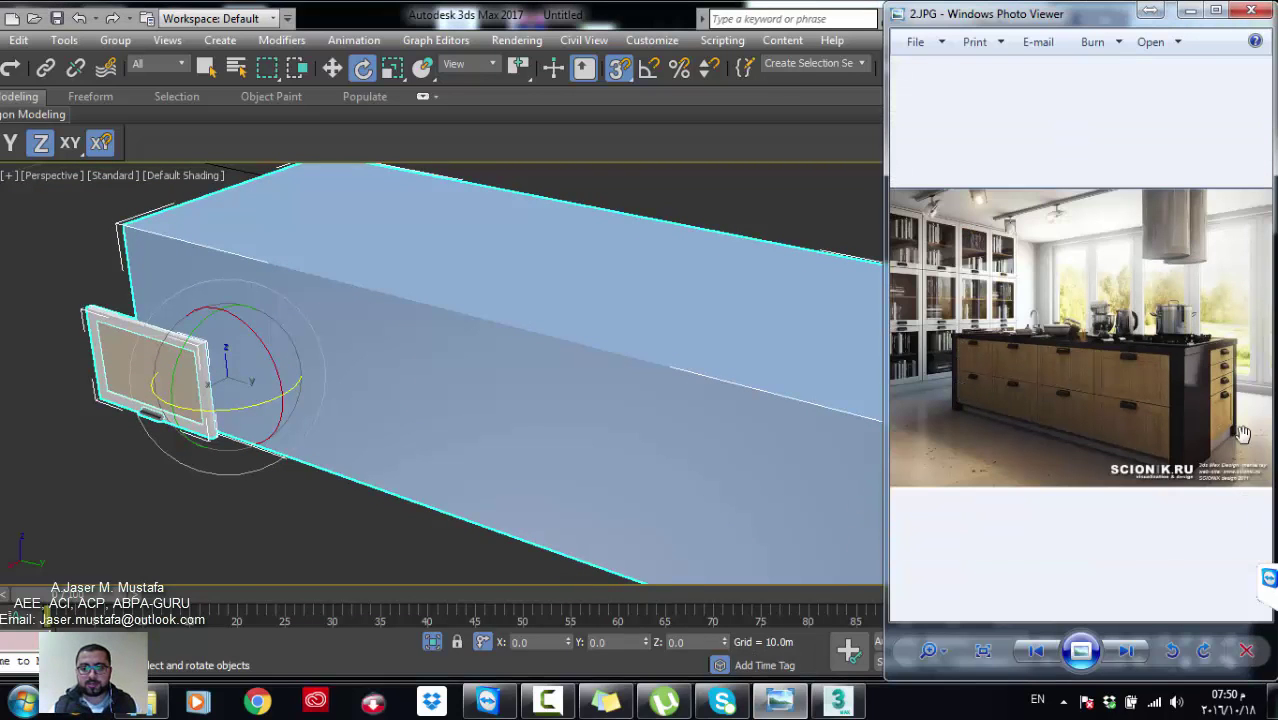
click(340, 408)
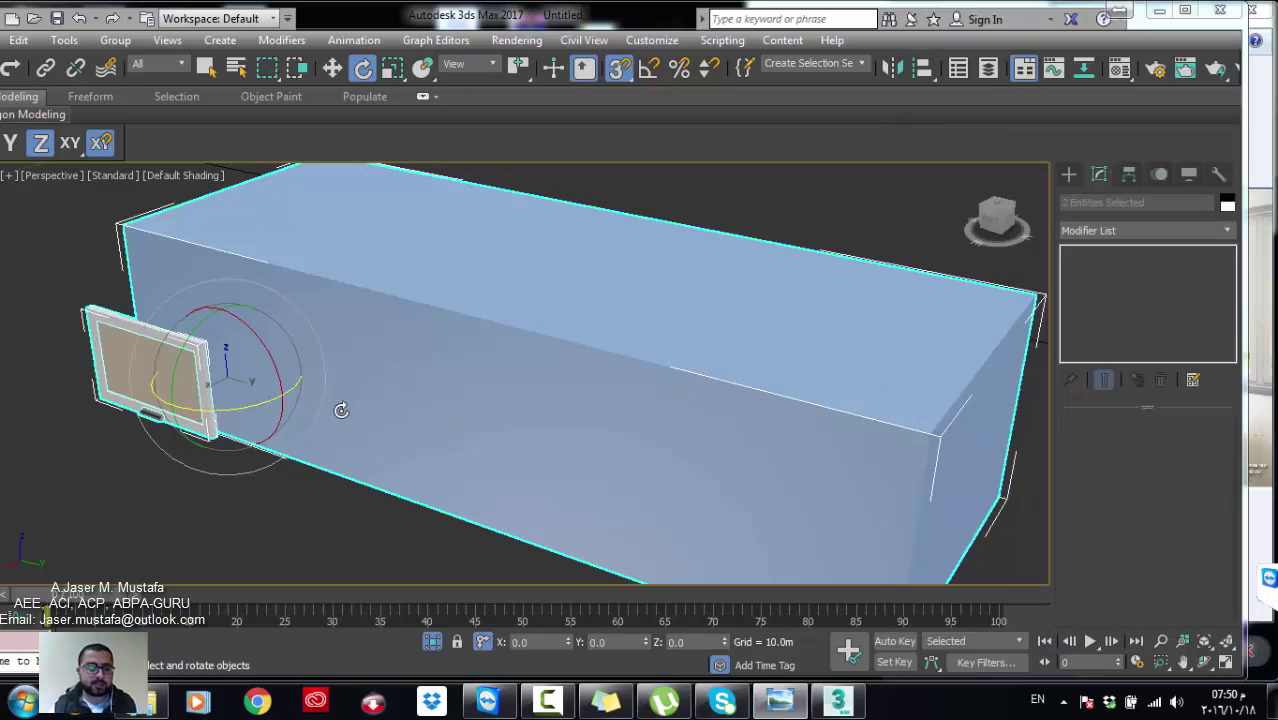
mouse_move(997, 220)
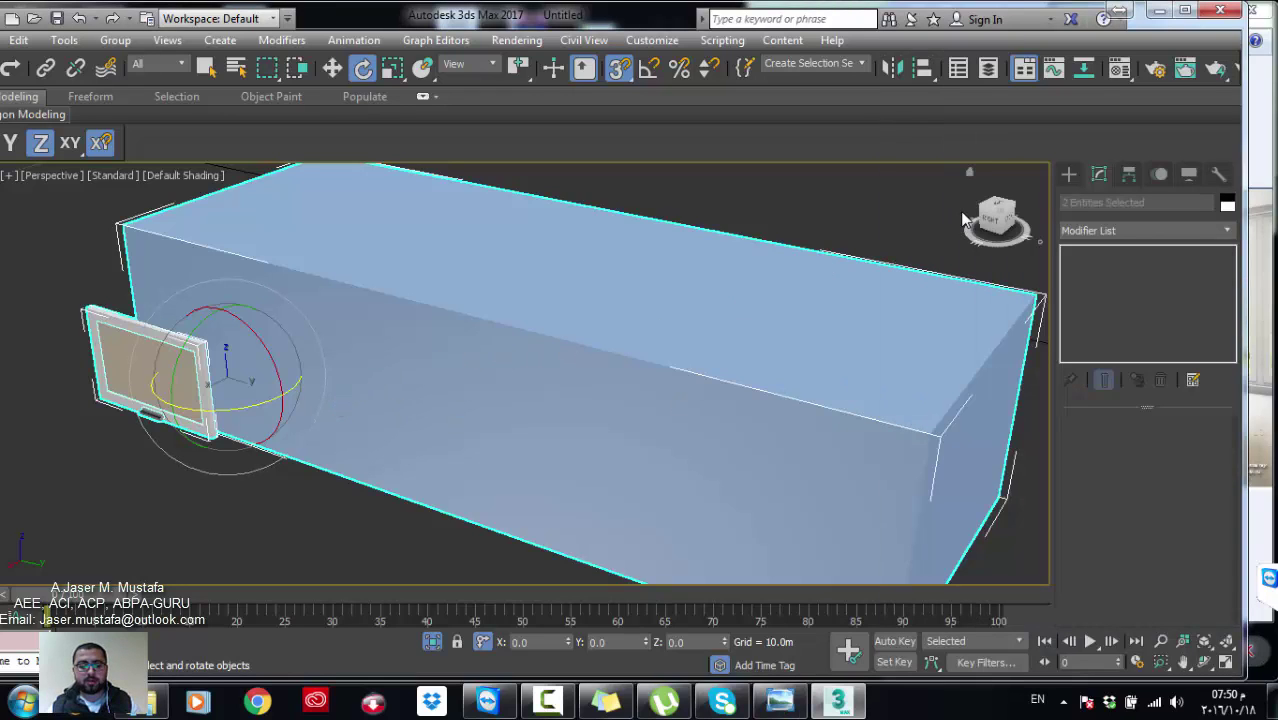
Step: Switch the viewport to the Right view and zoom in on the cupboard door
right_click(961, 213)
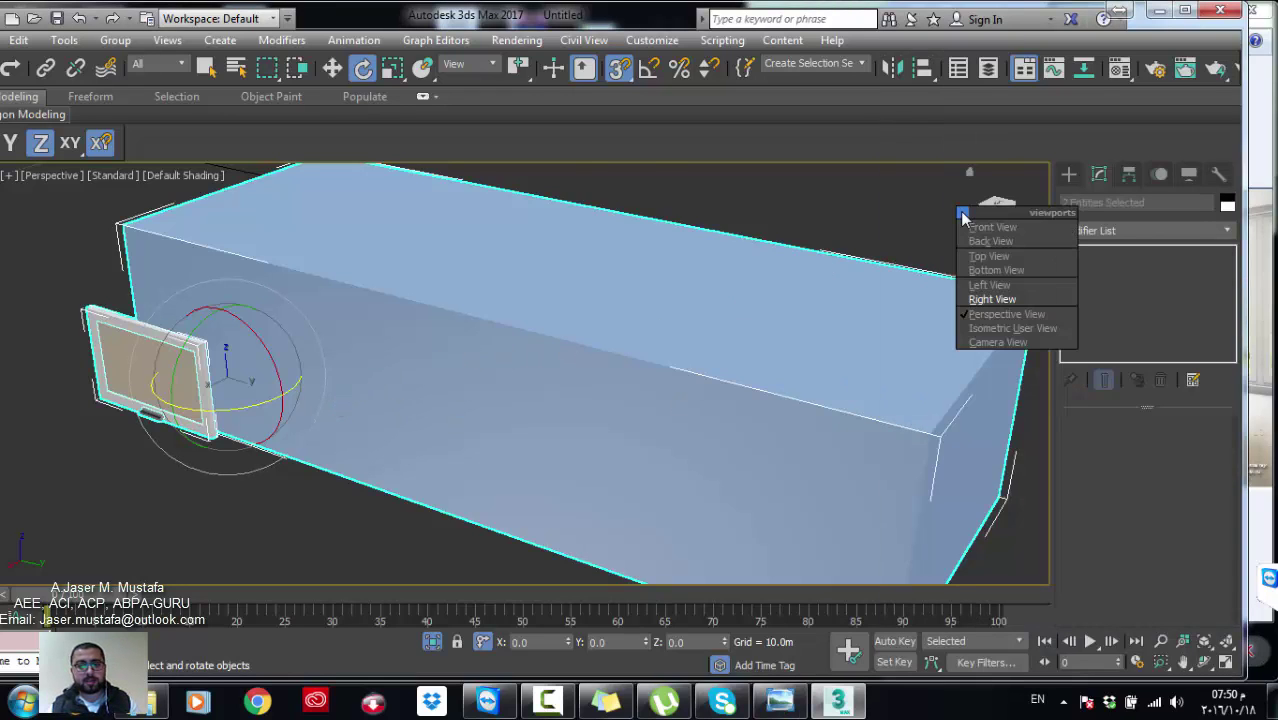
click(992, 299)
scroll(485, 410, up, 2)
scroll(500, 340, up, 5)
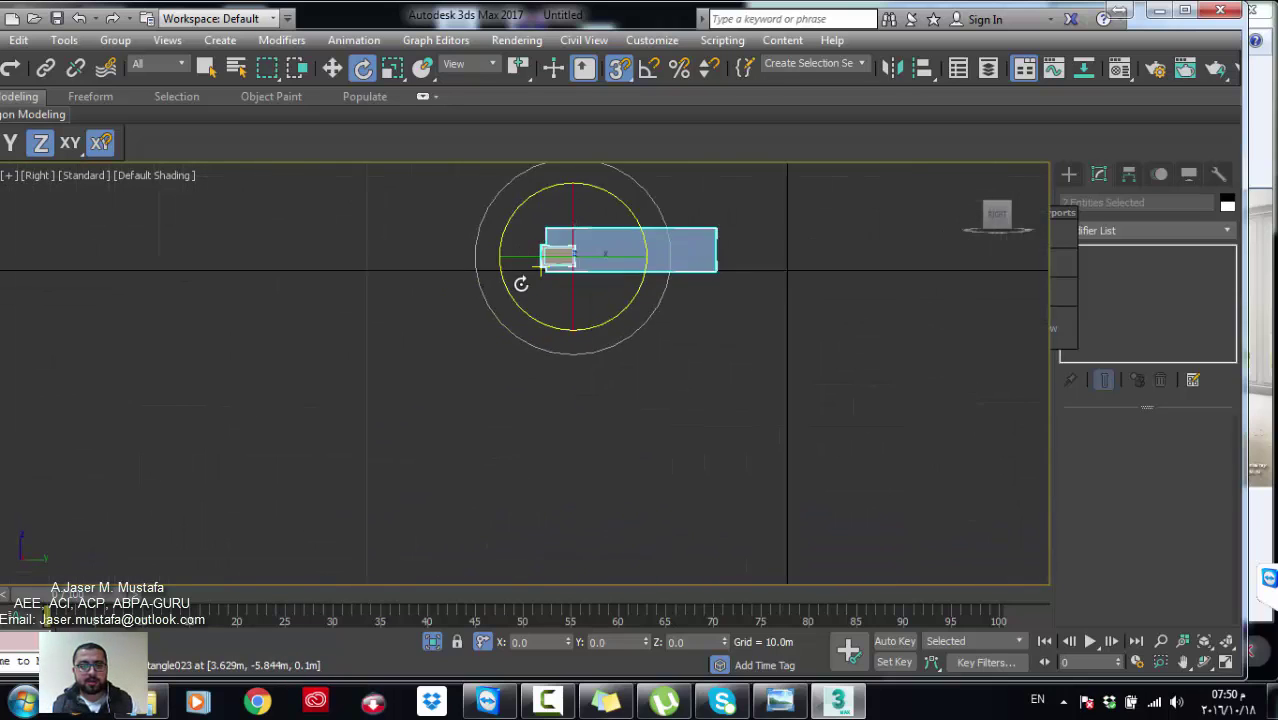
scroll(521, 300, up, 3)
scroll(530, 342, up, 2)
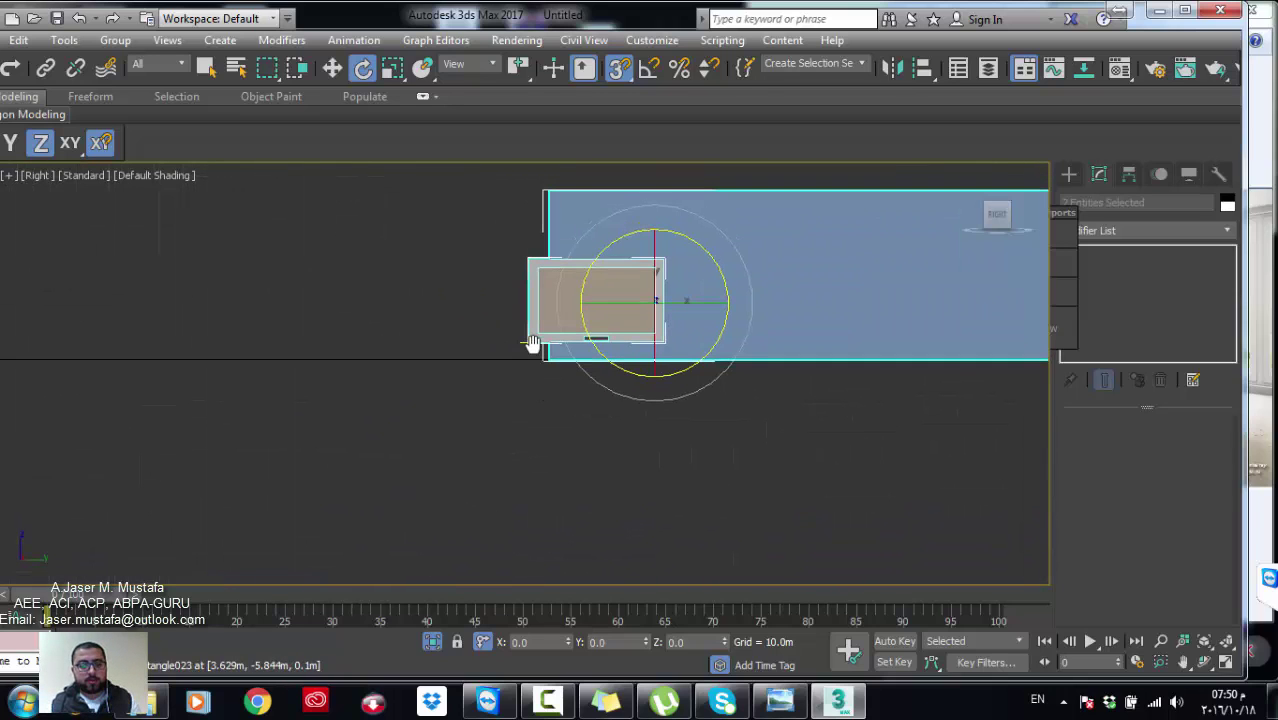
Step: Turn off snapping and select only the cupboard door, cancelling the accidental move of both objects
key(w)
key(s)
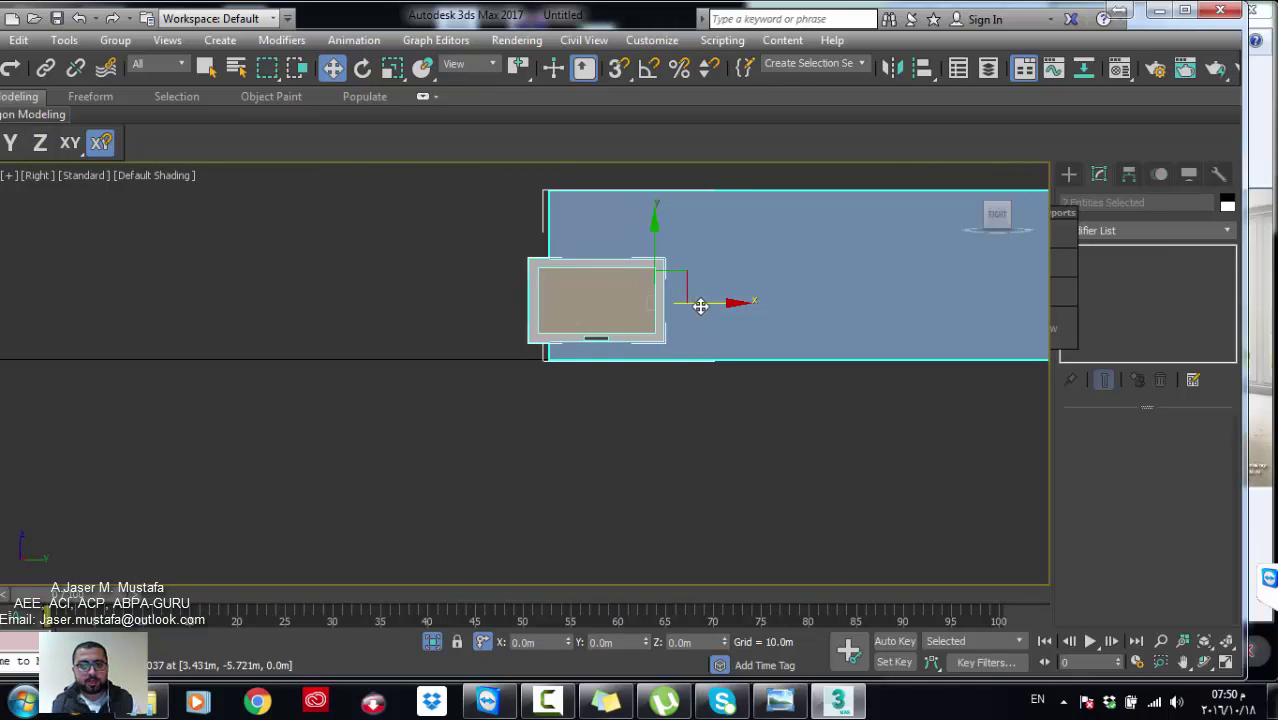
mouse_move(700, 305)
mouse_down()
mouse_move(725, 305)
mouse_move(680, 309)
mouse_up()
right_click(725, 305)
click(650, 310)
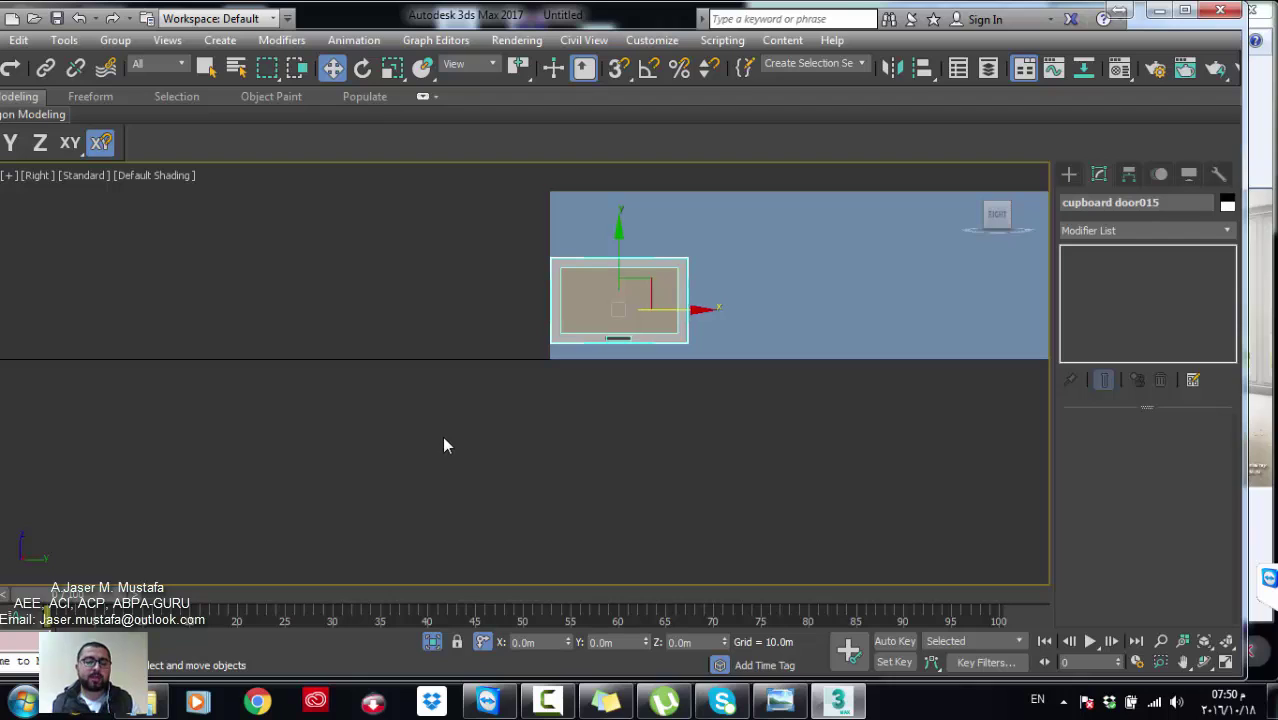
Step: Lower the cupboard door against the slab, entering a vertical offset of 0.07
click(536, 641)
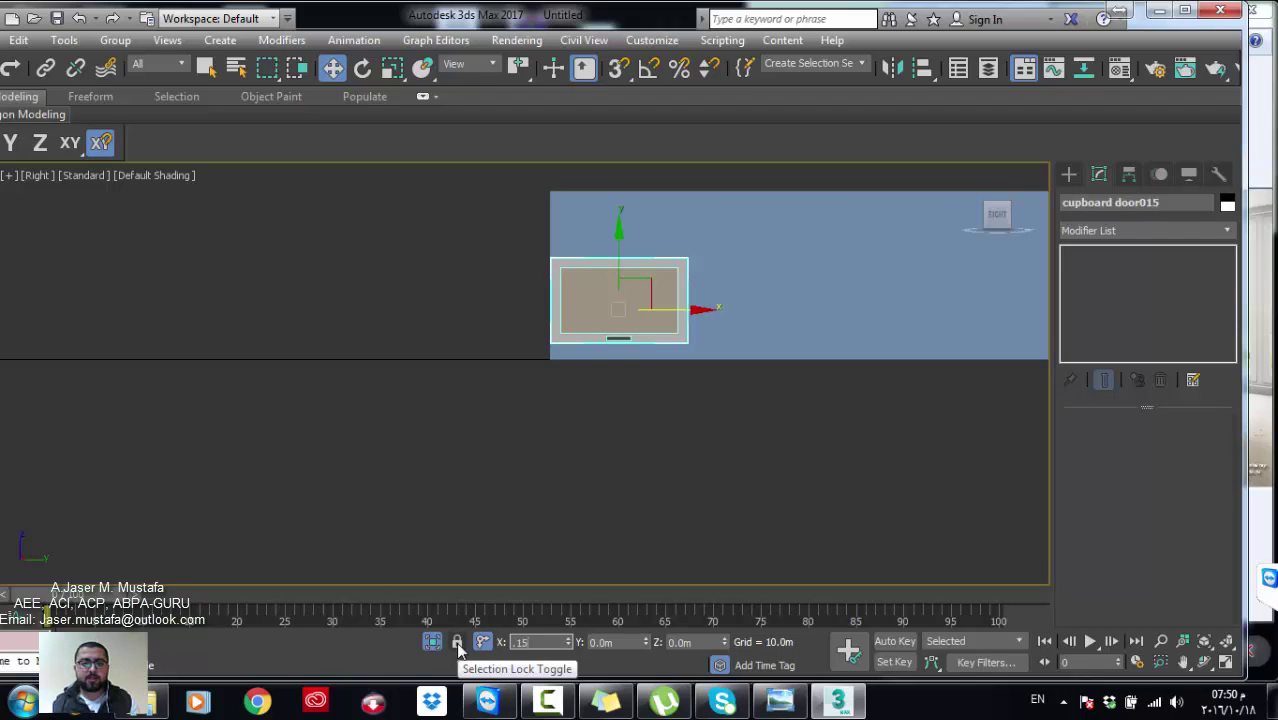
middle_drag(508, 390, 487, 395)
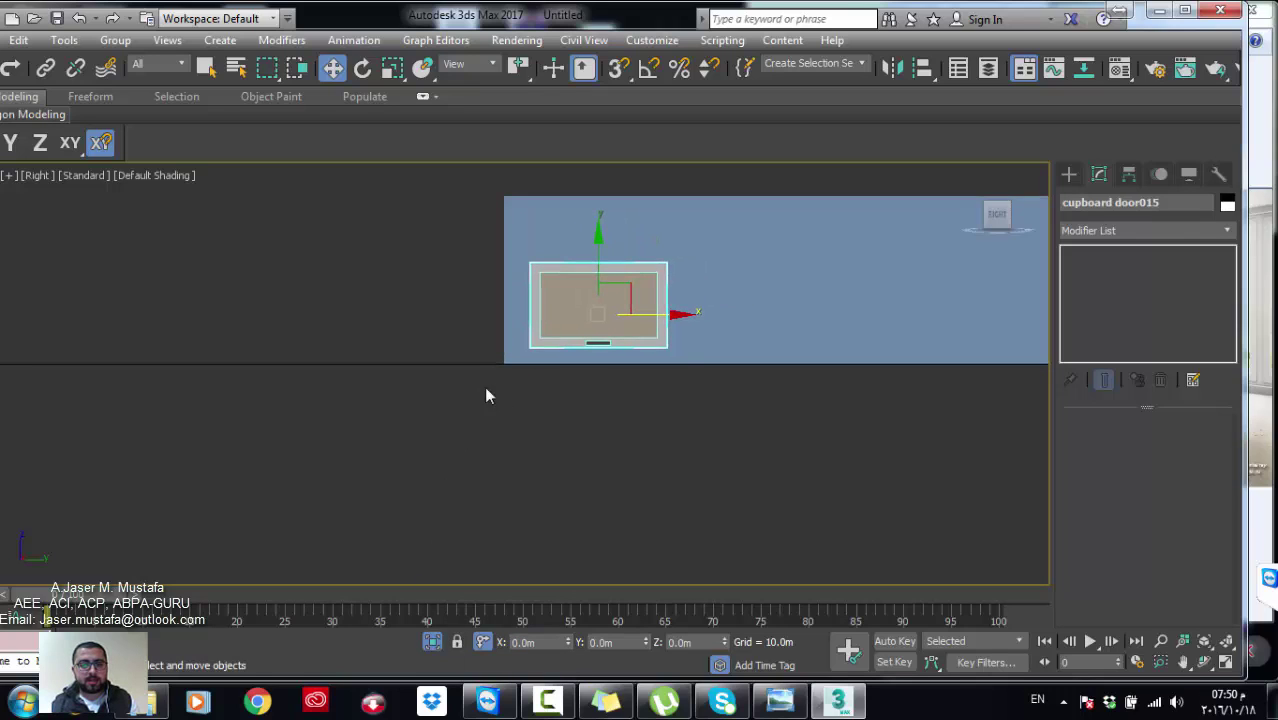
drag(599, 251, 612, 275)
click(600, 642)
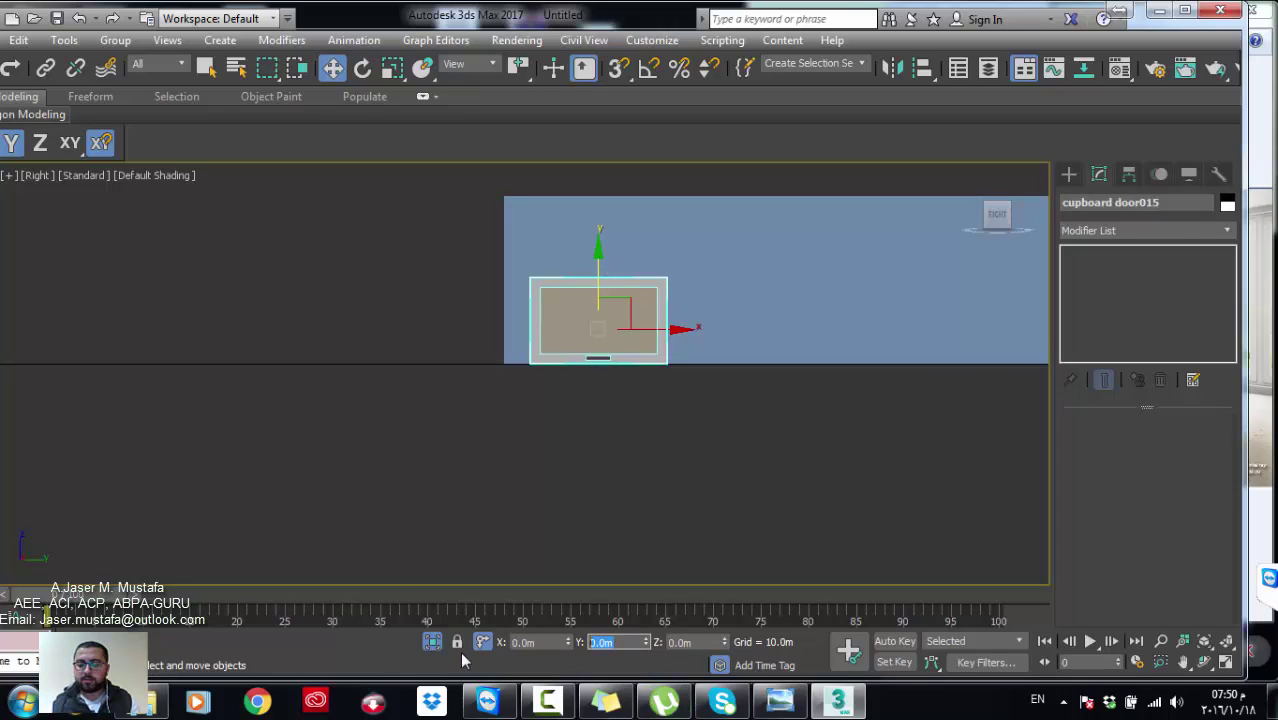
text(10.07)
key(Return)
Step: Turn snapping back on and recentre the view on the door
middle_drag(335, 460, 418, 445)
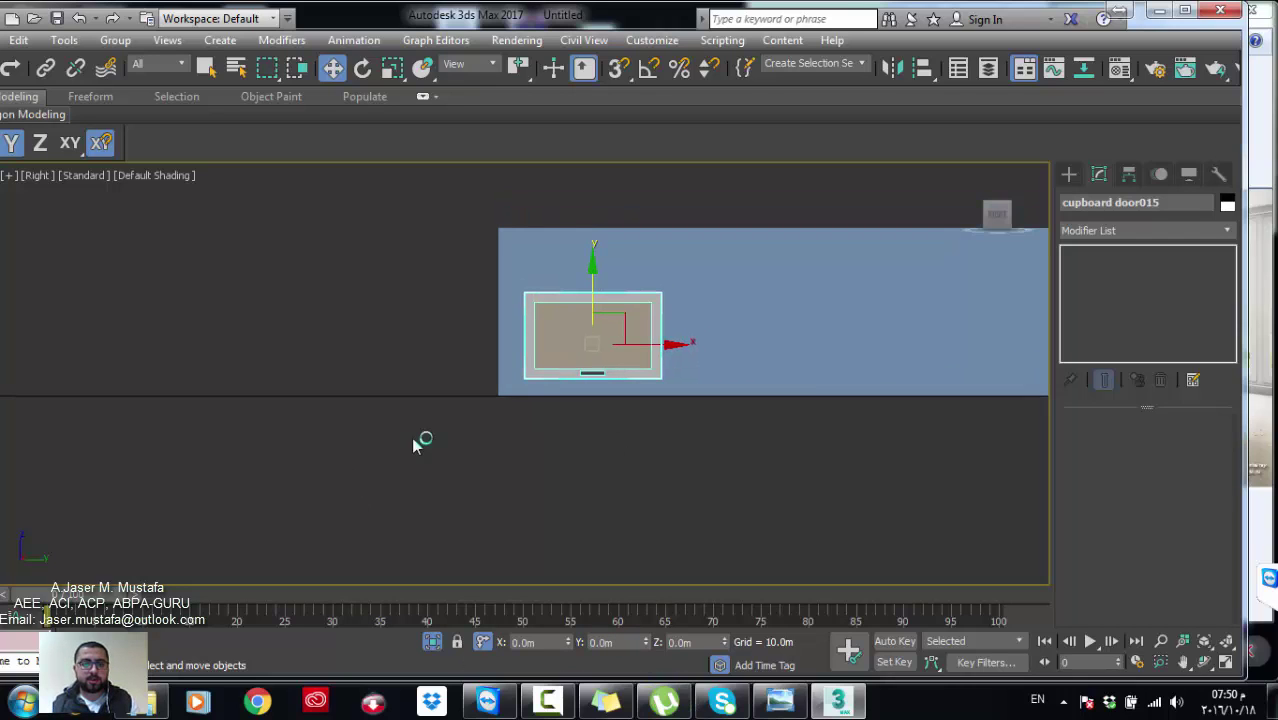
key(s)
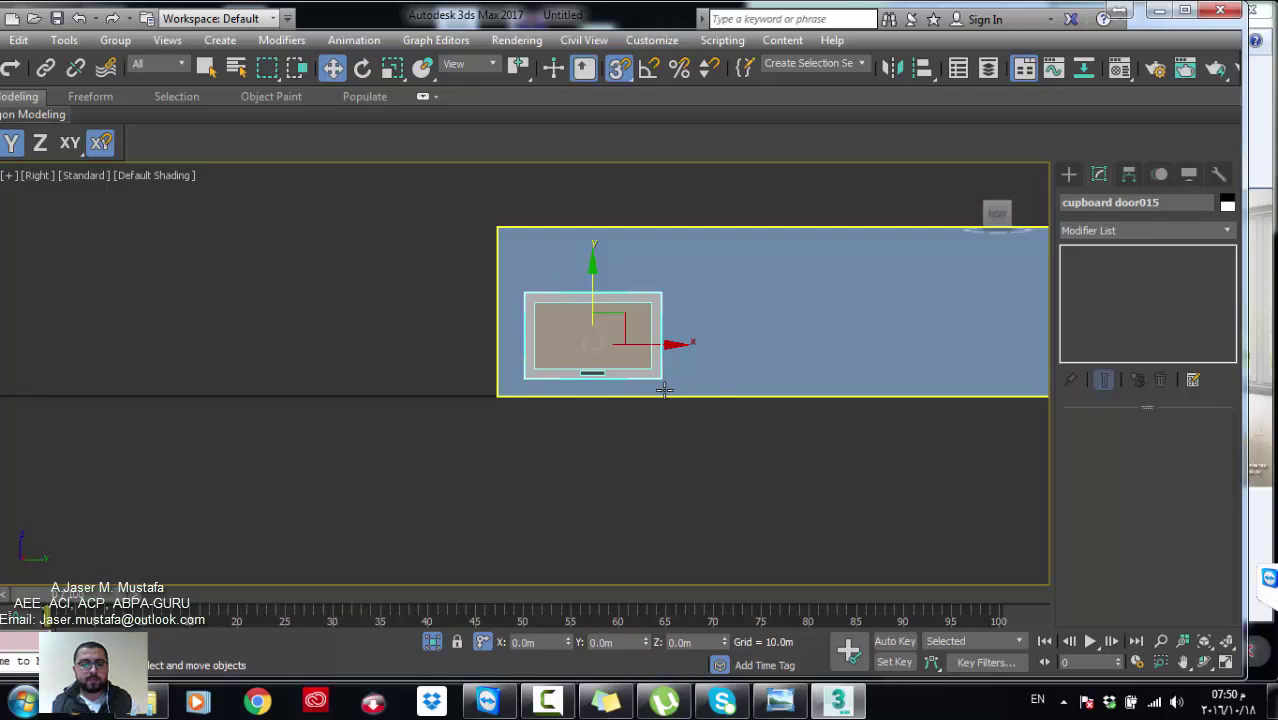
scroll(666, 388, up, 2)
middle_drag(666, 388, 687, 423)
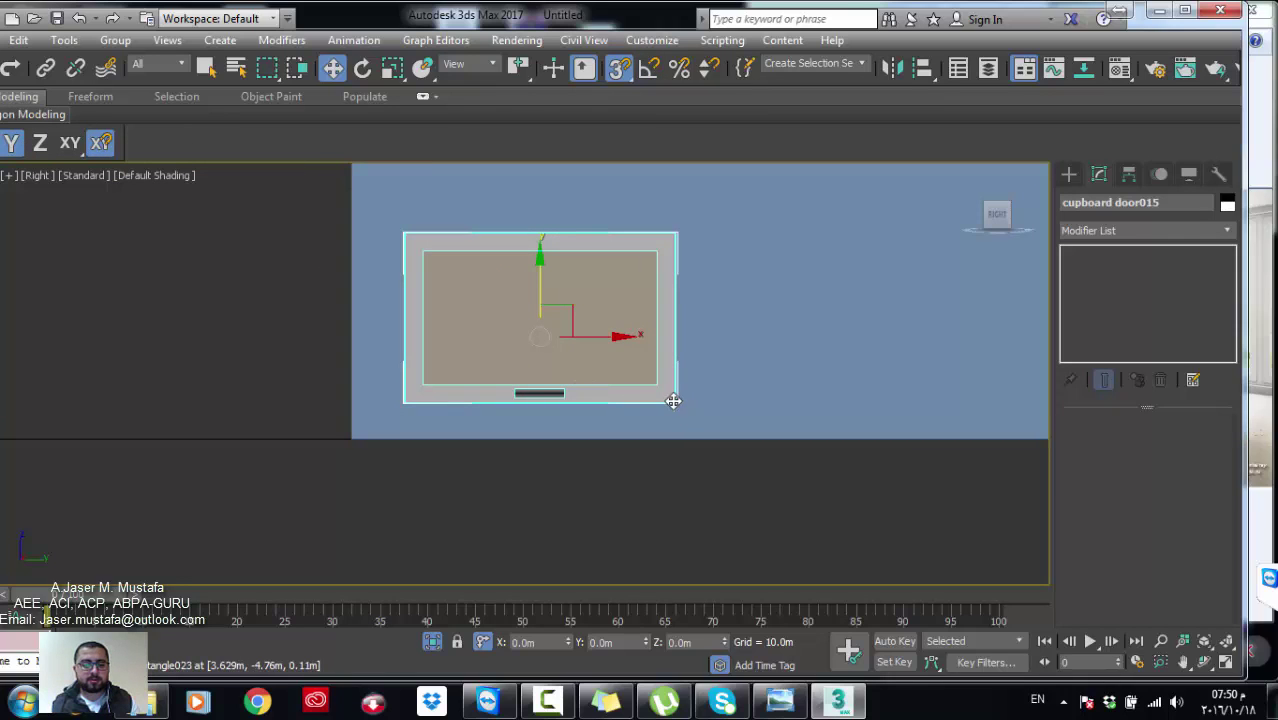
Step: Clone the door upward so a second door sits on top of the first
shift+drag(673, 401, 668, 232)
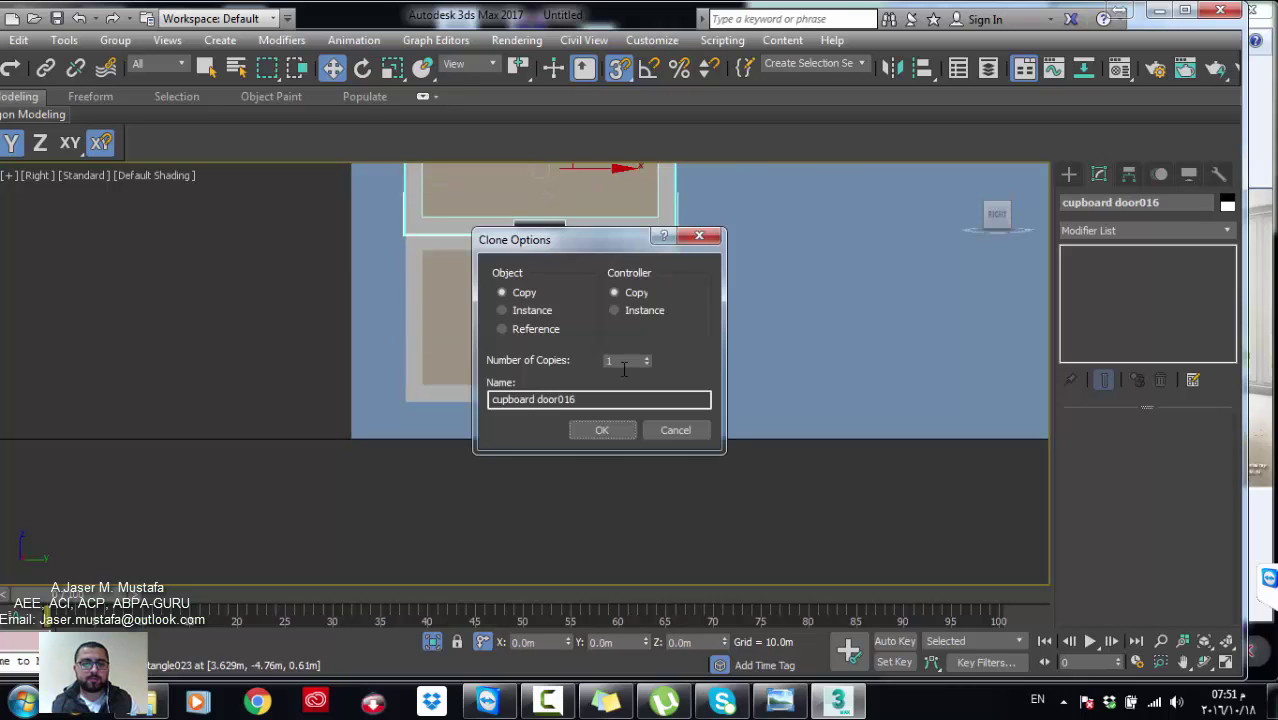
click(602, 430)
middle_drag(669, 381, 675, 473)
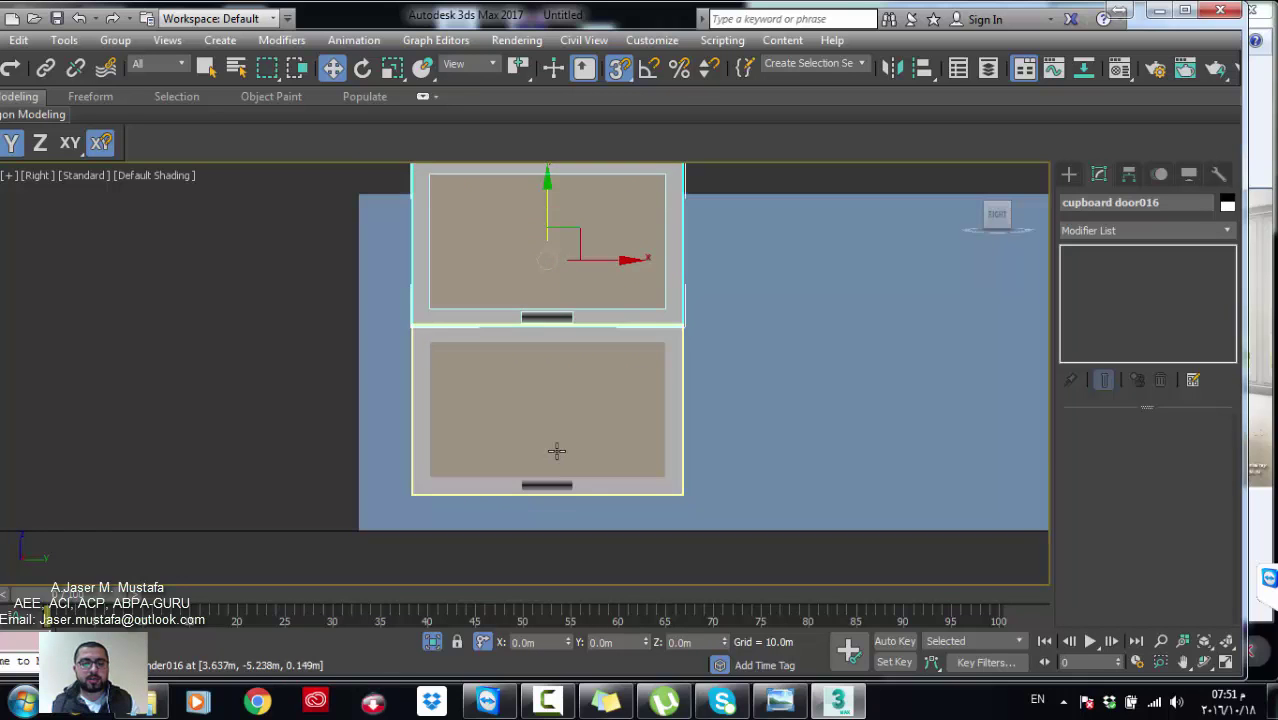
key(ctrl+z)
click(687, 363)
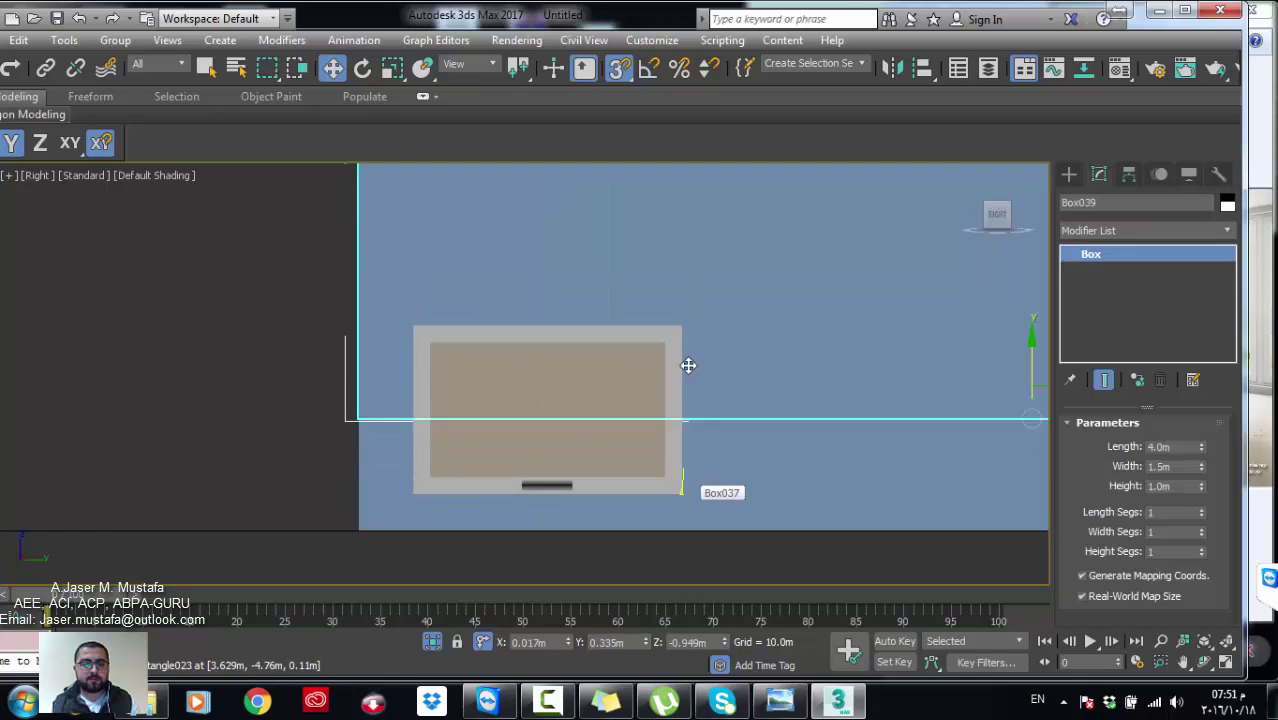
click(664, 417)
key(space)
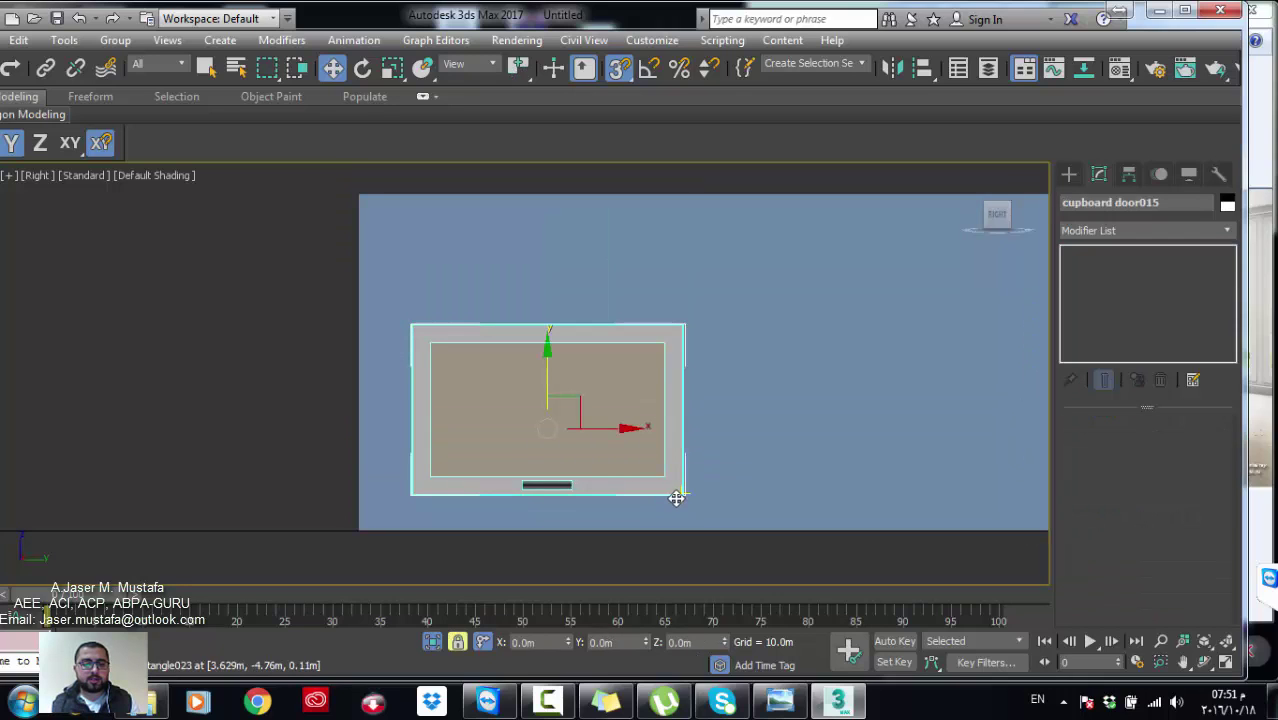
shift+drag(676, 497, 674, 328)
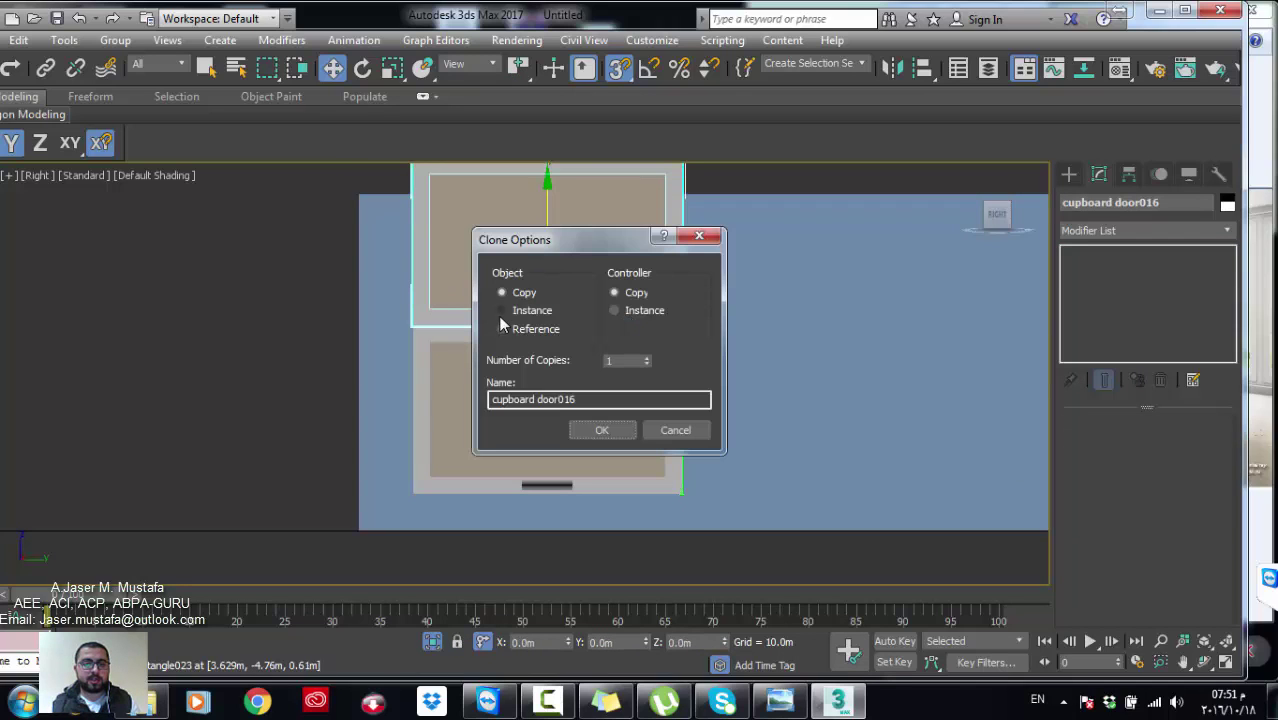
click(601, 430)
Step: Non-uniformly scale both stacked doors to 88% vertically
ctrl+click(582, 420)
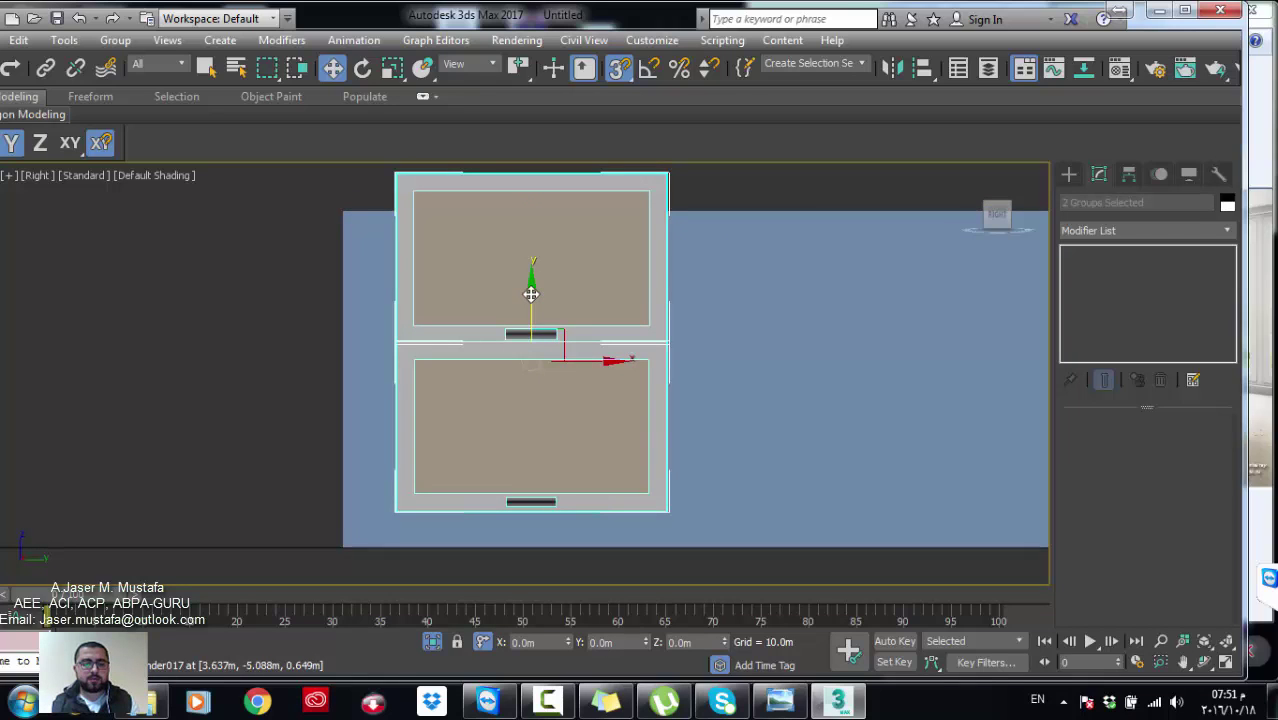
key(r)
key(s)
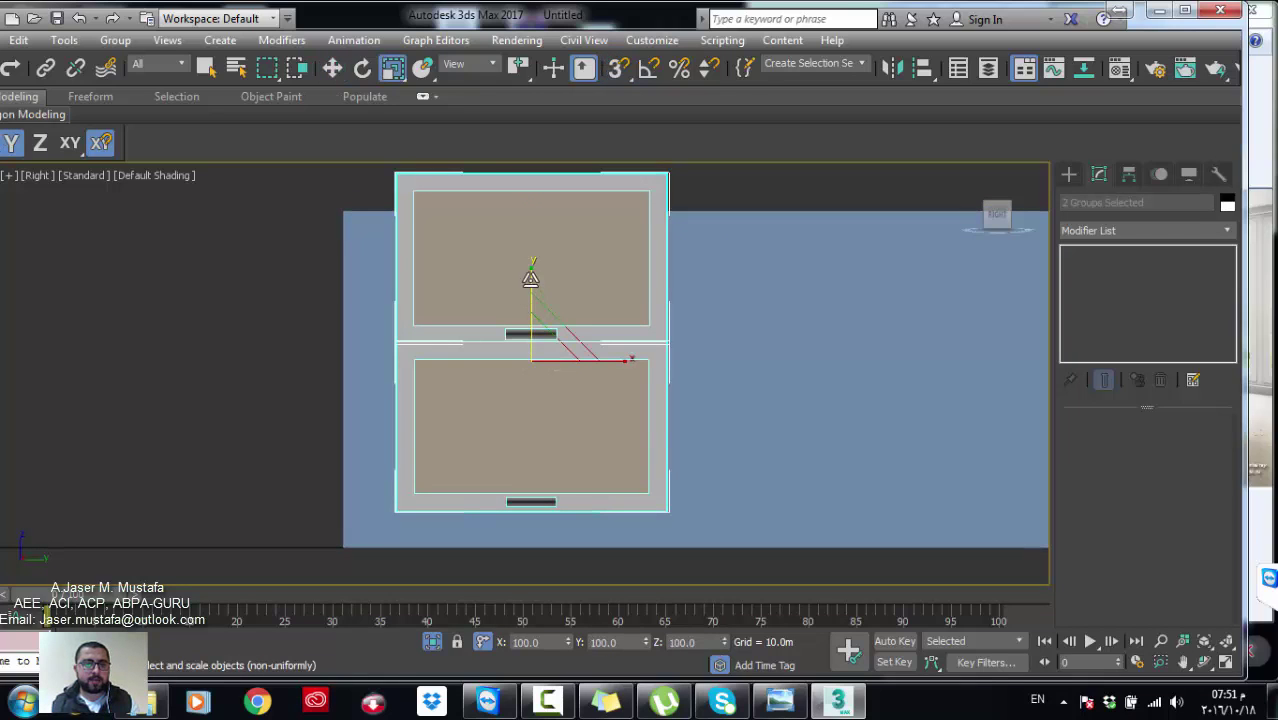
mouse_move(531, 290)
mouse_down()
mouse_move(537, 313)
mouse_move(516, 329)
mouse_up()
Step: Shift-copy the door pair along X as 3 instances, making four columns
key(w)
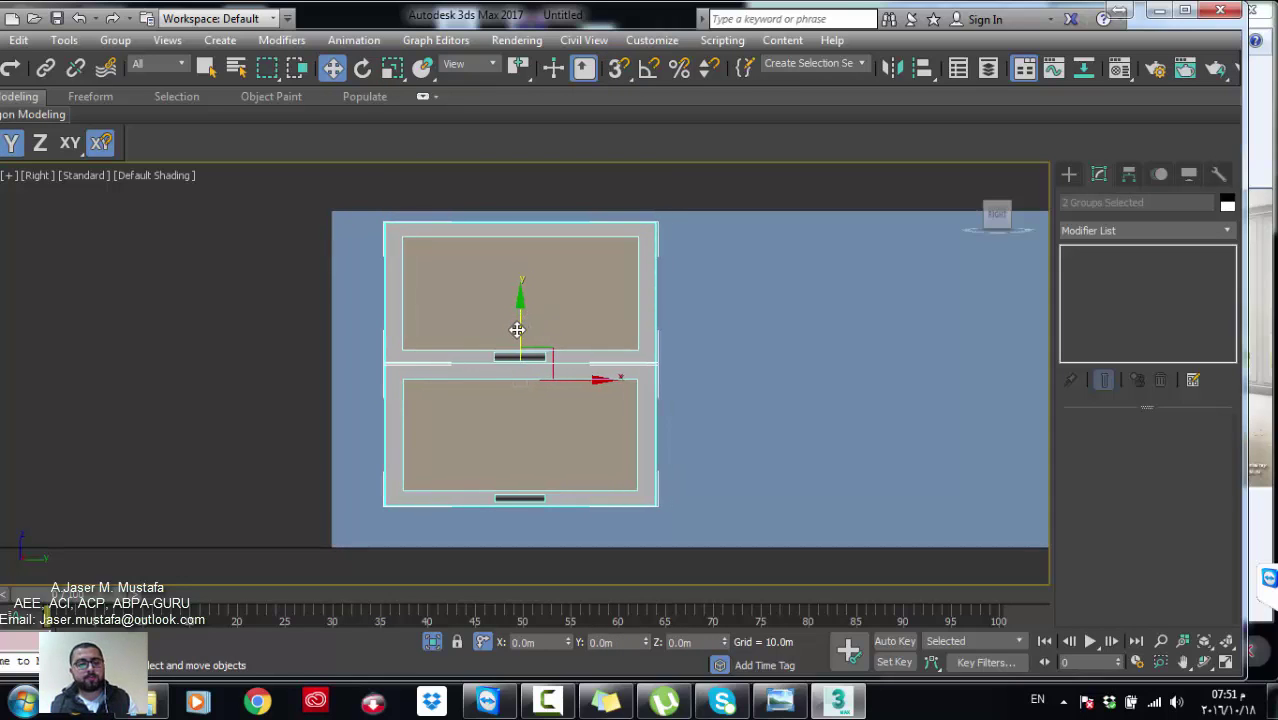
key(space)
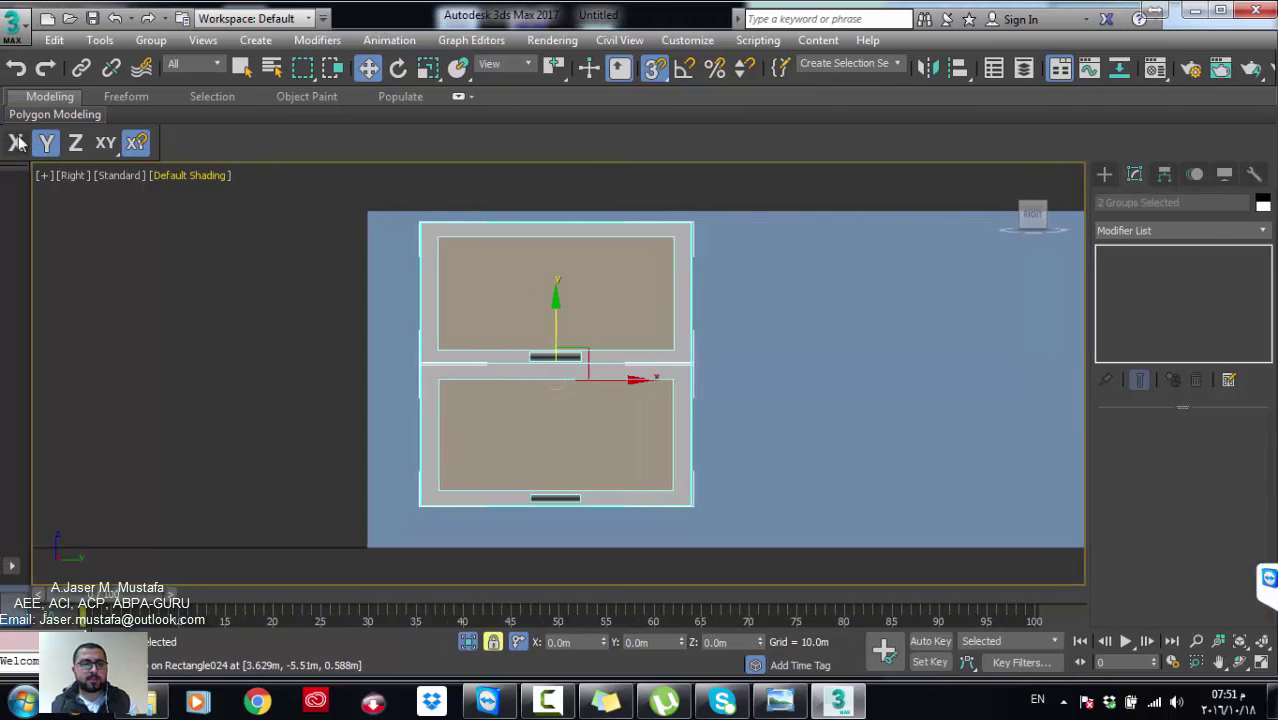
click(17, 142)
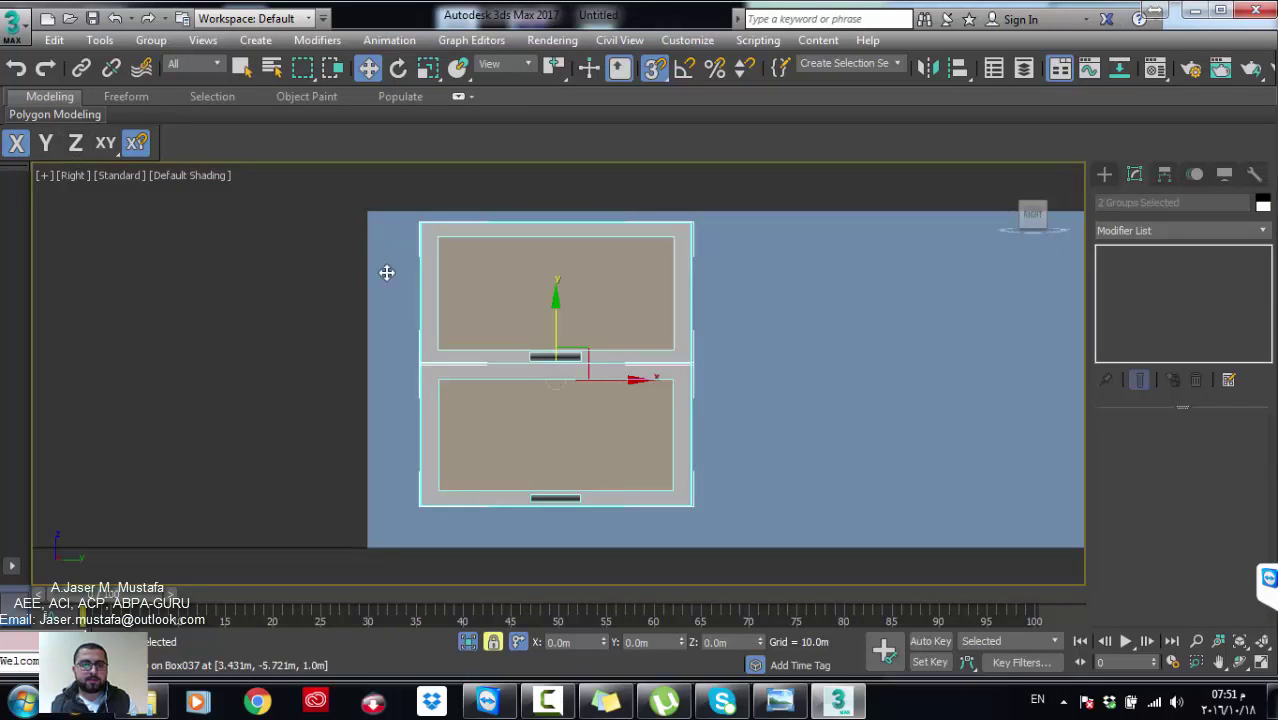
shift+drag(421, 364, 689, 367)
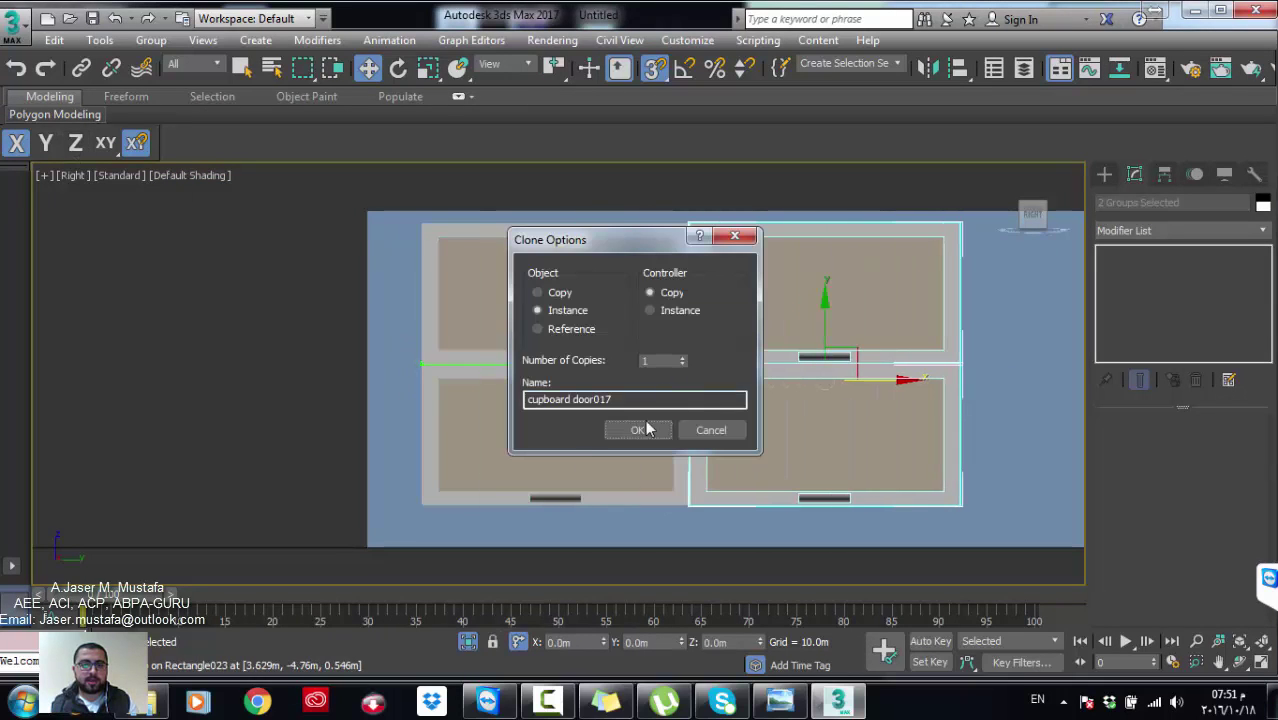
click(682, 358)
click(682, 358)
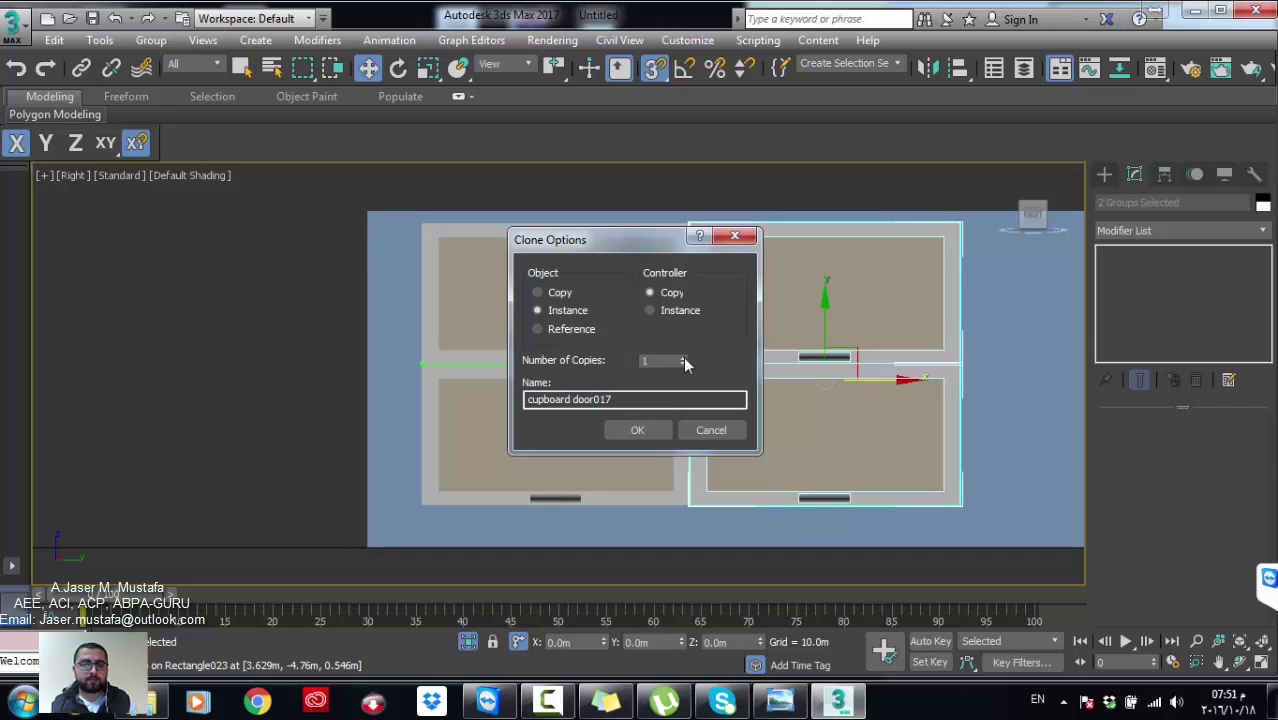
click(643, 437)
scroll(470, 394, down, 5)
scroll(548, 425, up, 1)
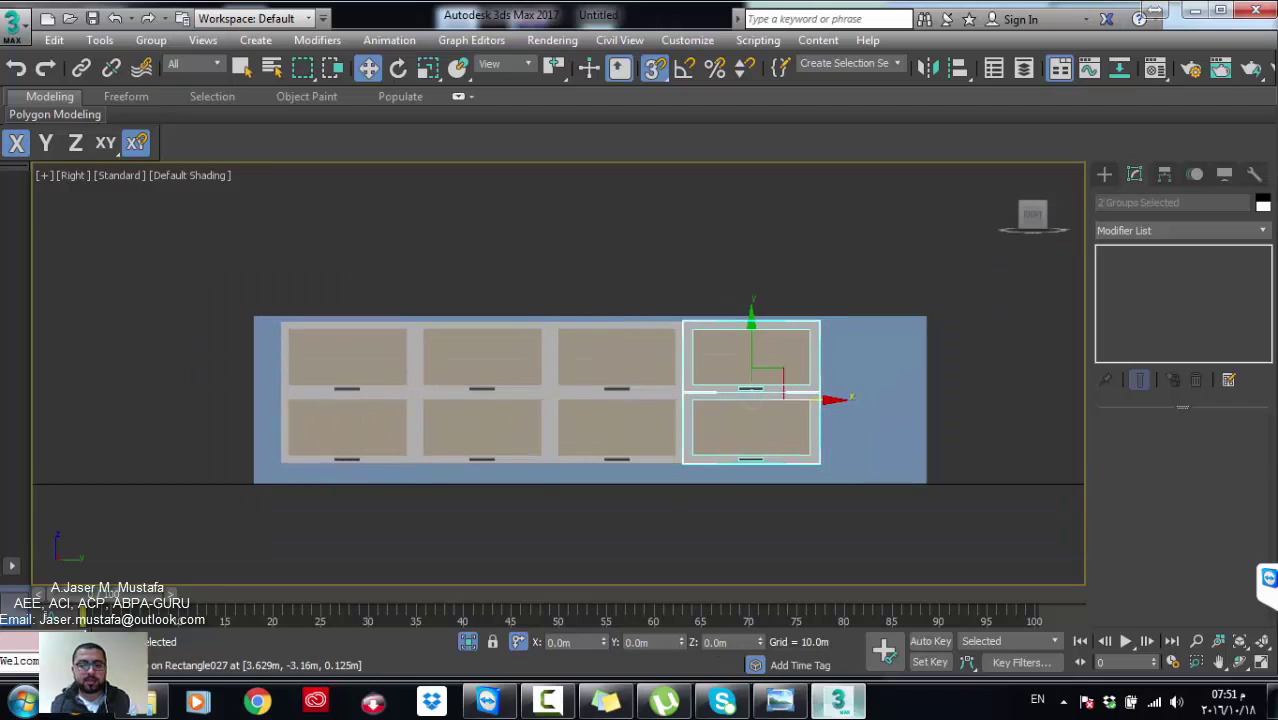
Step: Orbit to a 3D view of the island and delete the base slab Box037
click(780, 700)
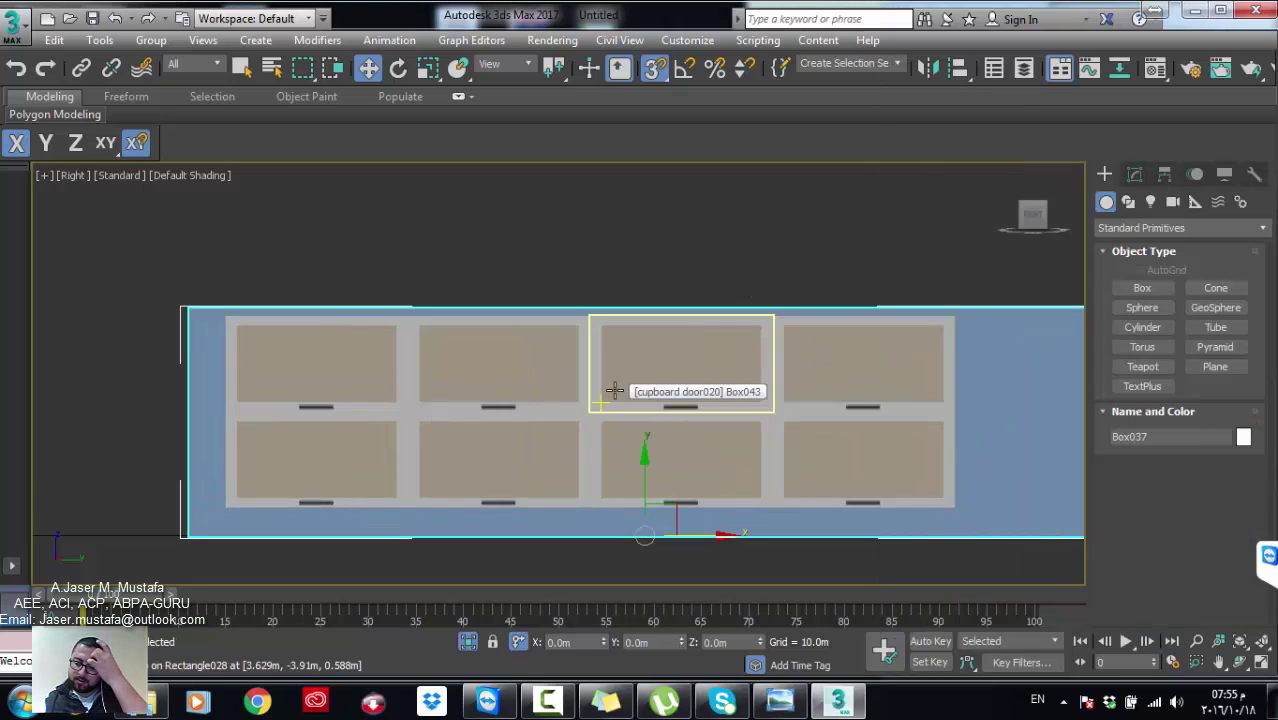
middle_drag(499, 385, 472, 358)
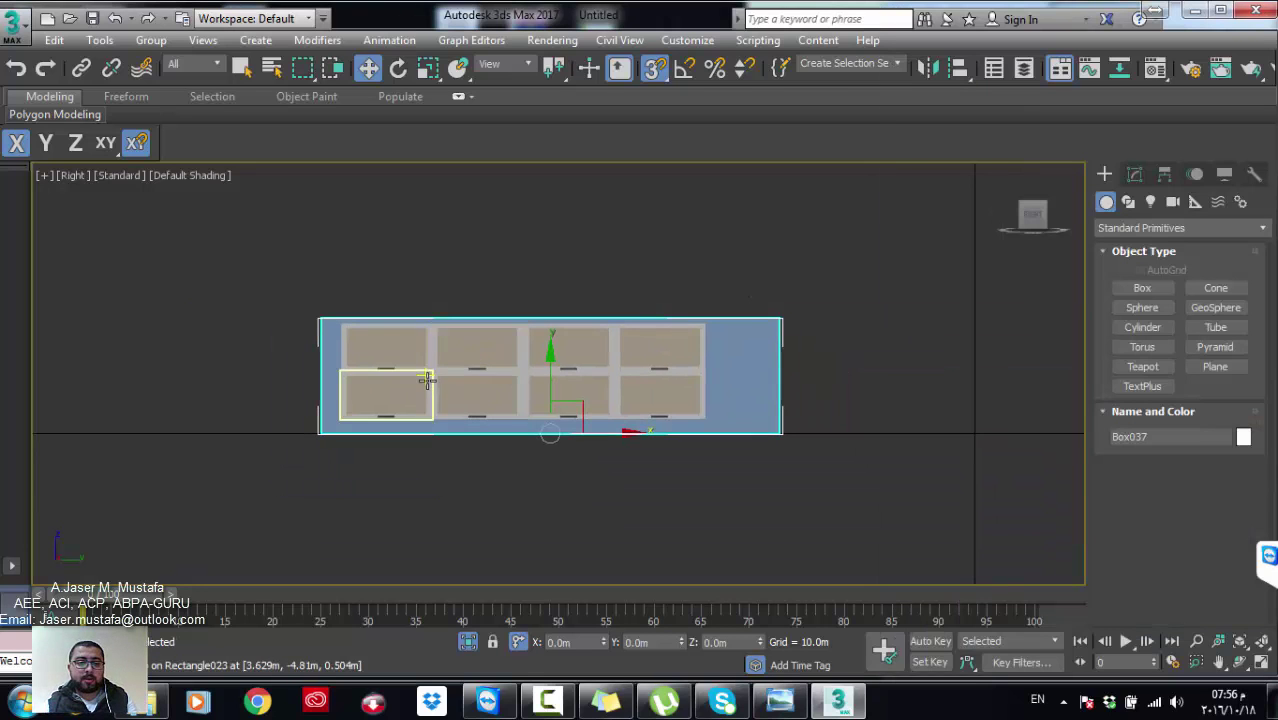
alt+middle_drag(616, 368, 645, 440)
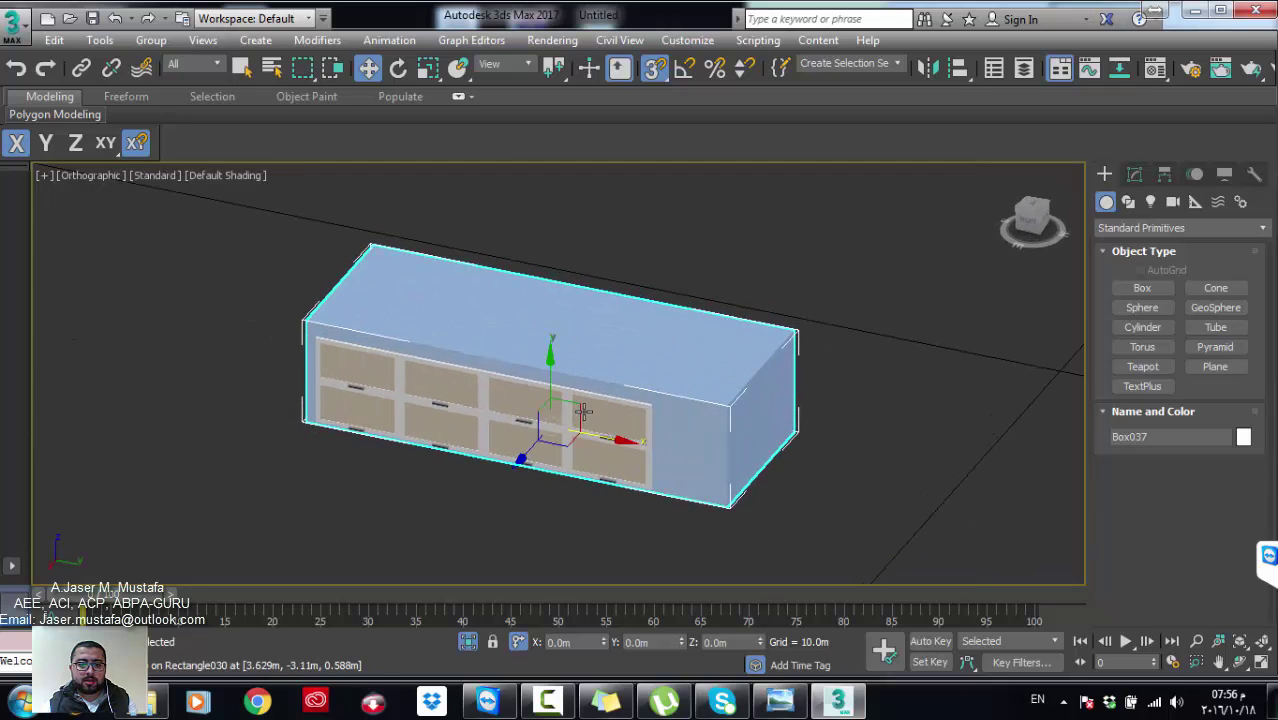
key(Delete)
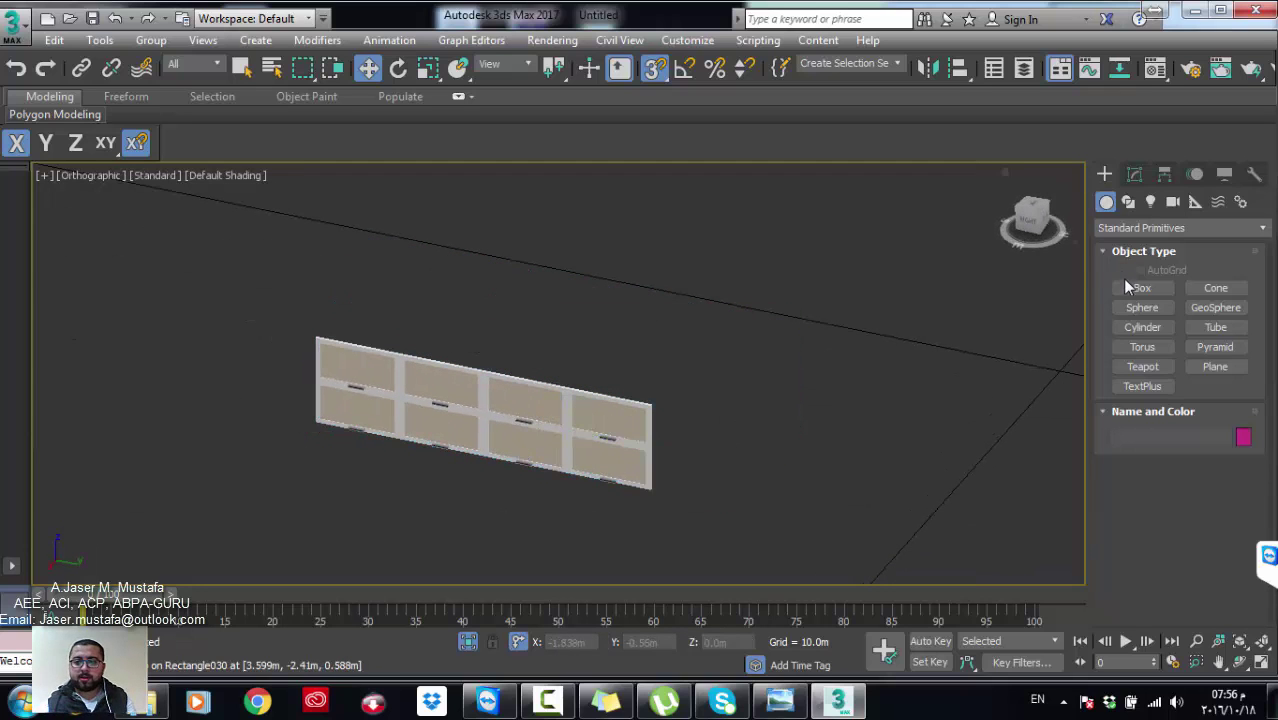
click(1140, 287)
mouse_move(415, 400)
alt+middle_down()
mouse_move(427, 407)
mouse_move(442, 291)
alt+middle_up()
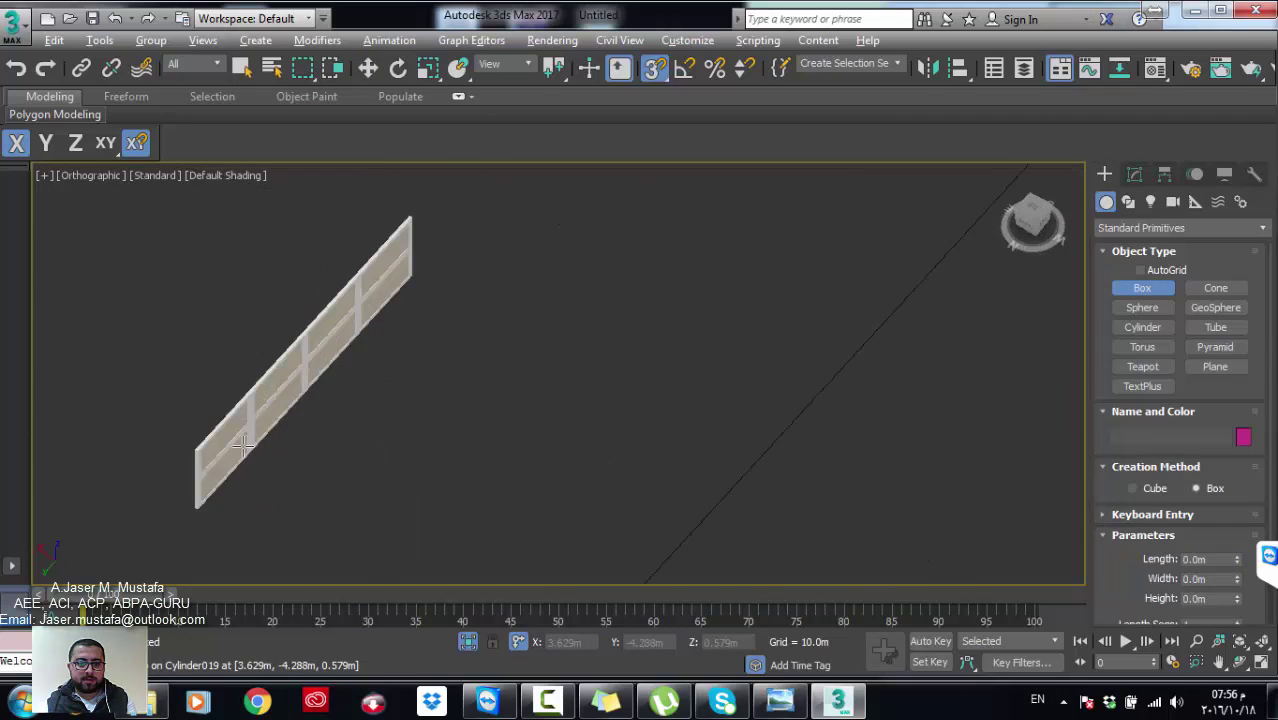
Step: Draw a new box along the door panels beneath the door rows
scroll(442, 271, up, 2)
click(444, 270)
drag(444, 270, 74, 566)
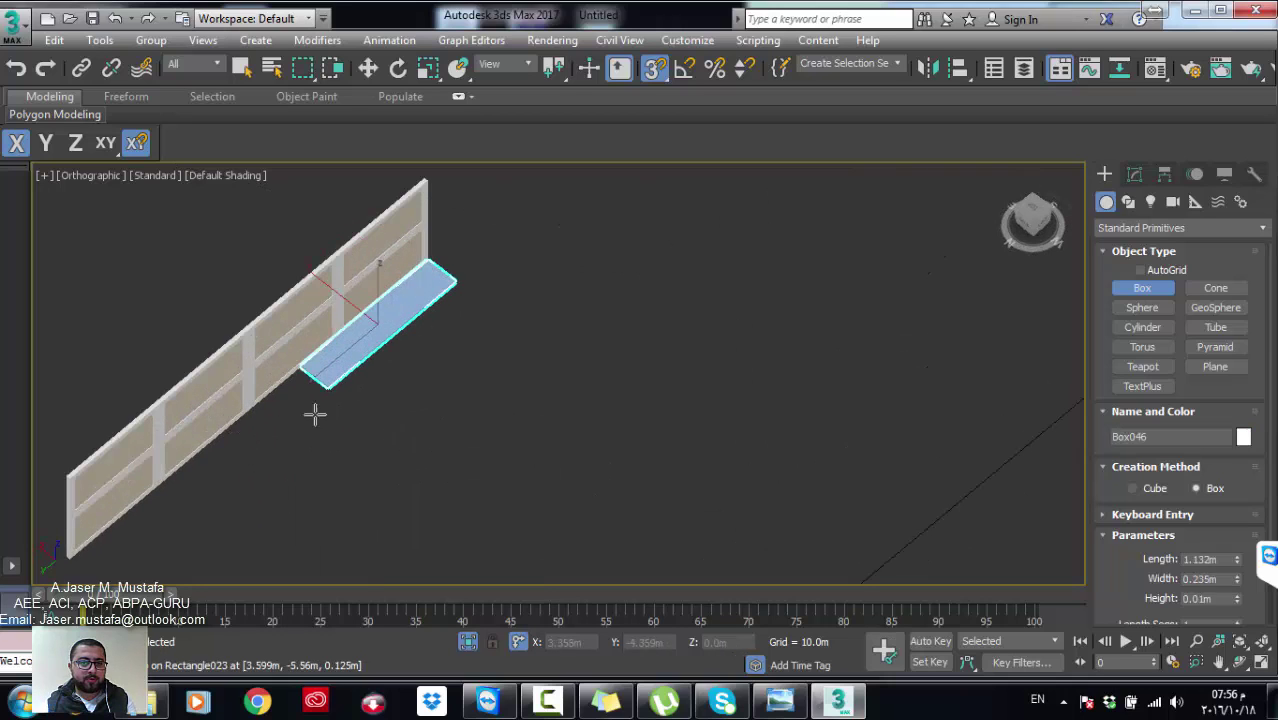
right_click(150, 566)
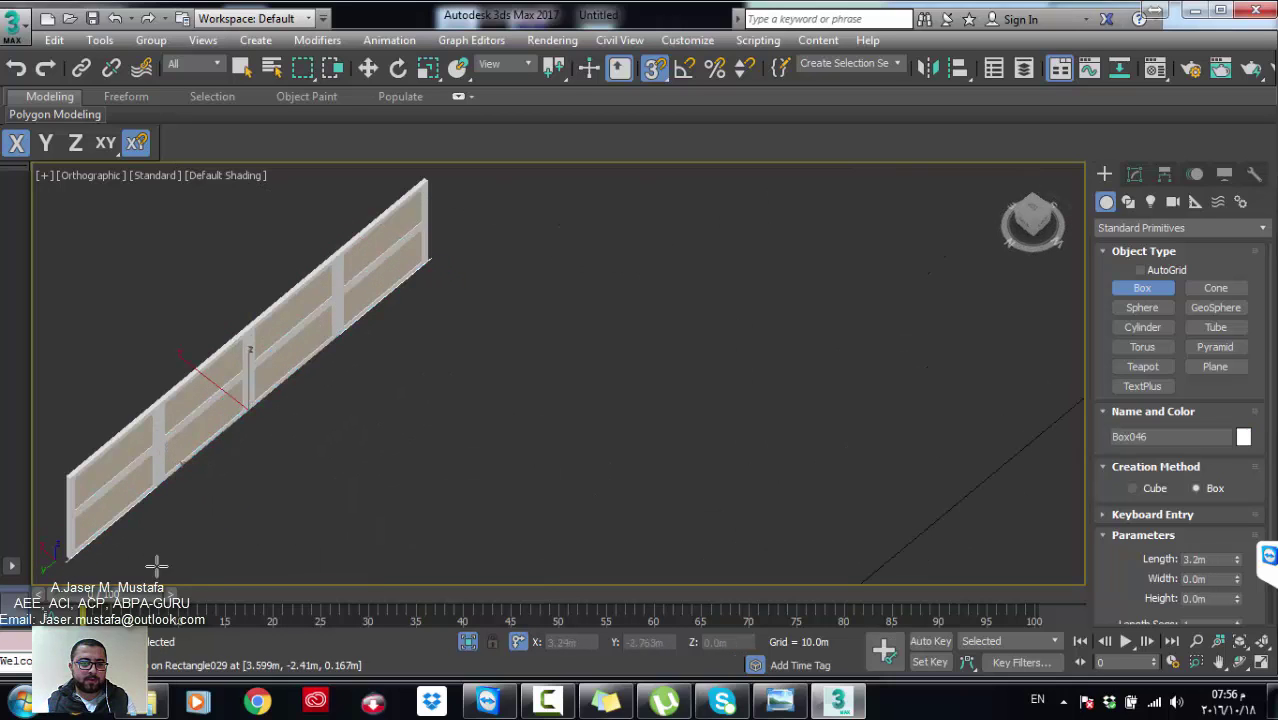
click(1134, 175)
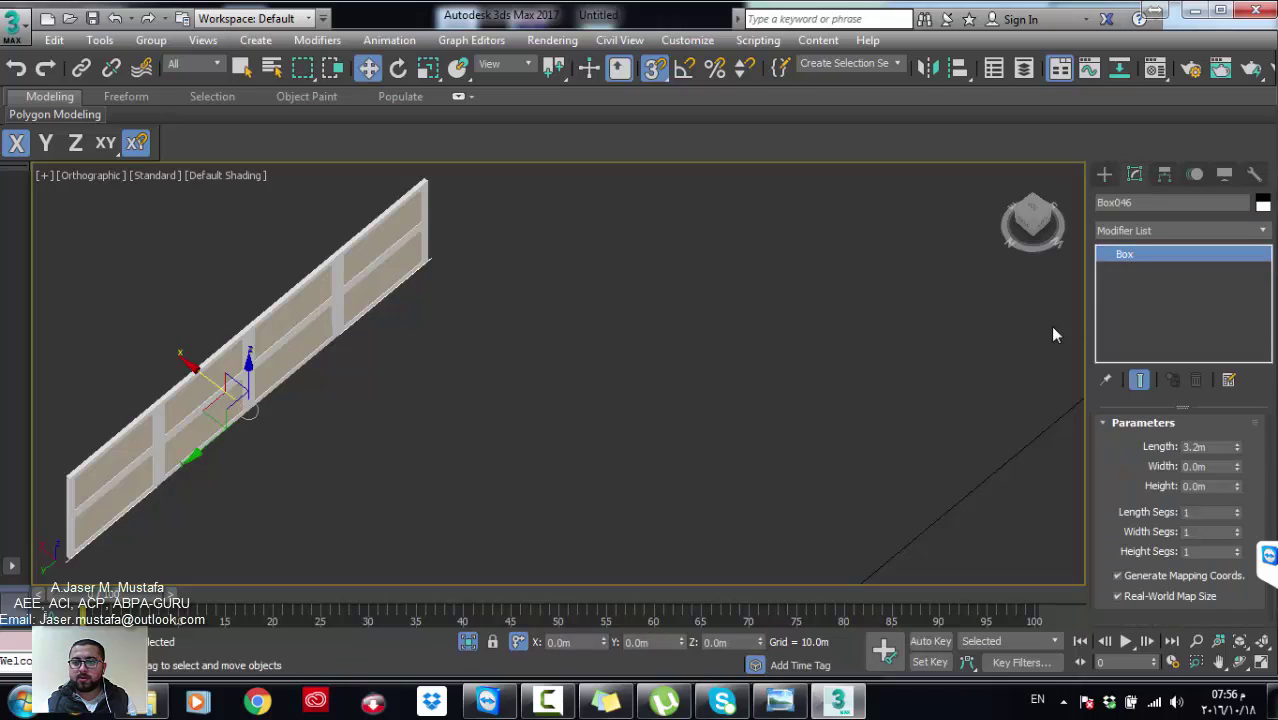
alt+middle_drag(584, 376, 554, 394)
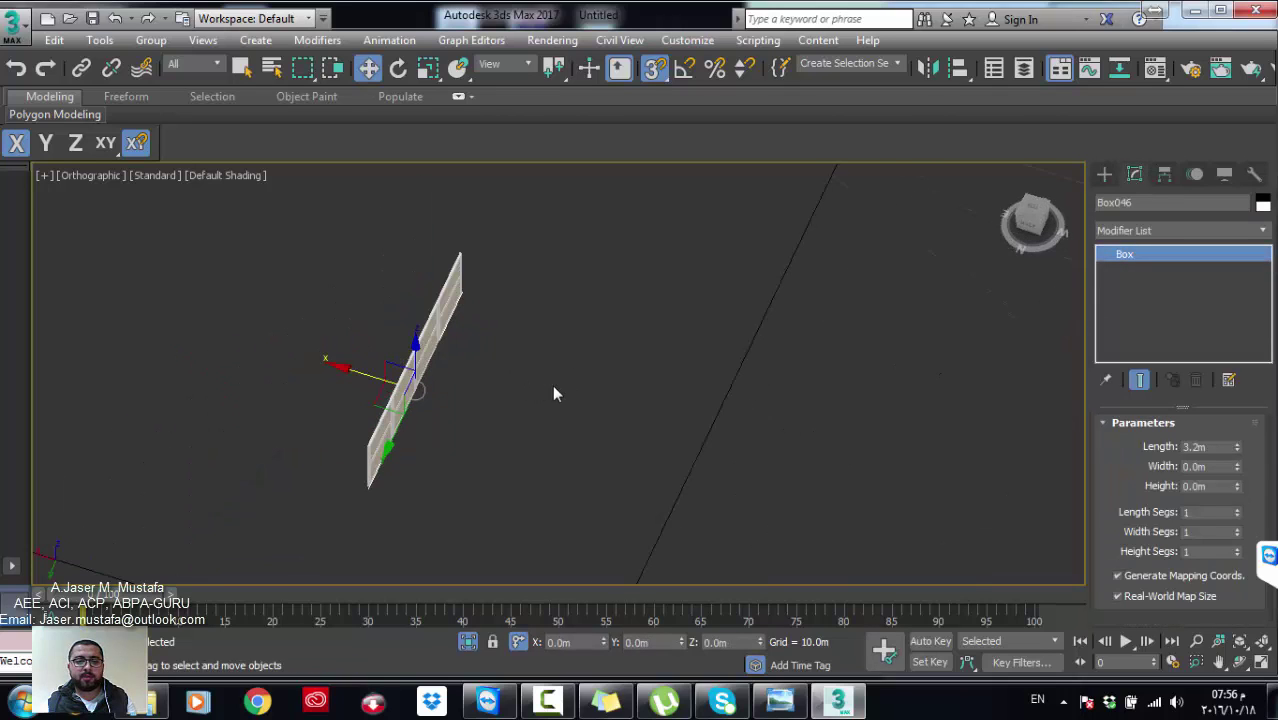
Step: Set the new box's width to 1.5m and height to -0.1m
double_click(1207, 467)
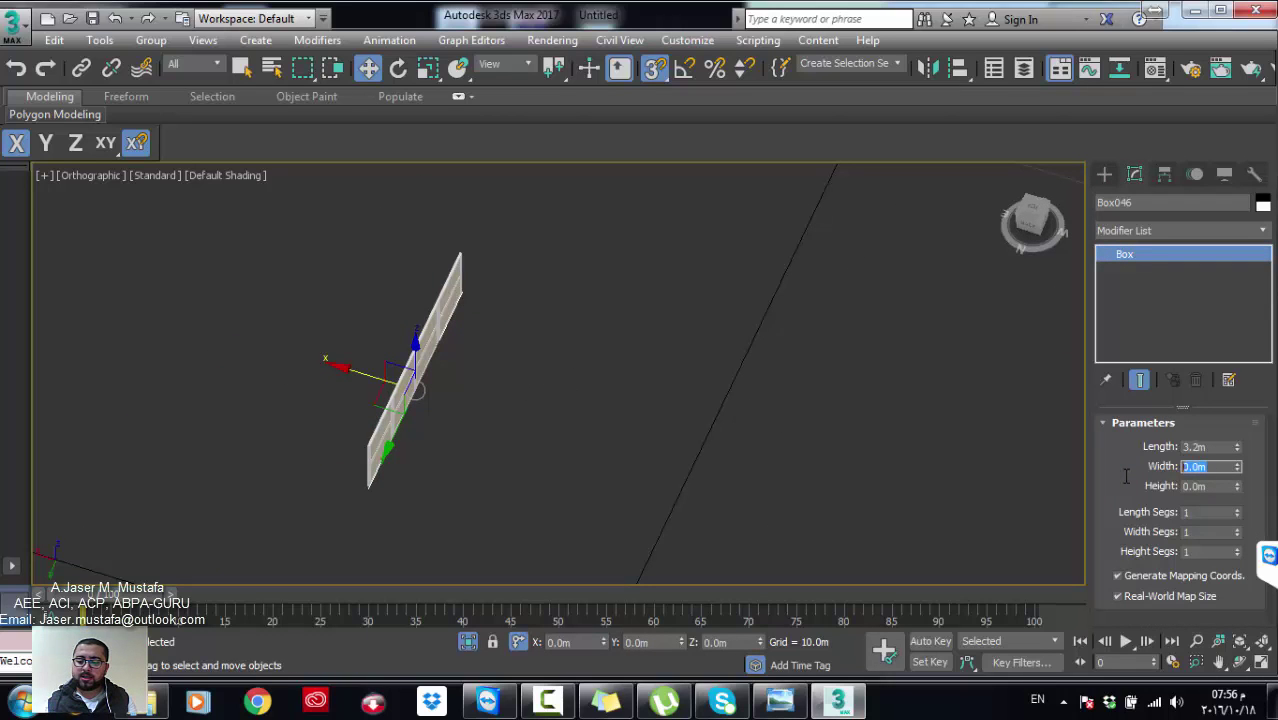
text(15)
key(Return)
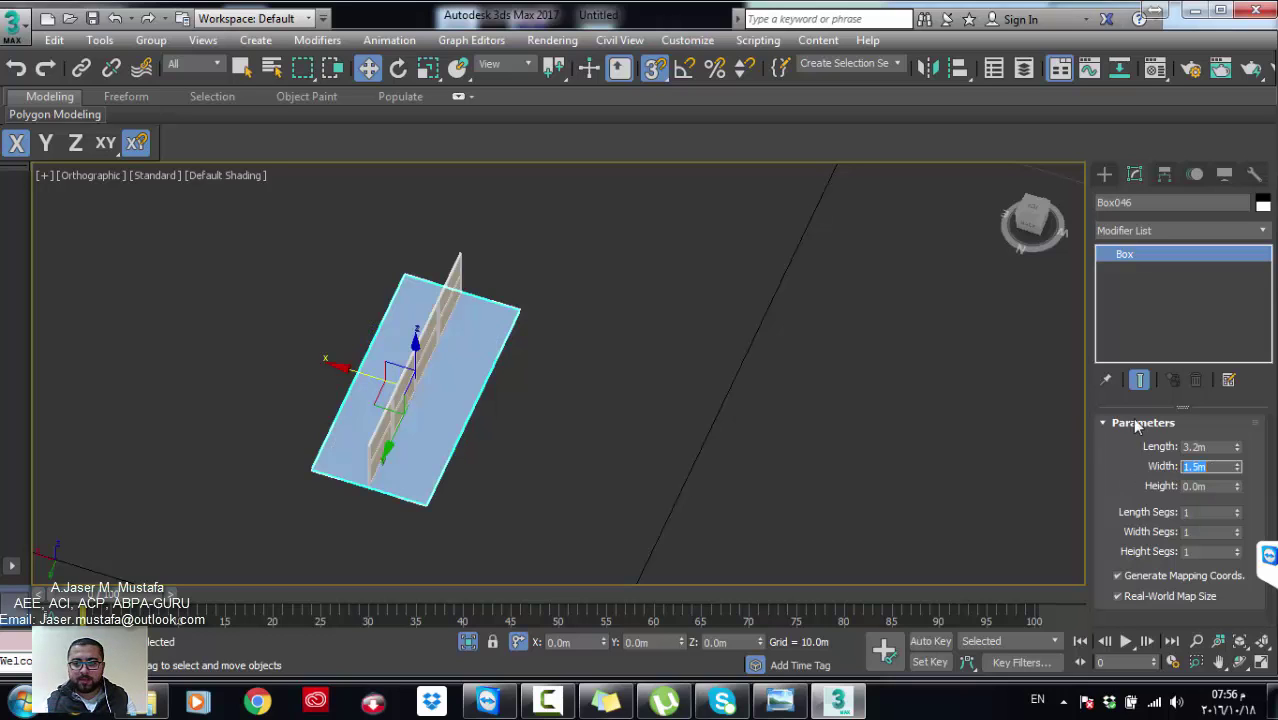
double_click(1220, 485)
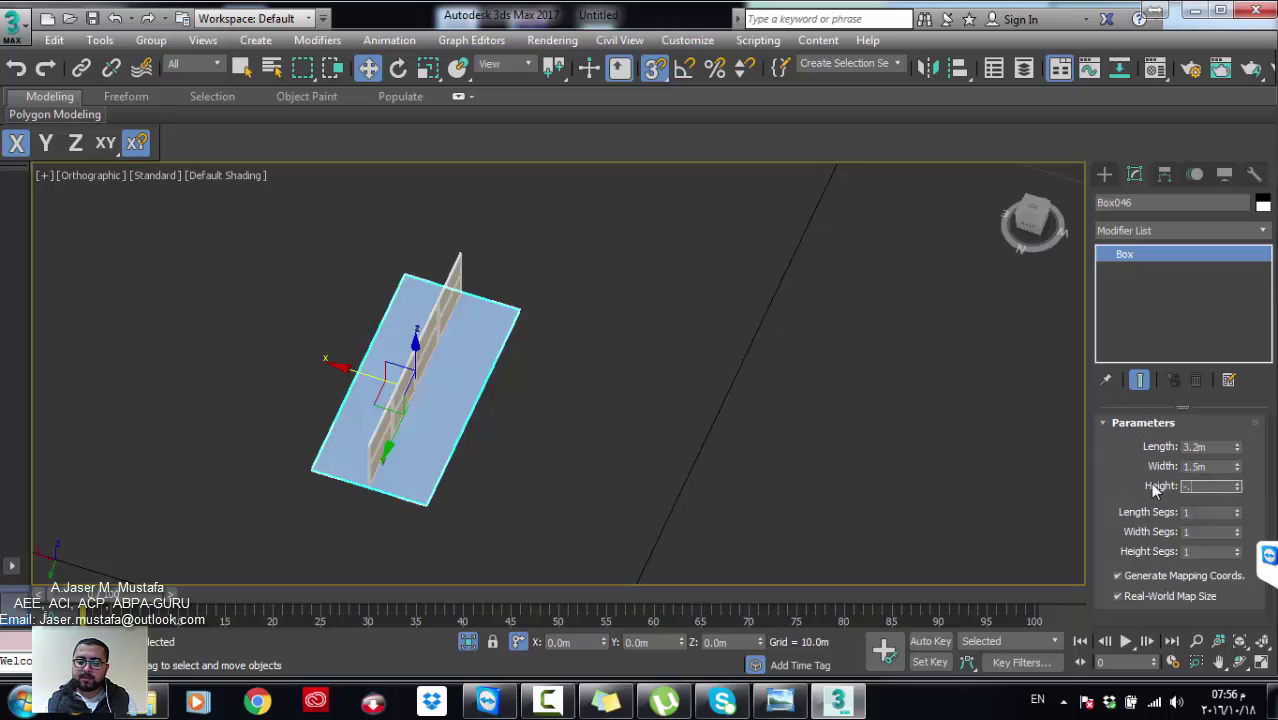
text(1)
key(Return)
alt+middle_drag(651, 453, 733, 459)
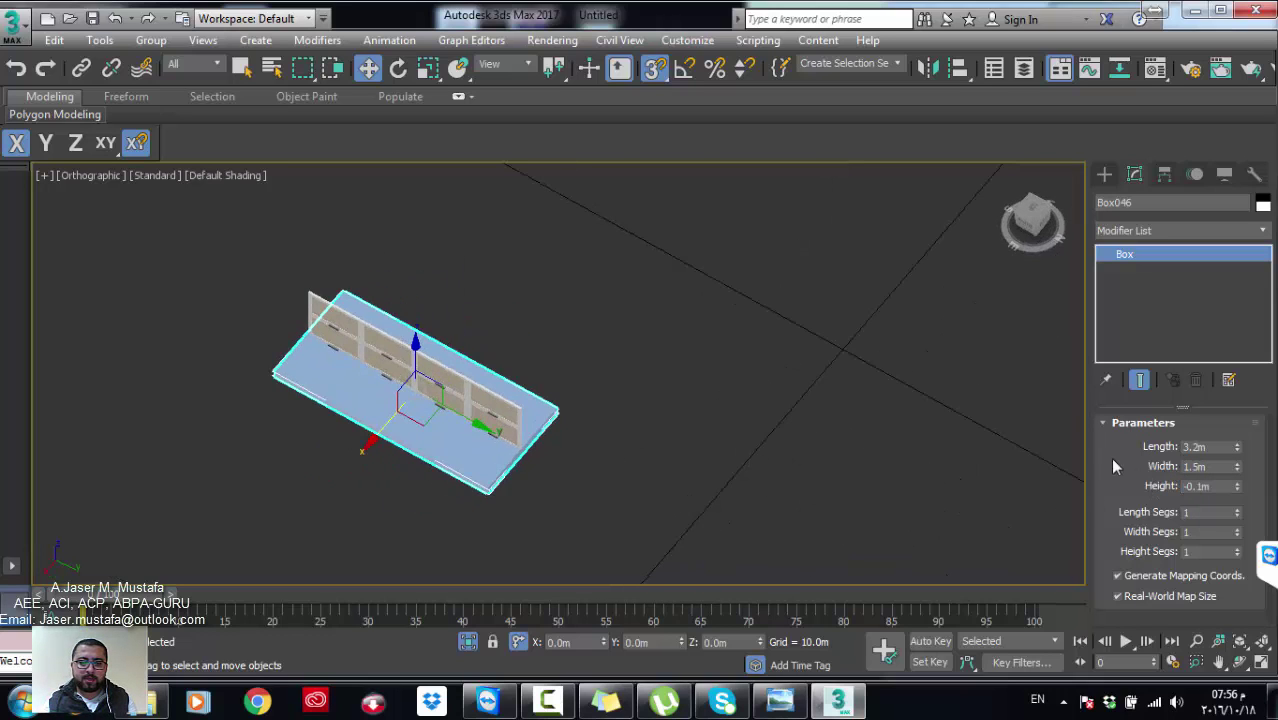
Step: Try a 3.4m length for the slab, then undo it back to 3.2m
double_click(1218, 446)
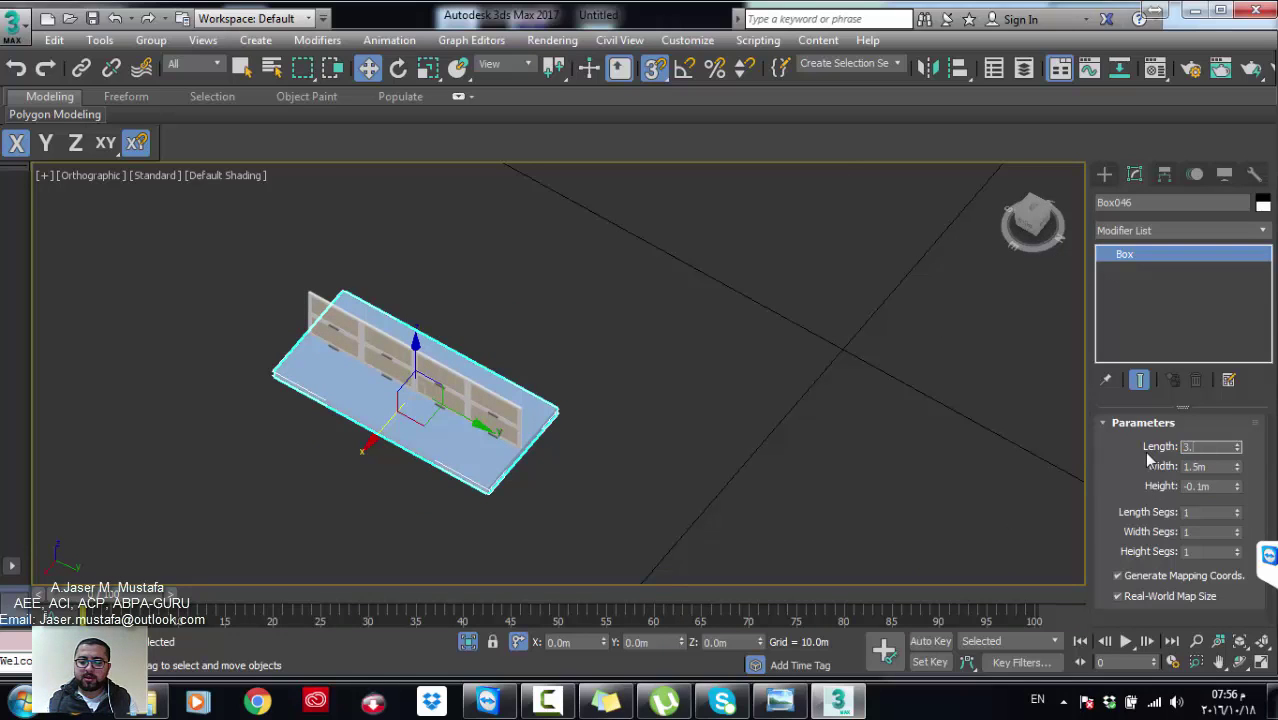
text(4)
key(Return)
middle_drag(969, 420, 985, 389)
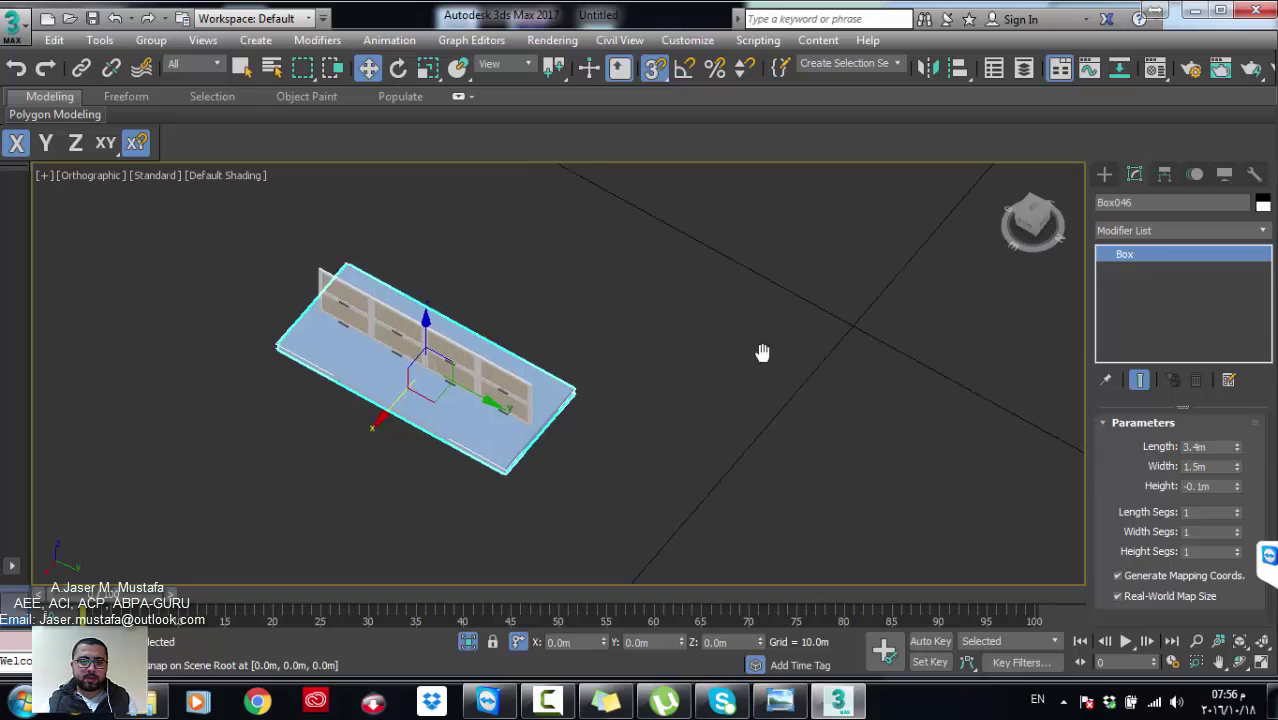
scroll(535, 421, up, 5)
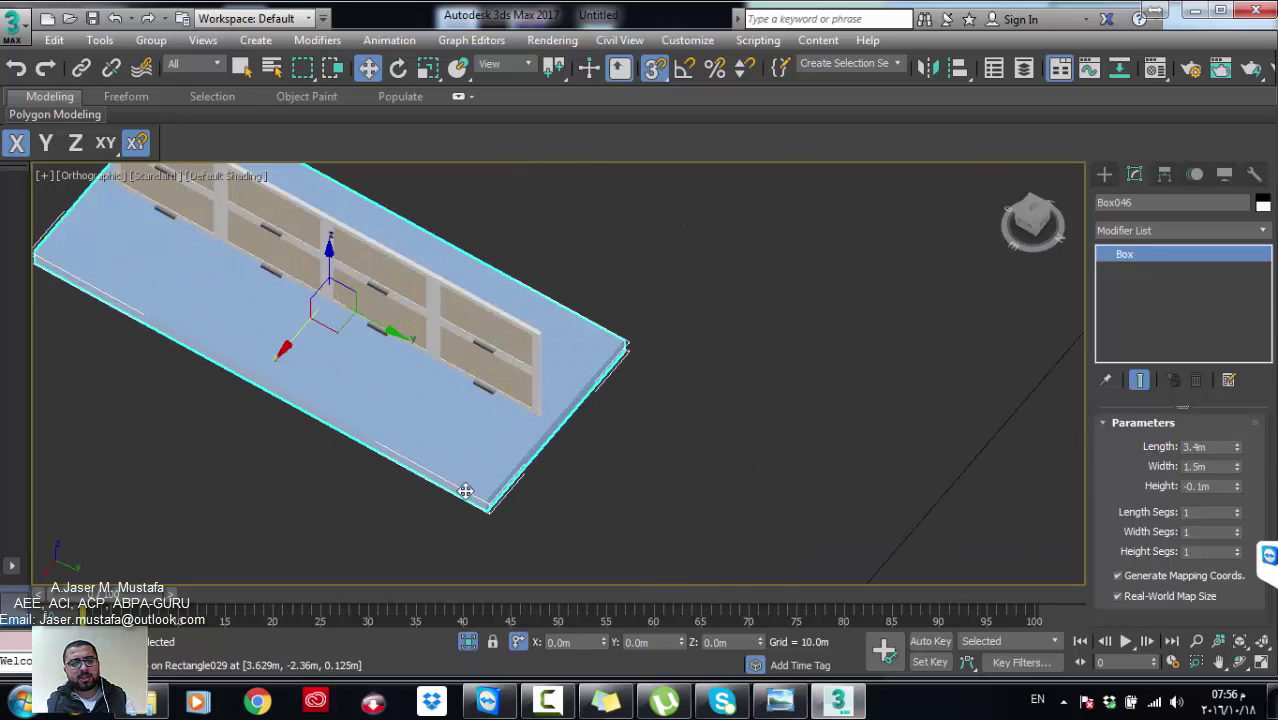
key(ctrl+z)
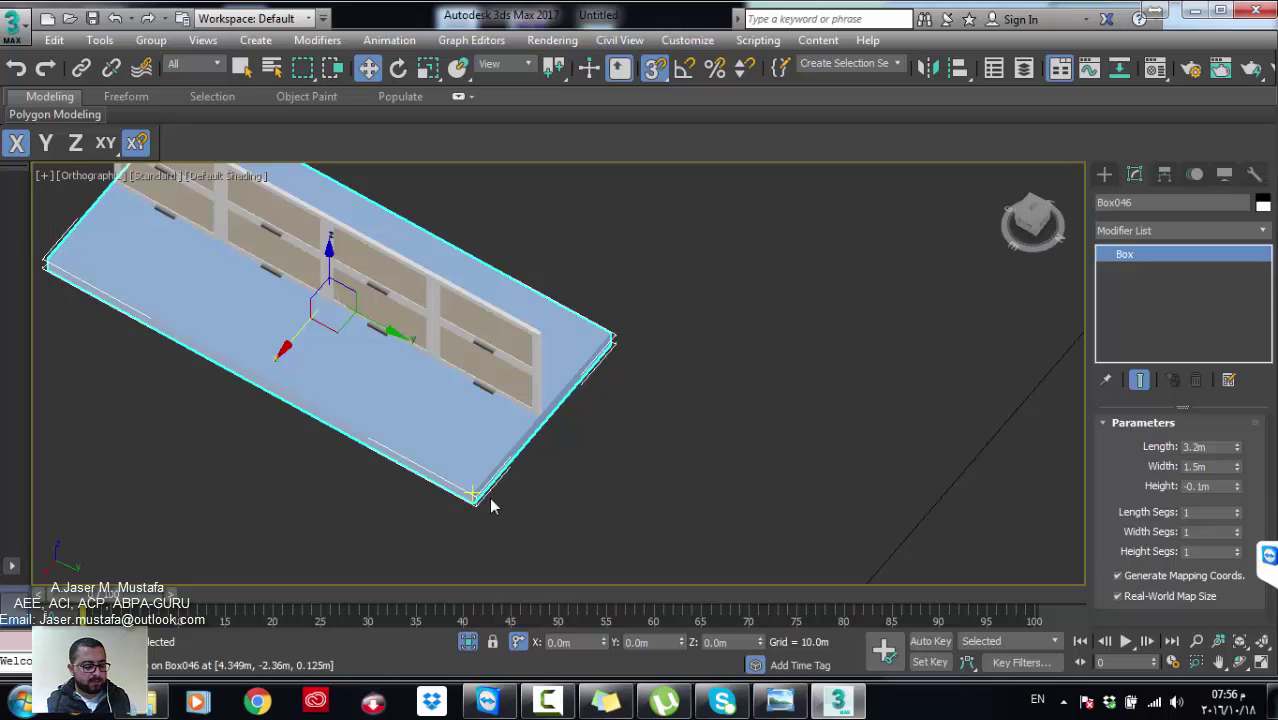
Step: Line the slab up with the doors and set its Length to 3.4m
drag(476, 495, 550, 418)
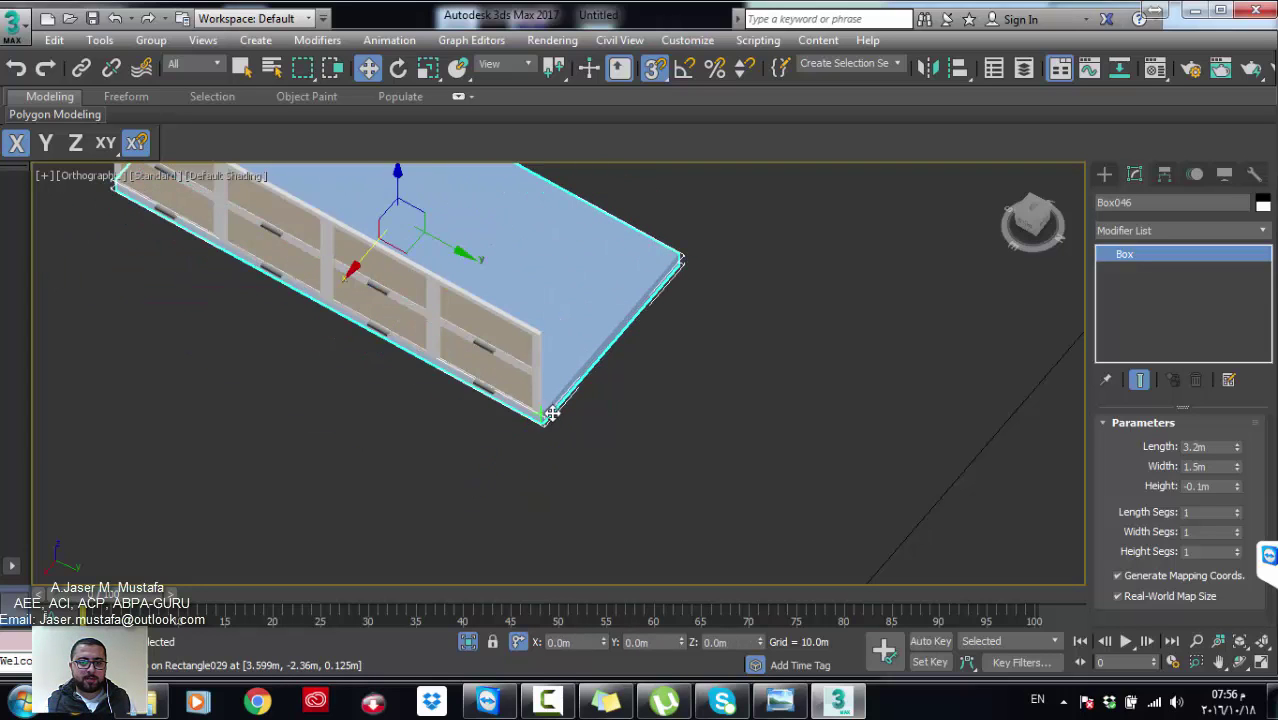
key(z)
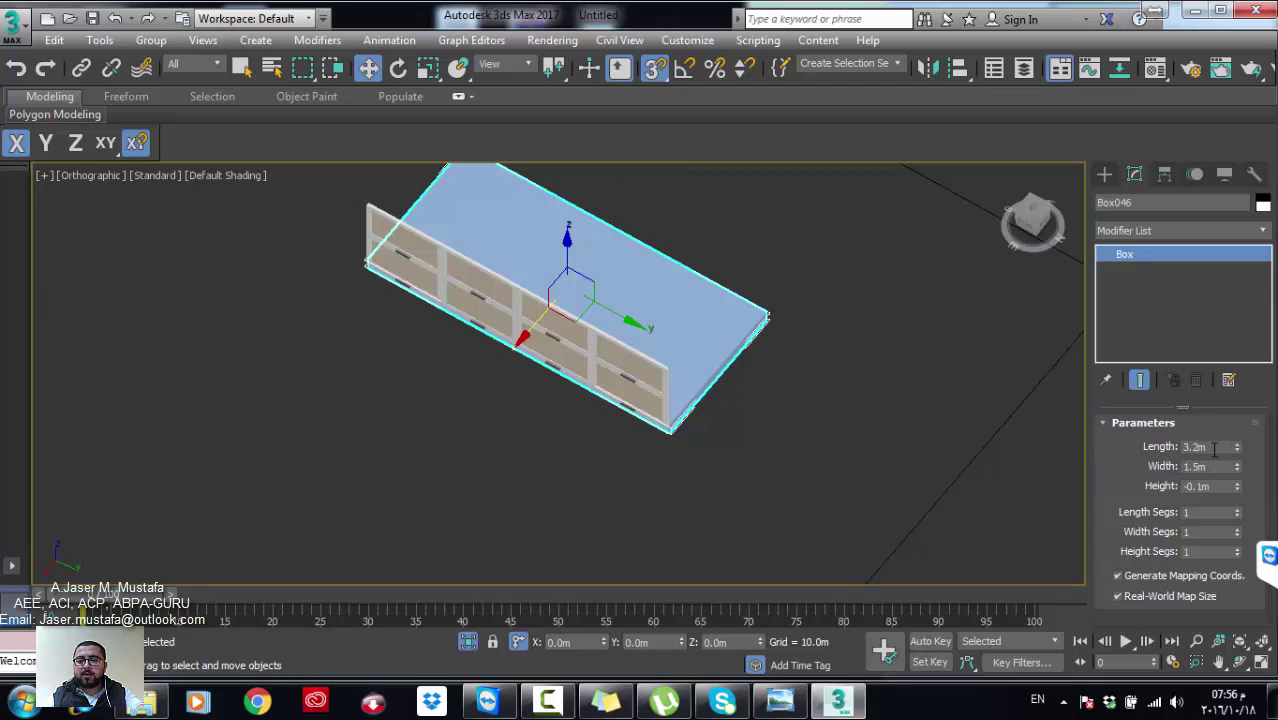
drag(1214, 450, 1156, 453)
text(4)
key(Return)
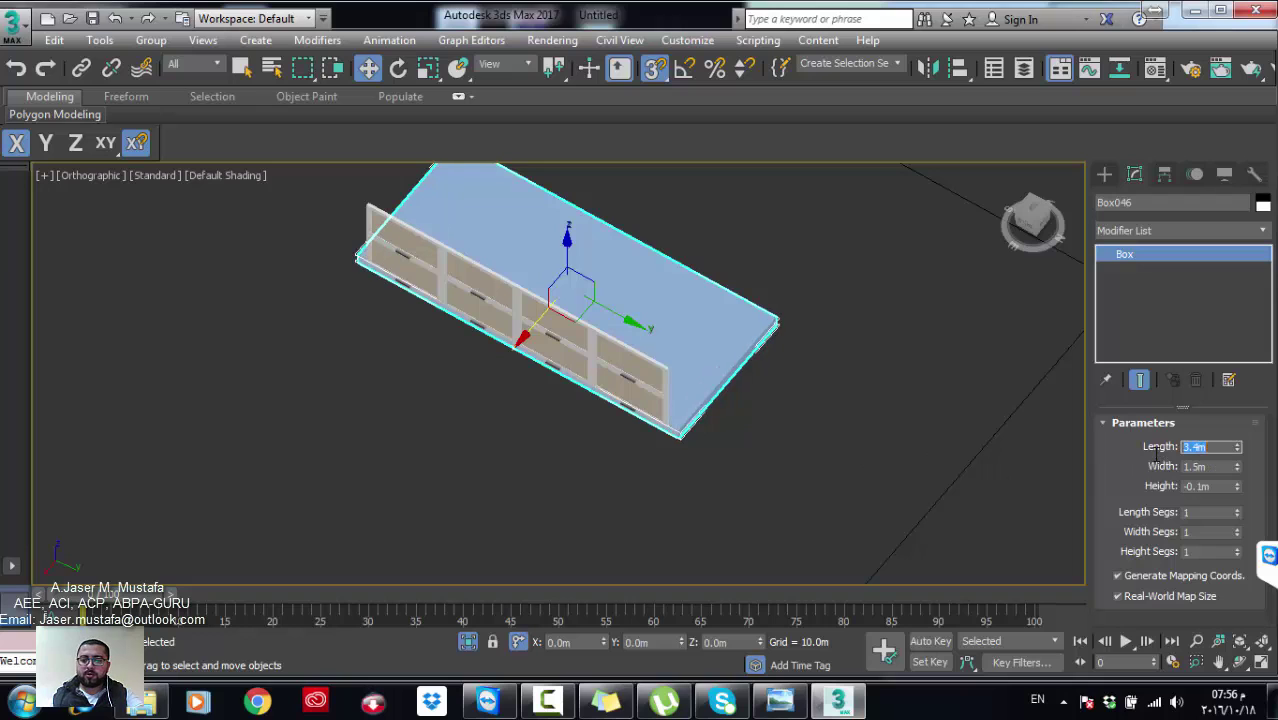
middle_drag(723, 370, 728, 377)
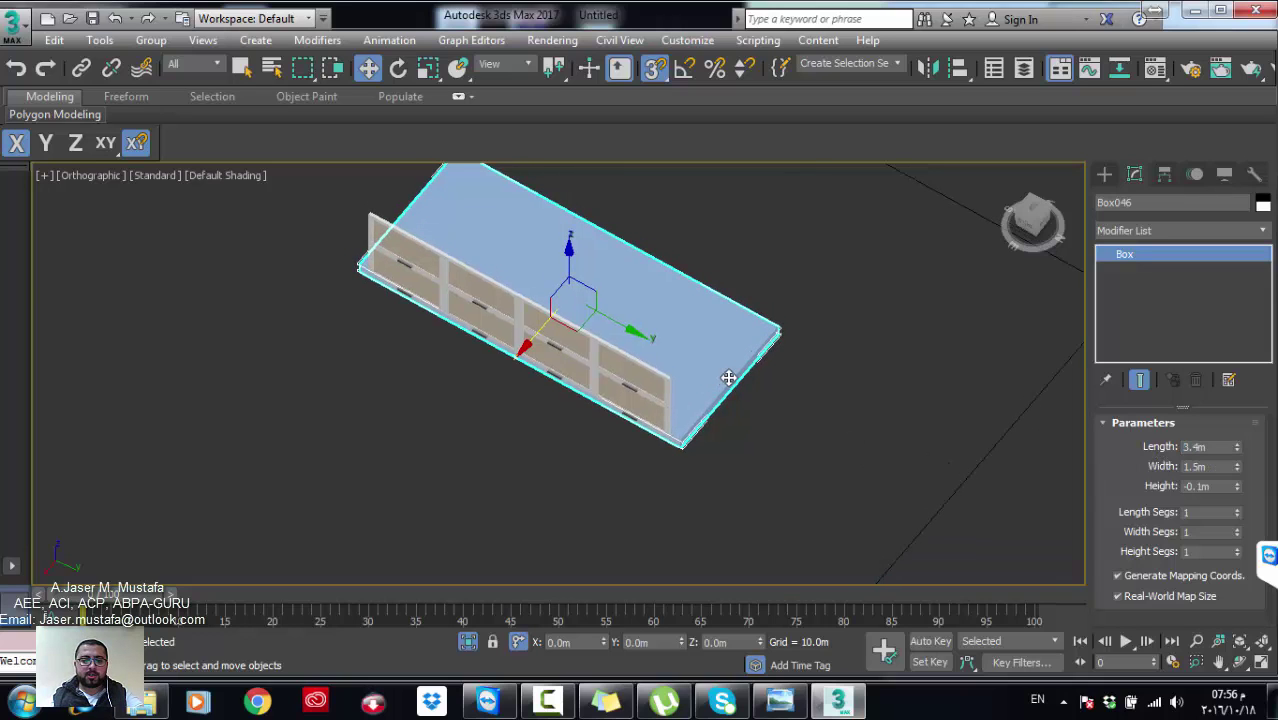
Step: Select the eight drawer doors on the long side and group them as Group021
click(612, 390)
ctrl+click(630, 405)
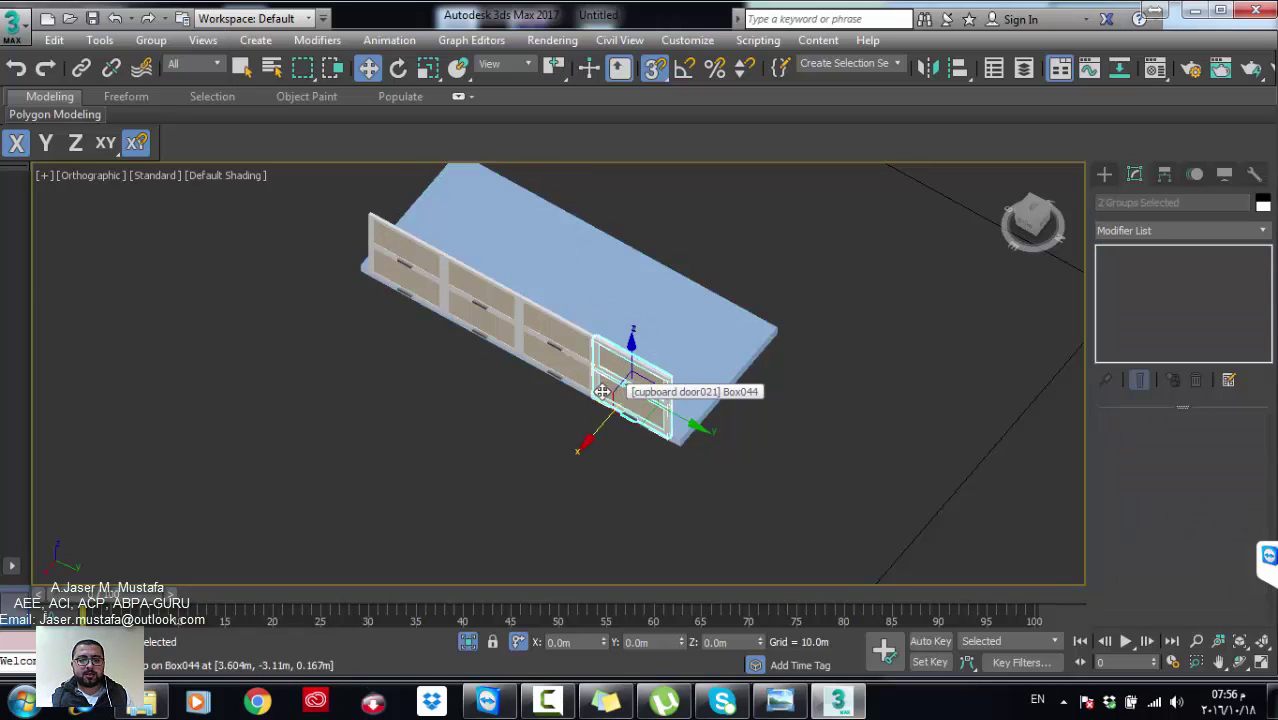
ctrl+click(565, 360)
ctrl+click(550, 335)
ctrl+click(493, 322)
ctrl+click(485, 295)
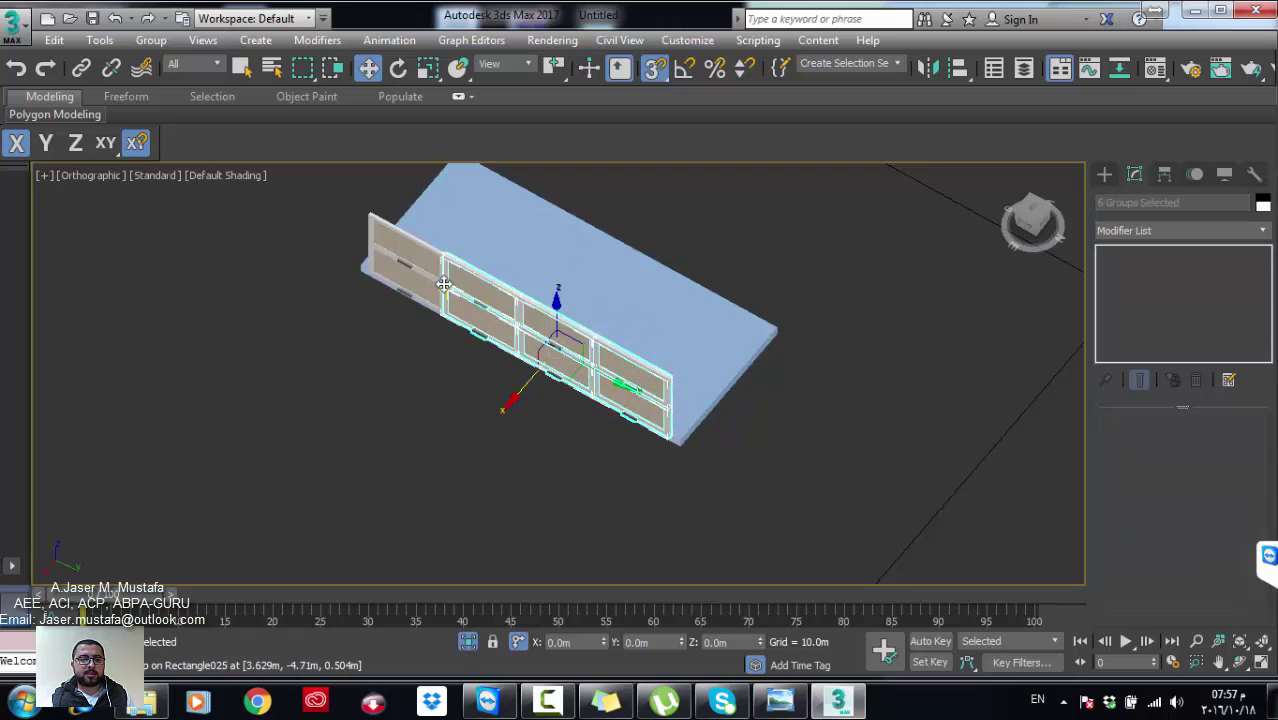
ctrl+click(405, 245)
ctrl+click(405, 280)
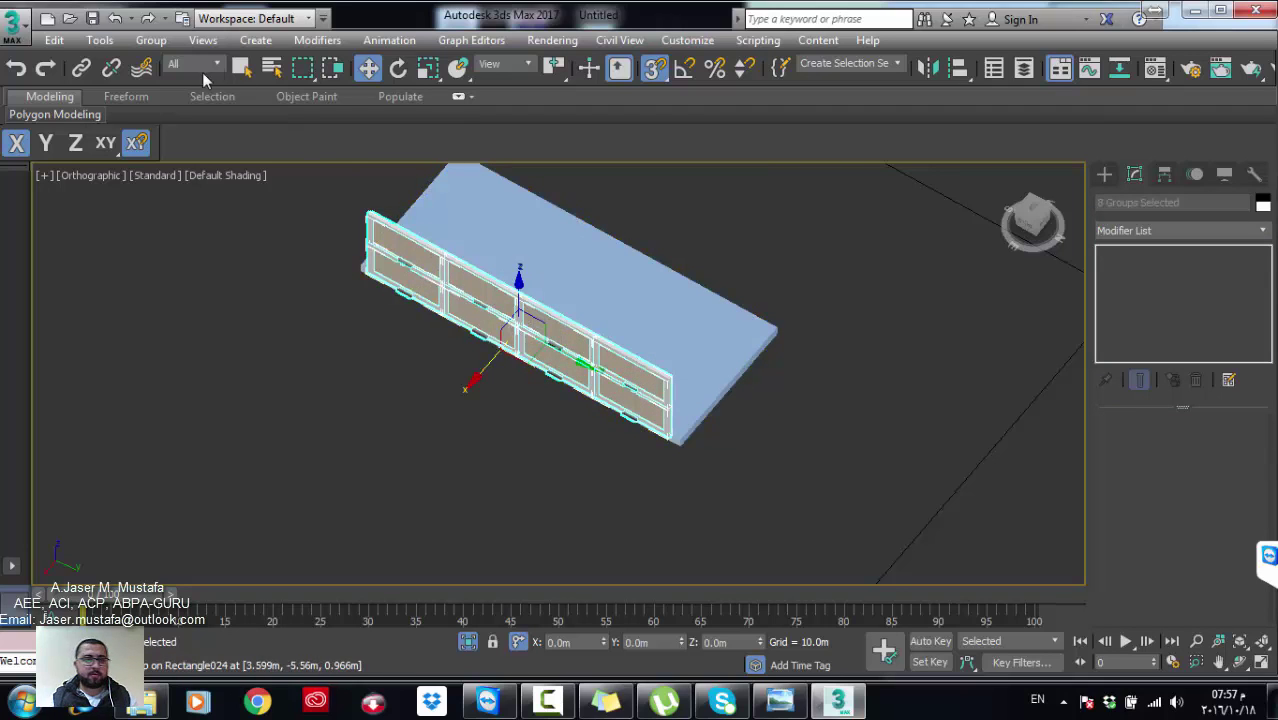
click(151, 40)
click(166, 60)
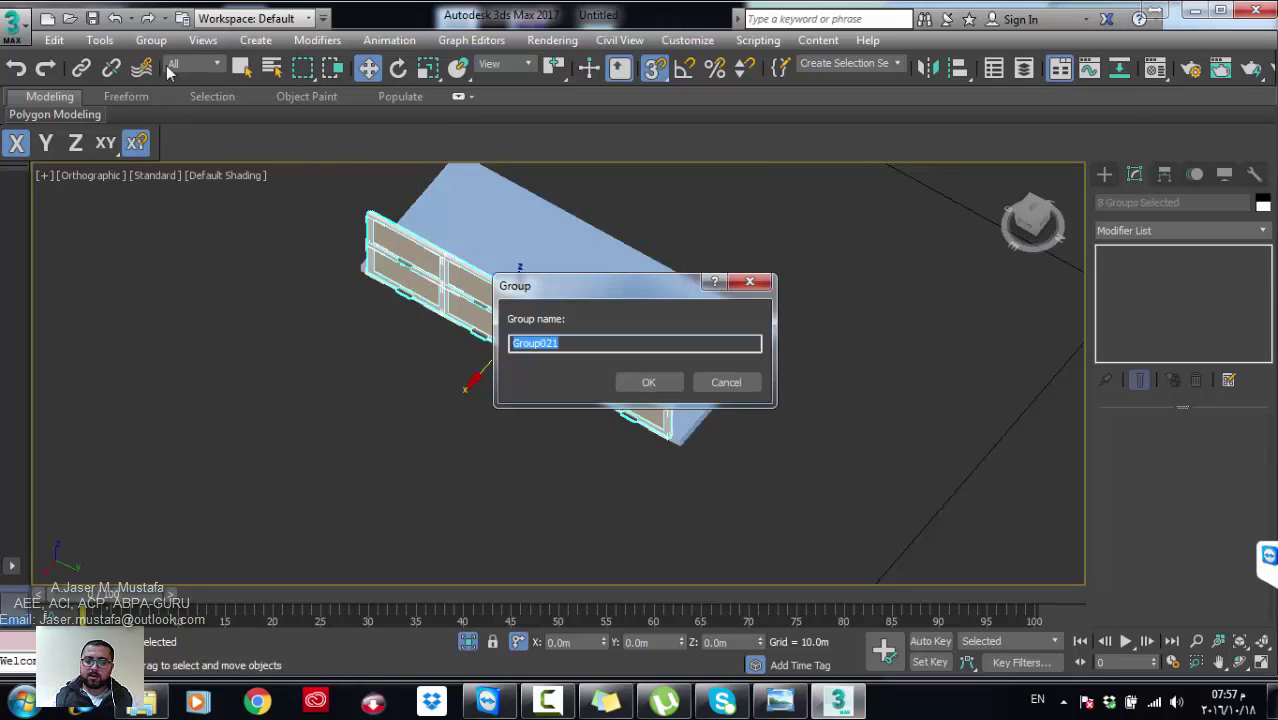
key(Return)
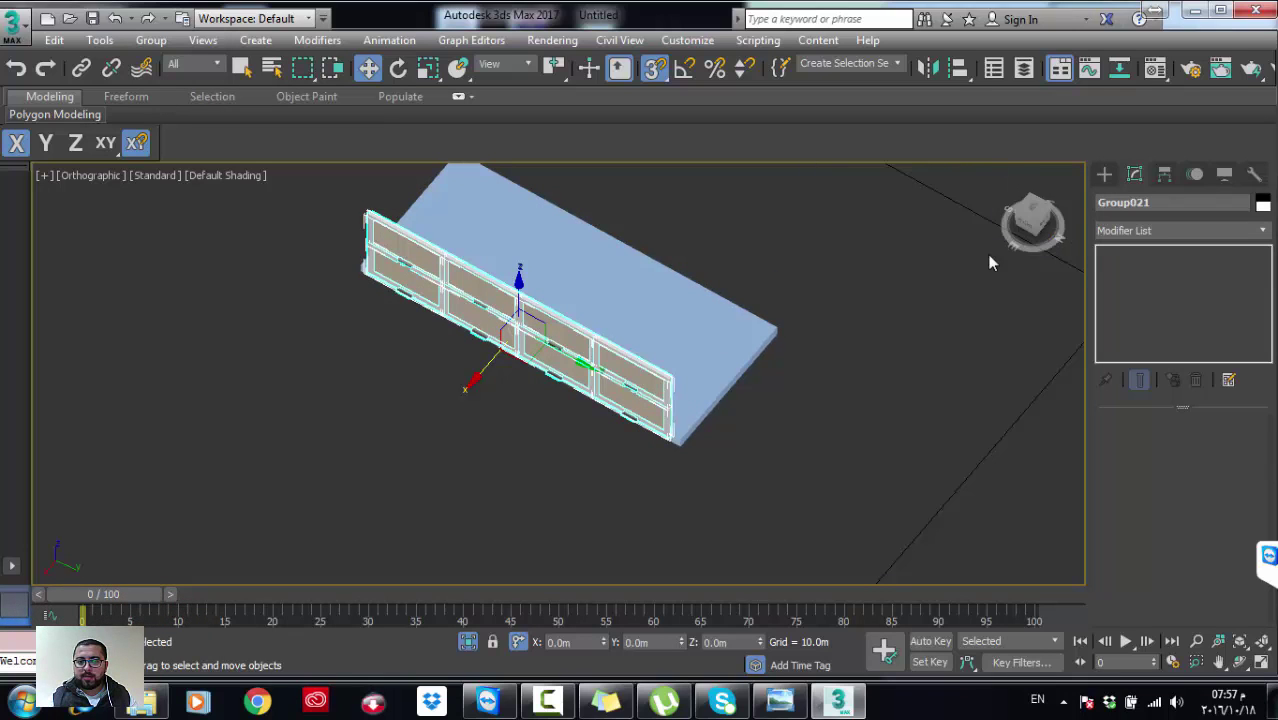
Step: Mirror Group021 on the X axis as an instance with a -1.5m offset
click(934, 70)
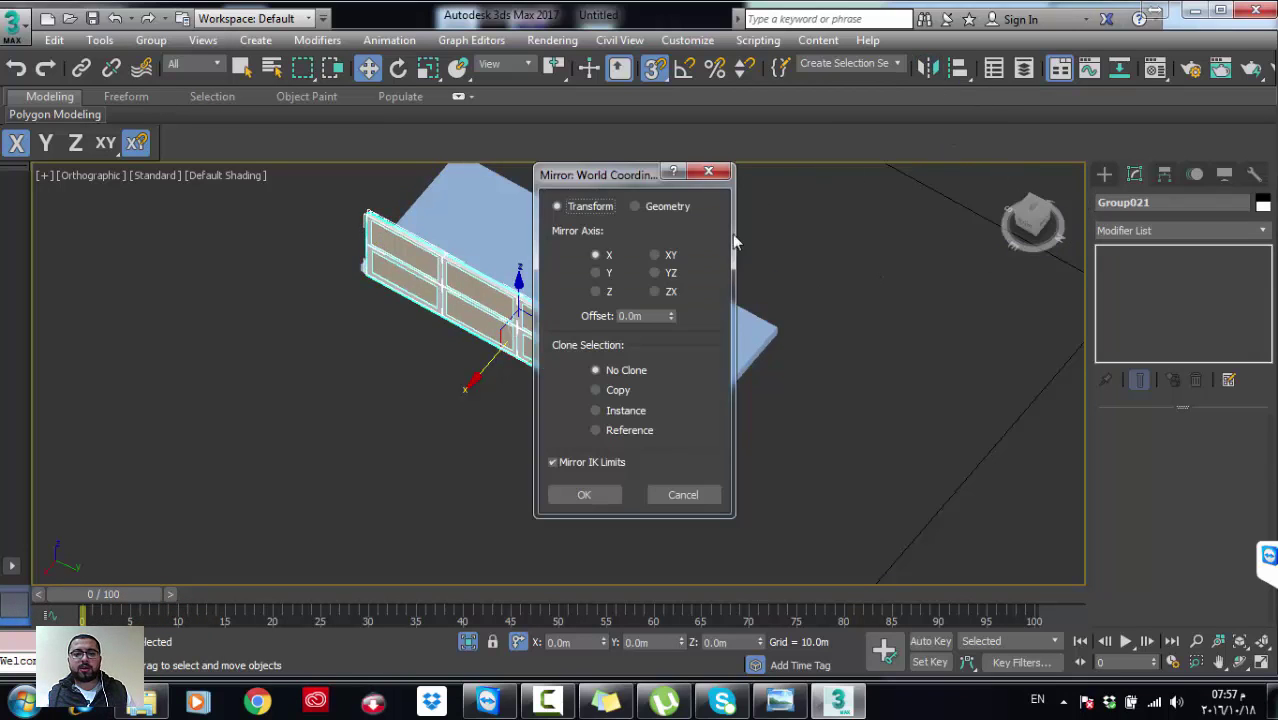
click(619, 412)
text(-1.5)
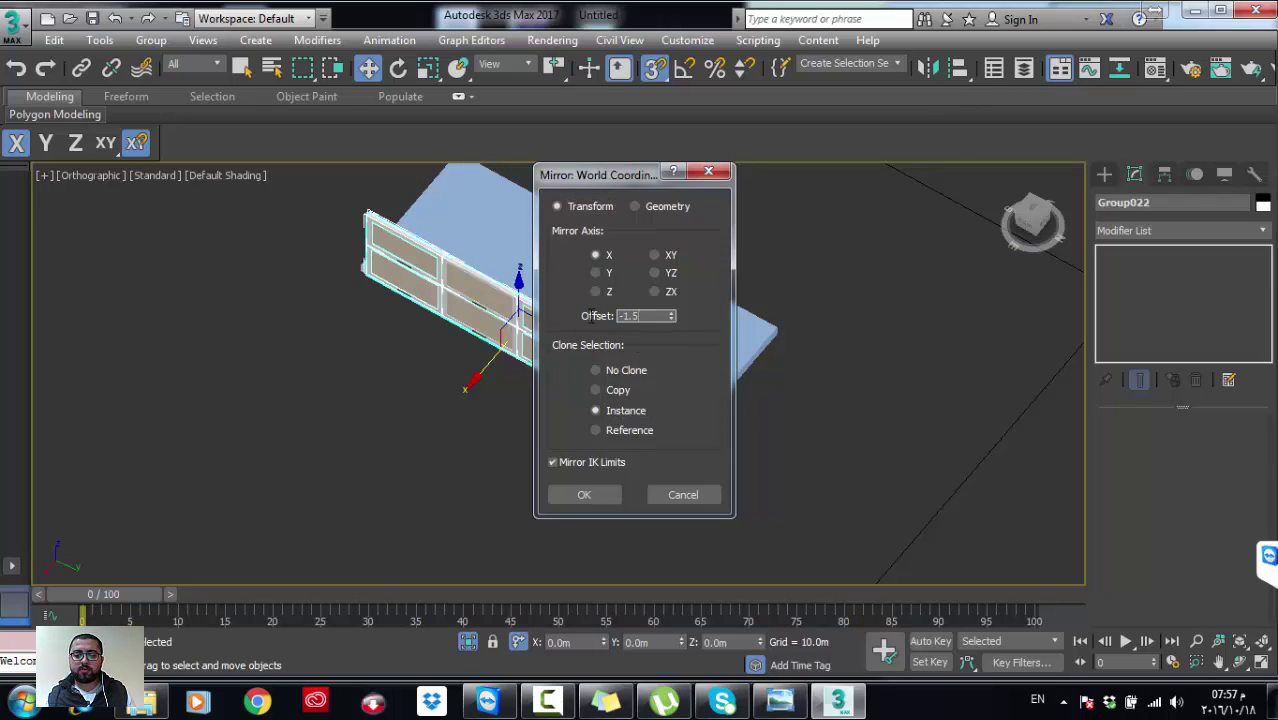
key(Return)
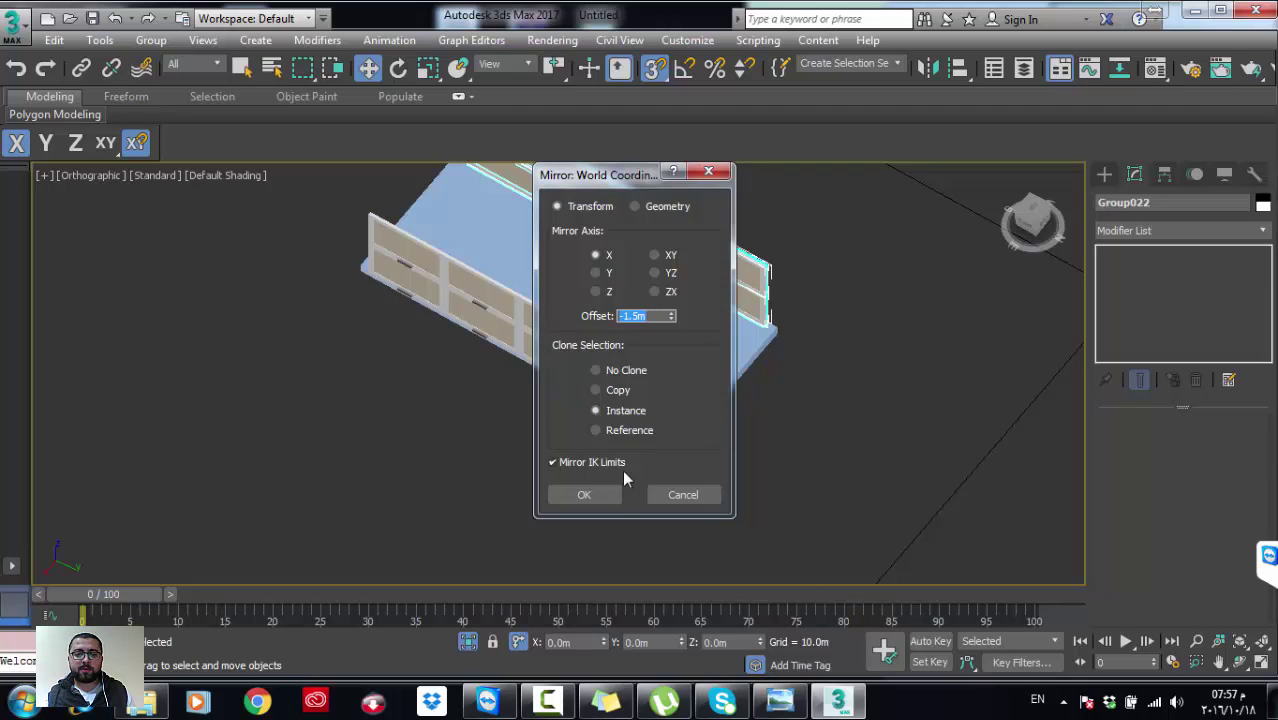
click(600, 494)
mouse_move(754, 383)
alt+middle_down()
mouse_move(564, 362)
mouse_move(749, 367)
mouse_move(1008, 290)
alt+middle_up()
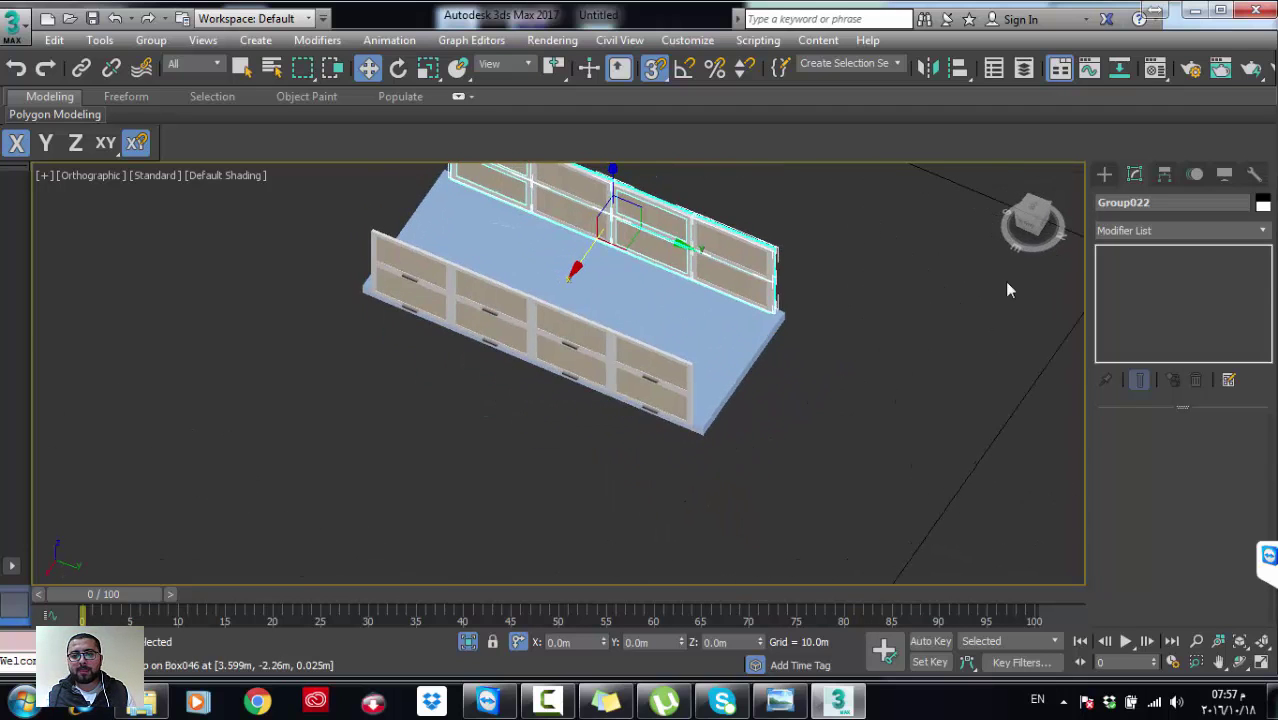
click(1105, 174)
Step: Draw a thin 0.841m-tall box at the slab's short end with Length 0.1m
click(1142, 288)
mouse_move(765, 360)
alt+middle_down()
mouse_move(695, 373)
mouse_move(605, 425)
alt+middle_up()
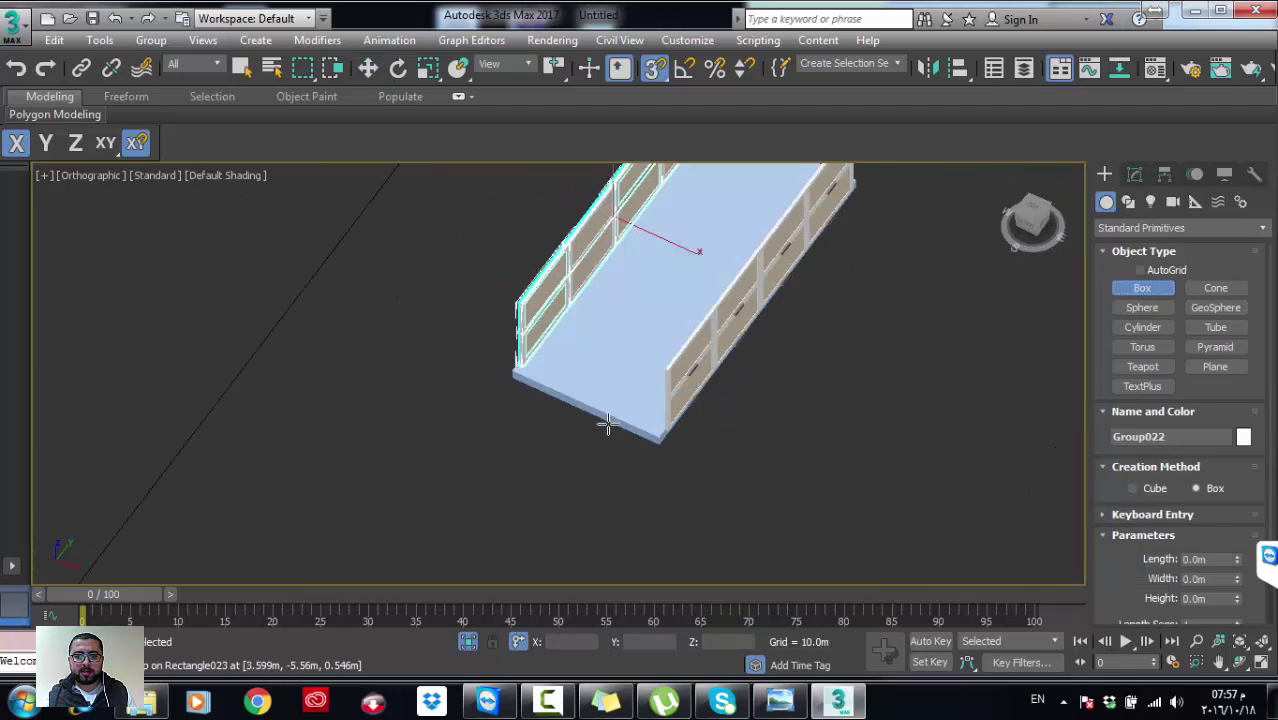
drag(665, 431, 517, 376)
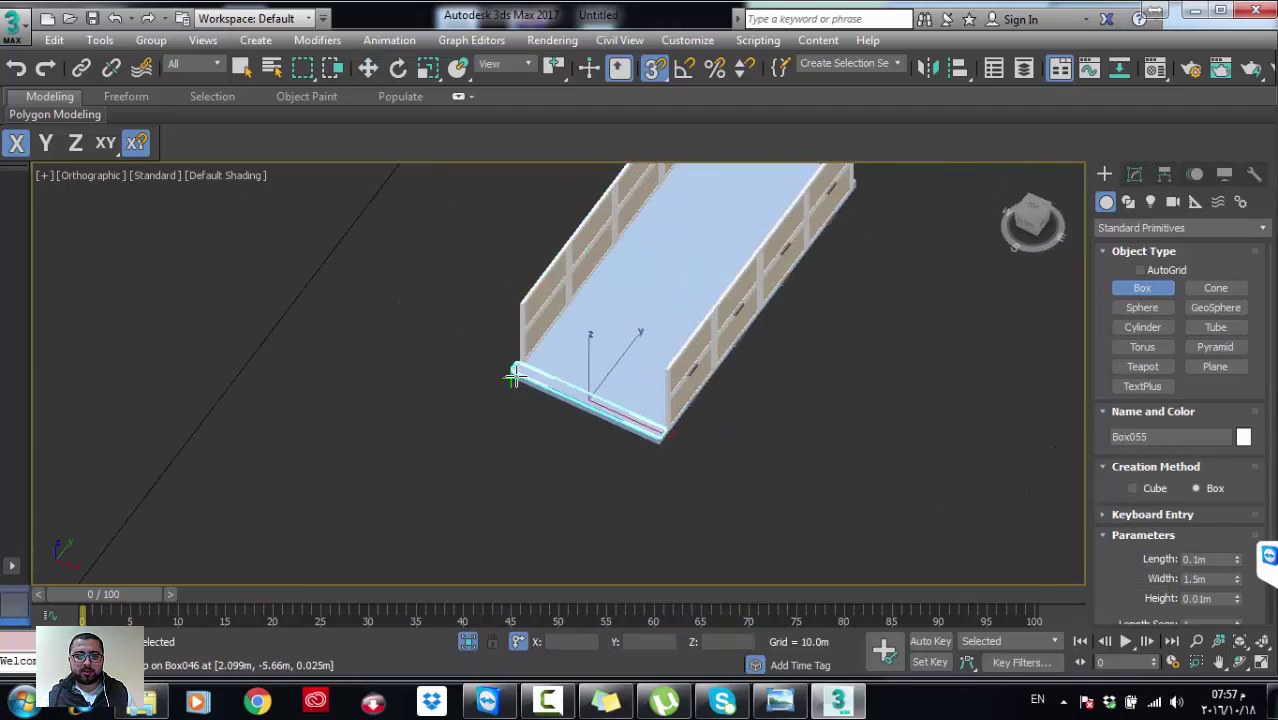
click(637, 381)
key(w)
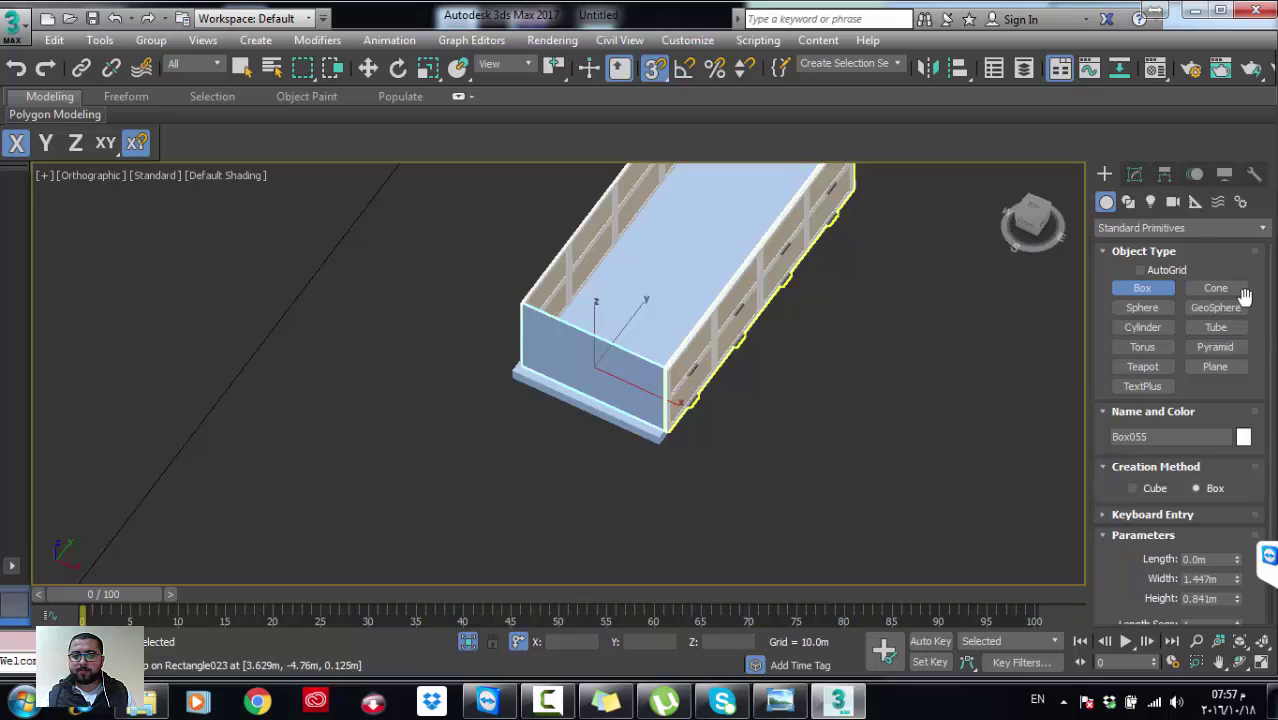
click(1134, 174)
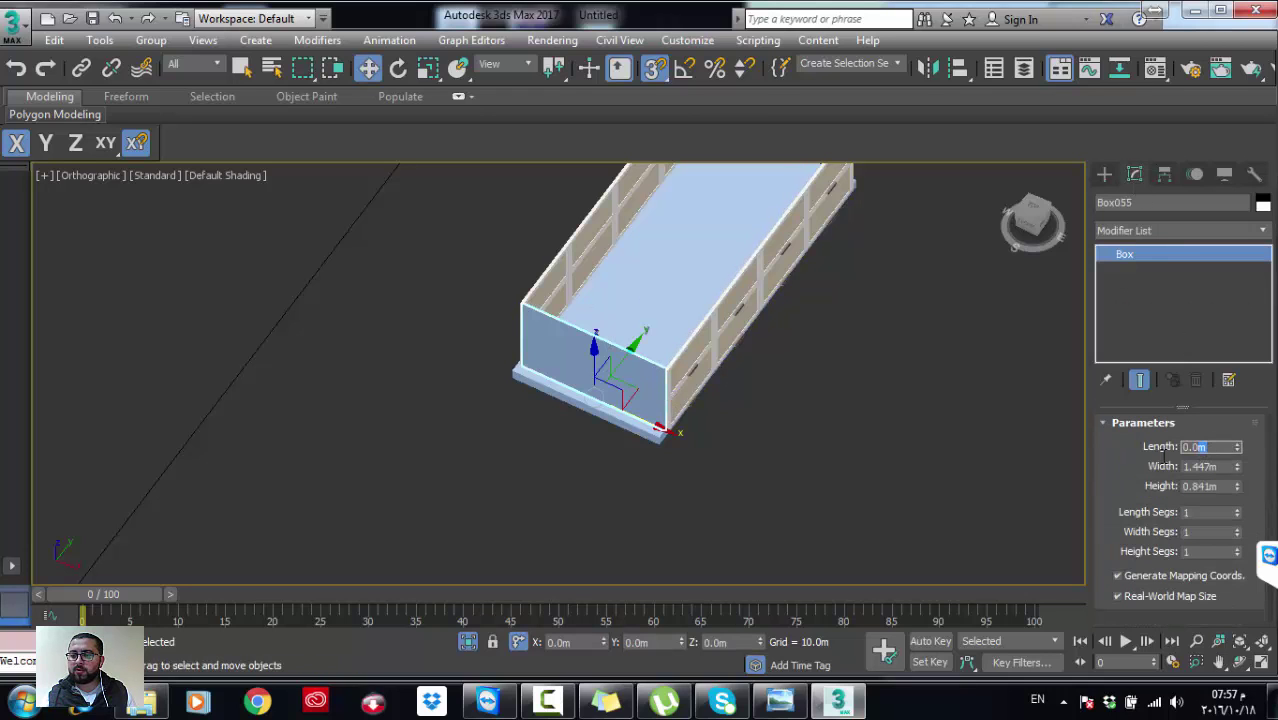
text(0.1)
key(Return)
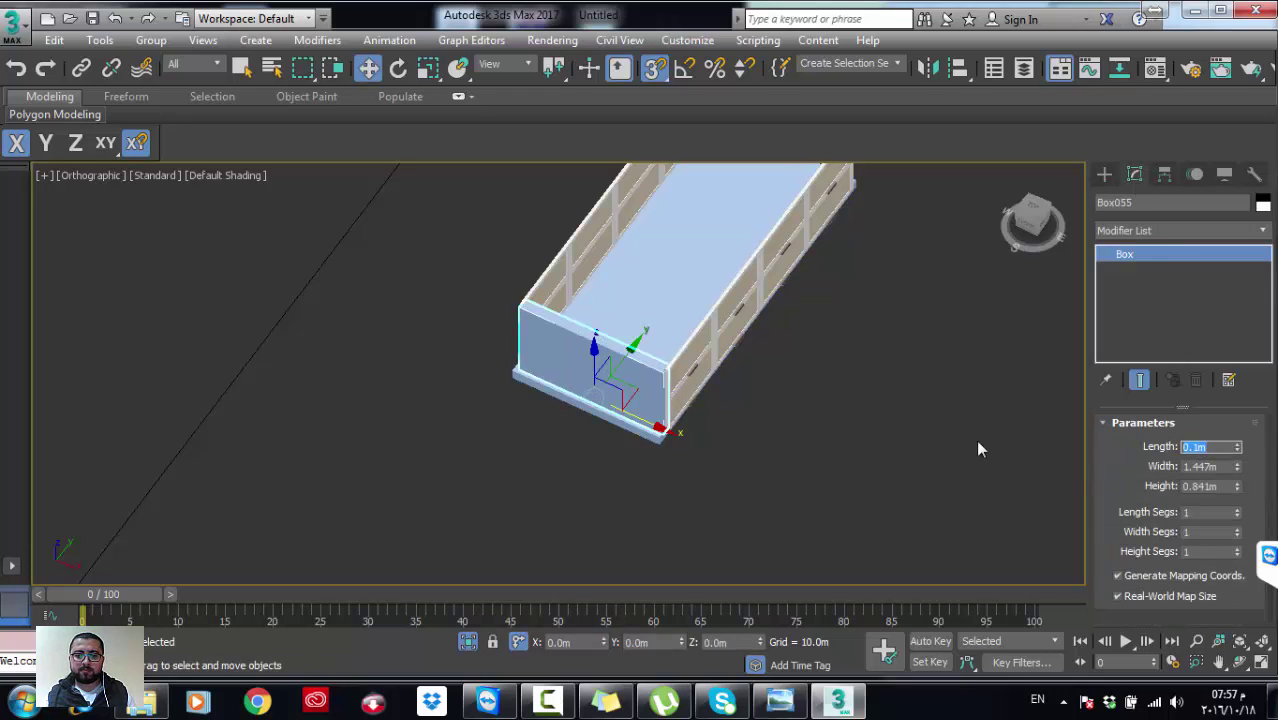
Step: Snap the end panel flush against the door corner and slab edge
scroll(482, 380, up, 3)
scroll(534, 331, up, 3)
scroll(543, 325, up, 2)
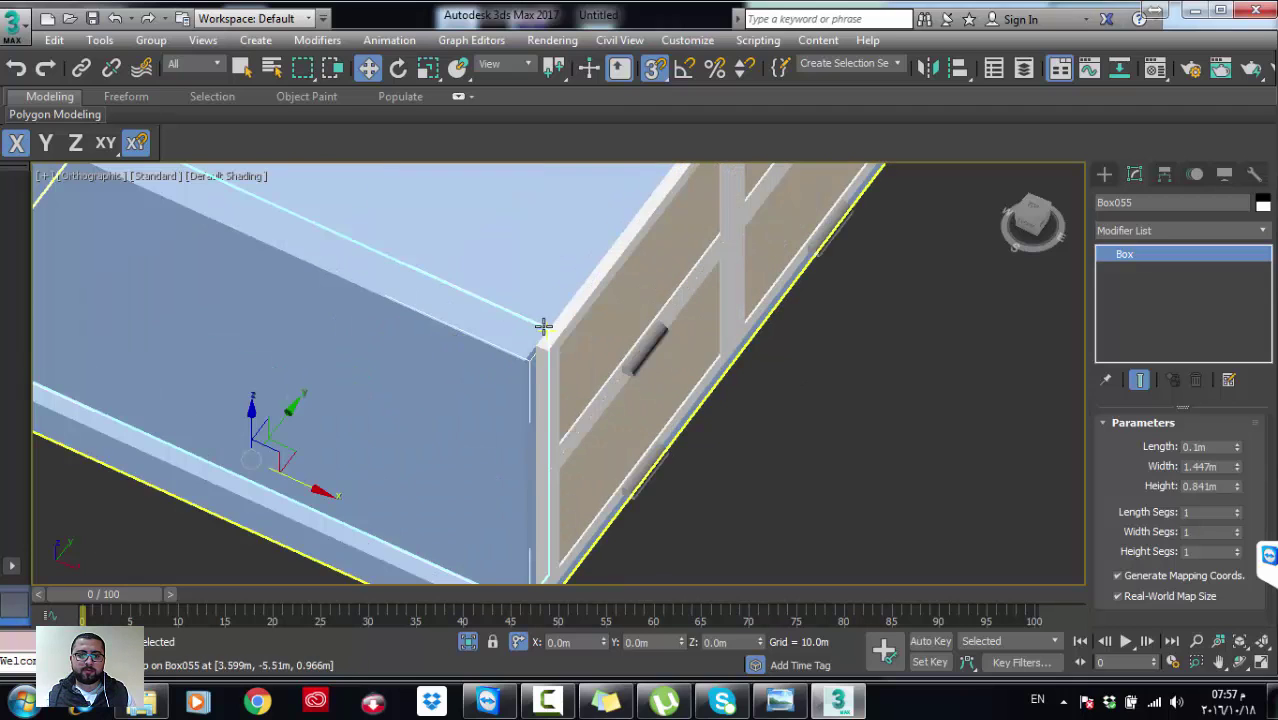
scroll(545, 326, up, 2)
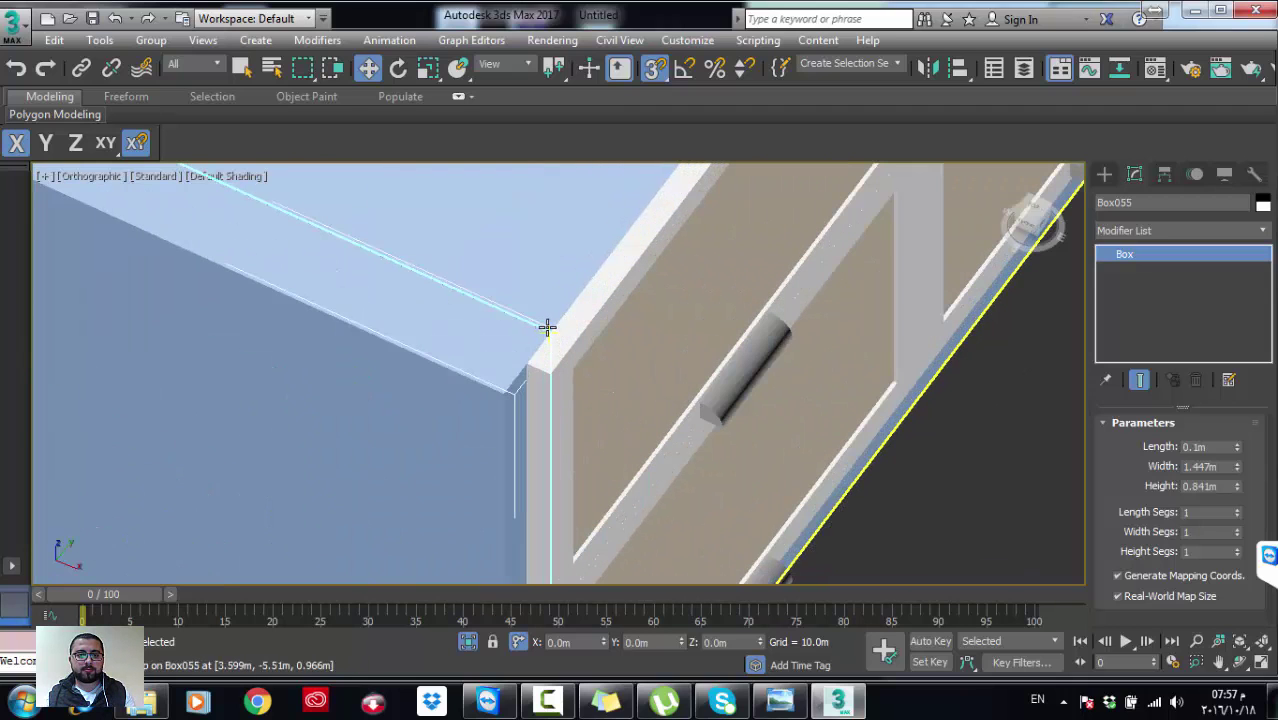
drag(545, 340, 525, 368)
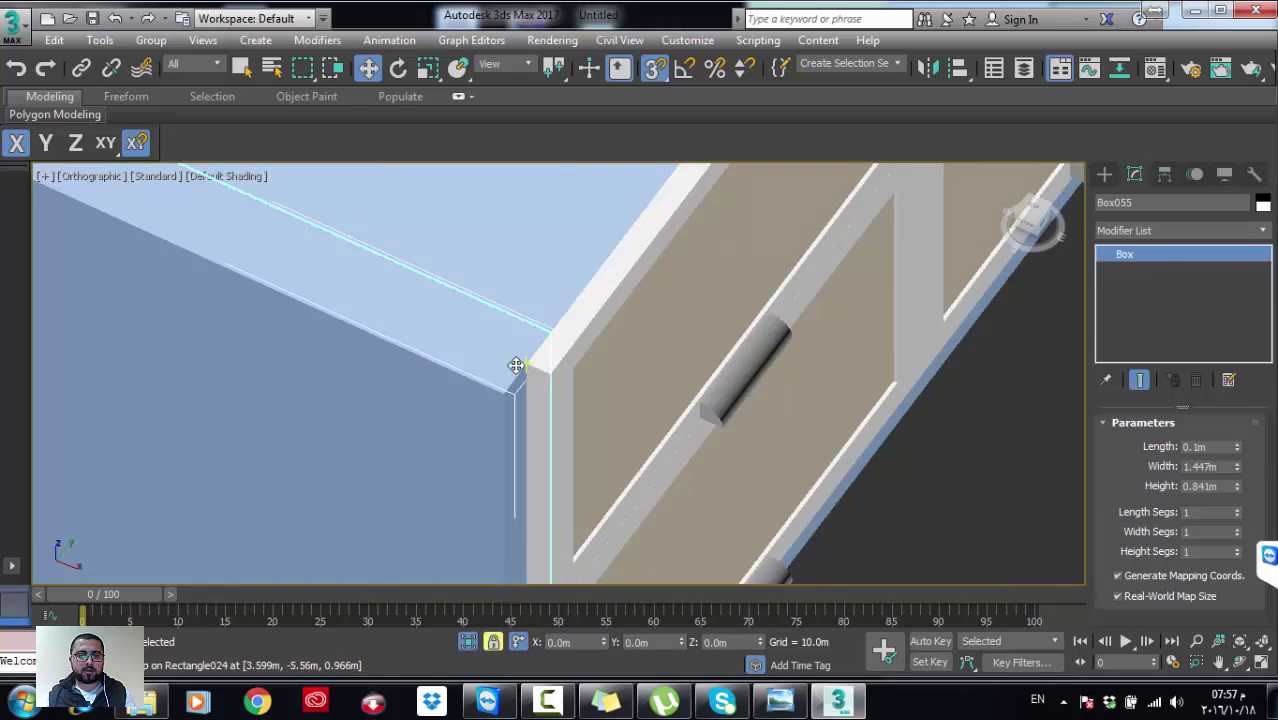
scroll(518, 365, down, 6)
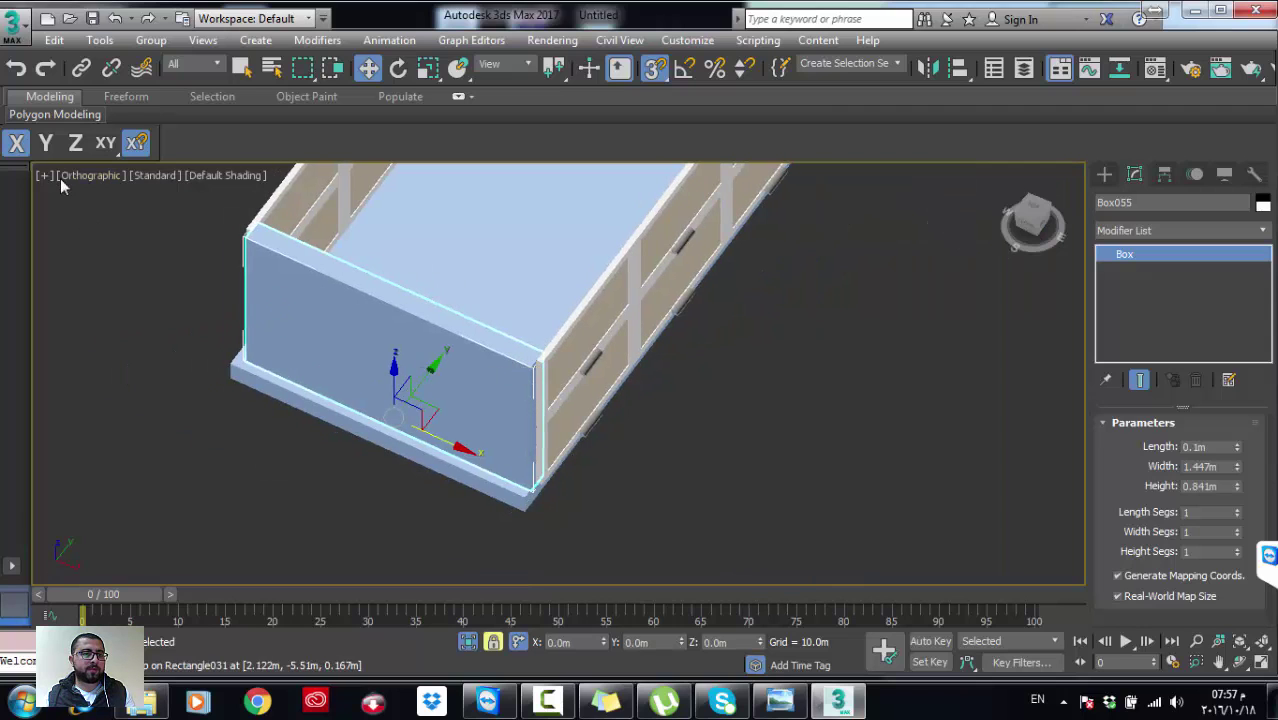
drag(528, 345, 526, 353)
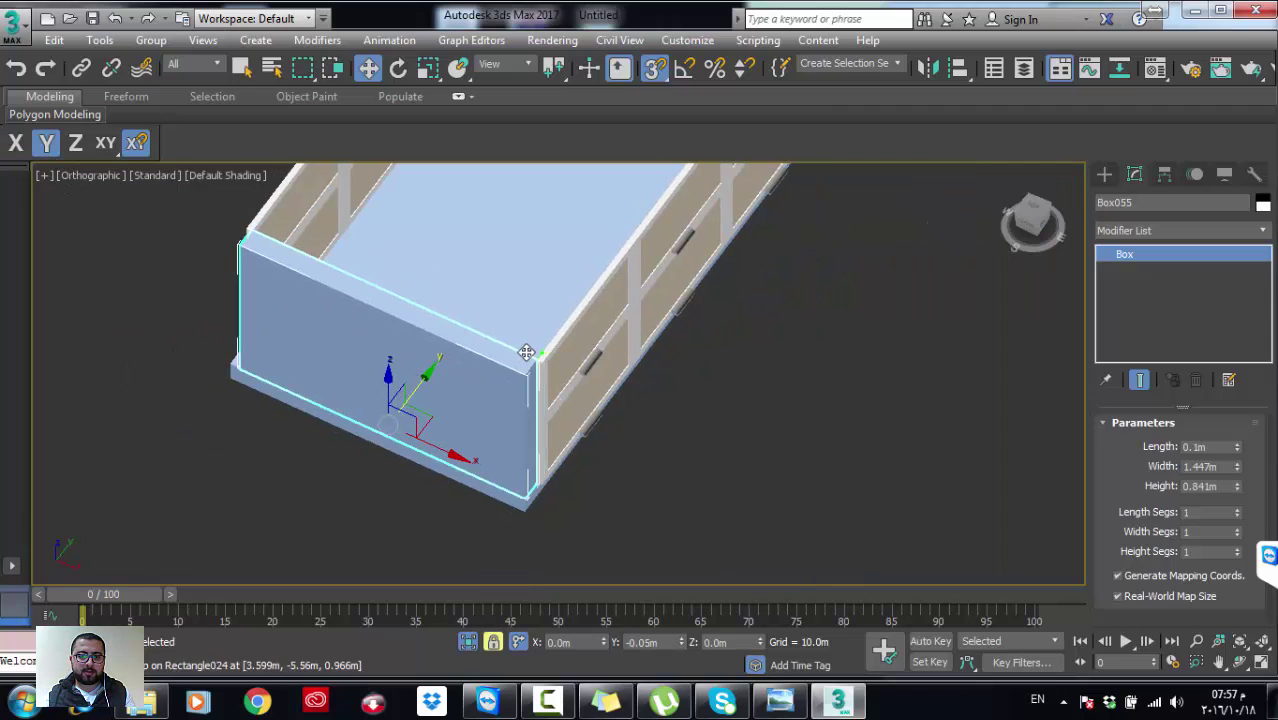
Step: Select the mirrored door group Group022 and restrict movement to the X axis
mouse_move(524, 356)
alt+middle_down()
mouse_move(405, 508)
mouse_move(487, 383)
mouse_move(356, 423)
alt+middle_up()
scroll(407, 511, up, 3)
scroll(385, 457, up, 2)
scroll(419, 514, up, 2)
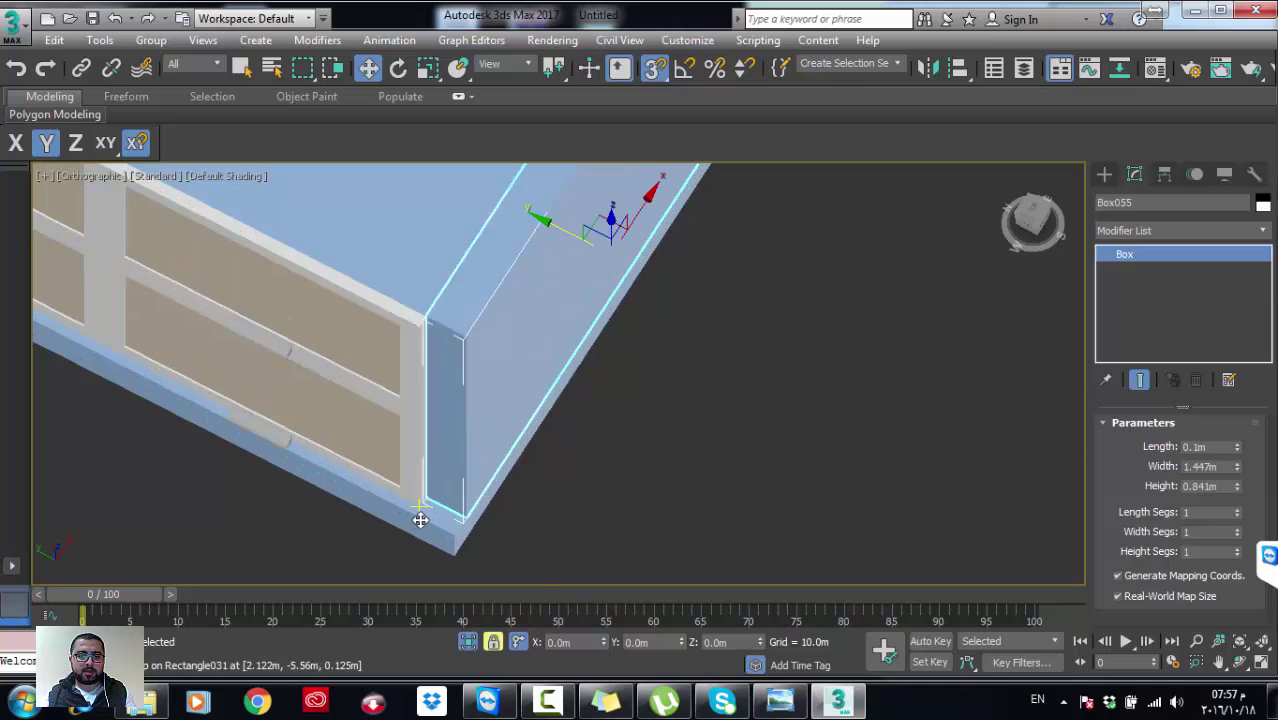
scroll(440, 472, up, 3)
scroll(383, 398, down, 3)
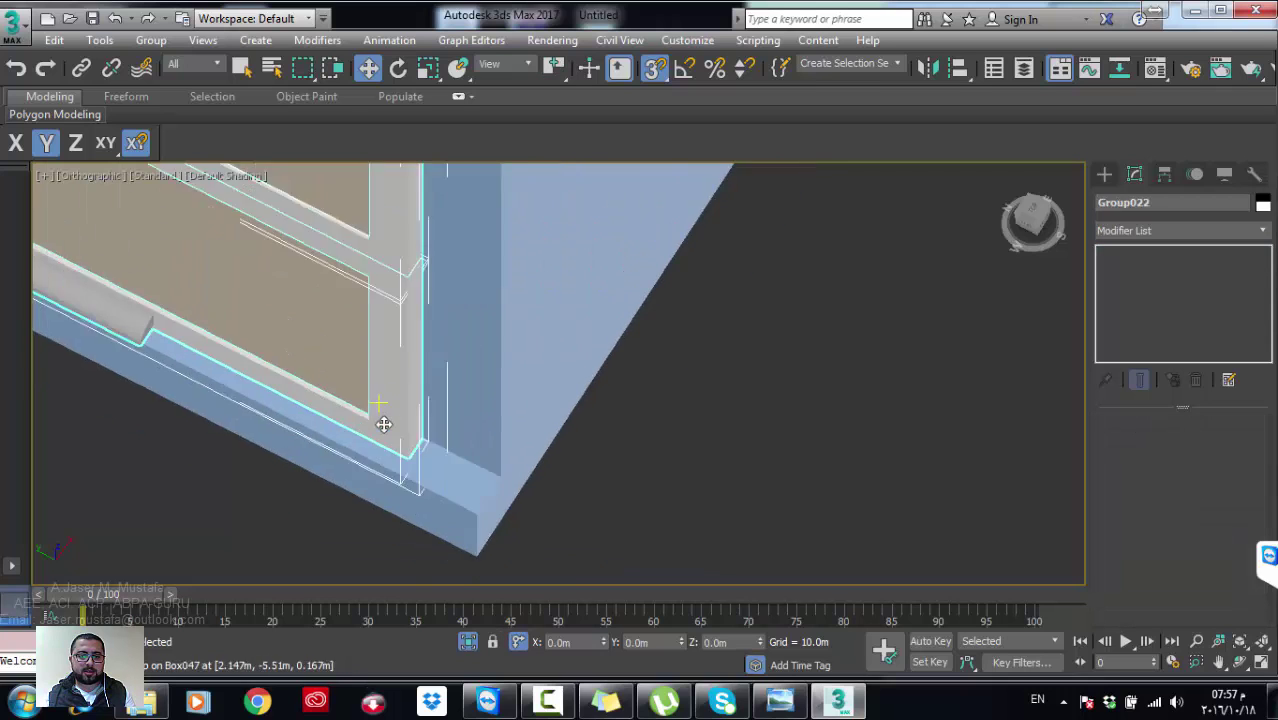
scroll(380, 420, down, 3)
click(308, 303)
alt+middle_drag(308, 303, 344, 332)
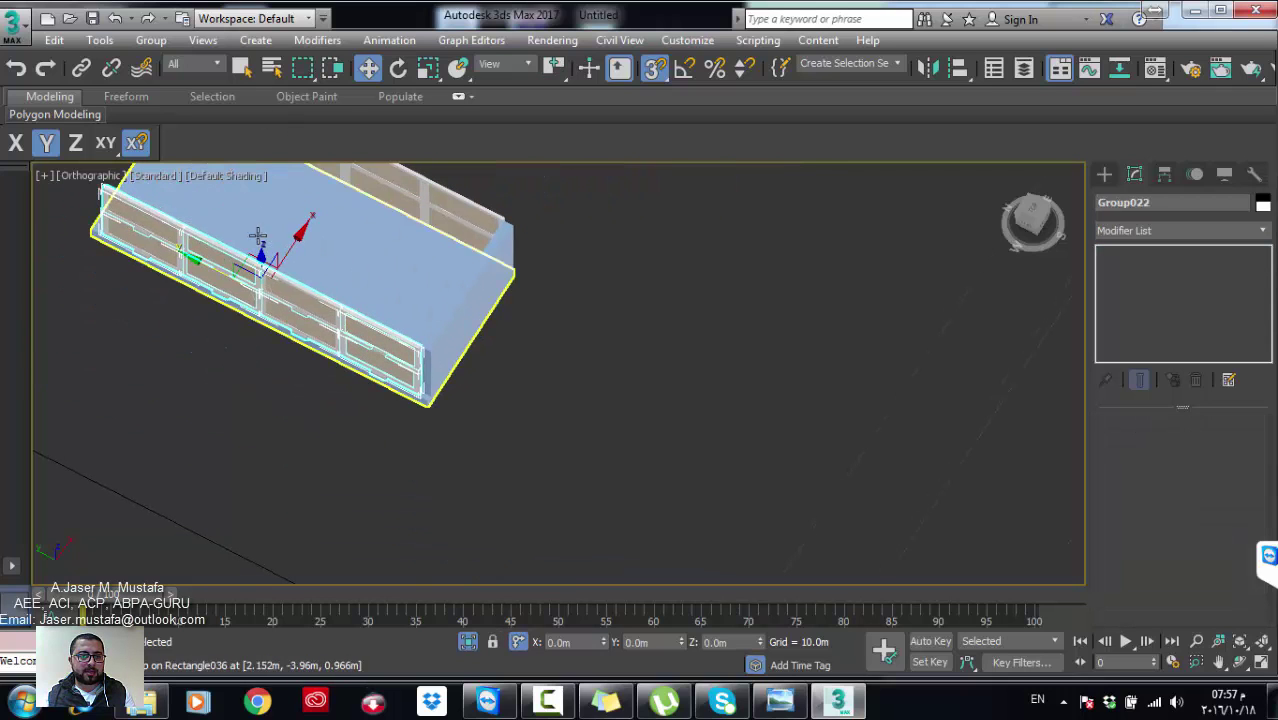
key(F5)
scroll(428, 388, up, 3)
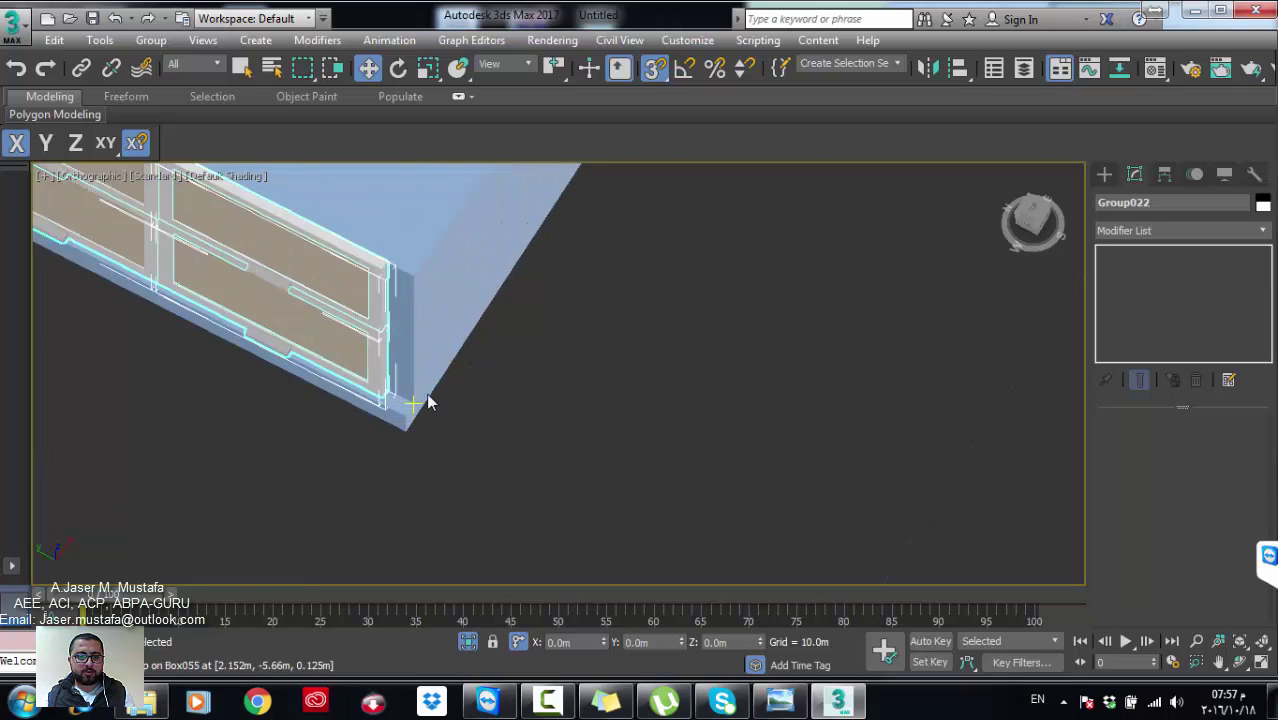
scroll(428, 399, up, 3)
Step: Move Group022 along X flush with the slab corner, then clear the selection
click(369, 372)
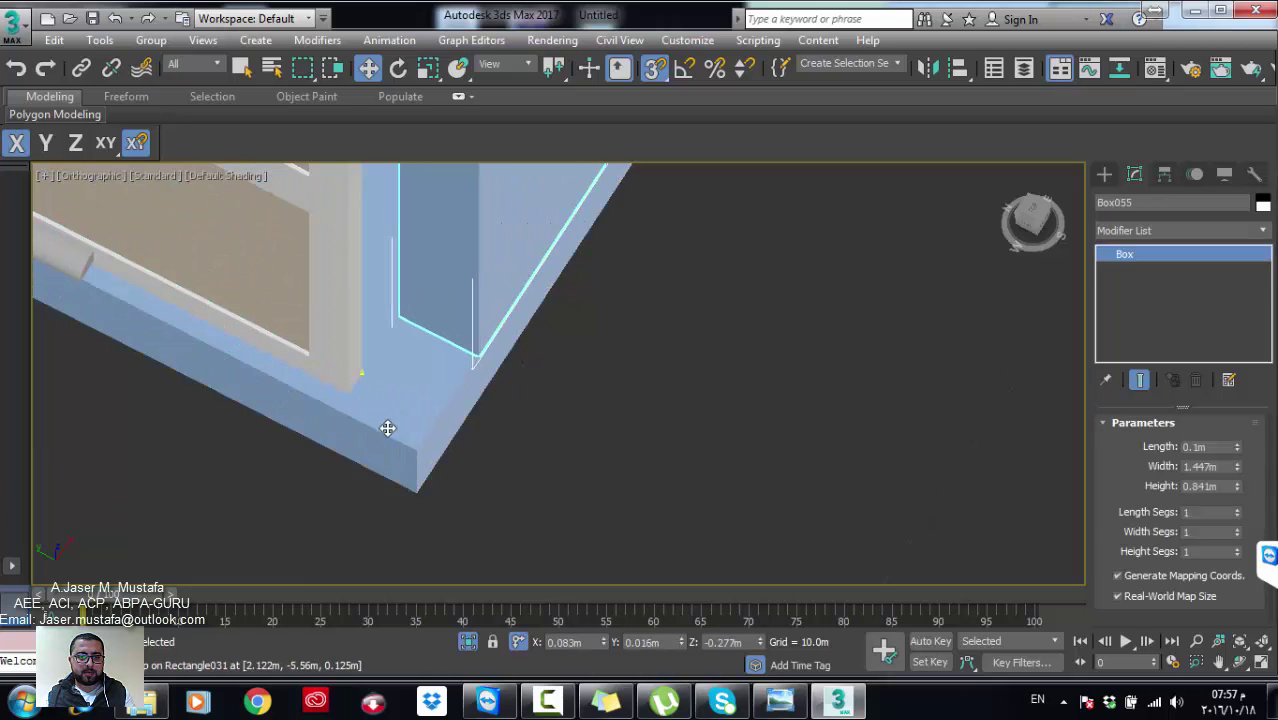
click(322, 331)
drag(361, 358, 422, 447)
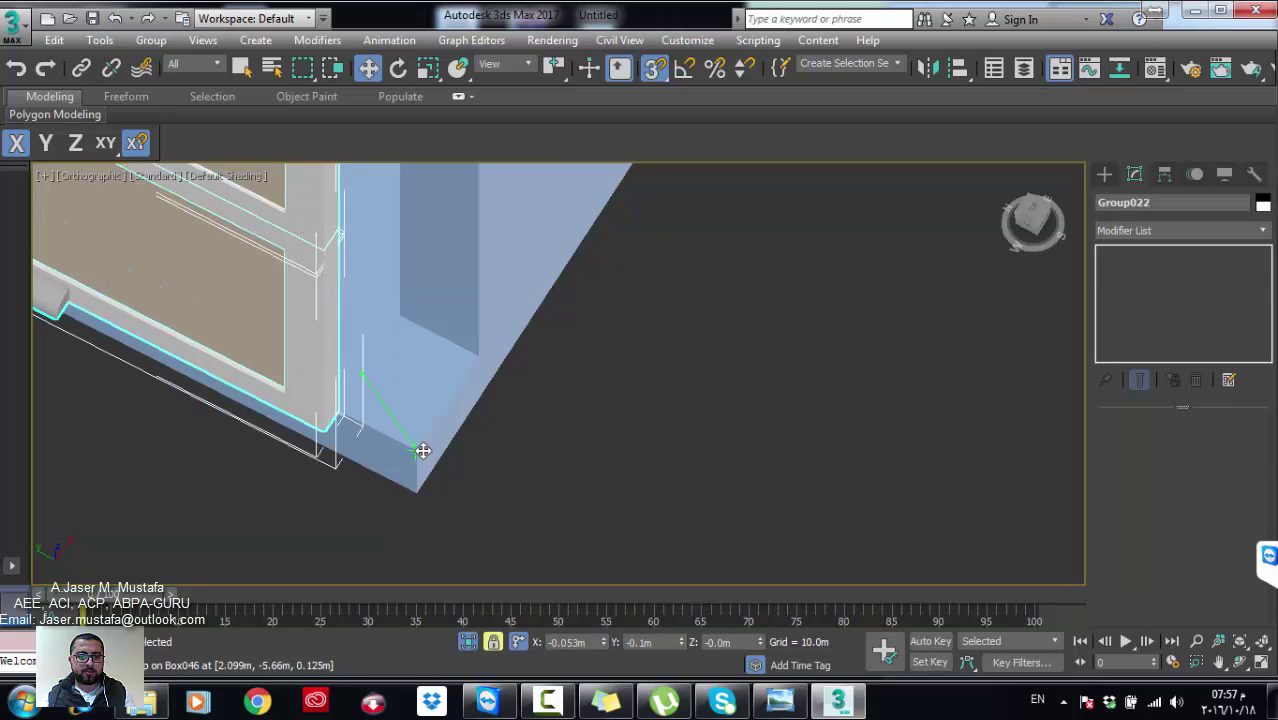
scroll(373, 433, down, 2)
scroll(429, 319, down, 1)
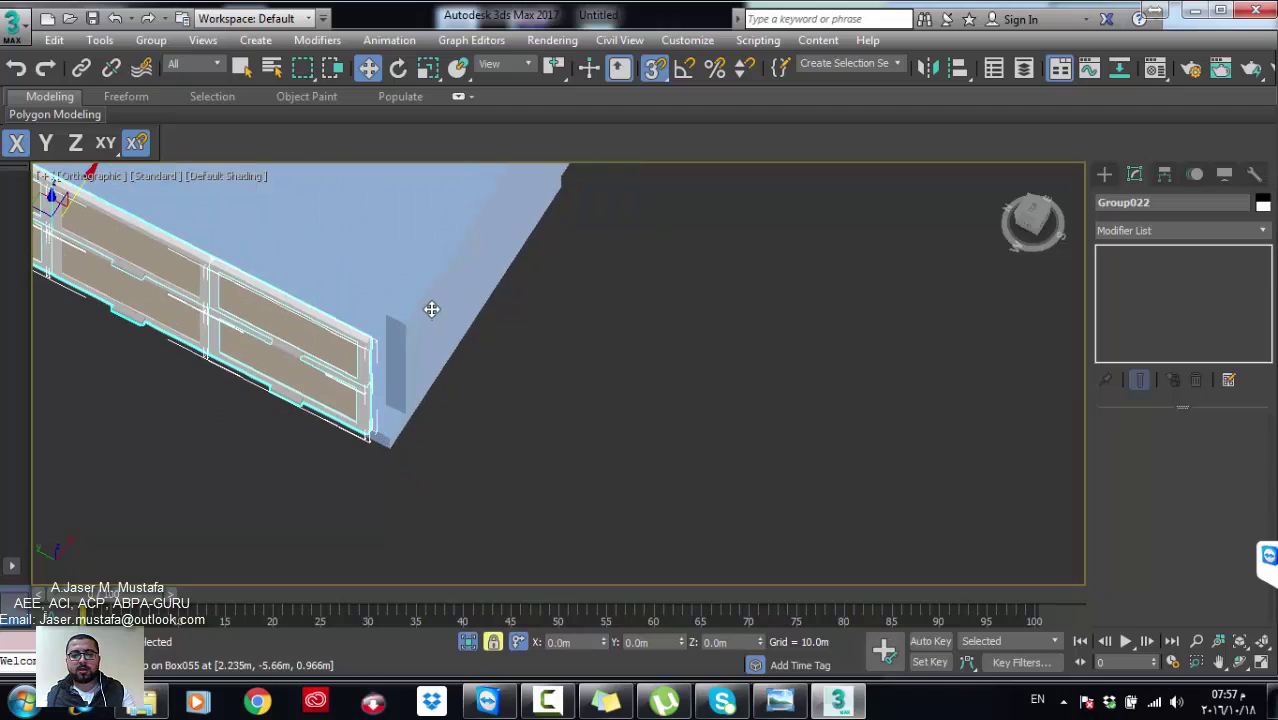
click(431, 309)
scroll(435, 300, down, 2)
click(440, 305)
scroll(422, 352, down, 2)
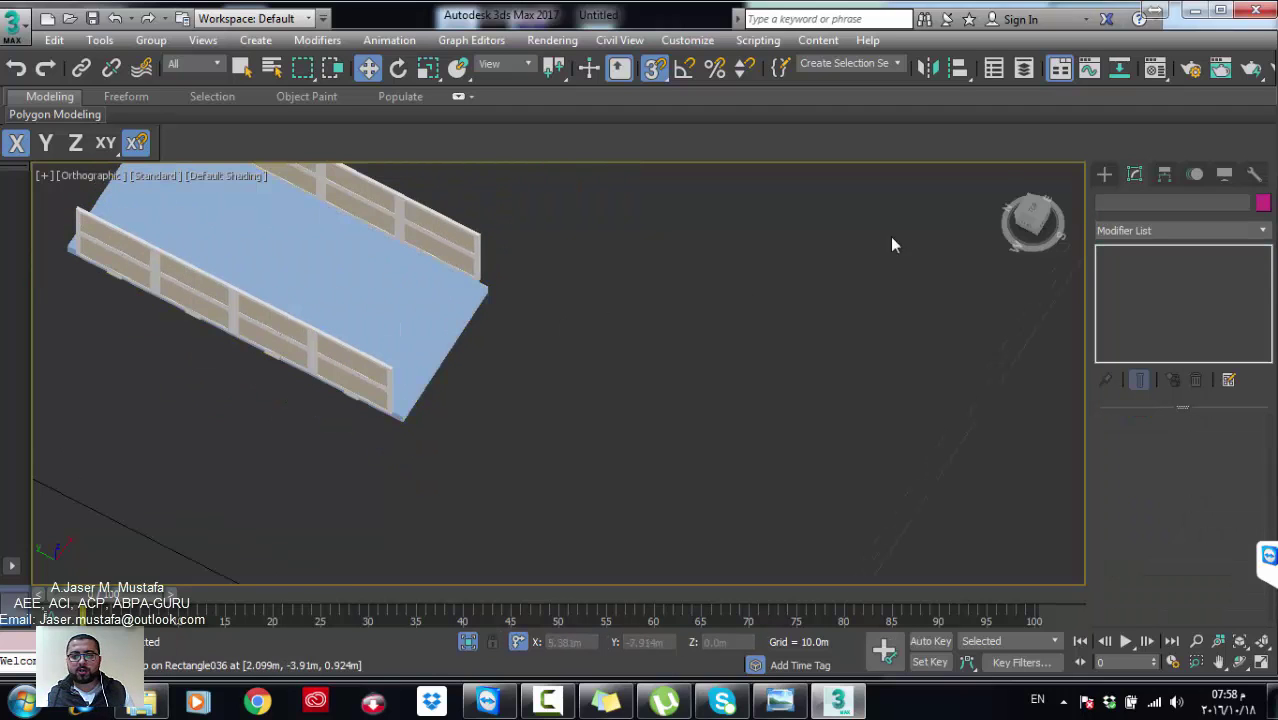
click(1104, 174)
click(1142, 288)
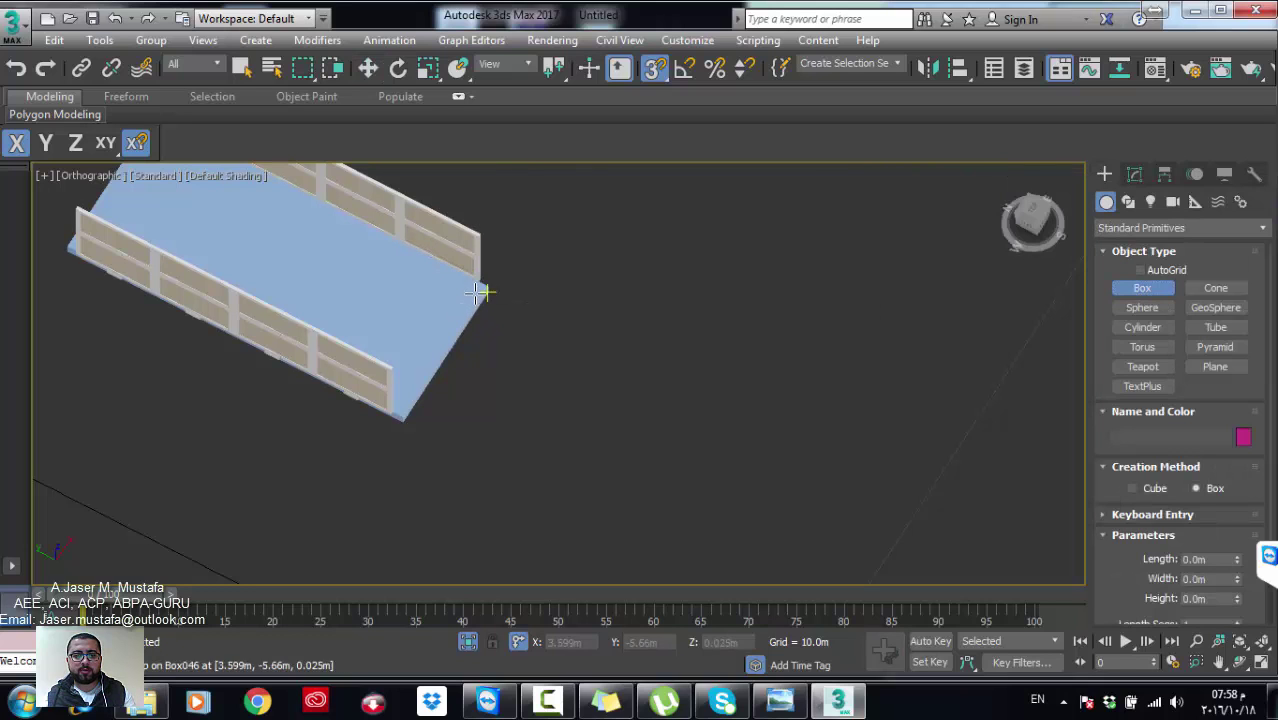
drag(480, 283, 408, 418)
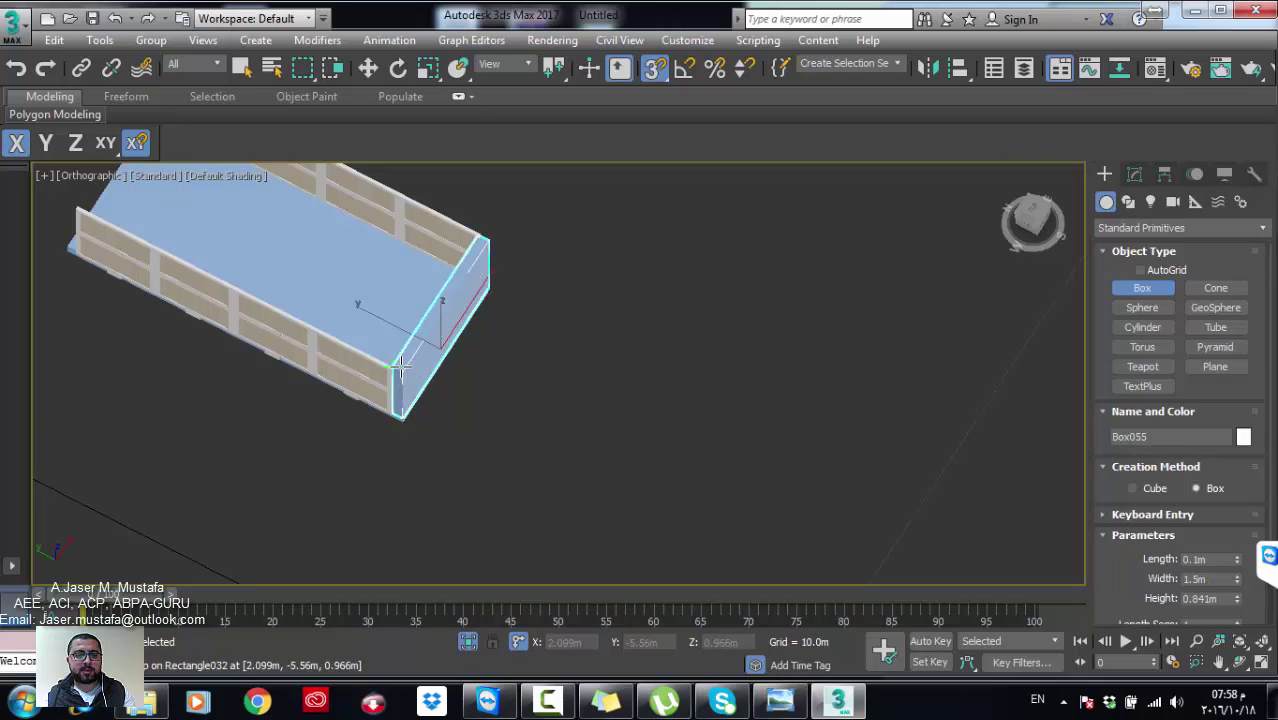
mouse_move(408, 418)
alt+middle_down()
mouse_move(547, 403)
mouse_move(399, 453)
mouse_move(427, 502)
mouse_move(783, 637)
alt+middle_up()
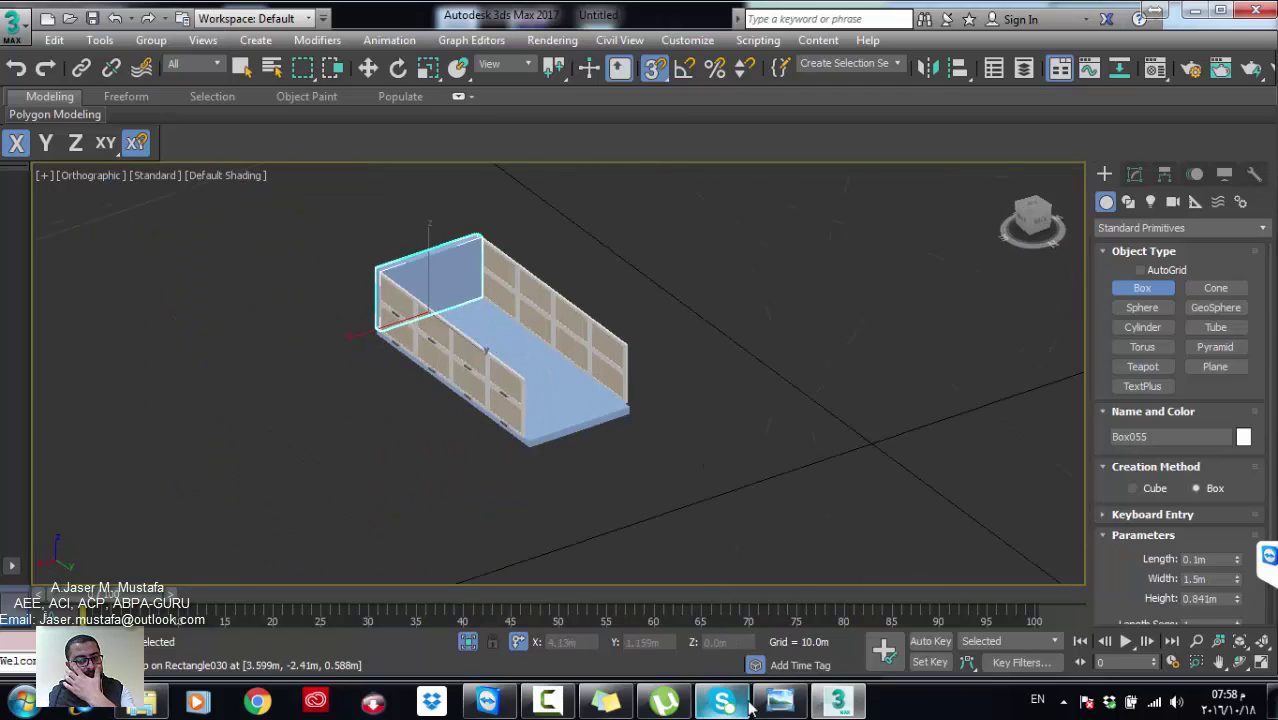
click(780, 700)
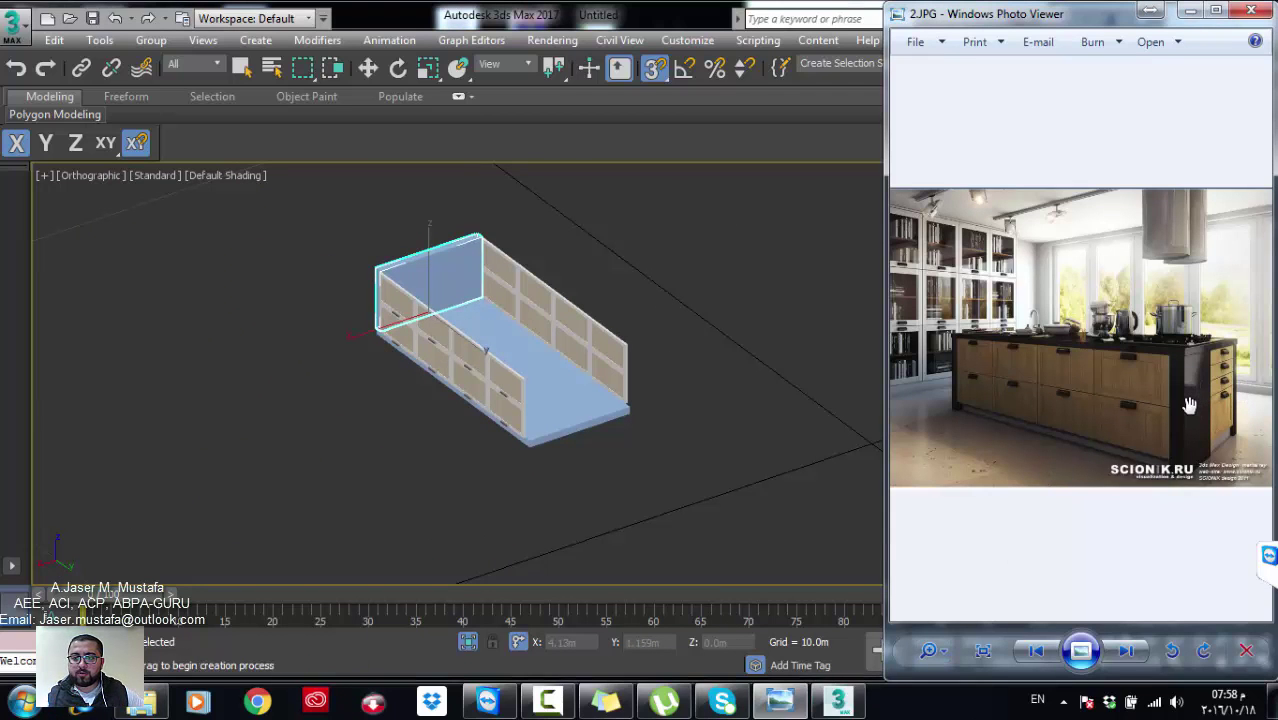
Step: Open Group021 and Shift-clone one front drawer door as a single Copy toward the island's end
click(800, 448)
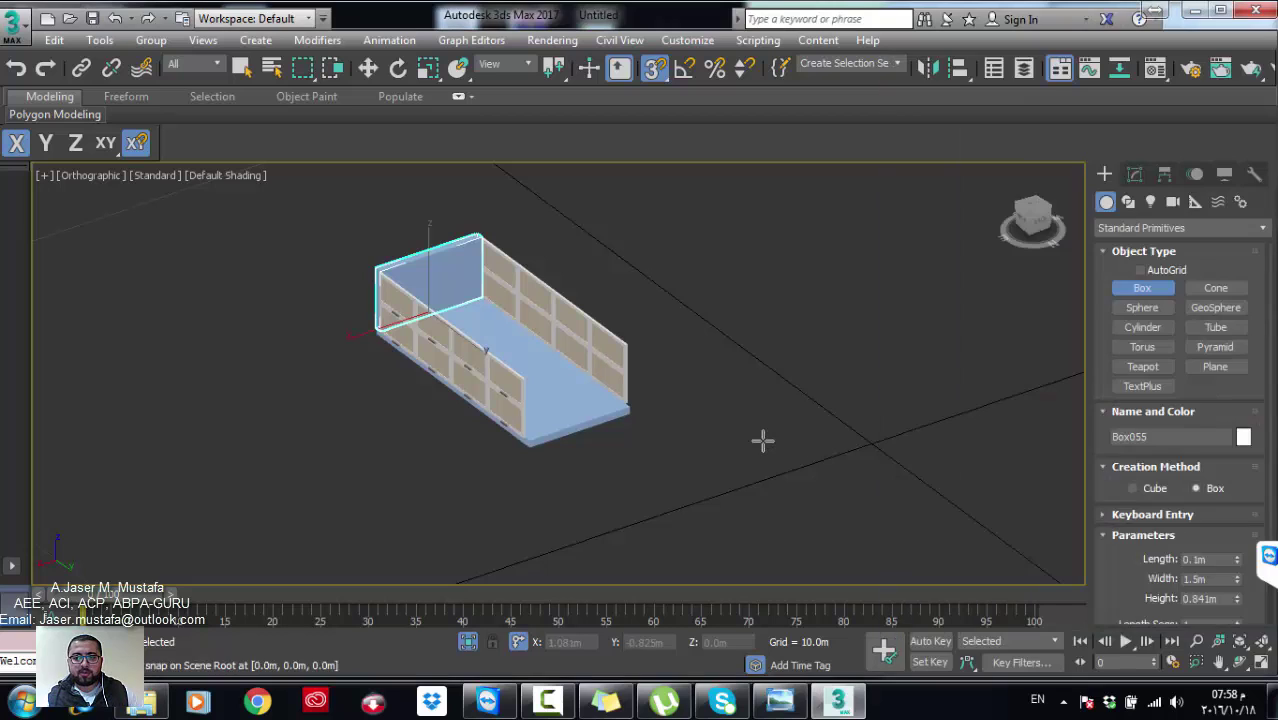
key(w)
scroll(511, 418, up, 2)
click(511, 418)
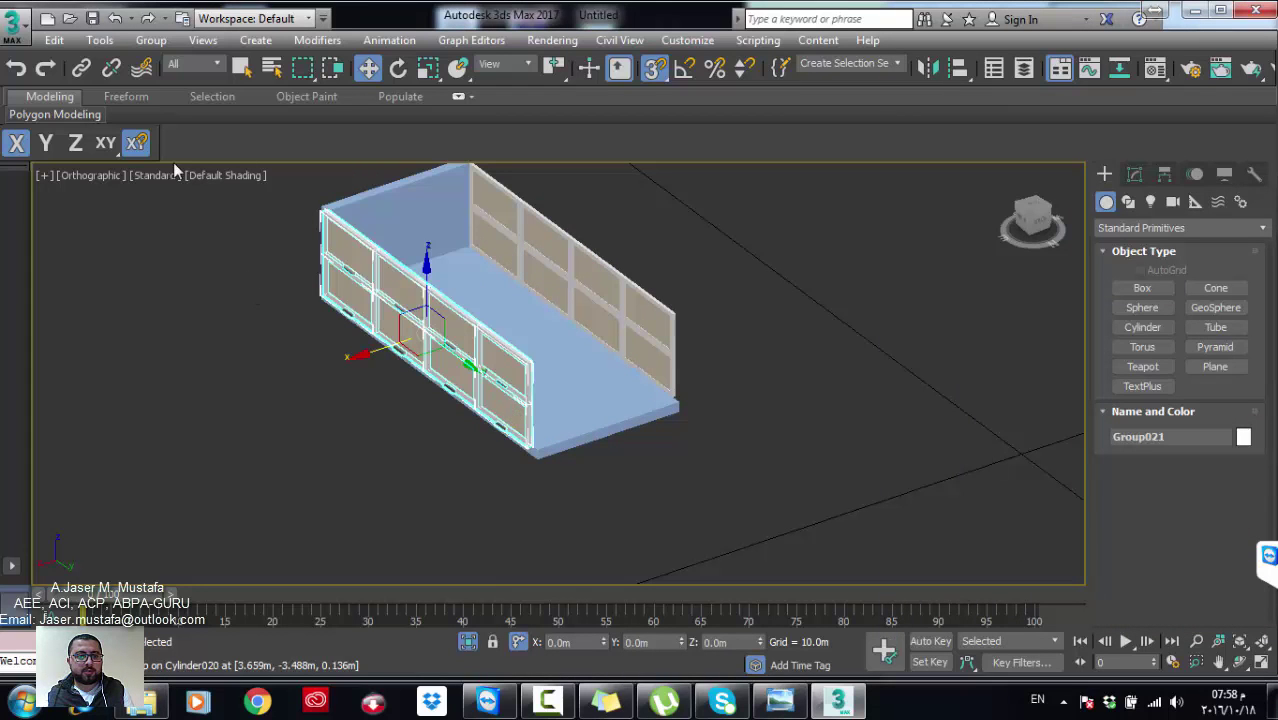
click(151, 40)
click(170, 109)
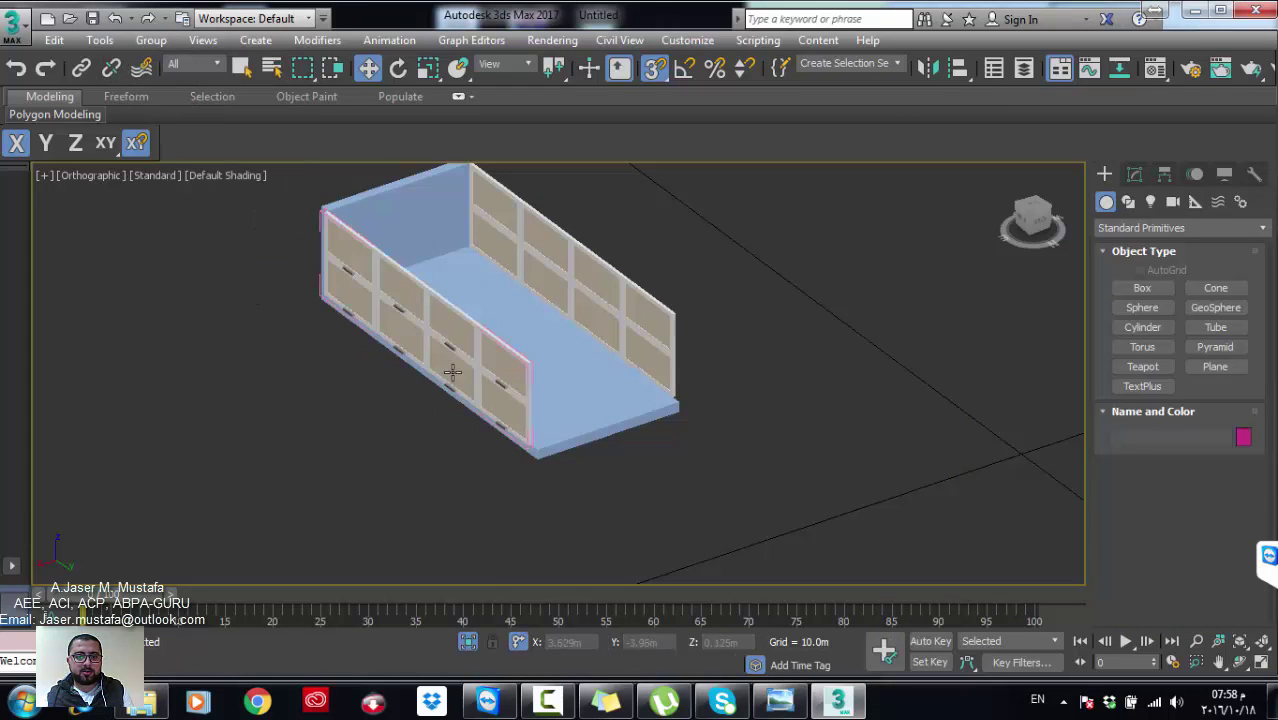
click(492, 401)
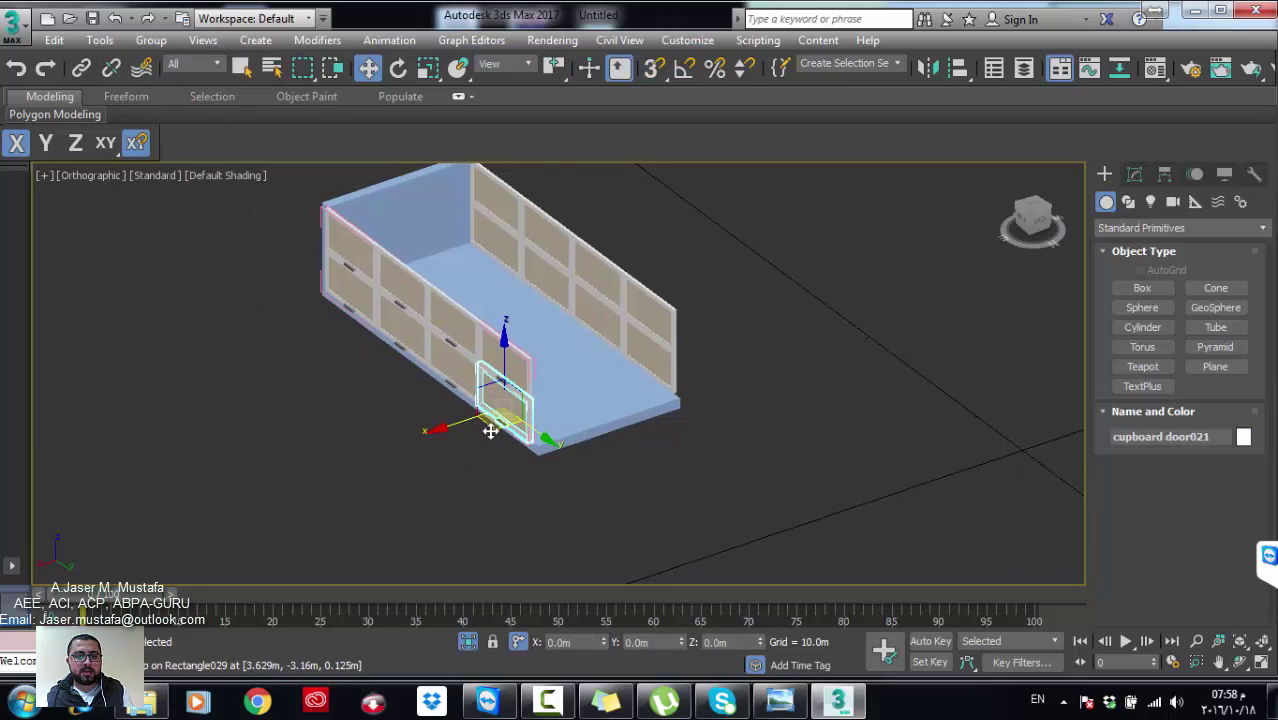
shift+drag(491, 431, 600, 462)
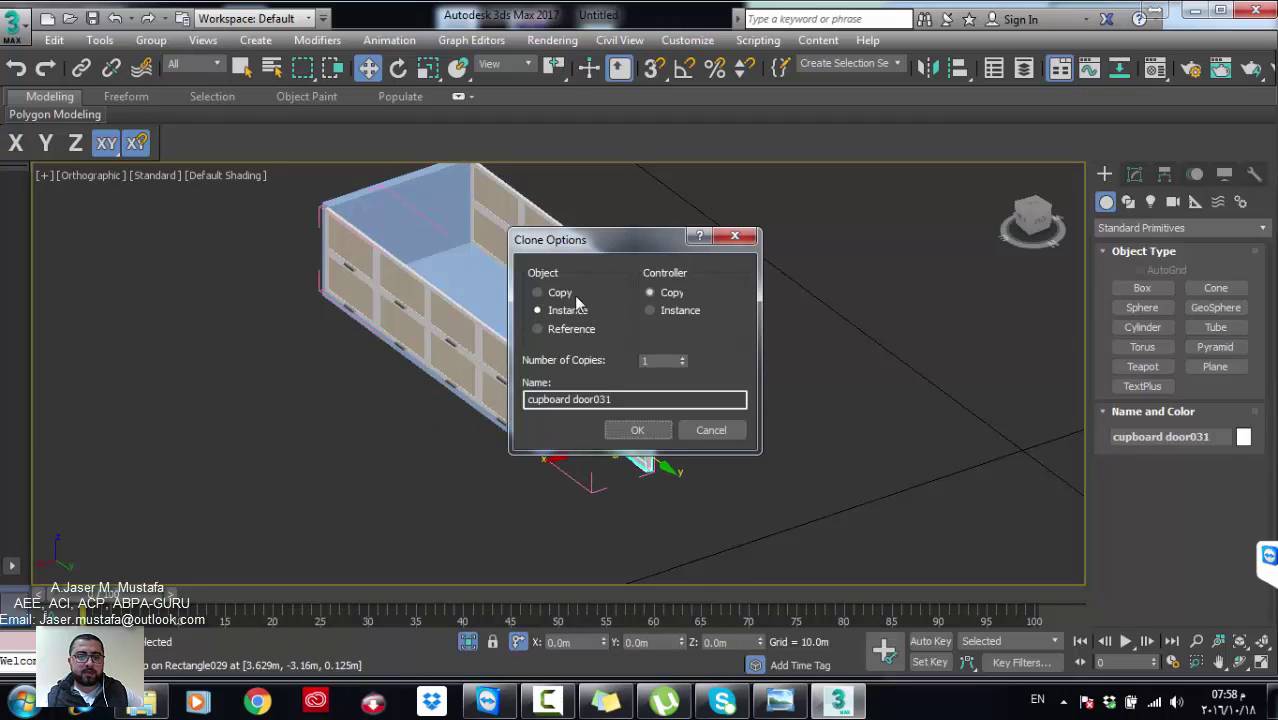
click(640, 432)
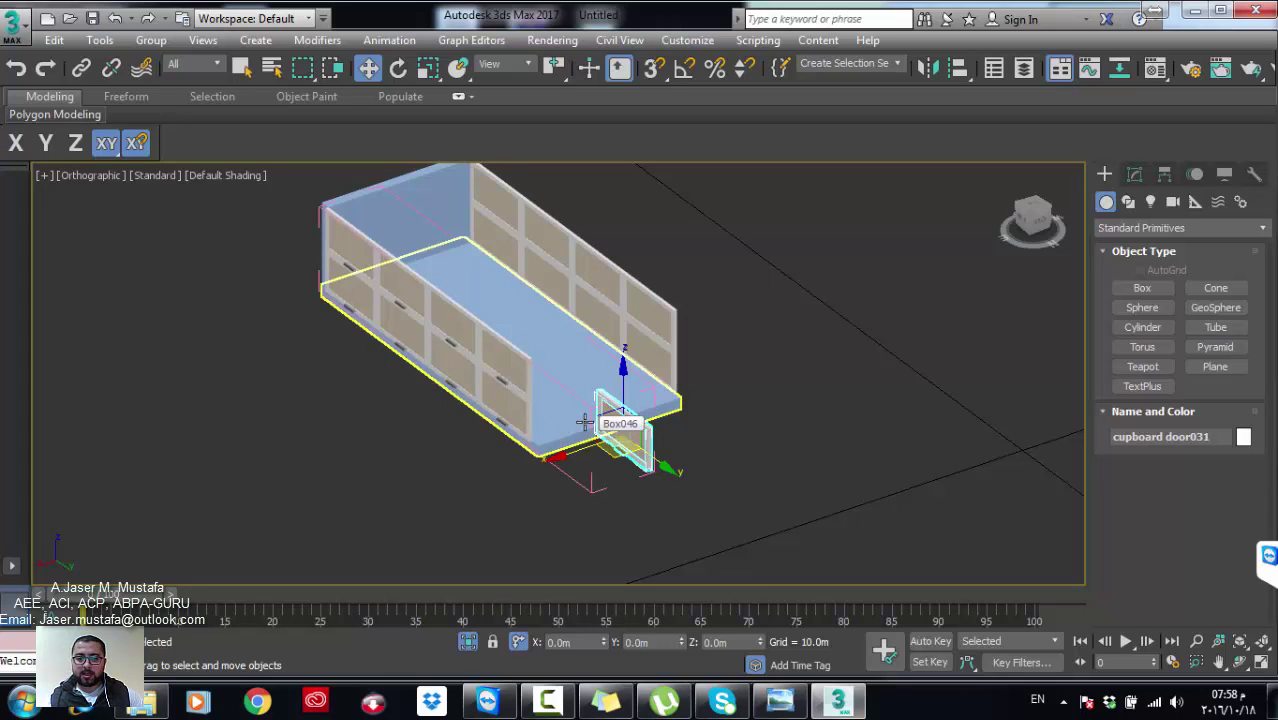
Step: Detach the copy from the group as cupboard door031, close Group021, and select the new door
alt+middle_drag(600, 410, 451, 406)
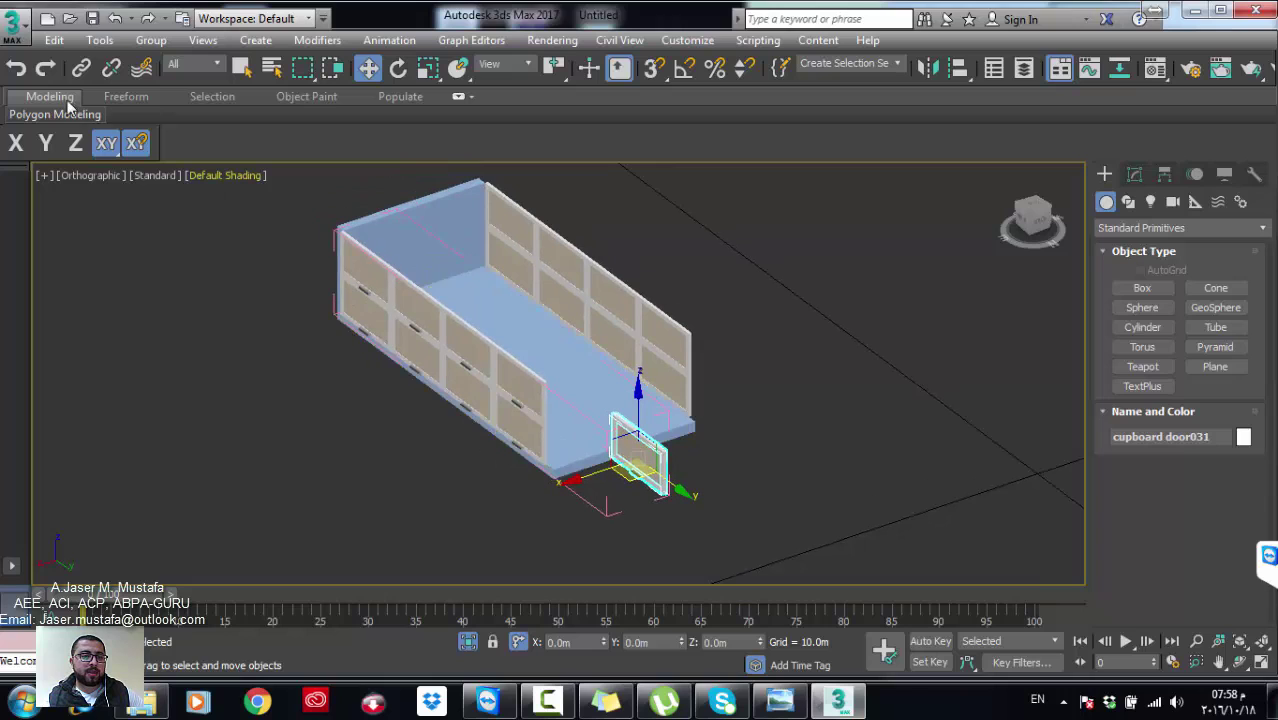
click(153, 42)
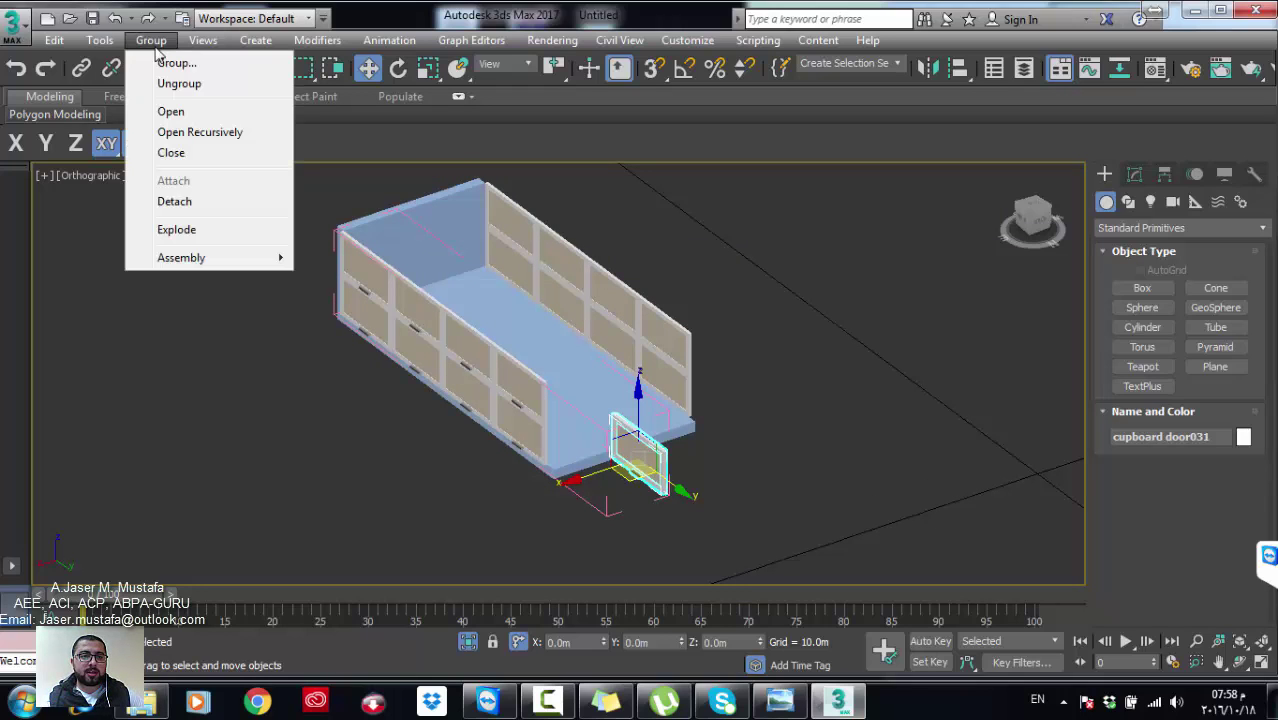
click(192, 204)
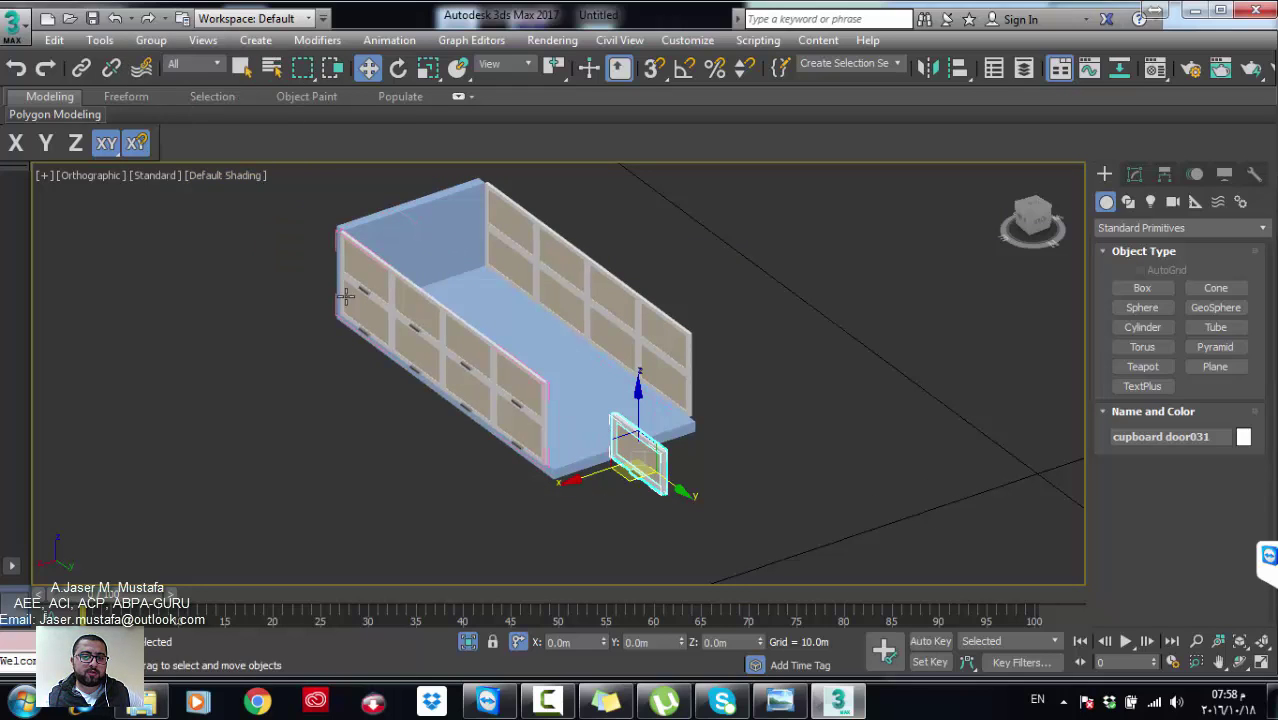
click(515, 390)
click(151, 40)
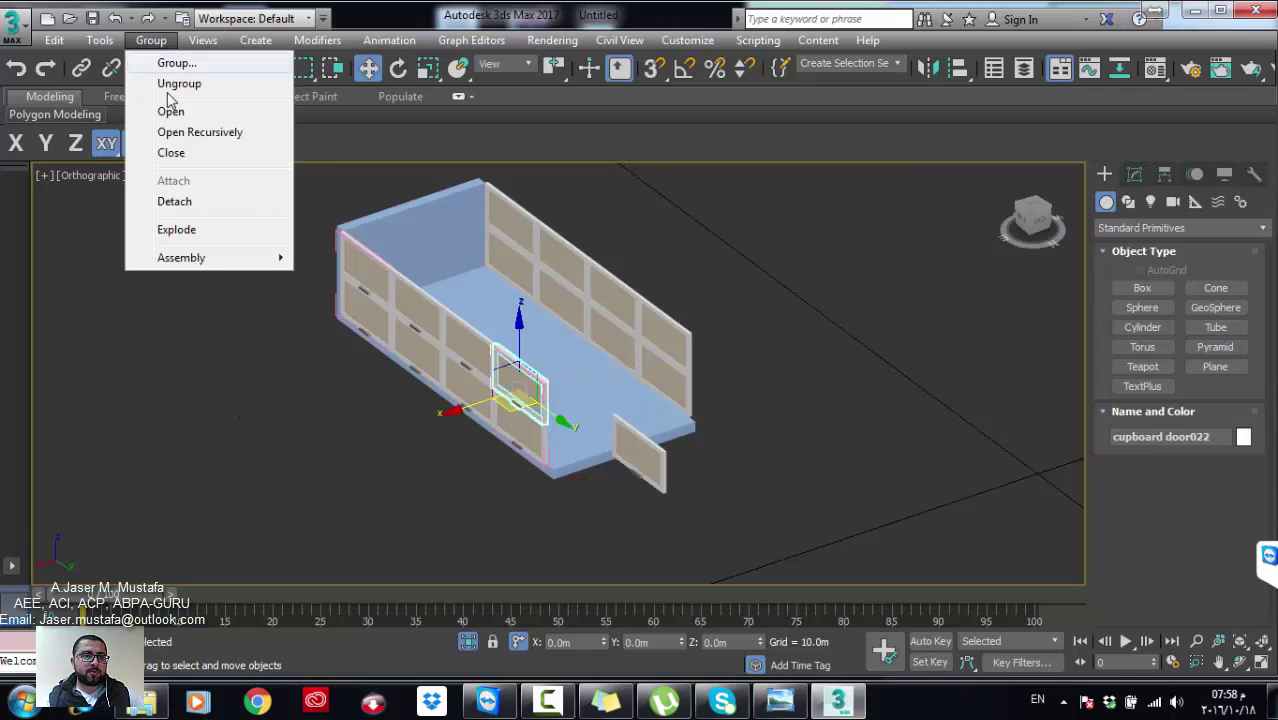
click(175, 151)
click(631, 451)
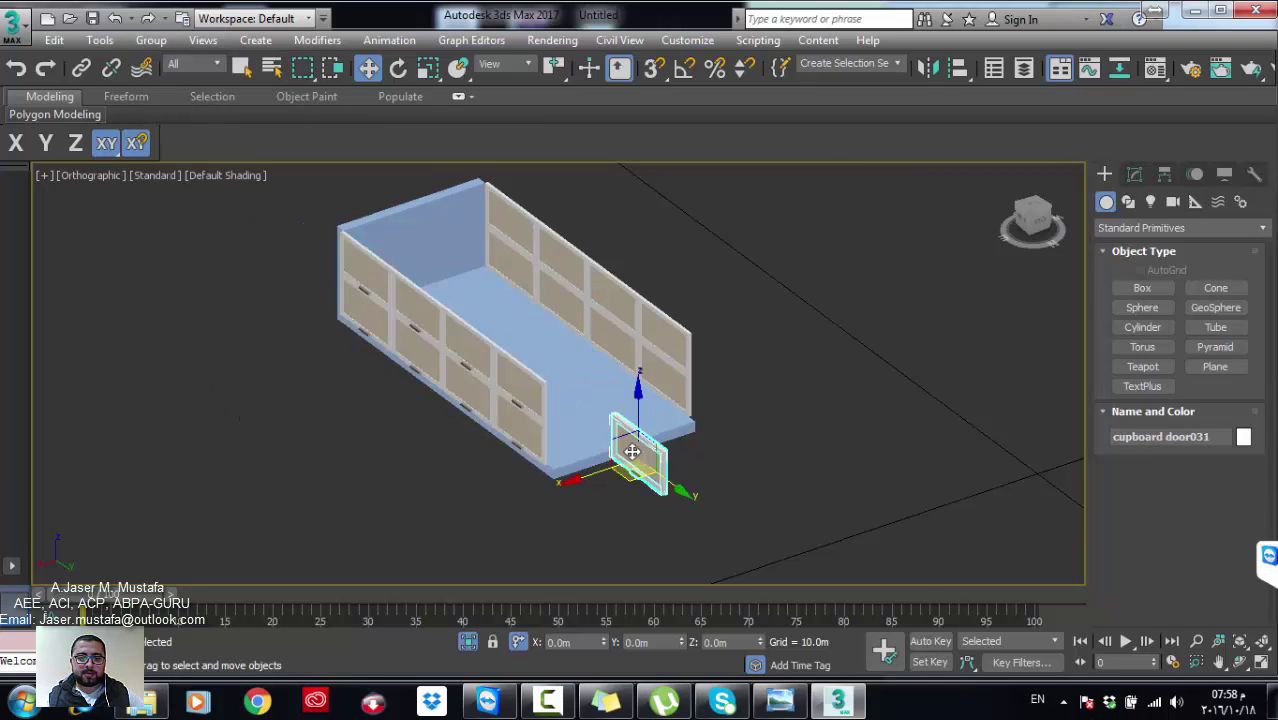
scroll(632, 452, up, 3)
key(e)
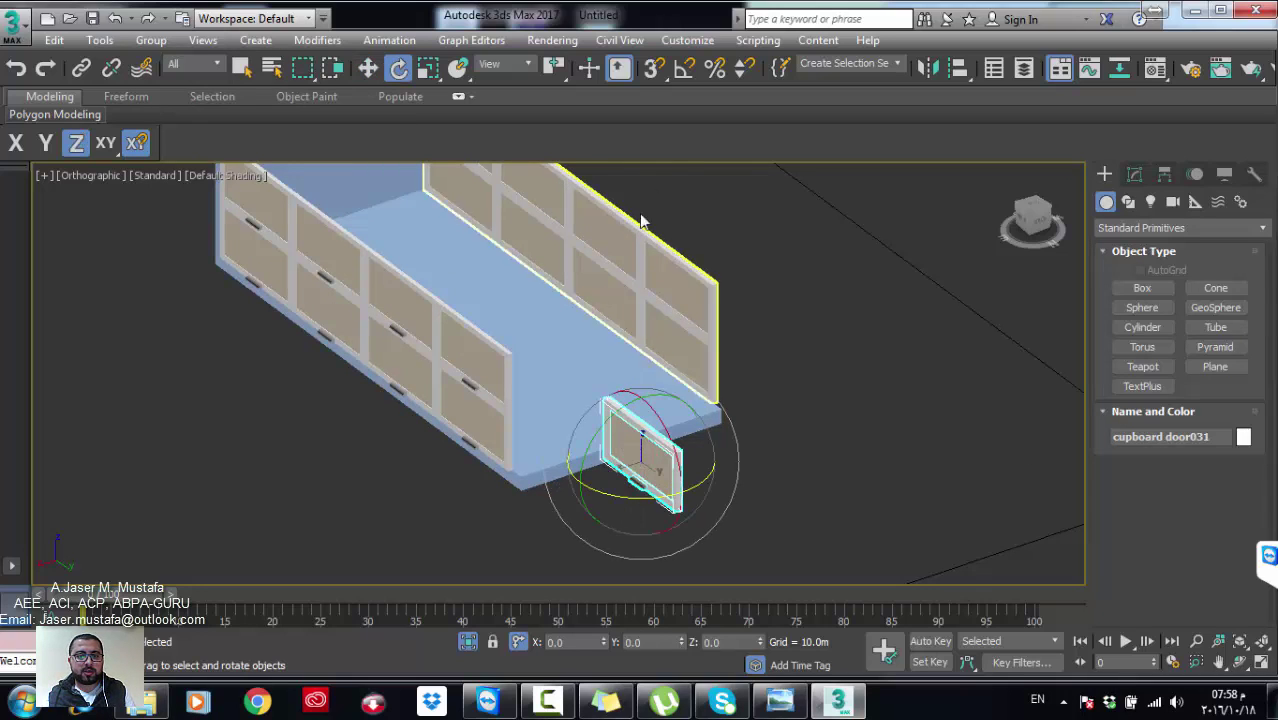
Step: With Angle Snap on, rotate the cupboard door 90° about Z and move it near the island end in Top view
click(684, 70)
drag(636, 497, 720, 491)
middle_drag(676, 483, 671, 478)
key(t)
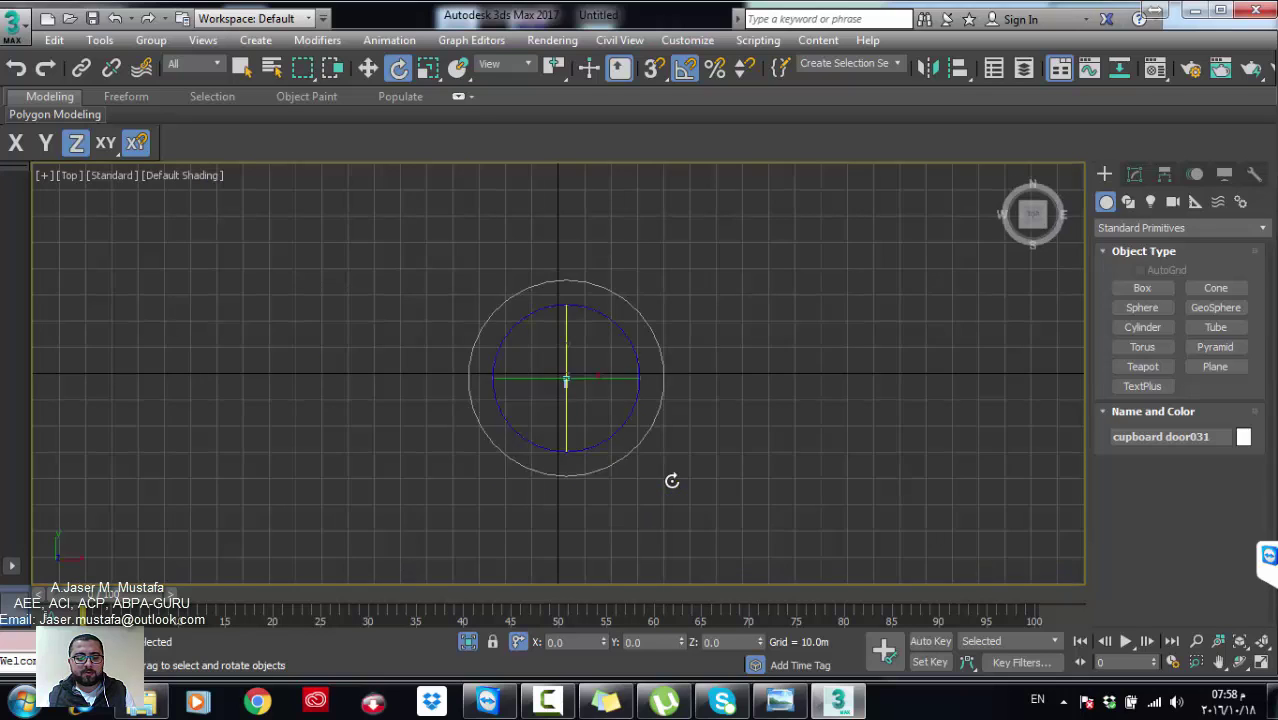
middle_drag(645, 413, 579, 284)
scroll(579, 284, up, 3)
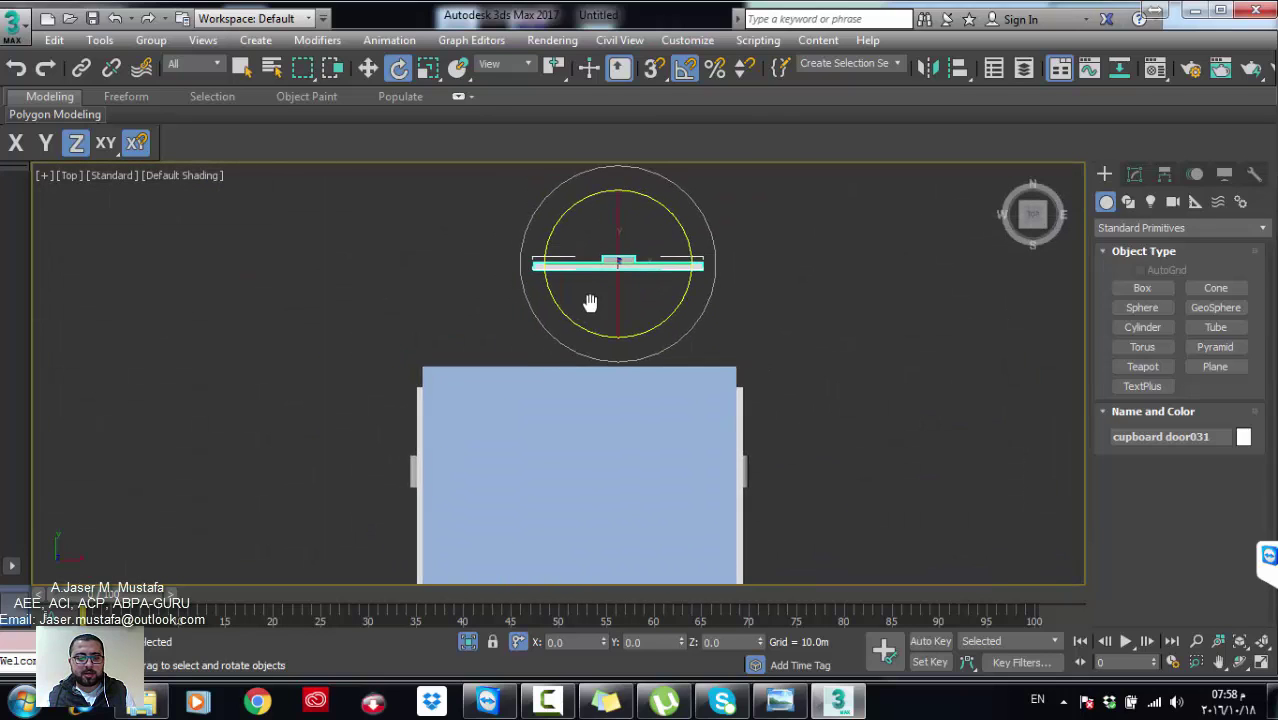
key(w)
scroll(595, 295, up, 4)
drag(668, 195, 451, 407)
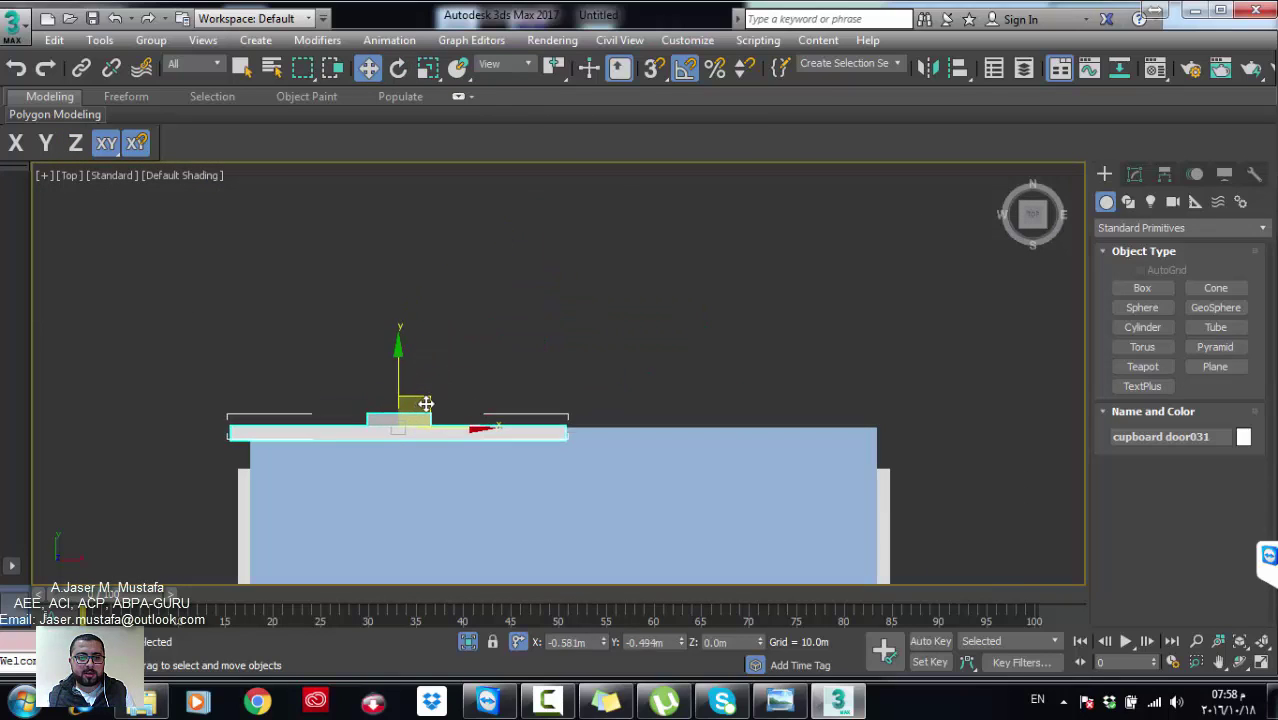
Step: Use 3D Snap to place the door's corner flush on the slab's end corner
alt+middle_drag(451, 407, 171, 379)
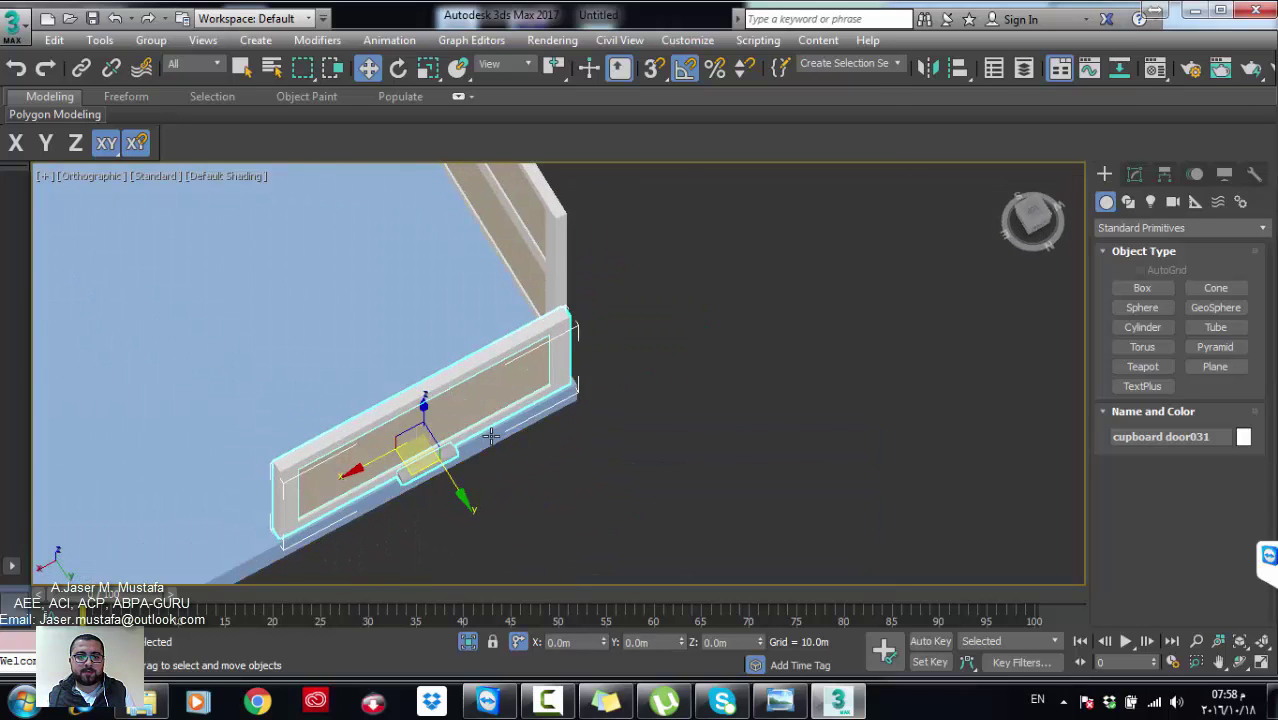
scroll(675, 368, up, 3)
scroll(675, 368, up, 2)
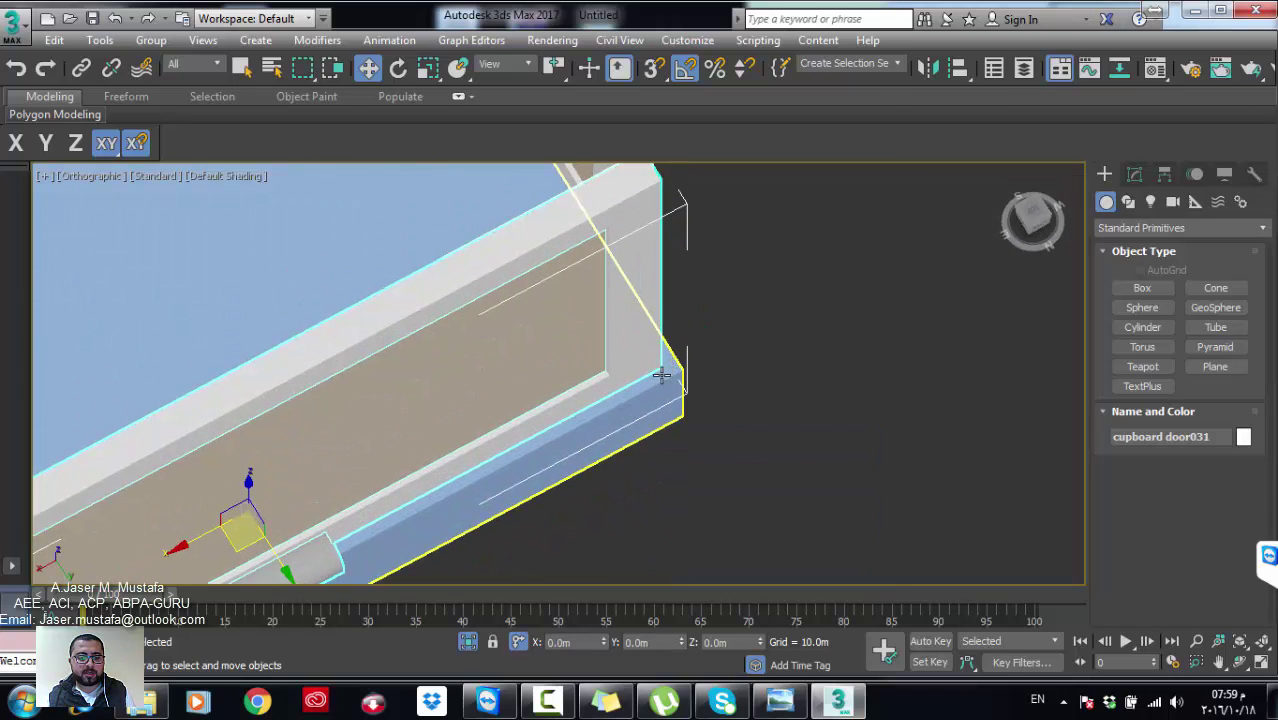
middle_drag(661, 375, 656, 369)
key(s)
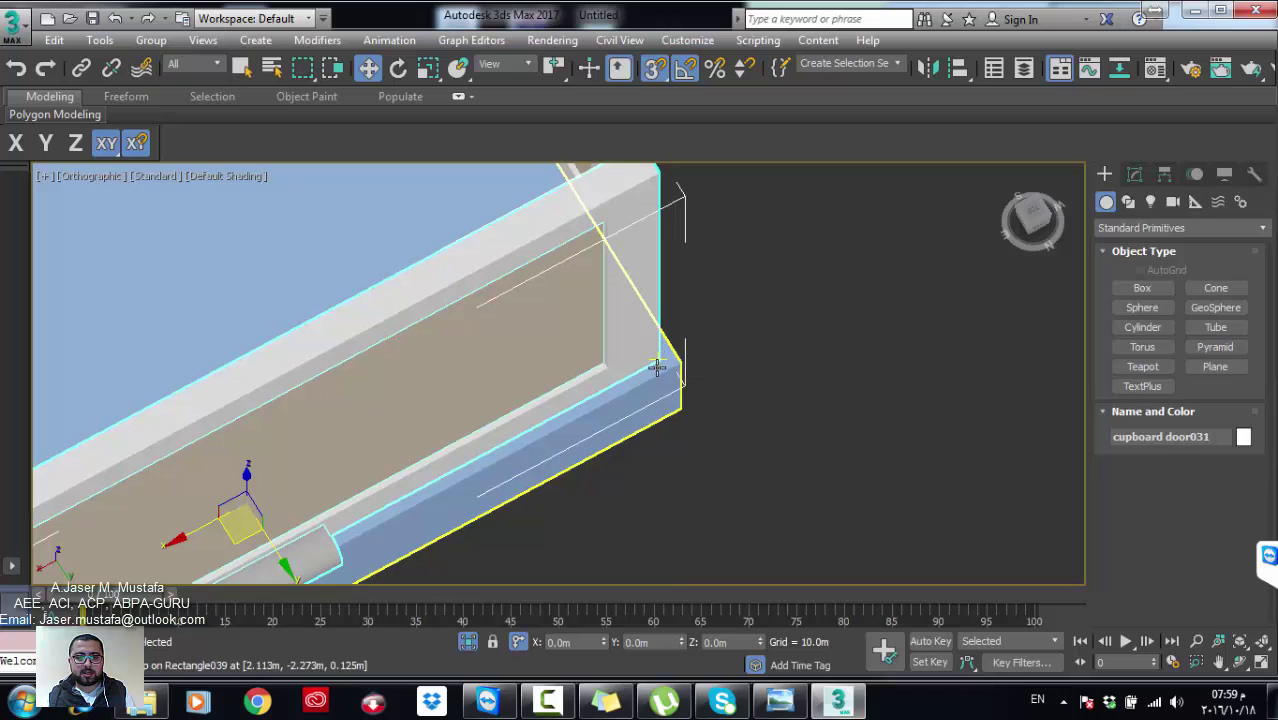
mouse_move(659, 362)
mouse_down()
mouse_move(686, 370)
mouse_move(633, 334)
mouse_up()
click(644, 357)
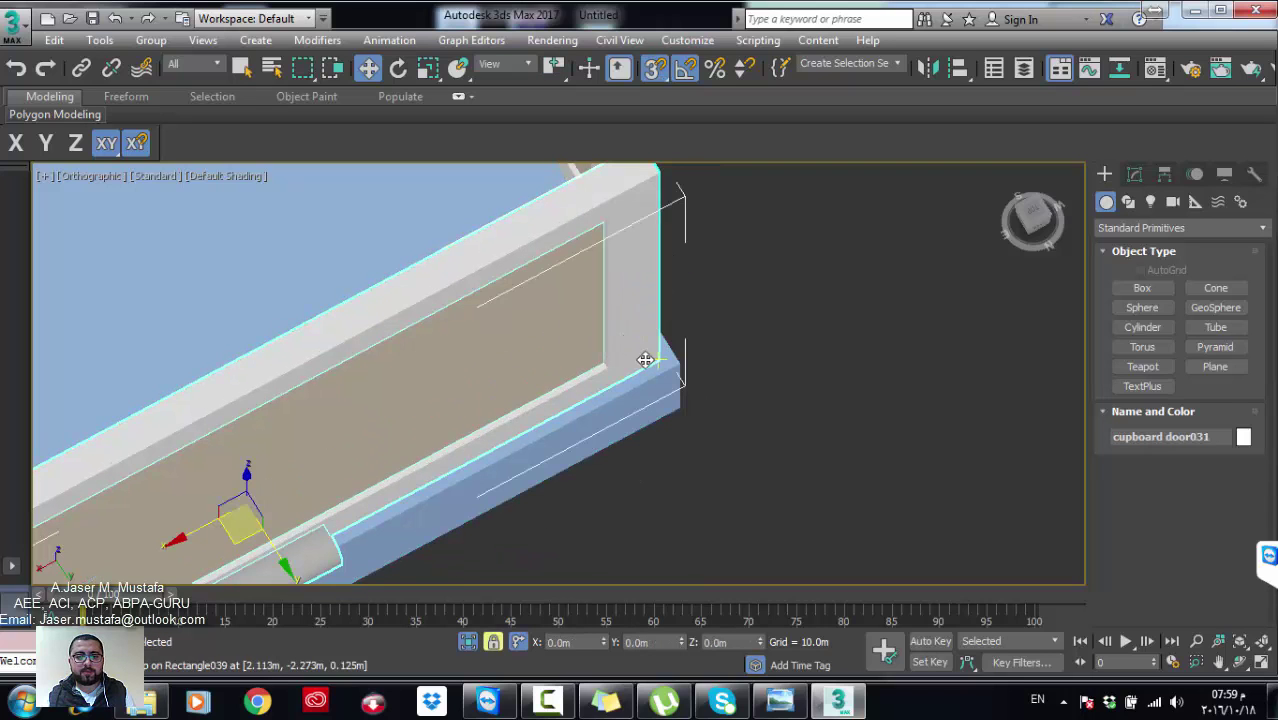
scroll(640, 359, down, 2)
scroll(640, 359, down, 3)
mouse_move(642, 337)
alt+middle_down()
mouse_move(576, 422)
mouse_move(576, 334)
mouse_move(607, 340)
mouse_move(562, 417)
alt+middle_up()
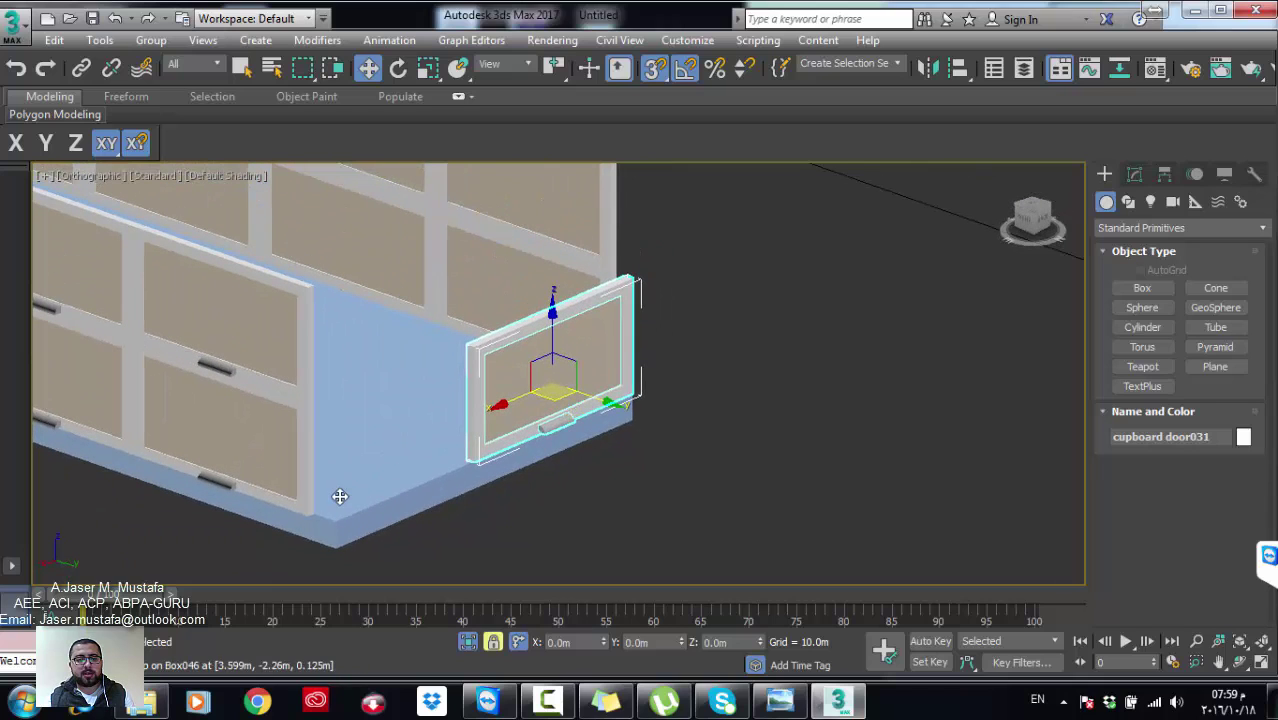
Step: Create a 0.1m × 0.7m upright filler box (Box057) at the island end beside the cupboard door
click(1137, 291)
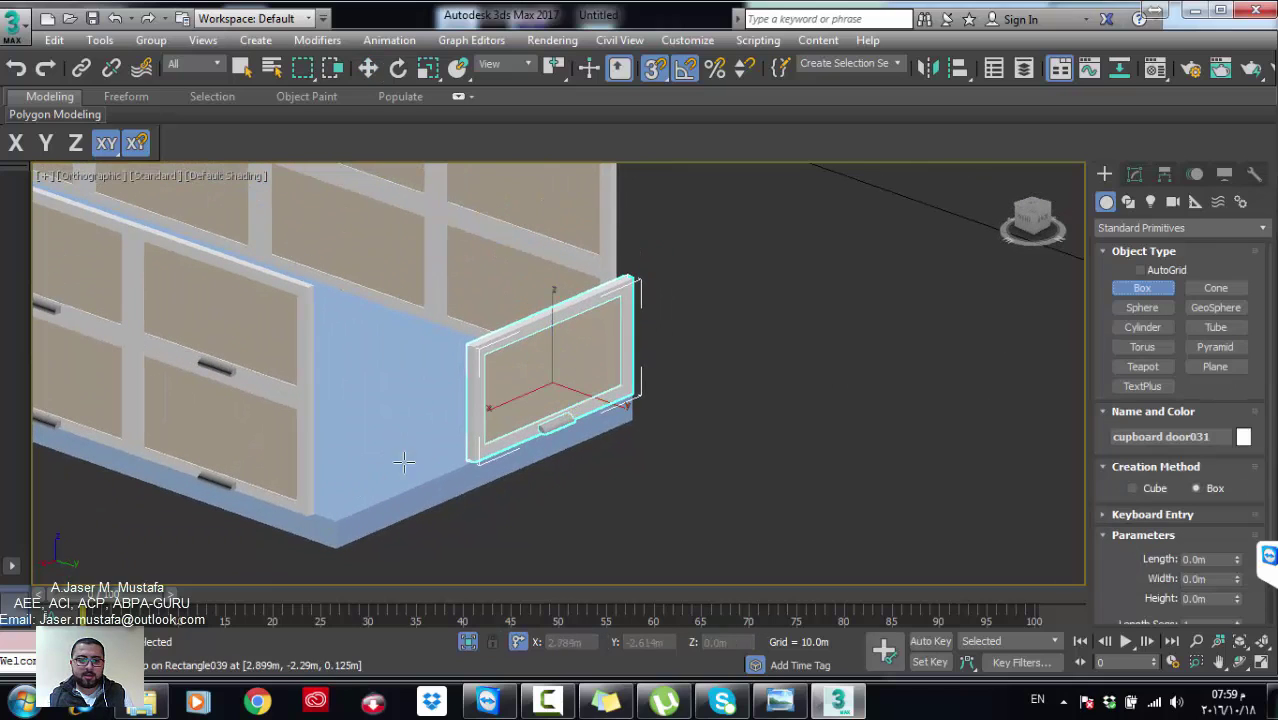
mouse_move(317, 507)
mouse_down()
mouse_move(432, 466)
mouse_move(466, 470)
mouse_up()
scroll(383, 345, down, 4)
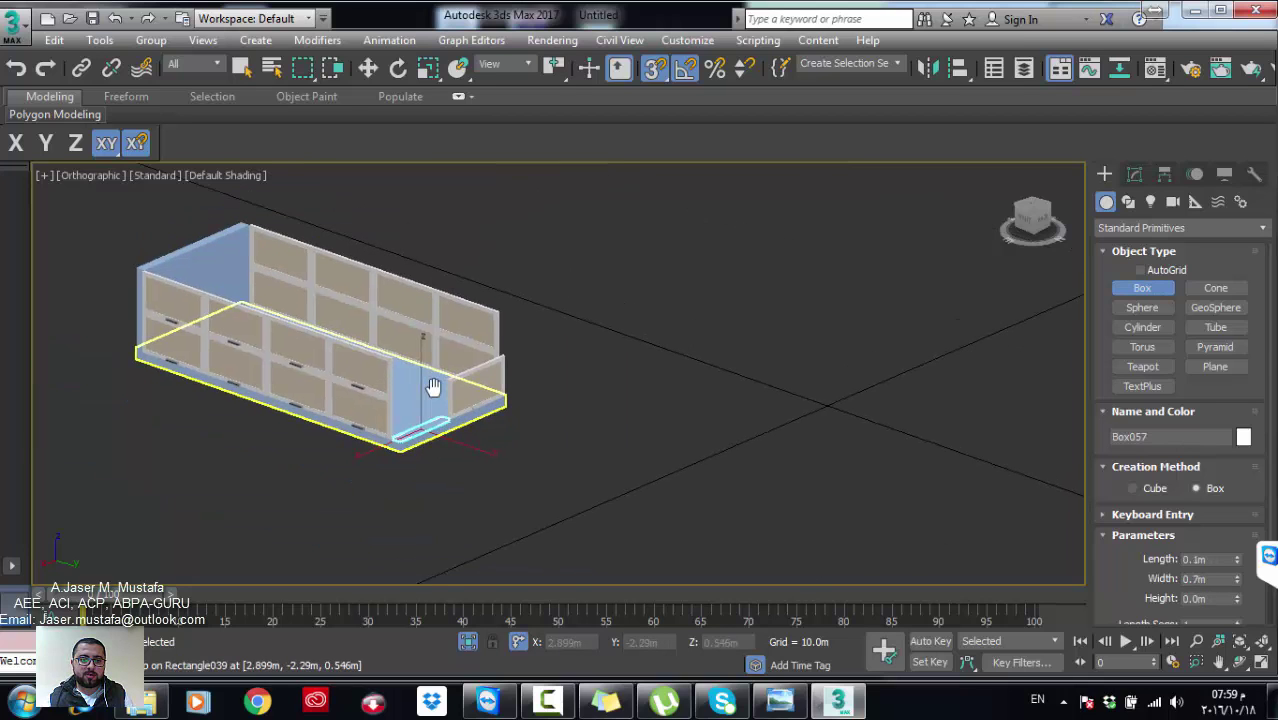
click(387, 407)
Step: Reopen the 2.JPG kitchen reference photo in Windows Photo Viewer
key(w)
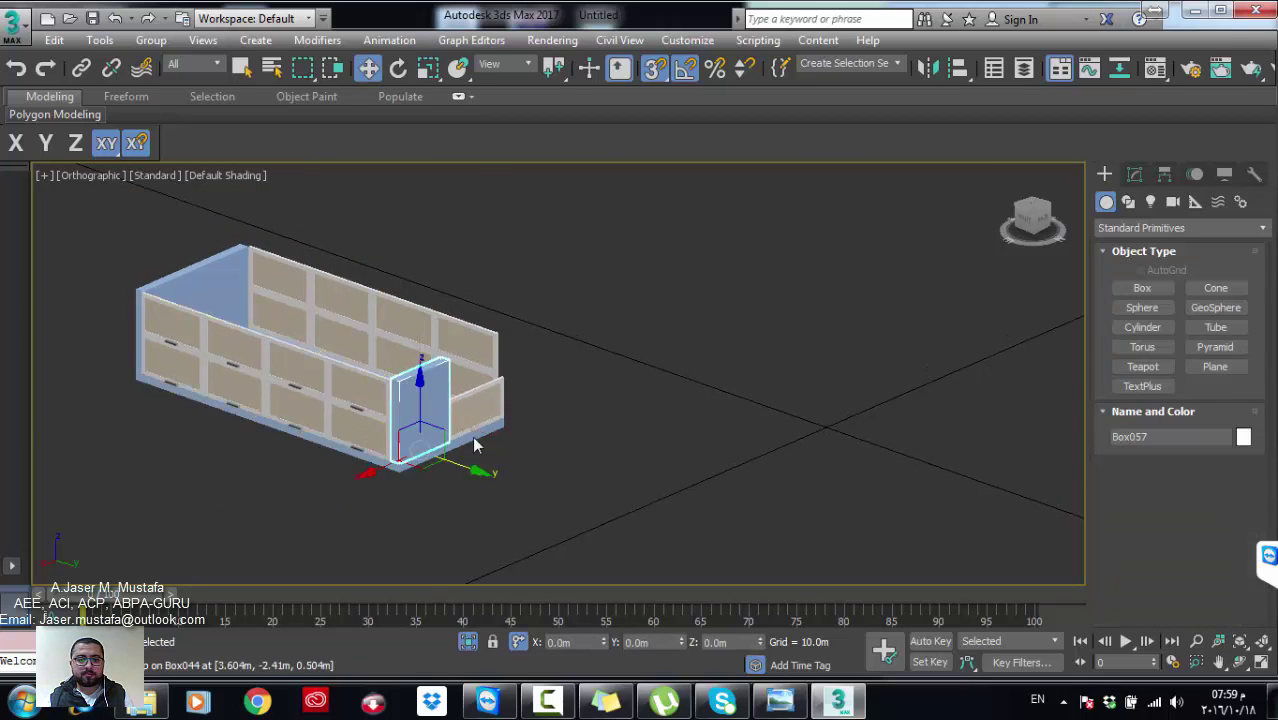
scroll(387, 407, up, 2)
scroll(387, 407, up, 1)
click(780, 703)
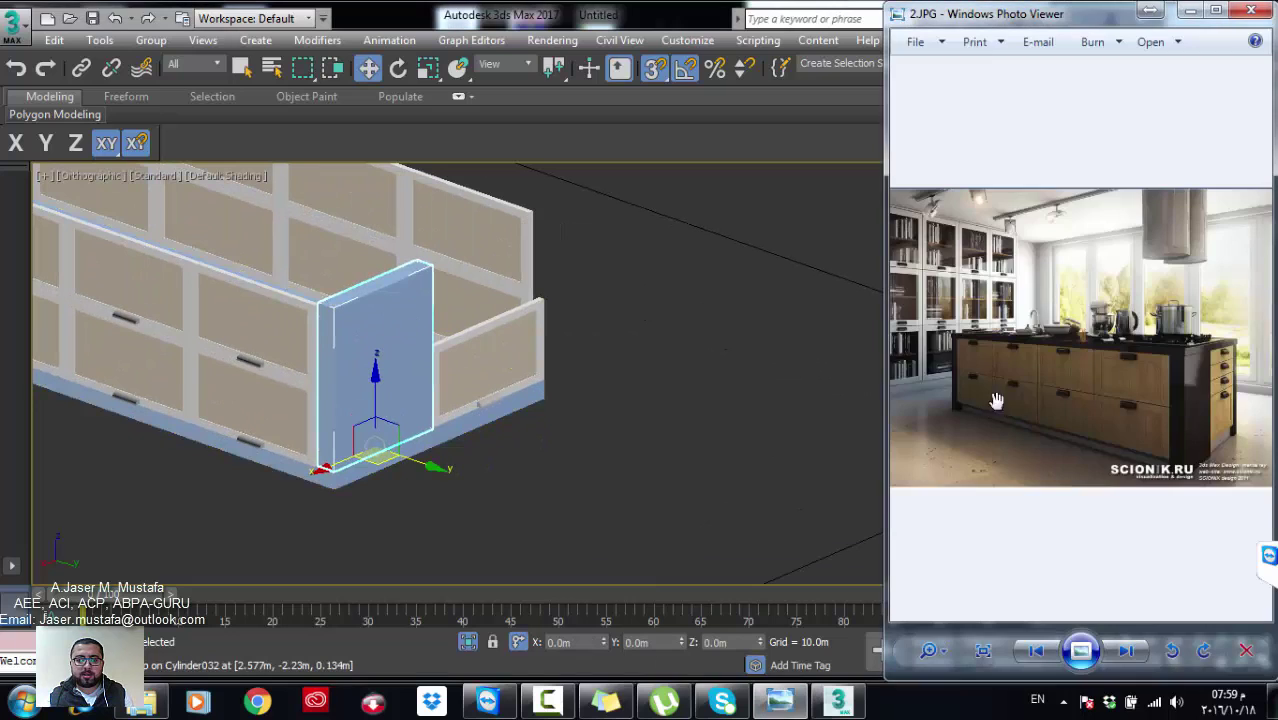
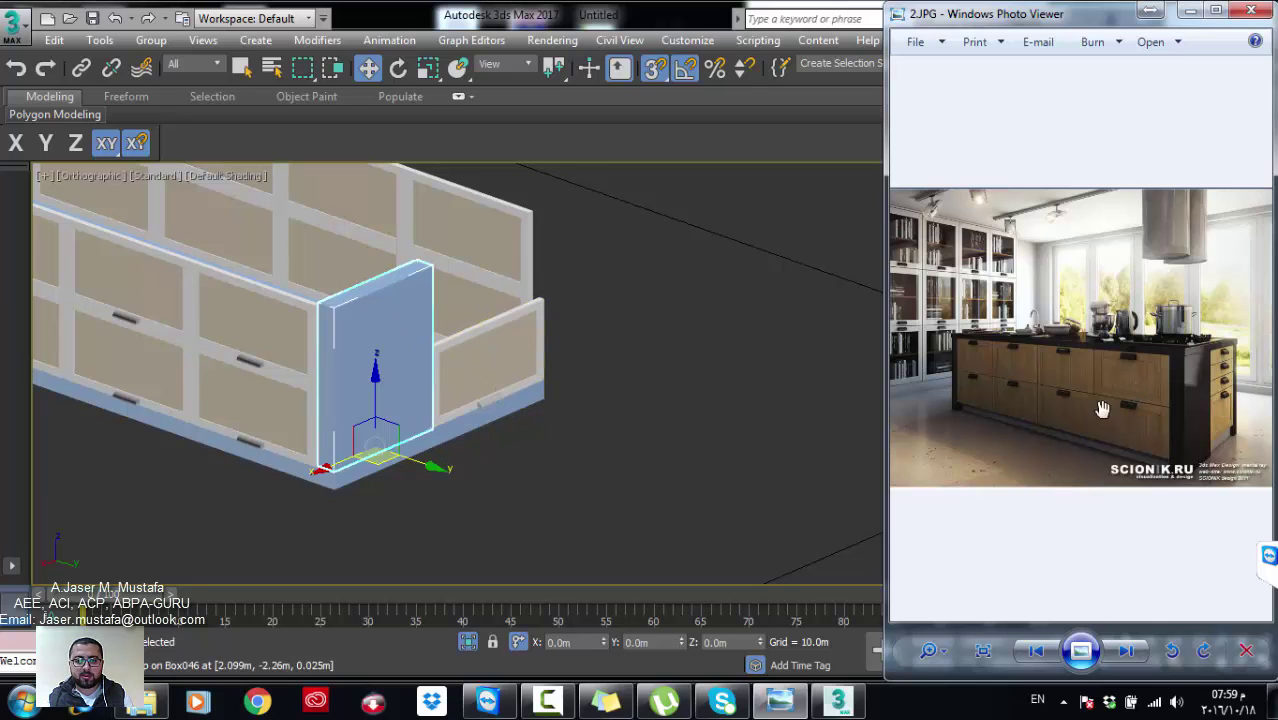
Step: Draw a thin box along the door's top edge as a 0.15m-tall drawer front
click(491, 358)
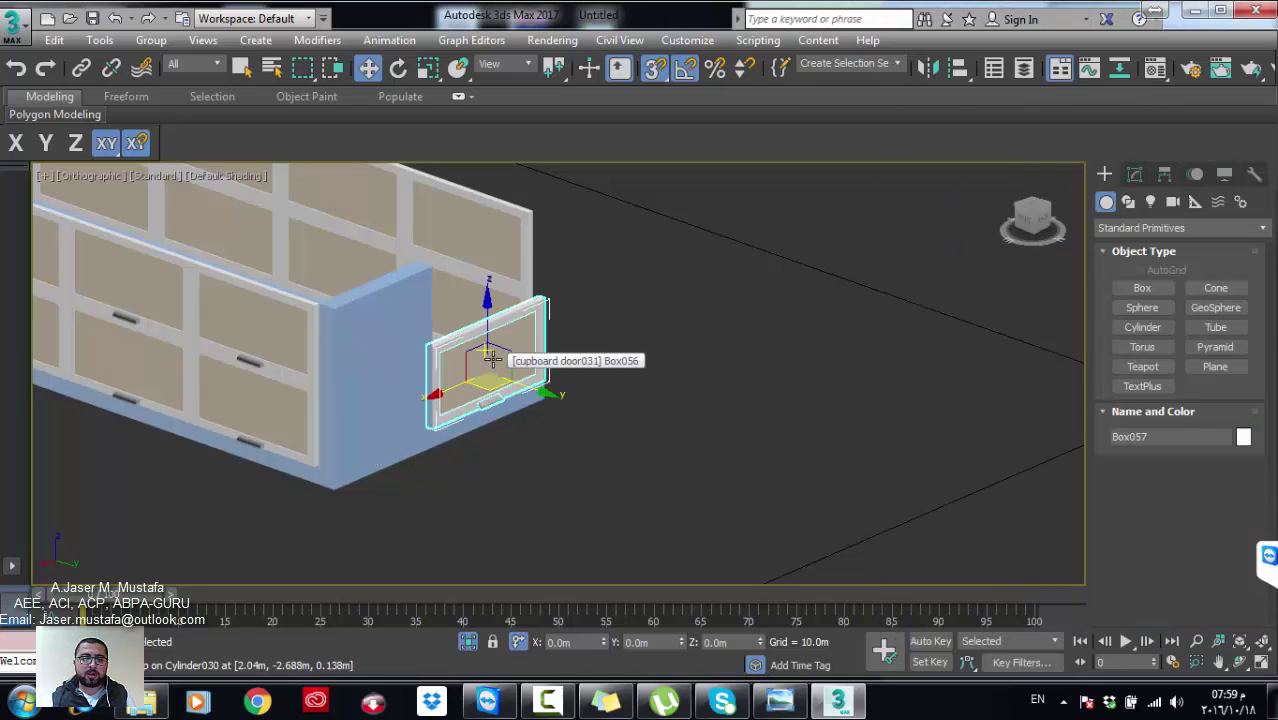
click(1142, 288)
scroll(540, 288, up, 3)
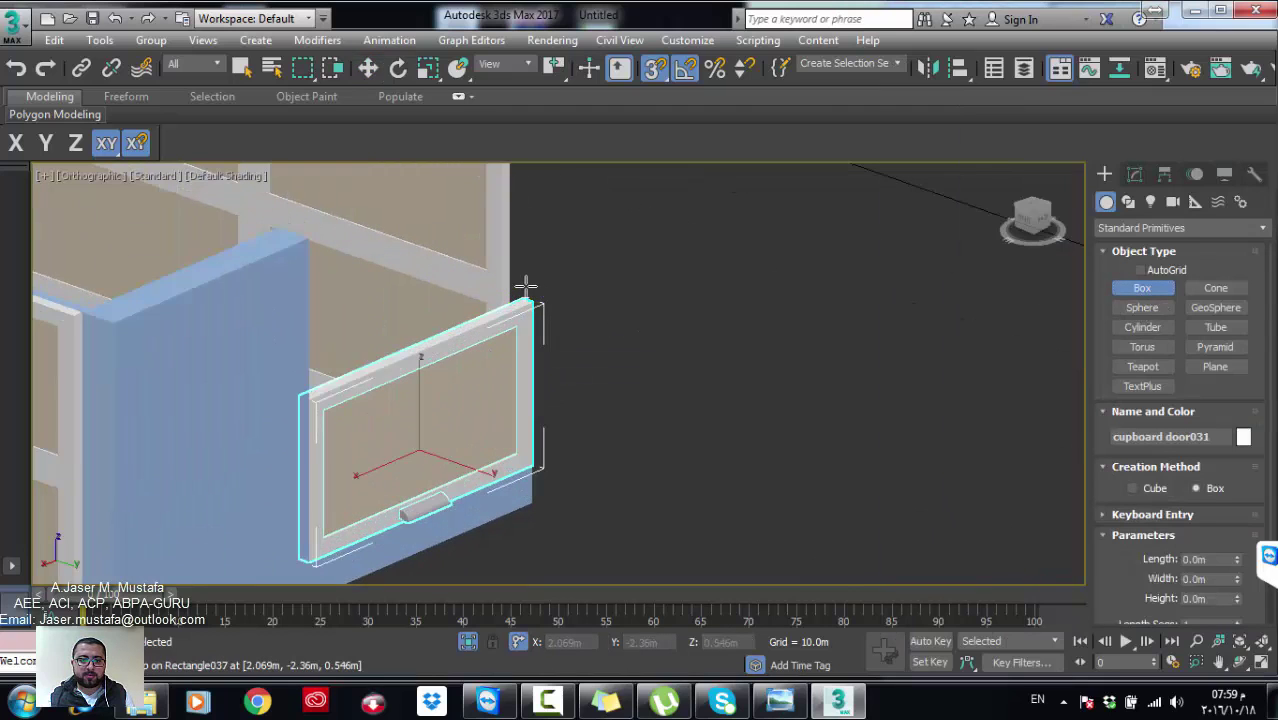
drag(528, 300, 302, 394)
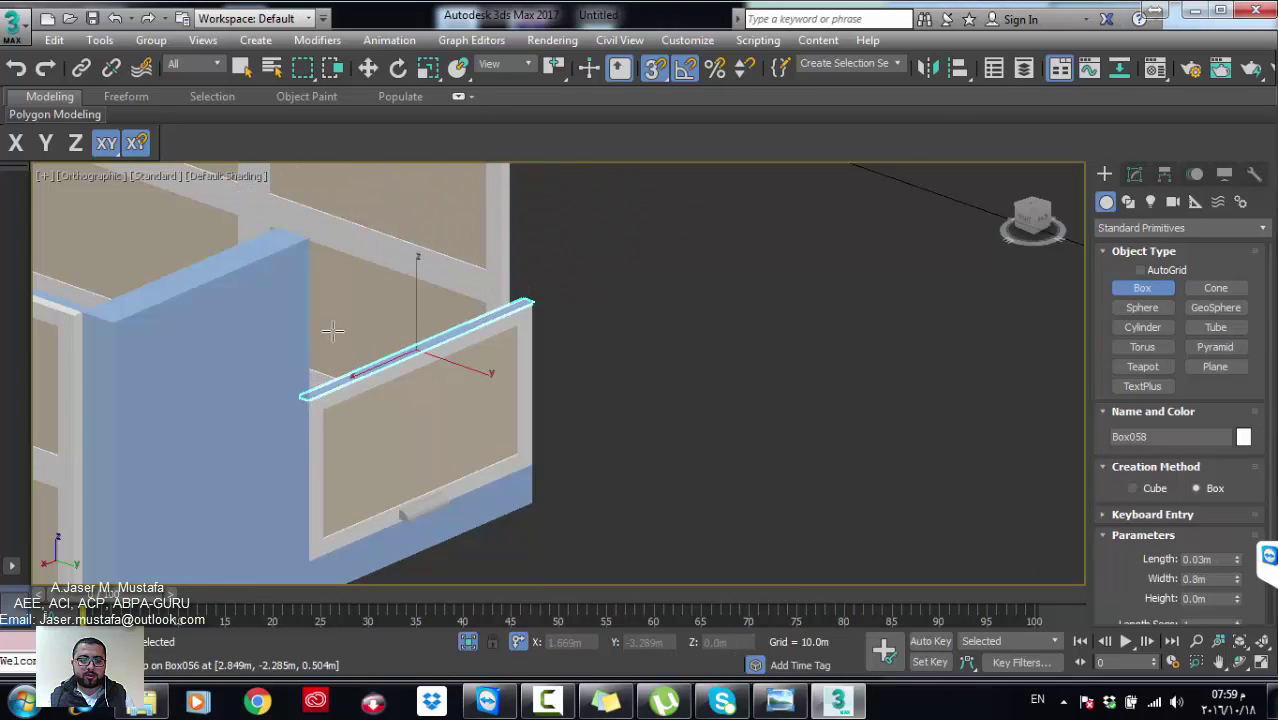
click(1134, 174)
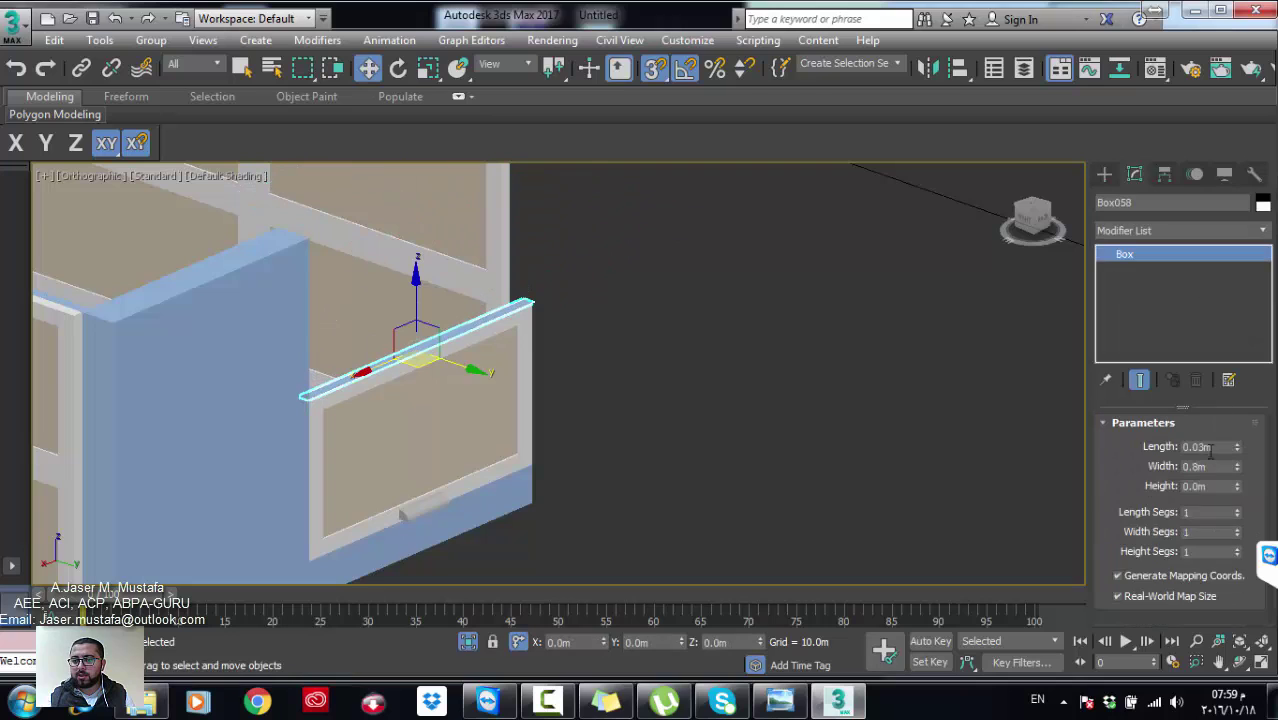
text(15)
key(Return)
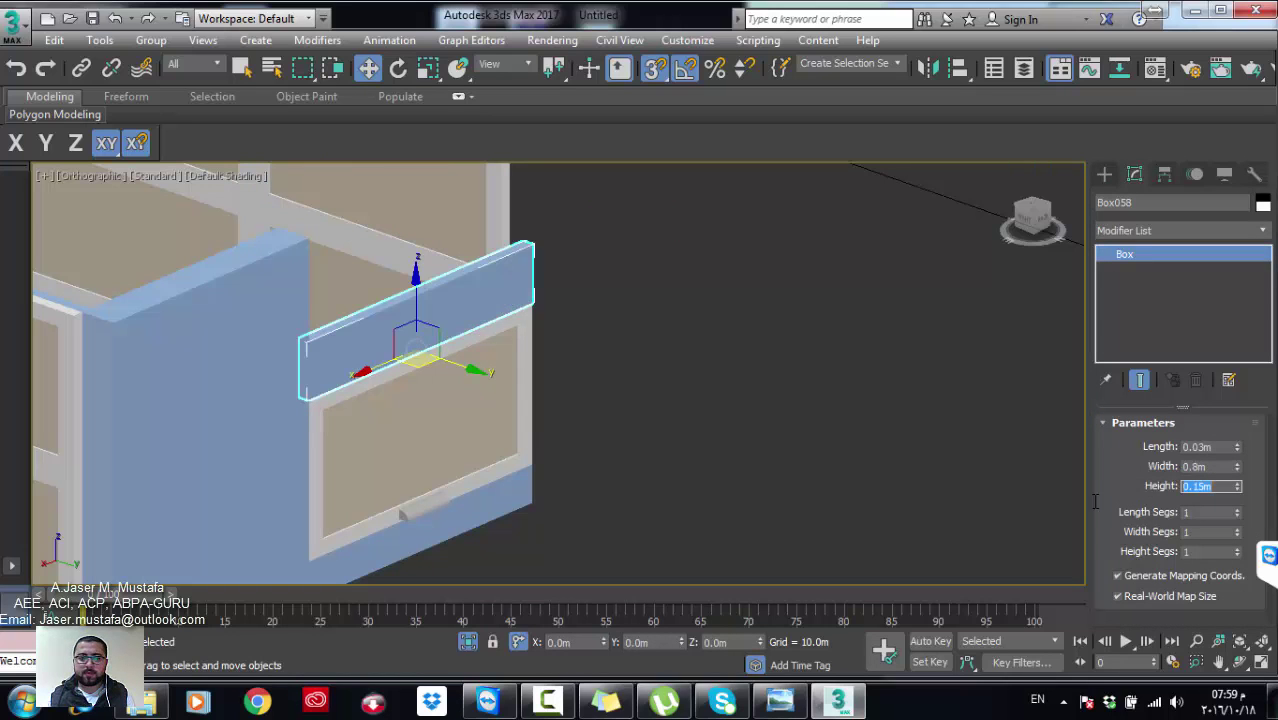
Step: Open the door group and make an instanced copy of its handle, moved up onto the new panel
click(352, 496)
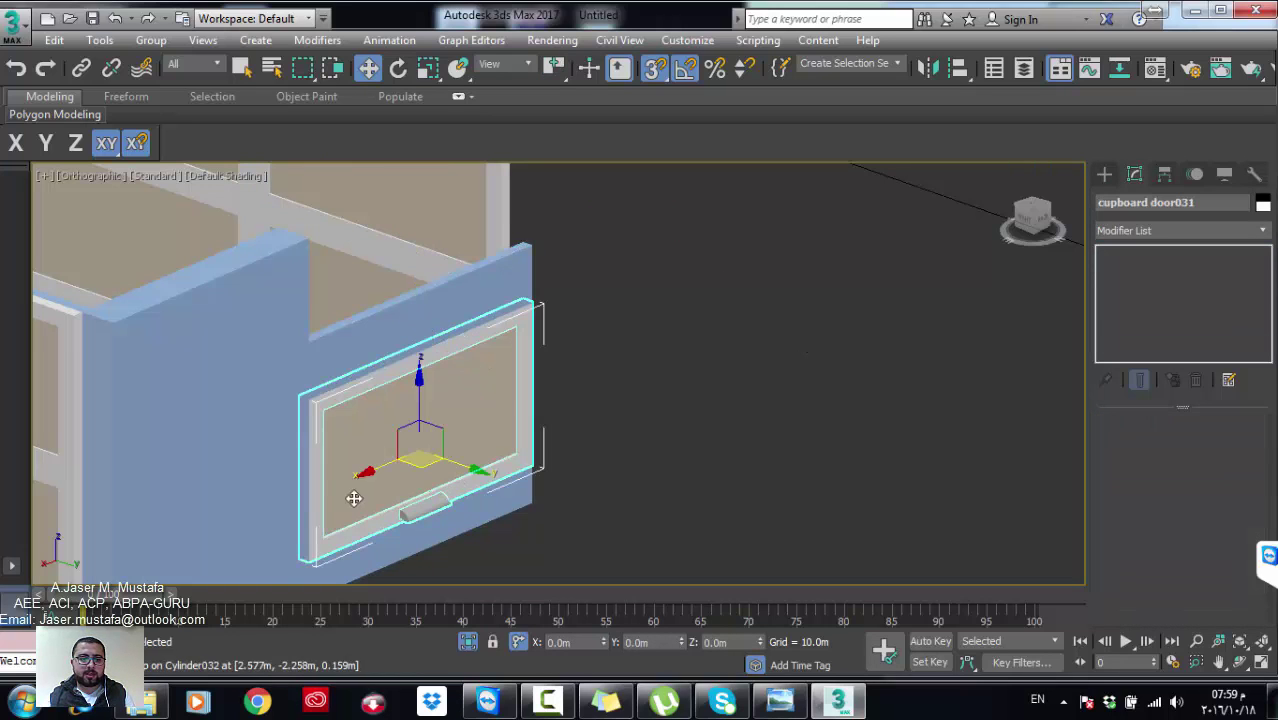
click(147, 40)
click(180, 132)
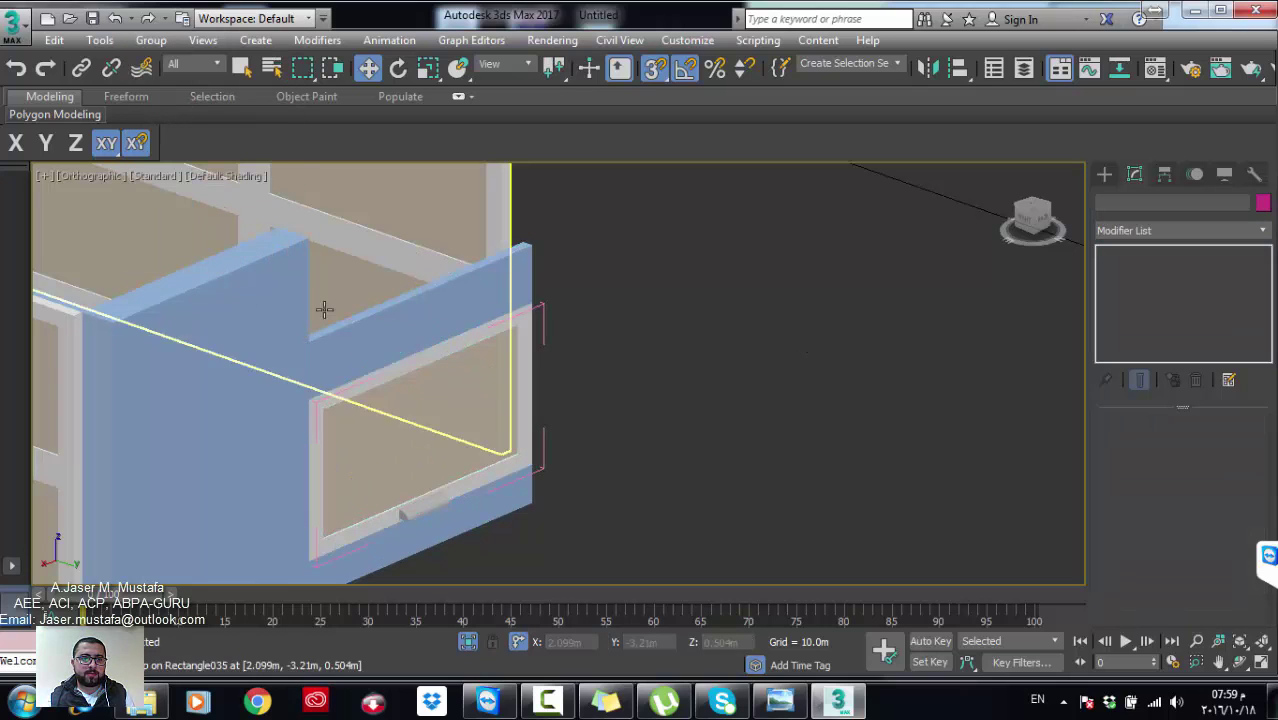
click(402, 506)
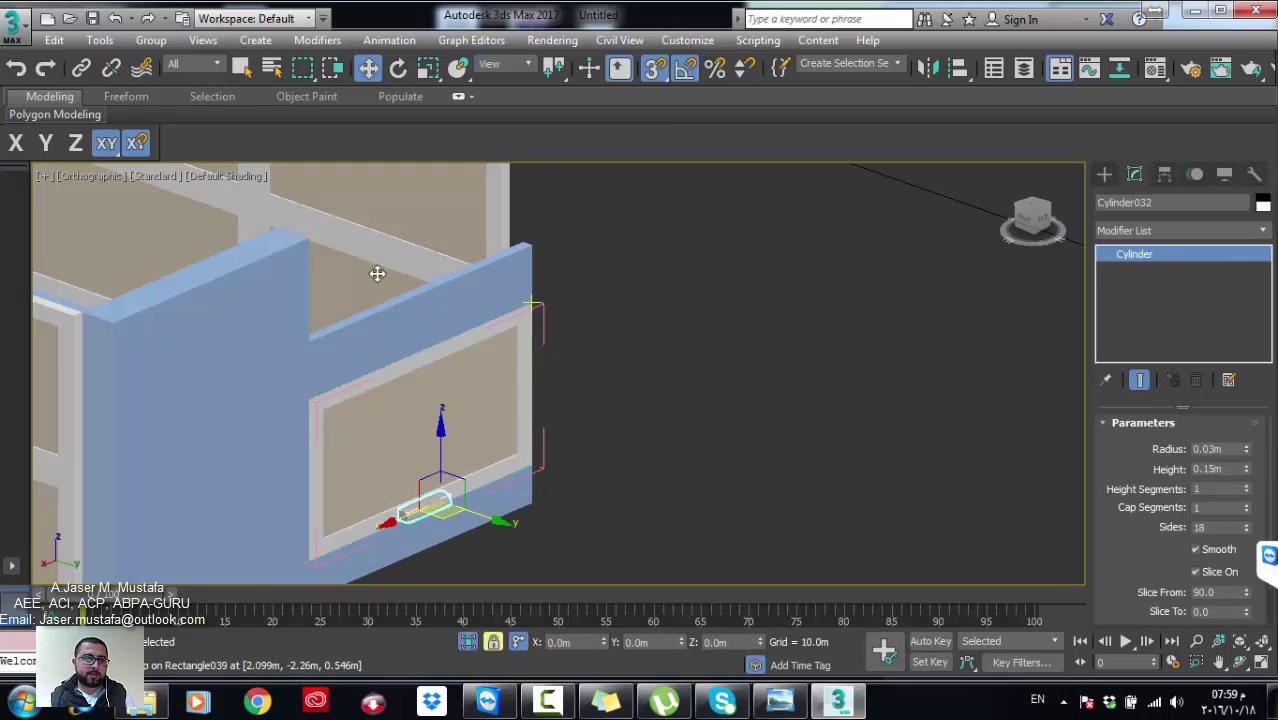
key(F7)
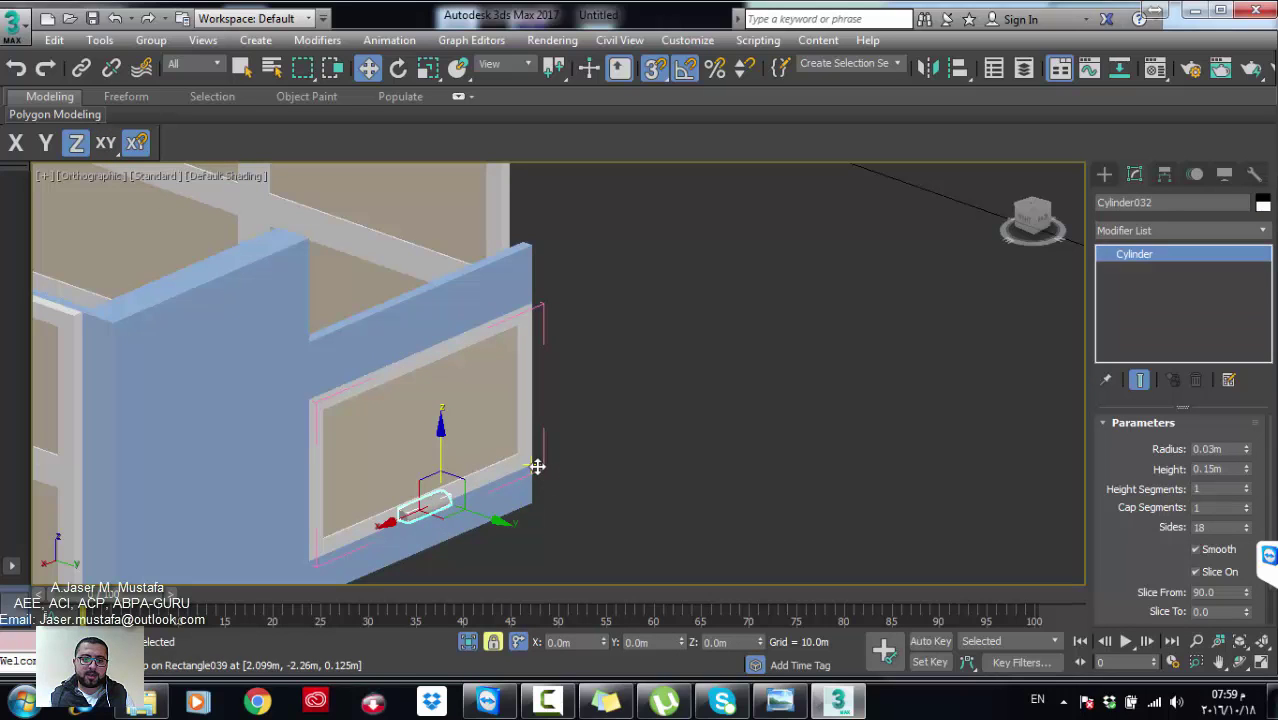
shift+drag(537, 463, 534, 305)
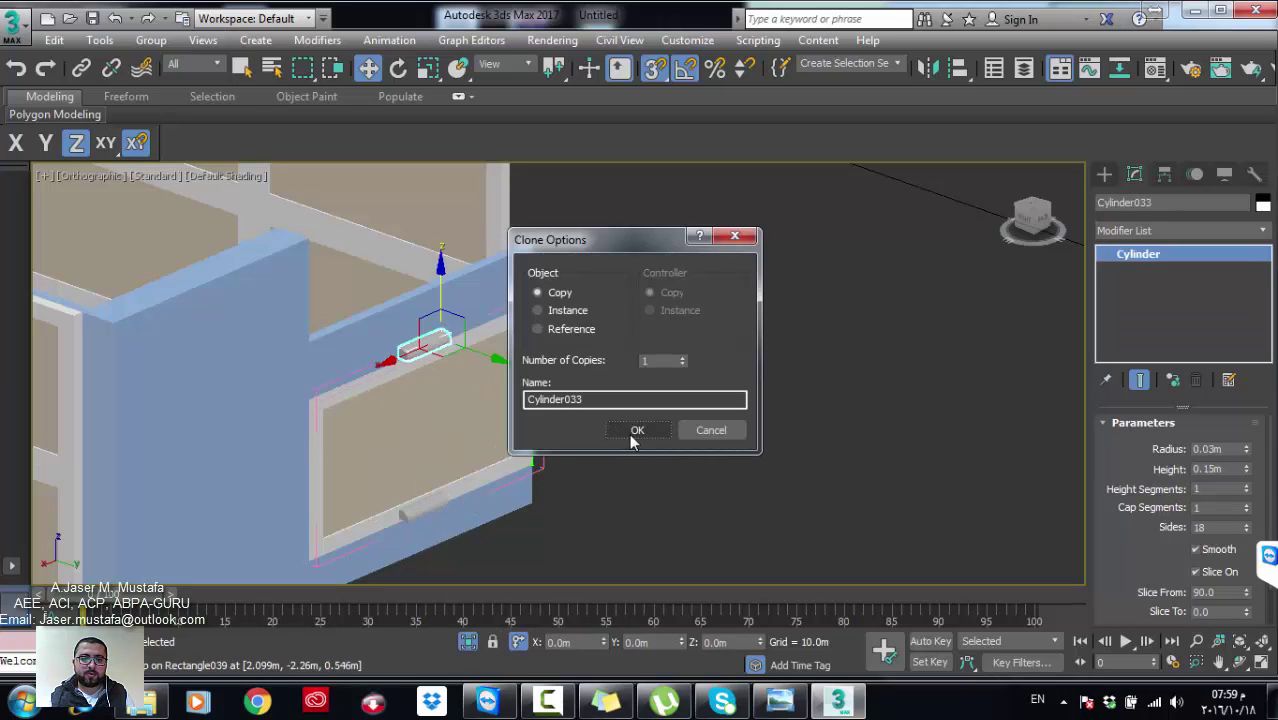
click(563, 311)
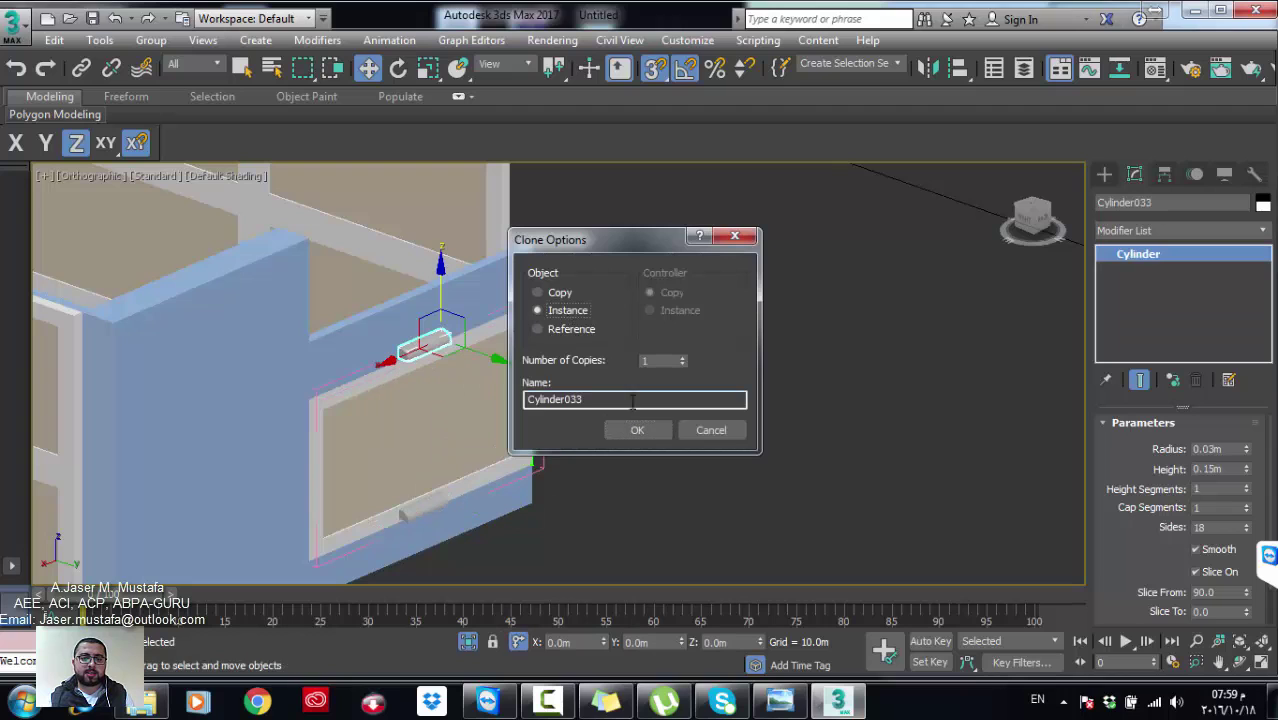
click(643, 430)
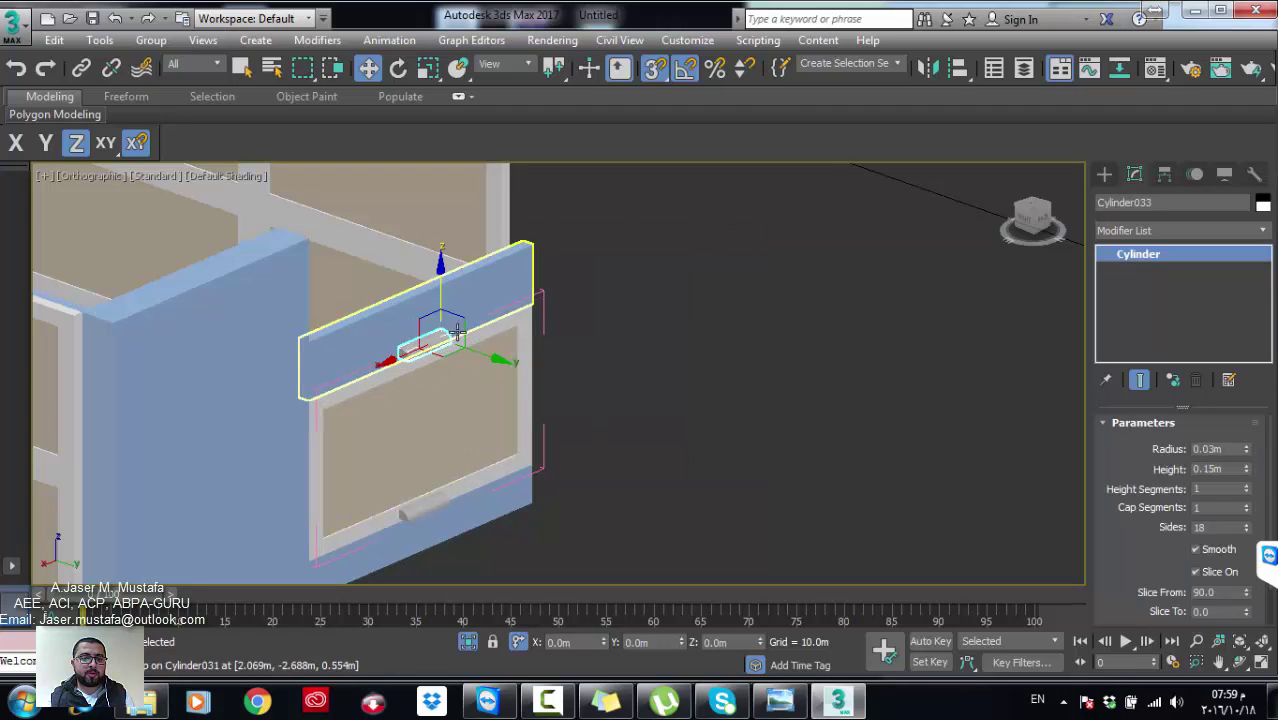
Step: Detach the handle copy from the door group and close the door group
click(151, 40)
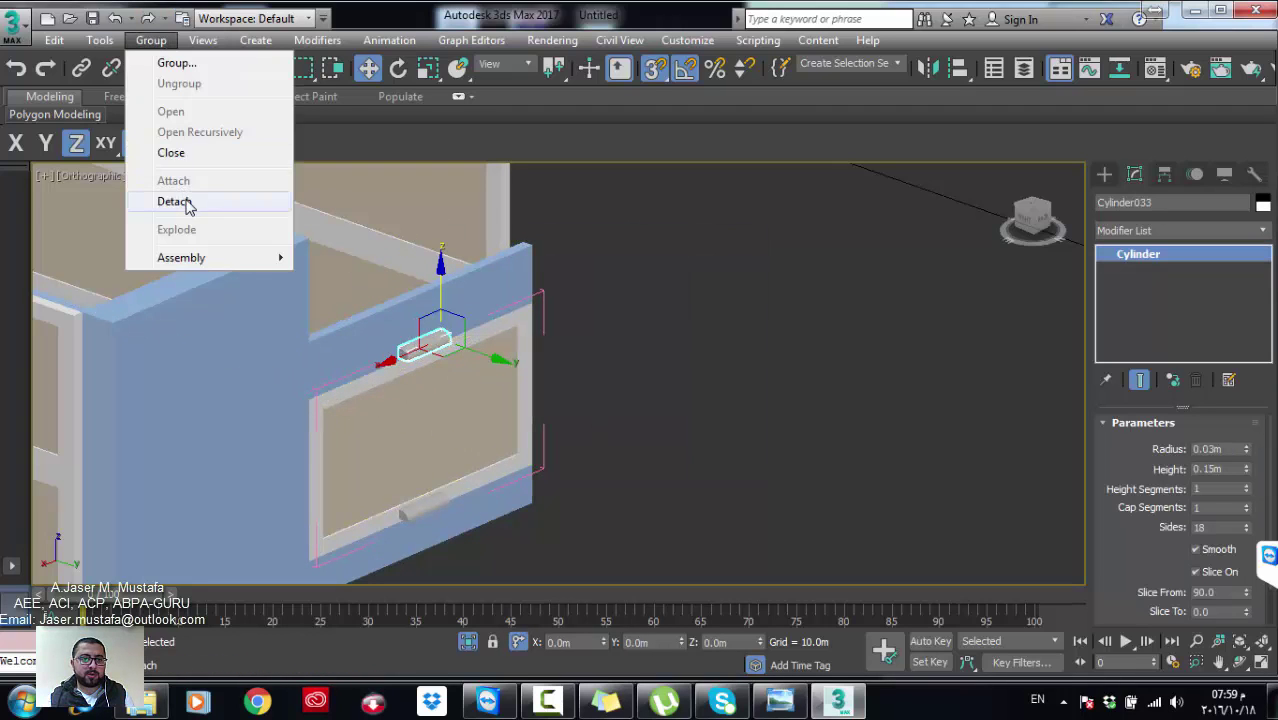
click(174, 202)
click(434, 386)
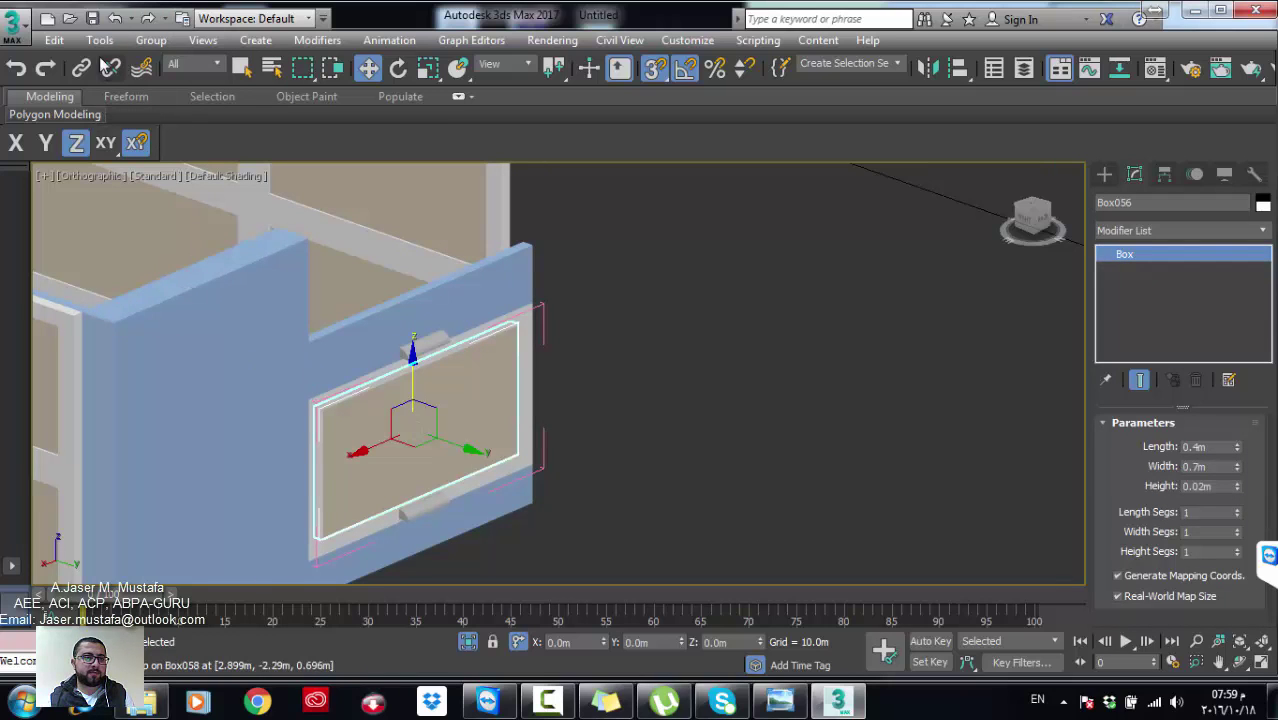
click(151, 40)
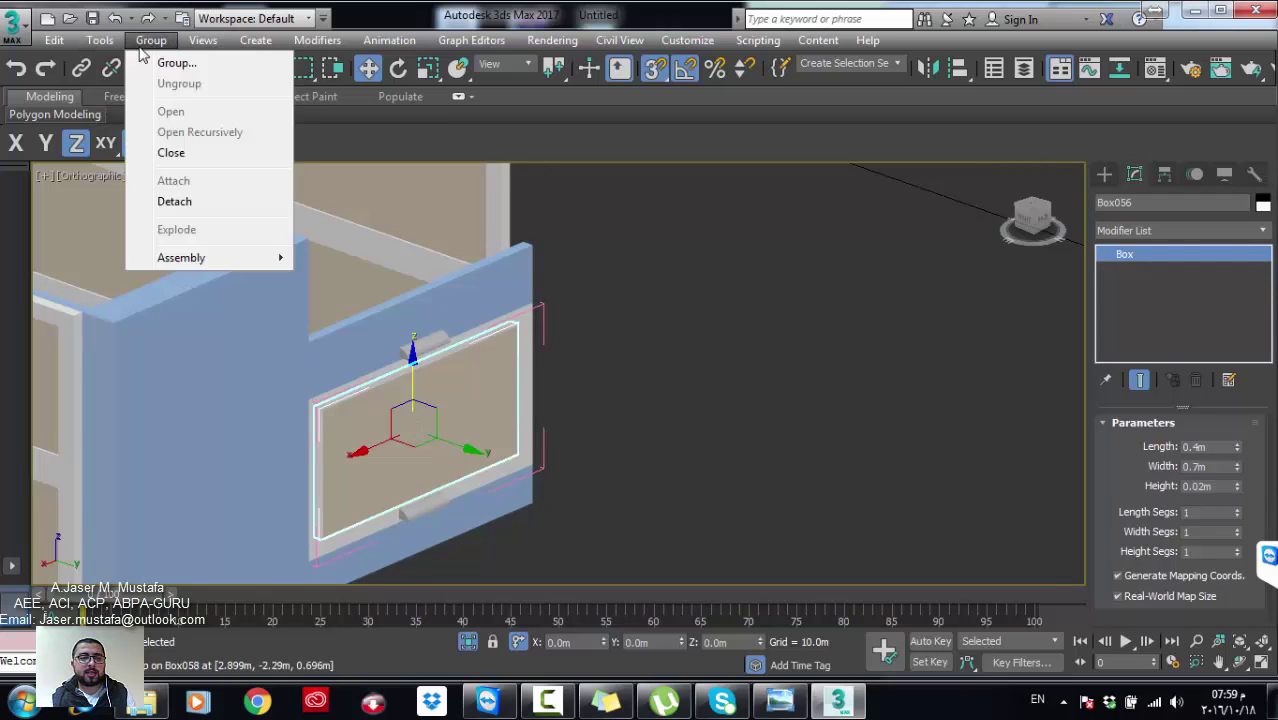
click(176, 153)
Step: Group the drawer front panel with its handle as Group023
click(444, 329)
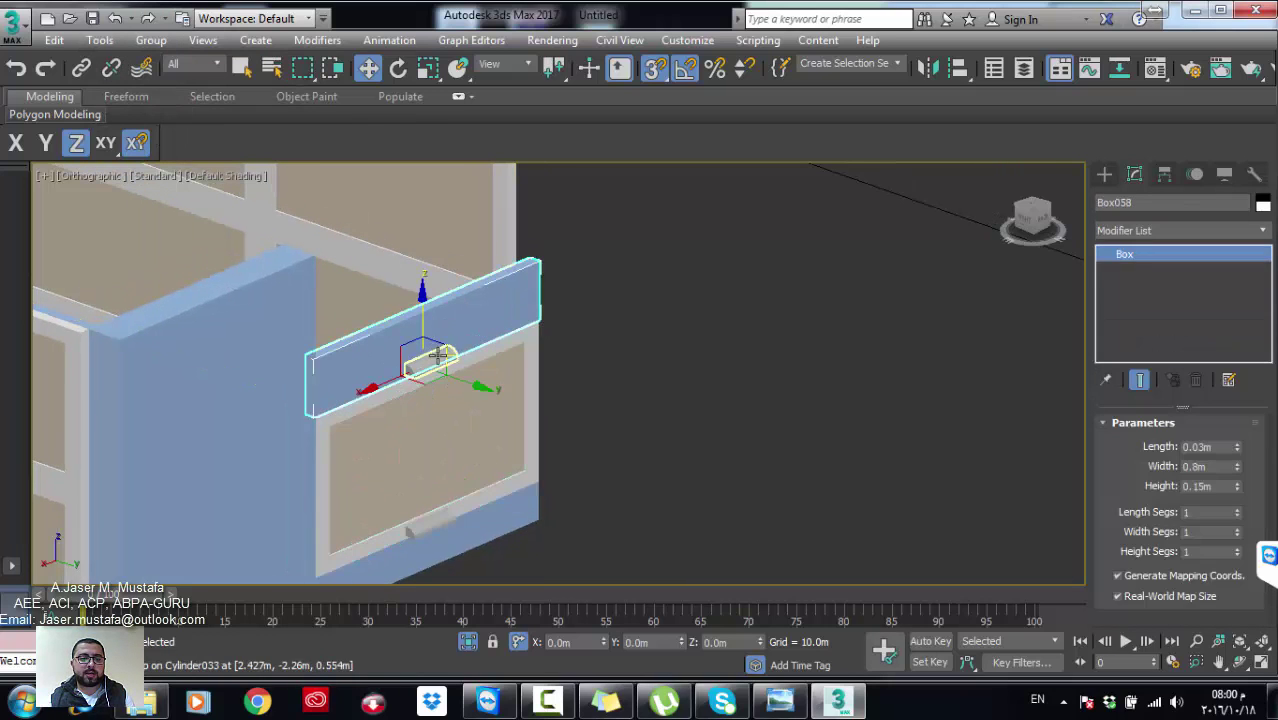
ctrl+click(438, 355)
click(151, 40)
click(175, 61)
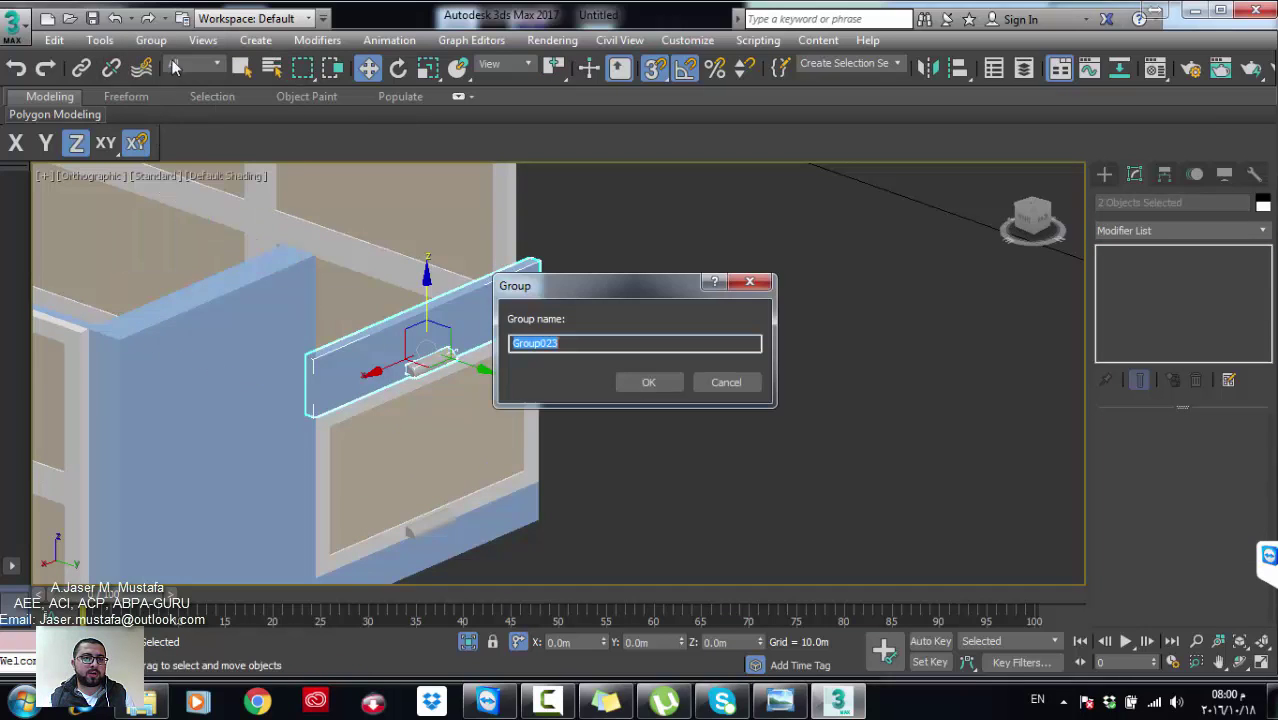
click(649, 384)
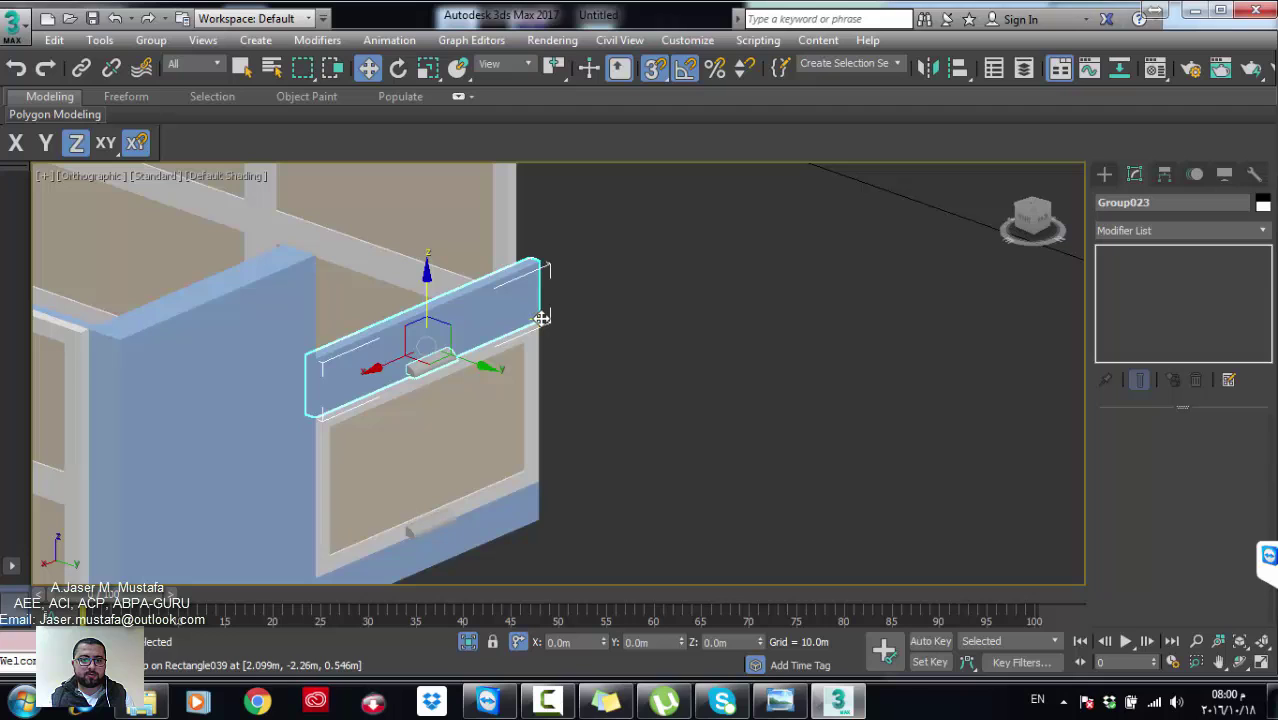
Step: Stack an instanced copy of Group023 directly above it
shift+drag(538, 323, 540, 265)
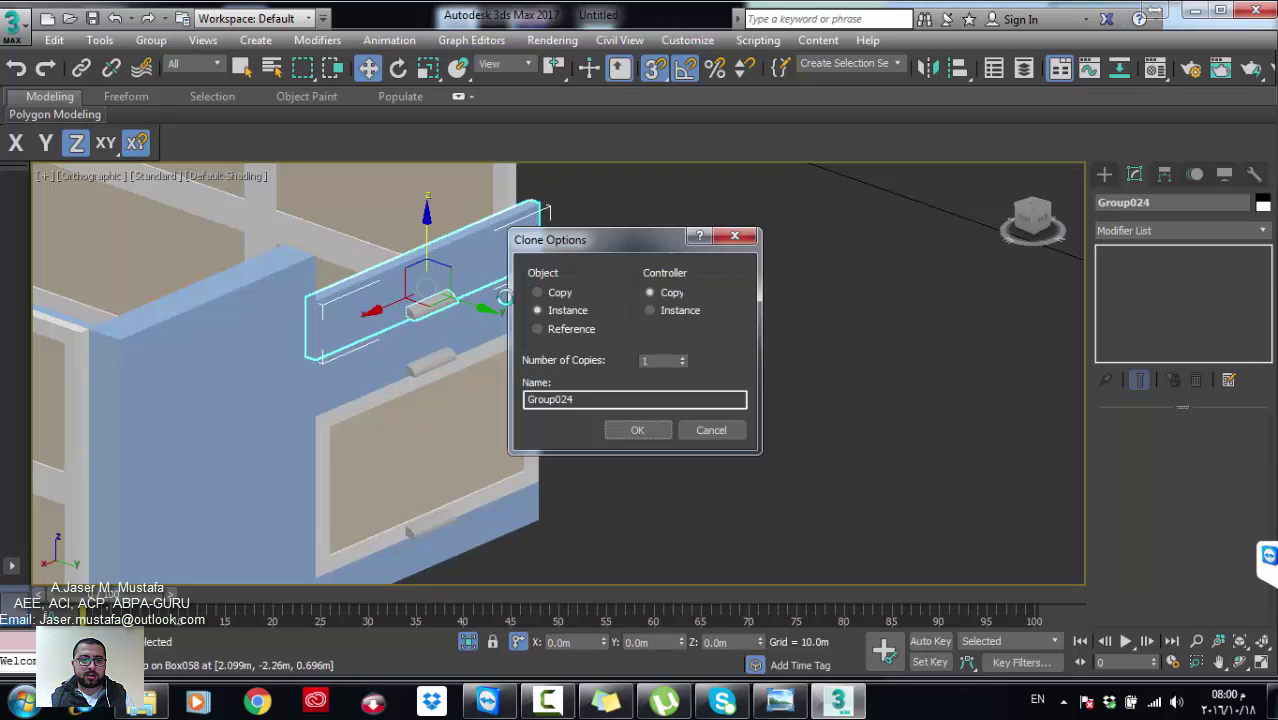
click(637, 430)
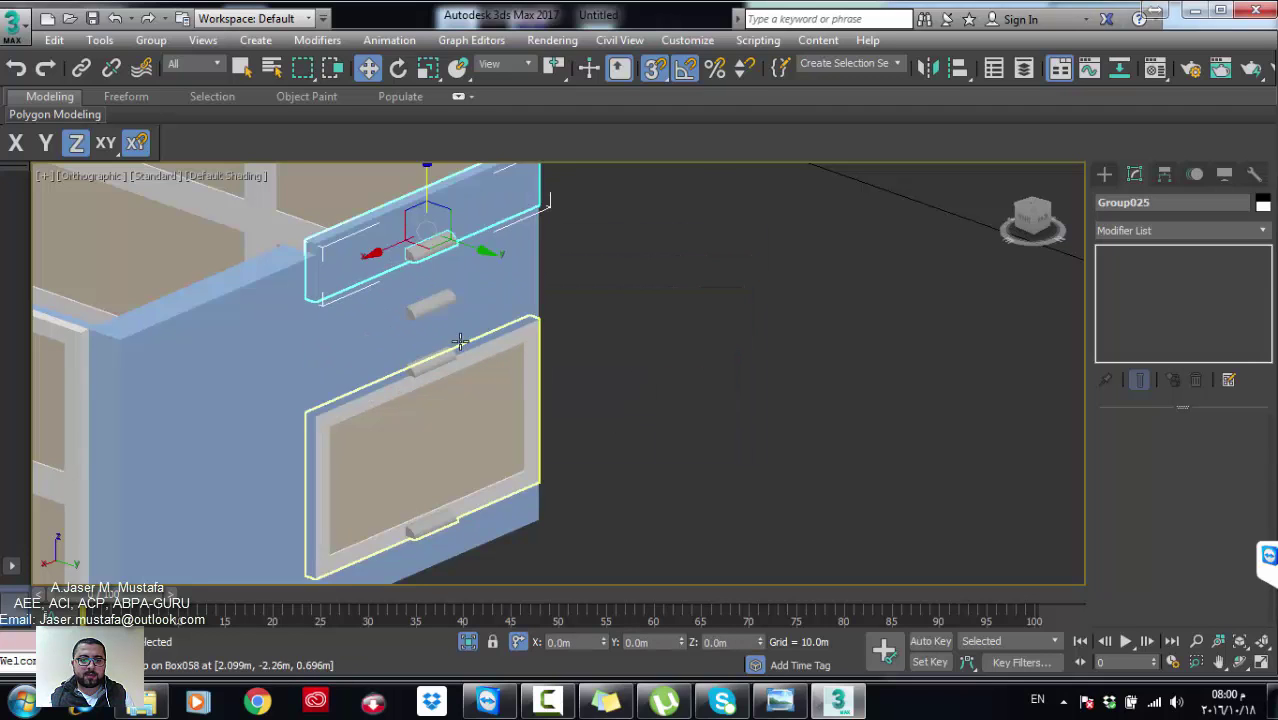
scroll(450, 335, down, 2)
scroll(413, 330, down, 2)
scroll(405, 282, up, 3)
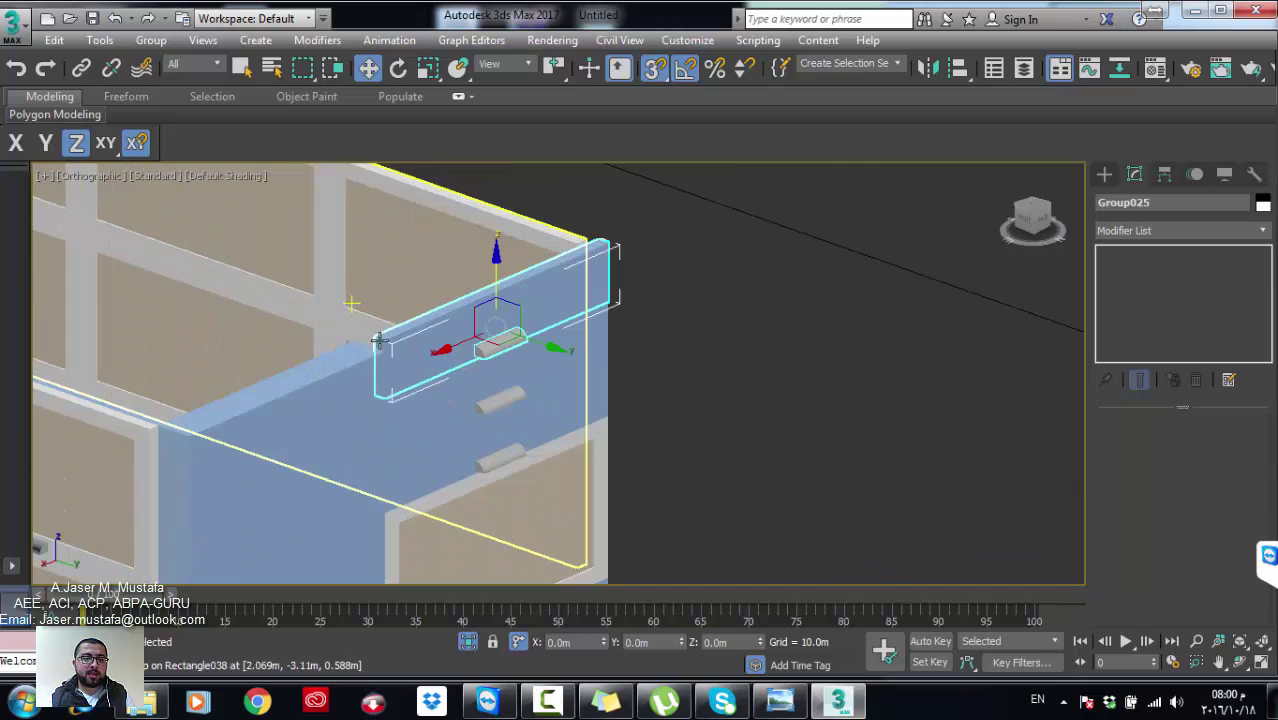
scroll(377, 388, up, 3)
scroll(399, 361, down, 3)
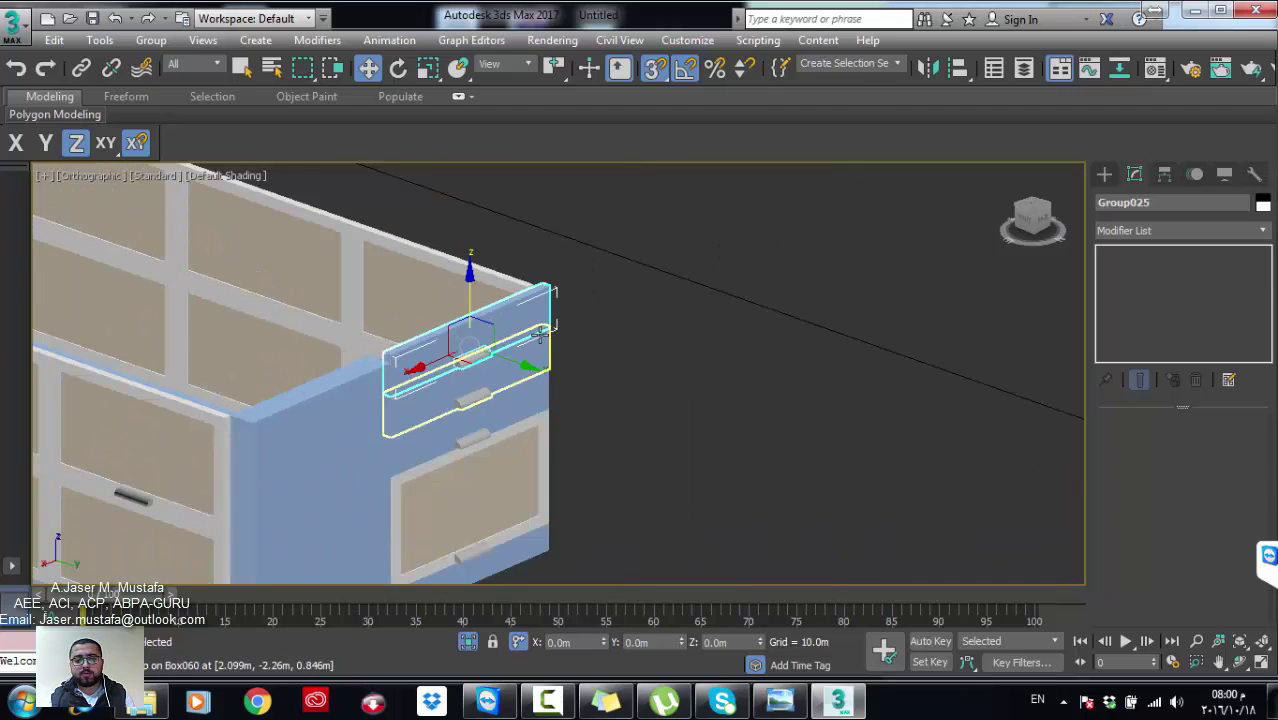
scroll(400, 361, down, 2)
Step: Draw a box over the whole cabinet top and reduce its height from 0.2m to 0.05m
click(1104, 174)
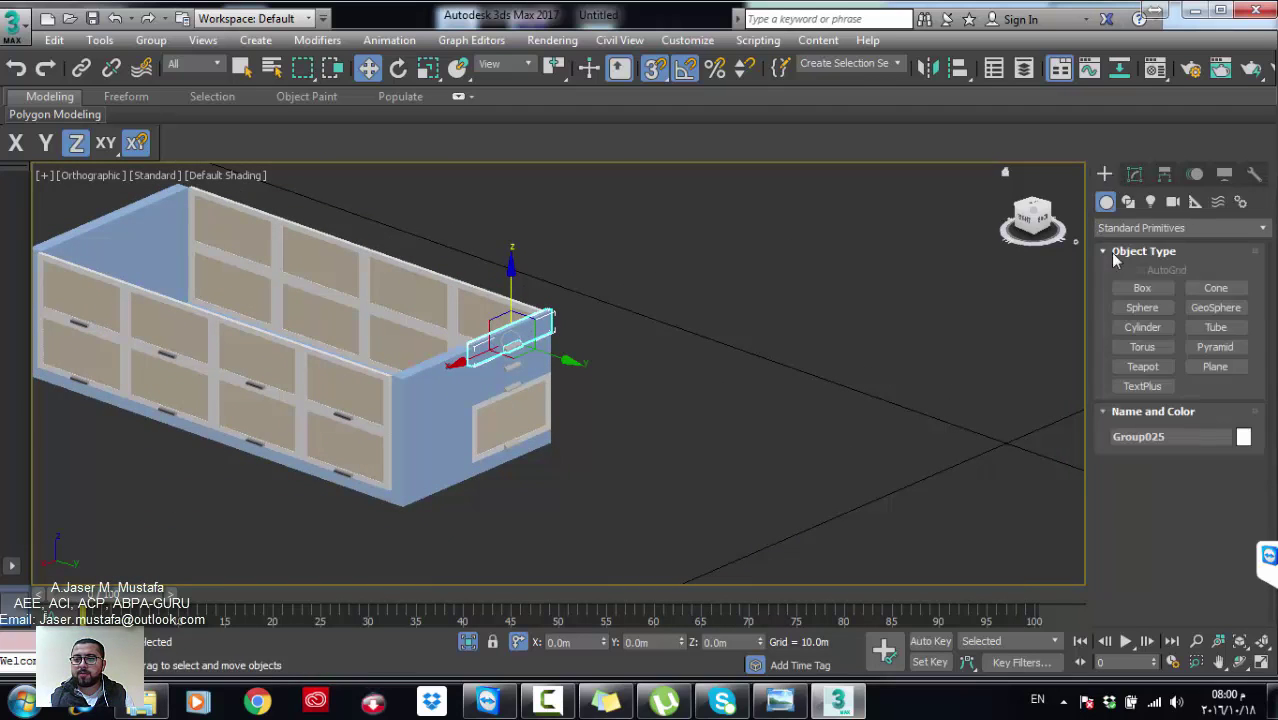
click(1147, 291)
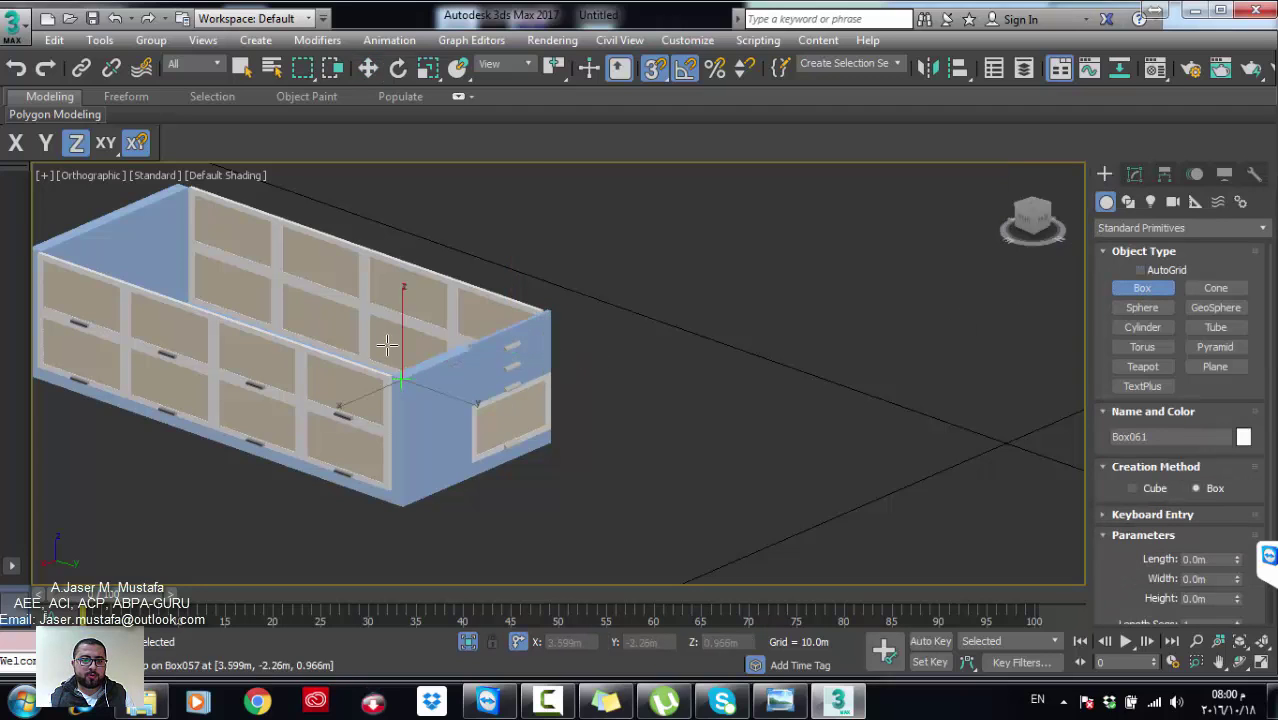
mouse_move(405, 378)
mouse_down()
mouse_move(247, 196)
mouse_move(172, 183)
mouse_up()
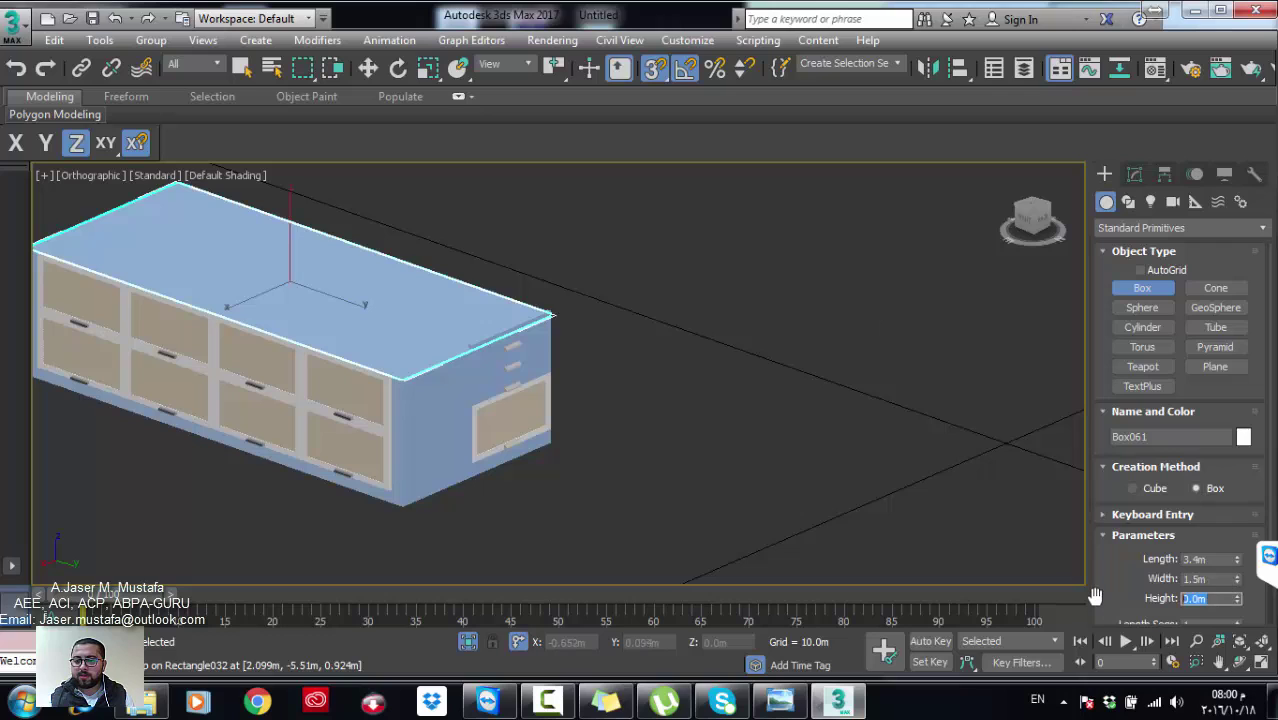
text(0.2)
key(Return)
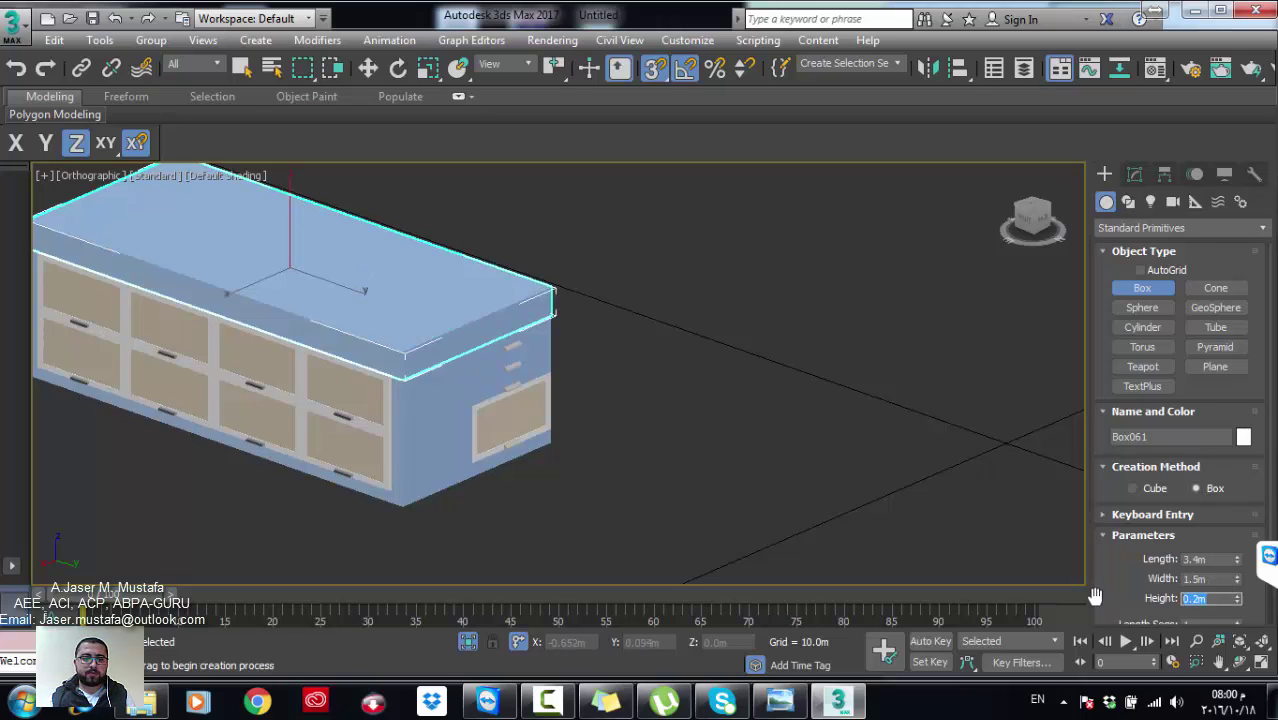
text(0.1)
key(Return)
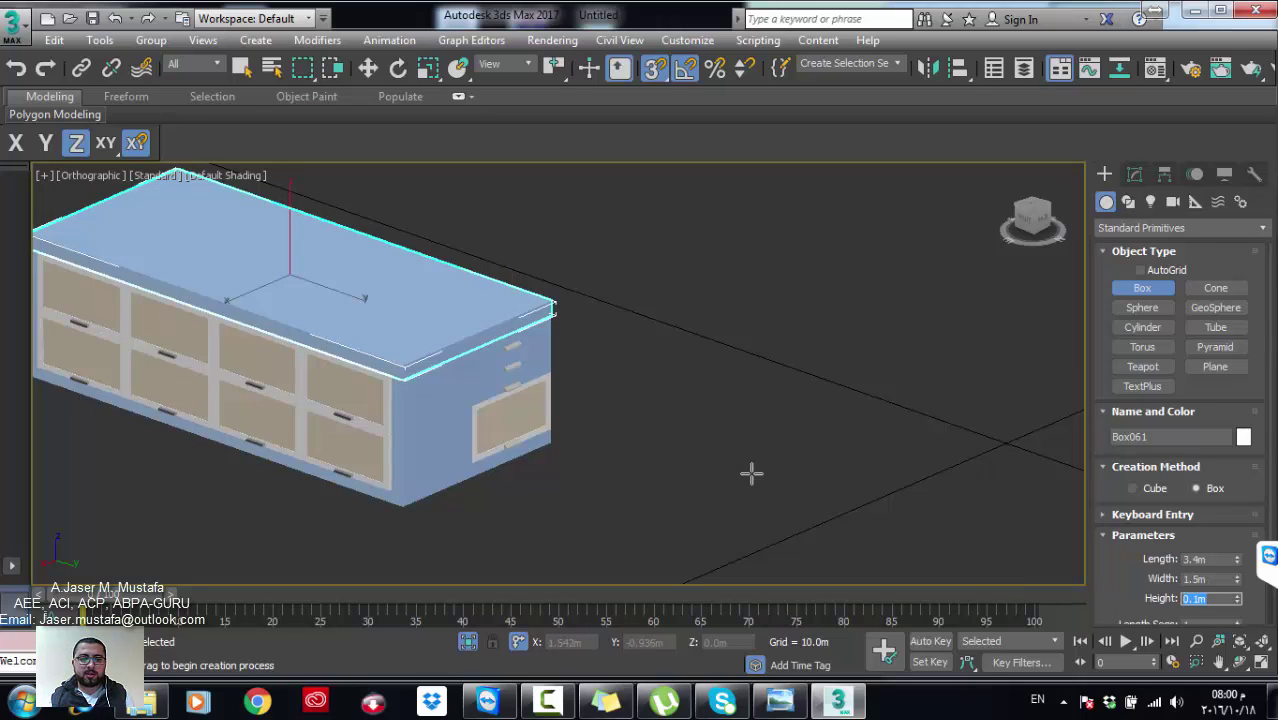
key(Return)
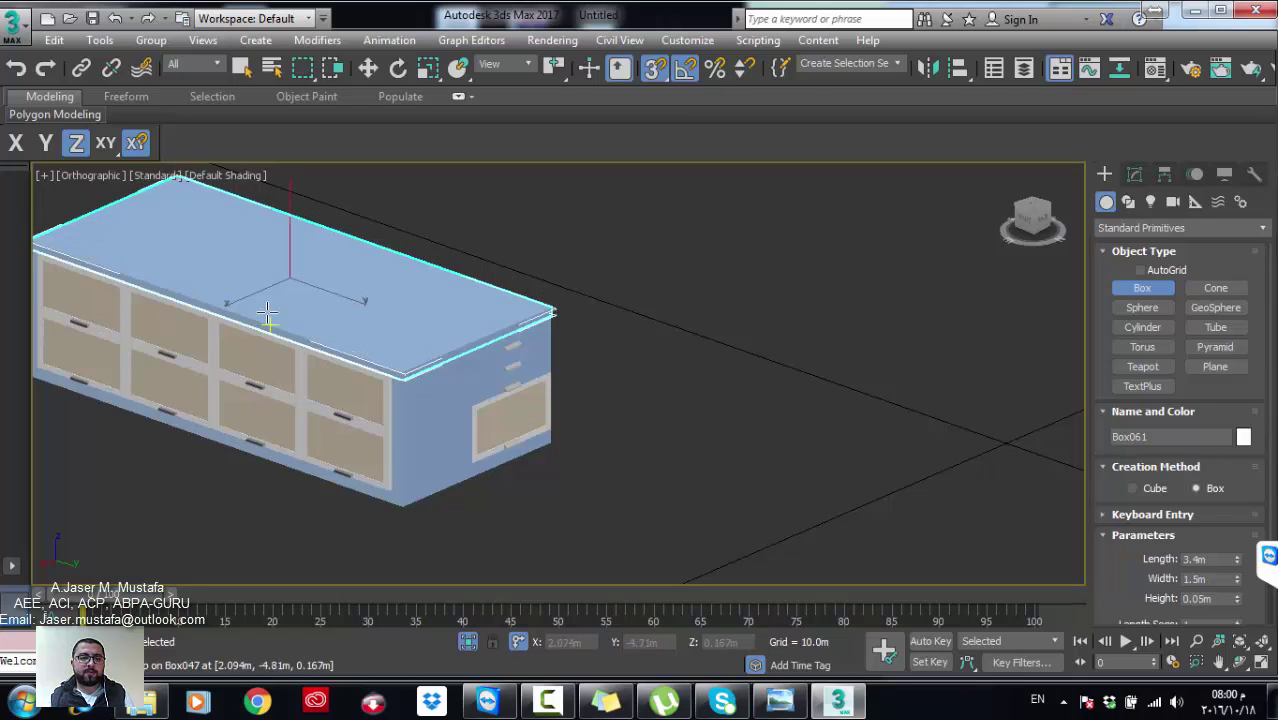
Step: Open the upper handle strip group and select the handle box inside it
key(w)
scroll(570, 380, up, 2)
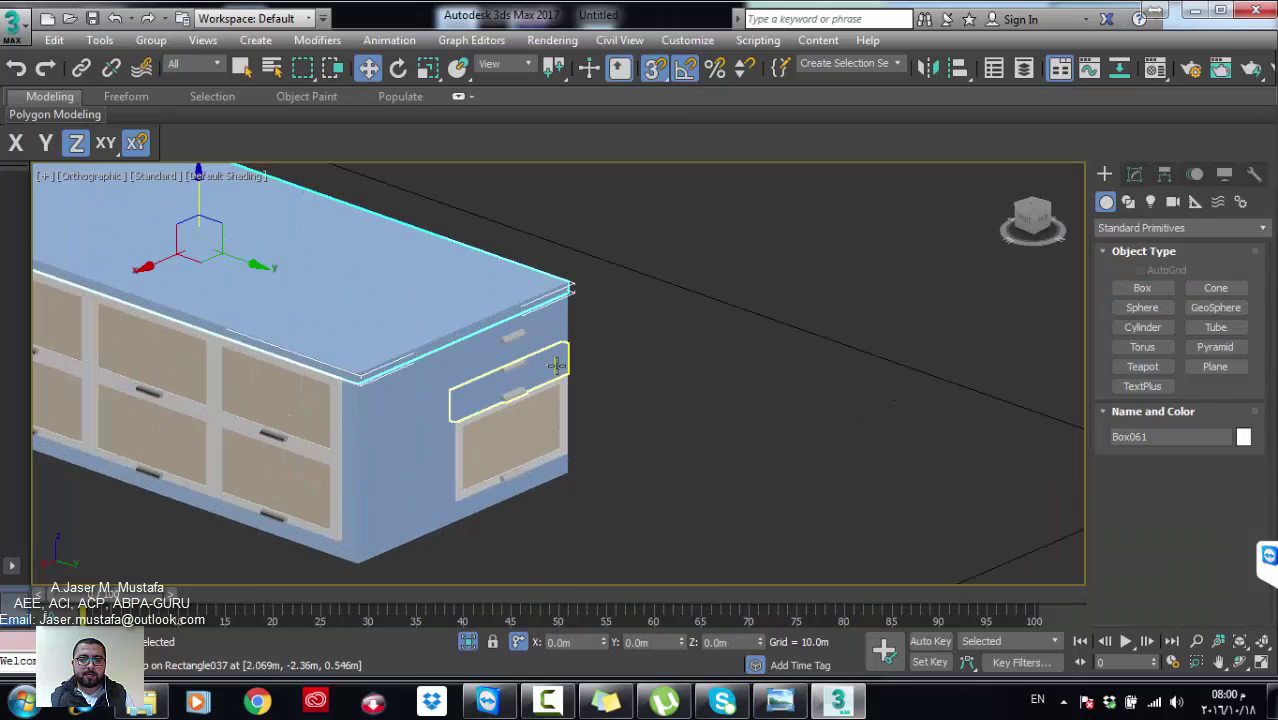
click(553, 340)
ctrl+click(545, 362)
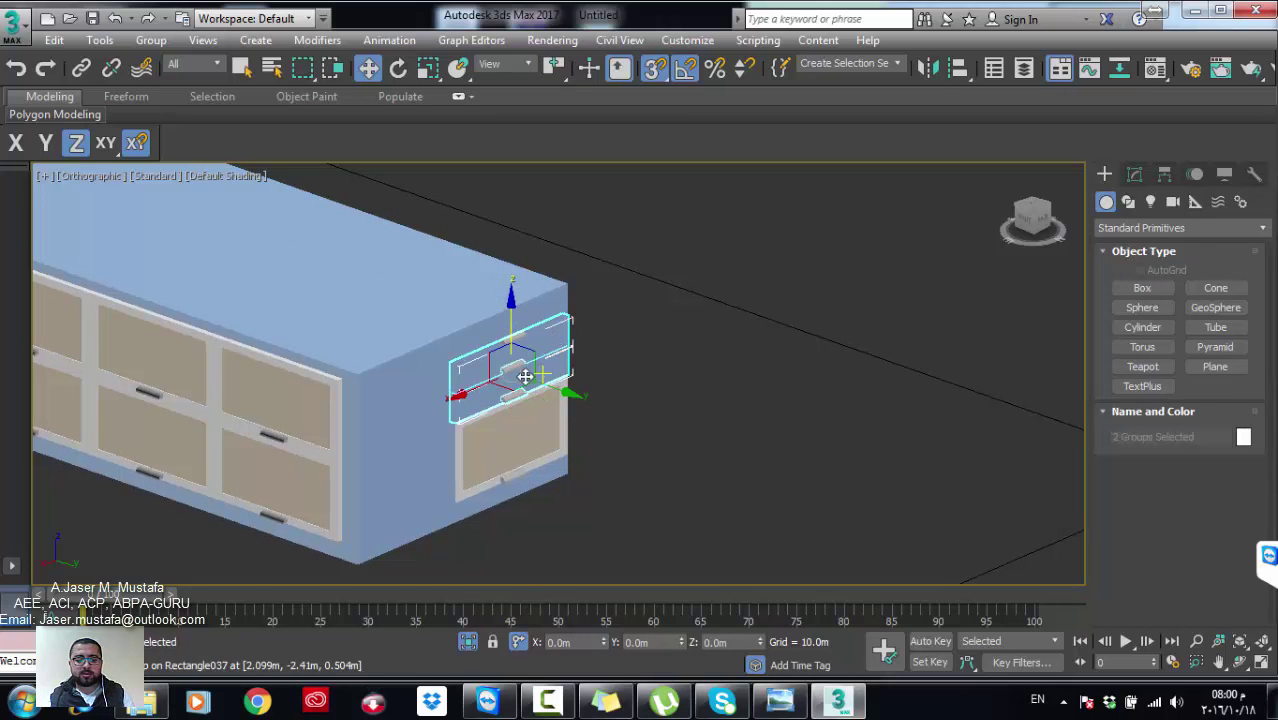
click(520, 360)
click(151, 40)
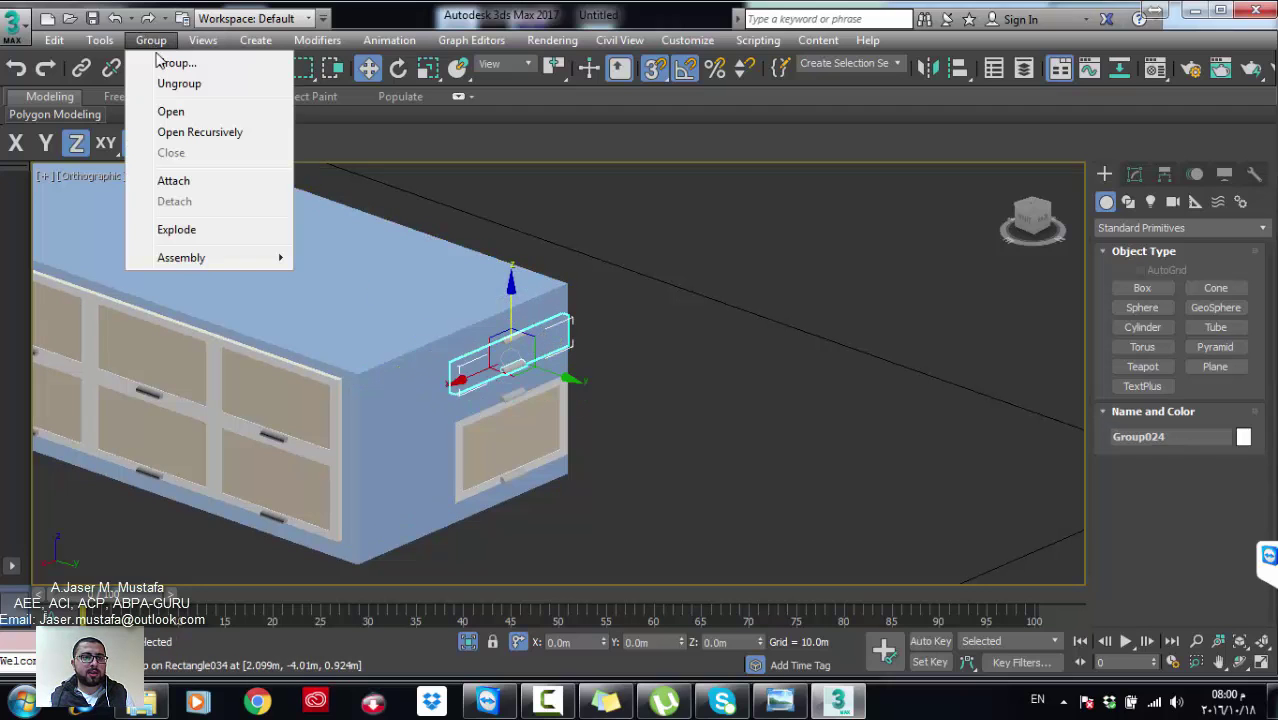
click(170, 111)
click(562, 346)
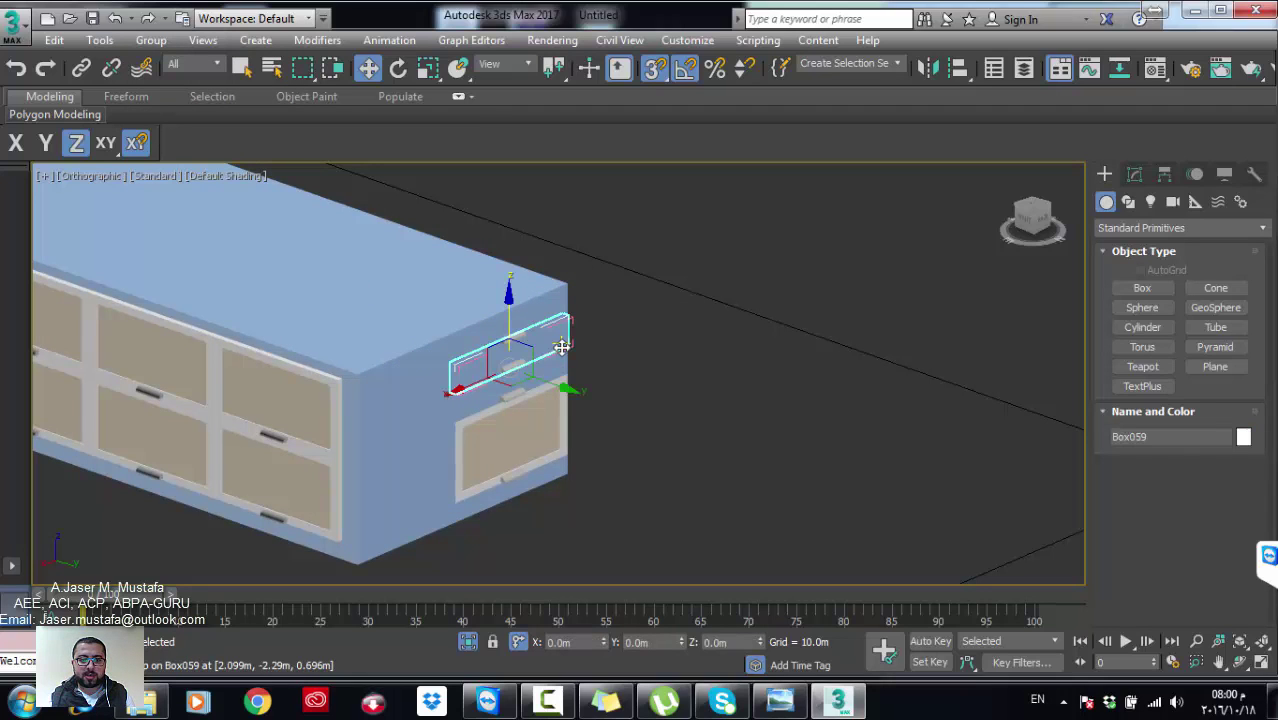
Step: Open the Material Editor and select the cabinet's end, top, bottom and left side panels
key(m)
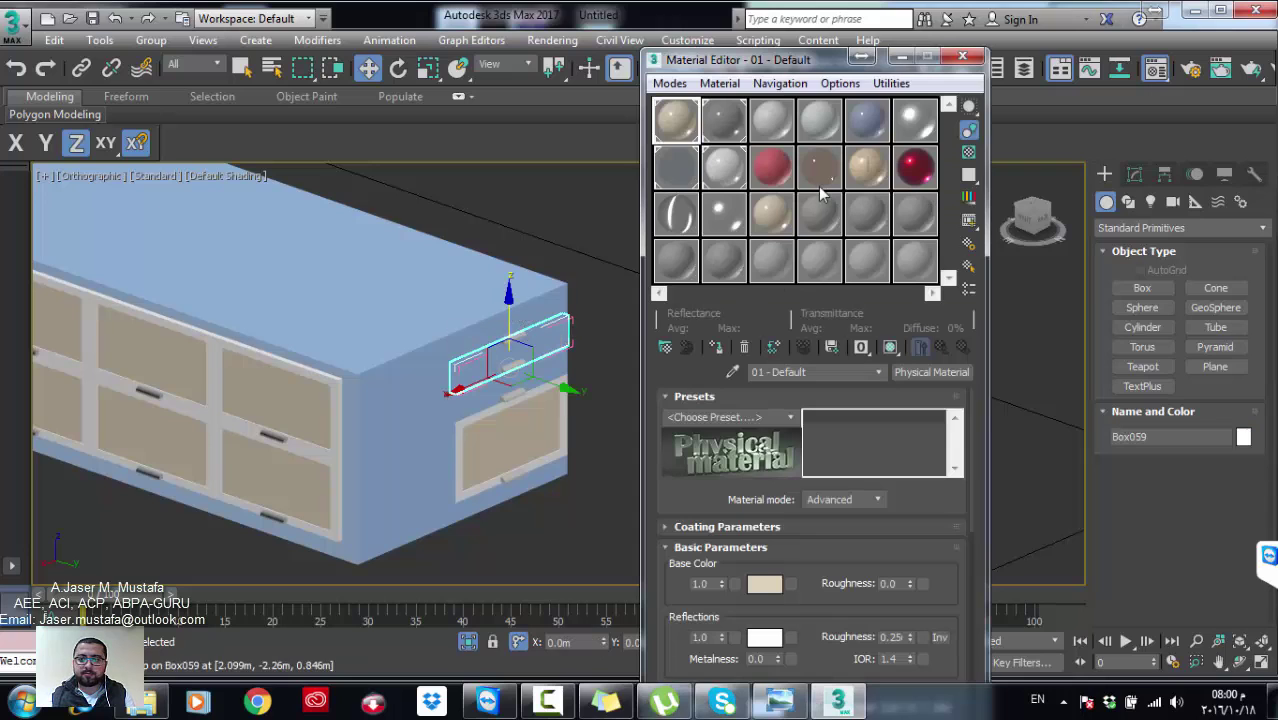
click(768, 226)
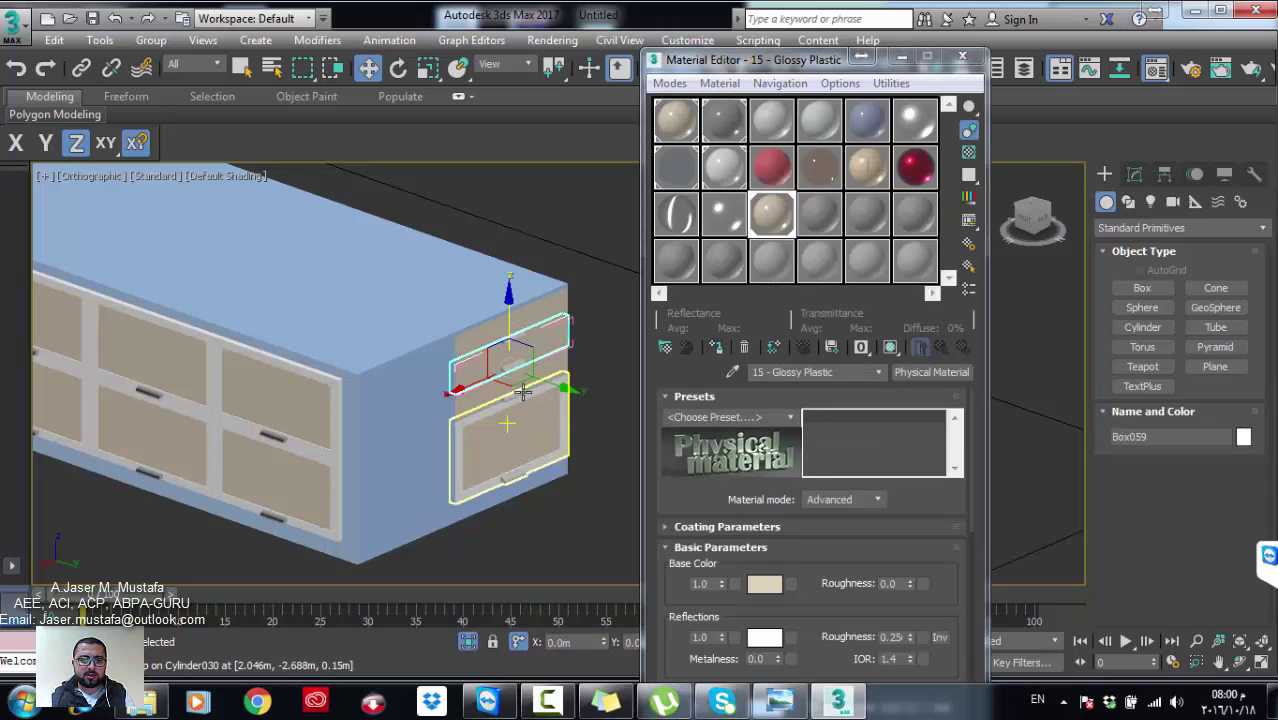
alt+middle_drag(421, 467, 456, 433)
click(456, 433)
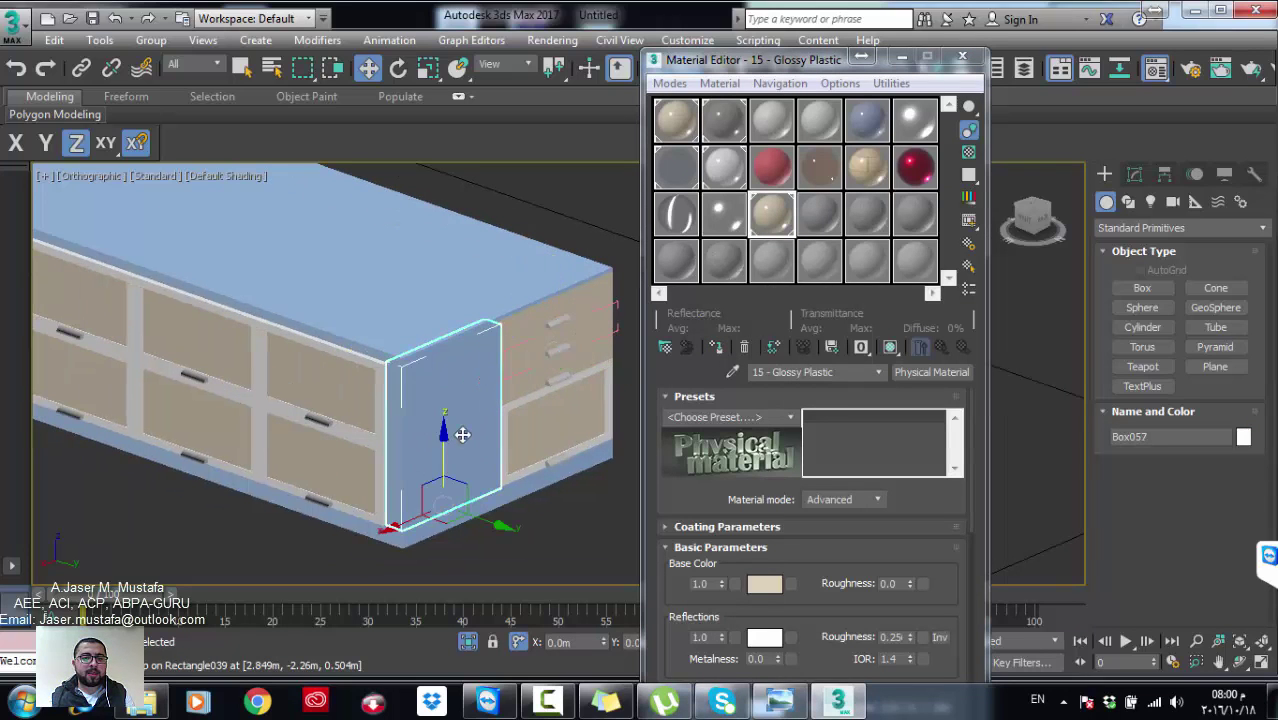
ctrl+click(441, 531)
scroll(331, 365, up, 3)
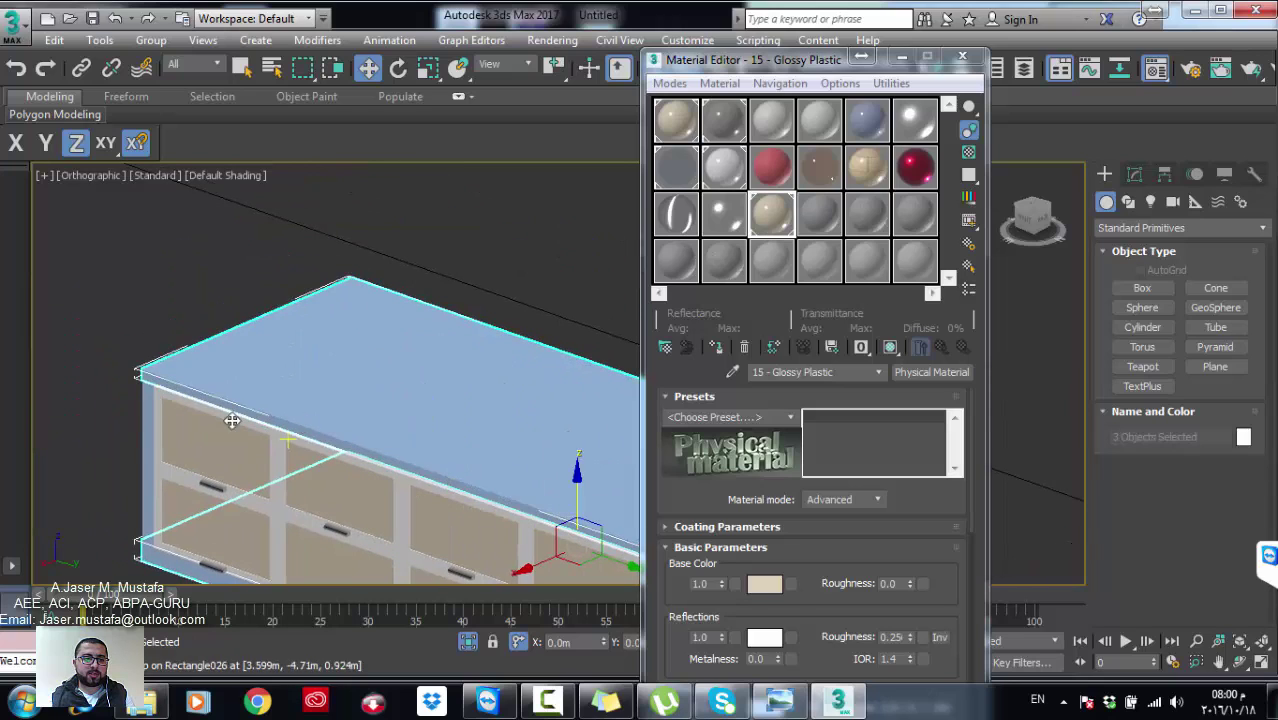
ctrl+click(148, 414)
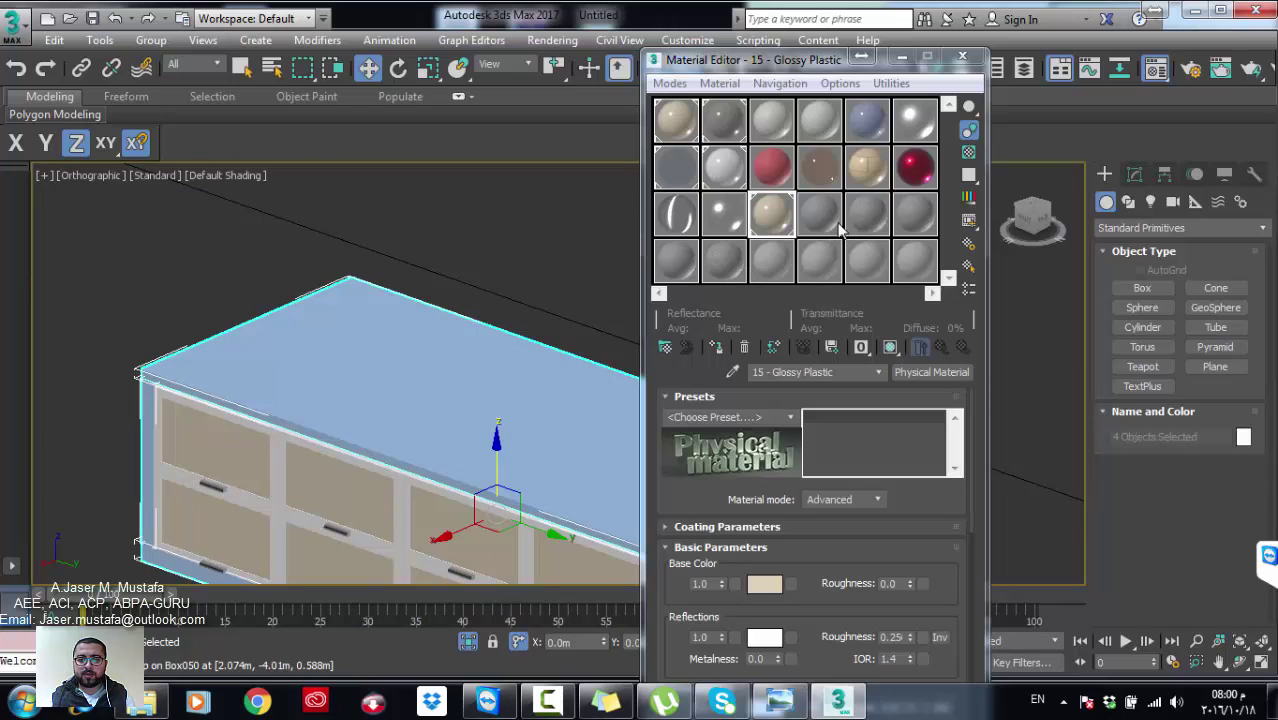
Step: Assign an unused material with a black base colour to the selected panels and close the editor
click(838, 226)
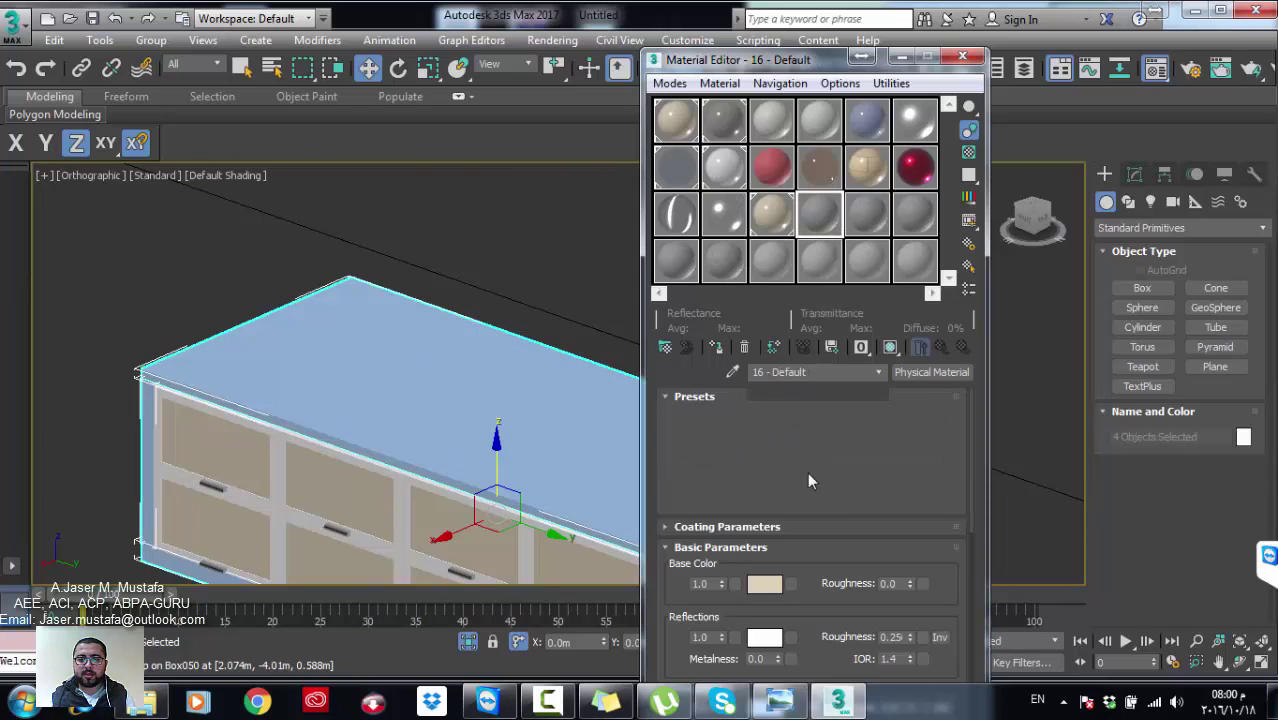
click(764, 586)
drag(556, 160, 556, 265)
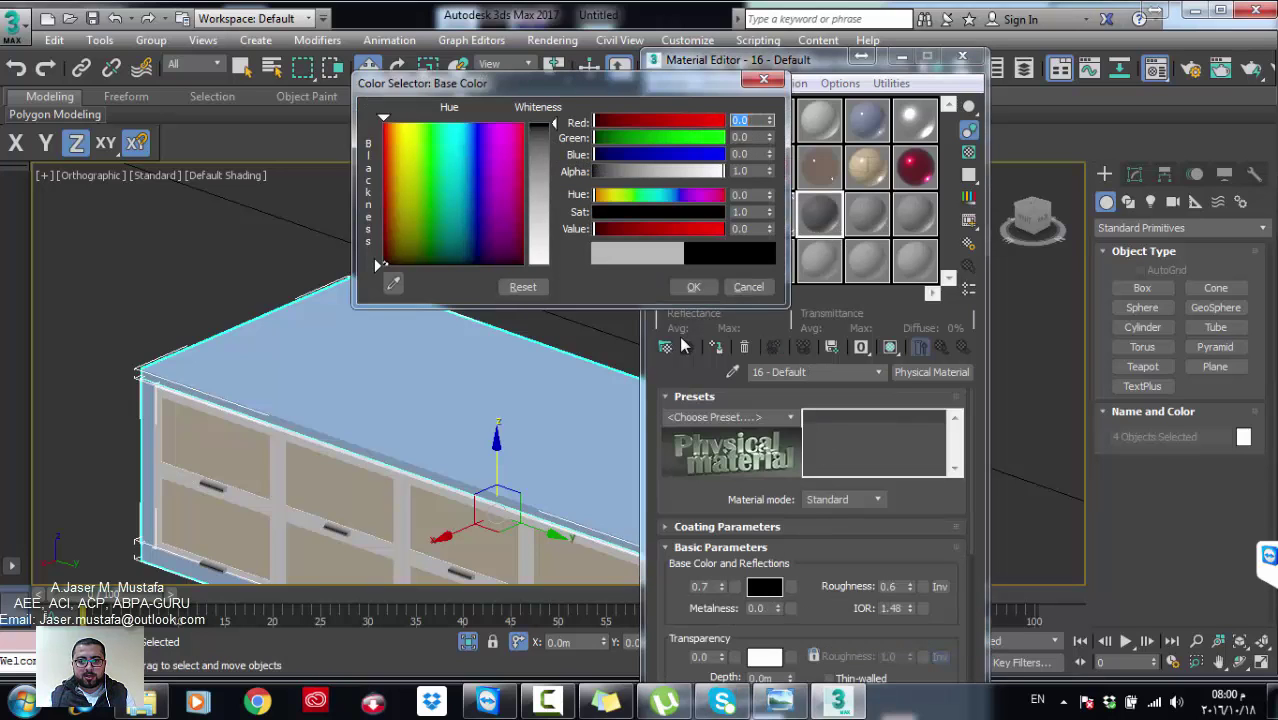
click(693, 286)
click(716, 347)
scroll(521, 335, down, 4)
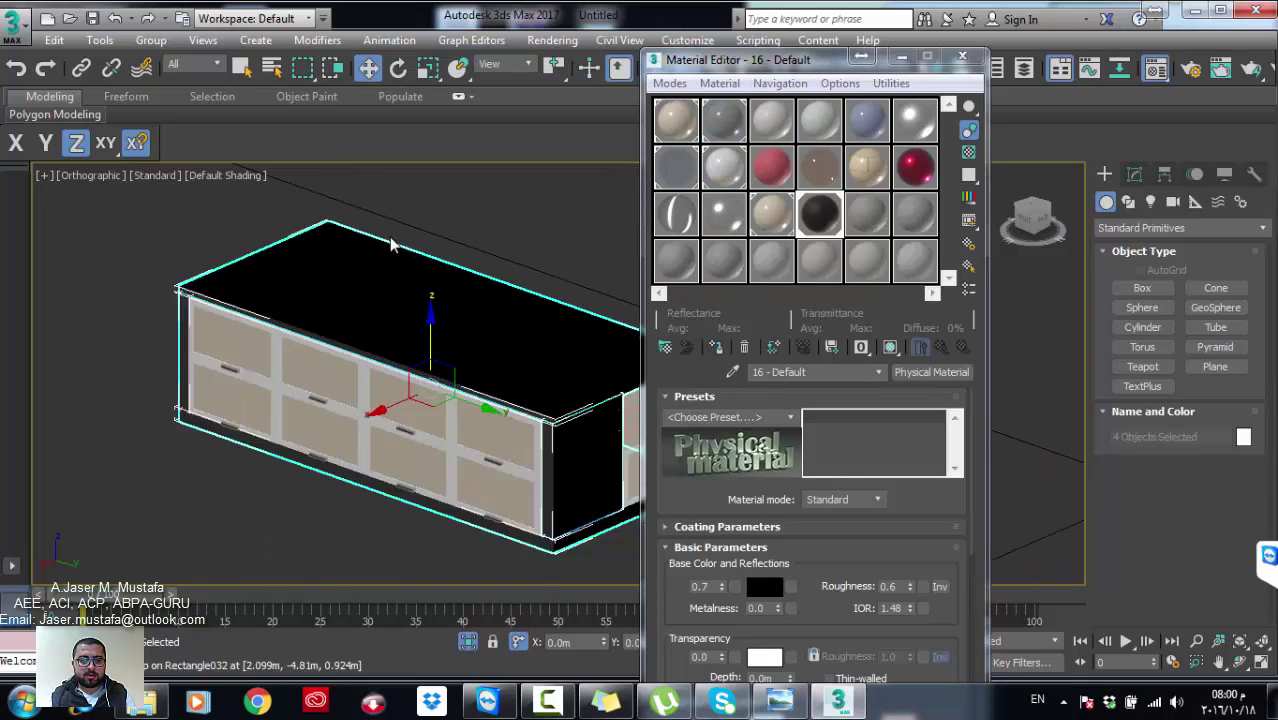
click(962, 57)
click(618, 397)
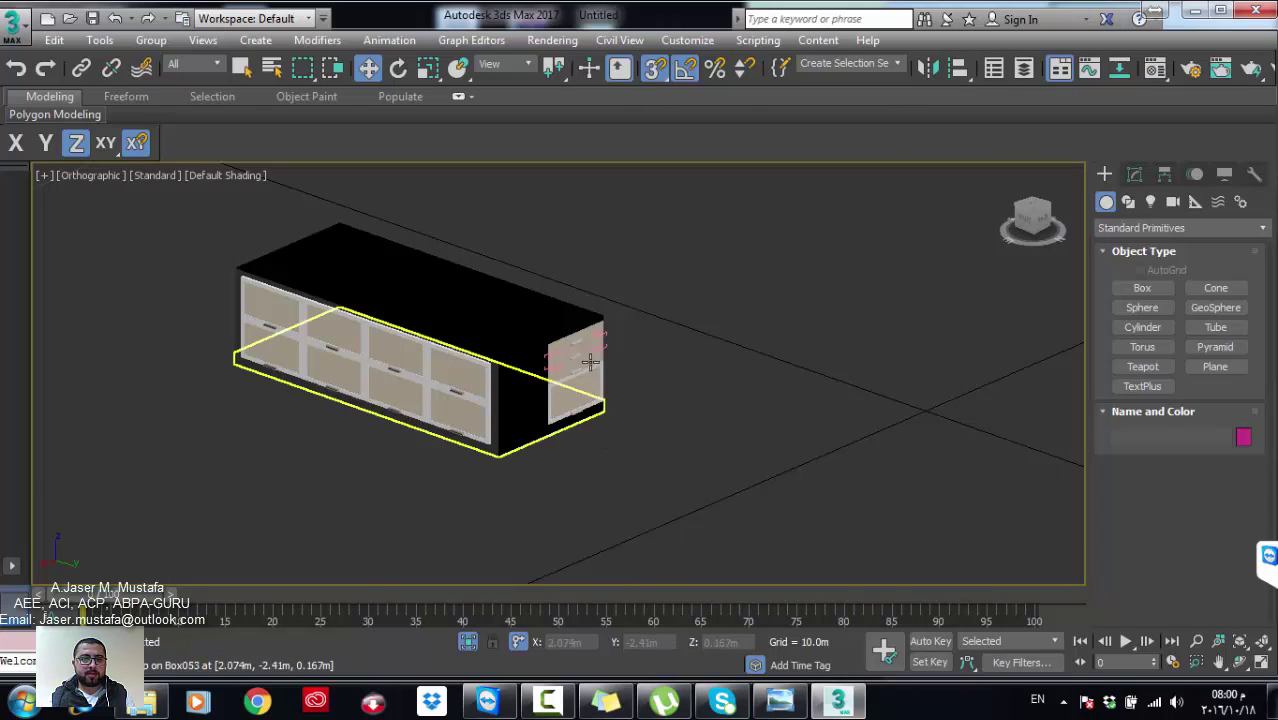
Step: Close the handle group and group all cabinet parts as 'kitchen table'
drag(220, 460, 219, 458)
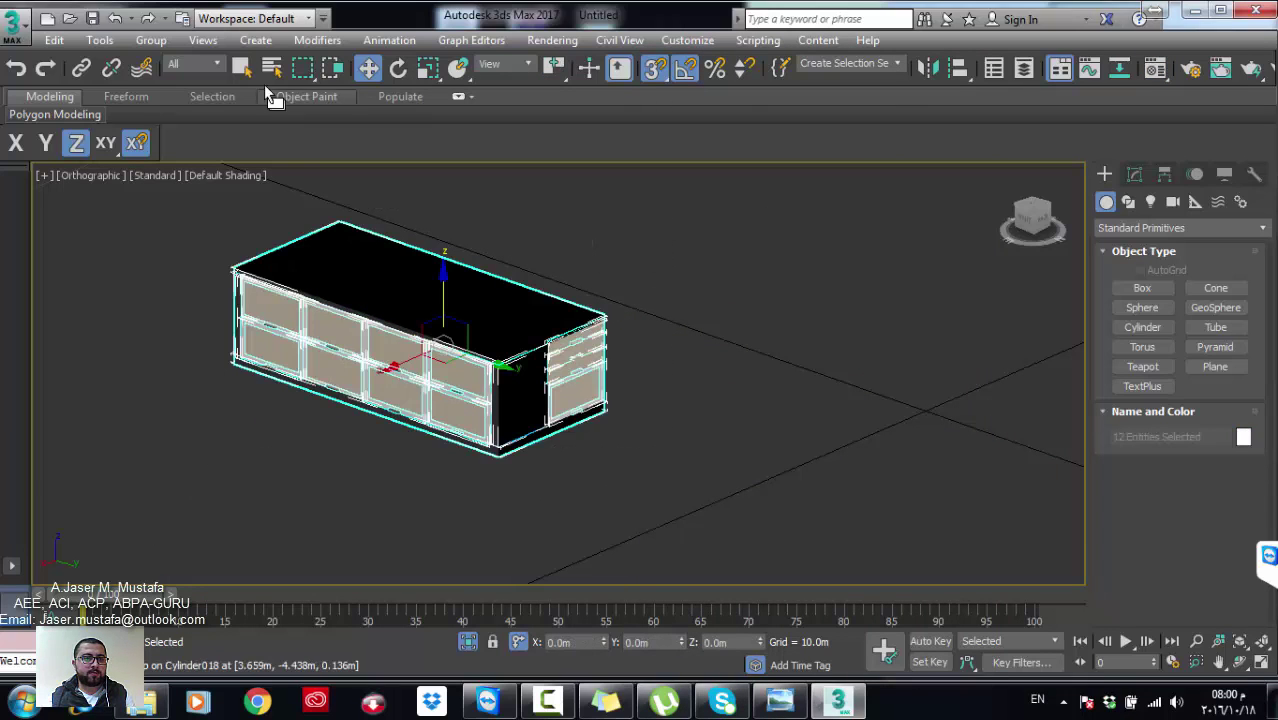
click(151, 40)
click(195, 152)
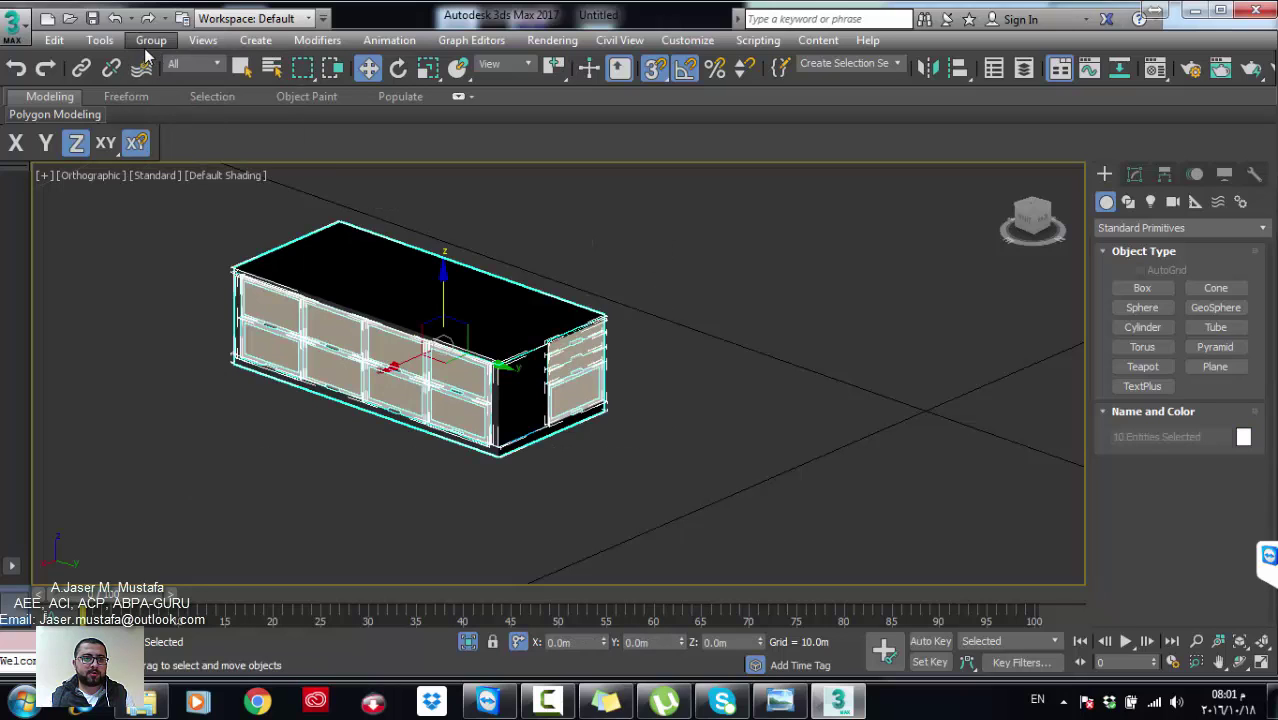
click(151, 40)
click(177, 62)
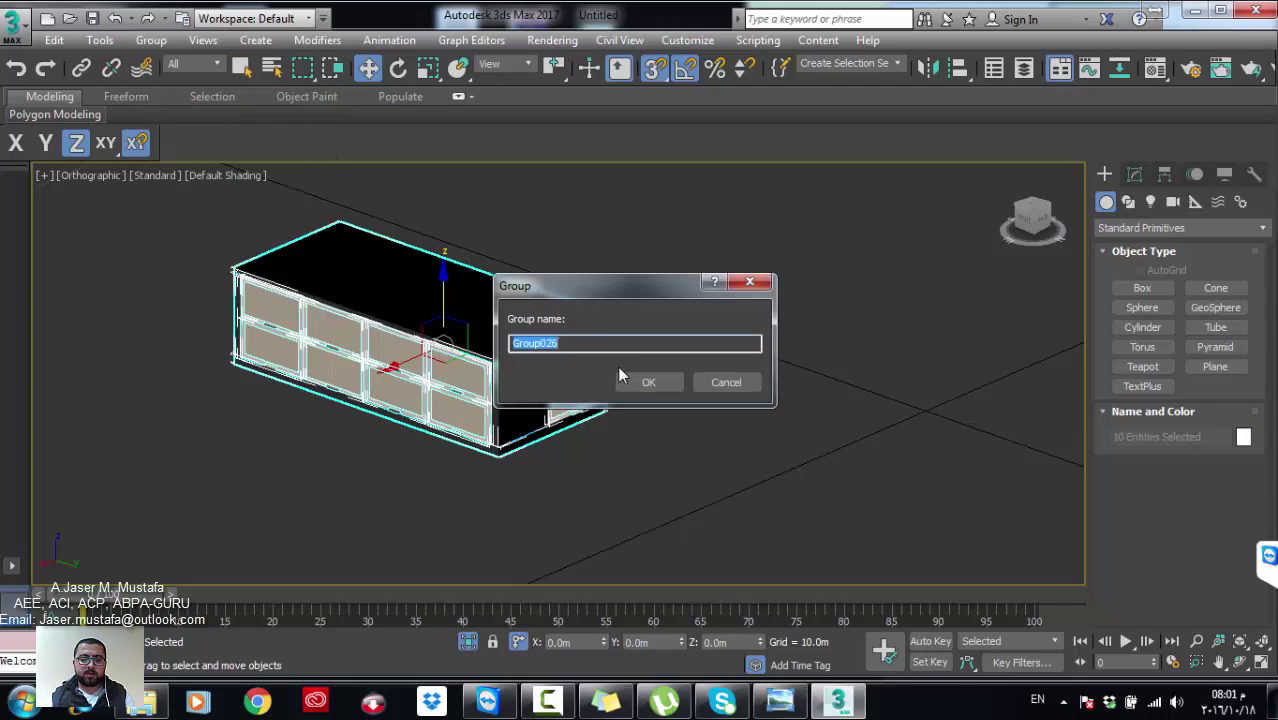
text(ta)
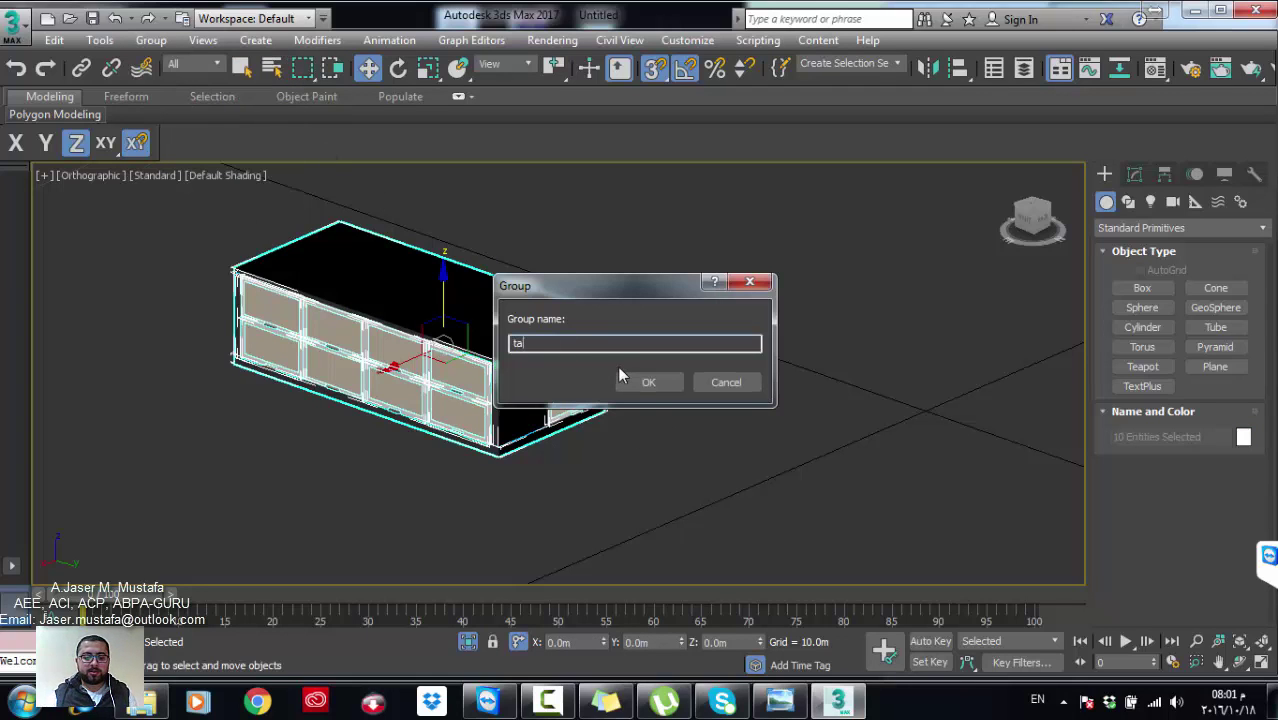
text(ble)
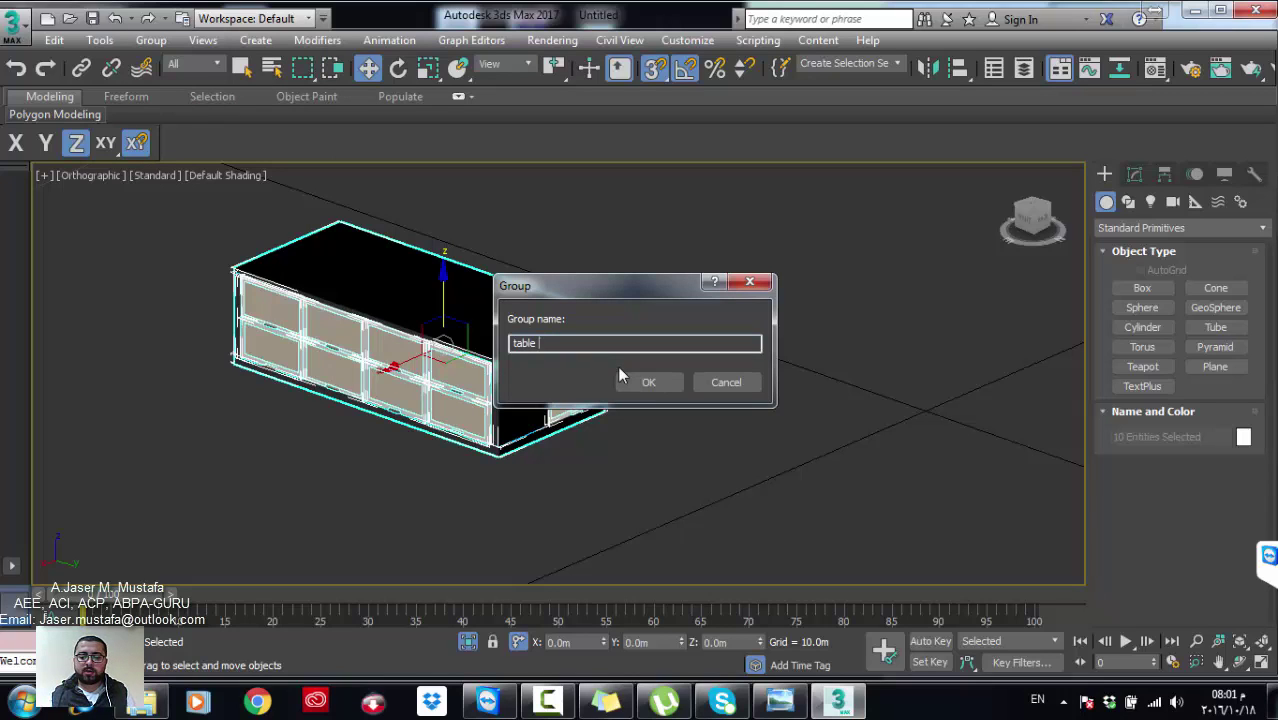
key(BackSpace)
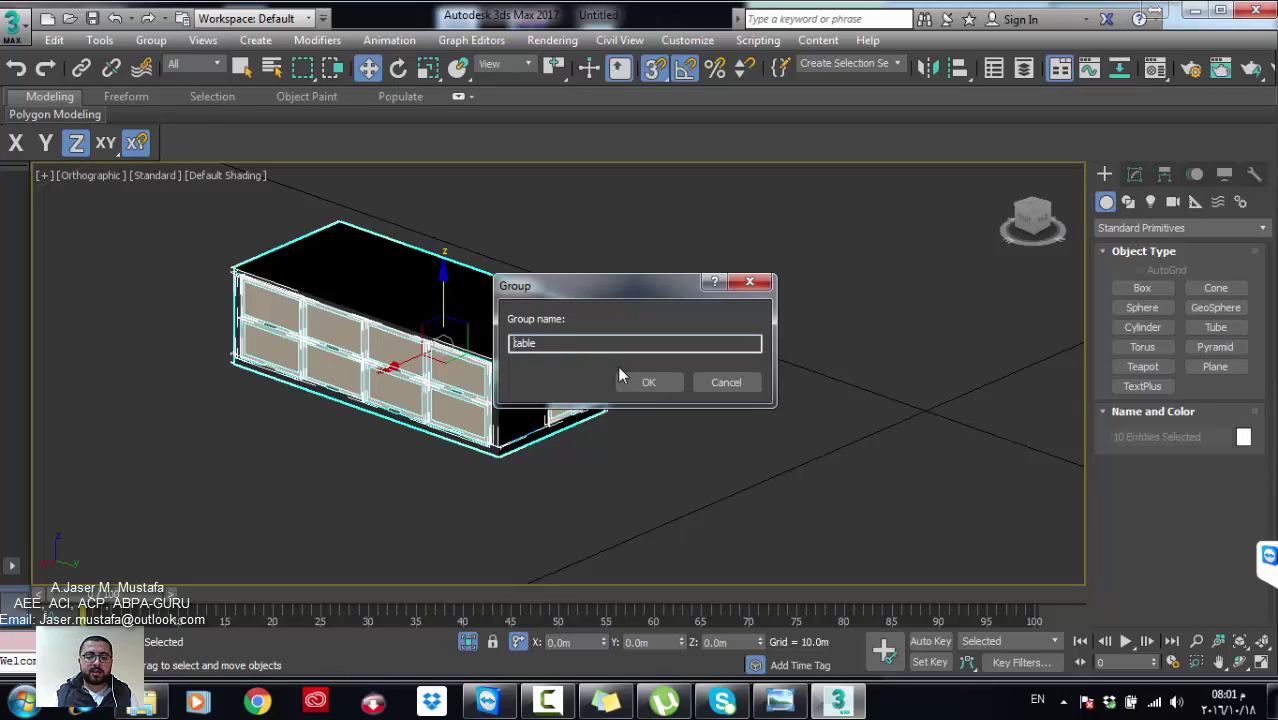
key(Home)
text(kitchen)
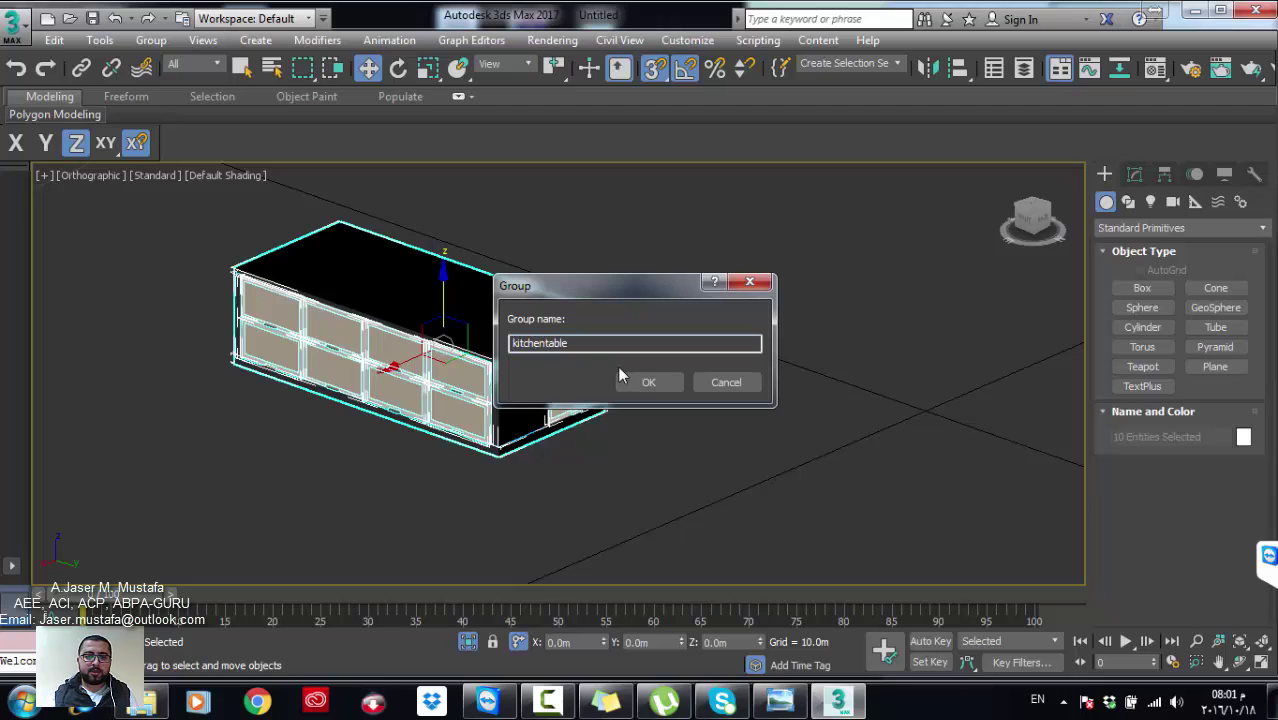
click(660, 386)
Step: Show the rest of the room again and orbit the Perspective view to see the table inside it
middle_drag(585, 428, 645, 416)
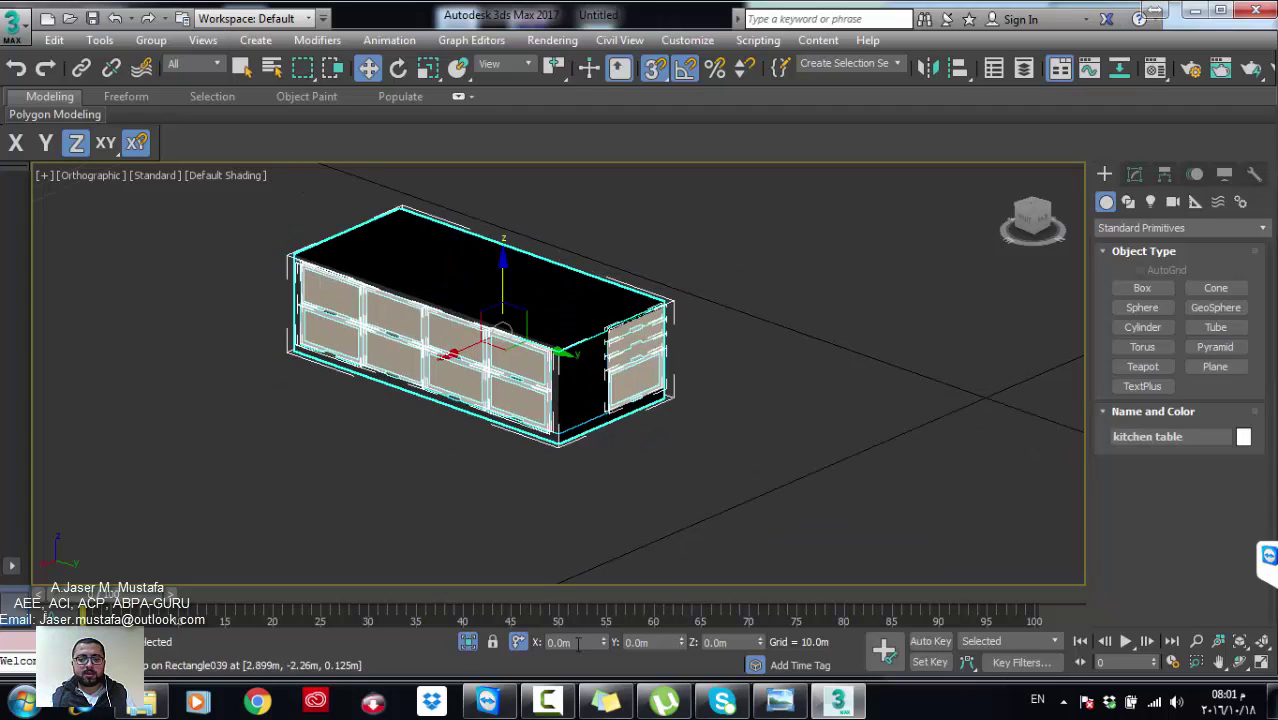
click(470, 643)
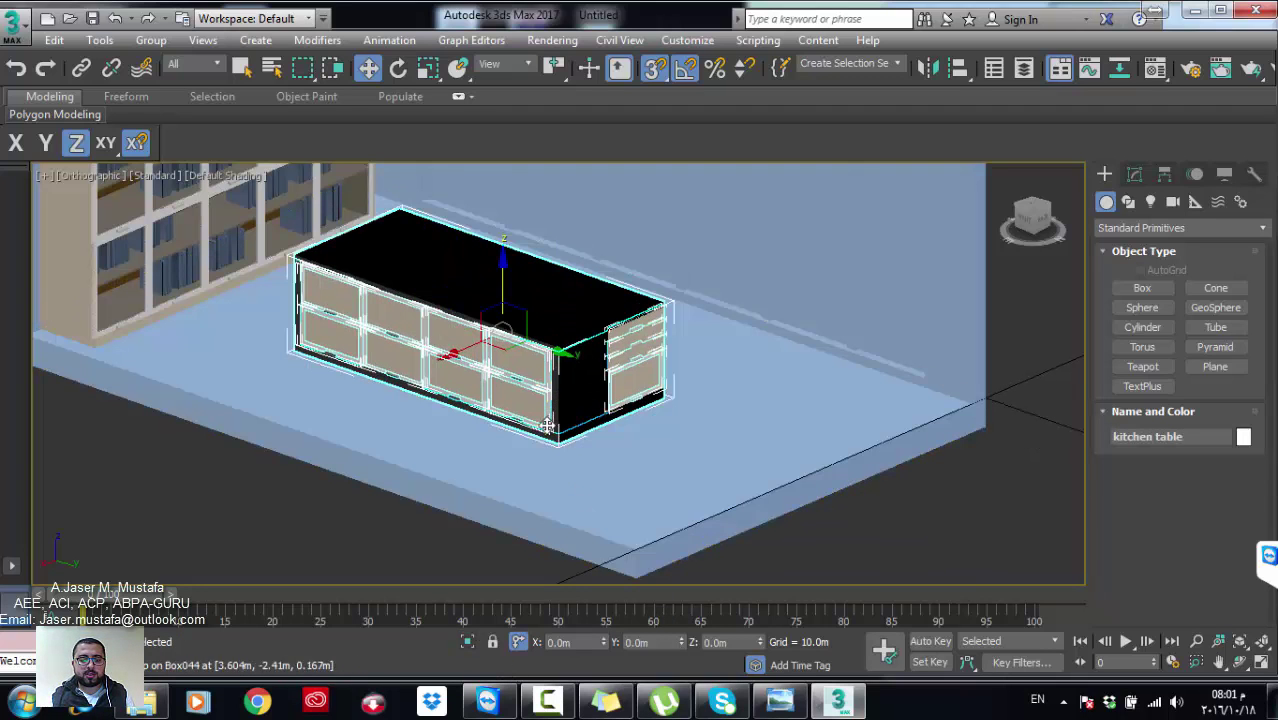
scroll(551, 482, down, 3)
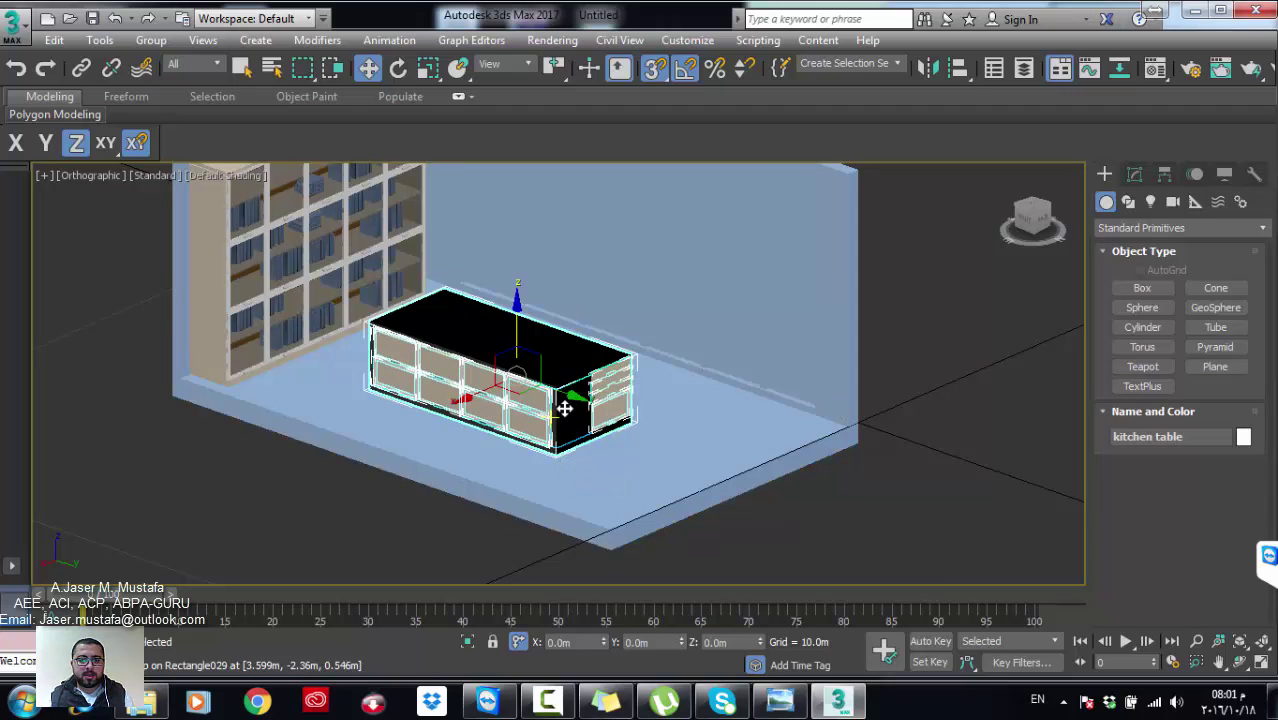
key(p)
alt+middle_drag(564, 410, 708, 532)
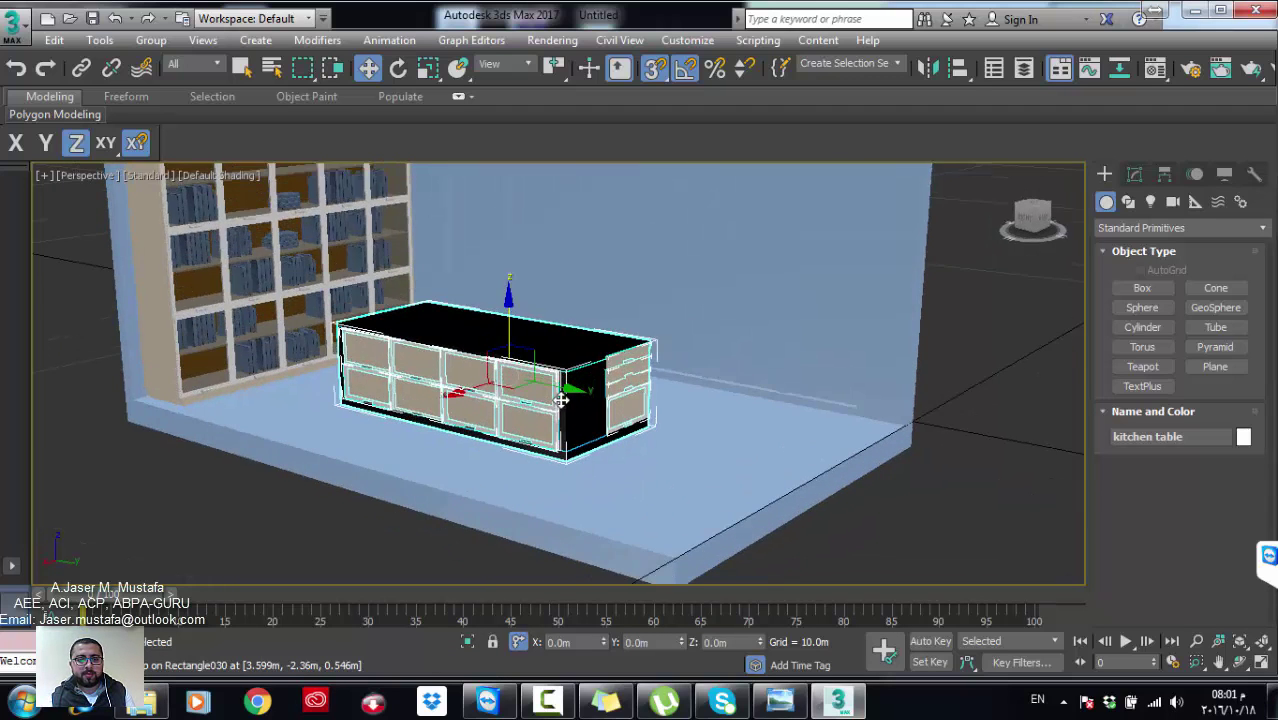